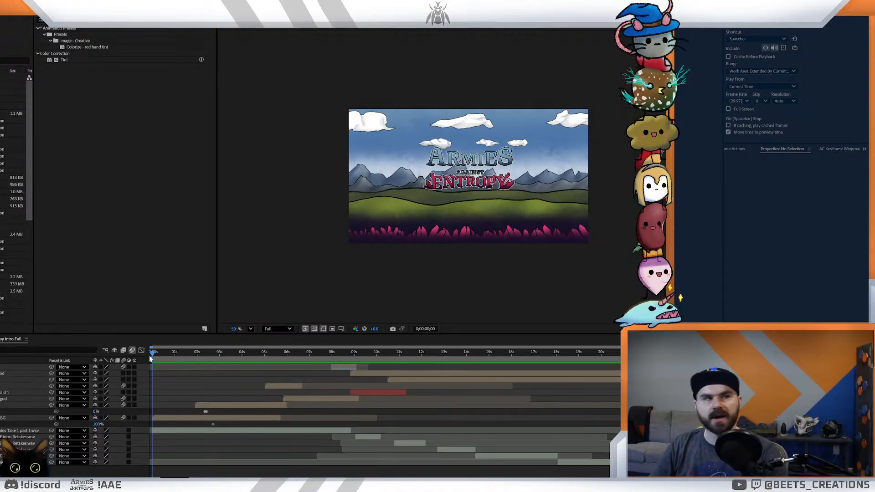
- Scrub back and forth through the intro composition between its start and about 19 seconds to review the animation
left_click_drag(155, 351, 590, 392)
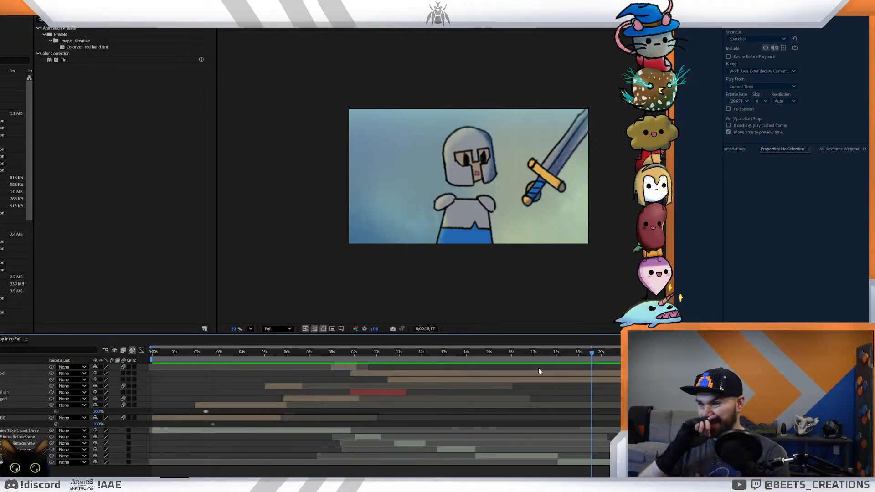
left_click_drag(591, 354, 126, 398)
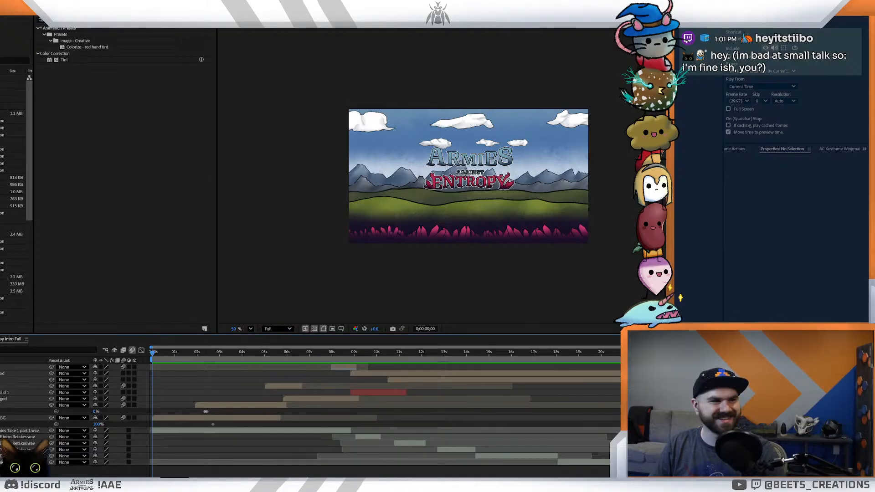
left_click(154, 353)
left_click_drag(154, 354, 137, 361)
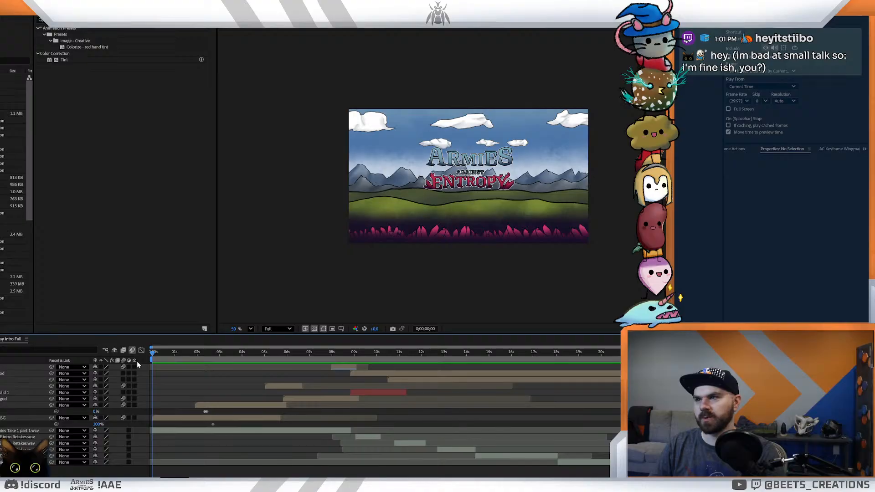
left_click_drag(138, 362, 562, 378)
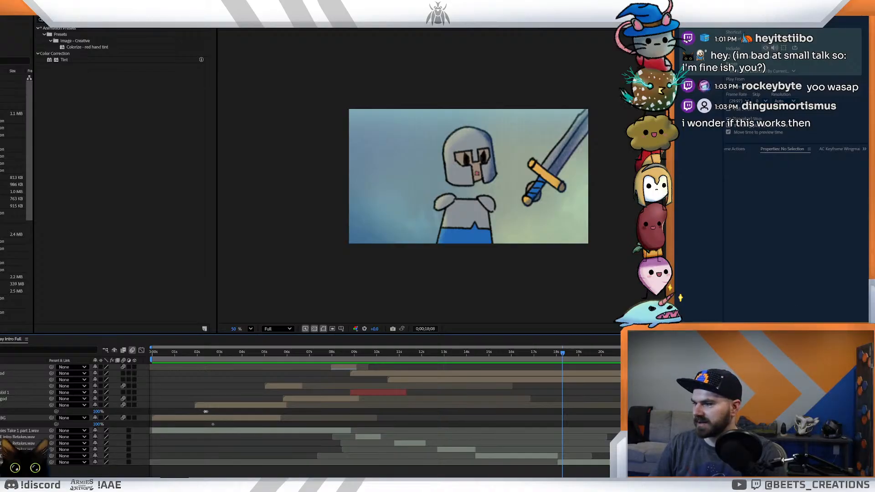
- Switch to Social Stream Ninja and activate the YouTube live source "These Videos Still Refuse to Edit Themselves"
key("alt+Tab")
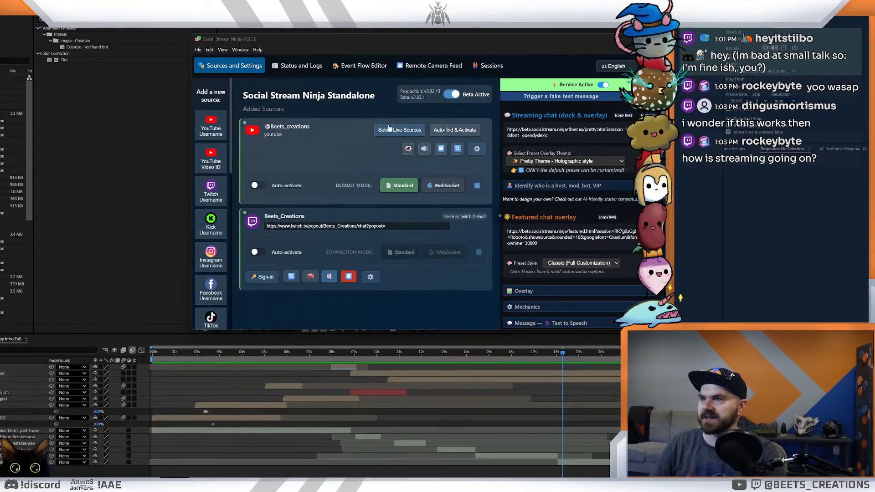
left_click(399, 130)
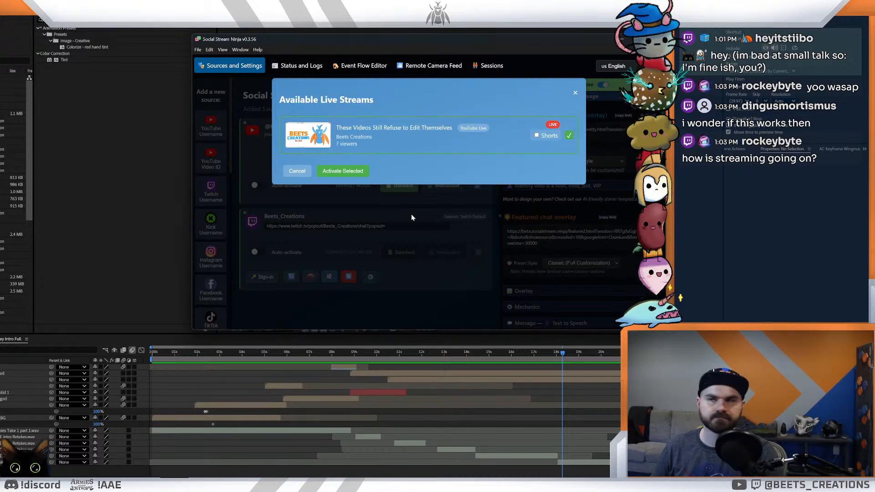
left_click(344, 172)
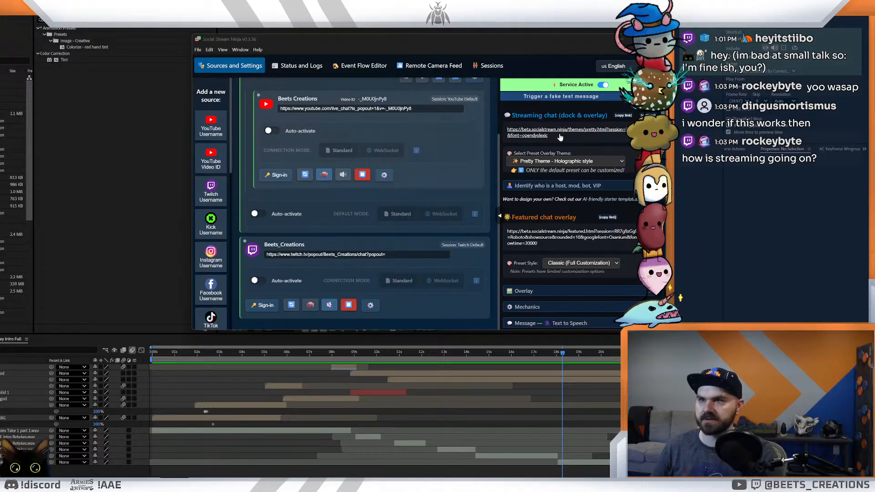
- Set the streaming chat overlay theme to Default dock.html (Customizable), open its chat link and dismiss the settings window
left_click(571, 161)
left_click(551, 174)
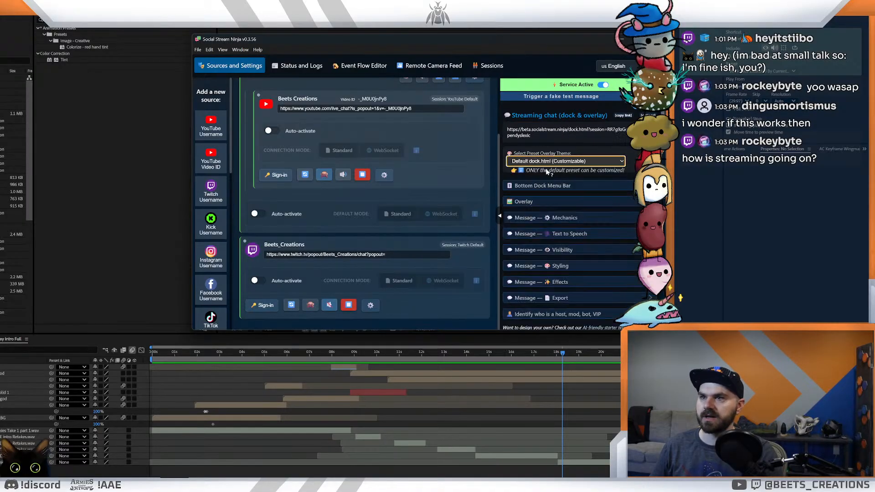
left_click(559, 131)
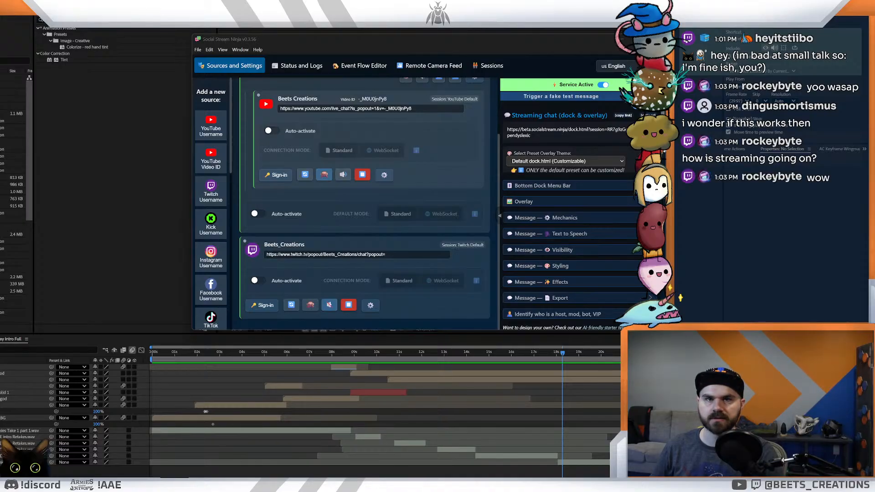
left_click(621, 39)
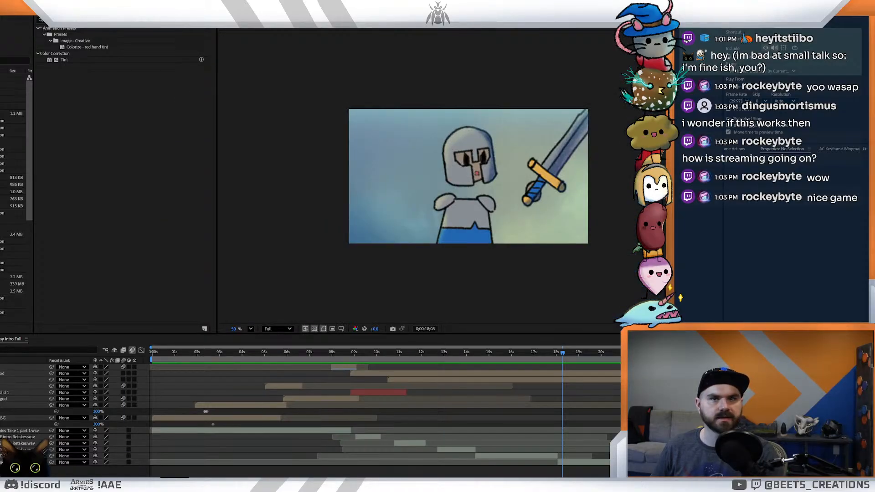
- Scrub the later part of the intro composition up to about 18 seconds to review the knight scene
left_click_drag(874, 214, 874, 158)
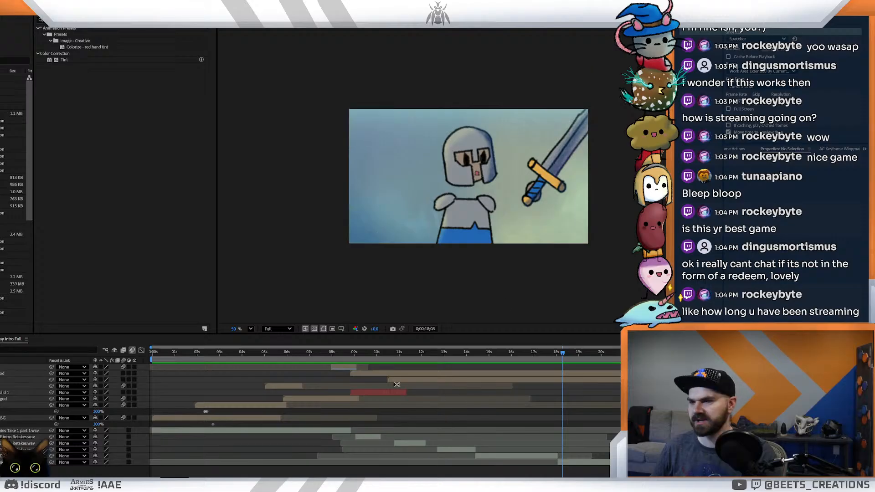
left_click_drag(434, 354, 537, 394)
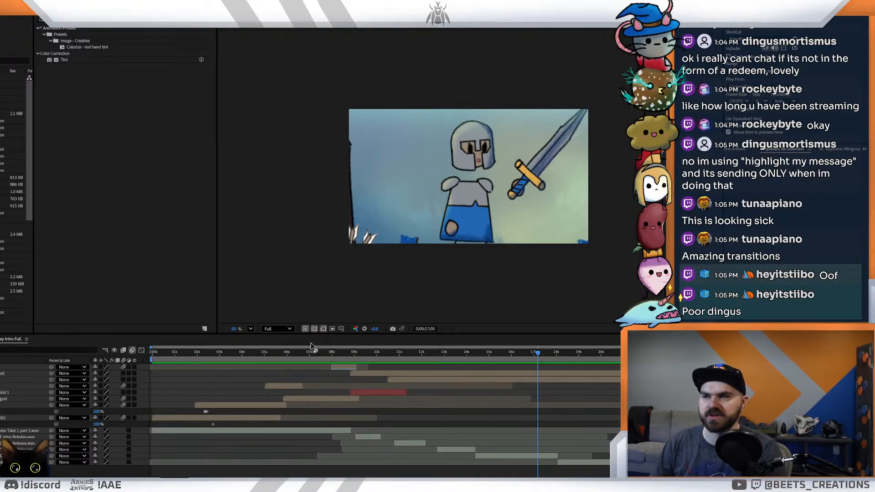
left_click_drag(391, 355, 554, 381)
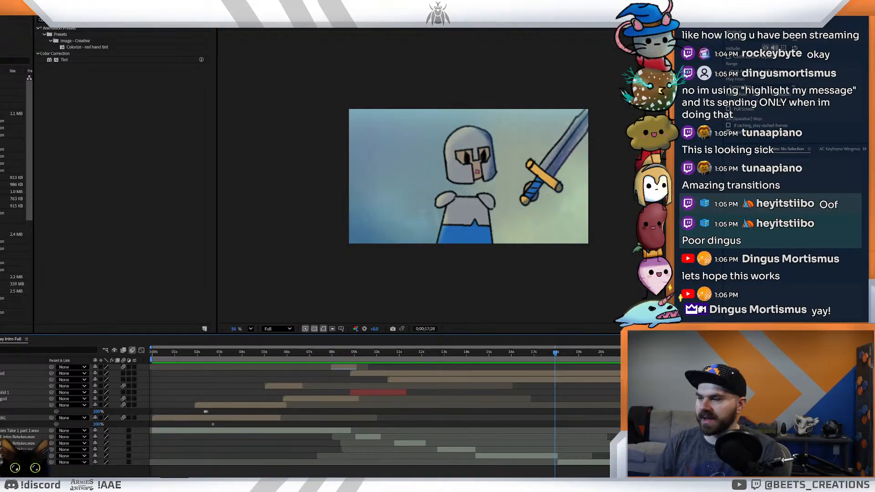
- Switch to Social Stream Ninja, set the streaming chat theme to Comic Pop Dock - Stackable pop art chat and open its overlay link
left_click(140, 485)
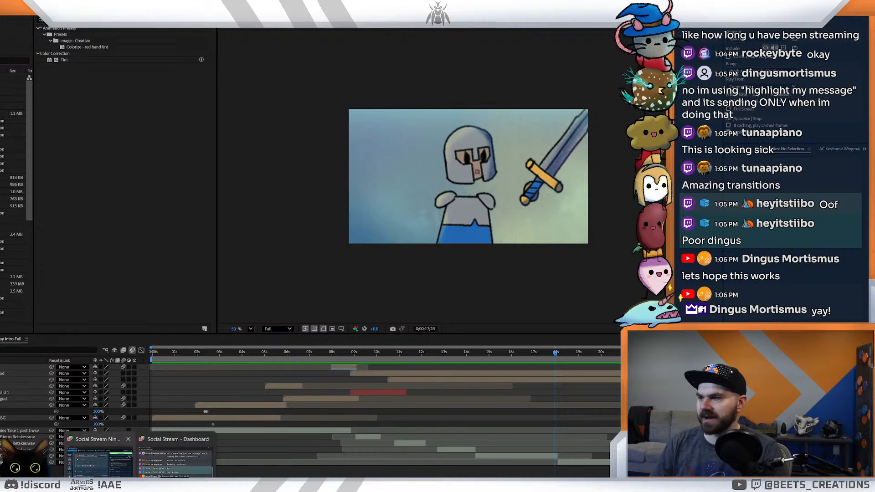
left_click(98, 458)
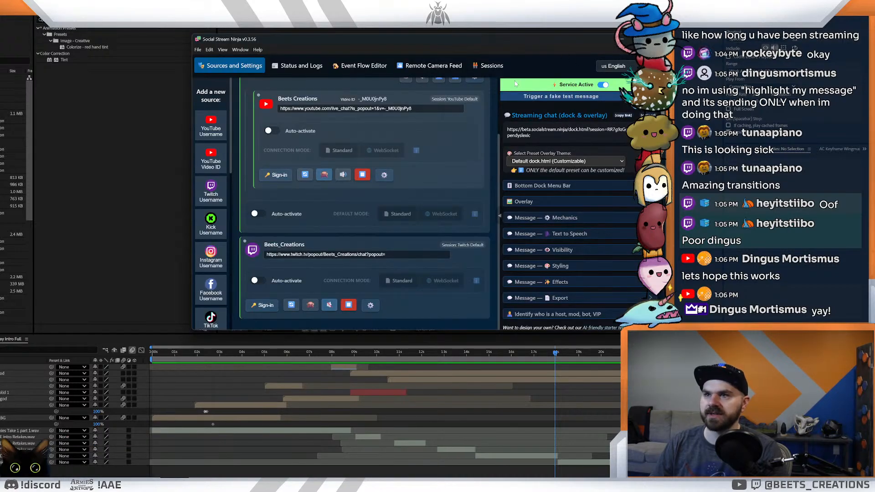
left_click_drag(505, 39, 451, 97)
left_click(503, 216)
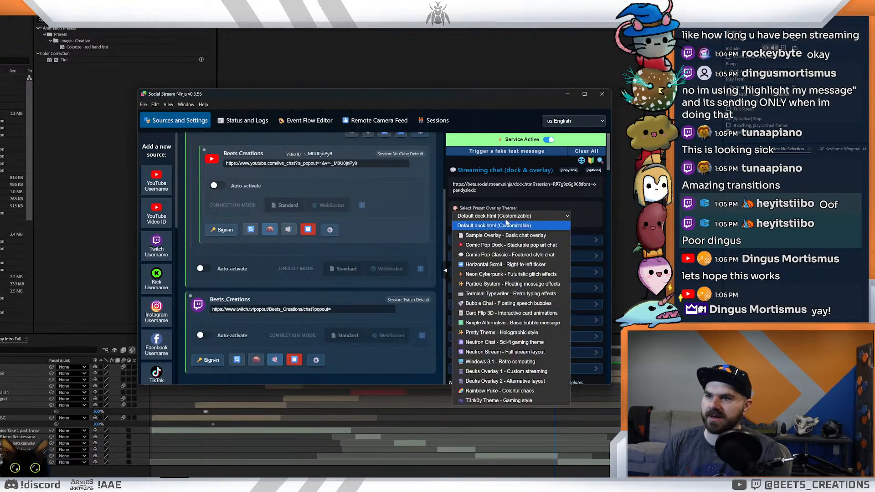
left_click(478, 245)
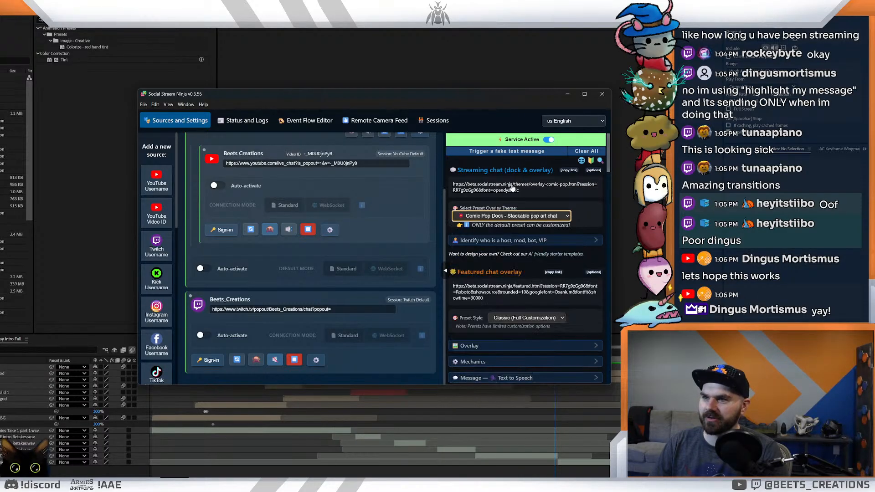
left_click(514, 186)
- Reposition the Comic Pop Dock overlay window, examine how incoming chat messages are styled and close it
left_click_drag(182, 259, 434, 101)
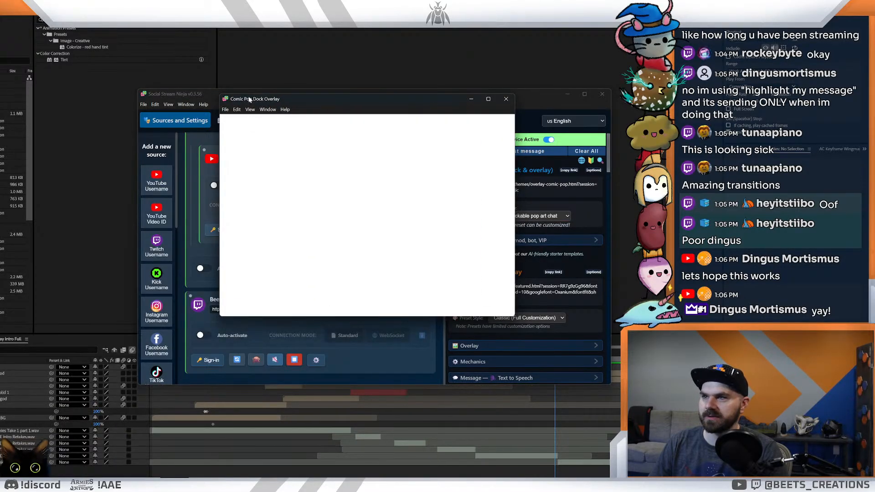
left_click_drag(224, 99, 173, 28)
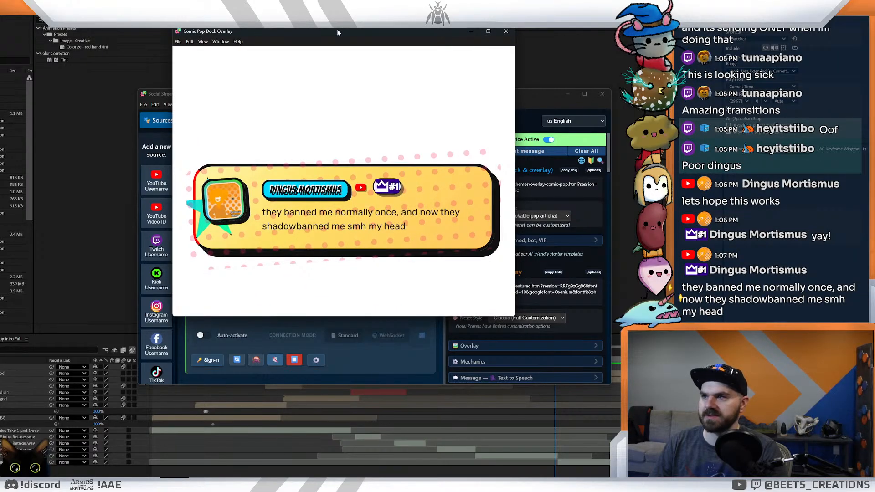
left_click_drag(364, 42, 392, 74)
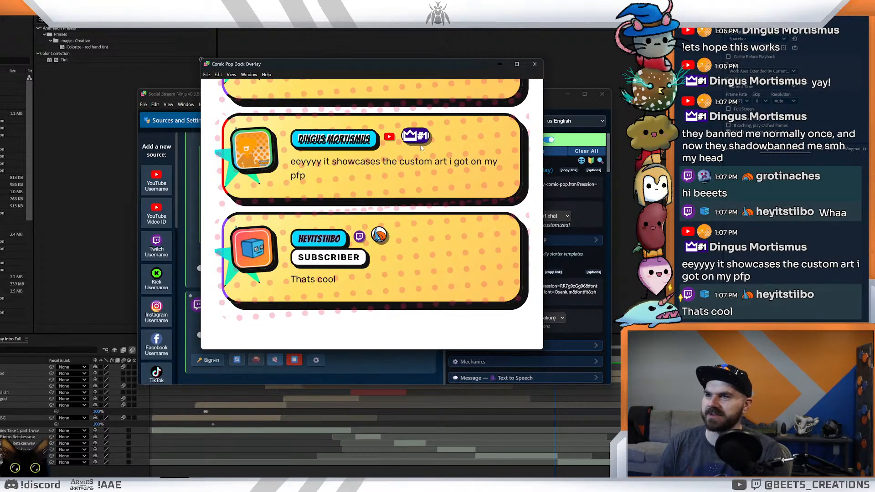
left_click_drag(406, 66, 439, 111)
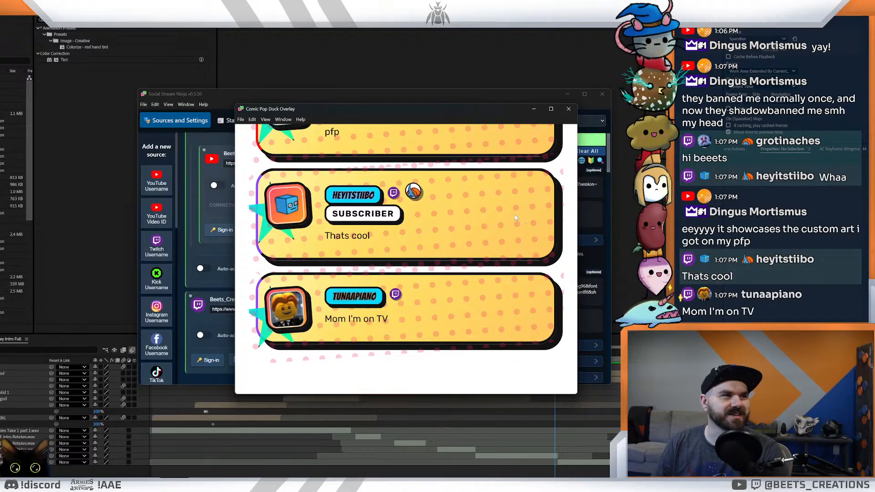
left_click_drag(460, 109, 484, 136)
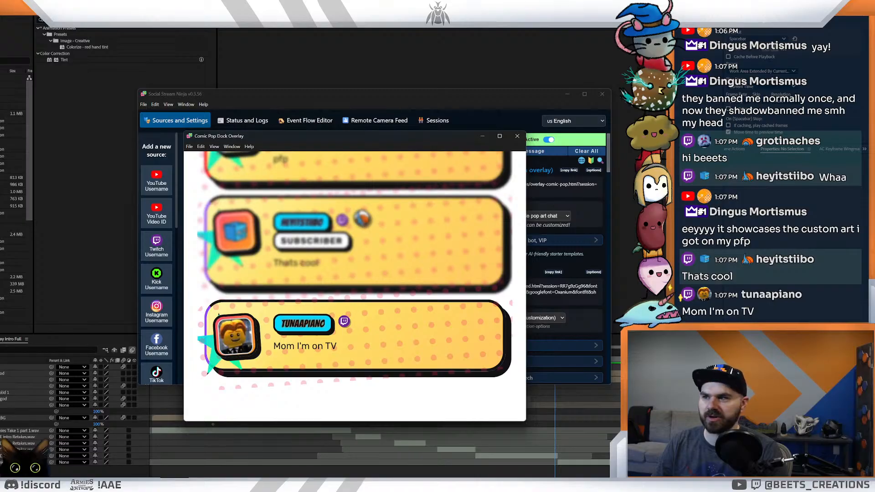
left_click(518, 138)
- Set the streaming chat overlay theme to Deuks Overlay 1 - Custom streaming and open its overlay beside the chat settings
left_click(519, 216)
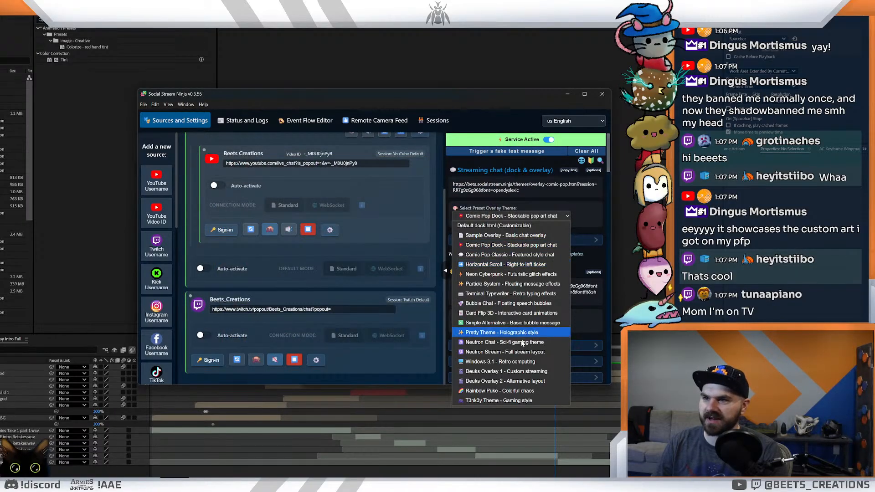
left_click(511, 372)
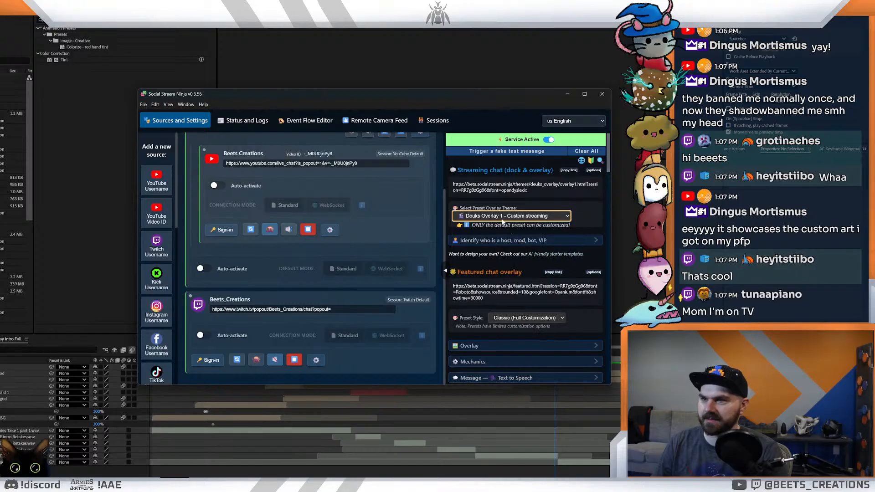
left_click(504, 190)
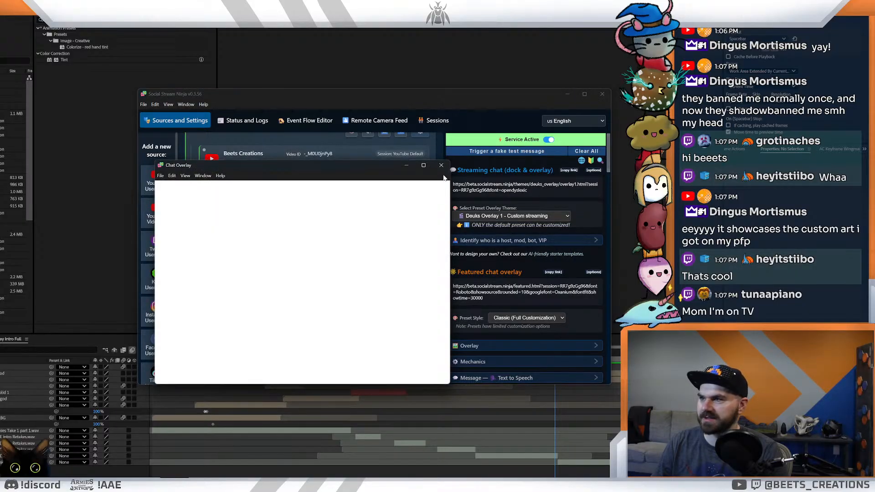
left_click_drag(377, 163, 402, 136)
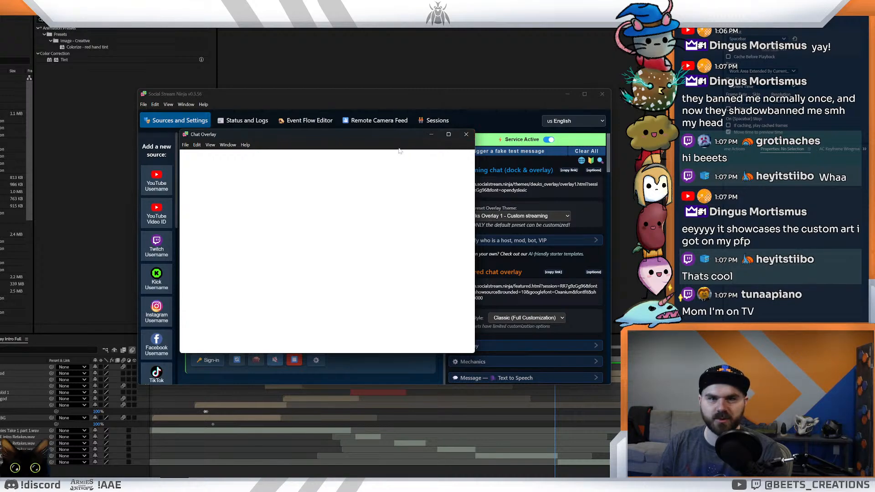
left_click_drag(399, 150, 352, 149)
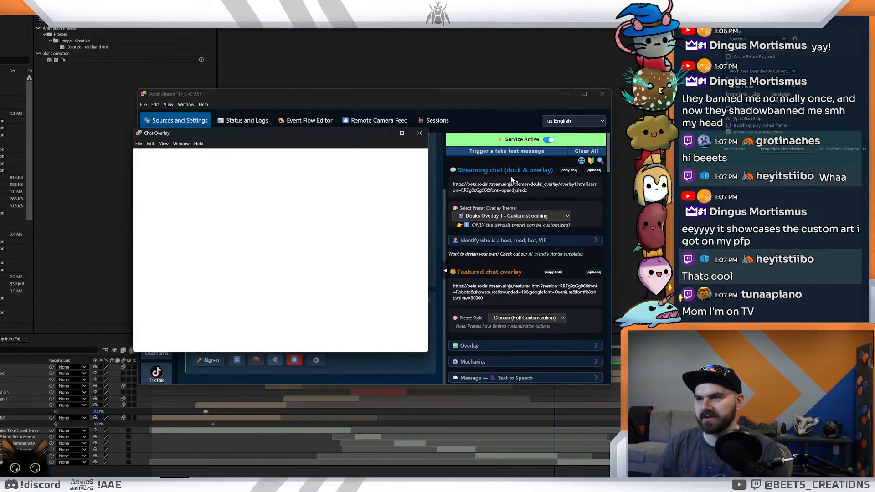
- Trigger a fake test message, examine the message styling in the Chat Overlay window and close that window
left_click(508, 154)
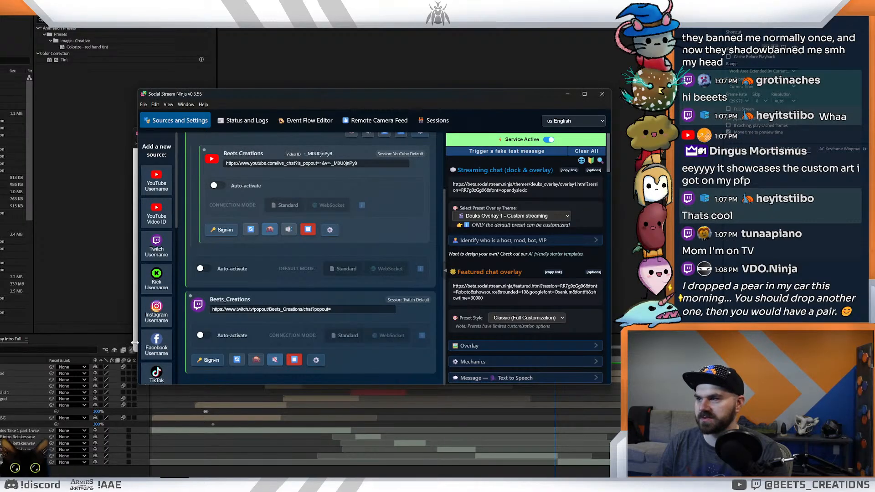
left_click_drag(406, 97, 475, 82)
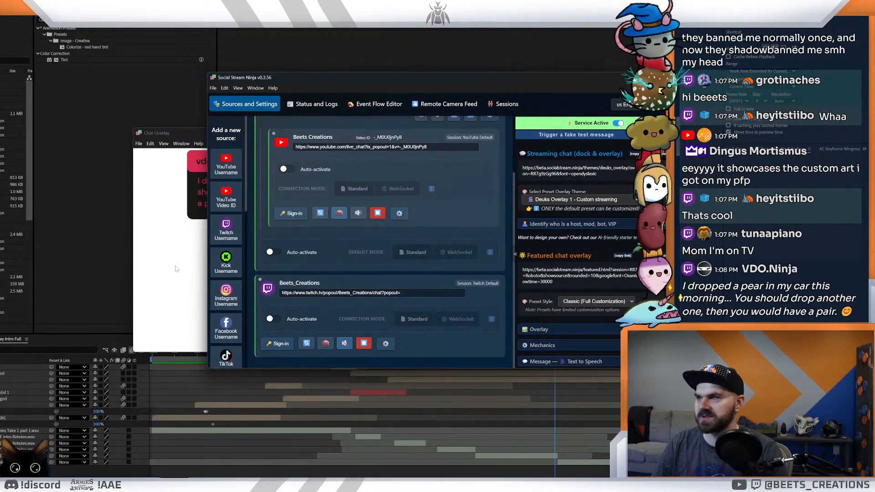
left_click(171, 270)
left_click_drag(327, 136, 360, 188)
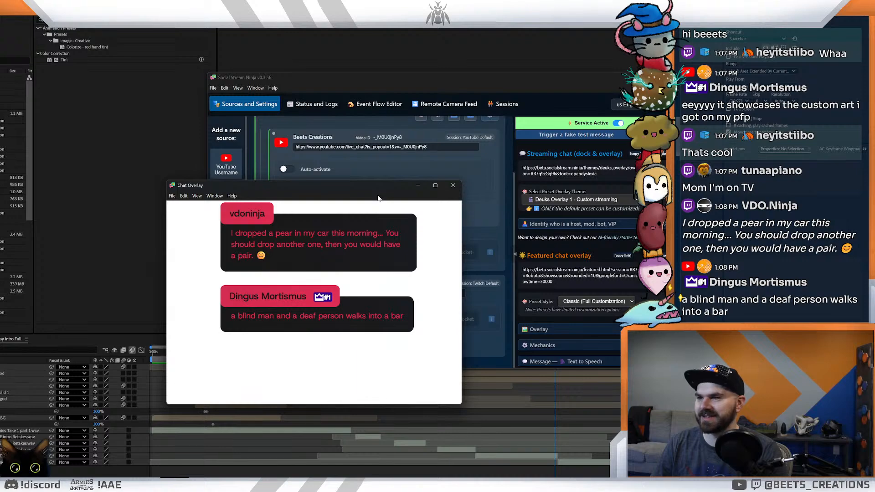
left_click_drag(378, 199, 406, 161)
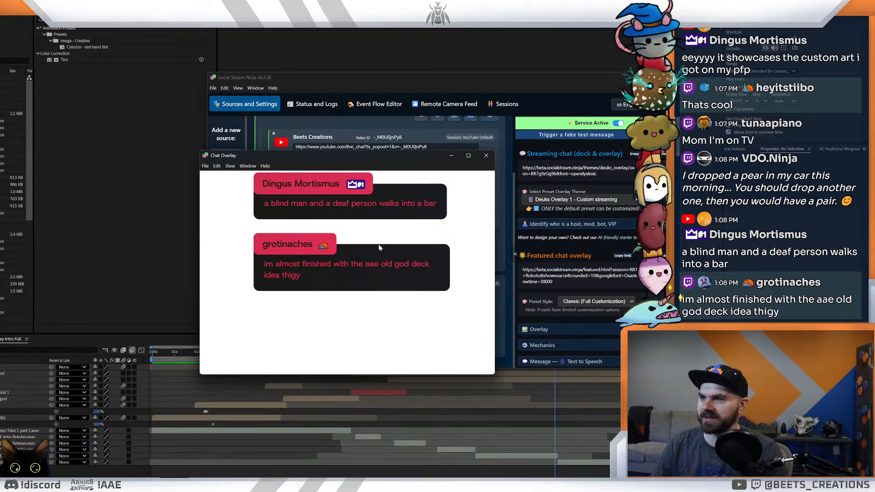
left_click(486, 156)
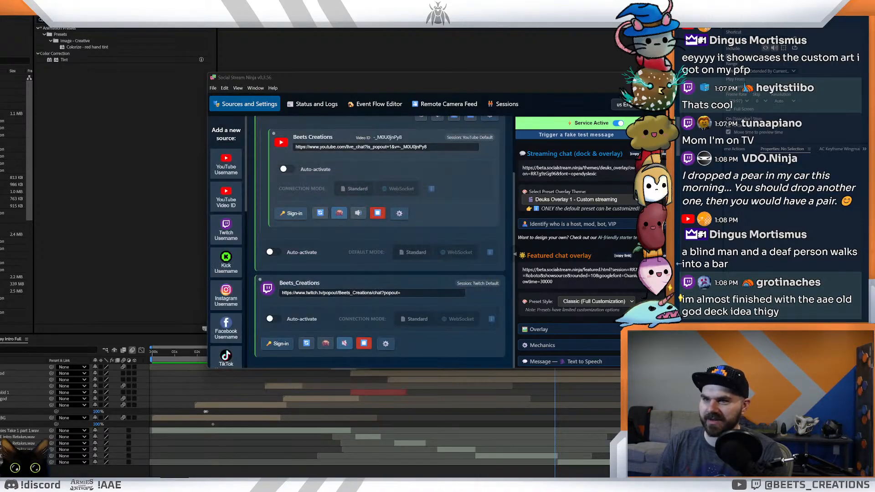
- Set the streaming chat overlay theme to Default dock.html (Customizable)
left_click(606, 200)
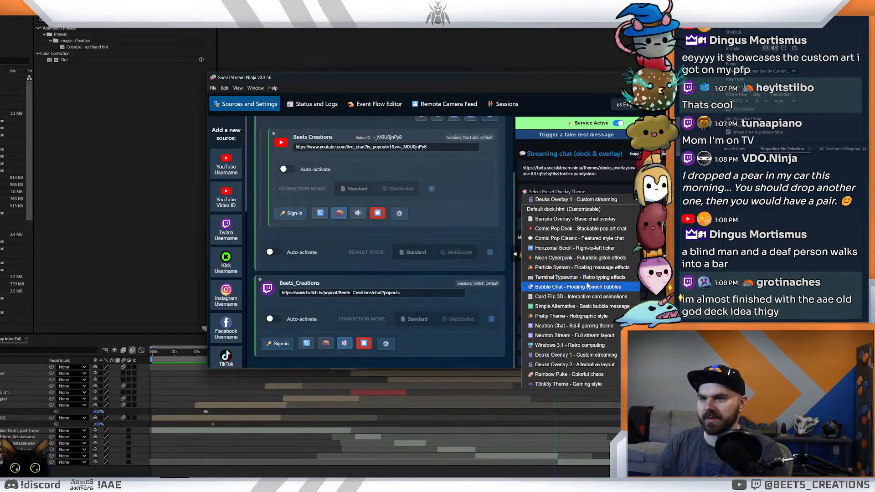
left_click(563, 210)
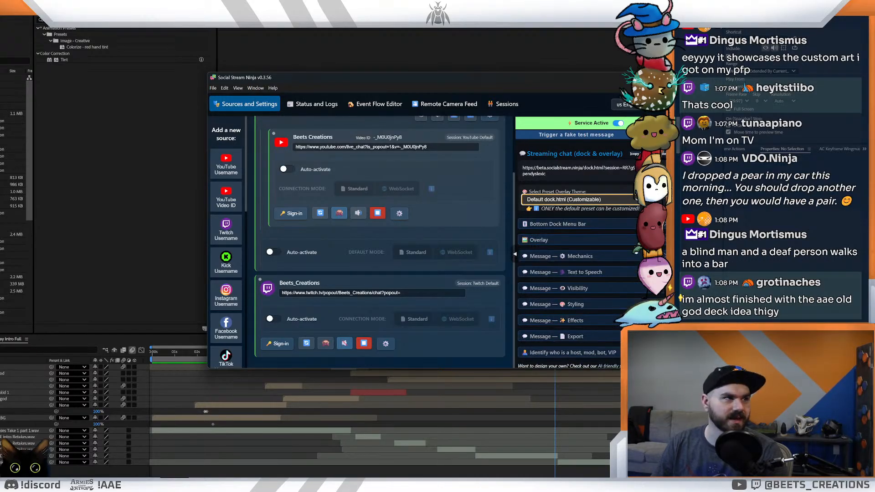
left_click(608, 199)
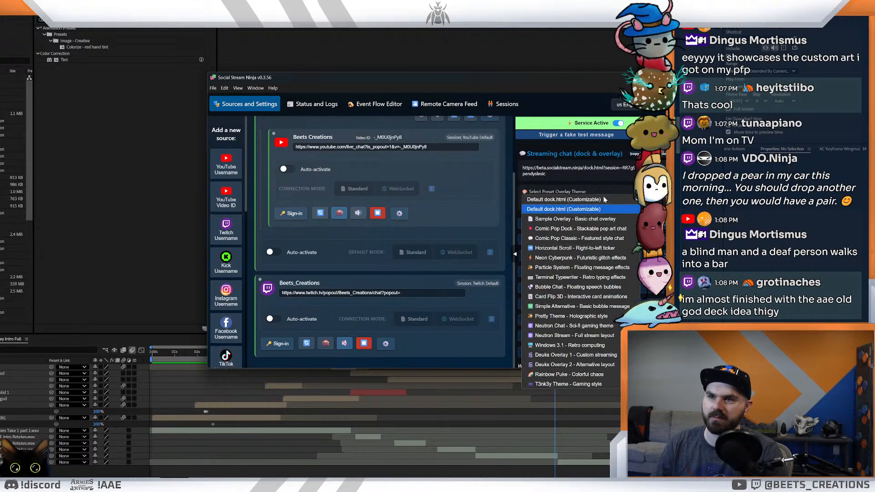
left_click(563, 208)
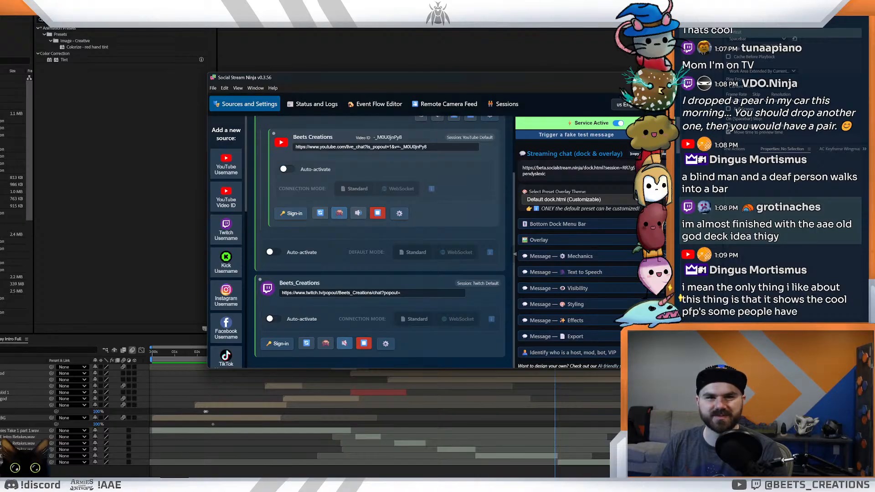
- Switch to After Effects, preview the opening title shot of the How To Play intro and return the playhead to the start
key("alt+Tab")
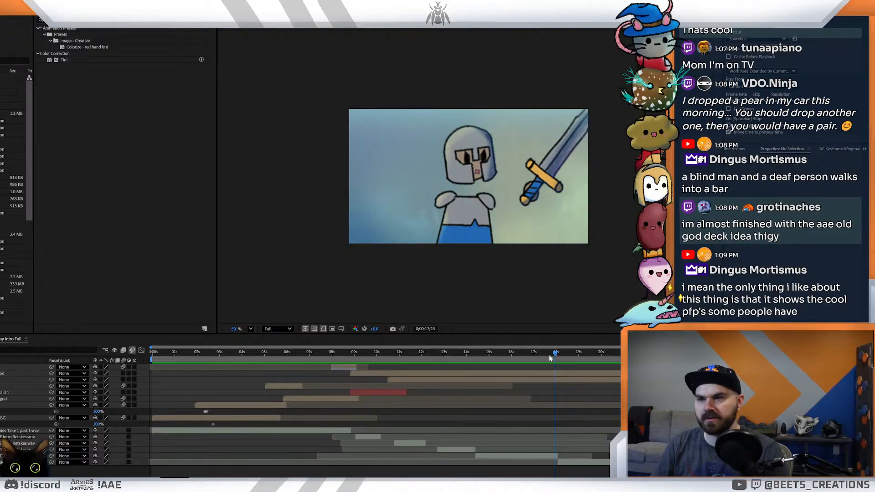
left_click_drag(557, 352, 140, 383)
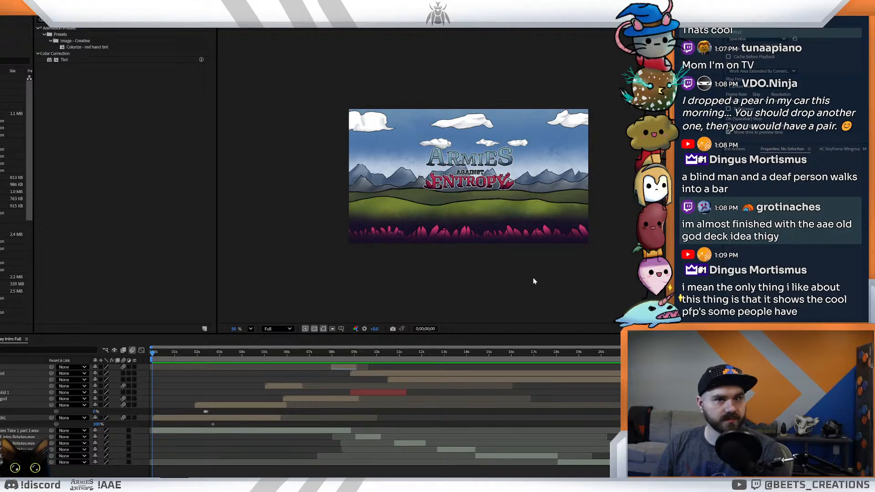
key("space")
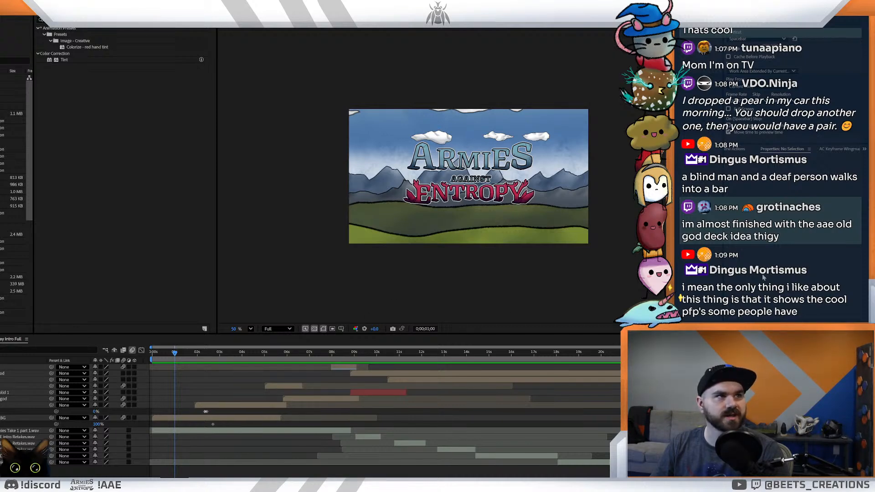
left_click(150, 354)
key("space")
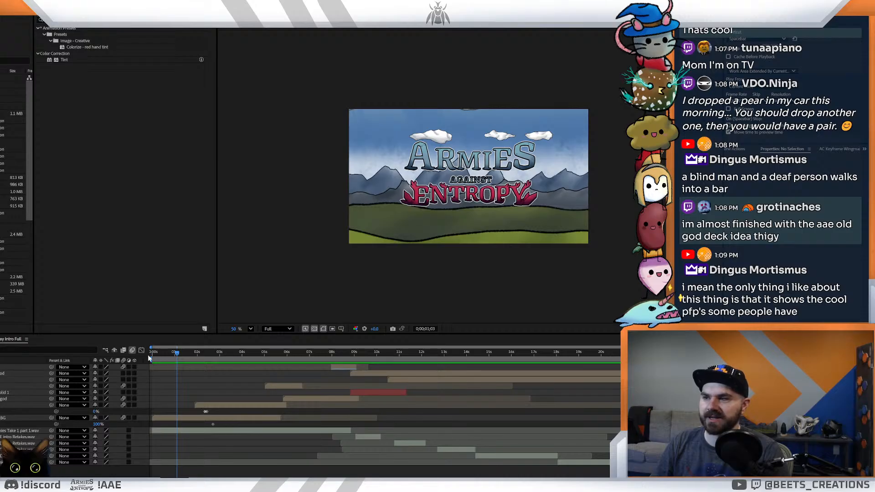
key("Home")
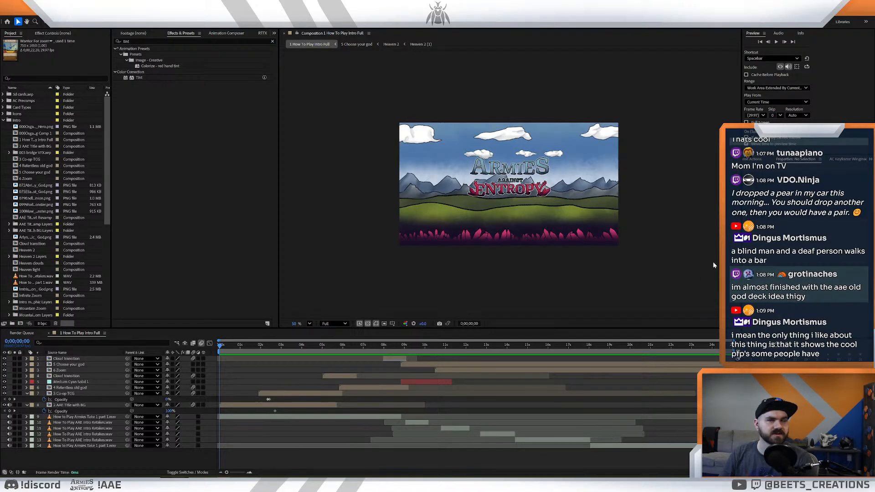
- Narrow the effects panel, widen the preview panel and enlarge the composition view
left_click_drag(279, 258, 253, 259)
left_click_drag(740, 243, 729, 242)
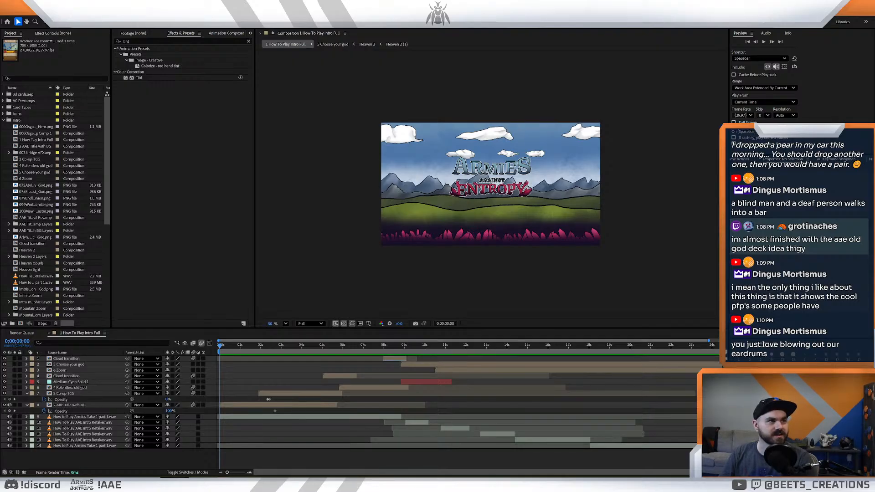
scroll(585, 256, "up", 5)
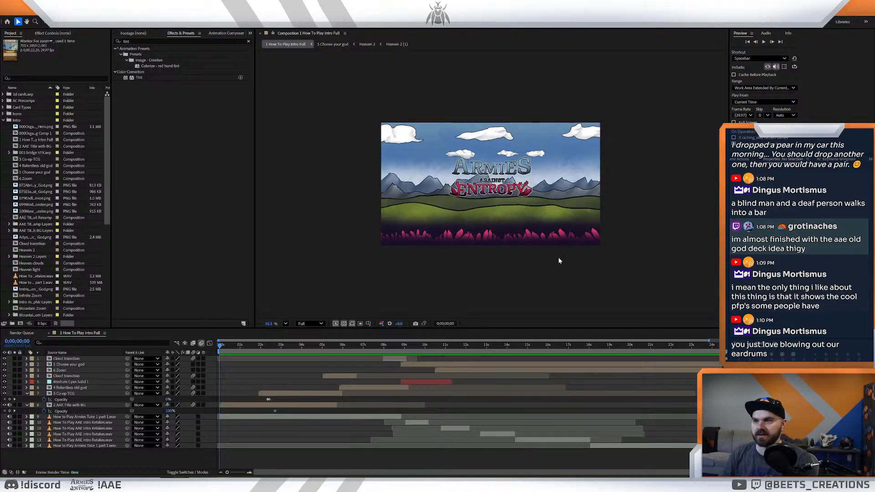
scroll(601, 259, "up", 1)
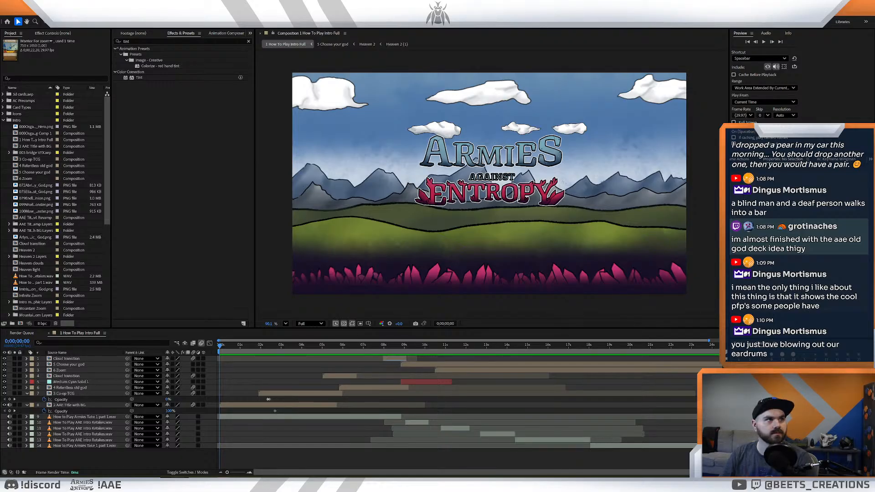
- Play the intro from the start through the knight shot, then examine the opening title frames
key("space")
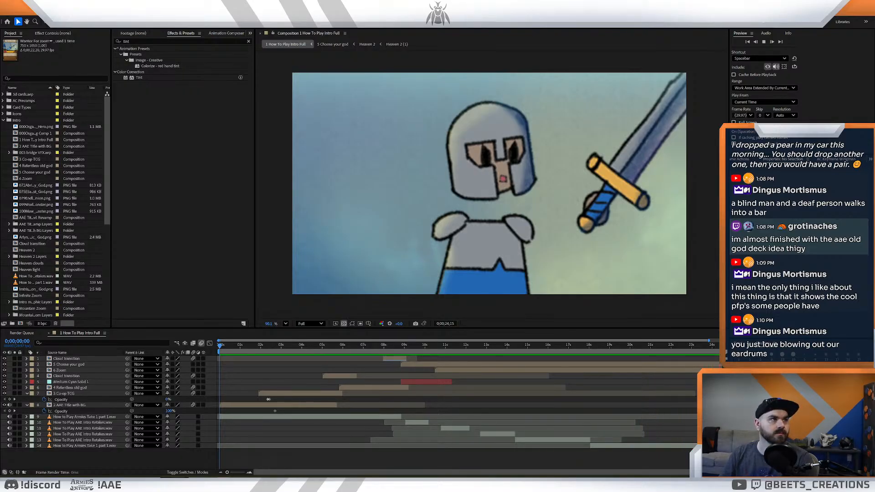
key("space")
key("Page_Down")
key("Page_Down")
key("Page_Down")
key("Page_Down")
key("Page_Down")
key("Page_Down")
key("Page_Down")
key("Page_Down")
key("Page_Down")
key("Page_Down")
key("Page_Down")
key("Page_Down")
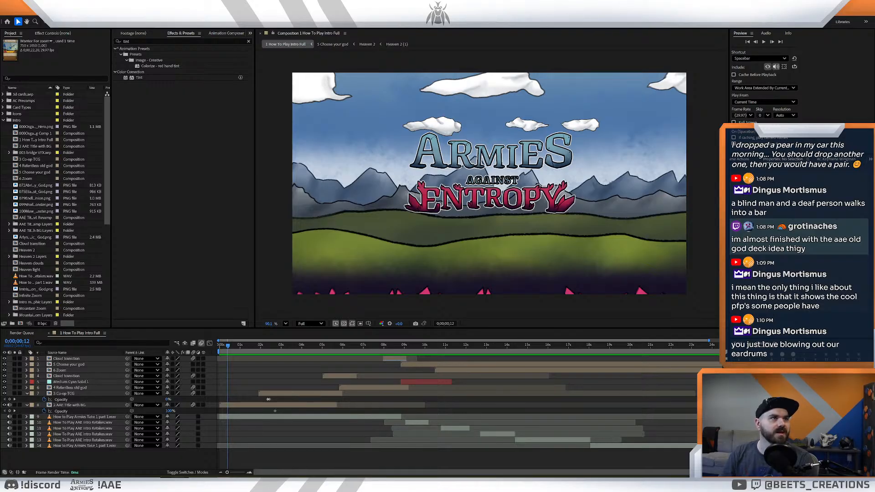
- Examine the Plains card zoom between about 10 and 12 seconds in the intro
left_click_drag(573, 344, 615, 360)
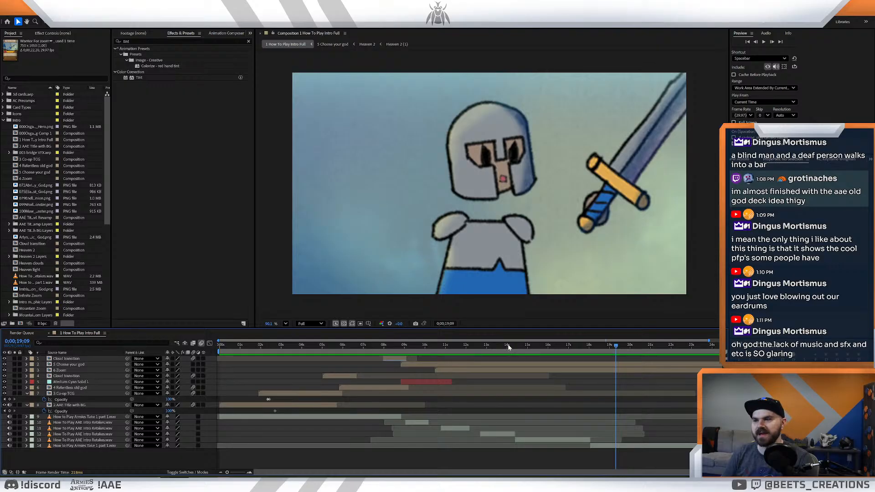
left_click_drag(506, 347, 445, 363)
key("space")
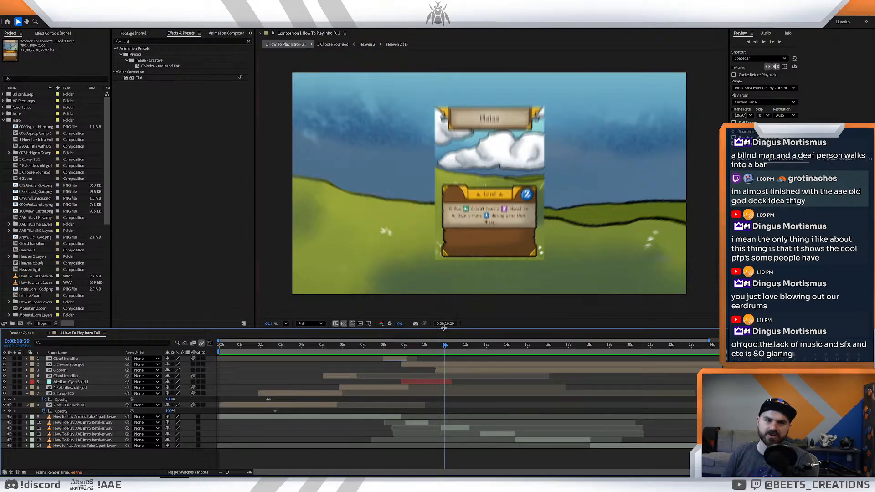
left_click_drag(445, 347, 445, 351)
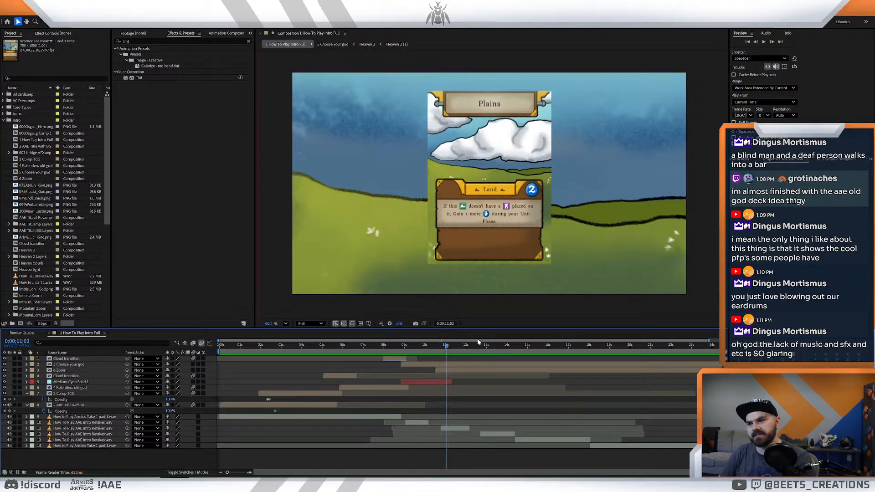
left_click(448, 347)
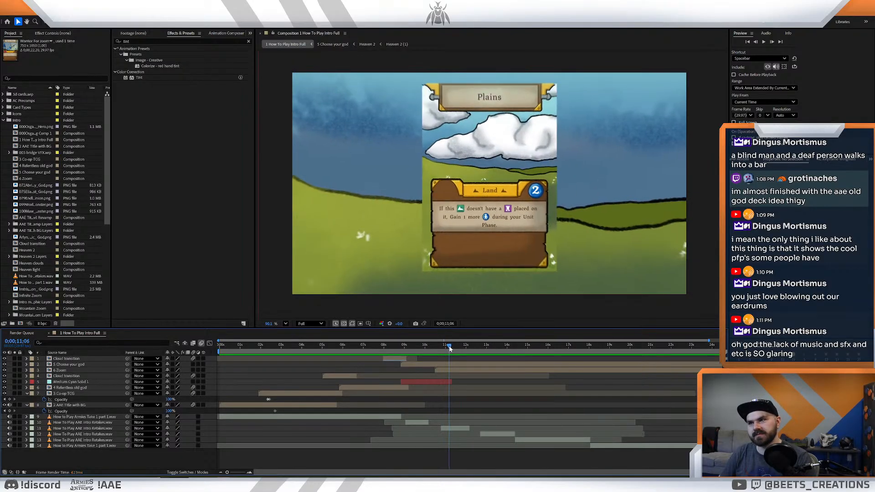
left_click(439, 347)
left_click_drag(439, 349, 464, 371)
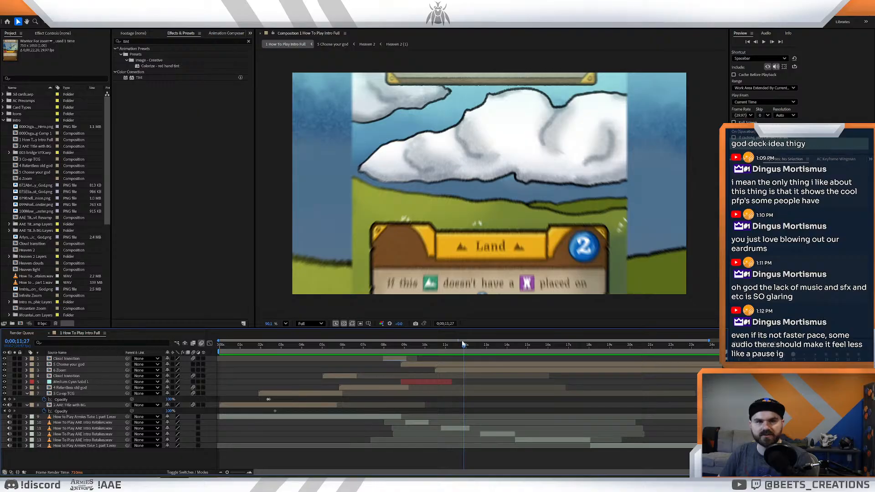
- Examine the god cards and cloud transition, then preview the sequence from 0:00:08:11 through the knight's entrance
left_click_drag(465, 351, 440, 383)
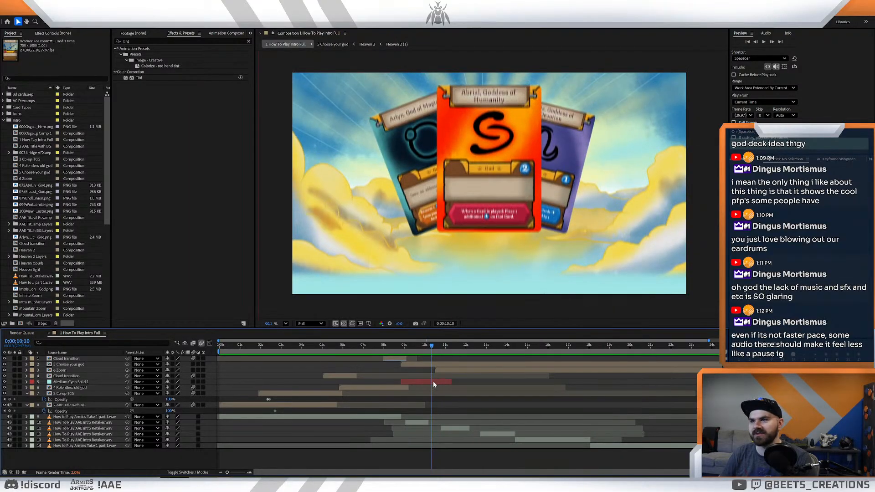
left_click_drag(441, 385, 411, 384)
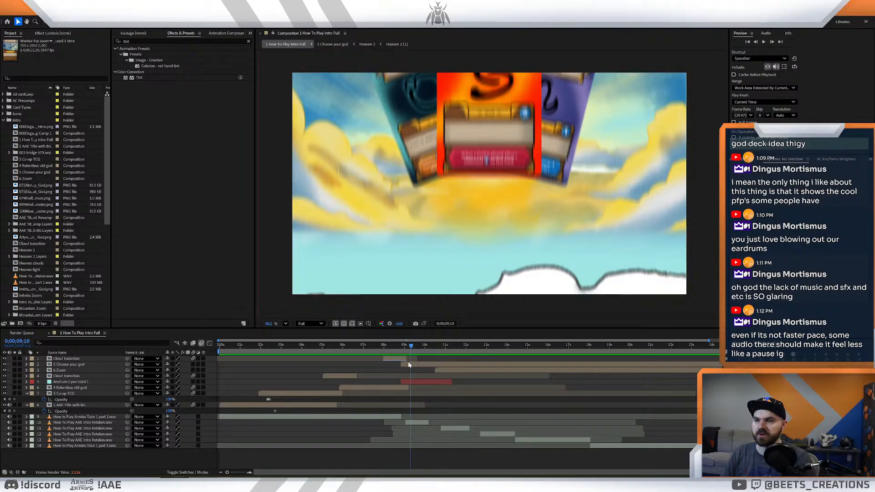
left_click_drag(410, 347, 405, 348)
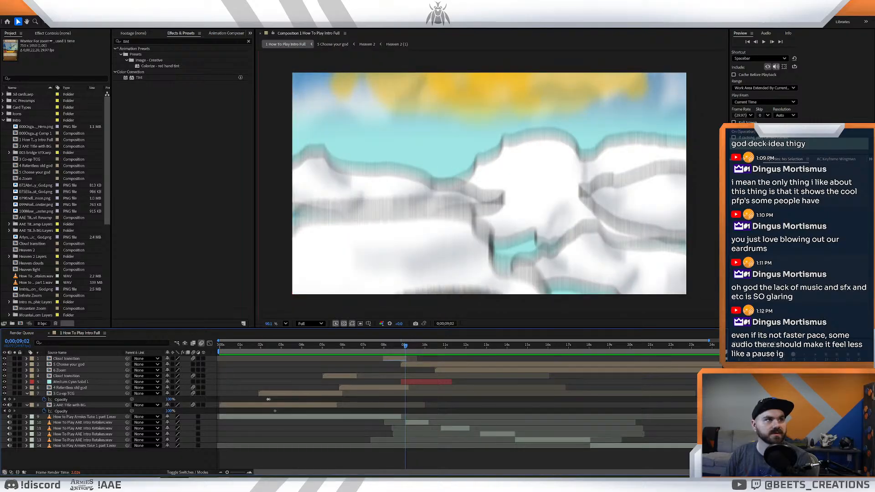
left_click_drag(395, 345, 391, 347)
key("space")
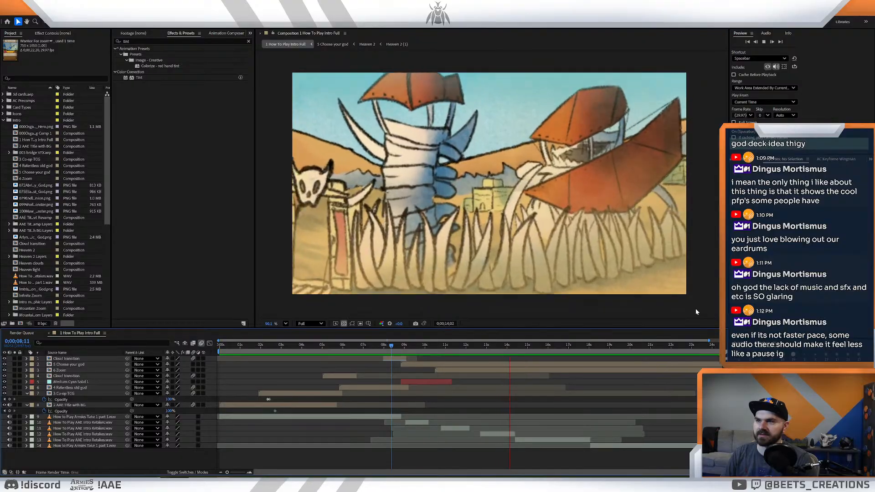
key("space")
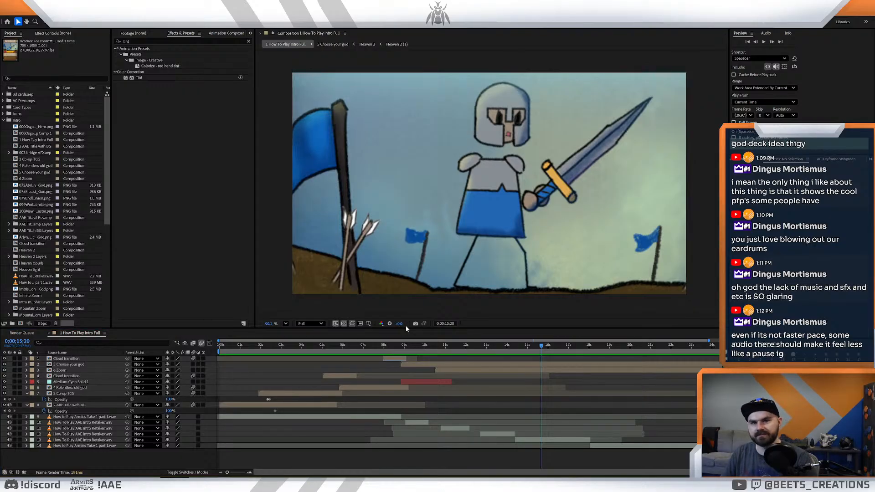
- Examine the closing knight close-up between about 17 and 19 seconds for its timing
left_click_drag(541, 346, 590, 357)
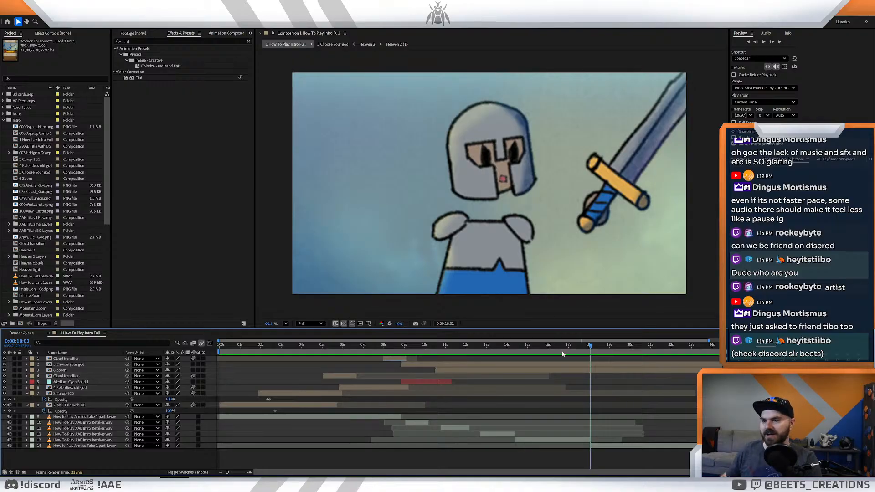
left_click_drag(590, 348, 583, 350)
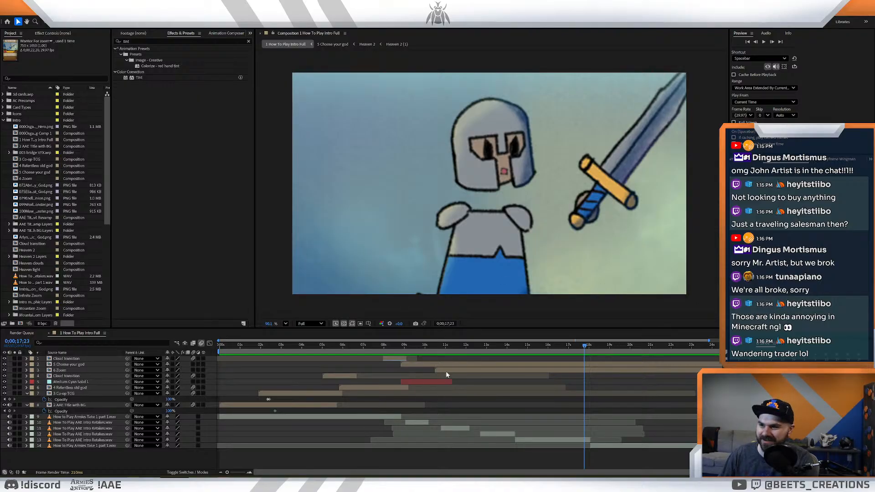
left_click_drag(581, 341, 651, 342)
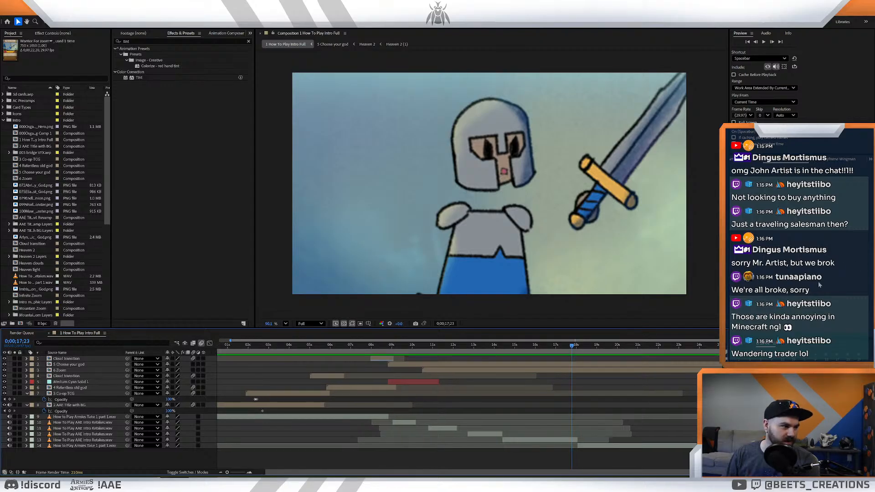
left_click(590, 345)
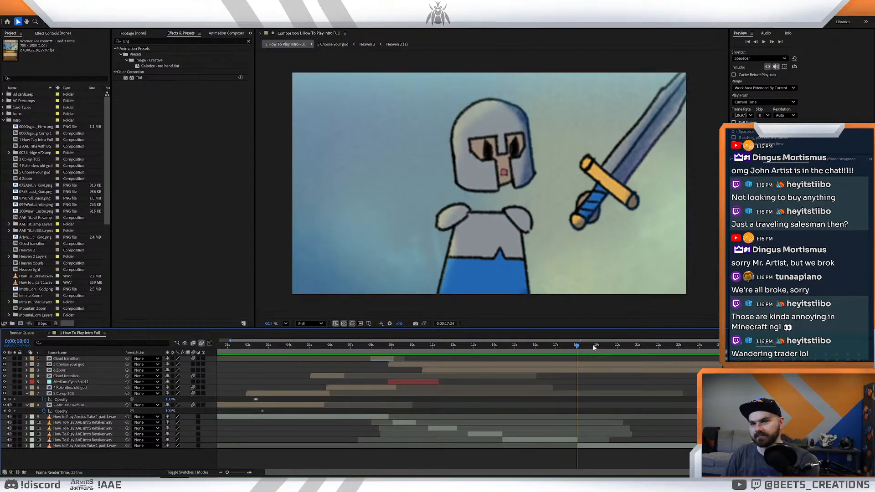
left_click_drag(574, 350, 599, 349)
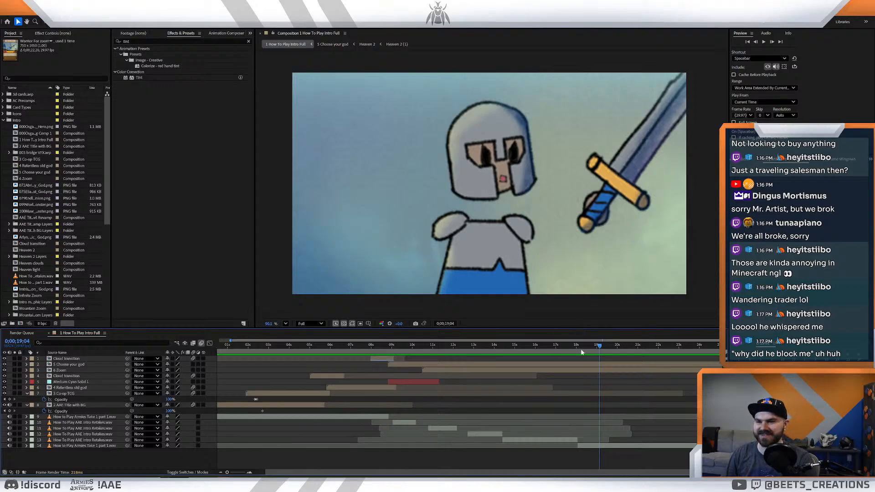
left_click_drag(584, 345, 595, 365)
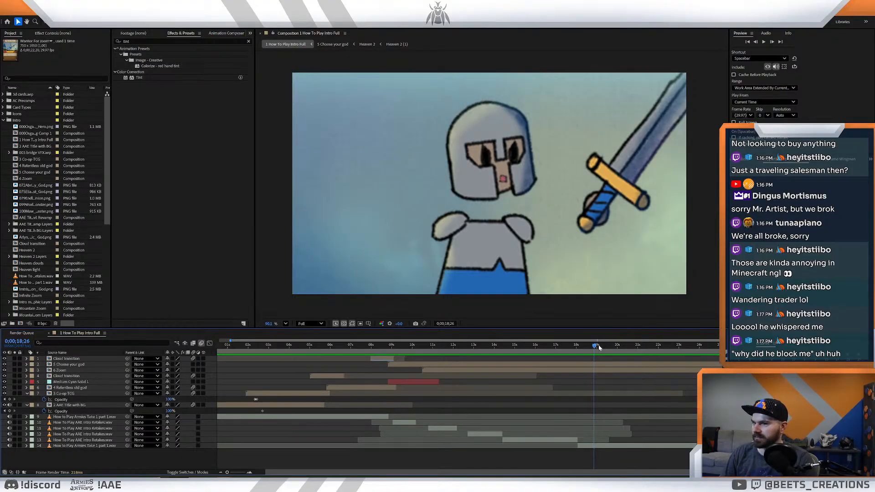
- Trim the end of the 5 Choose your god layer to 0:00:18:02
left_click_drag(593, 347, 577, 362)
key("Caps_Lock")
key("Caps_Lock")
left_click(576, 365)
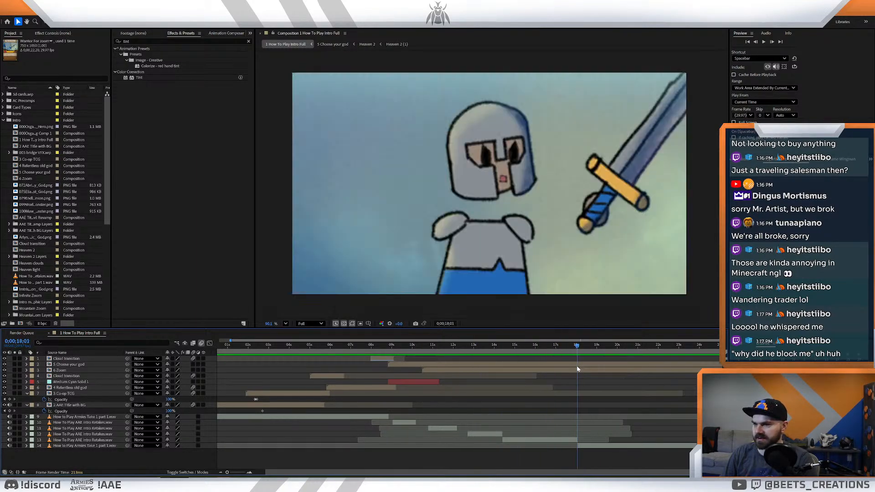
left_click(577, 347)
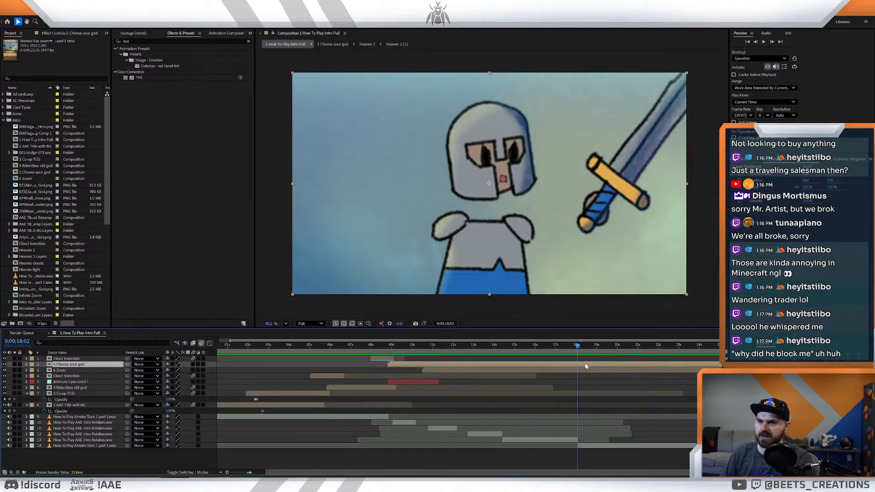
key("alt+bracketright")
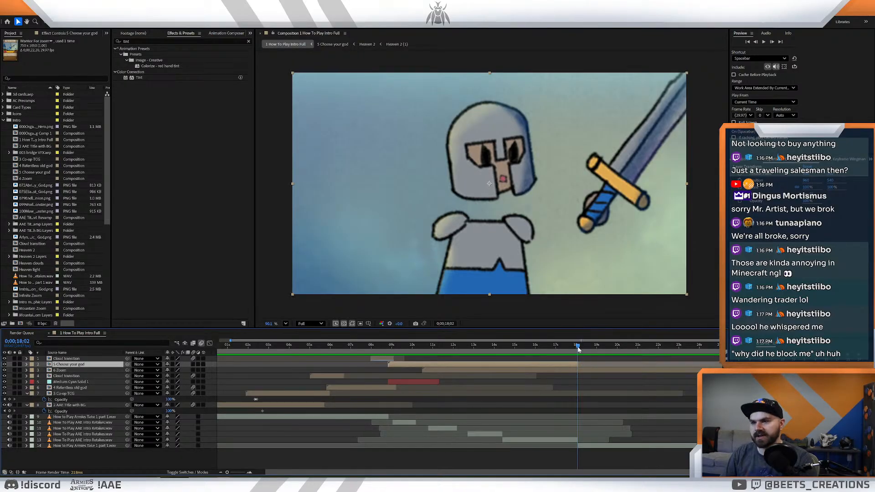
- Trim the end of the 5 Choose your god layer to 0:00:10:24, where the Plains card shot comes in
left_click(580, 345)
left_click_drag(578, 353, 428, 369)
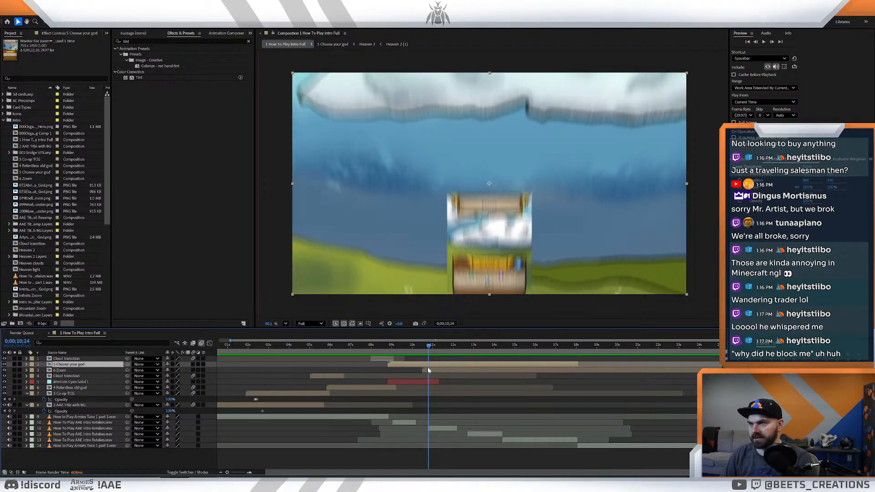
key("alt+]")
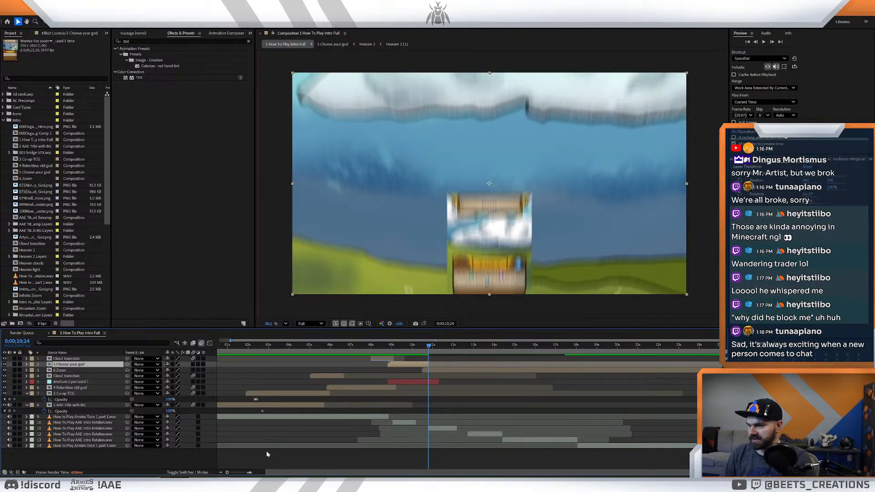
- Extend the end of the 5 Choose your god layer to about 0:00:11:00 and return to 0:00:10:24
left_click_drag(227, 472, 242, 472)
left_click_drag(452, 349, 472, 355)
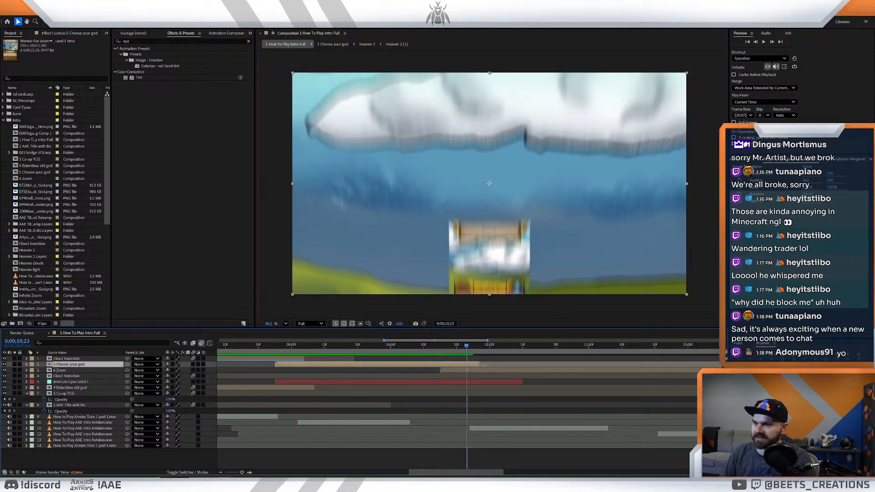
left_click(467, 347)
left_click(469, 347)
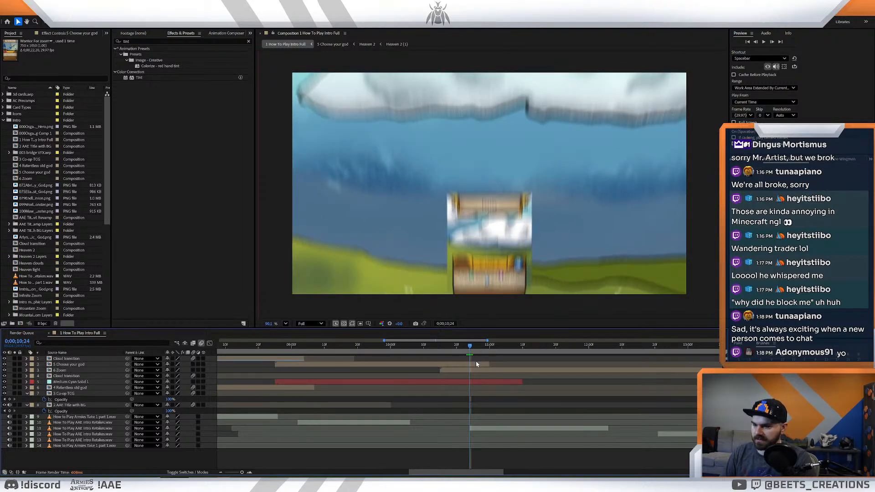
- Fade out the 5 Choose your god layer with Opacity keyframes of 100% at 0:00:10:24 and 0% at 0:00:10:29
key("t")
left_click(44, 371)
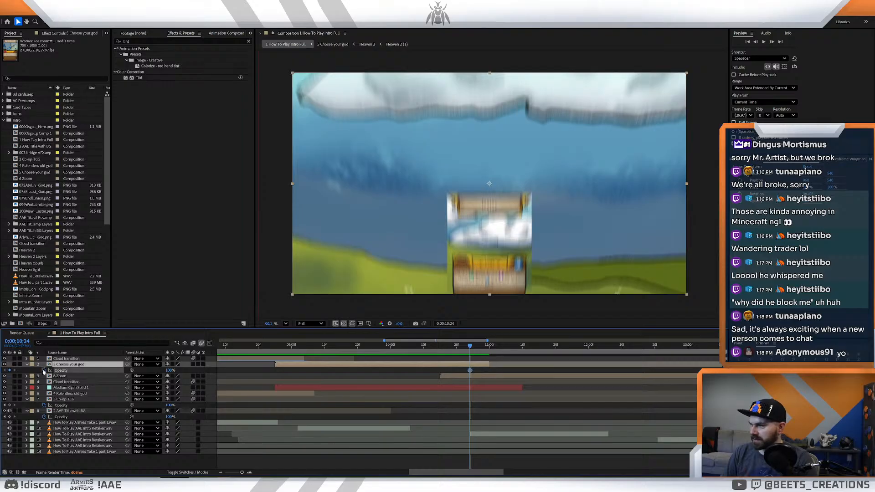
left_click_drag(474, 350, 487, 349)
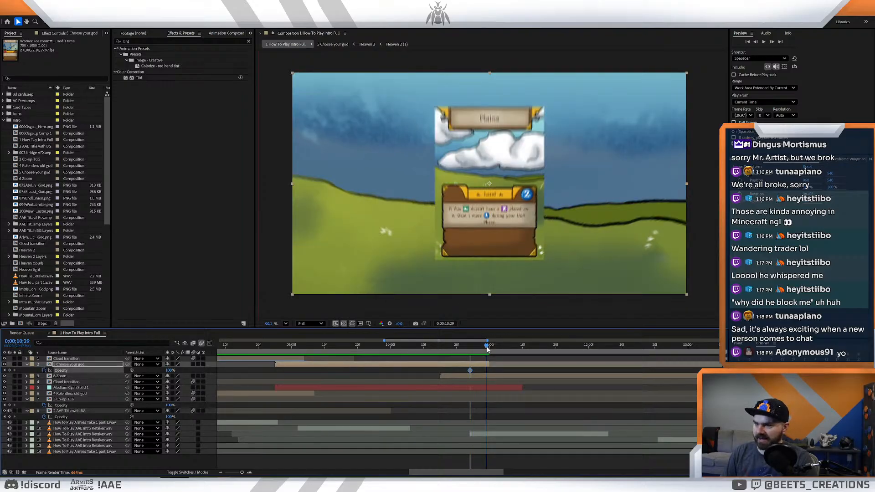
left_click_drag(169, 371, 1, 405)
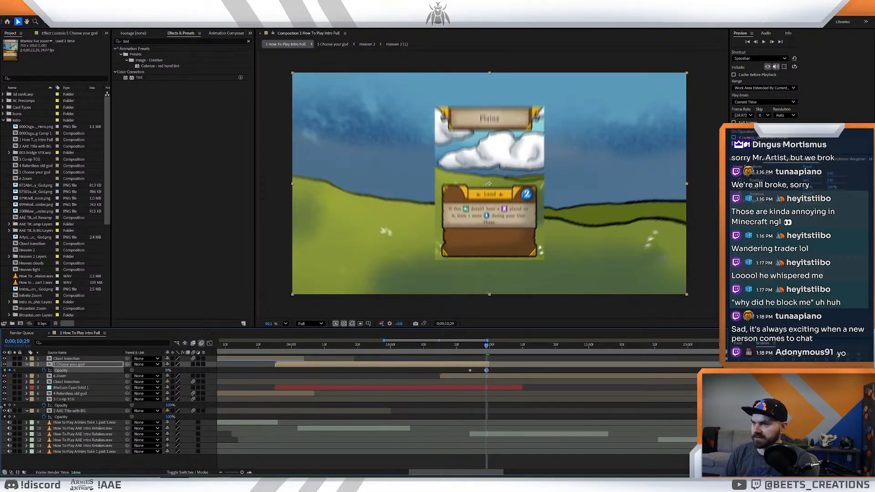
- Preview the god cards' fade into the Plains card and check the card zoom up to about 0:00:12:22
scroll(486, 347, "left", 3)
scroll(474, 348, "right", 5)
mouse_move(443, 348)
left_mouse_down()
mouse_move(412, 350)
mouse_move(440, 355)
left_mouse_up()
key("space")
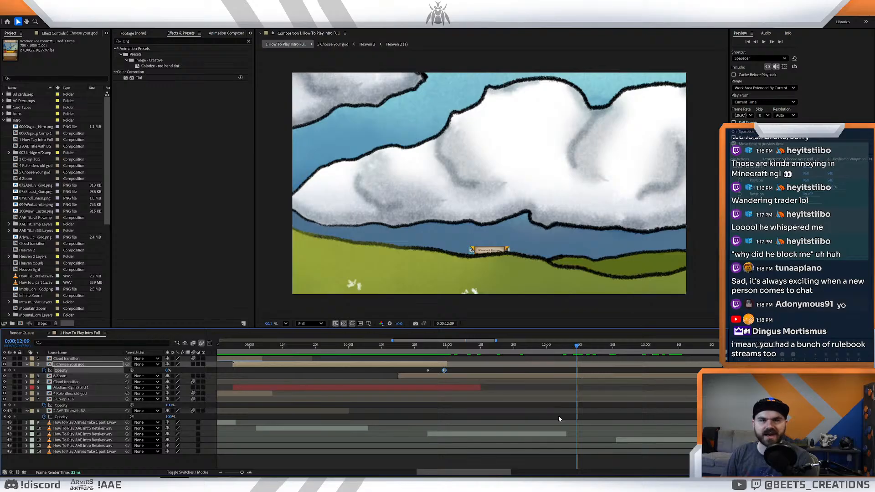
left_click_drag(242, 472, 231, 473)
mouse_move(469, 346)
left_mouse_down()
mouse_move(489, 350)
mouse_move(480, 347)
left_mouse_up()
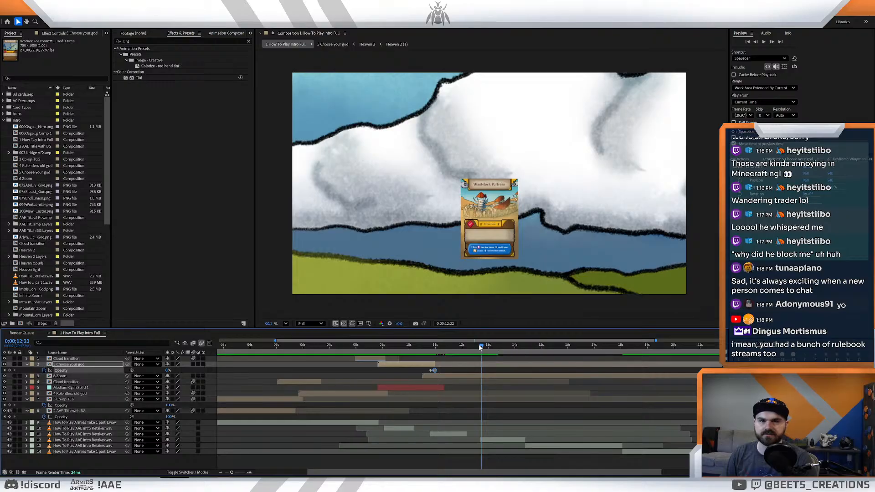
- Examine the zoom sequence from the Plains card at 0:00:11:00 through the knight close-up at about 0:00:18:06
mouse_move(457, 350)
left_mouse_down()
mouse_move(430, 352)
mouse_move(464, 355)
left_mouse_up()
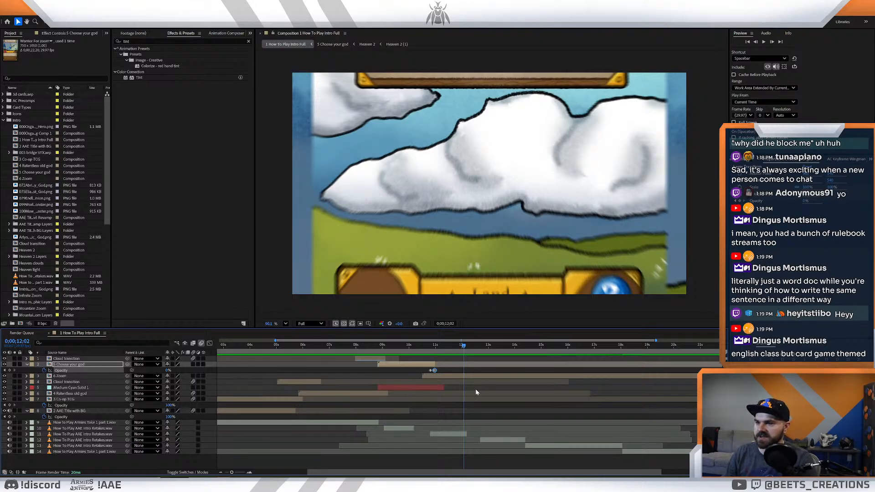
key("Page_Up")
left_click_drag(456, 346, 435, 358)
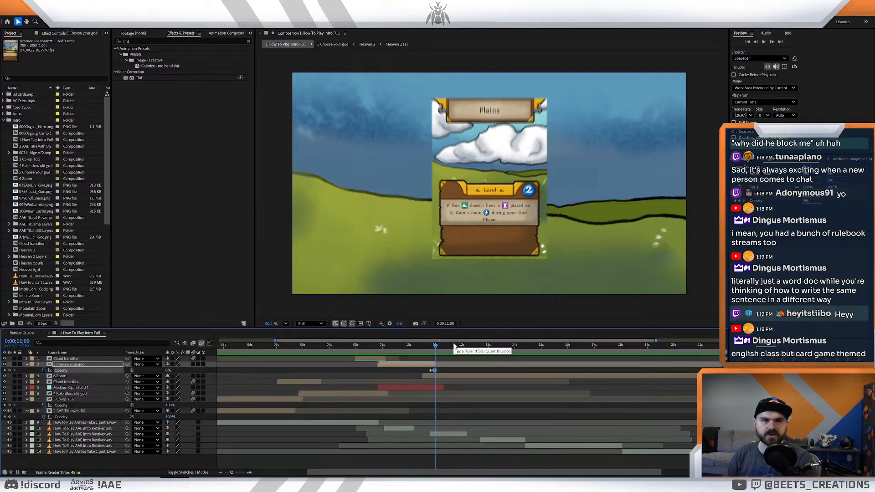
left_click_drag(440, 347, 599, 378)
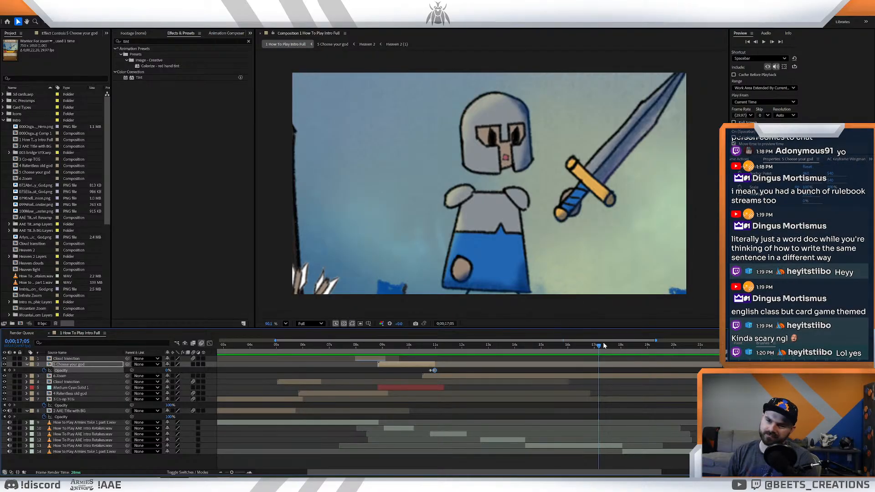
left_click_drag(599, 347, 566, 357)
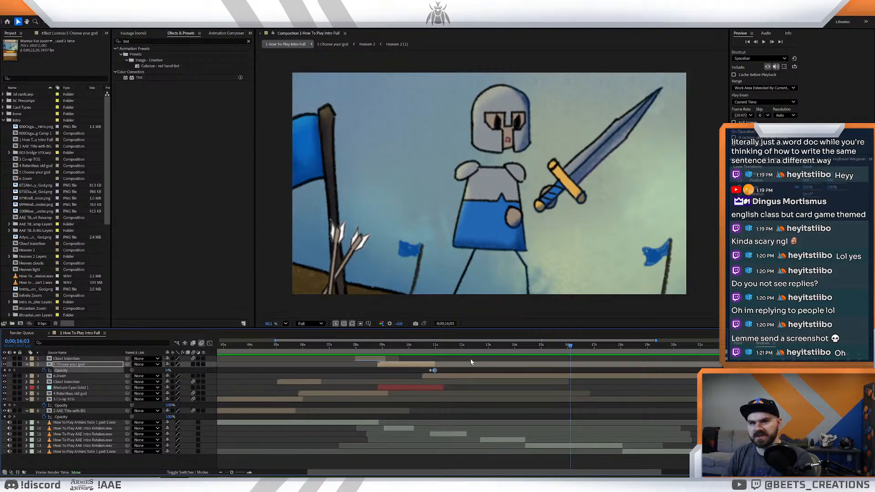
left_click_drag(476, 347, 627, 410)
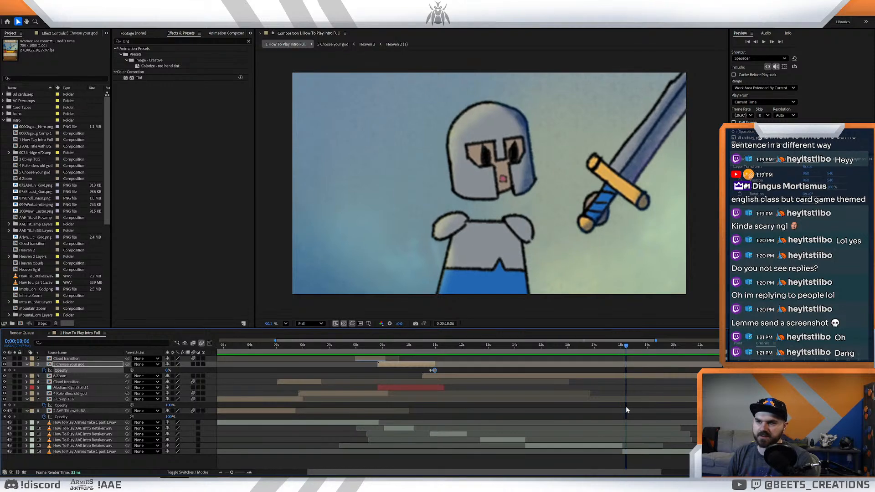
- Open the nested compositions from 6 Zoom down through the Plains, Wastelock Fortress and Warrior Hero comps to Warrior For zoom
double_click(639, 378)
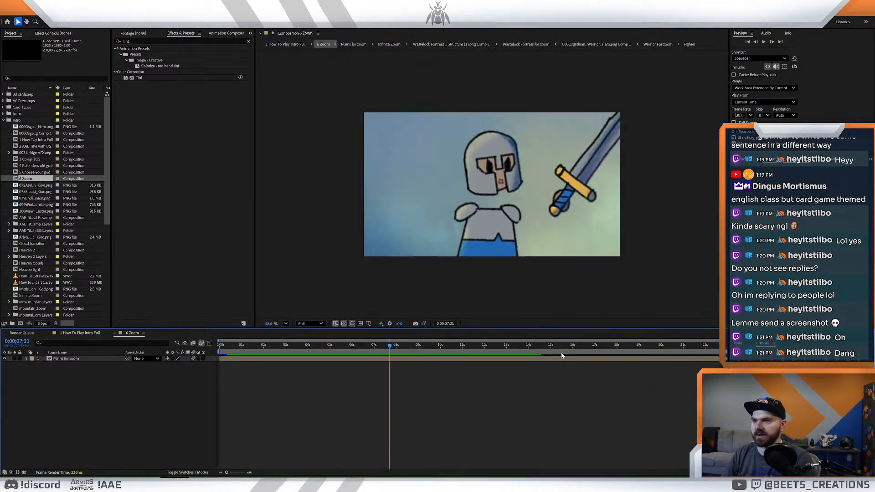
left_click_drag(390, 346, 395, 367)
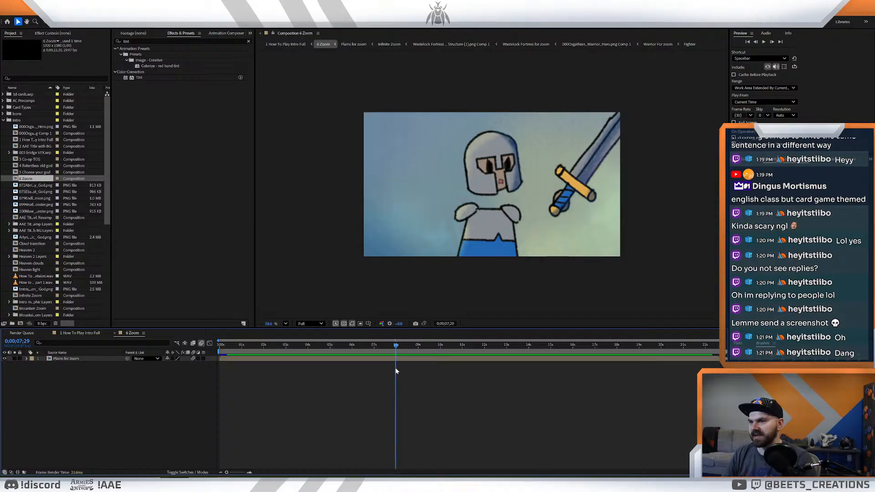
double_click(71, 359)
left_click(78, 383)
double_click(77, 383)
left_click(69, 359)
double_click(68, 359)
double_click(68, 359)
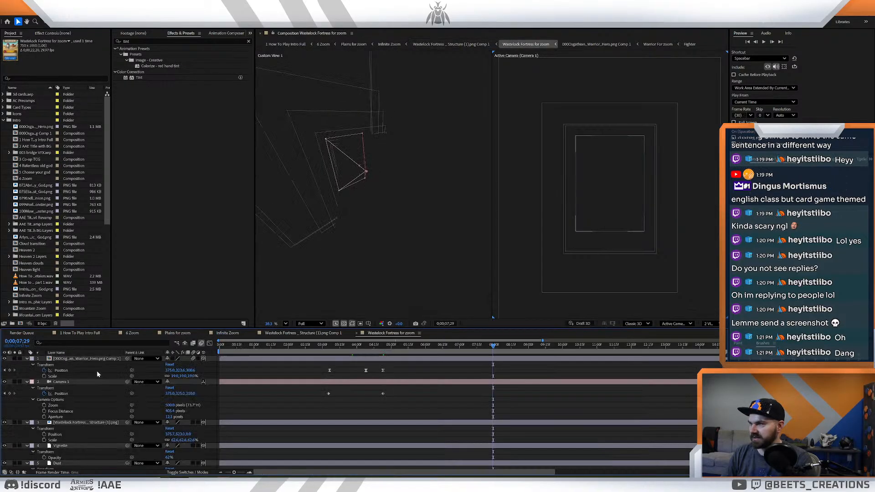
double_click(88, 359)
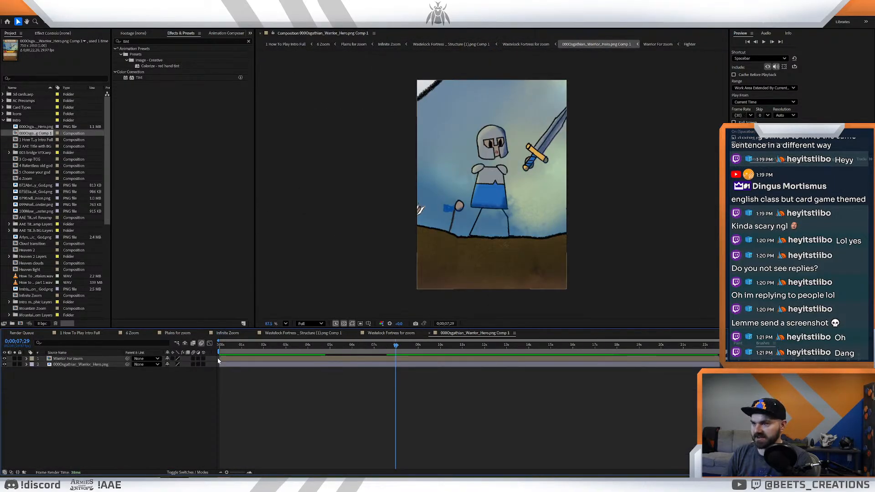
left_click(65, 359)
double_click(73, 359)
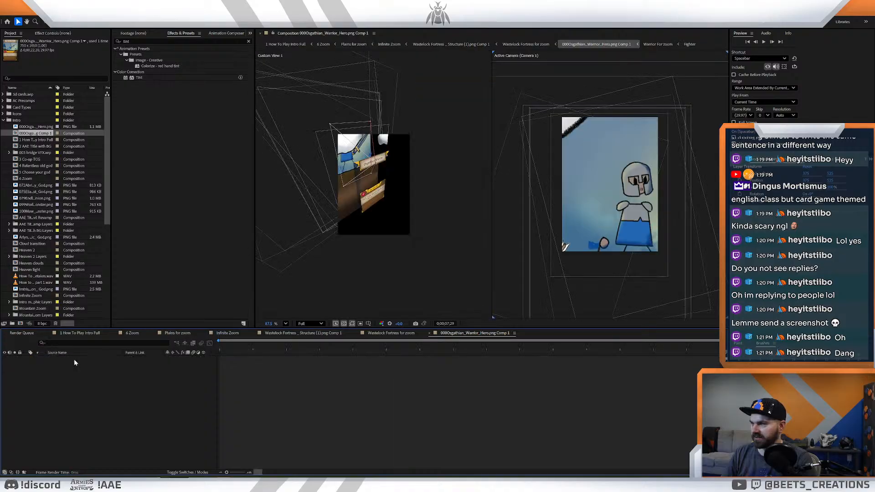
- Preview the knight's animation in Warrior For zoom around 8 seconds and stop at 0:00:07:29
left_click_drag(396, 346, 381, 356)
key("space")
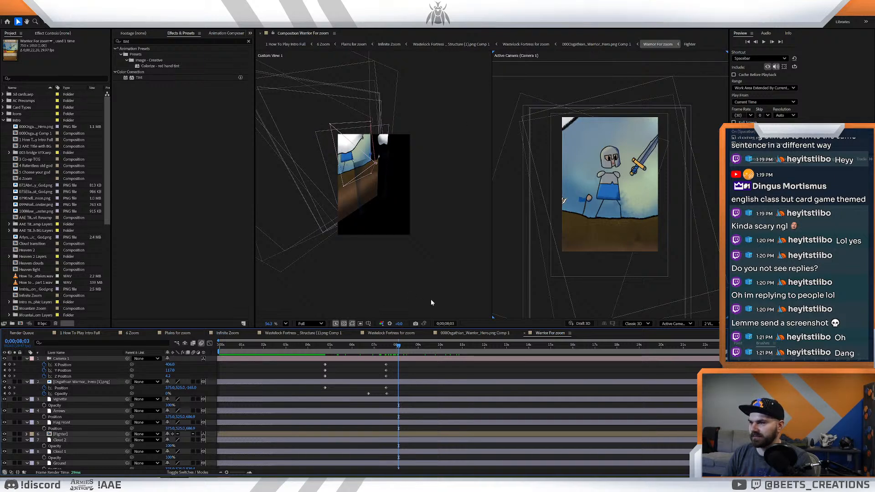
key("Page_Up")
key("Page_Up")
key("Page_Up")
key("Page_Up")
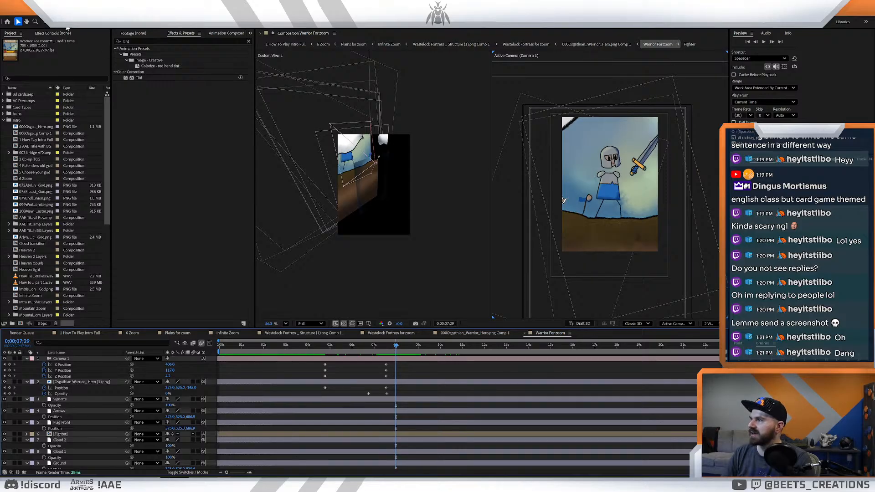
- Try pulling Camera 1 back and sideways from the knight scene at 0:00:07:29
left_click(75, 359)
left_click_drag(371, 162, 479, 209)
scroll(479, 207, "down", 2)
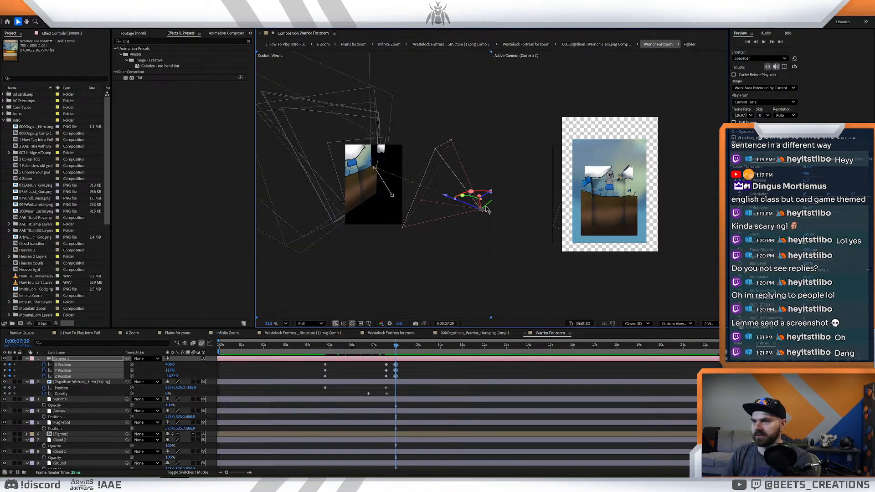
left_click_drag(490, 208, 494, 248)
key("ctrl+z")
key("ctrl+z")
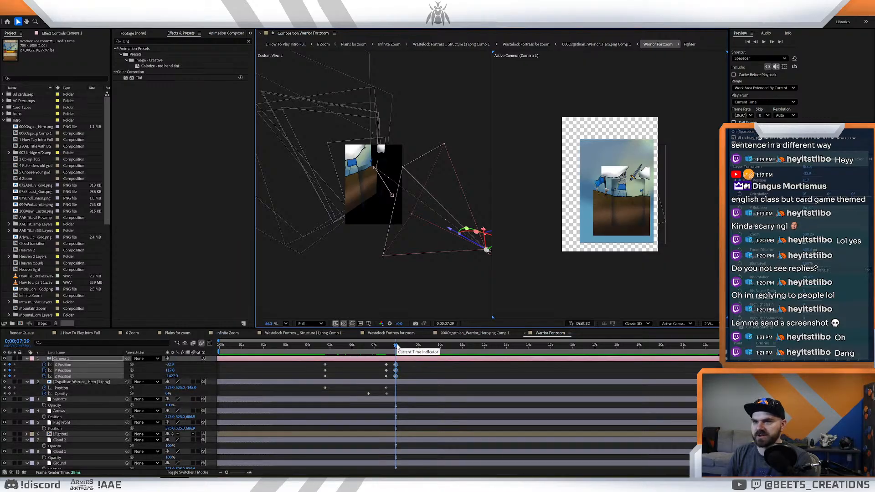
key("Delete")
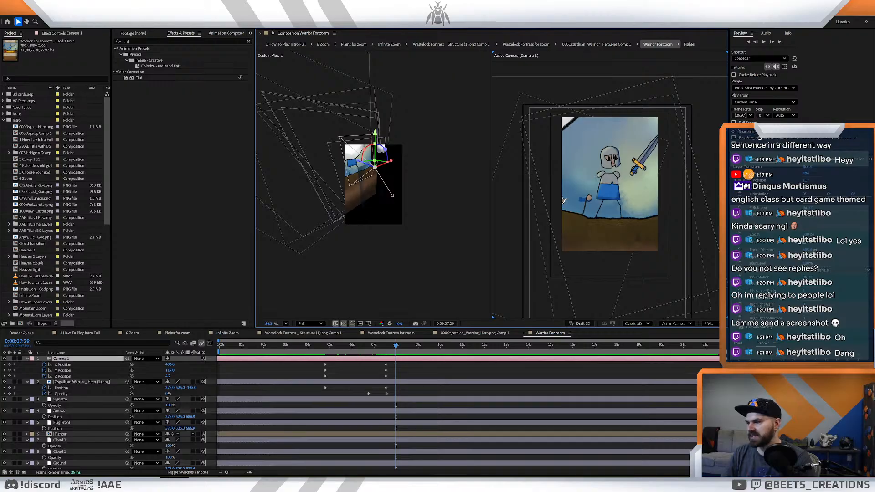
- Switch to Photoshop and create a new document from the Video preset, 3840 x 2160 px at 300 ppi
key("alt+Tab")
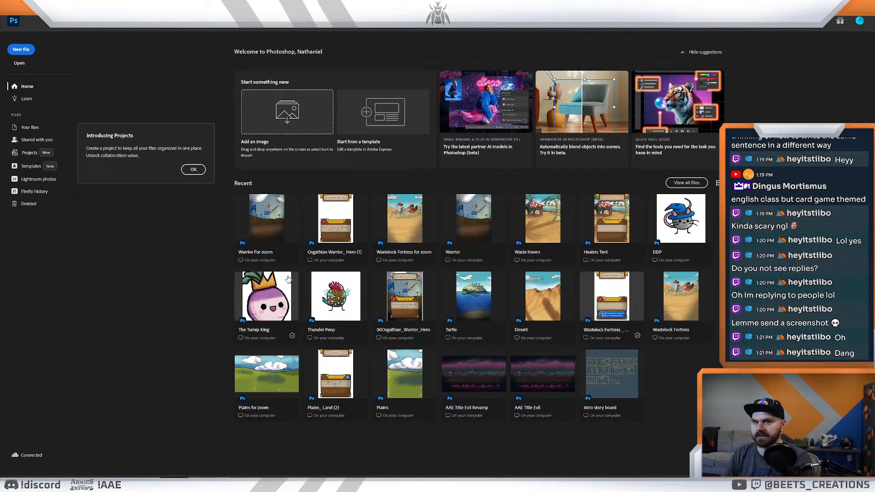
key("ctrl+n")
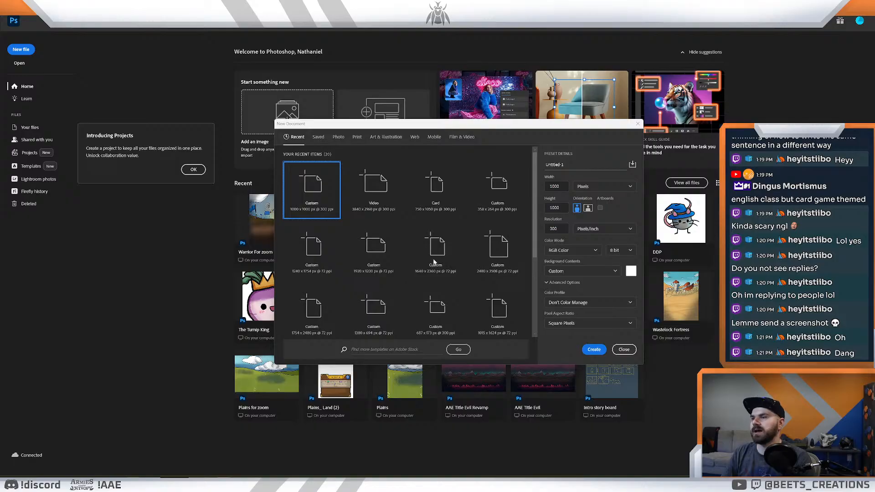
left_click(594, 349)
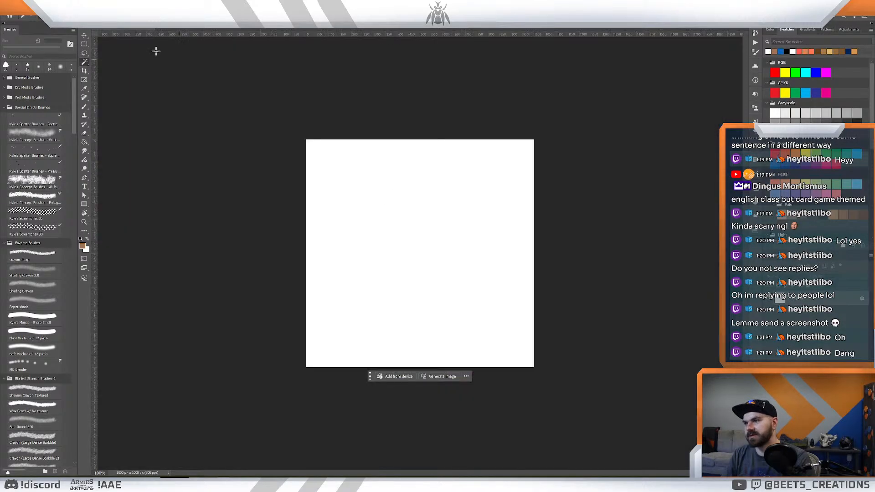
left_click(14, 6)
left_click(21, 13)
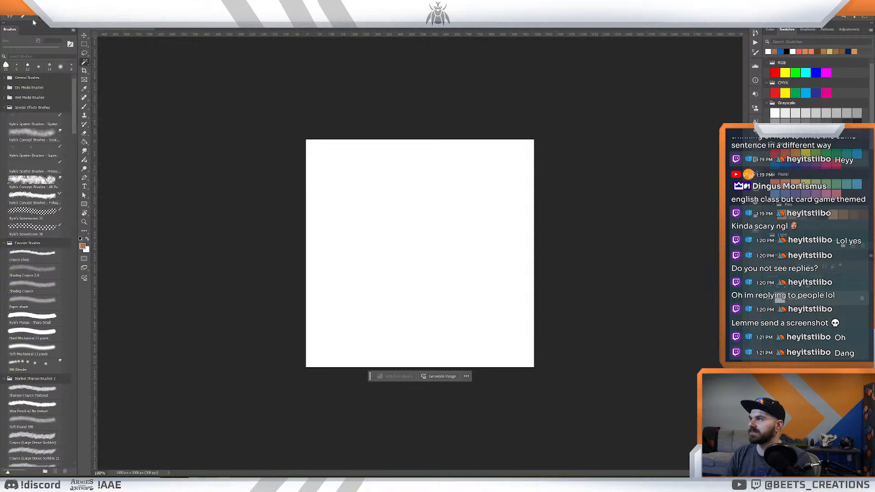
double_click(371, 187)
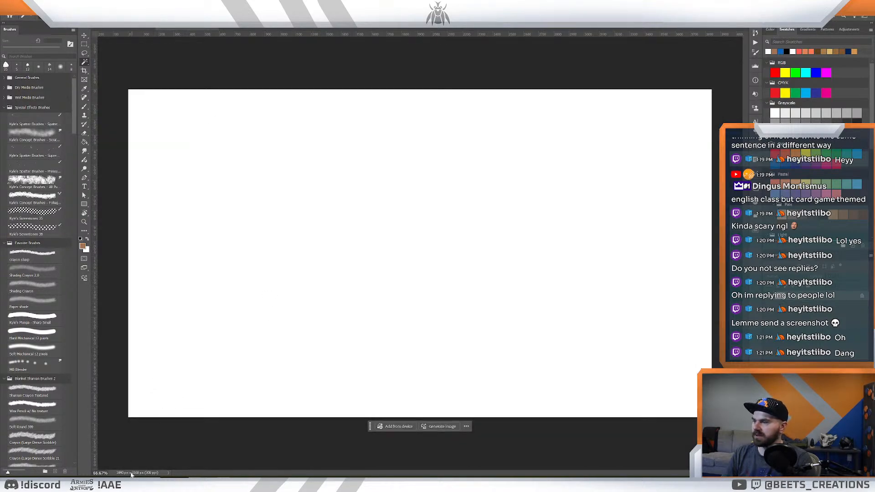
- Fill the blank canvas with a dark blue-grey swatch using the Paint Bucket
scroll(836, 196, "down", 5)
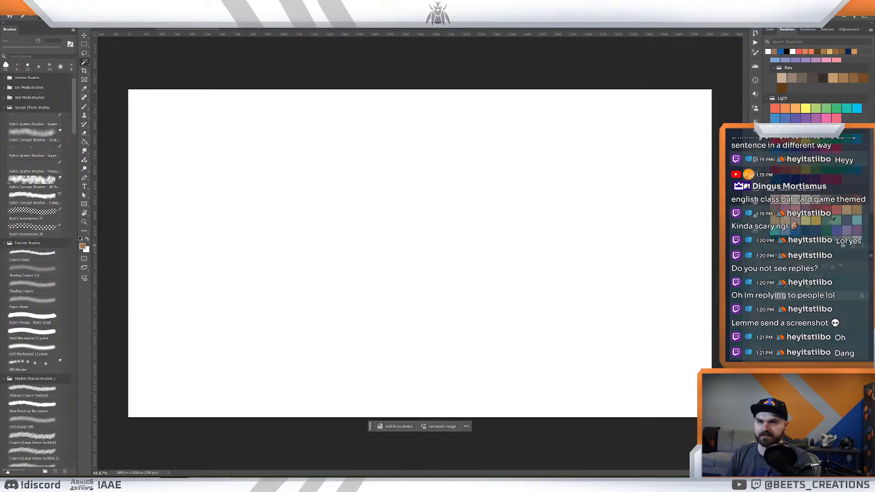
left_click(813, 196)
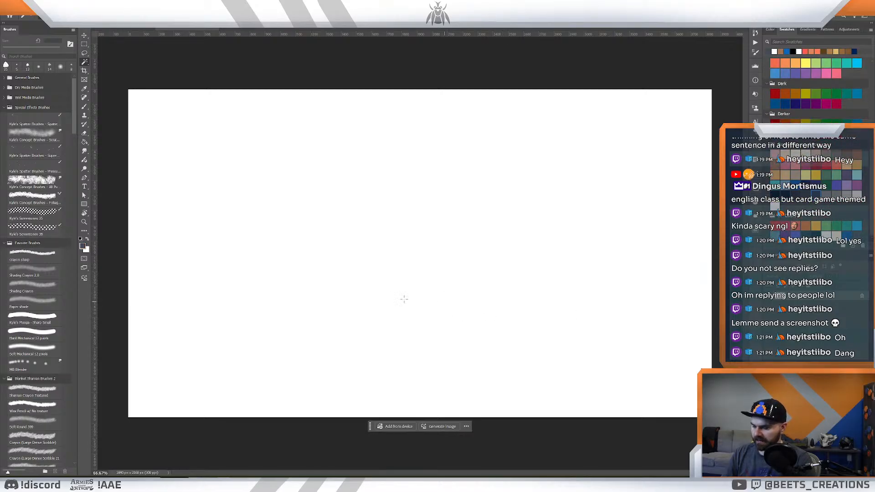
key("g")
left_click(396, 303)
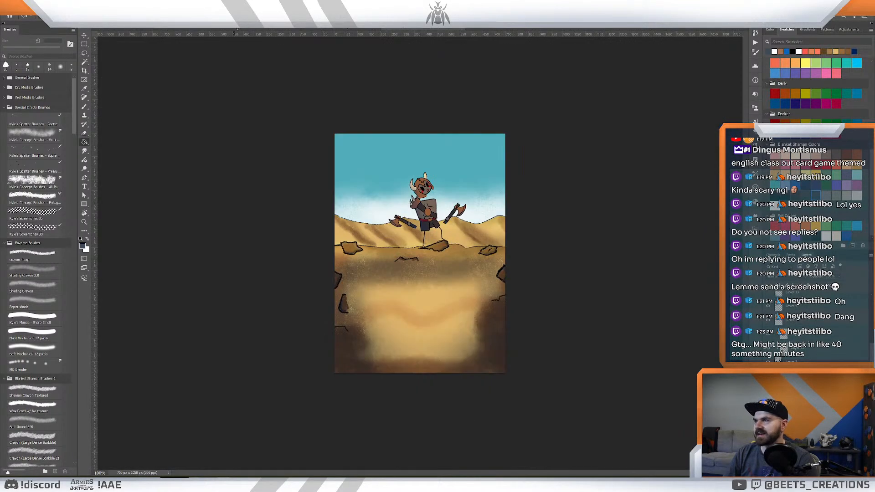
- Transfer the knight and sword layers from the warrior artwork into the dark blue-grey document, placing them near the canvas centre
left_click(239, 26)
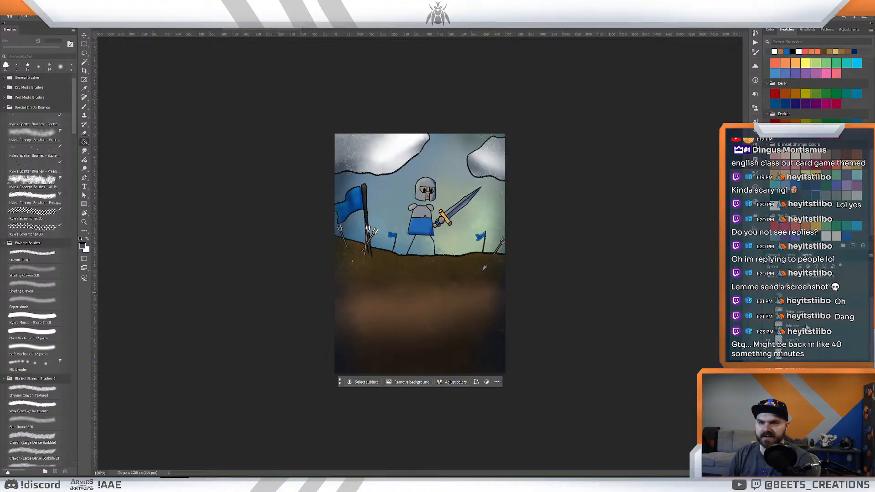
scroll(806, 326, "down", 5)
left_click(809, 341)
left_click(811, 317, "shift")
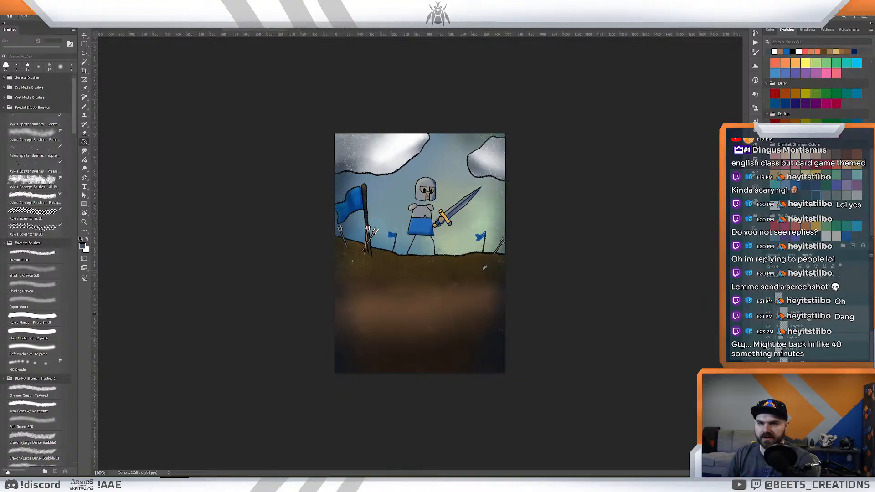
left_click_drag(173, 34, 358, 221)
key("v")
left_click_drag(415, 278, 416, 283)
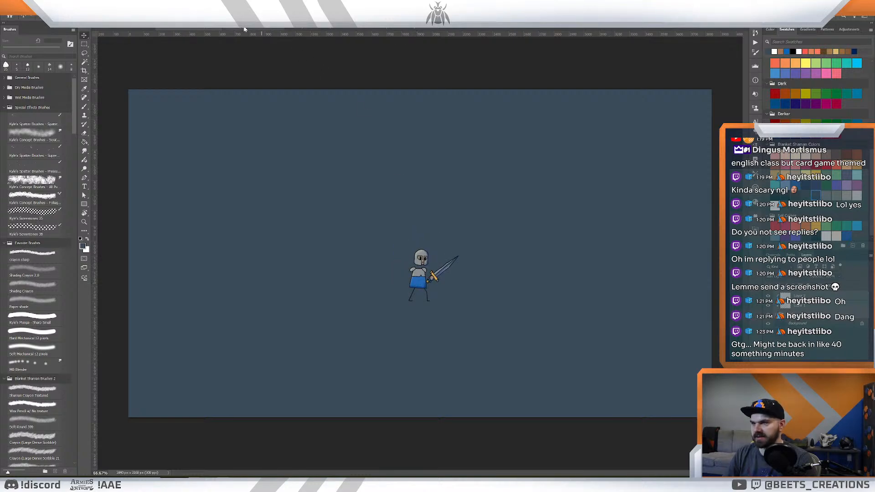
- Copy the elf archer from the forest artwork into the dark blue-grey document, flip it horizontally and place it left of the knight
left_click(274, 30)
left_click(301, 29)
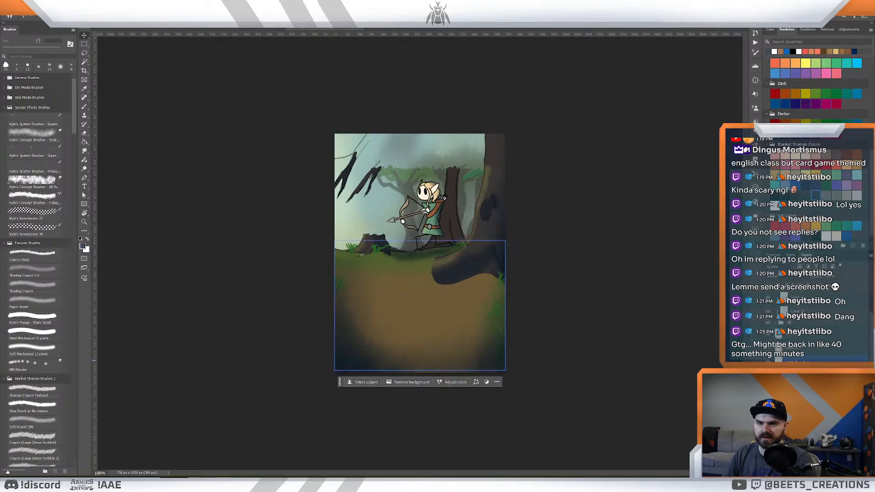
left_click(814, 350)
key("ctrl+c")
left_click(226, 28)
left_click(207, 28)
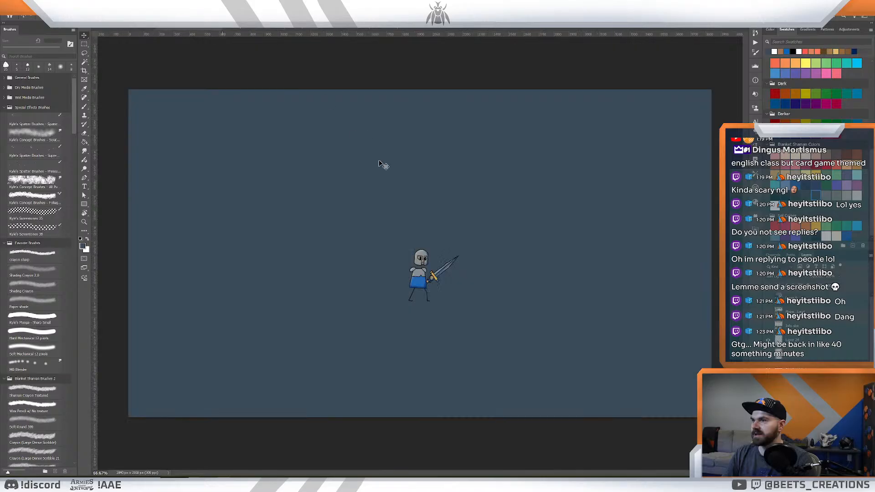
key("ctrl+v")
key("ctrl+t")
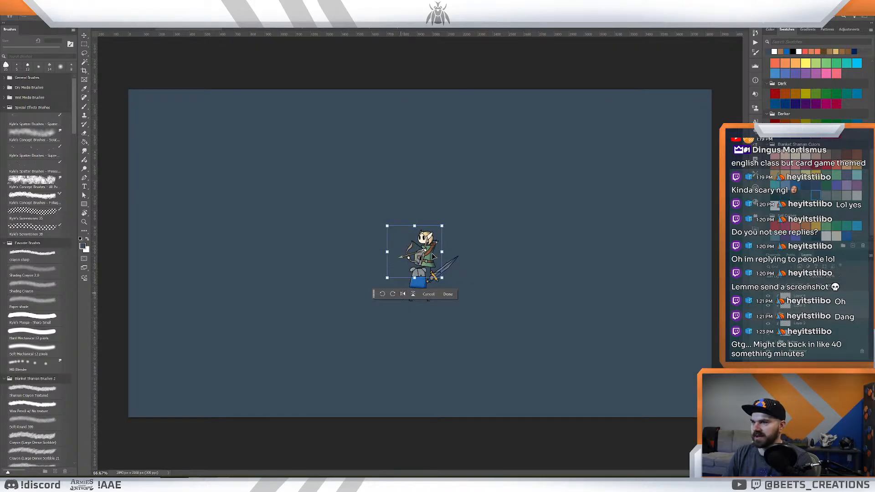
left_click_drag(408, 253, 401, 285)
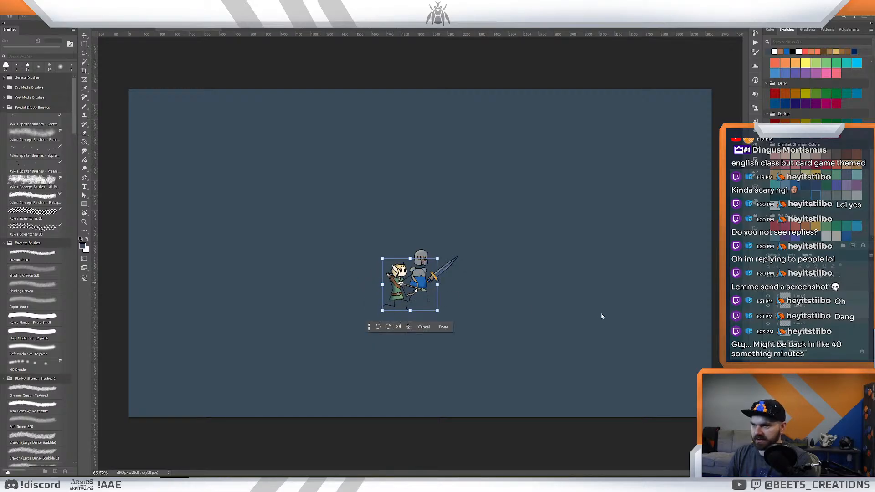
key("Return")
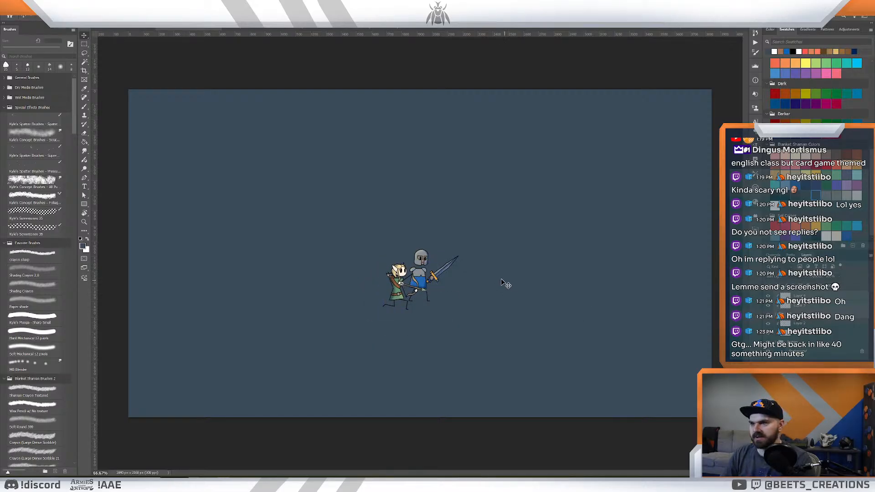
- Copy the horned axe warrior from the desert artwork into the dark blue-grey document and place it behind the elf and the knight
left_click(357, 30)
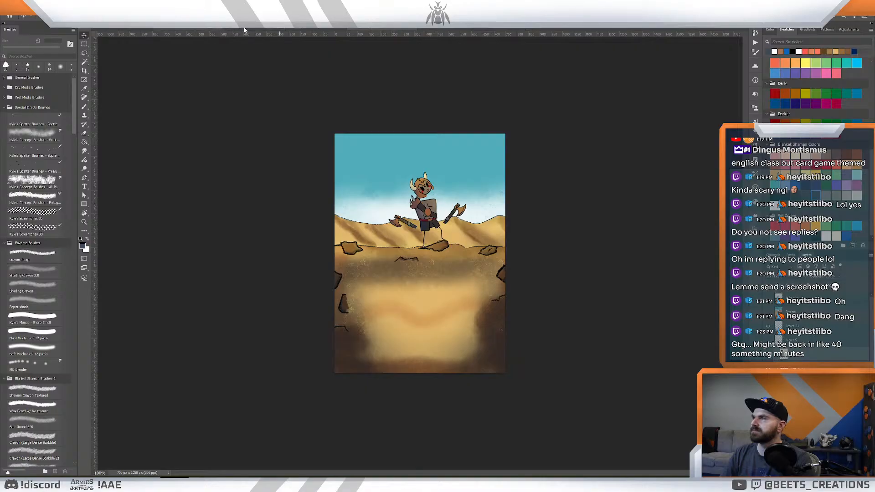
left_click(199, 29)
key("ctrl+v")
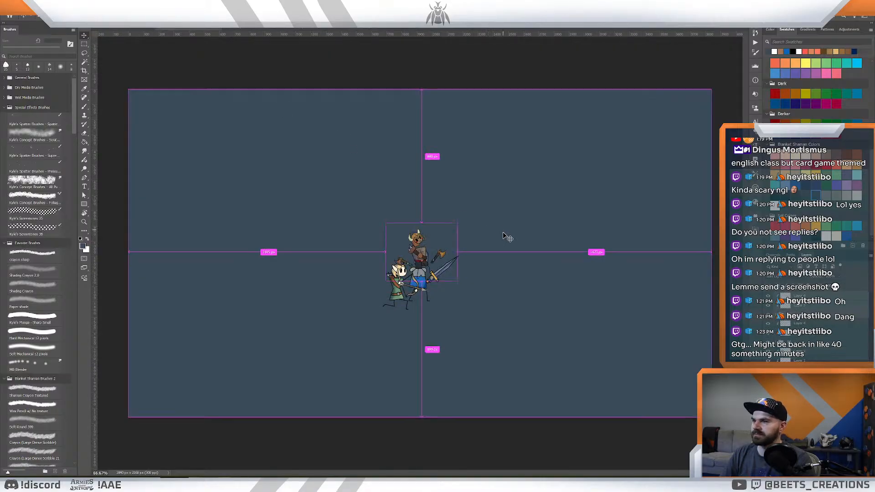
left_click_drag(435, 273, 415, 286)
key("ctrl+t")
left_click_drag(437, 236, 448, 227)
key("Return")
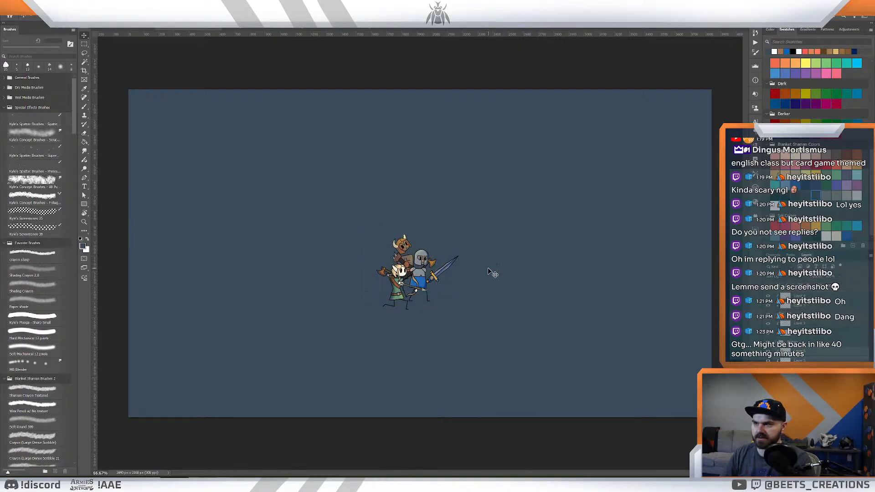
mouse_move(407, 261)
left_mouse_down()
mouse_move(380, 257)
mouse_move(404, 259)
left_mouse_up()
key("z")
left_click_drag(442, 234, 454, 237)
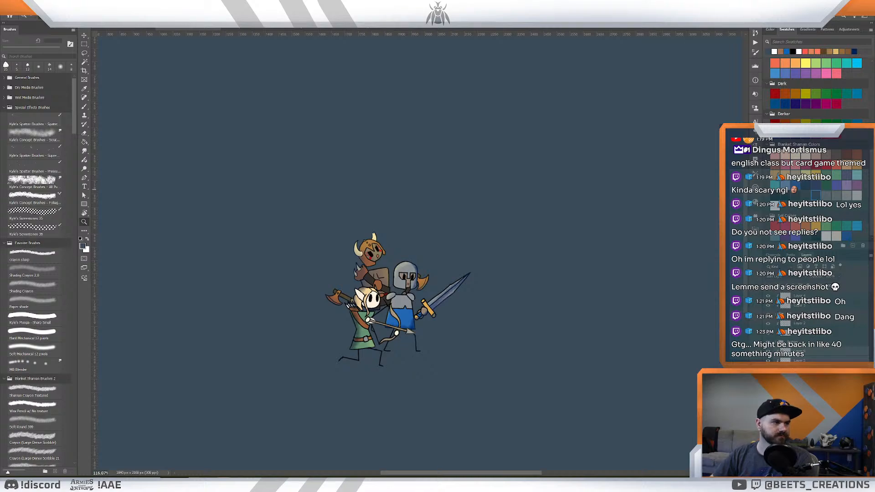
left_click_drag(470, 257, 453, 274)
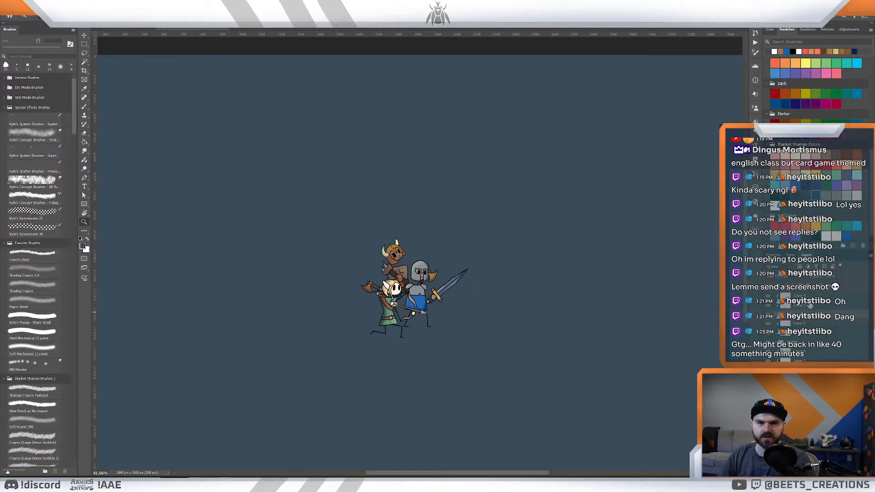
left_click(813, 297)
left_click(816, 345, "shift")
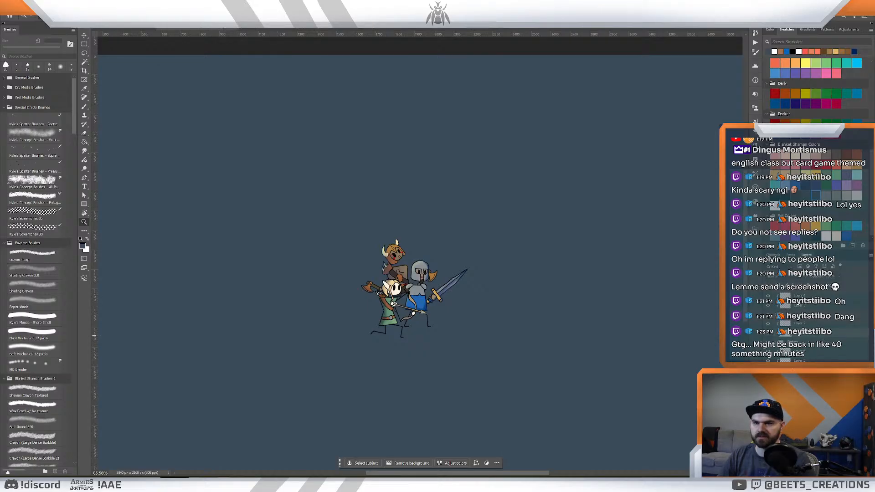
key("v")
left_click_drag(394, 287, 356, 294)
key("ctrl+z")
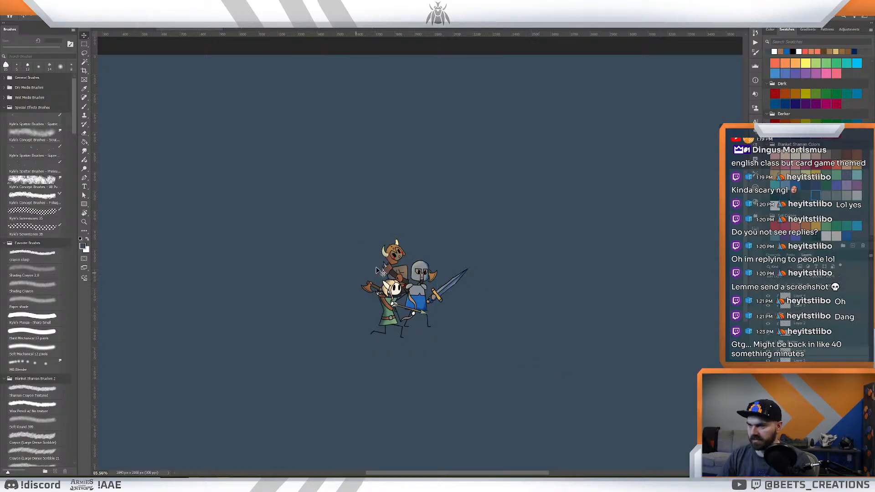
- Move the horned axe warrior out to the left of the elf and enlarge it slightly
left_click_drag(395, 274, 358, 281)
key("ctrl+t")
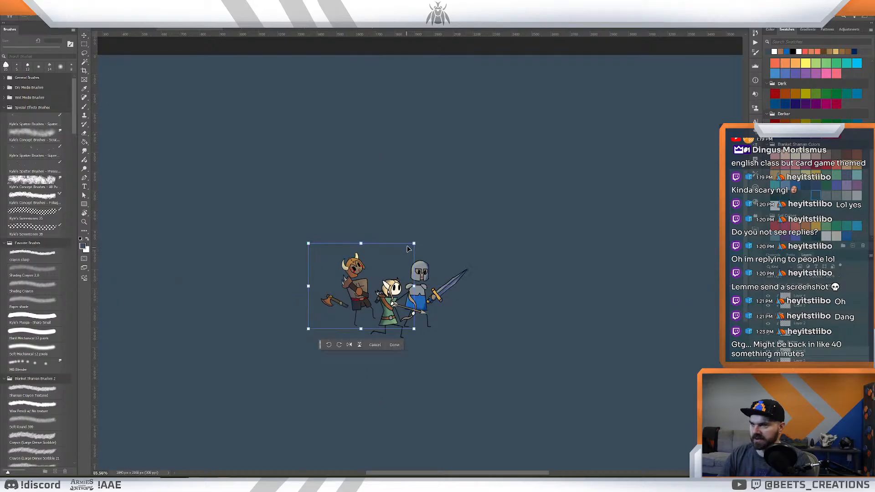
left_click_drag(410, 242, 397, 255)
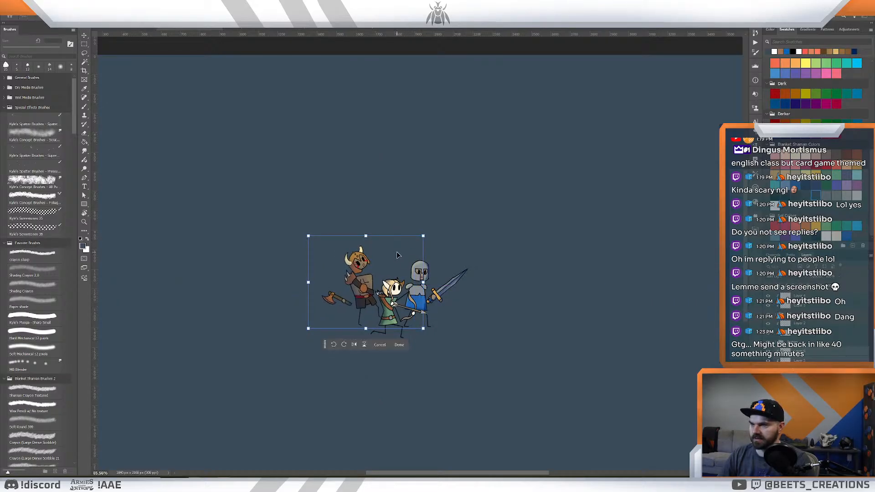
key("Return")
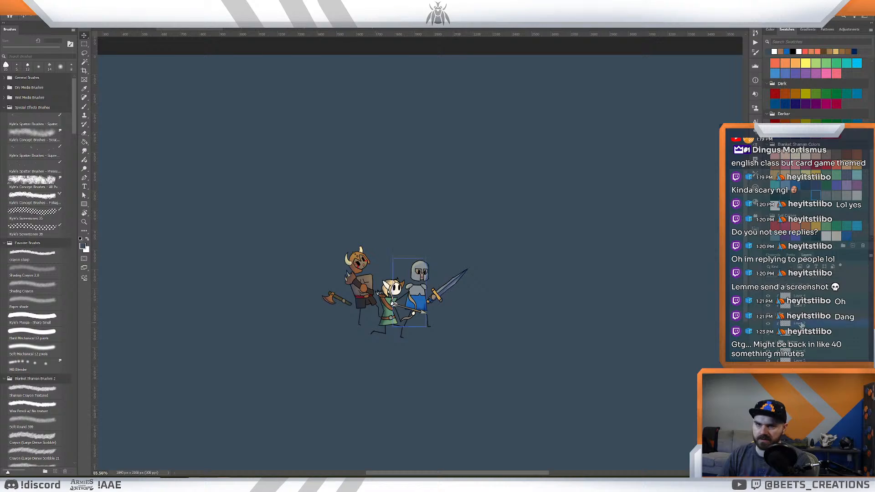
- Shift the elf archer slightly left and down so its bow clears the knight
left_click(804, 319)
left_click(811, 320)
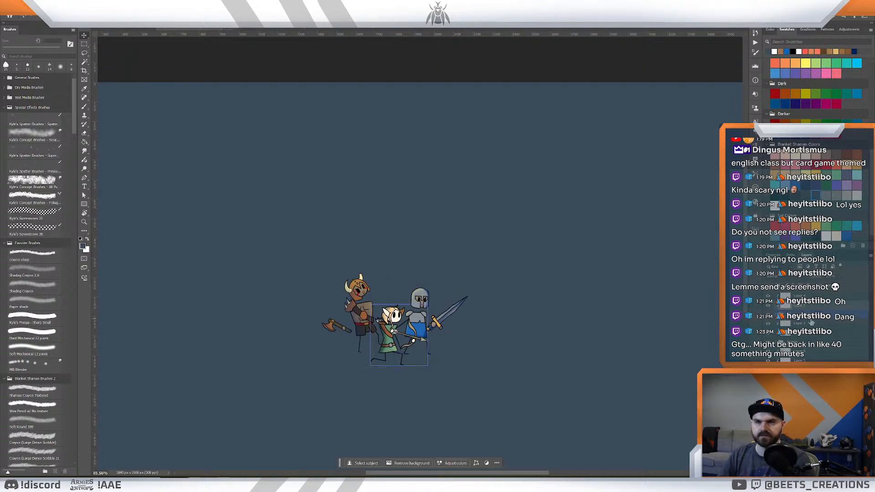
key("z")
mouse_move(538, 299)
left_mouse_down()
mouse_move(502, 301)
mouse_move(531, 305)
left_mouse_up()
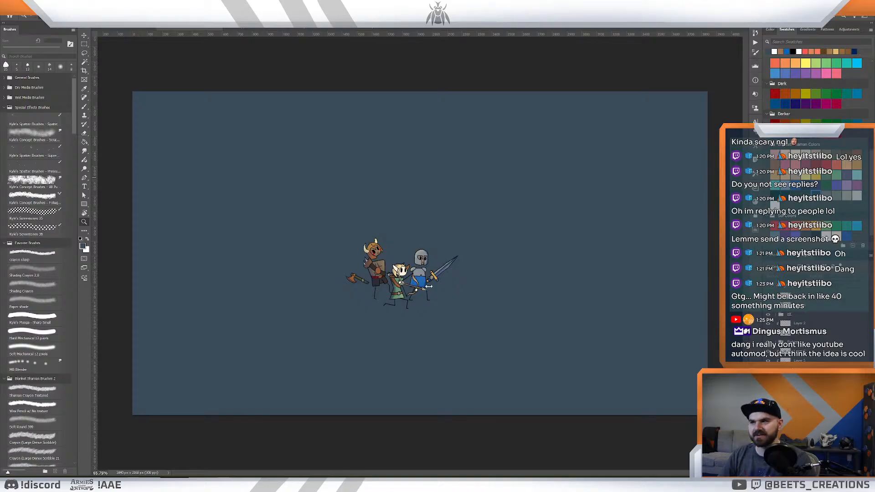
left_click_drag(430, 285, 485, 283)
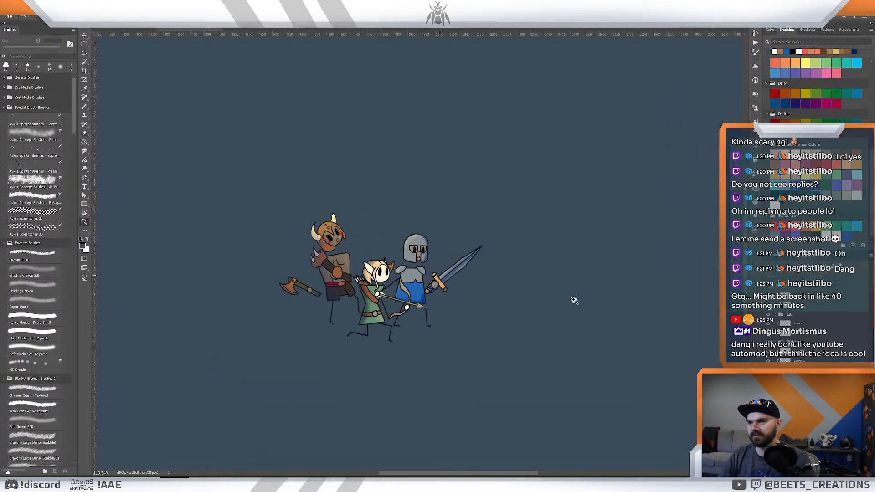
left_click(801, 319)
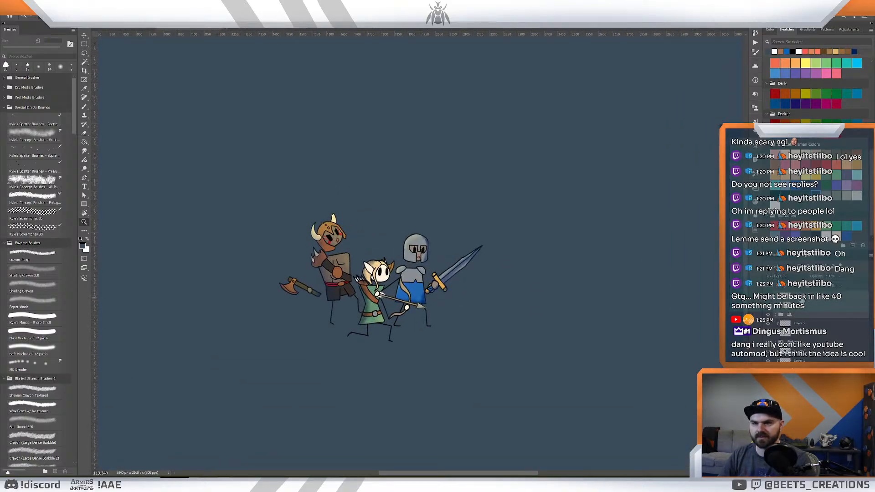
key("v")
left_click_drag(370, 296, 355, 301)
key("z")
mouse_move(491, 205)
left_mouse_down()
mouse_move(470, 204)
mouse_move(479, 207)
left_mouse_up()
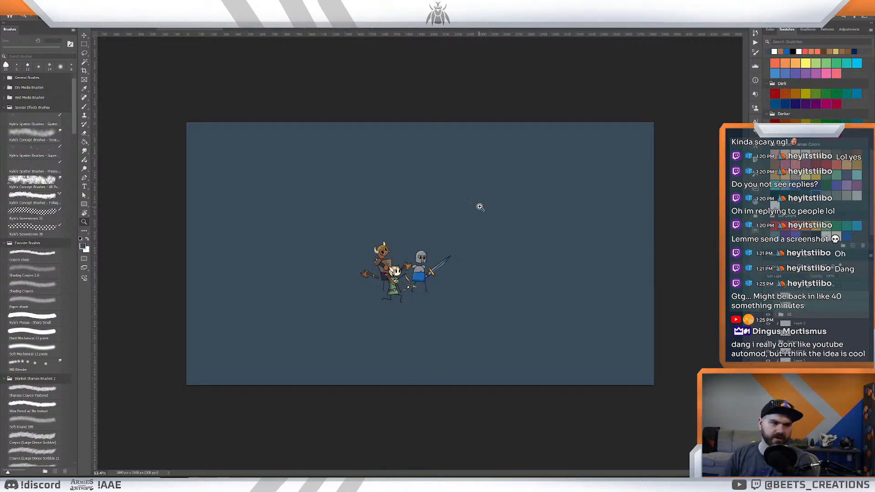
mouse_move(516, 220)
left_mouse_down()
mouse_move(497, 218)
mouse_move(526, 222)
mouse_move(515, 225)
left_mouse_up()
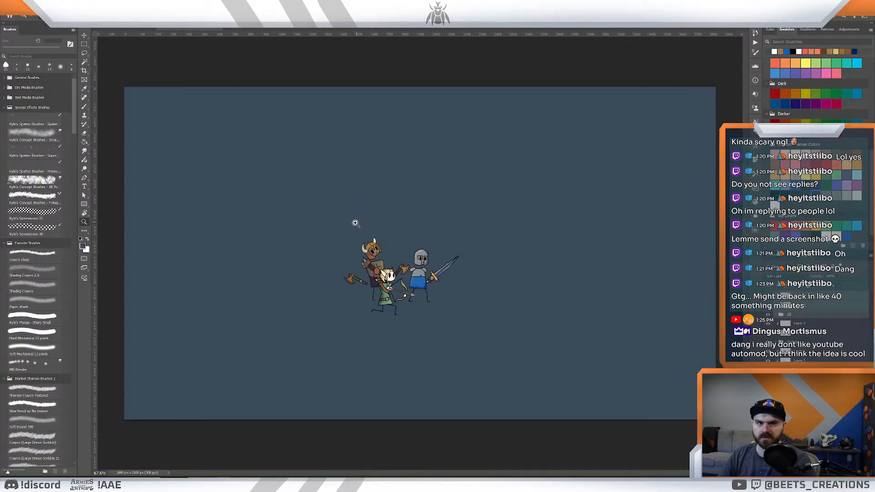
left_click_drag(352, 225, 361, 230)
left_click_drag(487, 231, 354, 228)
left_click_drag(409, 225, 400, 223)
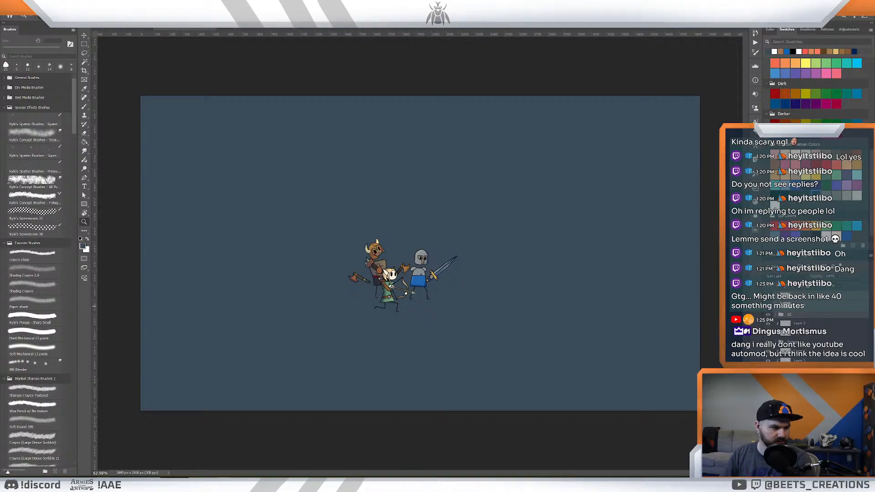
- Place the bright mountain landscape image across the full canvas, with its dark magenta version on top
left_click_drag(874, 305, 343, 269)
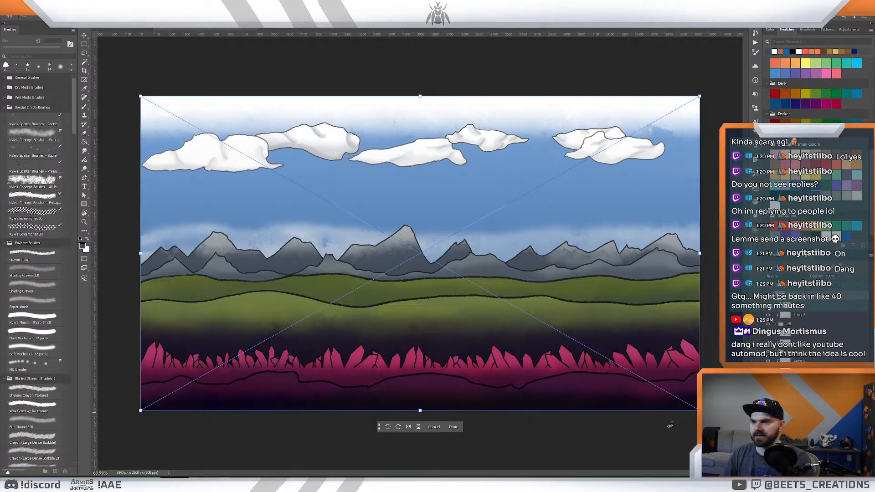
key("Return")
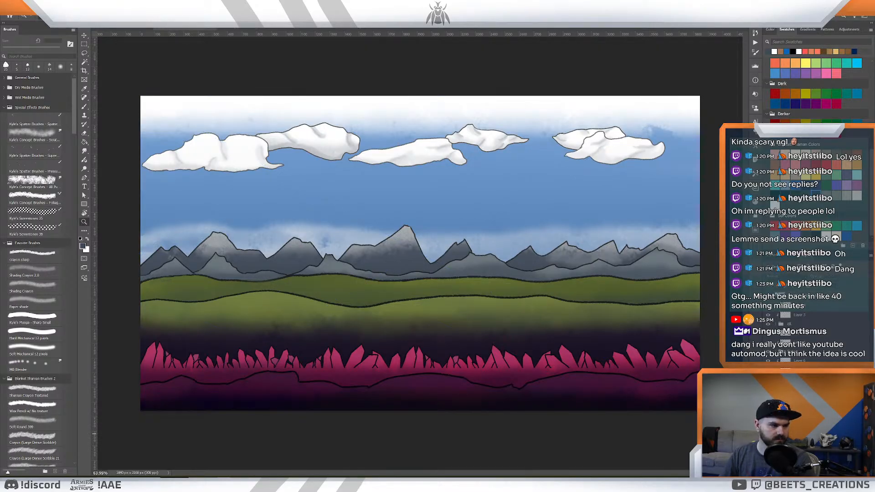
left_click_drag(874, 191, 582, 264)
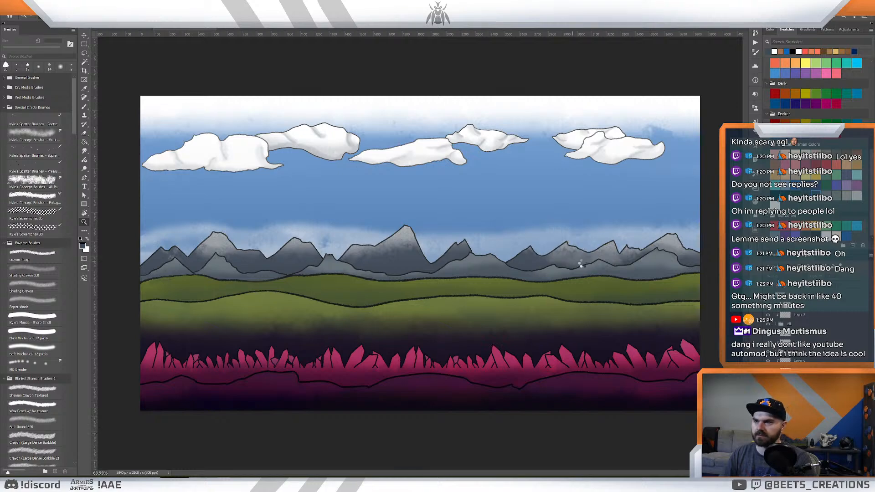
key("Return")
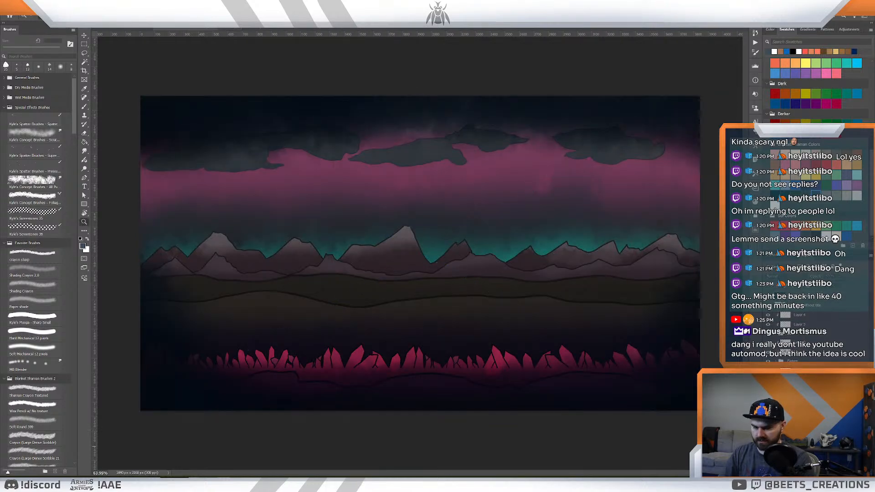
- Lasso the left half of the dark landscape along a curved edge, rasterize its layer and delete the selected area
mouse_move(449, 69)
left_mouse_down()
mouse_move(396, 387)
mouse_move(299, 475)
mouse_move(141, 84)
mouse_move(308, 36)
mouse_move(449, 70)
left_mouse_up()
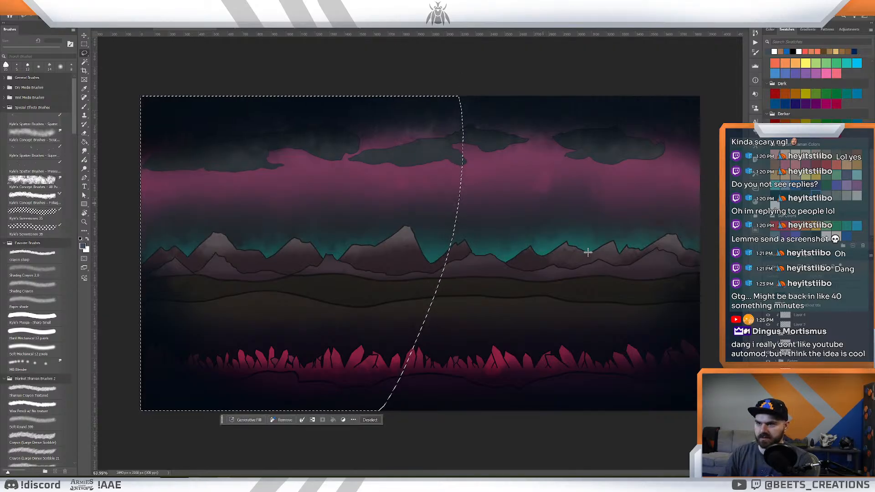
right_click(800, 296)
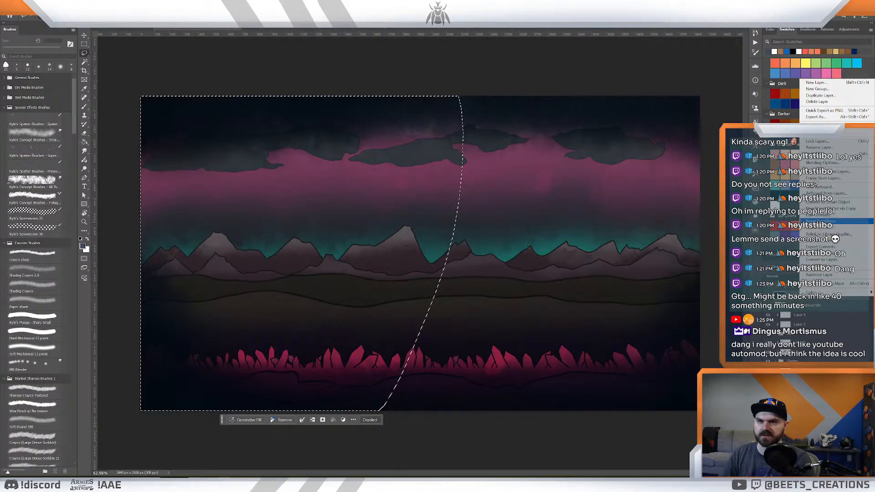
left_click(819, 275)
key("Delete")
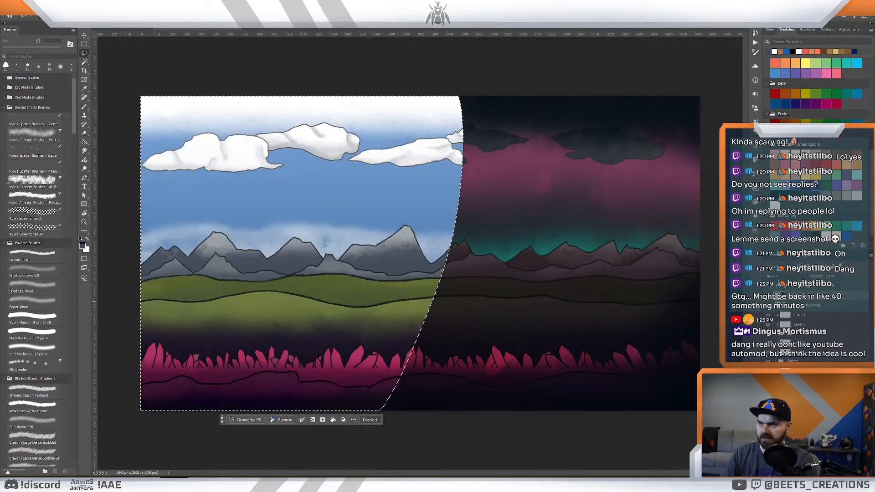
- Deselect and soften the seam between the bright and dark landscapes using a large Shading Crayon 2.0 eraser
left_click(36, 272)
key("ctrl+d")
key("e")
left_click(36, 272)
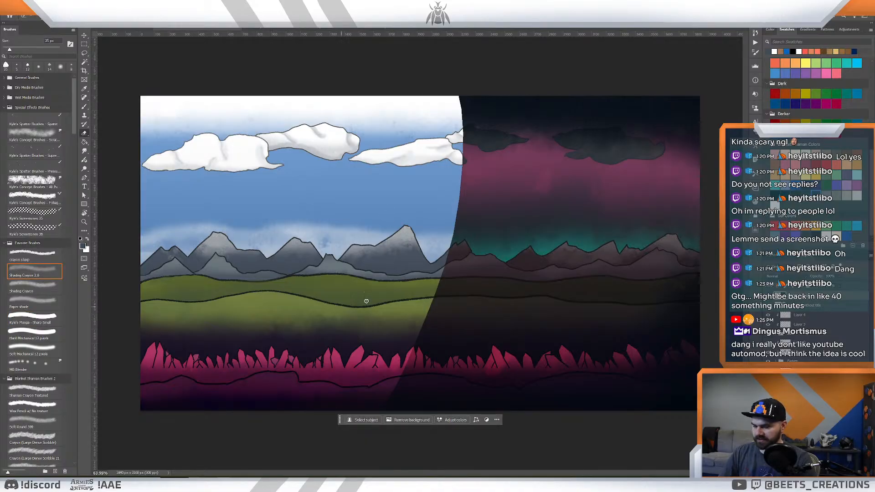
key("bracketright")
key("bracketright")
key("bracketright")
key("bracketright")
key("bracketright")
key("bracketright")
key("bracketright")
key("bracketright")
key("bracketright")
key("bracketright")
key("bracketright")
key("bracketright")
key("bracketright")
key("bracketright")
key("bracketright")
key("bracketright")
key("bracketright")
key("bracketright")
key("bracketright")
key("bracketright")
key("bracketright")
mouse_move(471, 87)
left_mouse_down()
mouse_move(439, 149)
mouse_move(417, 239)
mouse_move(448, 137)
mouse_move(428, 145)
mouse_move(418, 176)
mouse_move(468, 122)
mouse_move(407, 310)
mouse_move(448, 163)
mouse_move(445, 200)
mouse_move(388, 330)
mouse_move(445, 232)
mouse_move(438, 153)
mouse_move(457, 145)
mouse_move(417, 261)
mouse_move(349, 389)
mouse_move(329, 405)
mouse_move(427, 313)
mouse_move(364, 432)
mouse_move(361, 457)
mouse_move(404, 337)
left_mouse_up()
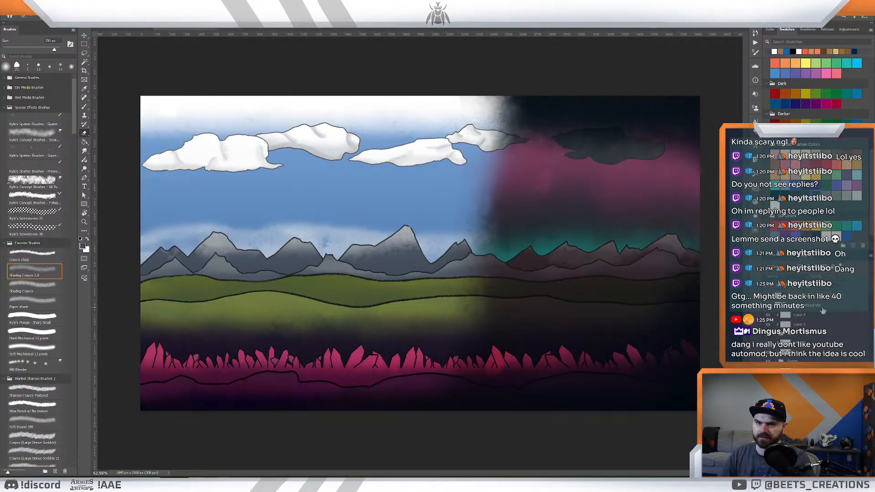
- Move the landscape layers below the character layers so the three characters stand in front of the scenery
left_click_drag(819, 308, 817, 386)
left_click(768, 387)
left_click(767, 388)
left_click(768, 390)
key("ctrl+bracketleft")
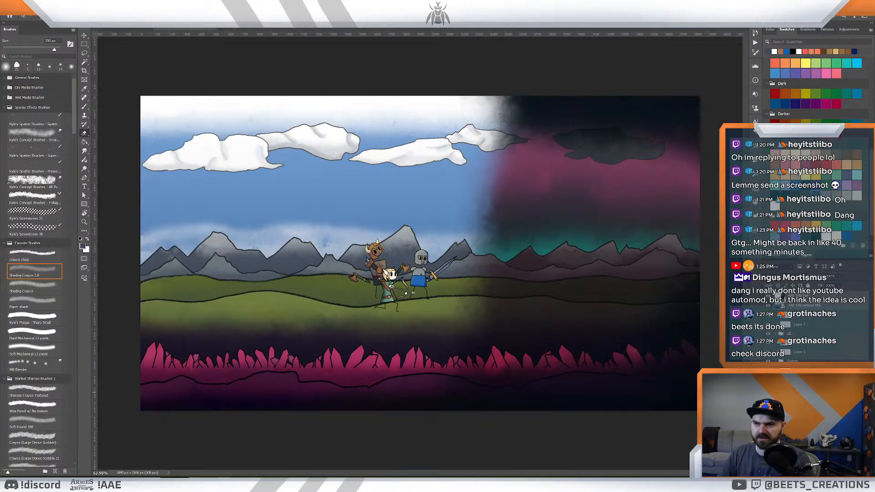
- Hide the landscape backgrounds, leaving the characters on the plain dark blue-grey canvas
key("z")
left_click_drag(489, 269, 490, 250)
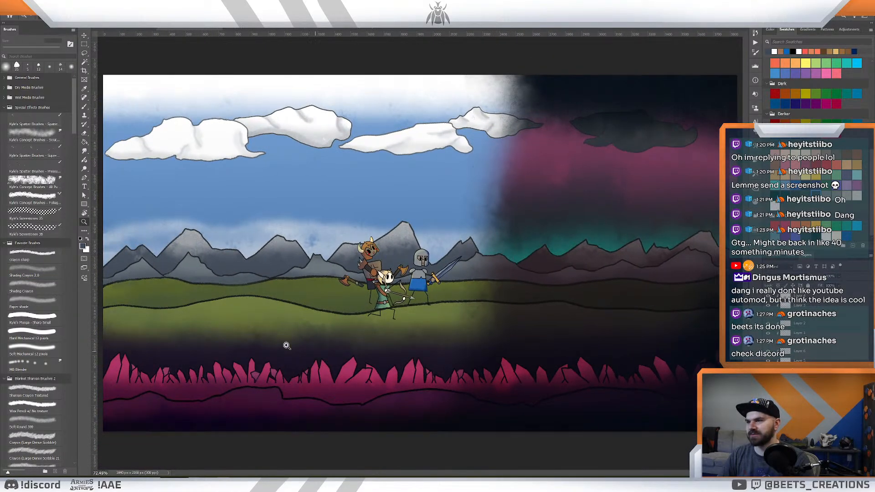
left_click_drag(497, 285, 490, 286)
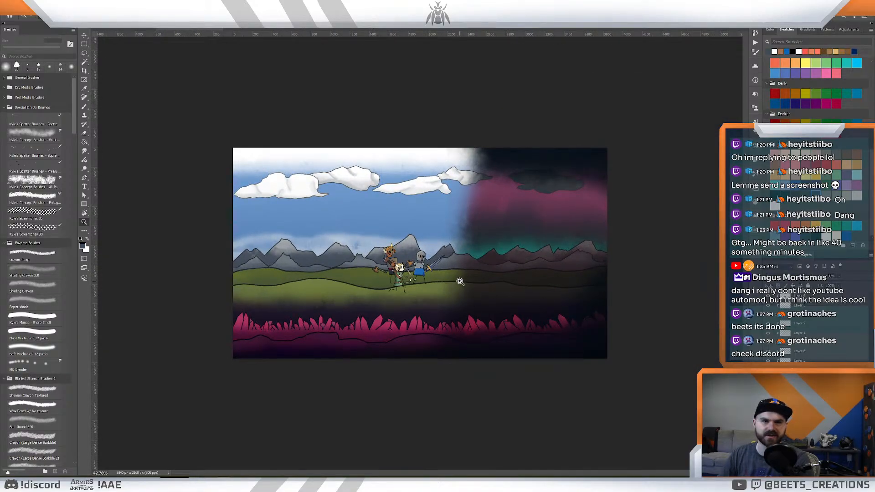
mouse_move(399, 297)
left_mouse_down()
mouse_move(390, 296)
mouse_move(403, 295)
left_mouse_up()
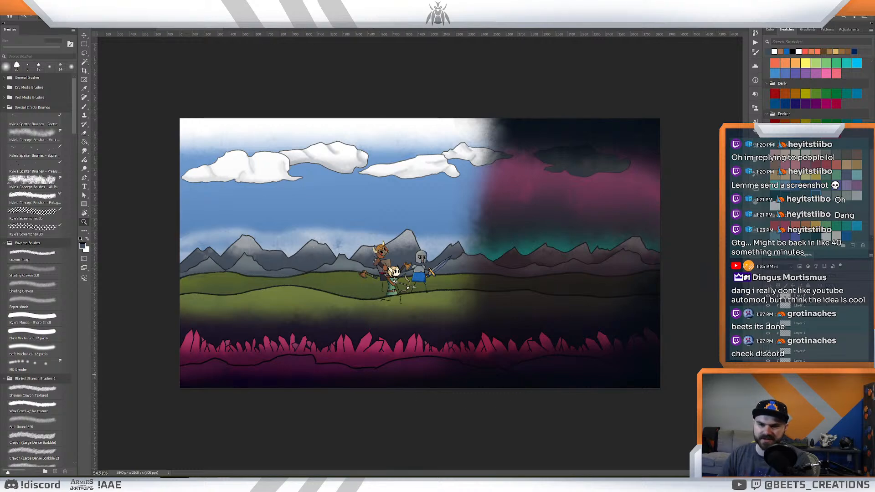
left_click(767, 388)
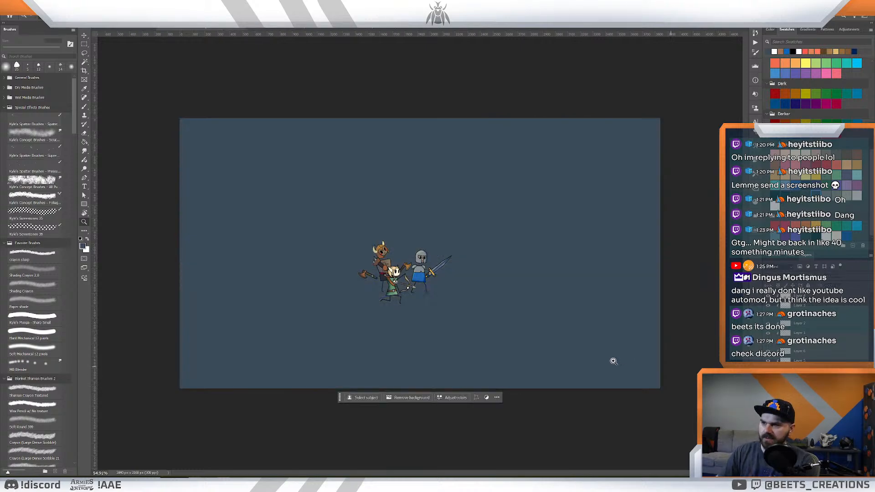
left_click_drag(433, 266, 442, 268)
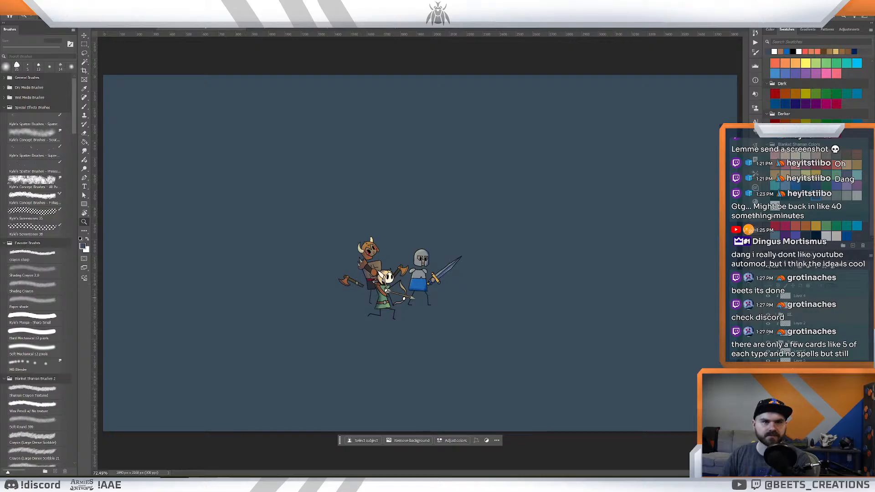
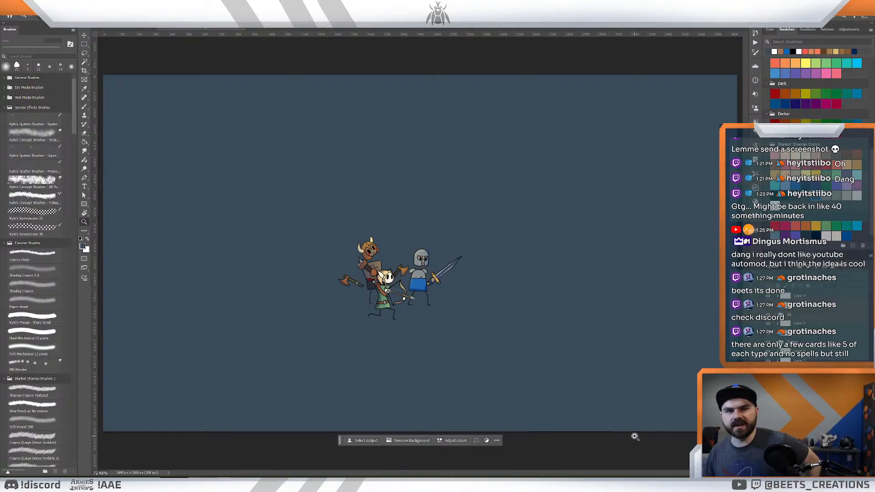
left_click(438, 228)
left_click_drag(486, 234, 479, 233)
left_click_drag(531, 244, 503, 219)
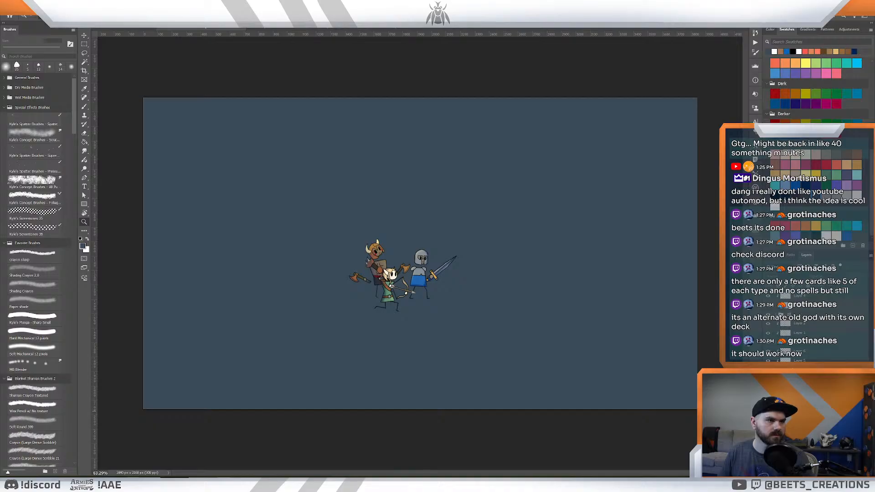
- Switch to the aae vampires spreadsheet in Google Sheets and enlarge the page for easier reading
left_click_drag(866, 27, 866, 137)
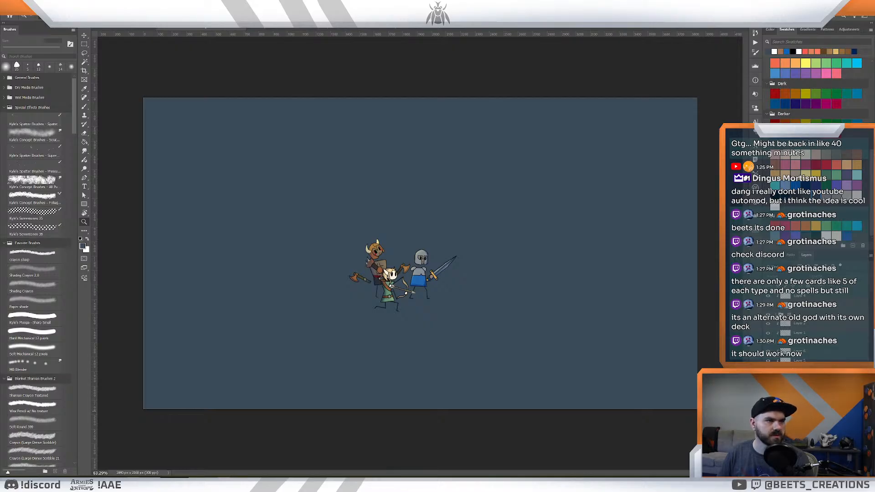
left_click_drag(865, 305, 429, 9)
scroll(427, 126, "down", 2)
scroll(426, 127, "up", 2)
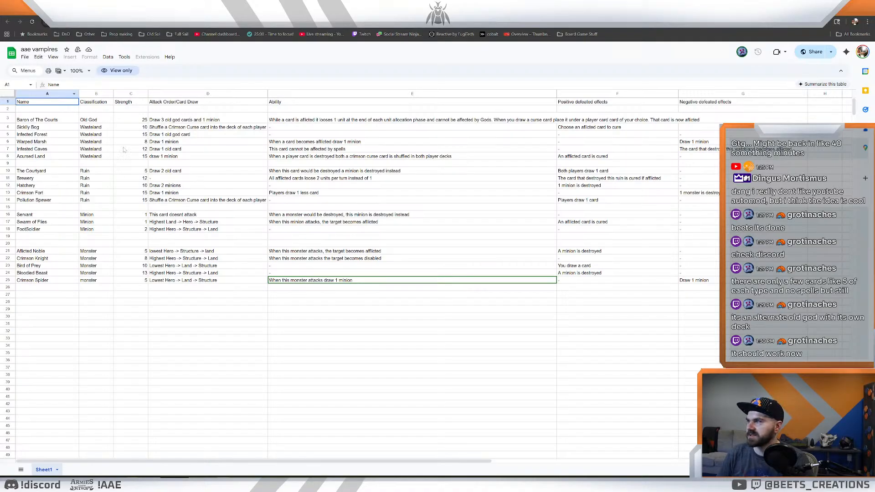
left_click(67, 121)
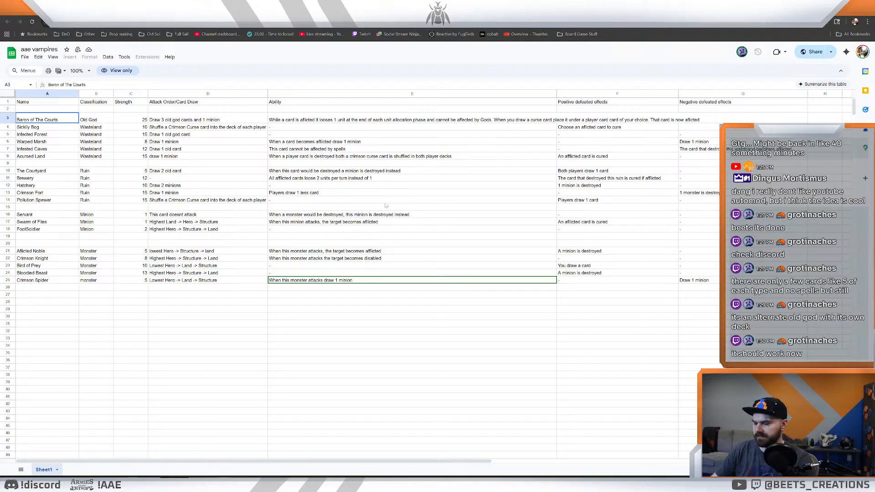
key("ctrl+plus")
key("ctrl+plus")
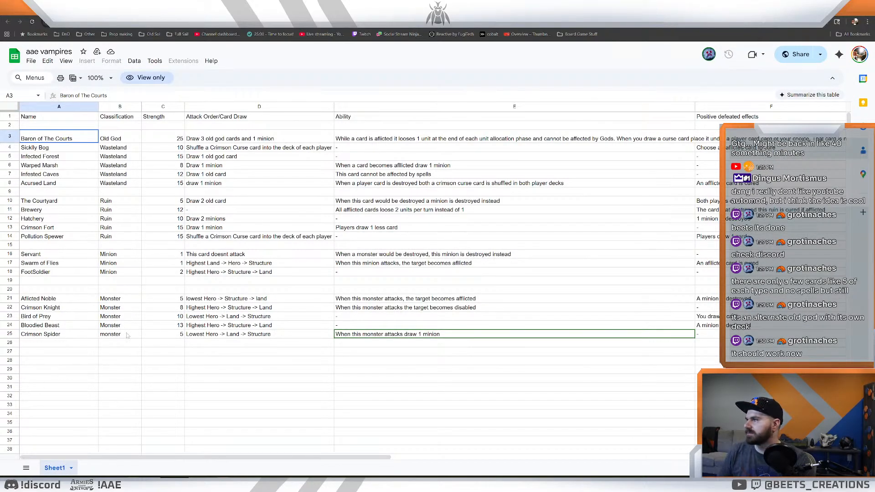
- Examine the classification, strength and attack order/card draw of the Baron of The Courts card
left_click(144, 353)
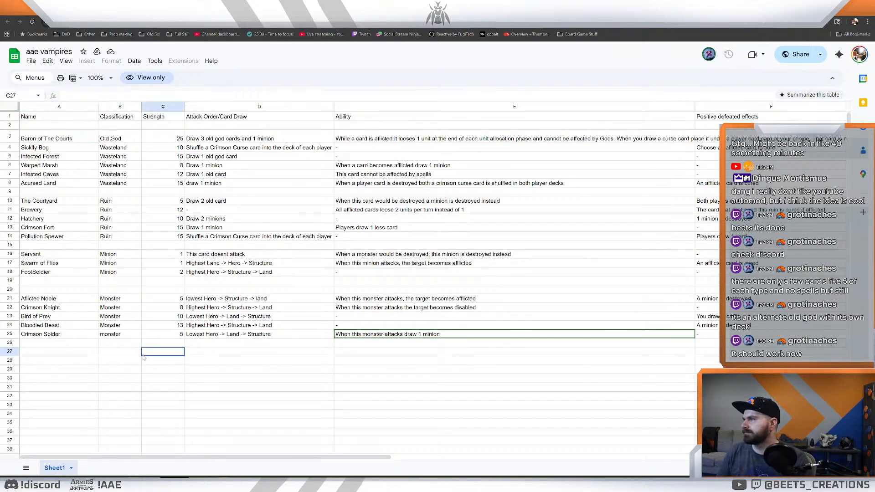
left_click(218, 140)
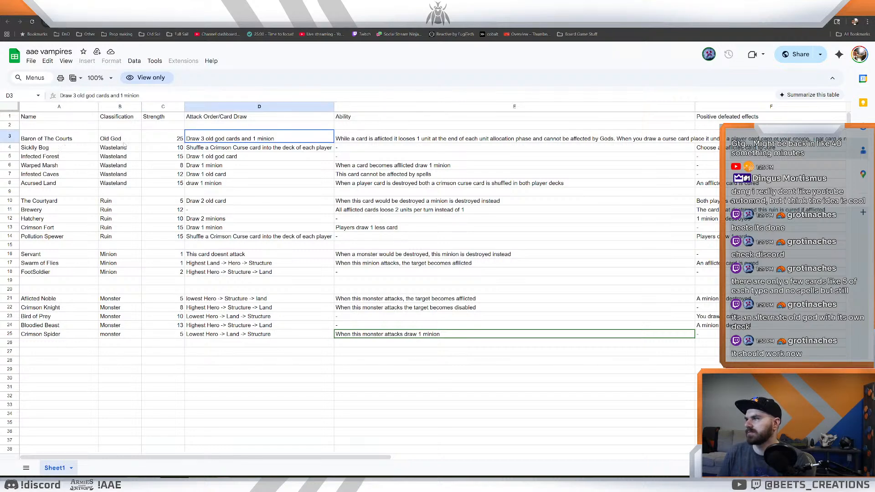
left_click(56, 141)
left_click(135, 140)
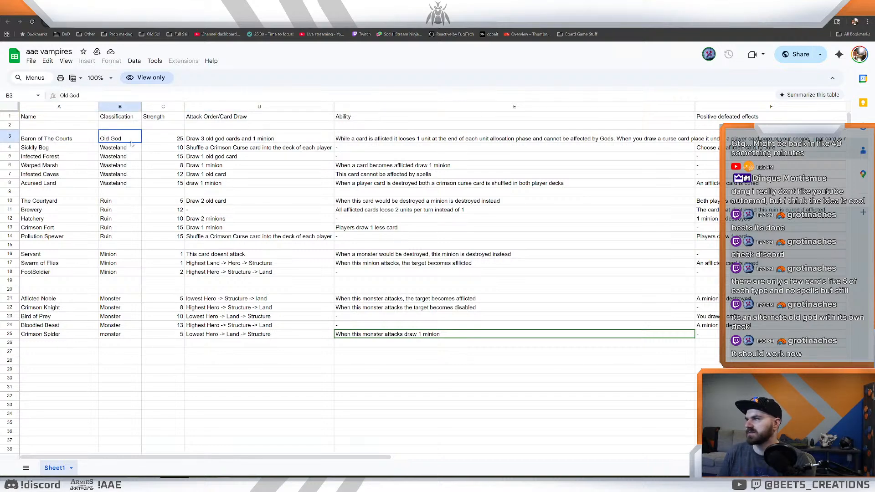
left_click(165, 140)
left_click(226, 142)
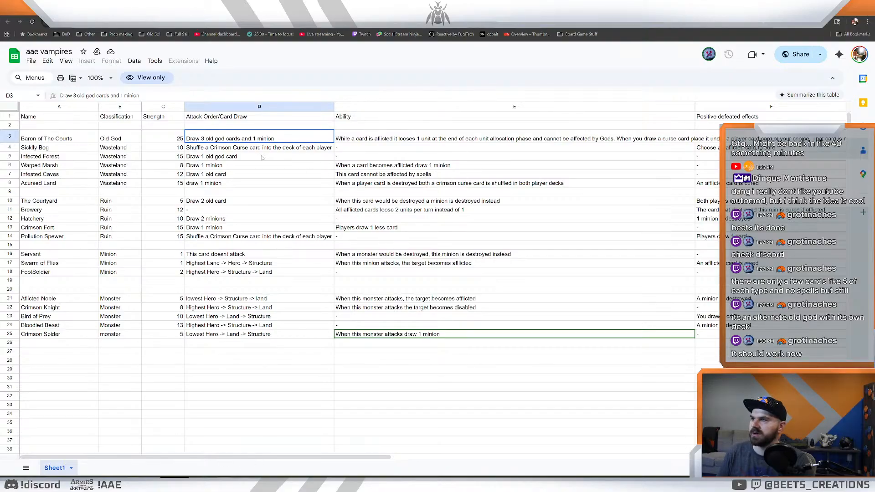
- Read the full Ability text of the Baron of The Courts, including the part that runs past its cell
left_click(436, 139)
left_click_drag(310, 452, 344, 453)
left_click(367, 395)
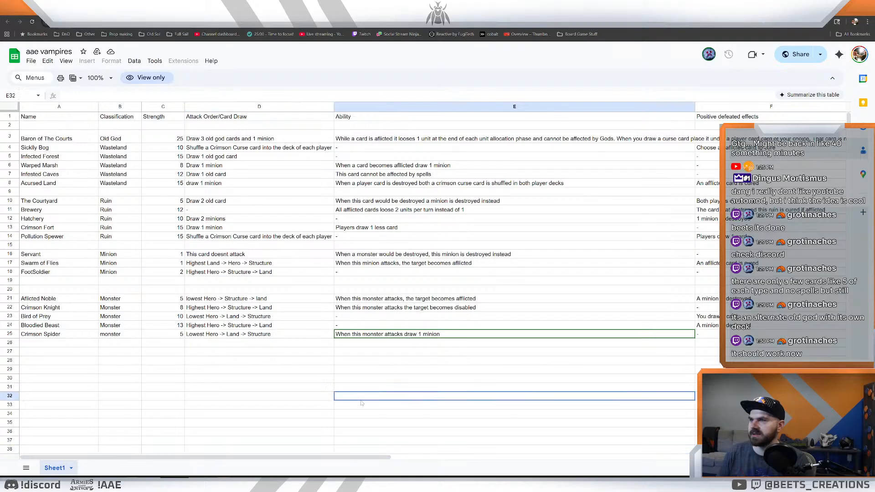
left_click_drag(284, 461, 323, 461)
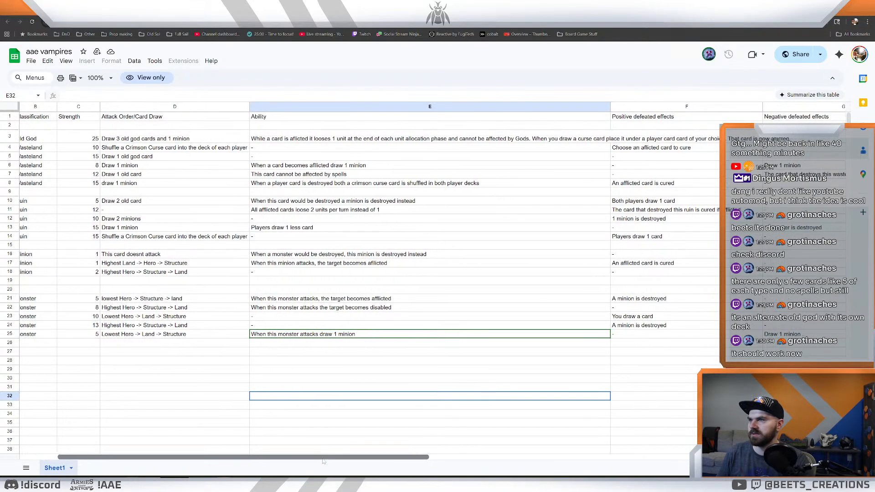
left_click(386, 142)
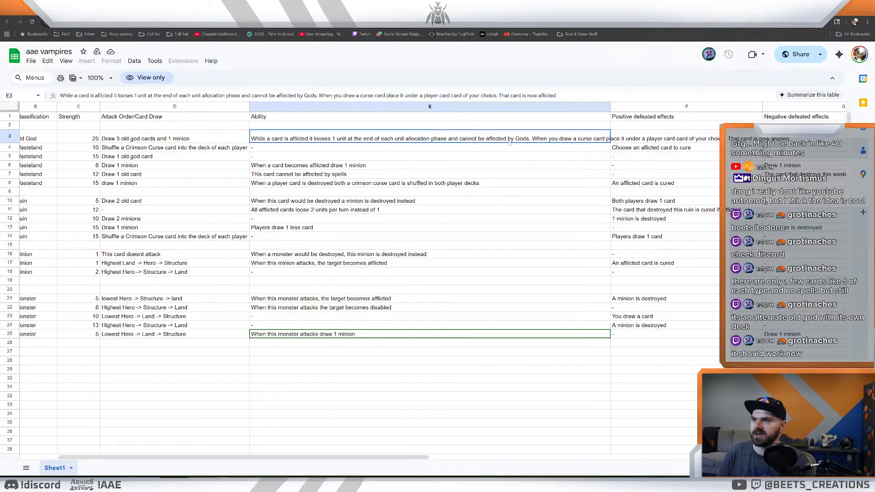
double_click(582, 142)
left_click(551, 175)
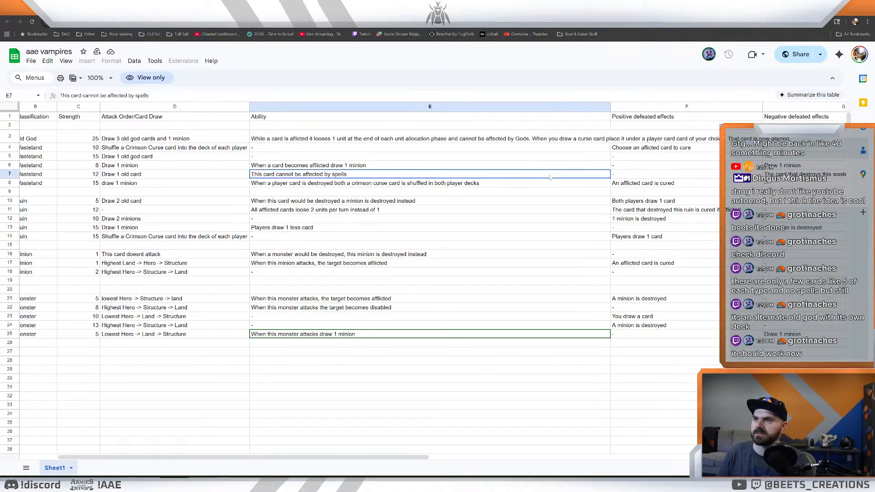
left_click(539, 142)
double_click(539, 142)
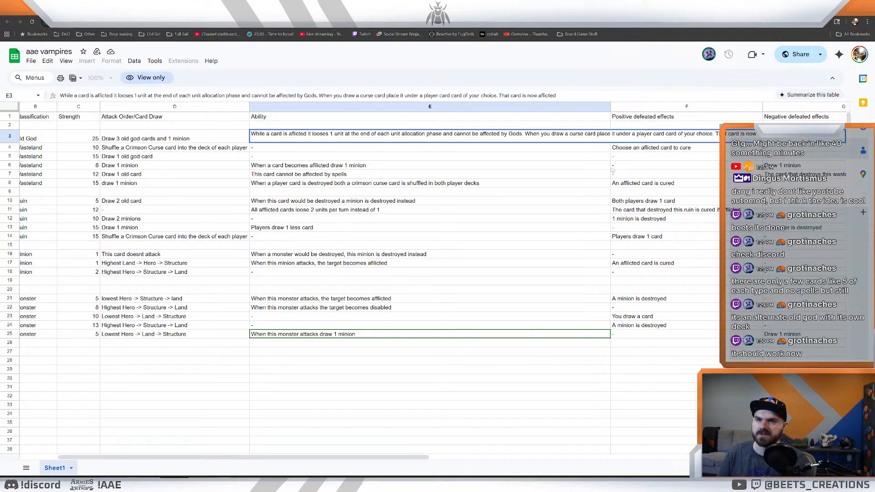
left_click(577, 165)
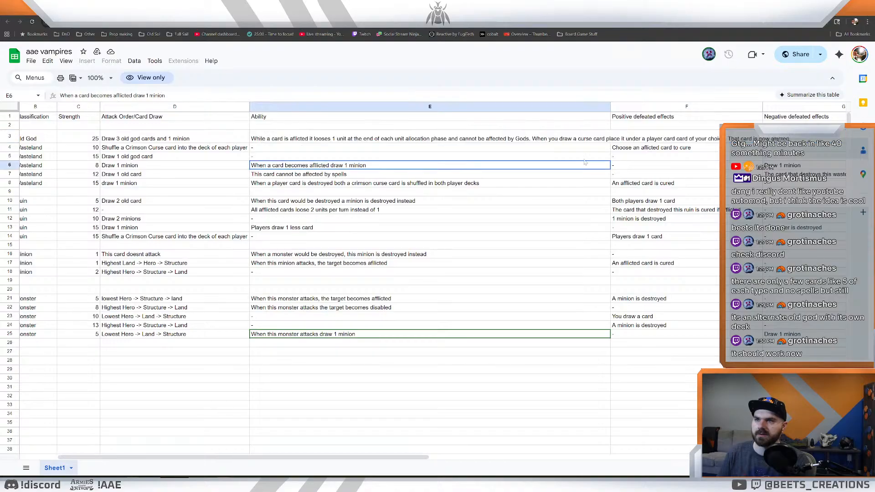
- Check the Baron of The Courts' Positive defeated effects cell against the overflowing Ability text
left_click(675, 141)
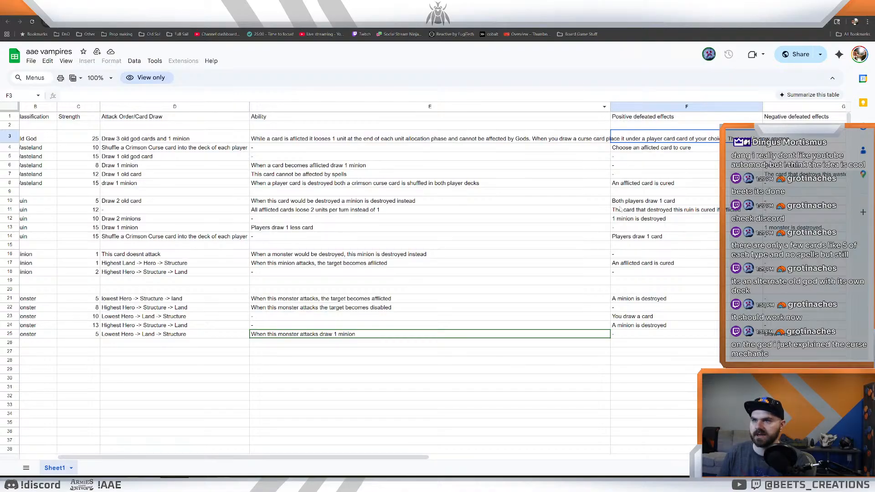
left_click_drag(313, 141, 317, 147)
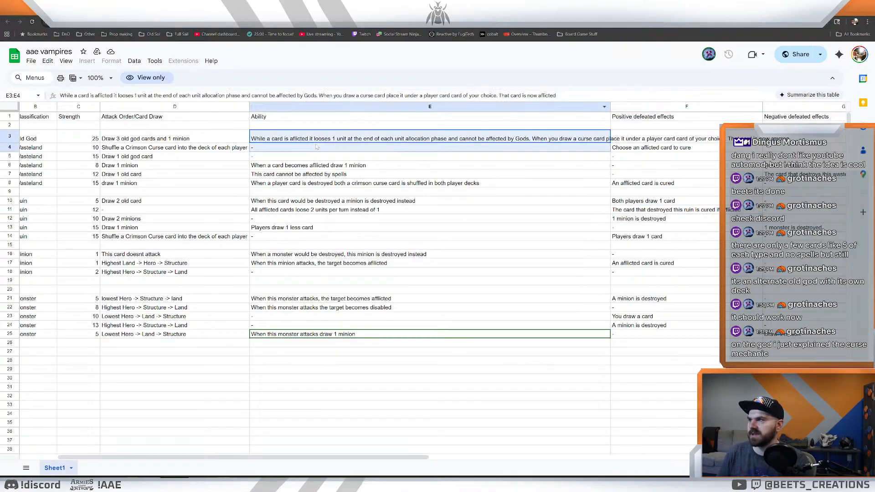
left_click(565, 166)
left_click(643, 140)
left_click(580, 139)
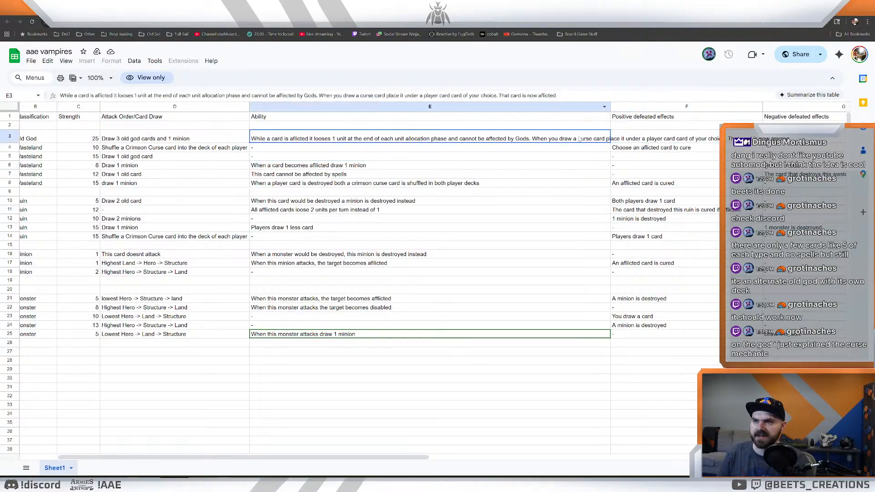
left_click(650, 141)
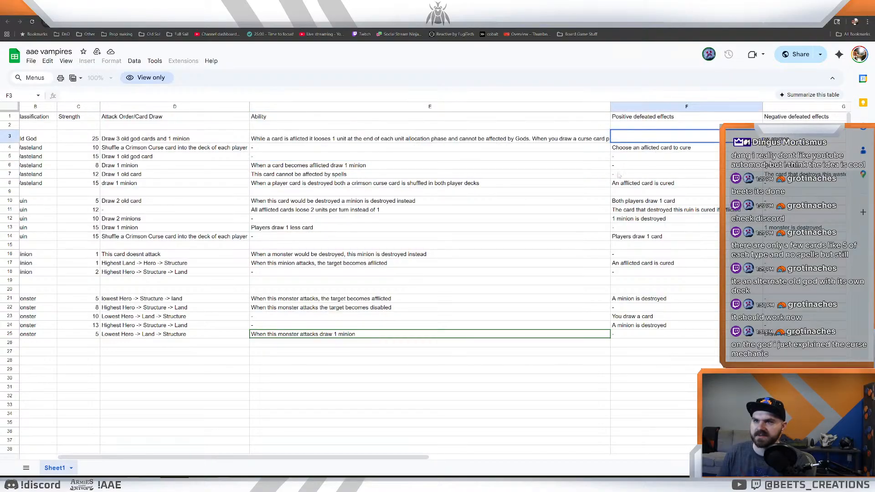
left_click(632, 173)
left_click_drag(383, 457, 436, 461)
scroll(143, 286, "left", 5)
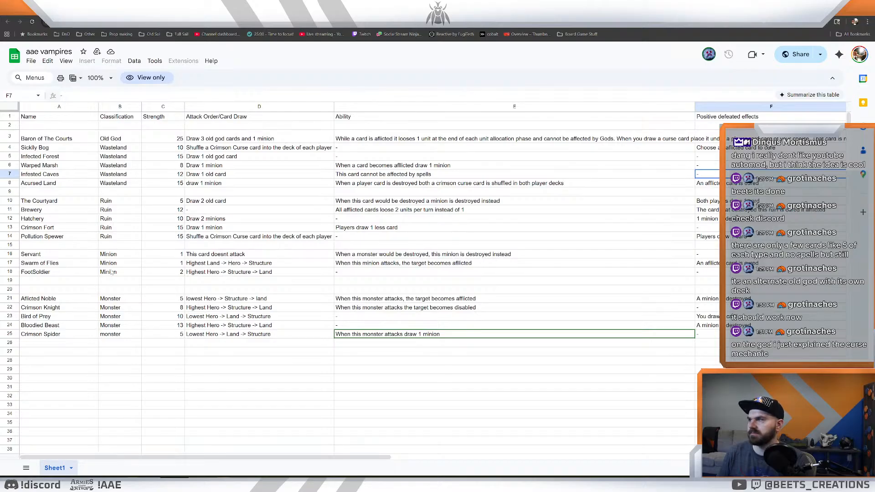
- Compare the Attack Order/Card Draw entries of the Wasteland cards from Sickly Bog to Acursed Land
left_click(95, 157)
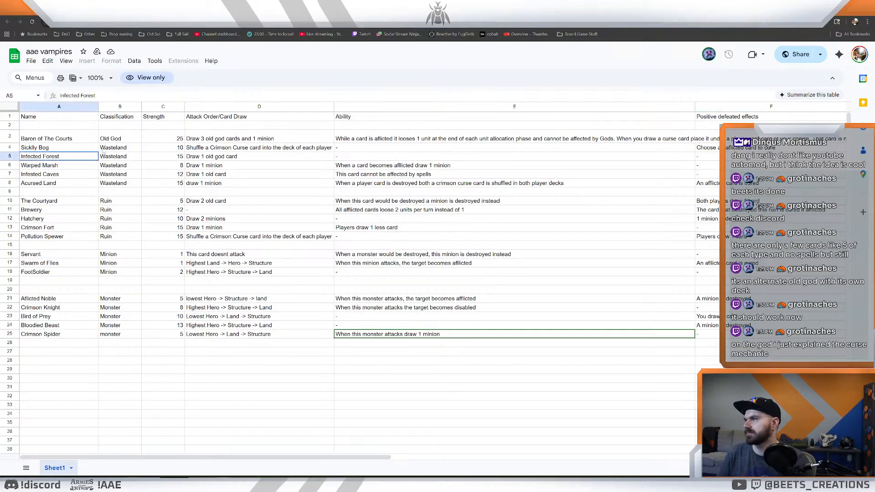
left_click(104, 148)
key("Right")
key("Right")
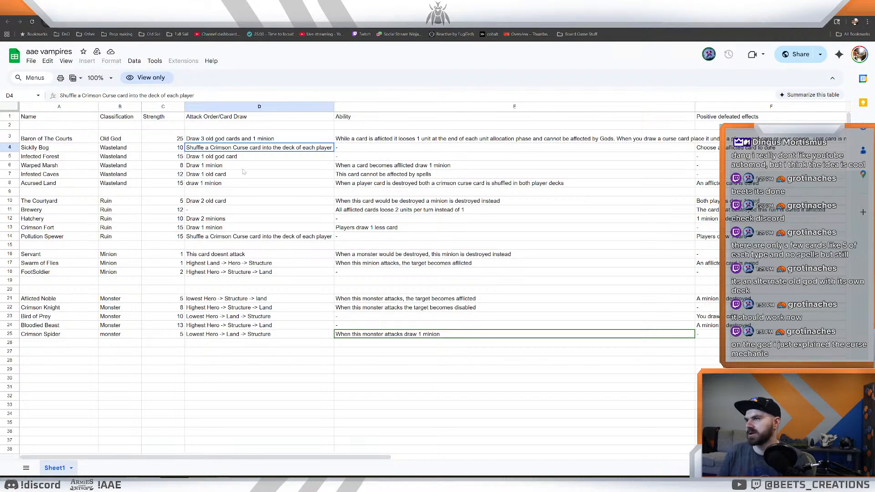
left_click(240, 160)
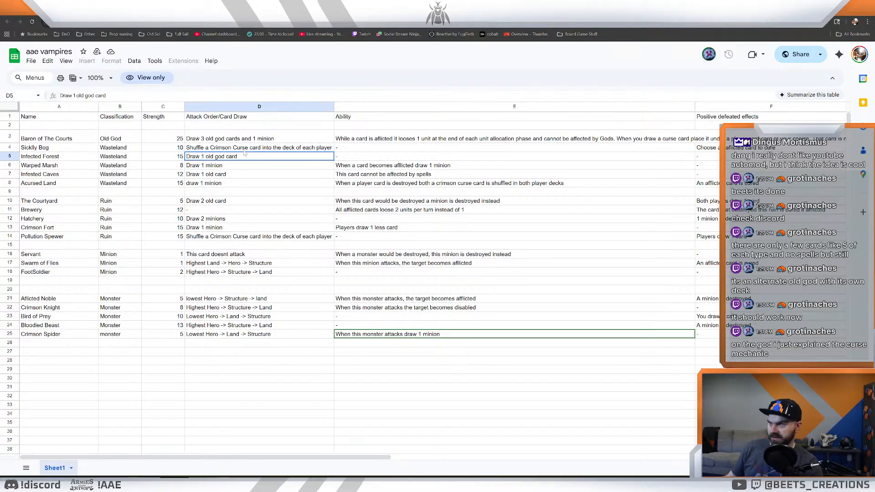
key("Down")
key("Down")
key("Down")
left_click(229, 175)
left_click(230, 156)
left_click(228, 166)
left_click(229, 156)
left_click(232, 174)
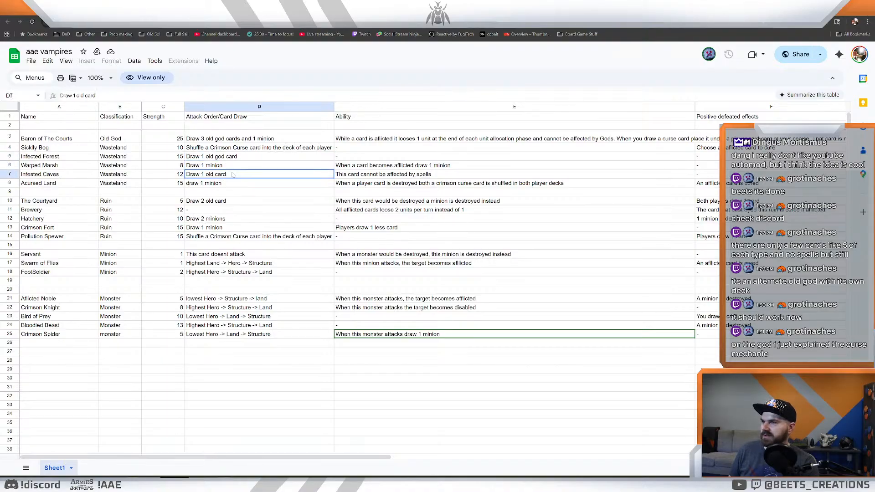
left_click(236, 183)
left_click(232, 149)
left_click(227, 157)
left_click(225, 166)
- Look over the abilities of Infested Caves and Warped Marsh, plus the names of the Ruin cards
left_click(351, 176)
left_click(374, 167)
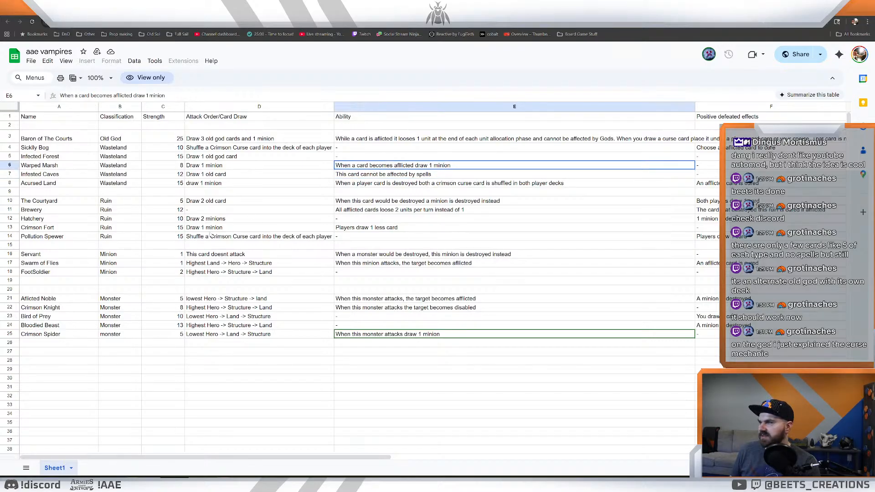
key("Home")
key("Down")
key("Down")
key("Down")
key("Down")
key("Down")
key("Down")
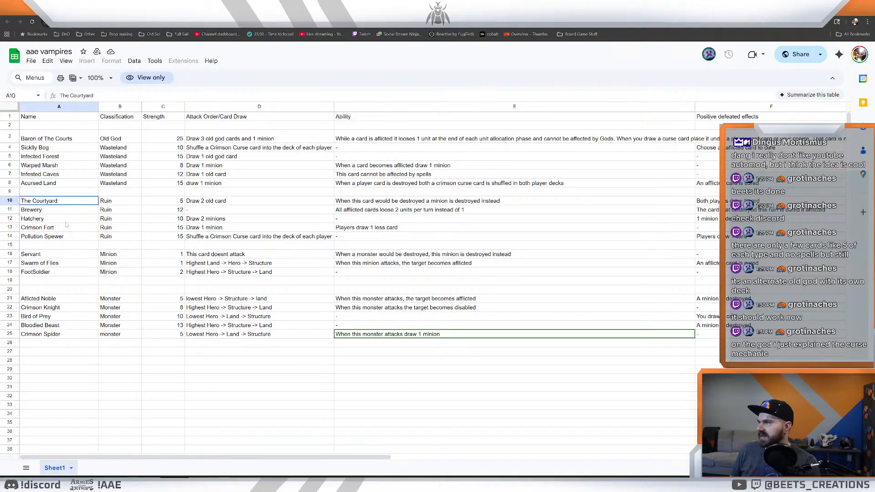
left_click(84, 246)
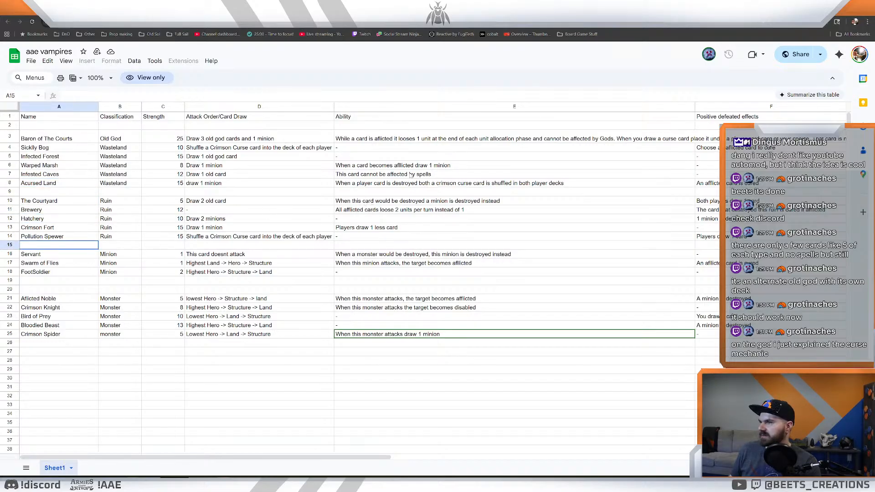
- Read the Ability entries of Warped Marsh, Infested Caves and Acursed Land one after another
left_click(406, 168)
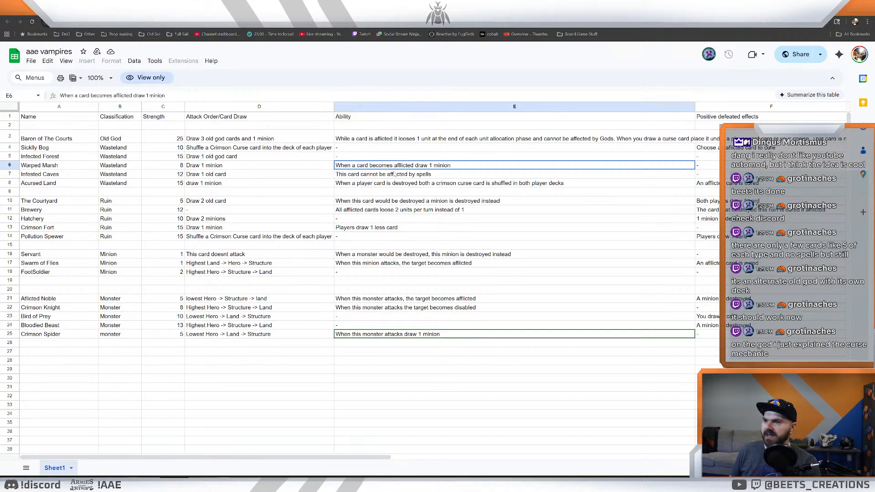
left_click(393, 175)
left_click(380, 167)
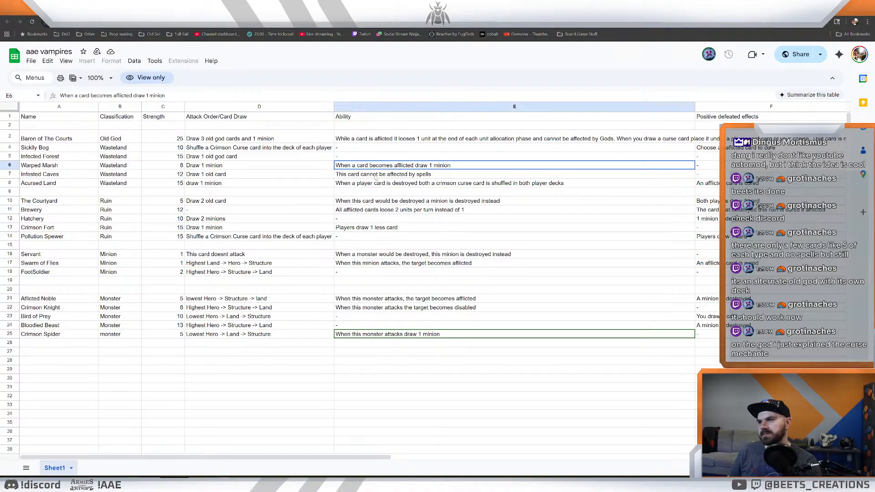
left_click(381, 178)
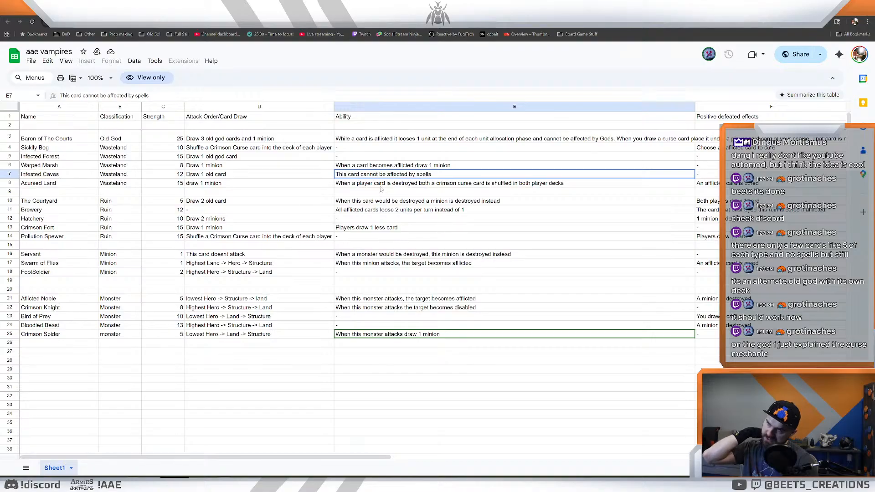
left_click(381, 189)
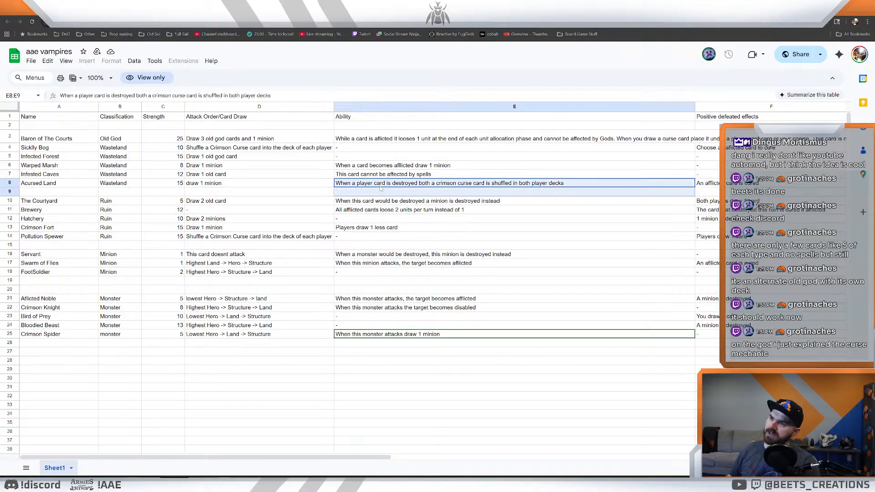
left_click_drag(380, 189, 380, 187)
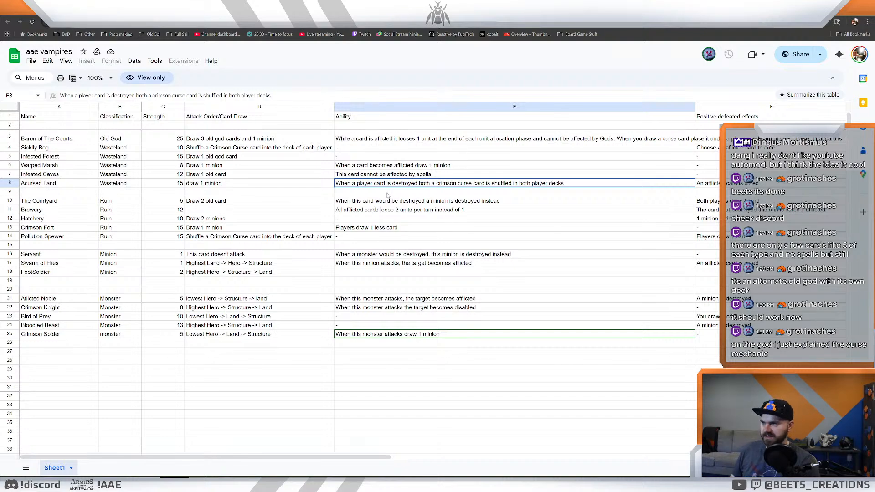
- Examine the Ability entries of the Ruin cards The Courtyard and Brewery
left_click(397, 202)
left_click(396, 185)
left_click(391, 210)
left_click(389, 201)
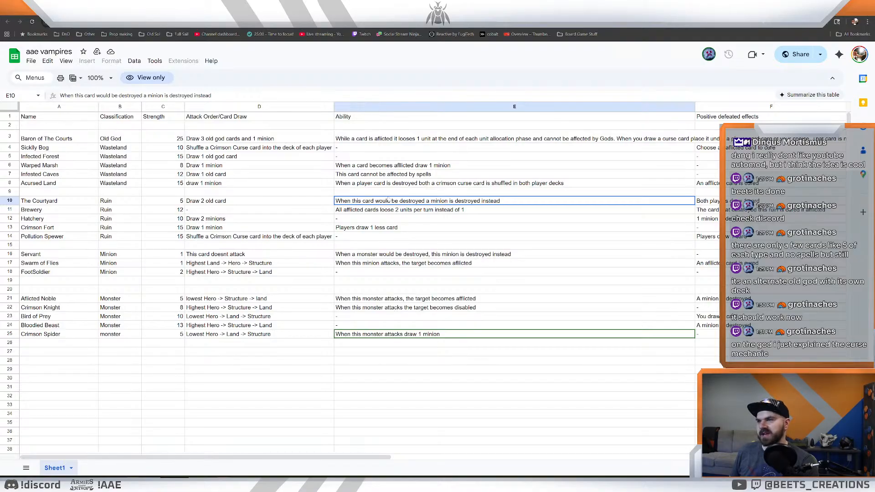
left_click(396, 210)
left_click(402, 201)
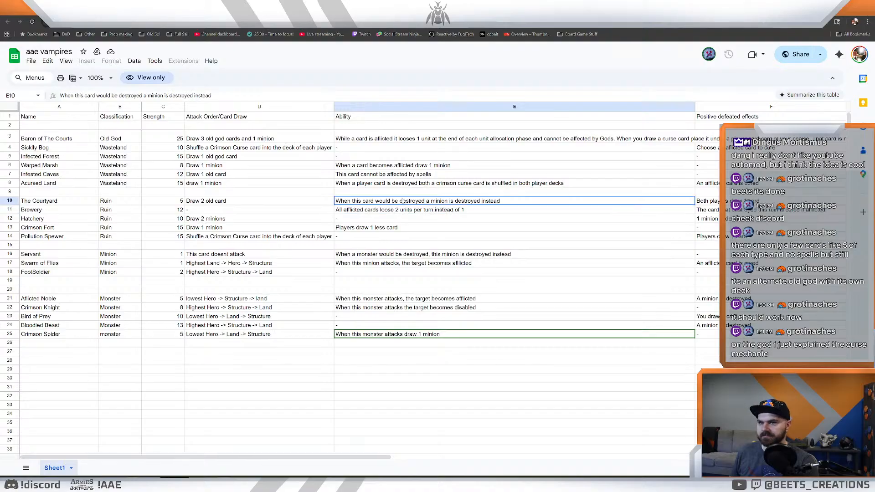
left_click(403, 209)
left_click(402, 203)
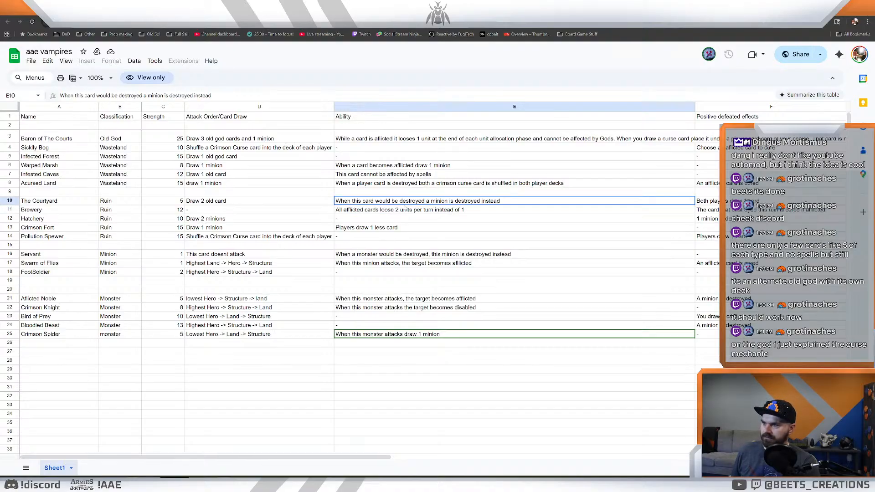
- Compare The Courtyard's Strength and Ability entries with the Ability entry of Brewery
left_click(423, 211)
left_click(423, 203)
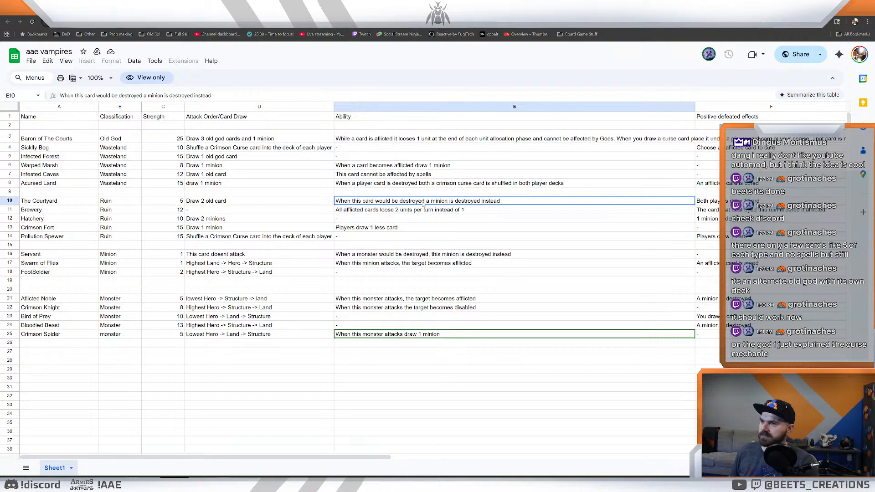
left_click(422, 210)
left_click(422, 204)
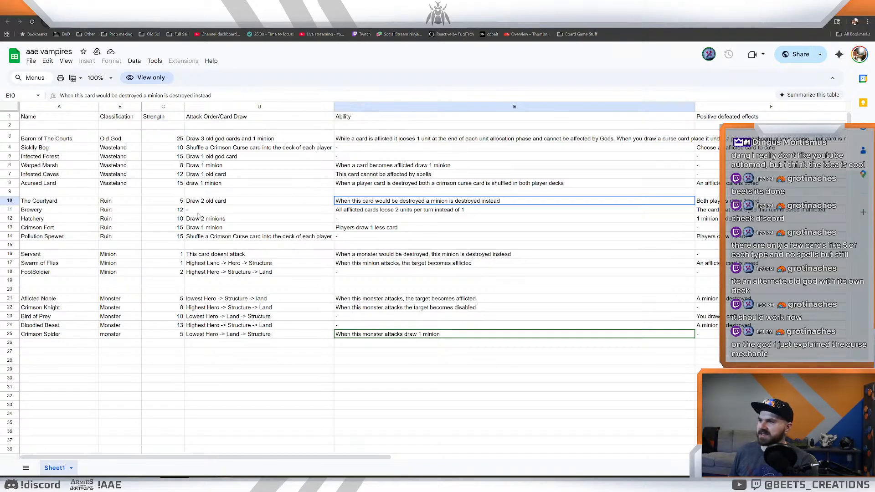
left_click(171, 201)
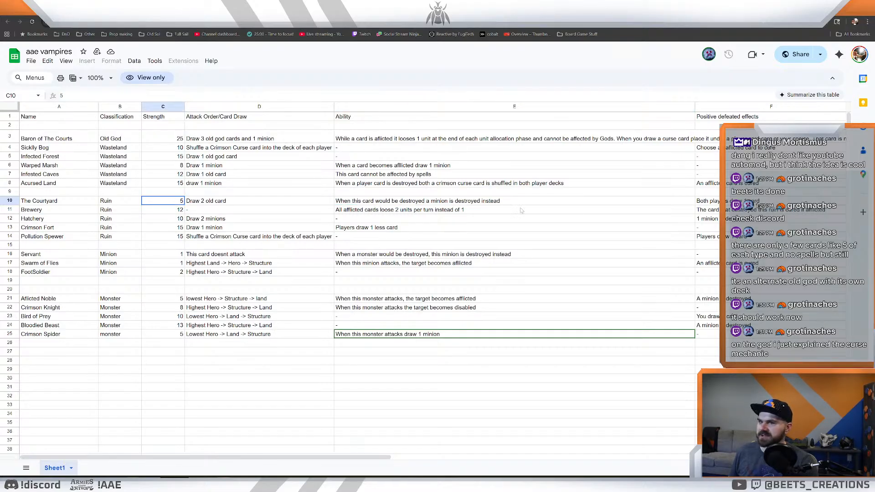
left_click(471, 204)
left_click(447, 210)
left_click(447, 201)
- Read The Courtyard's Positive defeated effects entry alongside its card draw and Brewery's Strength
left_click(710, 201)
left_click(632, 194)
left_click(710, 200)
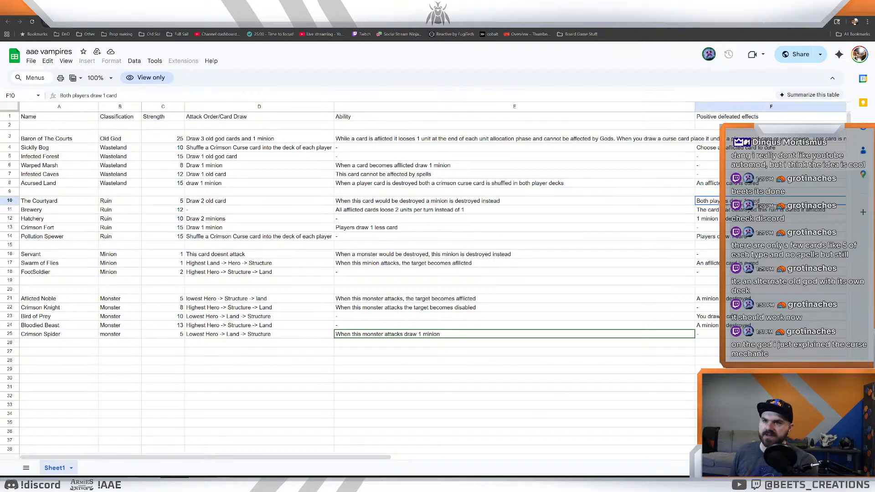
left_click(169, 209)
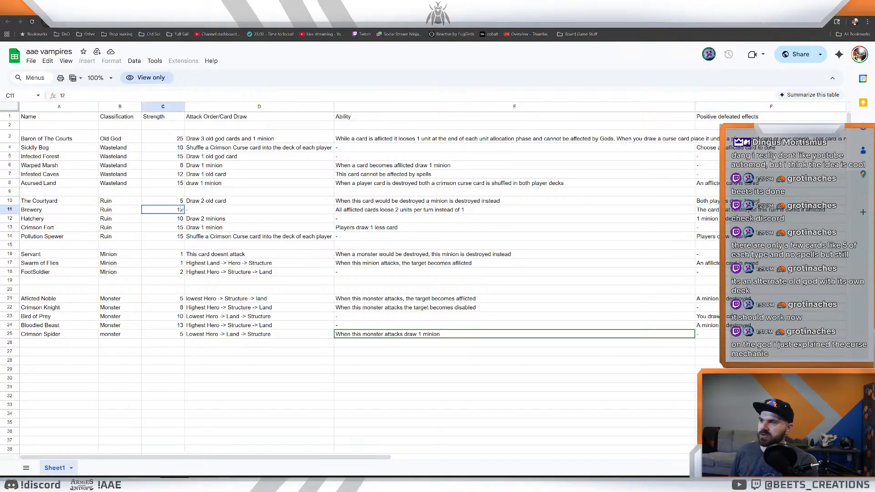
left_click(237, 201)
left_click(738, 200)
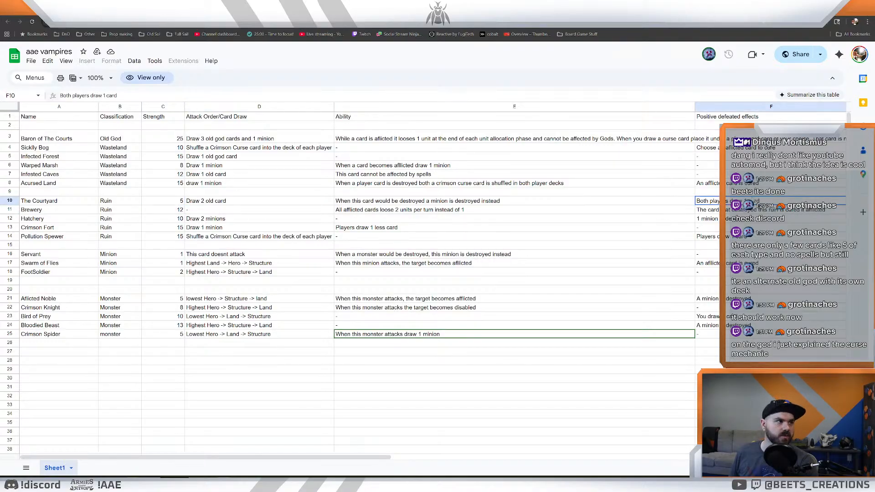
left_click_drag(375, 457, 410, 445)
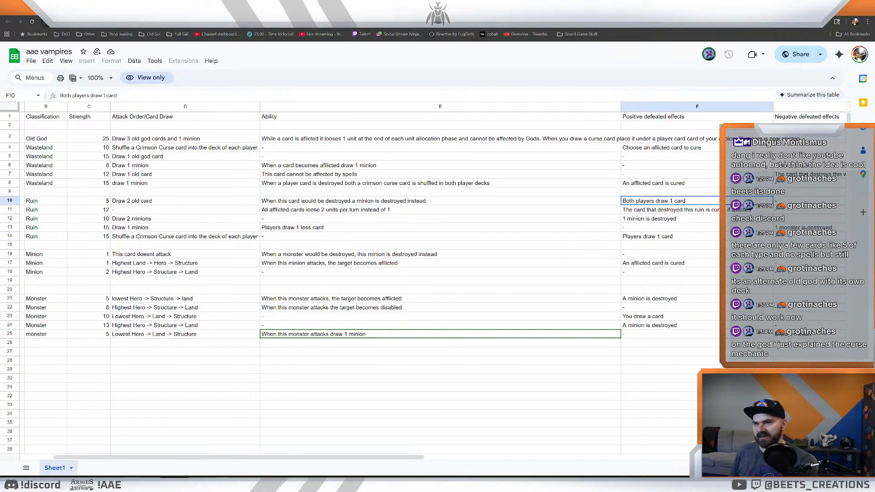
left_click_drag(374, 450, 349, 460)
- Check The Courtyard's Strength again, plus the Ability entries of Hatchery and Brewery
left_click(476, 326)
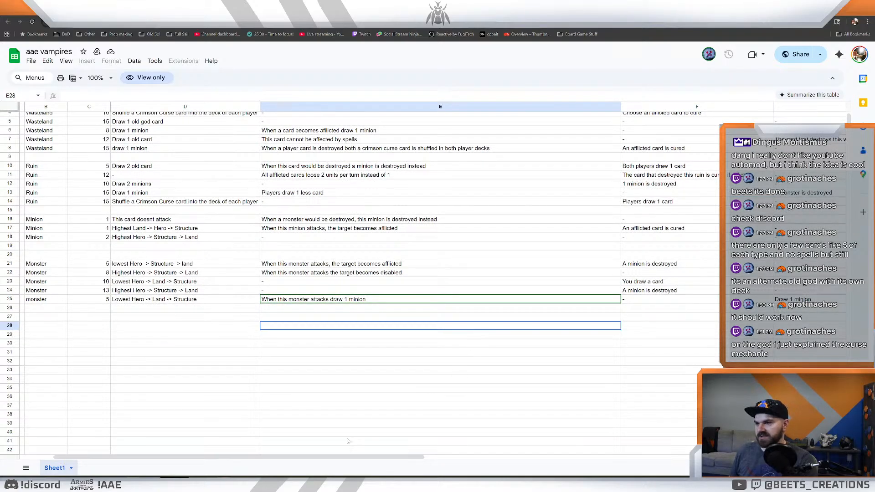
scroll(415, 387, "up", 3)
scroll(364, 440, "left", 3)
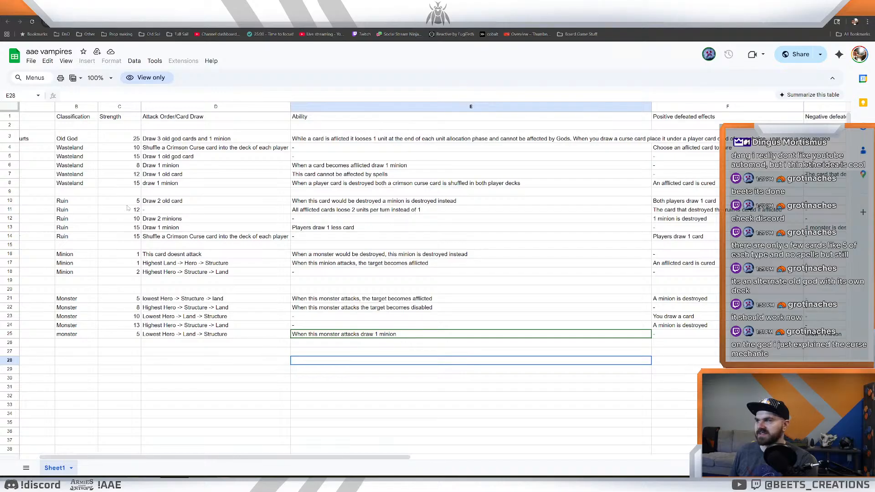
left_click(137, 203)
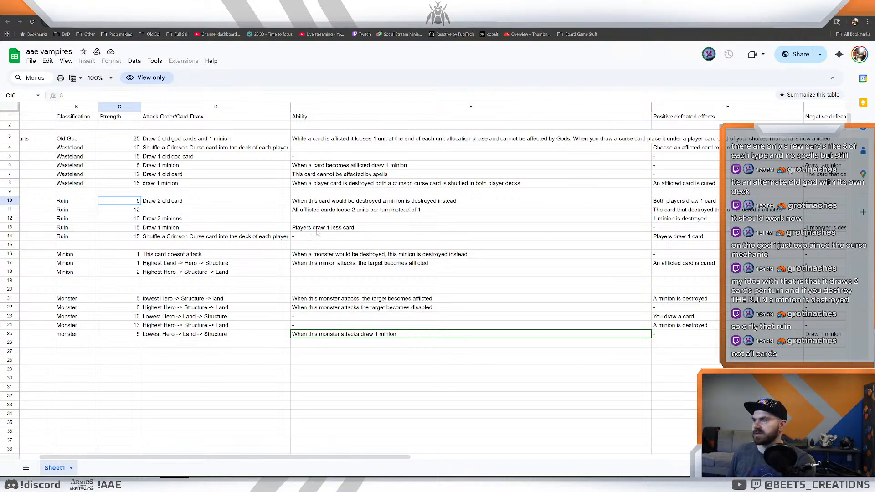
left_click(333, 219)
left_click(356, 211)
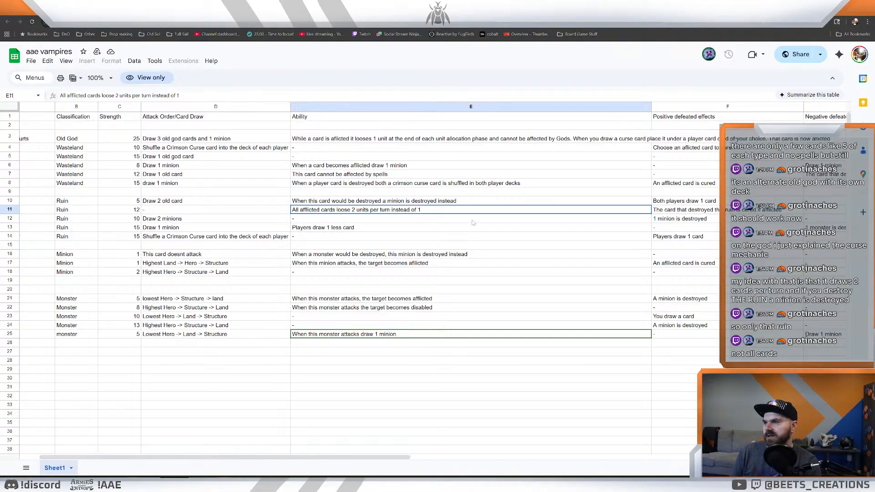
- Read the Ability entries of the Minion cards Servant and Swarm of Flies
left_click(471, 237)
left_click(471, 256)
left_click(470, 264)
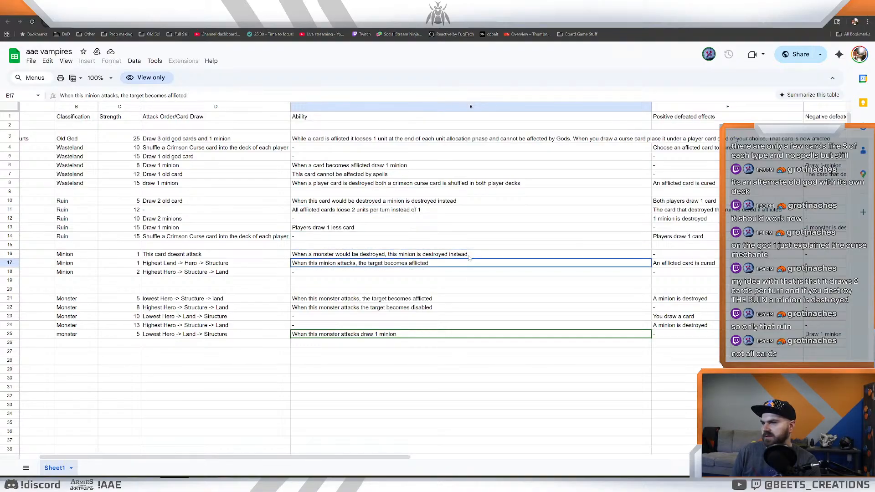
left_click(473, 254)
left_click(471, 266)
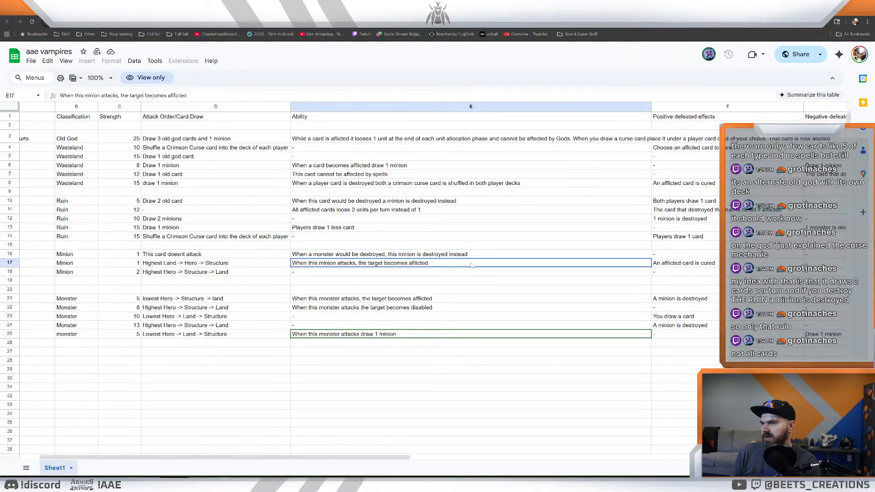
- Read the Ability entries of the Monster cards, comparing Aflicted Noble with Crimson Knight
left_click(470, 298)
left_click(471, 308)
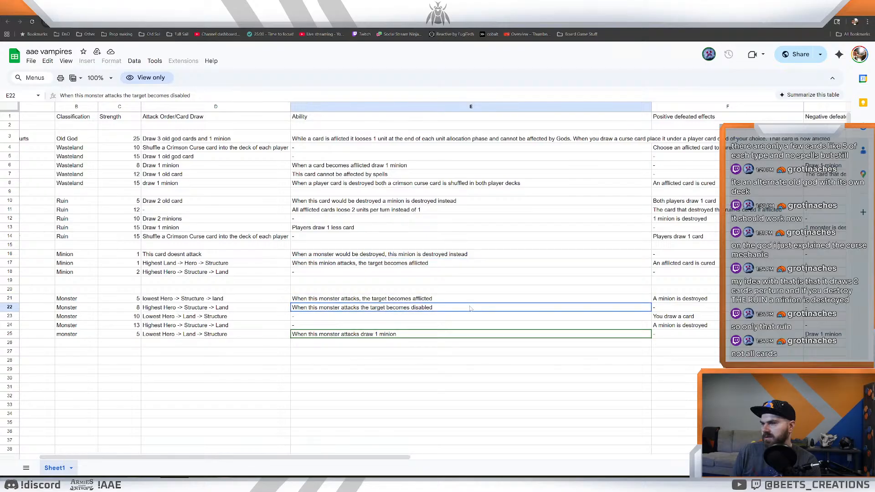
left_click(468, 299)
left_click(469, 308)
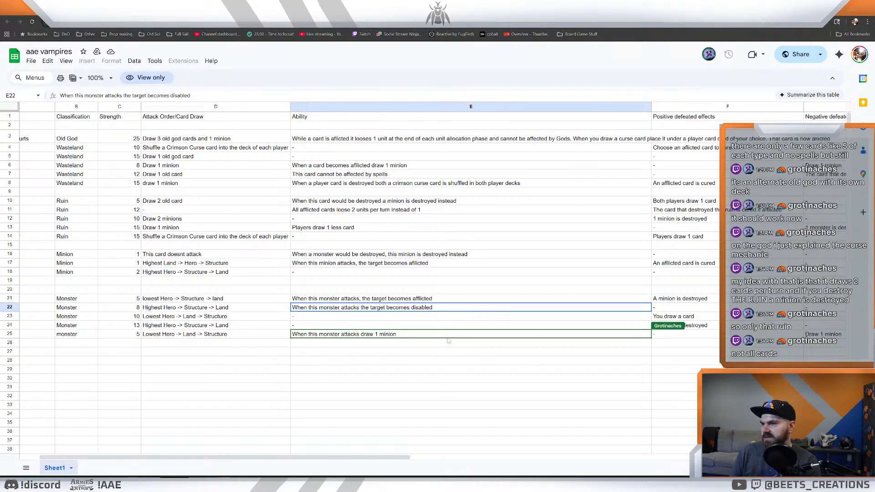
left_click(441, 361)
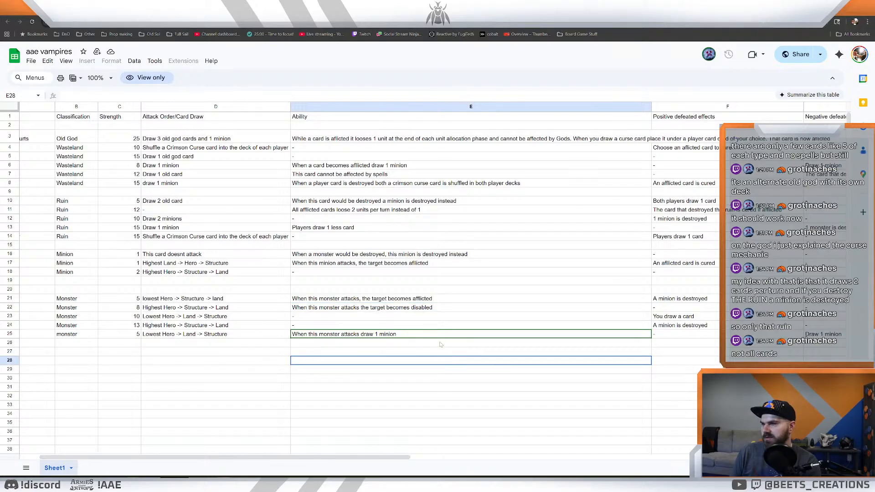
left_click(453, 287)
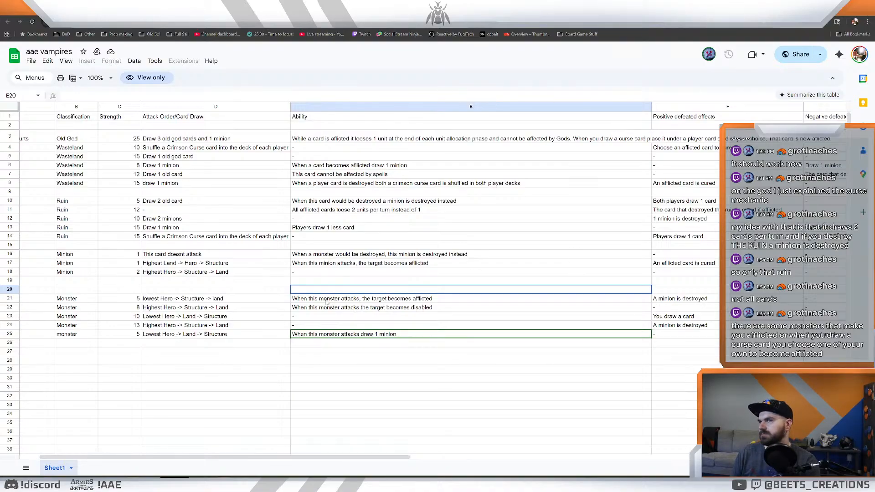
- Bring the Name column back into view and examine the Ability entry of the Old God card Baron of The Courts
left_click_drag(298, 454, 258, 455)
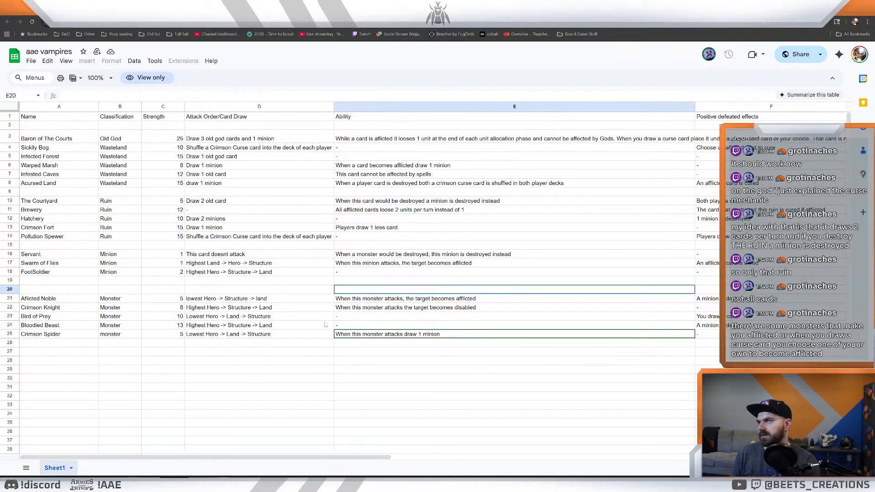
left_click_drag(353, 456, 262, 424)
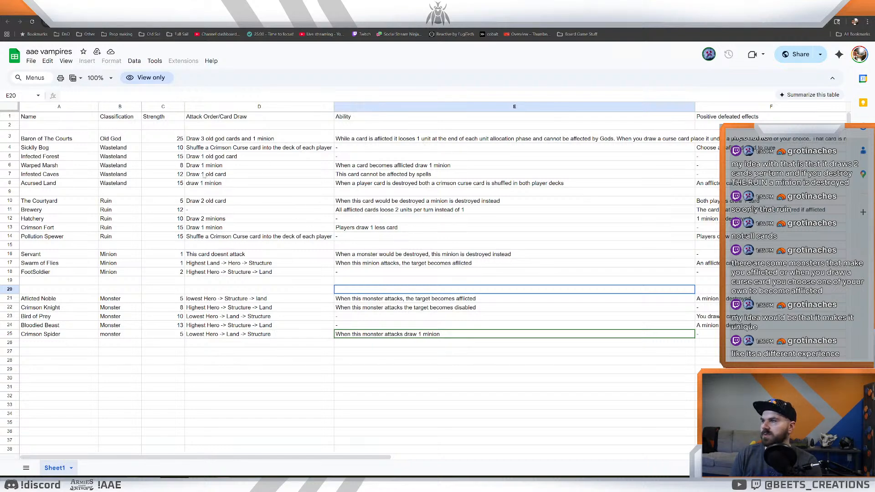
left_click(405, 141)
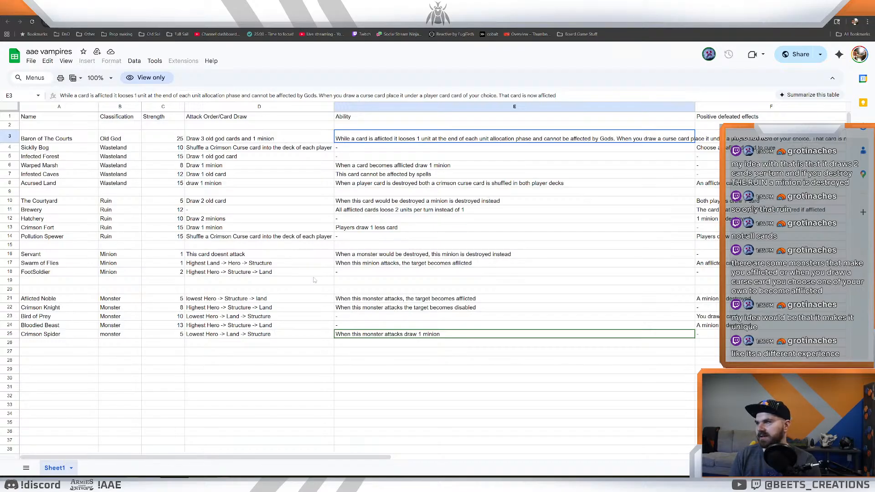
left_click(71, 141)
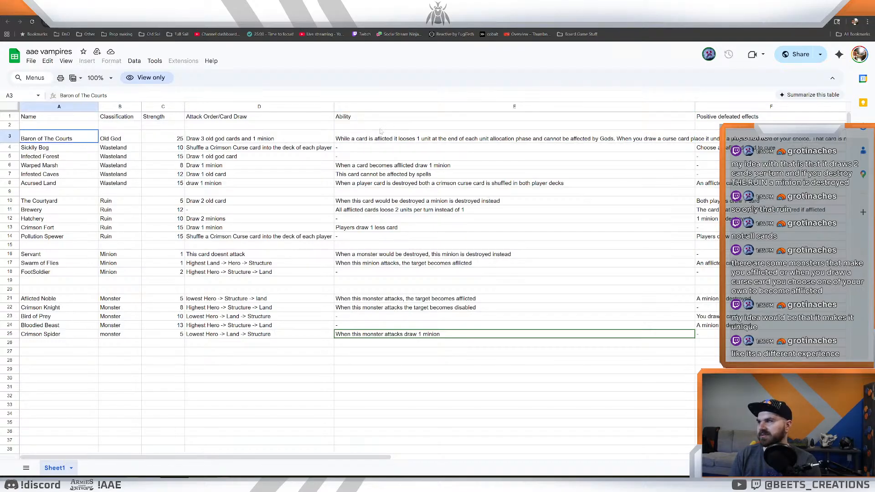
left_click(397, 138)
left_click(90, 140)
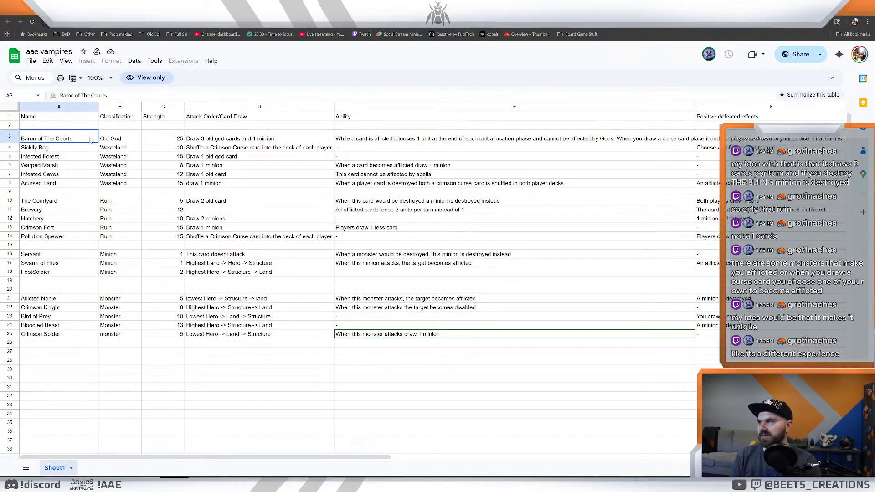
left_click(399, 132)
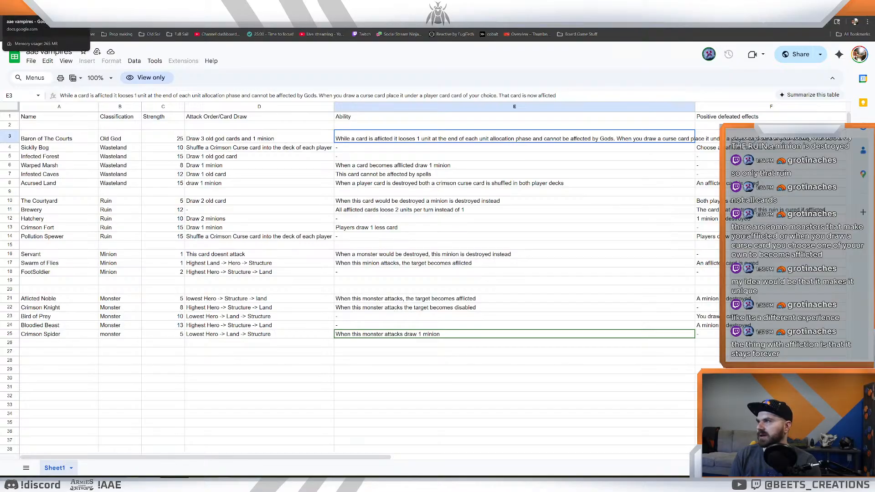
- Switch to Photoshop and set up the Brush tool with the sharp crayon preset and the default black foreground colour
key("alt+Tab")
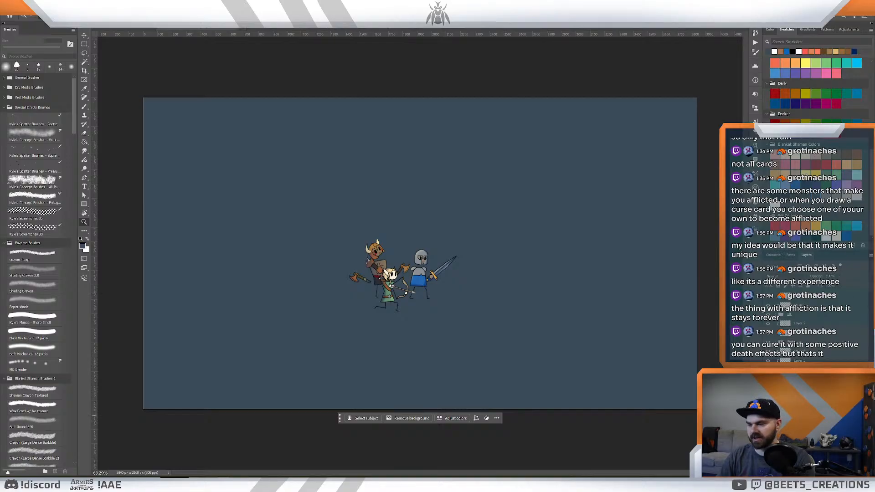
key("b")
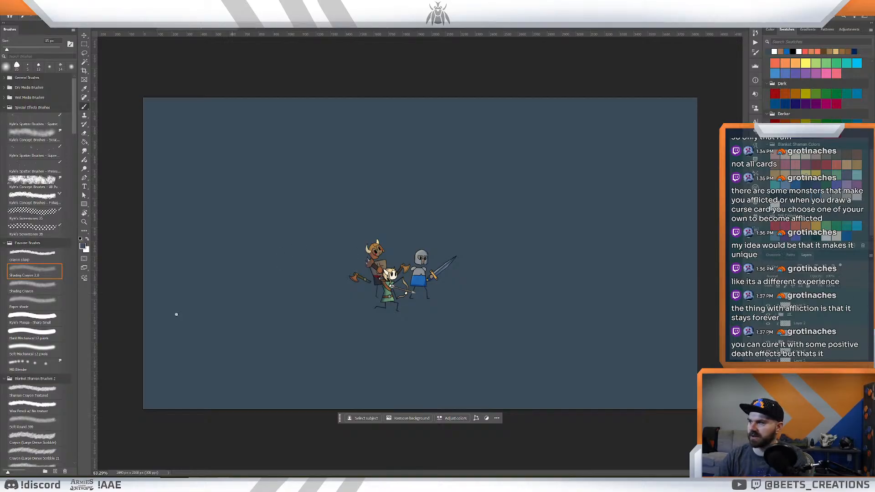
left_click(45, 258)
key("d")
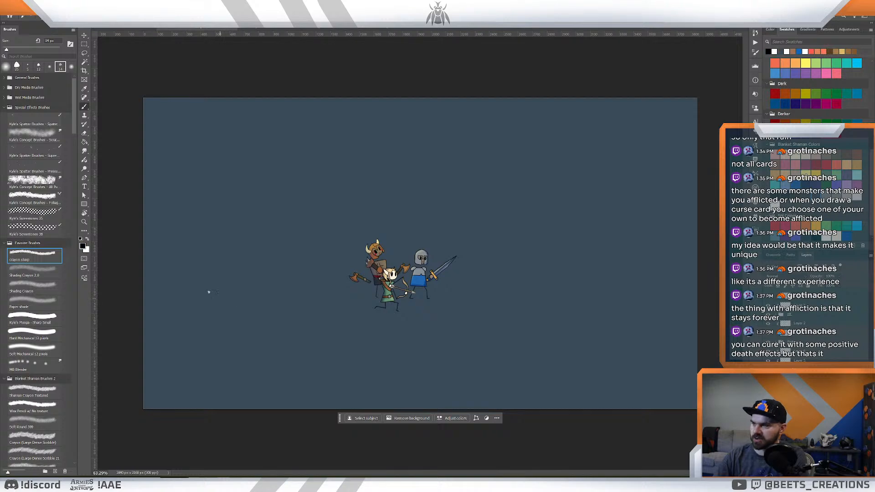
- Try two versions of a wavy horizon line across the canvas at the characters' height, undoing each
mouse_move(141, 256)
left_mouse_down()
mouse_move(460, 248)
mouse_move(620, 271)
mouse_move(701, 268)
left_mouse_up()
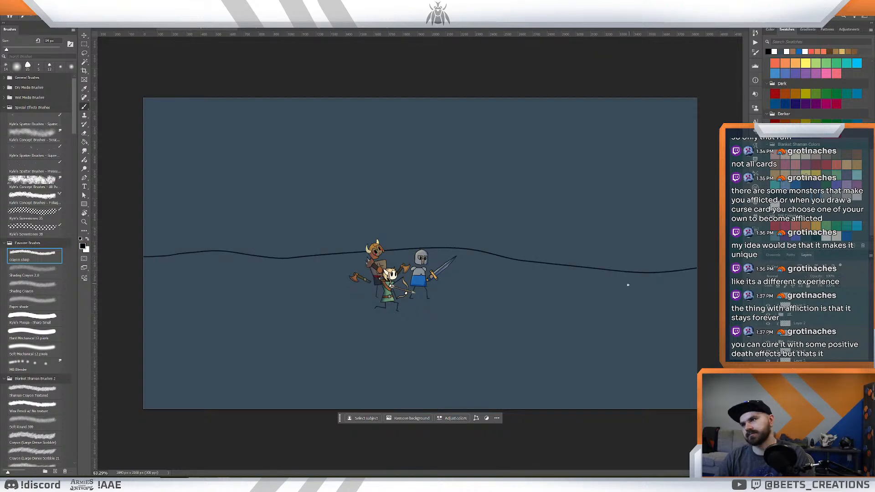
key("ctrl+z")
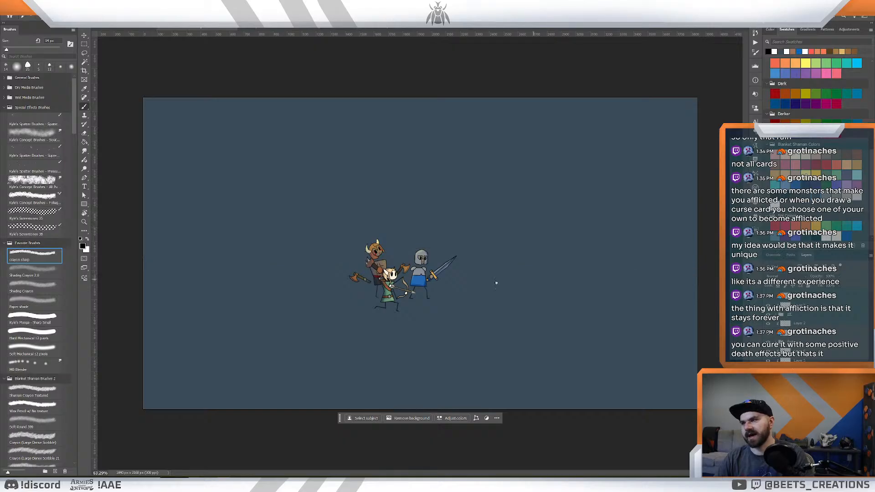
mouse_move(137, 258)
left_mouse_down()
mouse_move(483, 251)
mouse_move(699, 276)
left_mouse_up()
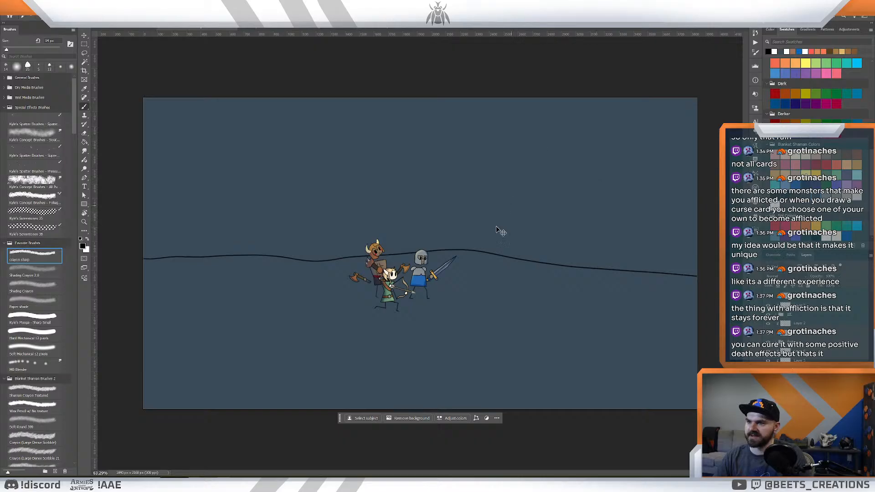
key("ctrl+z")
- Draw two wavy black horizon lines across the full canvas width, one at the characters' head height and one slightly above it
mouse_move(139, 255)
left_mouse_down()
mouse_move(537, 250)
mouse_move(799, 287)
left_mouse_up()
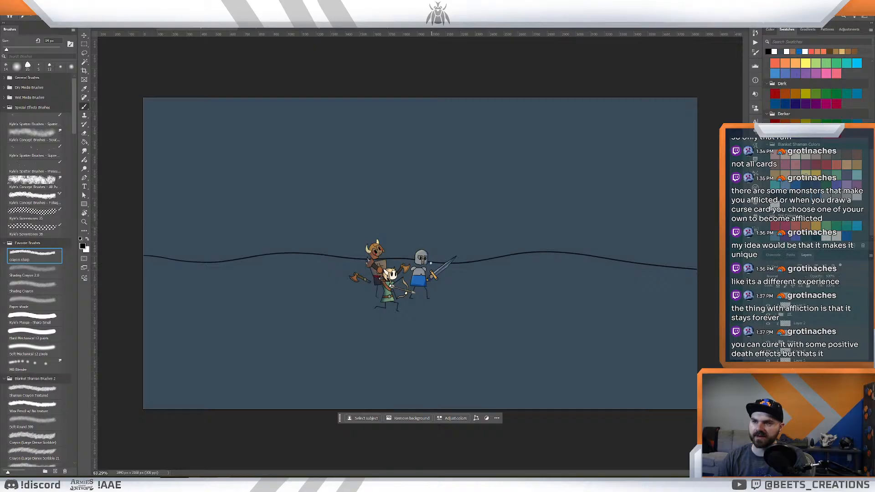
mouse_move(143, 226)
left_mouse_down()
mouse_move(490, 250)
mouse_move(603, 240)
mouse_move(712, 247)
mouse_move(640, 235)
mouse_move(114, 224)
mouse_move(476, 231)
mouse_move(737, 249)
left_mouse_up()
key("ctrl+z")
key("ctrl+z")
key("ctrl+z")
left_click_drag(144, 238, 714, 248)
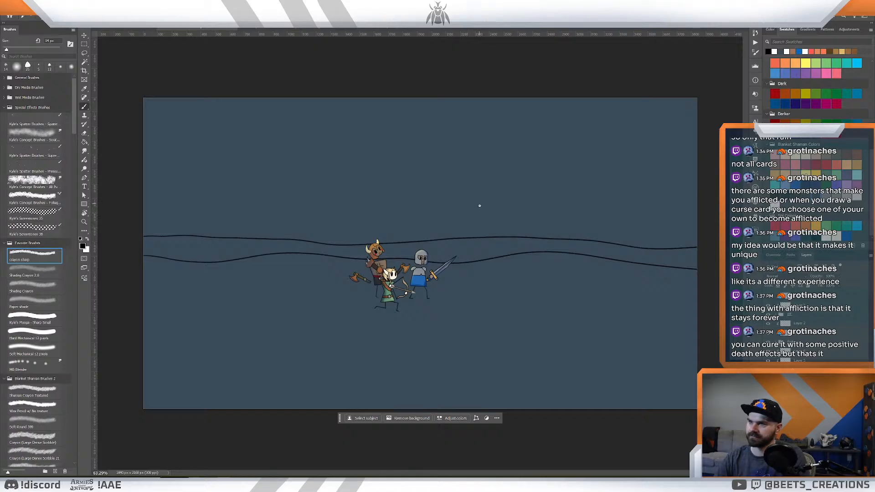
- Try several rough strokes around the upper horizon line ahead of the knight, undoing each one
left_click_drag(524, 235, 650, 100)
key("ctrl+z")
left_click_drag(500, 236, 574, 145)
key("ctrl+z")
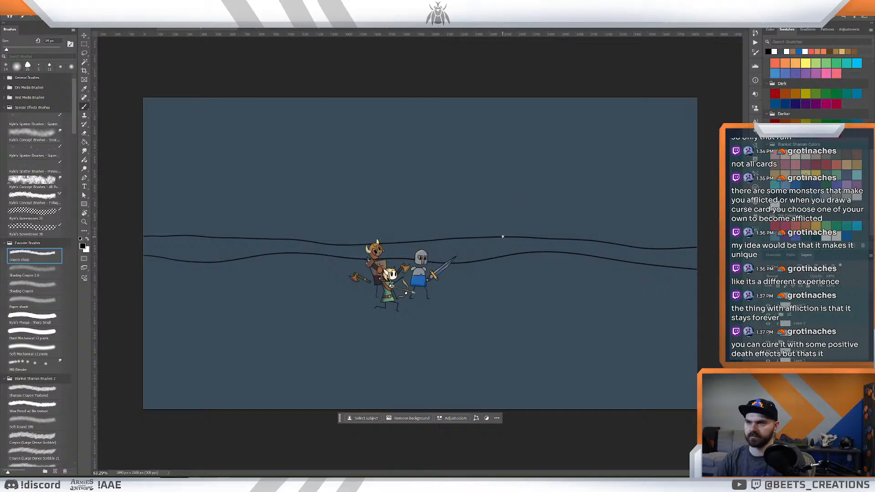
left_click_drag(500, 236, 552, 150)
key("ctrl+z")
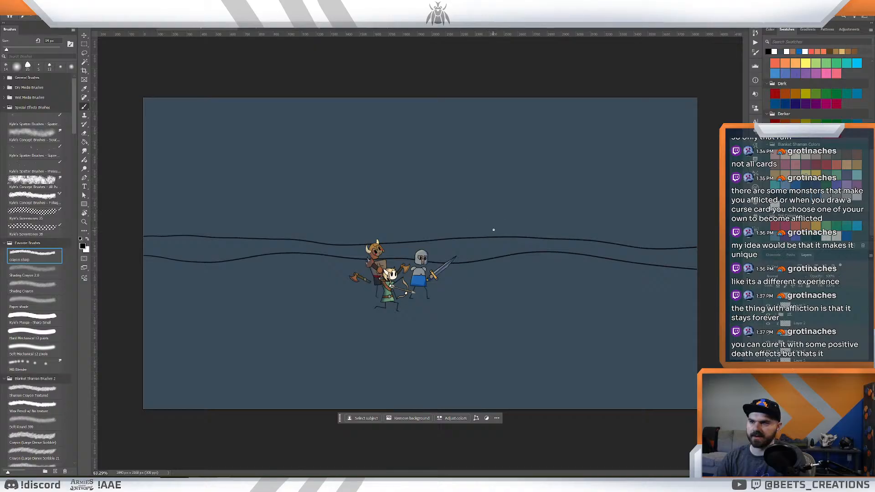
mouse_move(487, 236)
left_mouse_down()
mouse_move(559, 148)
mouse_move(570, 162)
mouse_move(587, 147)
mouse_move(665, 250)
left_mouse_up()
key("ctrl+z")
mouse_move(514, 212)
left_mouse_down()
mouse_move(535, 212)
mouse_move(464, 254)
left_mouse_up()
key("ctrl+z")
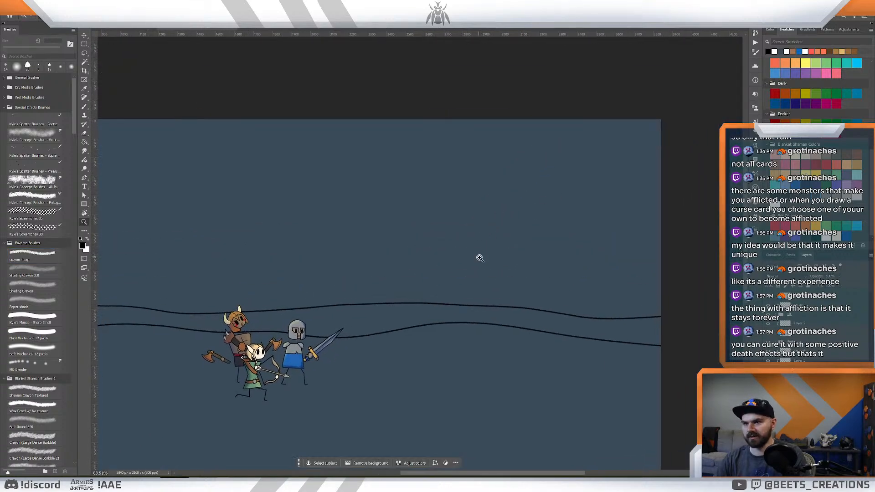
- Try a jagged three-peaked mountain outline with a steep slope in the upper right of the canvas, undoing it
key("b")
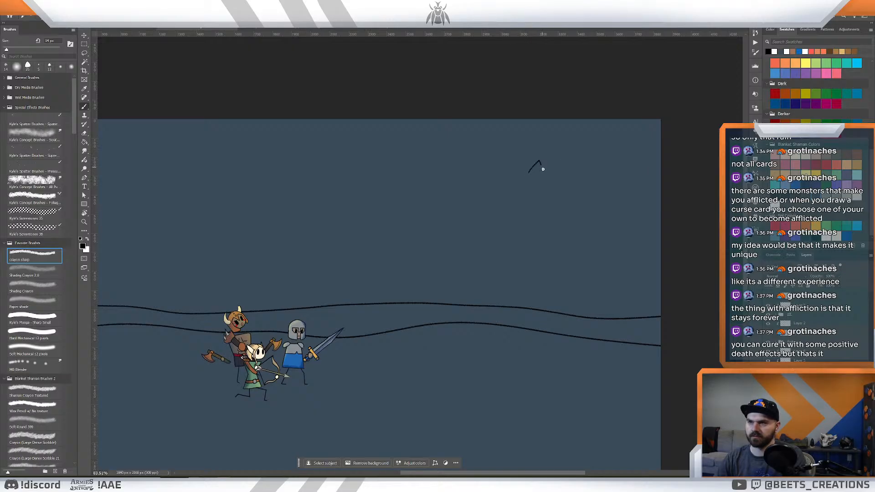
mouse_move(527, 177)
left_mouse_down()
mouse_move(553, 175)
mouse_move(564, 162)
mouse_move(574, 180)
mouse_move(591, 161)
mouse_move(661, 302)
left_mouse_up()
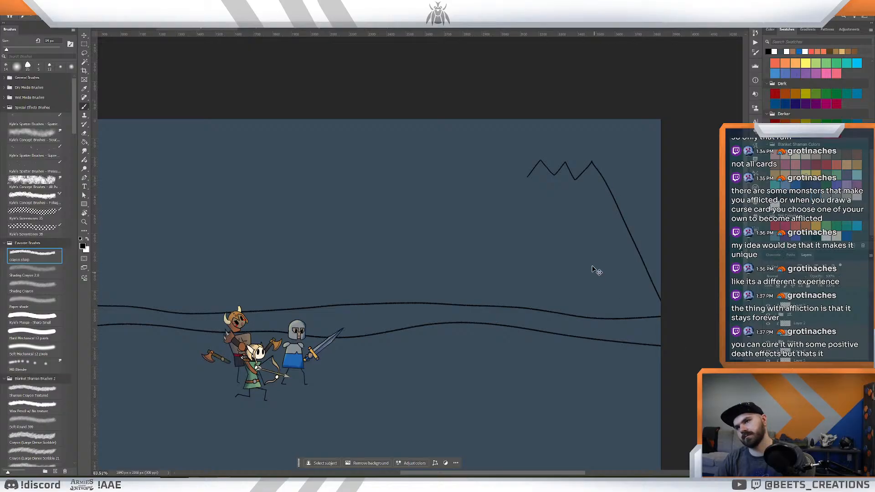
key("ctrl+z")
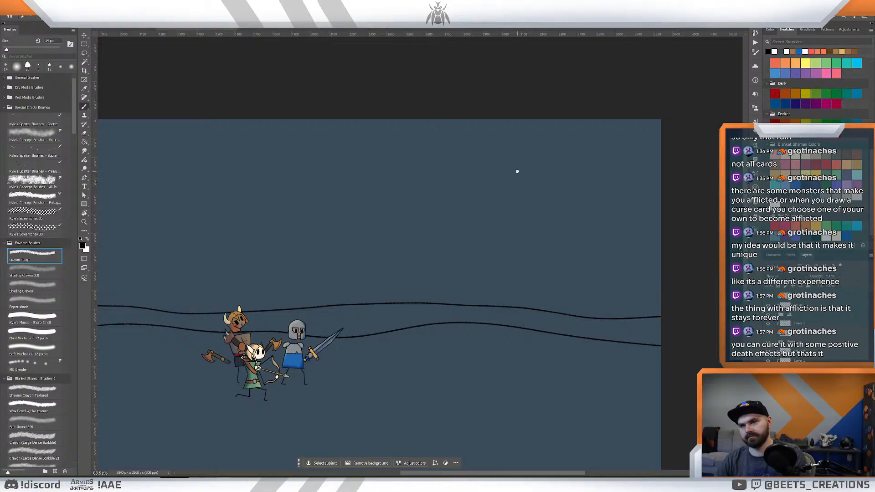
- Examine the heroes' size and placement against the two horizon lines, both close up and across the whole canvas
key("z")
left_click_drag(258, 232, 253, 234)
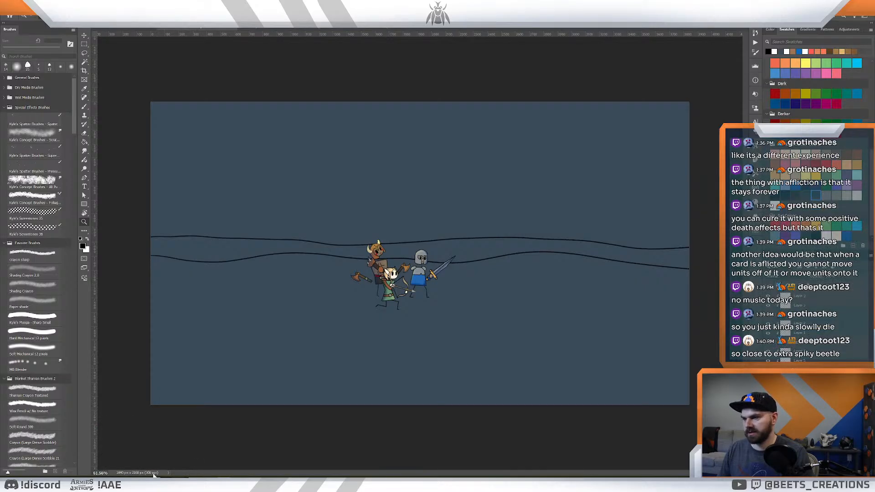
mouse_move(188, 471)
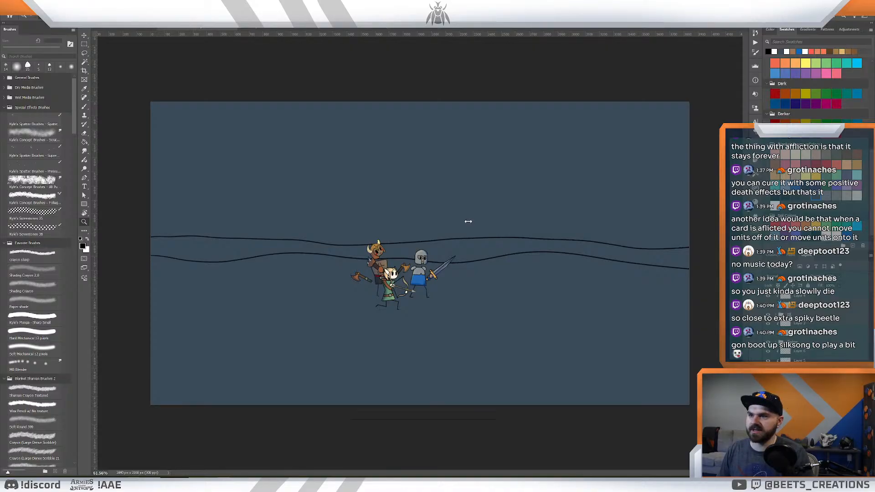
left_click_drag(371, 201, 385, 201)
left_click_drag(487, 250, 455, 250)
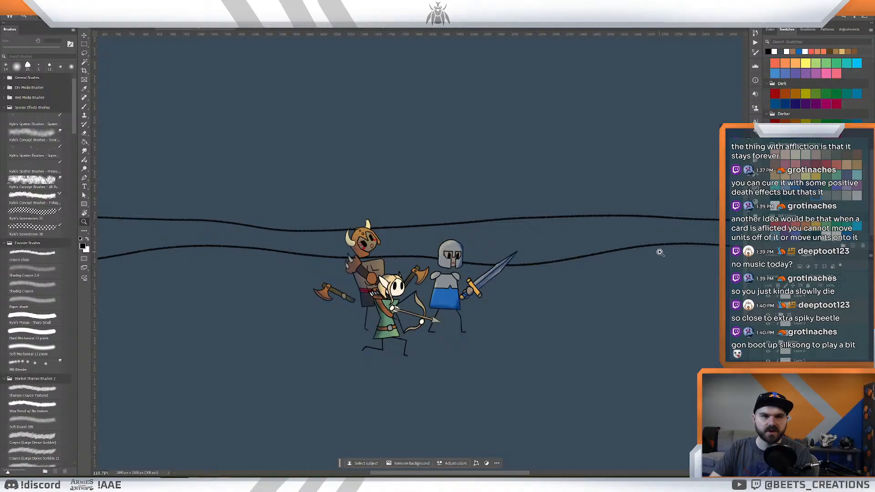
scroll(494, 236, "down", 1)
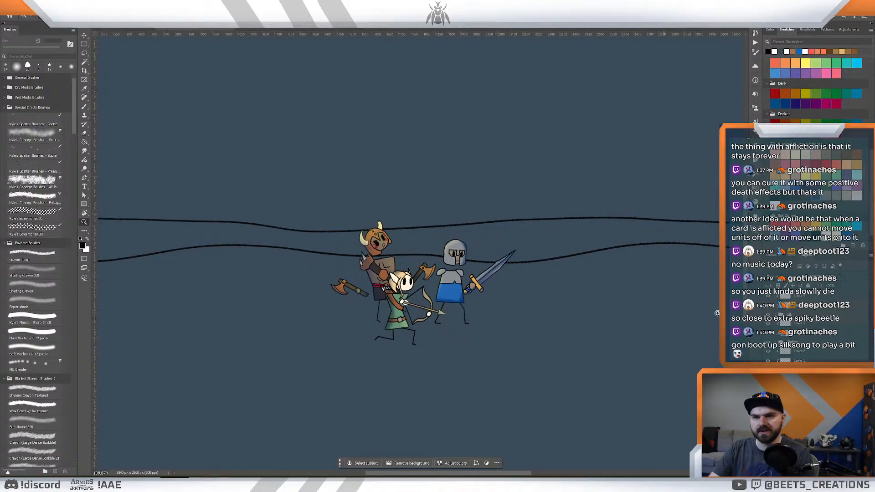
left_click(811, 343)
left_click(810, 314)
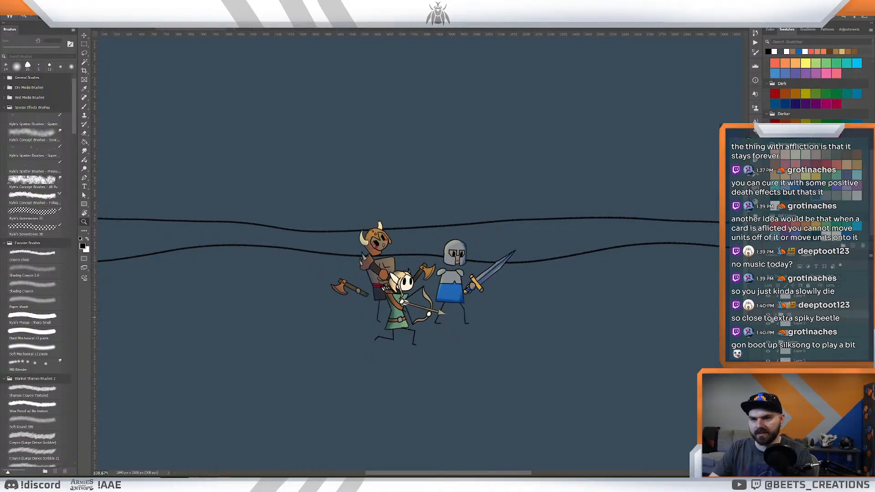
left_click(768, 315)
left_click(768, 315)
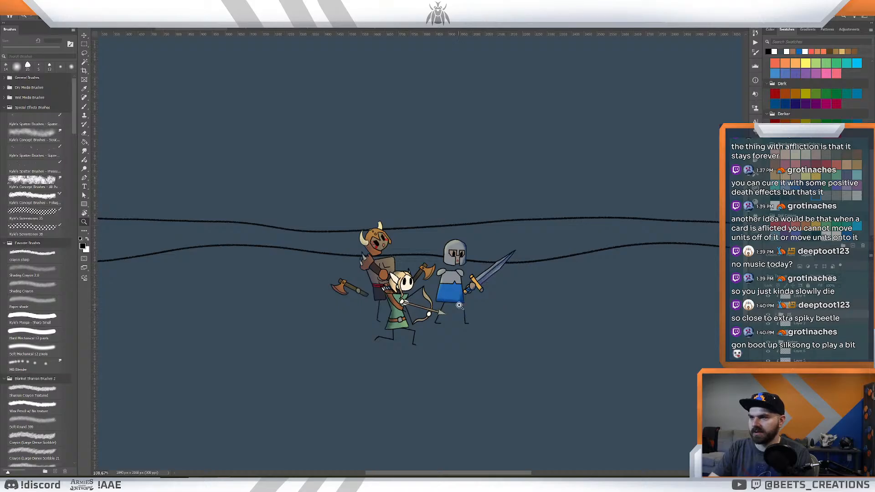
scroll(448, 304, "down", 5)
scroll(449, 305, "down", 1)
scroll(448, 304, "up", 2)
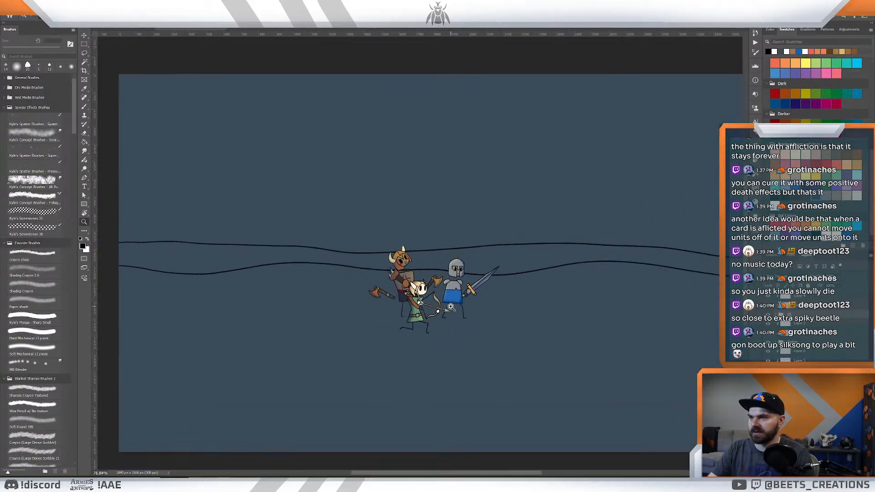
left_click_drag(553, 231, 497, 289)
scroll(569, 274, "down", 3)
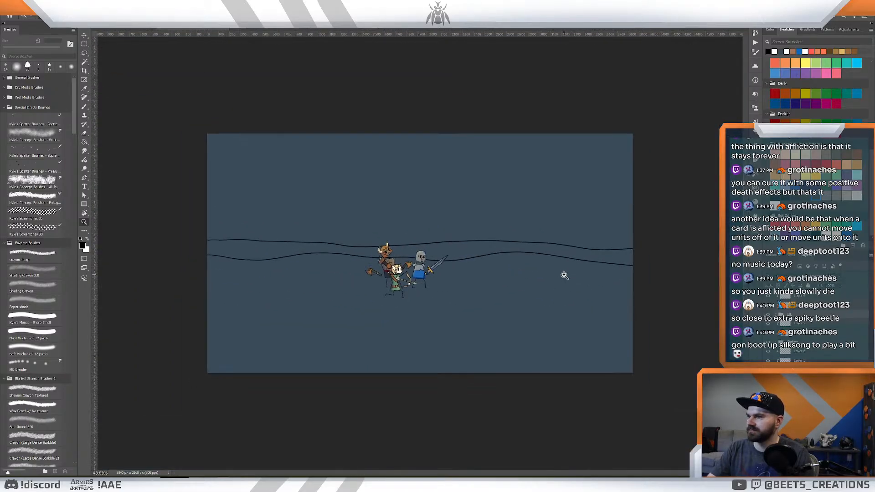
scroll(568, 277, "up", 2)
scroll(568, 278, "up", 1)
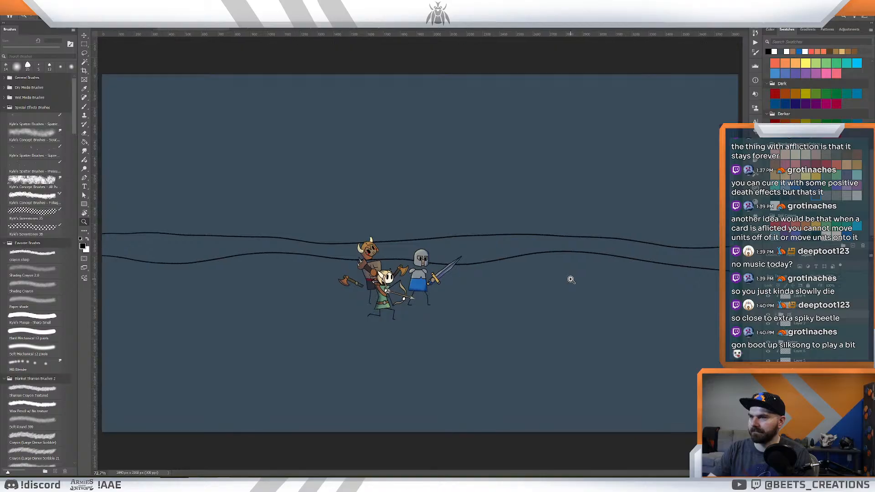
scroll(542, 249, "down", 1)
scroll(549, 250, "up", 2)
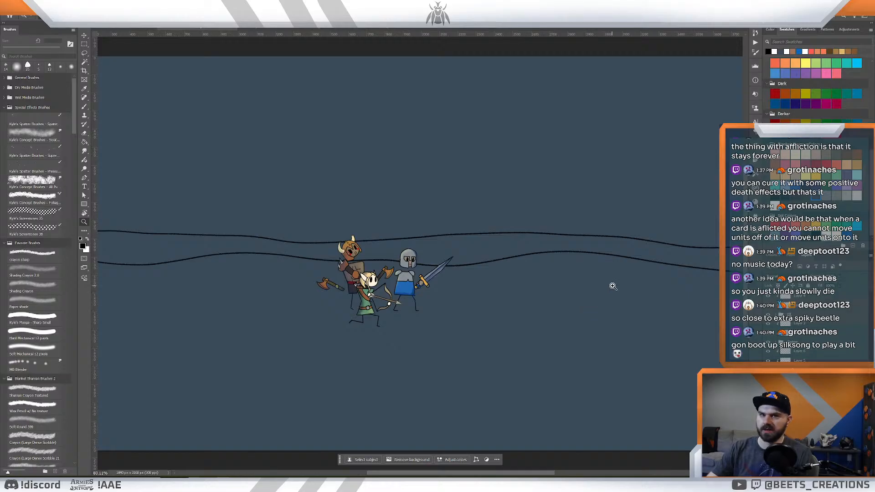
scroll(611, 287, "down", 2)
key("b")
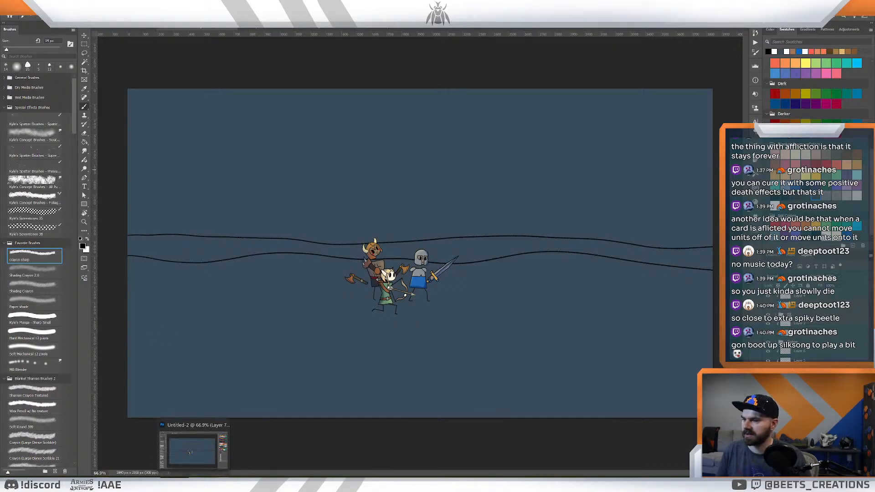
- Switch to After Effects and play the 1 How To Play Intro Full composition from its start through the warrior zoom
key("alt+Tab")
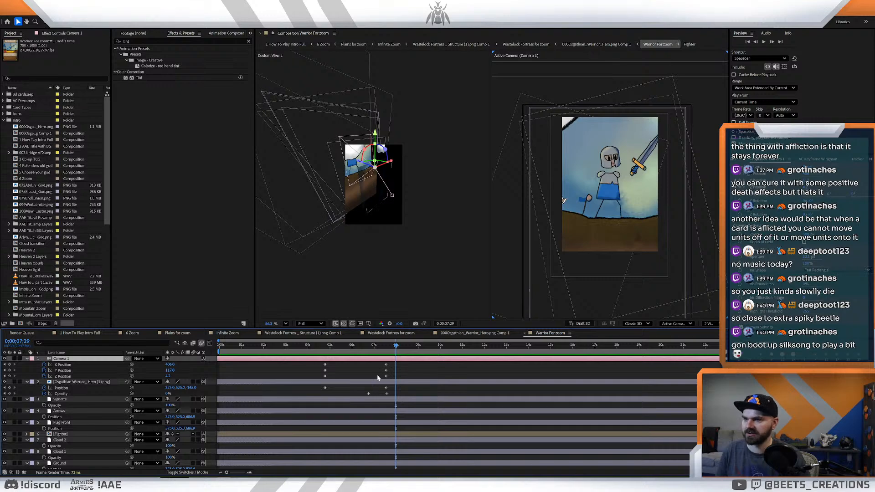
left_click_drag(395, 369, 355, 371)
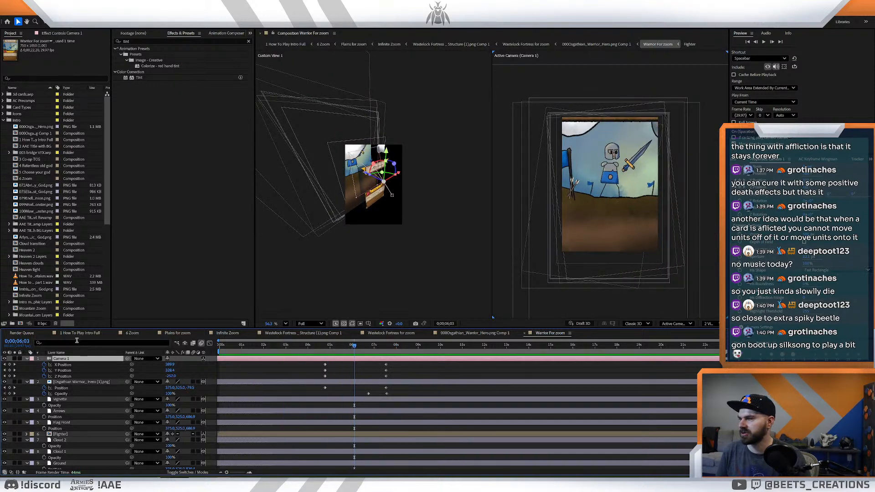
left_click(78, 333)
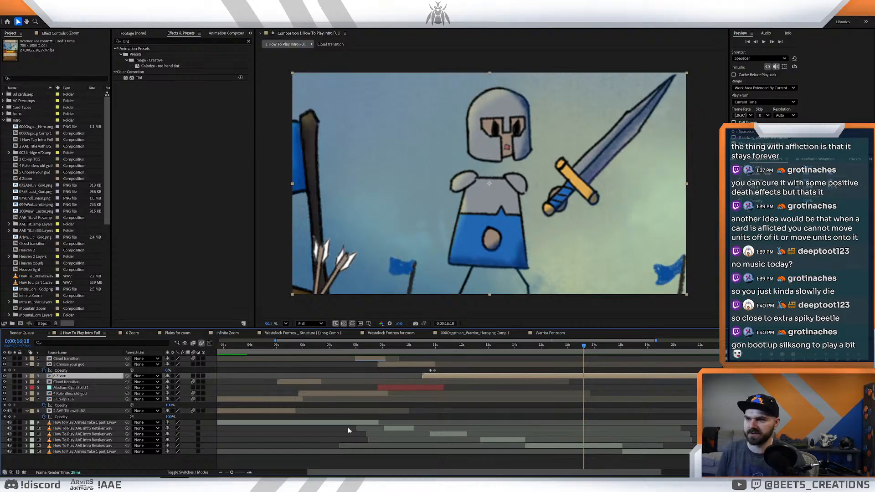
left_click(220, 472)
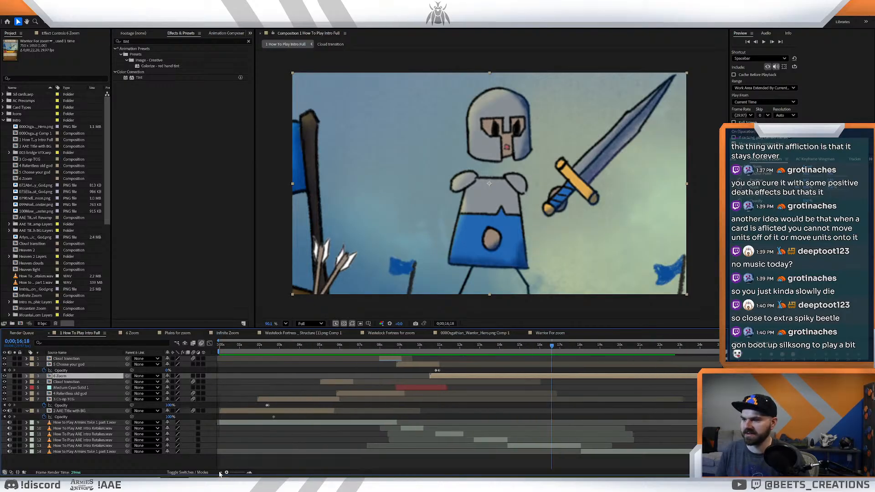
key("Home")
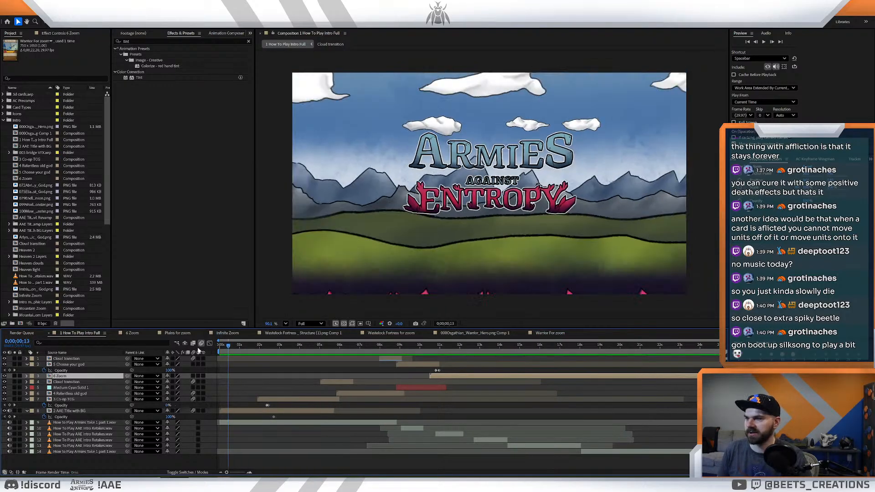
key("space")
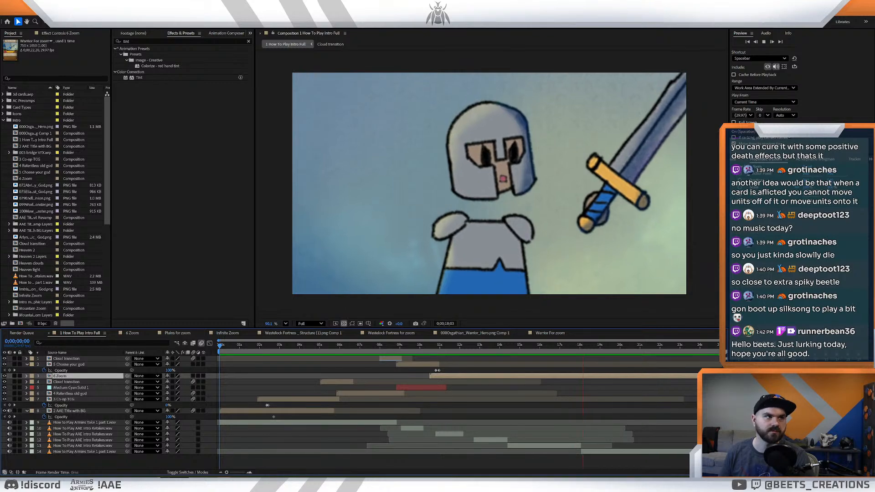
key("space")
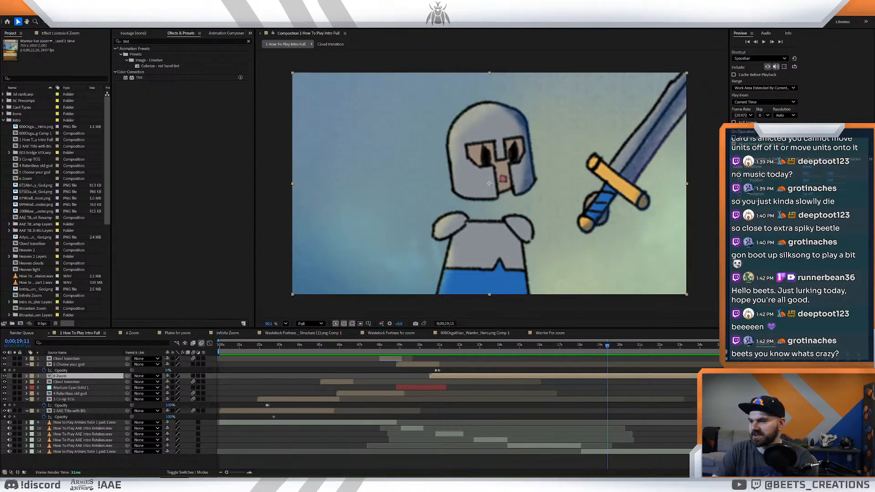
- Switch to Photoshop and look through the open artwork documents, including the volcano and desert scenes, returning to the heroes' canvas
mouse_move(193, 484)
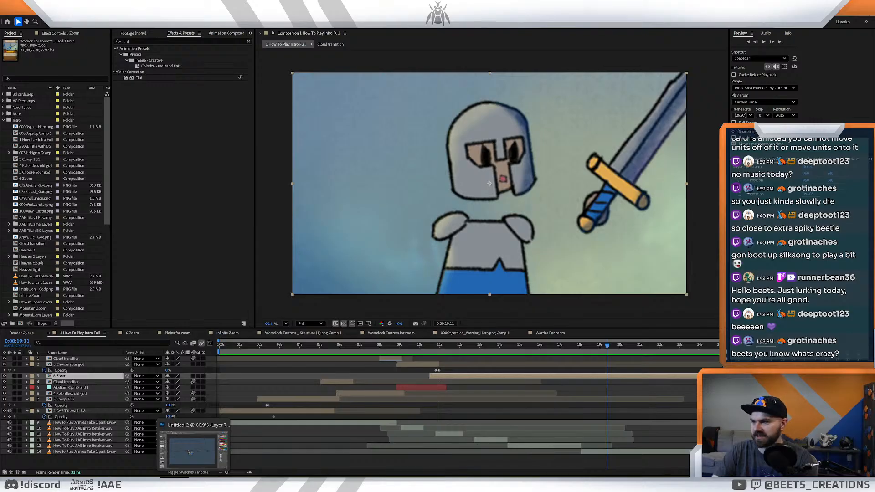
left_click(190, 451)
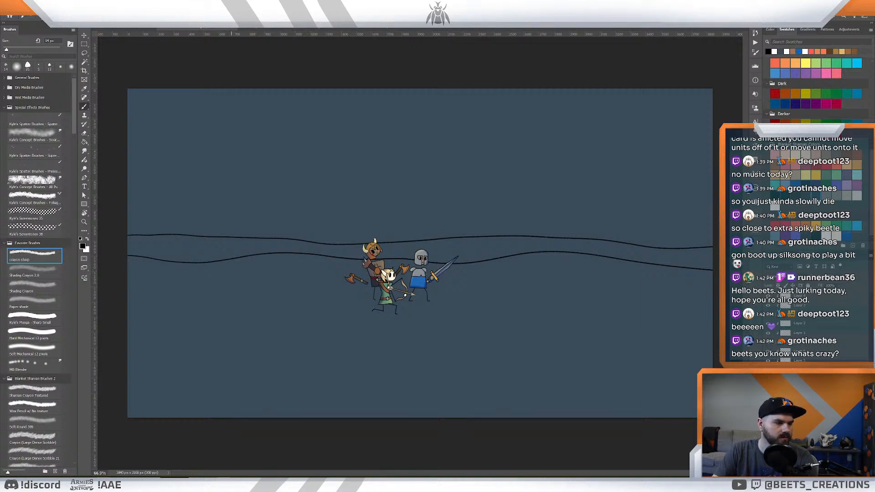
key("ctrl+Tab")
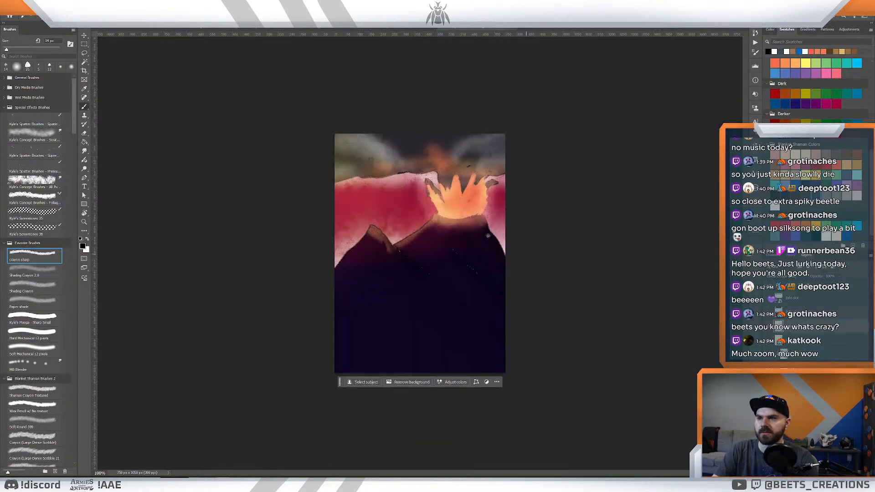
scroll(797, 336, "down", 5)
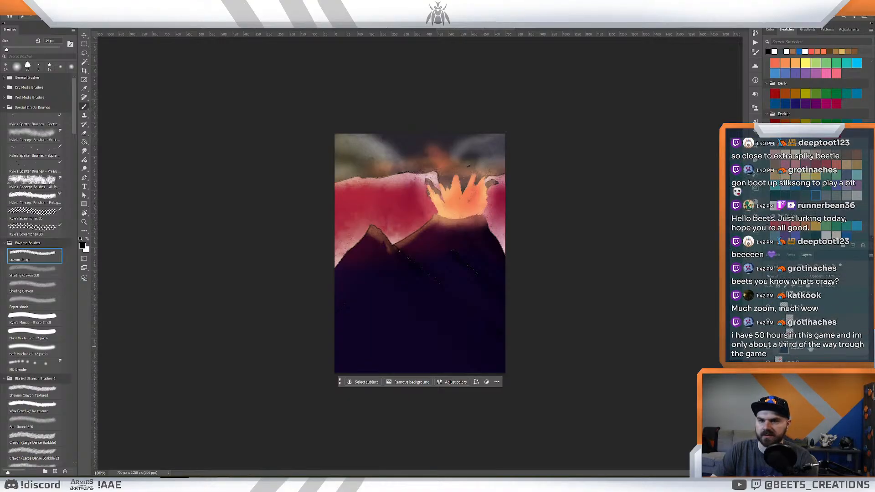
left_click(401, 28)
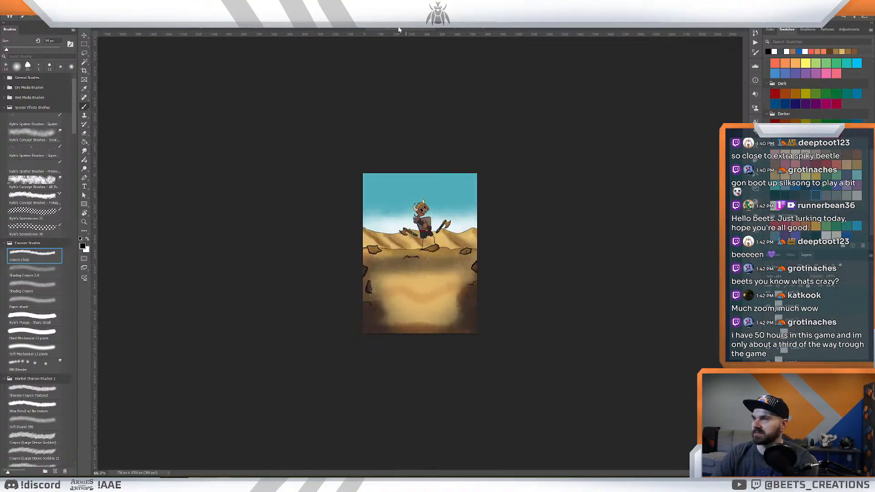
left_click(126, 28)
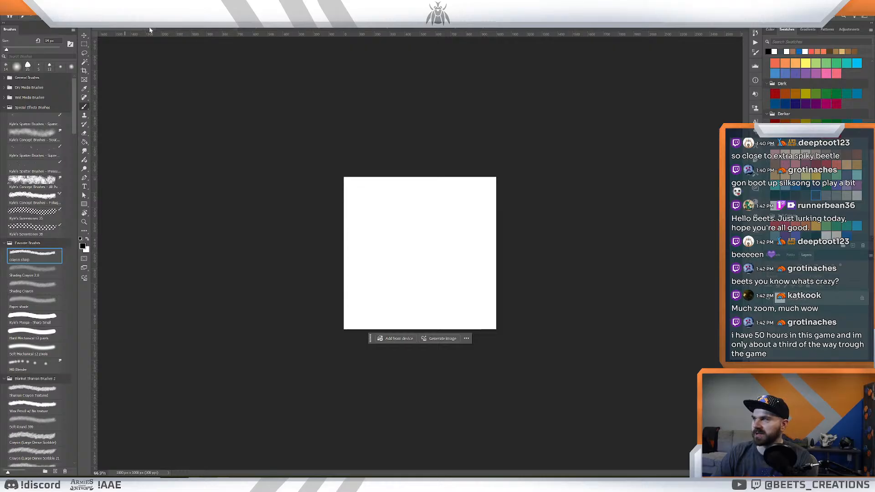
left_click(144, 29)
left_click(133, 29)
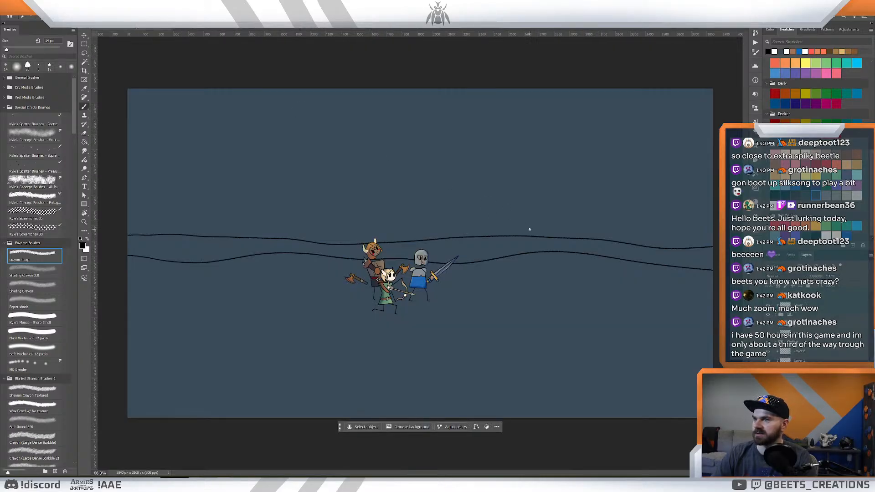
- Try the dark purple volcano silhouette above the horizon at the canvas's right edge, deleting it after a closer look
key("v")
left_click_drag(446, 242, 683, 185)
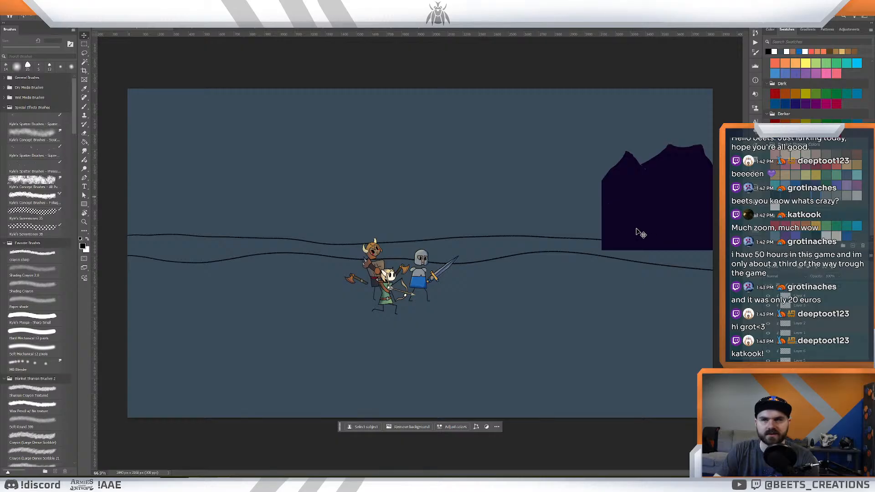
key("z")
left_click_drag(568, 180, 506, 206)
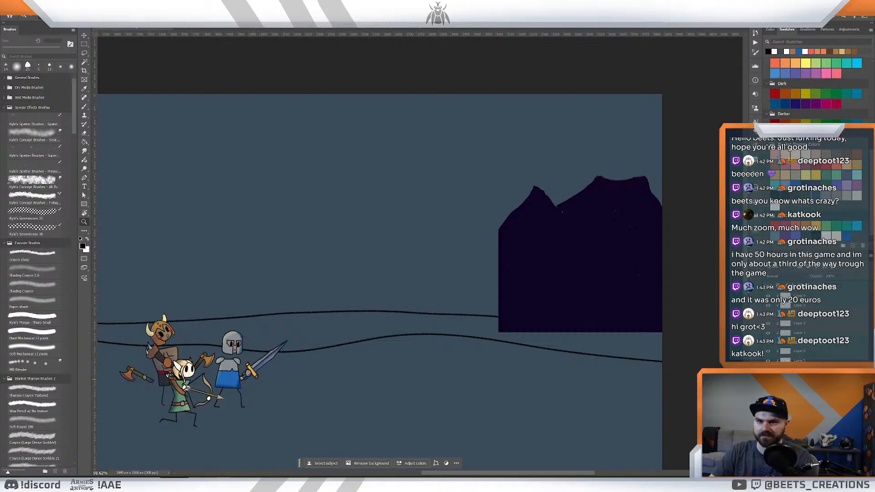
key("Delete")
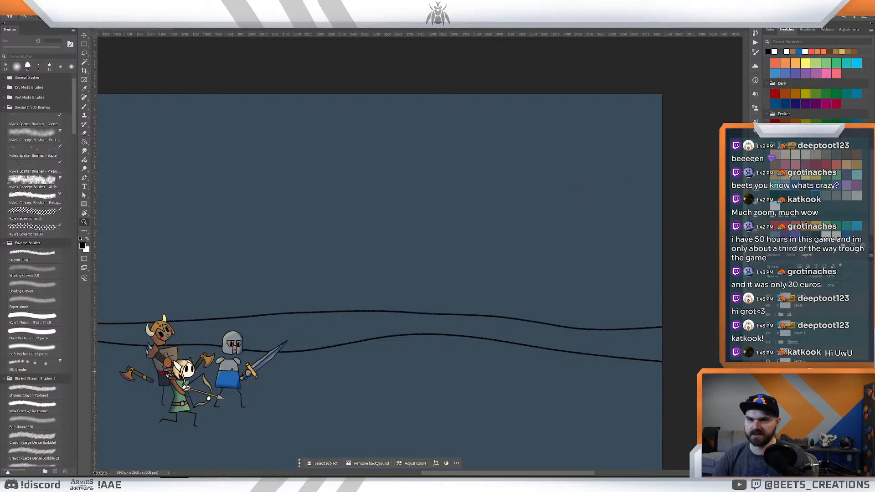
- Try two brushed mountain outlines rising from the upper horizon line ahead of the knight, undoing each one
mouse_move(519, 271)
left_mouse_down()
mouse_move(511, 265)
mouse_move(518, 270)
left_mouse_up()
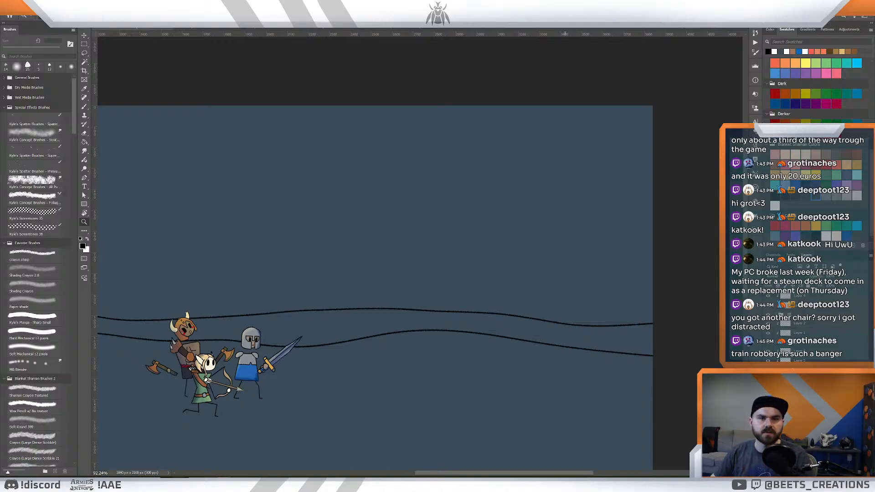
left_click(490, 251)
left_click_drag(518, 277, 536, 257)
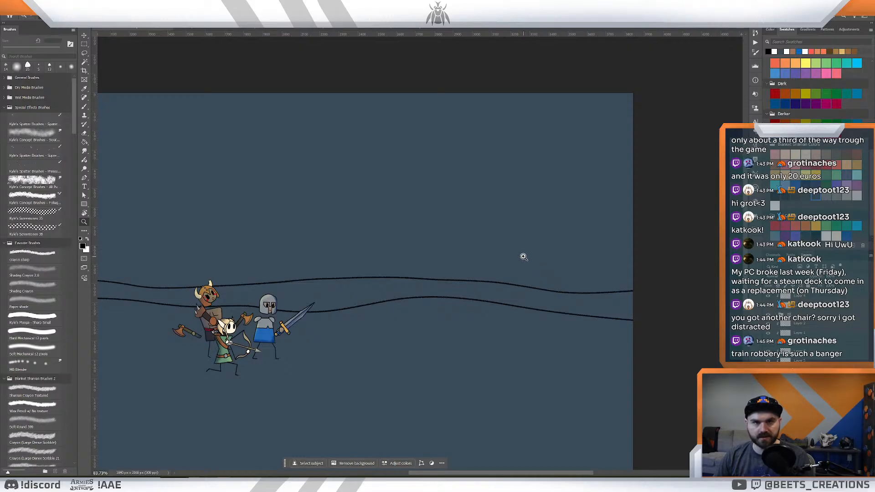
key("b")
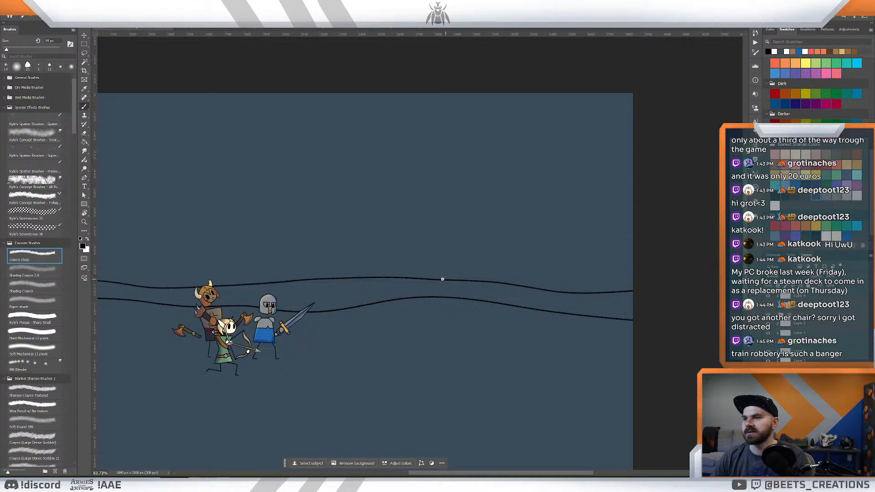
left_click_drag(404, 278, 467, 208)
key("ctrl+z")
mouse_move(399, 276)
left_mouse_down()
mouse_move(511, 176)
mouse_move(522, 206)
mouse_move(555, 171)
mouse_move(620, 177)
mouse_move(648, 227)
left_mouse_up()
key("z")
mouse_move(540, 242)
left_mouse_down()
mouse_move(521, 232)
mouse_move(541, 242)
left_mouse_up()
key("ctrl+z")
- Try a sharp-pointed mountain outline rising from the upper horizon line with the crayon brush, undoing it
key("b")
mouse_move(398, 269)
left_mouse_down()
mouse_move(475, 181)
mouse_move(480, 195)
left_mouse_up()
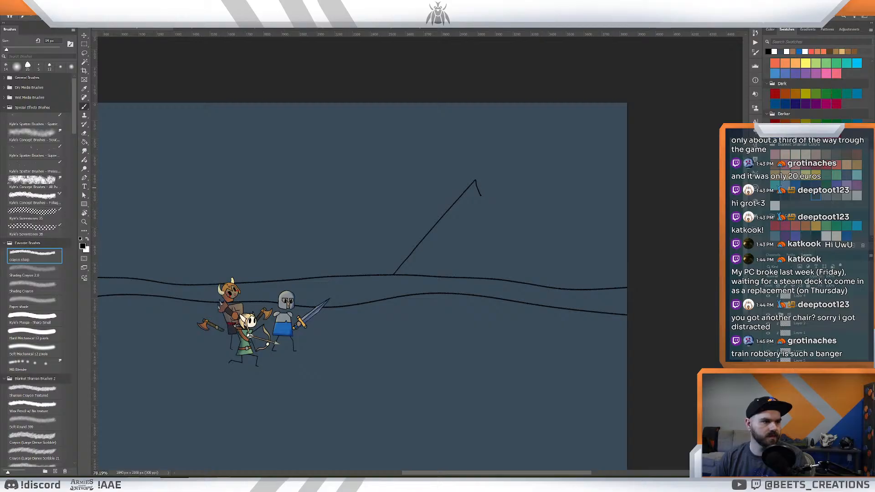
key("ctrl+z")
- Sketch a flat-topped volcano outline high above the horizon, with a small side peak running off the canvas's right edge
mouse_move(410, 274)
left_mouse_down()
mouse_move(495, 164)
mouse_move(497, 204)
mouse_move(517, 184)
left_mouse_up()
key("ctrl+z")
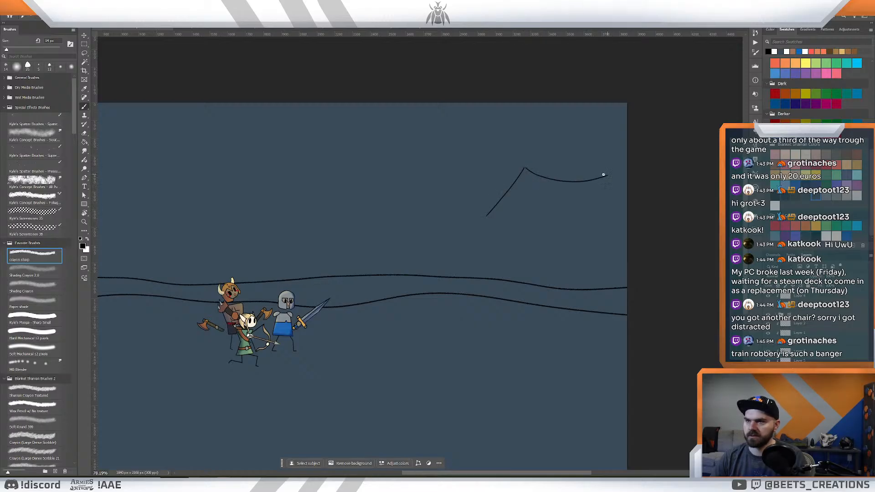
mouse_move(525, 169)
left_mouse_down()
mouse_move(580, 169)
mouse_move(603, 215)
mouse_move(617, 205)
mouse_move(640, 242)
left_mouse_up()
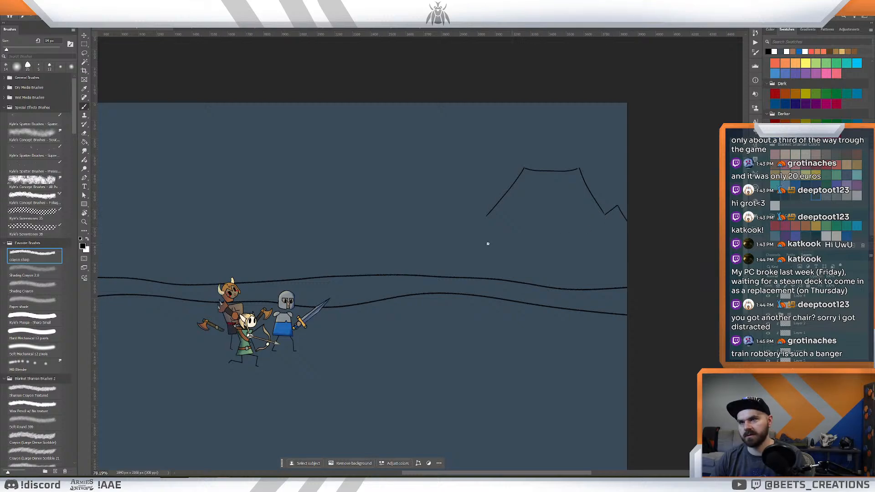
- Try a narrow and a wider side peak on the volcano's left slope, undoing each one
mouse_move(484, 218)
left_mouse_down()
mouse_move(475, 199)
mouse_move(466, 217)
left_mouse_up()
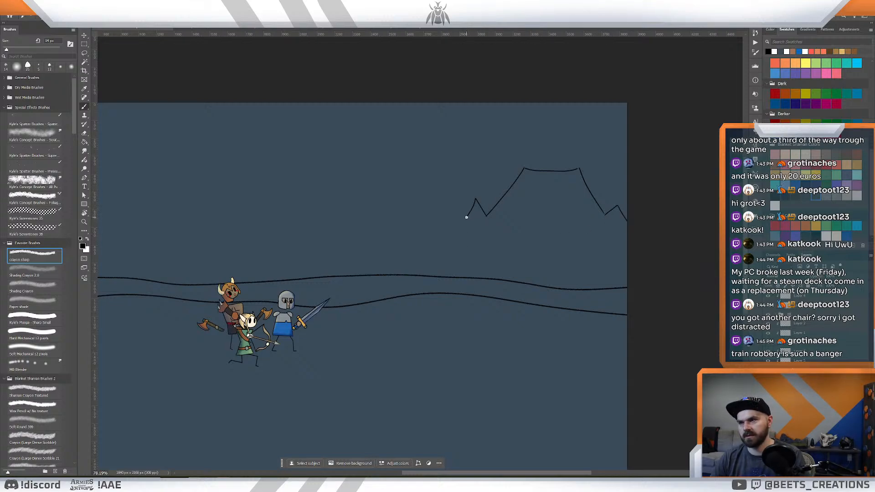
key("ctrl+z")
key("ctrl+shift+z")
key("ctrl+z")
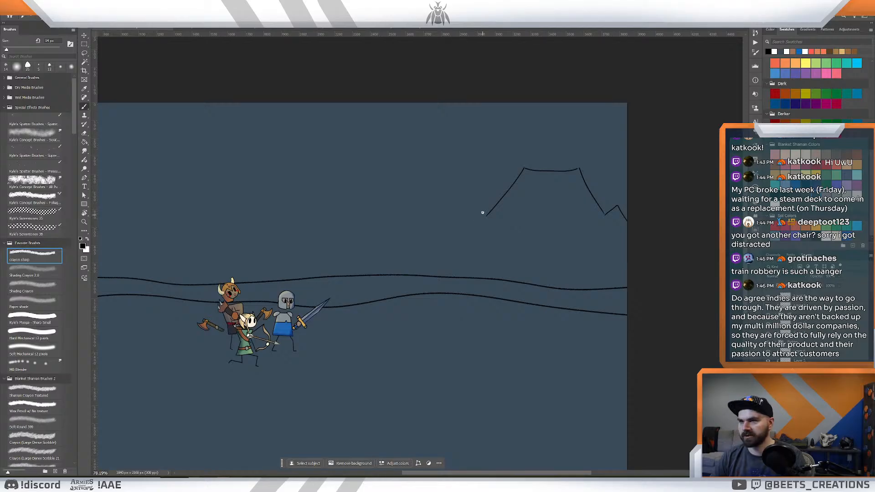
mouse_move(487, 216)
left_mouse_down()
mouse_move(465, 202)
mouse_move(437, 235)
left_mouse_up()
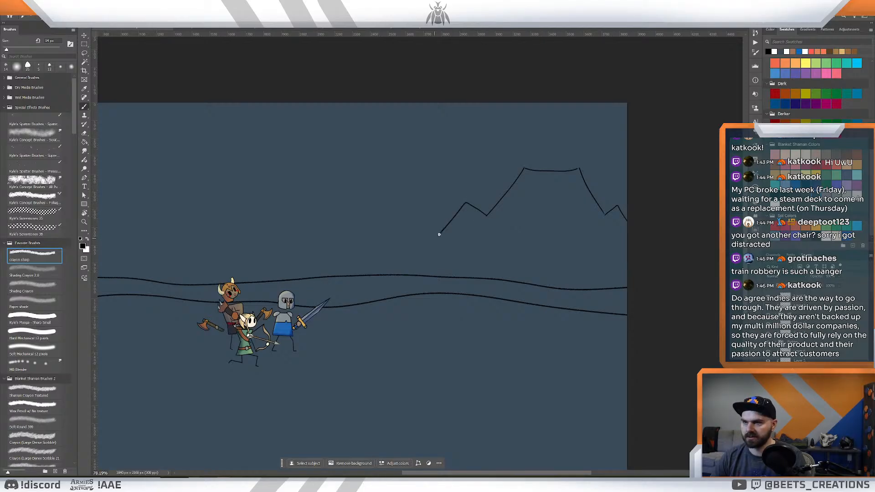
key("ctrl+z")
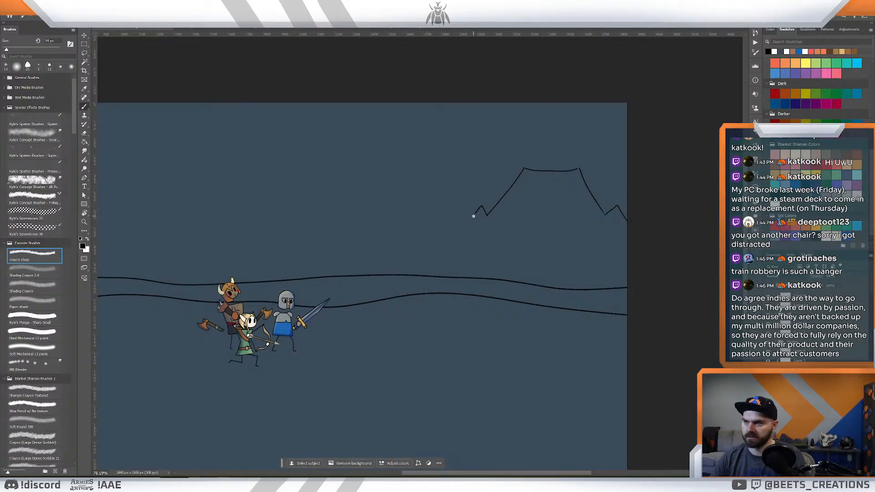
- Draw the volcano's left slope with a small jagged double peak, continuing down to the upper horizon line
mouse_move(474, 210)
left_mouse_down()
mouse_move(408, 261)
mouse_move(553, 272)
mouse_move(525, 251)
mouse_move(486, 250)
mouse_move(506, 256)
left_mouse_up()
key("z")
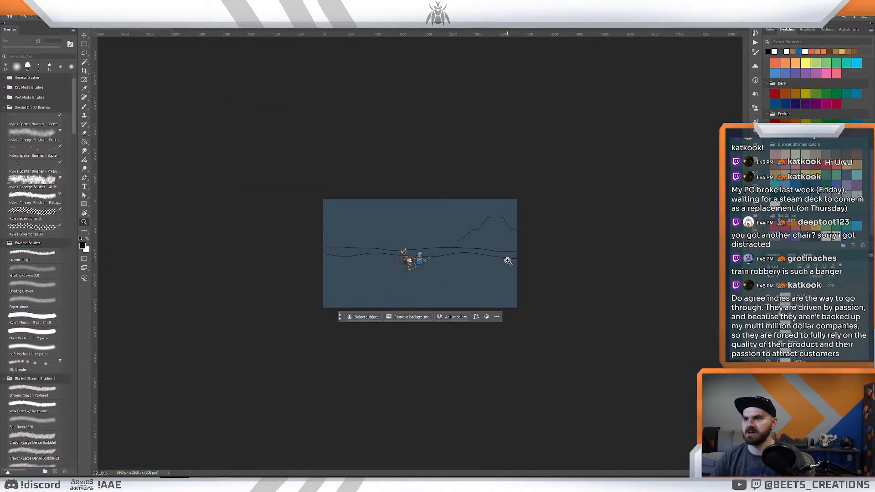
left_click_drag(456, 224, 484, 236)
left_click_drag(463, 265, 548, 247)
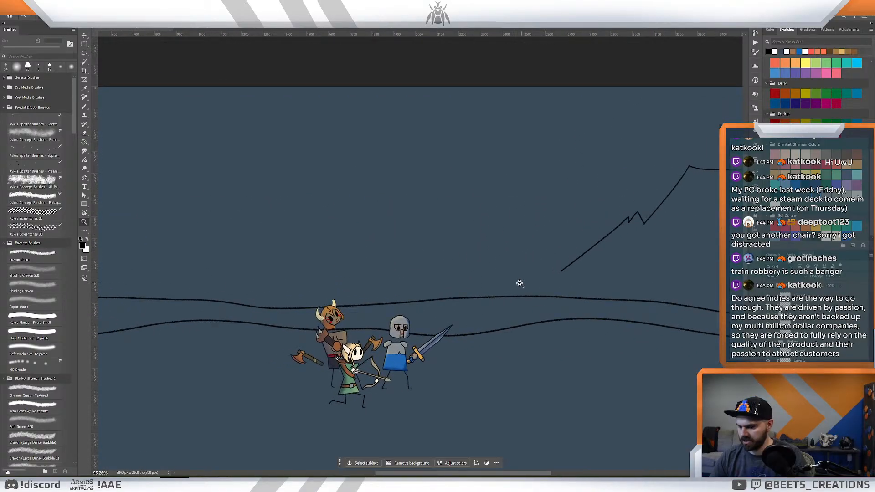
key("b")
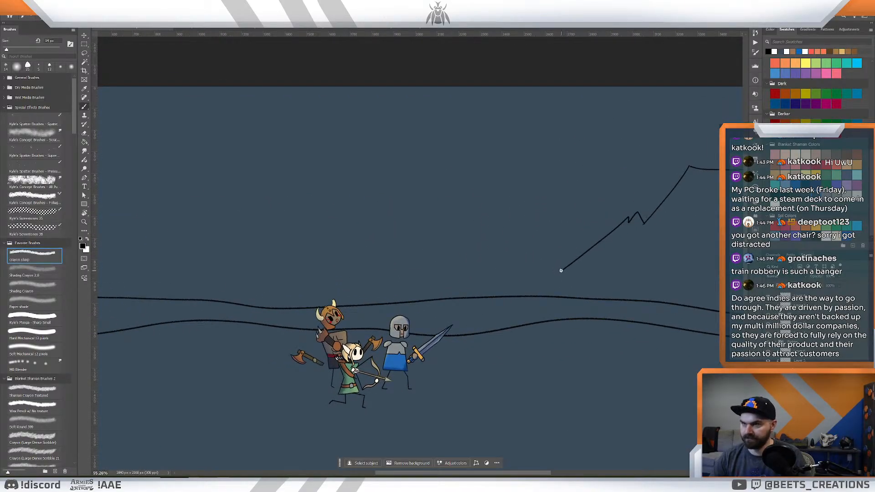
left_click_drag(554, 266, 499, 292)
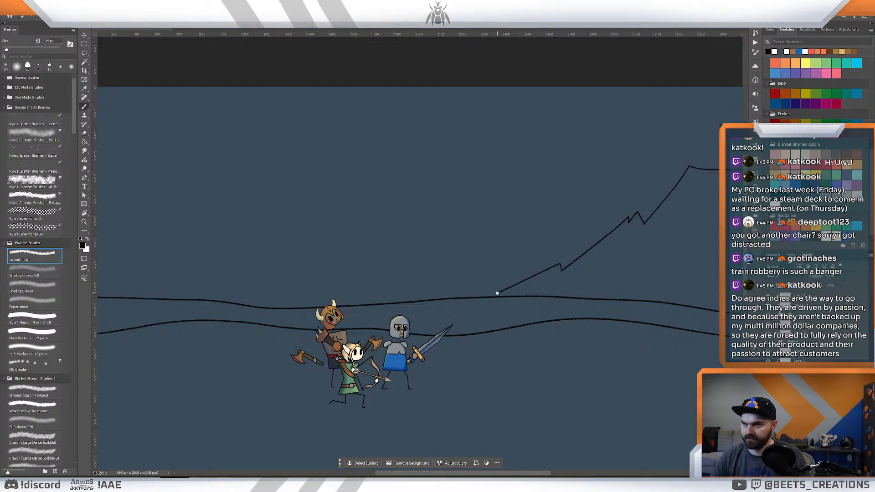
key("ctrl+z")
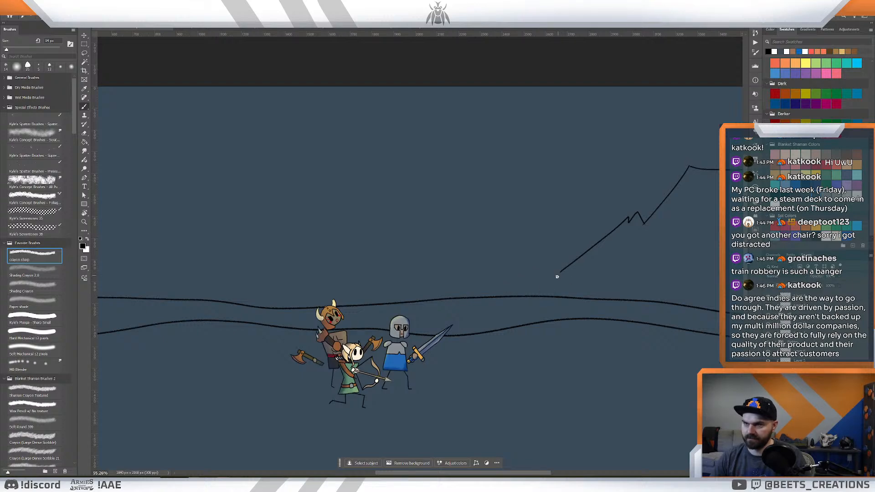
left_click_drag(553, 281, 494, 294)
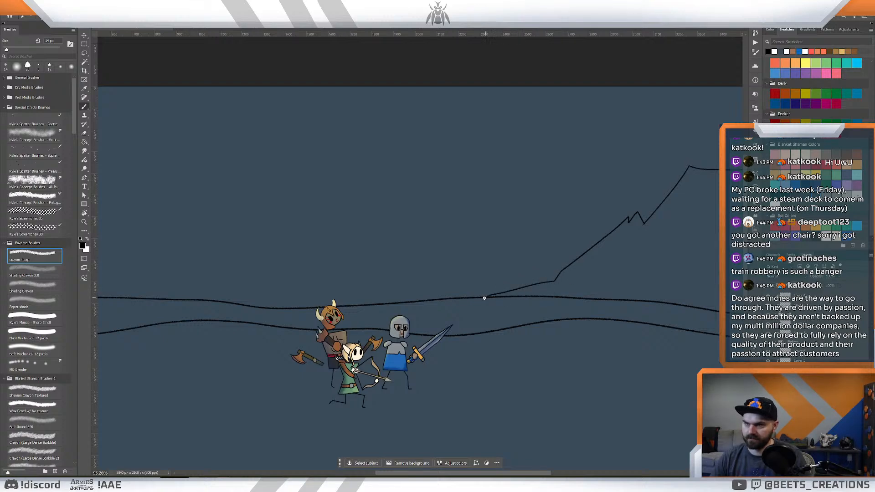
key("ctrl+z")
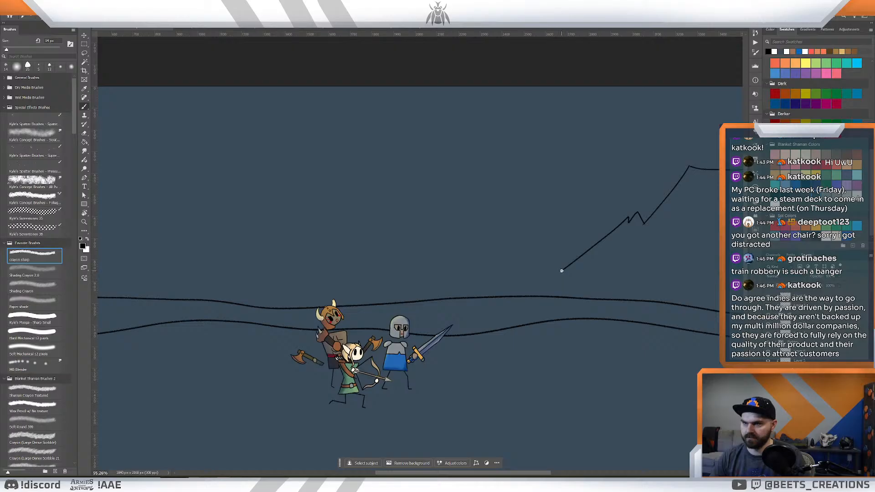
key("ctrl+z")
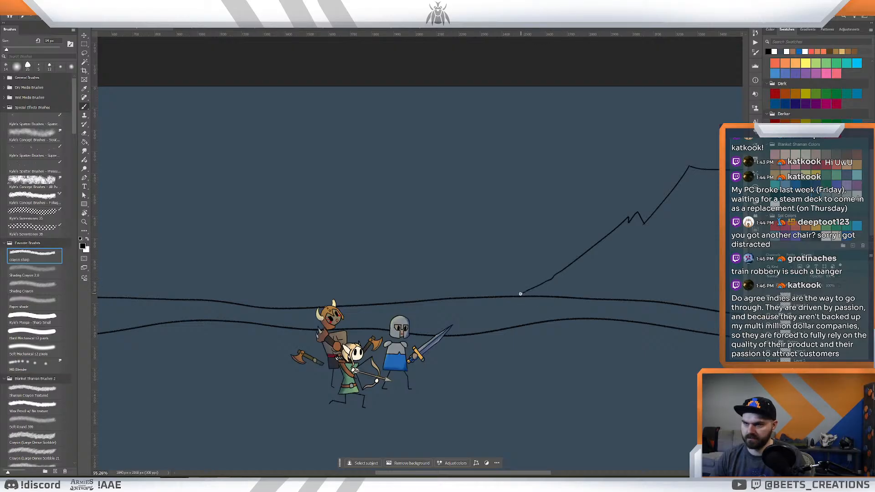
- Lasso the volcano outline and try cutting it from the canvas, undoing the cut
key("z")
left_click_drag(498, 286, 477, 273)
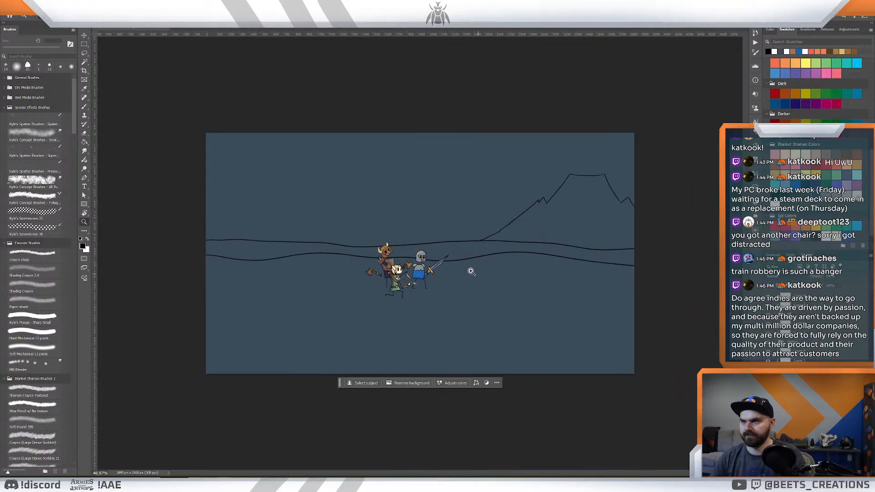
left_click_drag(289, 240, 296, 242)
key("b")
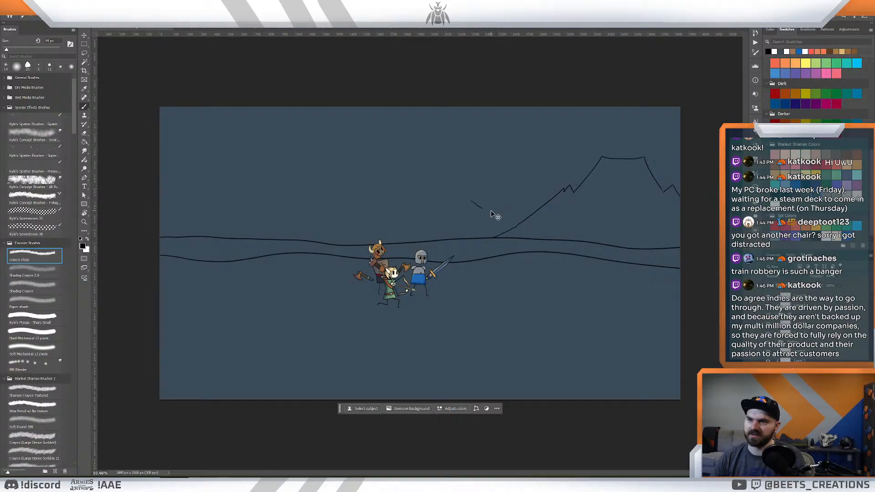
key("z")
left_click_drag(493, 209, 447, 237)
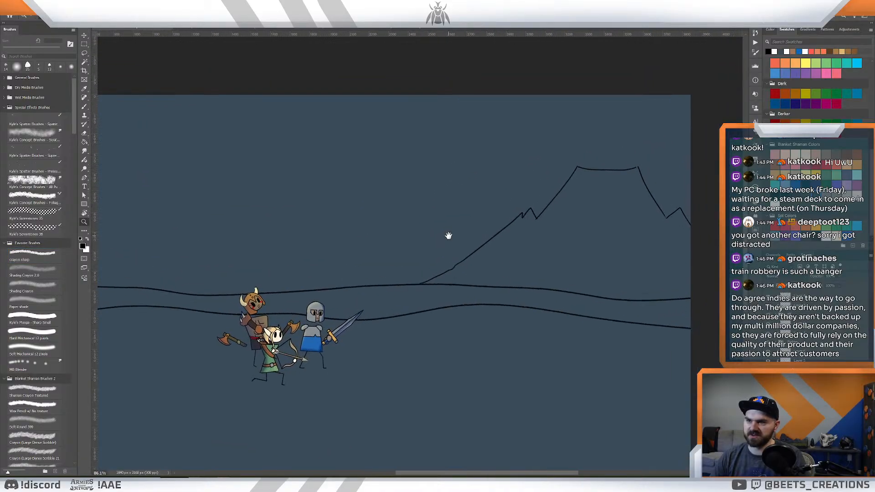
key("l")
mouse_move(554, 149)
left_mouse_down()
mouse_move(426, 239)
mouse_move(413, 253)
mouse_move(415, 283)
mouse_move(545, 279)
mouse_move(622, 294)
mouse_move(712, 247)
mouse_move(728, 155)
mouse_move(669, 117)
left_mouse_up()
key("ctrl+x")
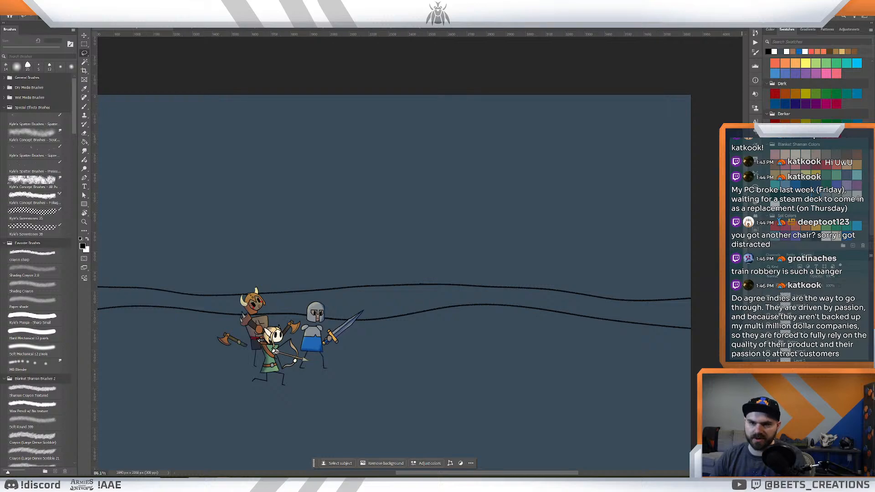
key("ctrl+z")
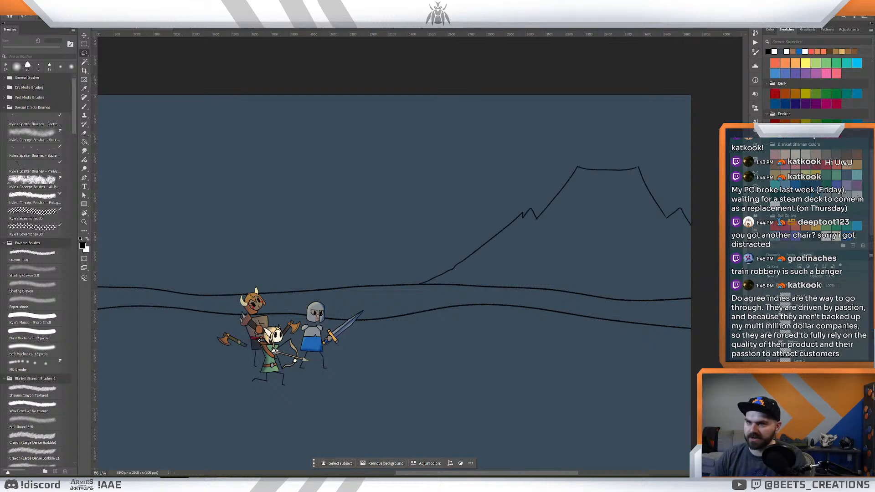
- Check the volcano and horizon sketch layers by hiding and showing them individually
scroll(554, 344, "down", 3)
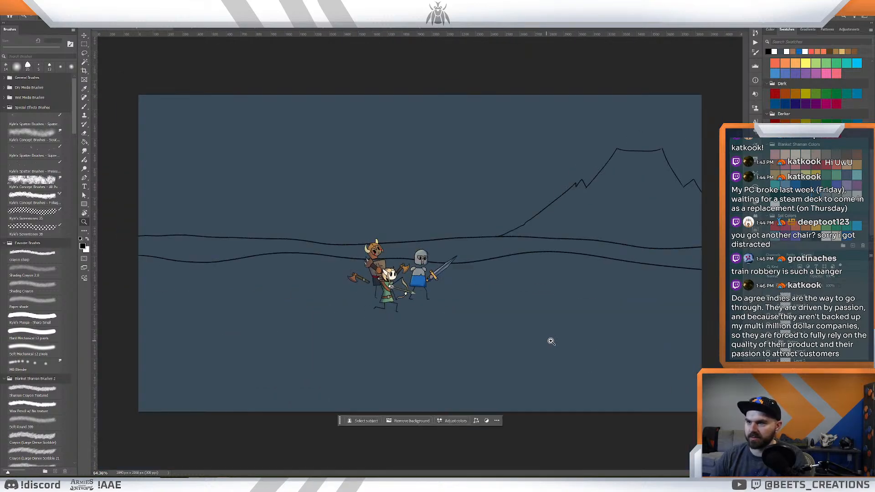
mouse_move(682, 259)
left_mouse_down()
mouse_move(707, 259)
mouse_move(650, 205)
mouse_move(209, 124)
mouse_move(3, 131)
mouse_move(97, 228)
mouse_move(116, 236)
mouse_move(221, 249)
mouse_move(682, 257)
left_mouse_up()
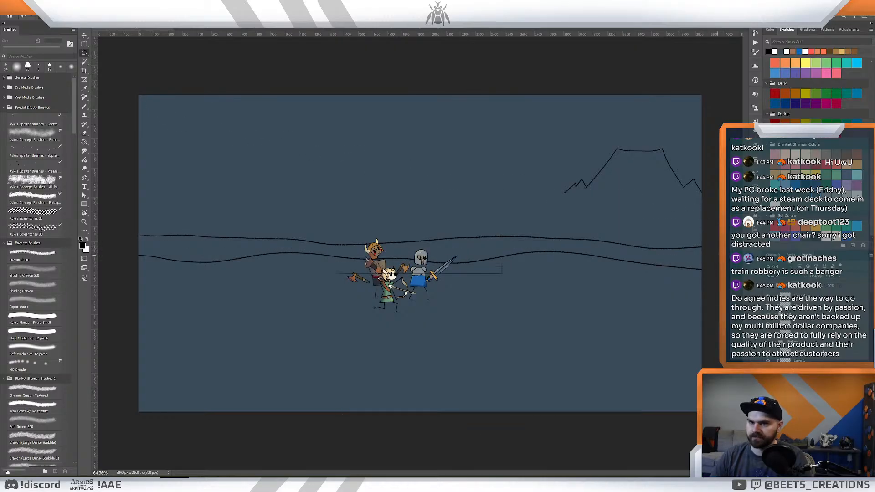
key("ctrl+x")
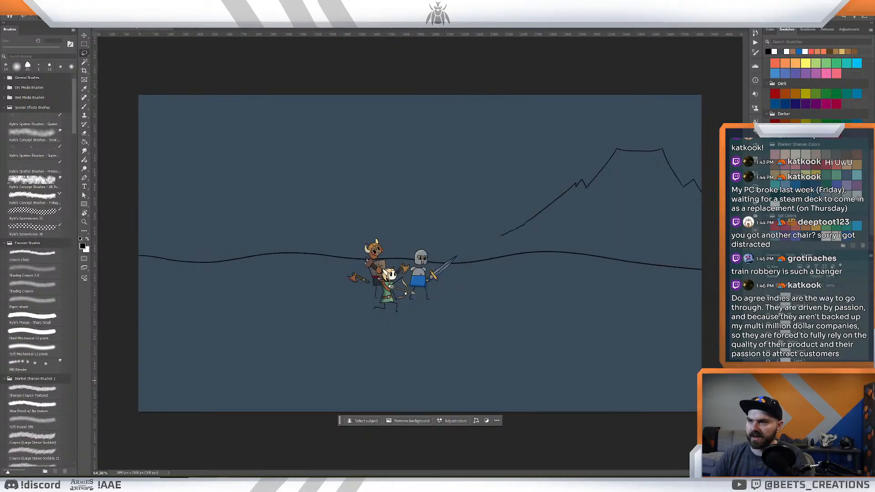
key("ctrl+v")
left_click_drag(553, 255, 510, 299)
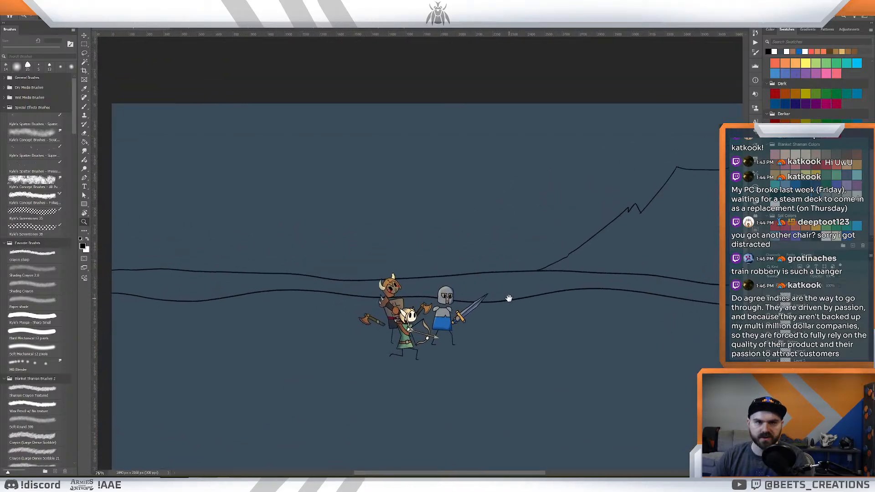
left_click_drag(391, 225, 523, 292)
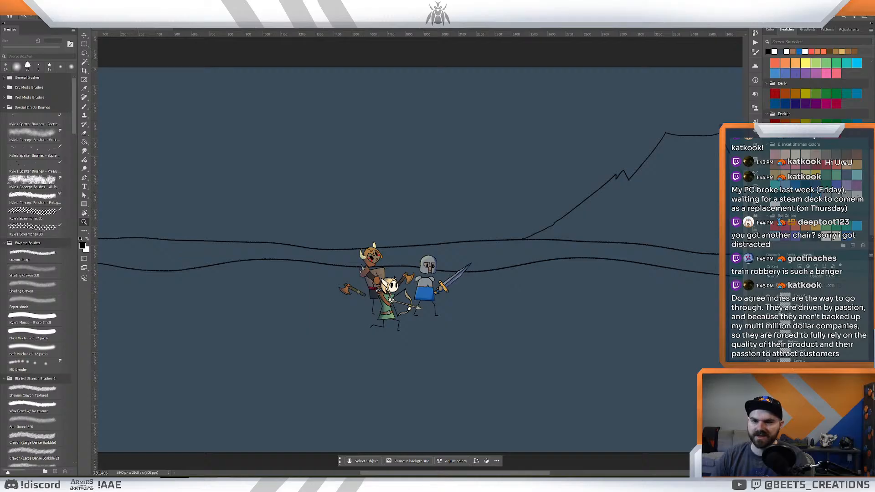
left_click(768, 398)
left_click(768, 397)
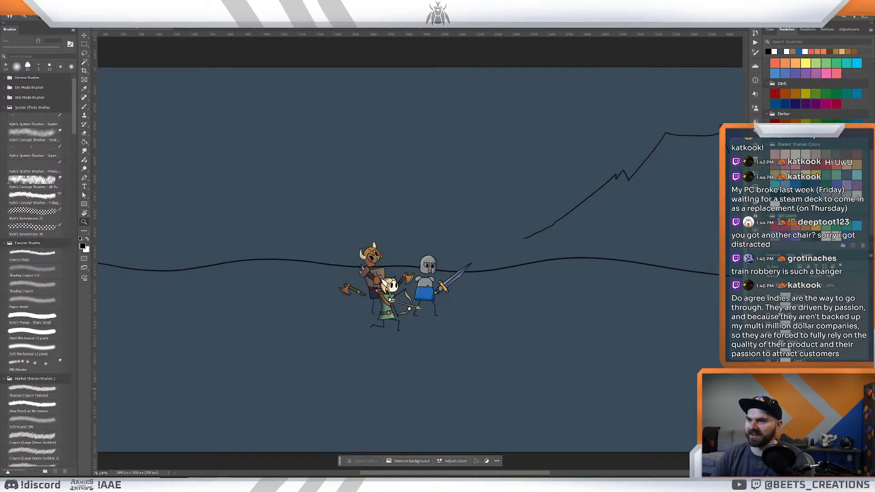
left_click_drag(533, 255, 525, 252)
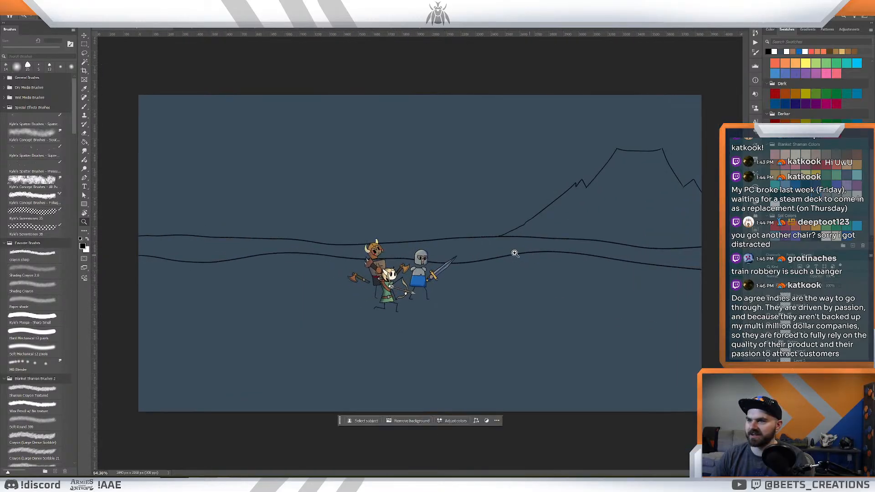
left_click(767, 379)
left_click(768, 379)
left_click(768, 379)
left_click(768, 379)
- Try brushed mountain outlines above the horizon on the canvas's left side behind the heroes, undoing them
left_click_drag(292, 224, 299, 227)
key("b")
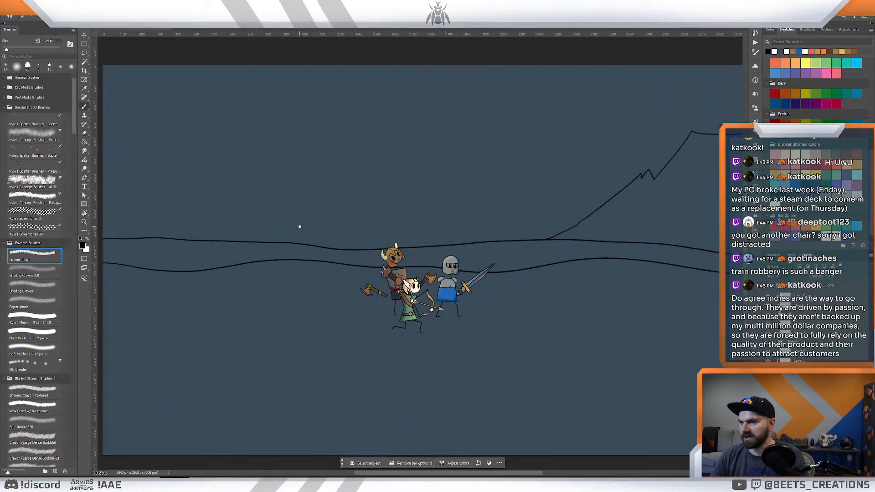
mouse_move(288, 222)
left_mouse_down()
mouse_move(257, 170)
mouse_move(225, 144)
left_mouse_up()
key("ctrl+z")
key("ctrl+z")
mouse_move(294, 241)
left_mouse_down()
mouse_move(249, 178)
mouse_move(103, 84)
left_mouse_up()
key("ctrl+z")
- Sketch a mountain with a notched peak at the canvas's left edge, its right slope descending toward the heroes
left_click_drag(146, 164, 247, 171)
left_click_drag(203, 195, 247, 118)
key("ctrl+z")
mouse_move(230, 149)
left_mouse_down()
mouse_move(249, 128)
mouse_move(243, 136)
mouse_move(269, 173)
left_mouse_up()
key("ctrl+z")
key("ctrl+z")
mouse_move(248, 139)
left_mouse_down()
mouse_move(298, 221)
mouse_move(290, 197)
left_mouse_up()
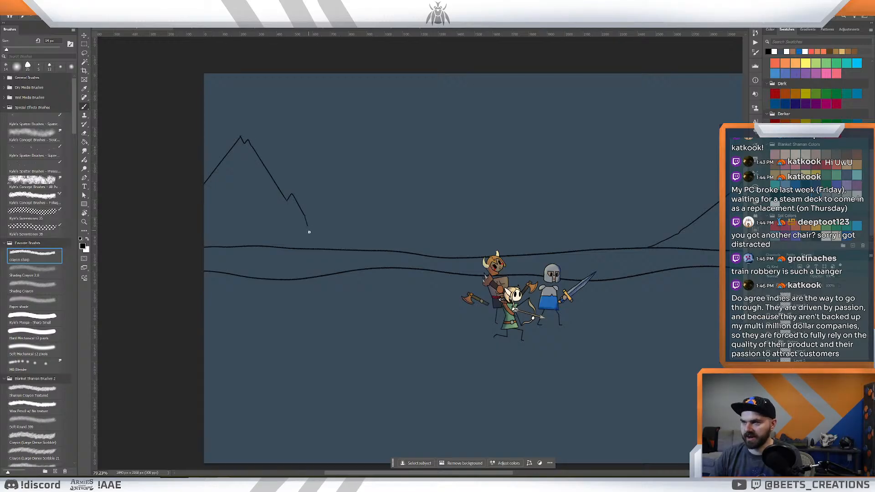
- Redraw the lower right slope of the left-edge mountain with two small jagged ledges, down toward the upper horizon line
left_click_drag(310, 235, 333, 252)
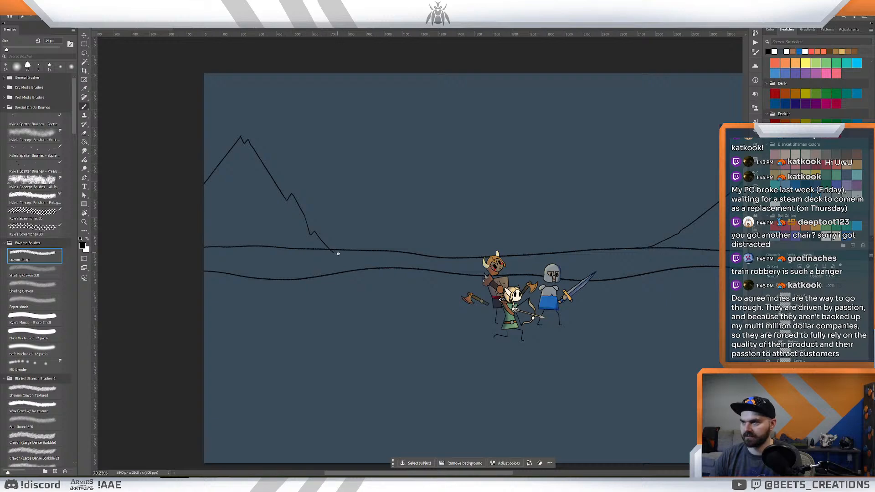
key("ctrl+z")
left_click_drag(308, 231, 309, 234)
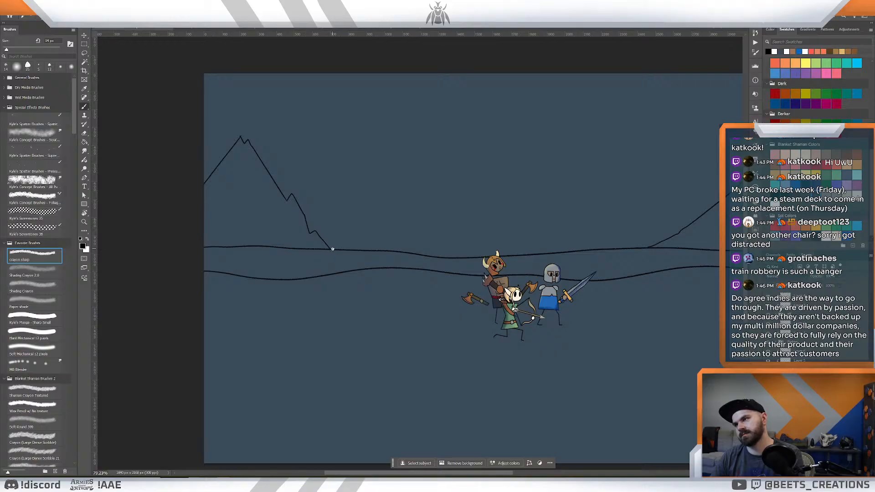
key("ctrl+z")
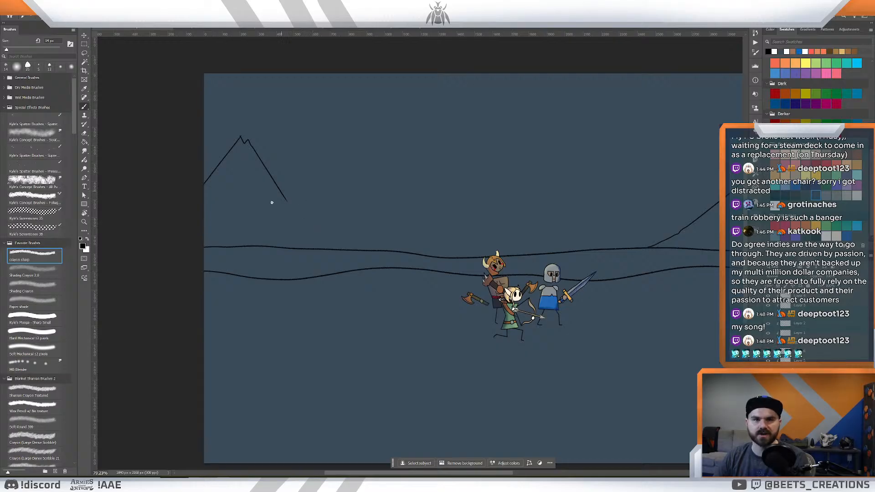
mouse_move(286, 199)
left_mouse_down()
mouse_move(291, 193)
mouse_move(299, 205)
left_mouse_up()
key("ctrl+z")
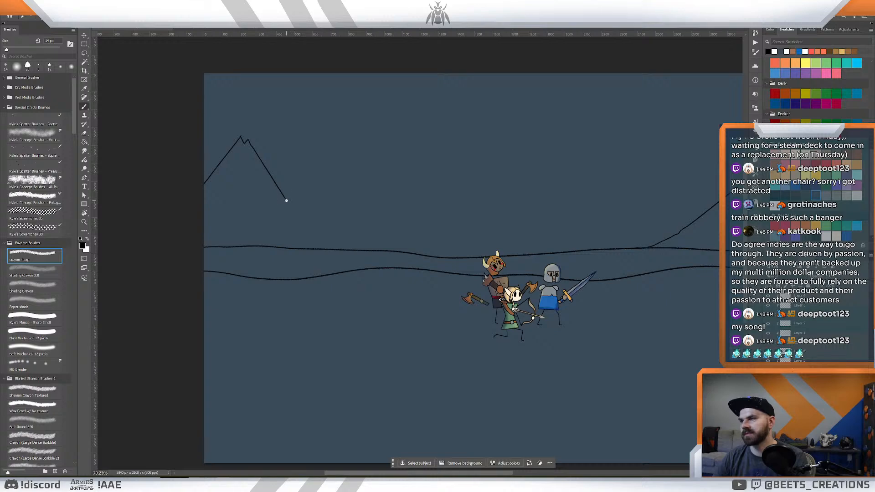
key("ctrl+z")
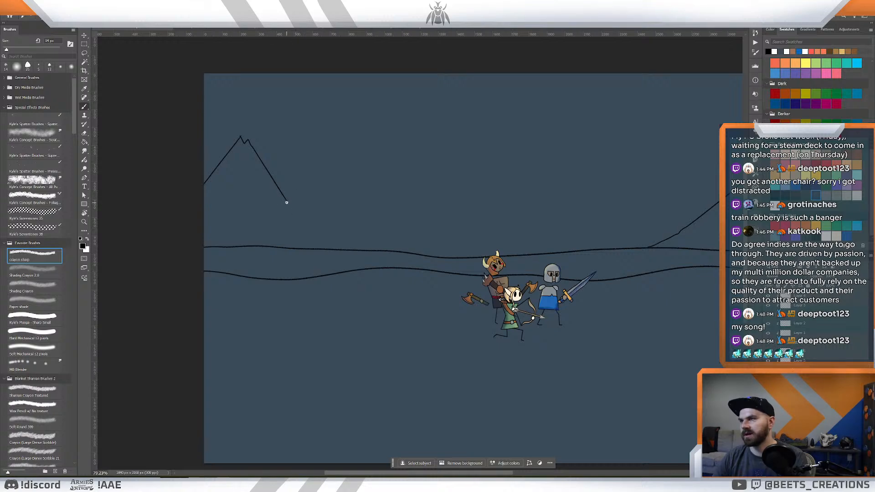
left_click_drag(288, 200, 306, 226)
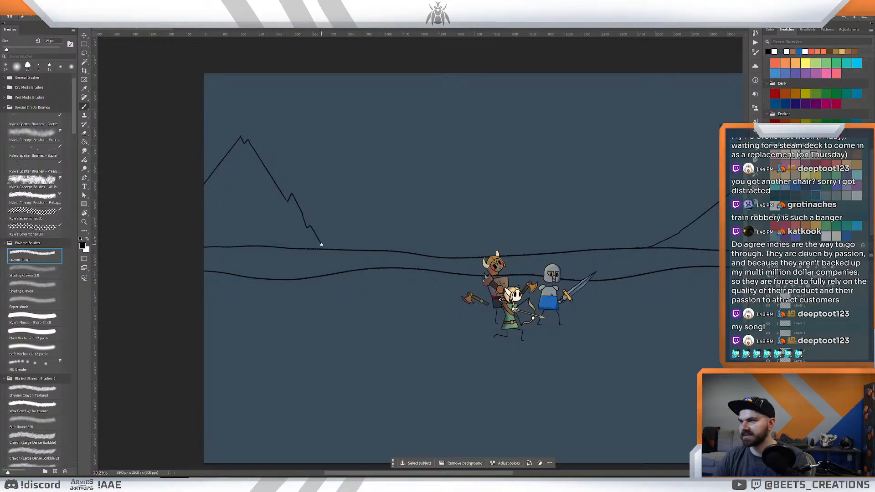
- Undo the lower jagged ledge and redraw the left-edge mountain's lower slope with a flatter shelf descending to the upper horizon line
key("ctrl+z")
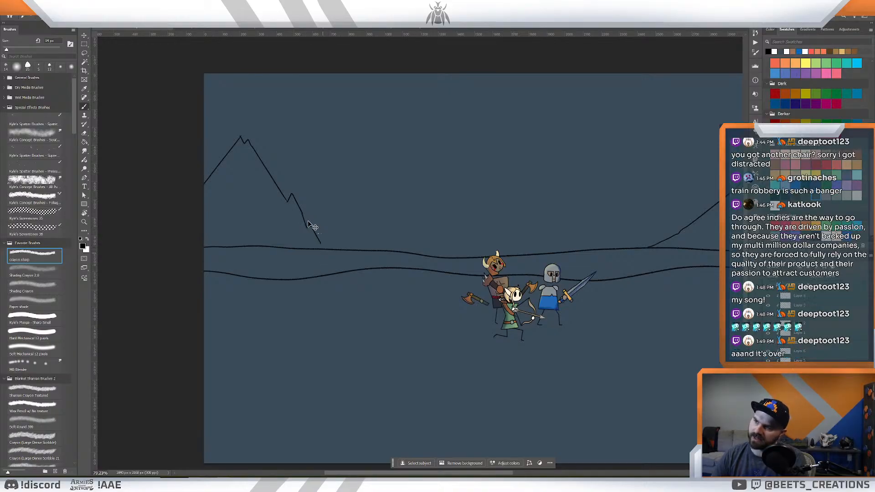
key("ctrl+z")
key("ctrl+z")
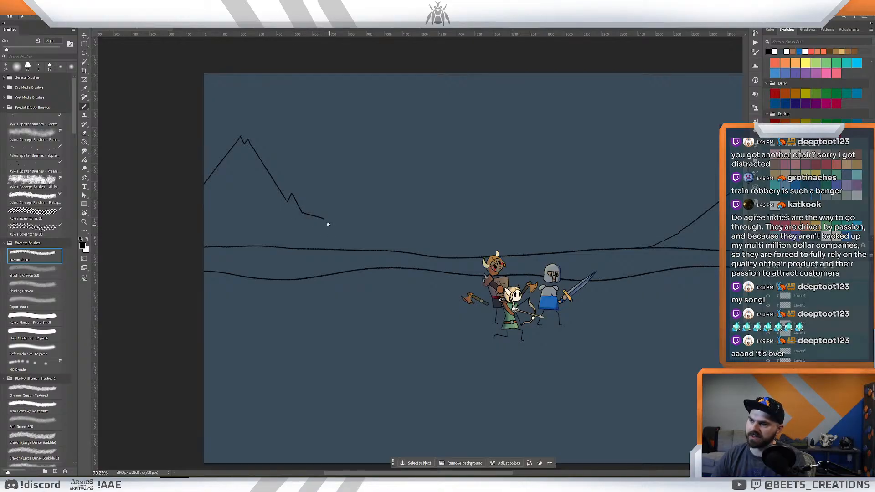
left_click_drag(323, 219, 340, 235)
key("ctrl+z")
key("ctrl+z")
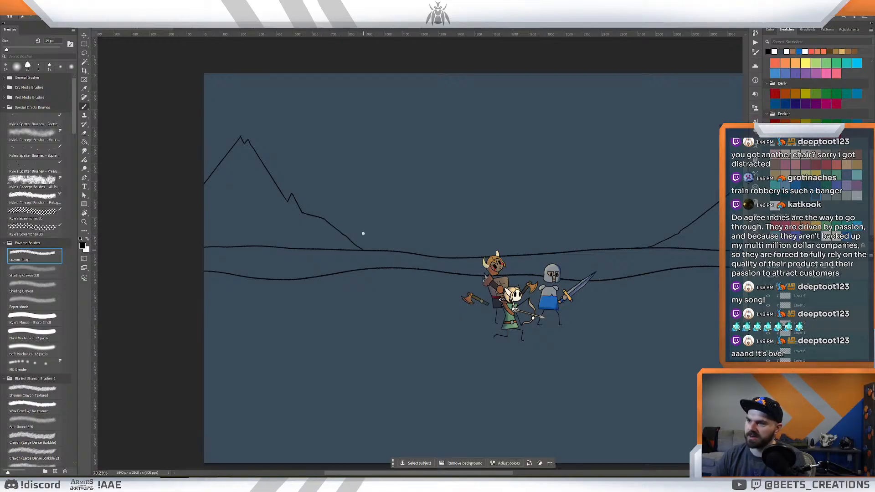
- Erase the pointed tip of the small ledge on the mountain's right slope and redraw it as a rounded double bump
key("e")
scroll(291, 190, "up", 3)
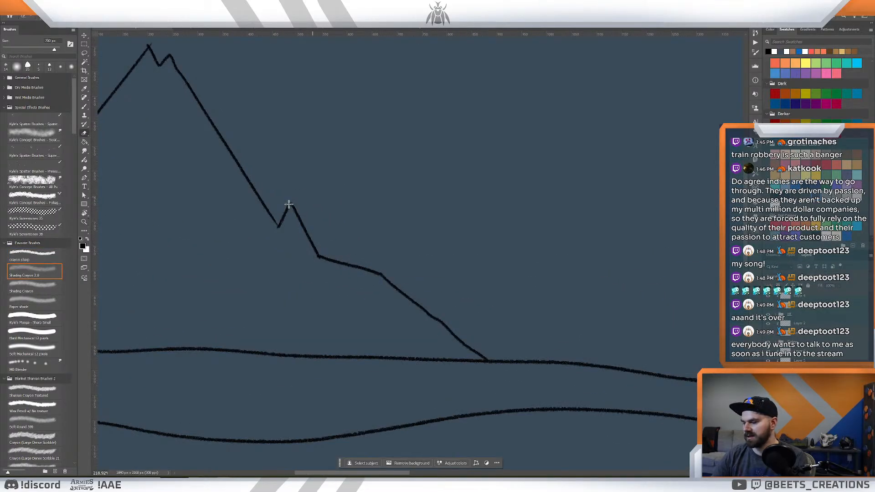
left_click(47, 253)
left_click(44, 317)
mouse_move(292, 201)
left_mouse_down()
mouse_move(286, 211)
mouse_move(287, 199)
mouse_move(301, 222)
left_mouse_up()
key("b")
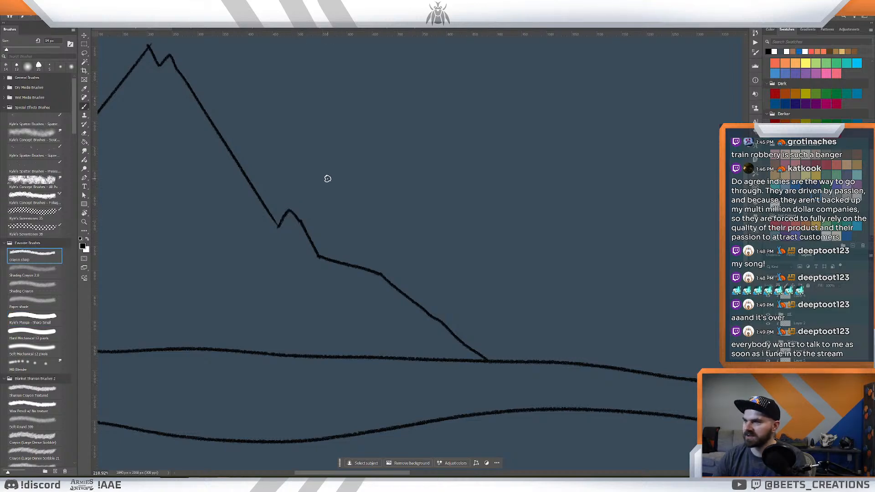
key("ctrl+z")
left_click_drag(293, 216, 302, 224)
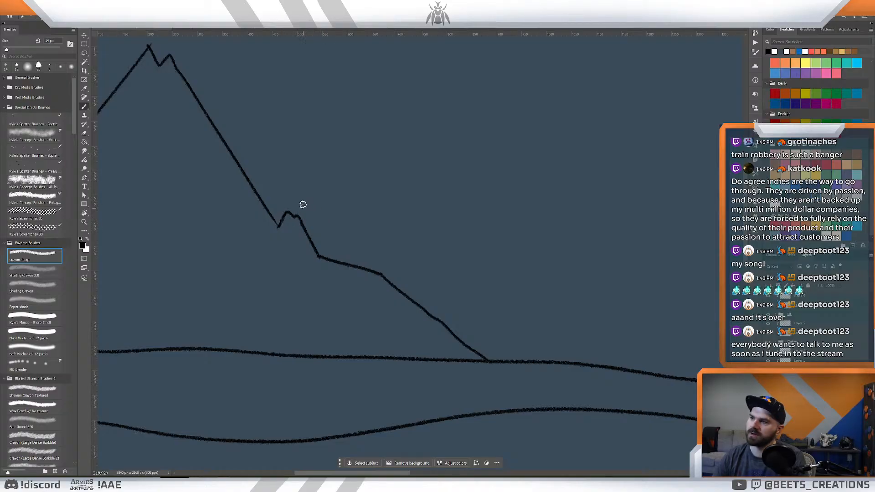
key("z")
left_click_drag(332, 183, 323, 172)
key("e")
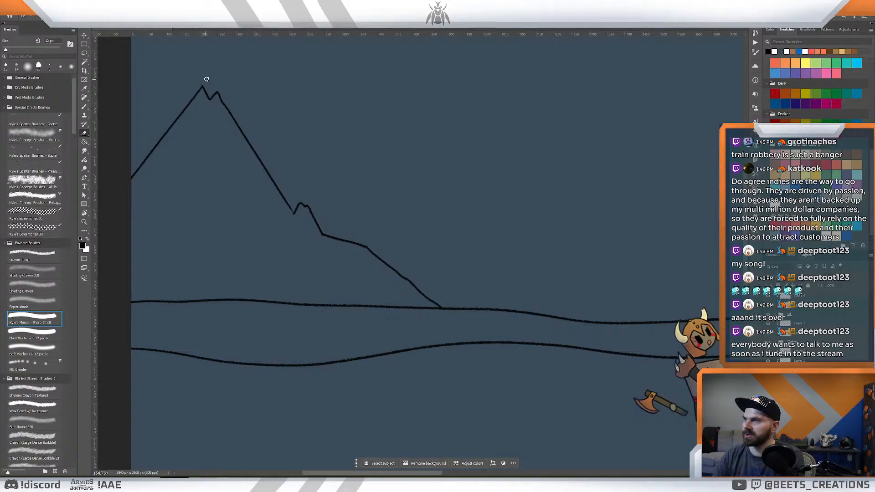
key("b")
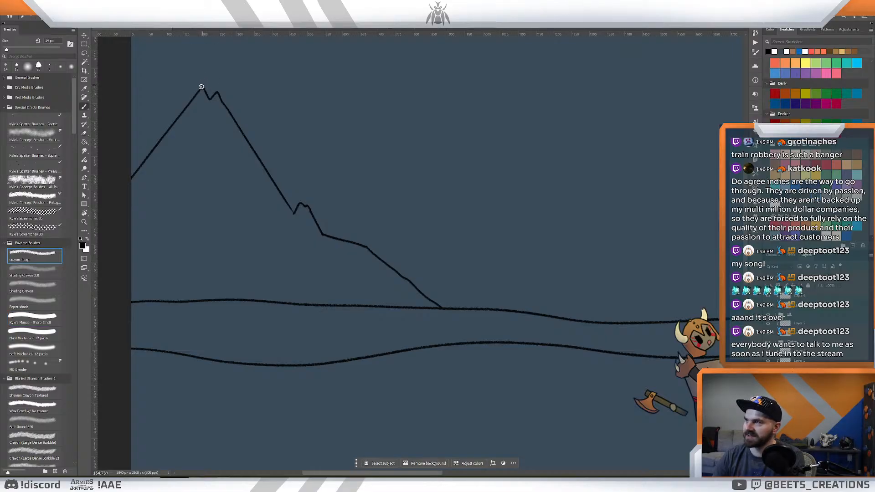
key("e")
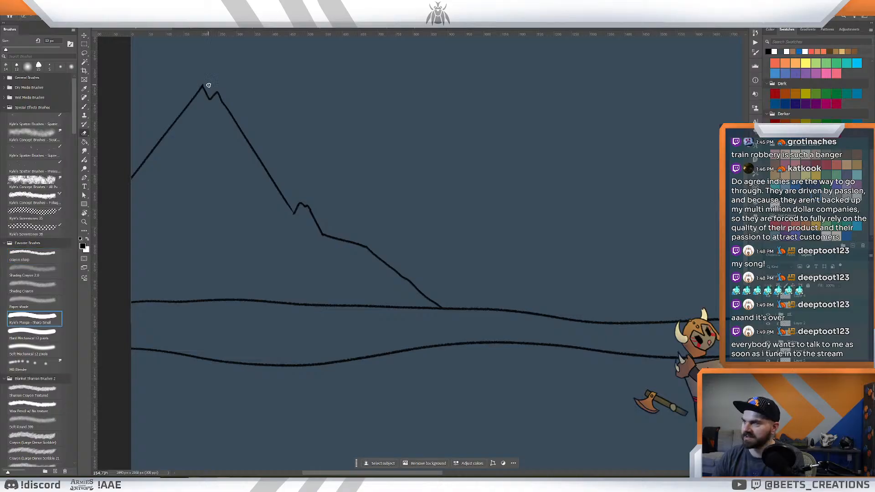
- Erase the sharp corner where the small ledge meets the lower shelf and redraw it as a softer, uneven curve
key("z")
mouse_move(428, 214)
left_mouse_down()
mouse_move(402, 201)
mouse_move(414, 211)
left_mouse_up()
key("e")
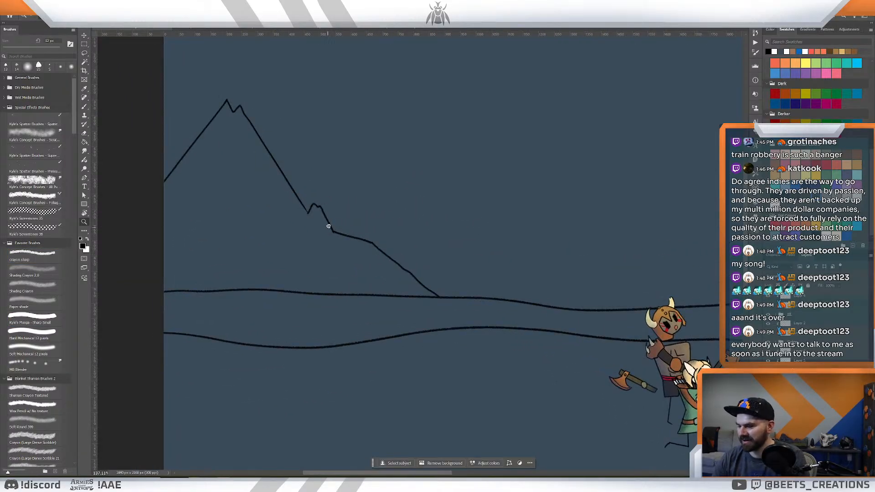
left_click_drag(333, 237, 346, 228)
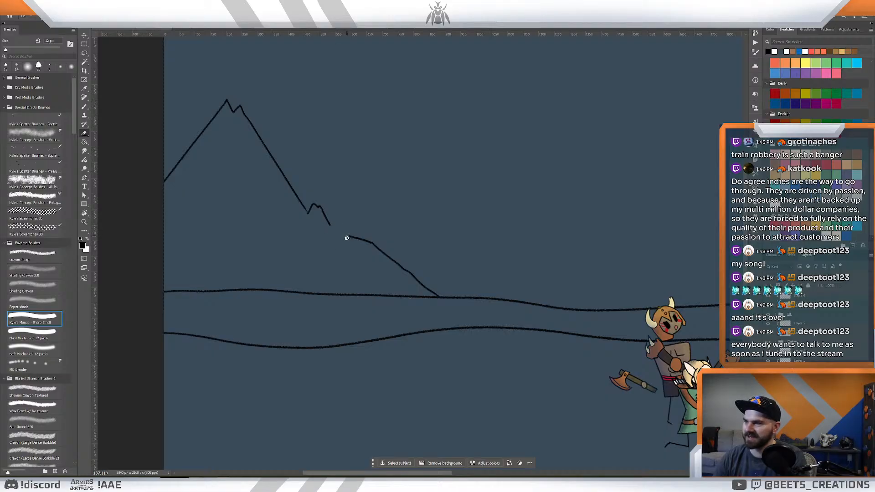
key("b")
left_click_drag(329, 226, 351, 237)
key("z")
left_click_drag(413, 210, 385, 198)
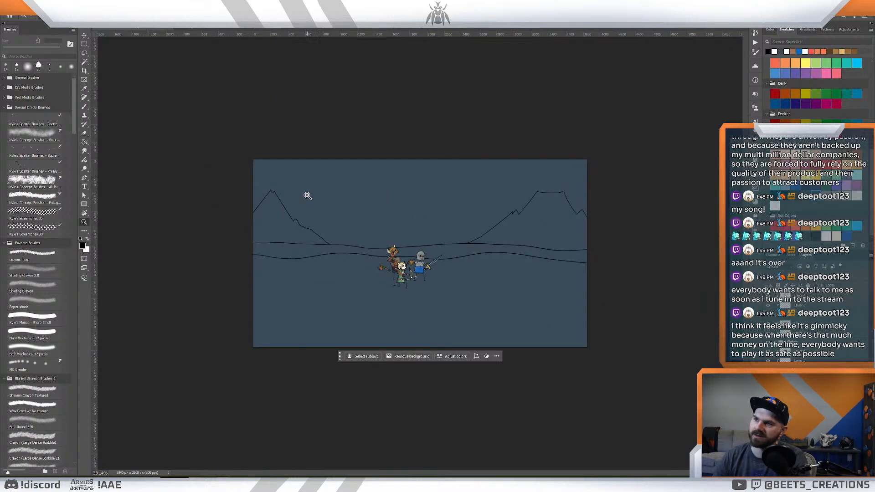
- Erase the rounded bumps of the small ledge and redraw it as a single pointed tip sloping straight into the lower shelf
mouse_move(291, 209)
left_mouse_down()
mouse_move(317, 224)
mouse_move(332, 259)
left_mouse_up()
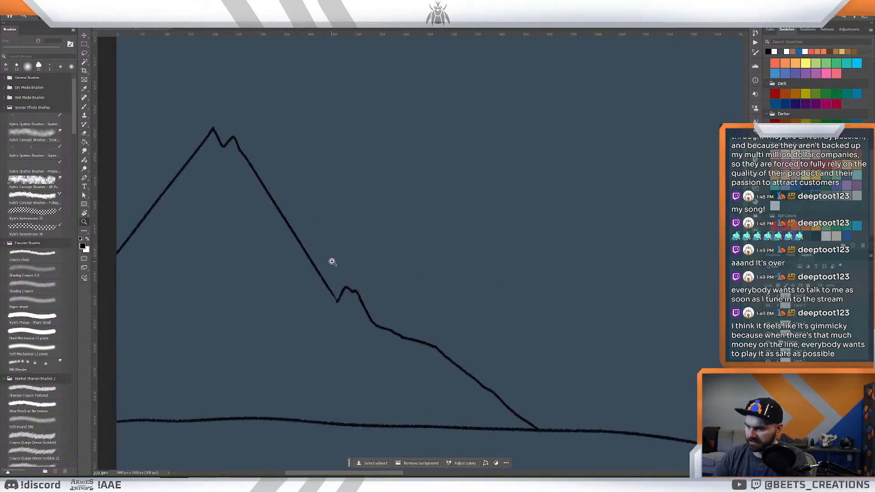
key("e")
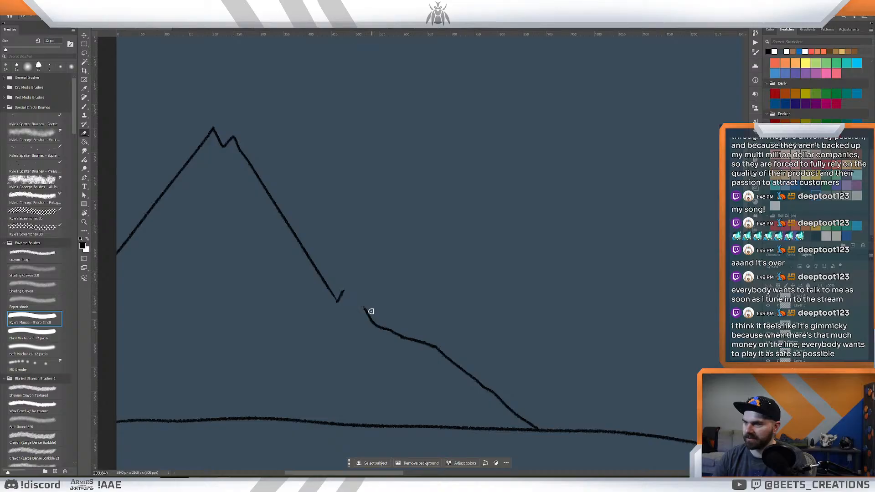
key("b")
mouse_move(340, 295)
left_mouse_down()
mouse_move(364, 309)
mouse_move(346, 288)
mouse_move(369, 314)
left_mouse_up()
key("ctrl+z")
key("ctrl+z")
key("ctrl+z")
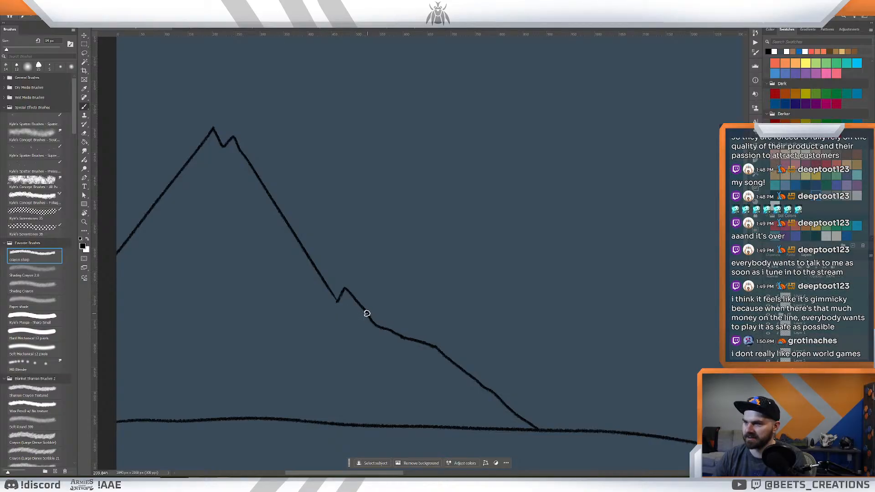
- Examine the whole shot to judge how the mountain and volcano frame the heroes on both sides
key("z")
left_click_drag(421, 261, 401, 249)
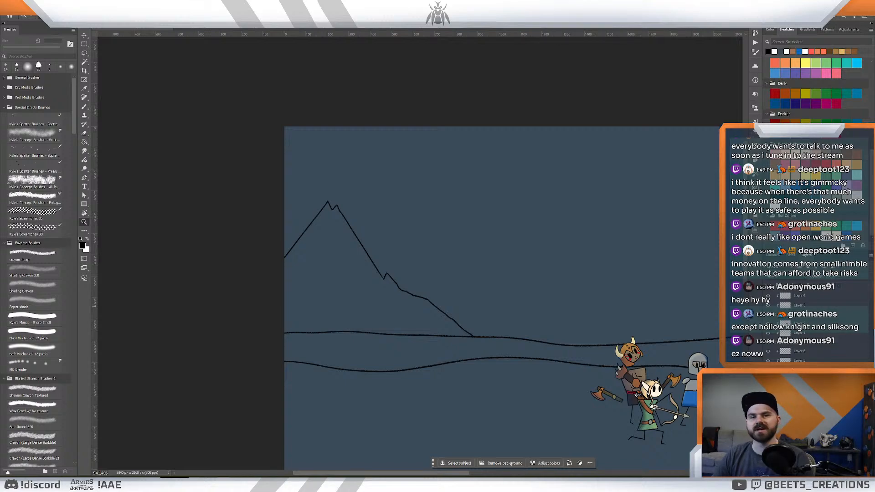
scroll(572, 266, "down", 3)
scroll(575, 267, "up", 2)
key("ctrl+0")
scroll(472, 220, "up", 2)
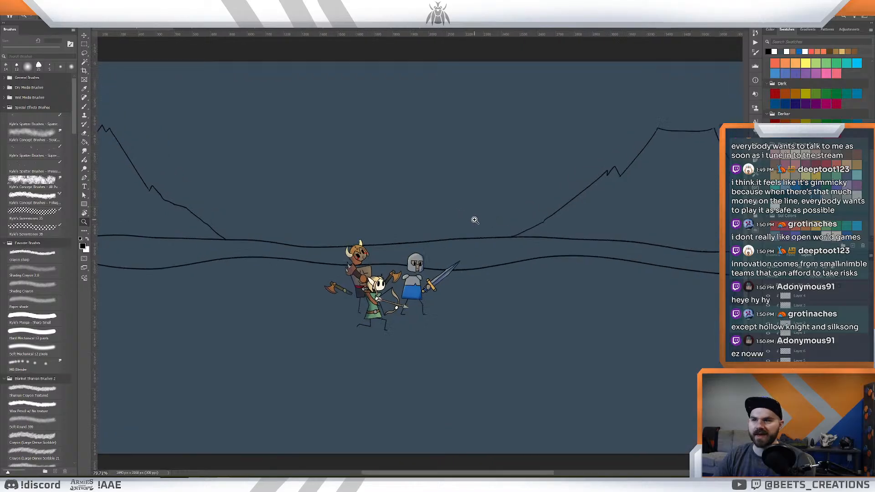
left_click_drag(390, 190, 446, 233)
left_click_drag(509, 226, 502, 226)
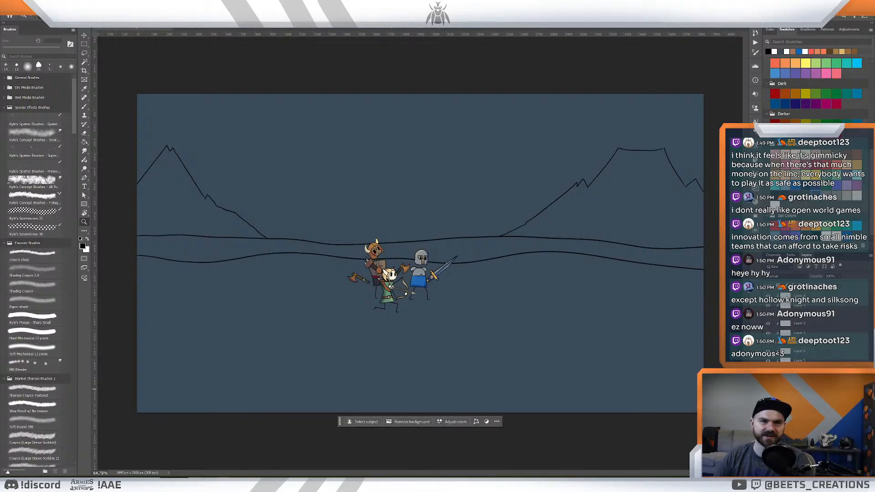
mouse_move(571, 242)
left_mouse_down()
mouse_move(587, 251)
mouse_move(574, 258)
left_mouse_up()
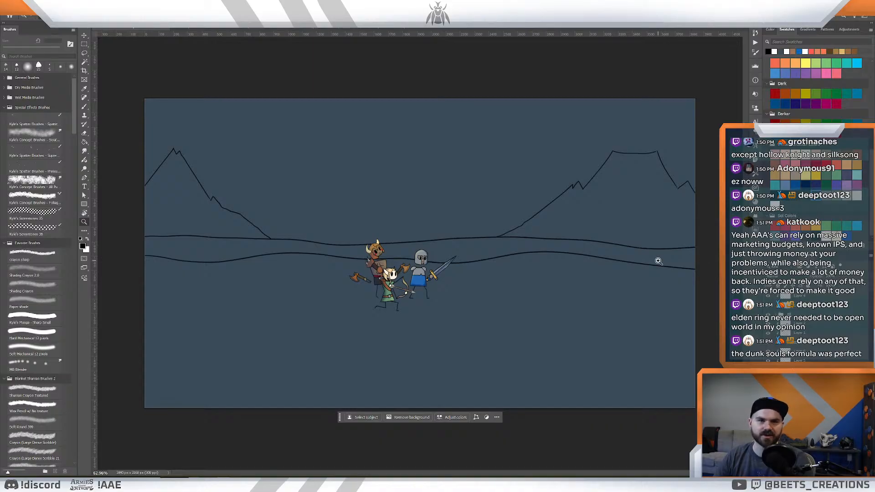
left_click(484, 241)
left_click_drag(485, 242, 487, 244)
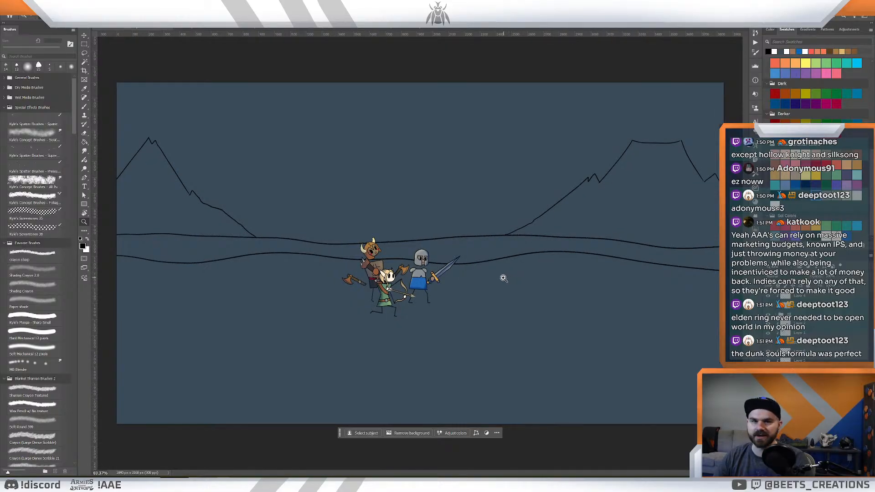
left_click(498, 252)
left_click_drag(485, 262, 501, 272)
left_click_drag(497, 273, 527, 252)
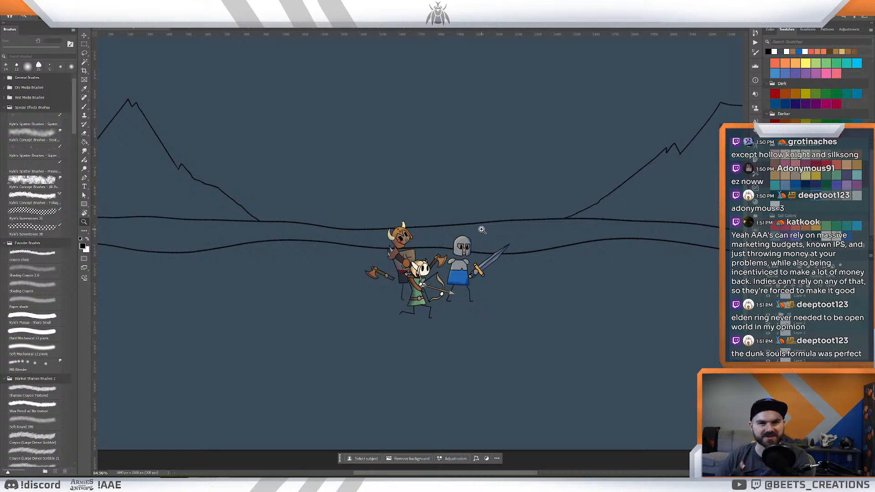
left_click_drag(459, 281, 532, 270)
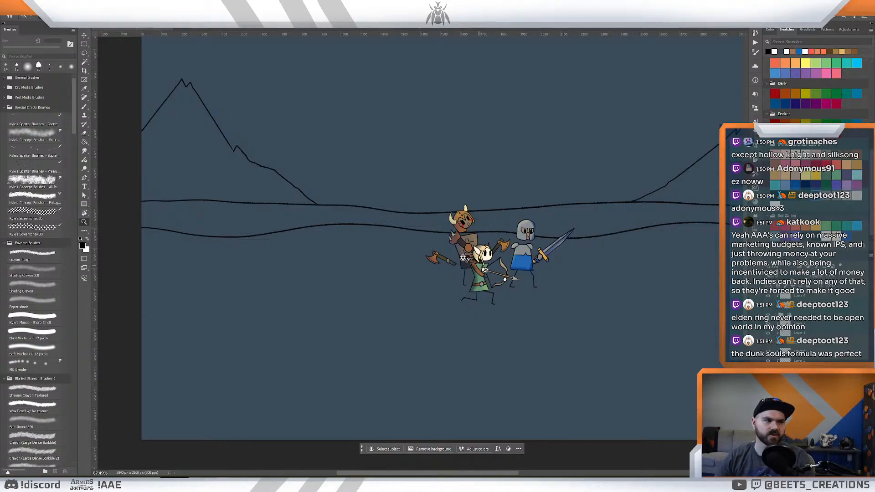
mouse_move(455, 256)
left_mouse_down()
mouse_move(501, 246)
mouse_move(453, 283)
mouse_move(472, 290)
mouse_move(474, 273)
mouse_move(457, 273)
left_mouse_up()
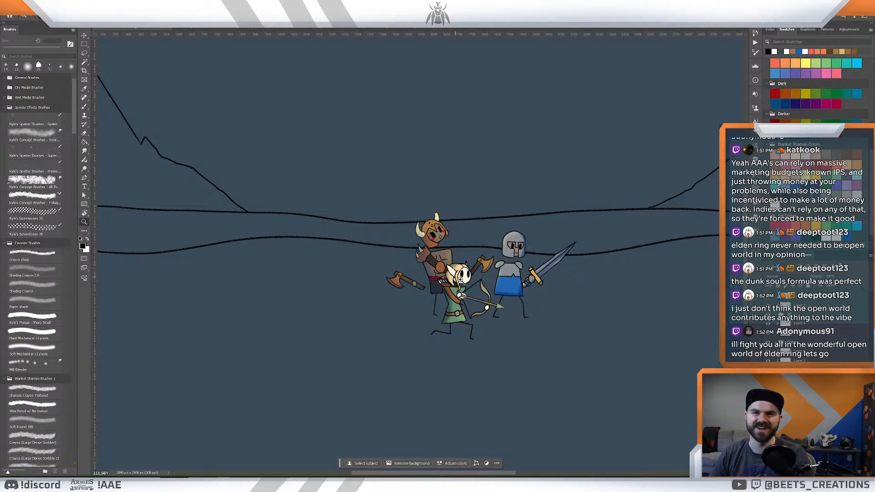
left_click_drag(458, 284, 471, 285)
left_click_drag(489, 307, 335, 350)
left_click_drag(446, 274, 449, 248)
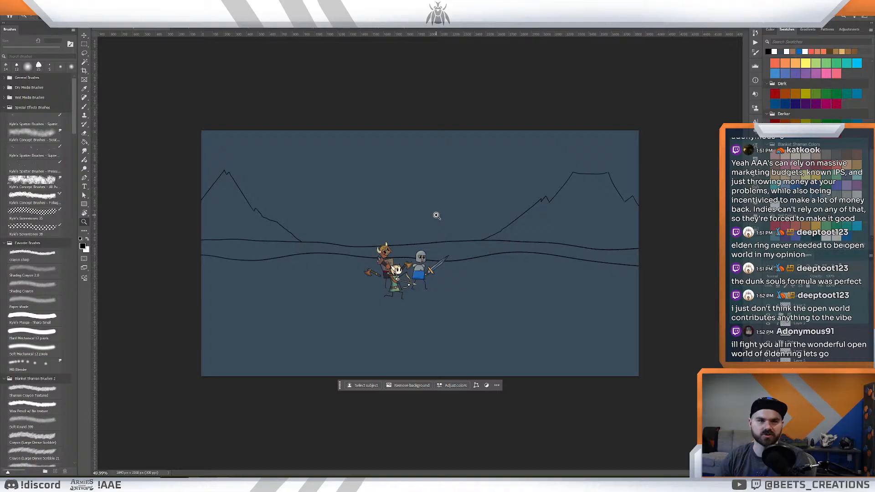
left_click_drag(452, 249, 517, 247)
left_click_drag(576, 248, 513, 244)
left_click_drag(651, 297, 632, 302)
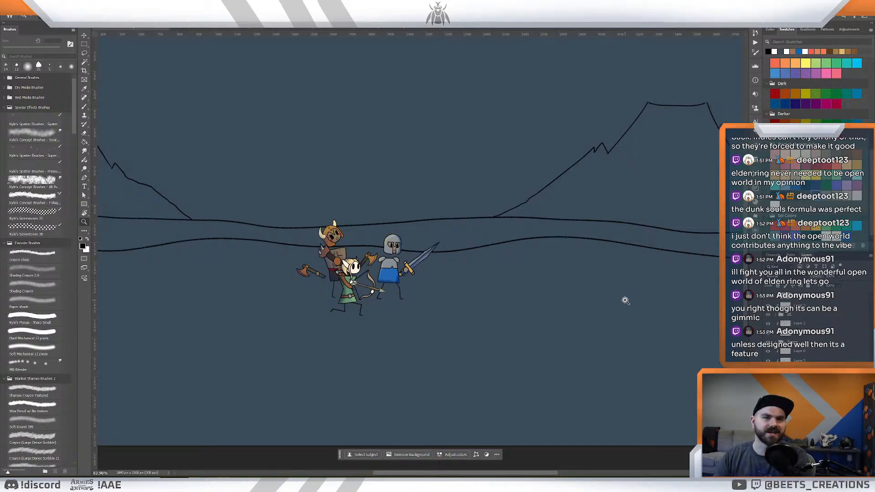
left_click_drag(508, 240, 543, 256)
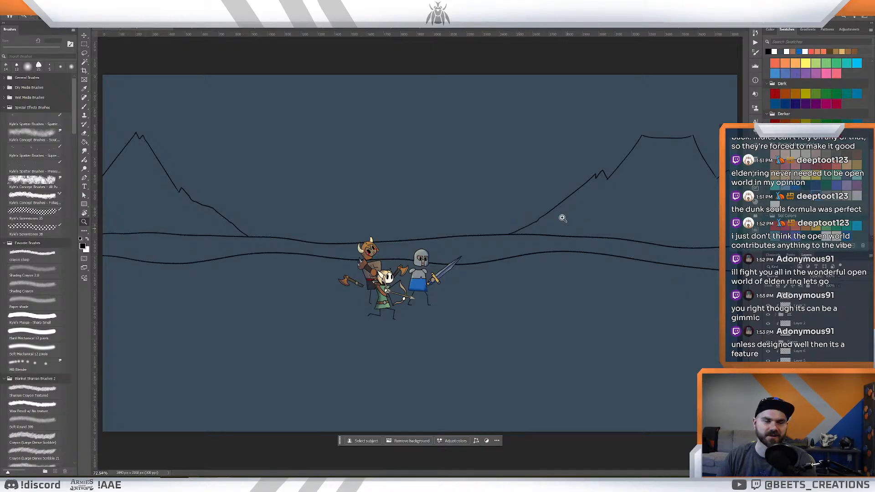
left_click_drag(542, 277, 560, 268)
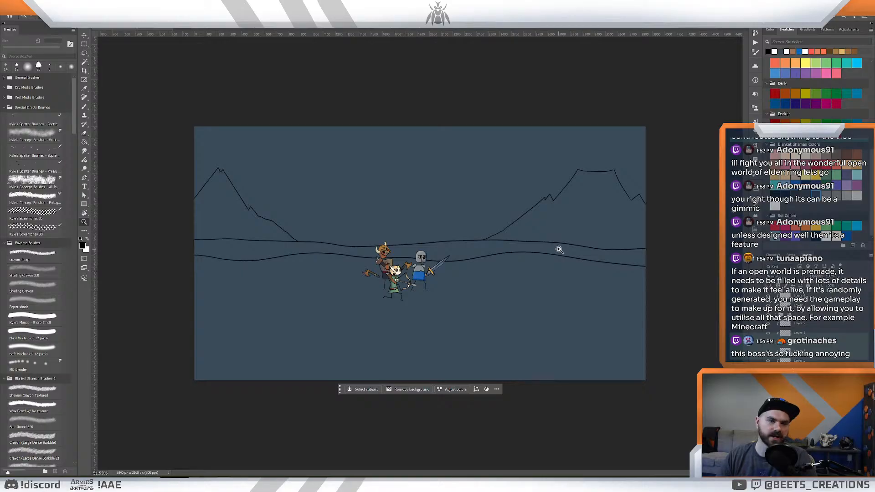
left_click_drag(549, 246, 559, 253)
left_click_drag(505, 298, 591, 283)
left_click_drag(551, 261, 622, 372)
left_click_drag(578, 339, 561, 317)
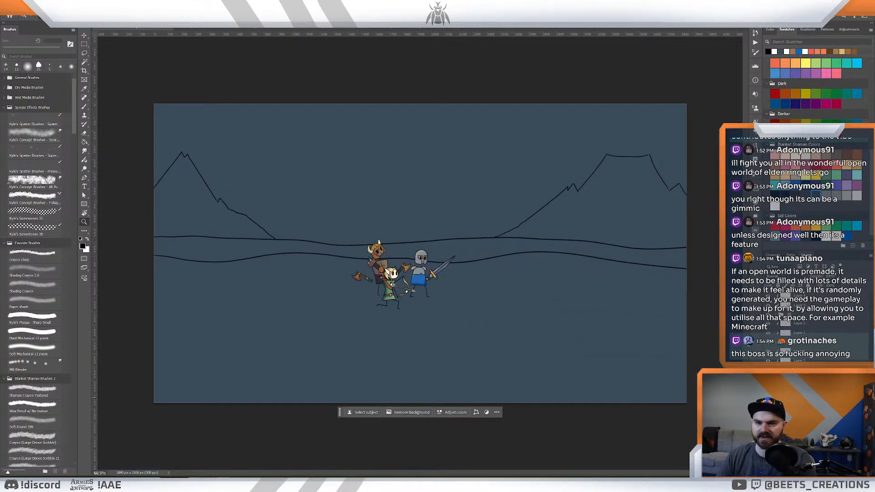
- Identify the mountain's sketch layer, try deleting the lassoed mountain behind the heroes, and undo the deletion
left_click(767, 390)
left_click(768, 389)
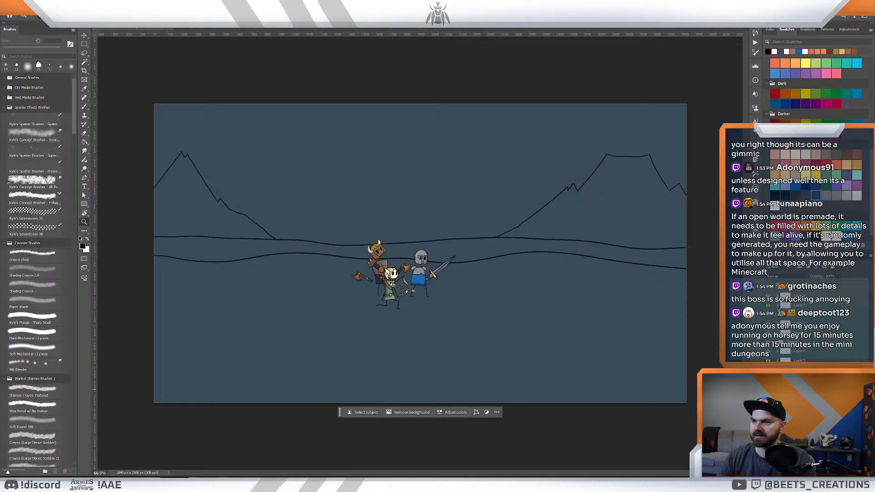
key("l")
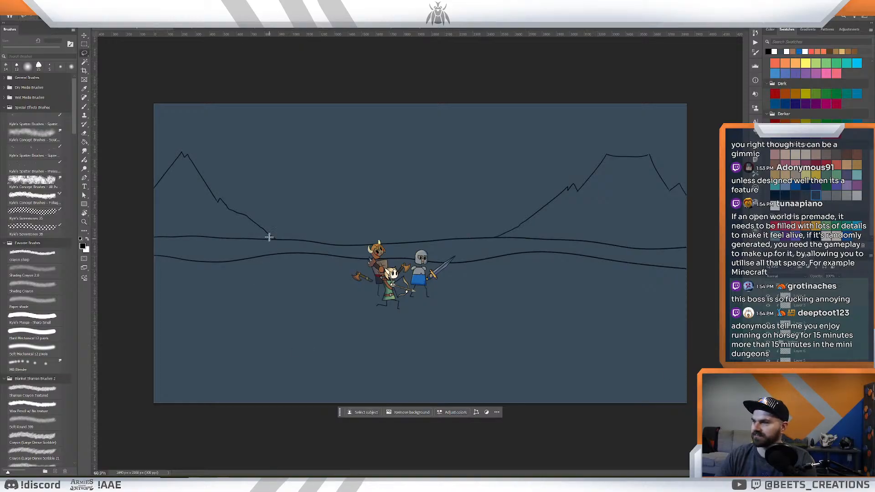
mouse_move(266, 236)
left_mouse_down()
mouse_move(283, 217)
mouse_move(215, 103)
mouse_move(157, 114)
mouse_move(84, 210)
mouse_move(150, 227)
left_mouse_up()
key("Delete")
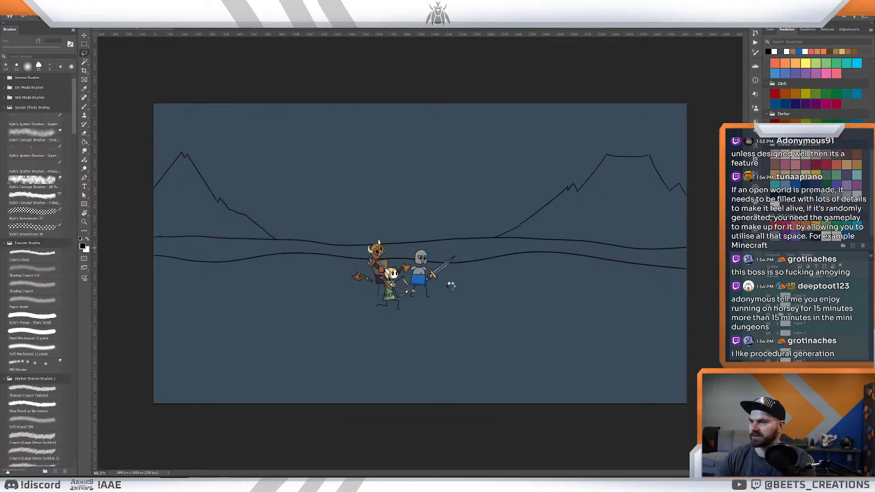
key("ctrl+d")
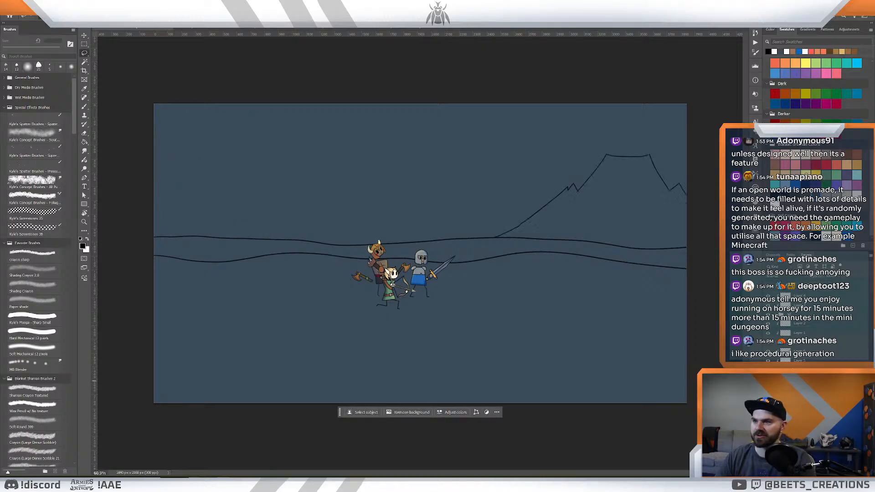
key("ctrl+z")
key("ctrl+z")
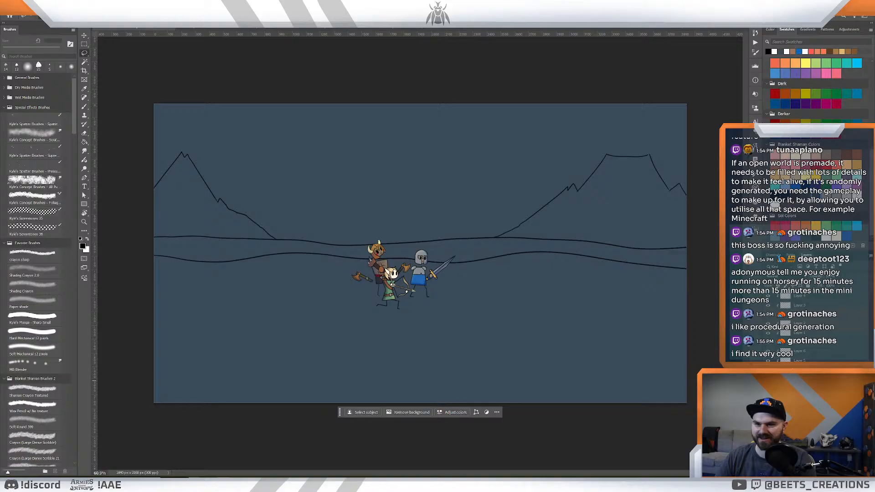
- Delete both the mountain and the volcano outlines, leaving the two horizon lines and the heroes
key("Delete")
key("z")
left_click_drag(537, 204, 568, 219)
left_click_drag(448, 263, 500, 251)
key("ctrl+z")
key("ctrl+shift+z")
- Set the eraser to the Crayon Sharp brush and bring the full canvas back into view
key("e")
left_click(42, 257)
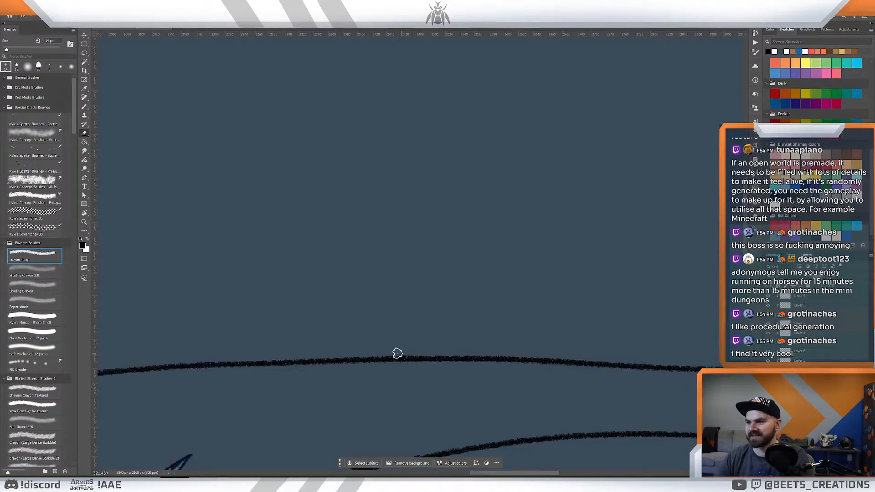
key("z")
key("ctrl+0")
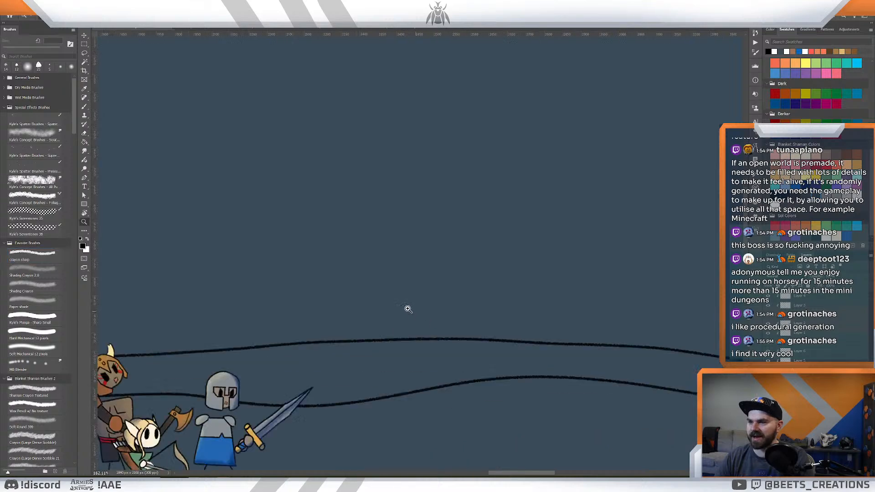
mouse_move(396, 304)
left_mouse_down()
mouse_move(382, 306)
mouse_move(391, 312)
left_mouse_up()
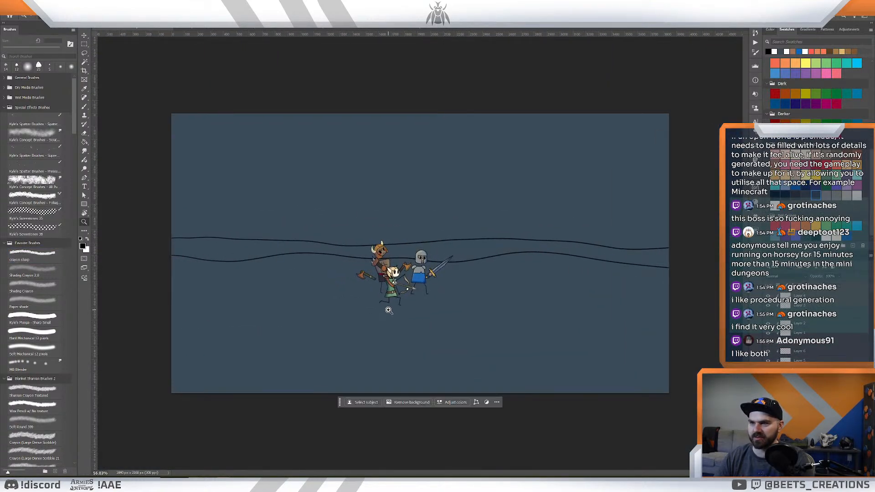
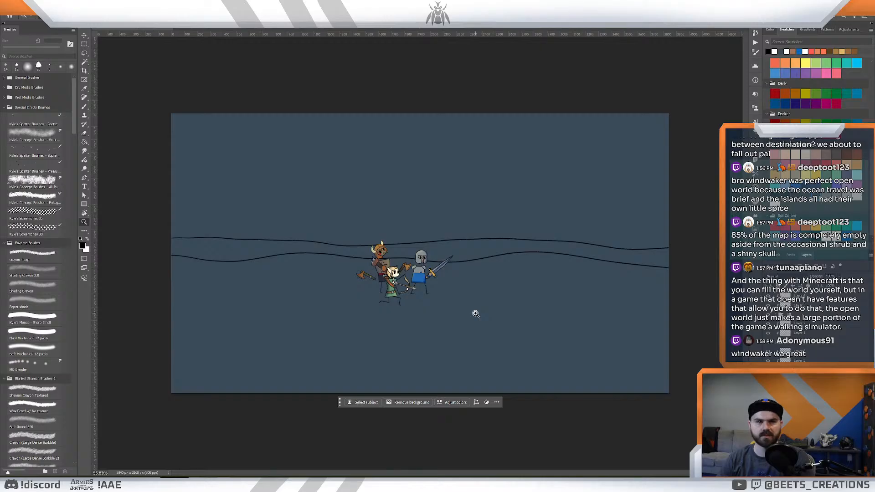
- Examine the heroes against the two bare horizon lines, and briefly toggle a layer's visibility to check its contents
left_click_drag(477, 255, 492, 269)
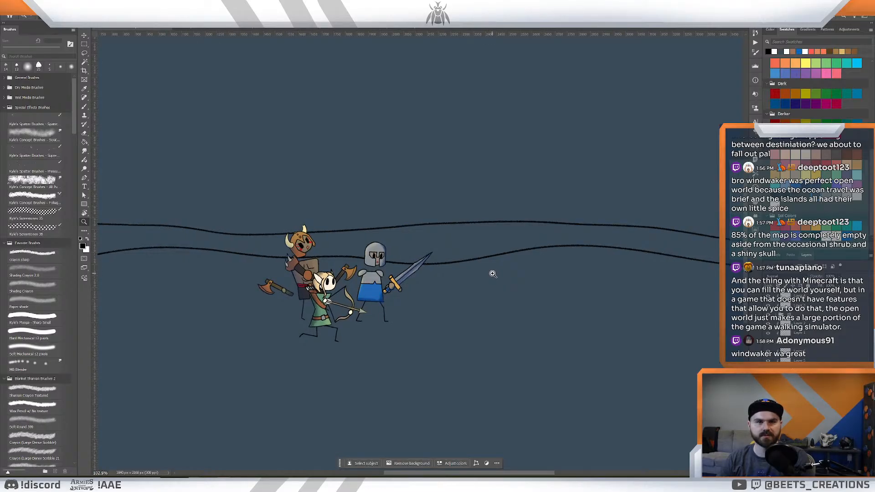
left_click_drag(488, 271, 472, 260)
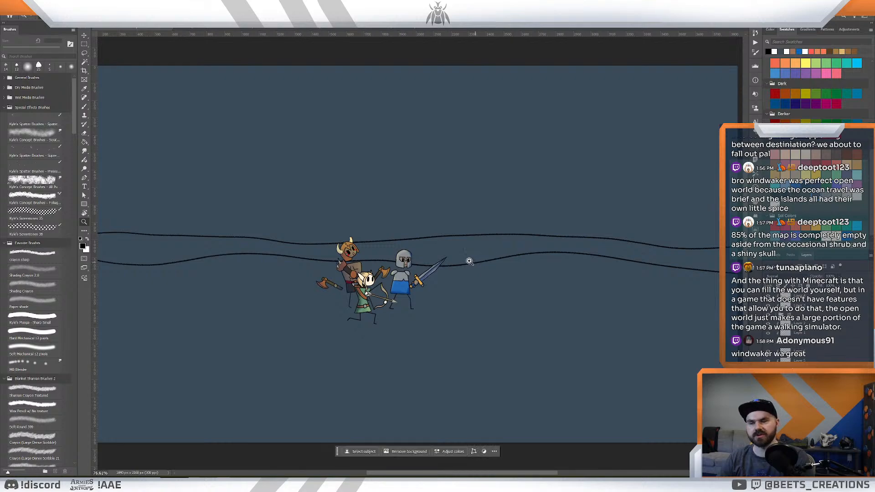
key("b")
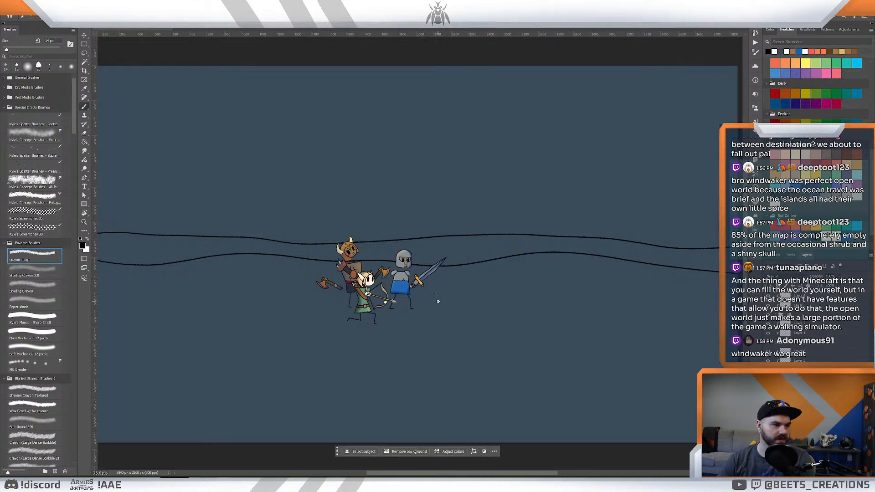
key("z")
mouse_move(434, 299)
left_mouse_down()
mouse_move(426, 295)
mouse_move(440, 301)
left_mouse_up()
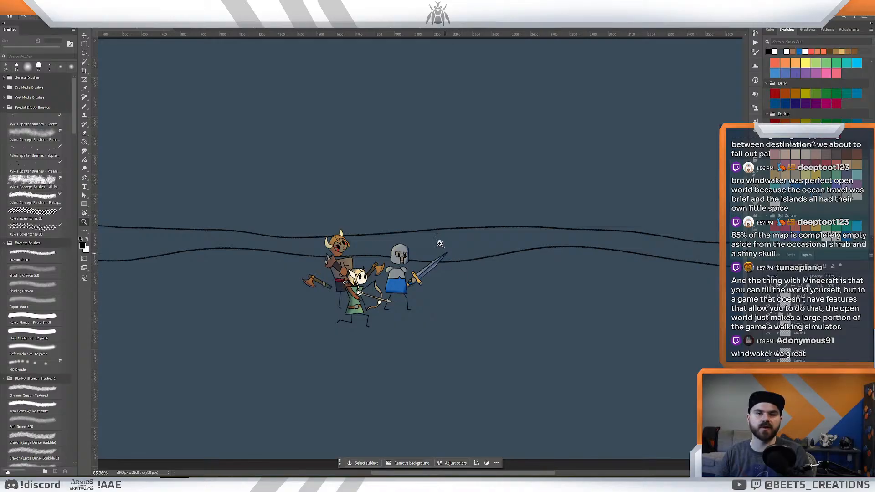
mouse_move(431, 290)
left_mouse_down()
mouse_move(405, 287)
mouse_move(432, 279)
left_mouse_up()
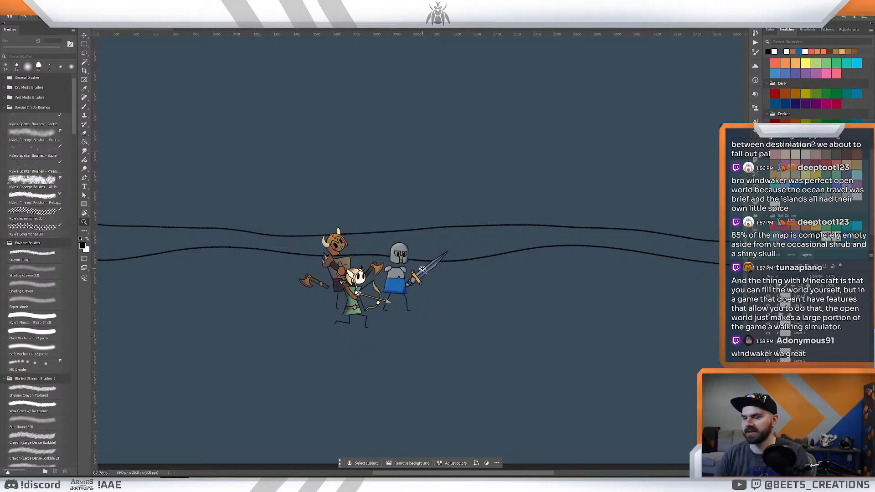
left_click(768, 389)
left_click(768, 388)
- Try one sweeping ground line across the full canvas width, dipping just below the heroes, and undo it
left_click_drag(516, 294, 506, 300)
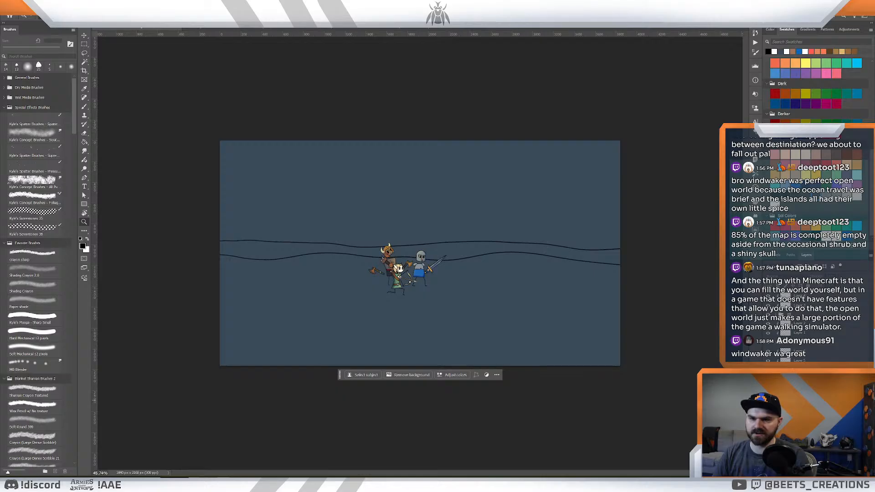
key("b")
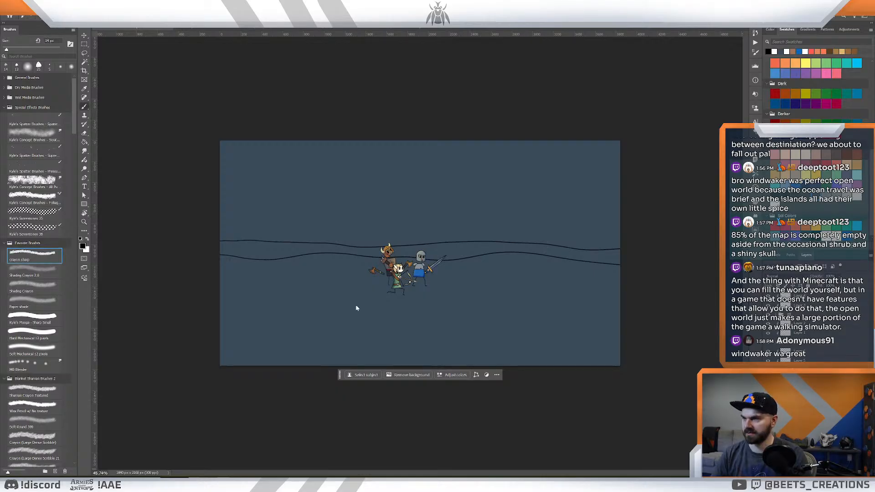
mouse_move(223, 298)
left_mouse_down()
mouse_move(416, 316)
mouse_move(620, 286)
left_mouse_up()
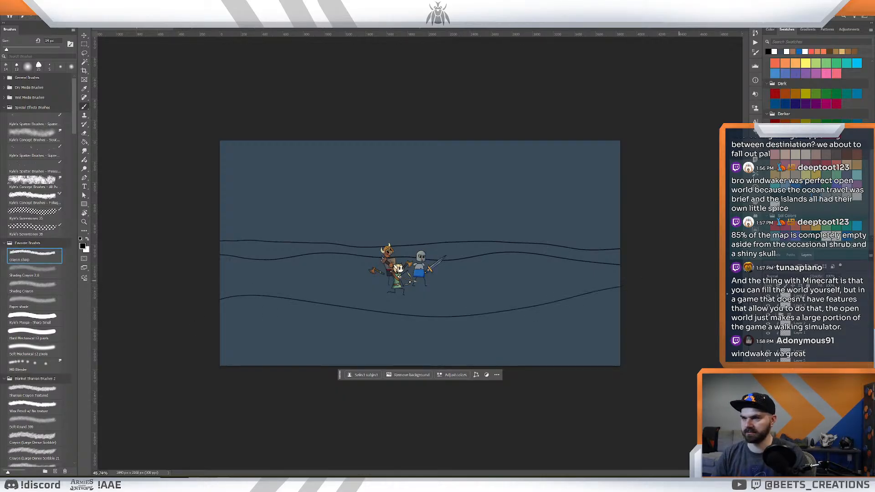
key("ctrl+z")
- Try two crossing hill lines below the heroes, one descending from each side of the canvas, and undo both
left_click_drag(220, 308, 469, 348)
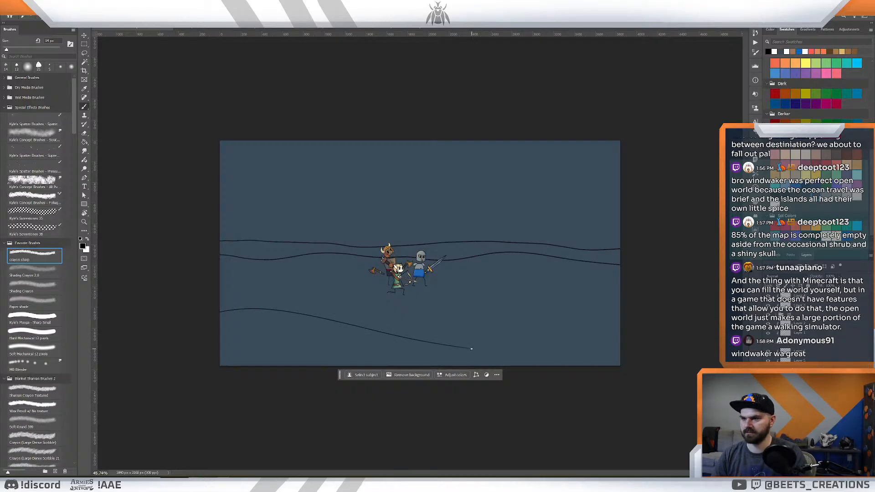
mouse_move(358, 364)
left_mouse_down()
mouse_move(414, 340)
mouse_move(620, 313)
left_mouse_up()
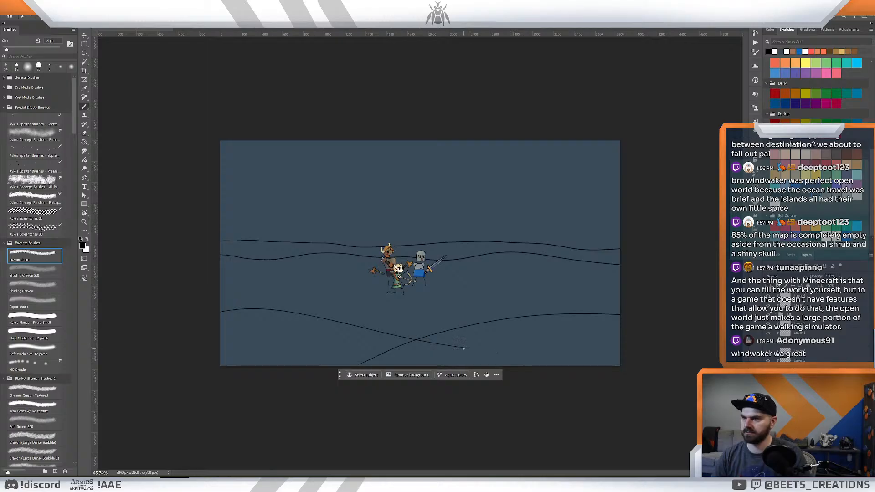
key("e")
key("ctrl+z")
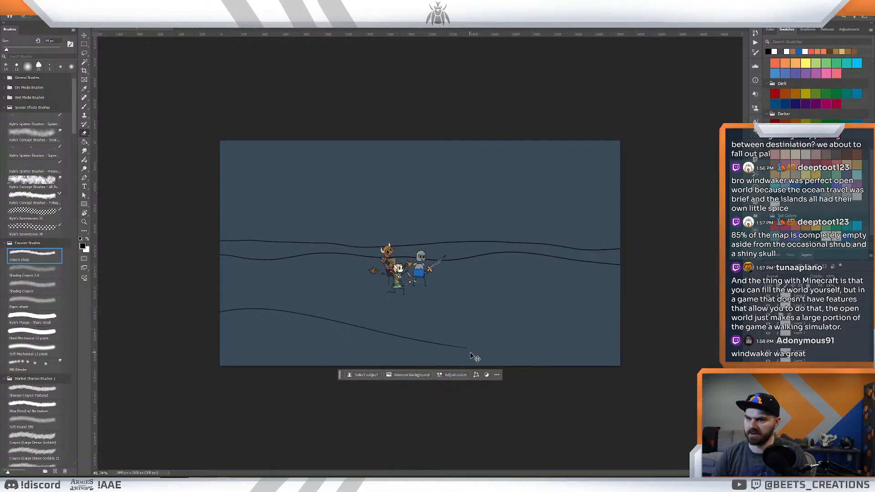
key("ctrl+z")
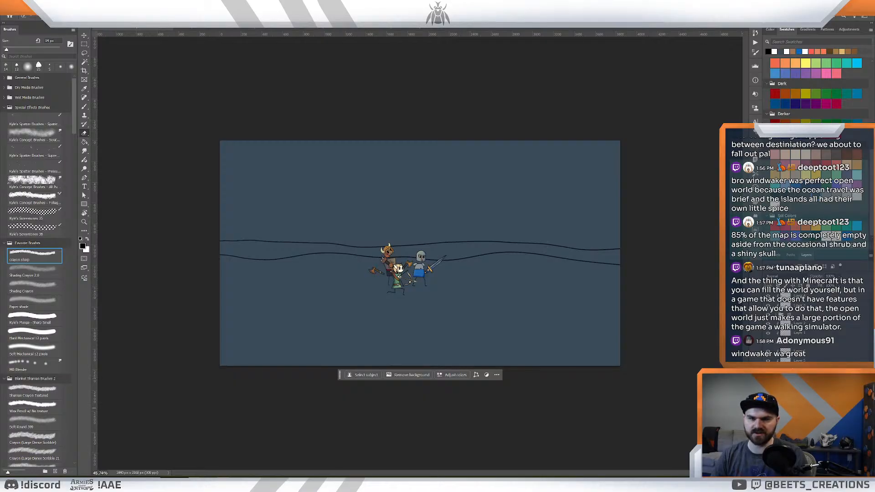
- Brush a low foreground hill line from the canvas's left edge, cresting below the heroes and falling to the bottom edge past centre
key("b")
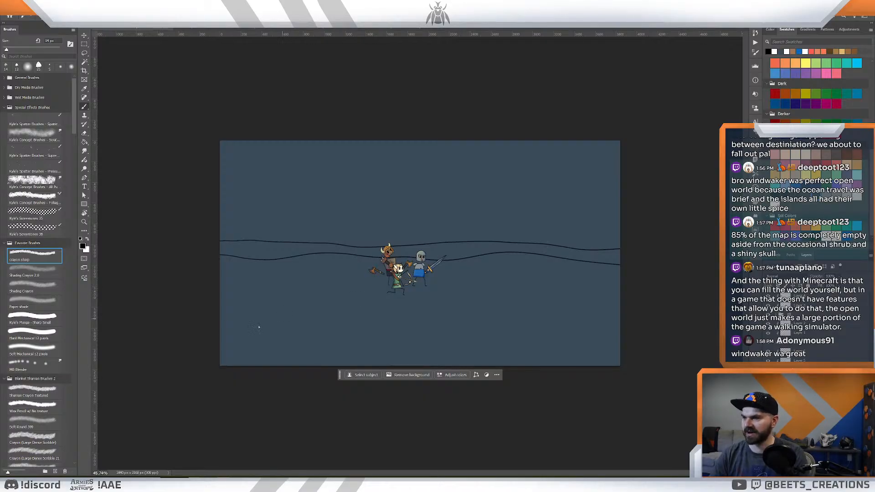
mouse_move(203, 324)
left_mouse_down()
mouse_move(273, 315)
mouse_move(451, 406)
left_mouse_up()
key("ctrl+z")
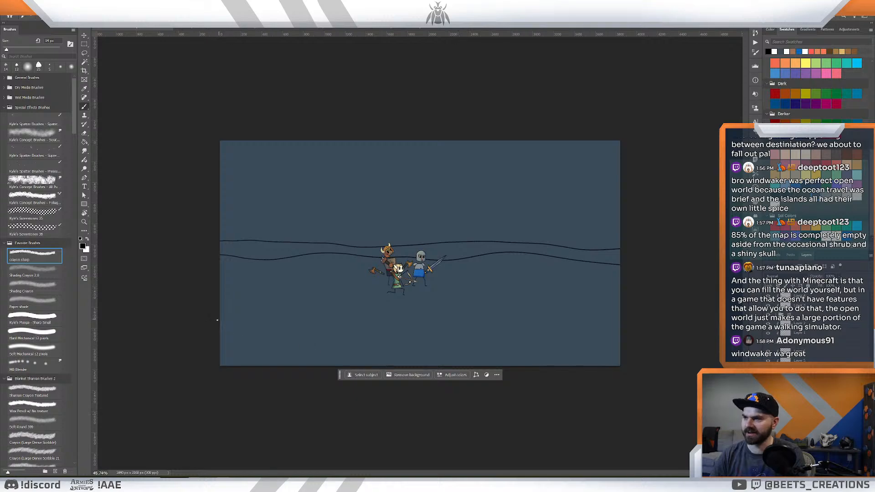
left_click_drag(214, 336, 489, 368)
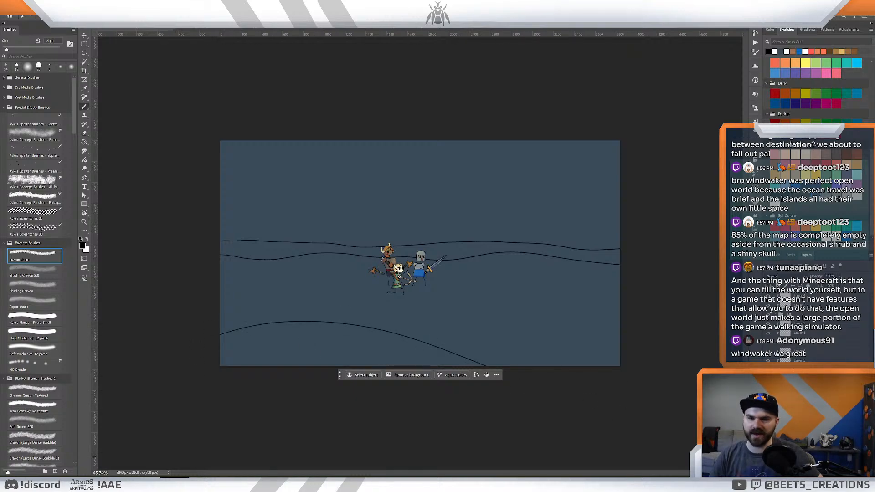
- Brush a second foreground hill rising from the canvas's bottom edge to its right edge, crossing the first hill only near its lower end
mouse_move(356, 392)
left_mouse_down()
mouse_move(489, 341)
mouse_move(627, 323)
left_mouse_up()
key("ctrl+z")
mouse_move(340, 374)
left_mouse_down()
mouse_move(340, 417)
mouse_move(620, 324)
left_mouse_up()
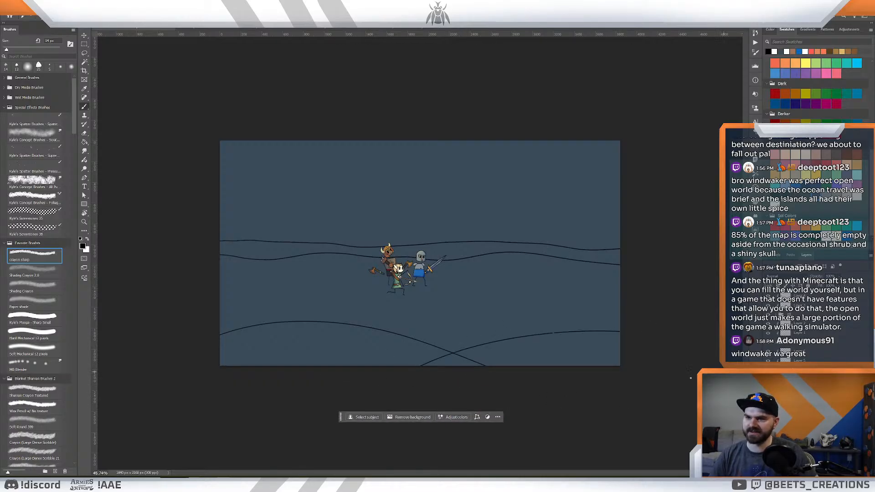
key("ctrl+z")
left_click_drag(425, 382, 627, 329)
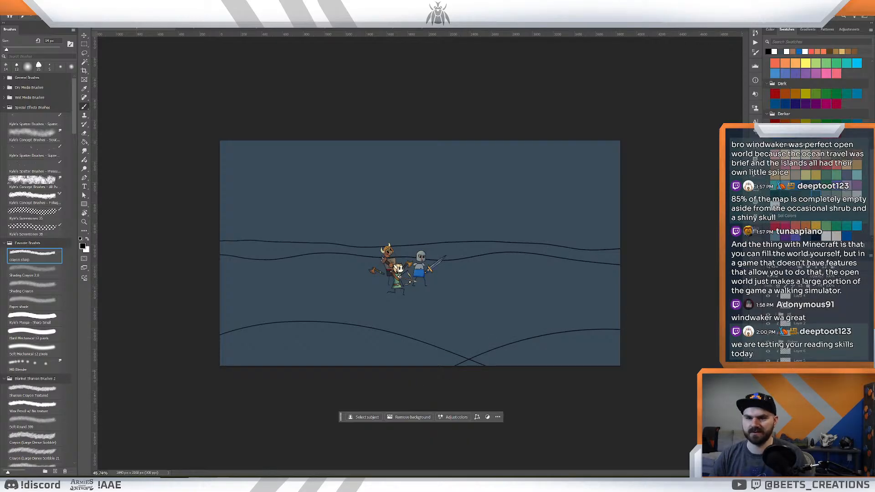
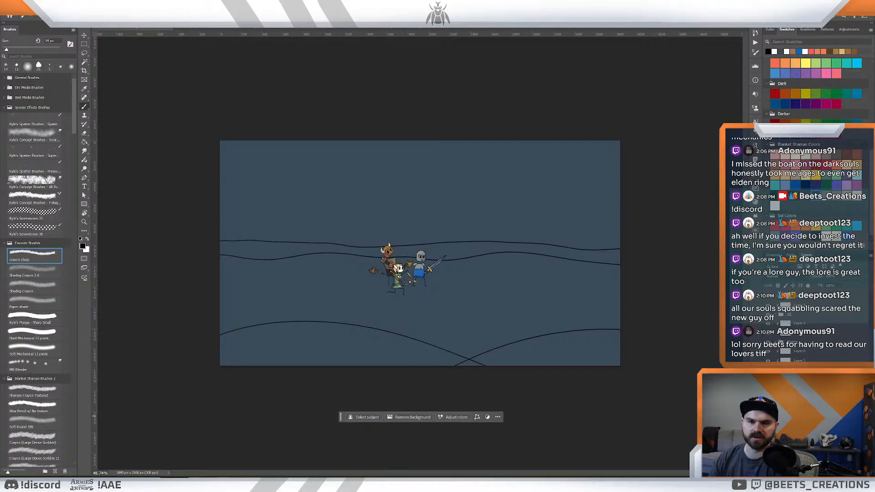
- Show the distant mountain and volcano line layer again above the horizon lines
left_click(811, 413)
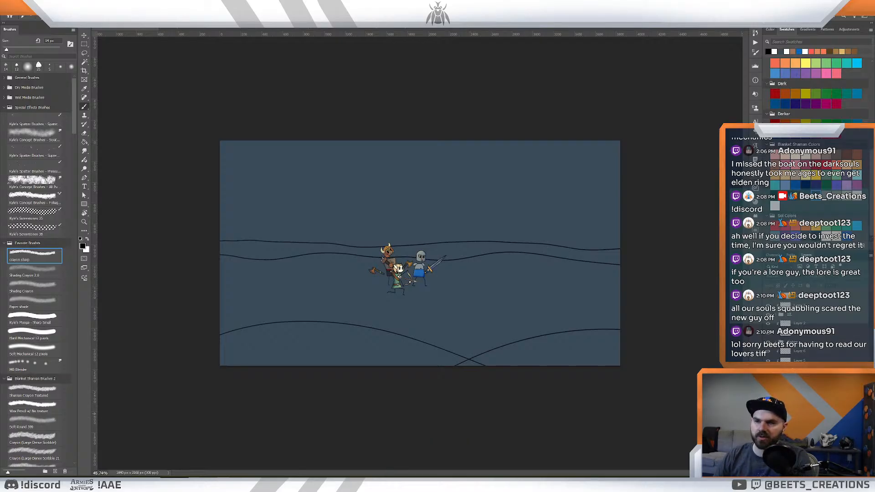
left_click(803, 406)
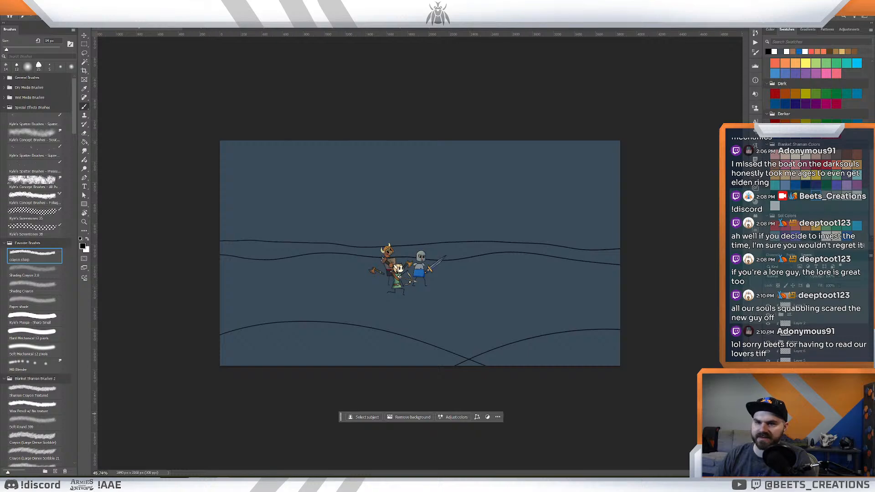
left_click(767, 414)
key("z")
mouse_move(526, 231)
left_mouse_down()
mouse_move(518, 231)
mouse_move(527, 232)
left_mouse_up()
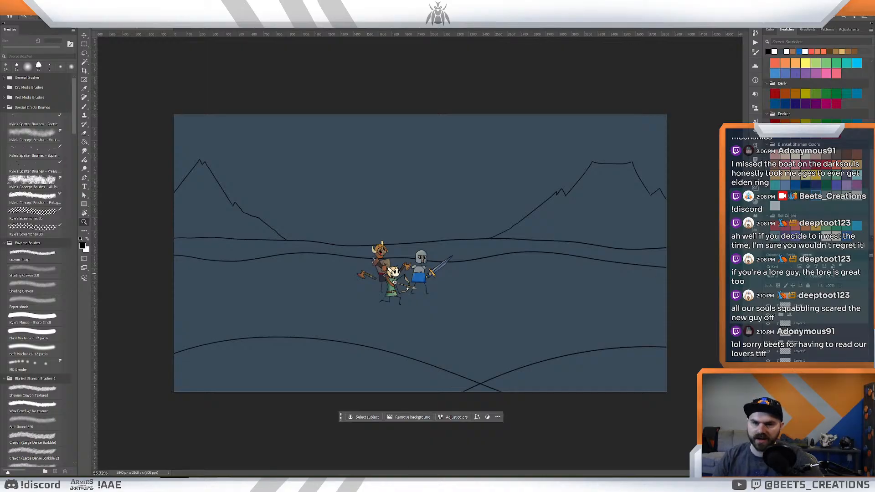
- Hide the mountain and volcano lines, try low jagged peaks at the canvas's left edge, and undo them
left_click(767, 388)
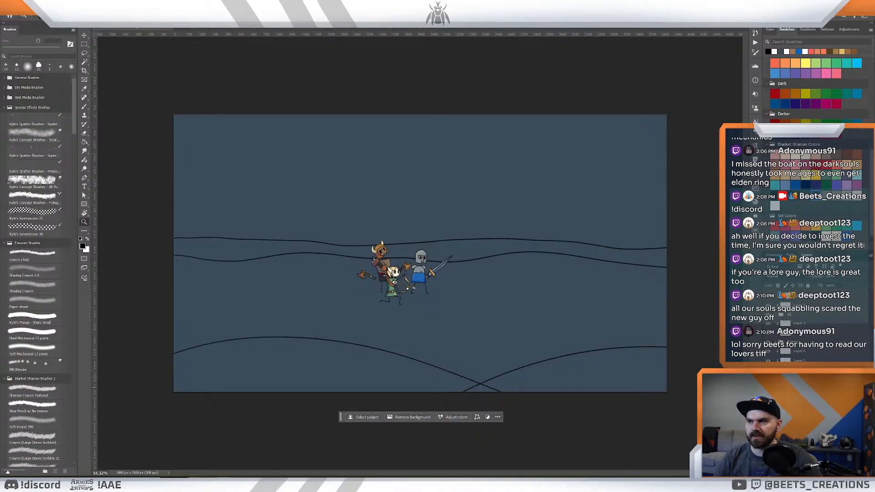
key("b")
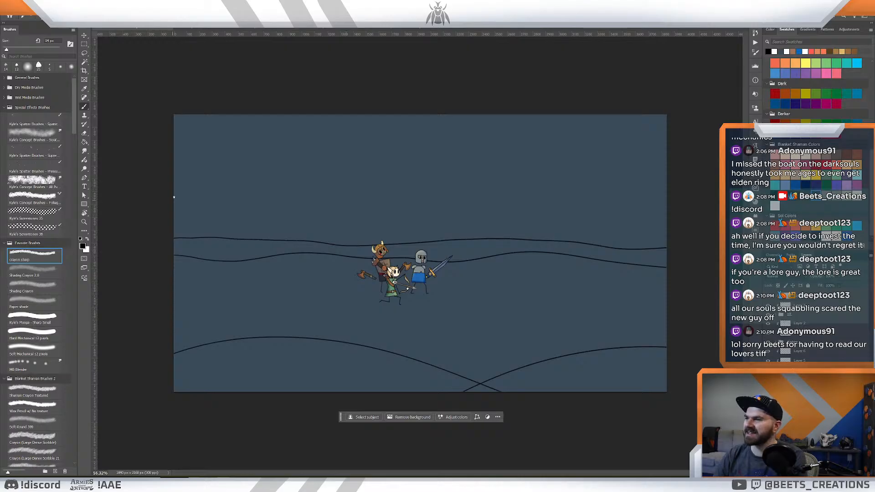
mouse_move(174, 201)
left_mouse_down()
mouse_move(207, 202)
mouse_move(192, 188)
mouse_move(214, 209)
left_mouse_up()
key("ctrl+z")
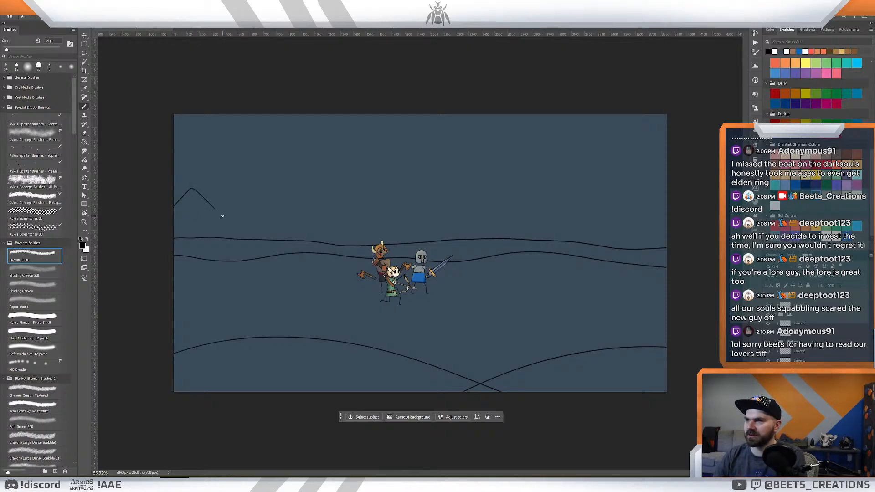
key("ctrl+z")
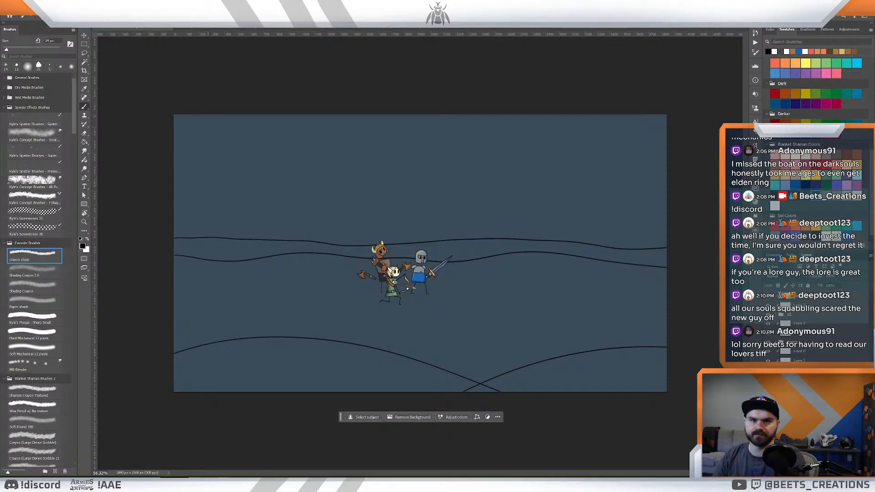
mouse_move(198, 186)
left_mouse_down()
mouse_move(229, 216)
mouse_move(233, 200)
mouse_move(262, 224)
left_mouse_up()
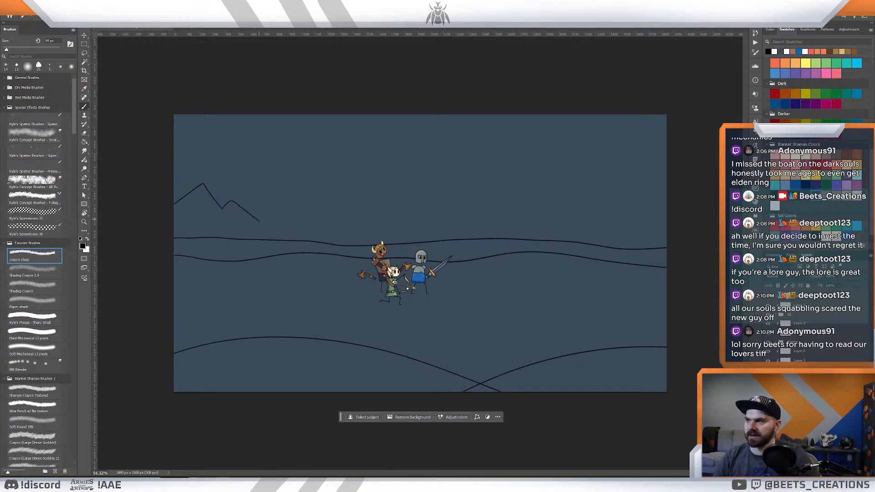
key("ctrl+z")
- With the mountain and volcano lines shown, brush a nearer three-peaked ridge from the canvas's left edge, stepping down toward the horizon
key("ctrl+shift+z")
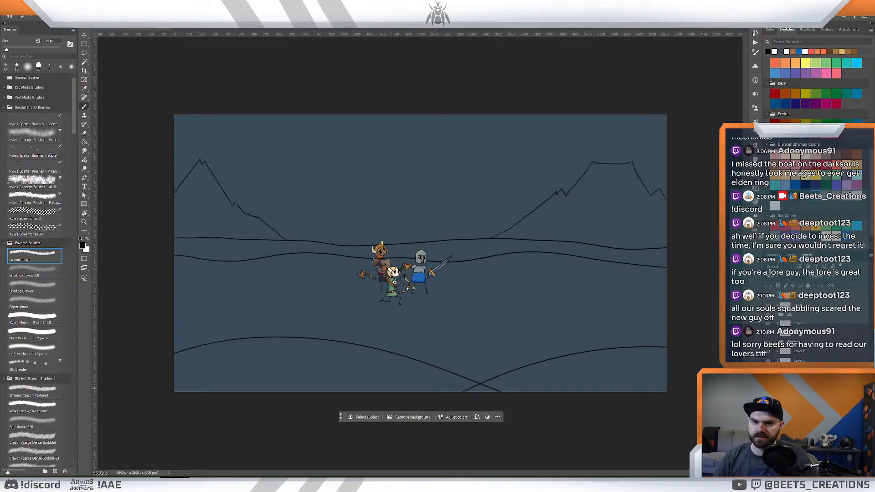
key("ctrl+z")
key("ctrl+shift+z")
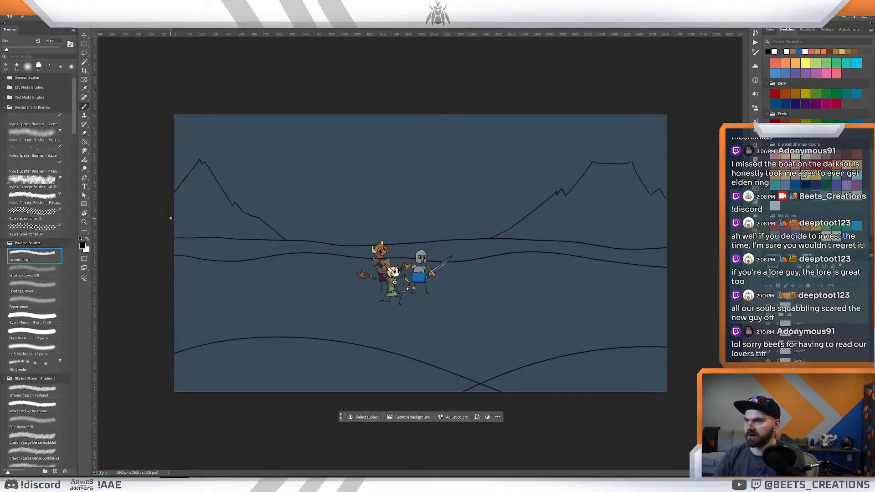
mouse_move(170, 218)
left_mouse_down()
mouse_move(198, 200)
mouse_move(229, 216)
left_mouse_up()
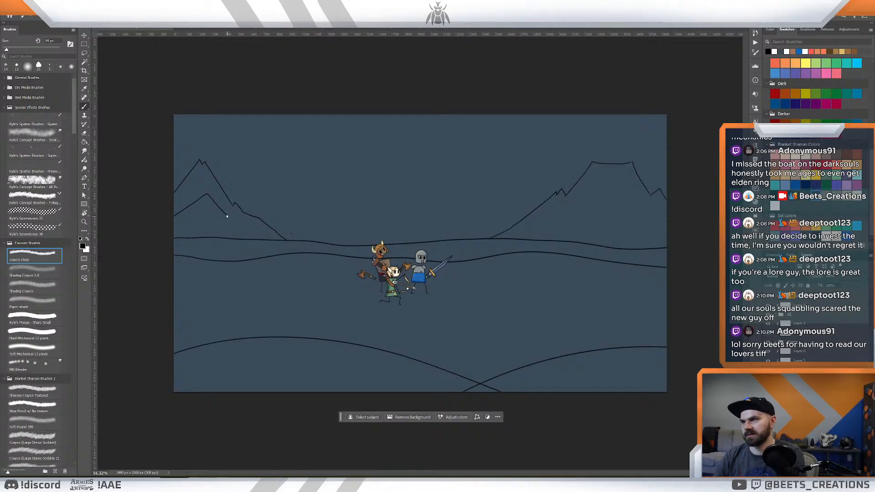
mouse_move(227, 216)
left_mouse_down()
mouse_move(277, 232)
mouse_move(229, 213)
mouse_move(268, 234)
mouse_move(252, 189)
mouse_move(282, 227)
mouse_move(312, 241)
mouse_move(292, 217)
mouse_move(316, 237)
left_mouse_up()
key("ctrl+z")
key("ctrl+z")
key("ctrl+z")
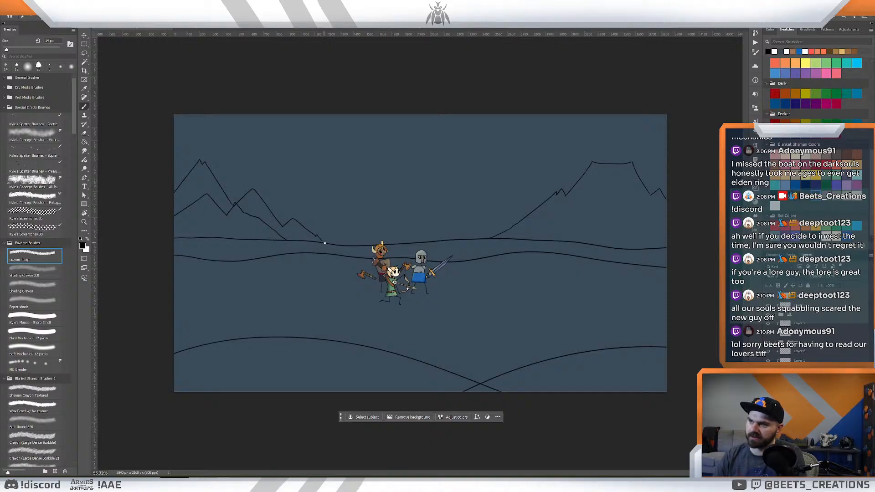
key("ctrl+z")
- Brush the small final slope of the left ridge so its foot meets the horizon line
key("z")
left_click_drag(306, 235, 332, 254)
key("e")
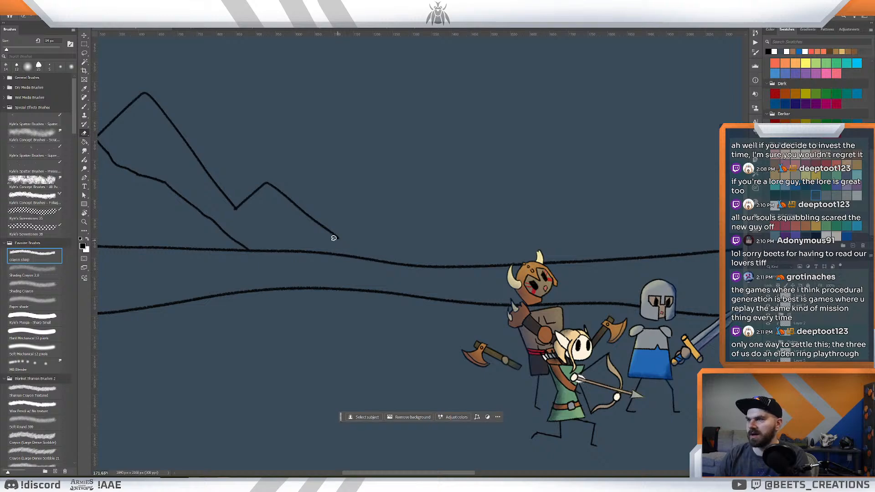
key("b")
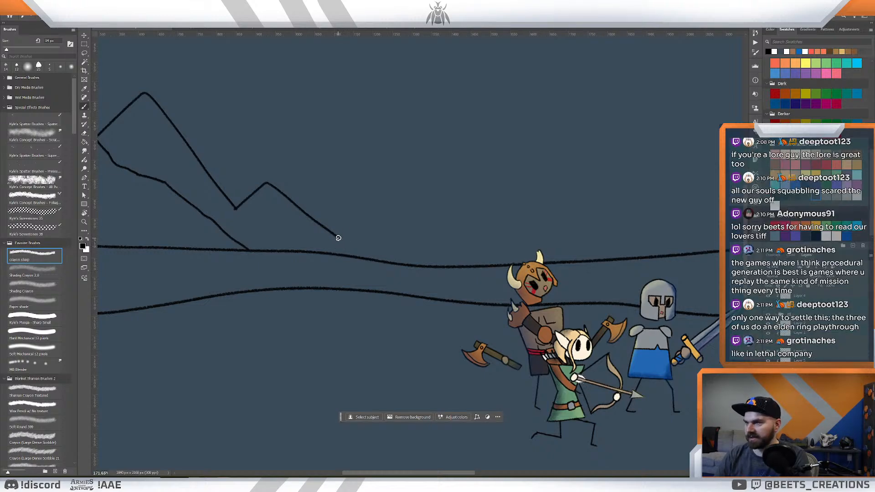
left_click_drag(336, 236, 362, 261)
key("ctrl+z")
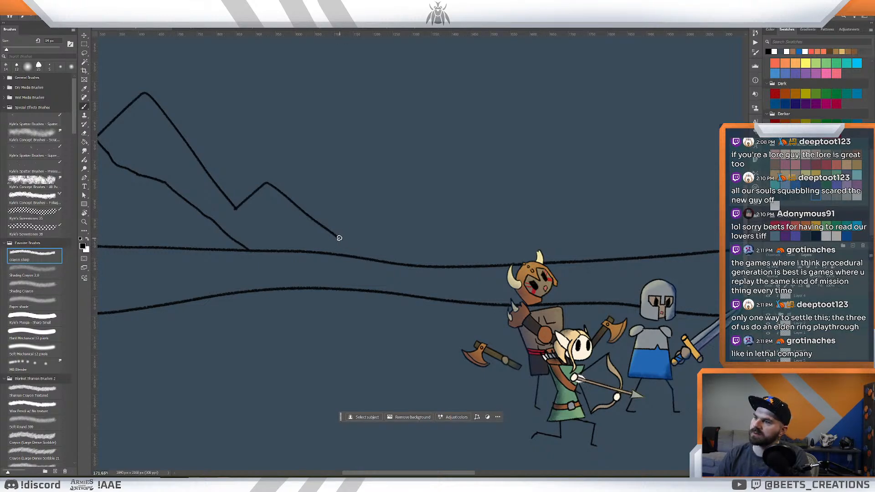
left_click_drag(336, 236, 362, 257)
key("ctrl+z")
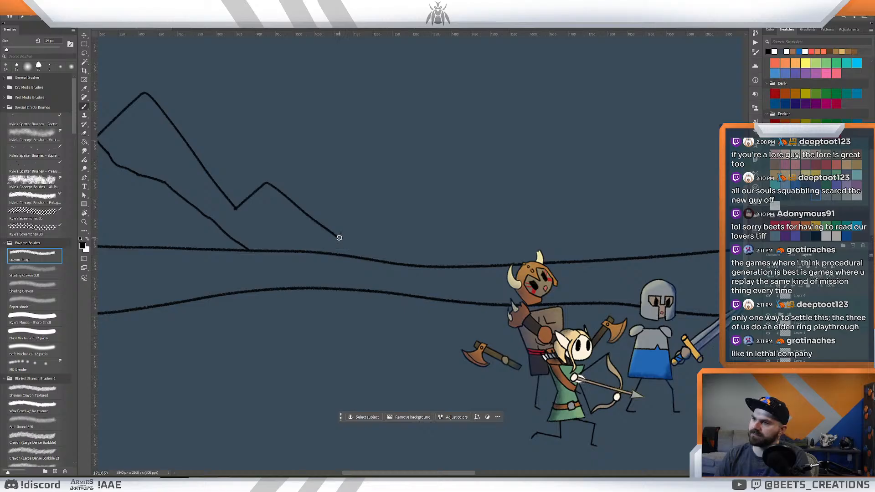
mouse_move(339, 237)
left_mouse_down()
mouse_move(369, 259)
mouse_move(371, 210)
left_mouse_up()
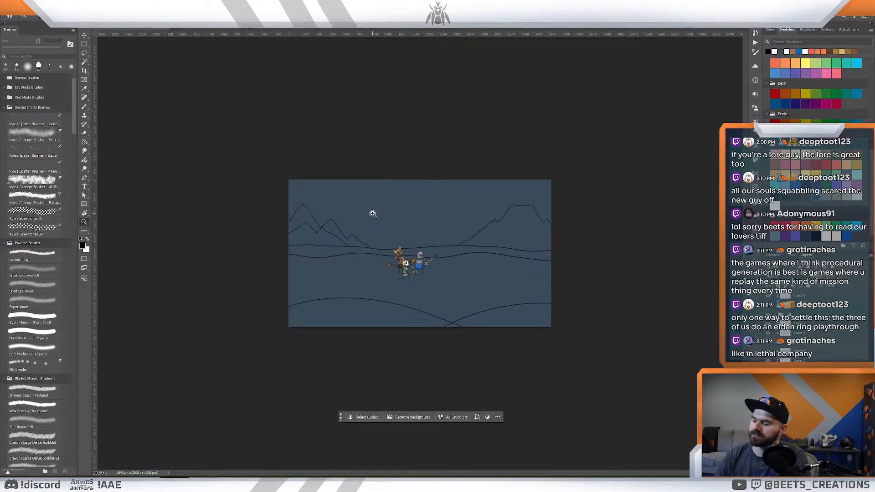
left_click_drag(378, 213, 316, 234)
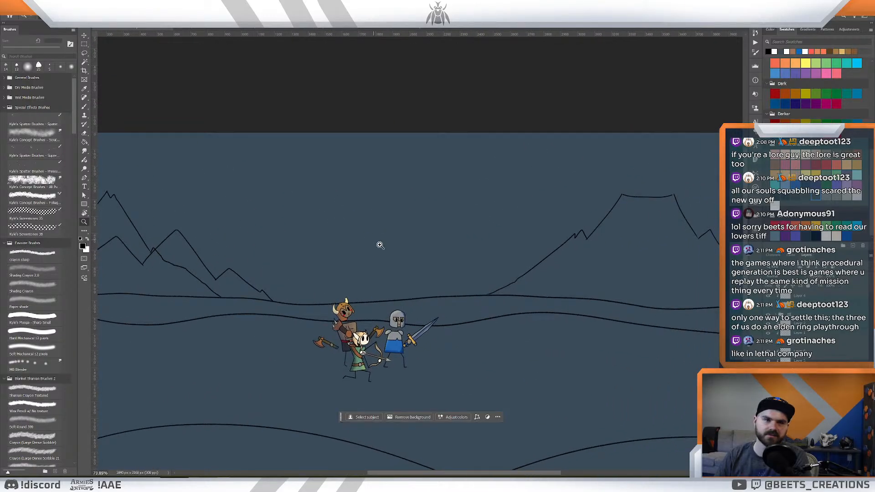
left_click_drag(380, 245, 370, 236)
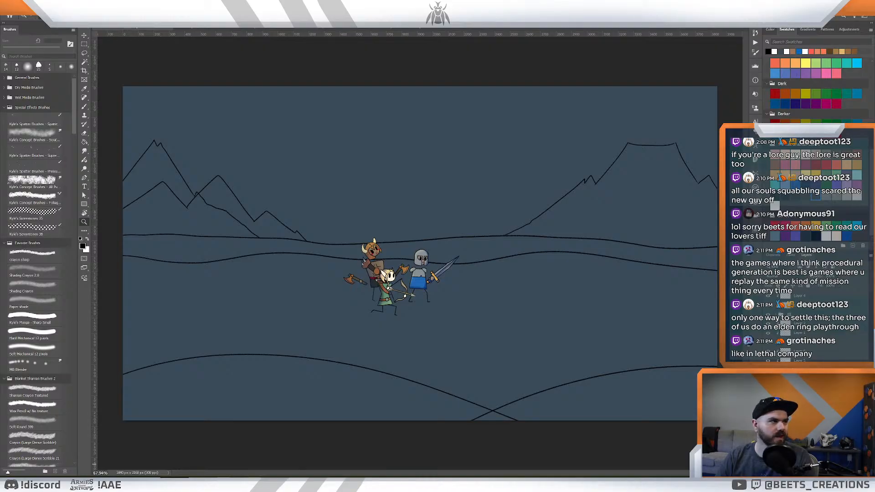
- Brush a nearer ridge in front of the volcano, peaking near the canvas's right edge and descending leftward over a lower shoulder to the horizon
left_click(526, 195)
left_click(535, 242)
left_click_drag(533, 243, 519, 234)
key("b")
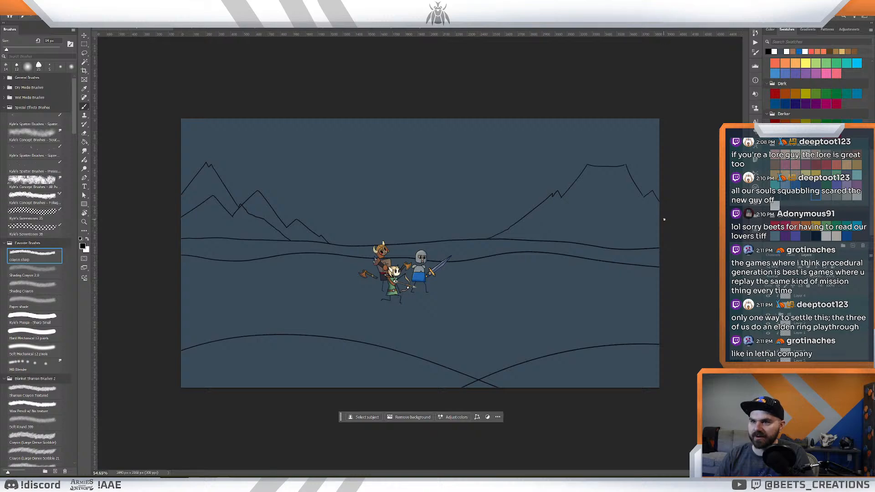
mouse_move(659, 210)
left_mouse_down()
mouse_move(642, 180)
mouse_move(611, 219)
left_mouse_up()
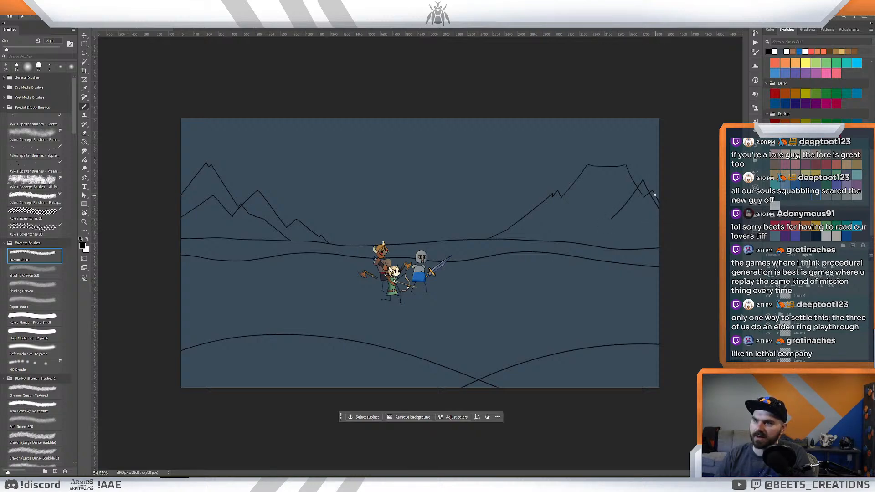
key("ctrl+z")
mouse_move(650, 179)
left_mouse_down()
mouse_move(624, 211)
mouse_move(640, 175)
mouse_move(611, 217)
mouse_move(605, 207)
mouse_move(561, 241)
left_mouse_up()
key("ctrl+z")
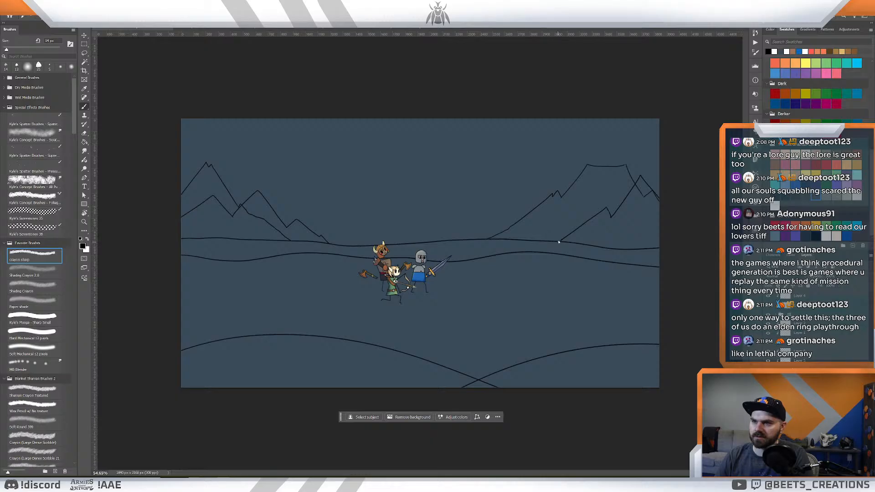
- Try another peak continuing from the right ridge's foot across the volcano's lower slope, and undo it
mouse_move(558, 240)
left_mouse_down()
mouse_move(517, 200)
mouse_move(491, 230)
left_mouse_up()
key("ctrl+z")
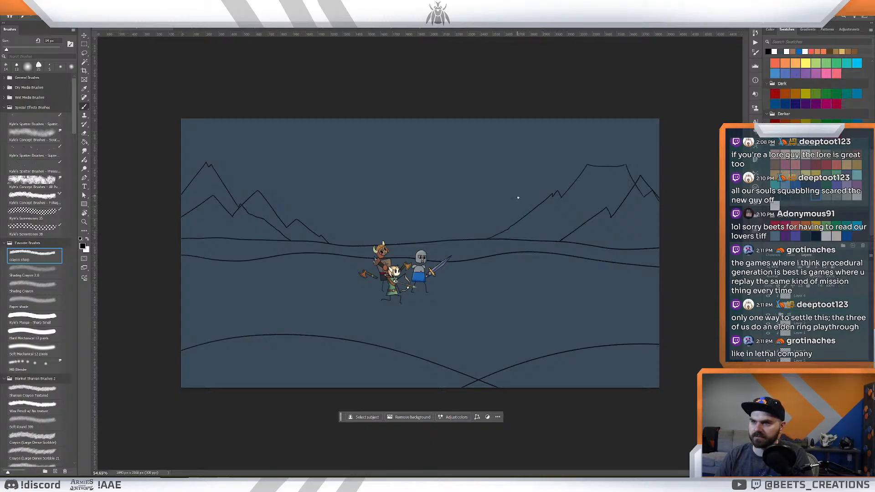
mouse_move(516, 196)
left_mouse_down()
mouse_move(558, 240)
mouse_move(520, 204)
mouse_move(503, 225)
mouse_move(519, 203)
mouse_move(510, 218)
left_mouse_up()
key("ctrl+z")
key("ctrl+z")
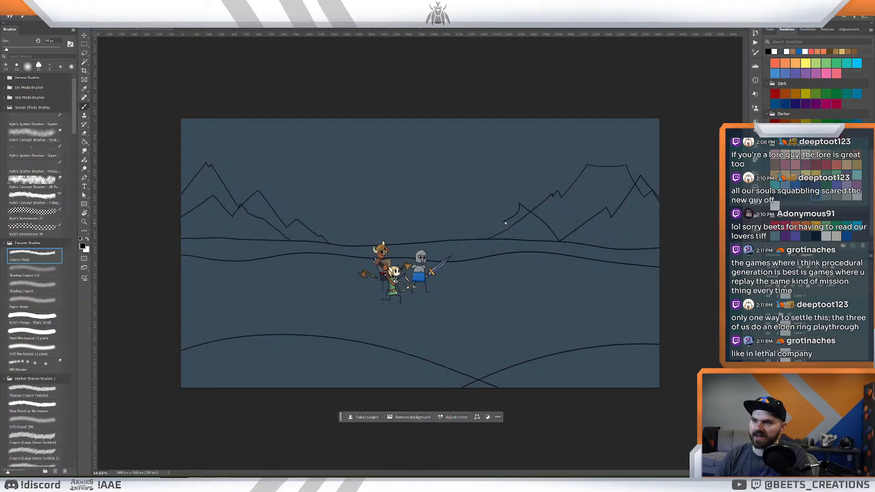
key("ctrl+z")
key("ctrl+z")
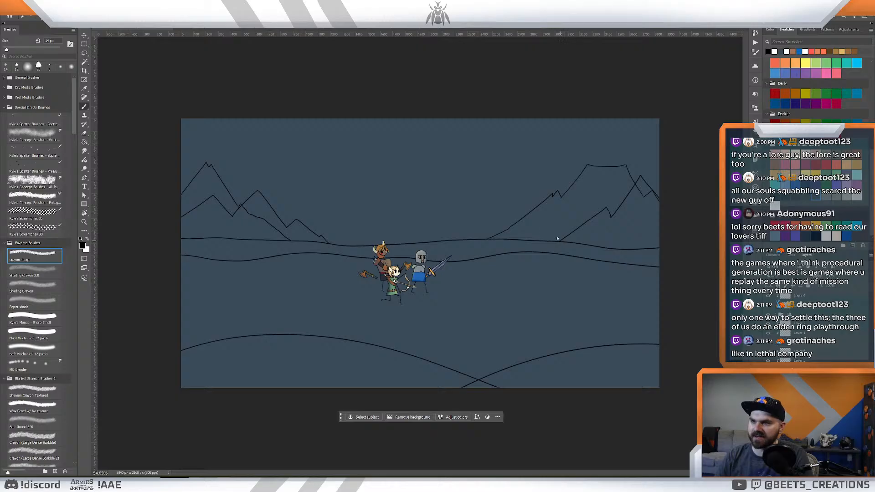
- Brush a lower peak from the right ridge's foot, crossing the volcano's slope and running down to the horizon near the knight
left_click_drag(557, 238, 526, 206)
mouse_move(548, 228)
left_mouse_down()
mouse_move(513, 200)
mouse_move(467, 239)
left_mouse_up()
key("z")
left_click_drag(566, 232, 551, 230)
left_click_drag(480, 218, 498, 231)
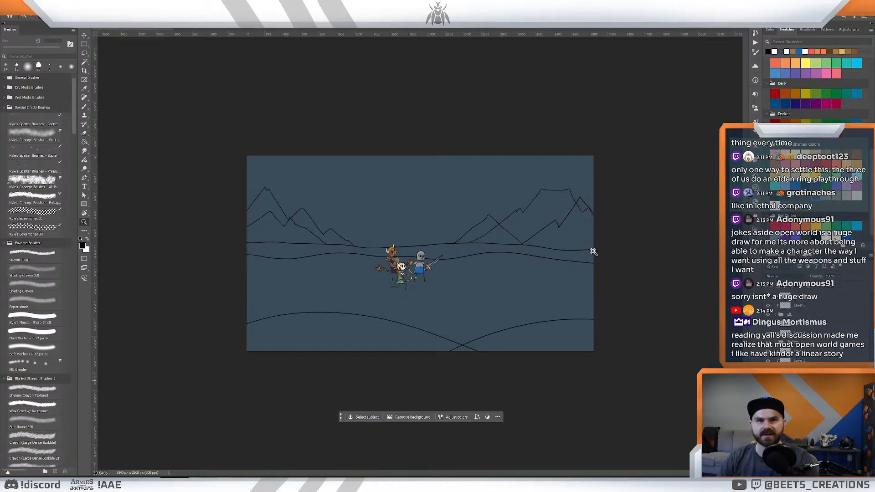
left_click_drag(596, 253, 607, 267)
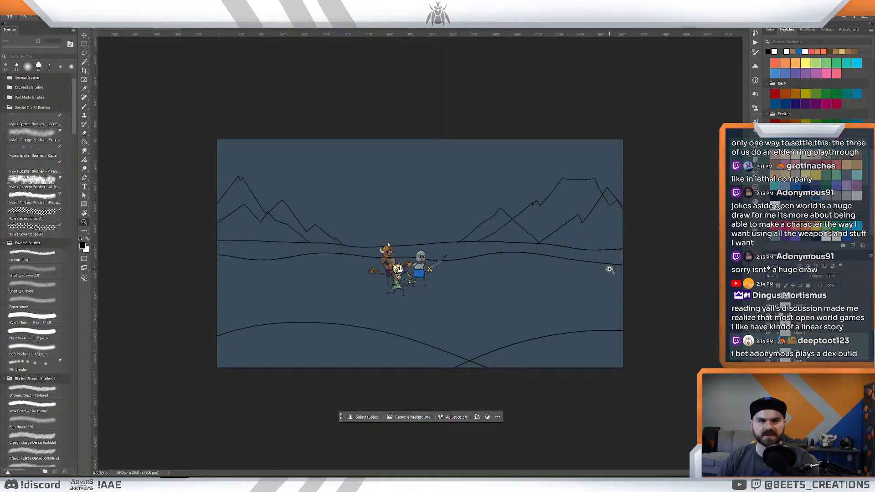
left_click(591, 253)
left_click(591, 253)
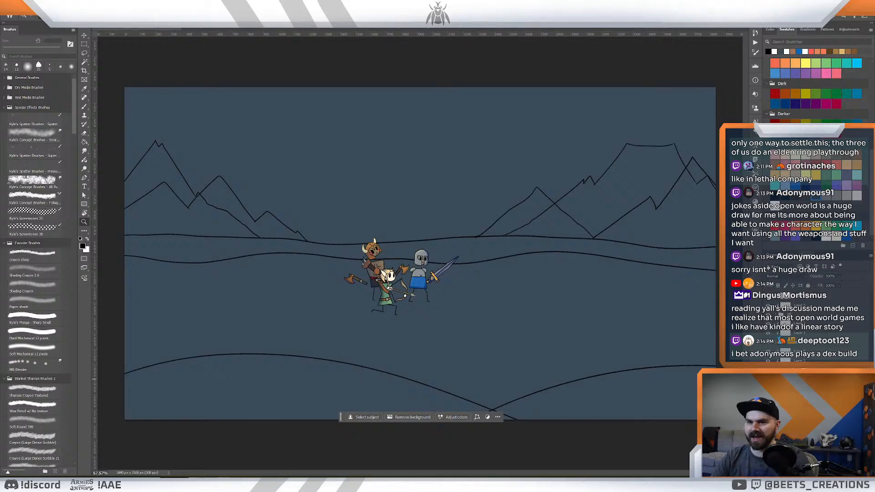
left_click(573, 316)
left_click_drag(533, 245, 576, 248)
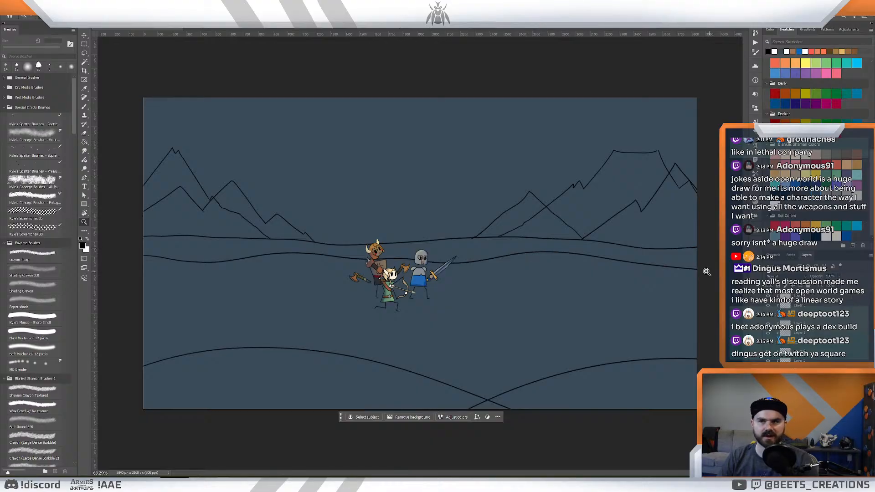
left_click_drag(535, 251, 531, 248)
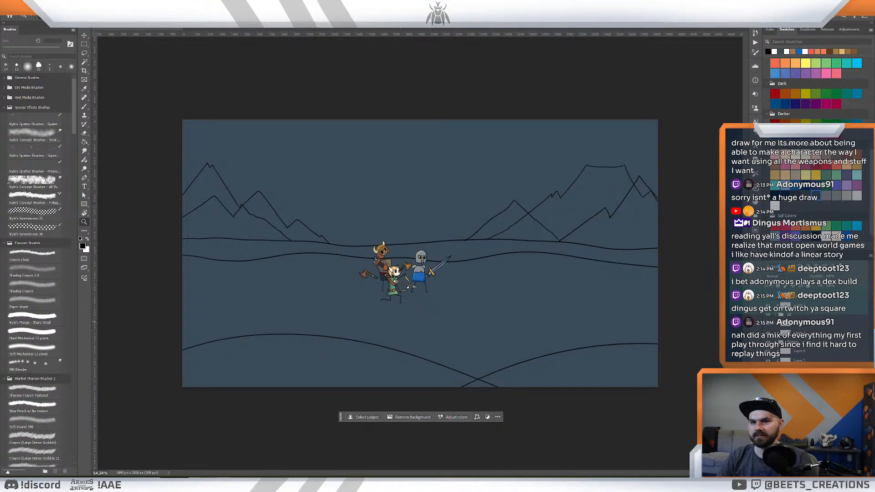
- Hide the two mountain line layers and the two foreground hill layers, leaving only the horizon lines and heroes
left_click(768, 377)
left_click(768, 386)
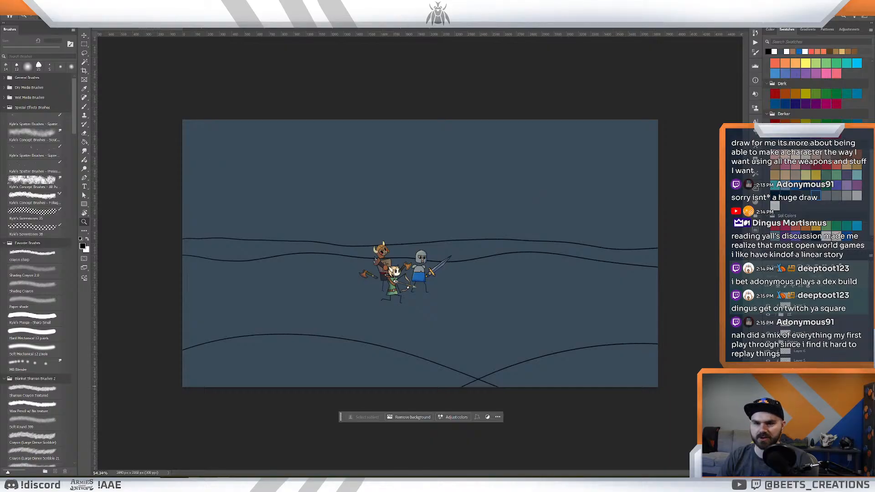
left_click(767, 395)
left_click(768, 405)
mouse_move(573, 363)
left_mouse_down()
mouse_move(557, 359)
mouse_move(572, 371)
left_mouse_up()
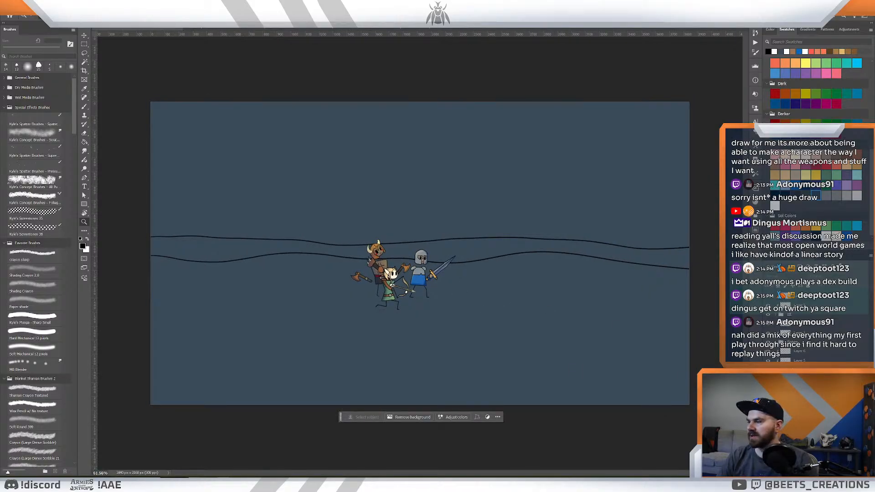
- Switch to the earlier meadow painting and sample the light green of its grass
mouse_move(103, 484)
left_click(114, 465)
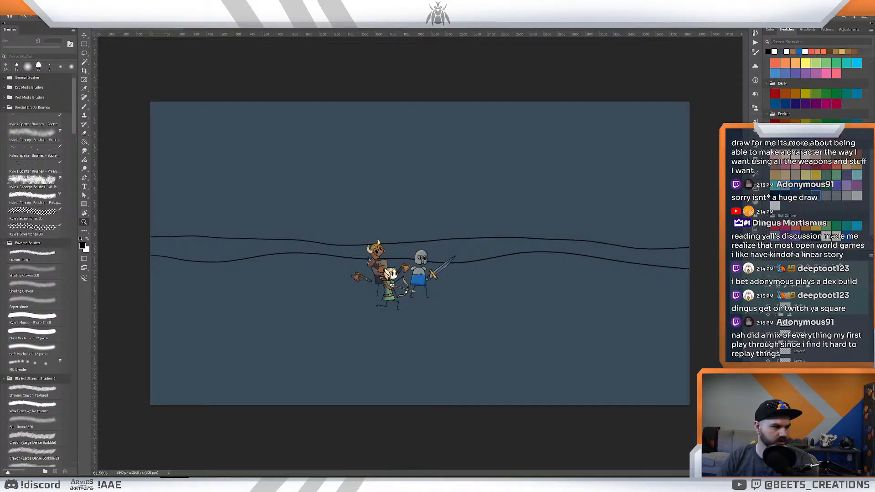
key("ctrl+Tab")
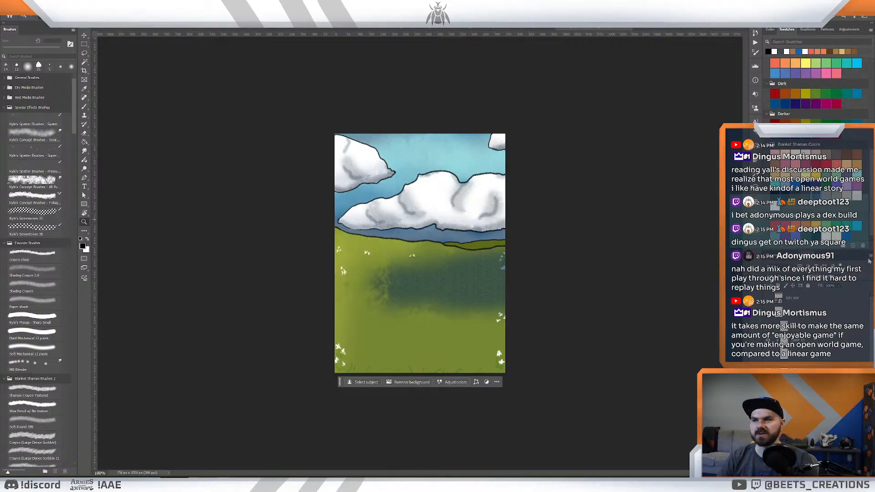
key("i")
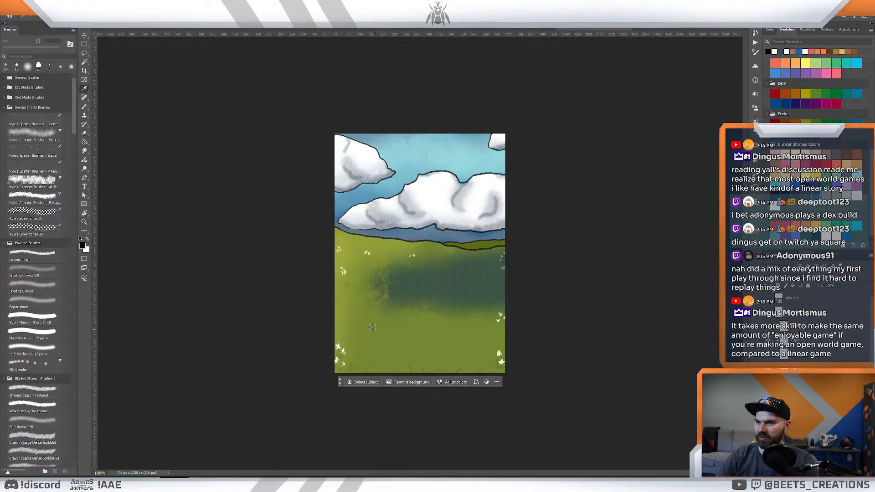
left_click(373, 328)
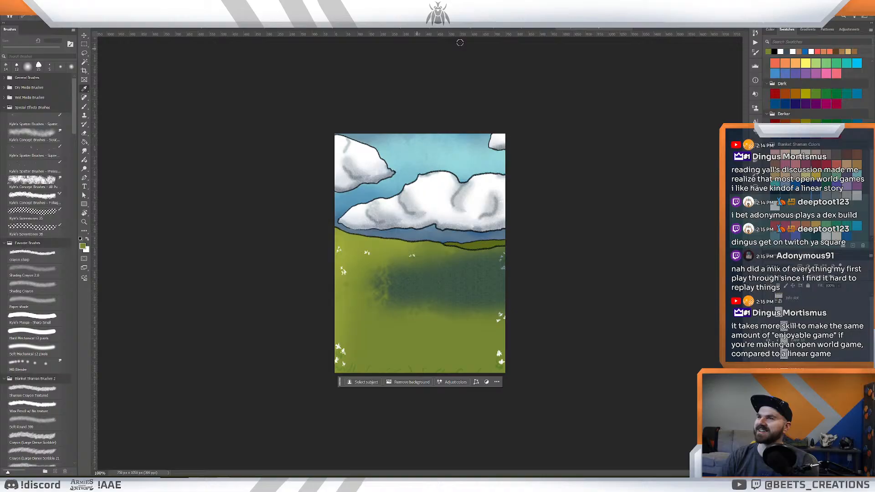
- Return to the ending shot and select the foreground area below the nearer horizon line, expanding the selection
left_click(512, 30)
left_click(410, 31)
left_click(319, 31)
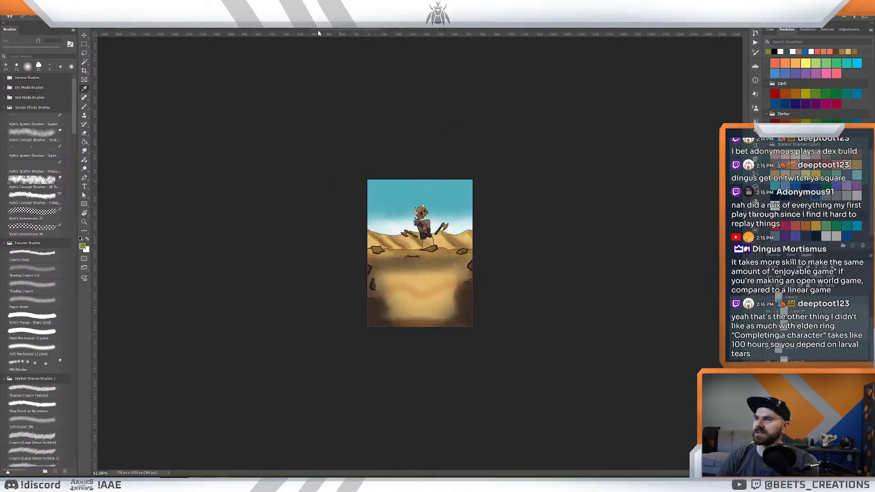
left_click(262, 30)
left_click(214, 30)
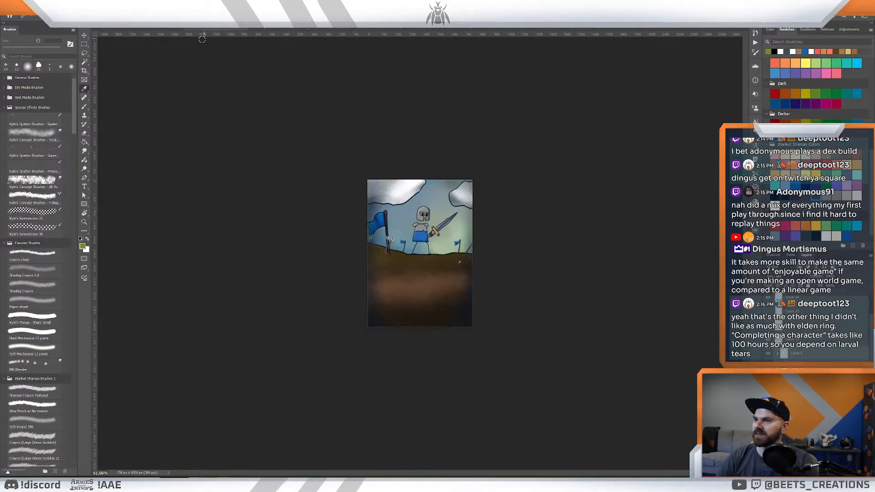
left_click(147, 30)
key("z")
mouse_move(426, 191)
left_mouse_down()
mouse_move(393, 196)
mouse_move(413, 200)
left_mouse_up()
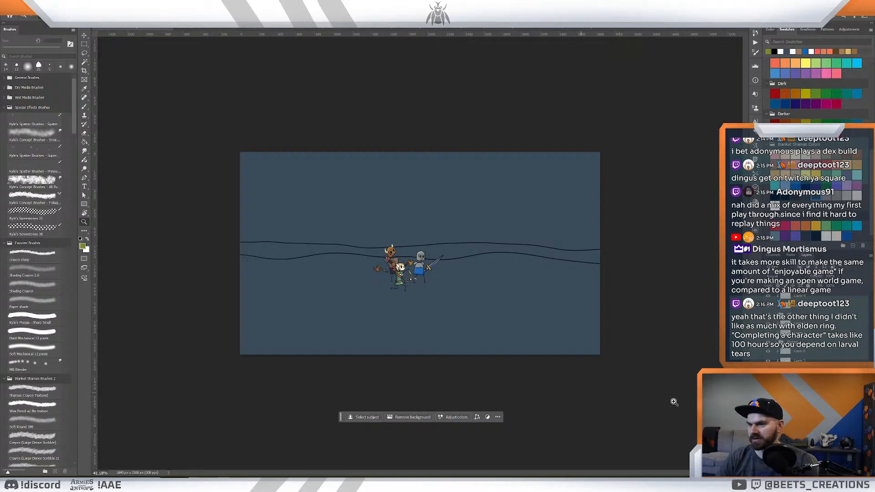
key("w")
left_click(551, 311)
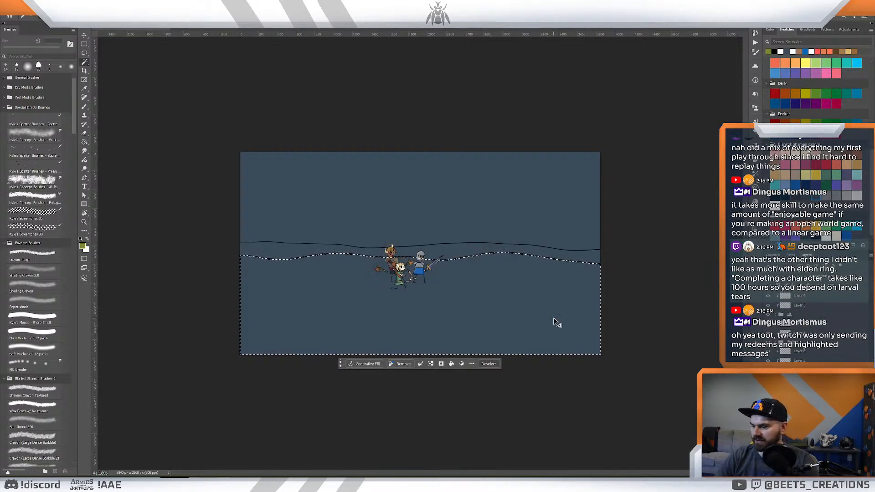
key("F2")
key("Return")
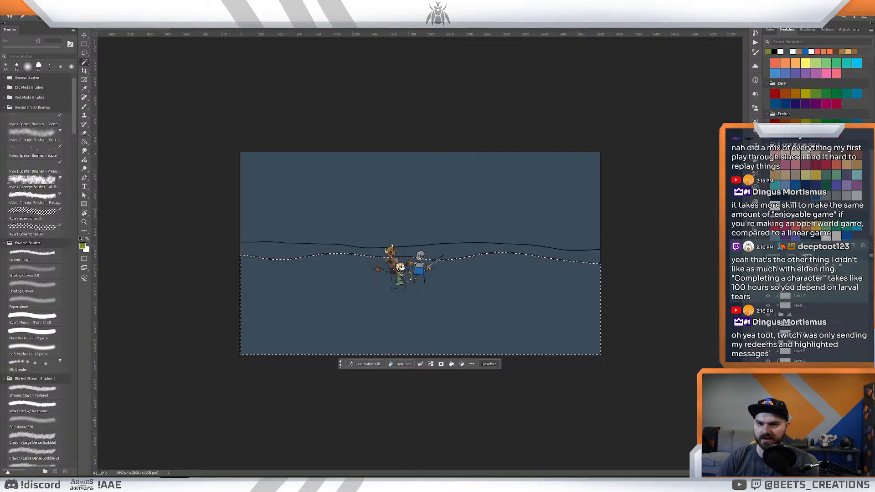
- Fill the selected foreground with the sampled light grass green and clear the selection
key("z")
left_click_drag(461, 273, 474, 283)
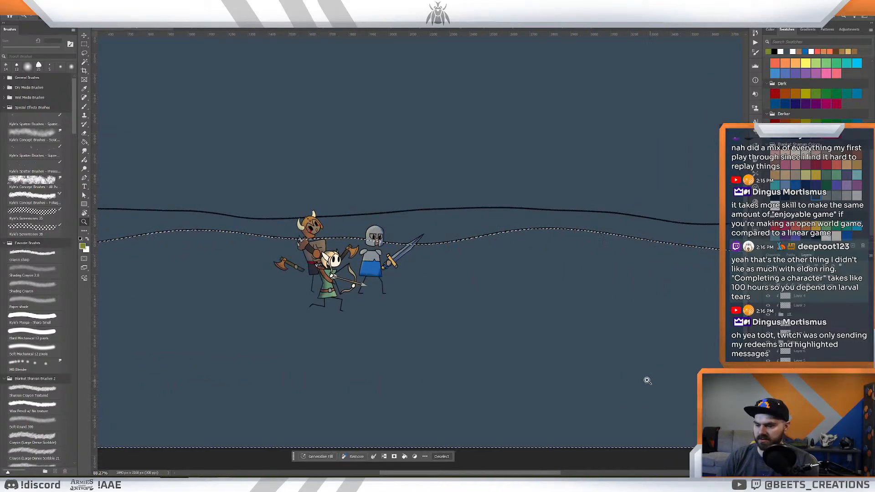
key("g")
left_click(596, 336)
key("ctrl+d")
key("z")
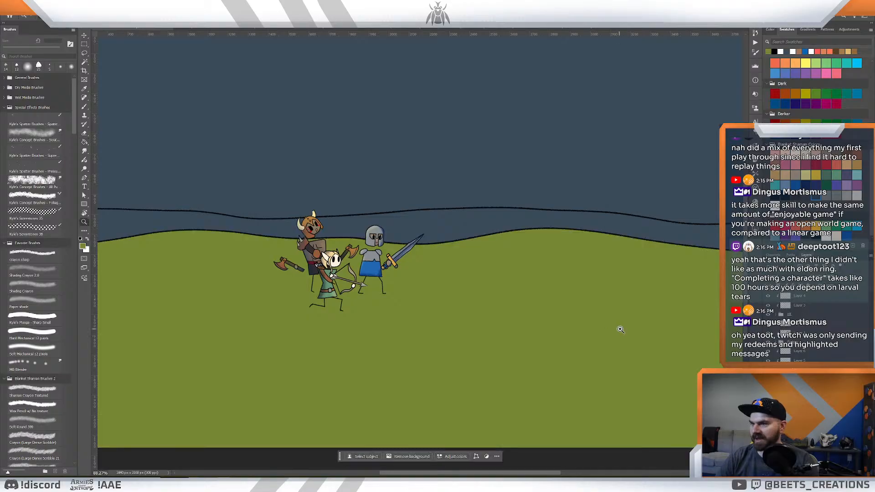
mouse_move(619, 329)
left_mouse_down()
mouse_move(605, 328)
mouse_move(615, 338)
left_mouse_up()
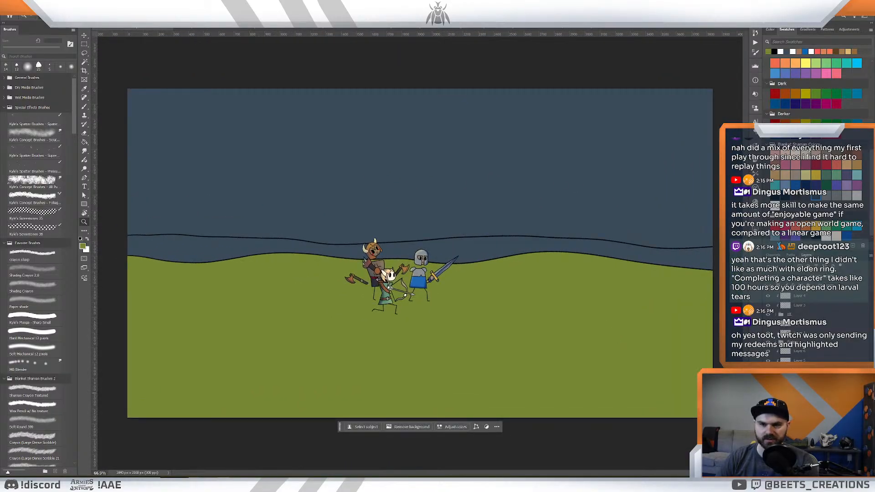
left_click(871, 256)
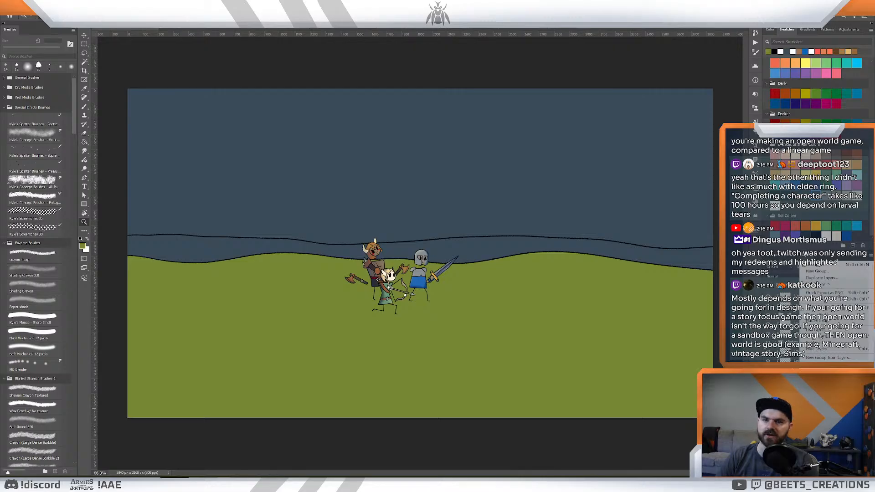
left_click(832, 409)
mouse_move(500, 260)
left_mouse_down()
mouse_move(484, 257)
mouse_move(504, 262)
left_mouse_up()
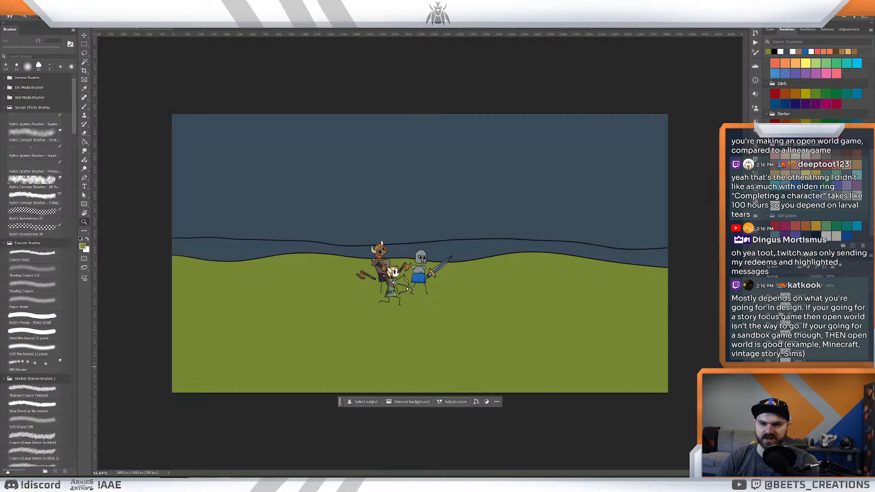
- Sample the darker green of the distant hill in the meadow painting and return to the ending shot
left_click(574, 30)
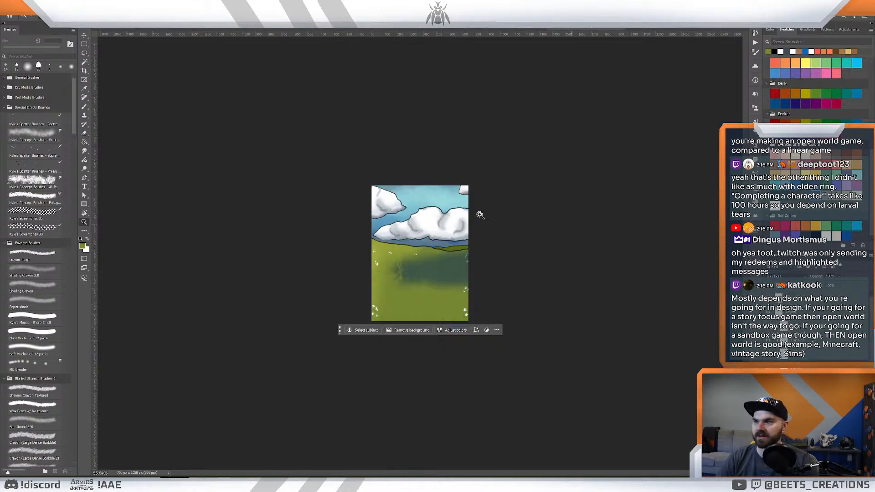
left_click_drag(434, 253, 446, 257)
key("i")
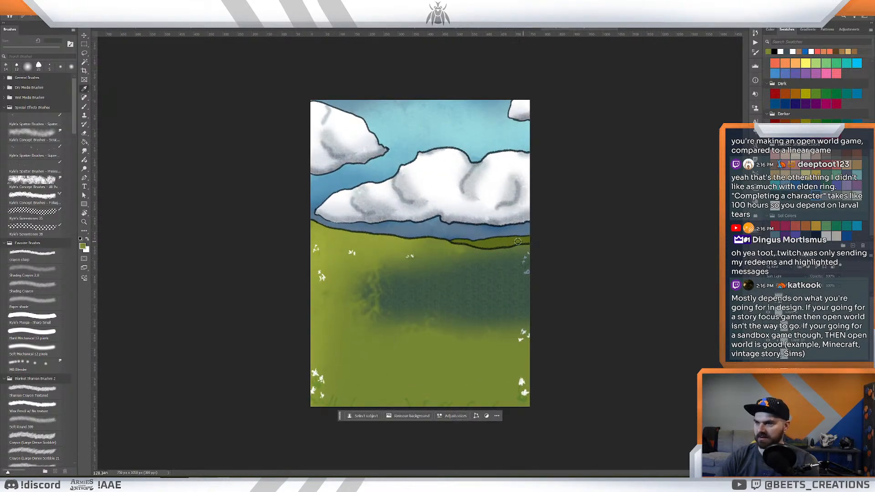
left_click(490, 246)
left_click(497, 31)
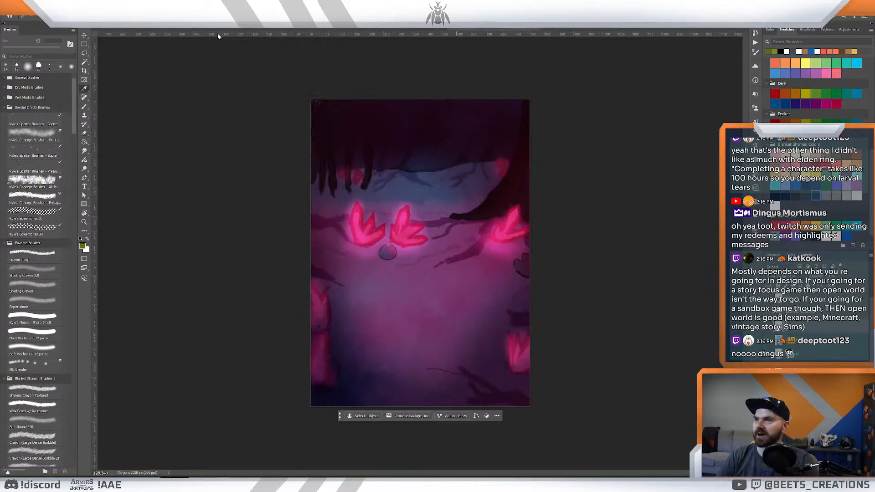
left_click(136, 30)
key("z")
left_click_drag(478, 244, 465, 241)
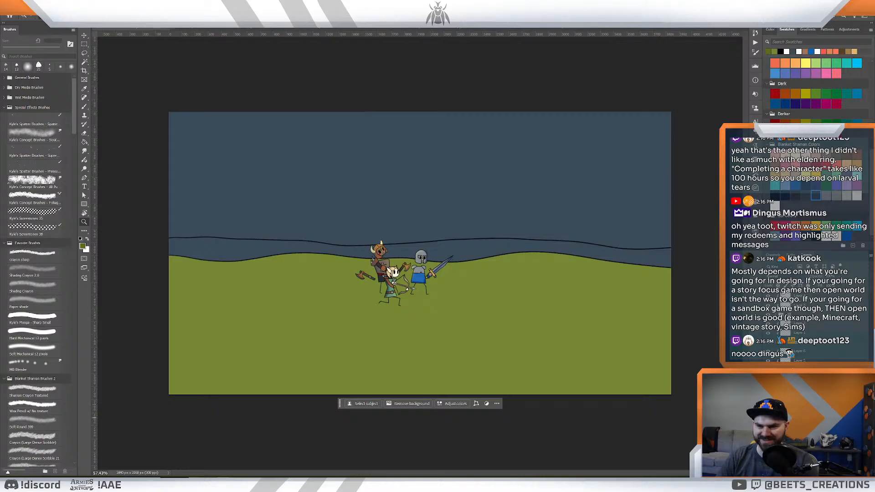
- Select the whole ground area below the farther horizon line and expand the selection
key("w")
key("ctrl+a")
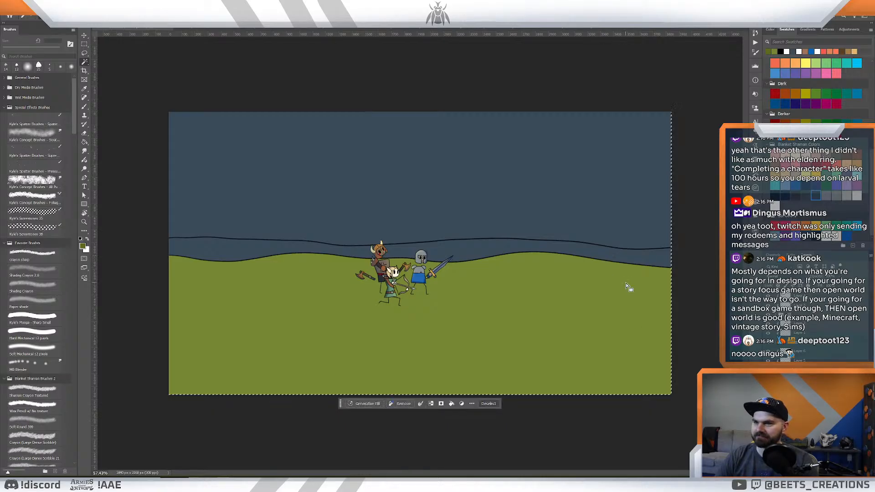
left_click(604, 254)
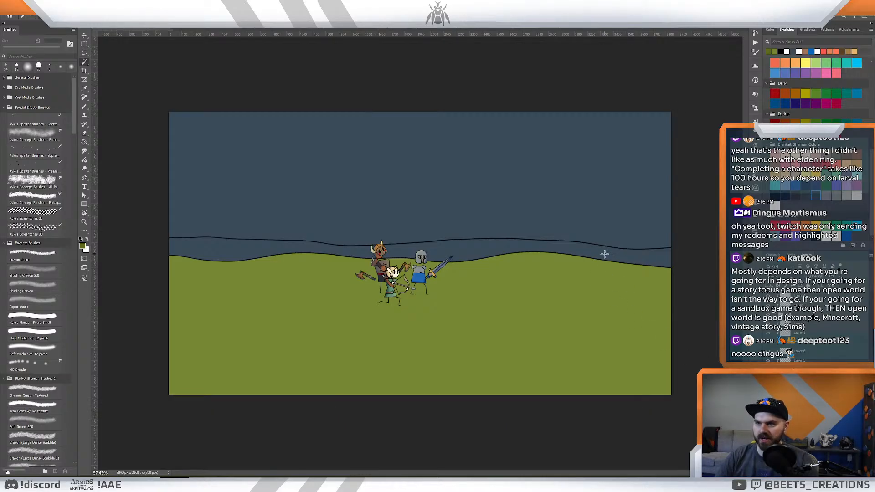
key("shift+F6")
key("Return")
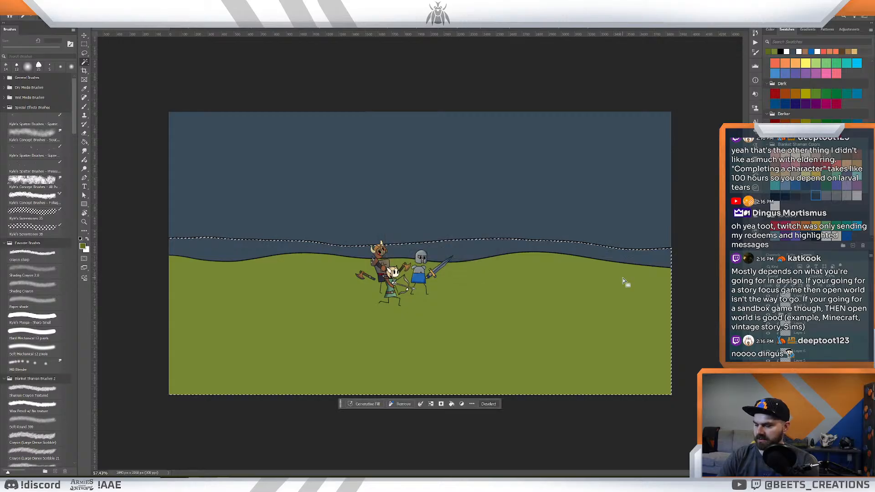
key("alt+s")
key("m")
key("e")
key("Return")
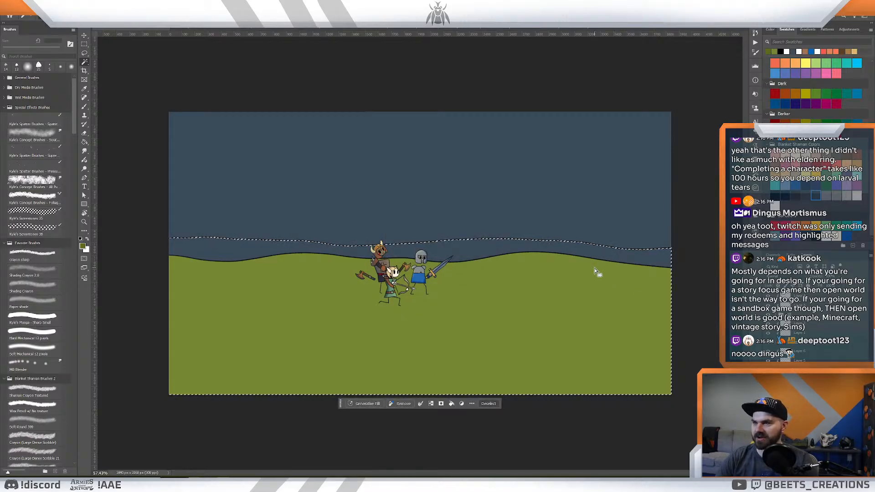
- Fill the selection with the sampled darker green, keep it behind the light green foreground, and deselect
key("g")
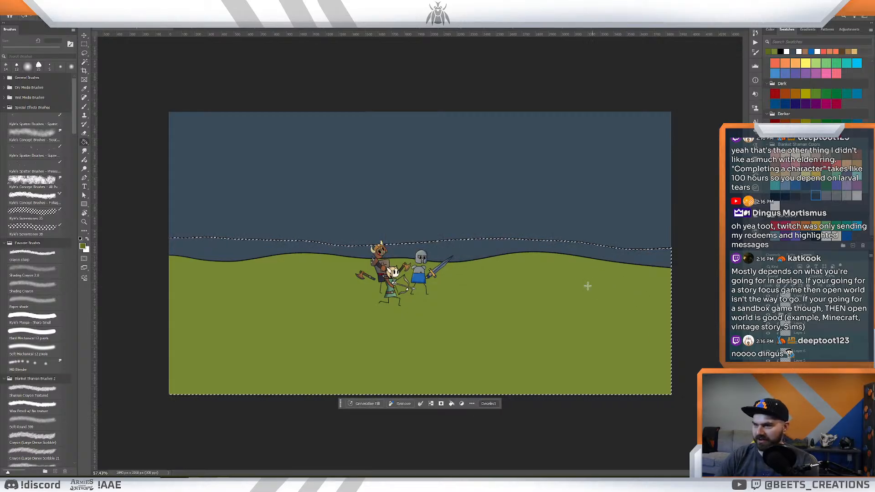
left_click(566, 248)
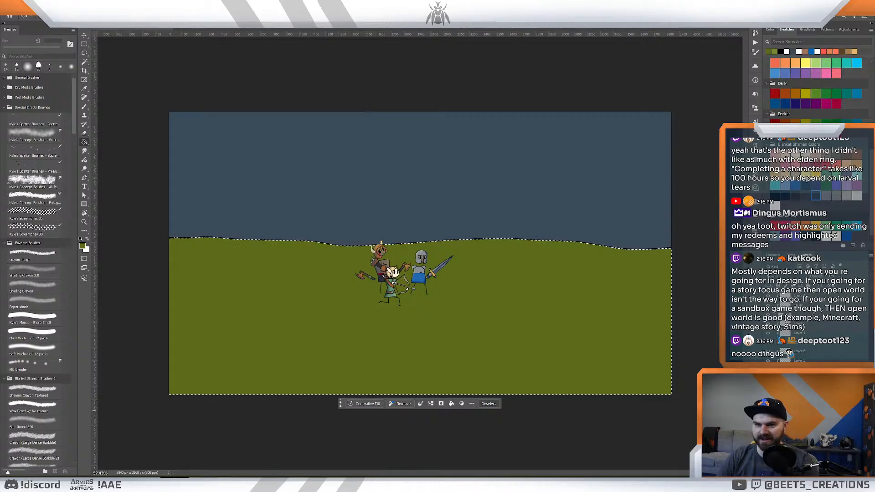
key("Delete")
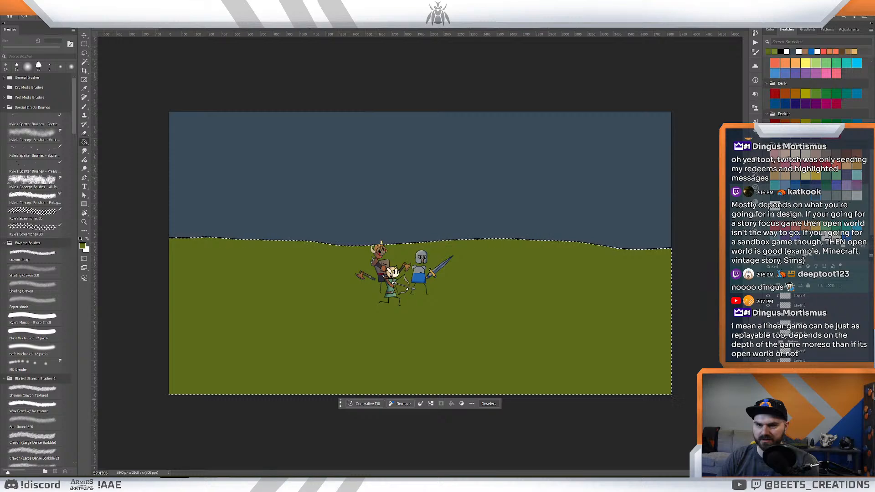
key("ctrl+z")
left_click(485, 341)
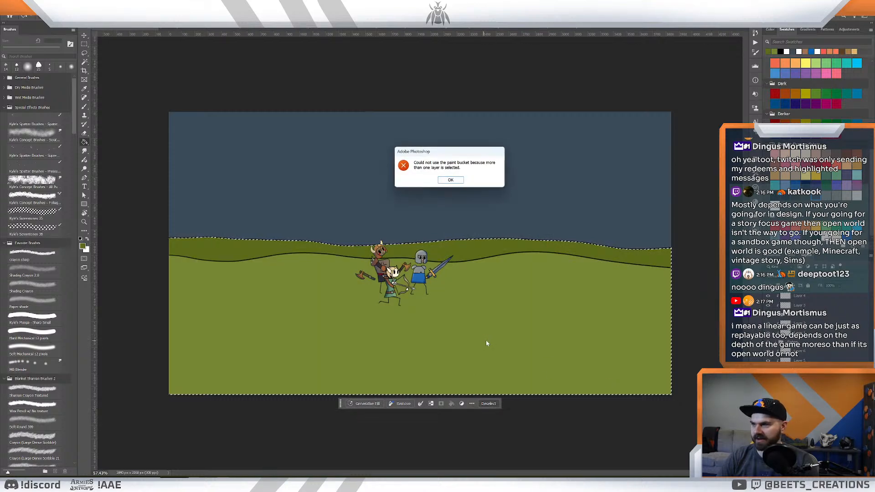
left_click(456, 180)
key("ctrl+d")
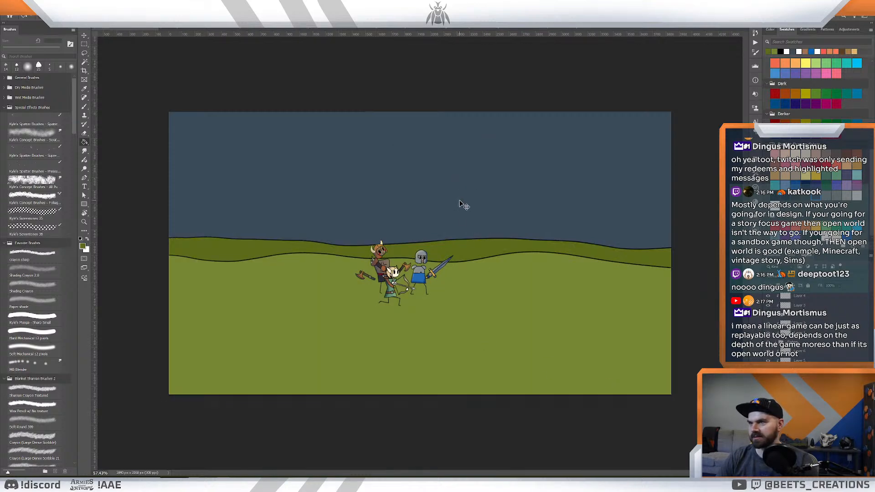
key("z")
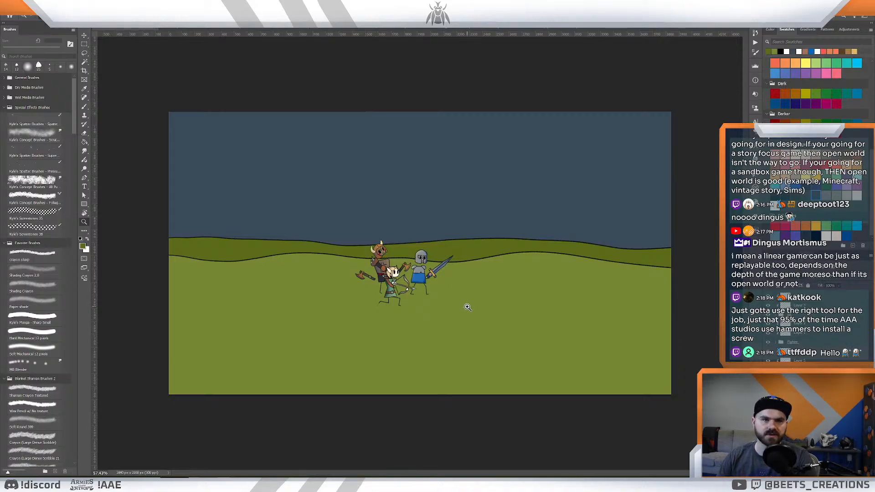
left_click(472, 291)
left_click(472, 291)
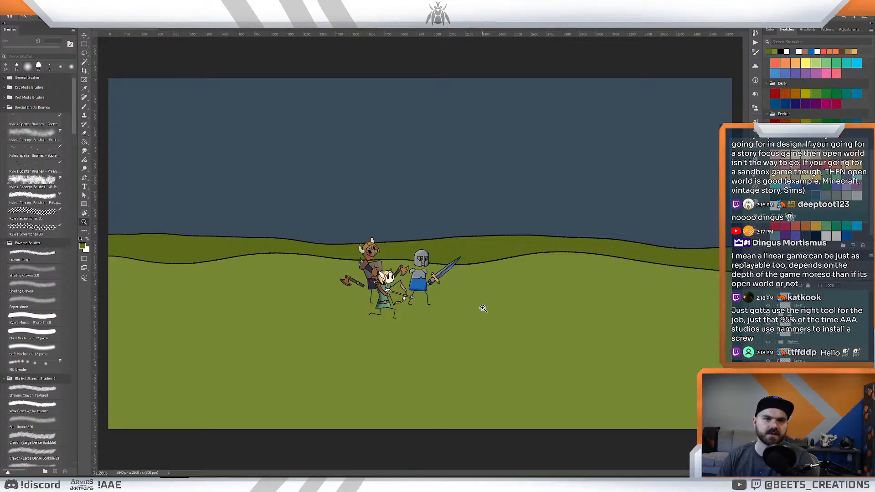
left_click_drag(488, 308, 479, 300)
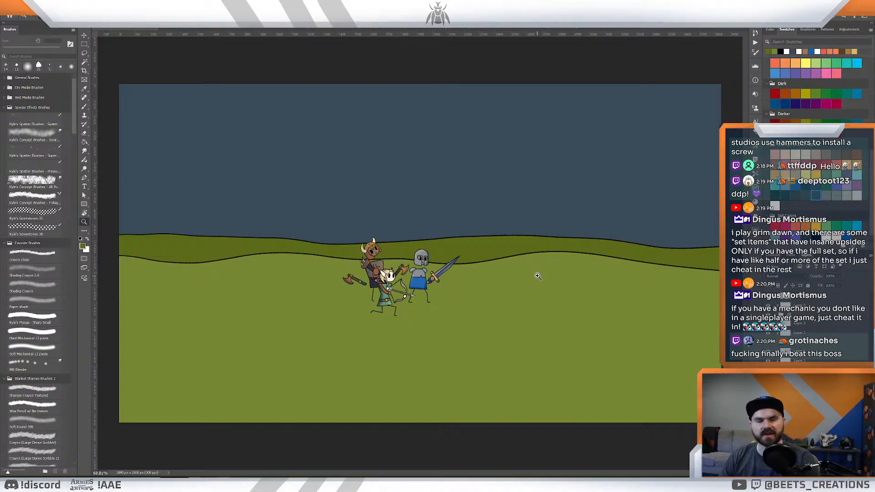
left_click(518, 264)
left_click_drag(518, 269, 550, 276)
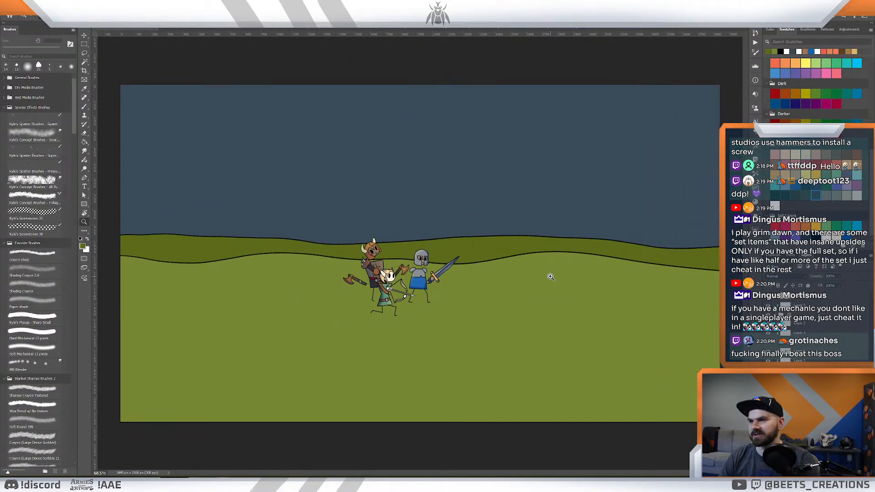
left_click_drag(490, 289, 489, 290)
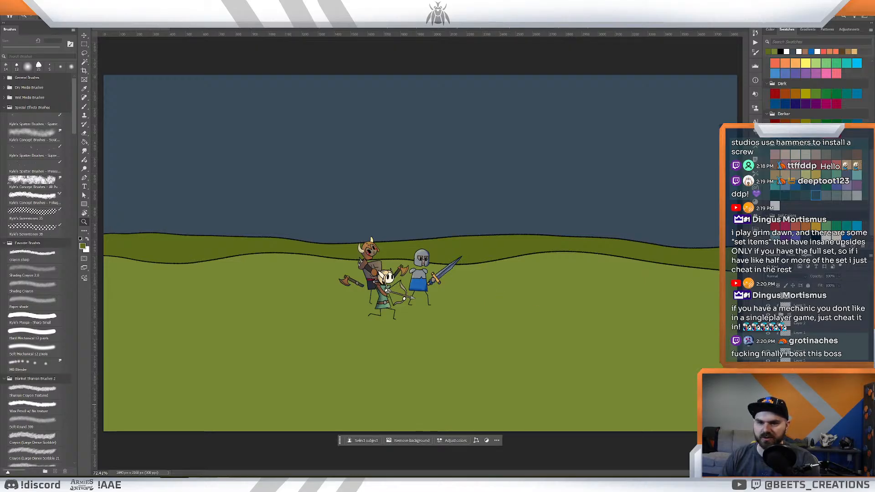
- Show the two foreground hill line layers again across the lower part of the light green ground
left_click(798, 397)
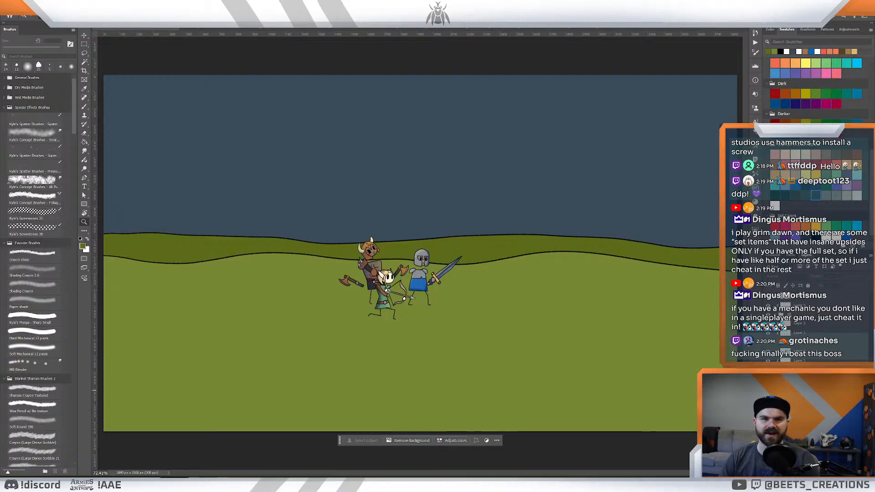
mouse_move(538, 303)
left_mouse_down()
mouse_move(523, 297)
mouse_move(534, 297)
left_mouse_up()
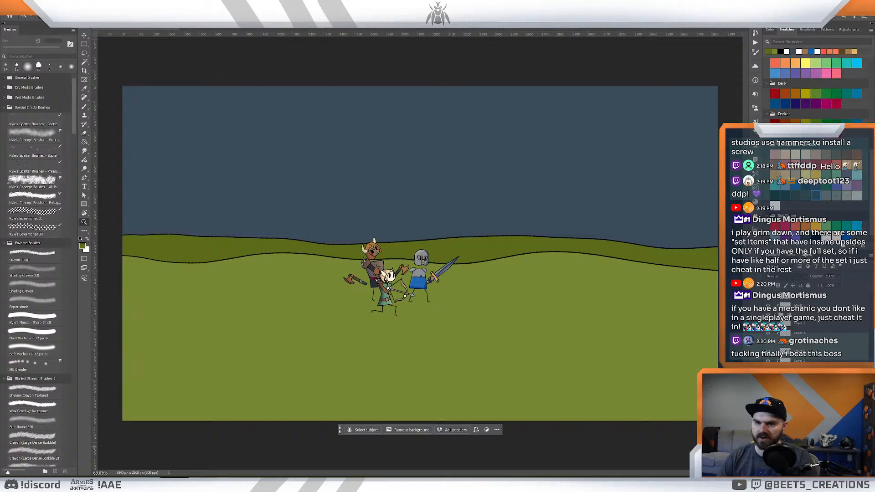
left_click(802, 438)
left_click(767, 389)
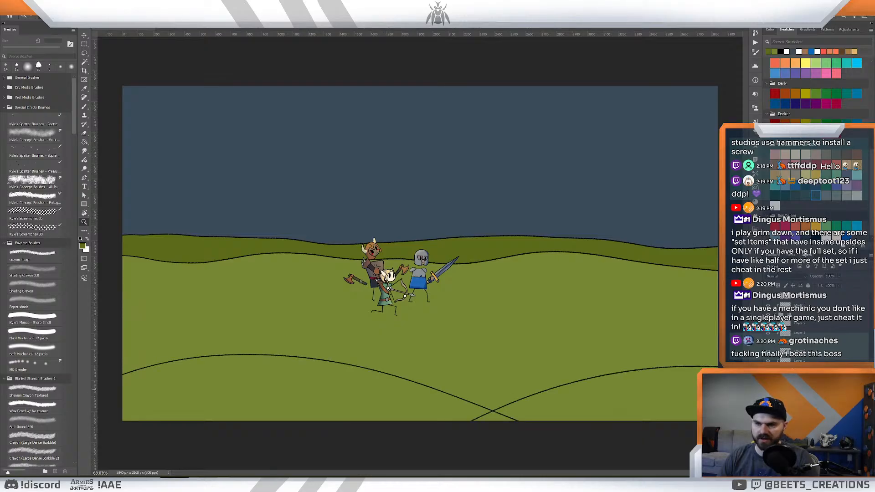
- Hide the darker farther hill and show it again to check which layer holds it
left_click(801, 410)
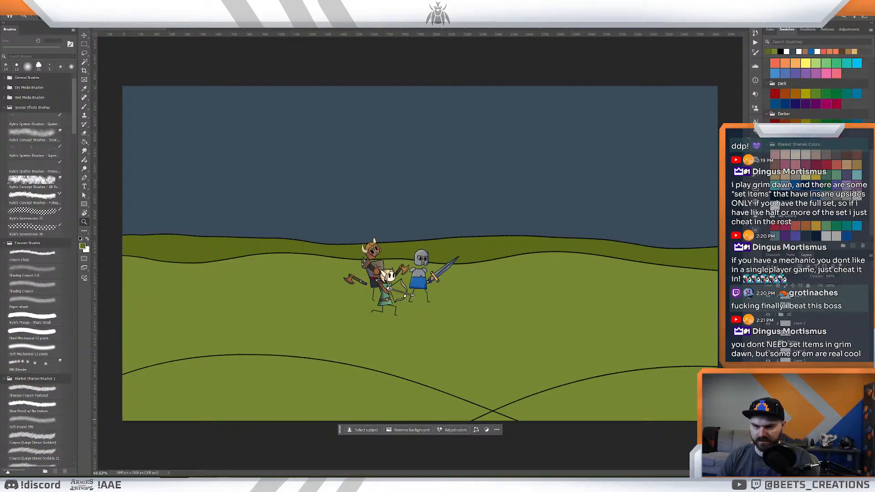
left_click(802, 464)
left_click(802, 428)
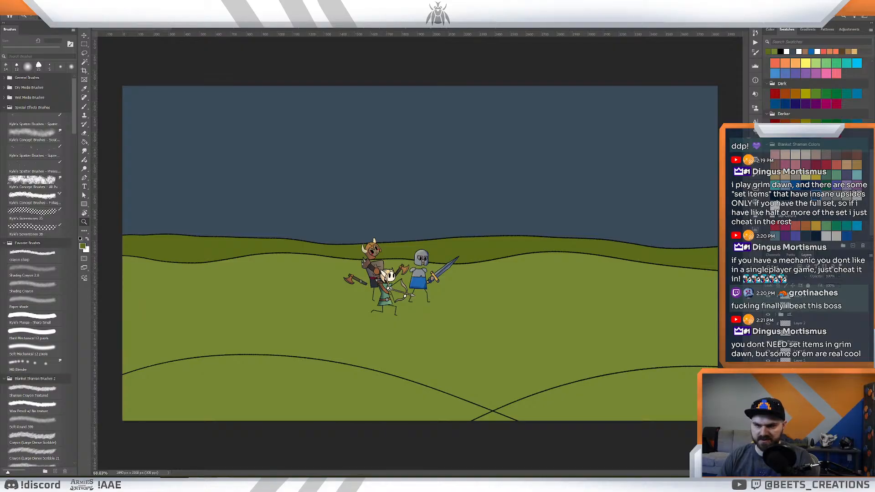
left_click(802, 446)
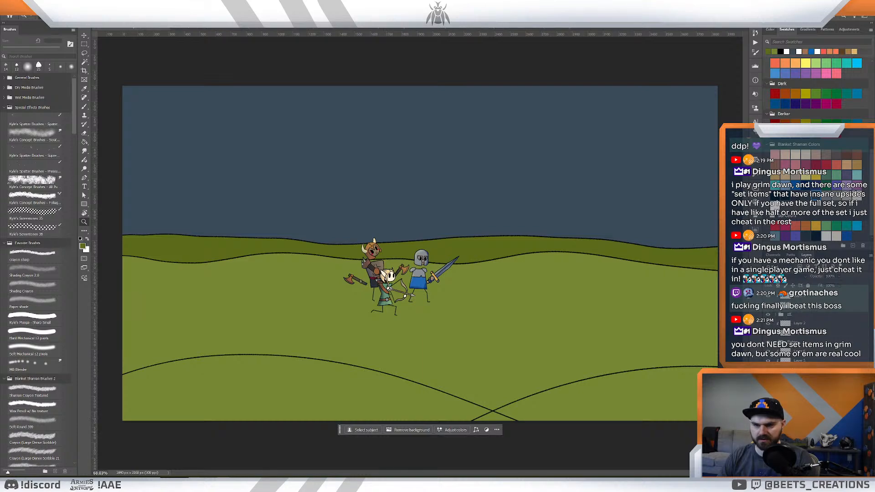
left_click(801, 435)
left_click(767, 435)
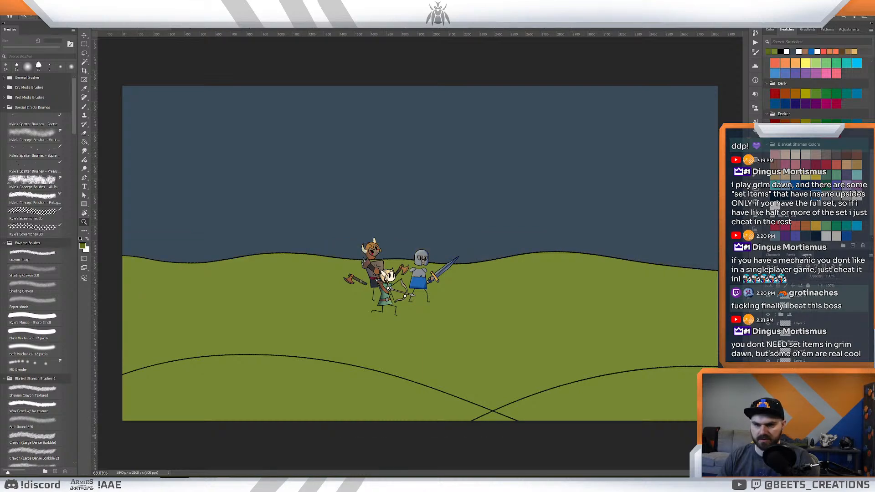
left_click(767, 435)
- Merge the selected hill layers and toggle the visibility of the merged artwork to check it
scroll(802, 433, "down", 1)
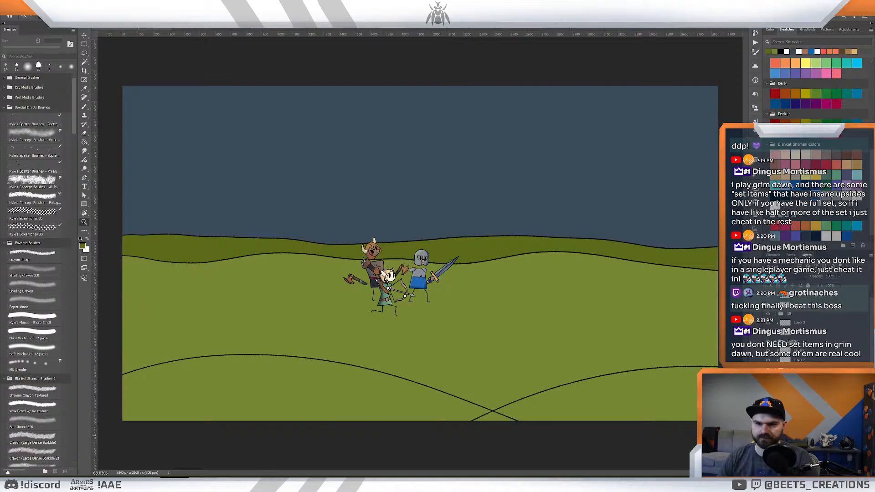
right_click(797, 441)
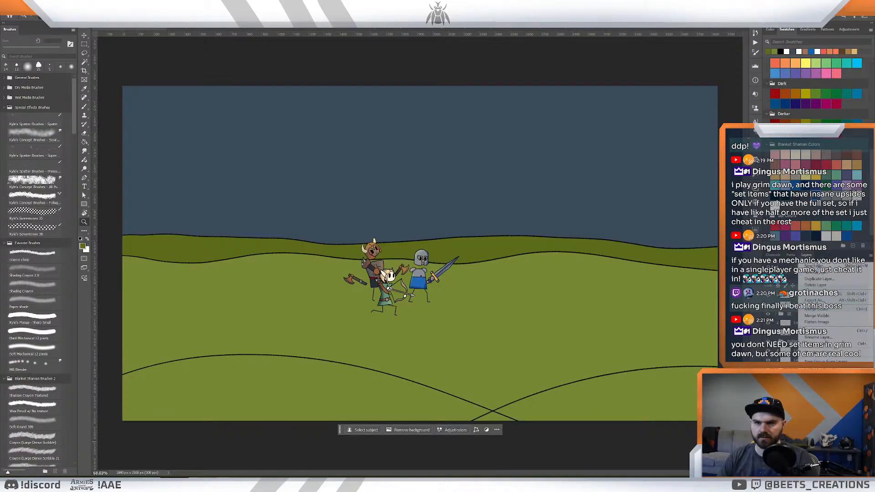
left_click(816, 310)
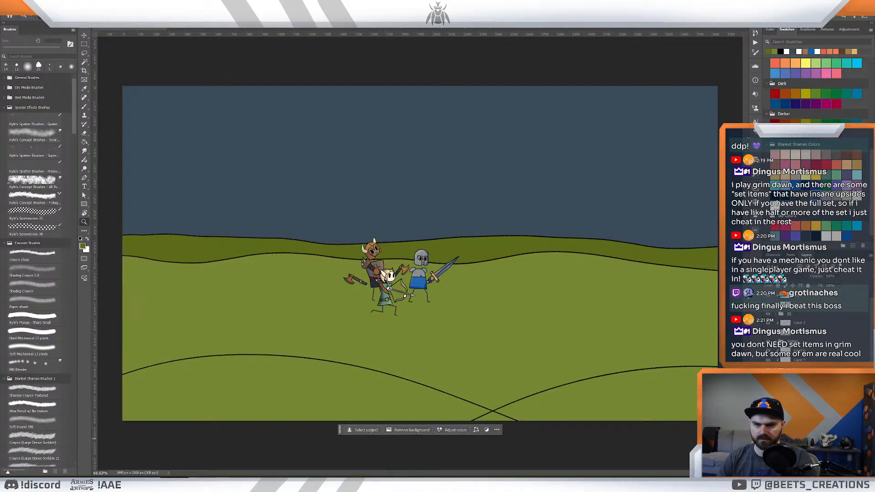
left_click(767, 430)
left_click(767, 429)
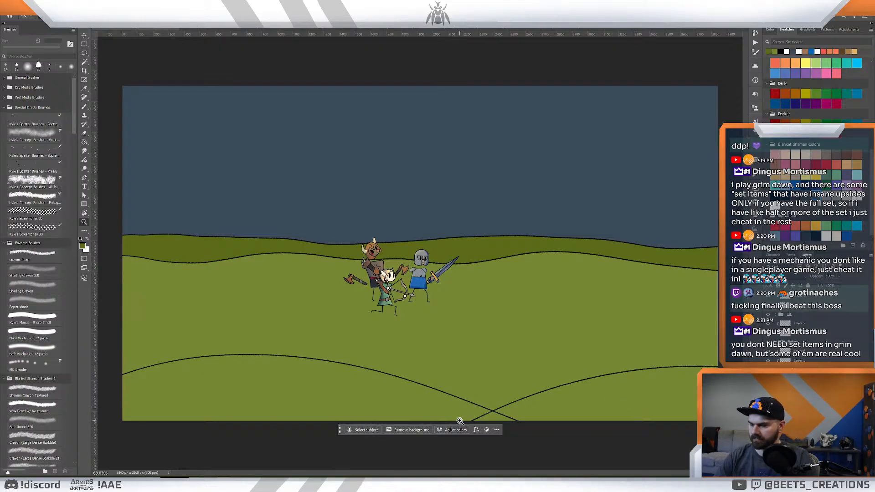
- Set the foreground colour to a muted, lighter olive green with hue 64, saturation 57% and brightness 54%
key("i")
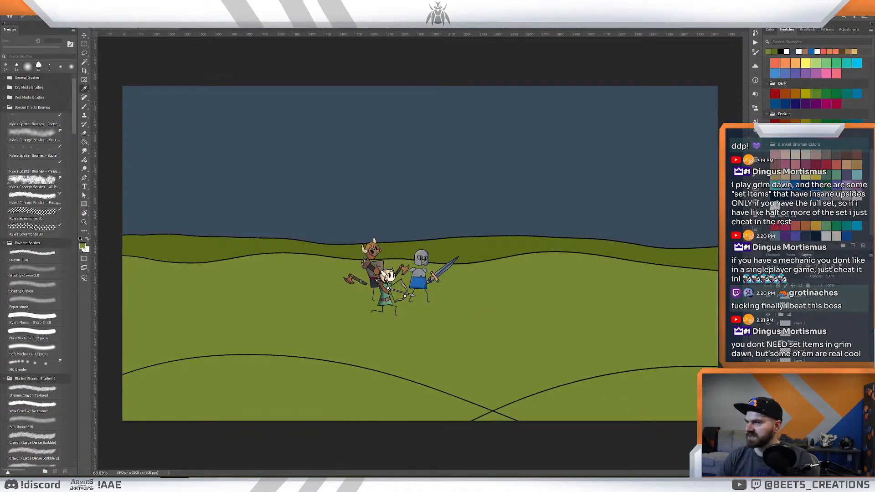
left_click(83, 247)
left_click_drag(631, 353, 631, 353)
left_click_drag(590, 324, 587, 326)
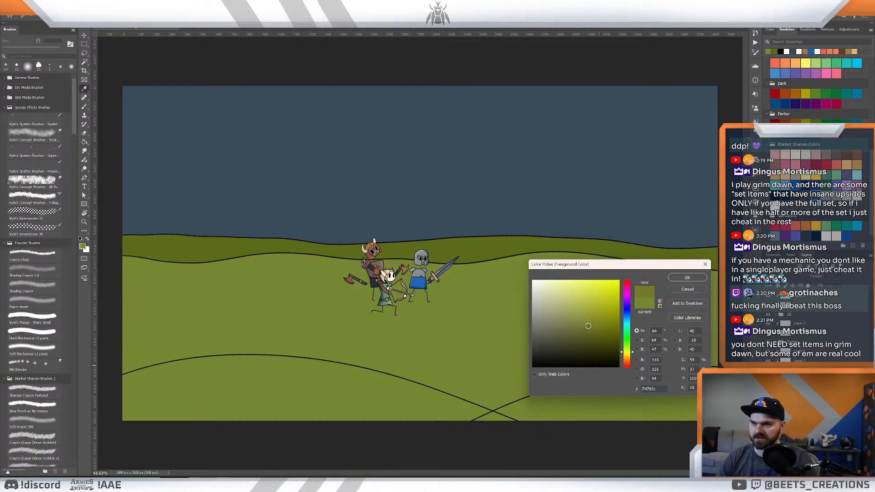
left_click(582, 321)
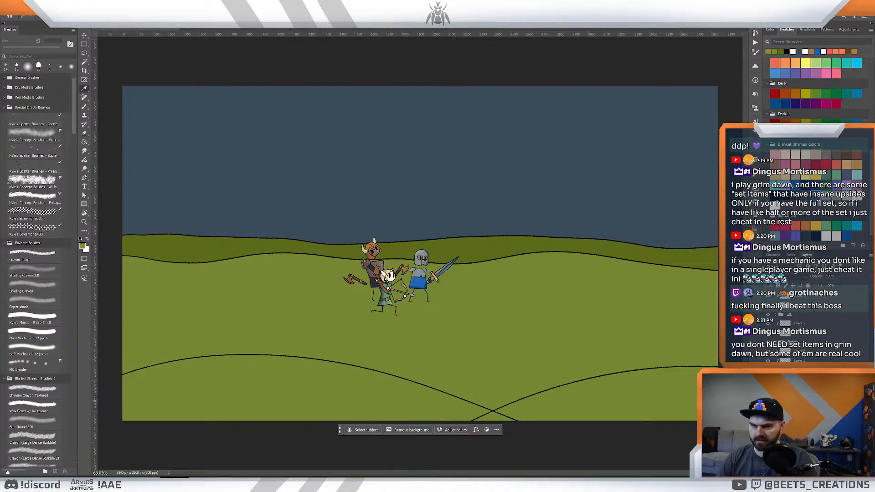
- Select the left foreground hill below its outline, expand the selection twice, and fill it with the muted olive green
key("w")
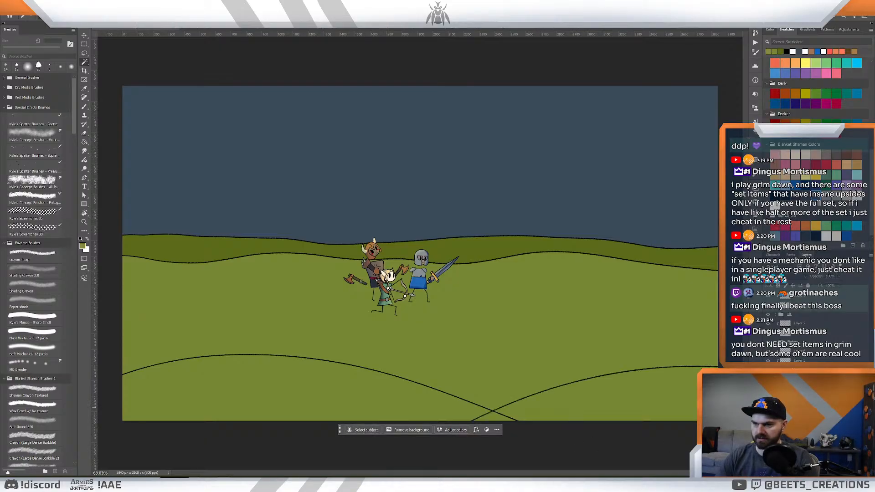
left_click(373, 411)
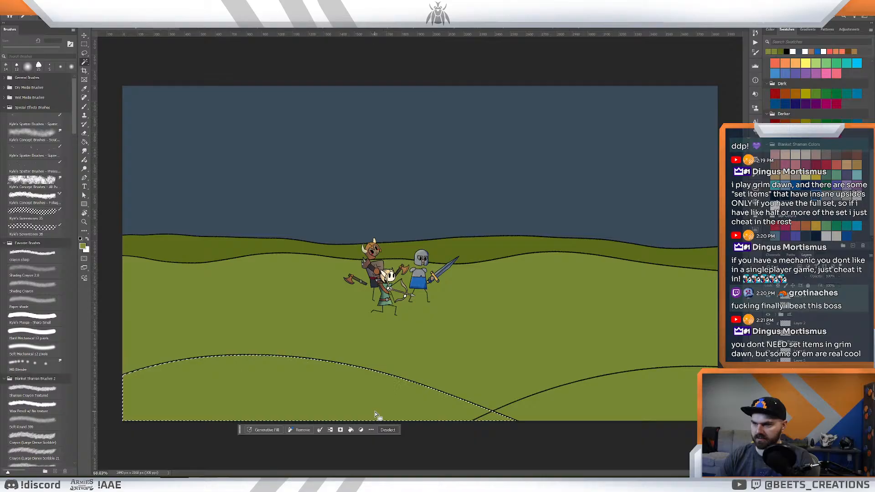
key("alt+s")
key("m")
key("e")
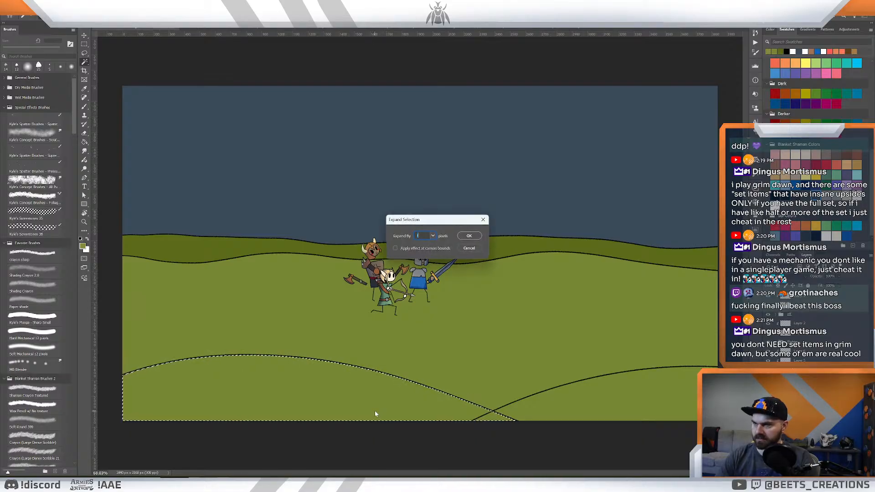
key("Return")
key("alt+s")
key("m")
key("e")
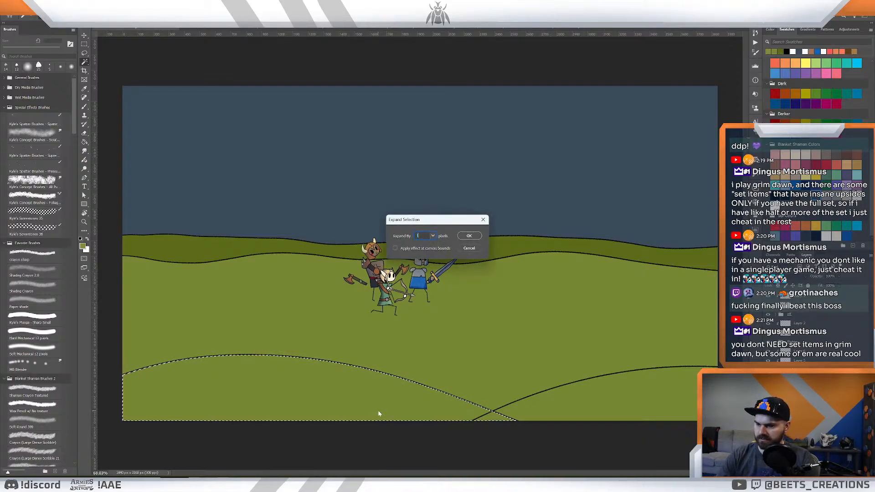
key("Return")
key("g")
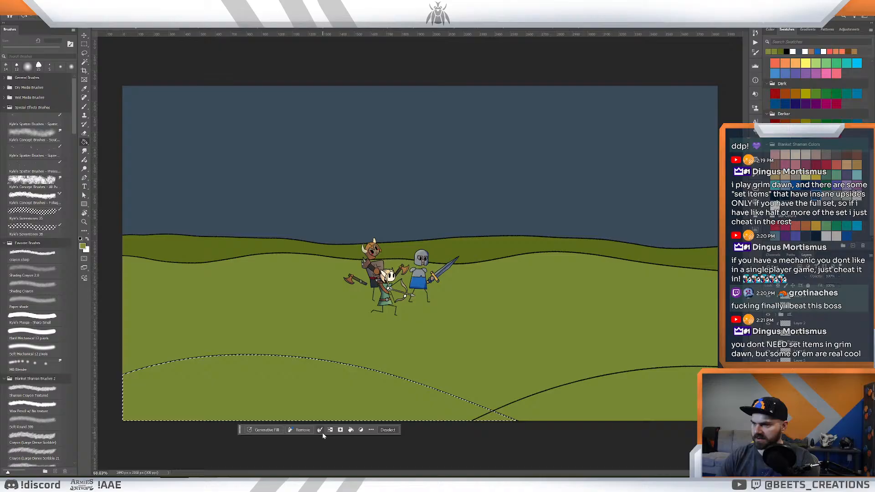
left_click(341, 399)
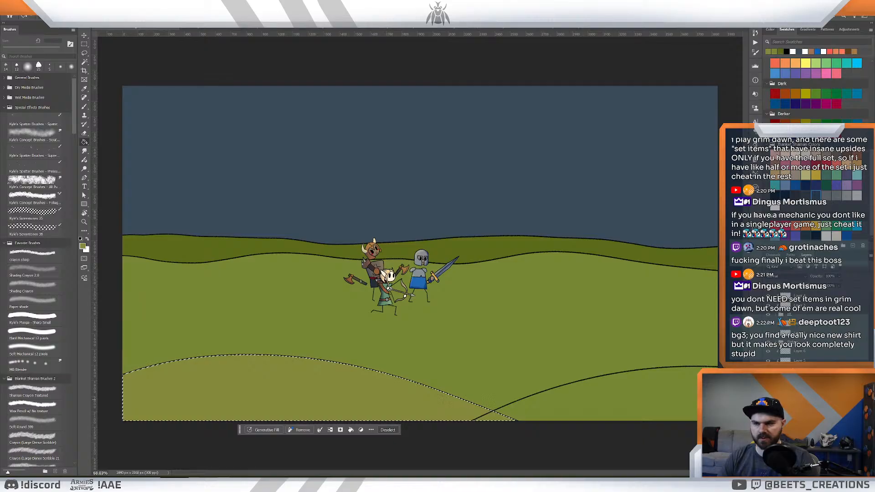
- Sample the left foreground hill's olive, shift it to hue 59 and slightly lighter as the foreground colour, and deselect the hill
key("i")
left_click(363, 390)
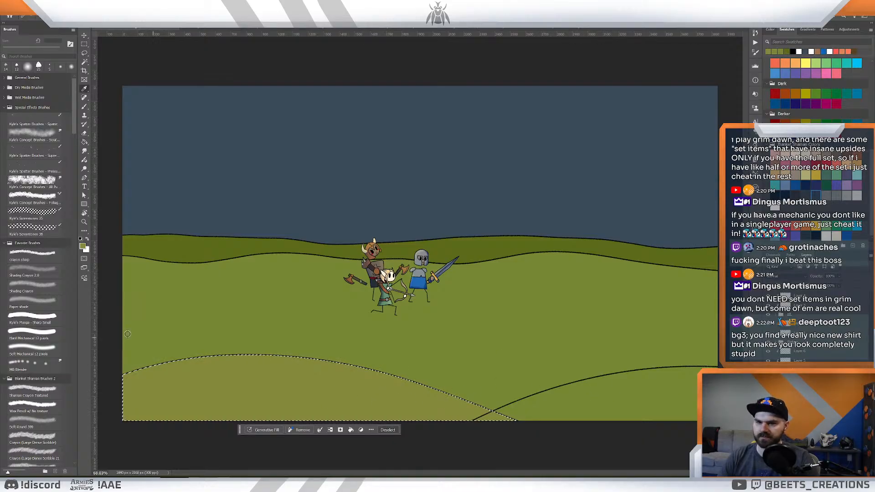
left_click(82, 246)
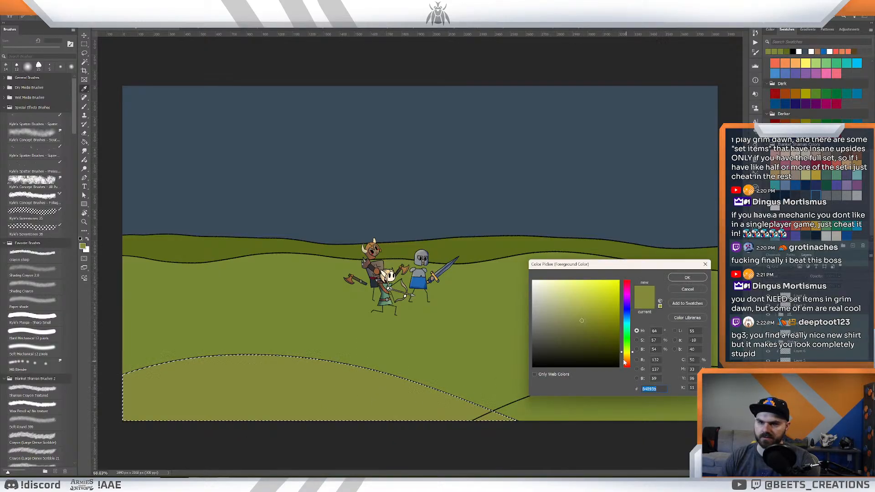
left_click(624, 352)
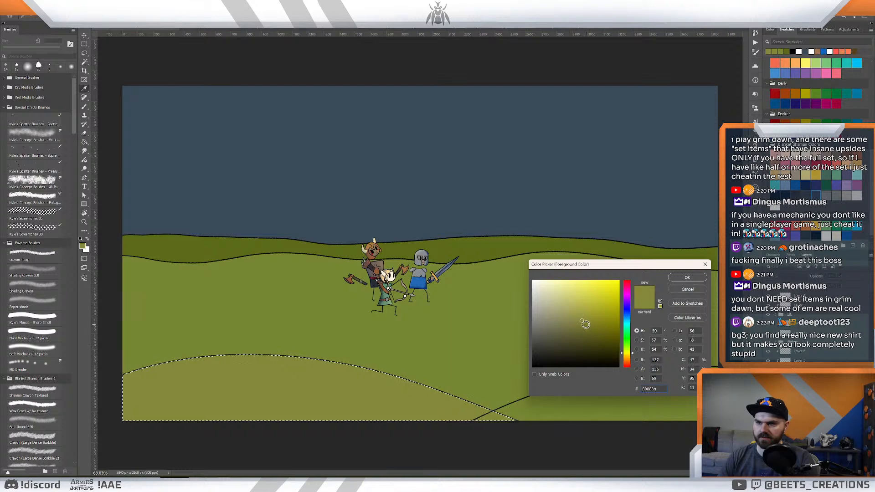
left_click(579, 319)
left_click(685, 277)
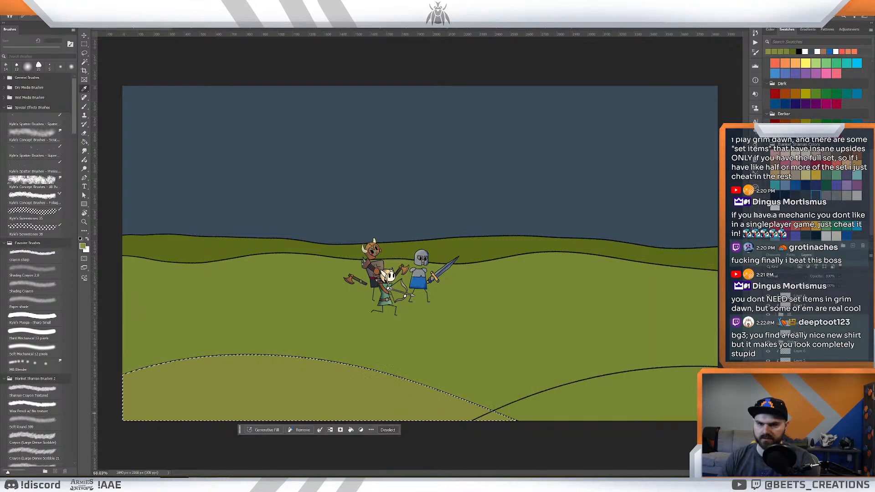
key("ctrl+d")
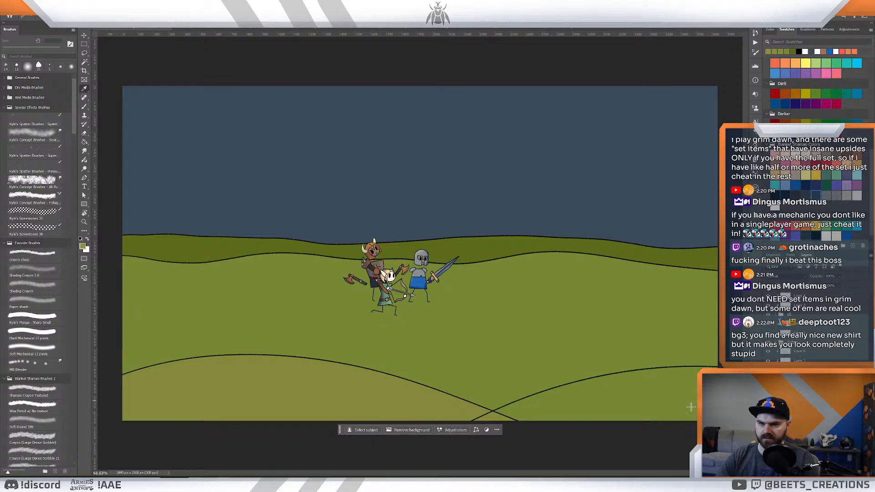
- Select the right foreground hill, expand the selection twice, fill it with the yellower olive, and deselect
key("w")
left_click(677, 401)
key("alt+s")
key("m")
key("e")
key("Return")
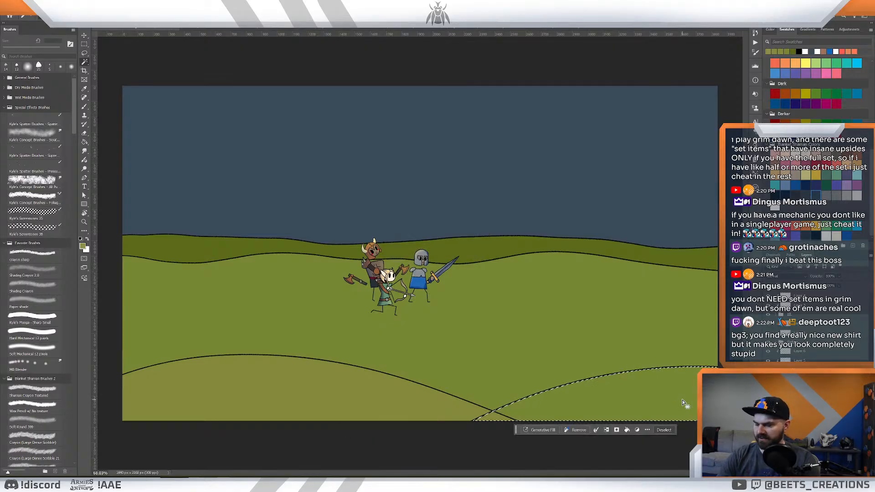
key("alt+s")
key("m")
key("e")
key("Return")
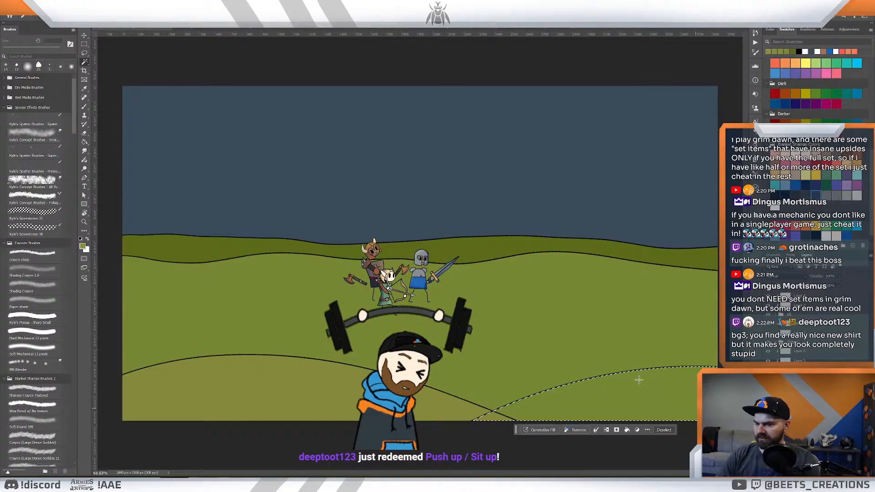
key("g")
left_click(653, 406)
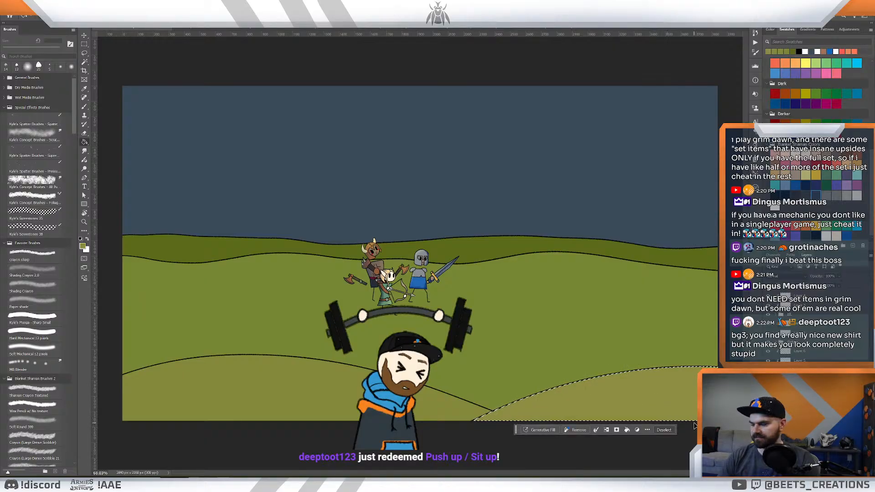
key("ctrl+d")
- Save the ending shot document and group the selected layers
key("z")
left_click_drag(600, 318, 591, 325)
key("ctrl+s")
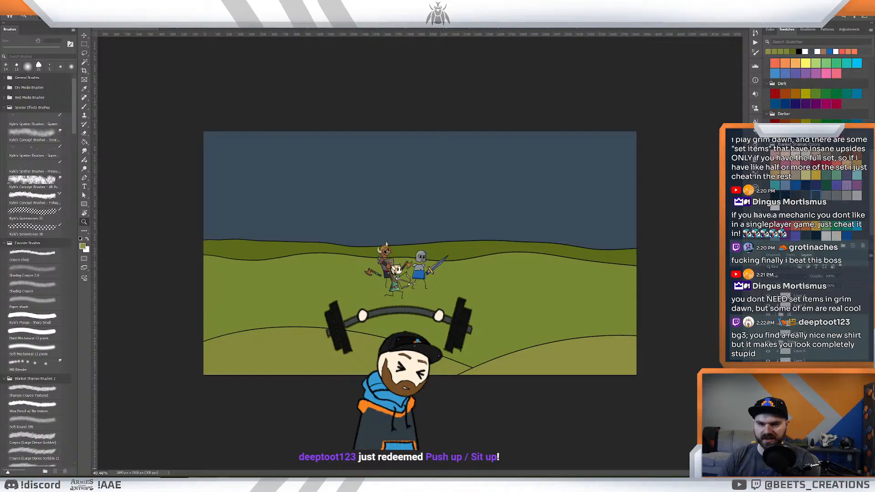
key("ctrl+g")
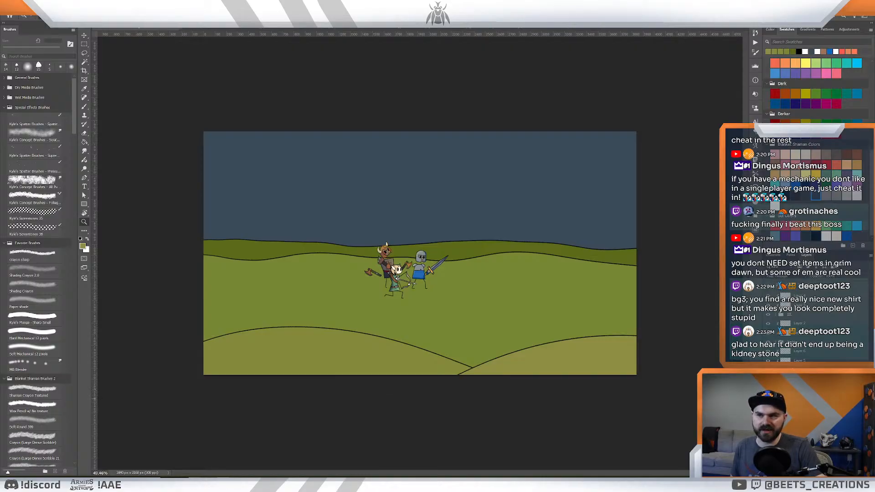
- Examine the three characters against the coloured hills, both close up and as a full composition
mouse_move(466, 272)
left_mouse_down()
mouse_move(448, 268)
mouse_move(464, 274)
mouse_move(455, 273)
left_mouse_up()
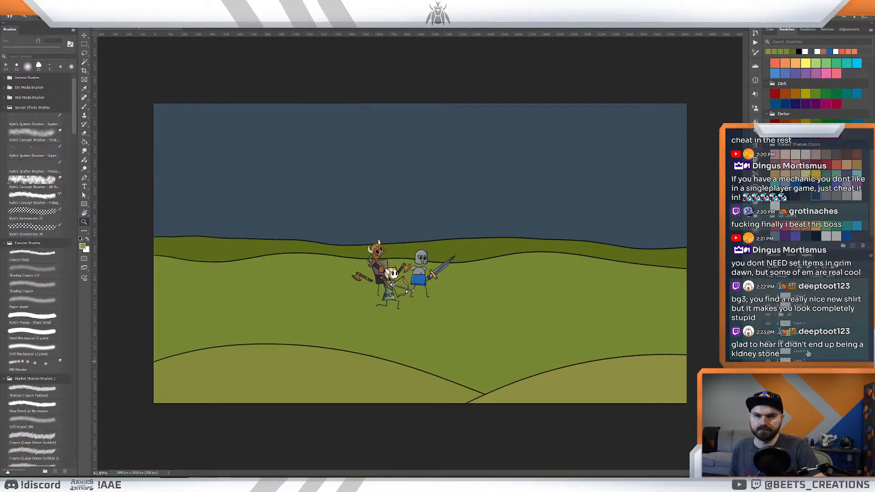
left_click(808, 360)
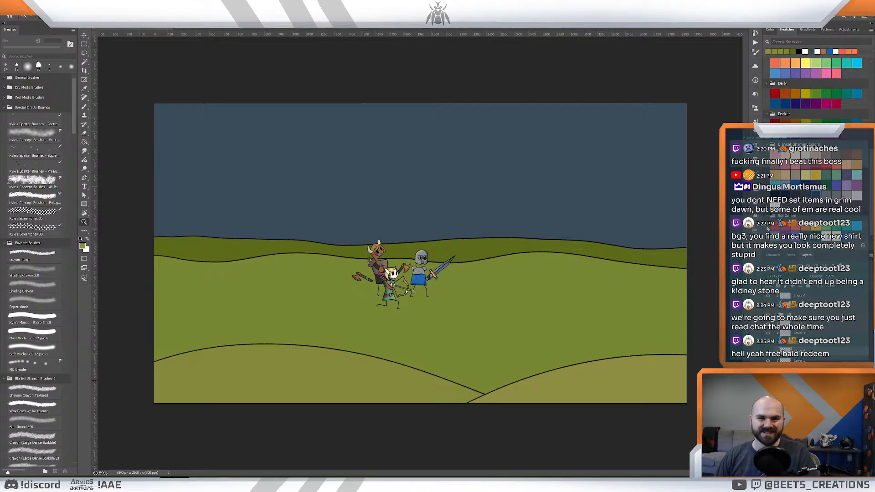
scroll(469, 231, "down", 1)
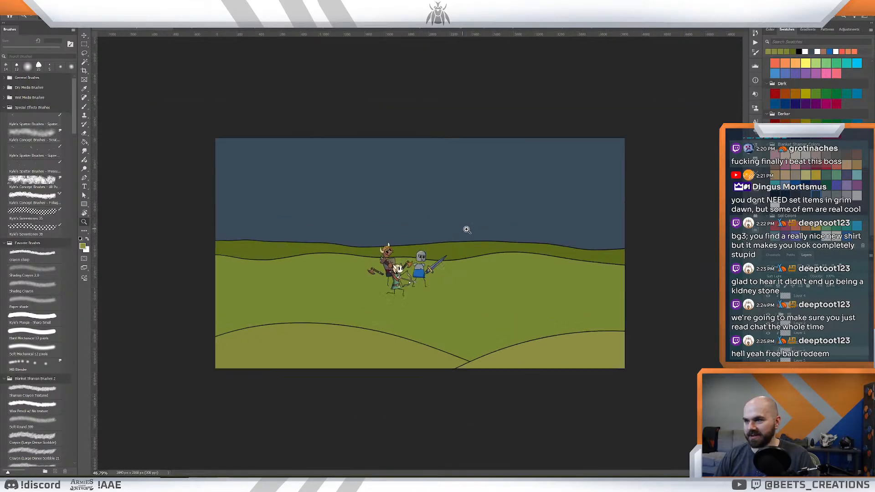
scroll(469, 231, "up", 3)
left_click_drag(437, 222, 478, 219)
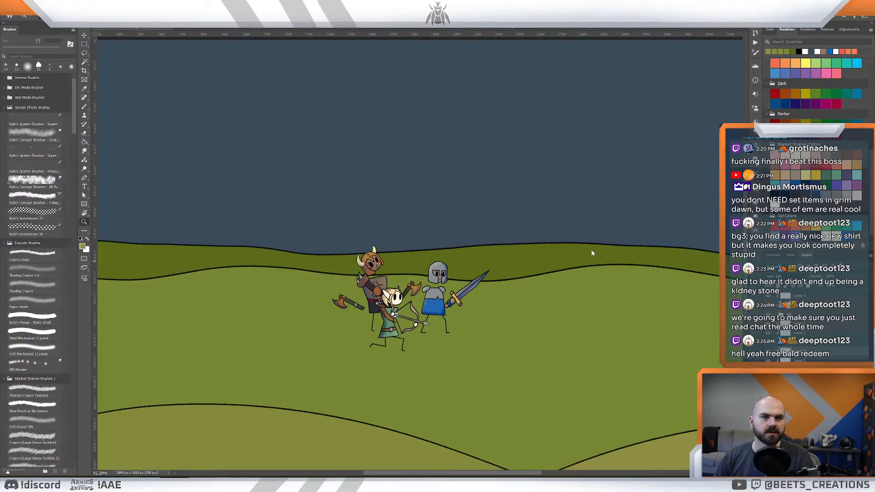
mouse_move(526, 252)
left_mouse_down()
mouse_move(517, 254)
mouse_move(526, 261)
left_mouse_up()
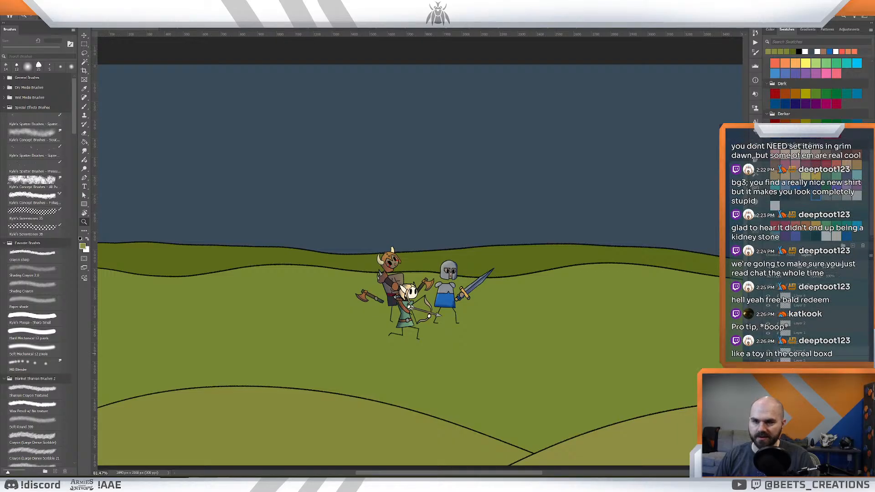
left_click(814, 352)
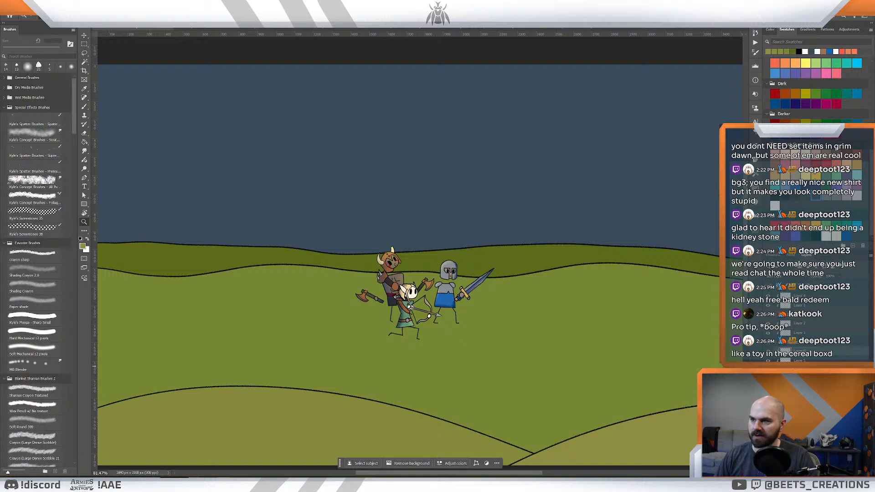
left_click(816, 369)
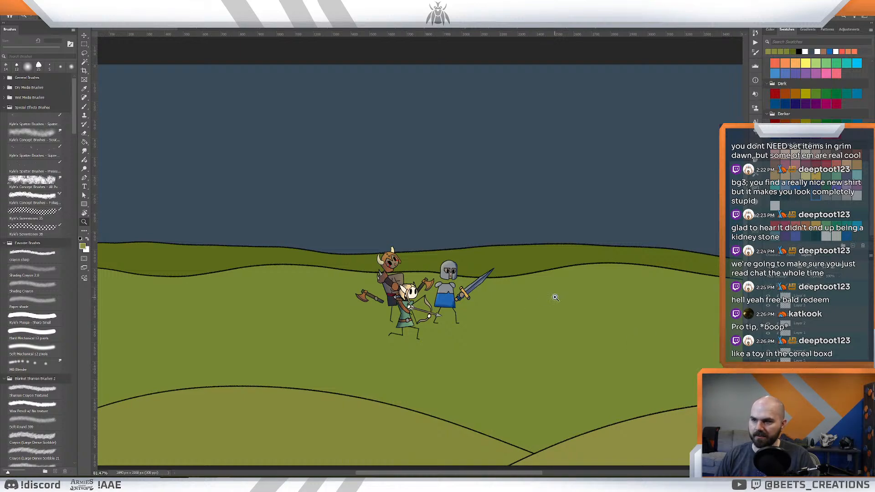
mouse_move(555, 297)
left_mouse_down()
mouse_move(524, 292)
mouse_move(547, 303)
left_mouse_up()
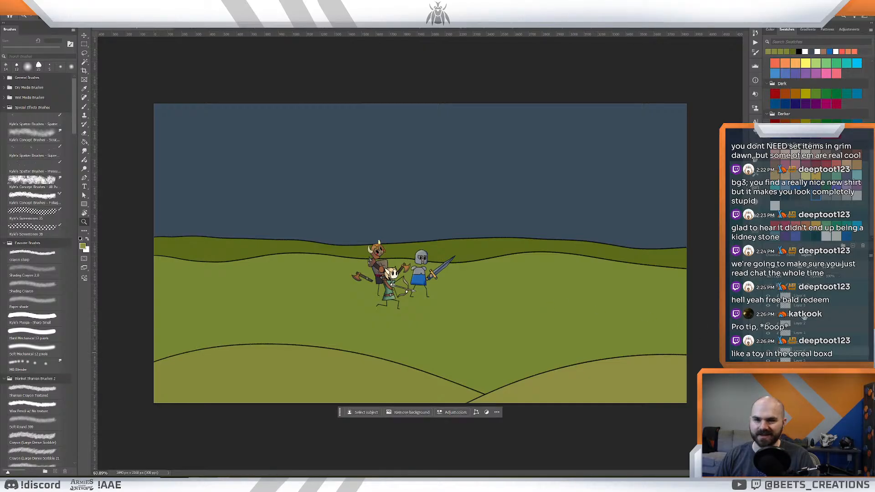
- Show the mountain line art layer to review the peaks against the sky and hills, and hide it again
left_click(804, 316)
left_click(803, 389)
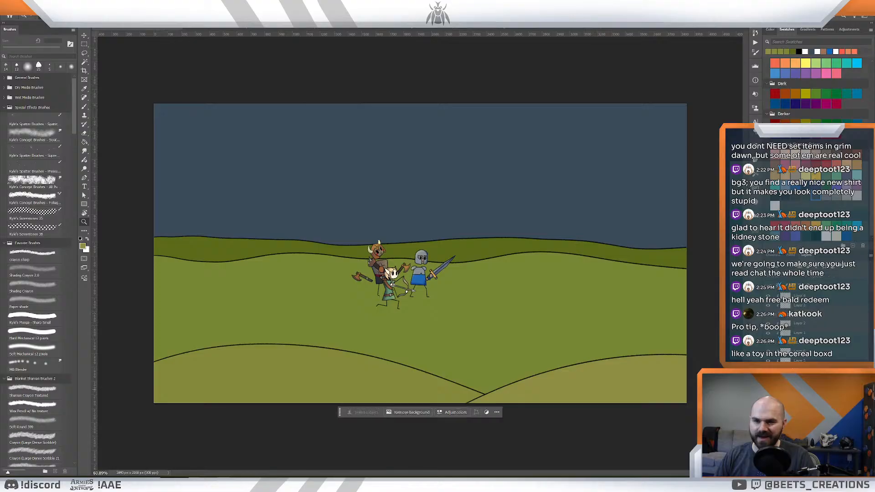
left_click(768, 389)
left_click_drag(505, 275, 498, 285)
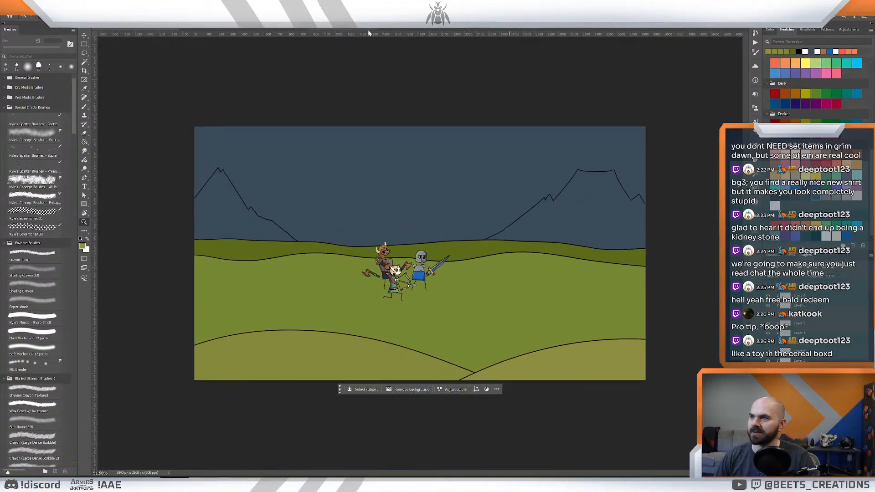
left_click_drag(601, 225, 584, 226)
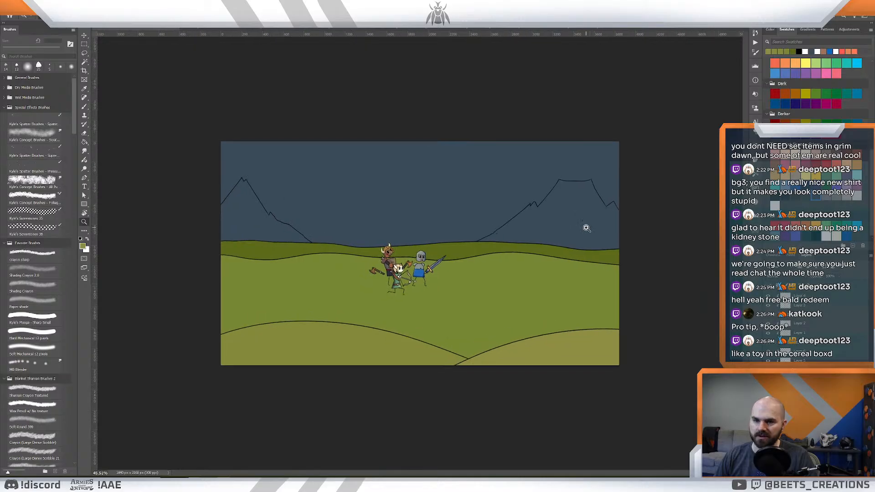
left_click_drag(435, 229, 463, 251)
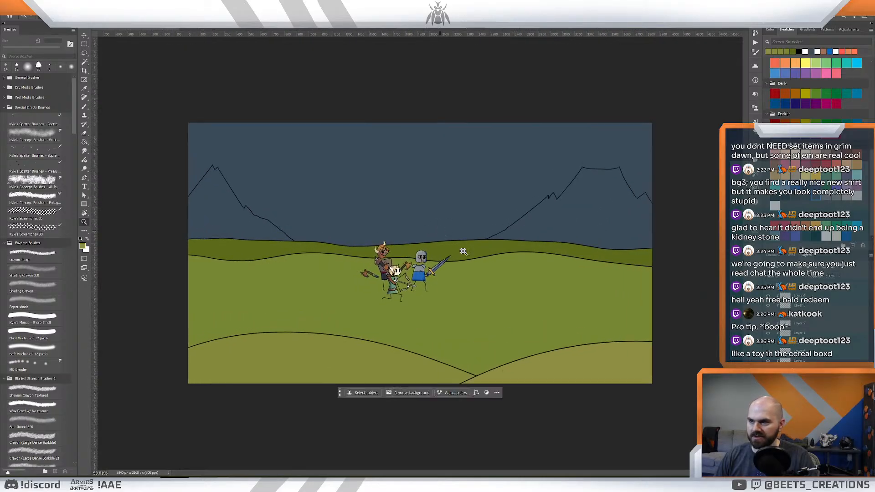
left_click(768, 391)
mouse_move(524, 277)
left_mouse_down()
mouse_move(514, 275)
mouse_move(524, 280)
left_mouse_up()
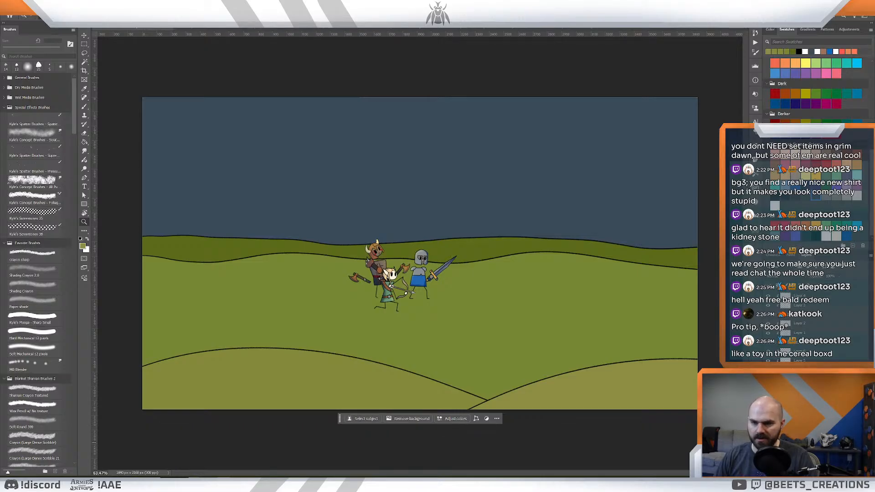
- Locate and select the middle hill's light green colour layer, hiding and showing it to confirm which hill it colours
left_click(768, 441)
left_click(767, 442)
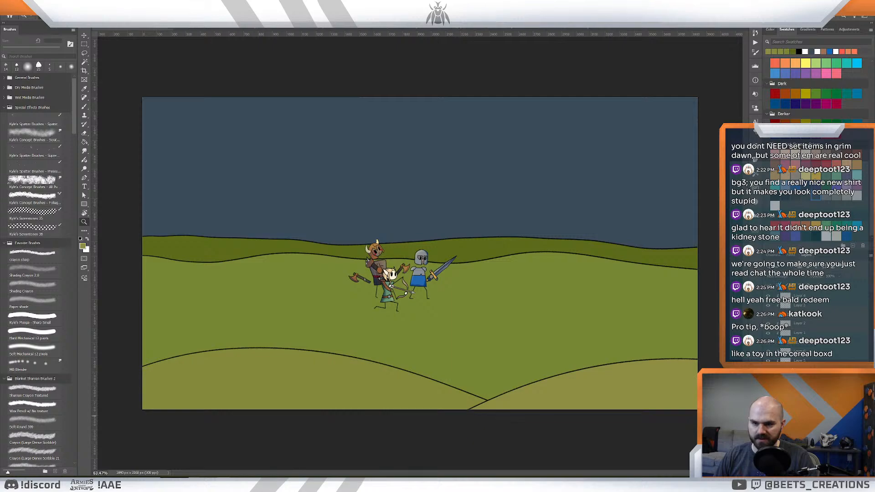
left_click(799, 432)
left_click(767, 431)
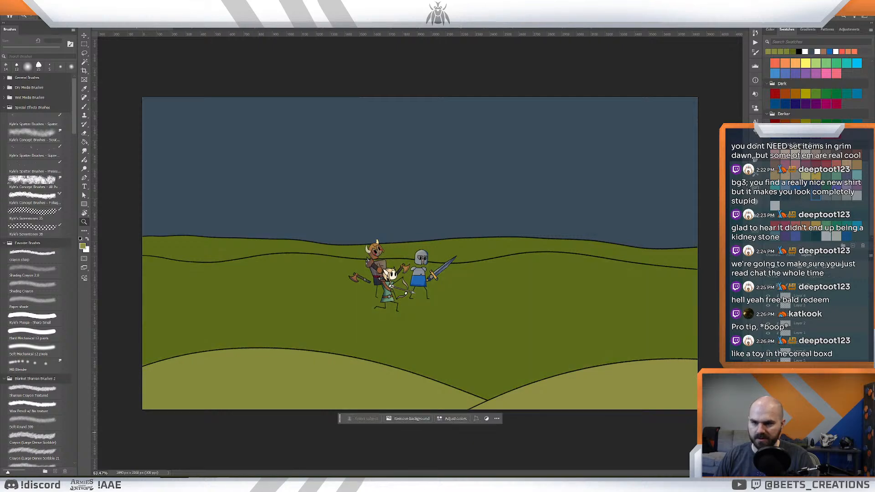
left_click(768, 432)
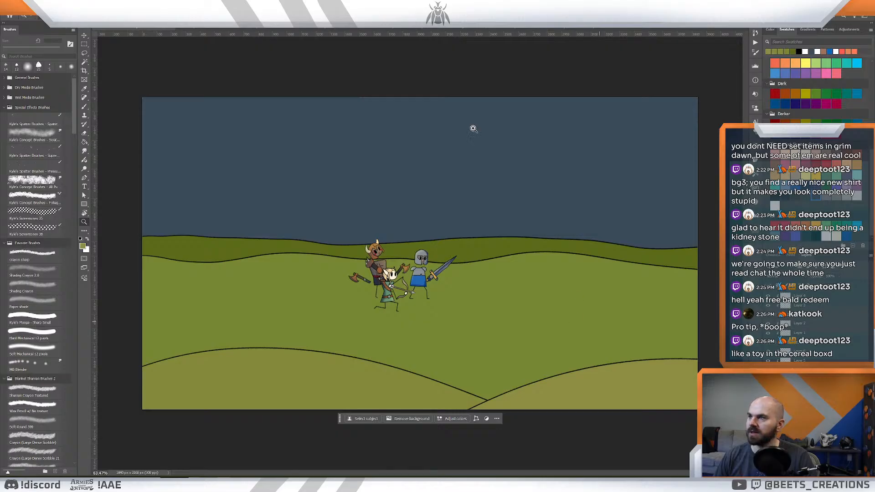
- Sample the brown ground colour from the knight card artwork and return to the ending shot document
left_click(213, 29)
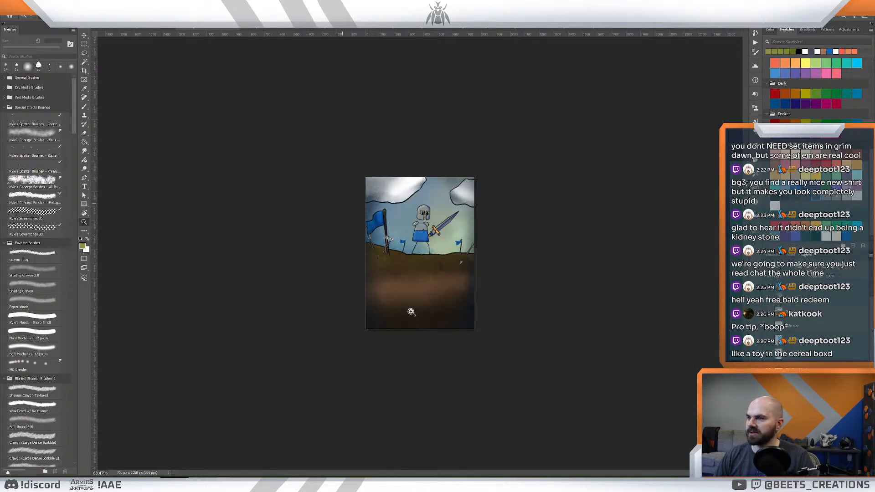
left_click(425, 288)
left_click(150, 29)
key("z")
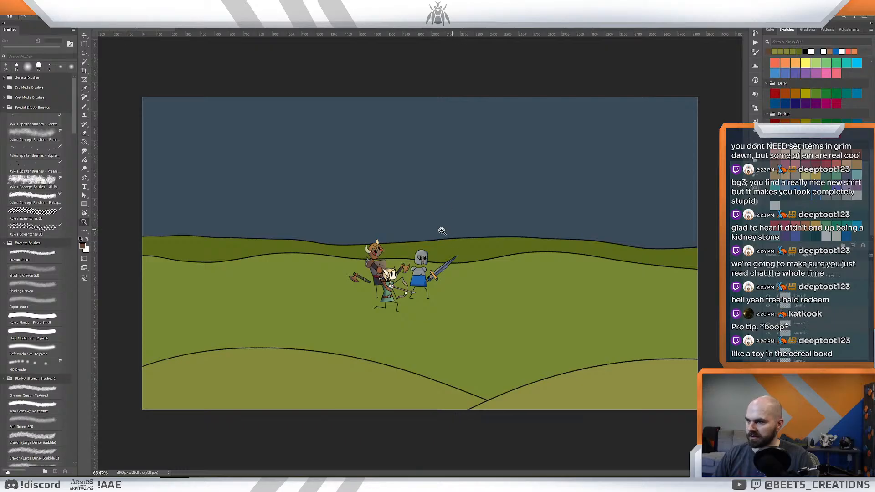
scroll(441, 231, "down", 2)
- Paint a broad brown dirt area across the centre of the middle hill with Shading Crayon 2.0, starting at 250 px and enlarging to 700 px
key("b")
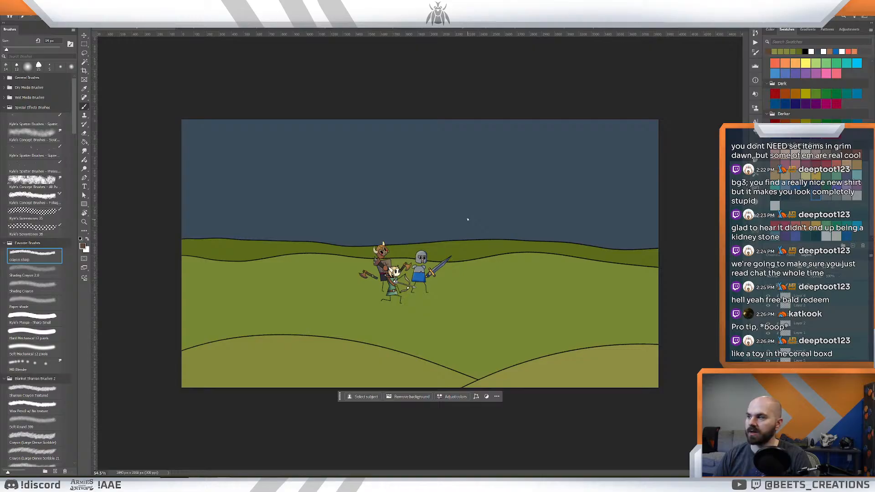
left_click(61, 270)
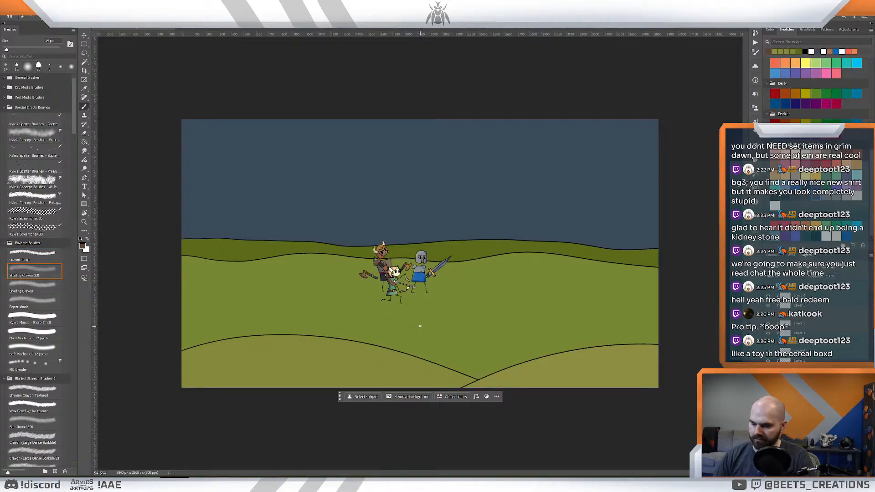
key("bracketright")
key("bracketright")
key("bracketright")
key("bracketright")
key("bracketright")
key("bracketright")
key("bracketright")
key("bracketright")
key("bracketright")
key("bracketright")
key("bracketright")
key("bracketright")
key("bracketright")
key("bracketright")
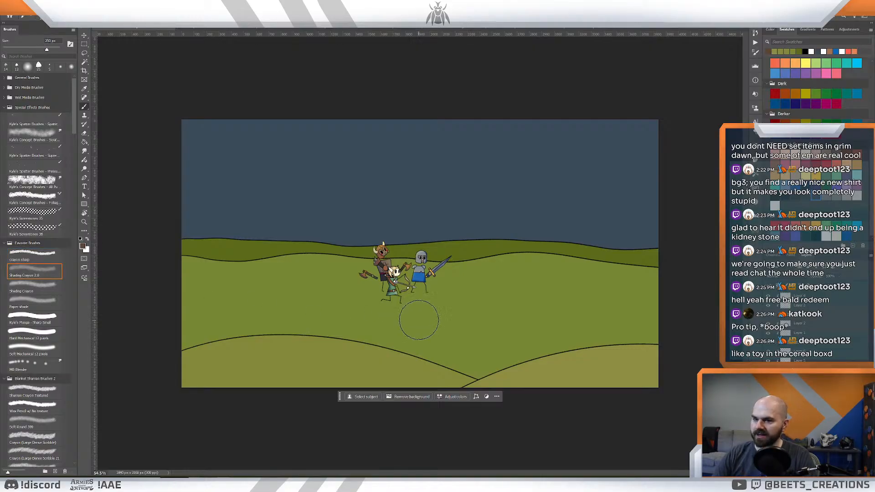
mouse_move(389, 344)
left_mouse_down()
mouse_move(435, 277)
mouse_move(377, 410)
mouse_move(443, 280)
mouse_move(413, 390)
mouse_move(444, 346)
mouse_move(433, 425)
mouse_move(449, 359)
mouse_move(438, 330)
mouse_move(476, 278)
mouse_move(401, 357)
mouse_move(501, 264)
mouse_move(412, 359)
mouse_move(518, 264)
mouse_move(411, 359)
mouse_move(510, 266)
mouse_move(427, 361)
mouse_move(435, 435)
left_mouse_up()
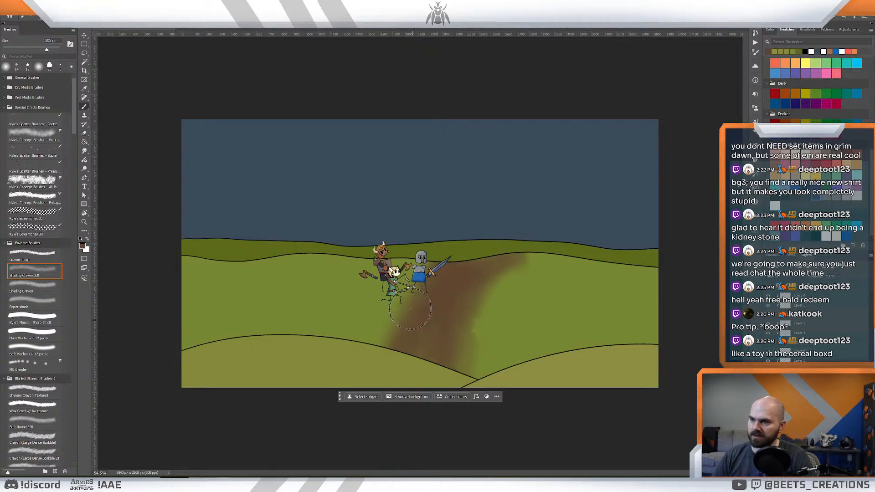
mouse_move(377, 271)
left_mouse_down()
mouse_move(433, 257)
mouse_move(368, 280)
mouse_move(354, 305)
mouse_move(355, 259)
mouse_move(356, 325)
mouse_move(339, 303)
mouse_move(352, 290)
mouse_move(331, 286)
mouse_move(370, 351)
mouse_move(372, 387)
mouse_move(355, 285)
mouse_move(395, 370)
mouse_move(386, 366)
mouse_move(365, 285)
mouse_move(350, 314)
mouse_move(394, 252)
mouse_move(383, 301)
mouse_move(393, 279)
mouse_move(404, 289)
mouse_move(417, 261)
mouse_move(420, 267)
mouse_move(371, 318)
mouse_move(360, 305)
mouse_move(359, 415)
mouse_move(373, 268)
mouse_move(326, 348)
mouse_move(423, 424)
mouse_move(386, 316)
mouse_move(388, 278)
mouse_move(405, 259)
mouse_move(386, 378)
mouse_move(409, 377)
mouse_move(422, 274)
mouse_move(480, 251)
mouse_move(415, 408)
mouse_move(443, 351)
mouse_move(536, 258)
mouse_move(478, 324)
mouse_move(445, 476)
mouse_move(486, 282)
mouse_move(432, 431)
mouse_move(494, 264)
mouse_move(437, 428)
mouse_move(430, 392)
mouse_move(549, 251)
mouse_move(449, 328)
mouse_move(574, 230)
mouse_move(437, 306)
mouse_move(327, 260)
mouse_move(318, 276)
mouse_move(405, 411)
mouse_move(312, 297)
mouse_move(272, 259)
mouse_move(396, 396)
mouse_move(356, 364)
mouse_move(232, 227)
mouse_move(290, 252)
mouse_move(402, 420)
mouse_move(226, 211)
left_mouse_up()
key("bracketright")
key("bracketright")
key("bracketright")
key("bracketright")
key("bracketright")
key("bracketright")
key("bracketright")
key("bracketright")
key("z")
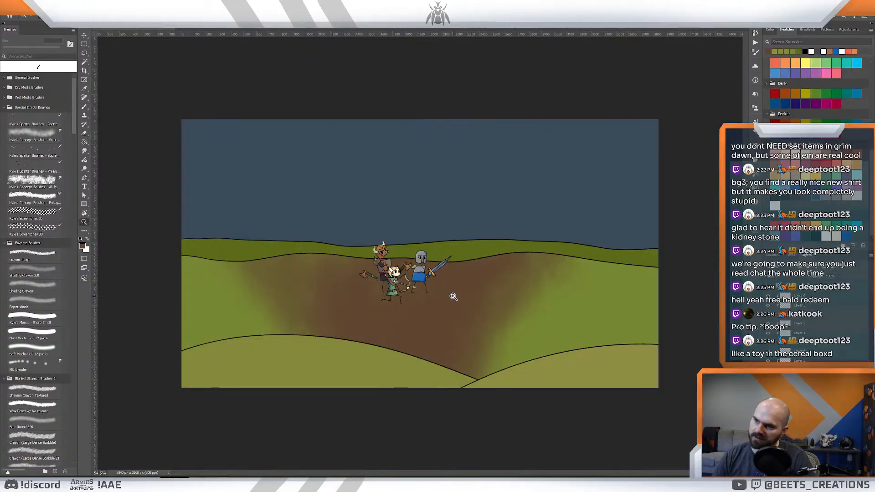
mouse_move(453, 295)
left_mouse_down()
mouse_move(427, 285)
mouse_move(436, 290)
mouse_move(441, 271)
left_mouse_up()
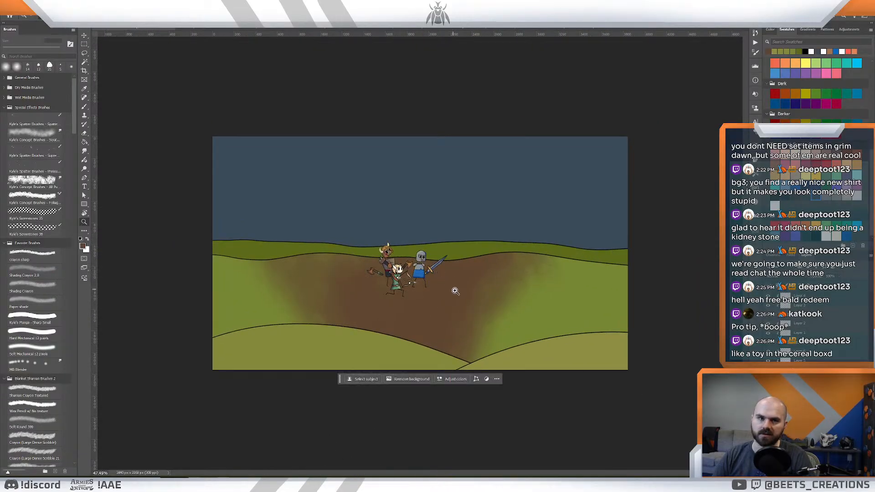
- Sample a darker brown from the lower ground of the knight card artwork and return to the ending shot
key("ctrl+Tab")
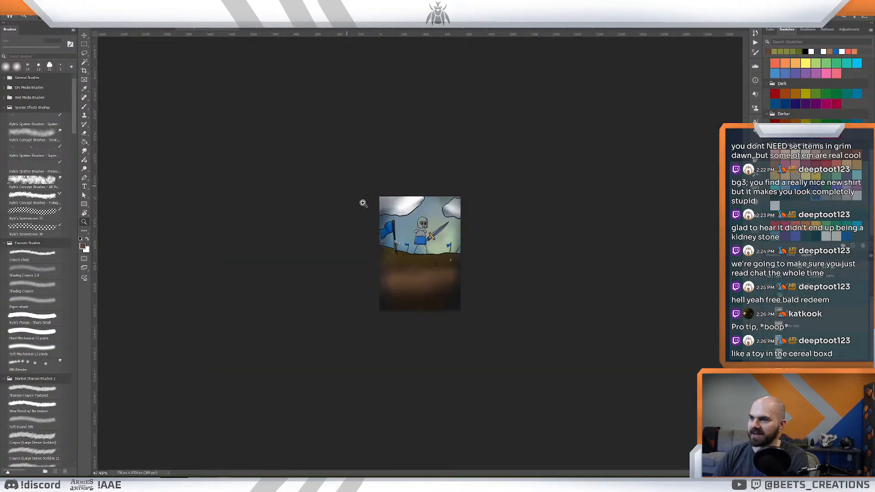
key("b")
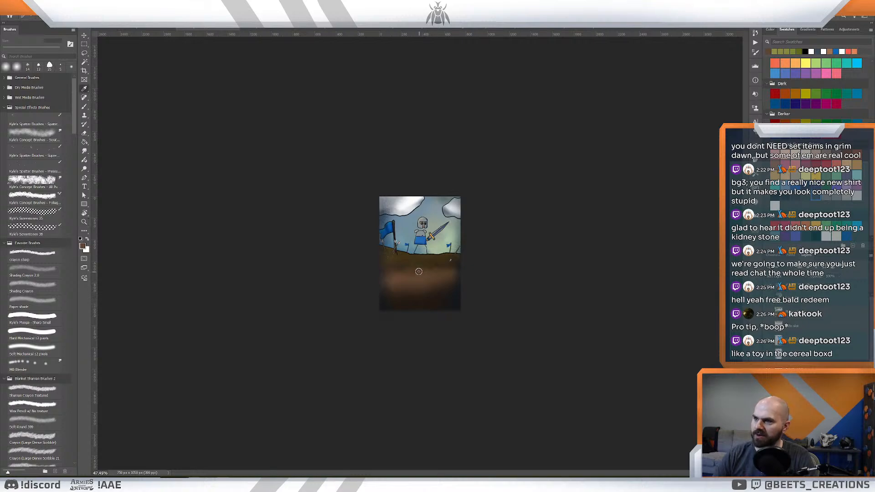
left_click(441, 296, "alt")
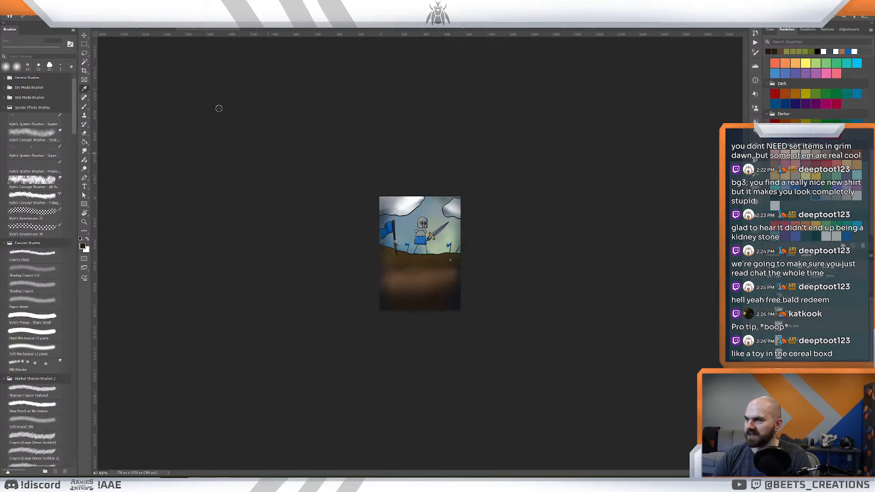
left_click(139, 27)
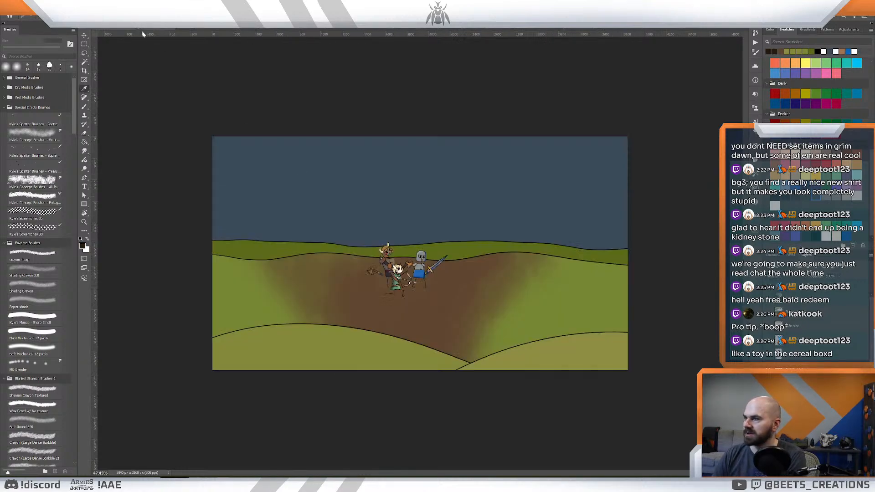
- Shade the middle of the dirt area behind the characters with the darker brown at 700 px, keeping the paint clipped to the hill
key("b")
mouse_move(428, 272)
left_mouse_down()
mouse_move(448, 264)
mouse_move(352, 258)
mouse_move(331, 273)
mouse_move(386, 289)
mouse_move(500, 253)
mouse_move(383, 281)
mouse_move(310, 265)
mouse_move(366, 282)
mouse_move(479, 260)
mouse_move(426, 312)
left_mouse_up()
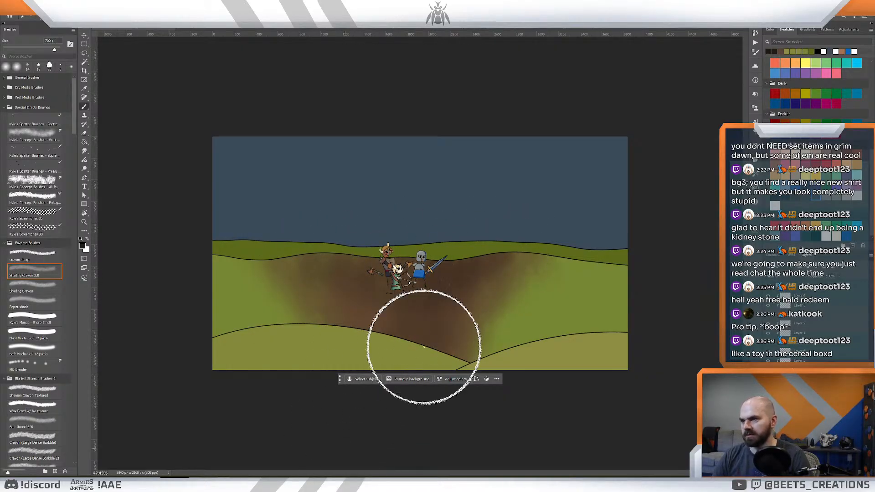
key("z")
mouse_move(454, 269)
left_mouse_down()
mouse_move(426, 254)
mouse_move(437, 257)
mouse_move(431, 245)
left_mouse_up()
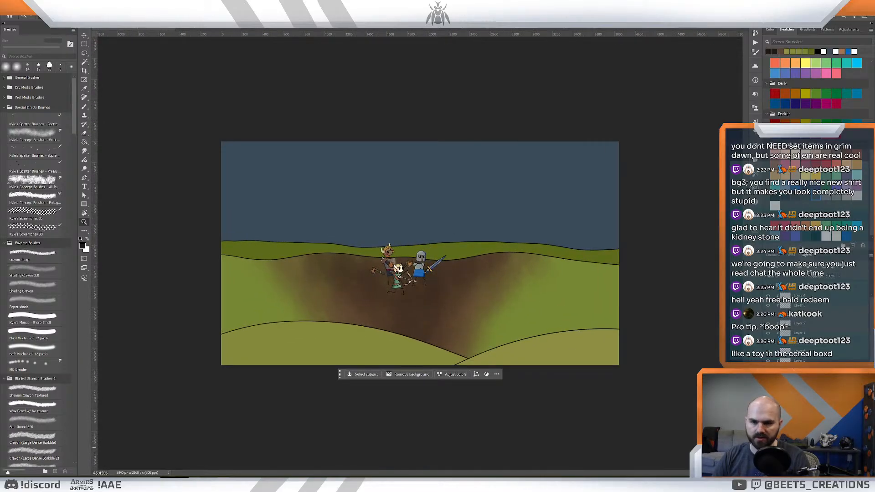
key("ctrl+z")
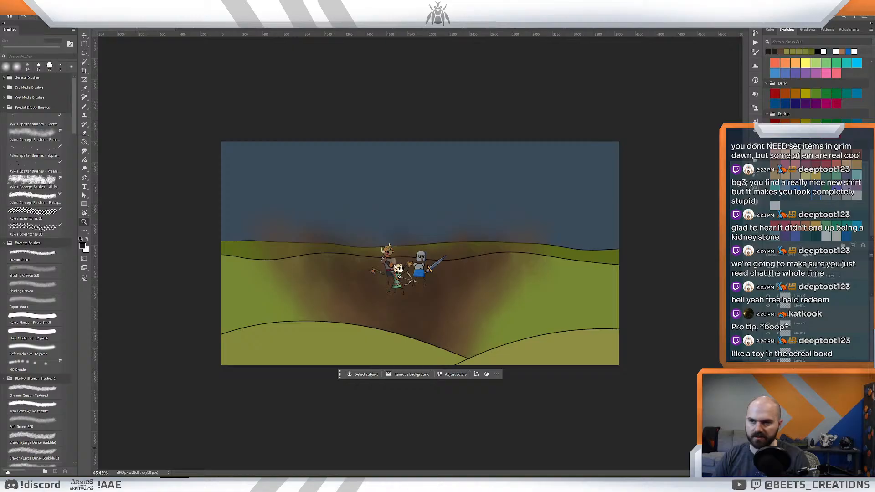
key("ctrl+alt+g")
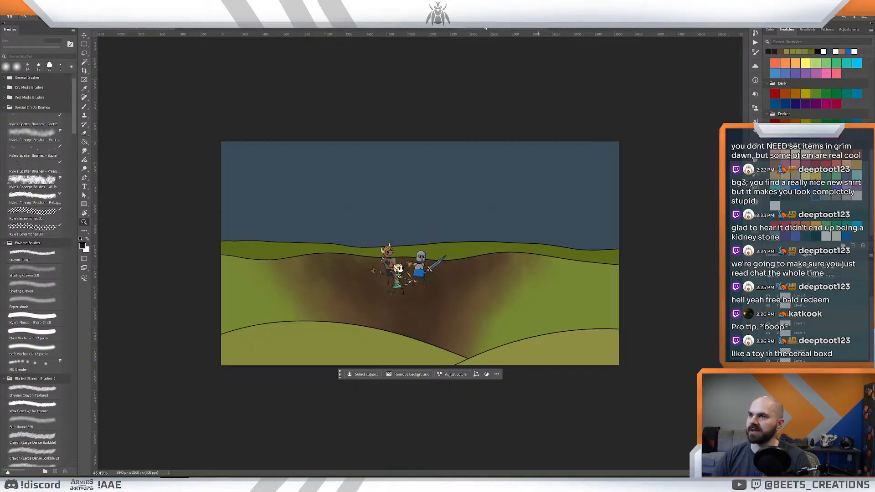
- Sample the purple ground colour from the pink crystal cave artwork and paint it over the right end of the middle hill
left_click(523, 29)
left_click_drag(395, 267, 416, 275)
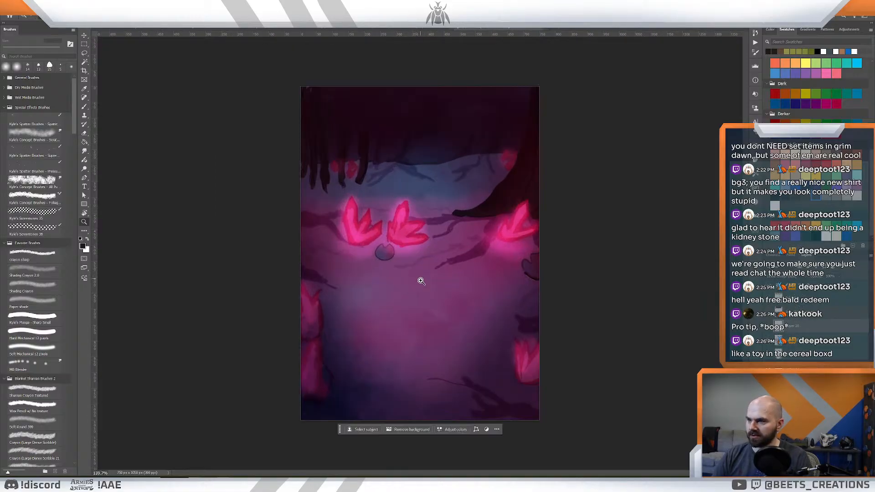
key("i")
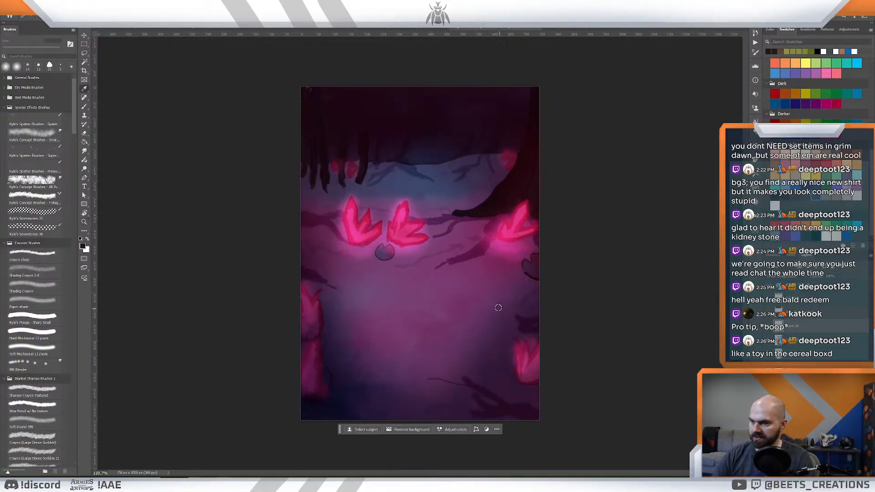
left_click(452, 332)
left_click(108, 29)
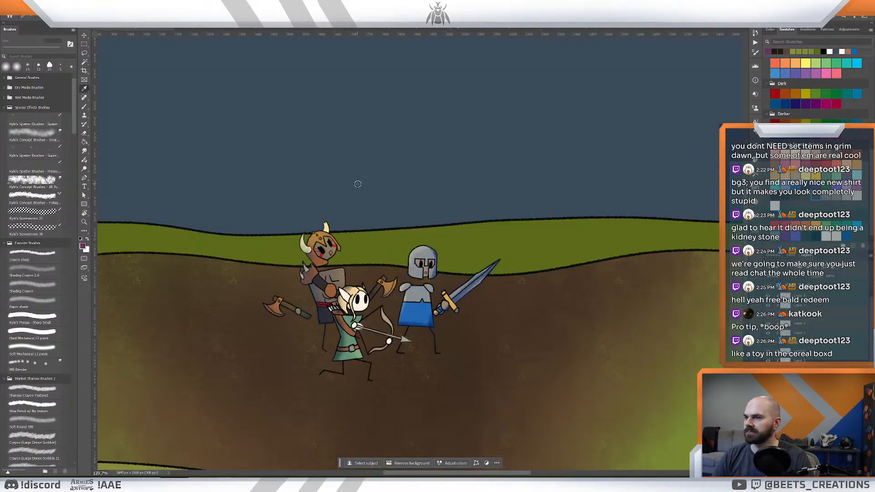
key("z")
mouse_move(584, 302)
left_mouse_down()
mouse_move(555, 296)
mouse_move(470, 410)
mouse_move(502, 439)
mouse_move(519, 373)
mouse_move(624, 288)
mouse_move(640, 306)
mouse_move(693, 283)
mouse_move(674, 254)
mouse_move(644, 257)
mouse_move(488, 356)
mouse_move(586, 351)
mouse_move(662, 293)
mouse_move(523, 274)
mouse_move(708, 352)
left_mouse_up()
key("b")
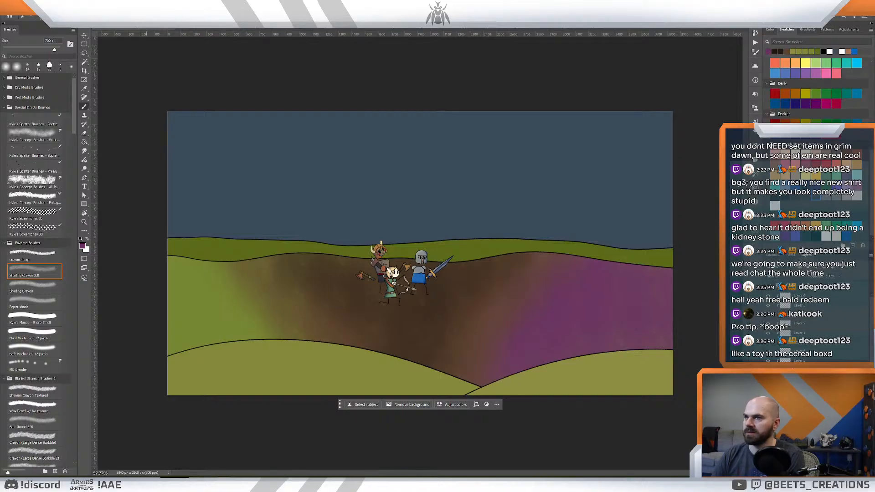
- Sample darker tones from the crystal cave artwork and shade the purple part of the middle hill with them
left_click(478, 29)
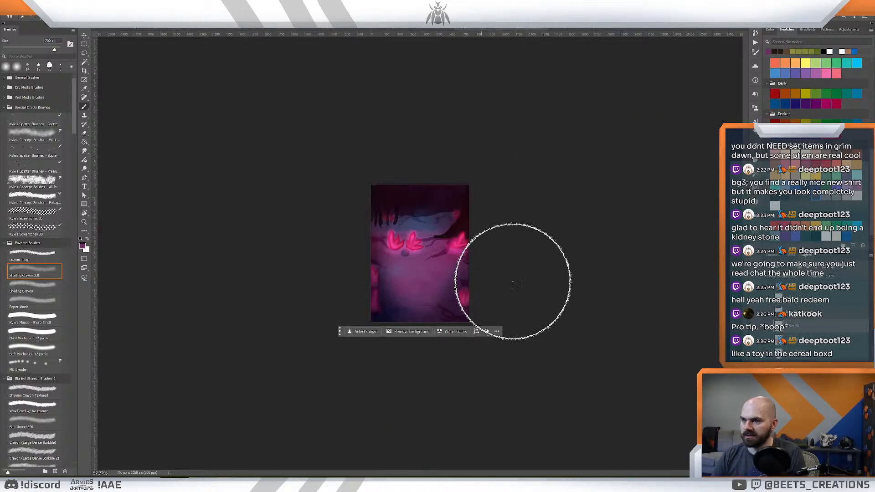
left_click(141, 29)
mouse_move(621, 327)
left_mouse_down()
mouse_move(550, 328)
mouse_move(503, 347)
mouse_move(707, 228)
left_mouse_up()
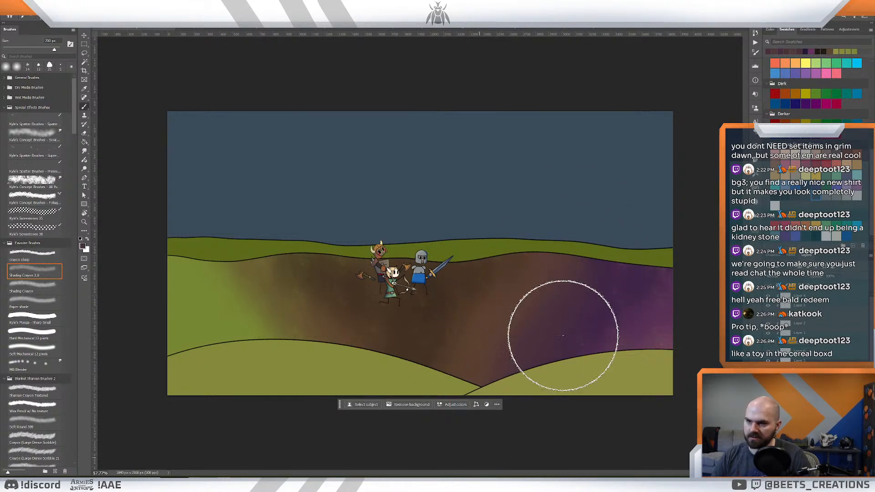
key("z")
mouse_move(584, 311)
left_mouse_down()
mouse_move(553, 294)
mouse_move(600, 310)
left_mouse_up()
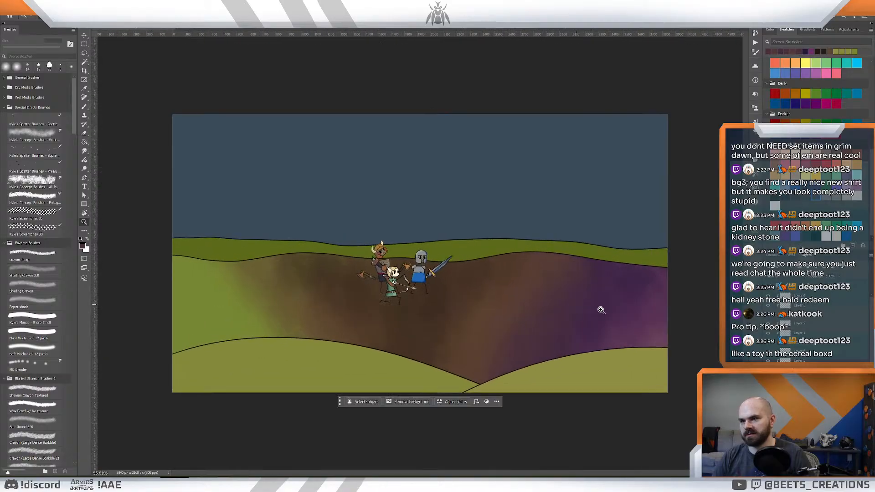
- Pick up the dark purple from the middle hill and blend it over the pinker area at the hill's right edge
key("b")
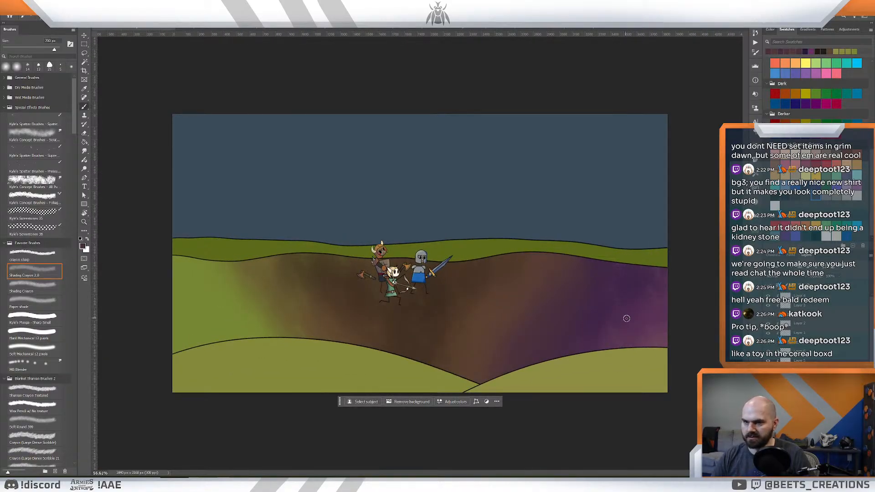
left_click(627, 280, "alt")
key("z")
mouse_move(620, 339)
left_mouse_down()
mouse_move(570, 327)
mouse_move(582, 332)
mouse_move(513, 332)
left_mouse_up()
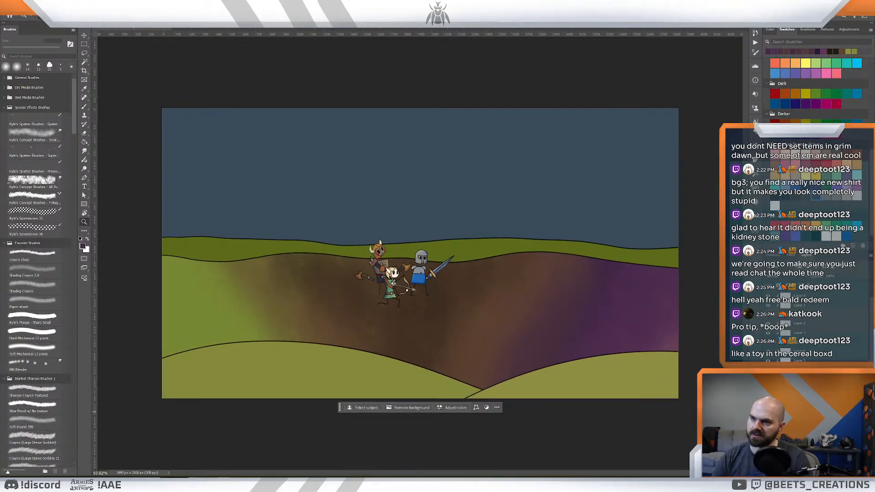
- Merge the selected hill layers
right_click(808, 436)
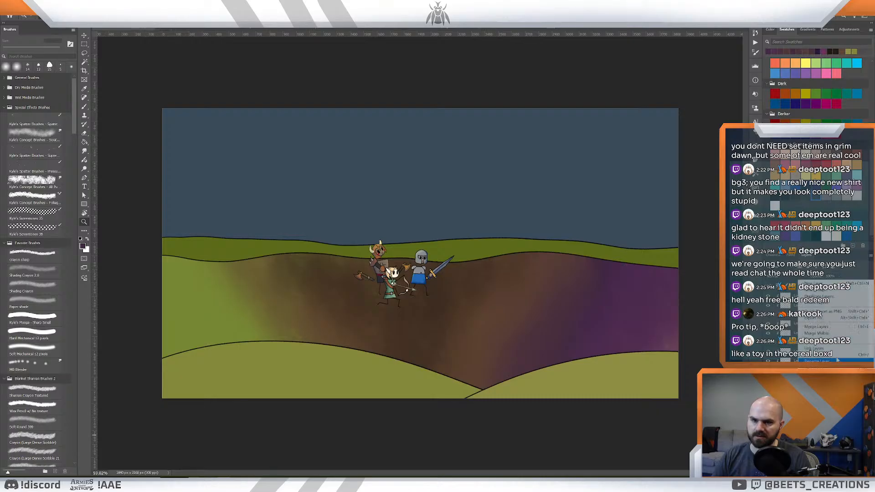
left_click(815, 326)
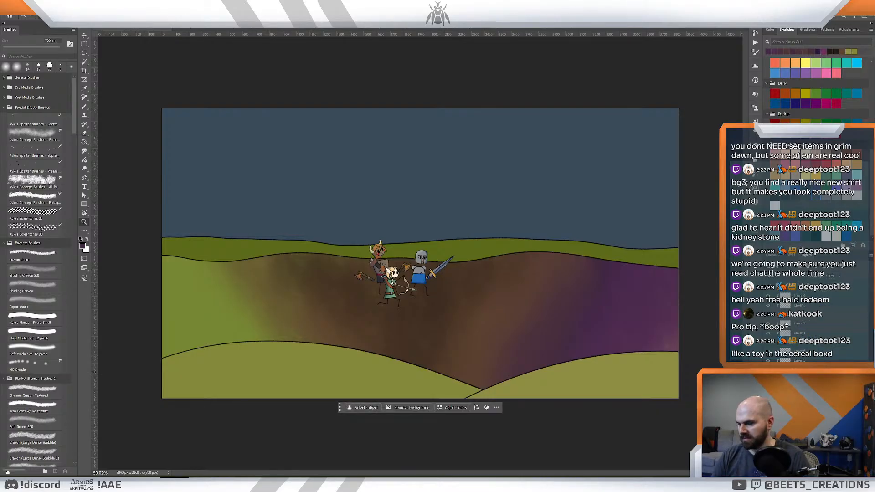
- Brush sampled brown and green tones over the left part of the middle hill to soften the green-to-brown transition
key("b")
left_click(319, 285, "alt")
mouse_move(279, 258)
left_mouse_down()
mouse_move(343, 376)
mouse_move(286, 246)
mouse_move(318, 399)
left_mouse_up()
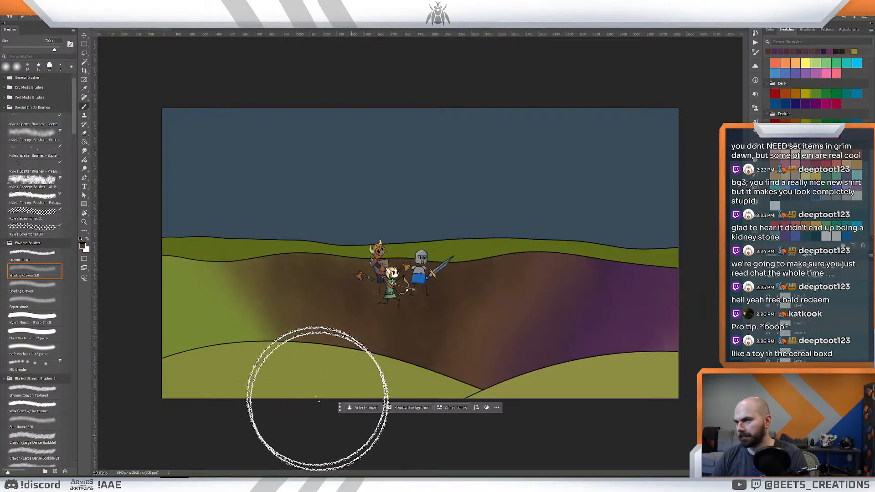
left_click(262, 309, "alt")
left_click_drag(241, 286, 289, 364)
left_click(256, 307, "alt")
mouse_move(256, 306)
left_mouse_down()
mouse_move(293, 404)
mouse_move(312, 348)
mouse_move(379, 409)
left_mouse_up()
left_click_drag(284, 260, 374, 337)
key("z")
left_click_drag(483, 320, 526, 253)
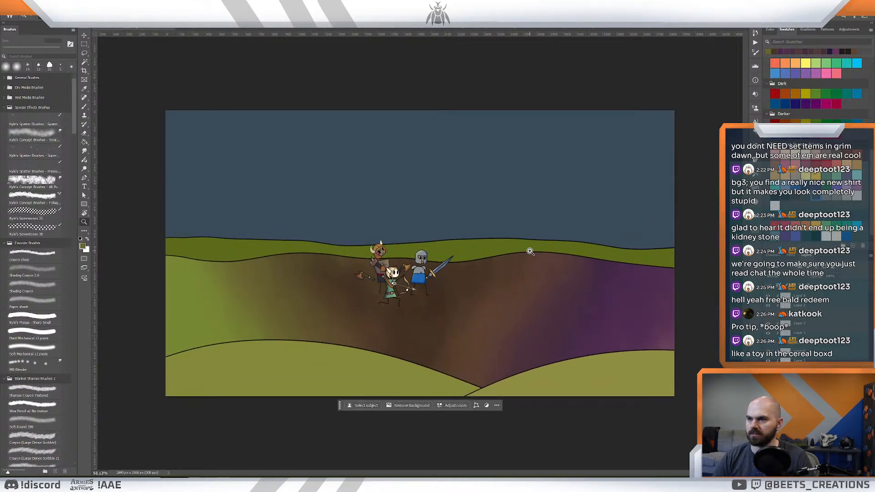
- Toggle the mountain outlines and the painted colour layer of the middle hill to compare the scene with and without them
left_click(768, 388)
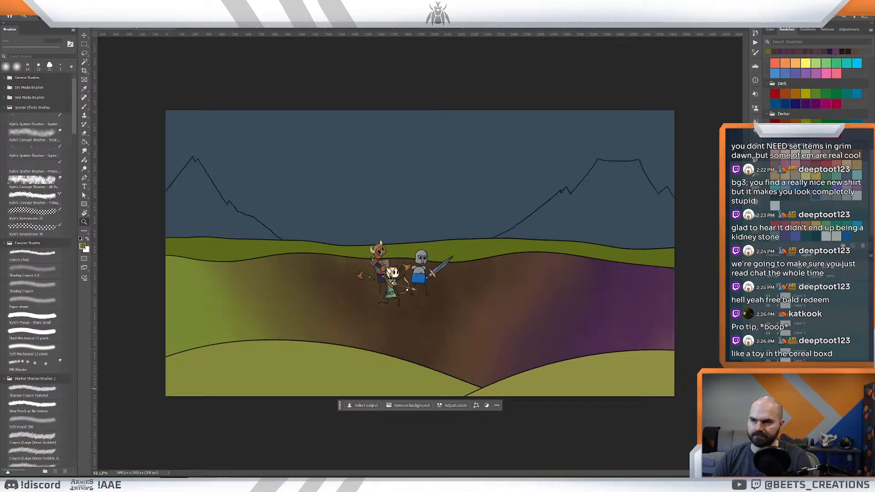
left_click(767, 389)
left_click_drag(450, 275, 448, 294)
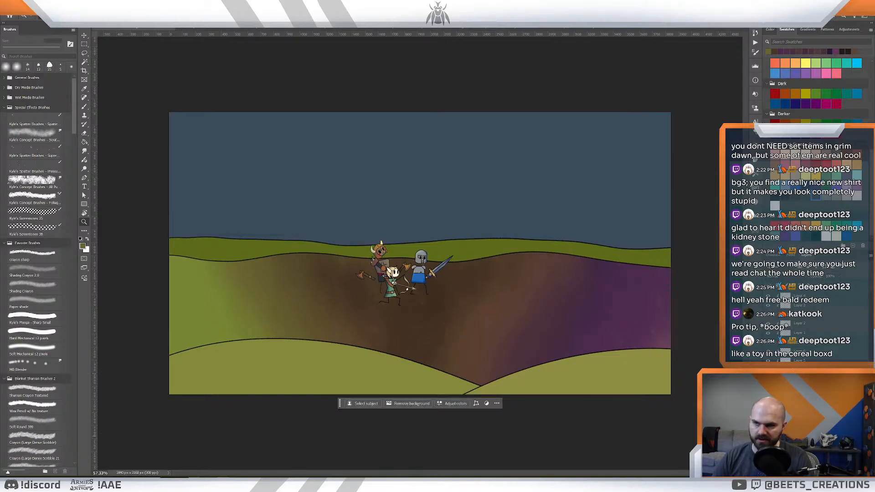
left_click(767, 417)
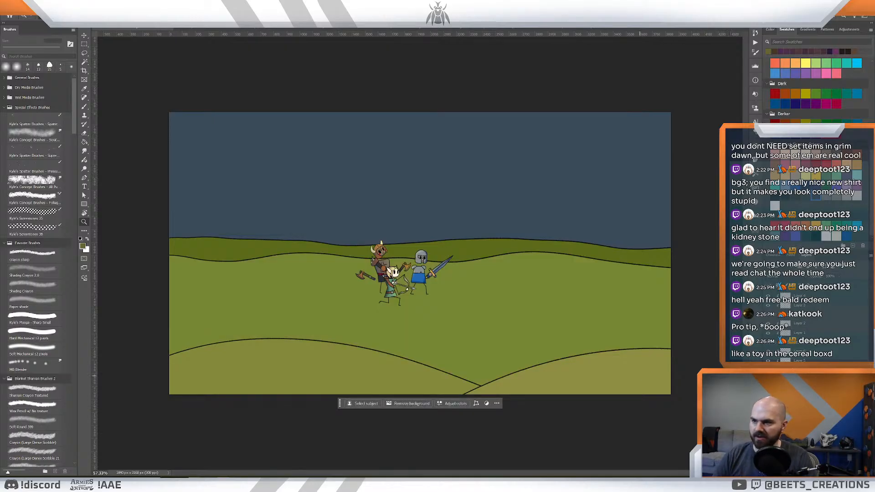
left_click(768, 427)
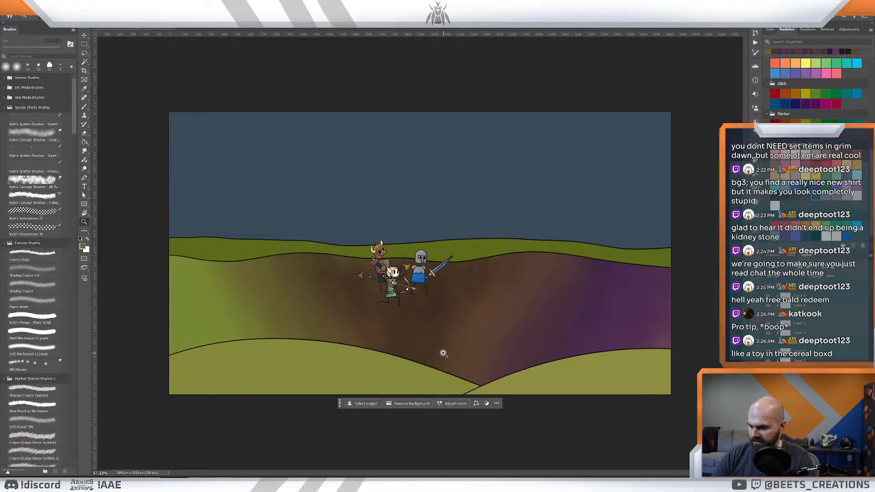
- Sample a dark brown from the painted middle hill, hide its painted colour layer and fill the hill with that brown
key("i")
left_click(440, 314)
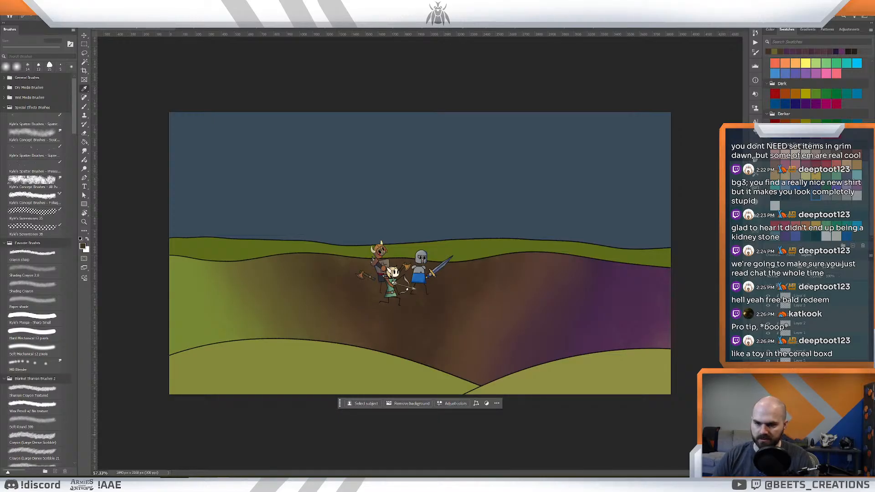
left_click(768, 434)
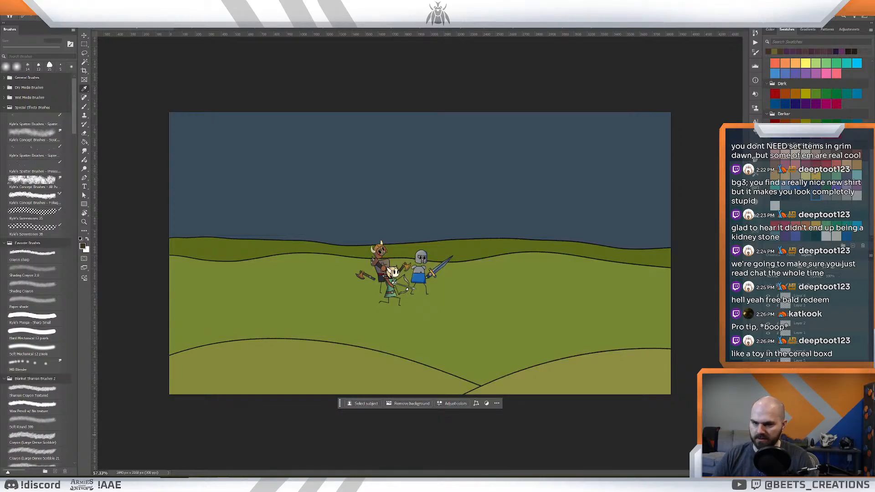
key("g")
left_click(442, 322)
key("z")
mouse_move(542, 321)
left_mouse_down()
mouse_move(519, 320)
mouse_move(542, 326)
left_mouse_up()
left_click_drag(473, 295, 475, 298)
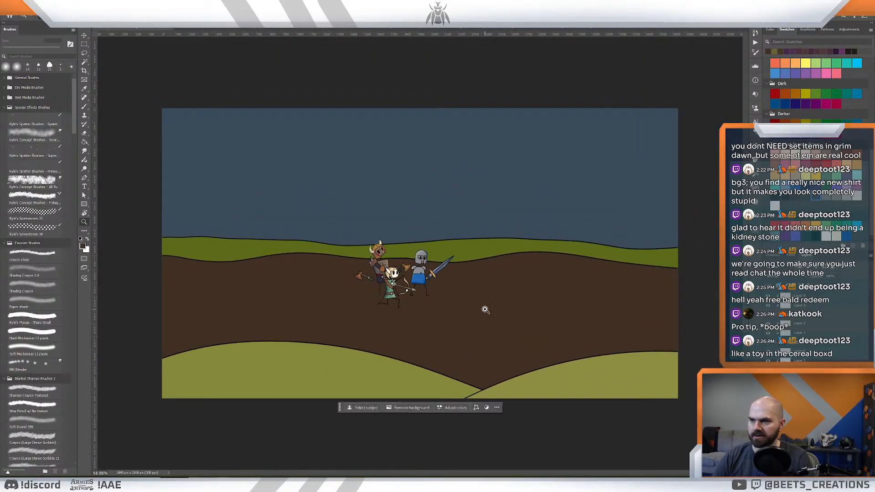
- Sample the lighter brown ground colour from the knight card artwork and fill the middle hill with it
key("ctrl+Tab")
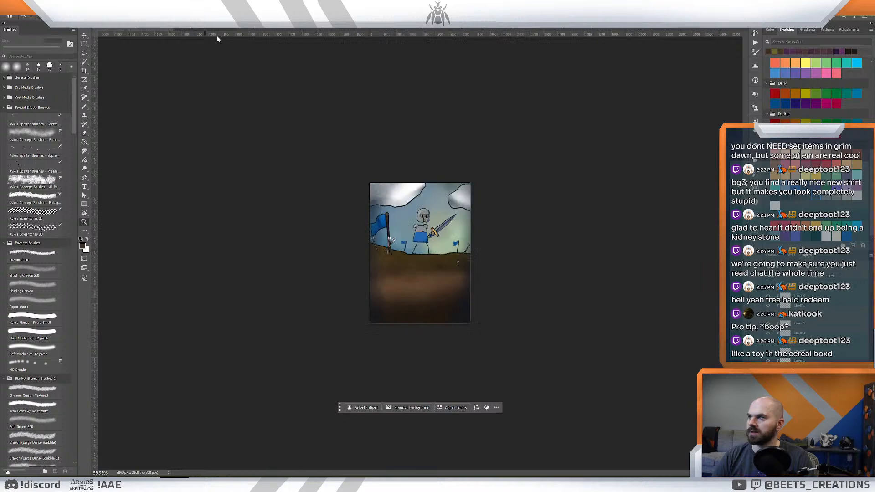
key("i")
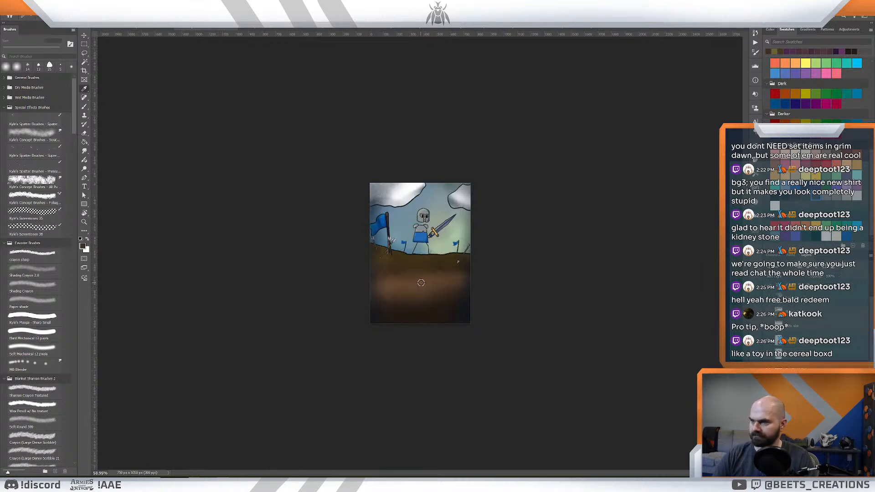
key("ctrl+Tab")
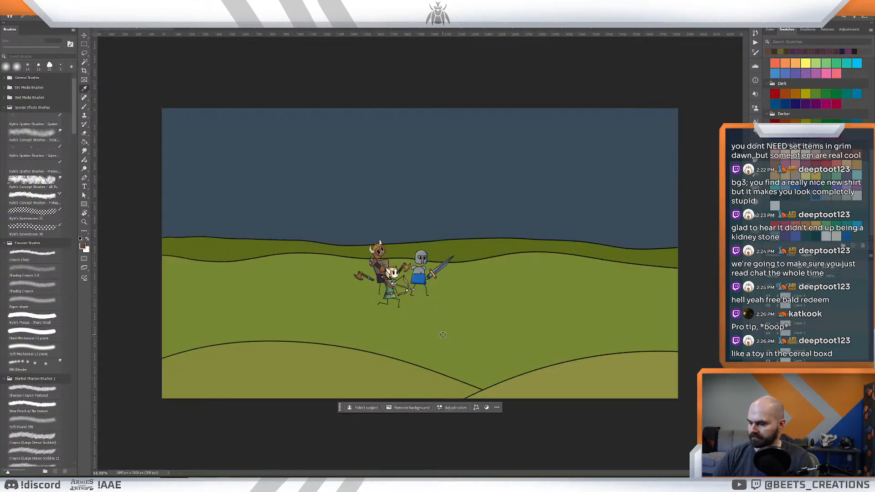
key("g")
left_click(499, 319)
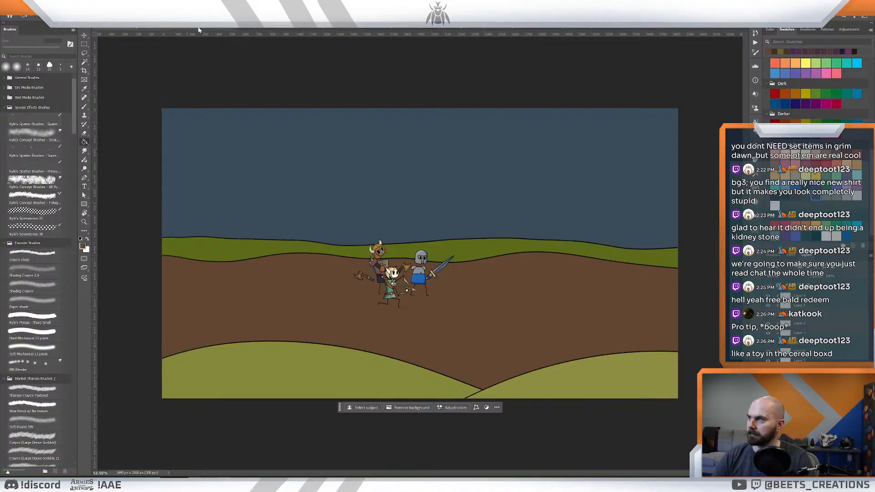
- Pick up a dark tone from the knight card artwork and shade the middle hill with the Shading Crayon 2.0 brush
left_click(198, 30)
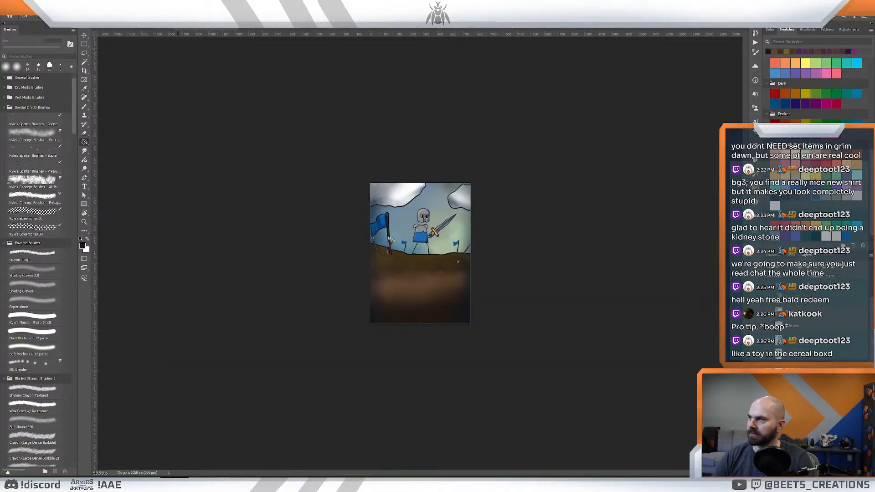
left_click(132, 29)
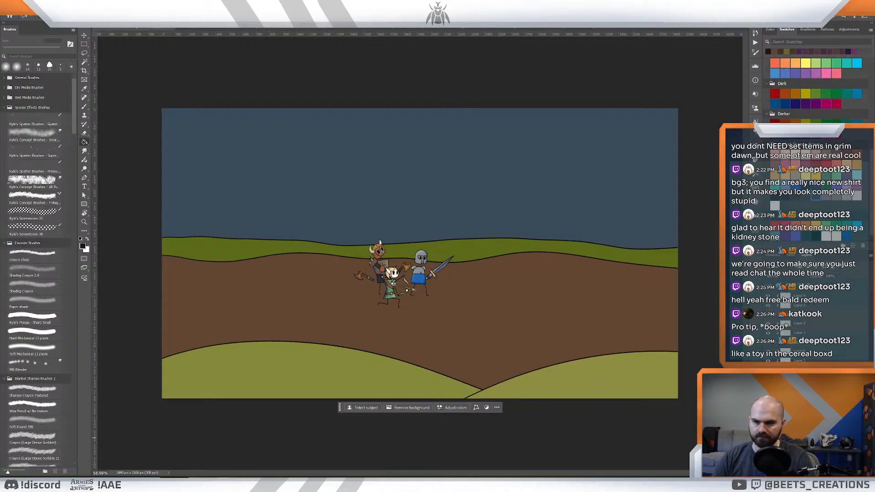
key("b")
mouse_move(400, 289)
left_mouse_down()
mouse_move(434, 275)
mouse_move(396, 376)
mouse_move(474, 270)
mouse_move(535, 257)
mouse_move(388, 274)
mouse_move(126, 282)
mouse_move(300, 274)
mouse_move(578, 283)
mouse_move(749, 324)
mouse_move(617, 300)
mouse_move(460, 314)
mouse_move(411, 350)
mouse_move(582, 326)
mouse_move(681, 324)
mouse_move(547, 337)
mouse_move(529, 331)
mouse_move(766, 324)
mouse_move(480, 275)
mouse_move(384, 306)
mouse_move(480, 326)
mouse_move(213, 310)
mouse_move(56, 316)
mouse_move(224, 295)
mouse_move(535, 353)
left_mouse_up()
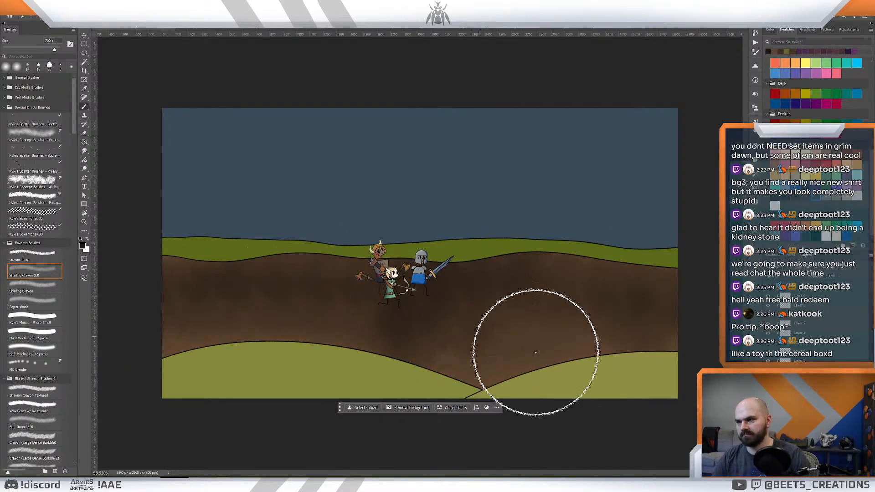
key("ctrl+space")
left_click_drag(566, 322, 548, 314)
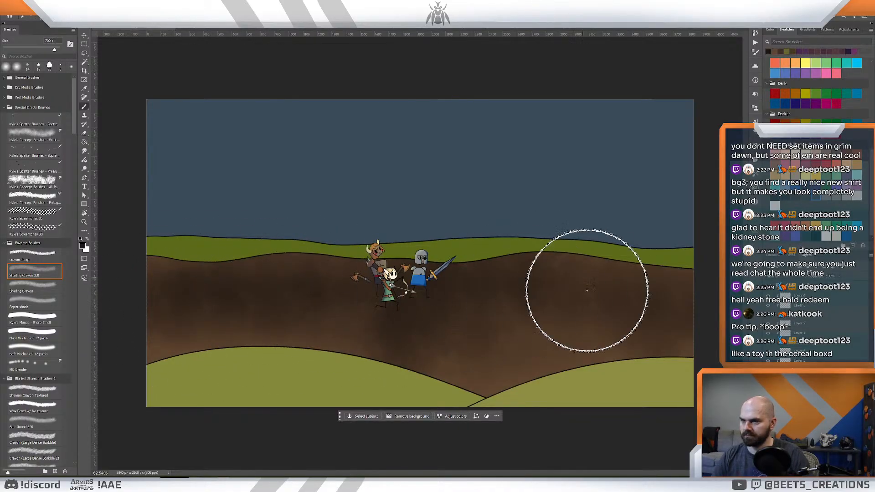
mouse_move(563, 270)
left_mouse_down()
mouse_move(550, 258)
mouse_move(561, 267)
mouse_move(511, 283)
mouse_move(525, 283)
left_mouse_up()
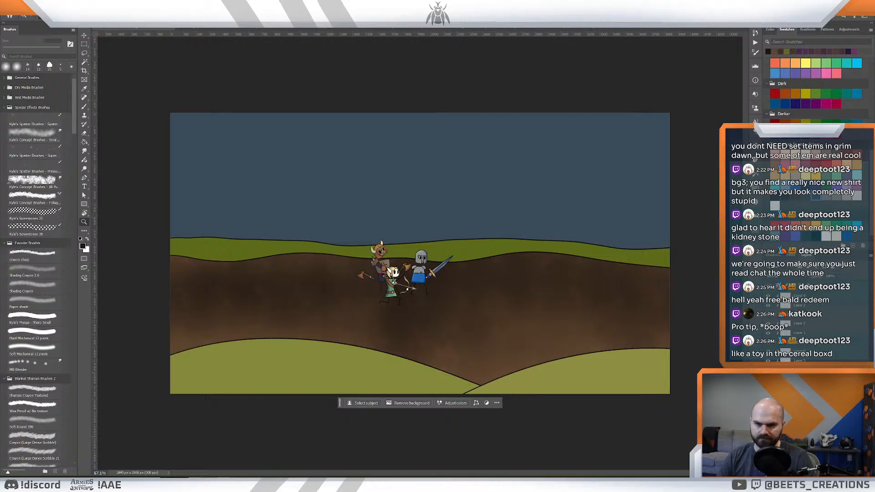
- Sample a dark brown from the middle hill and fill the back hill with it on its own layer
left_click(799, 415)
left_click(768, 415)
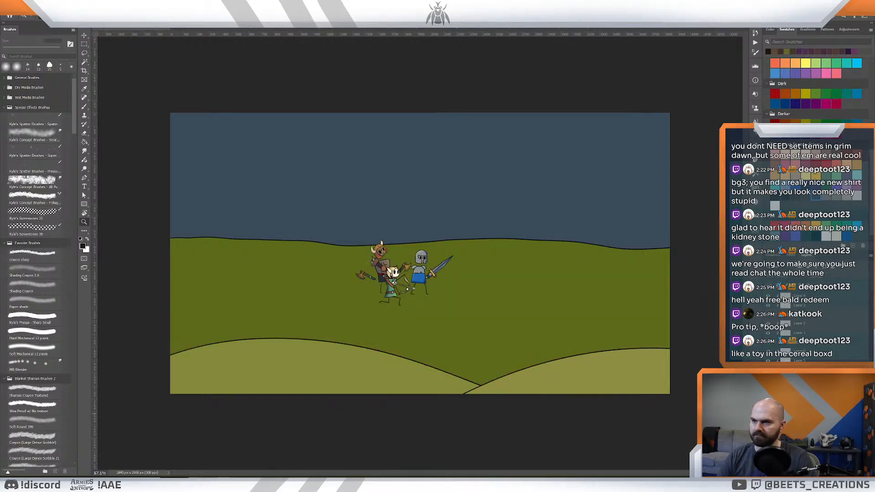
left_click(767, 414)
left_click_drag(515, 258, 648, 333)
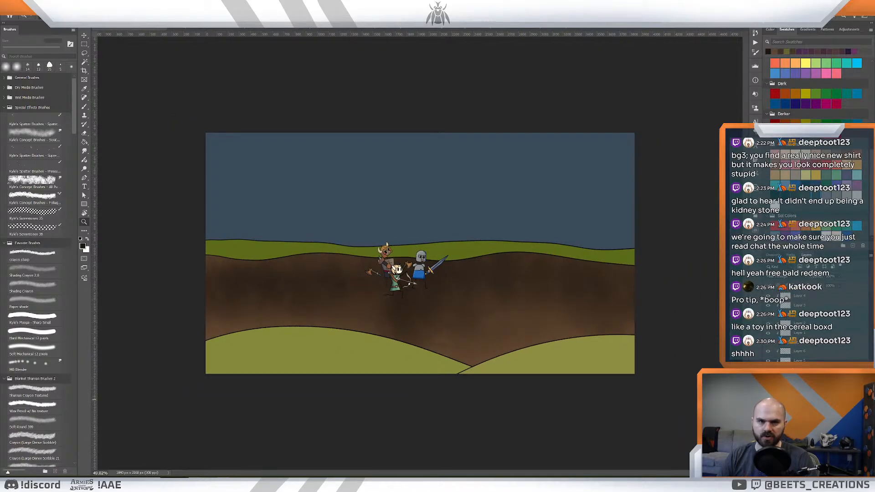
left_click(768, 415)
left_click(768, 415)
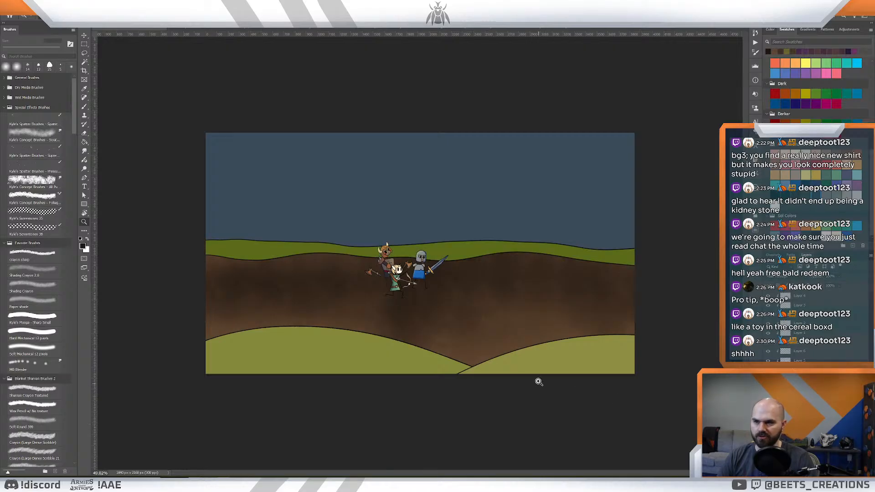
key("i")
left_click_drag(491, 313, 500, 301)
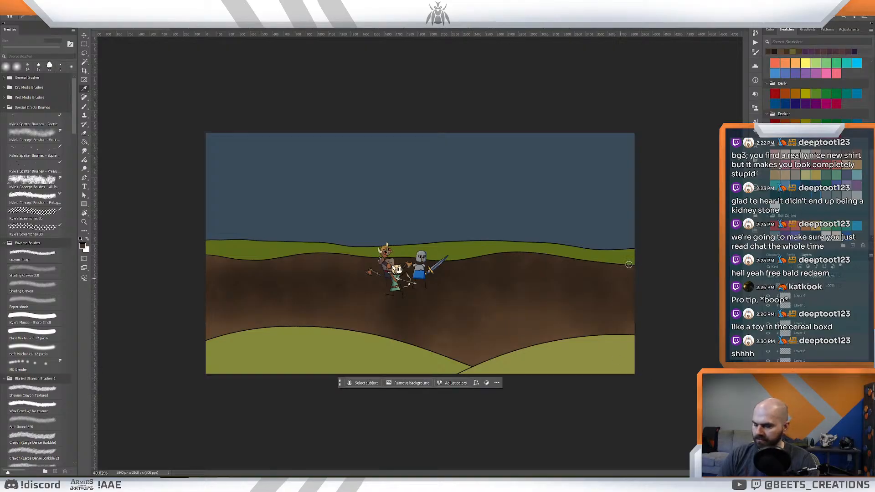
key("g")
left_click(589, 256)
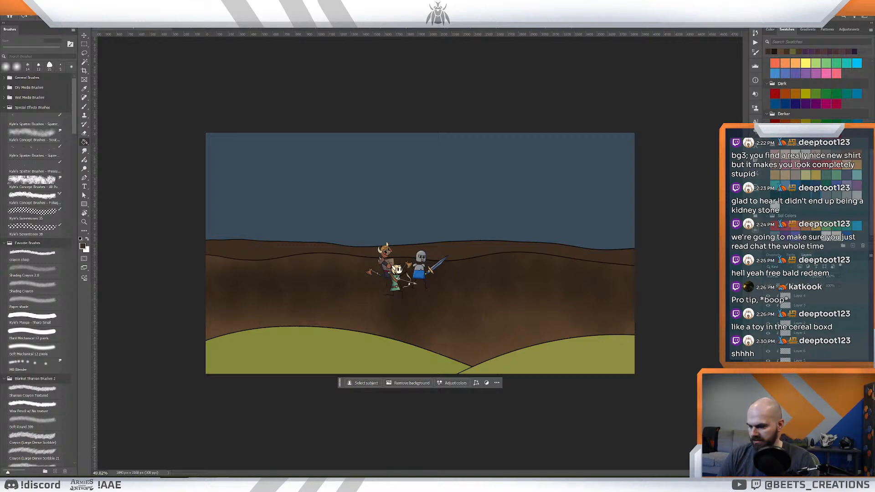
- Shade the back hill darker with the Shading Crayon 2.0 brush
left_click(32, 271)
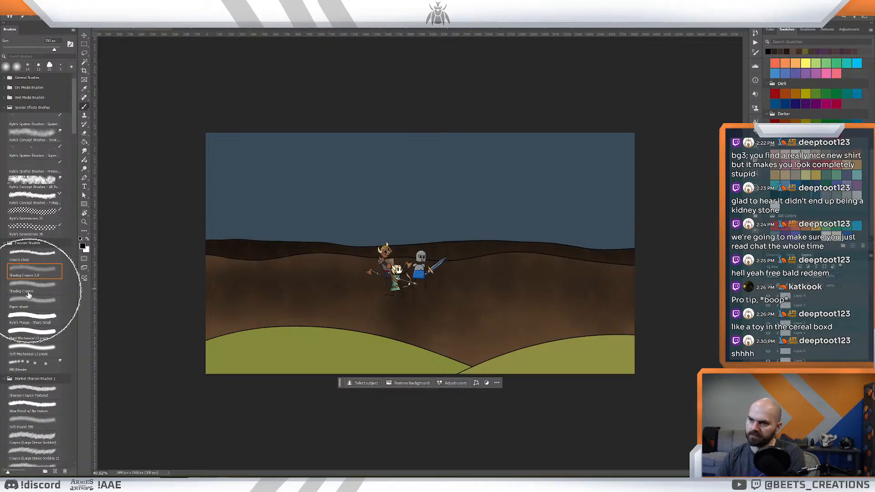
key("z")
left_click_drag(606, 260, 582, 236)
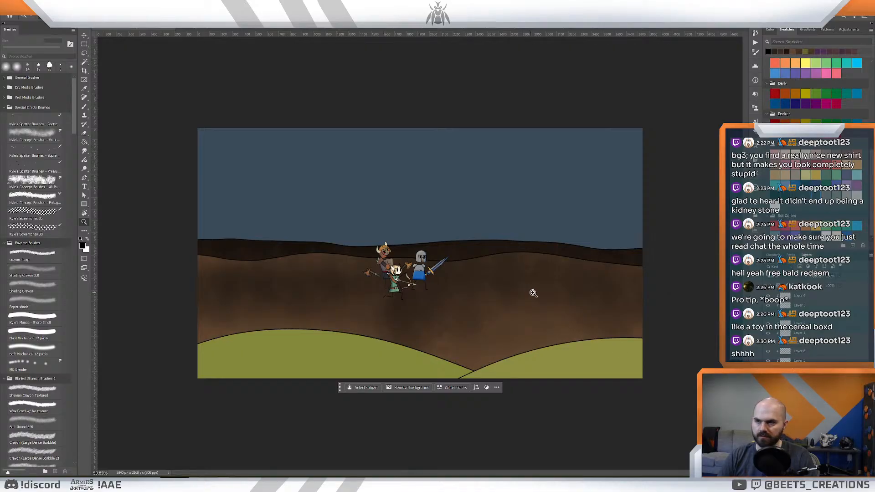
left_click_drag(531, 291, 567, 293)
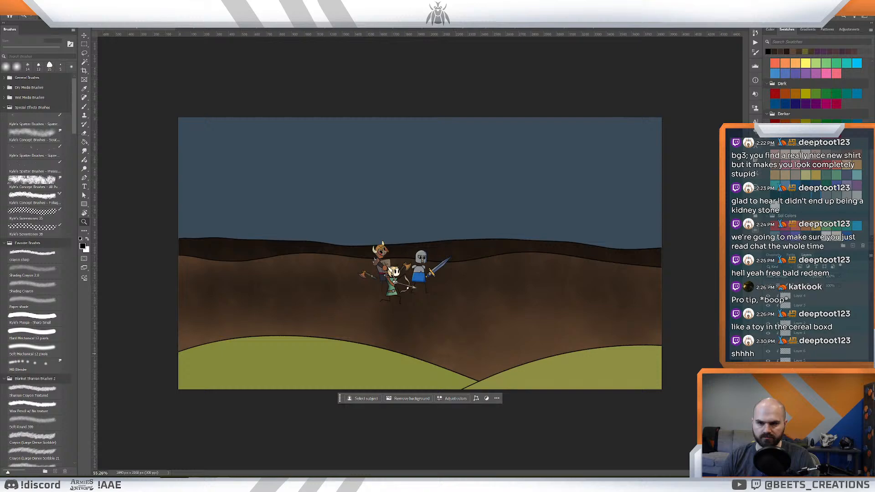
- Find the left foreground hill's layer and fill that hill with a brown sampled from the lower middle hill
left_click(801, 411)
left_click(768, 405)
left_click(767, 405)
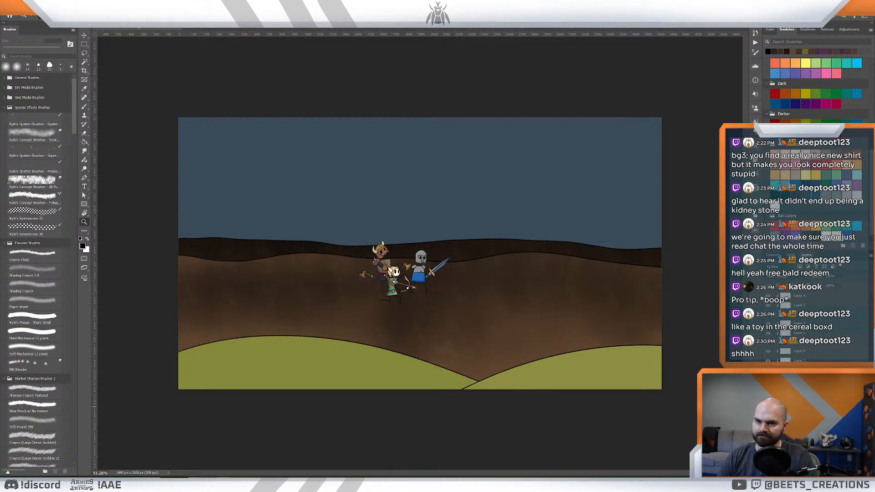
left_click(768, 406)
left_click(767, 406)
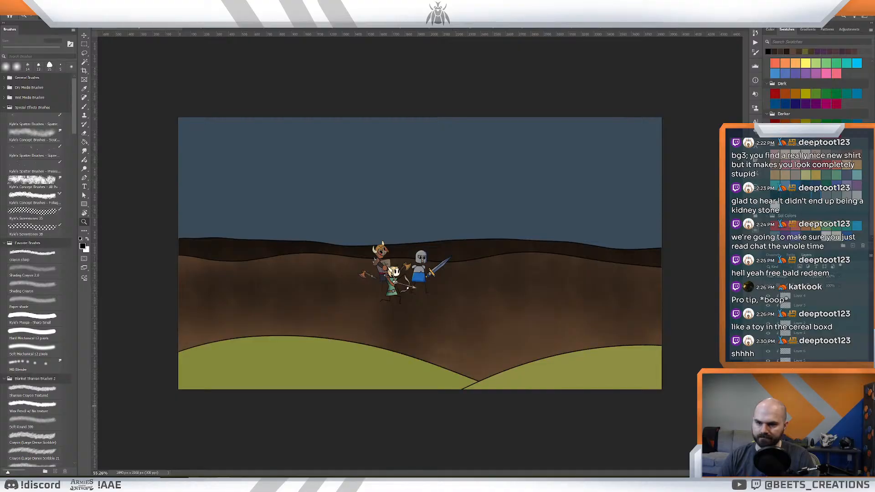
left_click(798, 419)
left_click(767, 414)
left_click(768, 415)
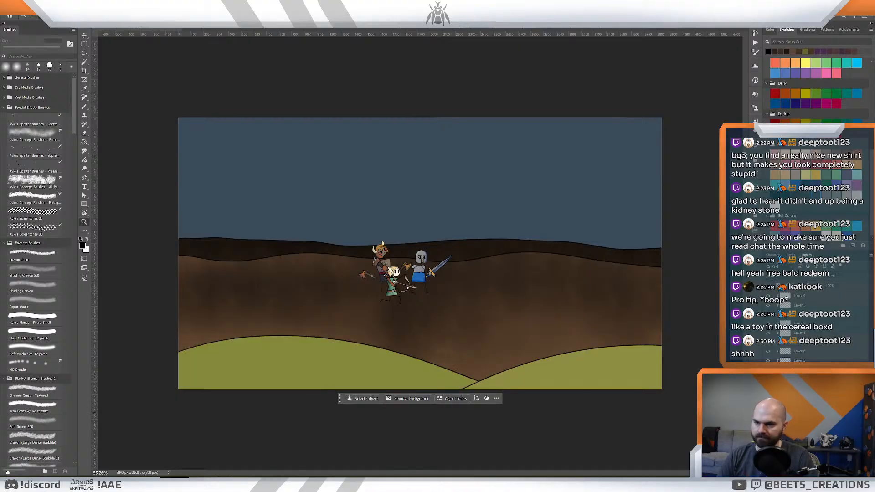
key("i")
left_click(540, 355)
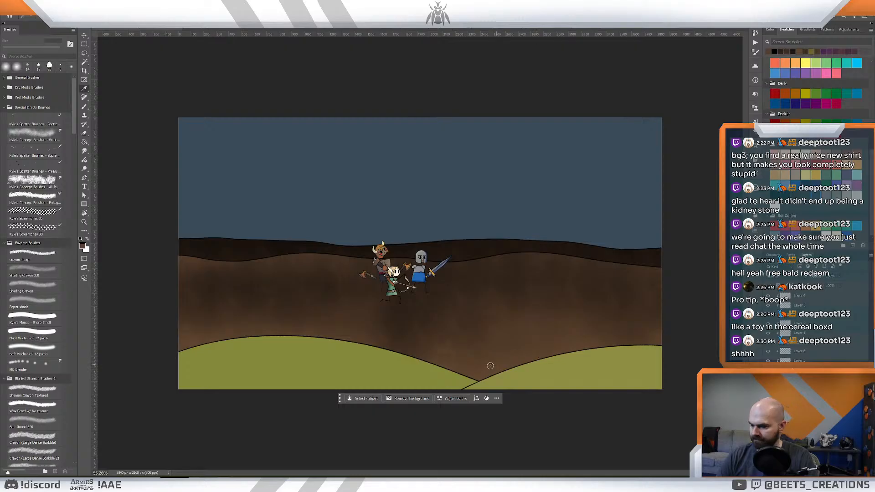
key("g")
left_click(377, 381)
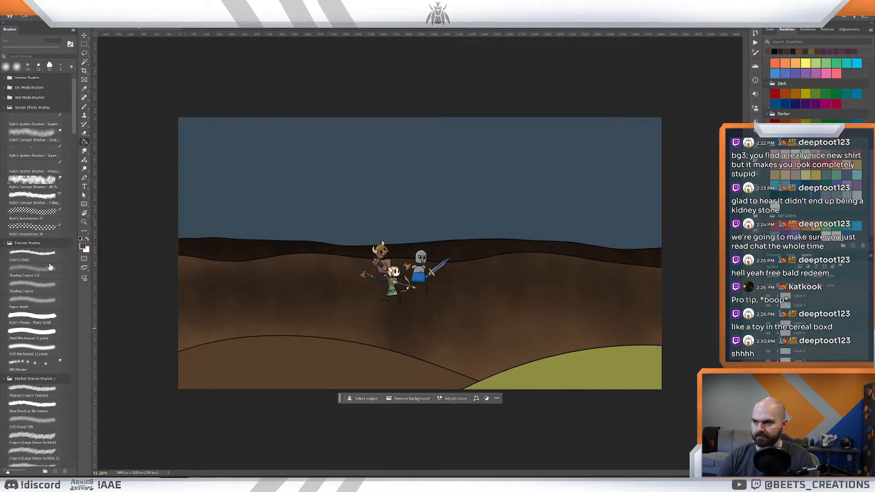
- Shift the brown's hue towards yellow and refill the left foreground hill with #5c4831
left_click(82, 246)
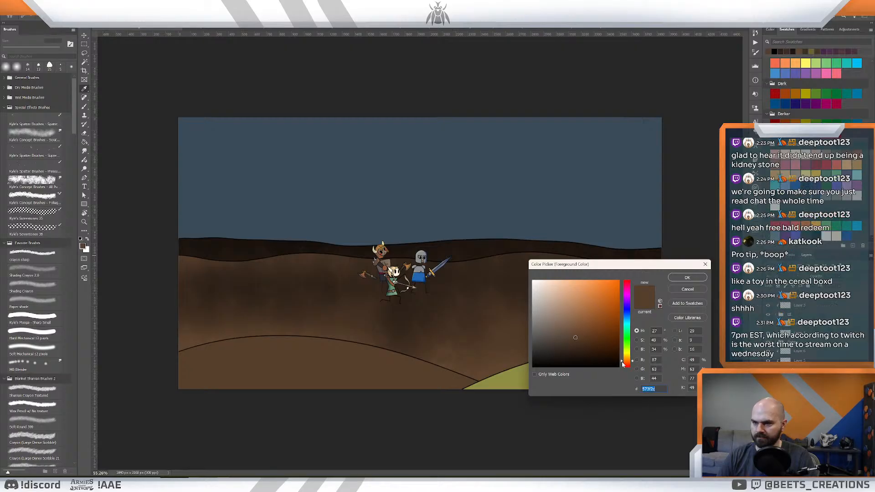
left_click_drag(621, 362, 622, 360)
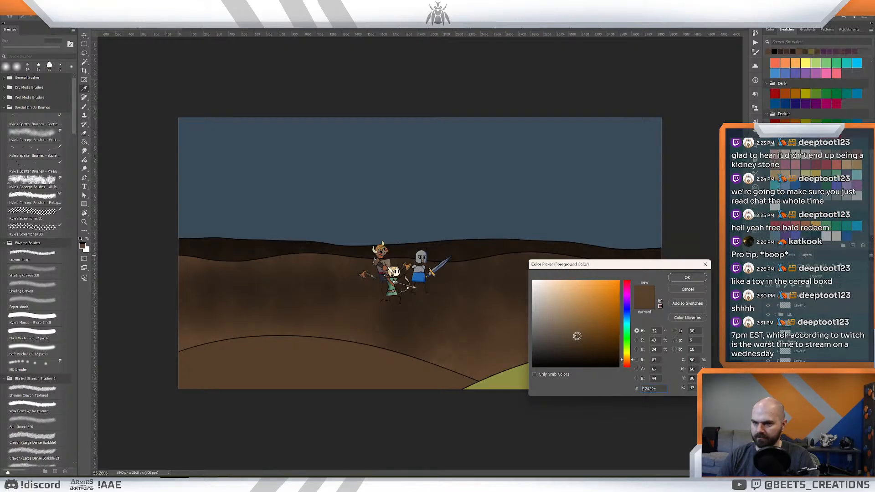
left_click(679, 279)
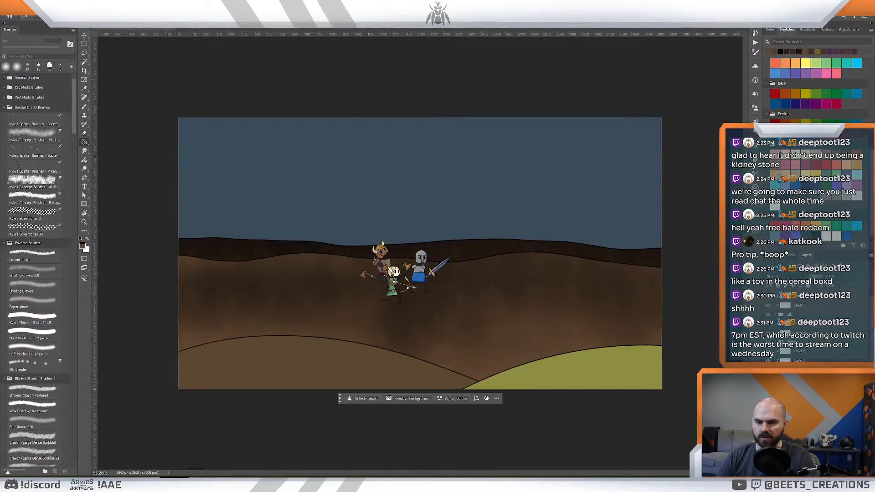
- Mix a lighter olive-brown, #635538, and fill the right foreground hill with it
left_click(82, 246)
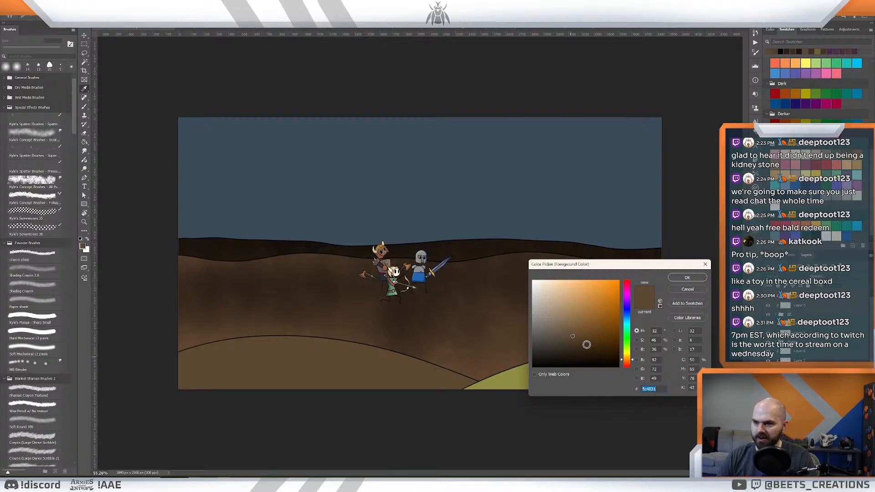
left_click(569, 333)
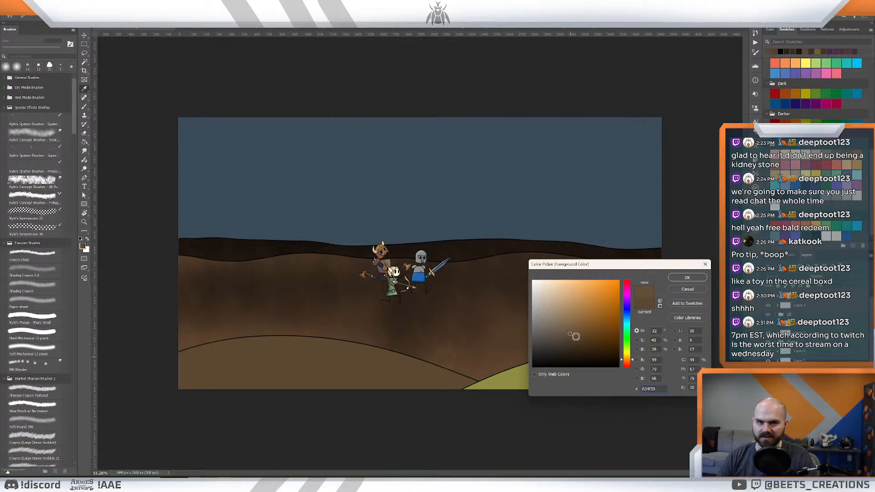
left_click(686, 278)
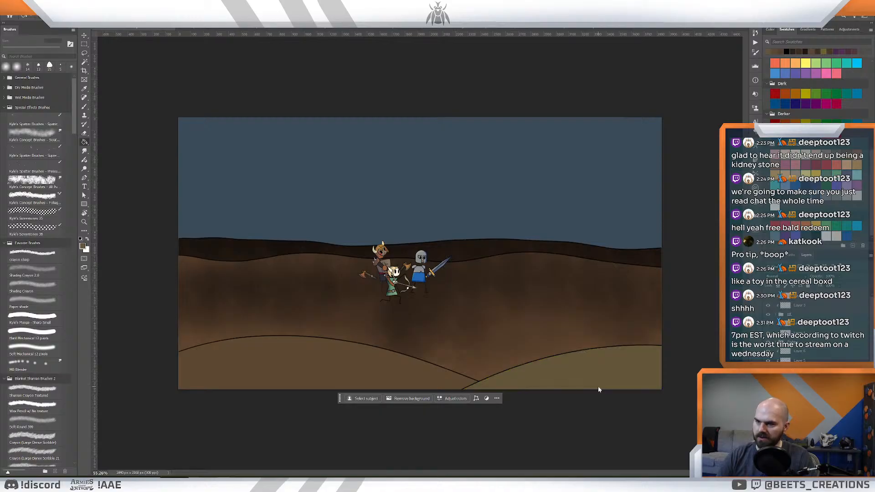
- Sample a dark tone from the base of the knight card artwork and shade the left foreground hill with the Shading Crayon 2.0 brush
key("z")
mouse_move(607, 326)
left_mouse_down()
mouse_move(587, 324)
mouse_move(608, 336)
left_mouse_up()
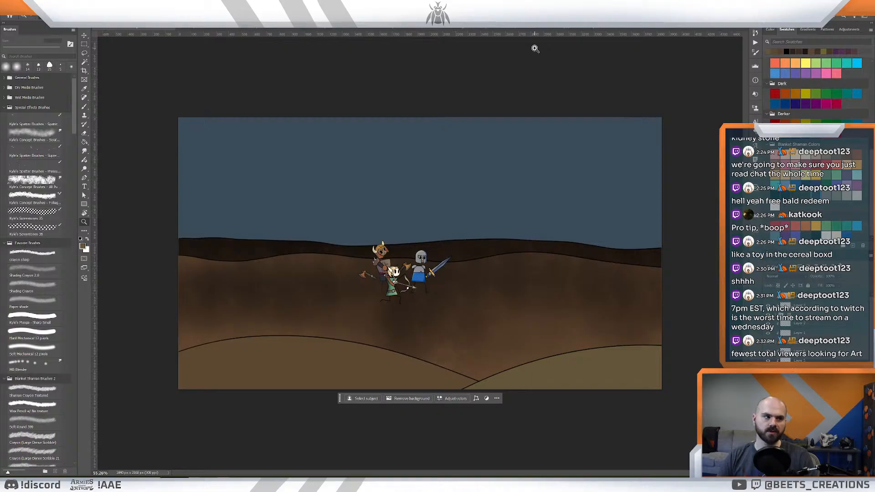
left_click(214, 28)
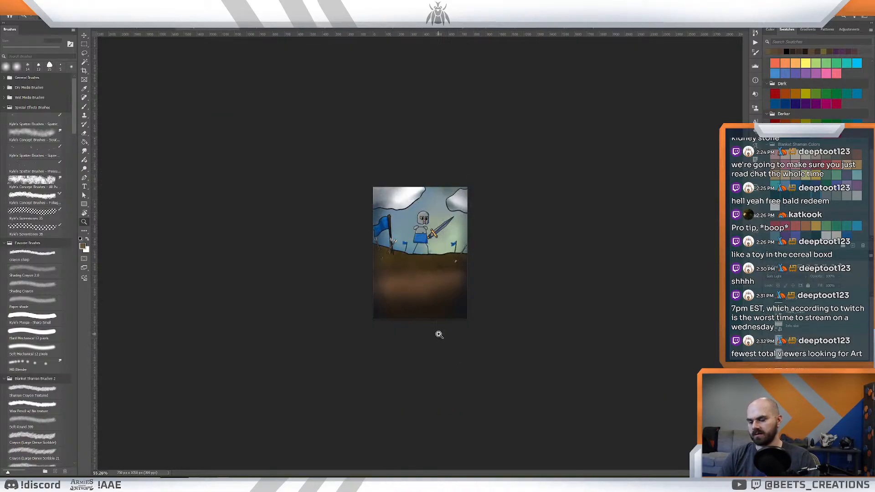
key("i")
left_click_drag(448, 313, 448, 314)
left_click(124, 29)
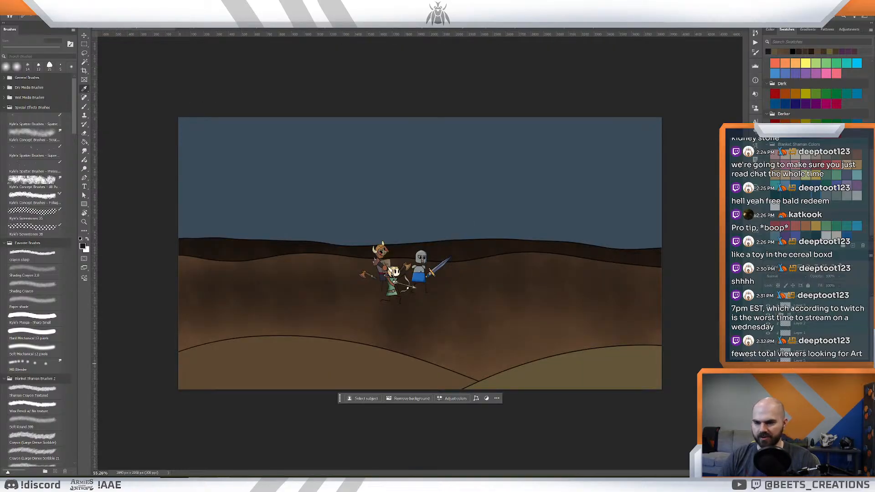
left_click(32, 271)
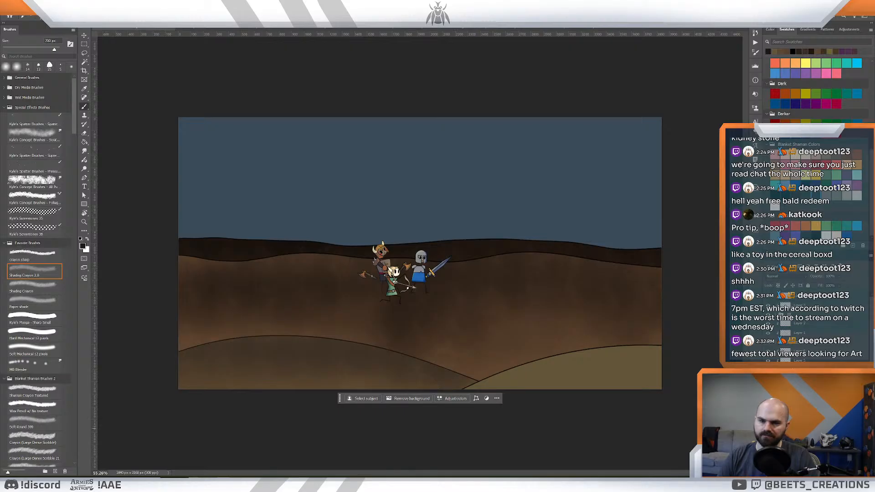
- Shade the right foreground hill on its own layer with the same dark tone and the Shading Crayon 2.0 brush
scroll(626, 417, "up", 10)
scroll(580, 317, "down", 6)
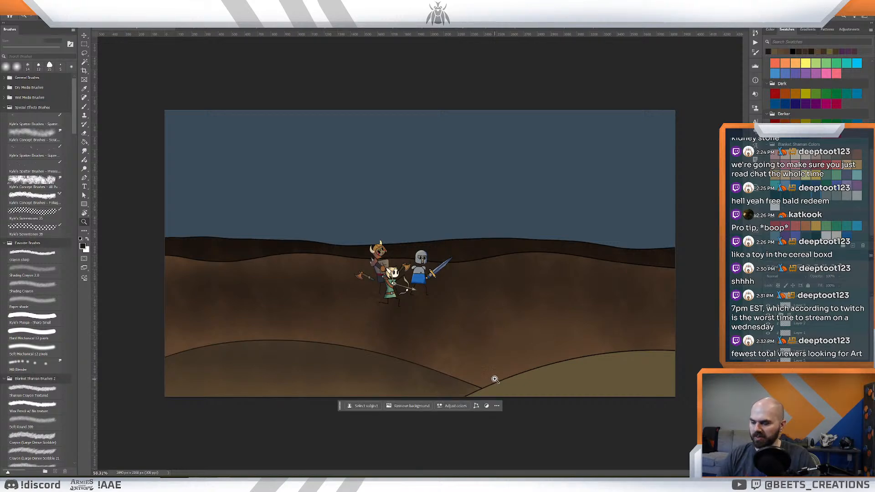
key("b")
left_click(768, 410)
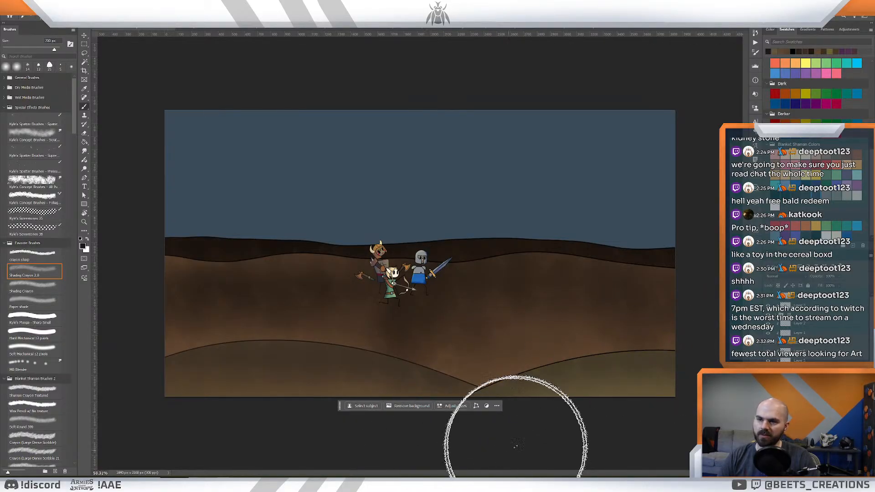
- Choose a blue from the Blanket Shaman Colors swatches as the painting colour
key("z")
left_click_drag(582, 336, 550, 285)
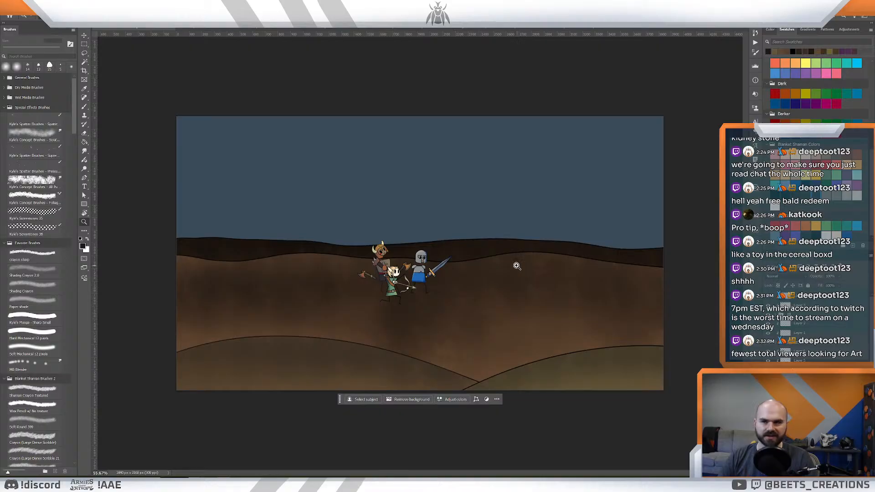
mouse_move(560, 277)
left_mouse_down()
mouse_move(539, 271)
mouse_move(553, 276)
left_mouse_up()
mouse_move(474, 273)
left_mouse_down()
mouse_move(453, 270)
mouse_move(478, 271)
left_mouse_up()
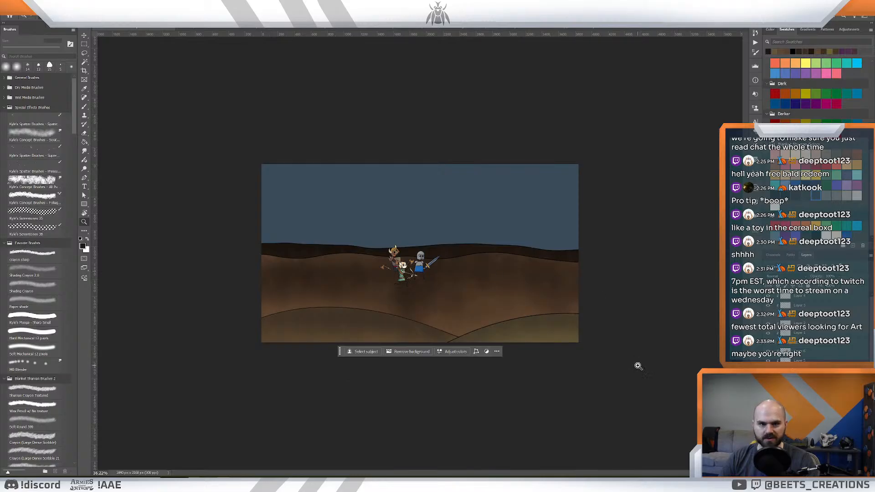
scroll(802, 319, "down", 2)
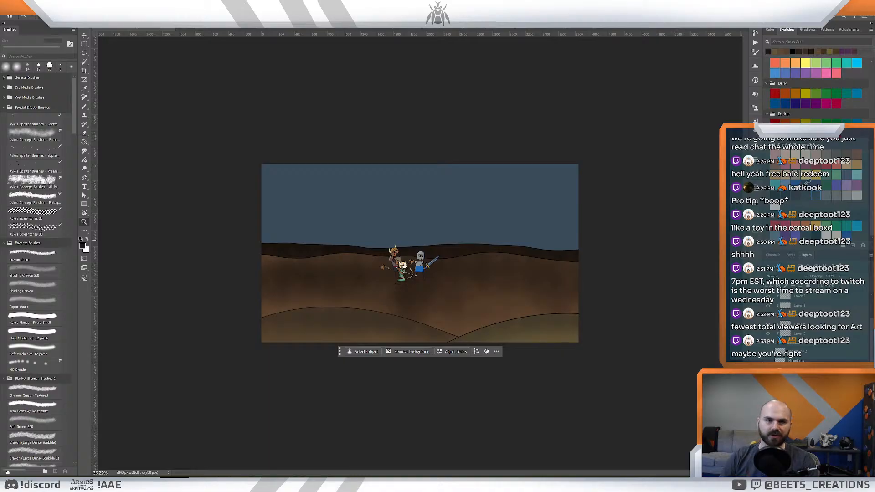
left_click(794, 186)
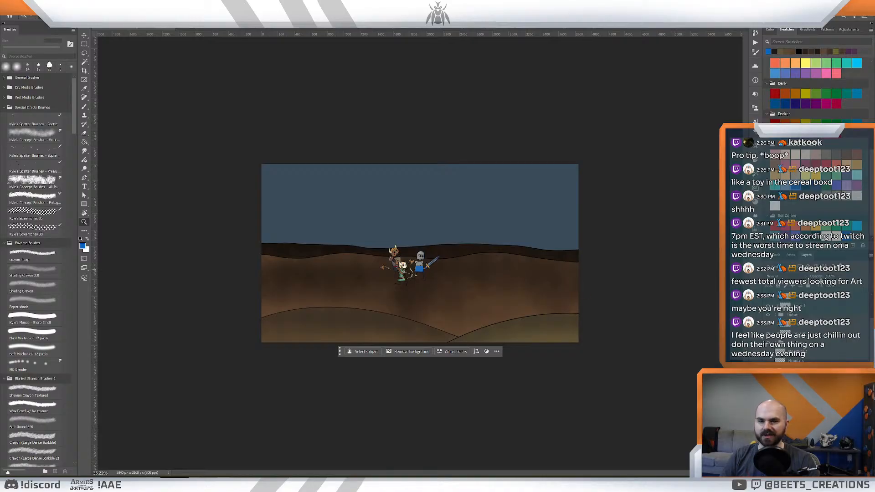
- Find the middle hill's shading layer and brush blue shadows over the hill with Shading Crayon 2.0
scroll(811, 328, "down", 1)
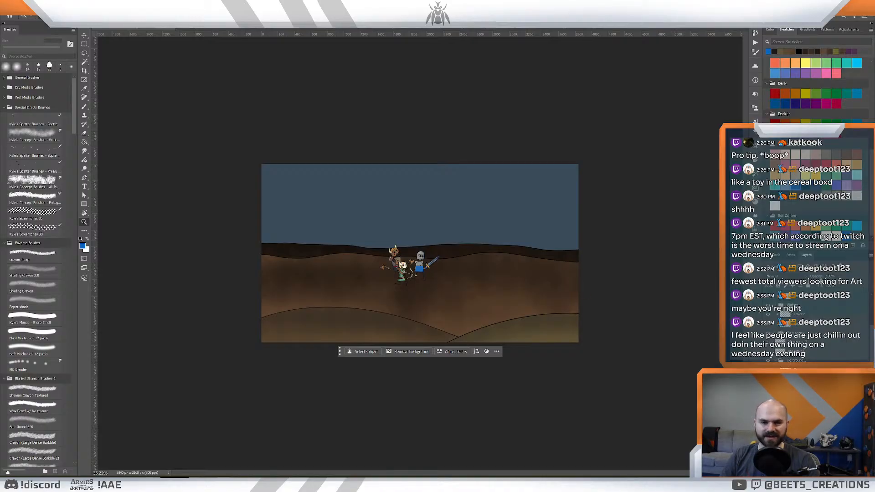
scroll(811, 328, "down", 1)
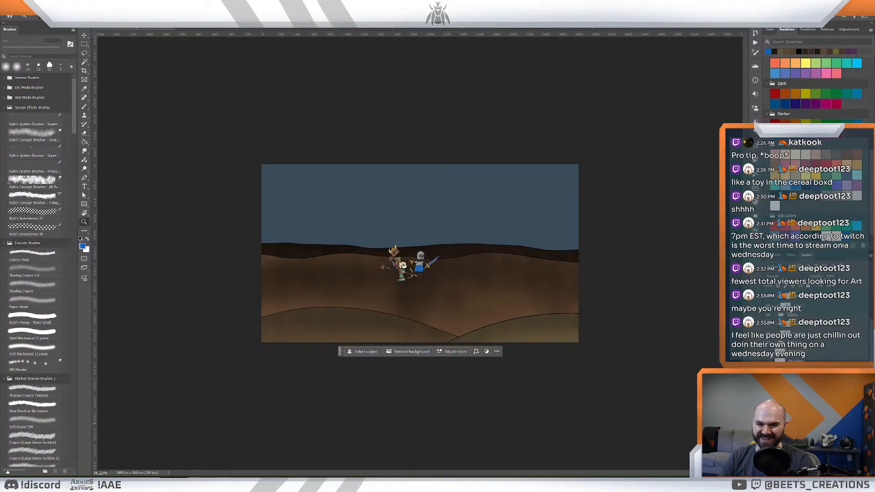
left_click(795, 427)
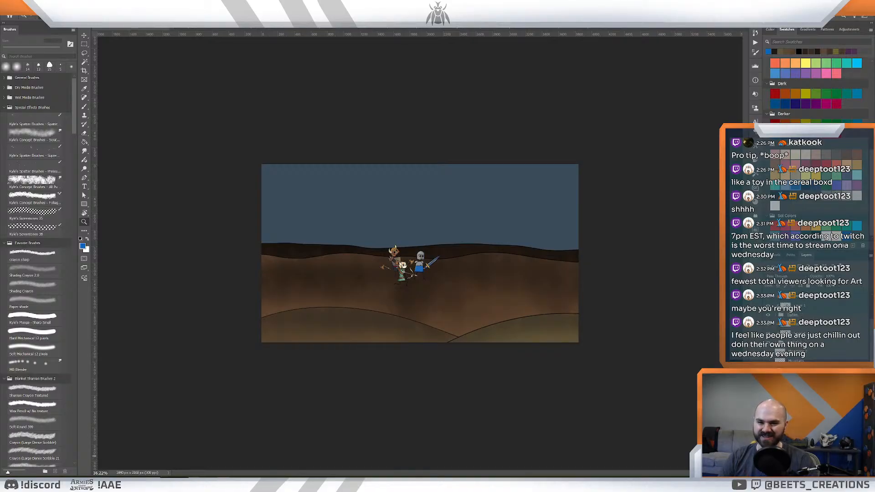
scroll(810, 328, "down", 2)
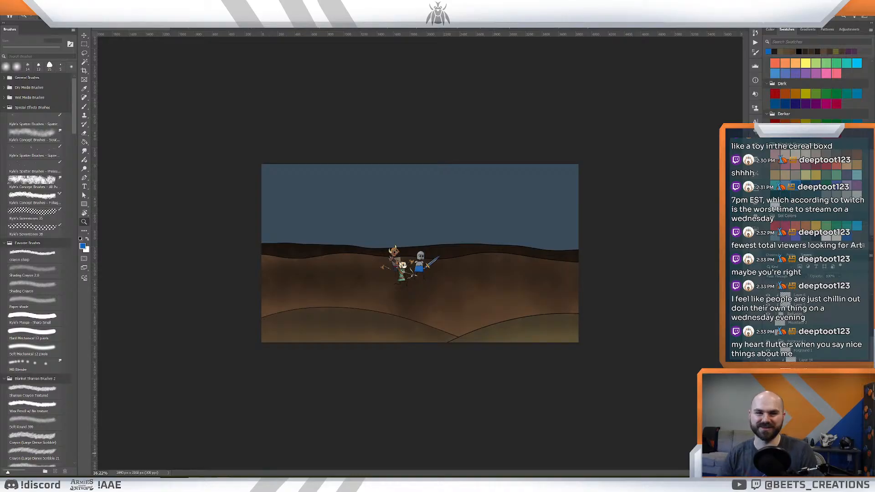
left_click(804, 448)
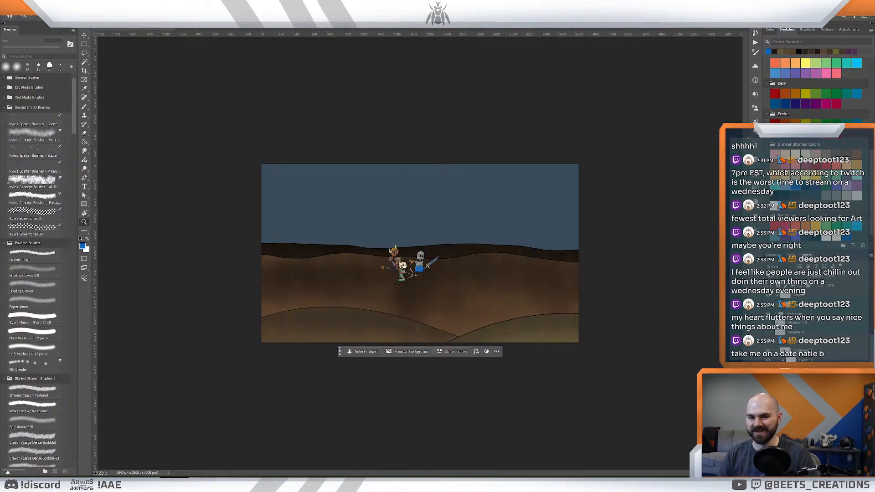
left_click_drag(545, 329, 617, 340)
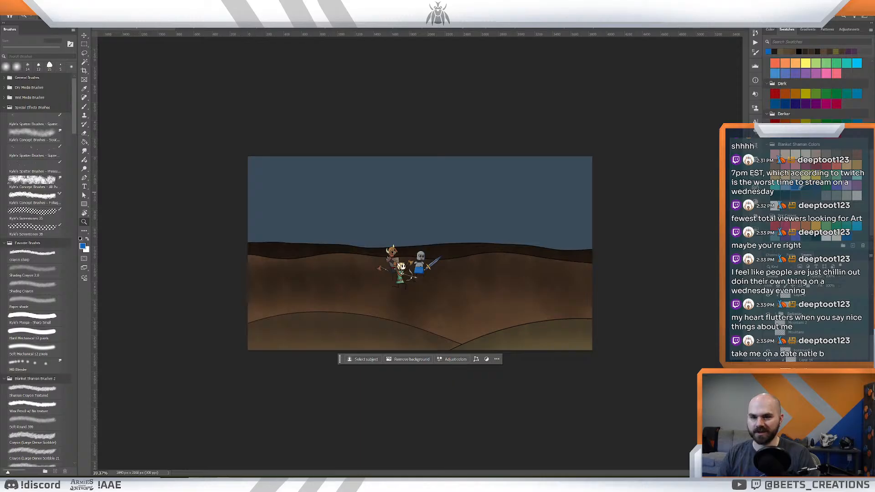
key("b")
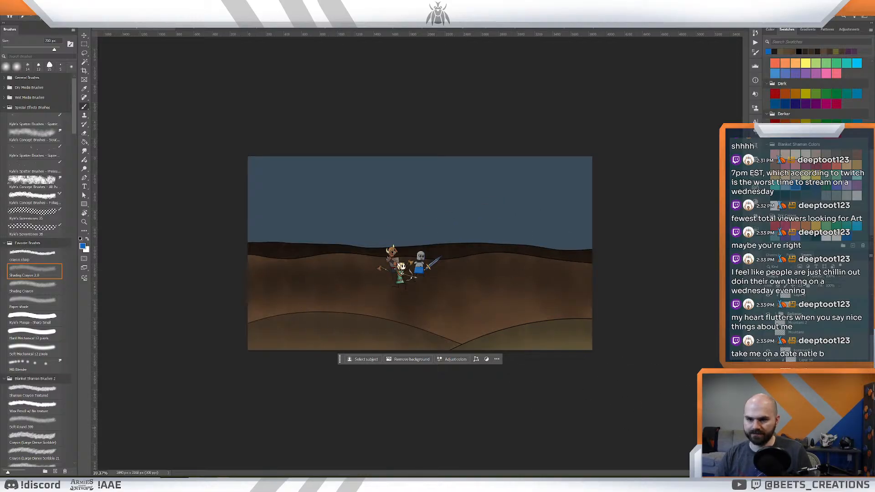
left_click(799, 416)
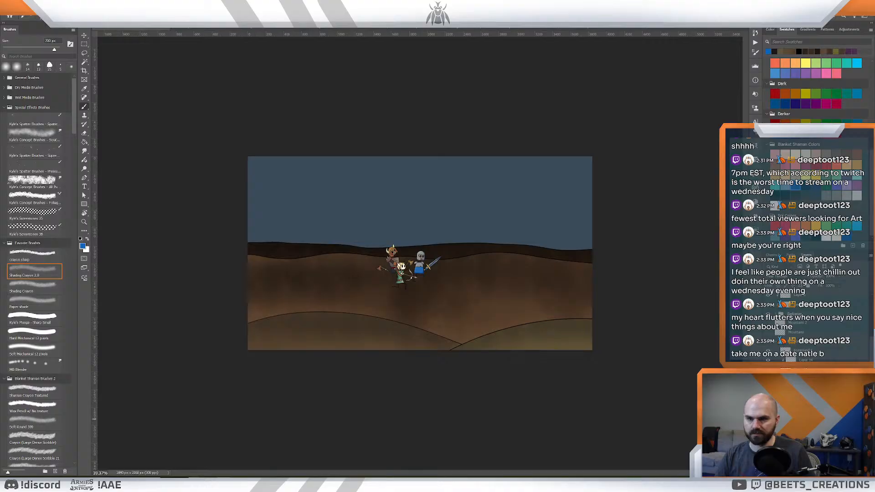
scroll(799, 420, "up", 2)
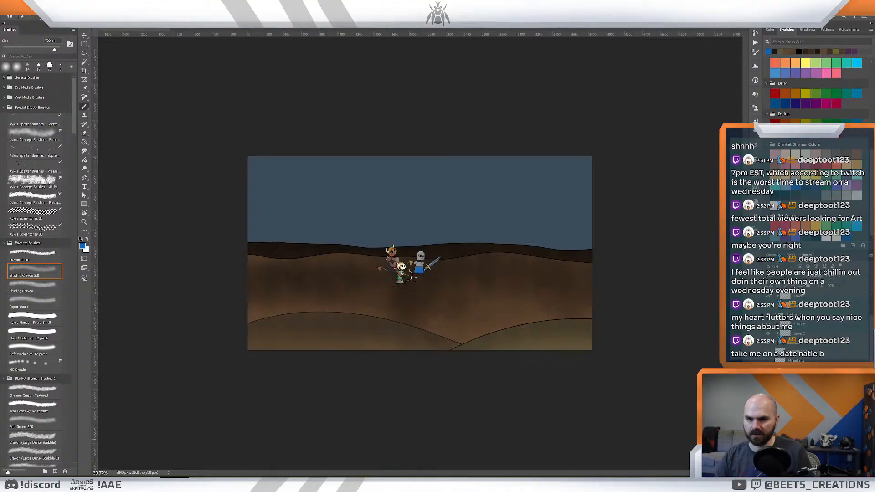
scroll(800, 410, "down", 3)
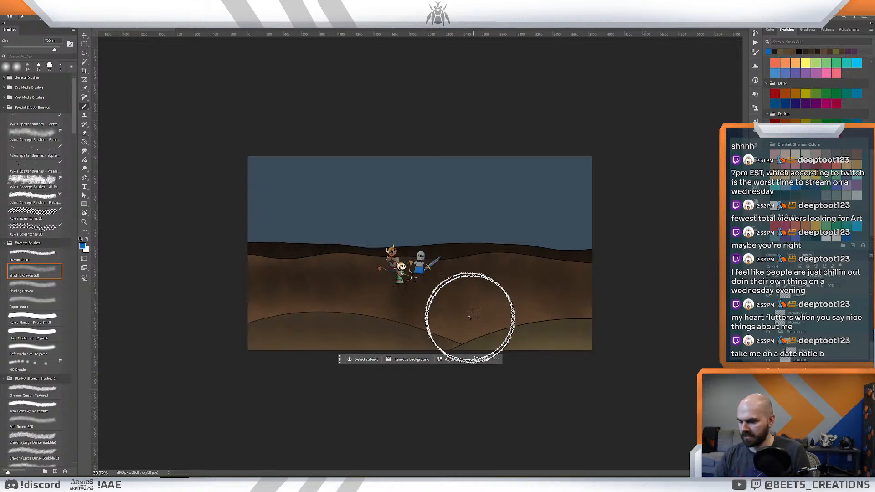
mouse_move(431, 307)
left_mouse_down()
mouse_move(445, 279)
mouse_move(388, 322)
left_mouse_up()
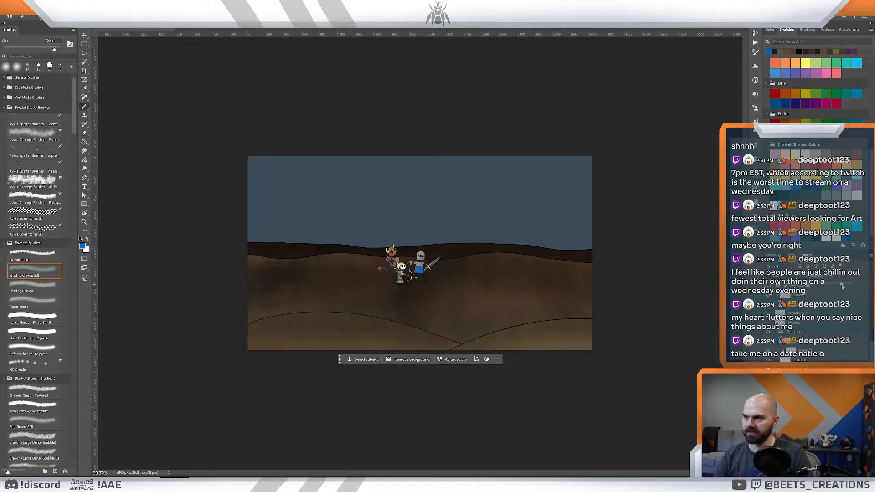
- Deepen the blue shadows across the middle hill around the characters with more Shading Crayon 2.0 strokes
key("z")
mouse_move(429, 293)
left_mouse_down()
mouse_move(409, 290)
mouse_move(434, 297)
left_mouse_up()
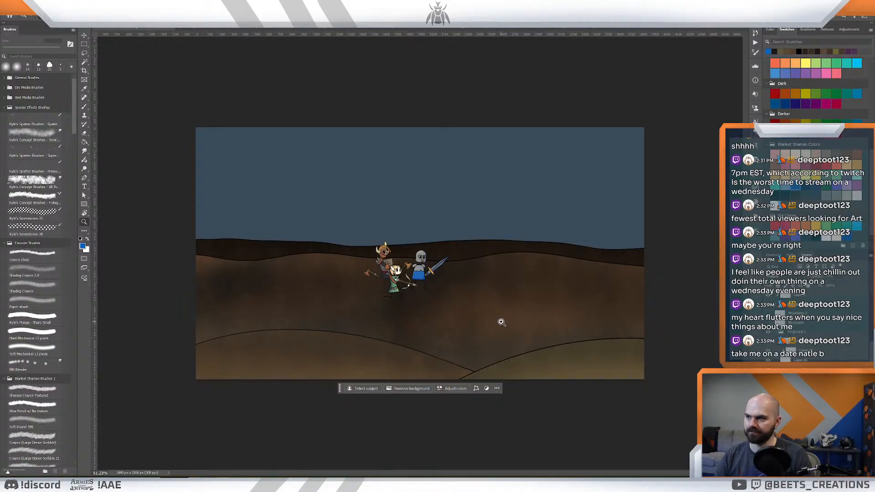
mouse_move(497, 321)
left_mouse_down()
mouse_move(486, 319)
mouse_move(493, 322)
left_mouse_up()
key("b")
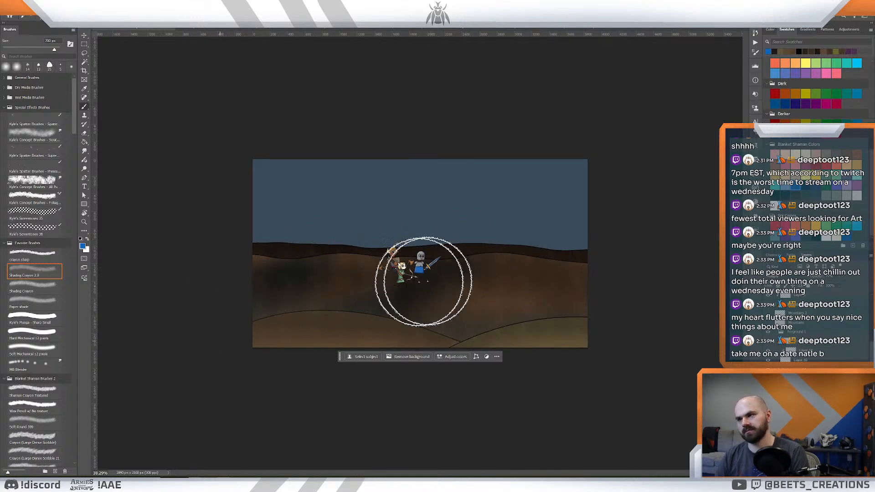
key("z")
mouse_move(523, 264)
left_mouse_down()
mouse_move(500, 261)
mouse_move(519, 270)
left_mouse_up()
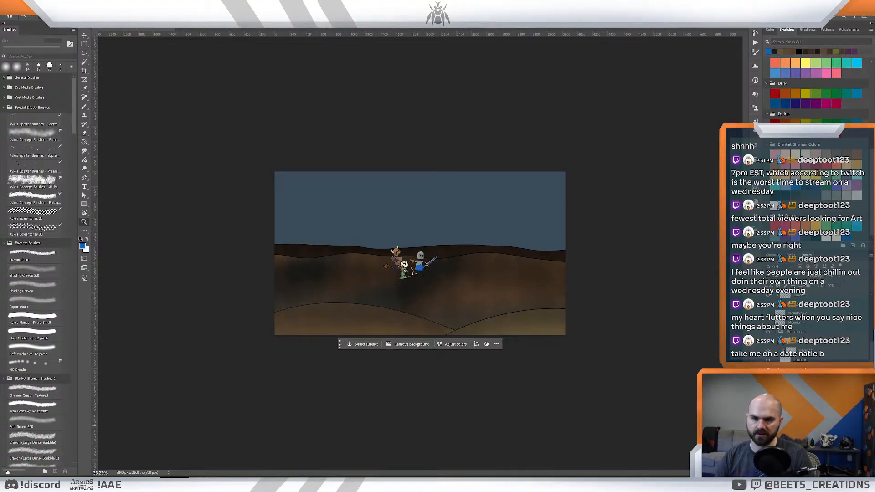
- Tint the middle hill's shading layer with a Color Overlay in dark red ab1722
double_click(829, 425)
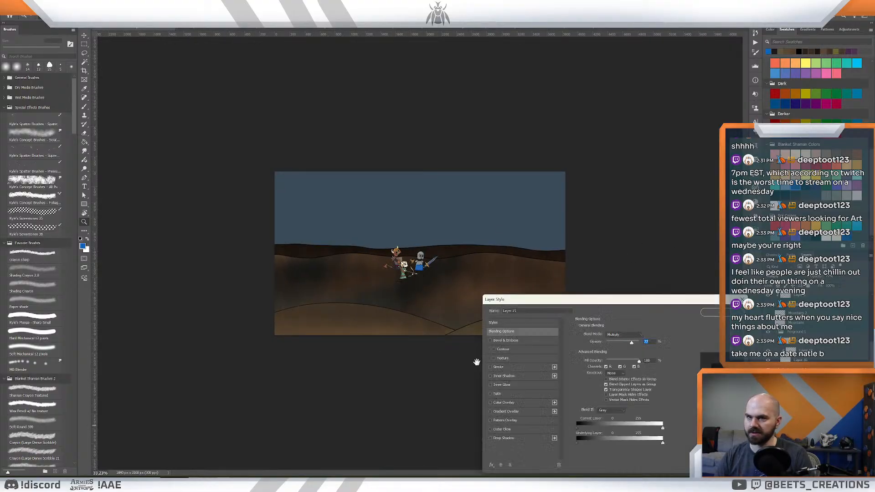
left_click(490, 403)
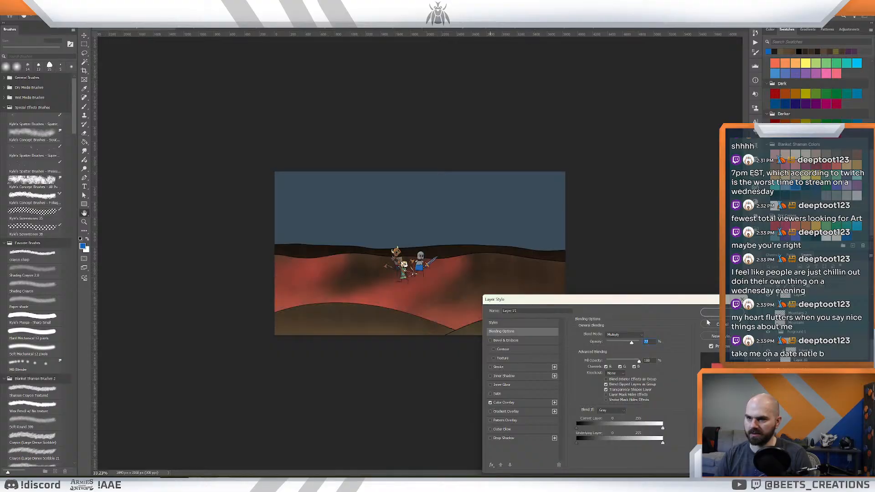
left_click(514, 403)
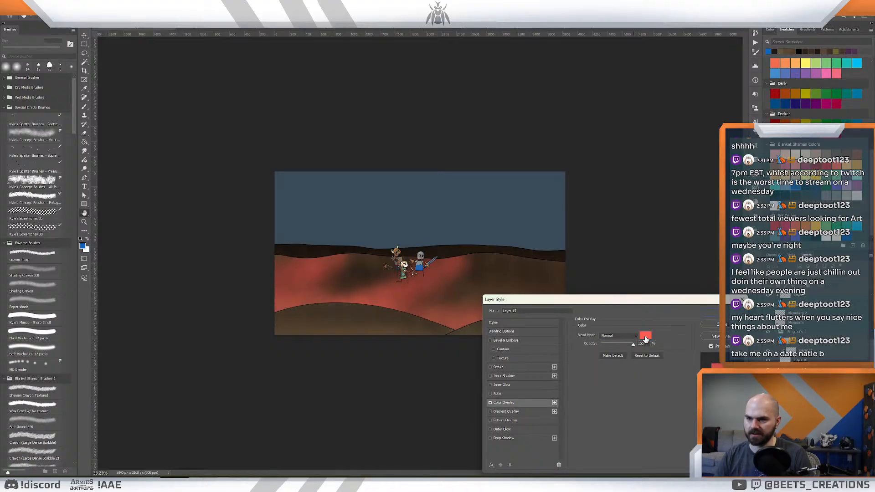
left_click(645, 338)
left_click(607, 308)
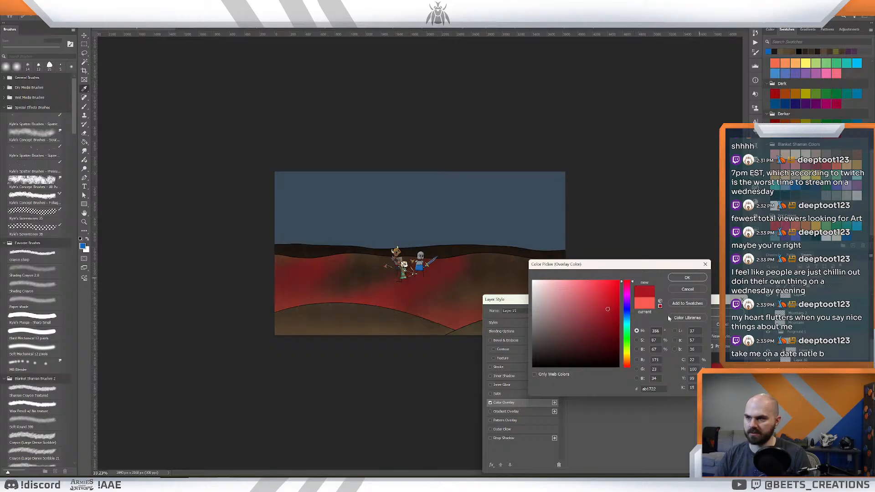
left_click(687, 279)
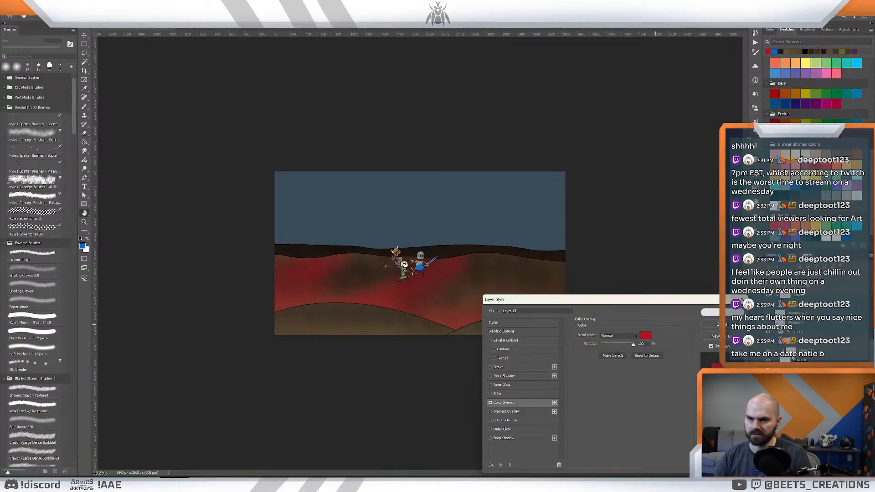
left_click(657, 324)
- Rasterize the dark red overlay into the middle hill's shading layer and set the layer's blend mode to Multiply
right_click(800, 426)
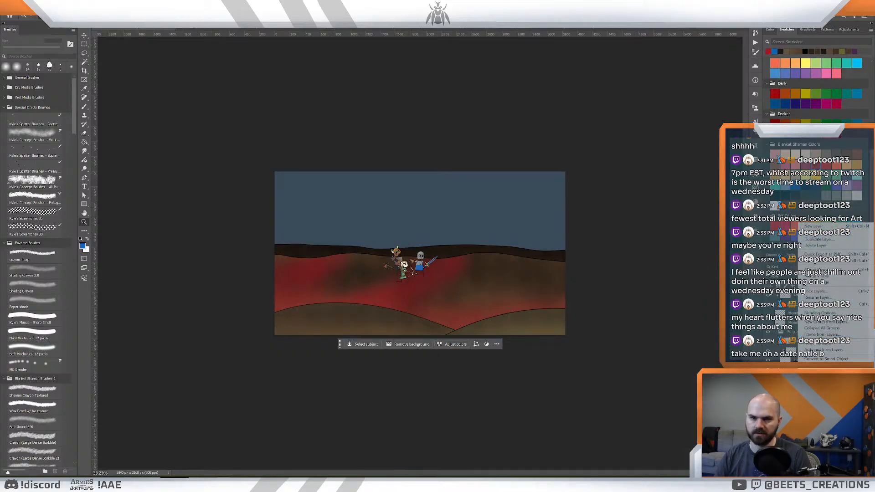
left_click(823, 424)
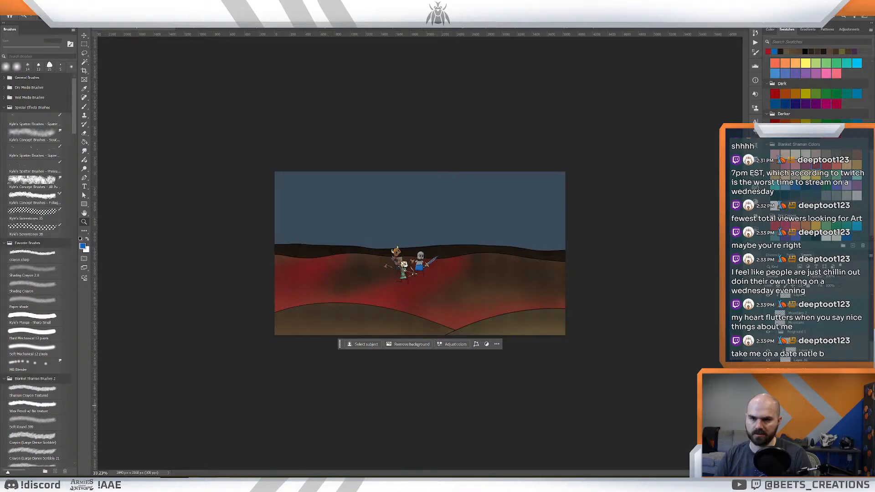
left_click(774, 277)
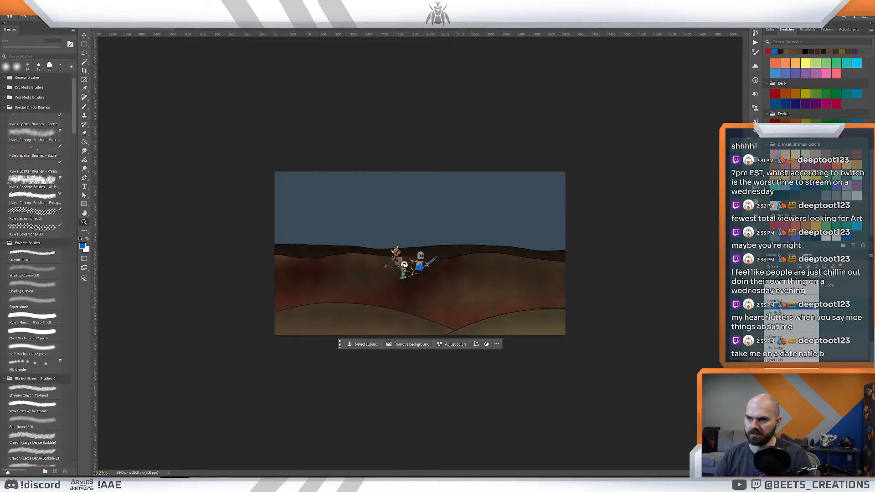
left_click(780, 308)
mouse_move(491, 292)
left_mouse_down()
mouse_move(471, 287)
mouse_move(497, 293)
left_mouse_up()
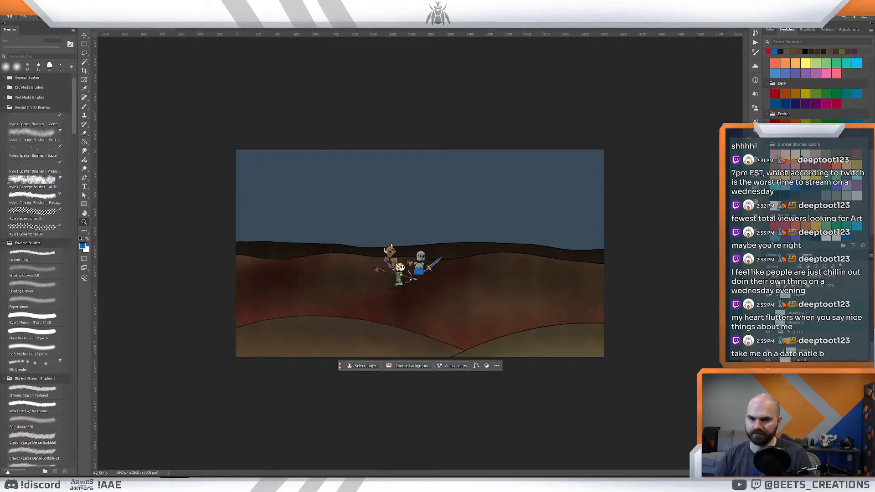
- Apply a new Color Overlay to the middle hill's shading layer, trying red d32027 before choosing a coral swatch
double_click(806, 350)
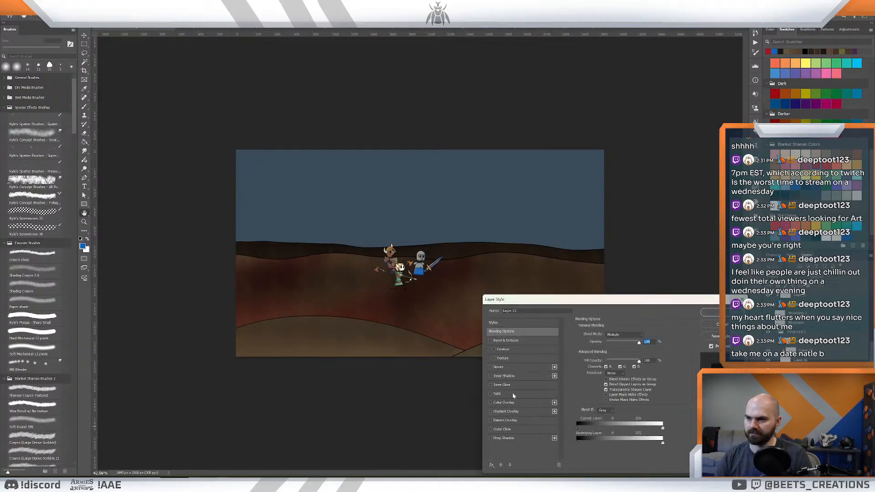
left_click(490, 403)
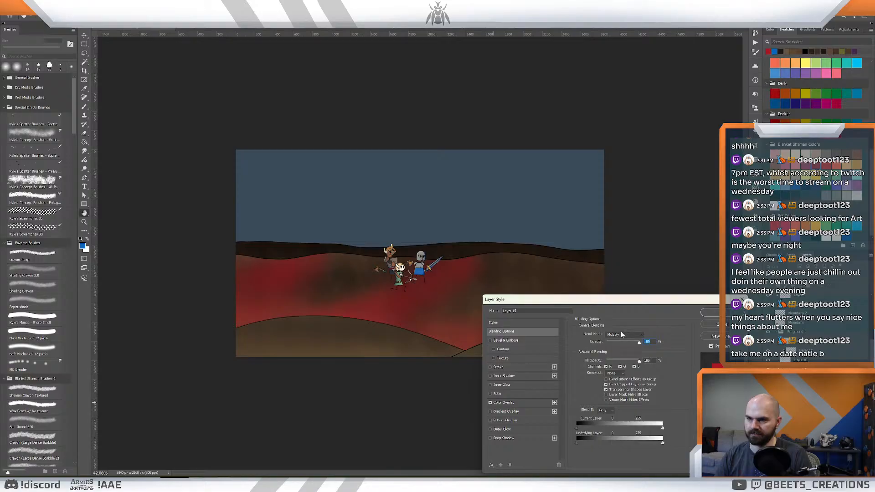
left_click(505, 403)
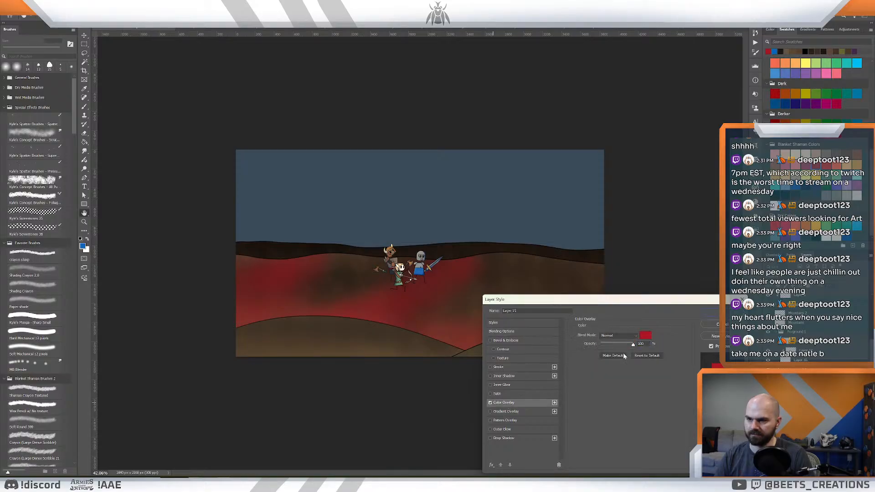
left_click(645, 337)
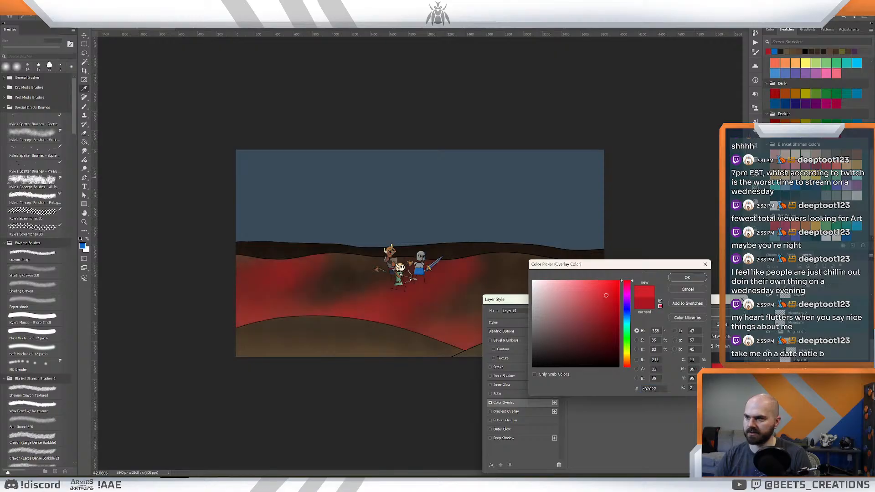
left_click(687, 277)
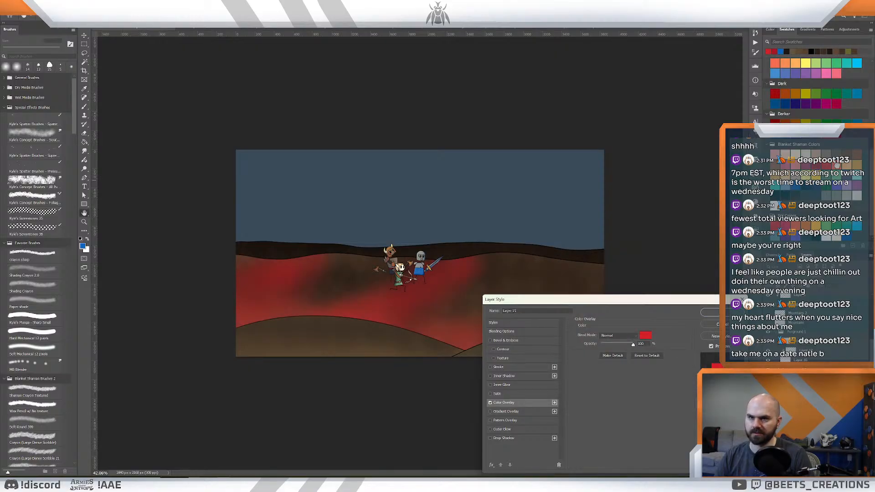
left_click(642, 337)
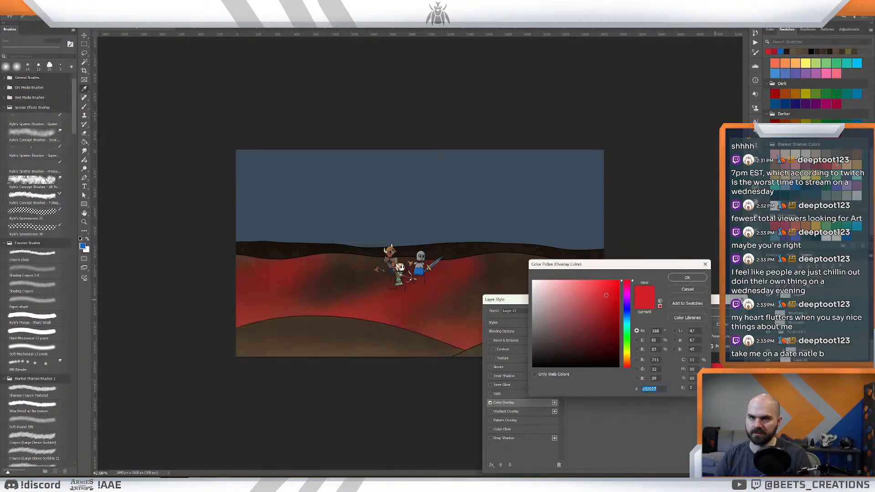
left_click(850, 157)
left_click(685, 278)
left_click(719, 312)
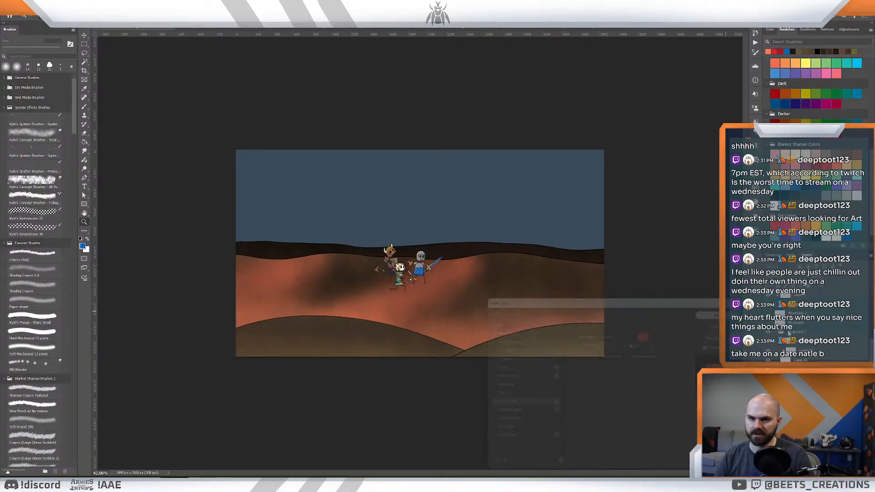
- Rasterize the coral overlay into the shading layer and blend it over the middle hill with Multiply
right_click(798, 404)
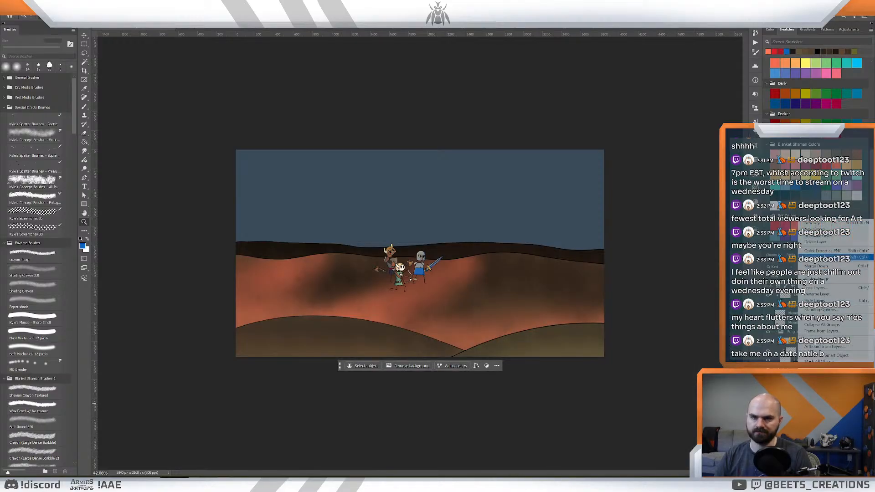
left_click(818, 376)
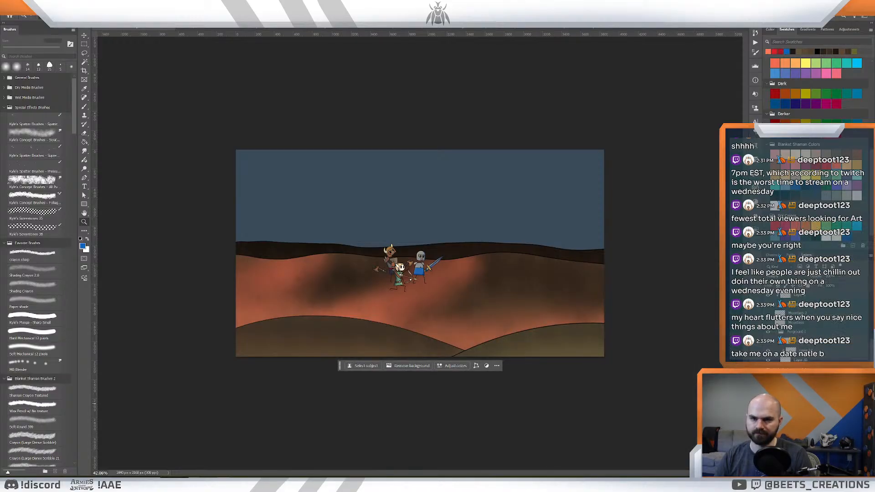
left_click(784, 276)
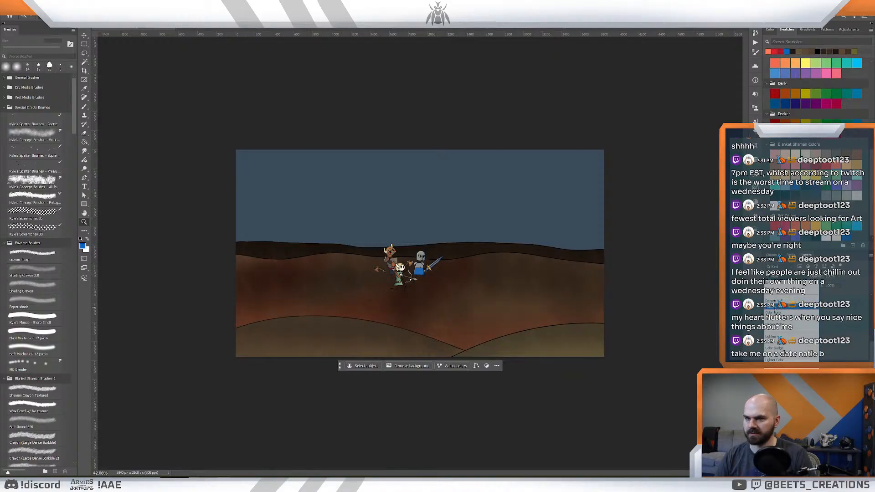
left_click(775, 308)
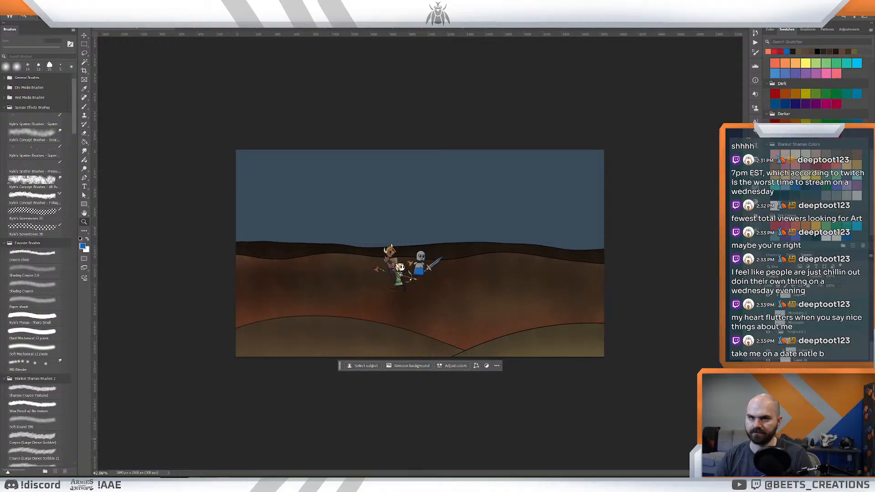
- Recolour the middle hill's shading layer with a Color Overlay in brown 764e26
double_click(820, 295)
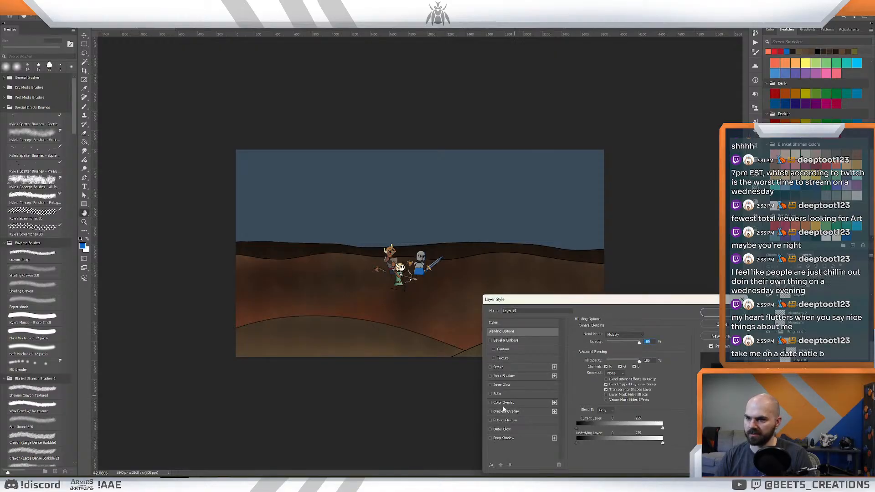
left_click(503, 402)
left_click(650, 341)
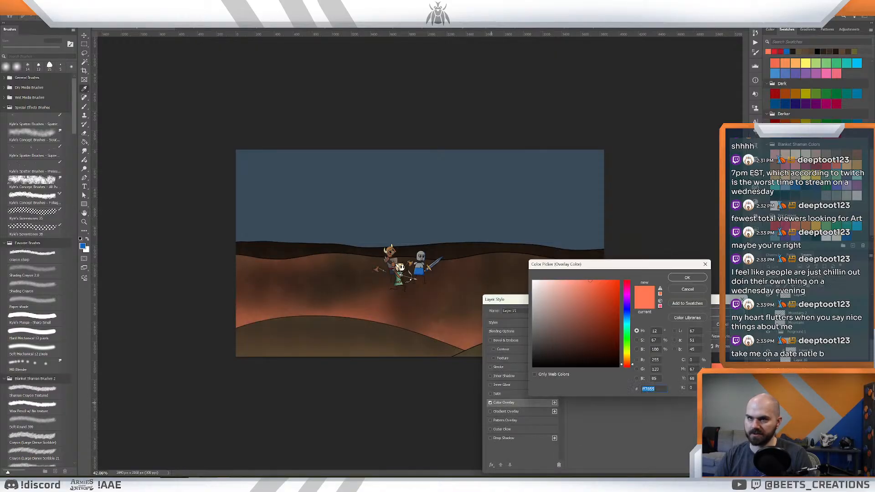
type("764e26")
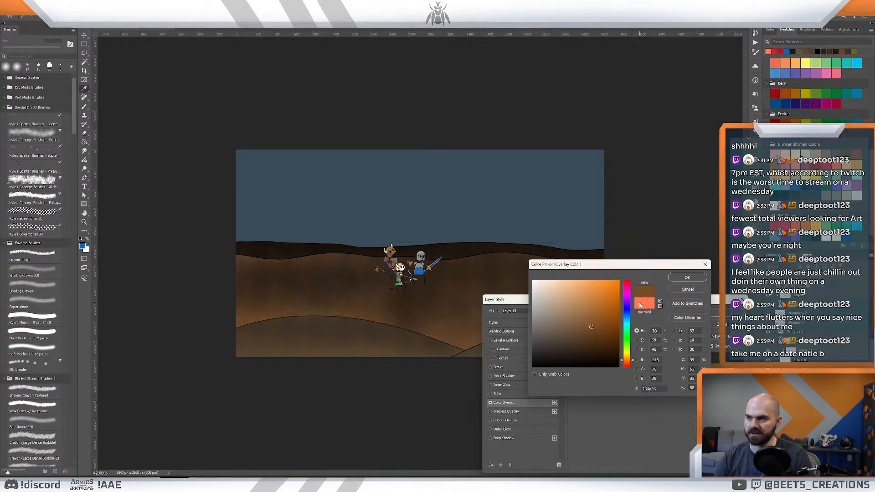
left_click(687, 277)
left_click(716, 314)
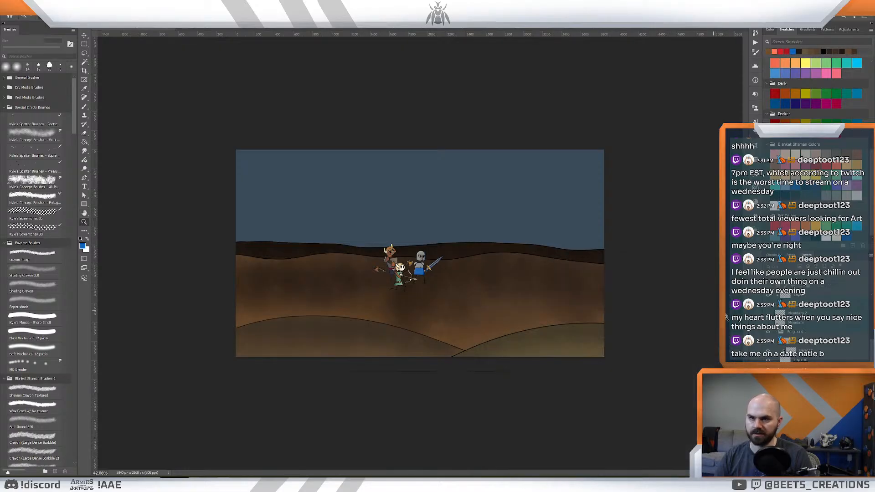
- Rasterize the brown overlay into the middle hill's shading layer, set its blend mode to Multiply and check the hill
right_click(798, 322)
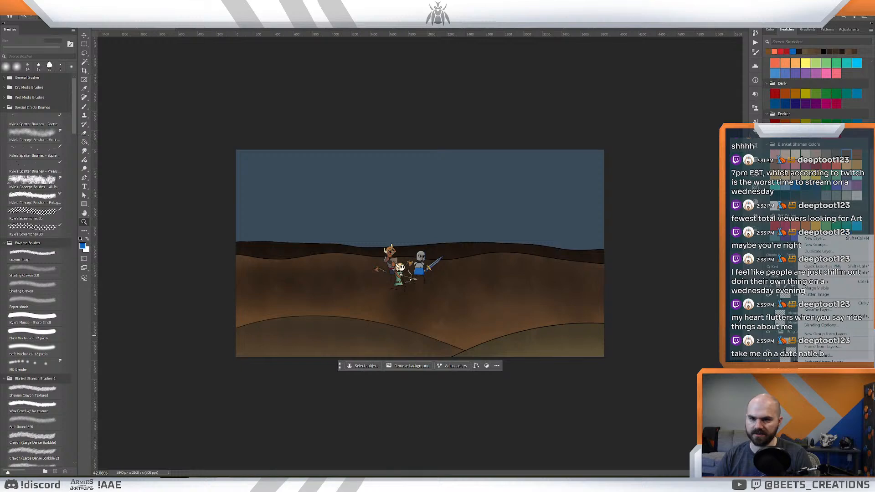
key("Escape")
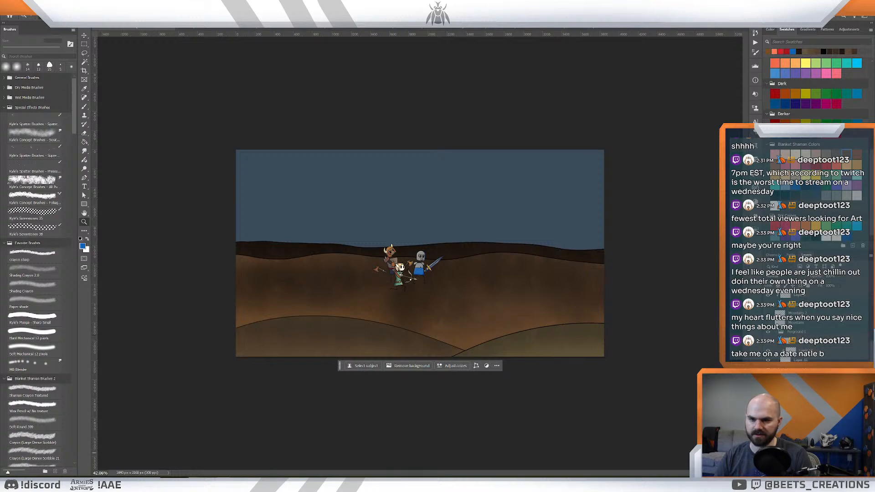
left_click(784, 276)
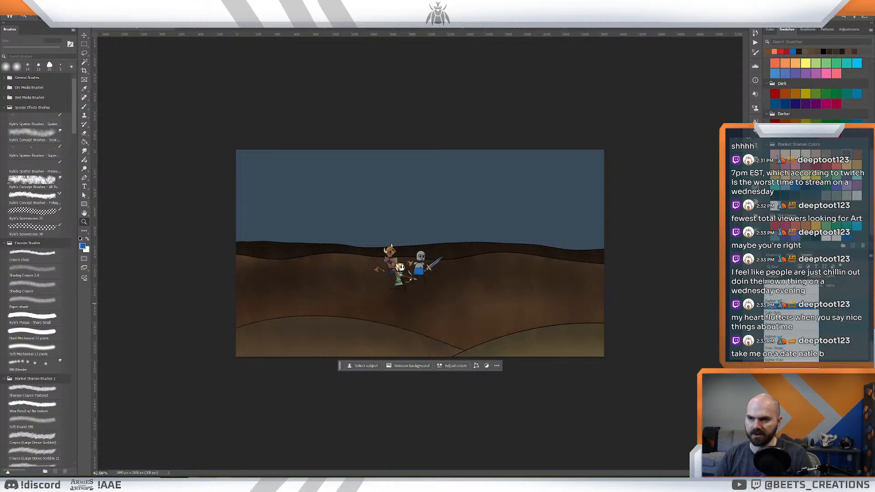
left_click(788, 306)
mouse_move(520, 293)
left_mouse_down()
mouse_move(490, 291)
mouse_move(533, 297)
left_mouse_up()
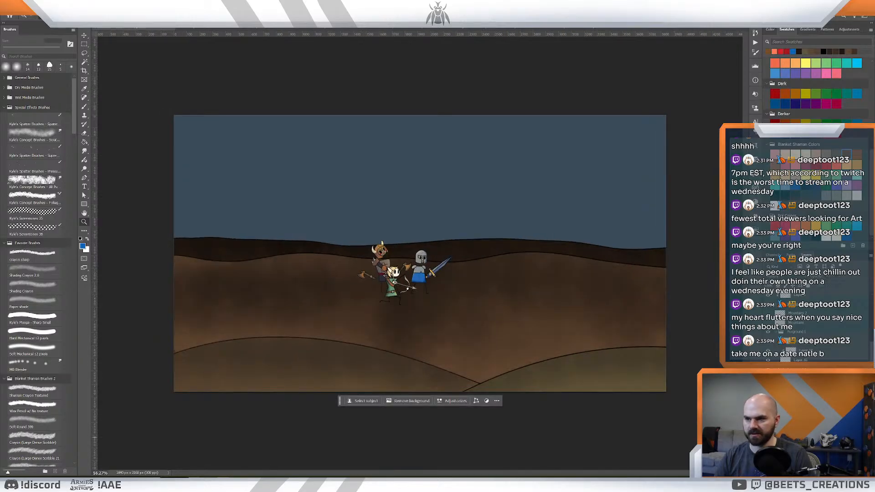
mouse_move(499, 293)
left_mouse_down()
mouse_move(471, 290)
mouse_move(496, 298)
left_mouse_up()
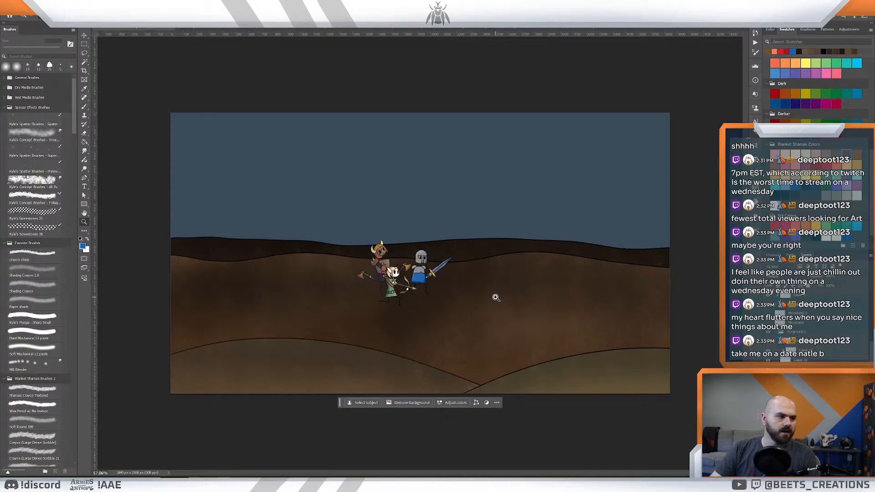
left_click_drag(586, 272, 530, 274)
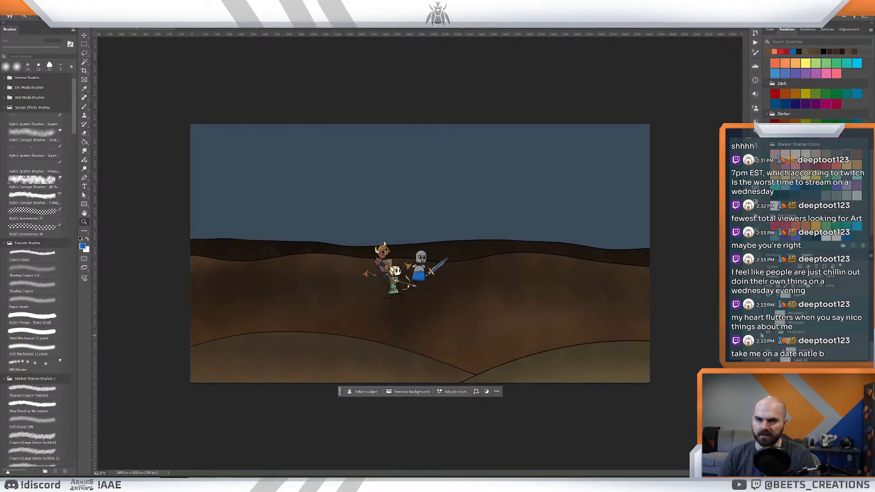
- Show the mountain outlines behind the hills and sample the dark slate blue from the open mountain painting as the painting colour
left_click(768, 323)
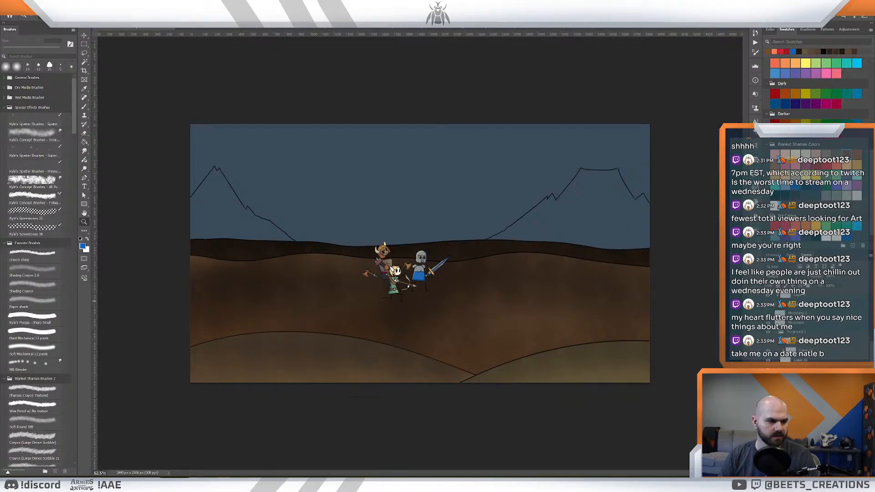
left_click(668, 28)
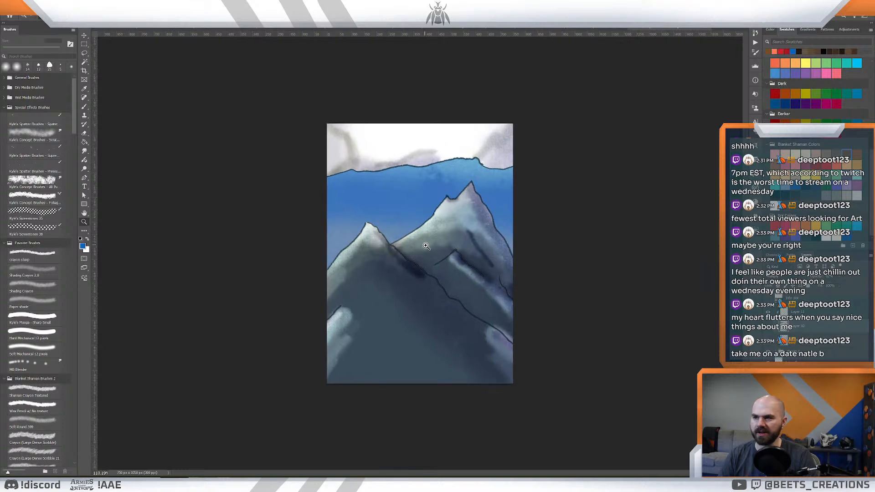
left_click(426, 246)
key("b")
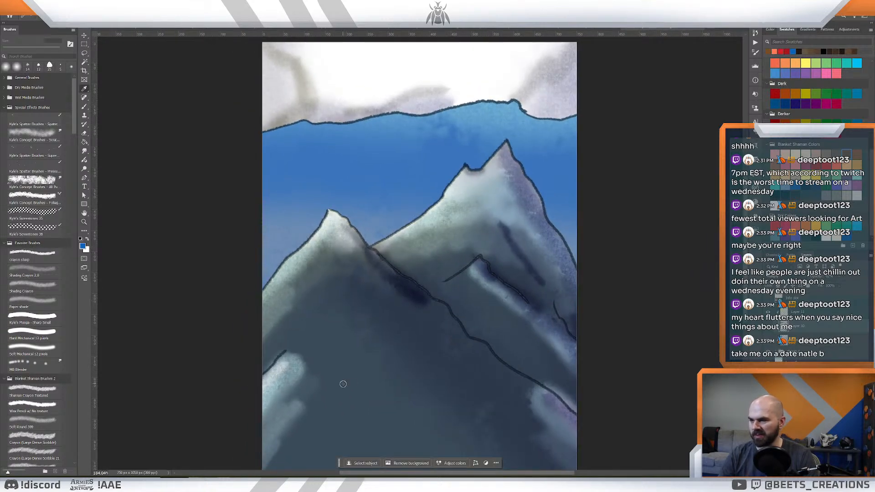
left_click(343, 384)
left_click(138, 29)
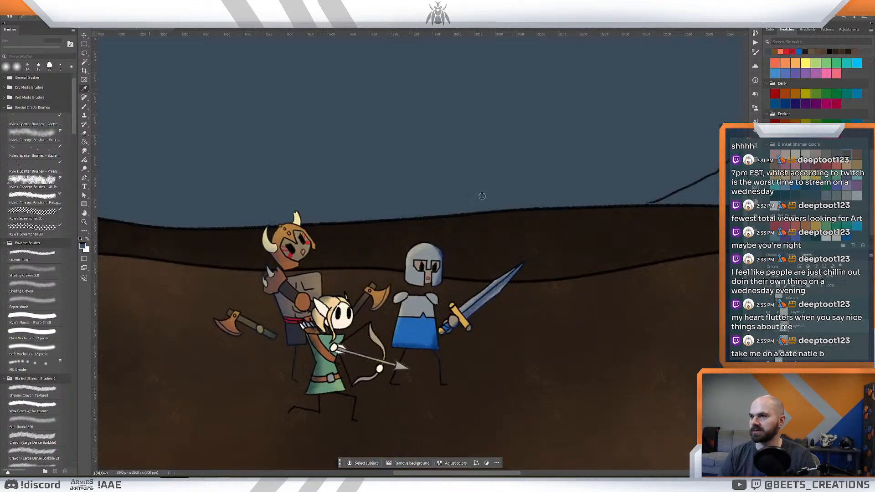
key("ctrl+0")
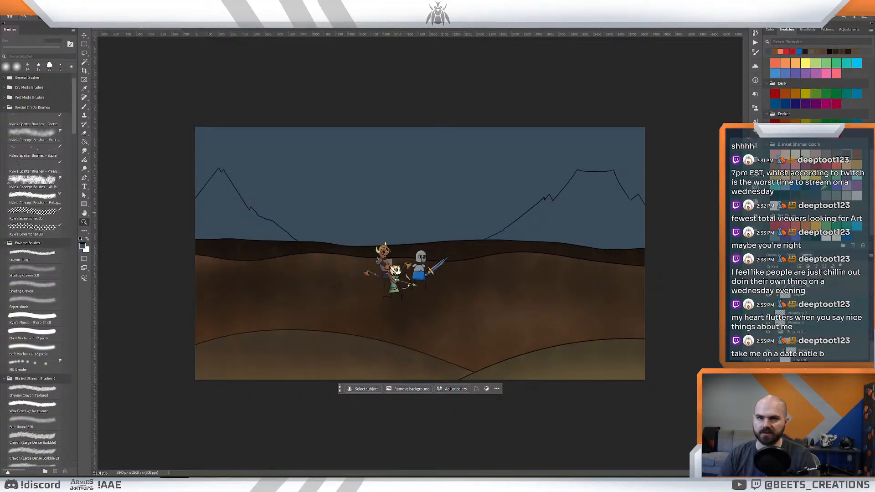
- Fill the sky behind the mountain outlines with the bright pink swatch
left_click(778, 227)
left_click(783, 226)
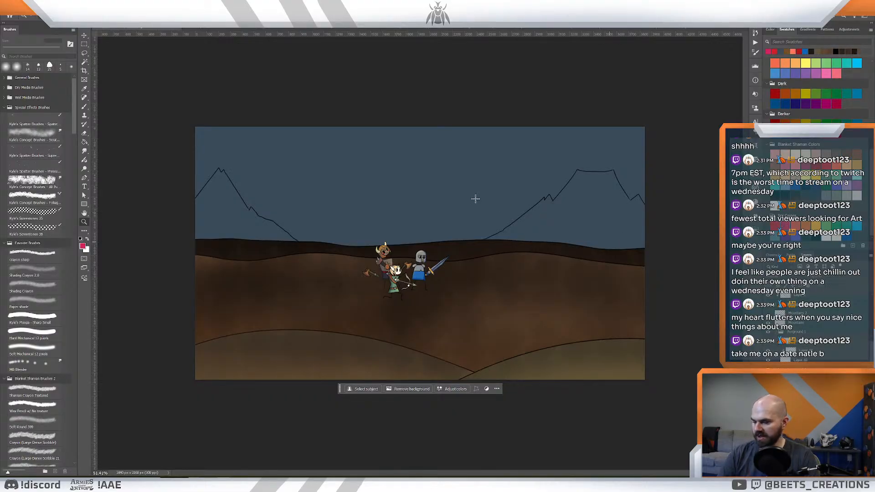
key("g")
left_click(568, 224)
key("z")
mouse_move(527, 201)
left_mouse_down()
mouse_move(511, 205)
mouse_move(519, 214)
left_mouse_up()
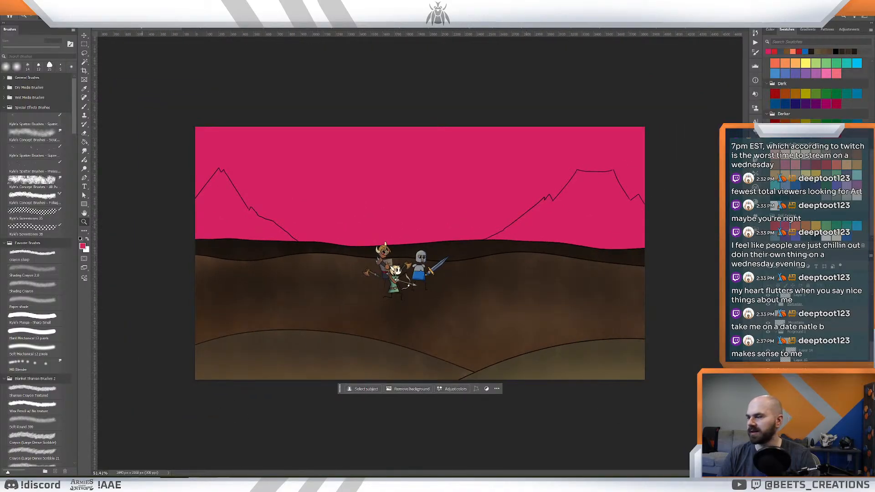
- Sample the muted pink from the sky of the open mountain painting and return to the hill scene
mouse_move(103, 484)
left_click(103, 446)
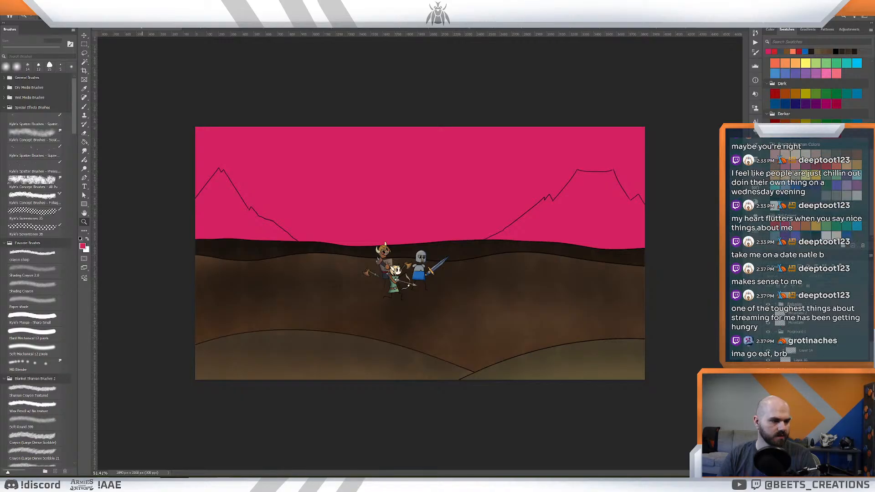
left_click(683, 26)
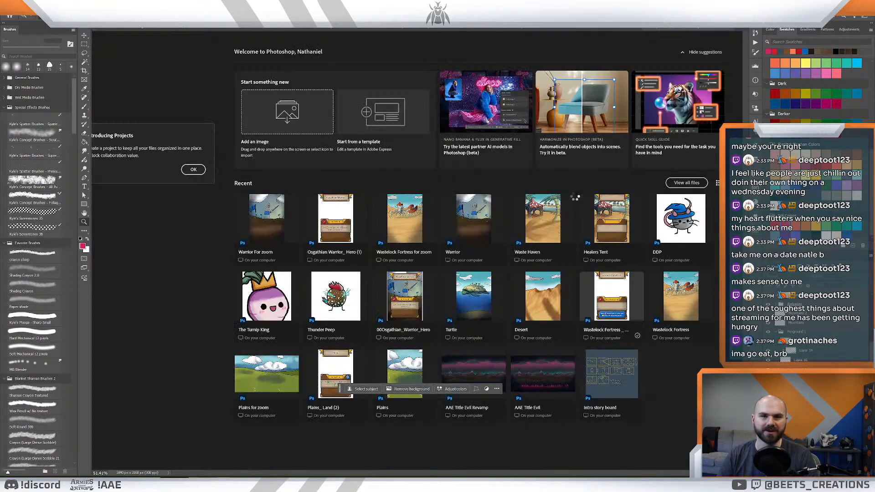
key("i")
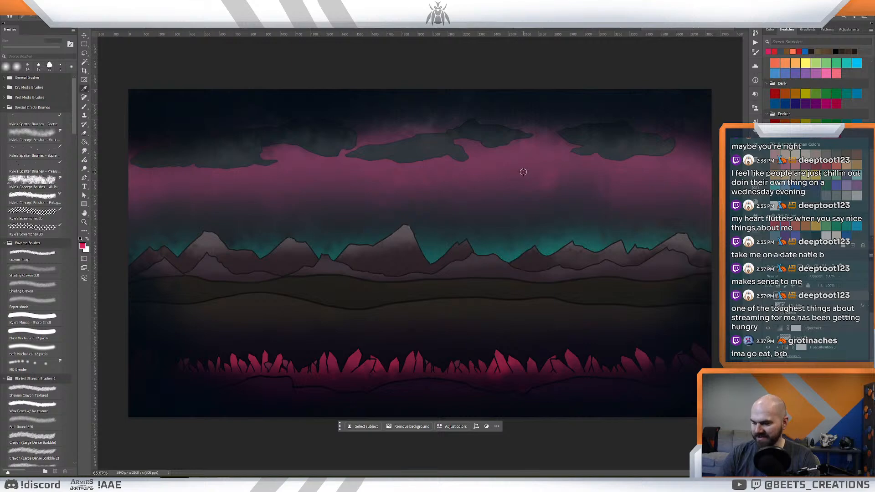
left_click(524, 157)
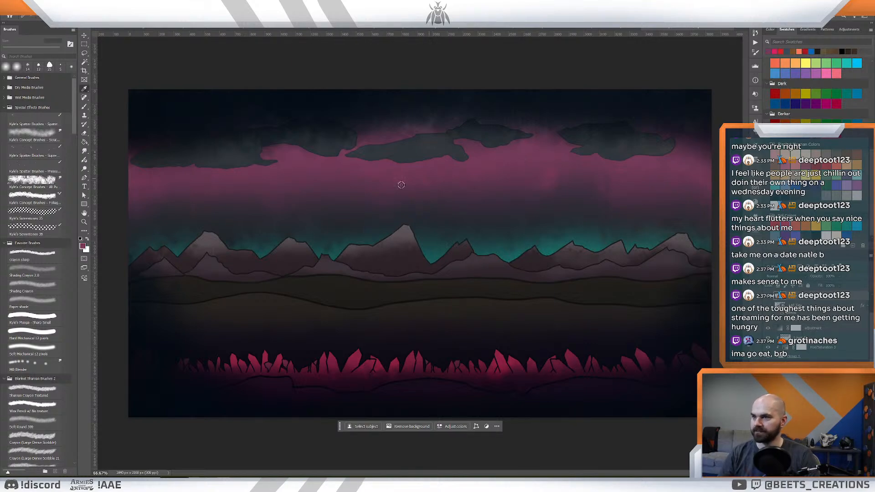
scroll(802, 395, "down", 2)
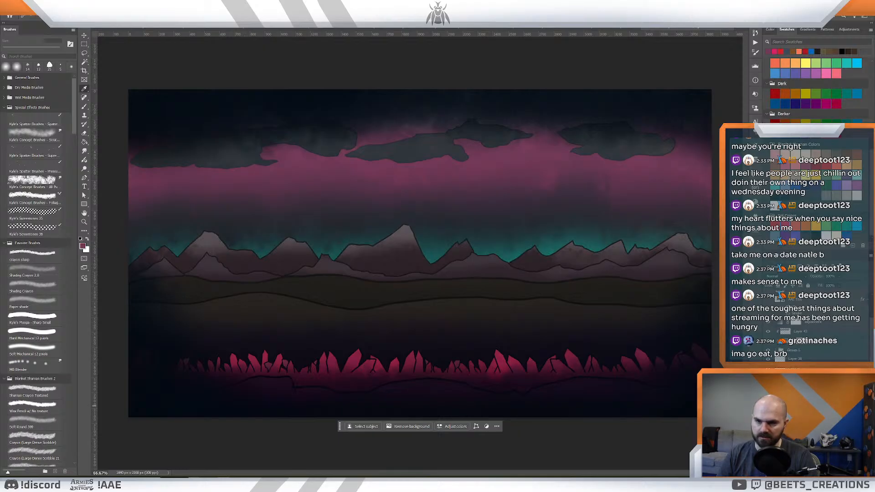
left_click(801, 458)
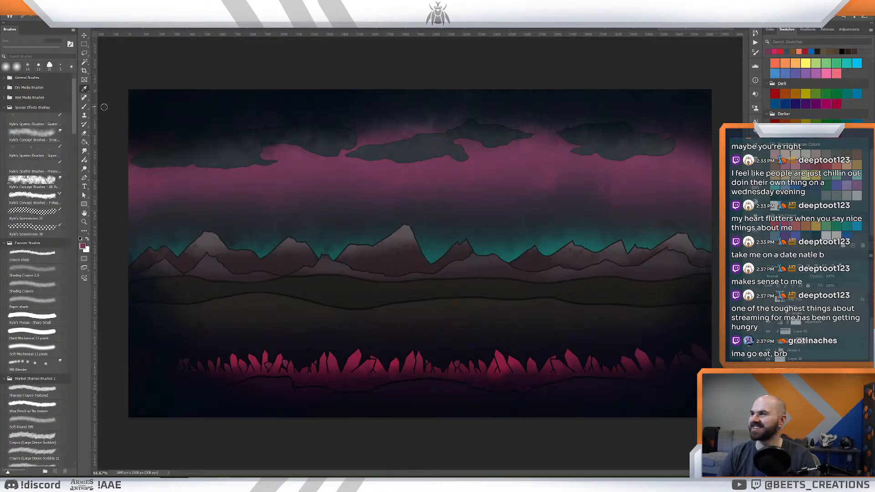
left_click(123, 30)
key("ctrl+z")
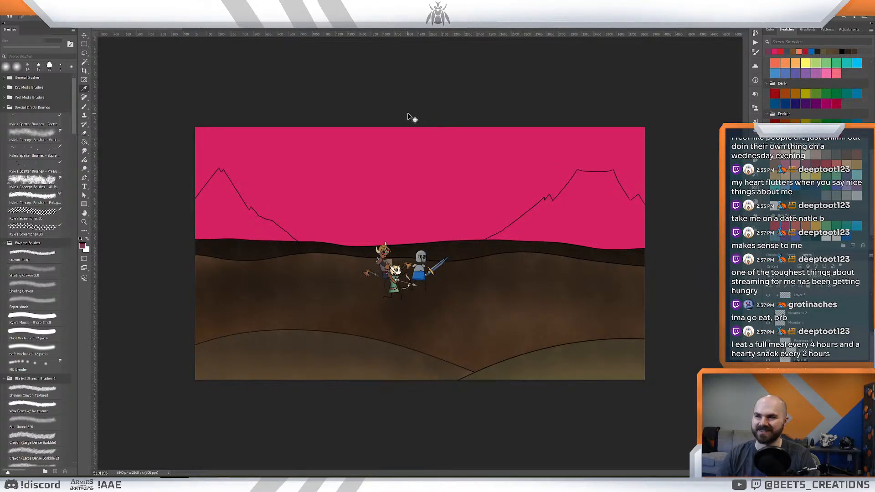
key("ctrl+shift+z")
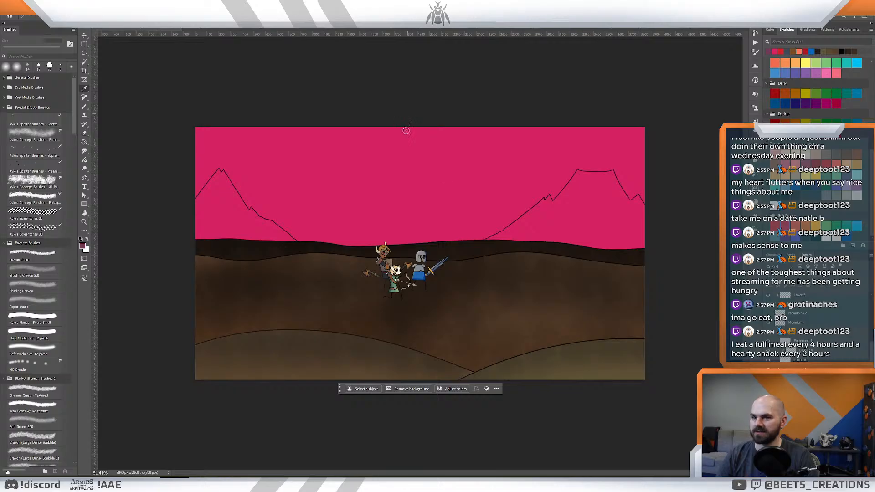
- Resample the muted pink just below the mountain painting's clouds, fill the hill scene's sky with it and compare the two documents
left_click(684, 30)
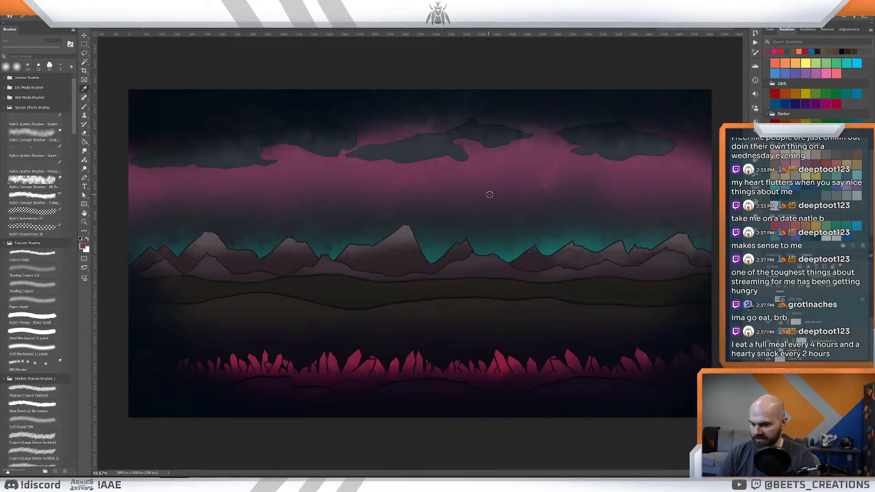
left_click(512, 154, "alt")
key("ctrl+Tab")
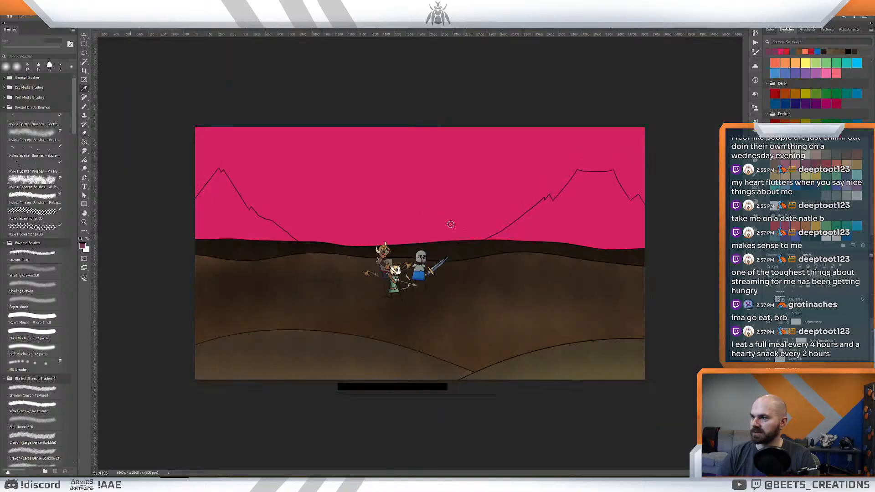
key("z")
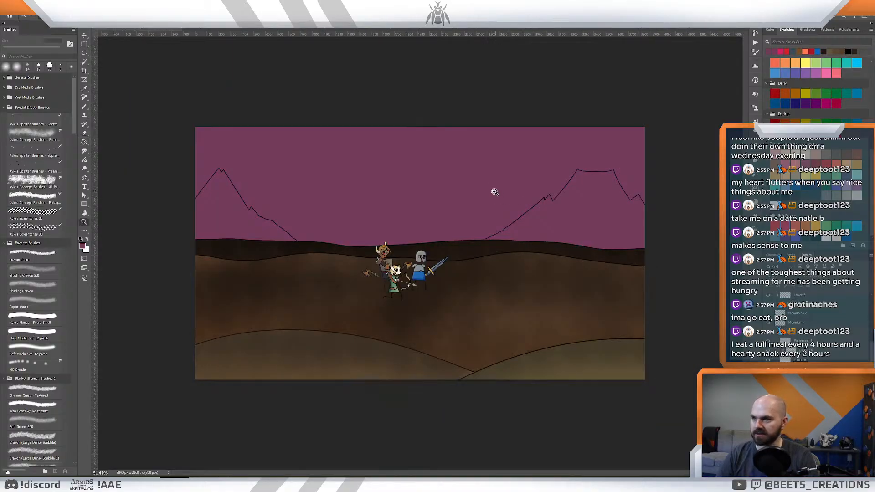
mouse_move(494, 192)
left_mouse_down()
mouse_move(477, 196)
mouse_move(499, 207)
left_mouse_up()
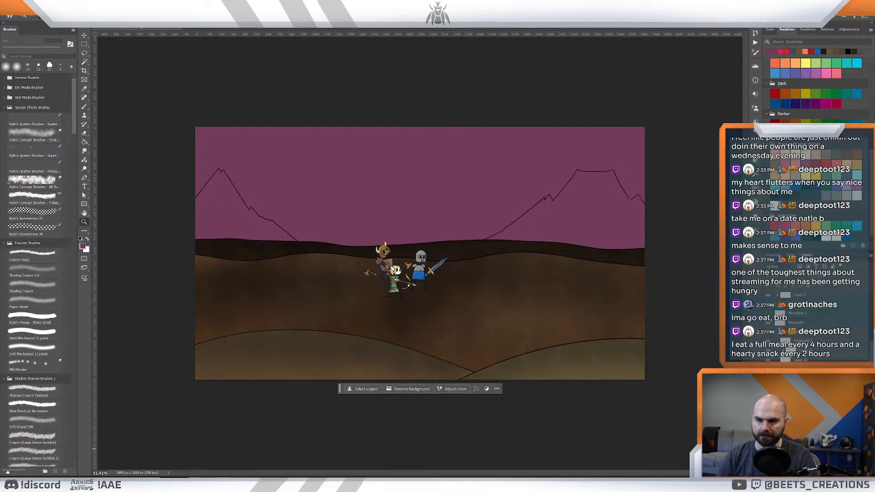
left_click(683, 28)
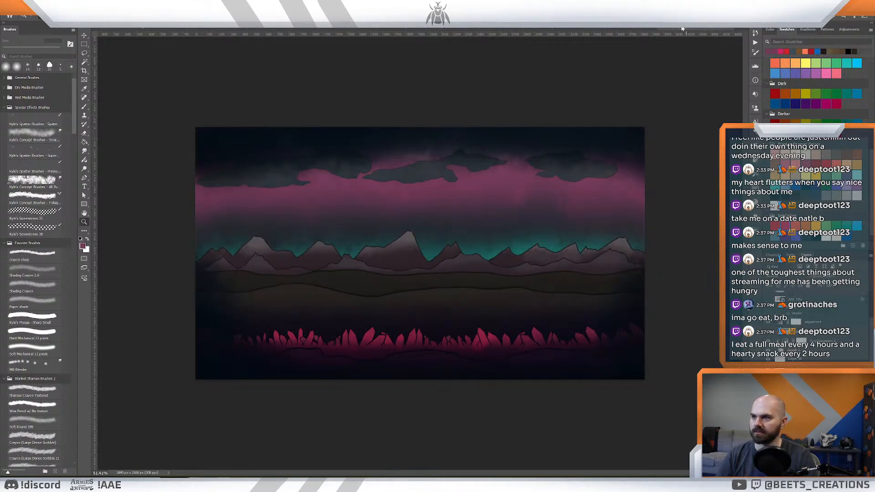
left_click(620, 29)
left_click(132, 28)
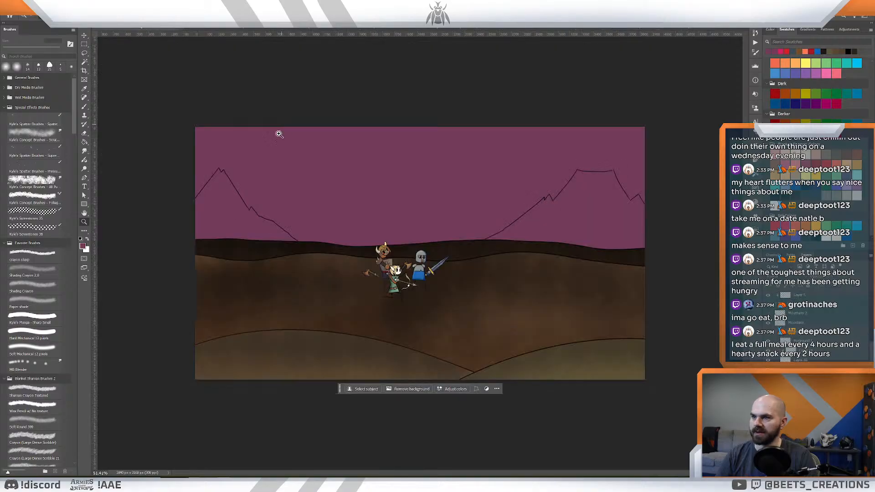
- Save the hill scene as a Photoshop file named Fight together in the Card Arts for Zooms folder, with Maximize Compatibility on
left_click(16, 9)
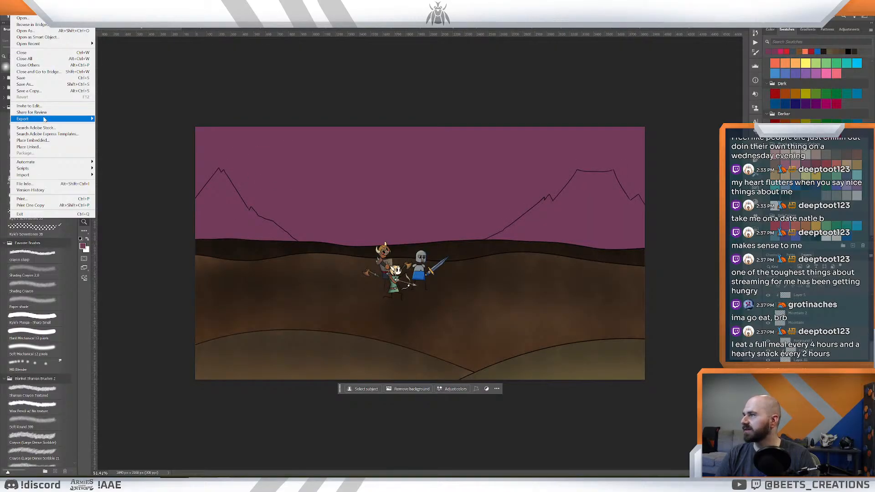
left_click(45, 81)
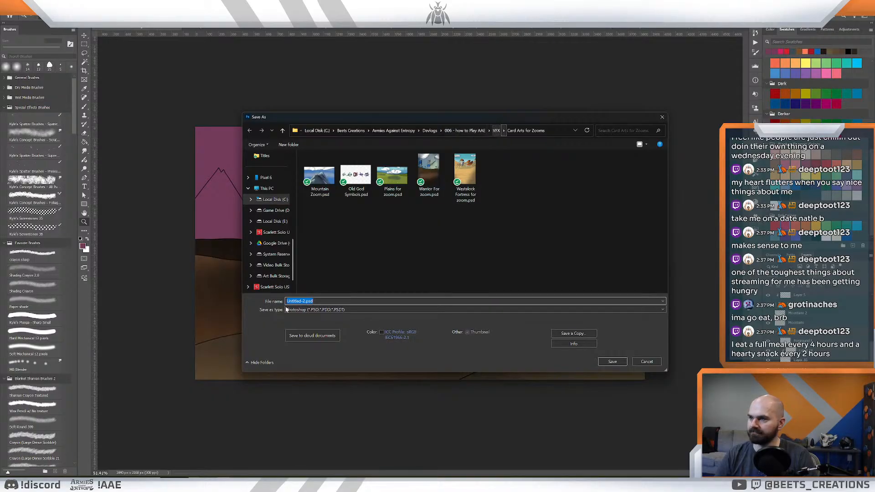
key("BackSpace")
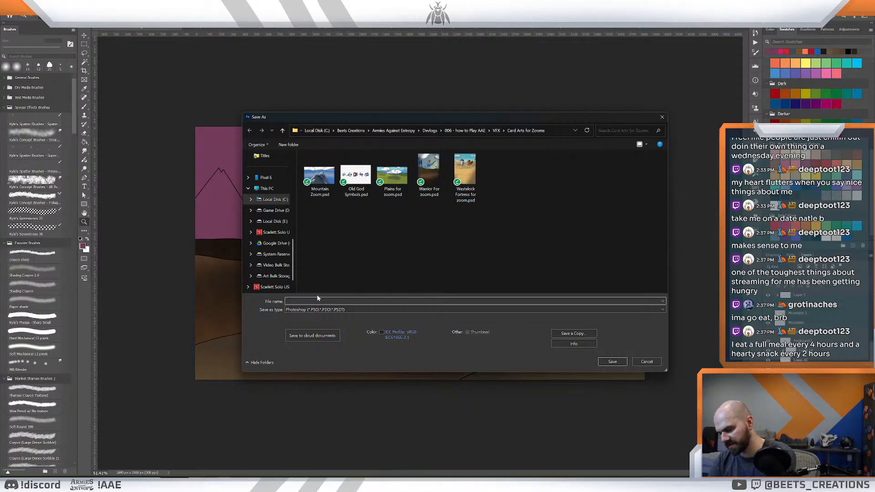
type("T")
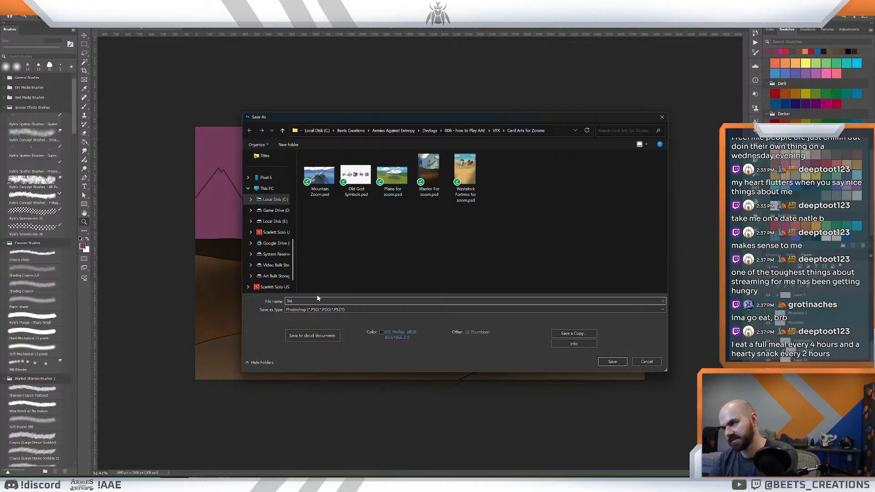
type("eam up")
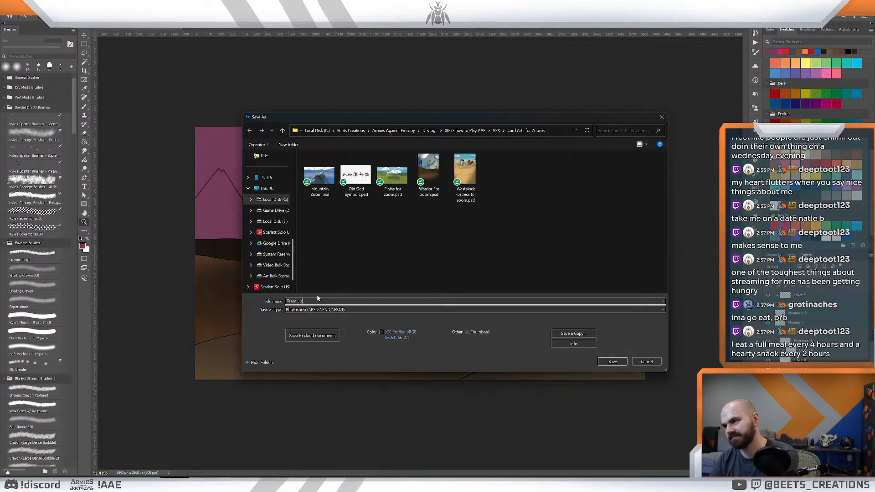
key("BackSpace")
key("BackSpace")
key("BackSpace")
key("BackSpace")
key("BackSpace")
key("BackSpace")
key("BackSpace")
type("Fight")
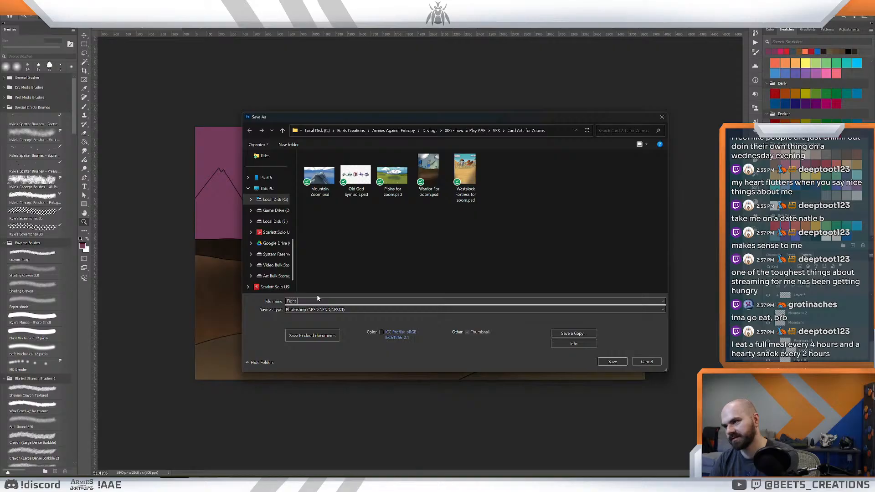
type(" to")
key("BackSpace")
key("BackSpace")
key("BackSpace")
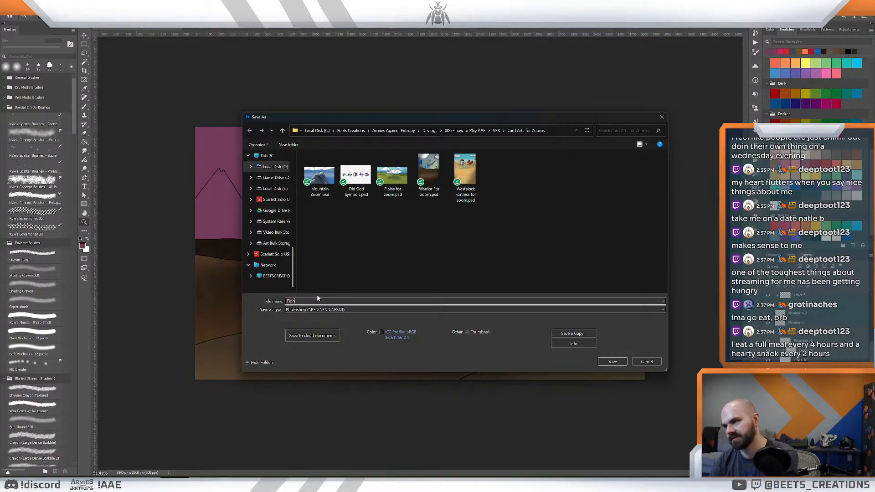
type("together")
key("Return")
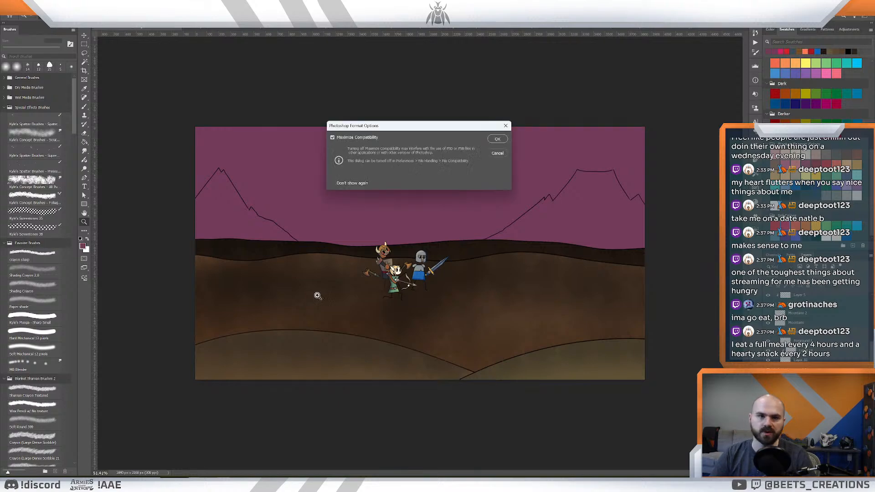
left_click(497, 139)
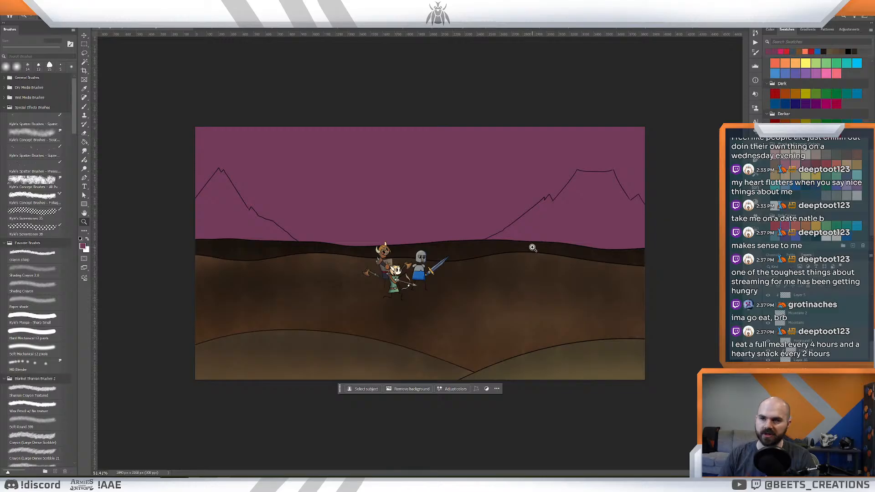
- Hide all the foreground and middle hill layers so only the characters, mountain outlines and pink background show
left_click_drag(533, 248, 532, 246)
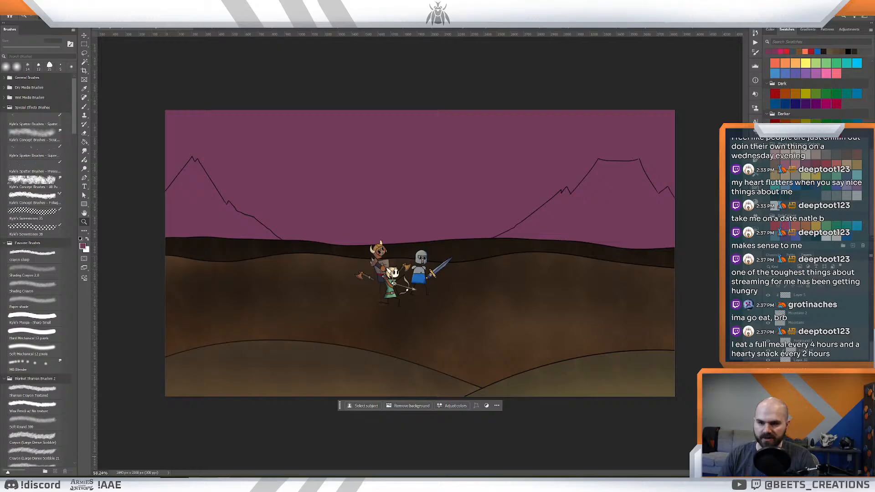
scroll(811, 405, "up", 3)
scroll(811, 403, "up", 2)
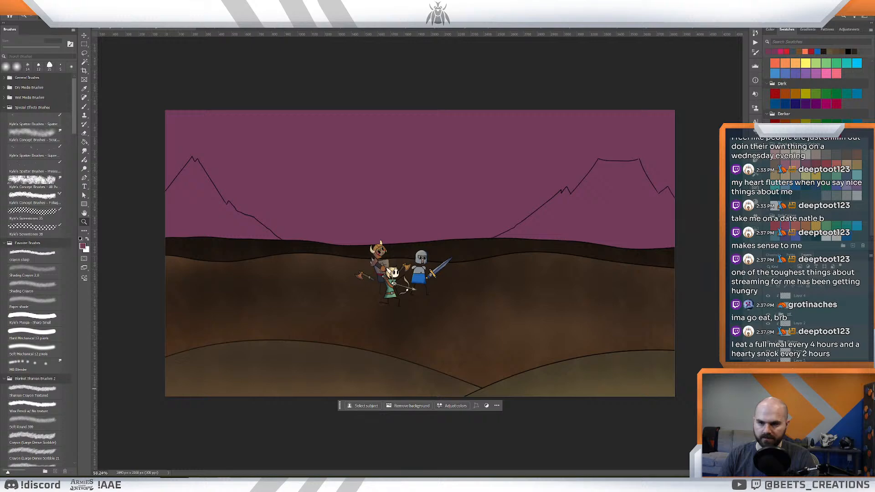
left_click_drag(768, 389, 768, 427)
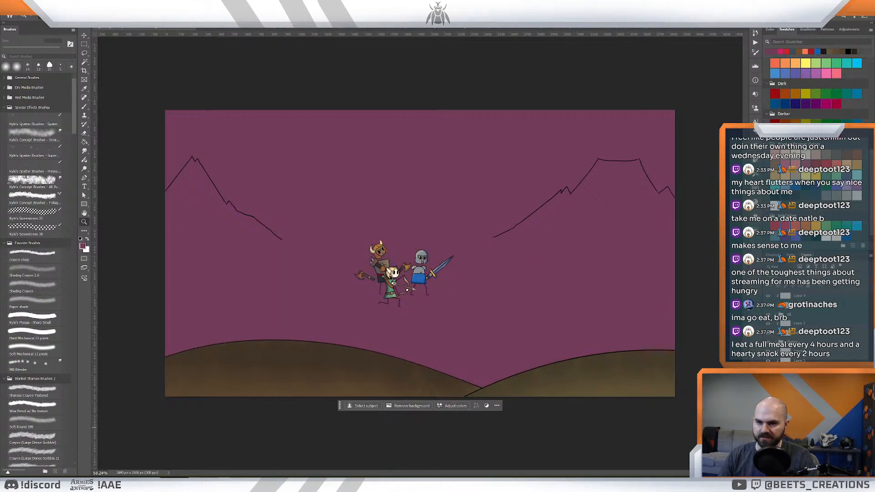
left_click(768, 398)
left_click(767, 398)
left_click_drag(768, 398, 768, 405)
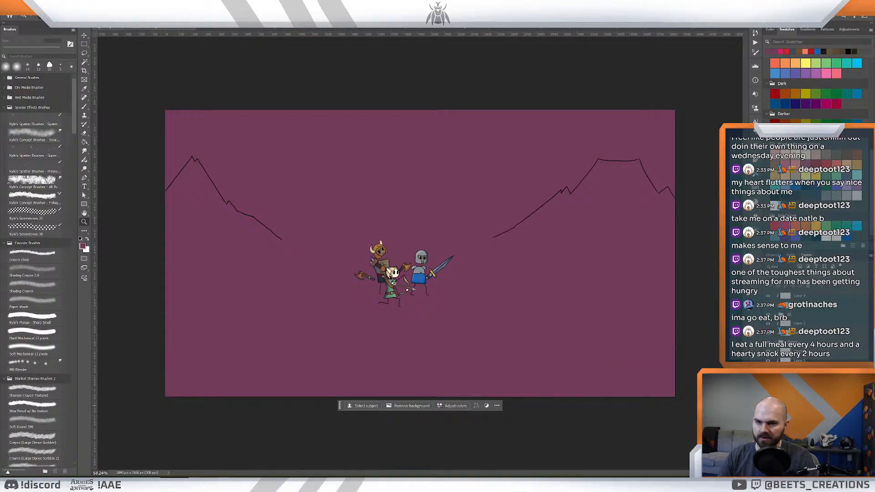
- Extend both mountain outlines down behind the characters in black with the Crayon sharp brush until the two slopes cross
scroll(463, 267, "up", 1)
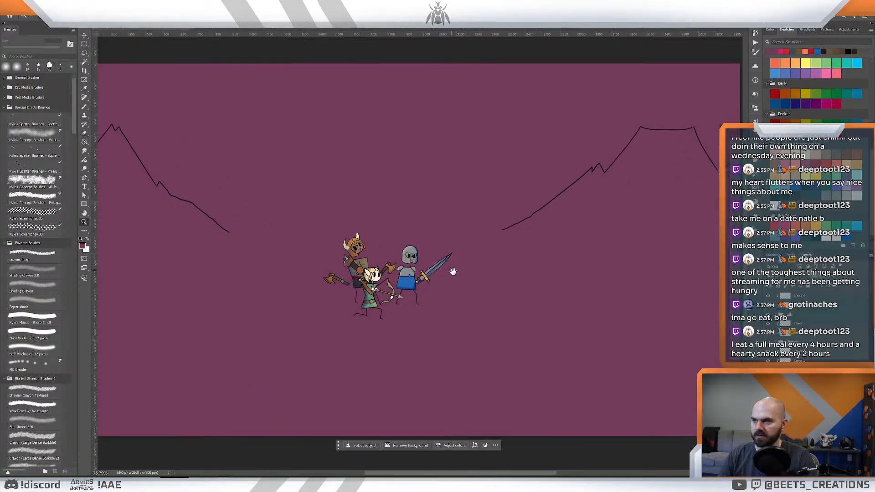
mouse_move(452, 272)
left_mouse_down()
mouse_move(560, 312)
mouse_move(525, 314)
left_mouse_up()
key("b")
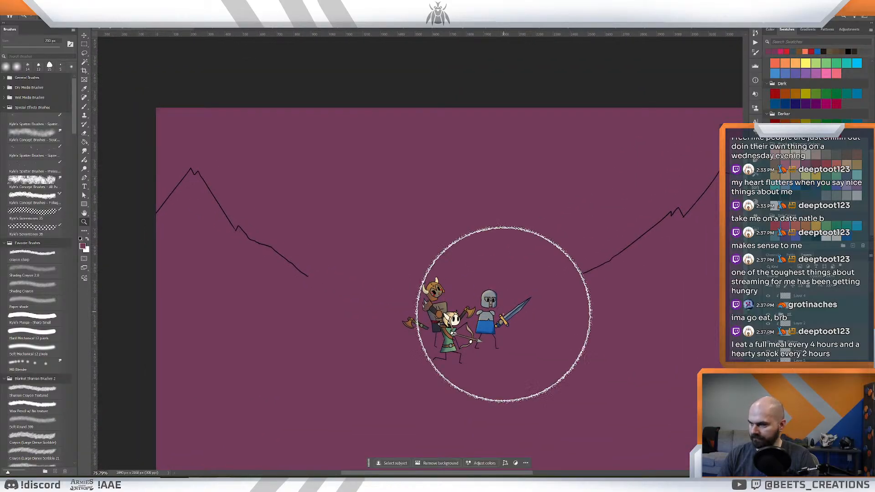
left_click(26, 254)
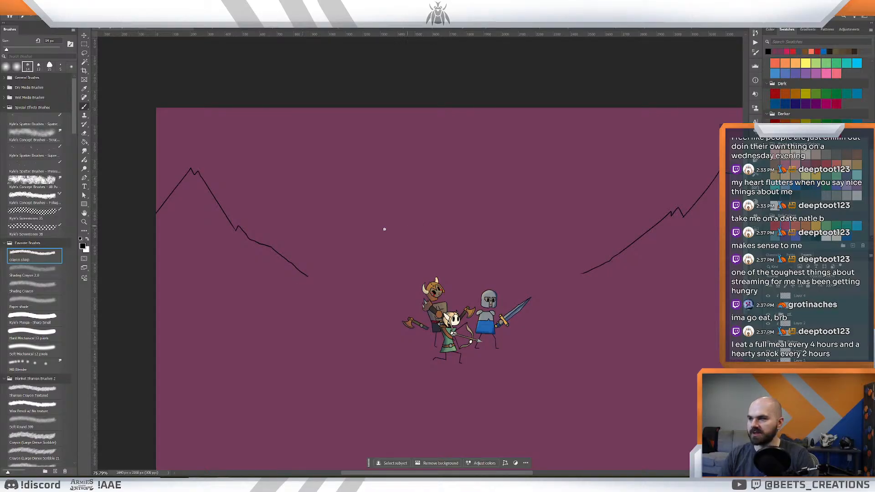
left_click_drag(308, 277, 552, 392)
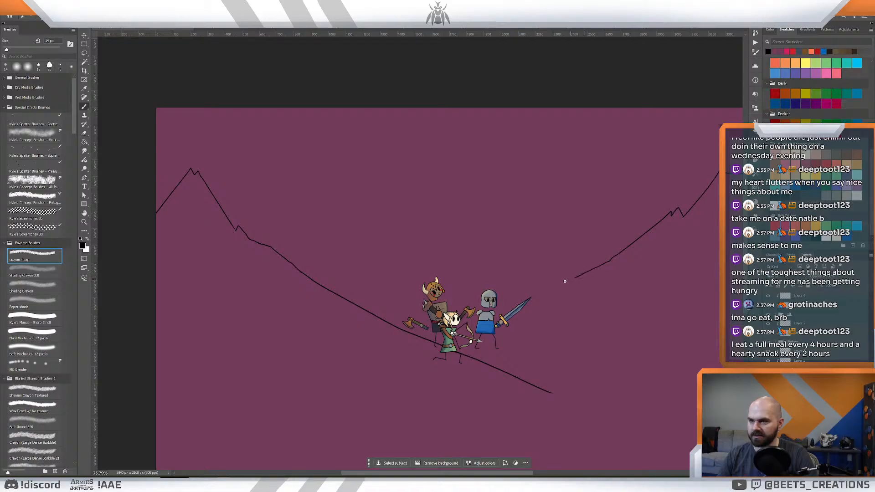
left_click_drag(575, 277, 451, 311)
key("ctrl+z")
left_click_drag(579, 273, 339, 327)
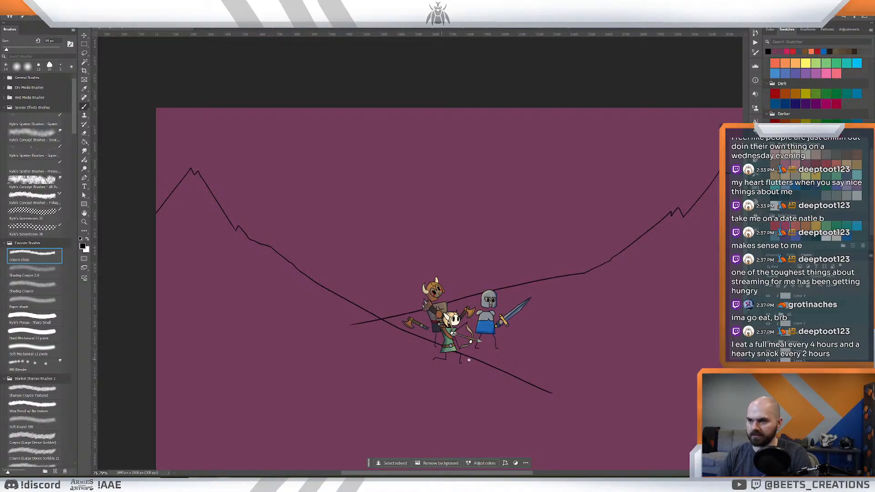
scroll(469, 360, "down", 4)
scroll(457, 371, "up", 3)
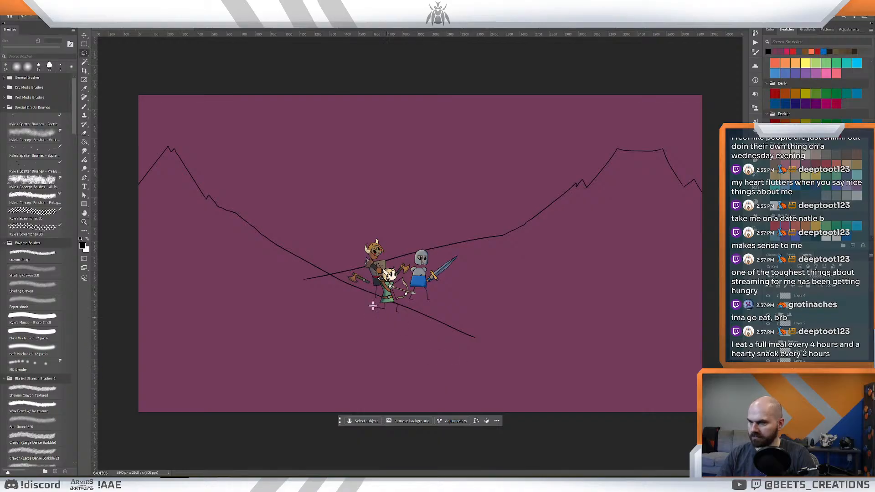
- Lasso and delete the outline ends that overshoot the point where the two mountain slopes cross, and clear the selection
mouse_move(308, 272)
left_mouse_down()
mouse_move(512, 309)
mouse_move(479, 370)
mouse_move(307, 336)
mouse_move(287, 288)
mouse_move(304, 274)
left_mouse_up()
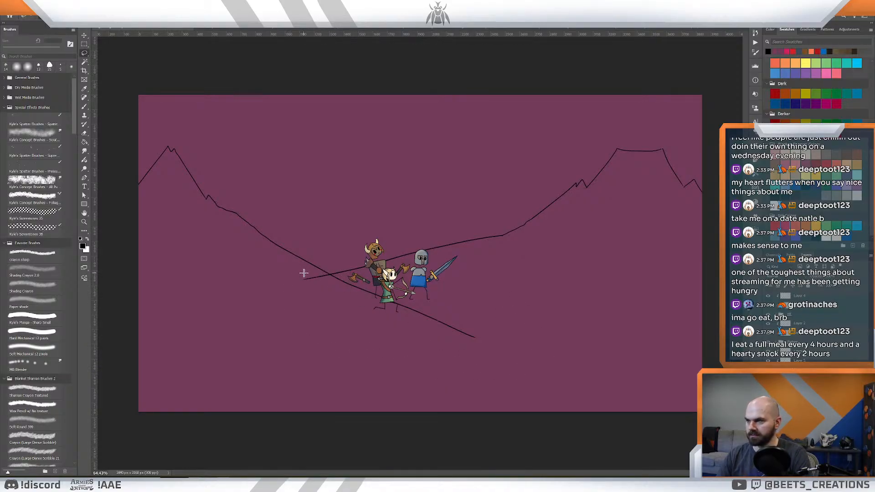
key("Delete")
key("ctrl+d")
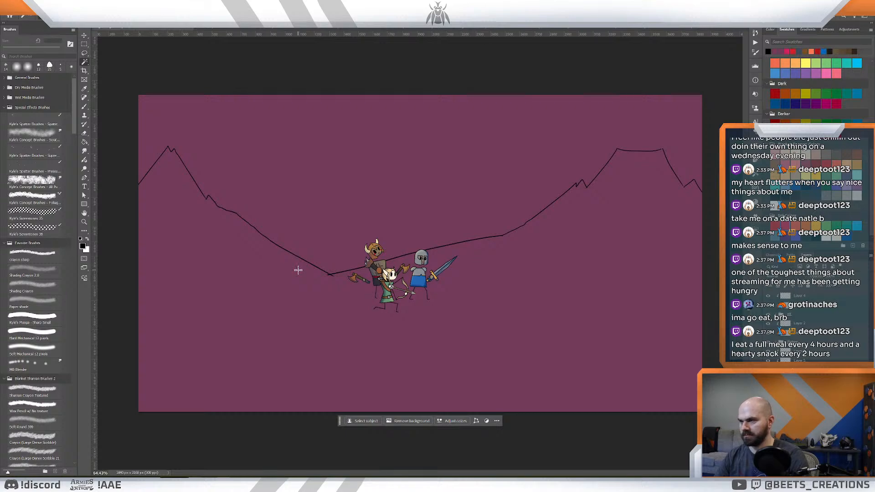
- Test-select the area below the outlines, deselect it, and close the small gaps in the flat-topped mountain's outline with the Crayon sharp brush
left_click(464, 313)
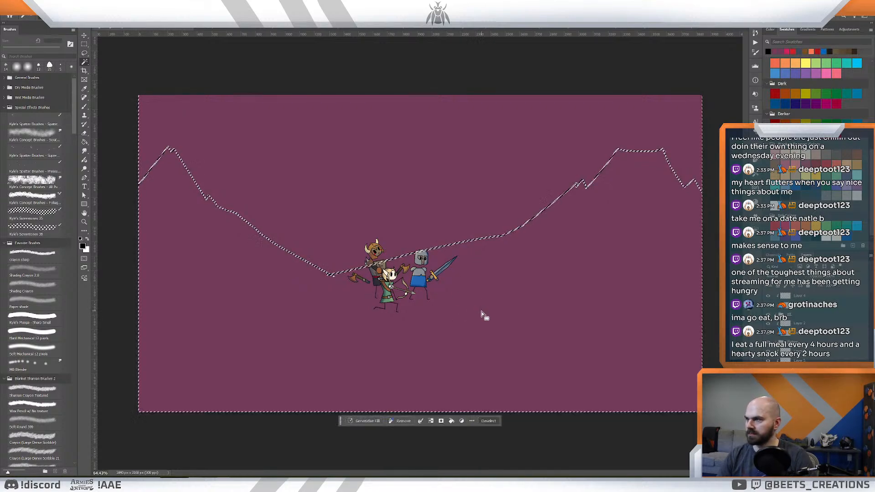
key("ctrl+d")
key("z")
left_click_drag(551, 214, 580, 224)
key("space")
left_click_drag(651, 214, 432, 289)
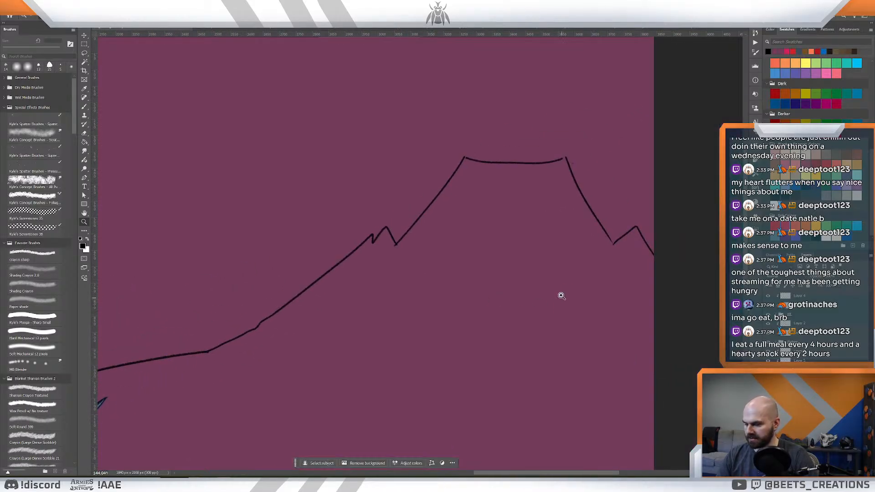
key("b")
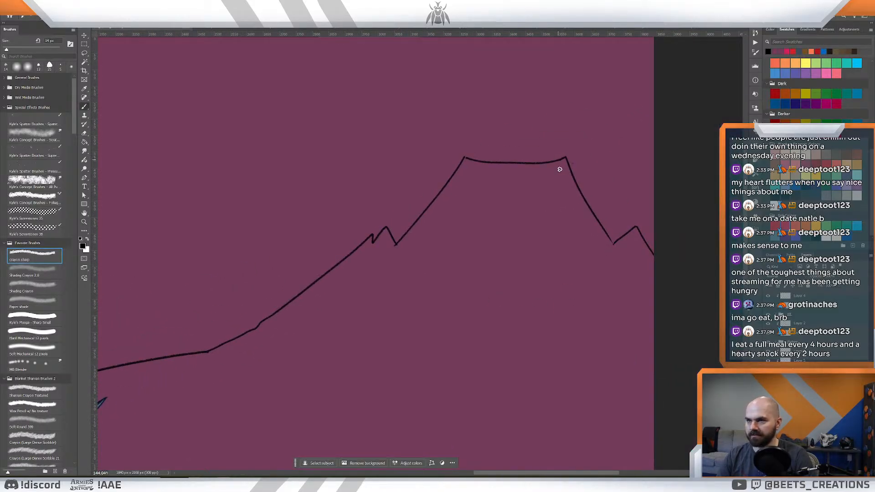
left_click_drag(609, 237, 613, 245)
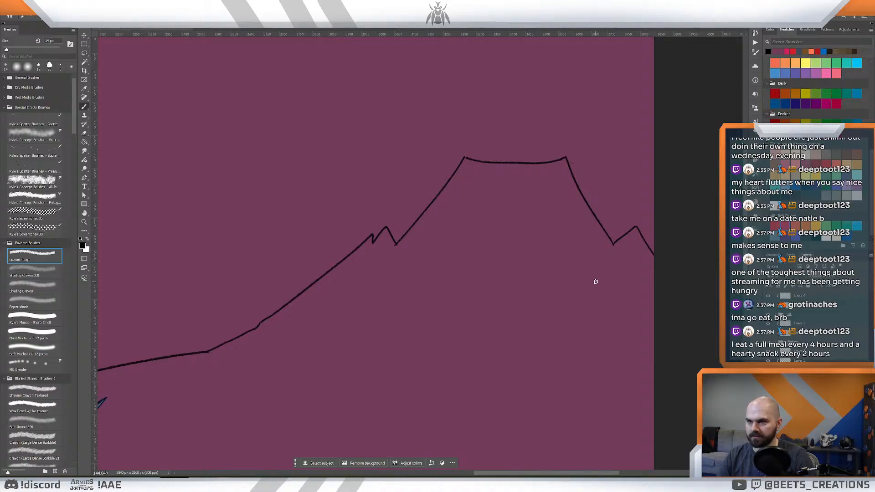
- Select the whole area below the joined mountain outlines, undo the accidental shift of the selection, and expand the selection slightly
key("z")
left_click_drag(592, 281, 567, 283)
left_click_drag(201, 219, 286, 227)
left_click_drag(467, 269, 440, 262)
key("w")
left_click_drag(474, 310, 479, 312)
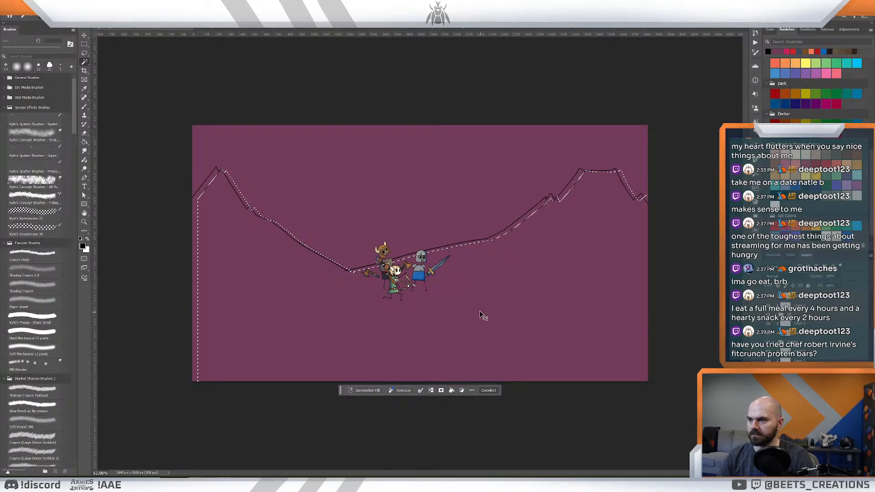
key("ctrl+z")
key("alt+s")
key("m")
key("e")
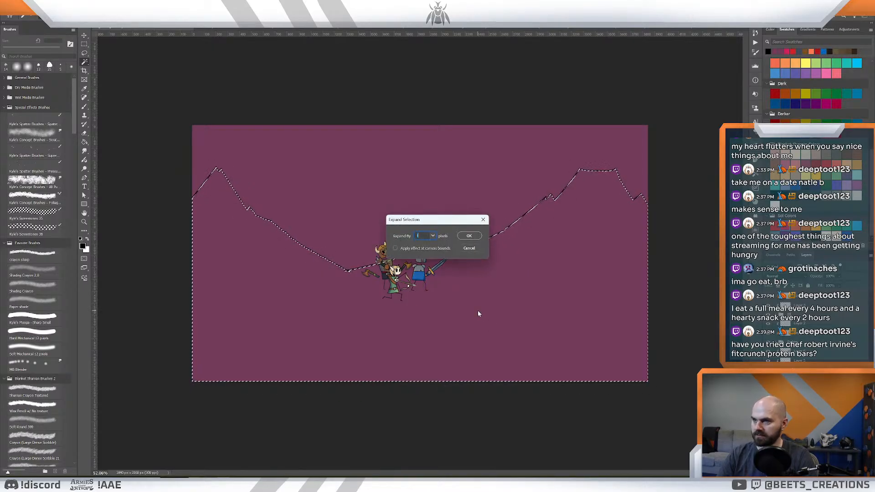
key("Return")
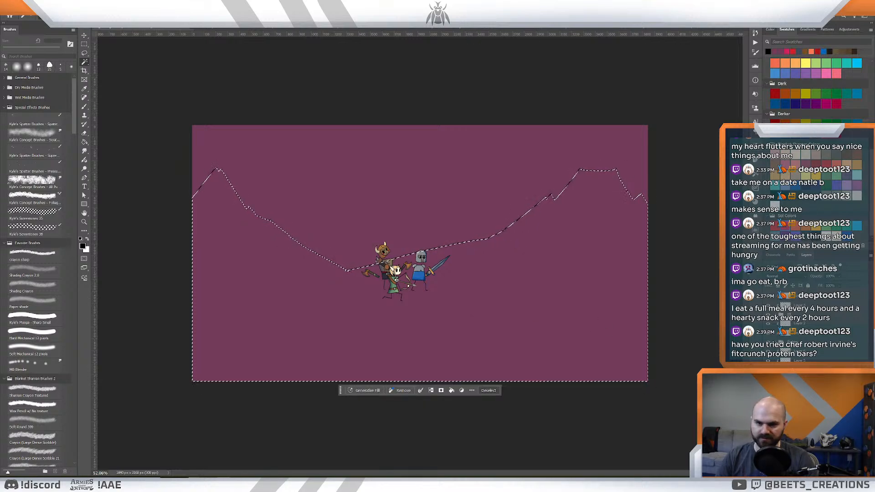
- Fill the selected mountain area with a dark slate blue and deselect it
key("g")
left_click(545, 325)
key("ctrl+z")
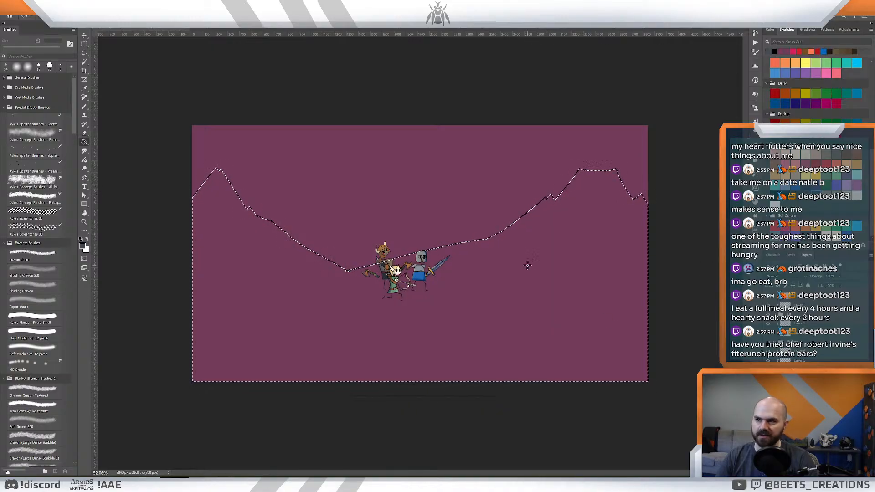
left_click(555, 274)
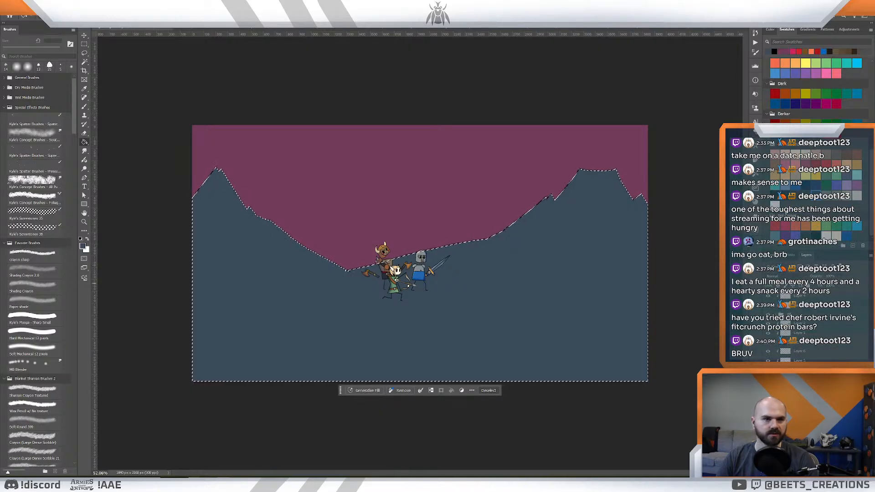
key("ctrl+d")
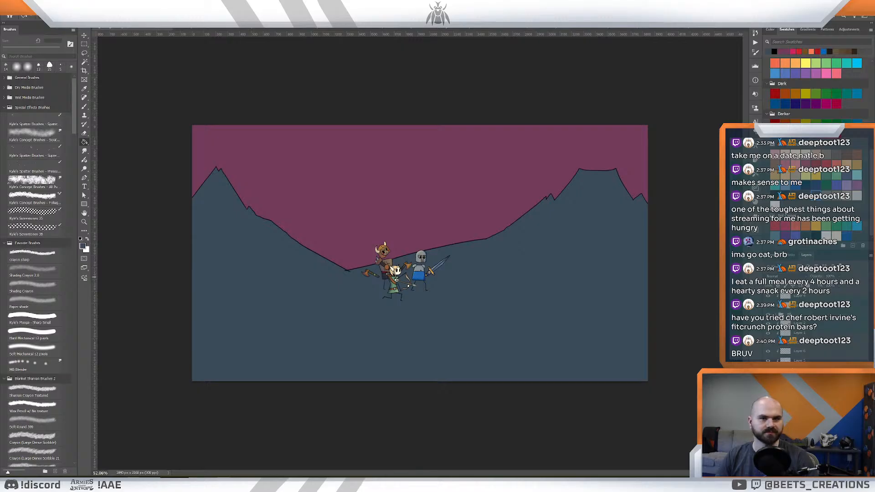
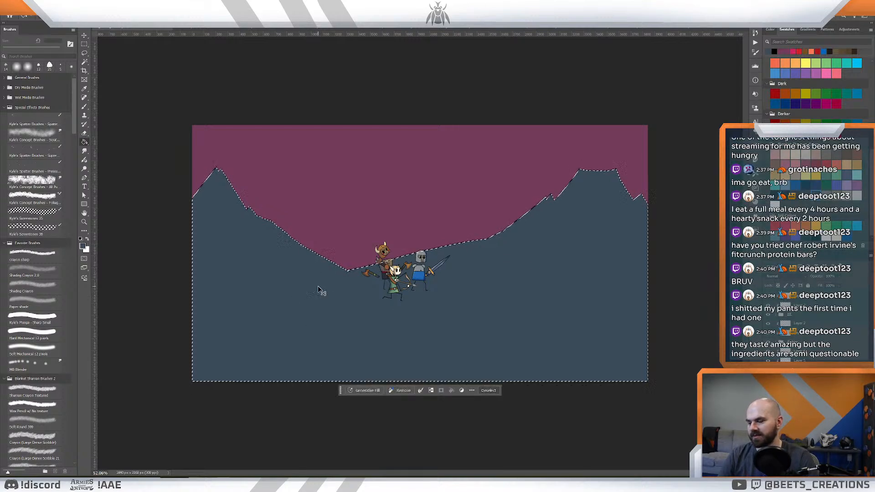
- Erase the outline stubs that overshoot the point where the two filled background slopes meet, and undo the extra brush touch-up there
key("z")
left_click_drag(324, 278, 406, 291)
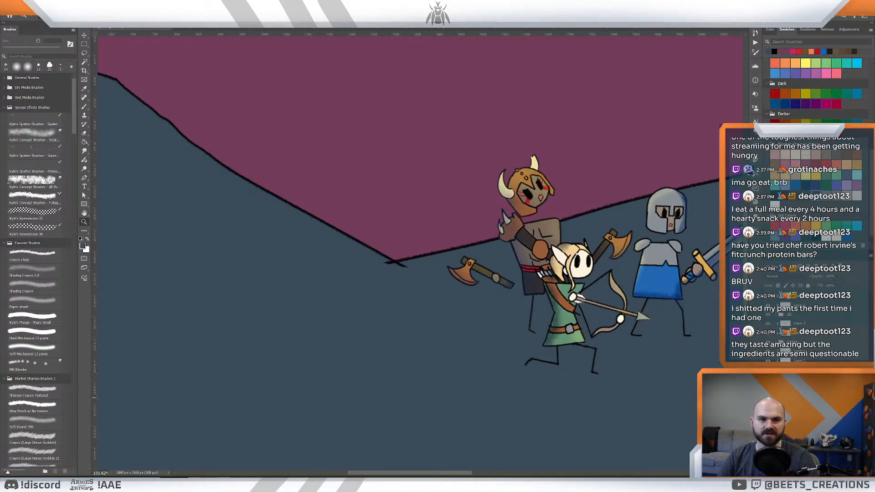
left_click(799, 395)
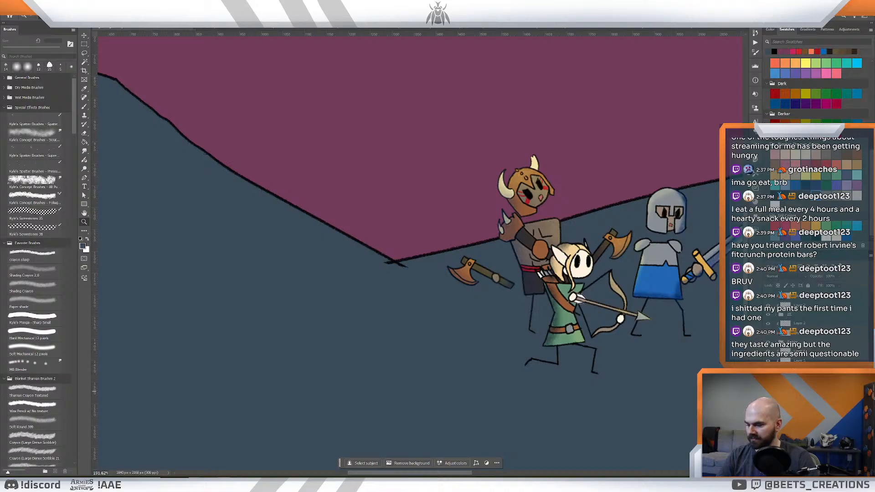
key("e")
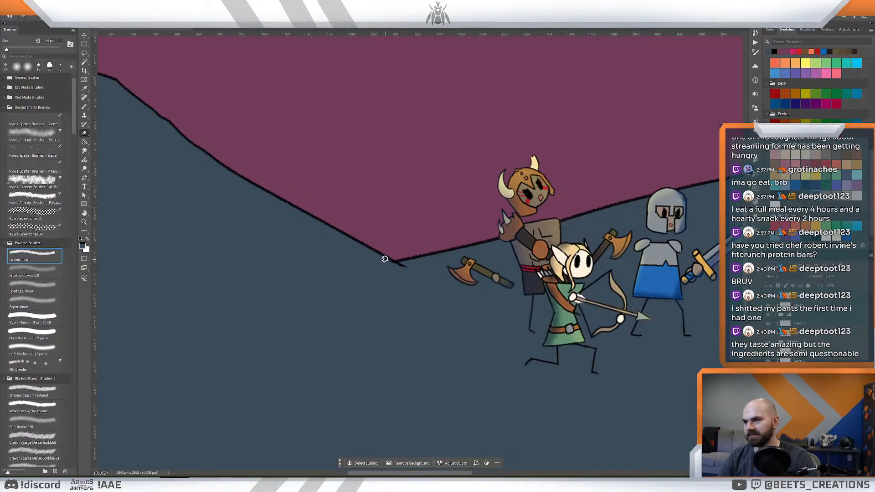
mouse_move(385, 259)
left_mouse_down()
mouse_move(407, 267)
mouse_move(391, 266)
mouse_move(397, 270)
left_mouse_up()
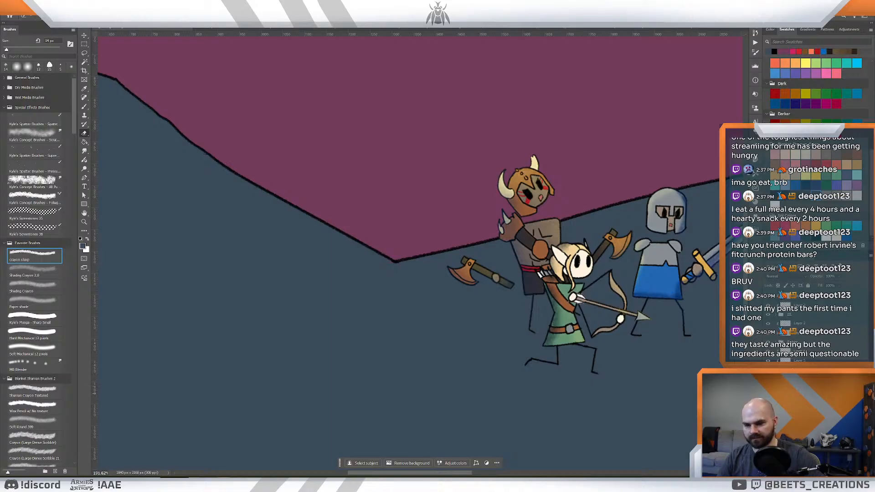
key("b")
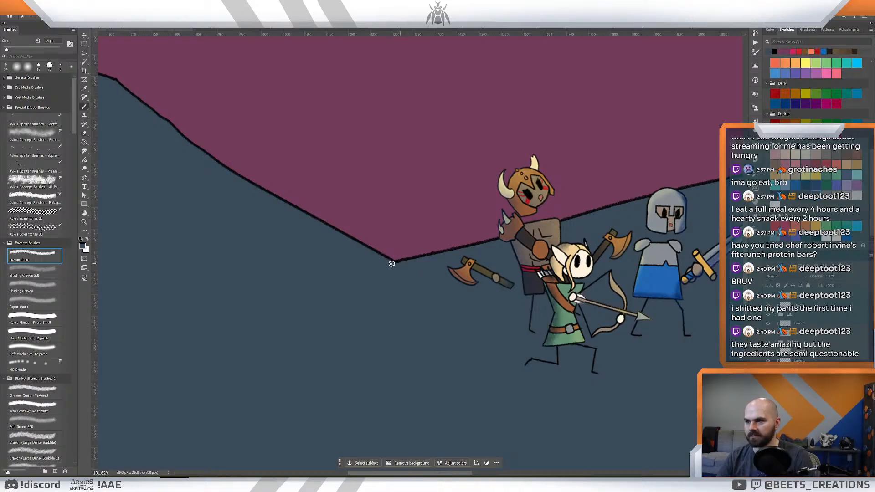
left_click_drag(396, 262, 392, 263)
key("ctrl+z")
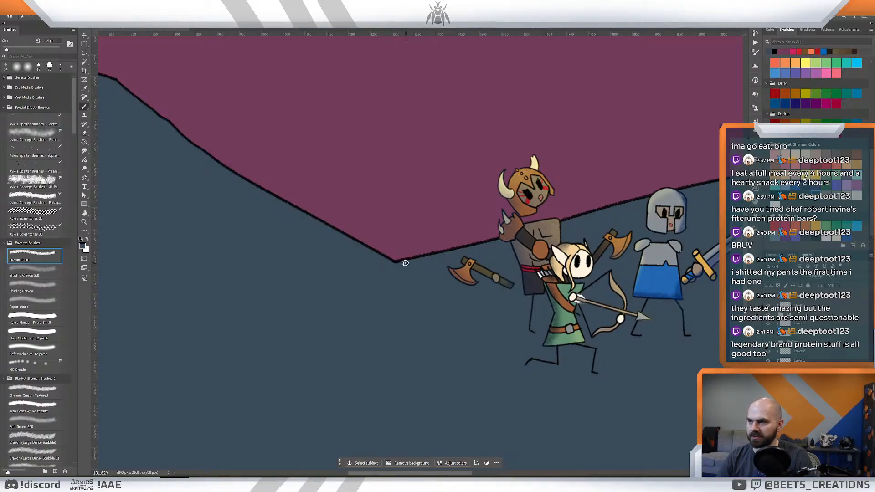
- Show the second set of mountain outlines and extend its two inner slopes with the Crayon sharp brush until they cross behind the characters
key("z")
key("ctrl+0")
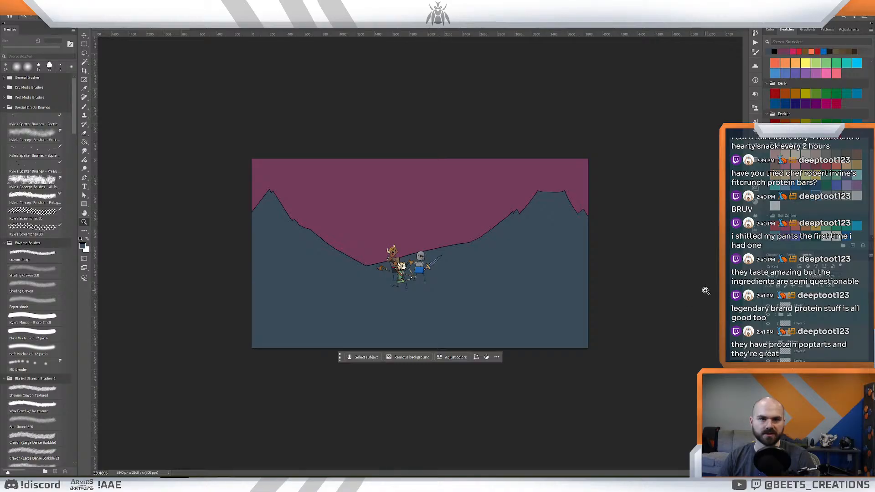
left_click(799, 387)
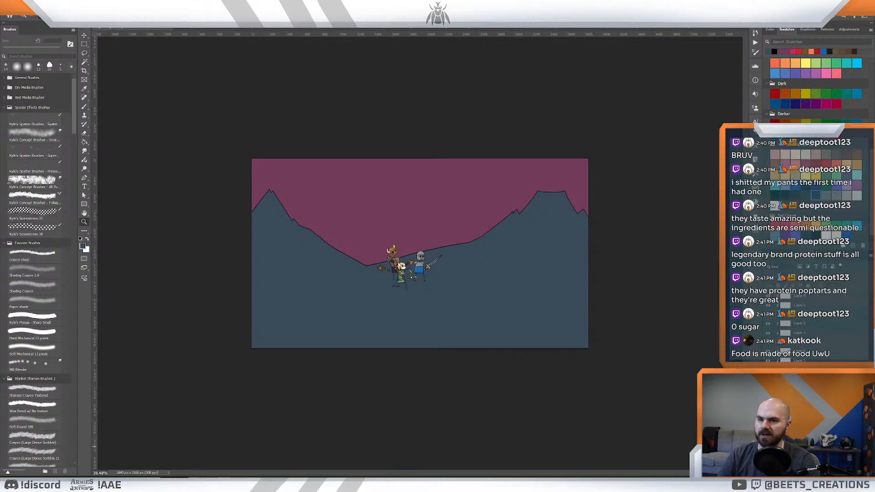
mouse_move(767, 387)
left_mouse_down()
mouse_move(767, 397)
mouse_move(767, 386)
left_mouse_up()
left_click(768, 379)
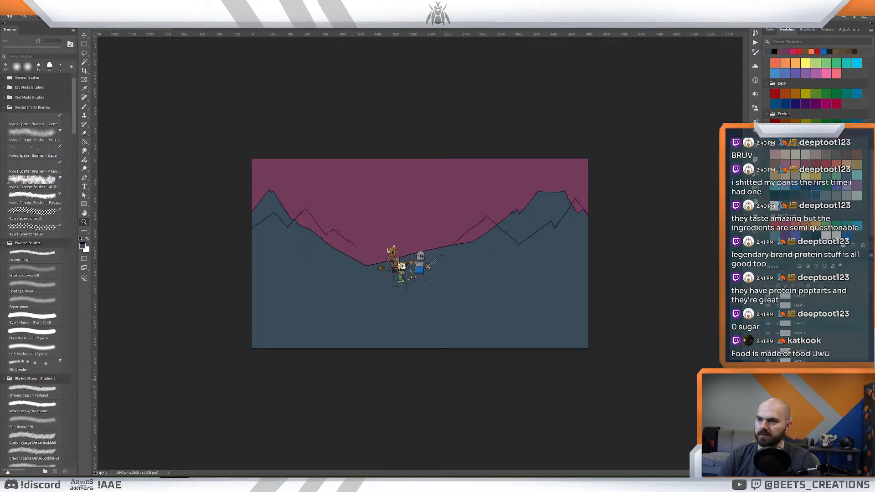
left_click_drag(394, 207, 394, 236)
key("b")
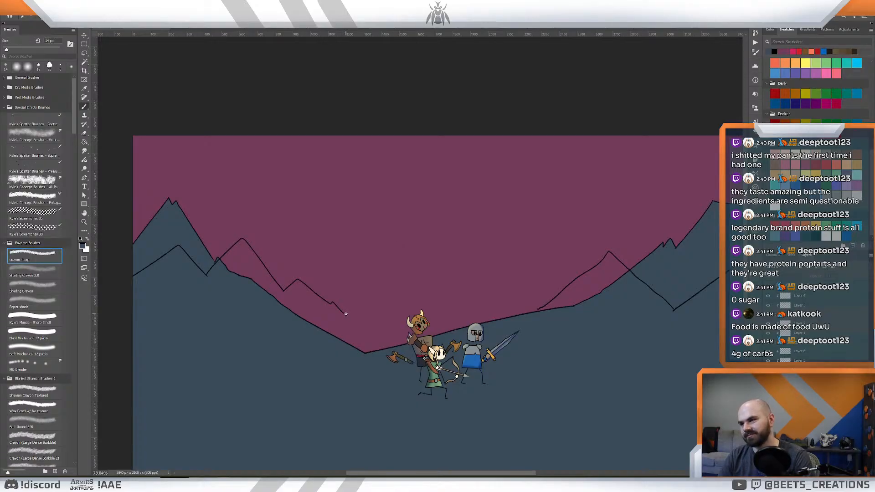
left_click_drag(346, 314, 512, 410)
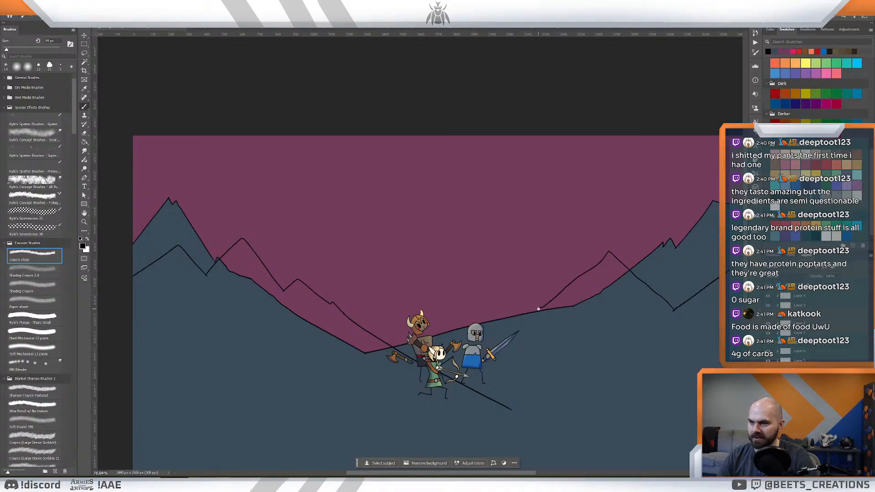
left_click_drag(538, 309, 484, 329)
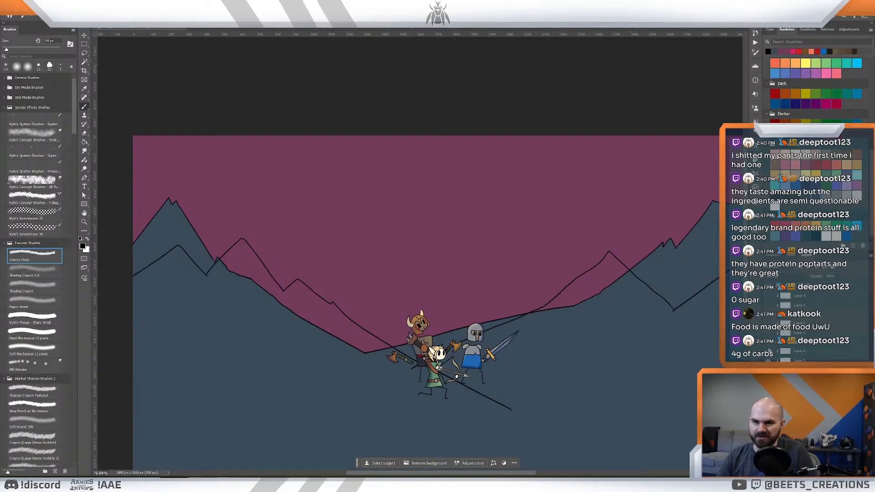
- Hide the characters, check which layers hold the second mountain outlines, and merge those outline layers
left_click(767, 368)
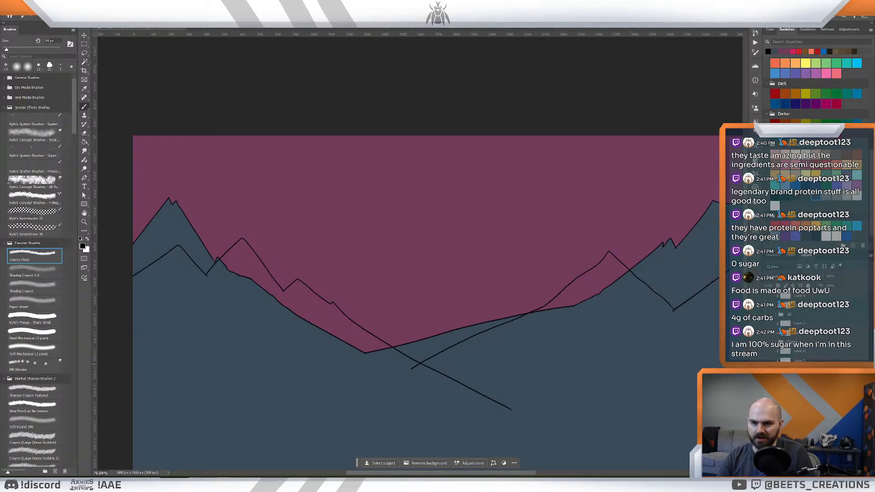
left_click(767, 369)
left_click(767, 369)
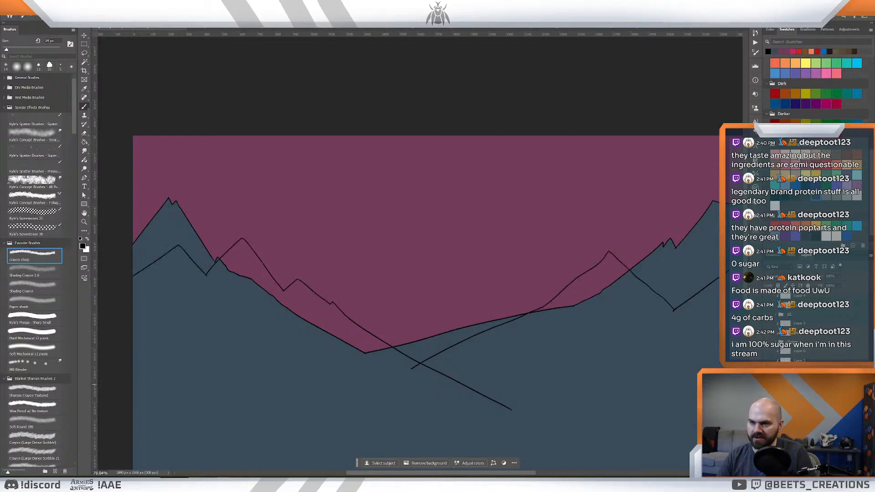
left_click(767, 378)
left_click(767, 378)
left_click(799, 389)
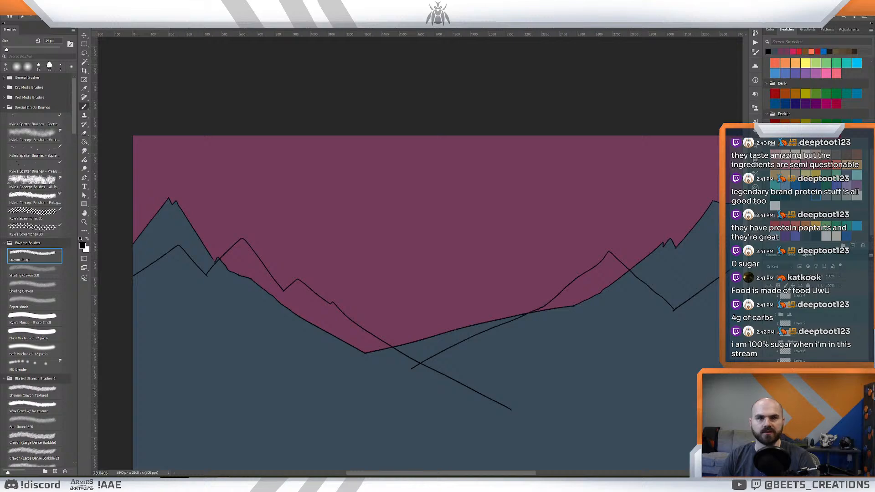
right_click(799, 389)
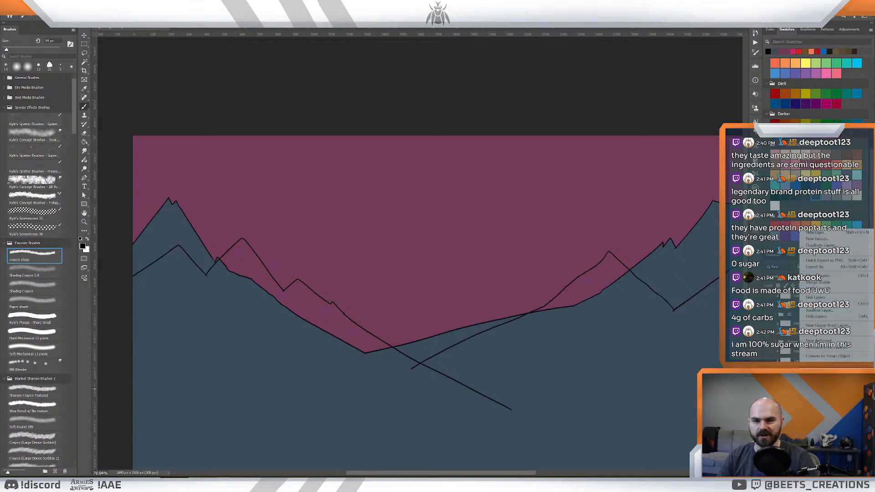
left_click(816, 275)
- Lasso and delete the line ends that overshoot the crossing of the second outlines' slopes, and clear the selection
key("ctrl+space")
left_click_drag(455, 344, 462, 346)
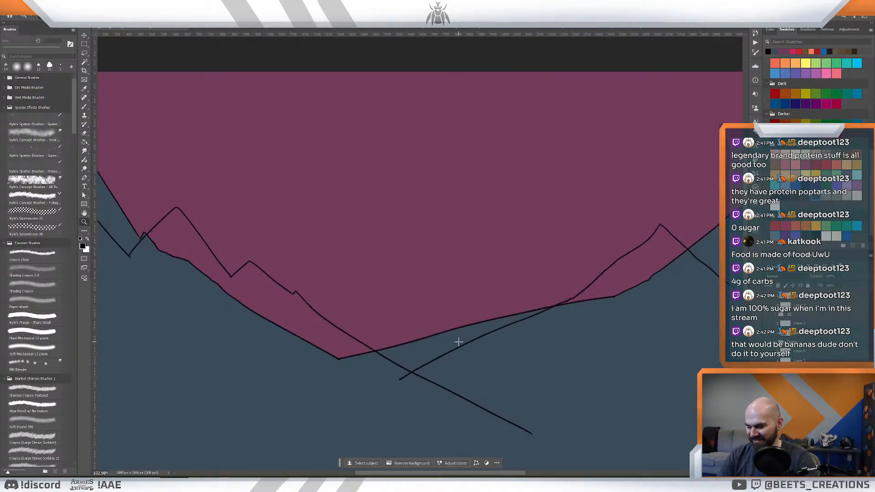
key("l")
mouse_move(438, 375)
left_mouse_down()
mouse_move(403, 372)
mouse_move(387, 392)
mouse_move(451, 445)
mouse_move(587, 449)
mouse_move(534, 395)
left_mouse_up()
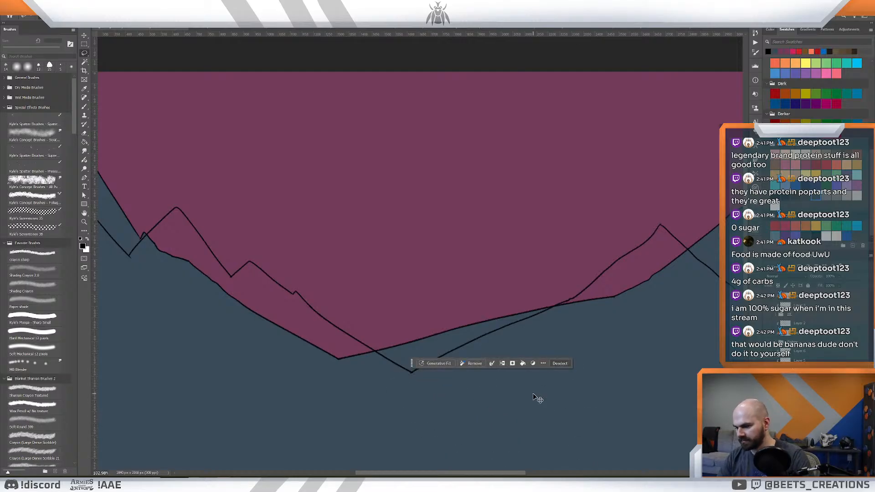
key("ctrl+d")
key("z")
key("e")
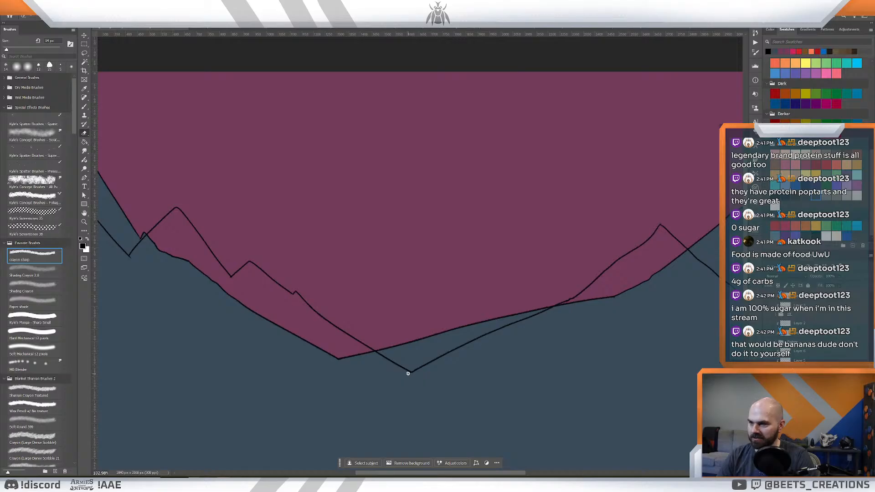
key("z")
- Select the whole area below the second mountain outline with the first mountains hidden, and expand the selection slightly
left_click_drag(415, 373, 413, 351)
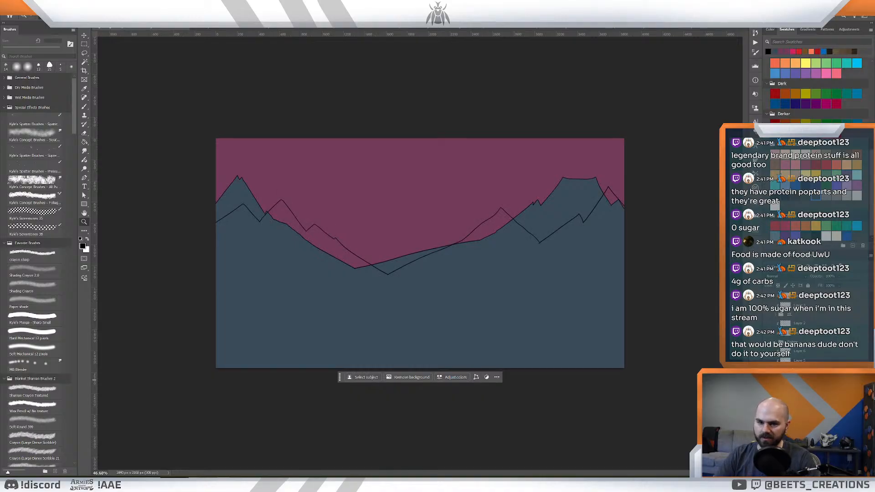
key("w")
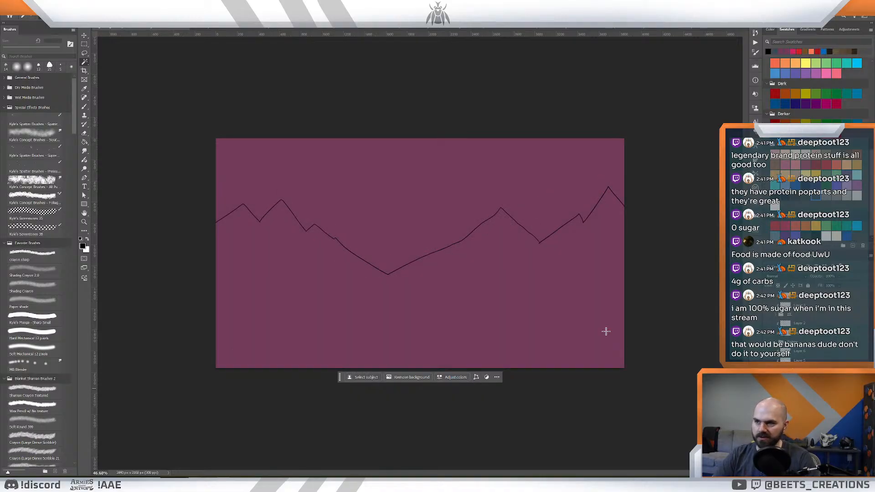
left_click(475, 284)
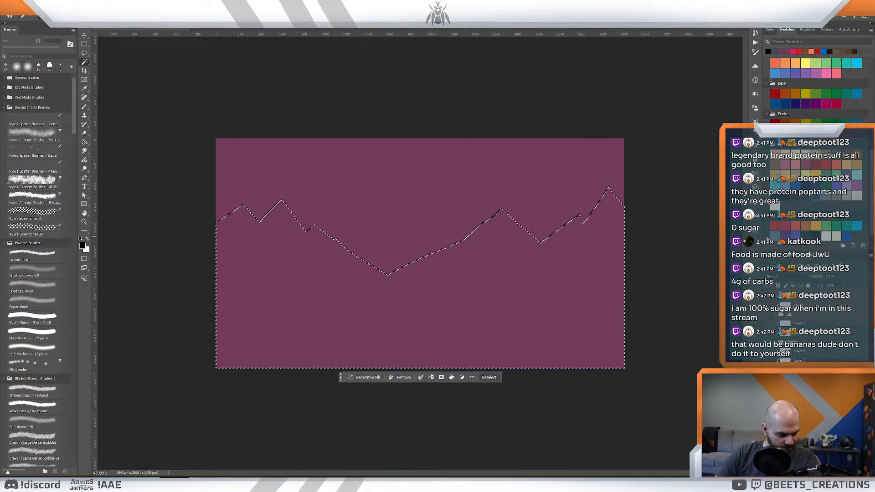
key("alt+s")
key("m")
key("e")
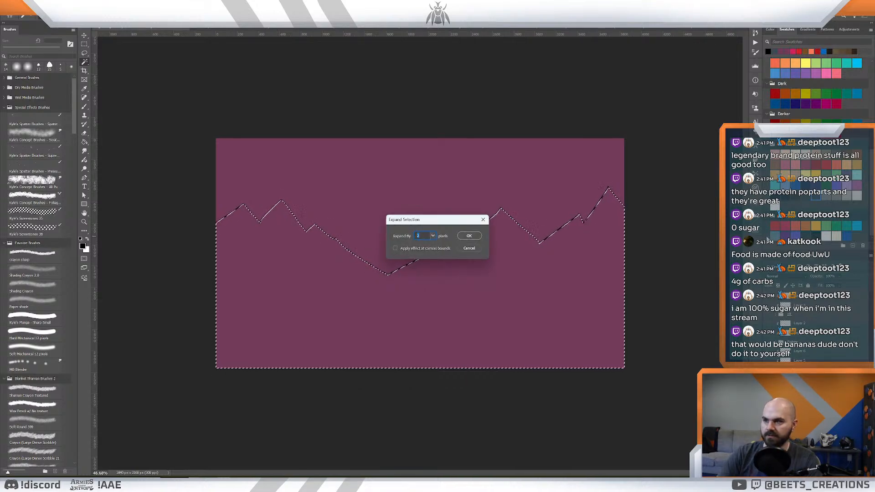
key("Return")
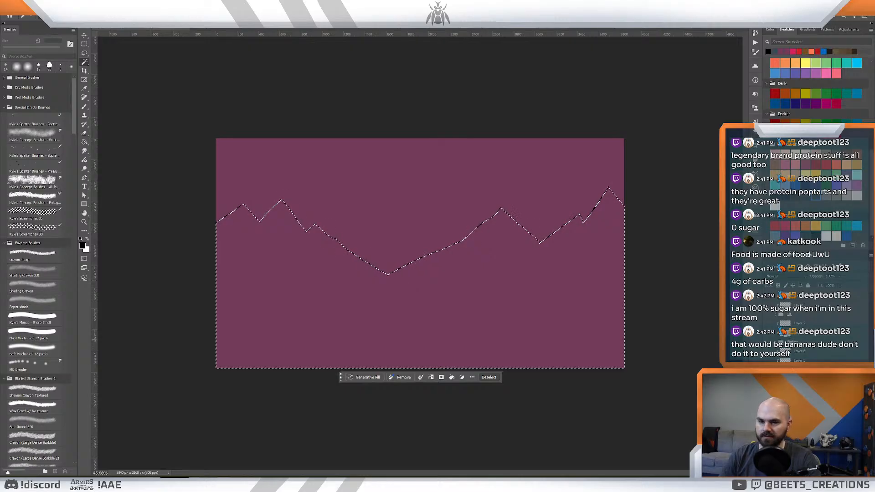
- Try filling the selected mountain area with dark slate blue and deselecting it, and undo both actions
key("g")
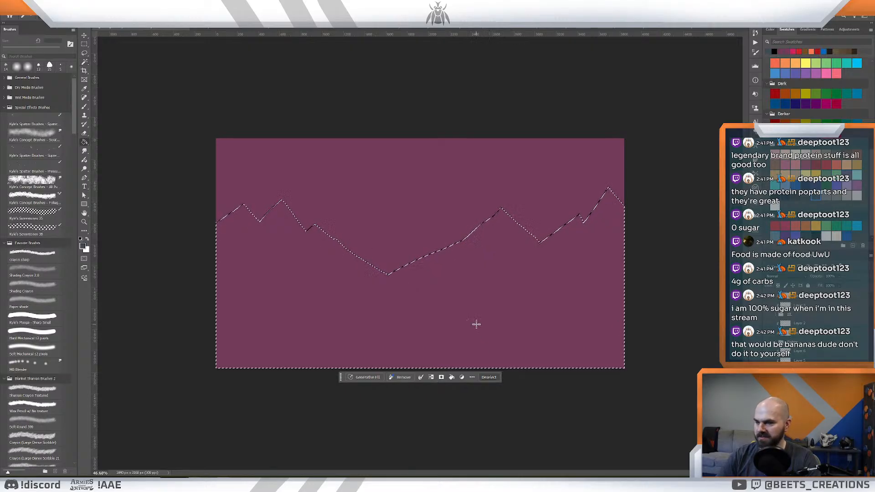
left_click(485, 329)
key("z")
key("ctrl+d")
mouse_move(528, 258)
left_mouse_down()
mouse_move(507, 254)
mouse_move(518, 261)
left_mouse_up()
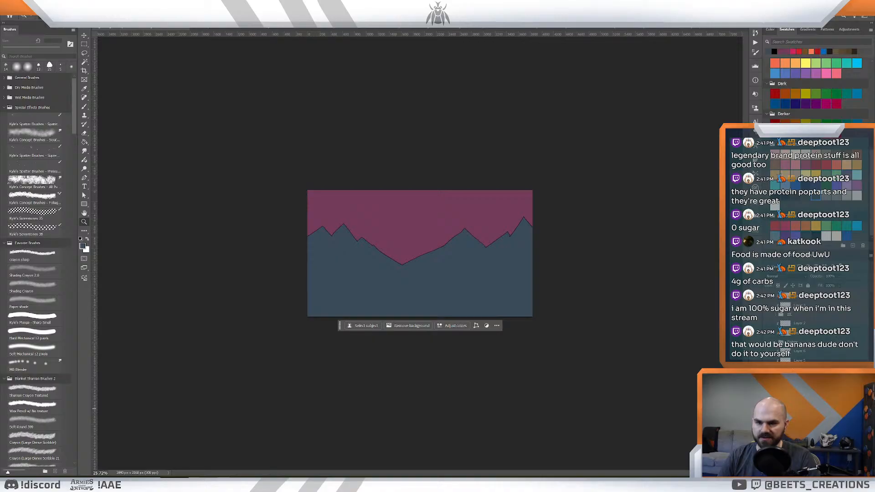
key("ctrl+z")
key("ctrl+z")
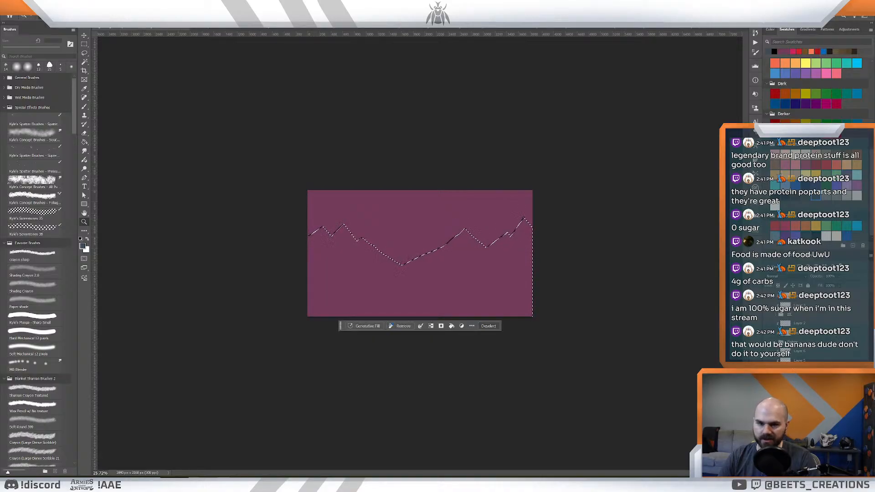
- Fill the still selected area below the second mountain outline with dark slate blue
key("g")
left_click(430, 291)
key("z")
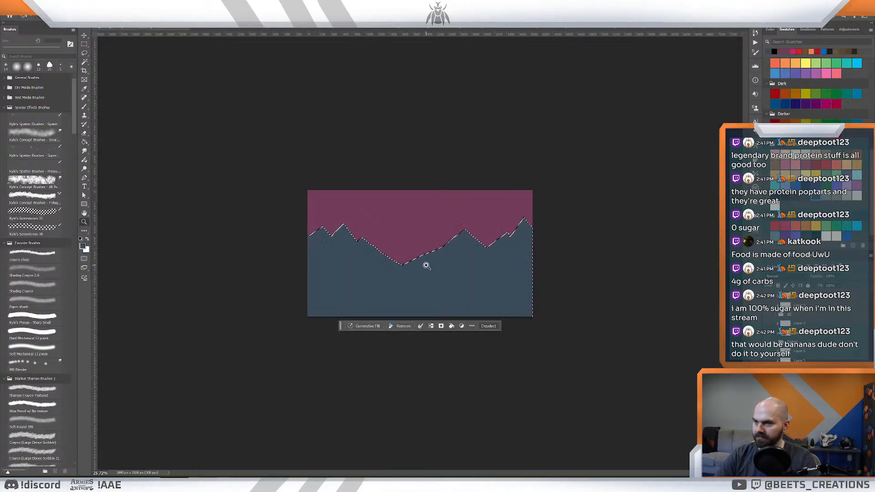
left_click_drag(425, 266, 443, 272)
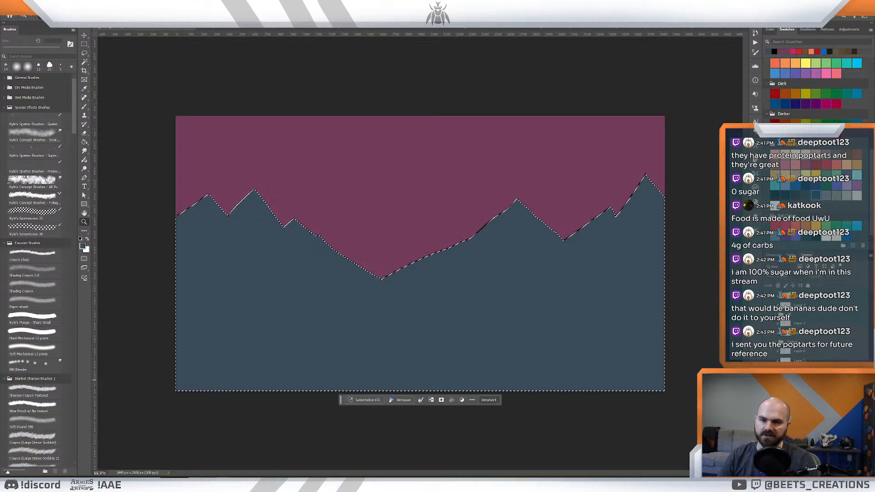
- Show the first mountains and the ground again, clear the selection, and stack the tall flat-topped mountains in front of the lower peaks
left_click(767, 383)
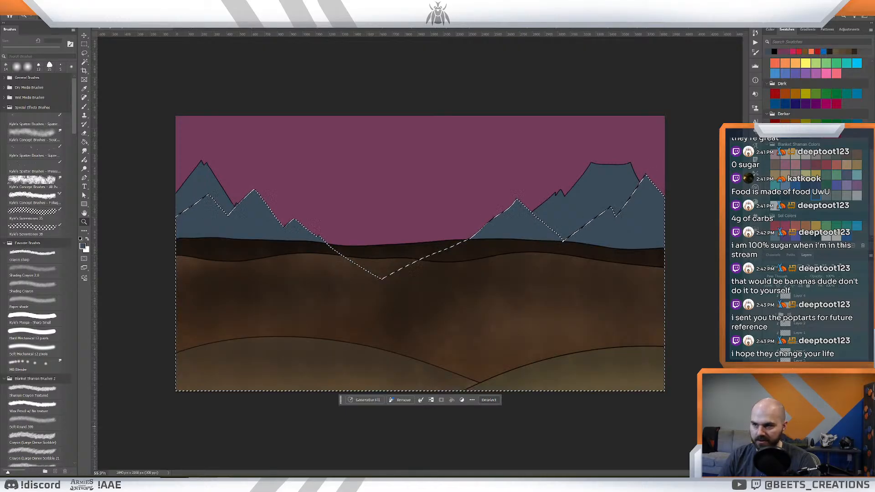
key("ctrl+d")
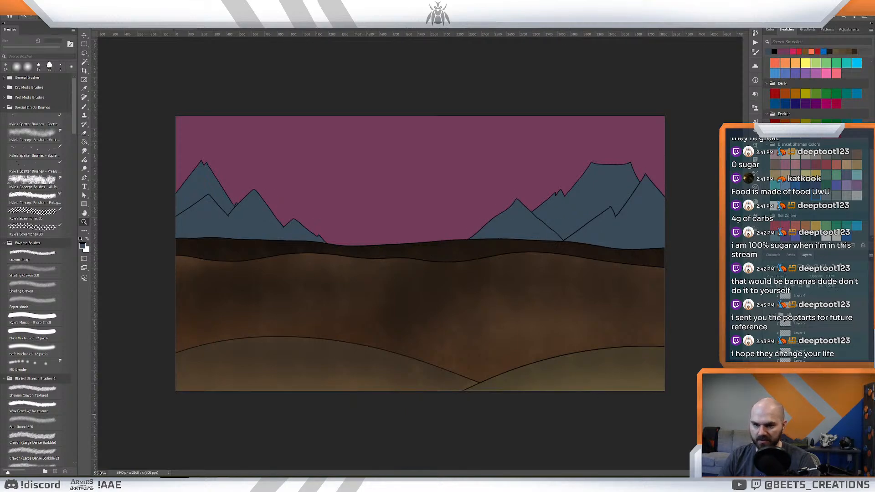
left_click_drag(797, 428, 797, 410)
left_click_drag(471, 282, 467, 302)
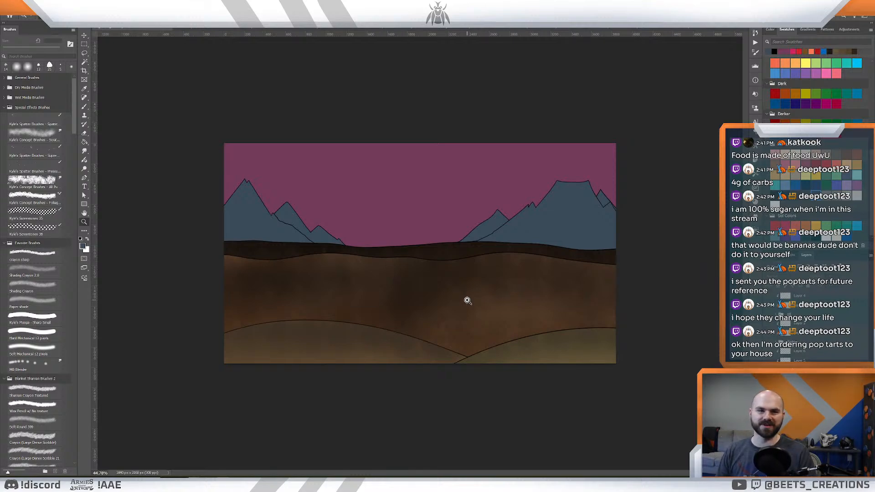
- Show the three characters again in front of the mountain landscape
left_click_drag(442, 230, 477, 290)
mouse_move(448, 255)
left_mouse_down()
mouse_move(459, 262)
mouse_move(452, 256)
left_mouse_up()
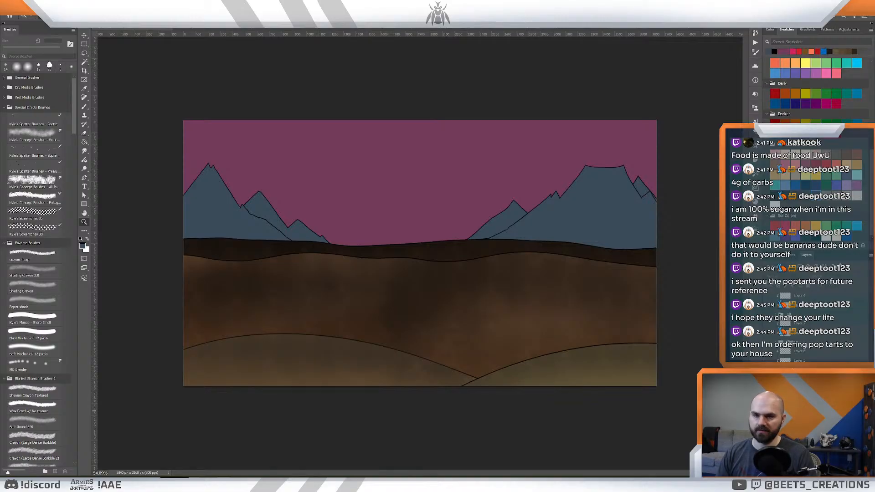
left_click(769, 294)
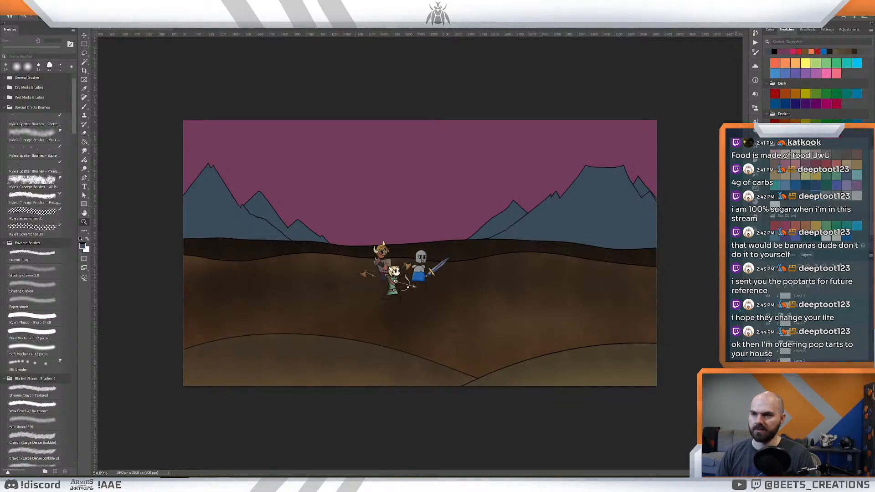
left_click_drag(467, 276, 475, 282)
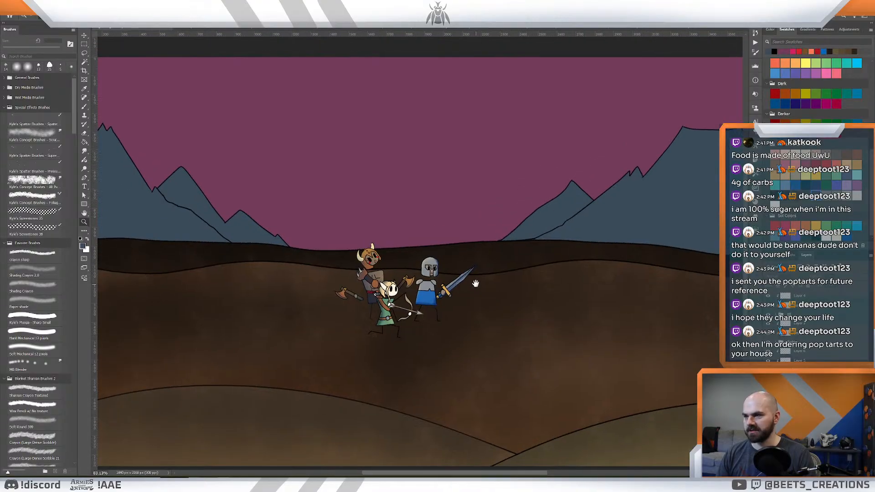
- Look through the other open illustration documents, including the knight and volcano scenes
left_click_drag(446, 253, 542, 247)
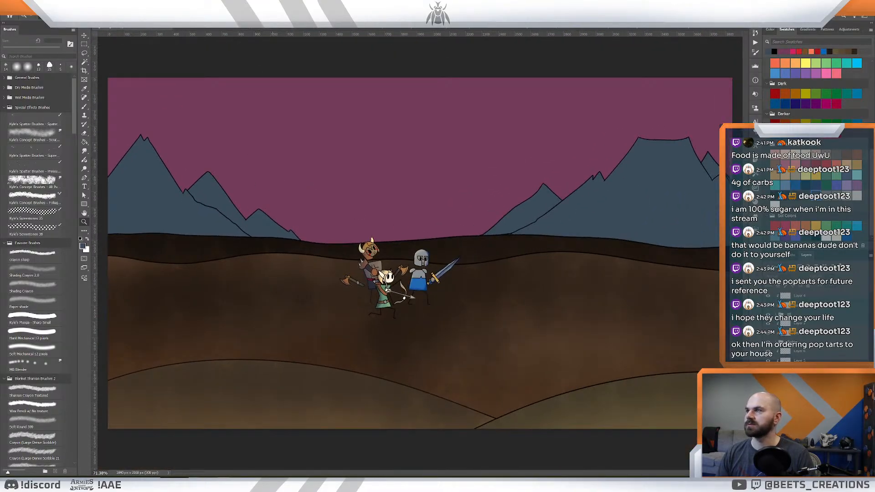
left_click(319, 28)
left_click(194, 28)
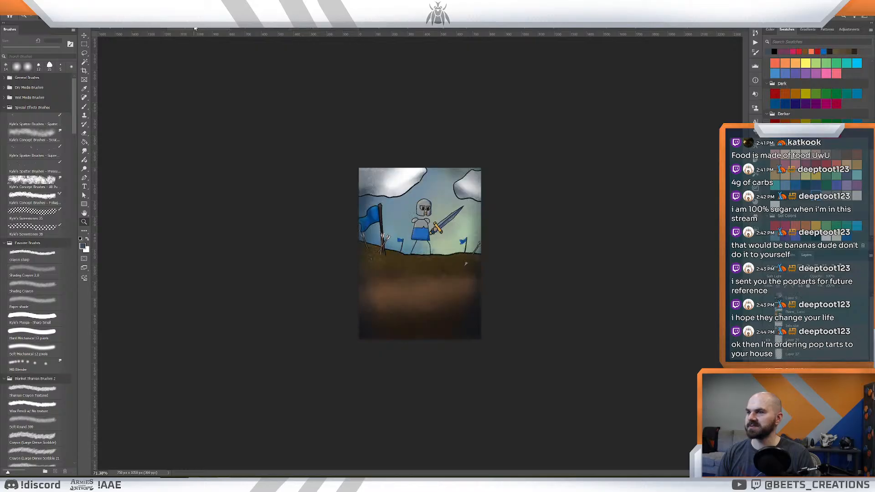
left_click(326, 28)
left_click(390, 29)
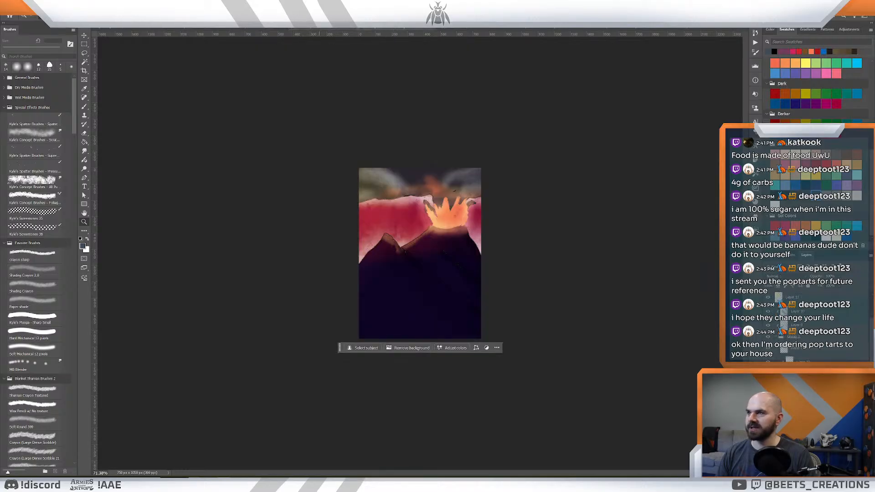
- Close the knight, volcano and cloudy meadow documents, and close Barbarian.psd without saving its changes
left_click(321, 28)
left_click(224, 29)
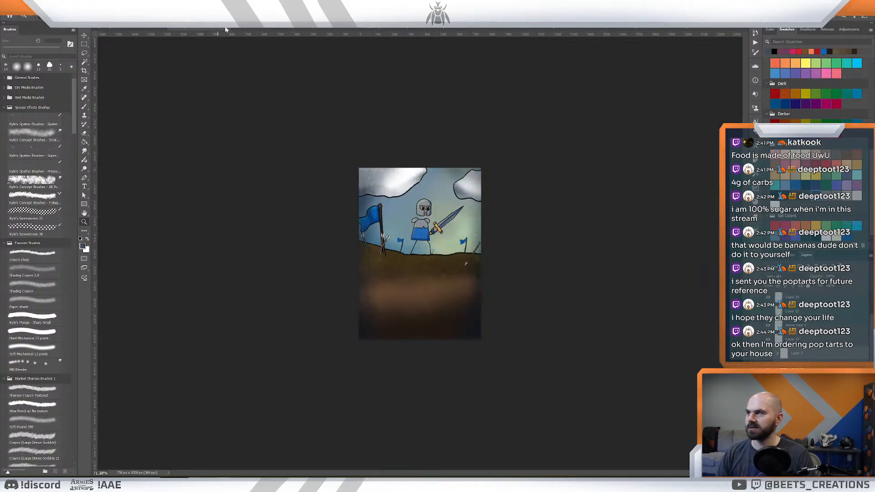
left_click(225, 29)
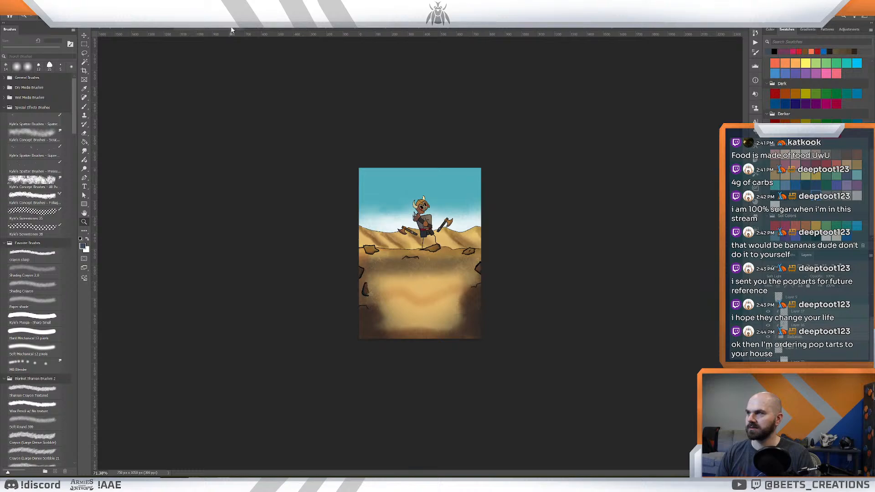
left_click(240, 29)
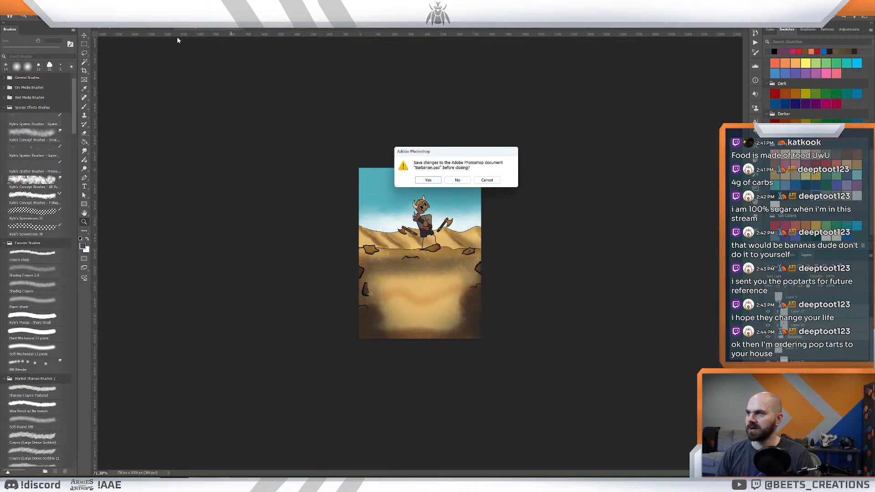
left_click(457, 180)
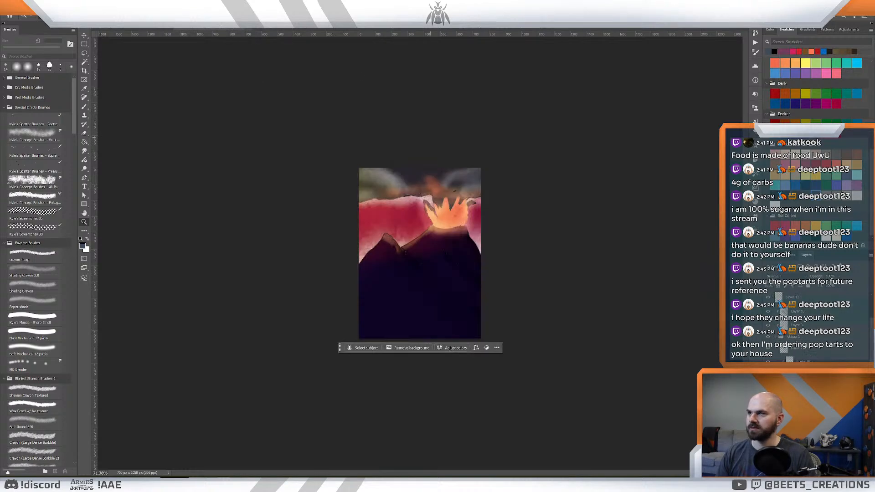
left_click(249, 29)
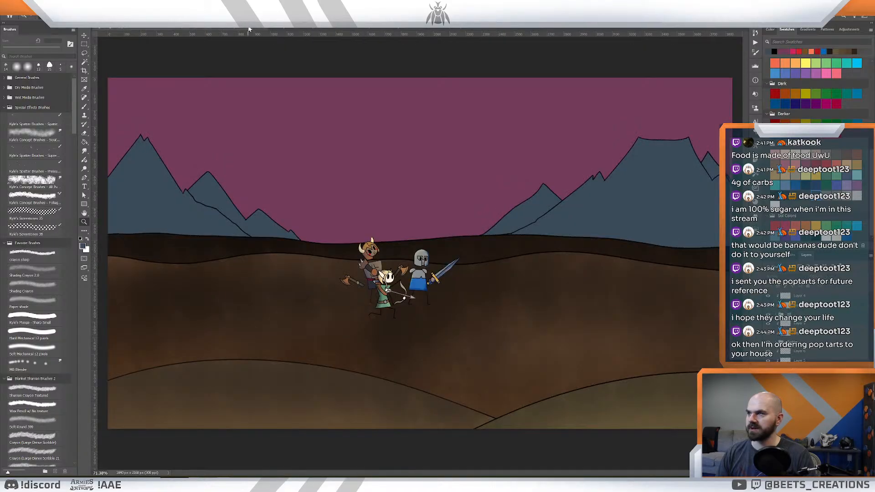
left_click(249, 29)
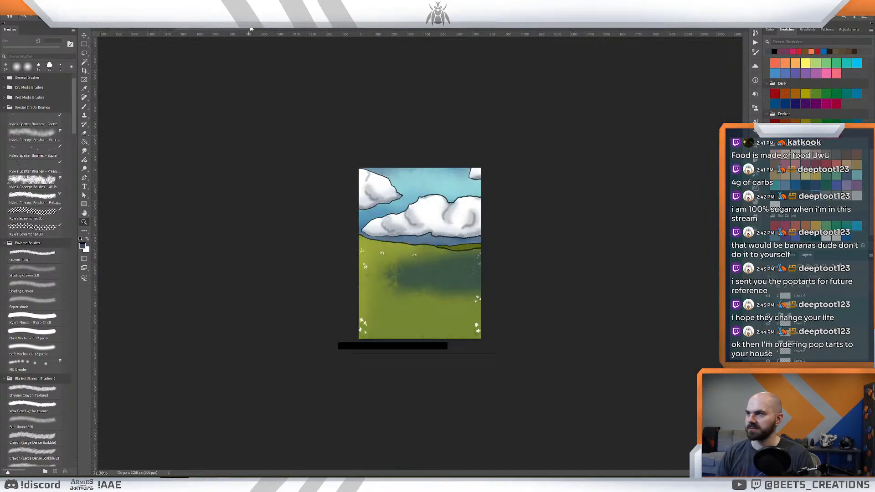
left_click(248, 28)
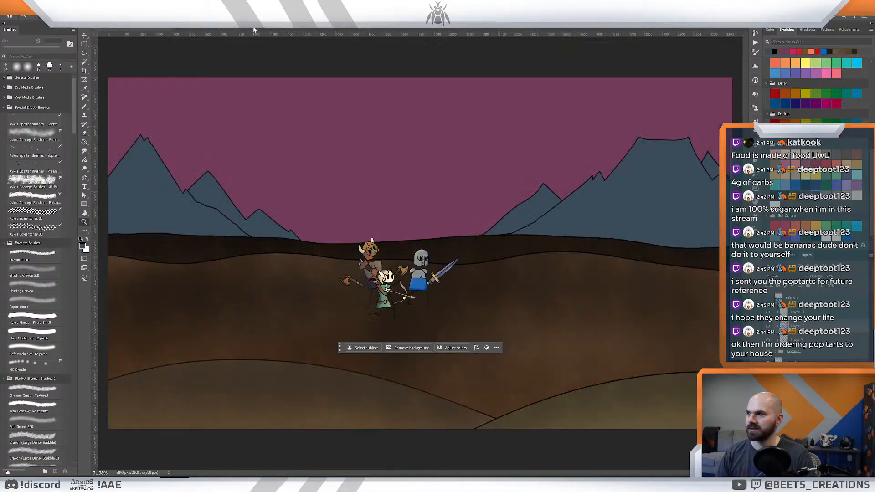
- Sample the dark purple-grey from the mountains in the crystal landscape document and fill the ending shot's tall front mountains with it
left_click(223, 28)
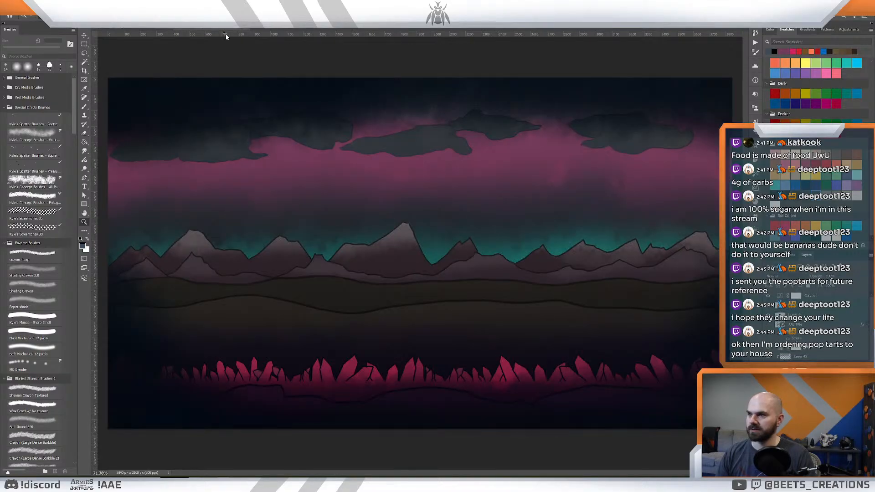
mouse_move(394, 172)
left_mouse_down()
mouse_move(382, 178)
mouse_move(387, 182)
left_mouse_up()
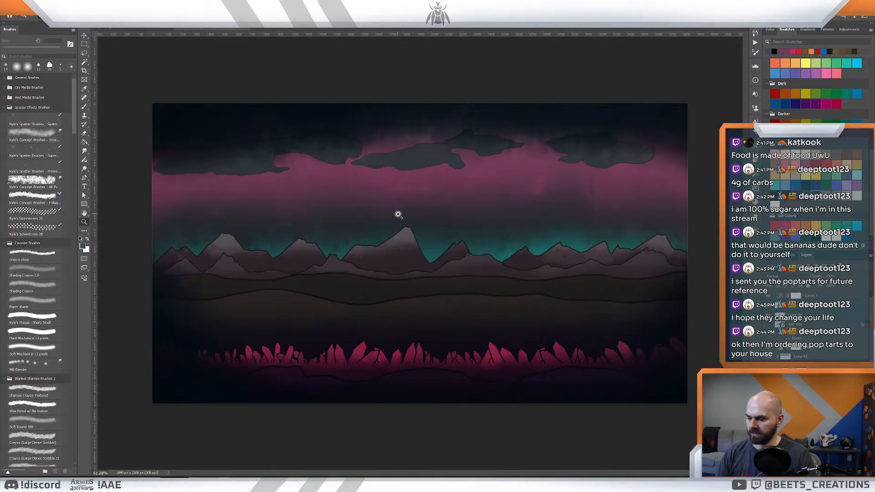
left_click(405, 267)
left_click(164, 30)
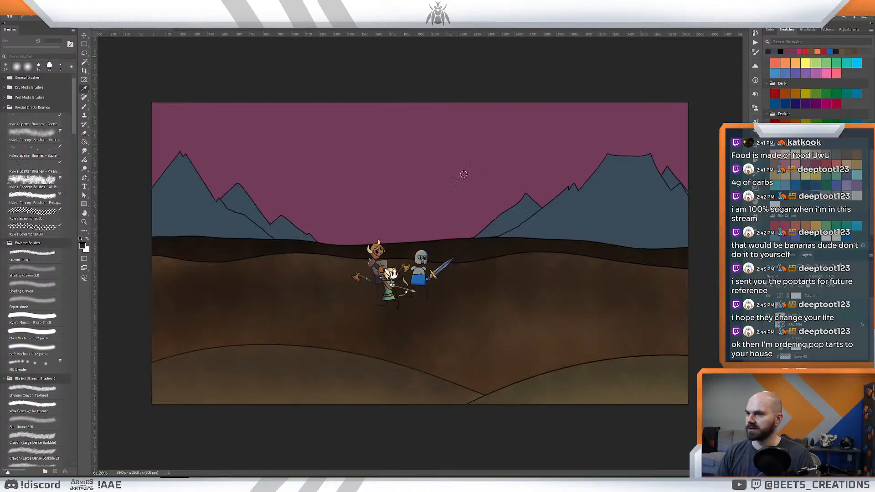
mouse_move(513, 191)
left_mouse_down()
mouse_move(497, 196)
mouse_move(509, 202)
left_mouse_up()
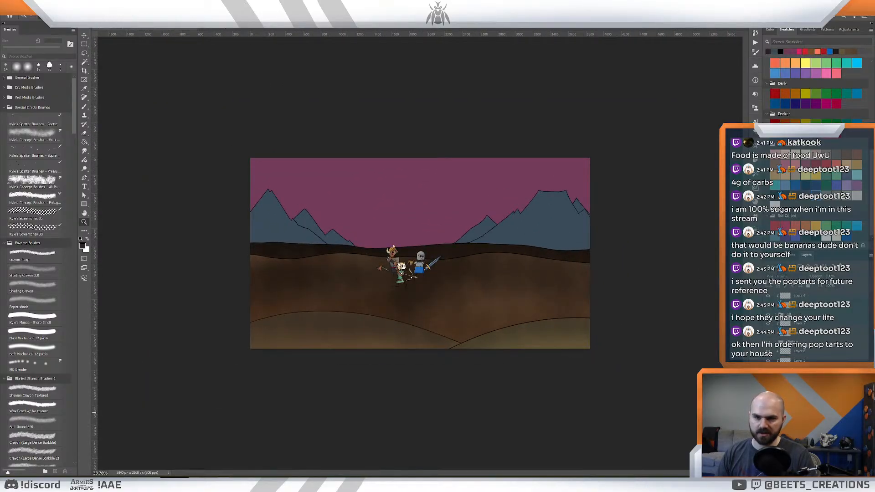
key("g")
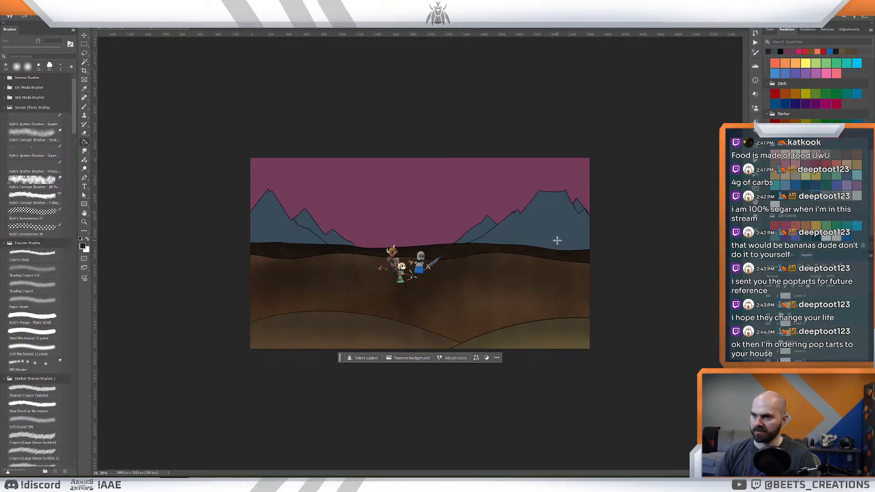
left_click(556, 241)
- Fill the lower peaks behind the tall mountains with the same dark purple-grey
mouse_move(462, 262)
left_mouse_down()
mouse_move(481, 270)
mouse_move(473, 270)
left_mouse_up()
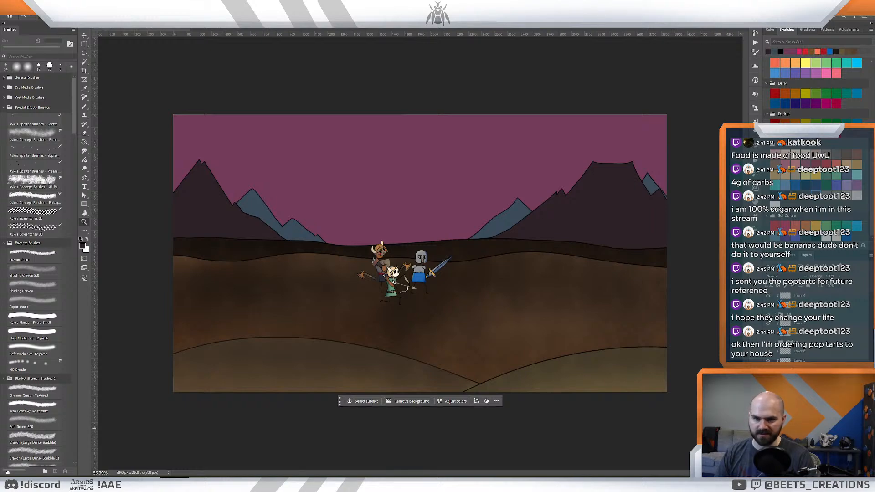
key("g")
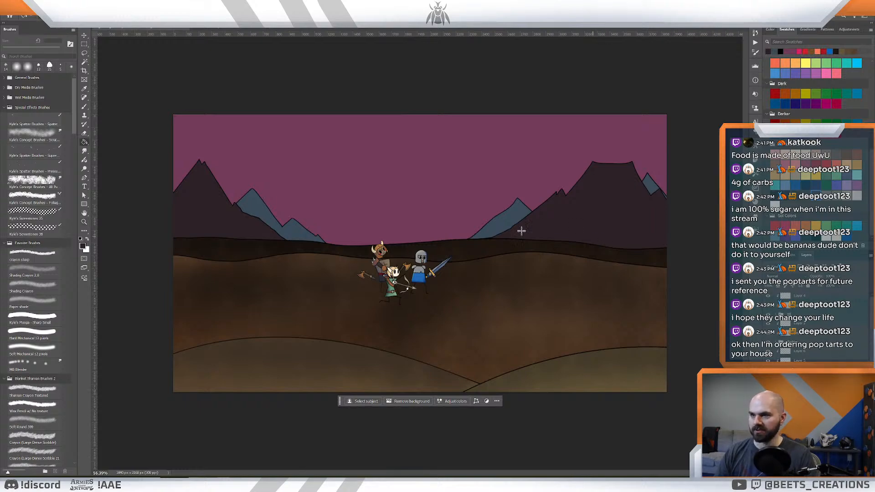
left_click(496, 225)
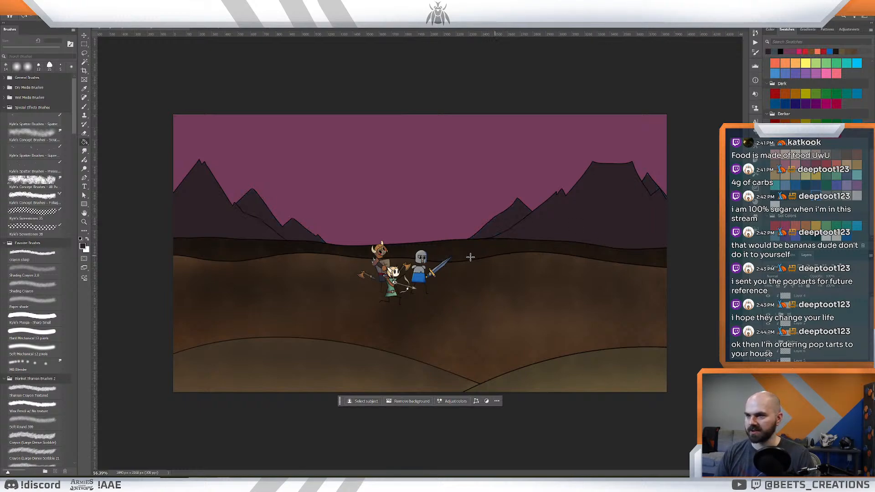
- Darken the foreground colour to a near-black purple with RGB 27, 19, 24 and fill the lower background peaks with it
left_click(83, 247)
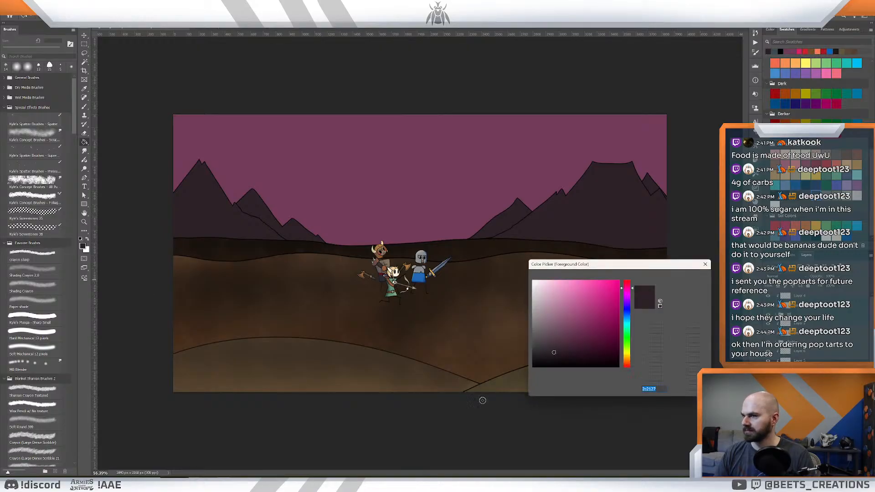
left_click(557, 357)
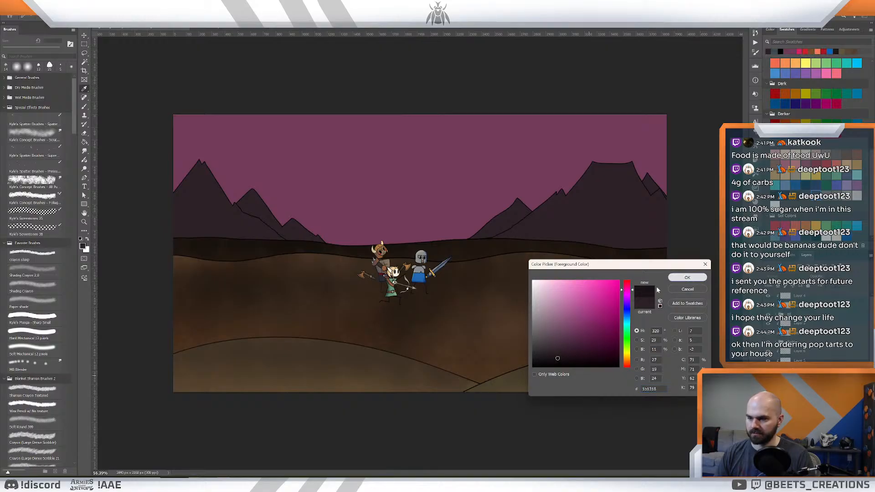
left_click(684, 278)
left_click(499, 222)
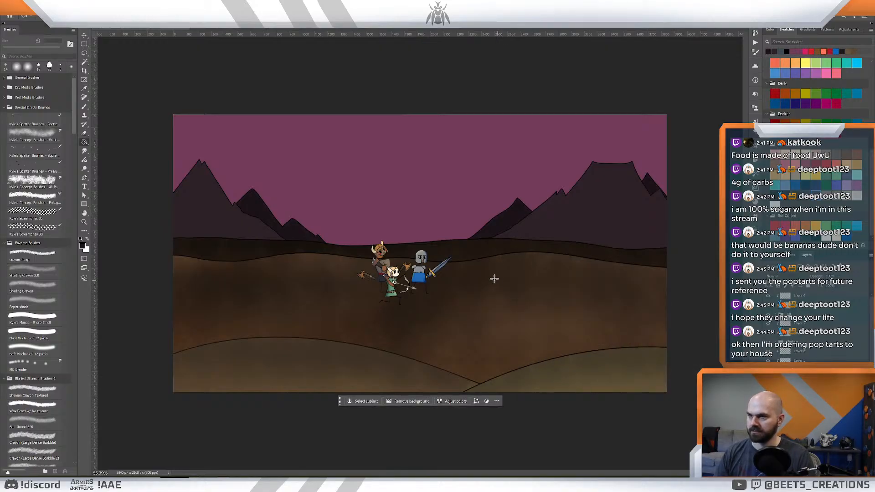
- Examine the recoloured mountain landscape as a whole and up close around the characters
key("z")
mouse_move(476, 255)
left_mouse_down()
mouse_move(461, 254)
mouse_move(475, 262)
left_mouse_up()
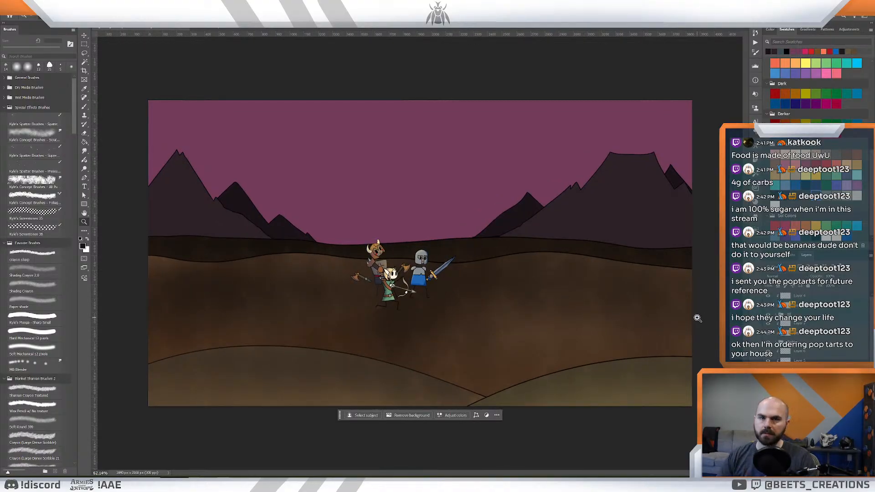
left_click_drag(511, 248, 514, 254)
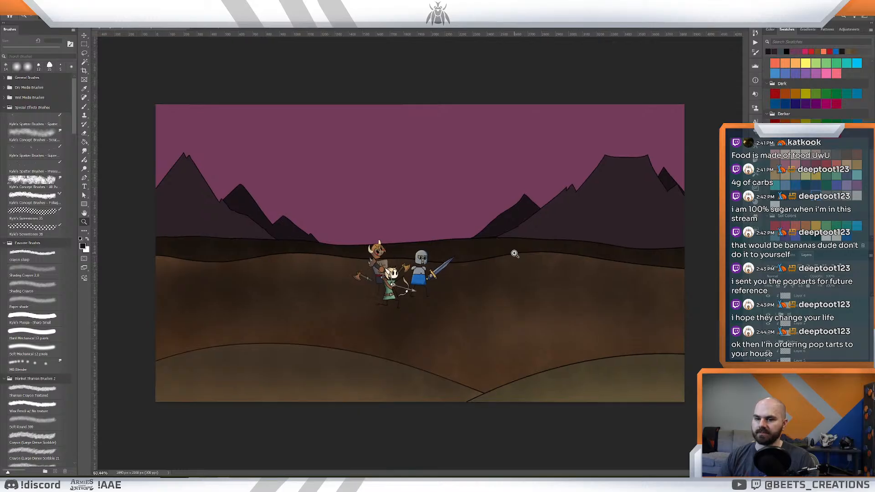
left_click(795, 420)
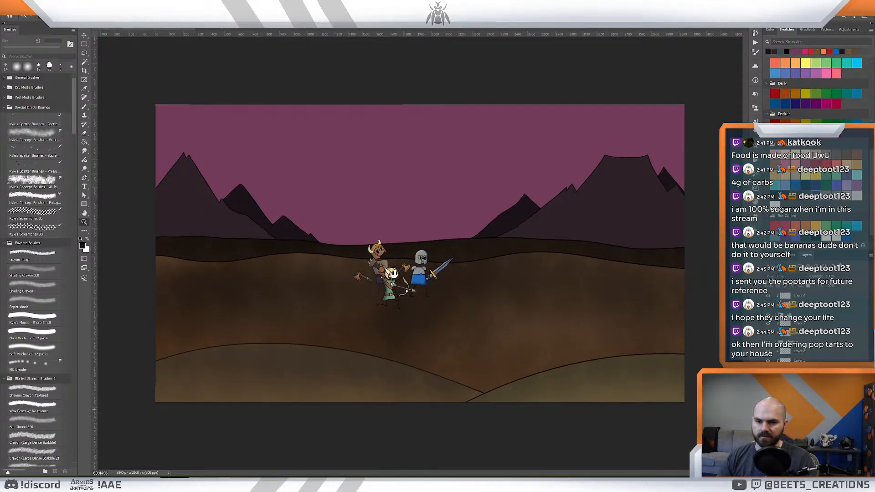
left_click(799, 360)
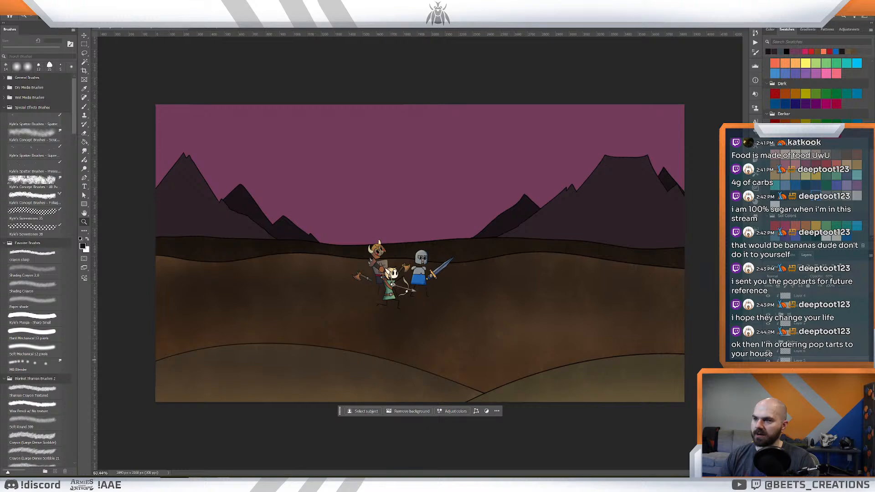
left_click_drag(487, 286, 505, 293)
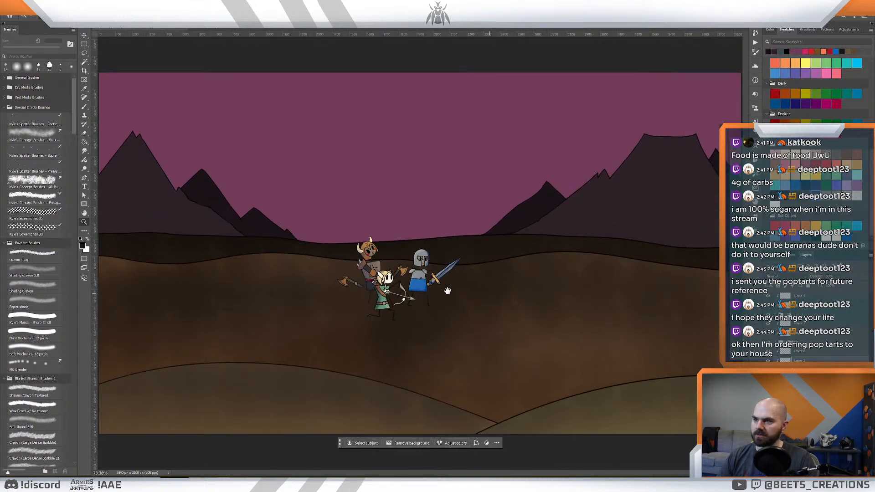
key("space")
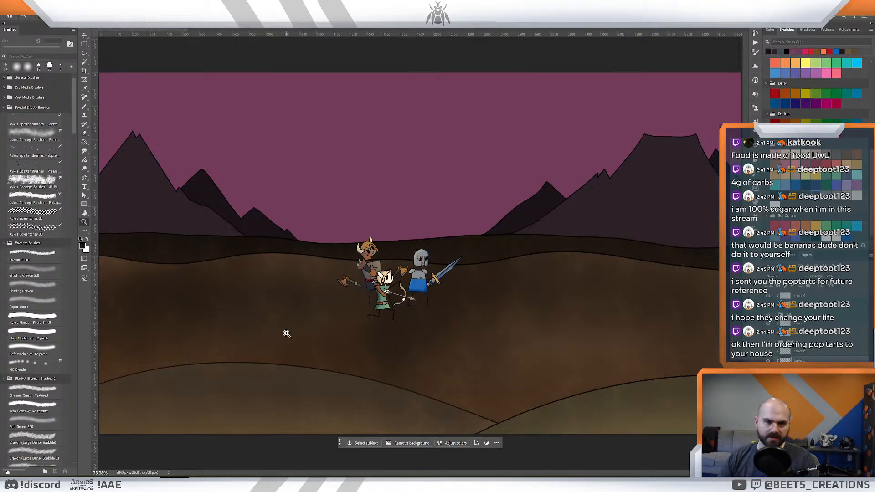
key("ctrl+minus")
key("ctrl+minus")
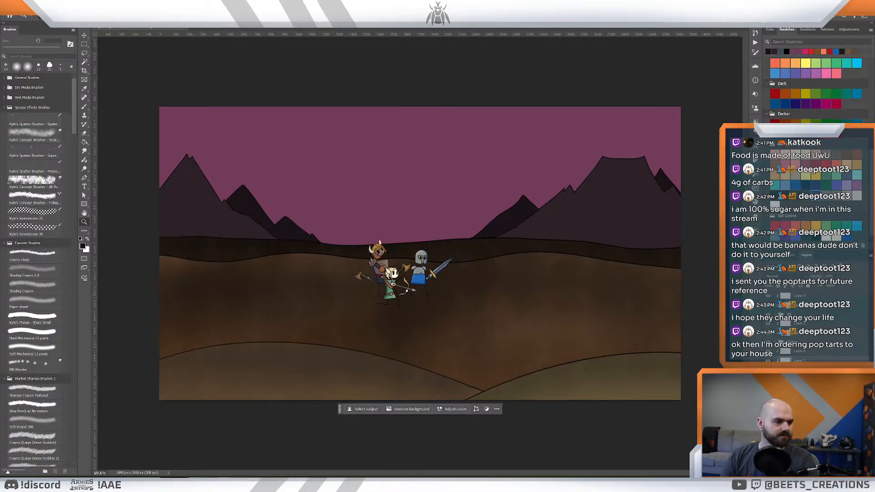
left_click_drag(416, 257, 417, 254)
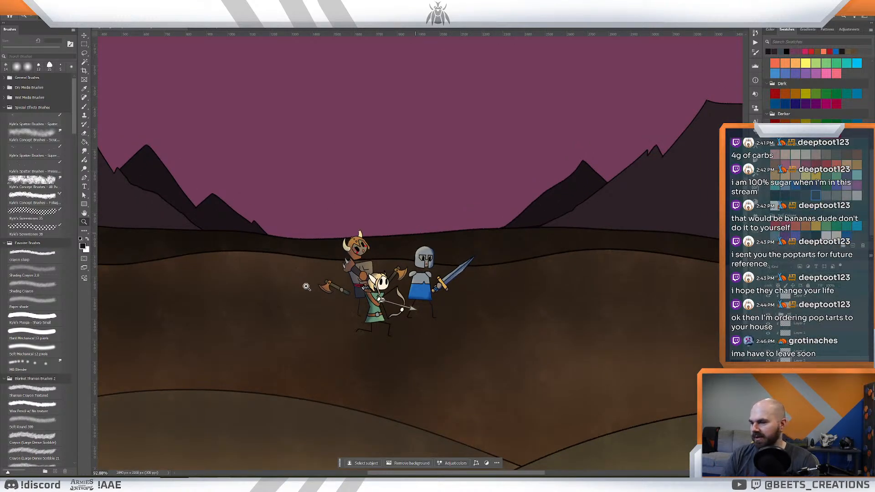
- Switch to the After Effects intro project and clear the effects search
mouse_move(163, 486)
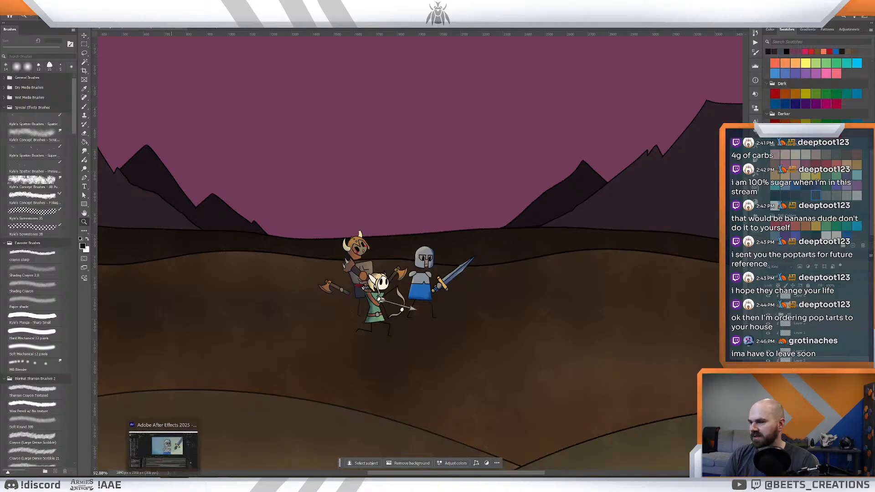
left_click(163, 448)
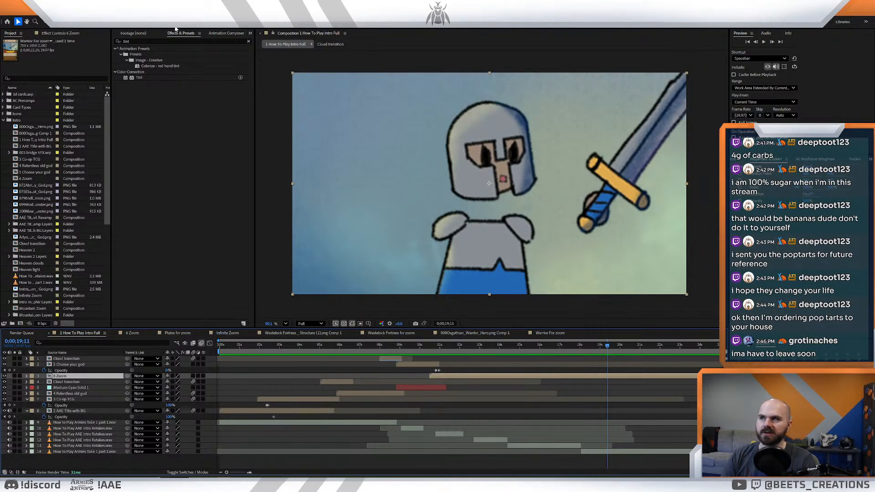
left_click(248, 41)
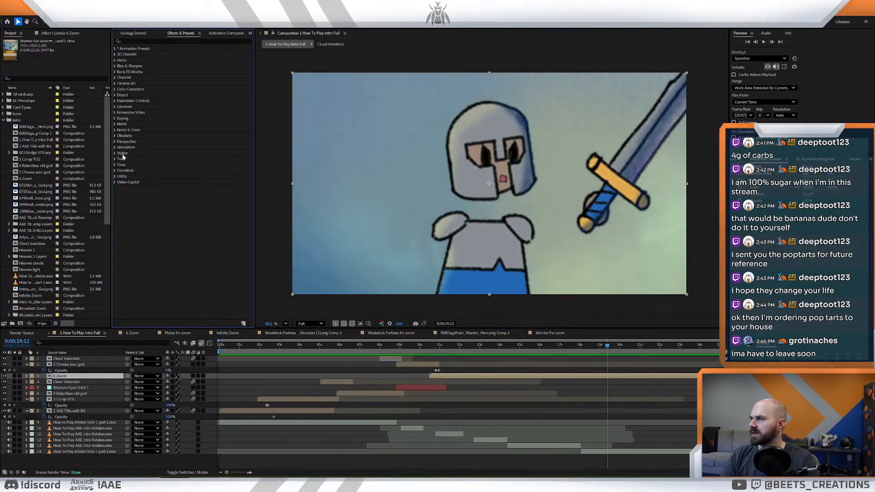
- Examine the Transition category of effects, from Block Dissolve through the CC wipes to Venetian Blinds
left_click(115, 171)
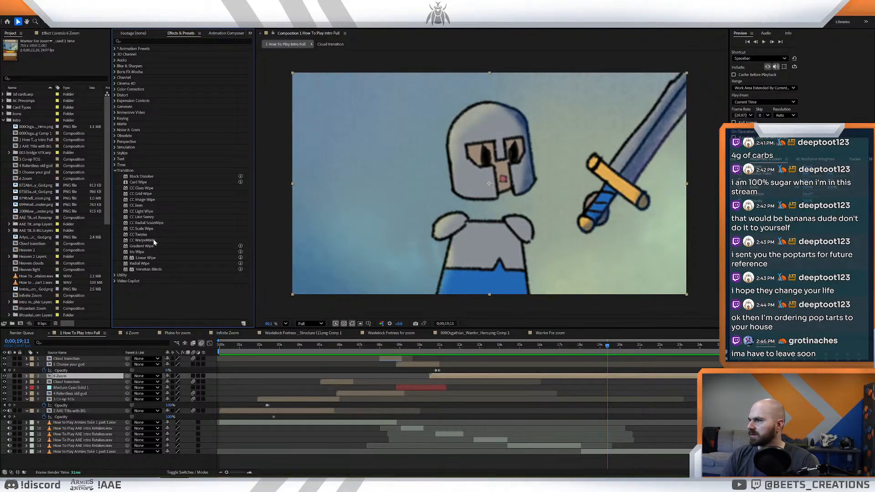
left_click(154, 240)
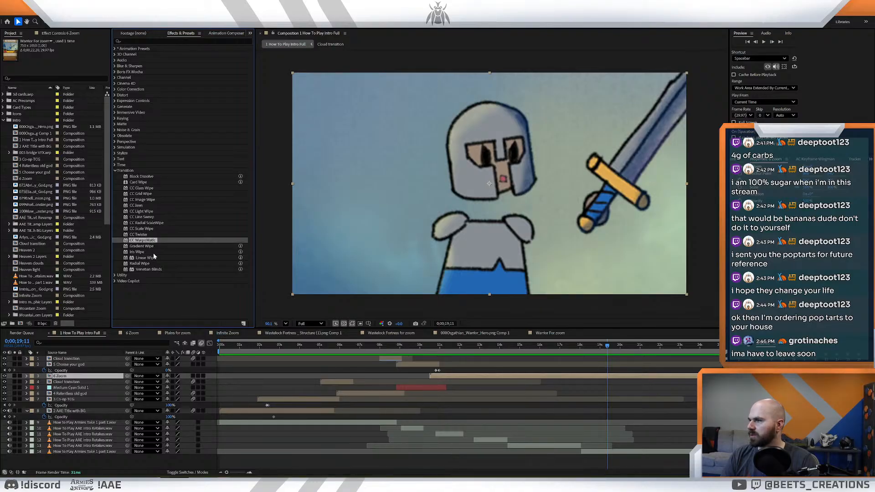
left_click(150, 234)
left_click(150, 229)
left_click(149, 223)
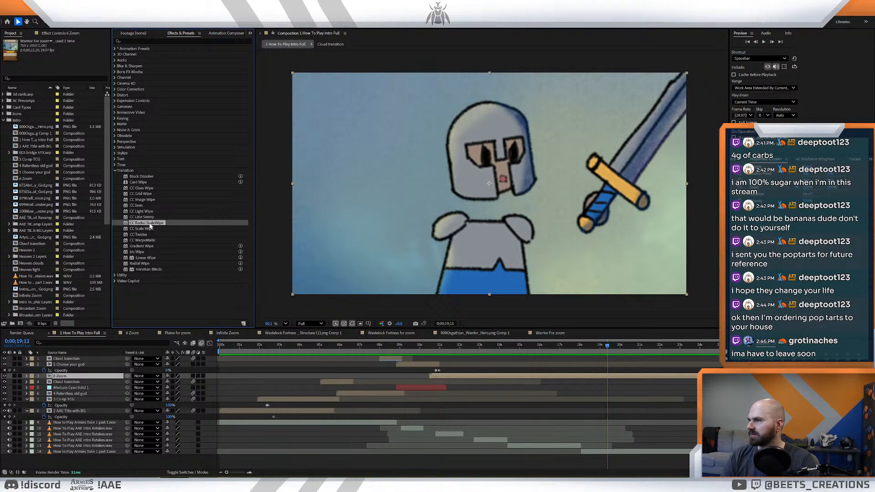
left_click(149, 217)
left_click(150, 206)
left_click(150, 195)
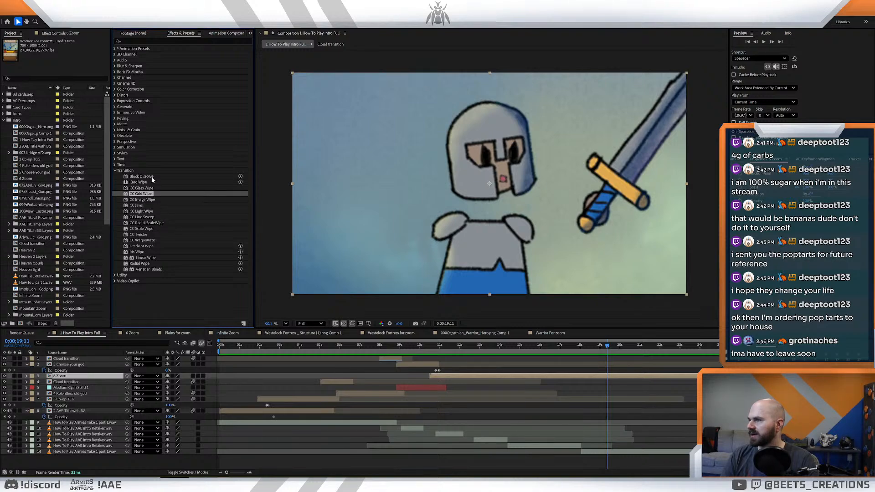
left_click(152, 177)
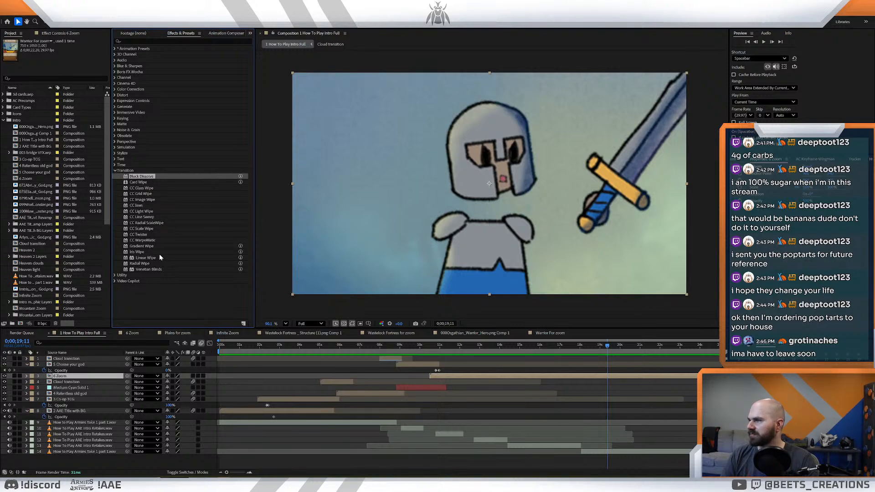
left_click(160, 258)
left_click(157, 264)
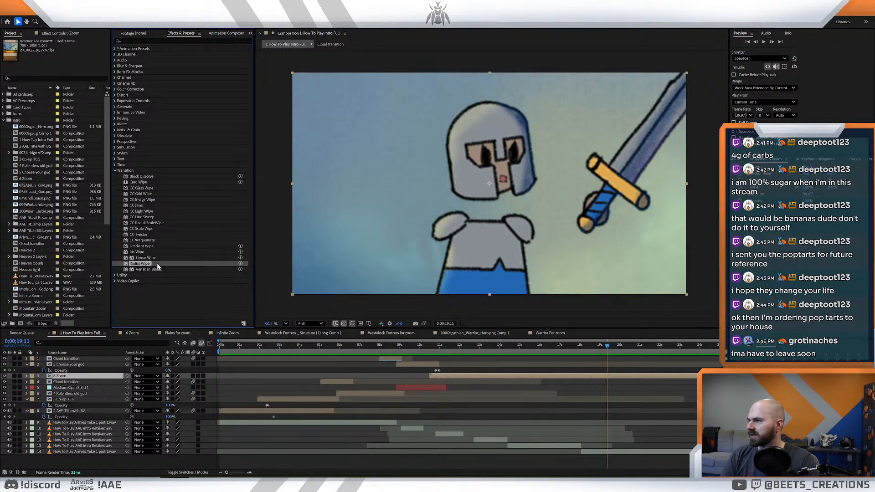
left_click(159, 269)
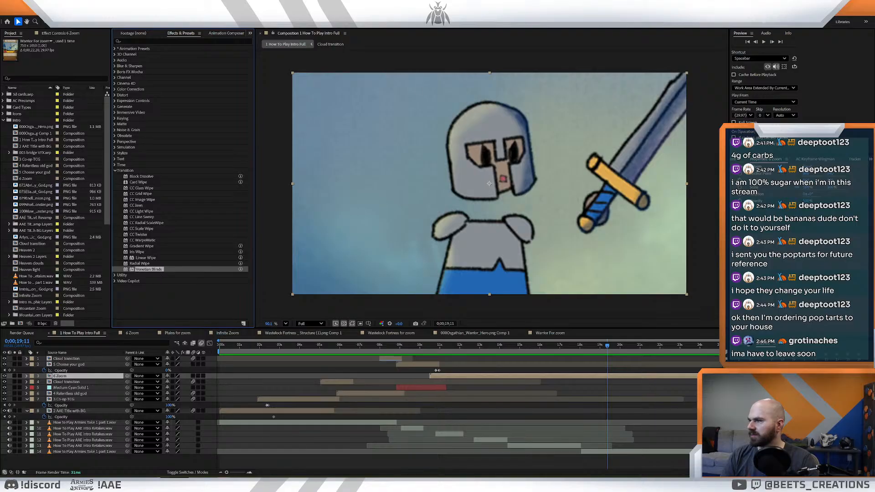
- Switch to the Photoshop mountain scene and delete the clipped shading layers over the three characters
key("alt+Tab")
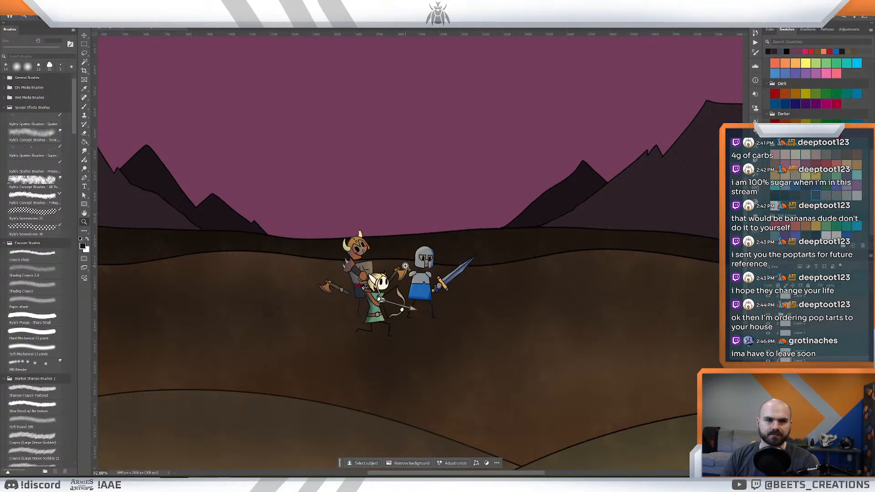
left_click_drag(439, 232, 469, 206)
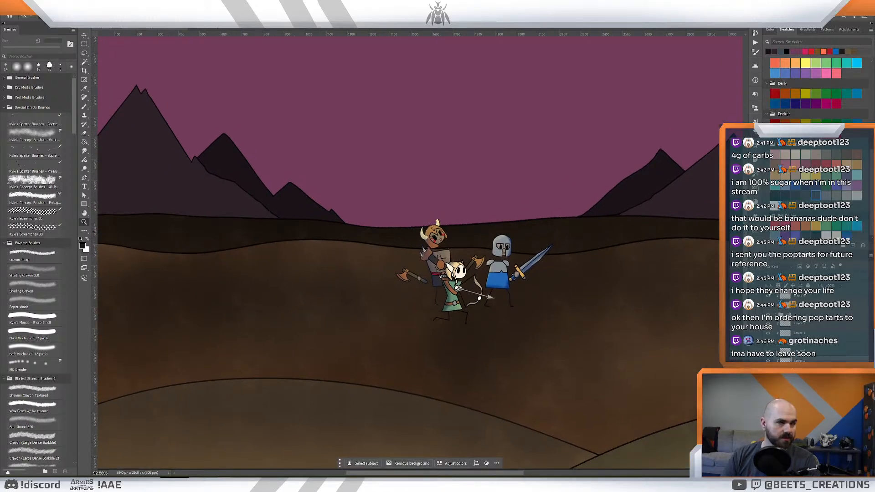
left_click(816, 351, "shift")
key("Delete")
left_click(805, 333)
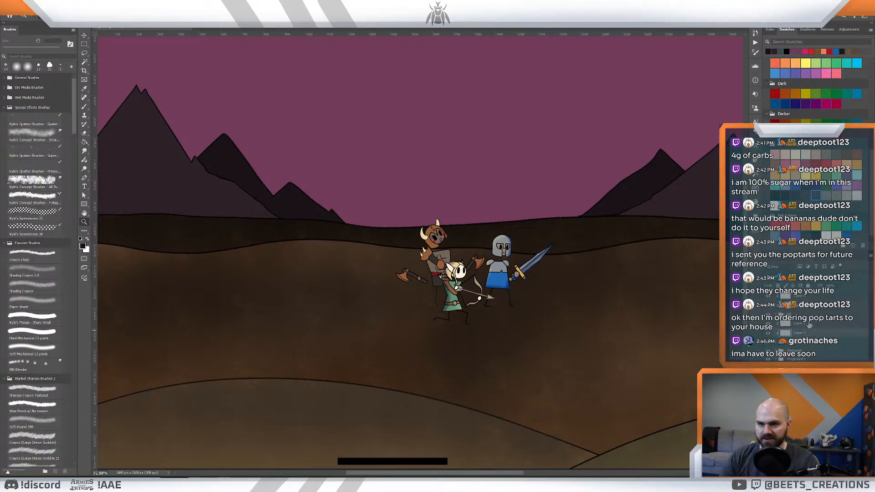
left_click(810, 325, "shift")
key("Delete")
left_click(810, 307)
left_click(811, 298, "shift")
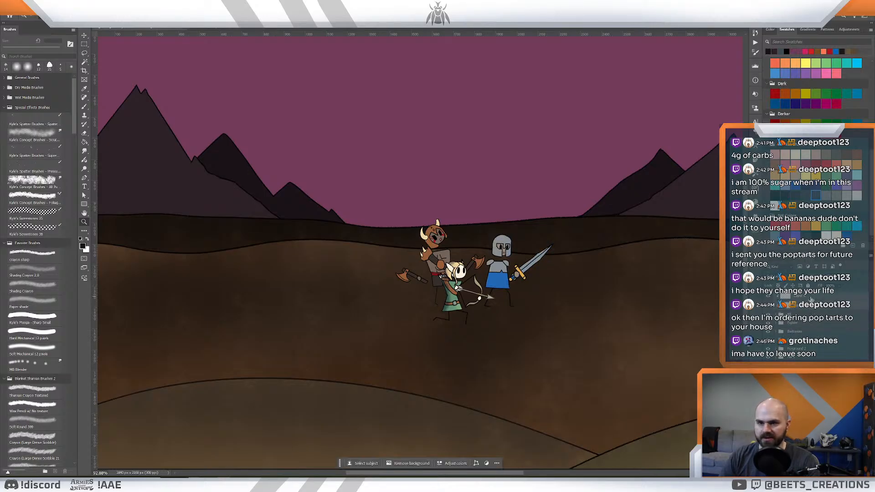
key("Delete")
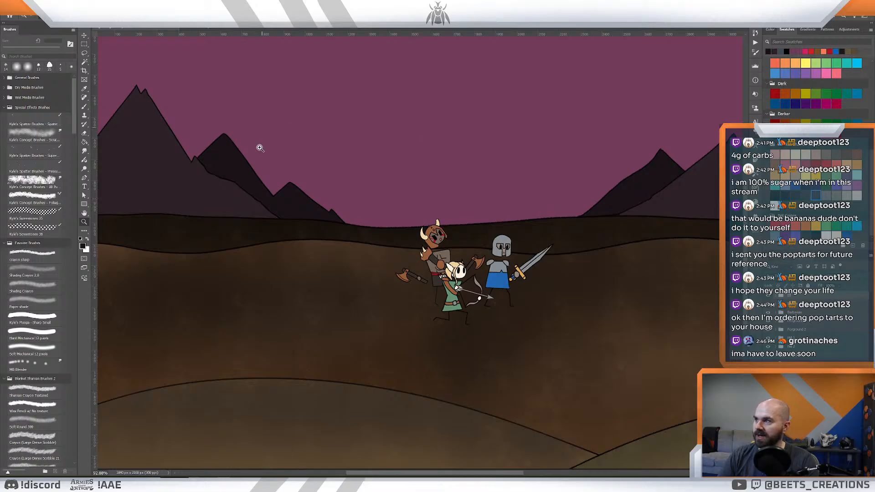
- Examine the forest elf painting and the other open illustrations, and return to the mountain scene
mouse_move(104, 484)
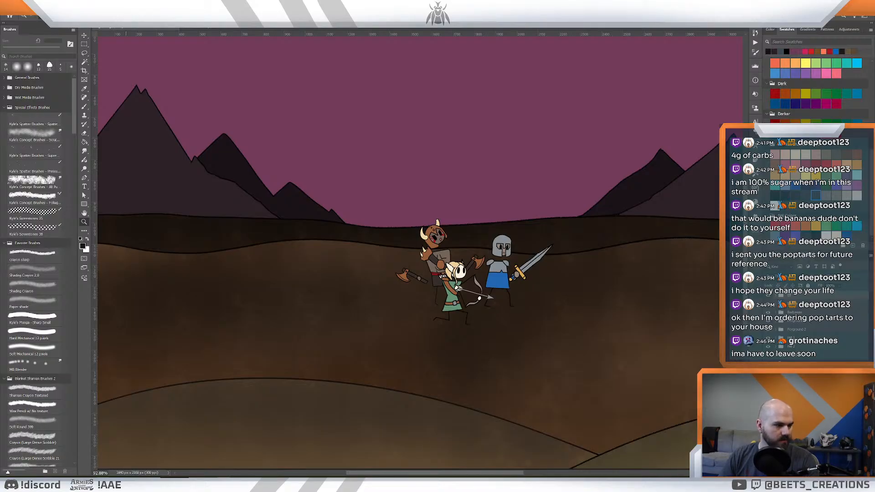
left_click(9, 16)
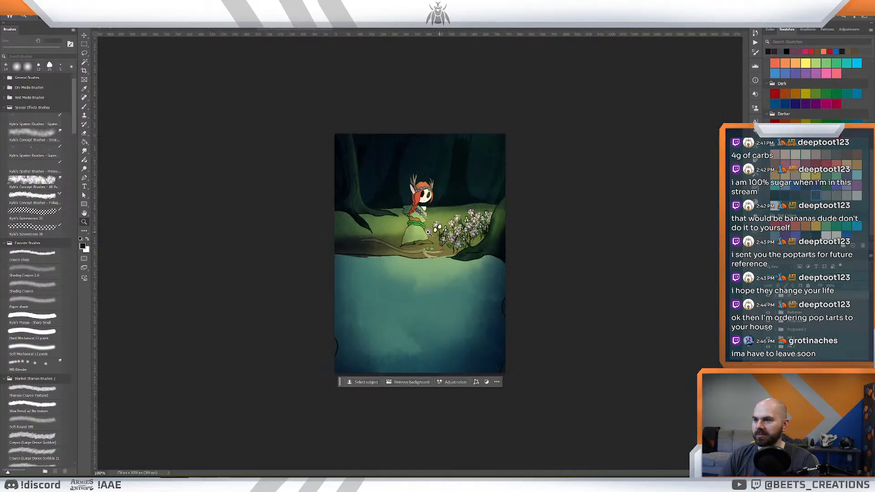
left_click_drag(407, 216, 470, 264)
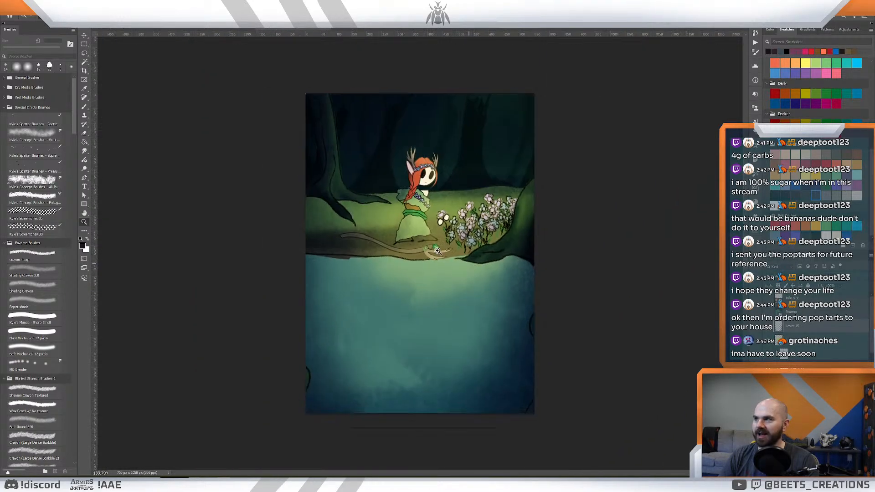
left_click(196, 29)
left_click_drag(431, 176, 393, 157)
left_click(160, 30)
left_click_drag(398, 267, 413, 268)
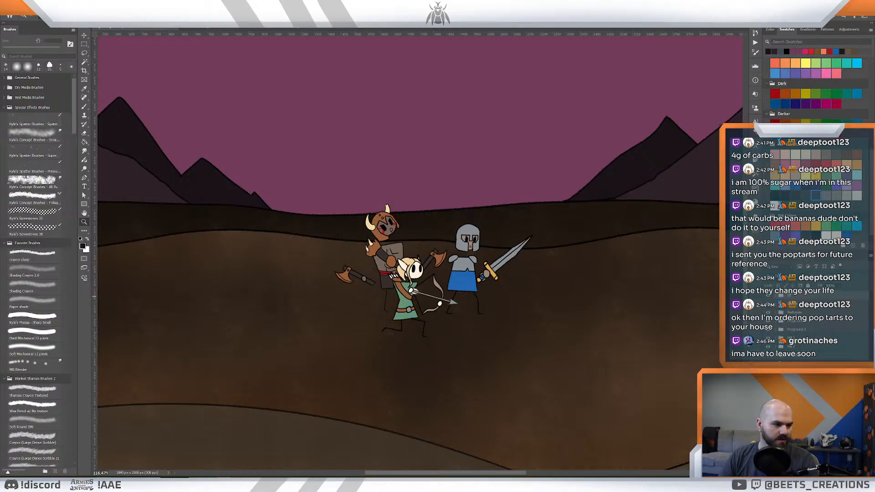
- Bring up the stone golem painting with the green plains and copy the golem's layers
left_click(10, 15)
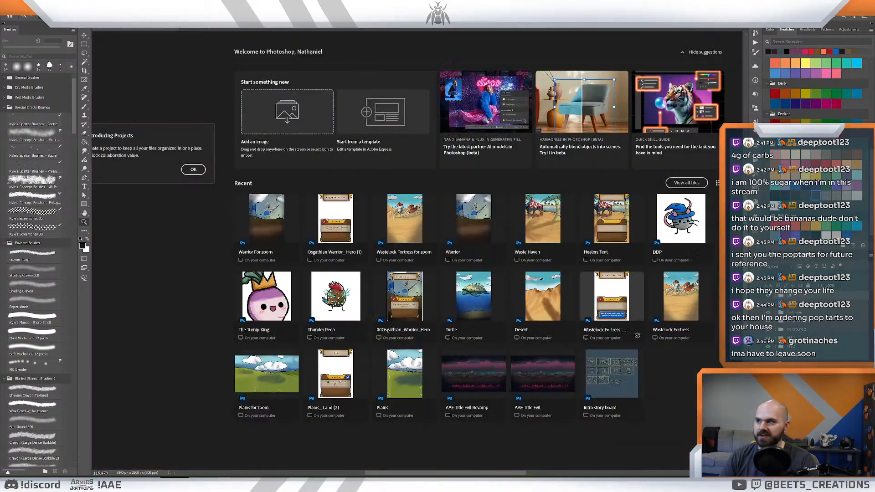
left_click(370, 27)
left_click_drag(542, 223, 549, 225)
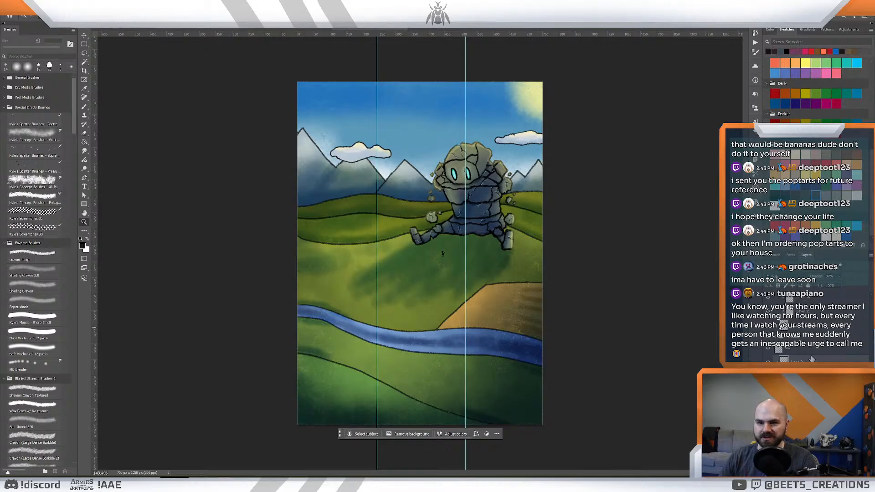
scroll(815, 328, "up", 5)
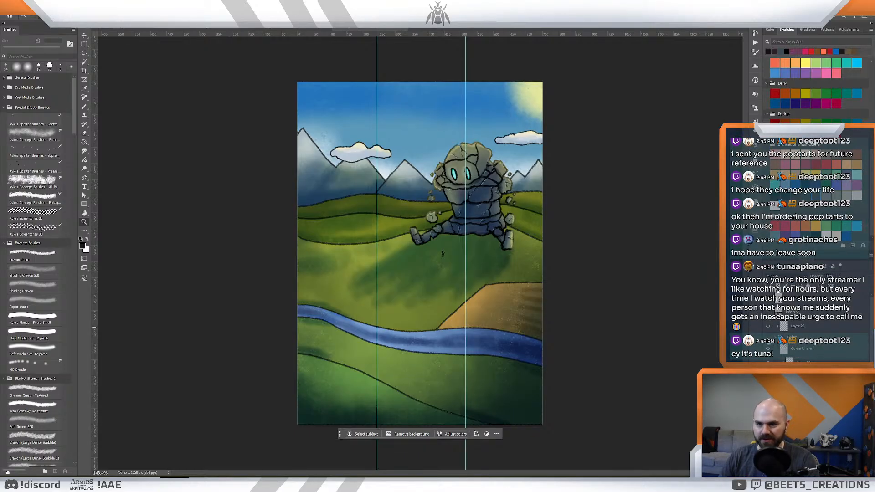
left_click(767, 337)
left_click(768, 337)
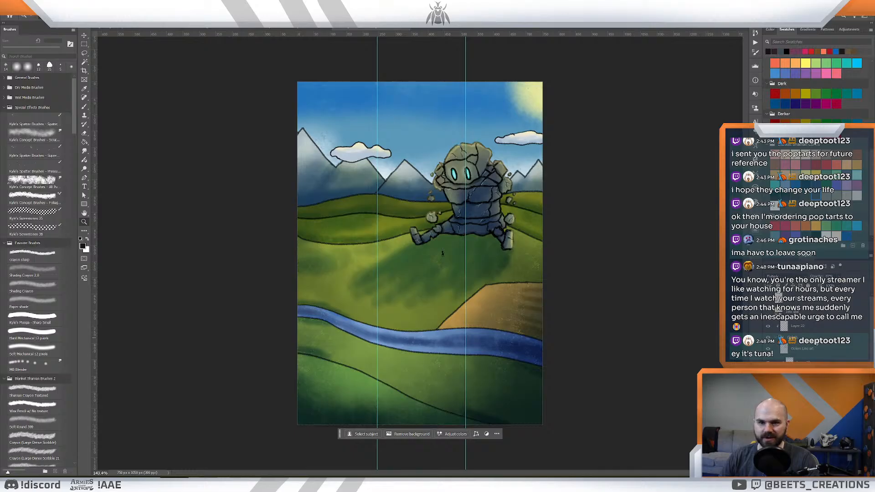
left_click(815, 338)
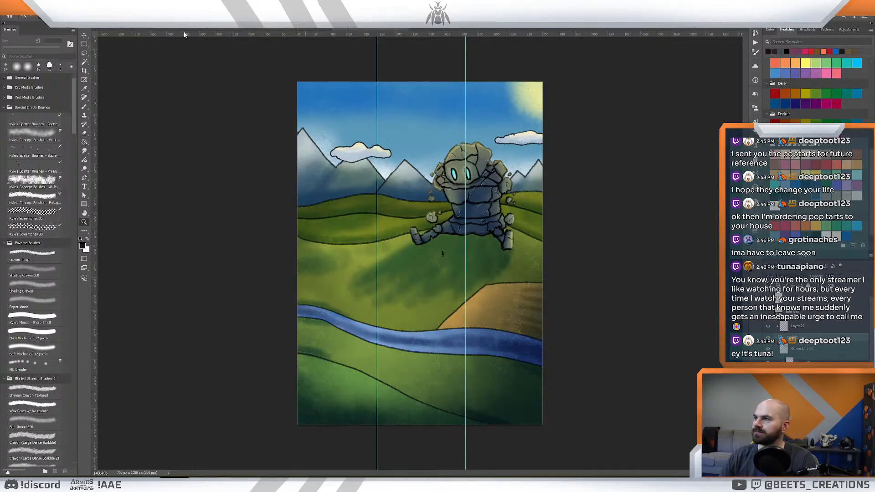
- Paste the golem into the mountain scene, mirrored horizontally and enlarged, in front of the left mountains
left_click(134, 29)
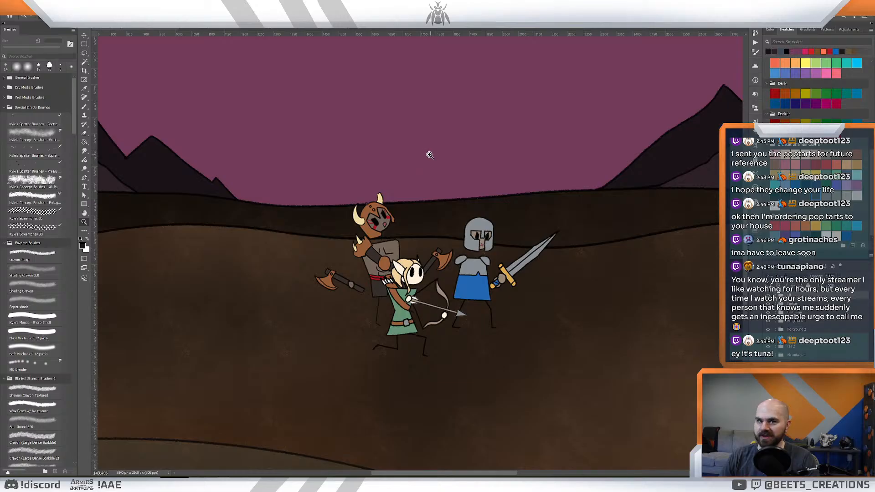
left_click_drag(429, 155, 414, 153)
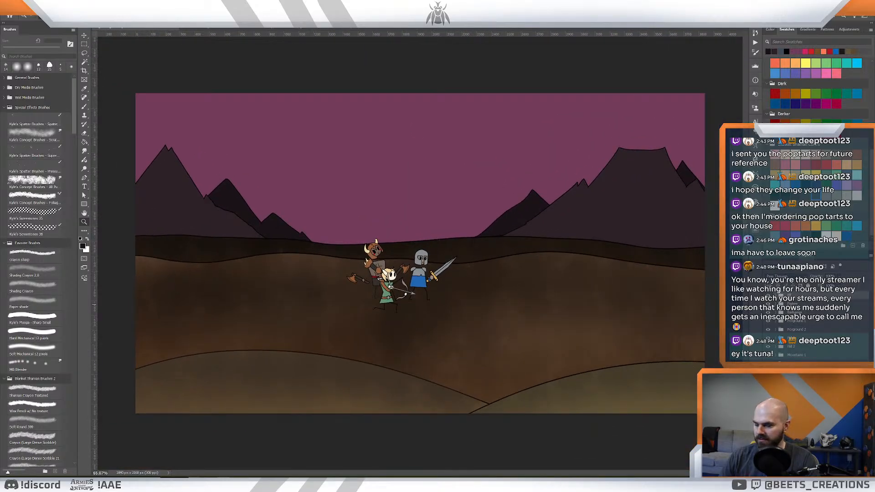
key("ctrl+v")
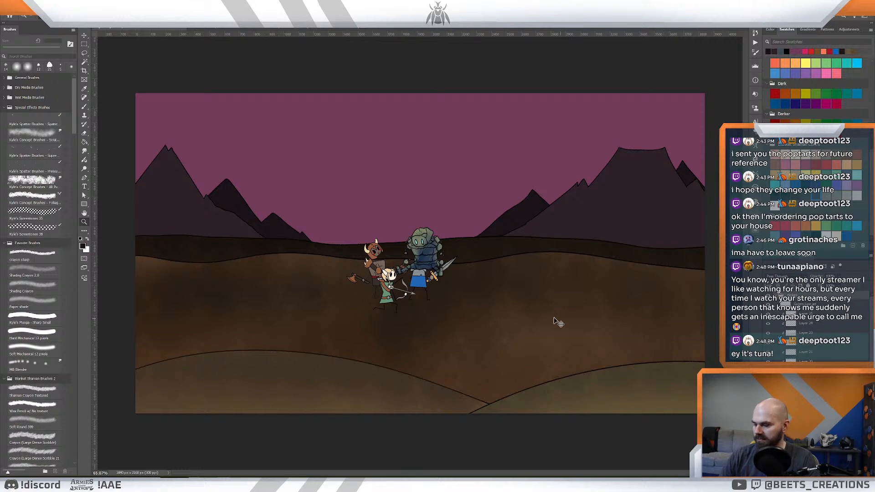
key("ctrl+t")
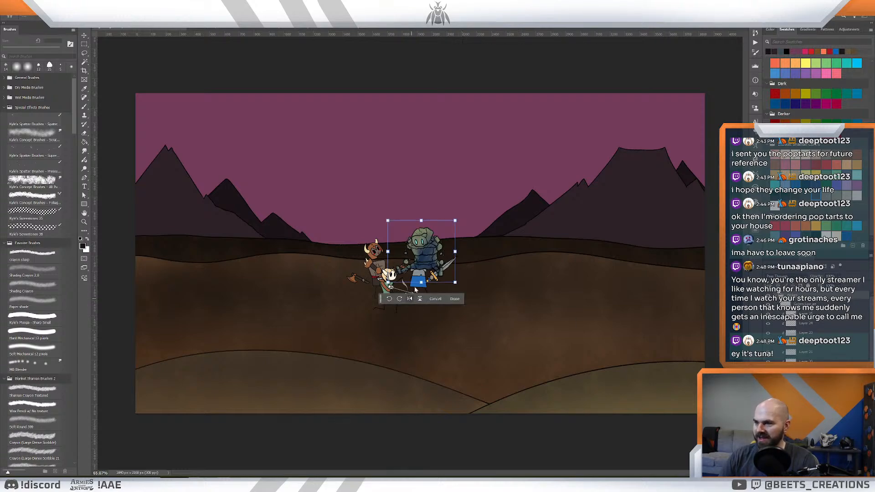
left_click_drag(427, 259, 182, 237)
left_click_drag(210, 198, 267, 132)
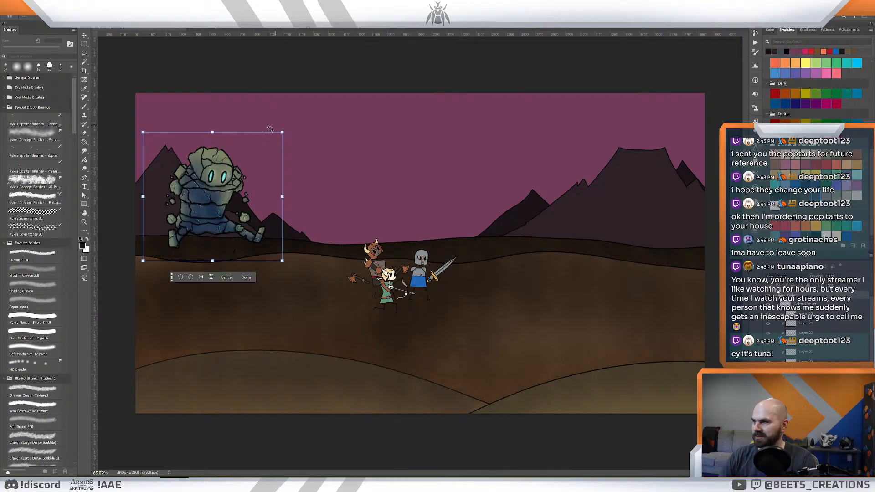
left_click_drag(198, 184, 207, 207)
left_click_drag(276, 156, 292, 139)
mouse_move(243, 197)
left_mouse_down()
mouse_move(229, 212)
mouse_move(220, 198)
mouse_move(238, 195)
left_mouse_up()
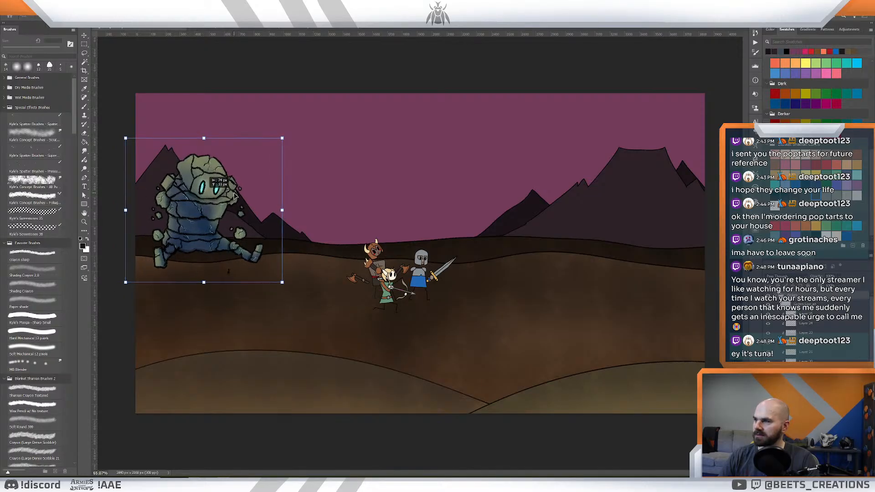
key("Return")
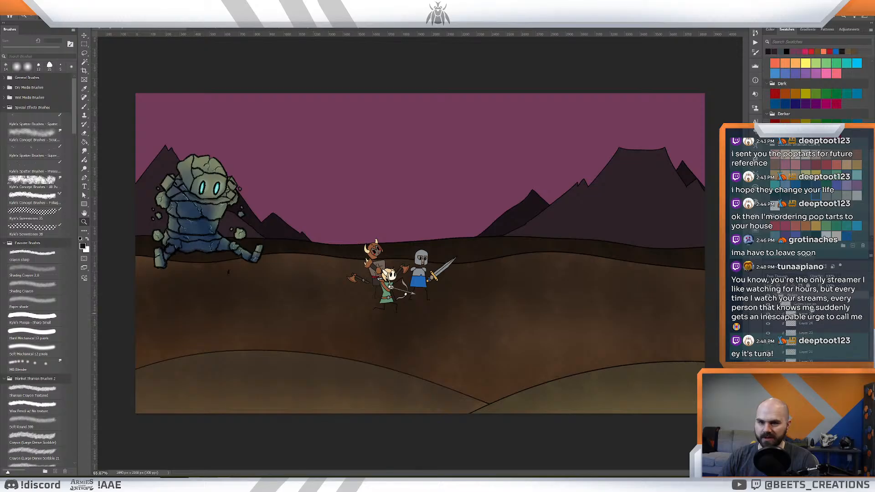
- Erase the stray mark below the golem with the Kyle's Manga - Sharp Small brush
key("e")
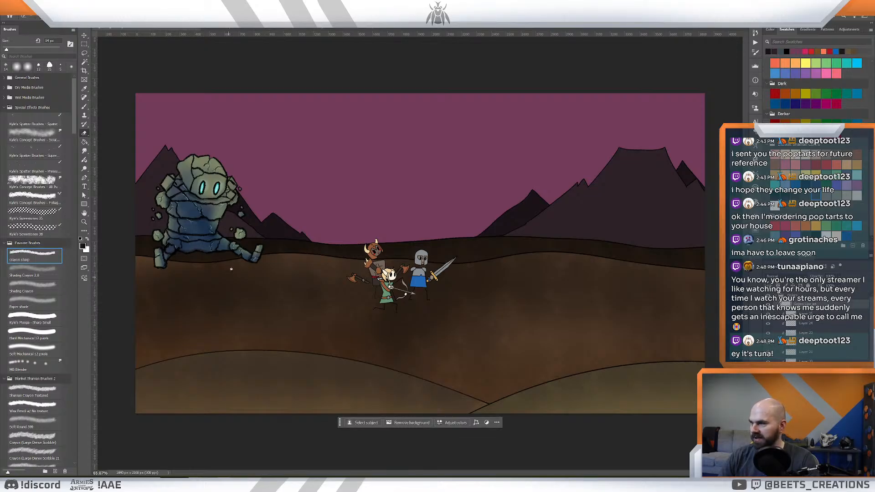
left_click(43, 319)
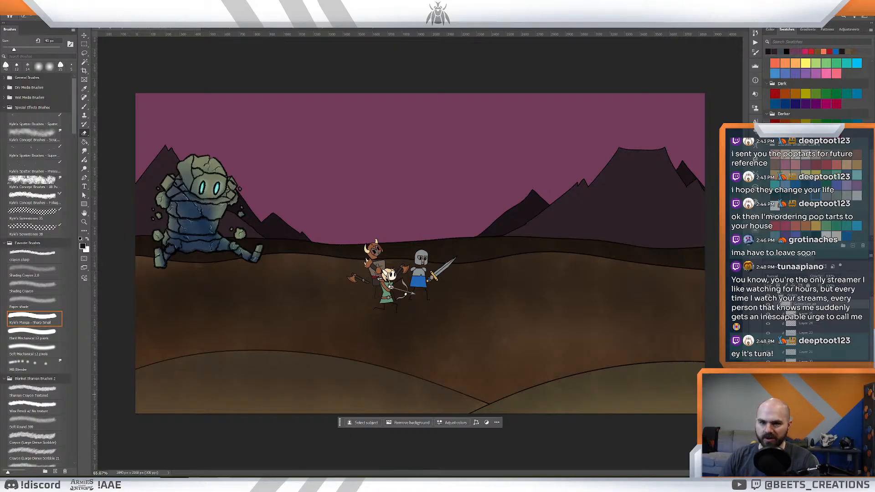
- Lasso the golem's eye outlines and use Free Transform to tilt them slightly and shift them up and right on its face
left_click_drag(196, 202, 433, 305)
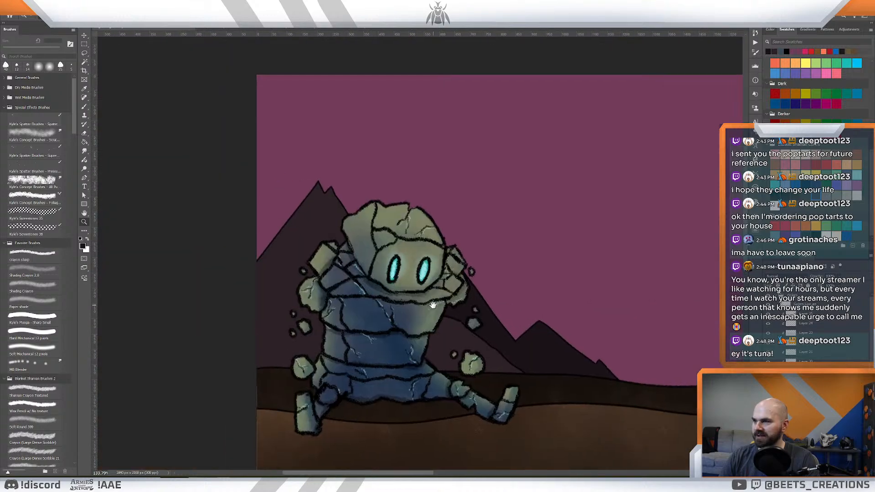
key("l")
left_click_drag(412, 248, 384, 273)
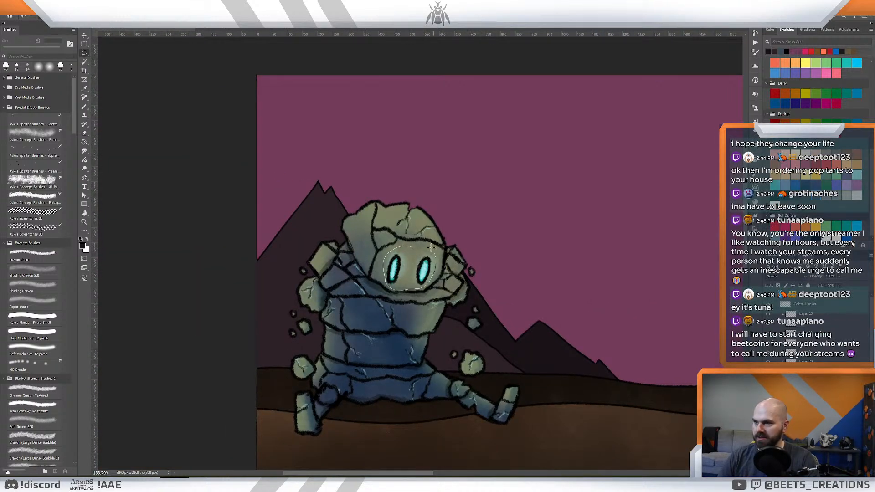
left_click_drag(416, 248, 416, 248)
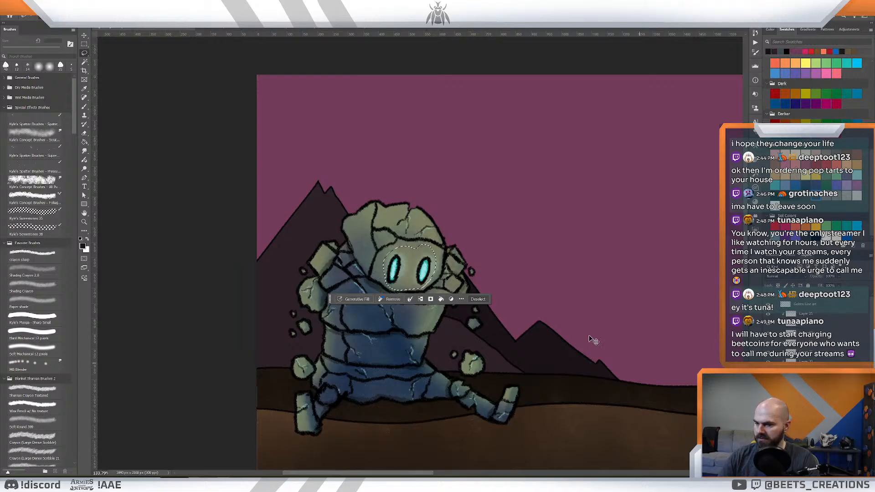
key("ctrl+t")
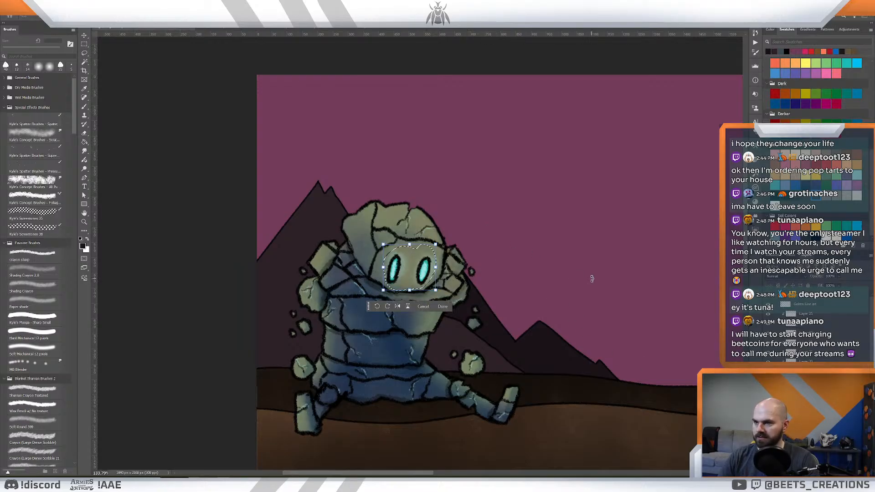
key("Escape")
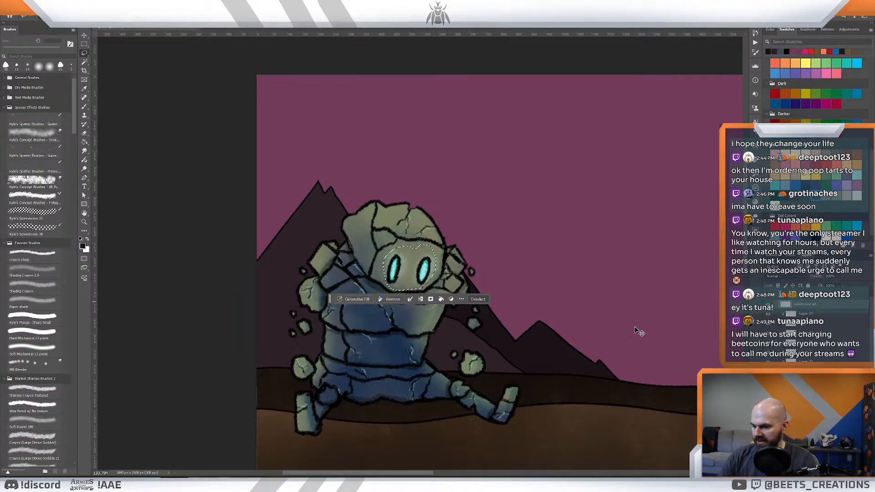
key("ctrl+t")
left_click_drag(463, 237, 459, 228)
left_click_drag(438, 256, 427, 260)
key("ctrl+z")
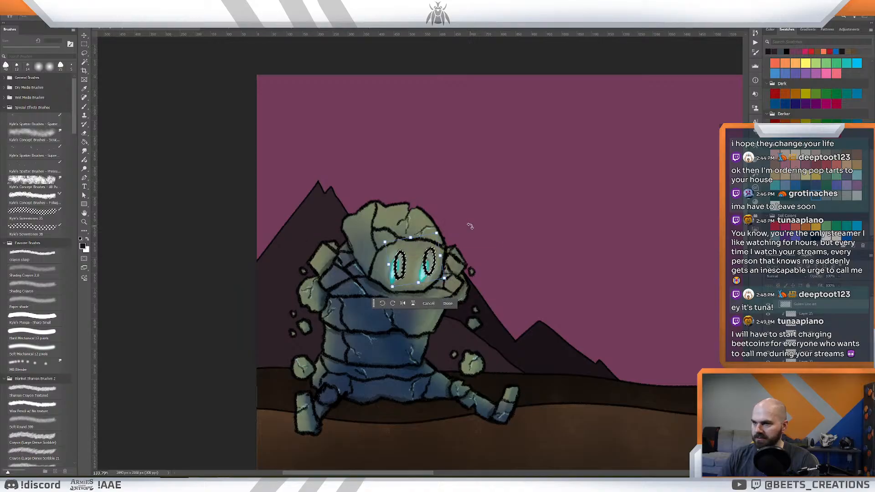
left_click_drag(470, 225, 475, 232)
left_click_drag(433, 271, 435, 267)
left_click_drag(440, 235, 437, 237)
left_click_drag(430, 263, 431, 263)
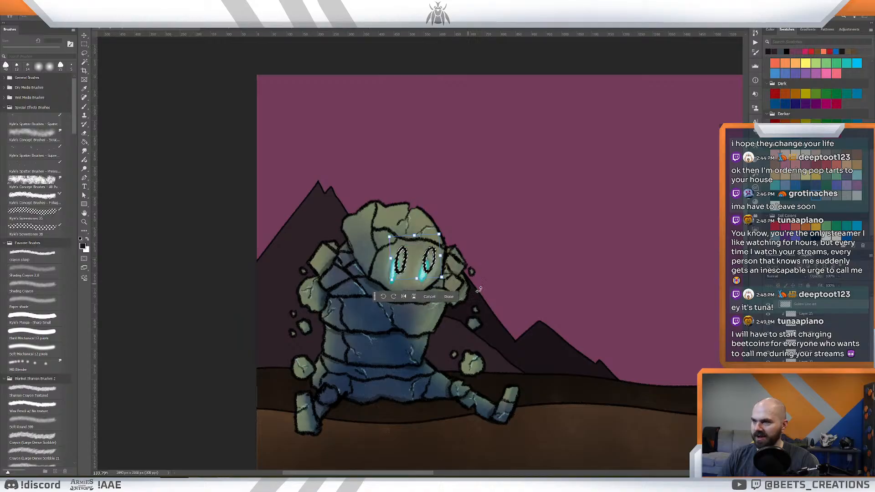
left_click(483, 291)
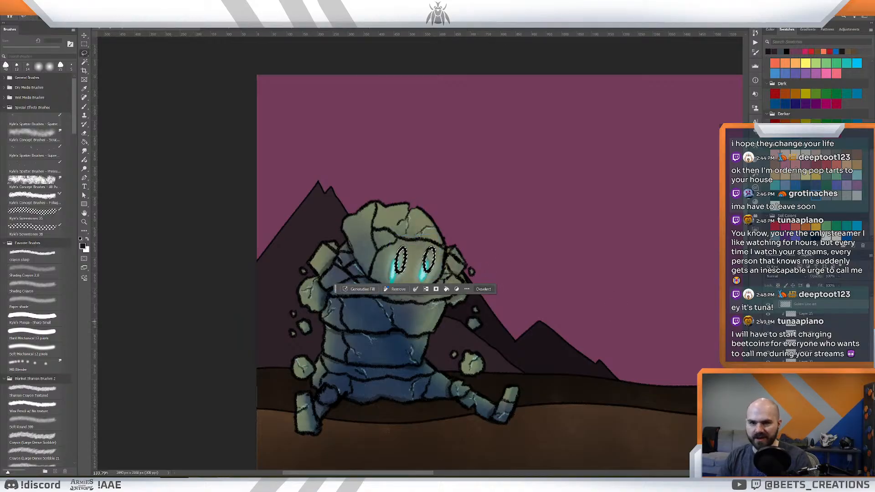
- Find the cyan eye-glow layer, clear the selection and move the glow inside the repositioned eye outlines
left_click(767, 380)
left_click(767, 380)
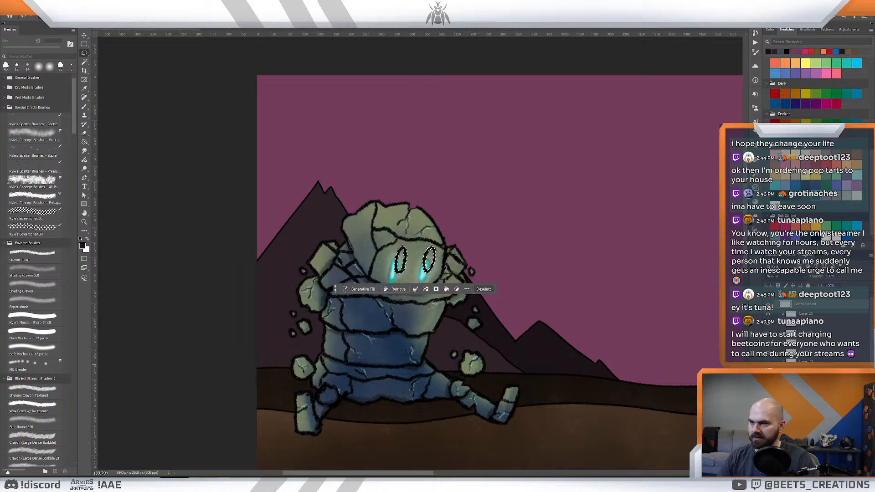
left_click(768, 356)
left_click(767, 356)
left_click(768, 346)
left_click(768, 346)
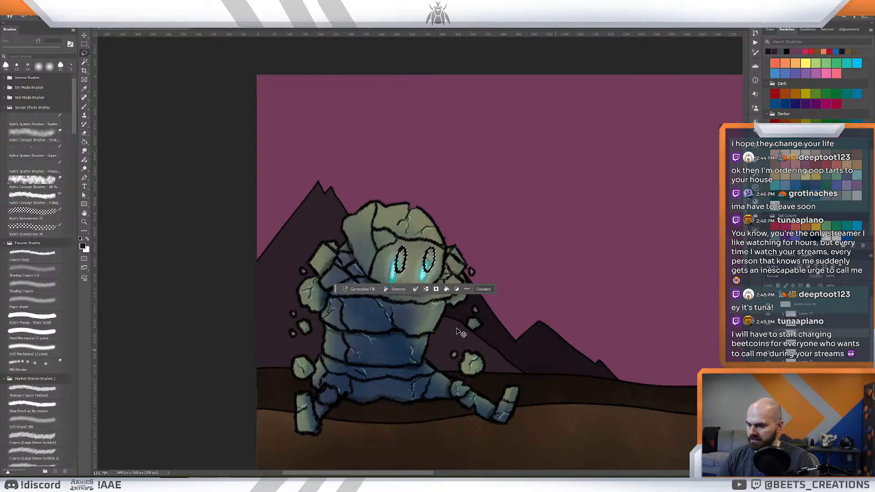
left_click_drag(420, 277, 427, 269)
key("ctrl+d")
key("ctrl+d")
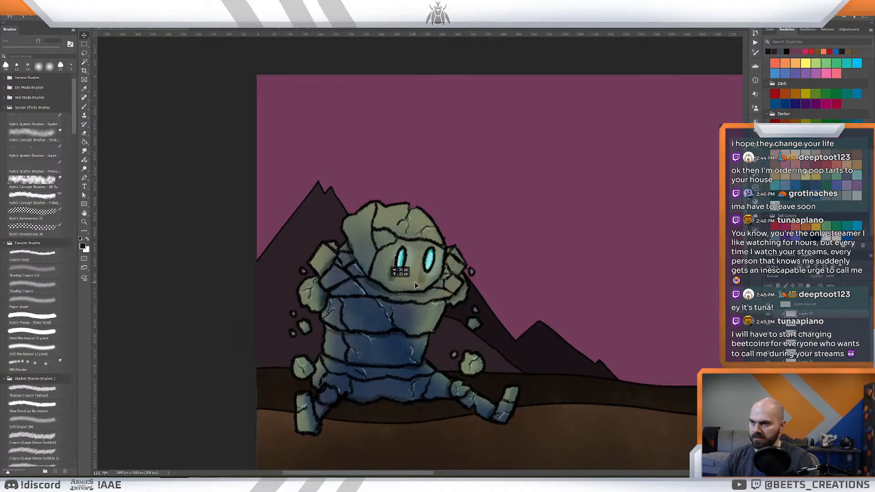
left_click_drag(417, 280, 414, 279)
- Check the golem's eyes up close and adjust a lower corner of the cyan eye glow with Free Transform
key("z")
mouse_move(649, 301)
left_mouse_down()
mouse_move(629, 299)
mouse_move(640, 306)
left_mouse_up()
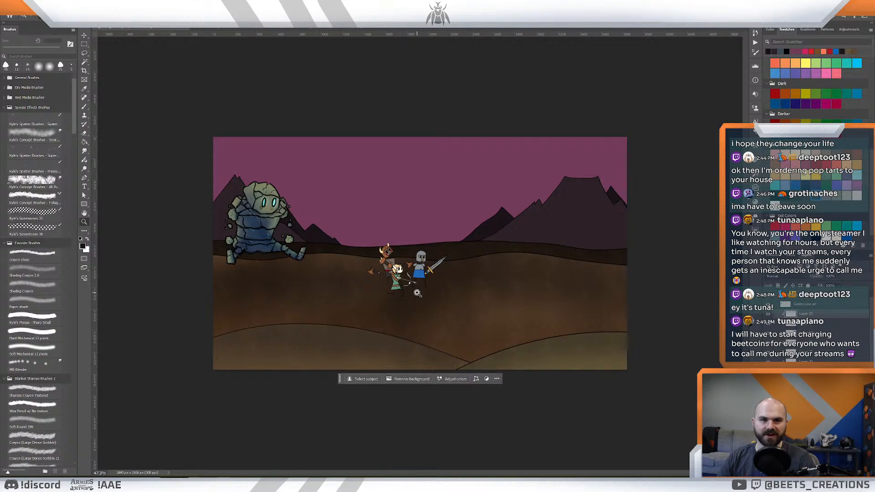
left_click_drag(274, 233, 287, 236)
left_click_drag(290, 239, 376, 277)
left_click_drag(337, 252, 368, 278)
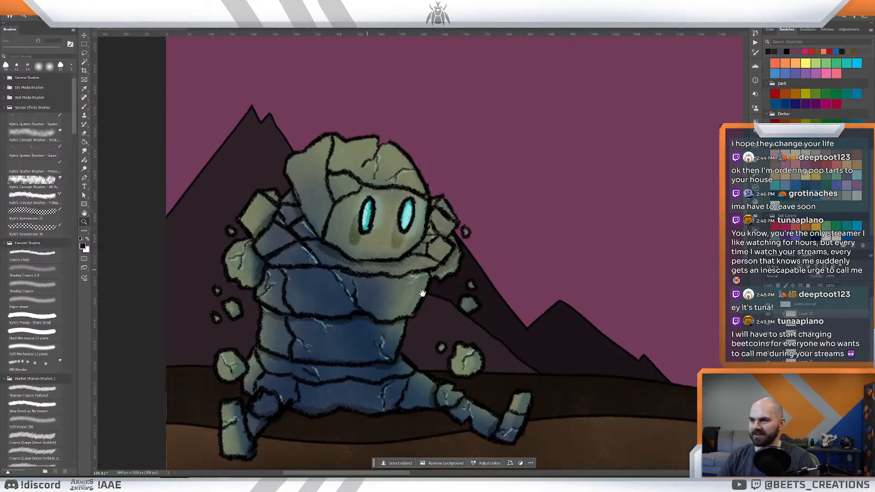
left_click(763, 326)
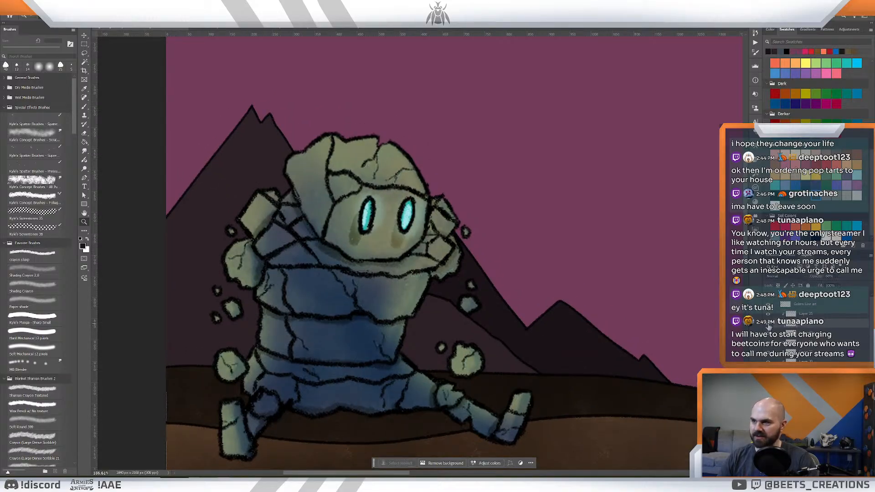
left_click(802, 334)
left_click(767, 336)
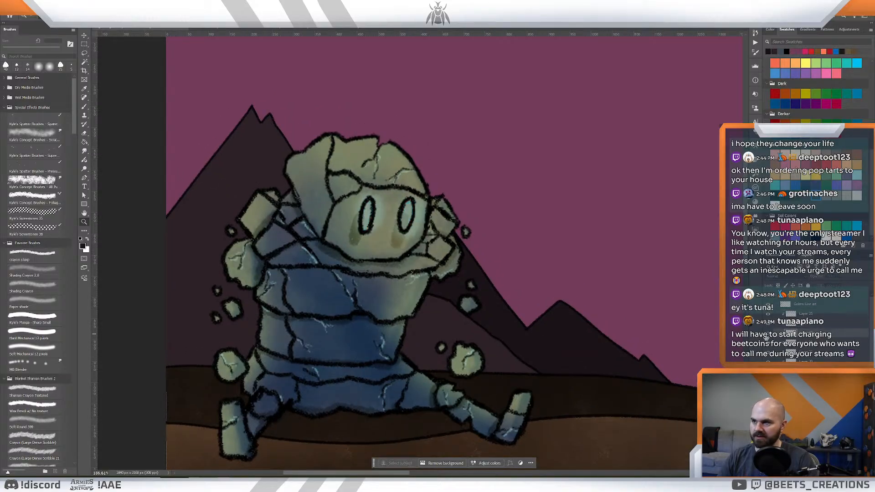
left_click(768, 336)
key("ctrl+t")
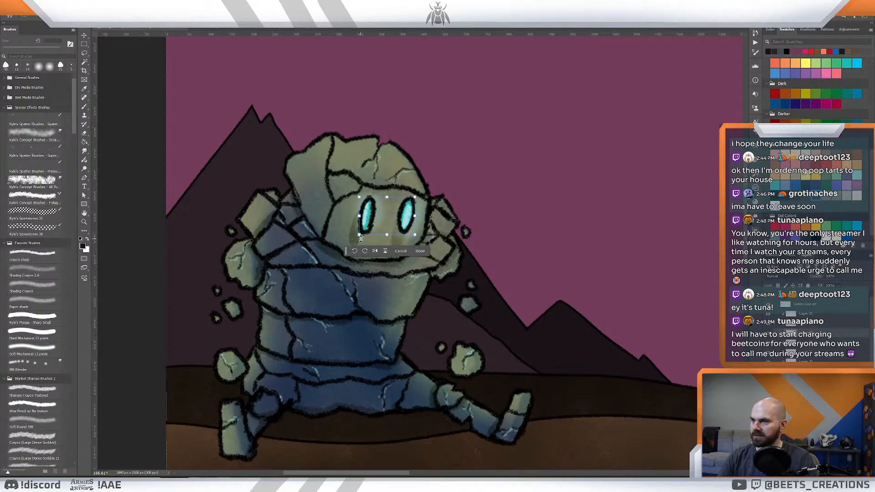
left_click_drag(360, 233, 363, 236)
key("Return")
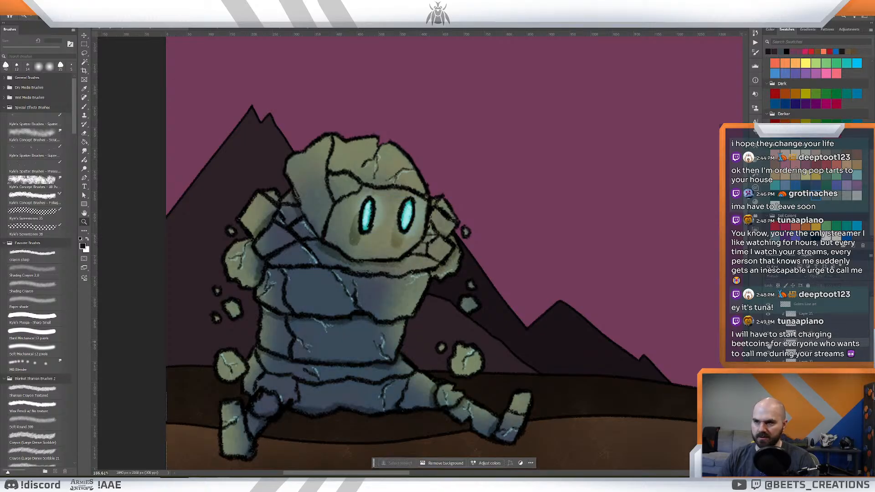
- Identify the eye-glow layer among the golem's layers and rotate the glow slightly counterclockwise to fit the outlines
left_click(768, 345)
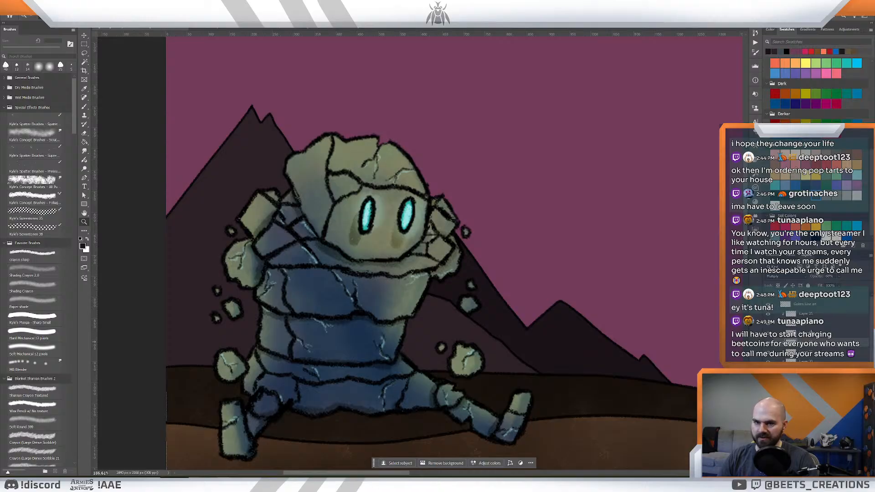
left_click(810, 325)
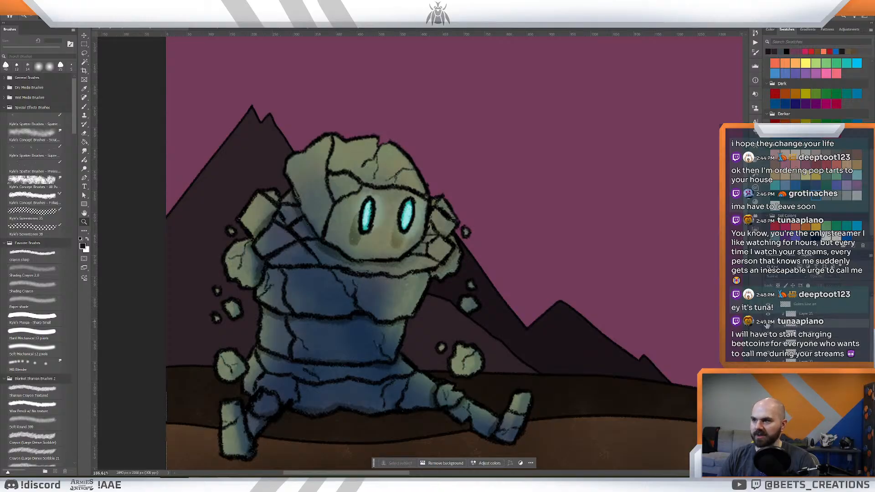
left_click(803, 334)
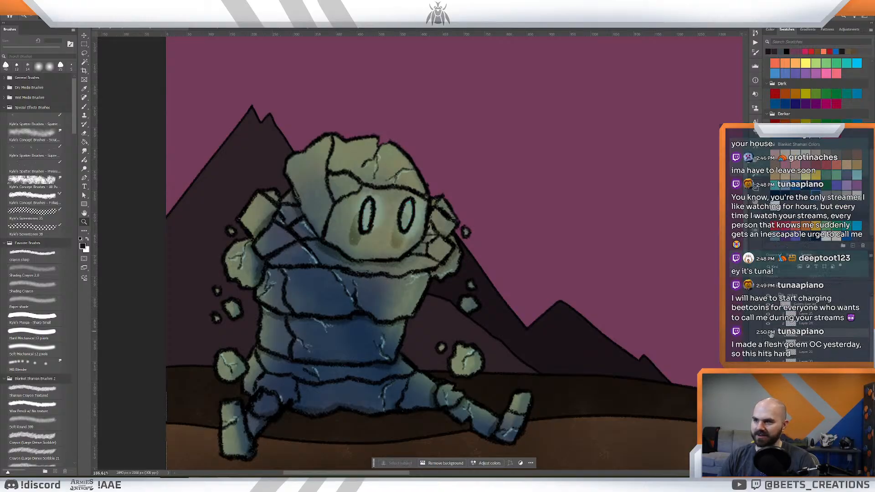
key("ctrl+t")
left_click_drag(445, 179, 433, 167)
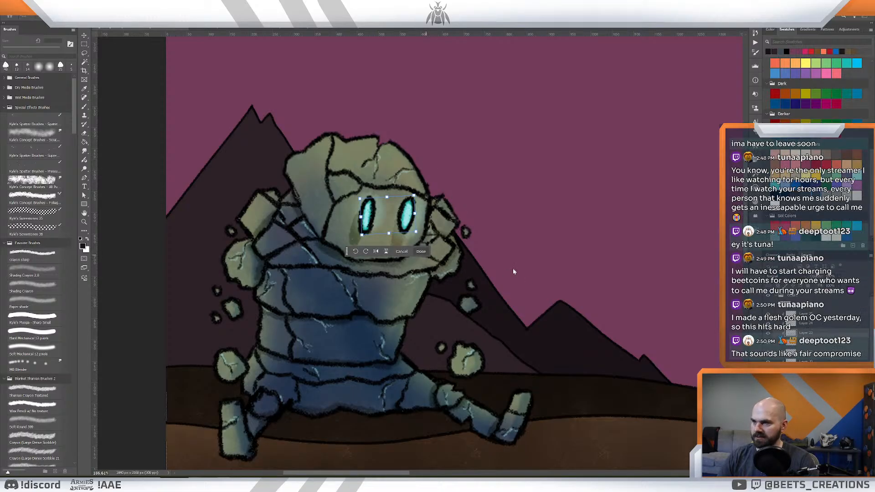
key("Return")
key("z")
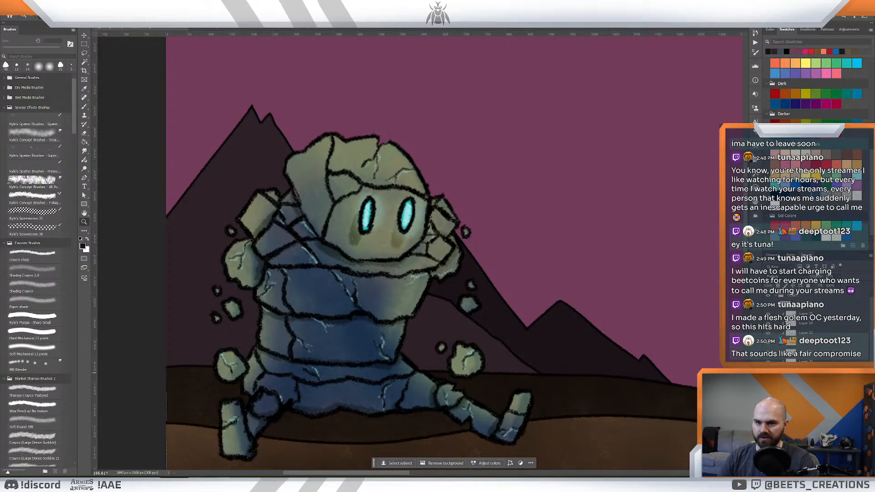
- Find the layer holding the dark smudges under the golem's eyes and erase the smudges
left_click(767, 371)
left_click(767, 370)
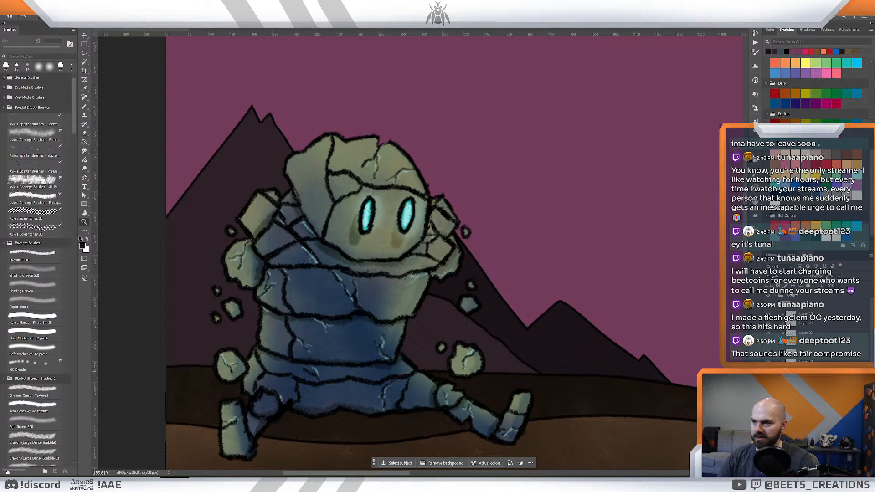
left_click(767, 370)
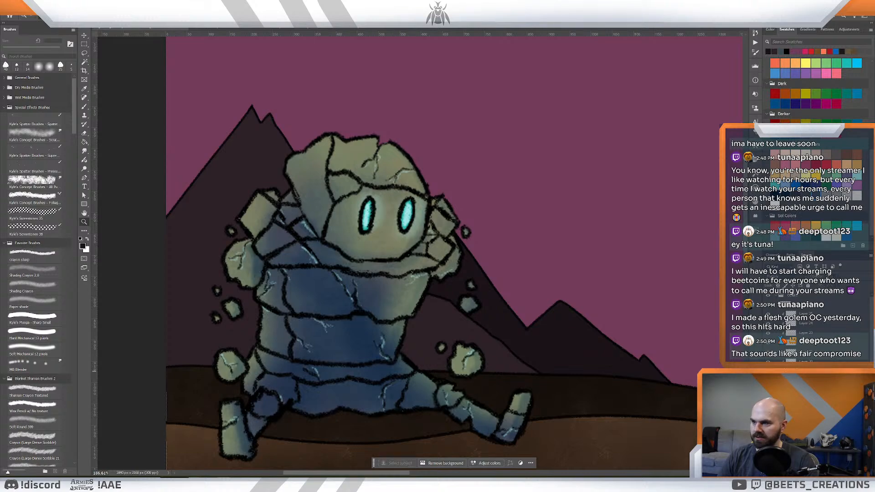
left_click(767, 371)
key("e")
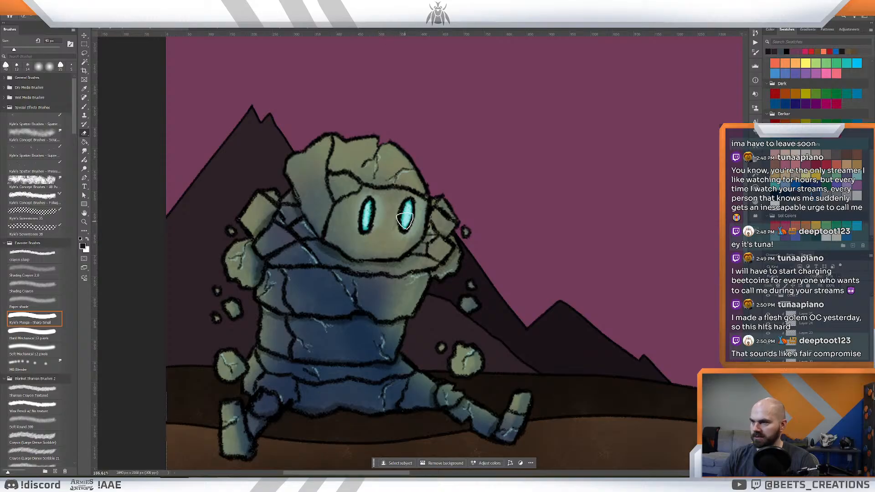
key("z")
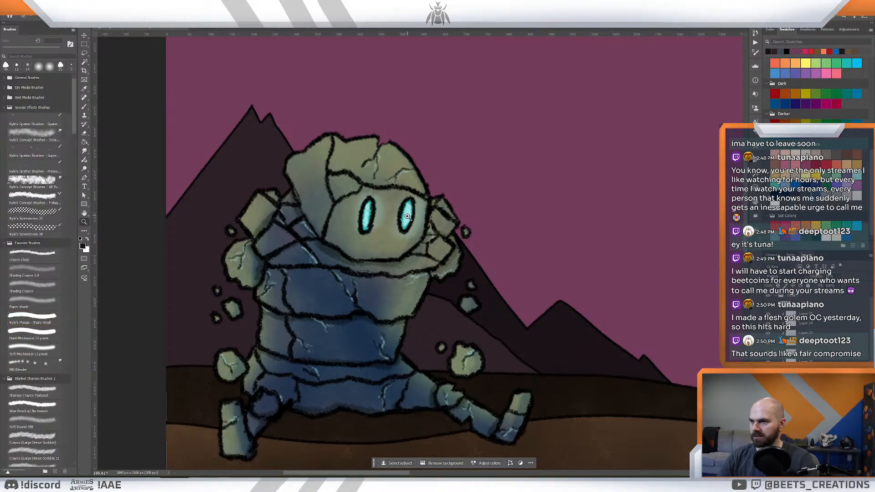
- Collapse the golem's layer group in the mountain scene, and close Golem.psd without saving its changes
mouse_move(437, 217)
left_mouse_down()
mouse_move(402, 220)
mouse_move(413, 226)
left_mouse_up()
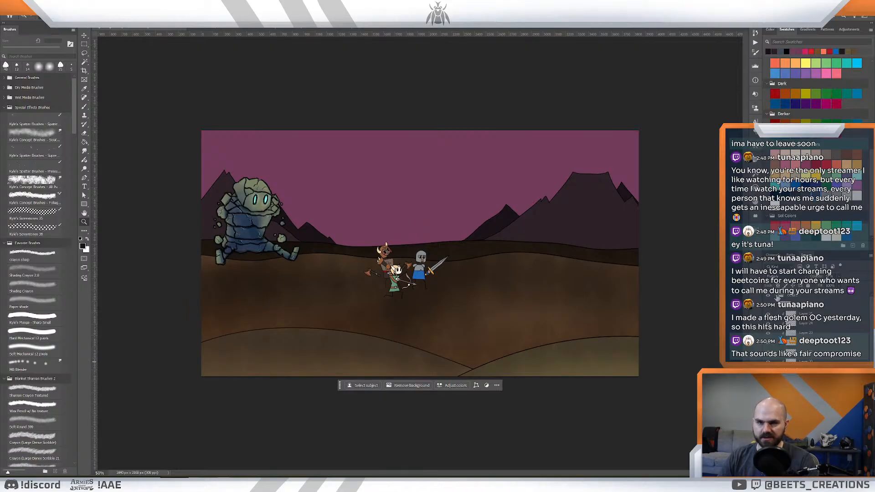
left_click(776, 296)
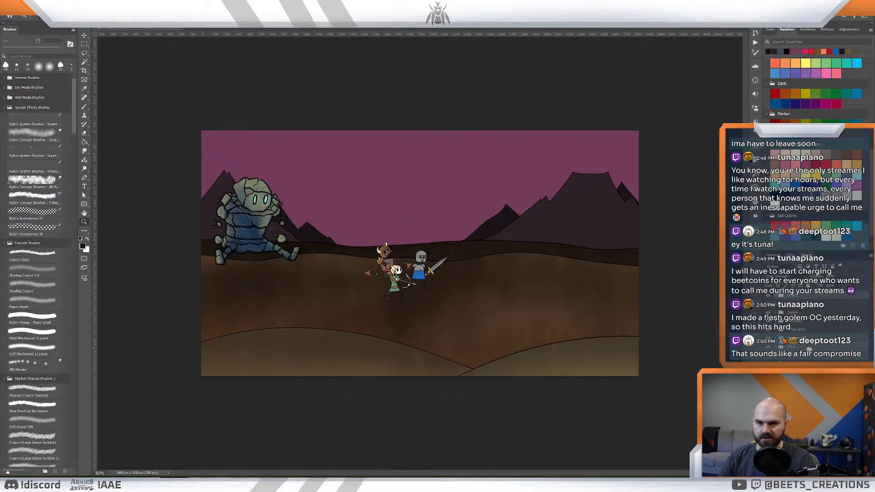
left_click_drag(810, 358, 810, 351)
mouse_move(361, 239)
left_mouse_down()
mouse_move(324, 239)
mouse_move(376, 236)
left_mouse_up()
left_click(422, 28)
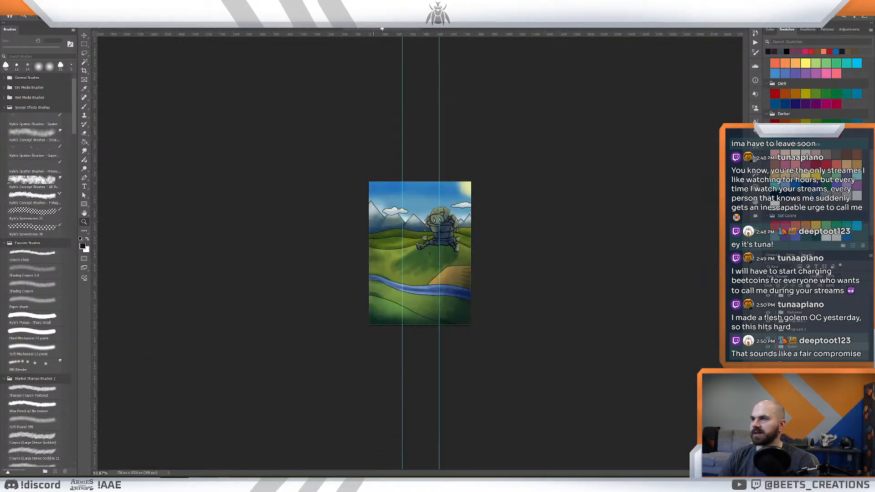
left_click(416, 29)
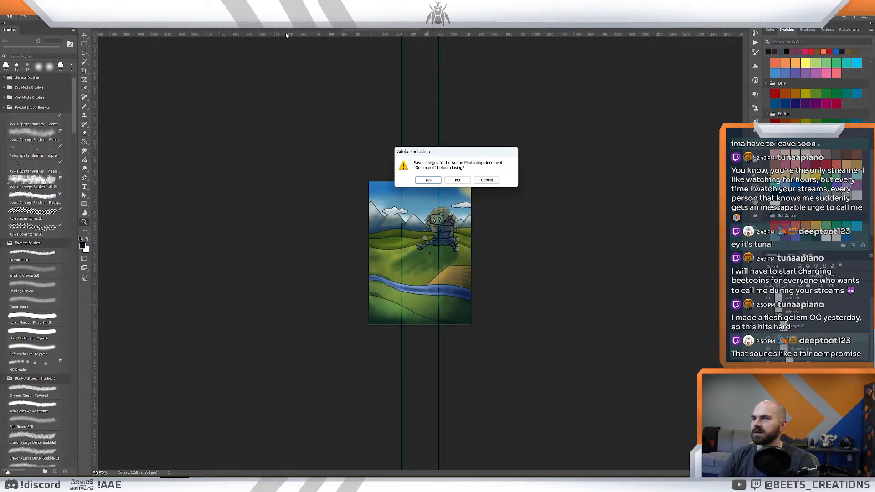
left_click(457, 180)
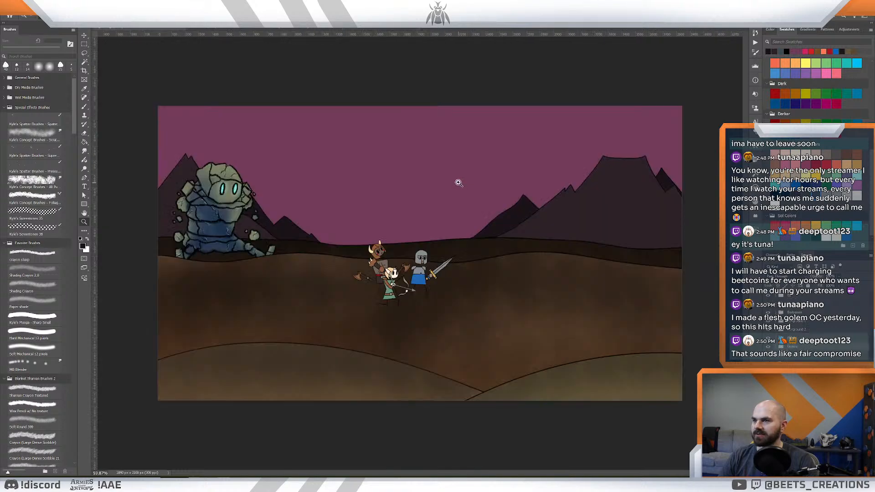
- Look through the open hero card illustrations, including the forest druid, wolf companion, cleric and bard, and review the heroes in the mountain scene
left_click(333, 29)
mouse_move(454, 193)
left_mouse_down()
mouse_move(446, 193)
mouse_move(459, 194)
left_mouse_up()
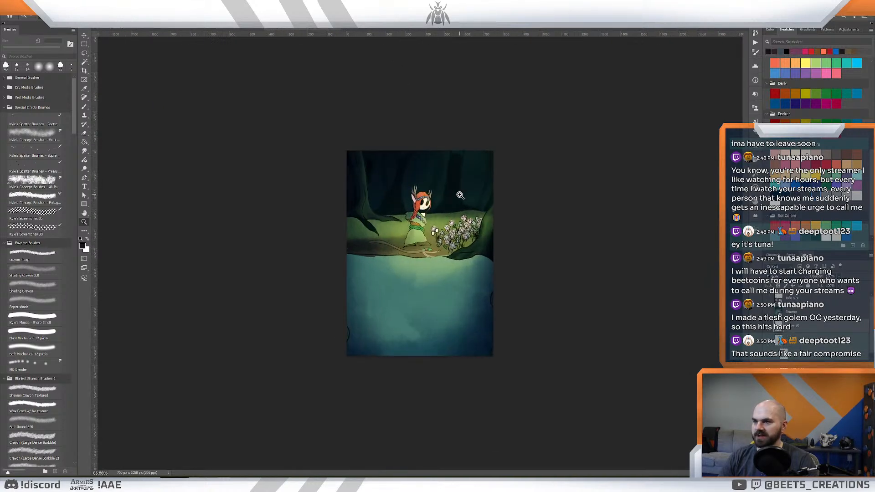
left_click(133, 30)
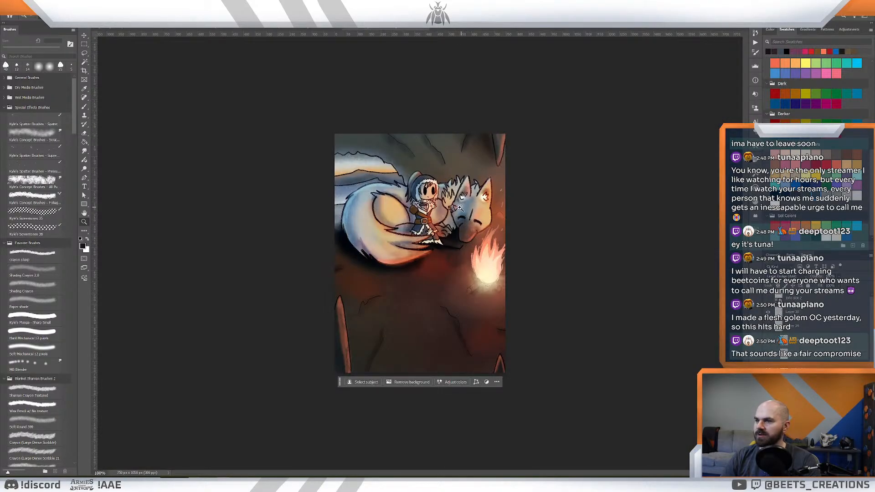
mouse_move(427, 207)
left_mouse_down()
mouse_move(447, 217)
mouse_move(435, 217)
mouse_move(464, 200)
left_mouse_up()
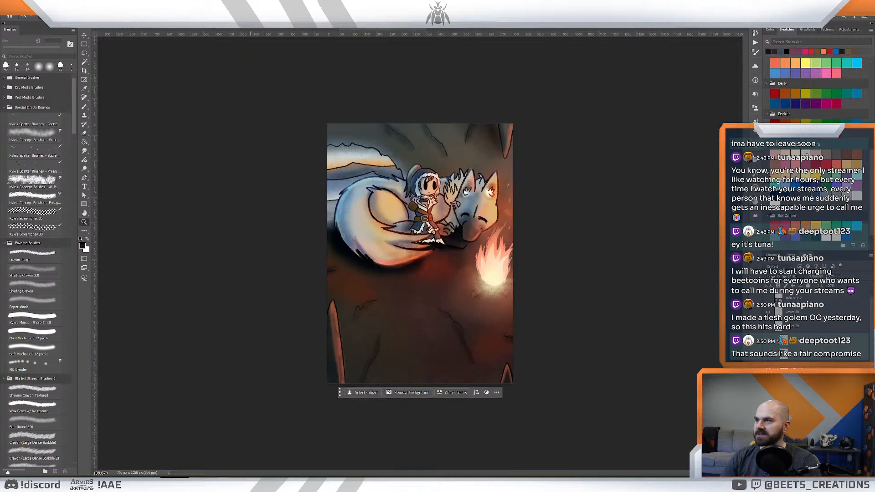
left_click(288, 28)
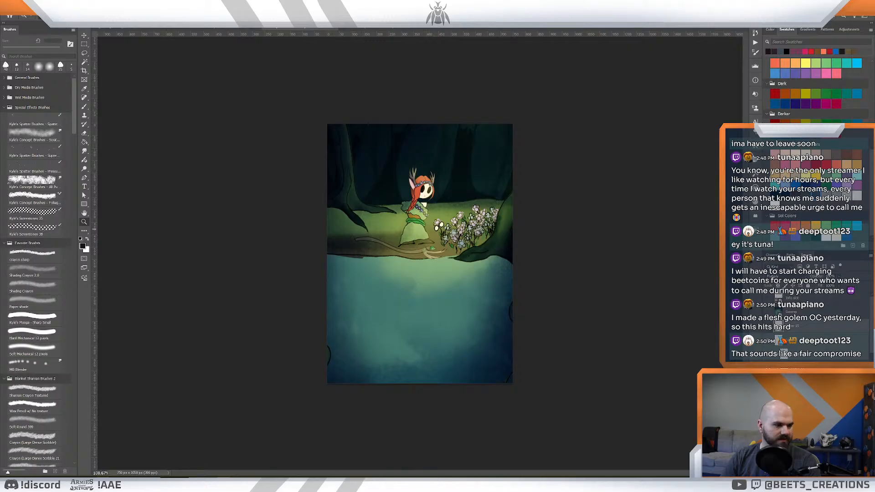
key("ctrl+Tab")
mouse_move(447, 198)
left_mouse_down()
mouse_move(461, 202)
mouse_move(455, 205)
left_mouse_up()
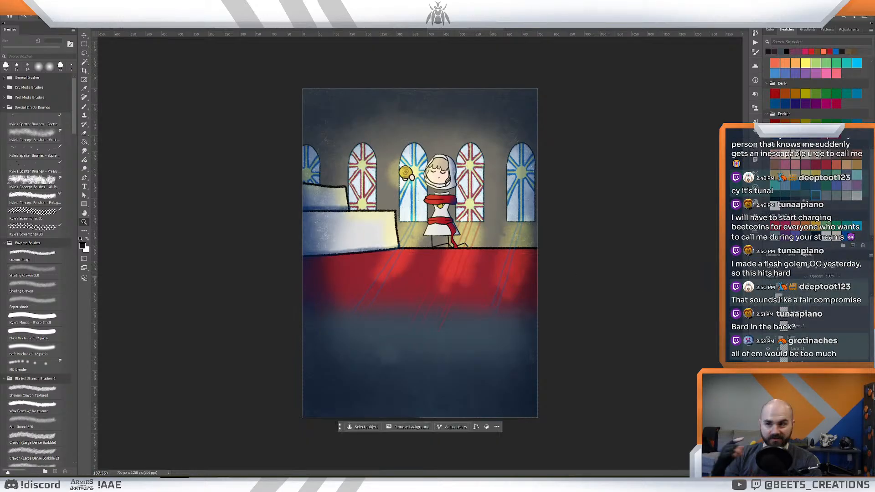
key("ctrl+Tab")
key("ctrl+Tab")
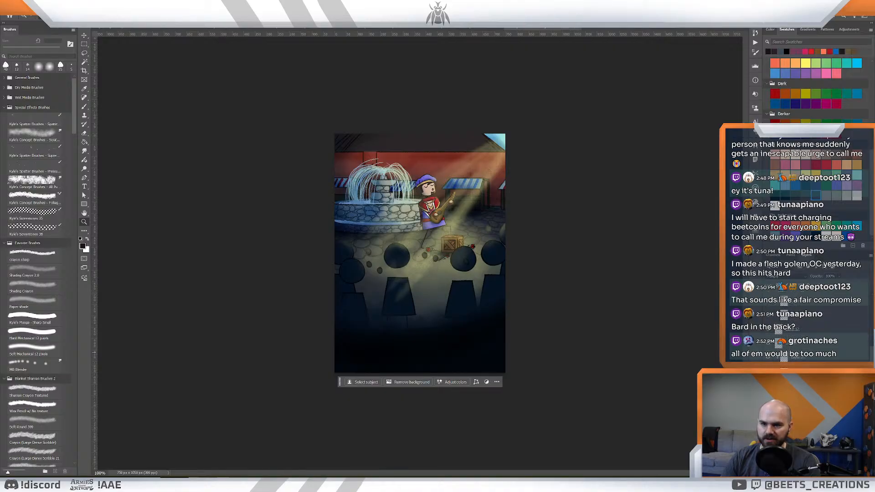
scroll(815, 328, "down", 3)
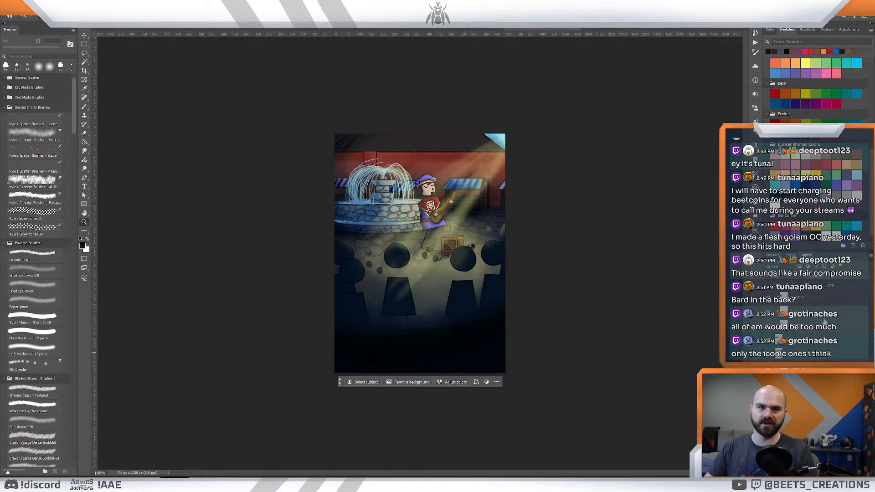
left_click(146, 29)
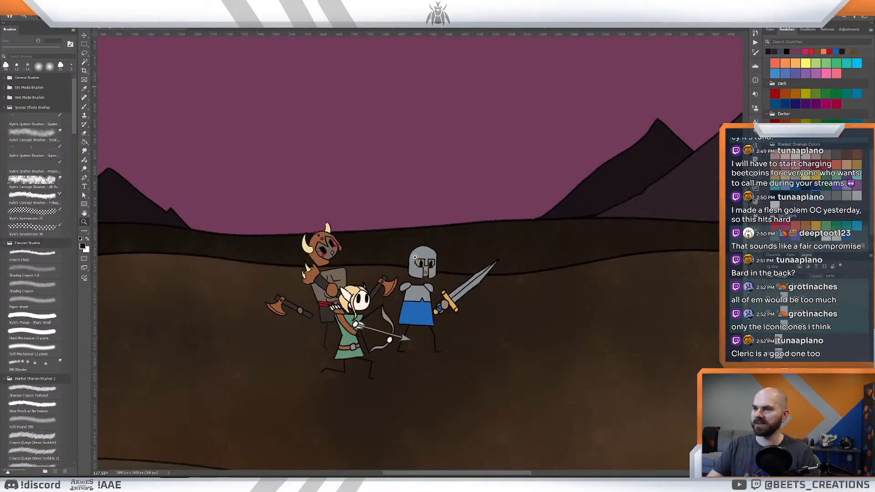
left_click_drag(519, 241, 472, 244)
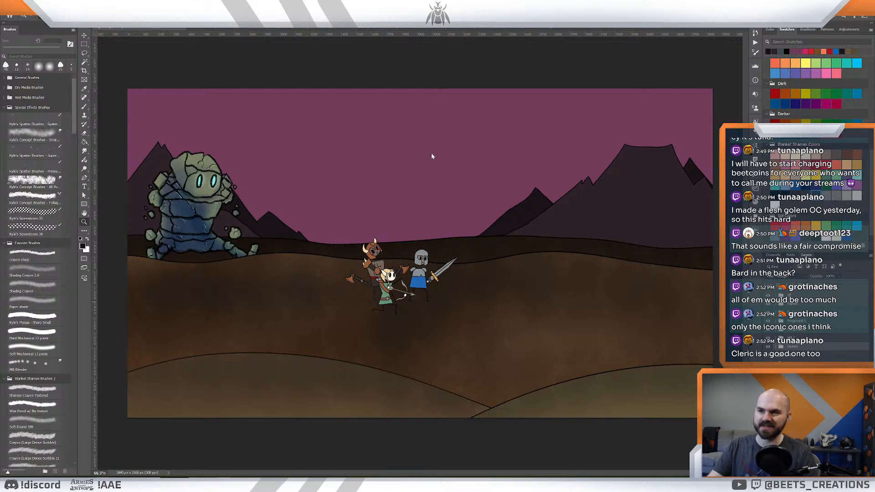
mouse_move(455, 228)
left_mouse_down()
mouse_move(443, 230)
mouse_move(451, 234)
left_mouse_up()
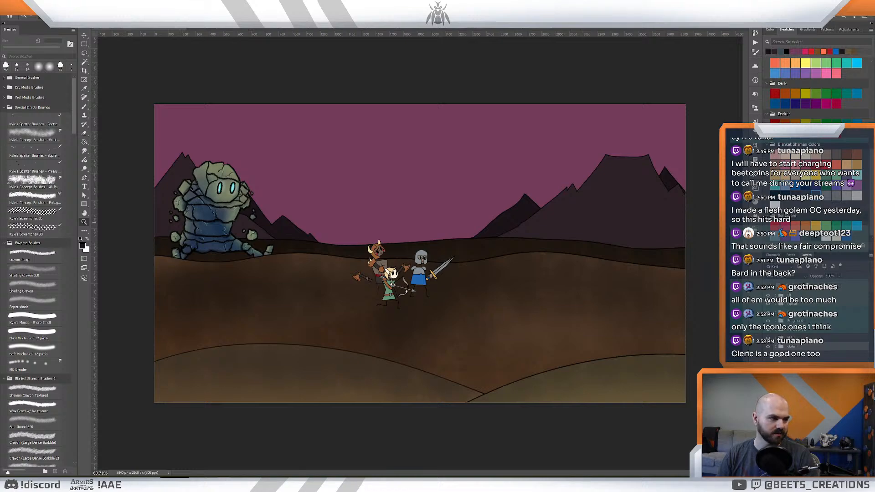
- Copy the blue-robed wizard from his cliff card illustration and paste him into the mountain scene
left_click(615, 28)
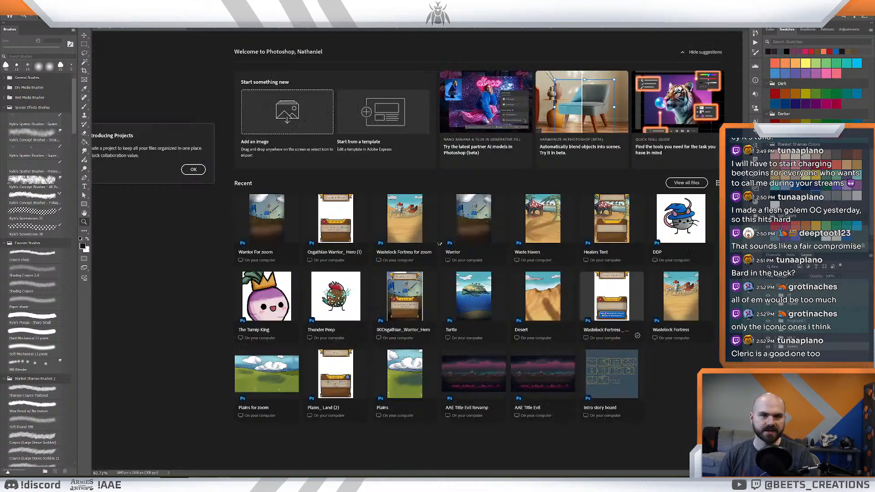
left_click(406, 184)
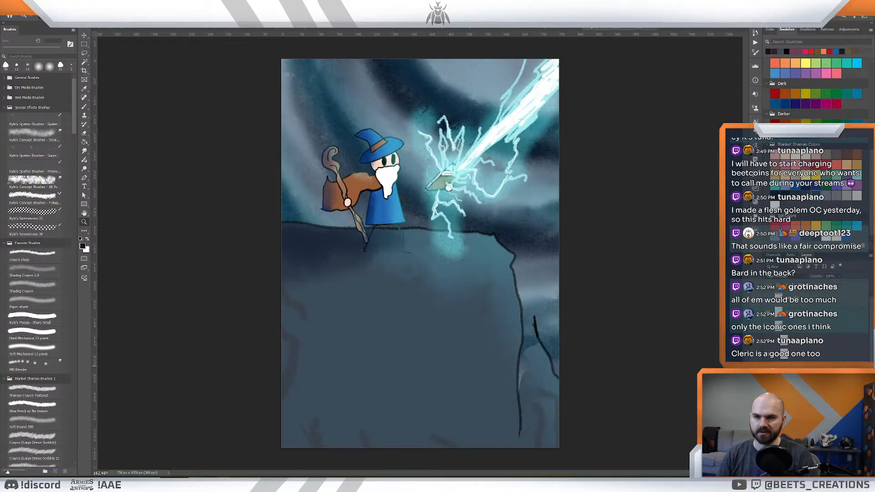
left_click(770, 365)
left_click(769, 365)
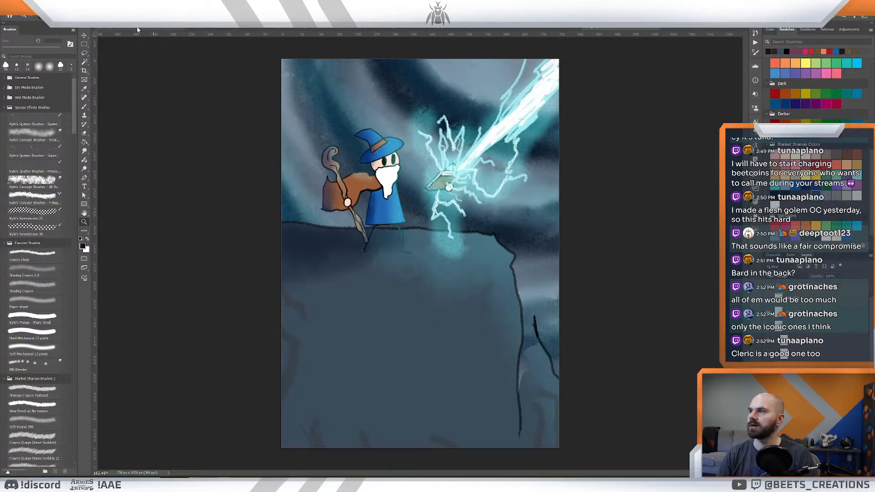
left_click(154, 27)
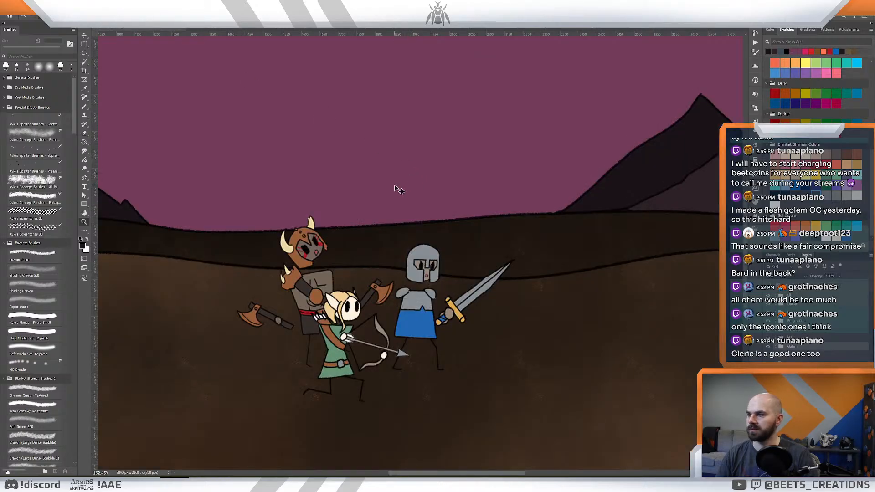
key("ctrl+v")
left_click_drag(509, 209, 484, 210)
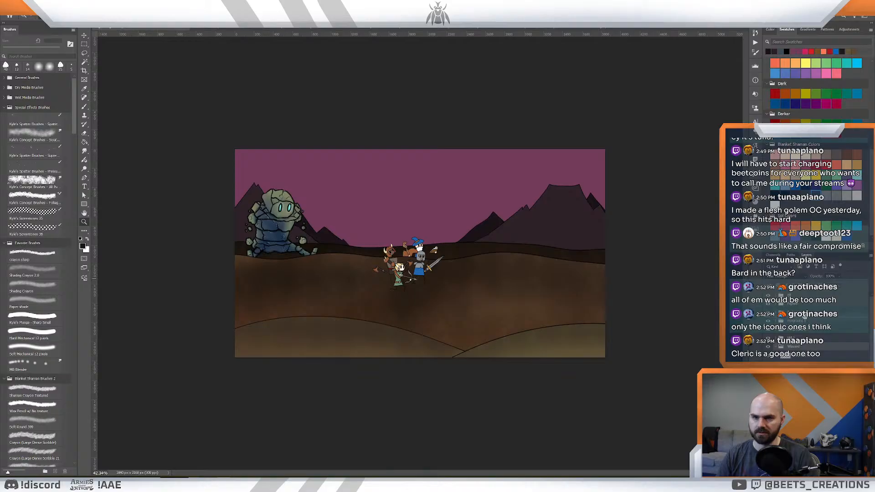
- Move the pasted wizard off the knight and onto the ground in front of the archer and the horned barbarian
left_click_drag(804, 317, 805, 317)
key("v")
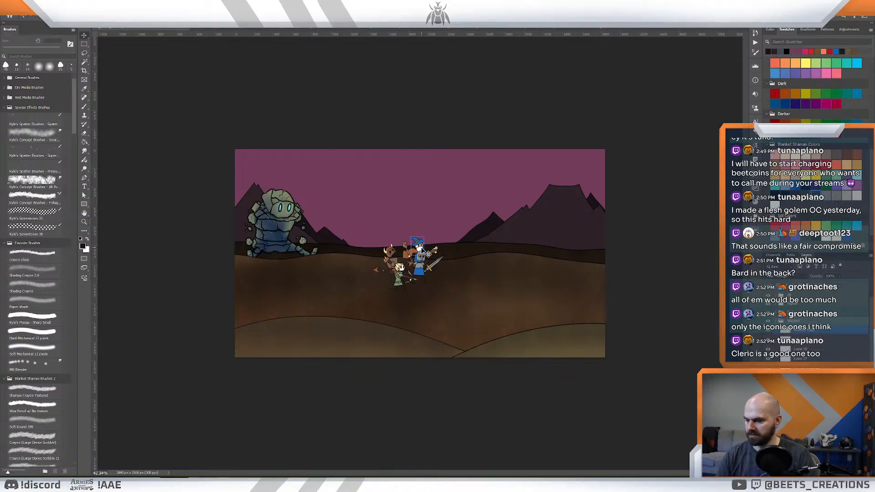
left_click_drag(421, 248, 407, 271)
key("ctrl+t")
key("Return")
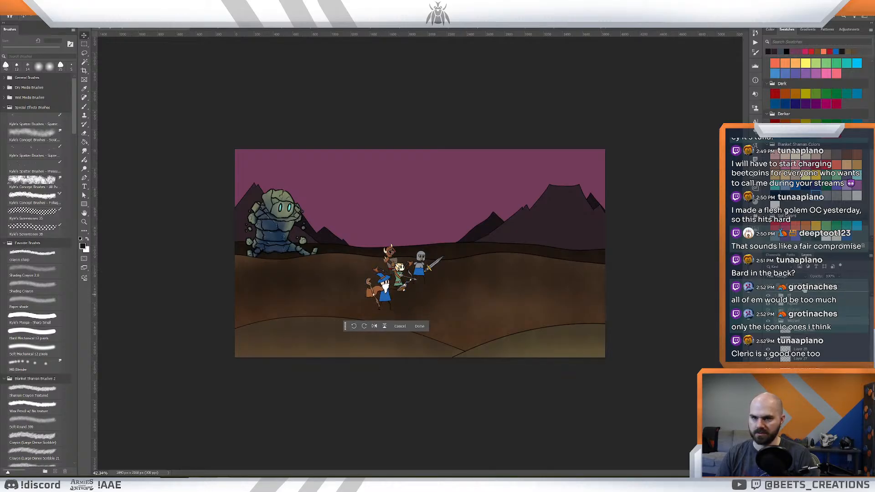
left_click_drag(390, 304, 383, 292)
- Shift the wizard up close behind the archer and scale him down slightly with Free Transform
key("z")
left_click_drag(406, 259, 428, 261)
left_click_drag(359, 286, 436, 275)
key("ctrl+t")
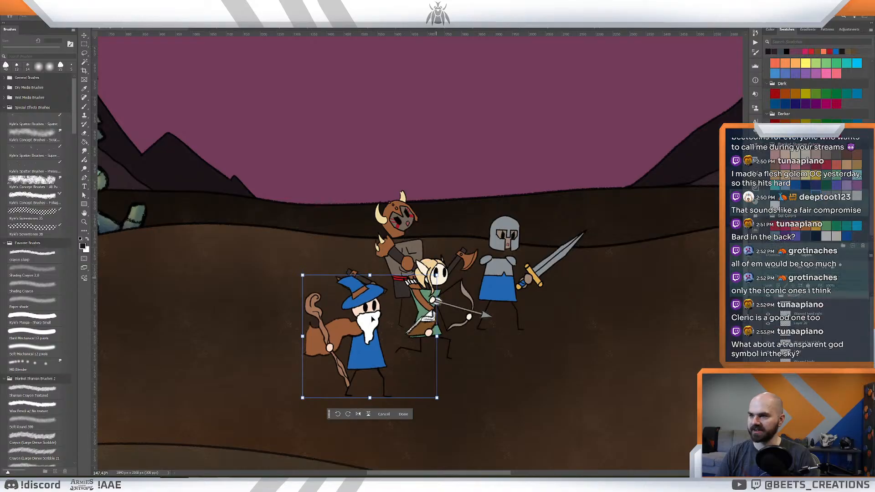
left_click_drag(364, 326, 376, 315)
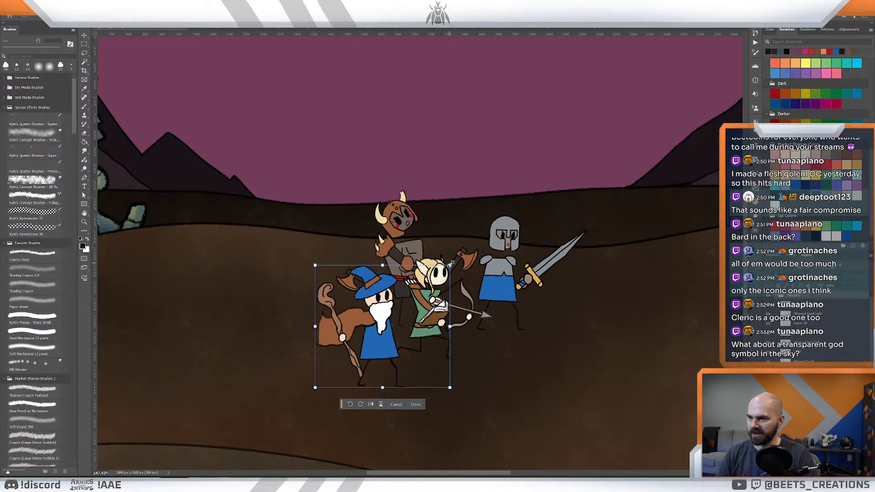
left_click_drag(450, 265, 448, 266)
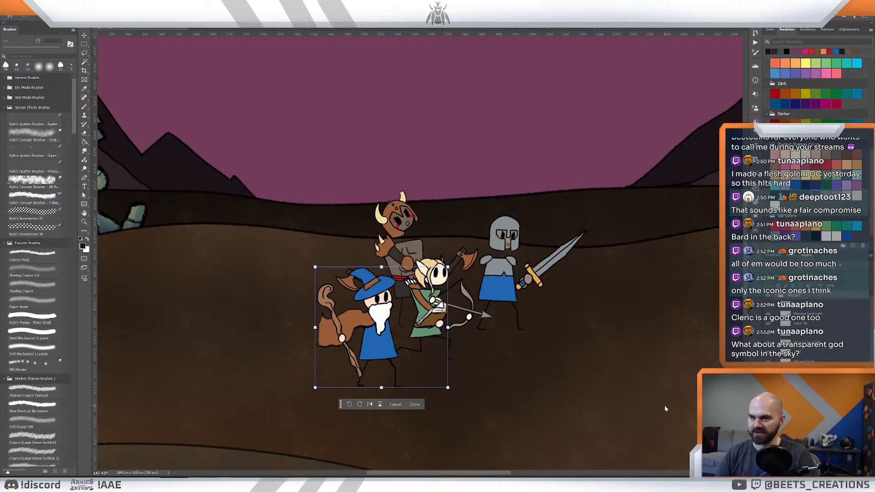
key("Return")
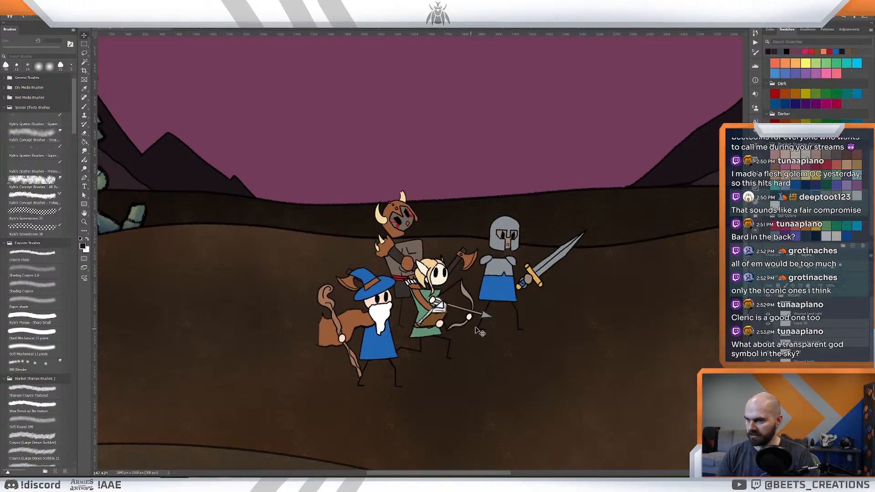
- Select the layers of the wizard's spellbook and hand, and move them left, closer to his body
left_click(810, 324)
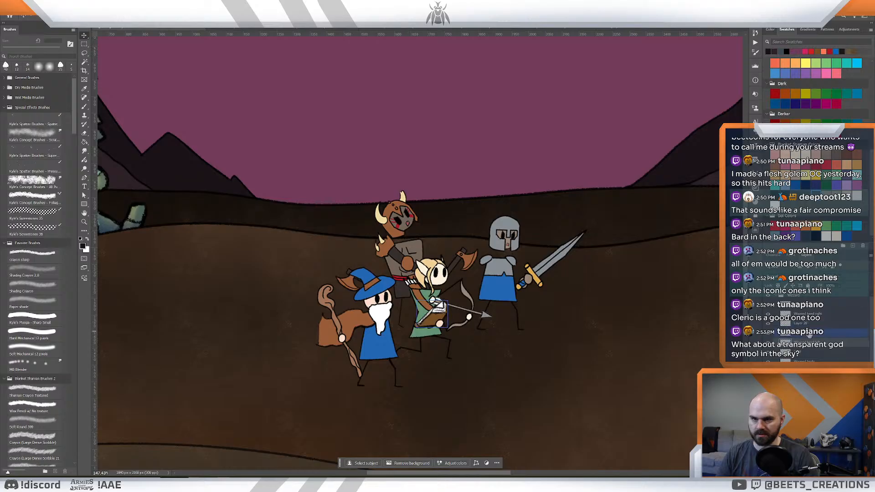
left_click(810, 323)
left_click(809, 314, "shift")
left_click_drag(440, 324, 423, 323)
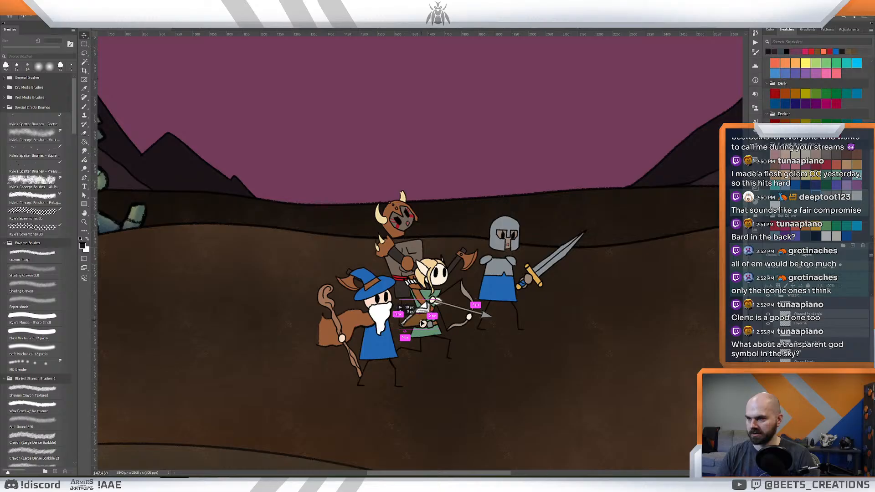
key("z")
left_click_drag(647, 331, 619, 330)
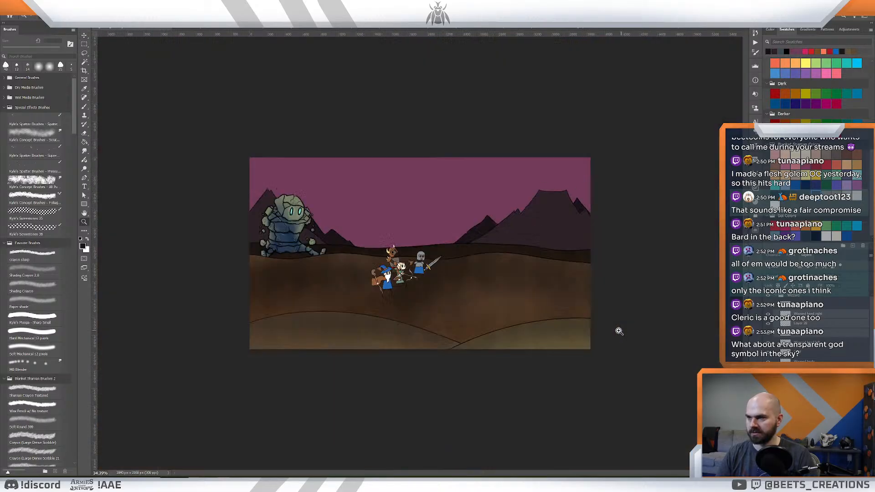
left_click_drag(478, 288, 608, 339)
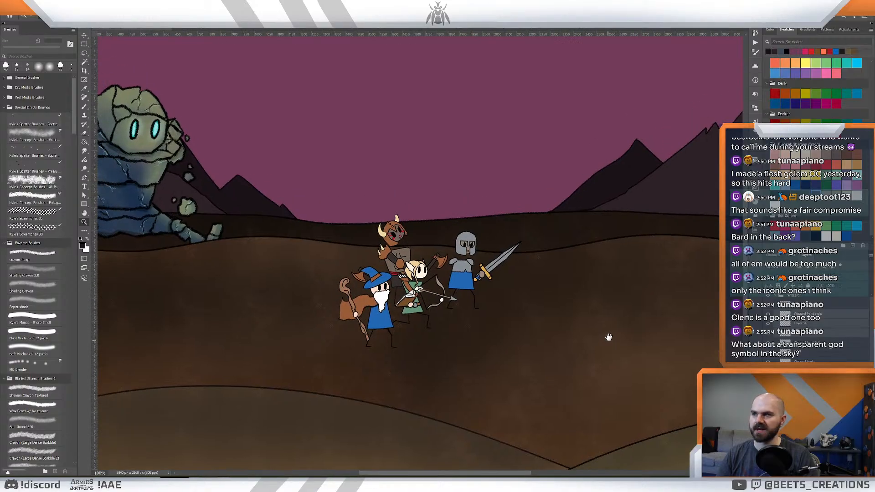
scroll(613, 296, "down", 5)
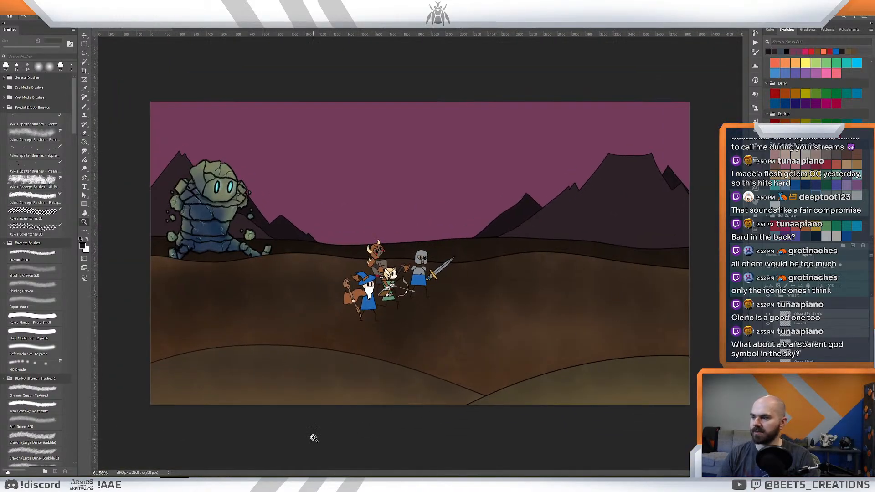
- Switch to After Effects, examine the How To Play Intro composition around 0:00:07:13, and return to Photoshop
left_click(163, 484)
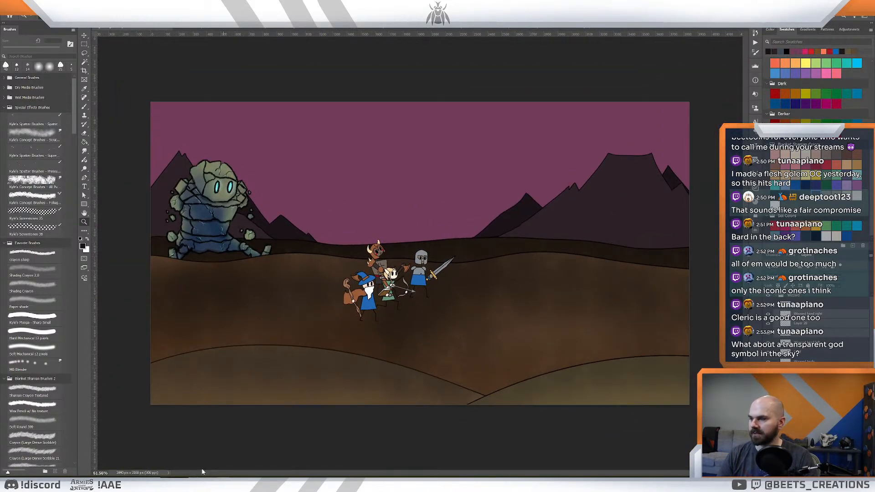
left_click_drag(371, 343, 369, 361)
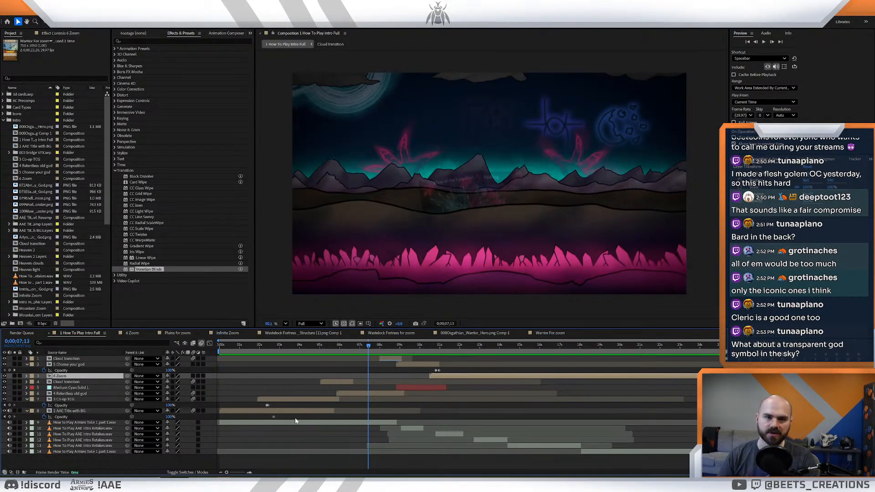
mouse_move(133, 483)
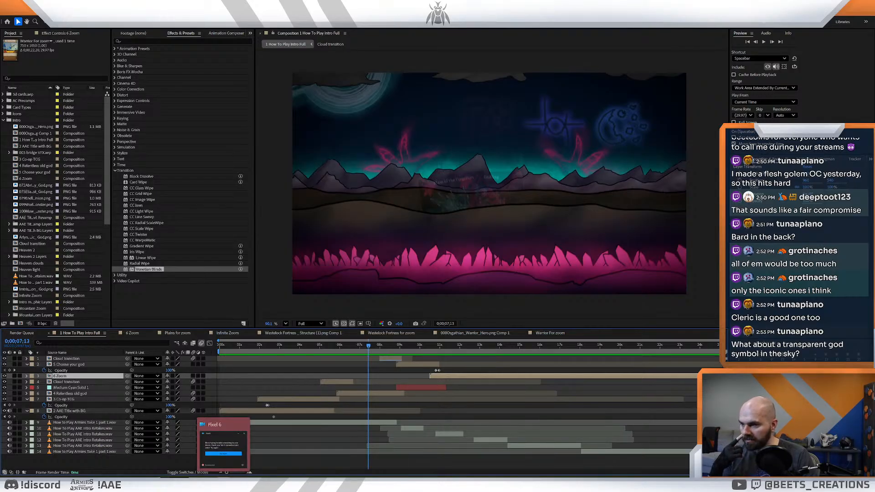
left_click(193, 483)
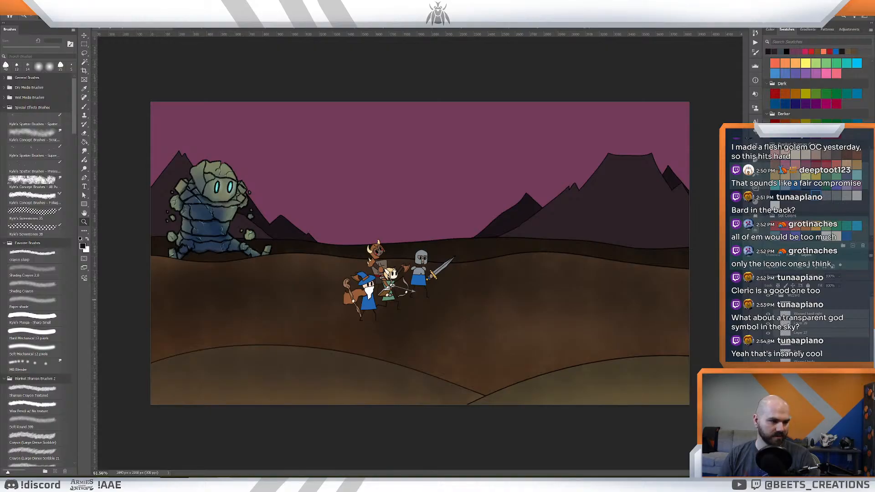
- Examine the white-armoured knight's card illustration up close and compare it with the wizard's card
key("ctrl+Tab")
key("ctrl+Tab")
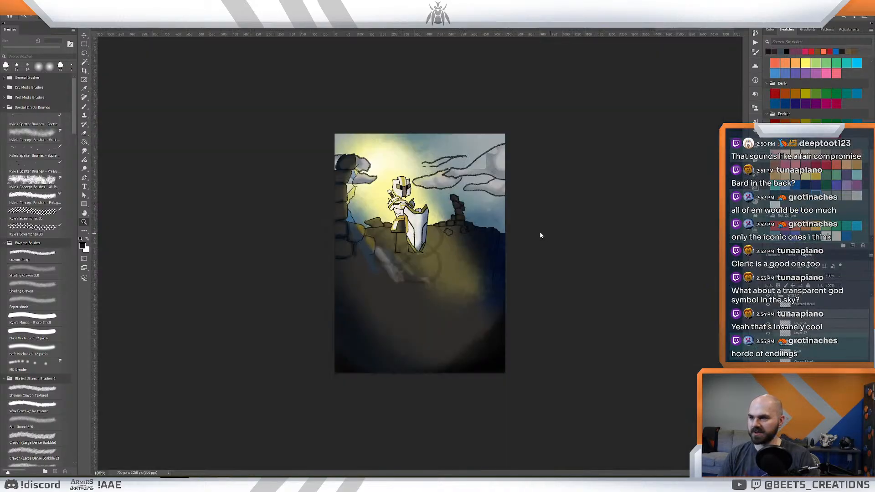
mouse_move(399, 207)
left_mouse_down()
mouse_move(419, 211)
mouse_move(405, 214)
left_mouse_up()
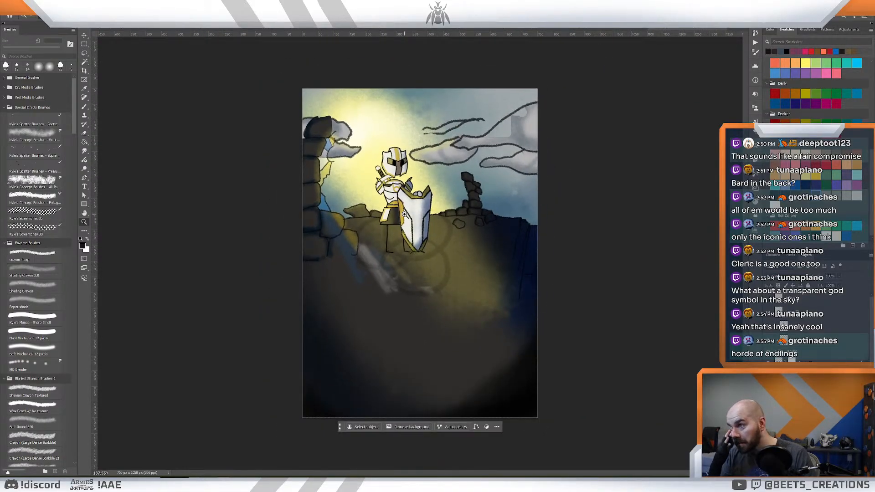
left_click_drag(440, 207, 437, 207)
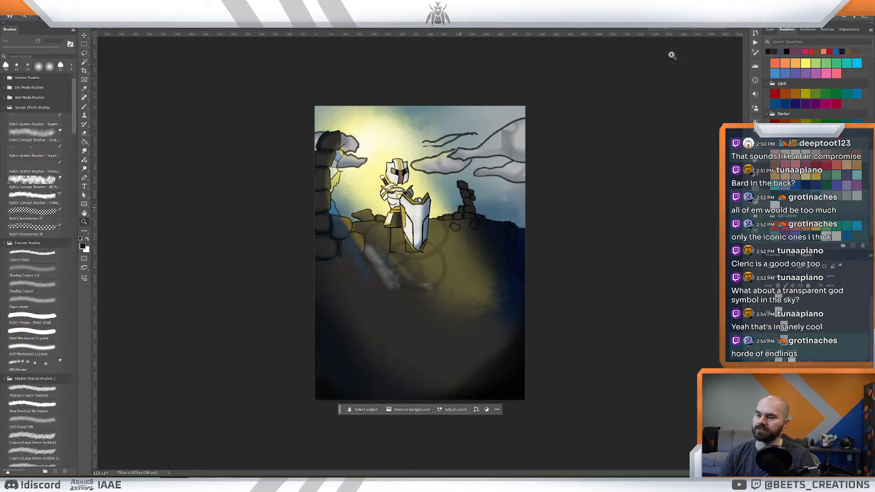
left_click(620, 29)
left_click(640, 30)
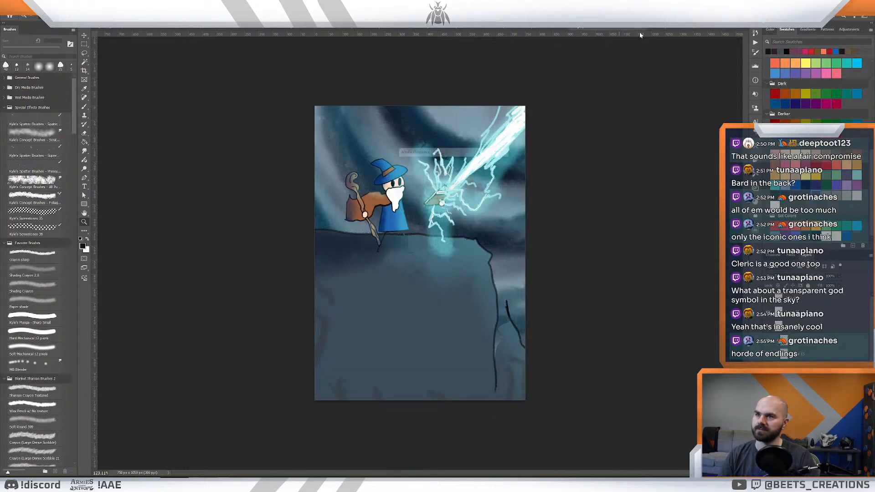
left_click(458, 180)
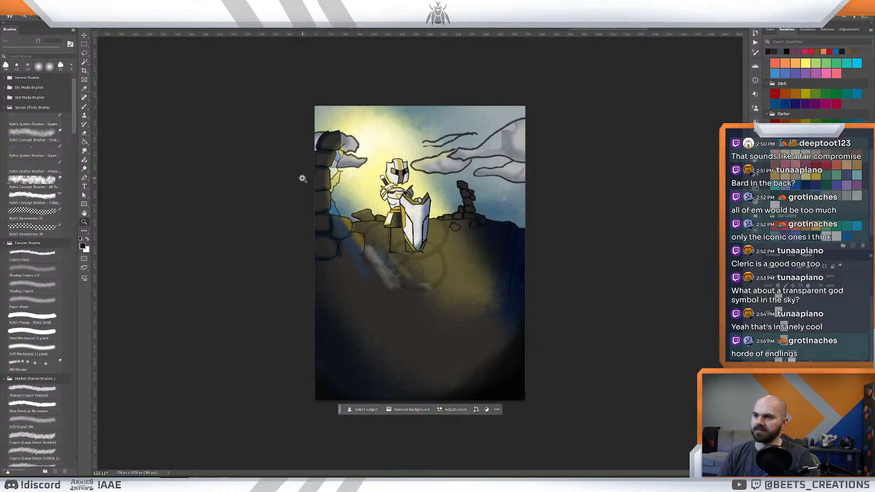
- Browse the hero card illustrations, including the cleric and the antlered druid, and review the ending shot's overall composition
left_click(503, 28)
left_click(449, 30)
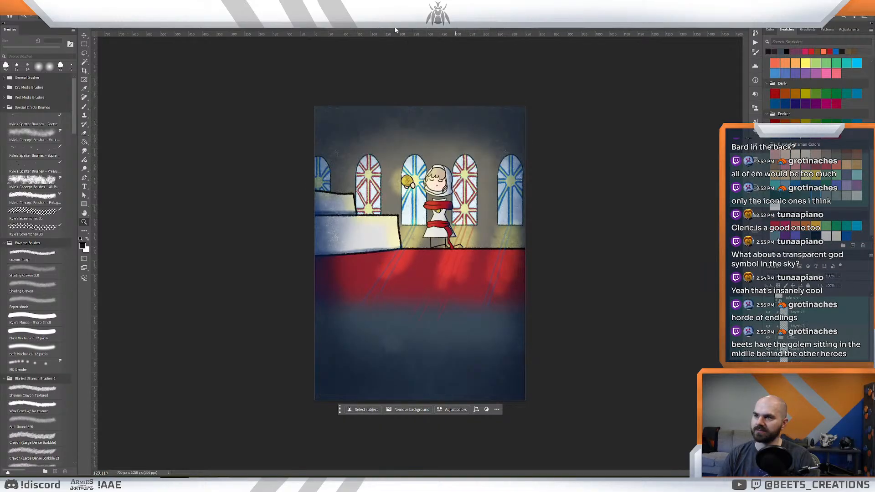
left_click(396, 29)
left_click(280, 28)
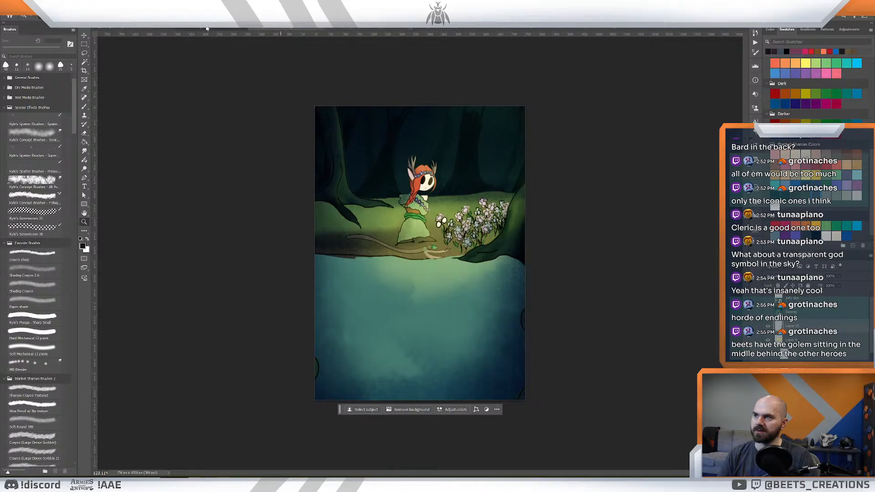
left_click(383, 29)
left_click(136, 29)
left_click_drag(417, 229, 403, 229)
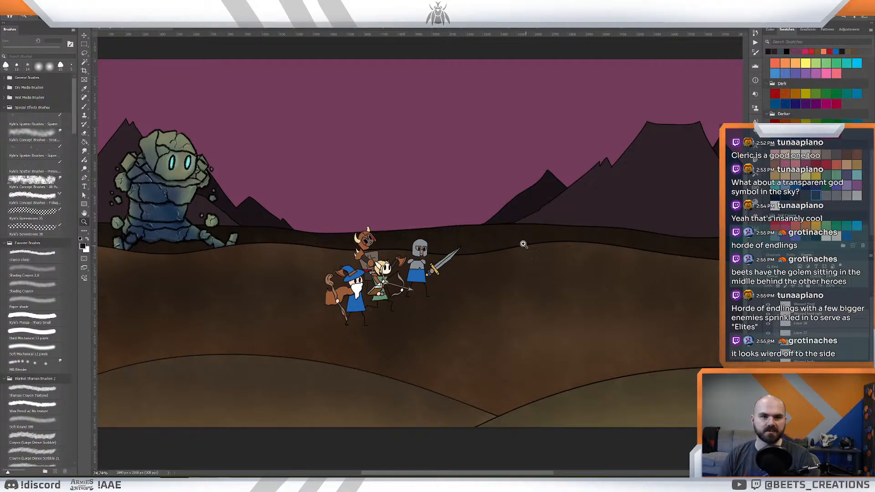
left_click_drag(446, 217, 443, 220)
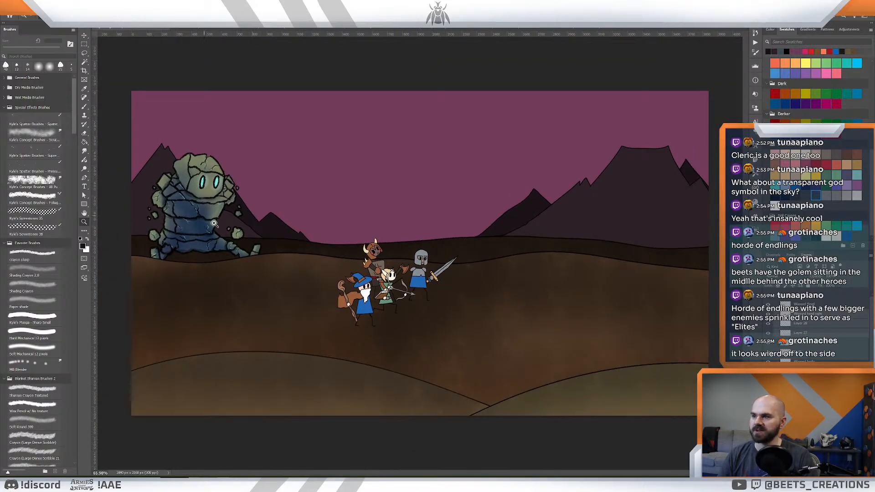
mouse_move(388, 220)
left_mouse_down()
mouse_move(370, 221)
mouse_move(378, 225)
left_mouse_up()
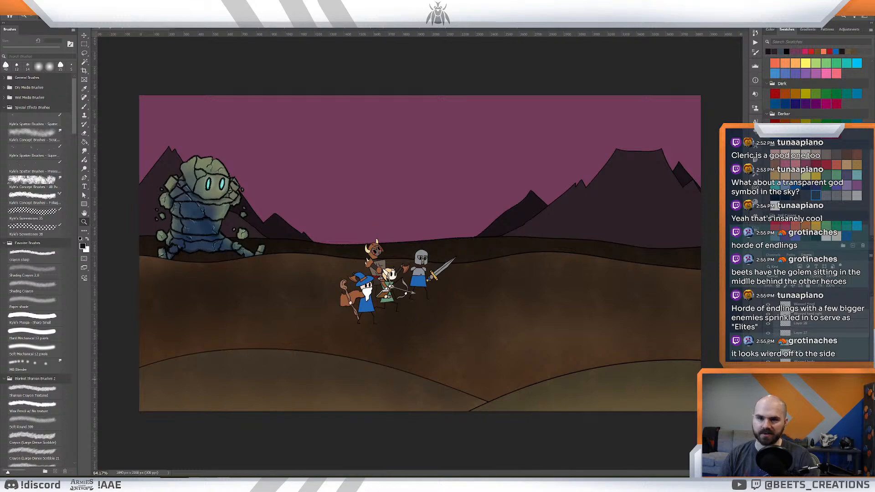
scroll(802, 379, "down", 1)
scroll(811, 349, "up", 1)
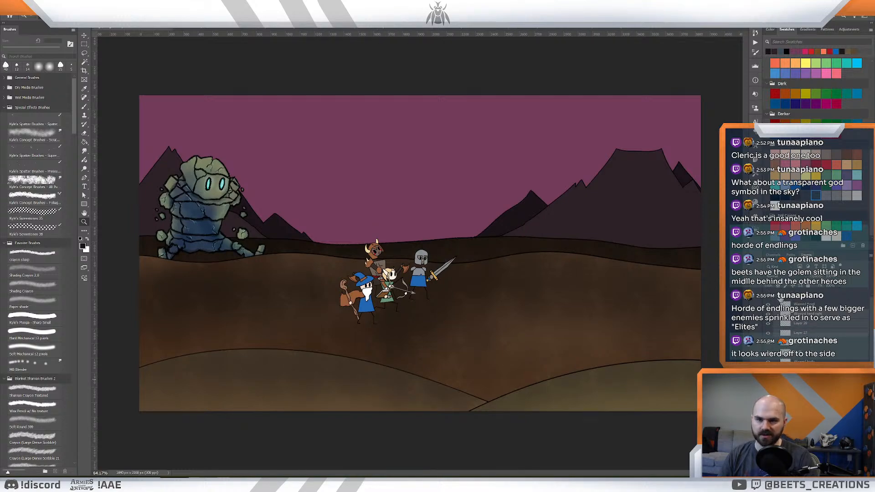
- Try to nudge the golem slightly left in front of the mountains
left_click(775, 295)
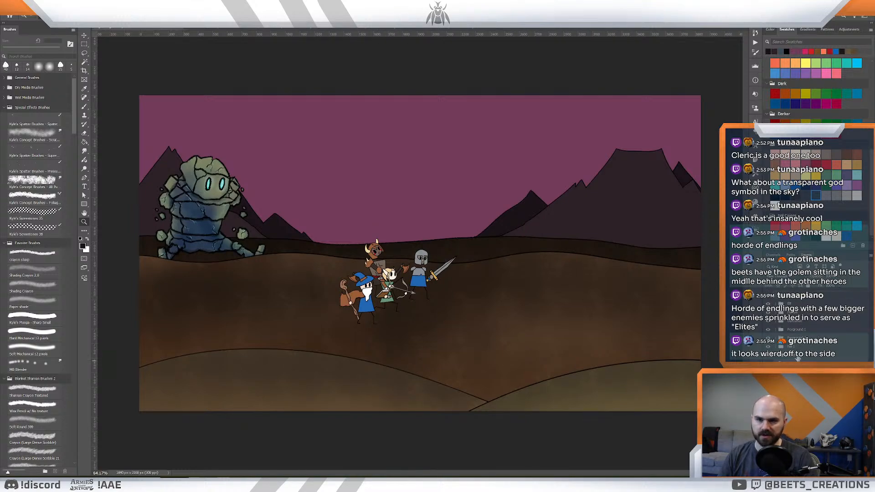
mouse_move(238, 242)
left_mouse_down()
mouse_move(339, 252)
mouse_move(336, 212)
mouse_move(332, 227)
mouse_move(258, 242)
mouse_move(270, 223)
mouse_move(217, 230)
mouse_move(211, 220)
mouse_move(207, 234)
mouse_move(219, 254)
mouse_move(345, 229)
mouse_move(357, 190)
mouse_move(272, 221)
mouse_move(260, 237)
mouse_move(167, 241)
mouse_move(228, 241)
left_mouse_up()
key("ctrl+z")
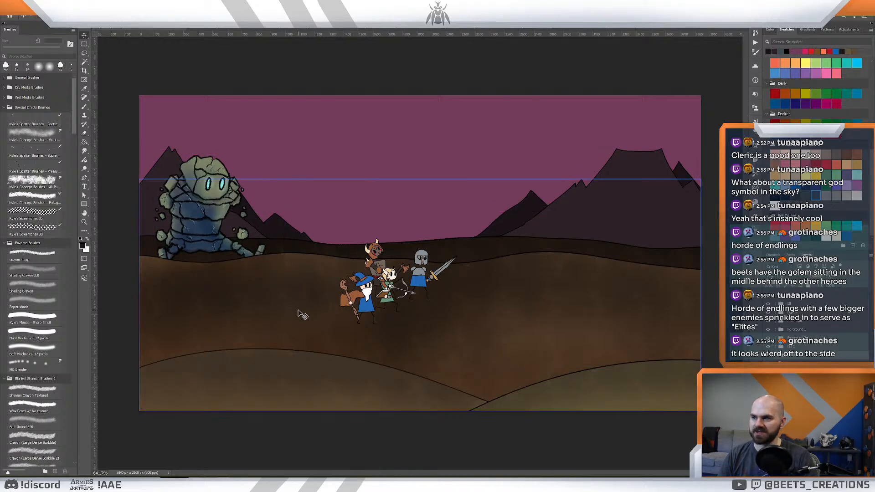
- Switch to the desert card illustration of the masked assassin with two curved blades and copy the character's layers
key("z")
left_click_drag(412, 296, 429, 293)
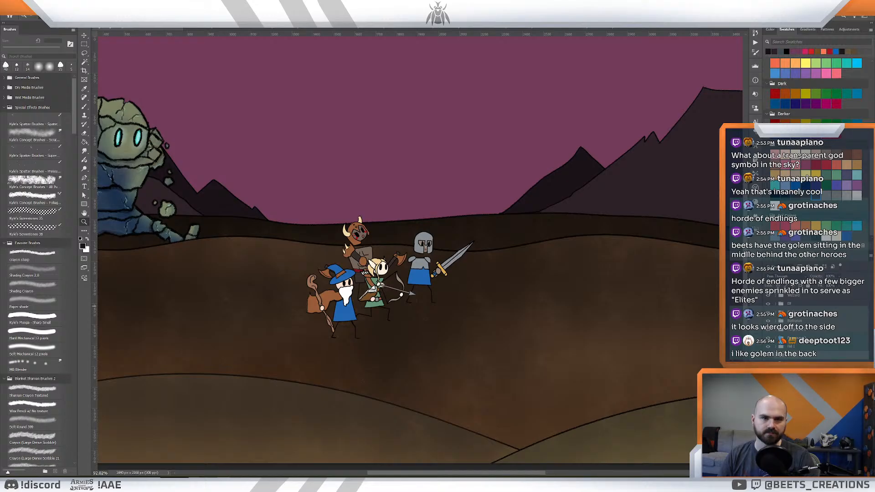
left_click_drag(303, 219, 295, 224)
key("v")
mouse_move(244, 212)
left_mouse_down()
mouse_move(294, 224)
mouse_move(240, 225)
left_mouse_up()
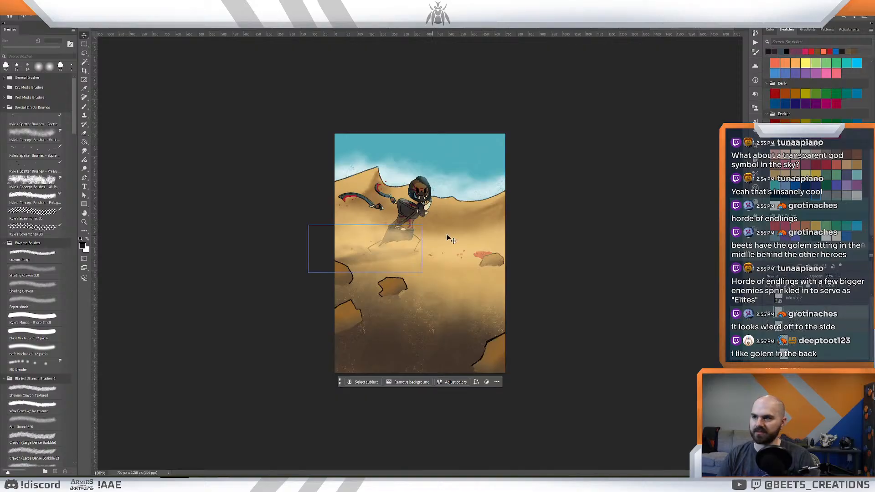
key("z")
left_click_drag(322, 160, 334, 166)
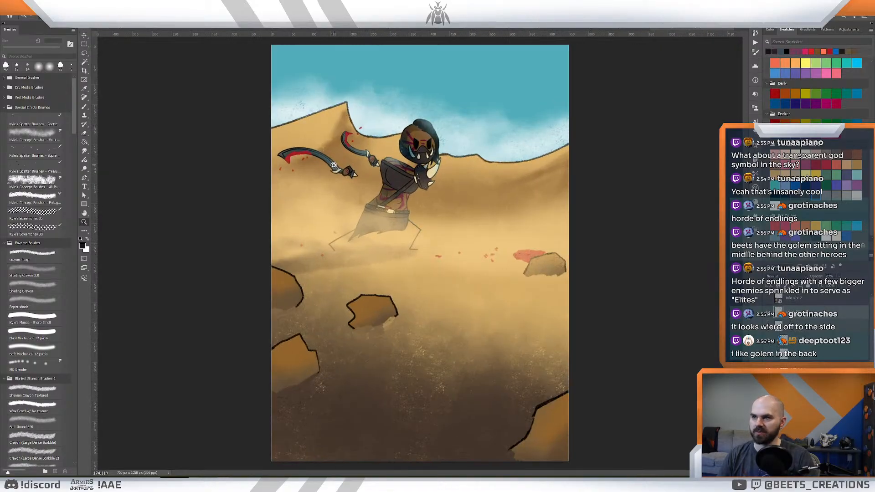
scroll(816, 320, "down", 5)
scroll(810, 348, "up", 5)
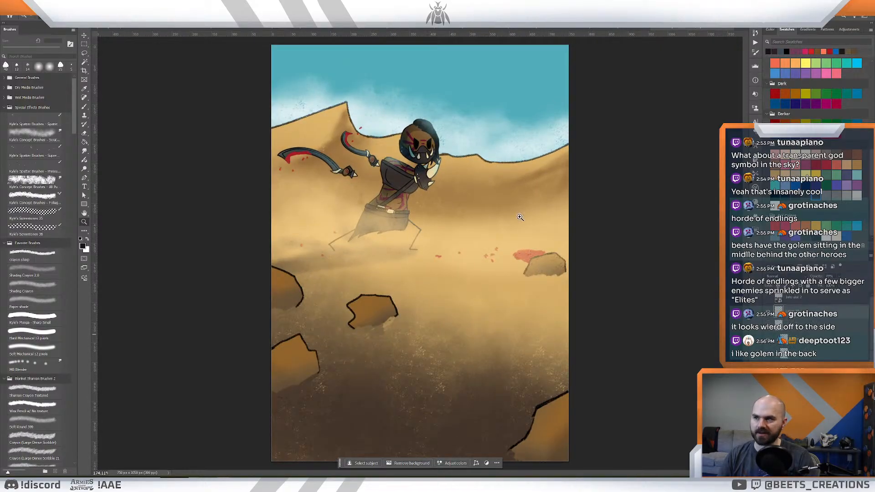
left_click_drag(519, 216, 511, 218)
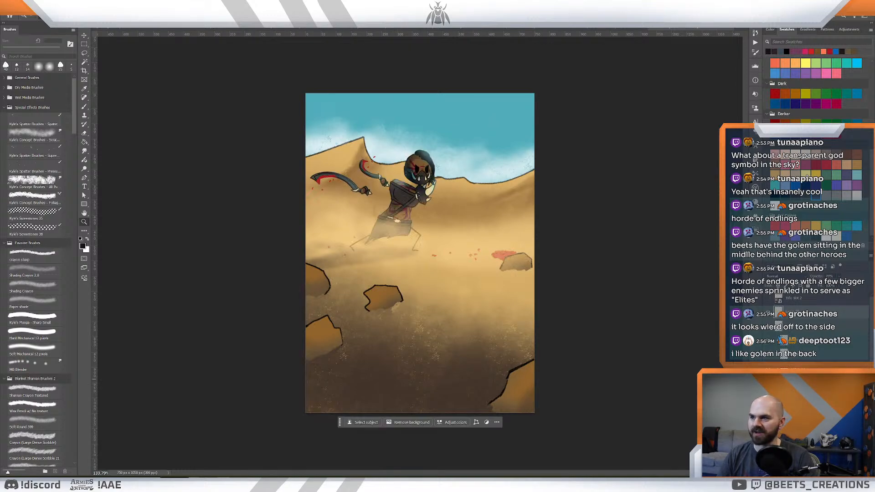
left_click(797, 380)
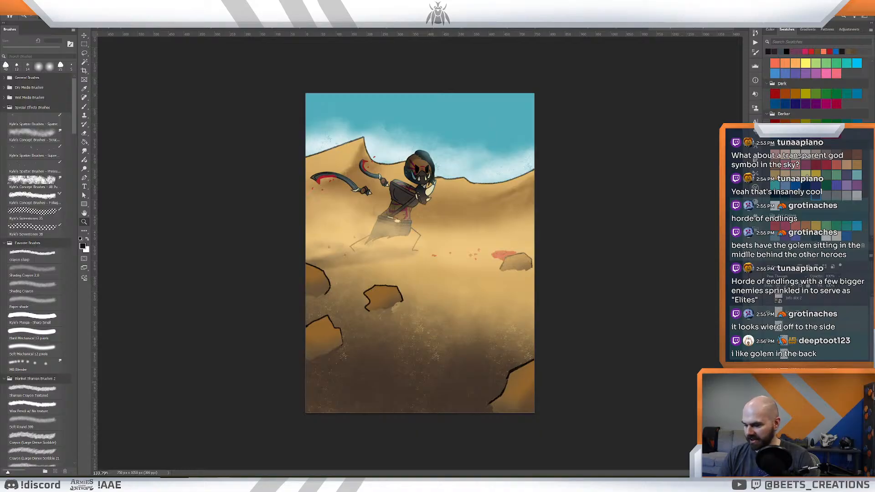
- Paste the assassin into the ending shot above the knight's layers and move her to the left of the wizard
left_click(160, 30)
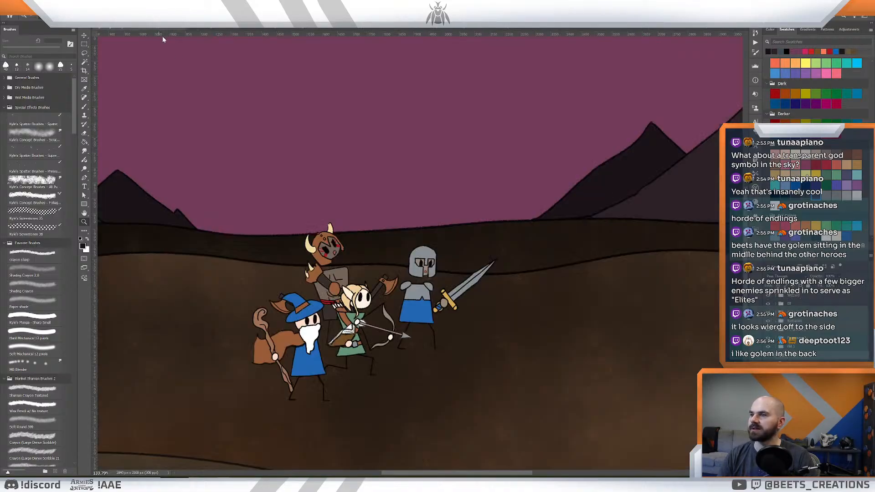
key("ctrl+v")
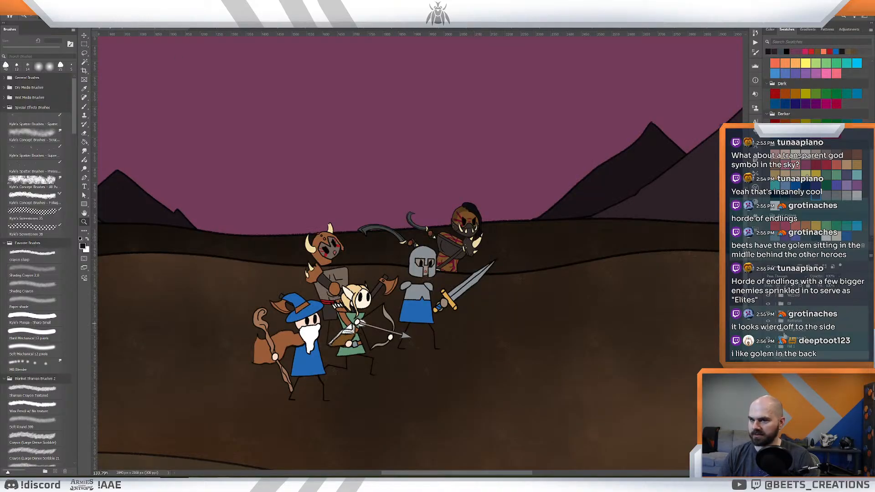
key("ctrl+z")
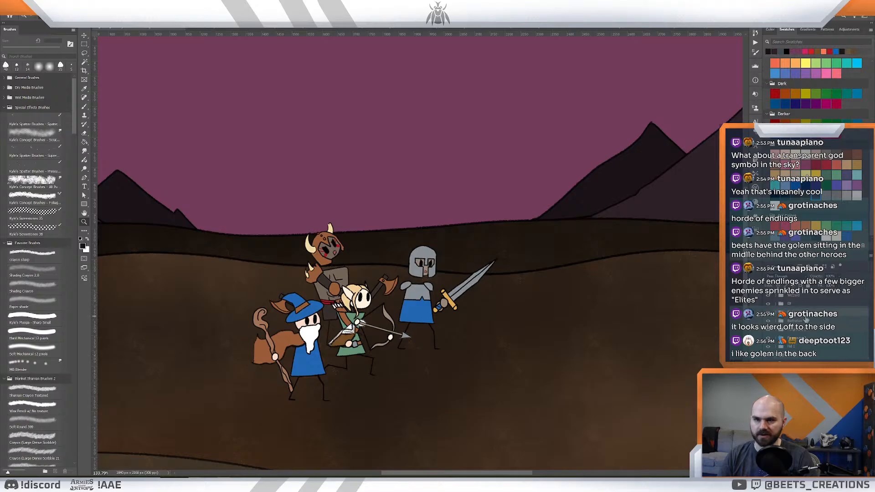
key("ctrl+v")
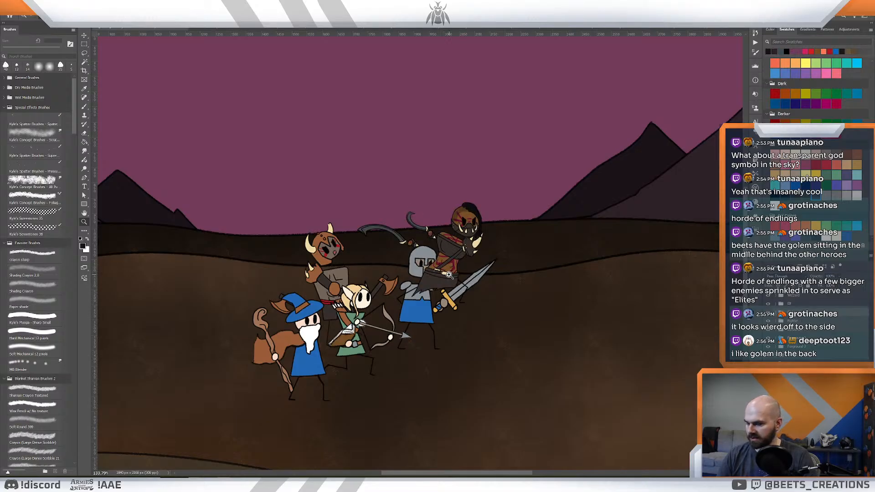
left_click_drag(447, 278, 230, 356)
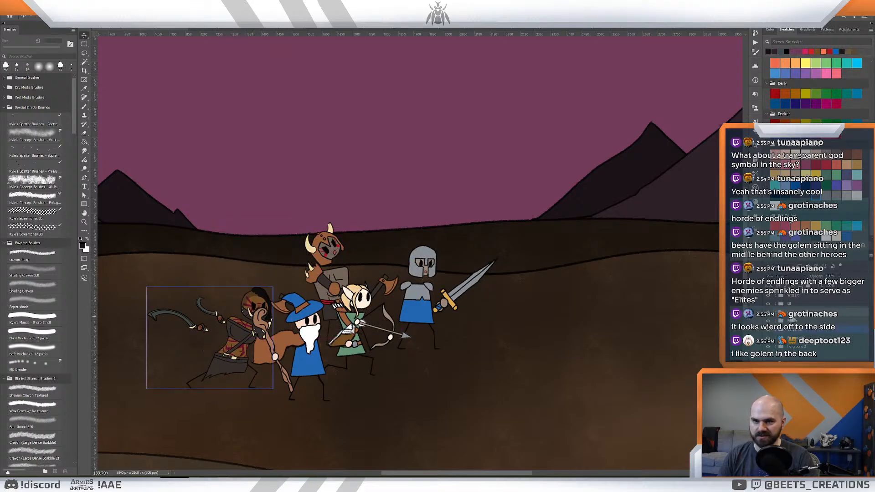
left_click_drag(794, 294, 794, 295)
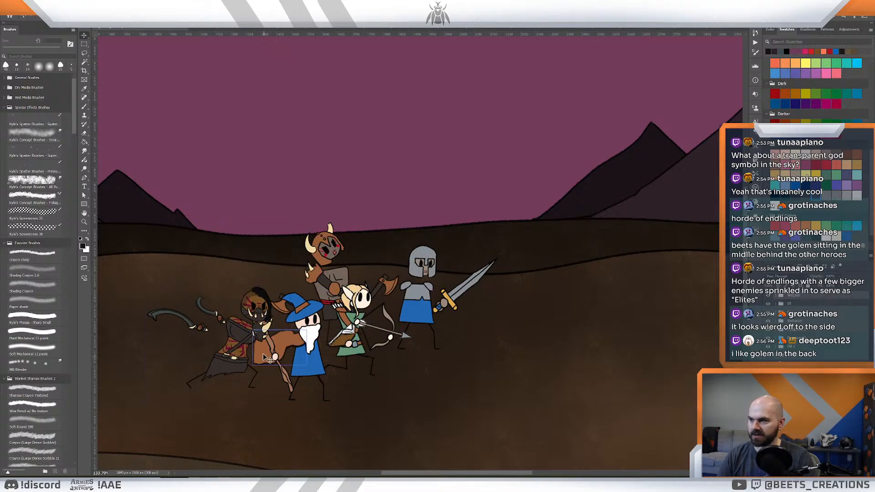
left_click_drag(235, 350, 239, 375)
key("ctrl+z")
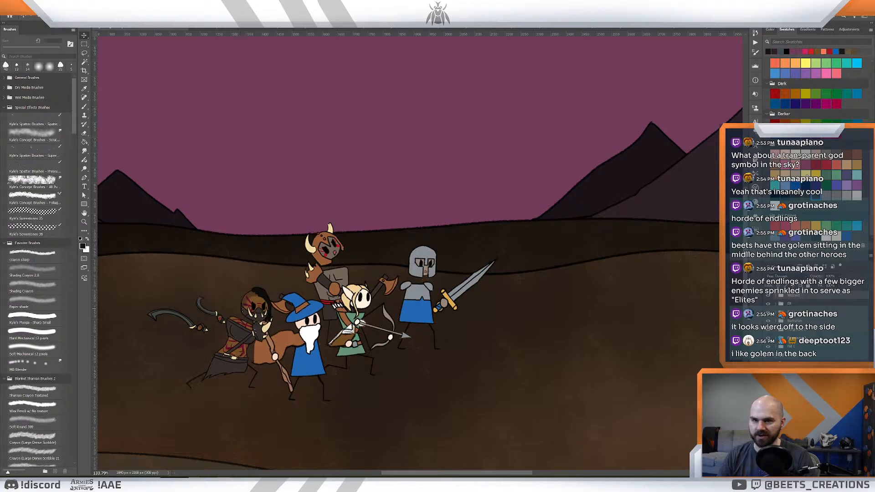
key("ctrl+z")
- Bring the assassin's layers in front of the wizard and shift her slightly down and to the right
left_click(793, 304)
left_click(795, 295)
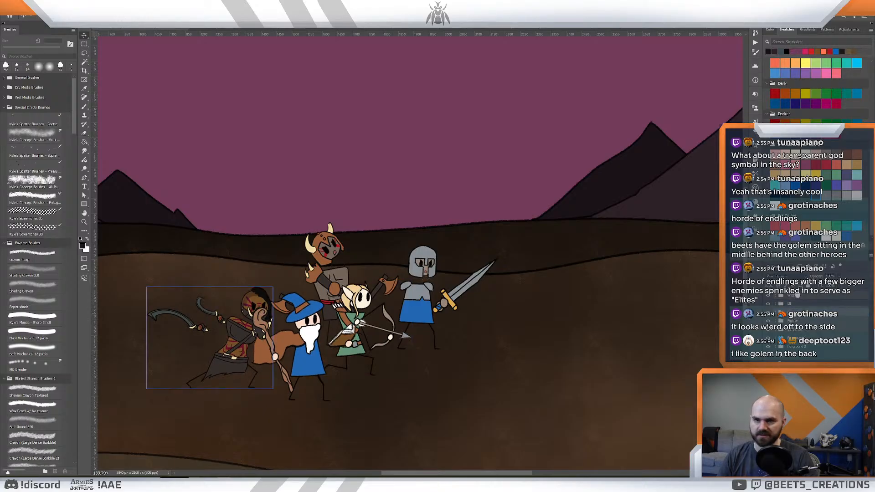
left_click_drag(238, 348, 247, 368)
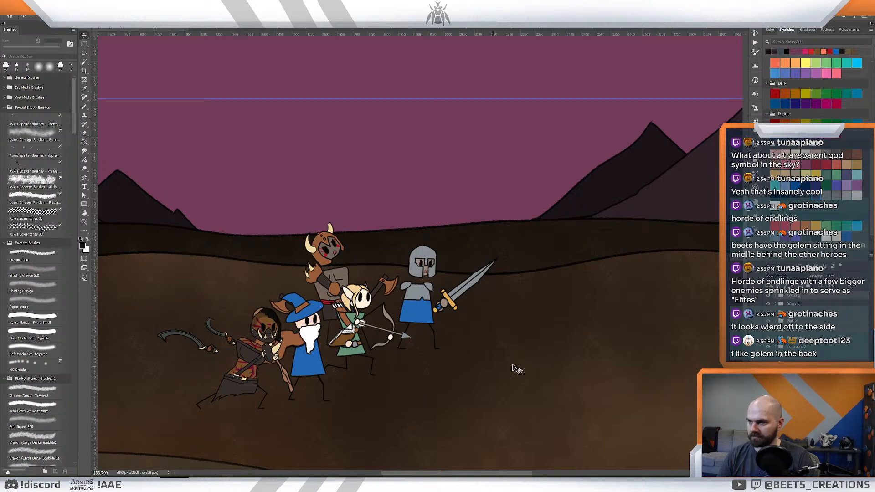
key("z")
mouse_move(517, 364)
left_mouse_down()
mouse_move(496, 362)
mouse_move(503, 364)
left_mouse_up()
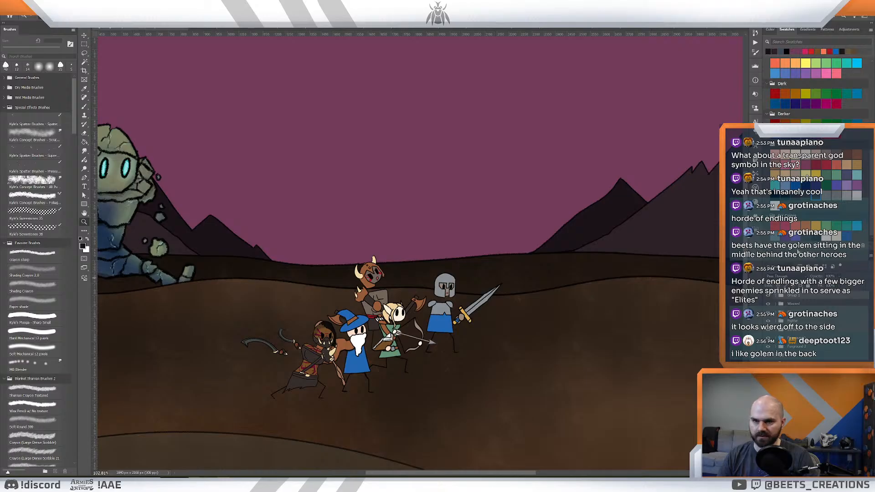
- Move the wizard up and left behind the horned barbarian, and place the assassin between the wizard and the archer
left_click(809, 305)
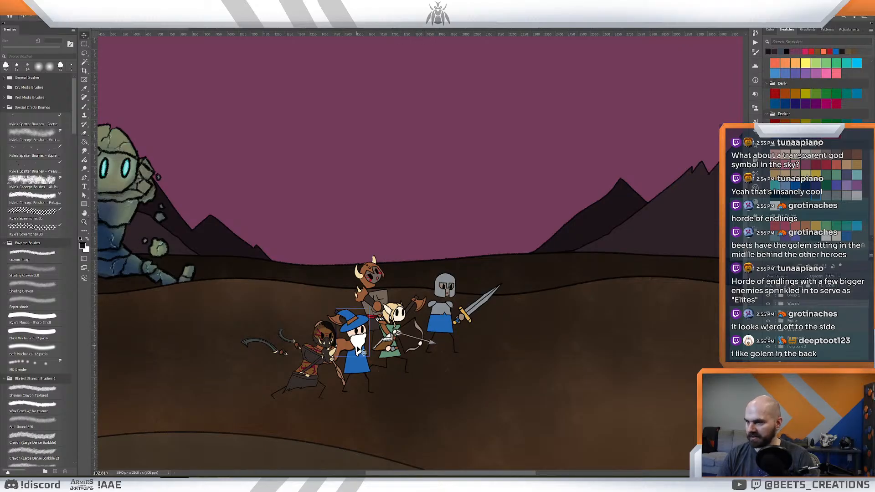
left_click_drag(358, 349, 332, 314)
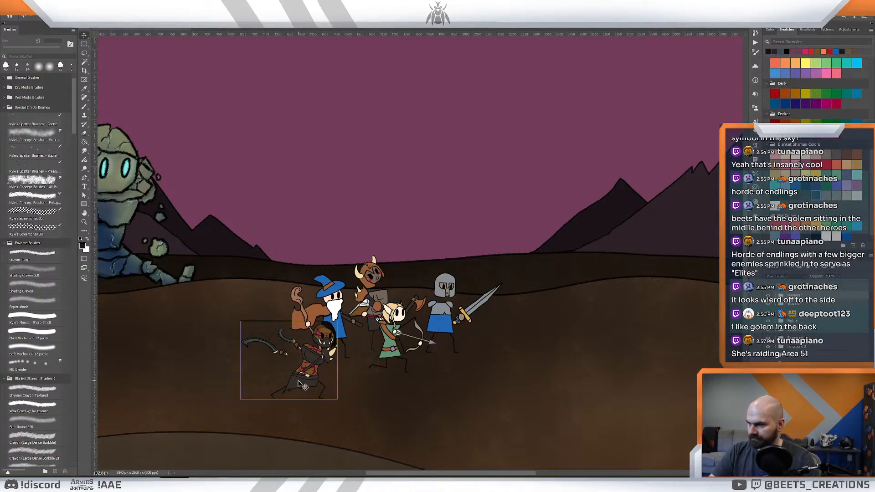
left_click_drag(309, 377, 347, 367)
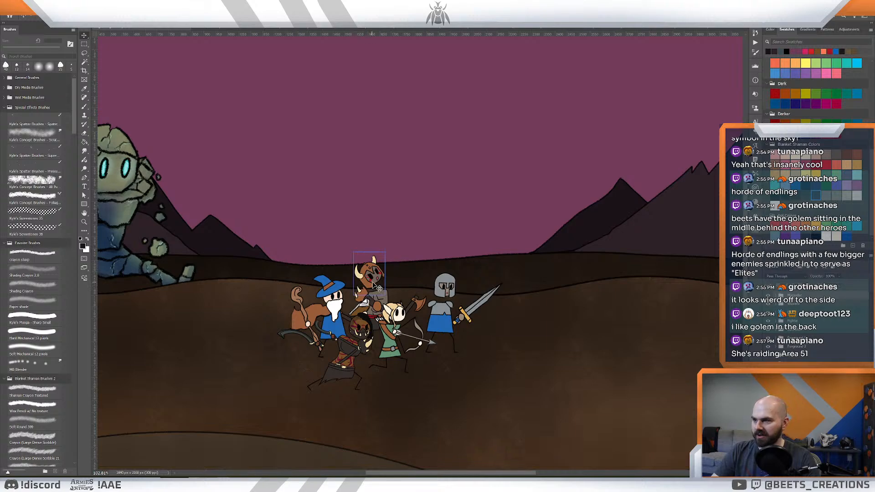
- Scale the horned barbarian down slightly with Free Transform and position him just right of the wizard, behind the archer
left_click_drag(378, 286, 377, 282)
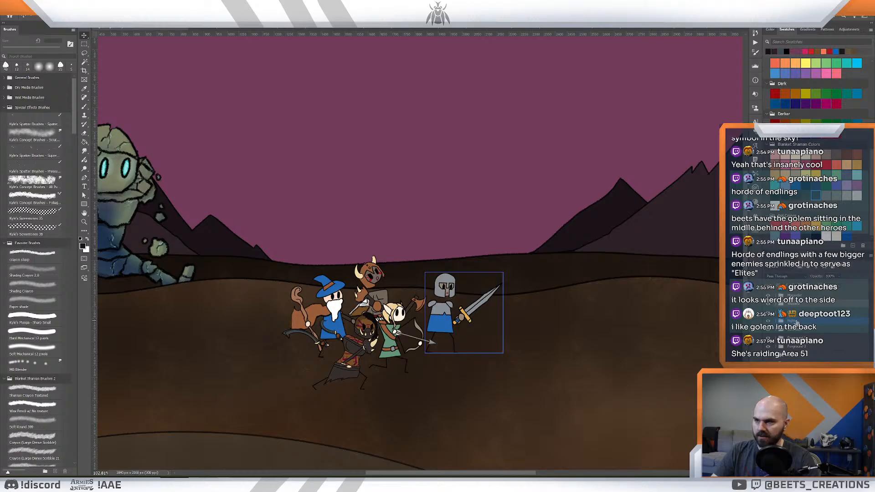
left_click_drag(383, 287, 415, 290)
key("ctrl+t")
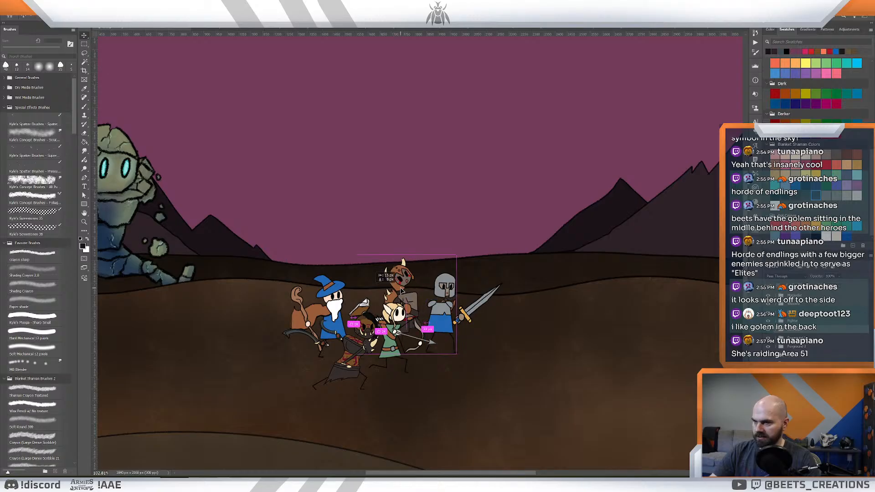
left_click_drag(457, 254, 452, 258)
left_click_drag(397, 290, 379, 287)
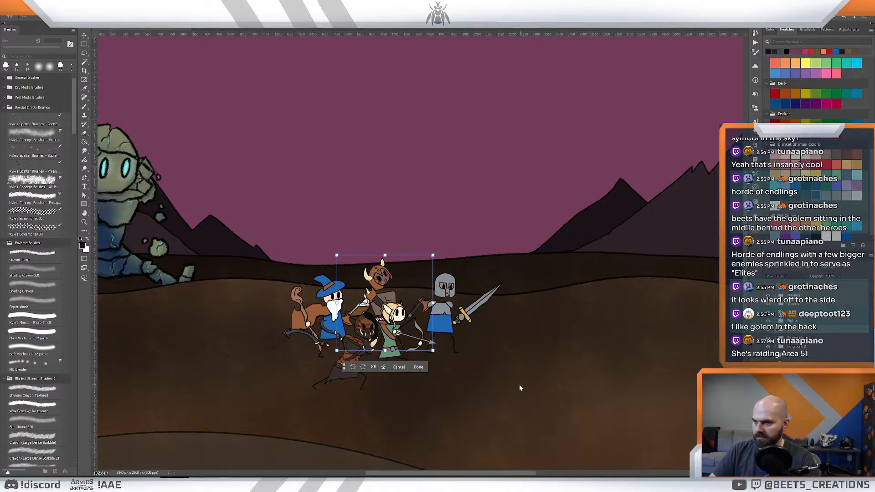
key("Return")
key("z")
mouse_move(525, 354)
left_mouse_down()
mouse_move(505, 354)
mouse_move(514, 352)
left_mouse_up()
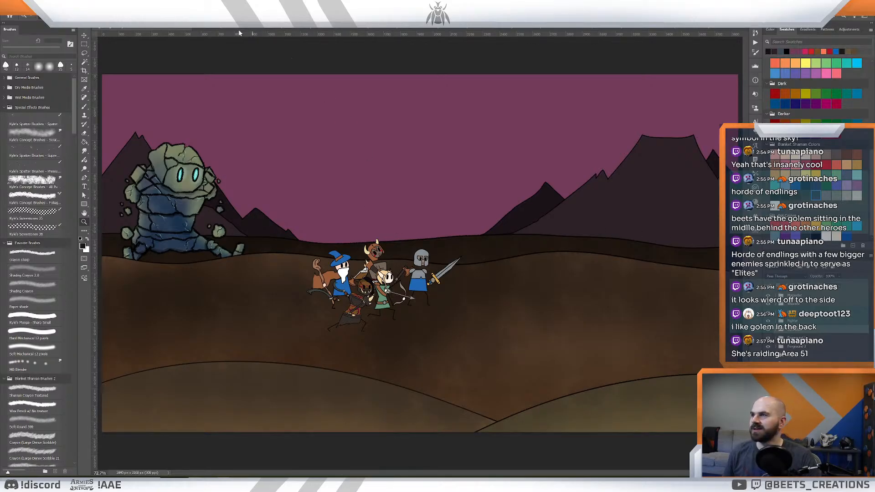
- Open the card illustration of the red-capped merchant at the market stalls and view the whole picture
left_click(723, 28)
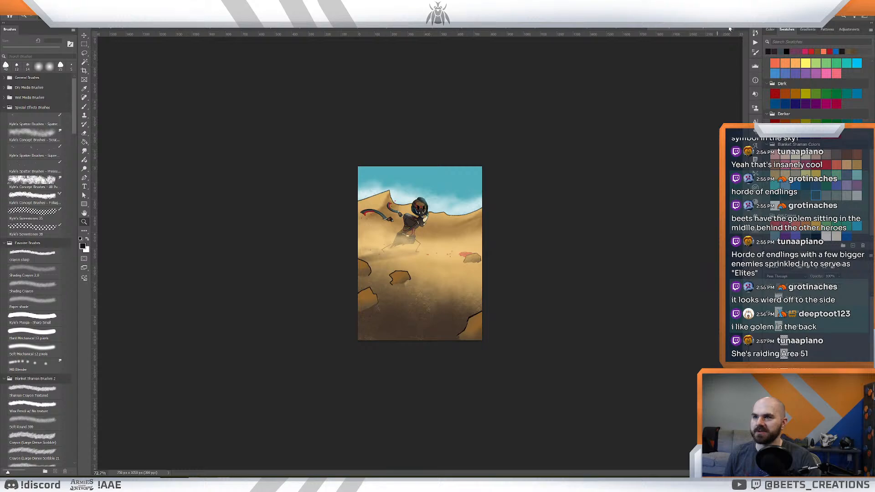
left_click(729, 28)
left_click(465, 182)
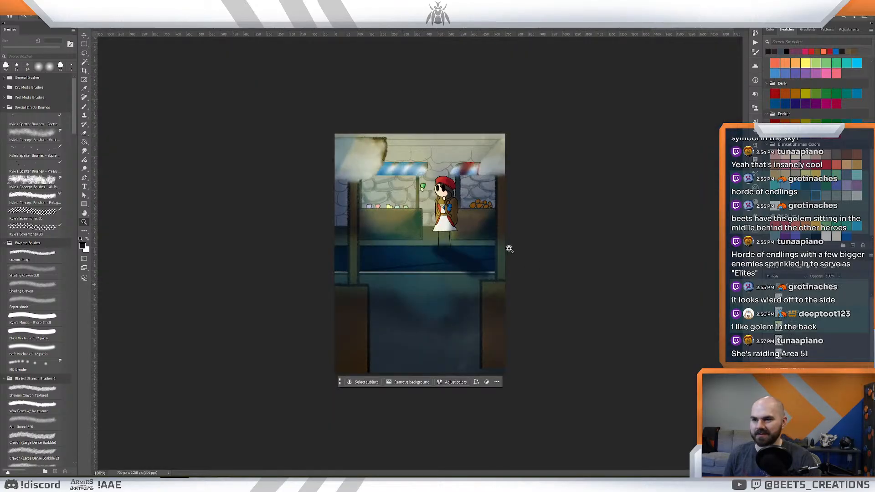
mouse_move(450, 219)
left_mouse_down()
mouse_move(468, 218)
mouse_move(457, 218)
mouse_move(452, 205)
left_mouse_up()
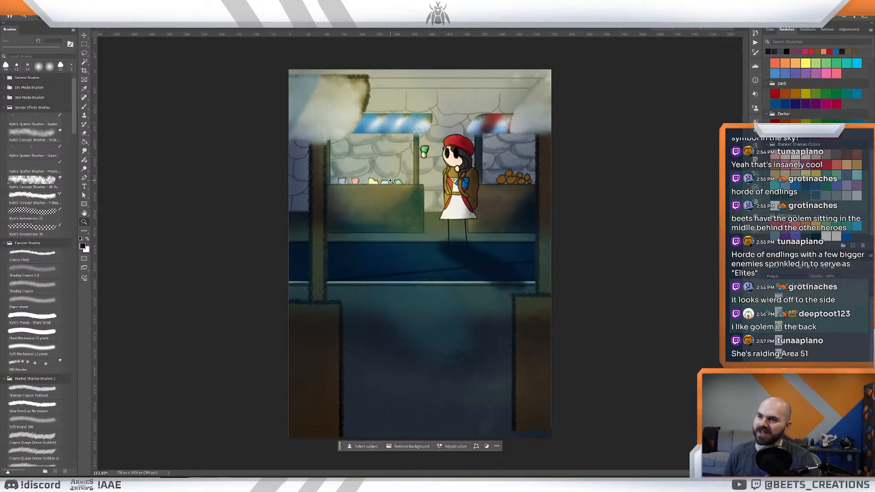
key("ctrl+minus")
key("ctrl+minus")
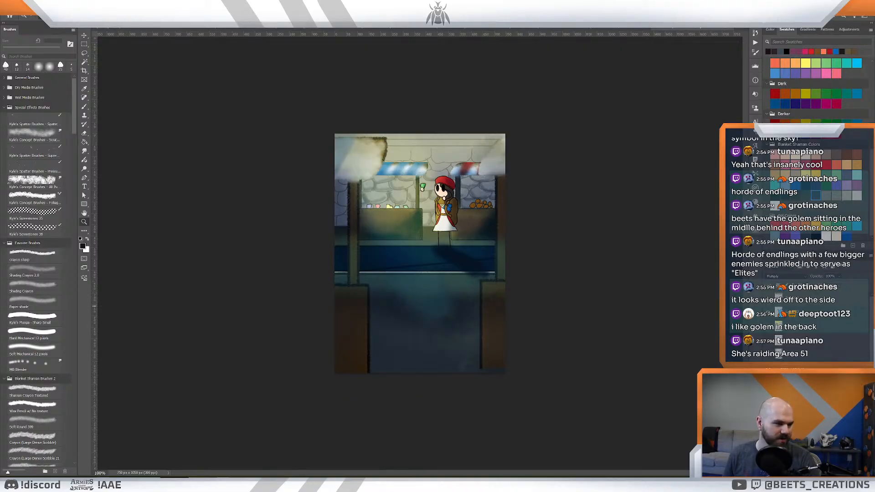
- Select the red-blindfolded monk's layer group in Monk.psd and bring it into the battle scene with the other heroes
key("ctrl+Tab")
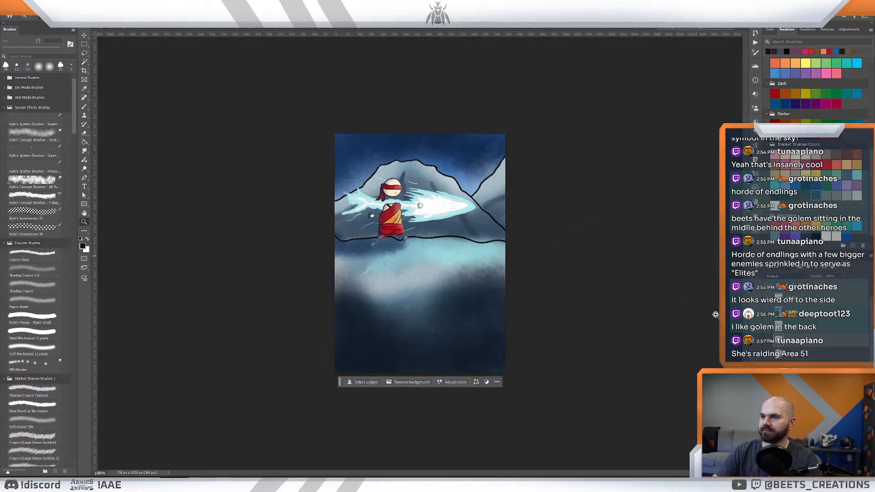
scroll(810, 347, "down", 5)
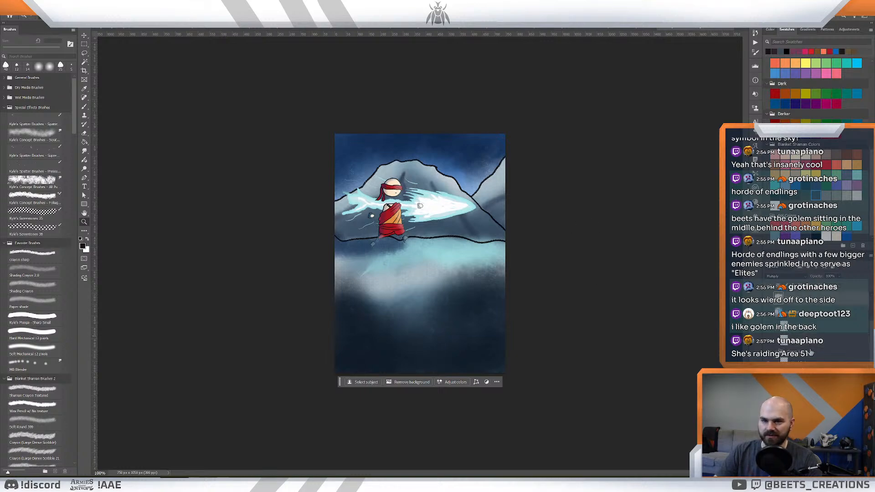
left_click(815, 340)
left_click(768, 343)
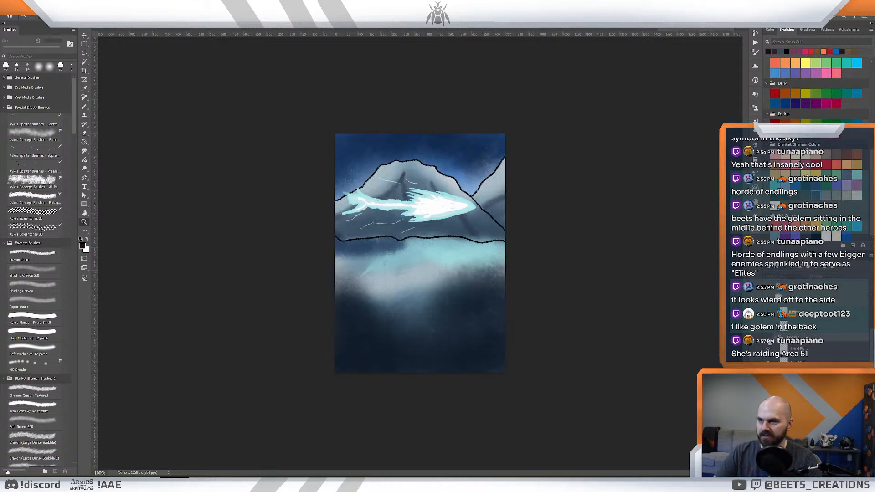
left_click(768, 343)
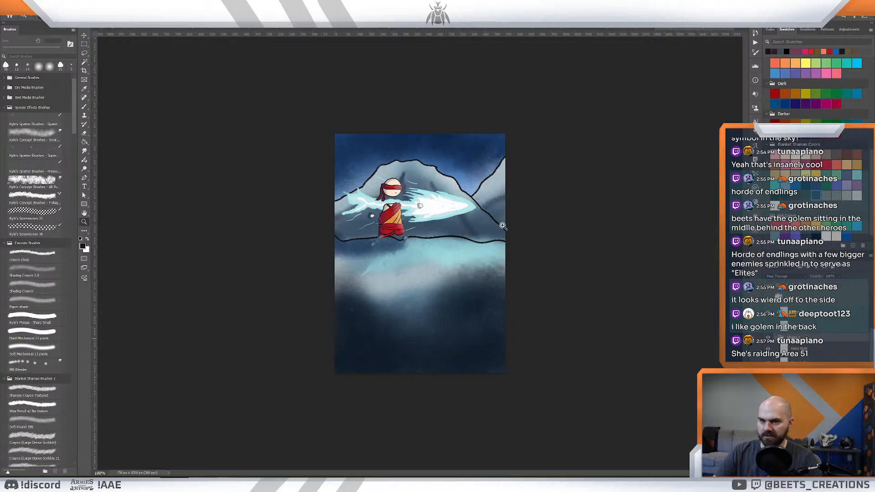
left_click(128, 30)
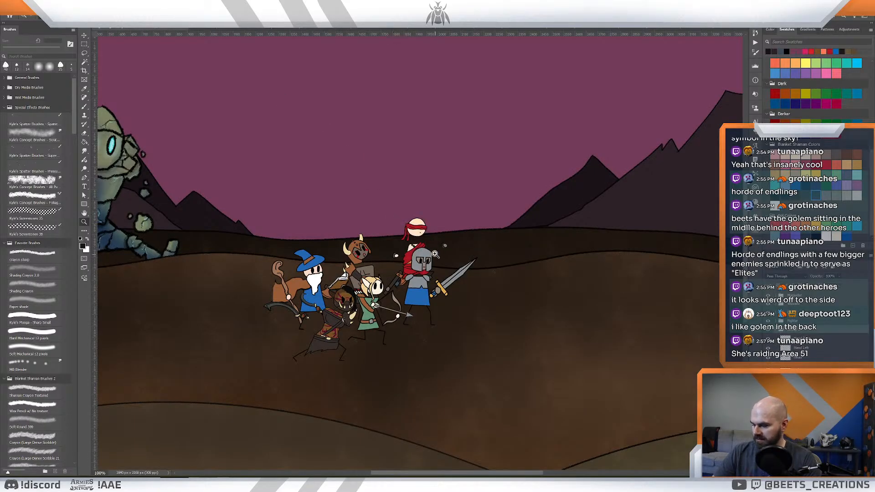
- Place the monk behind the archer, just right of the horned barbarian, and scale him up slightly with Free Transform
left_click_drag(412, 241, 375, 258)
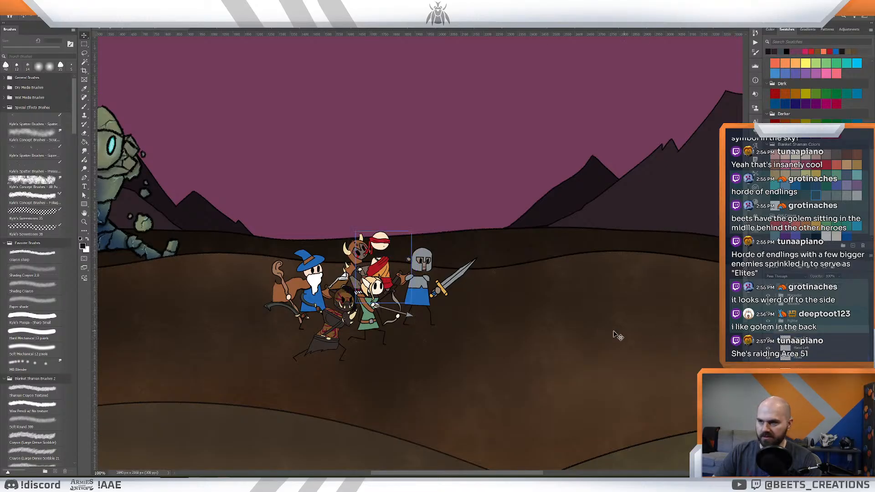
key("ctrl+t")
left_click_drag(412, 231, 419, 224)
left_click_drag(384, 247, 379, 262)
key("Return")
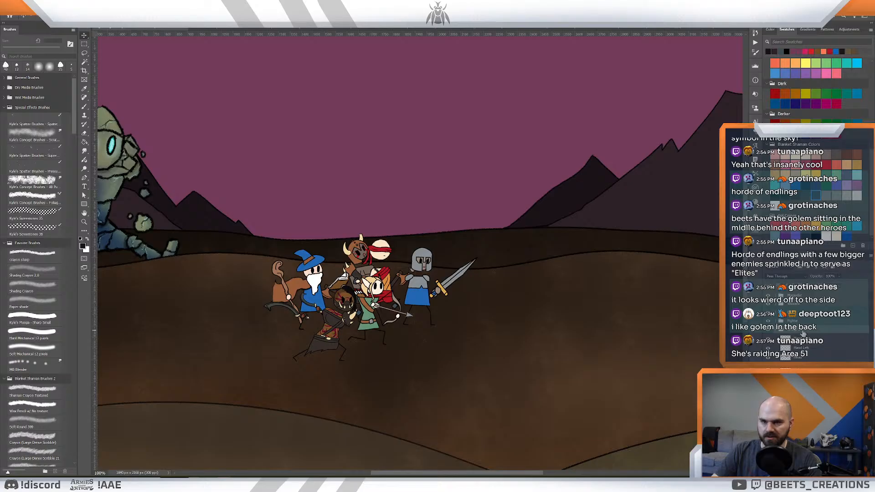
- Shift the horned barbarian slightly left and move the monk slightly up and right, between the barbarian and the knight
left_click(775, 331)
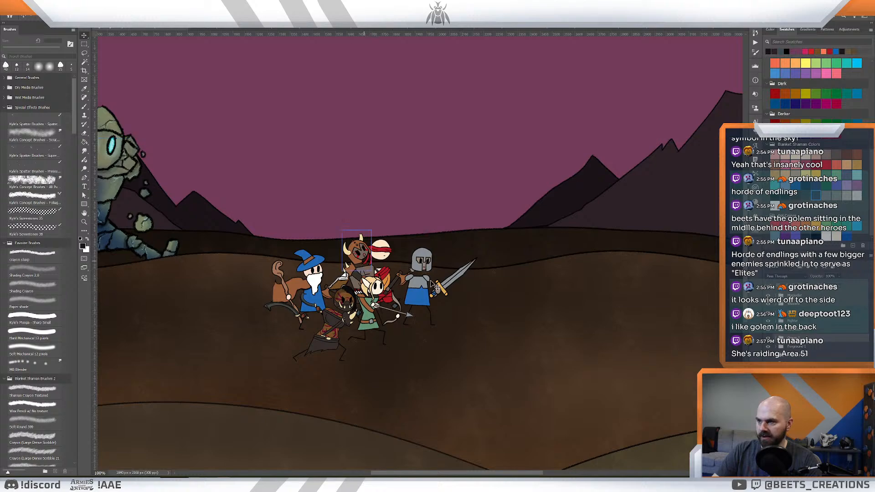
left_click_drag(363, 272, 353, 272)
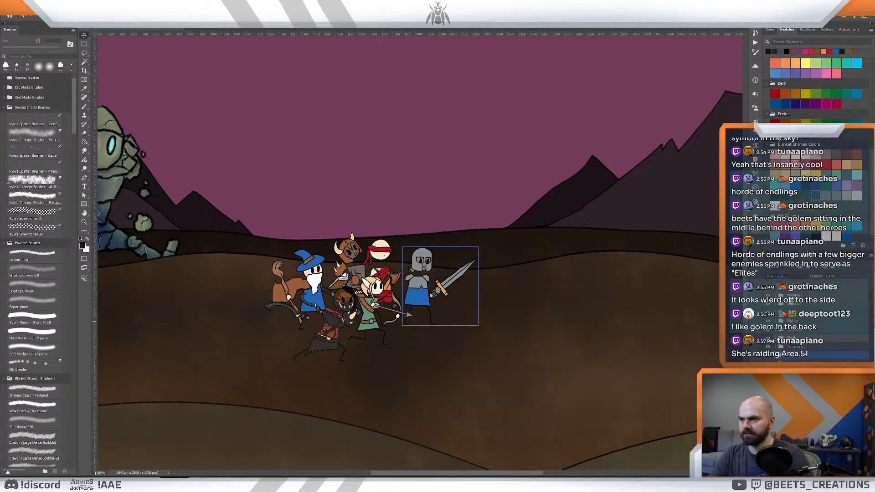
left_click_drag(375, 265, 382, 257)
left_click(775, 338)
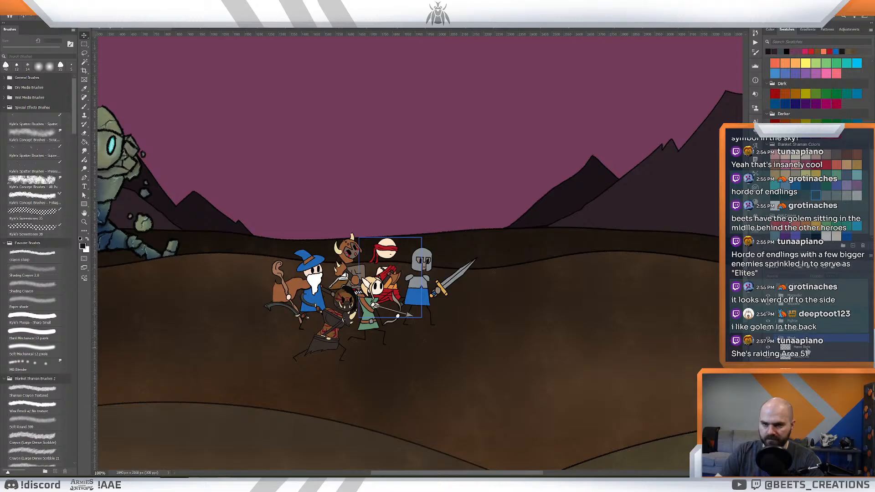
left_click(808, 349)
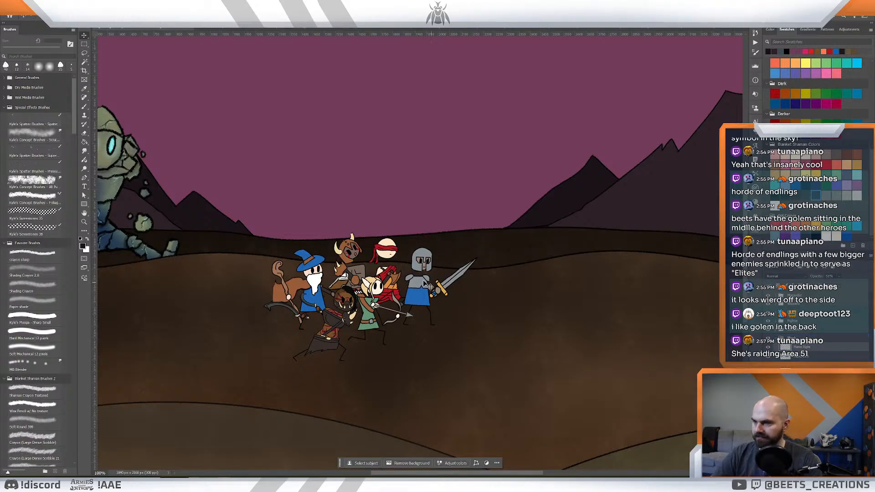
left_click_drag(428, 285, 410, 291)
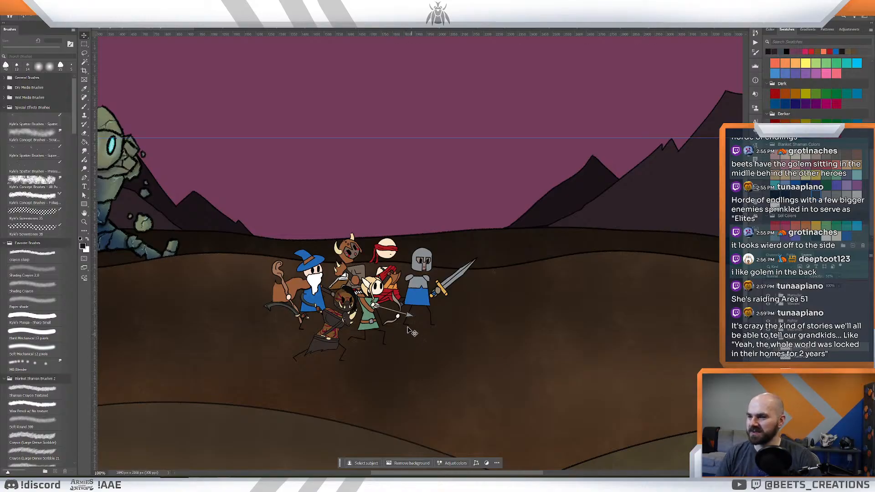
left_click(465, 257)
key("z")
left_click_drag(411, 219, 412, 242)
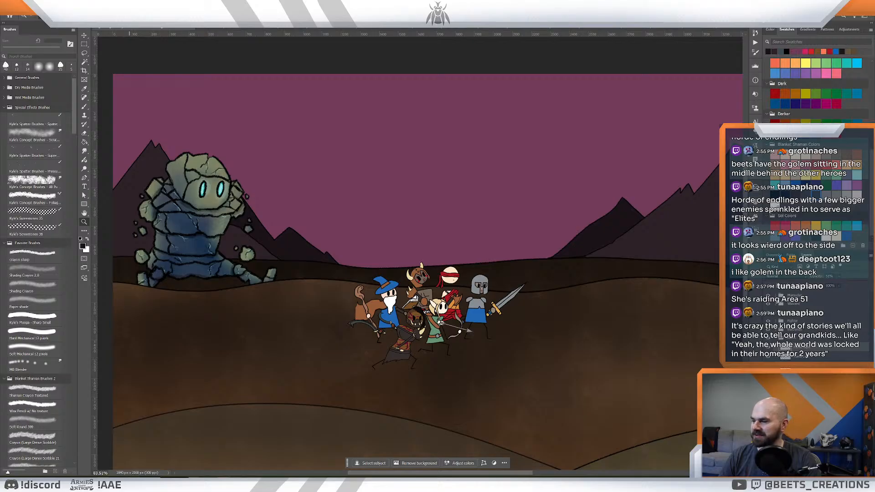
mouse_move(104, 483)
left_click(114, 460)
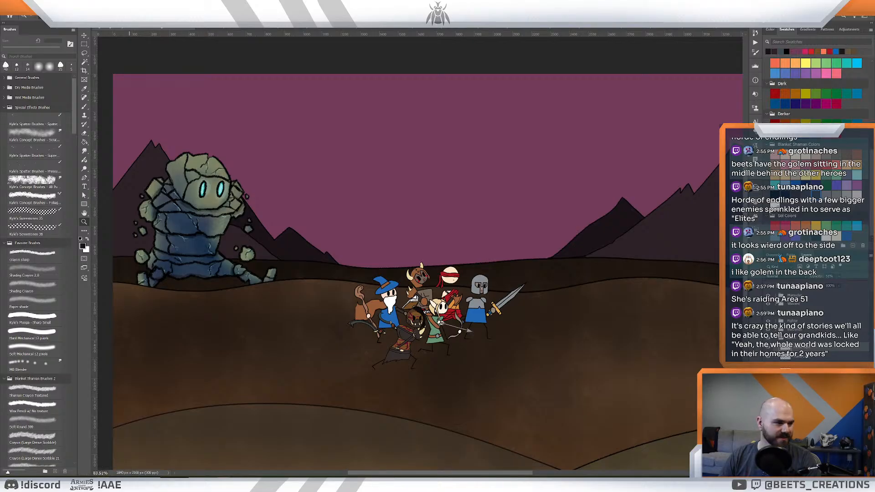
- Close Monk.psd without saving its changes and return to the battle scene
left_click(690, 29)
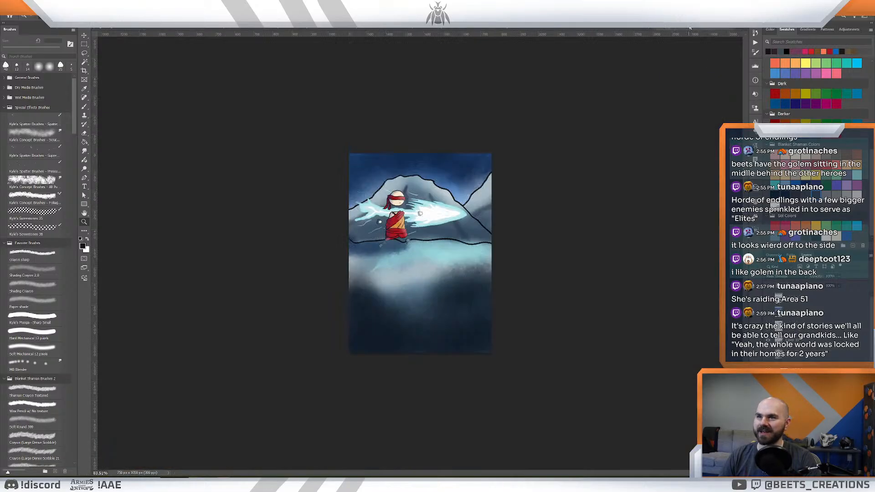
left_click(732, 28)
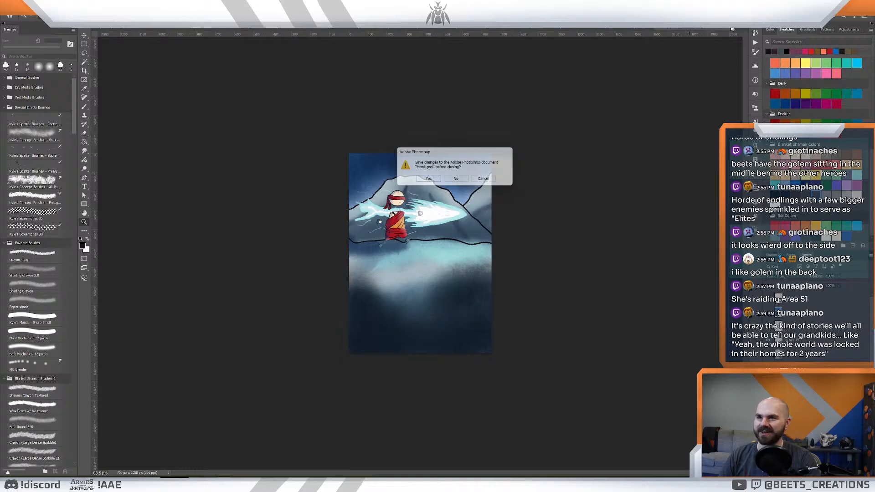
left_click(456, 181)
left_click(685, 29)
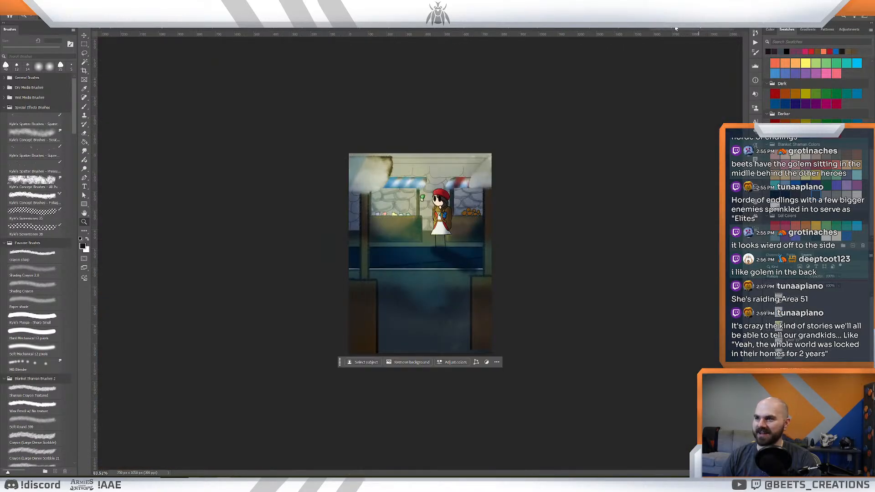
left_click(124, 29)
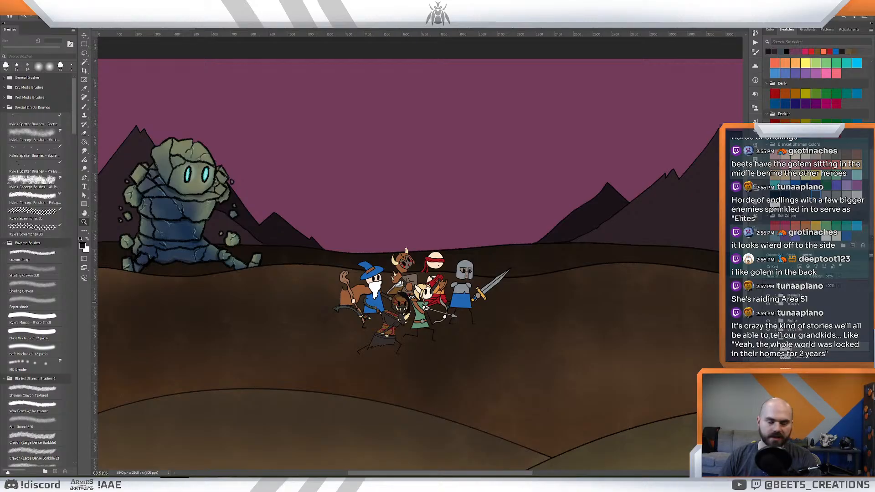
- Switch to the card illustration of the hooded necromancer with the scythe and select the figure's layers
key("ctrl+shift+Tab")
key("ctrl+shift+Tab")
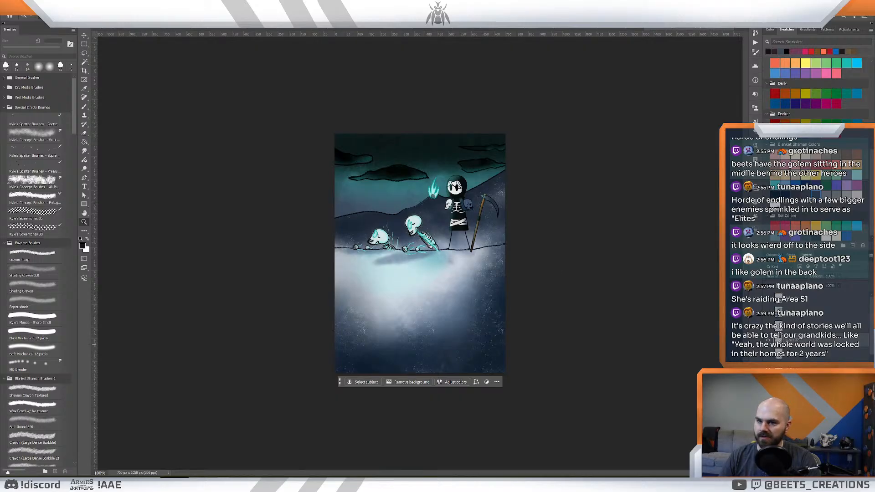
scroll(820, 326, "down", 10)
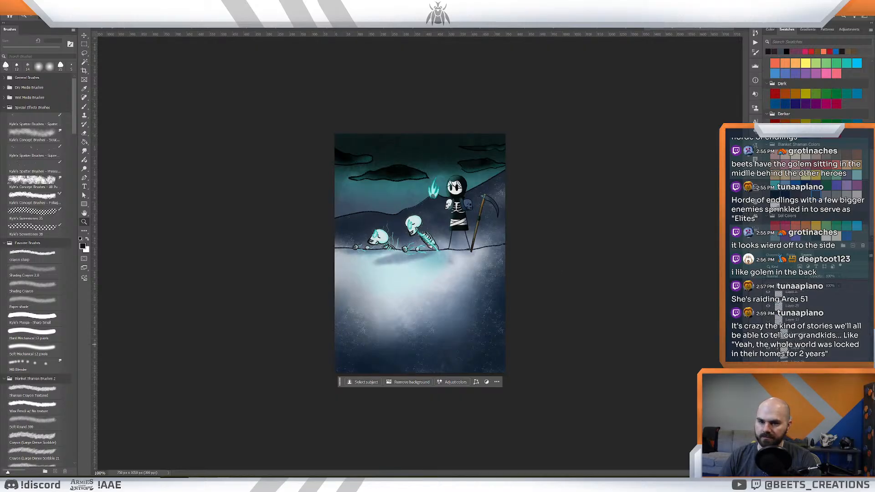
scroll(820, 325, "up", 6)
scroll(820, 326, "down", 4)
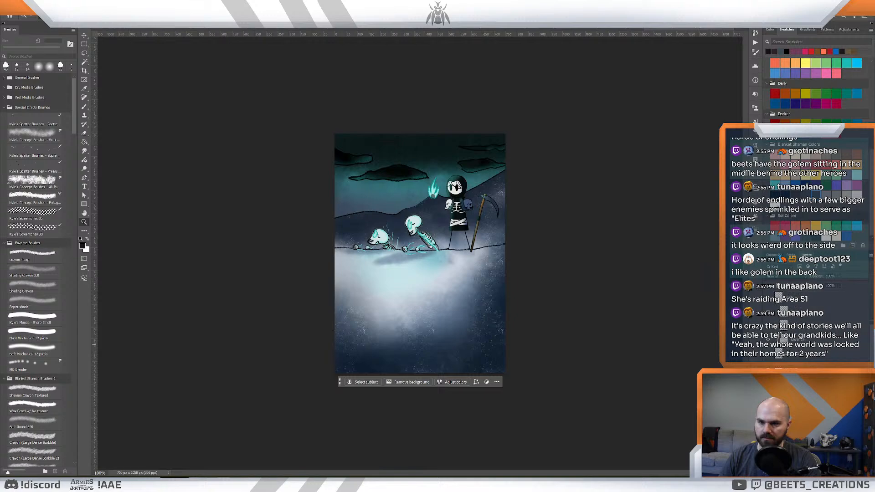
left_click(804, 405)
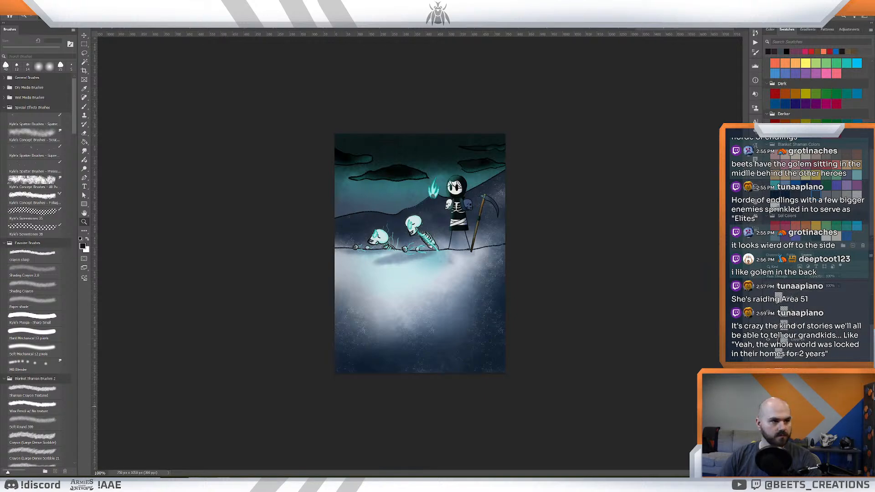
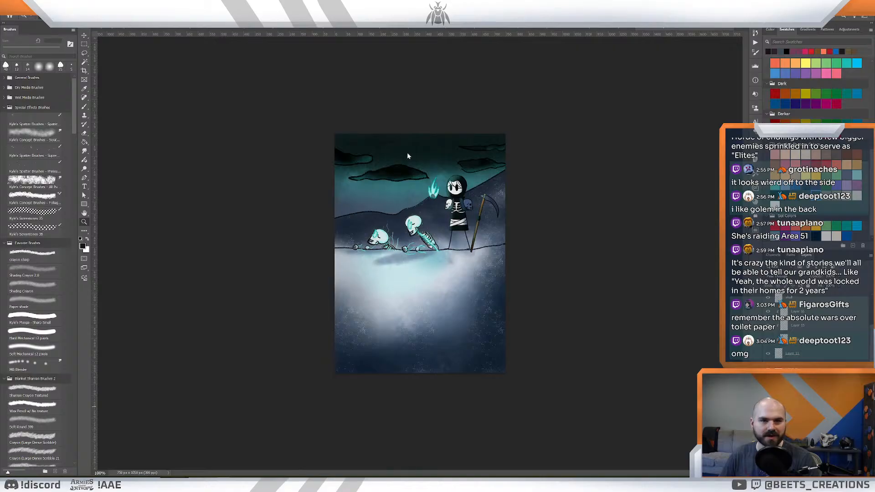
- Open the battlefield illustration and examine the placement of the golem and the group of heroes
left_click(119, 29)
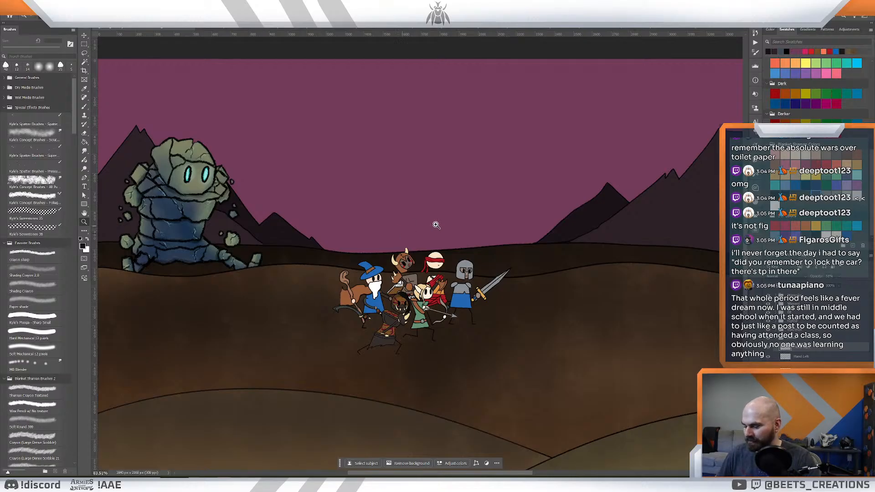
left_click(519, 236)
mouse_move(556, 230)
left_mouse_down()
mouse_move(537, 230)
mouse_move(554, 242)
left_mouse_up()
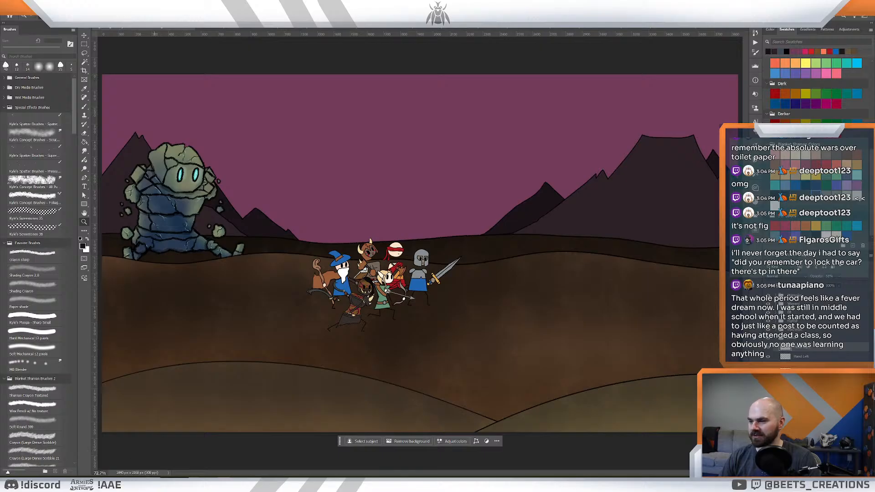
mouse_move(134, 483)
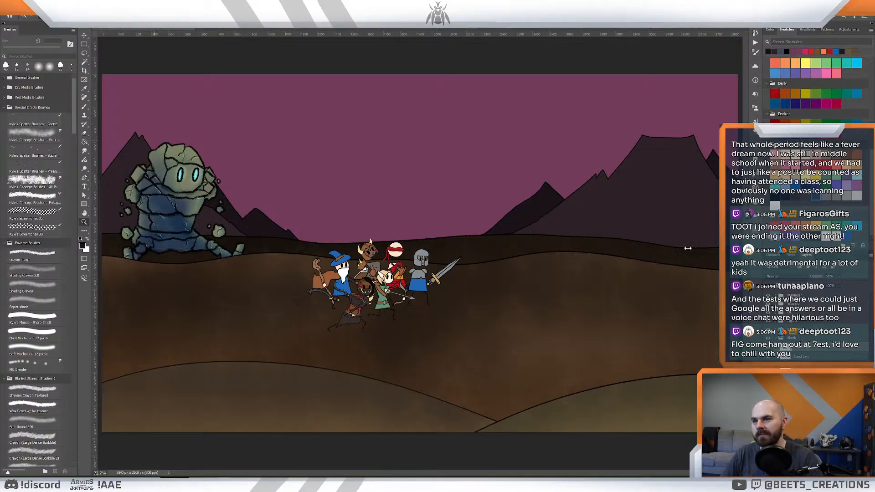
left_click_drag(558, 225, 551, 222)
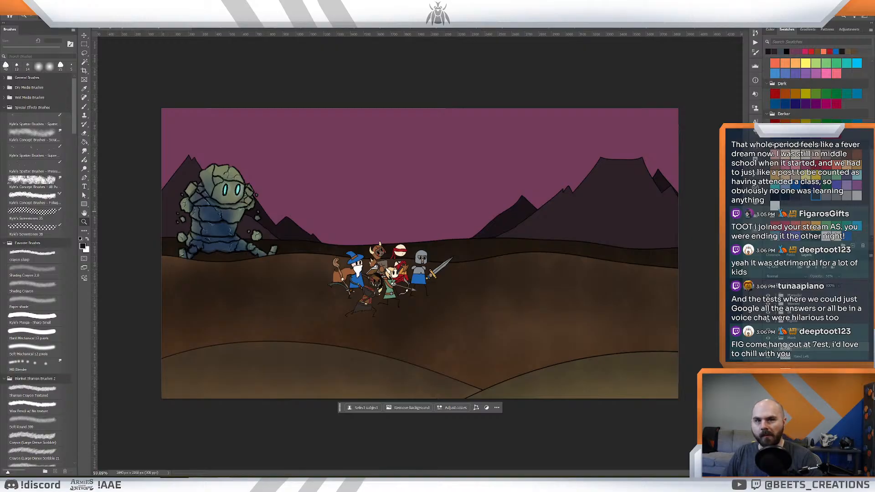
left_click_drag(475, 231, 476, 231)
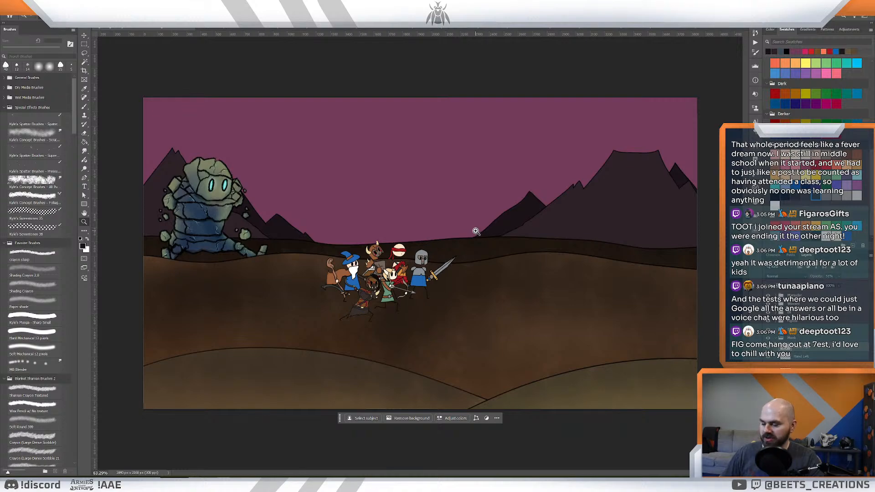
left_click_drag(501, 215, 425, 220)
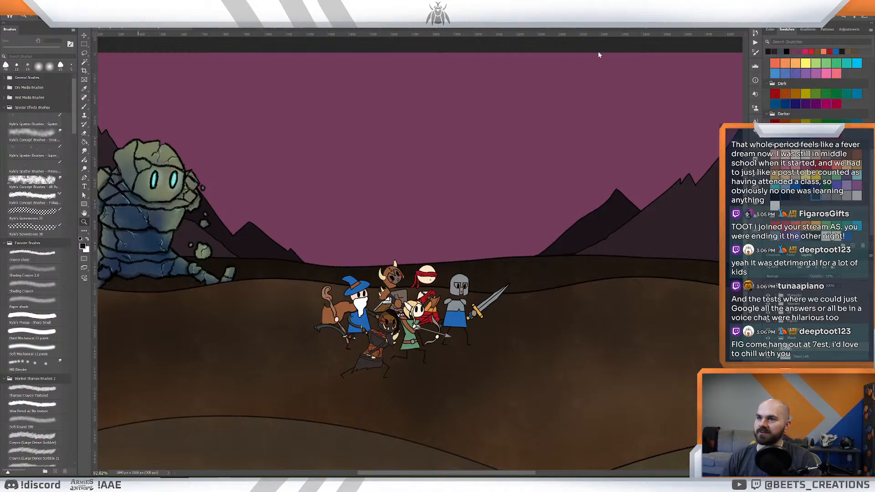
- Bring the hooded reaper from its own illustration into the battlefield scene and stack its layer behind the blindfolded fighter
left_click(701, 27)
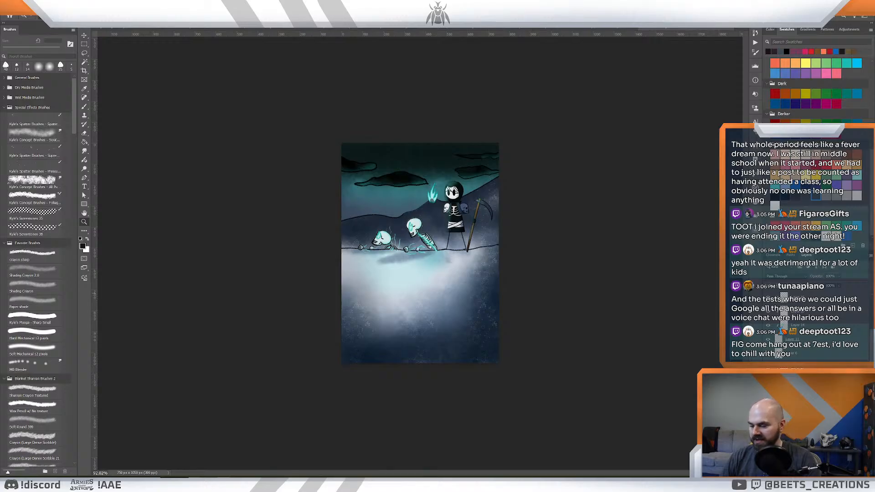
left_click(129, 28)
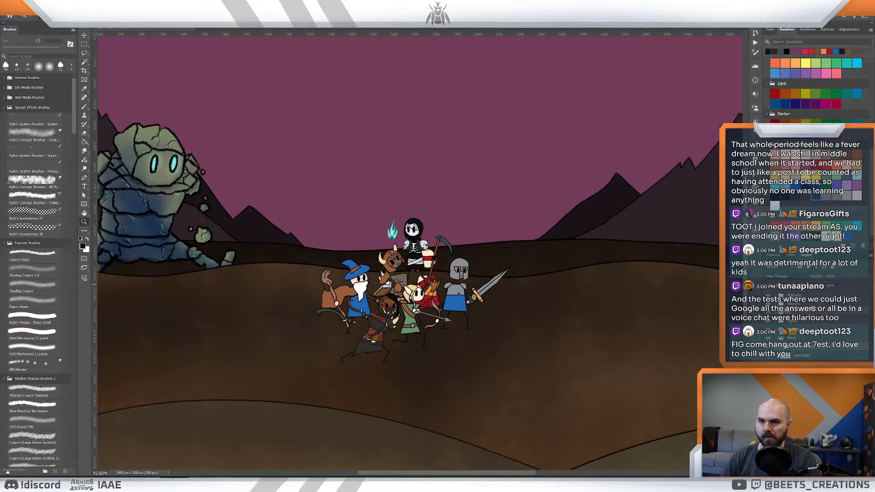
left_click_drag(793, 347, 793, 293)
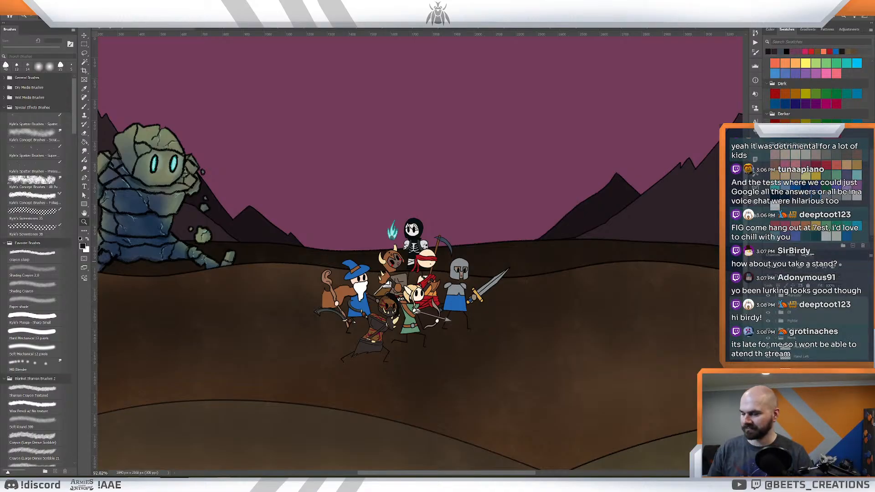
- Try moving the reaper's layer in front of the blindfolded fighter, and undo the reordering
mouse_move(586, 199)
left_mouse_down()
mouse_move(566, 203)
mouse_move(592, 212)
left_mouse_up()
left_click_drag(465, 248, 591, 217)
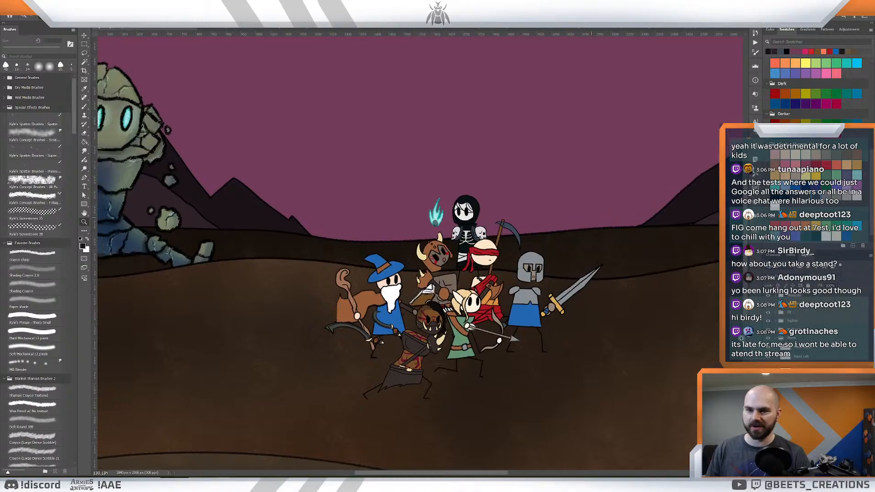
left_click_drag(798, 355, 796, 341)
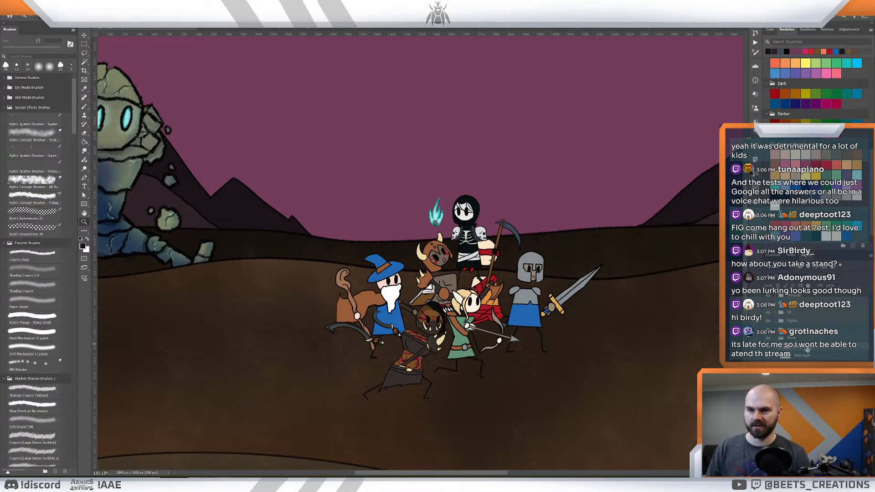
key("ctrl+z")
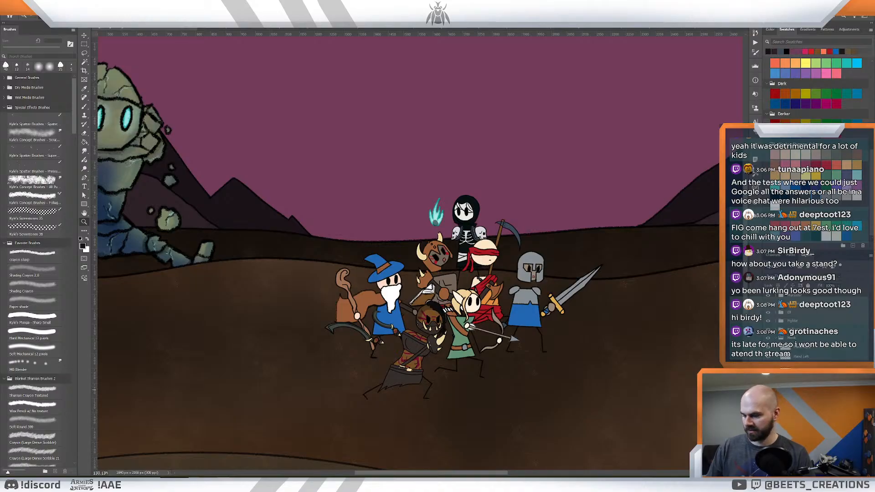
- Flip the reaper horizontally and move it behind the blue-robed wizard at the rear of the group
key("ctrl+t")
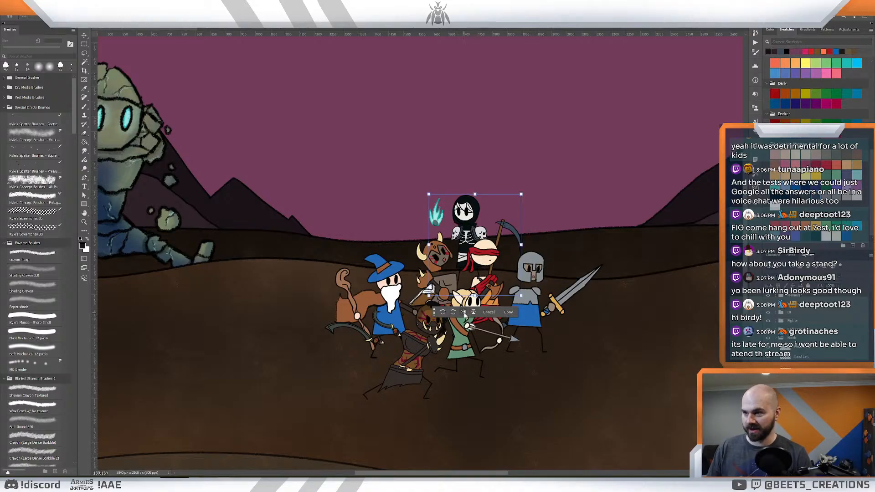
left_click(463, 312)
left_click_drag(479, 230, 374, 256)
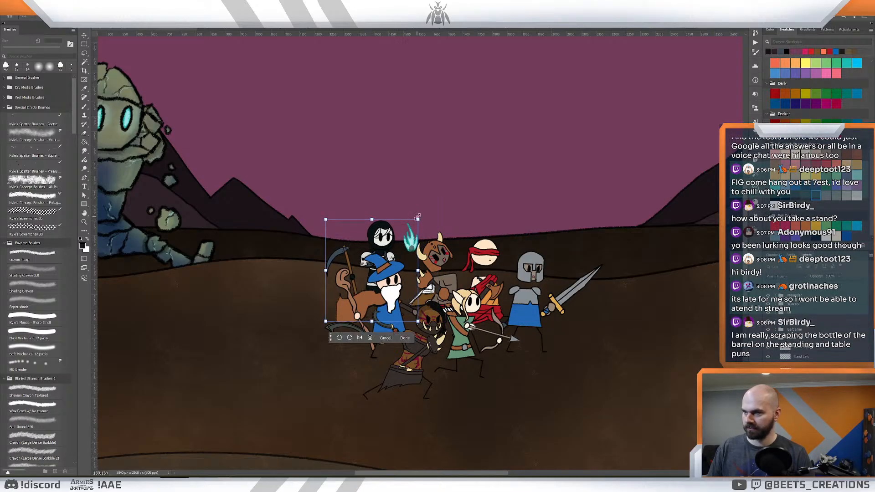
left_click_drag(419, 220, 420, 219)
key("Return")
key("z")
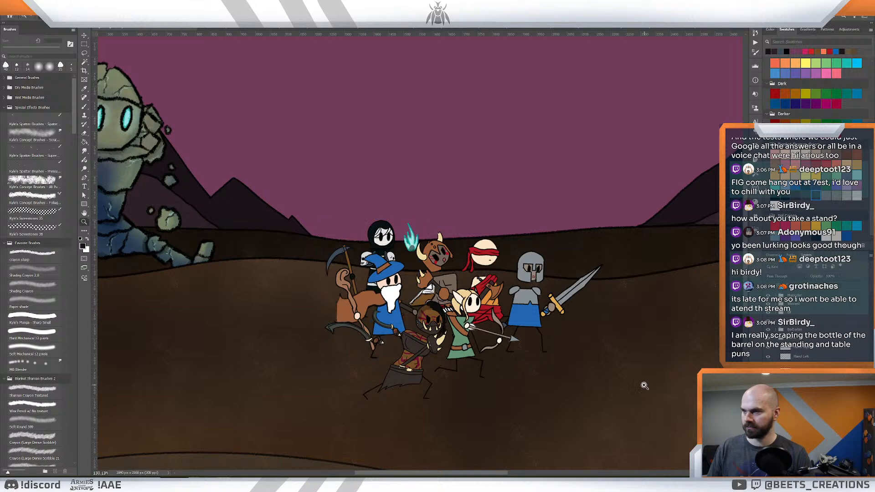
- Slightly enlarge the reaper behind the wizard with Free Transform
left_click_drag(621, 325, 613, 324)
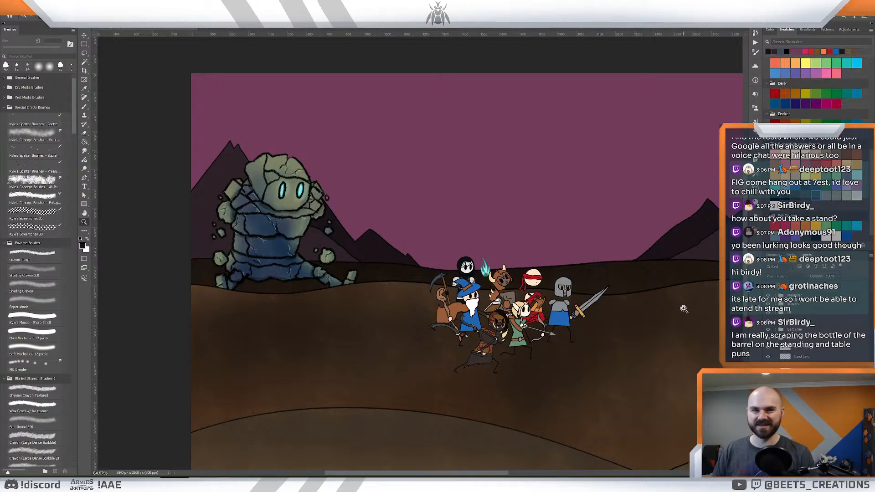
left_click_drag(535, 252, 541, 253)
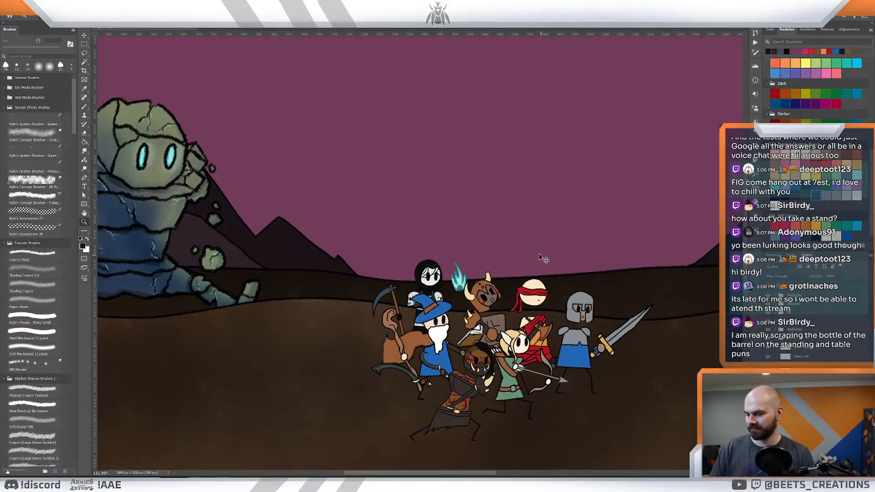
key("ctrl+t")
left_click_drag(465, 258, 469, 258)
key("Return")
key("z")
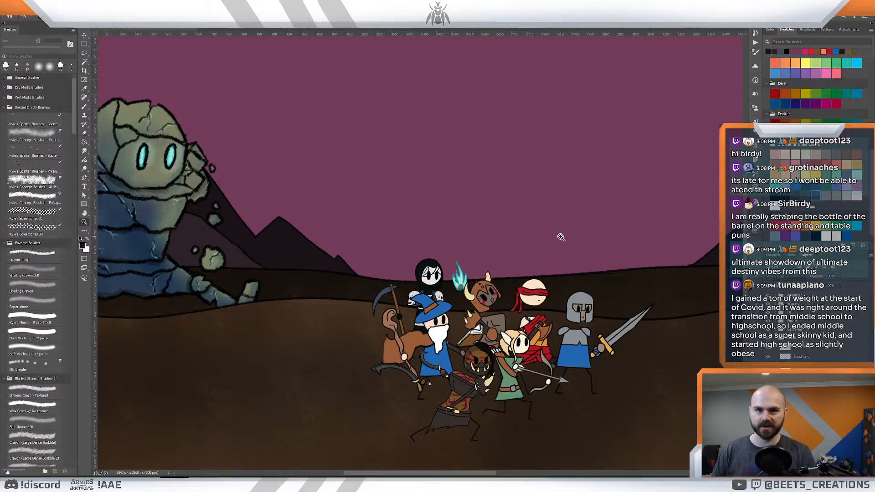
left_click_drag(559, 237, 558, 237)
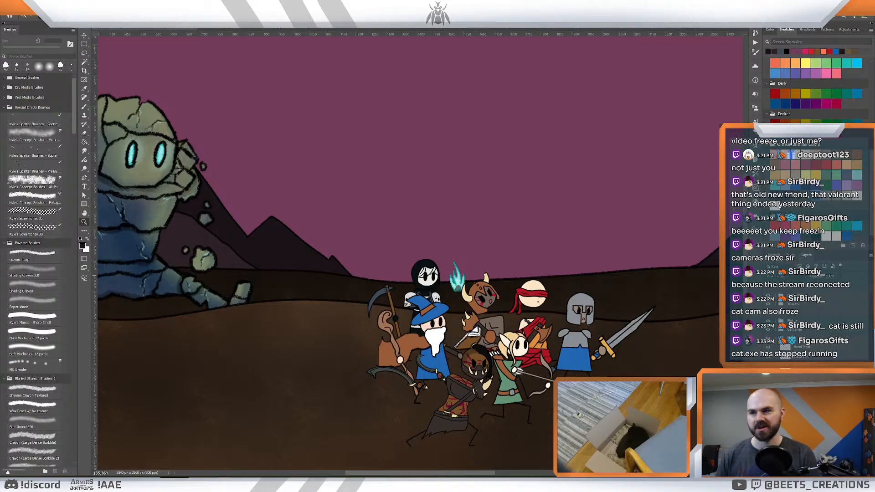
mouse_move(652, 220)
left_mouse_down()
mouse_move(644, 219)
mouse_move(650, 226)
left_mouse_up()
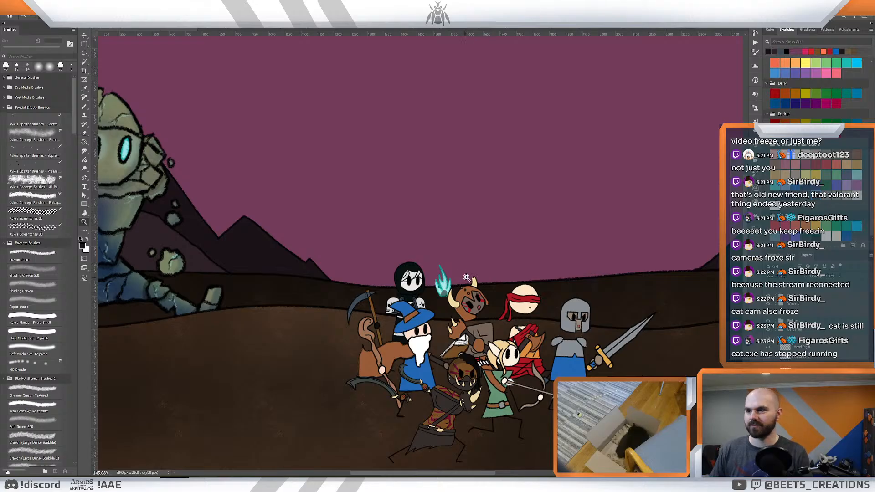
left_click_drag(466, 278, 470, 277)
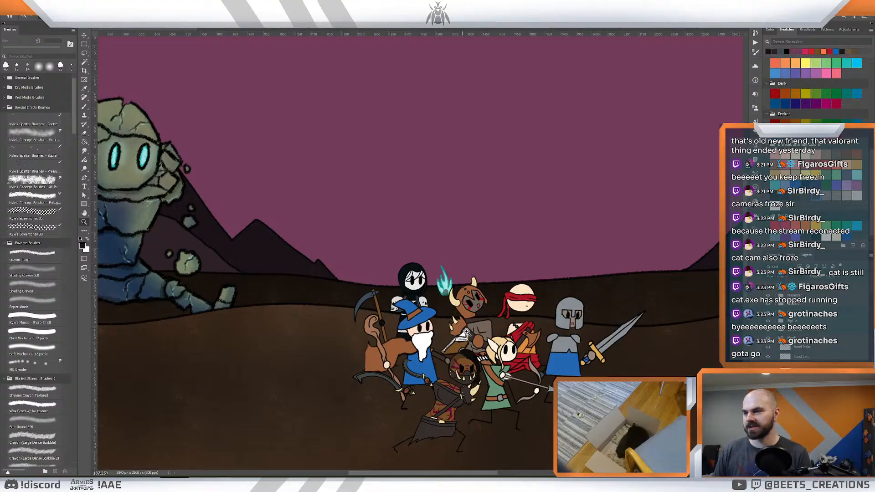
key("ctrl+0")
left_click_drag(447, 319, 456, 295)
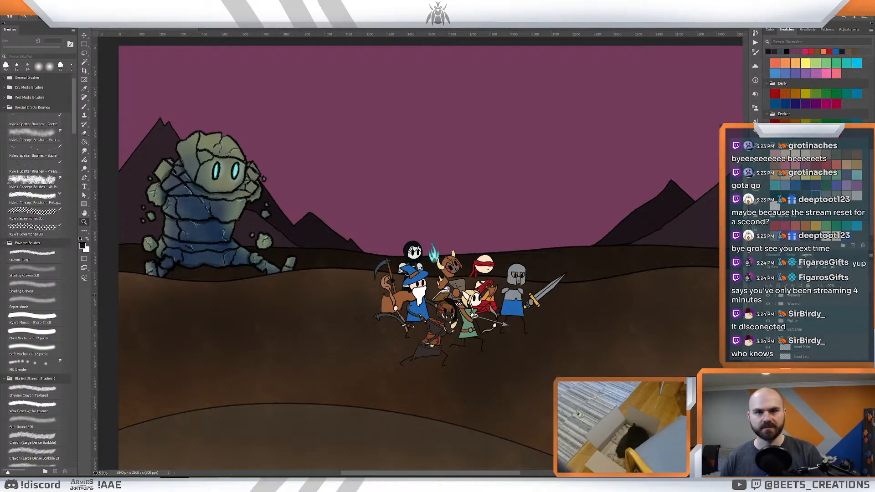
left_click_drag(604, 325, 641, 333)
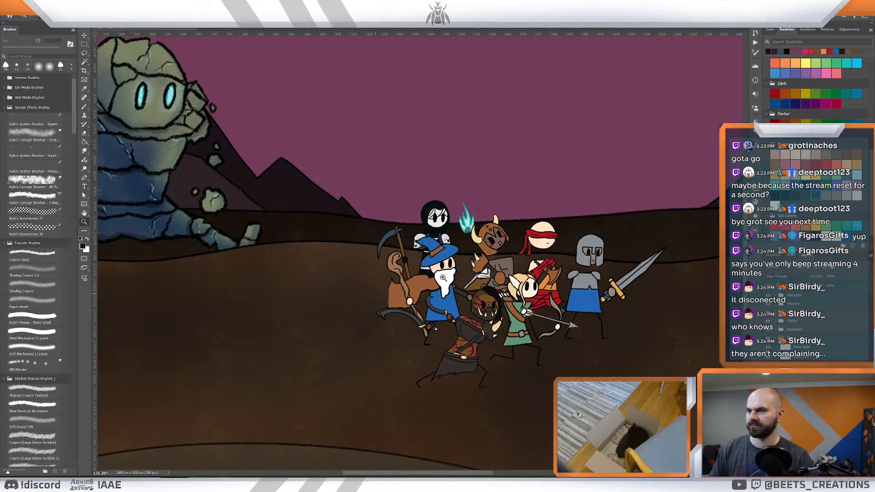
scroll(440, 277, "down", 3)
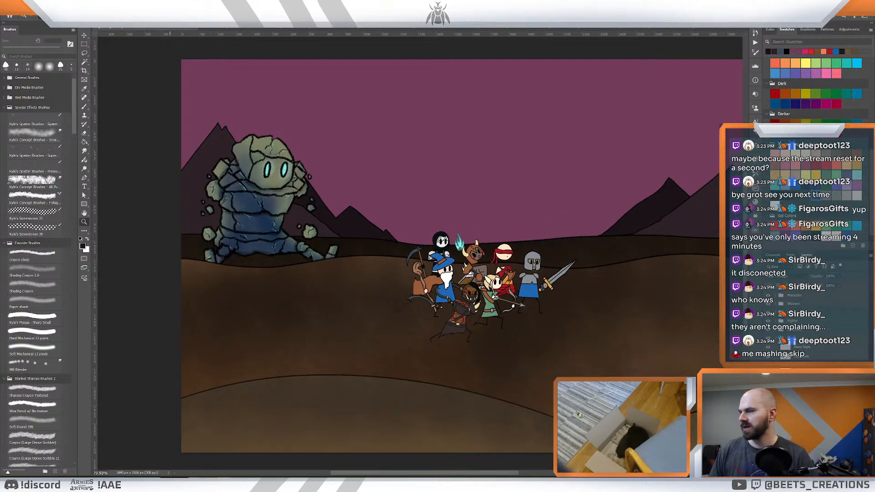
mouse_move(103, 482)
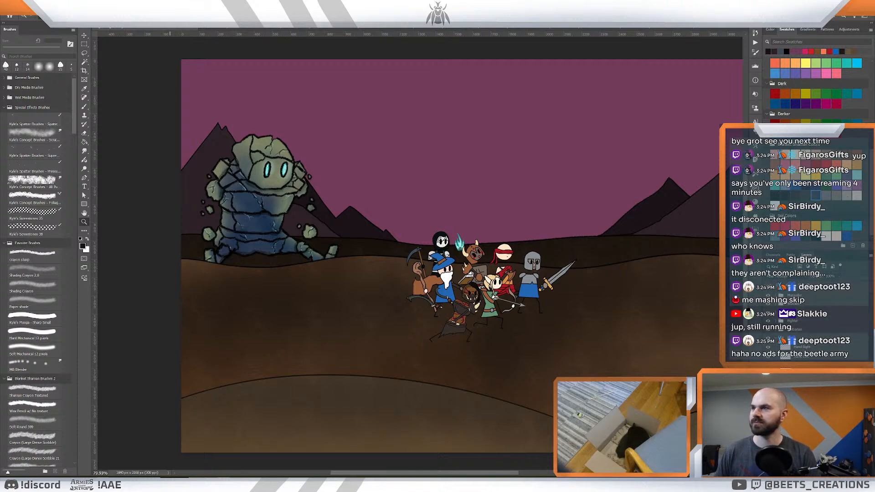
- Look through the open character illustrations and find the bard playing beside the fountain
left_click(687, 30)
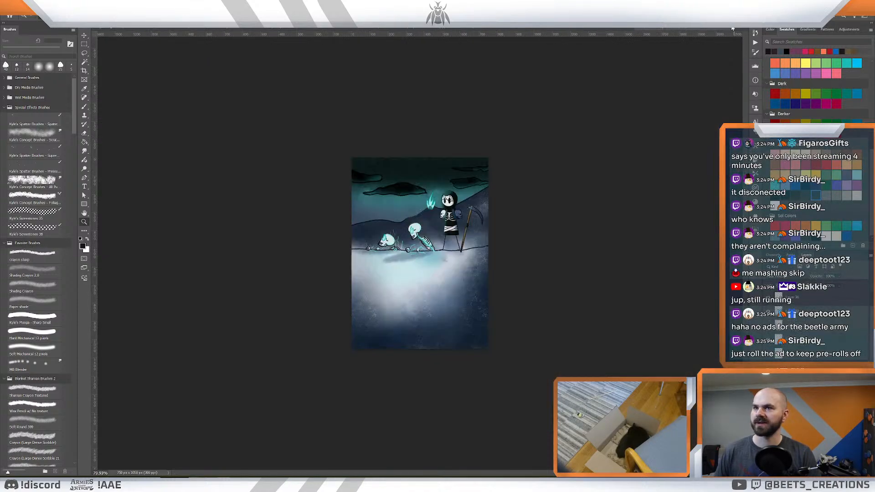
left_click(731, 29)
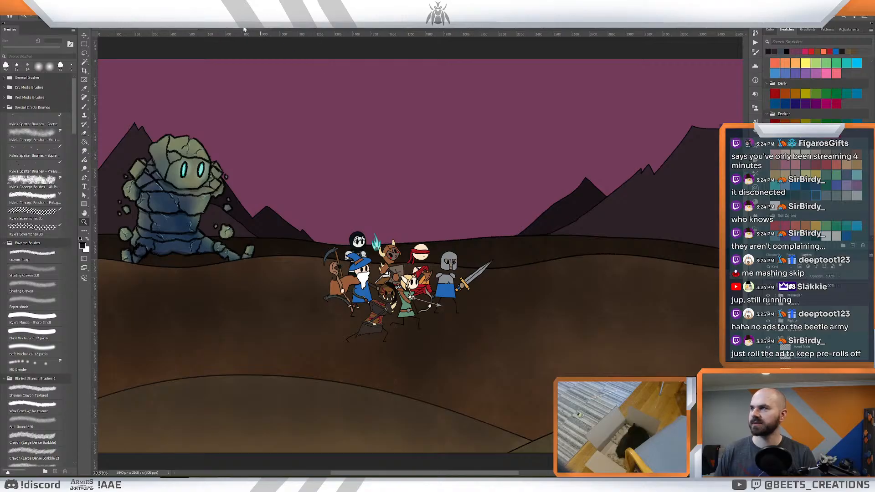
left_click(299, 29)
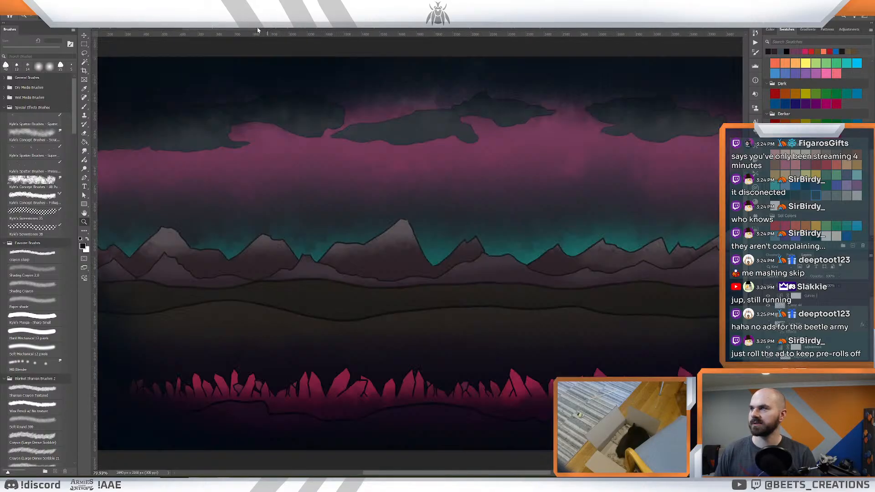
left_click(258, 29)
left_click(303, 30)
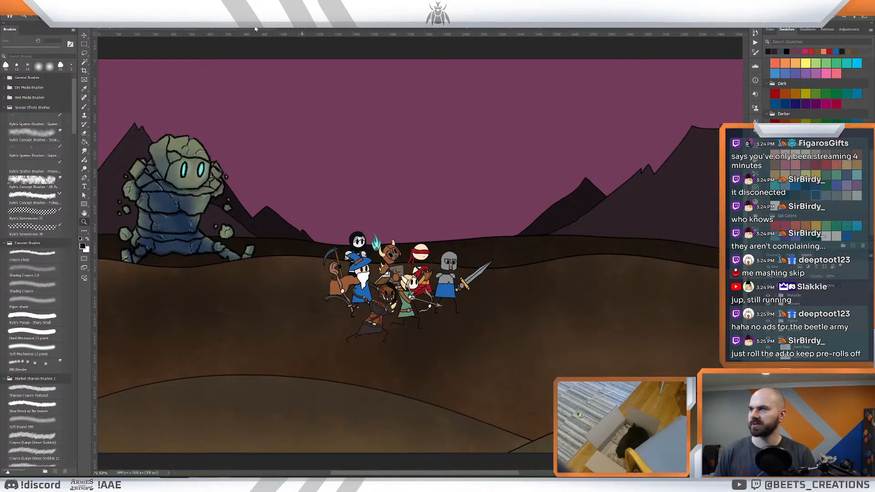
left_click(256, 29)
left_click(324, 28)
left_click(387, 29)
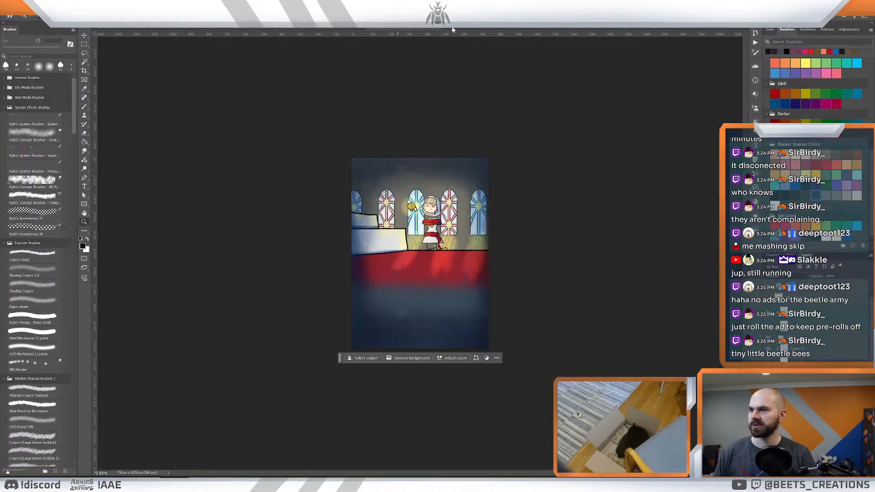
left_click(464, 29)
left_click(623, 29)
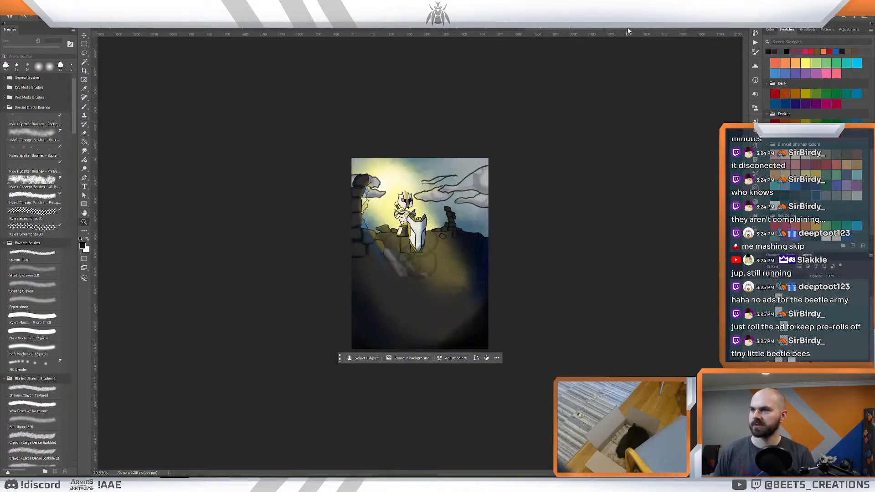
left_click(495, 29)
left_click(457, 29)
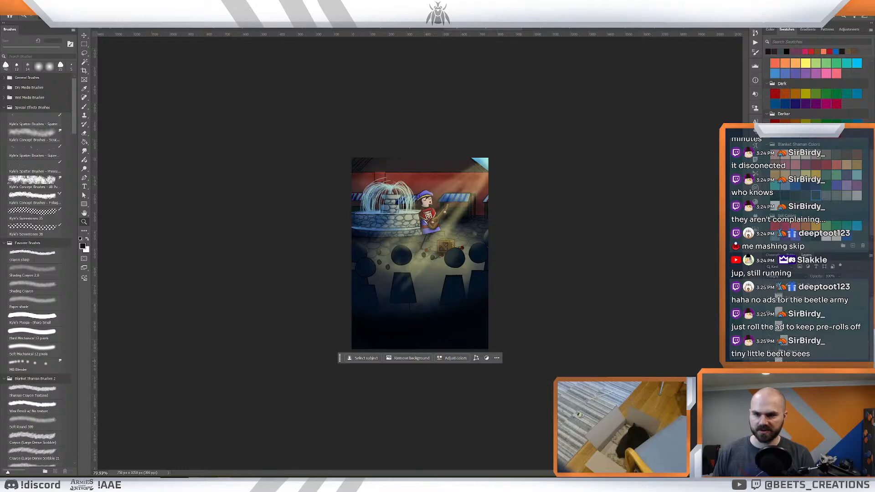
- Copy the bard with his crate into the battlefield scene and place them between the golem and the hero group
left_click(792, 351)
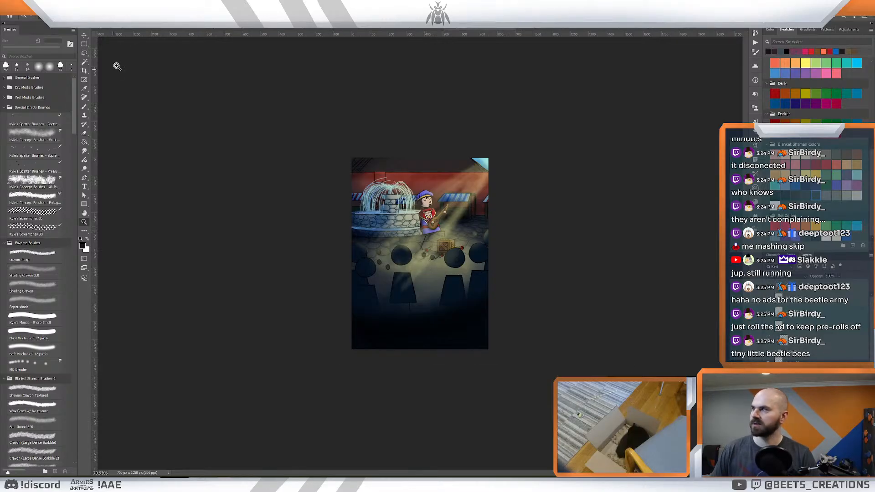
left_click(145, 29)
key("ctrl+v")
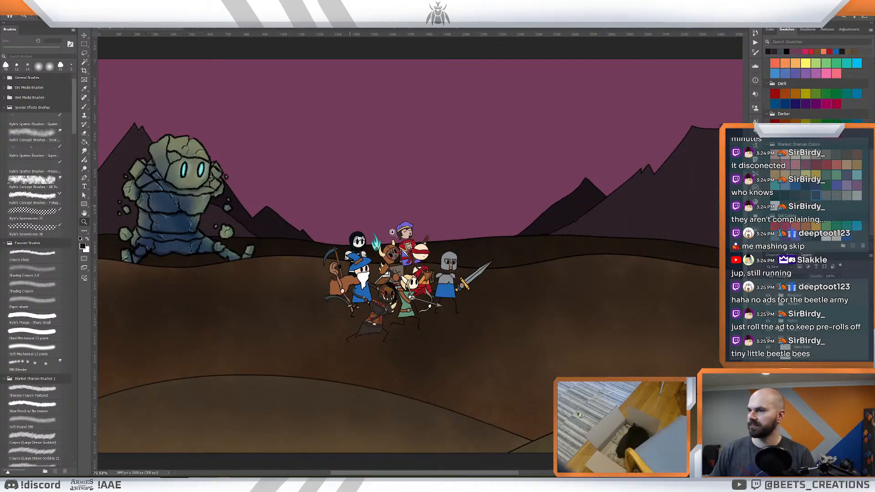
left_click_drag(408, 235, 310, 239)
left_click_drag(273, 267, 278, 268)
key("Return")
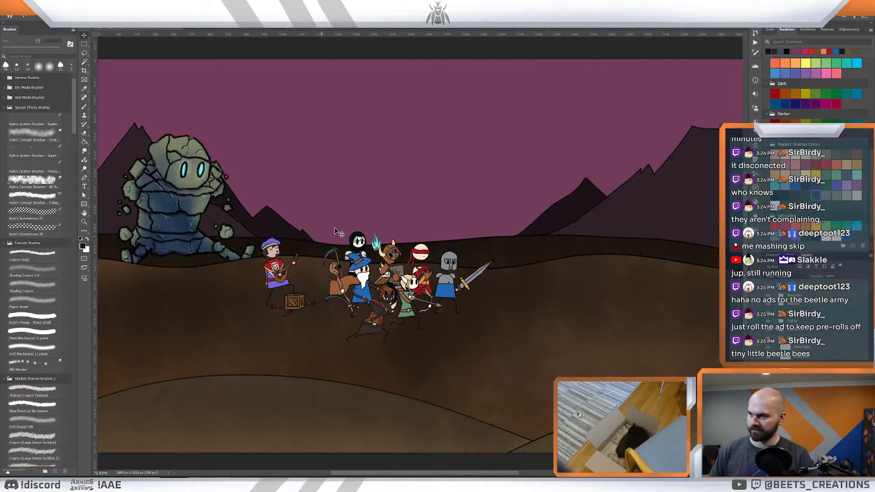
- Nudge the bard and his crate slightly away from the hero group
mouse_move(337, 233)
left_mouse_down()
mouse_move(318, 222)
mouse_move(337, 223)
left_mouse_up()
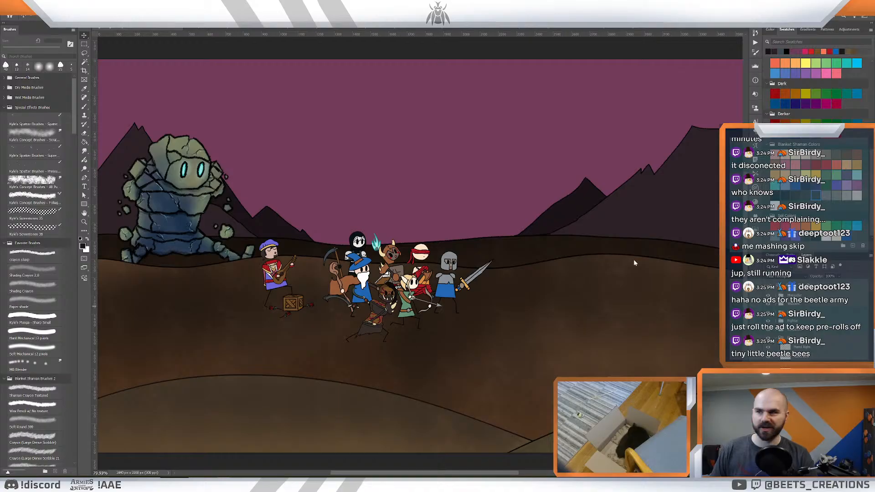
key("z")
mouse_move(554, 216)
left_mouse_down()
mouse_move(538, 217)
mouse_move(547, 217)
left_mouse_up()
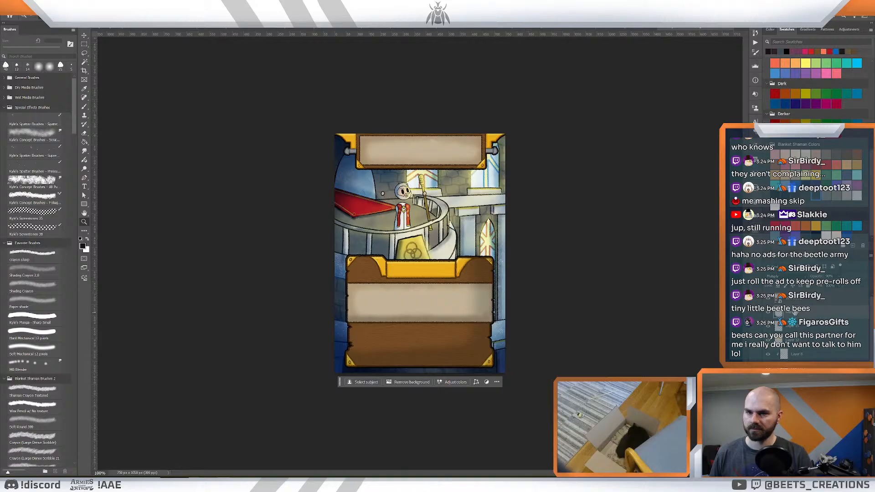
- Copy the white-robed cleric with the golden staff from the balcony card artwork into the battlefield scene
scroll(811, 360, "down", 5)
left_click(803, 390)
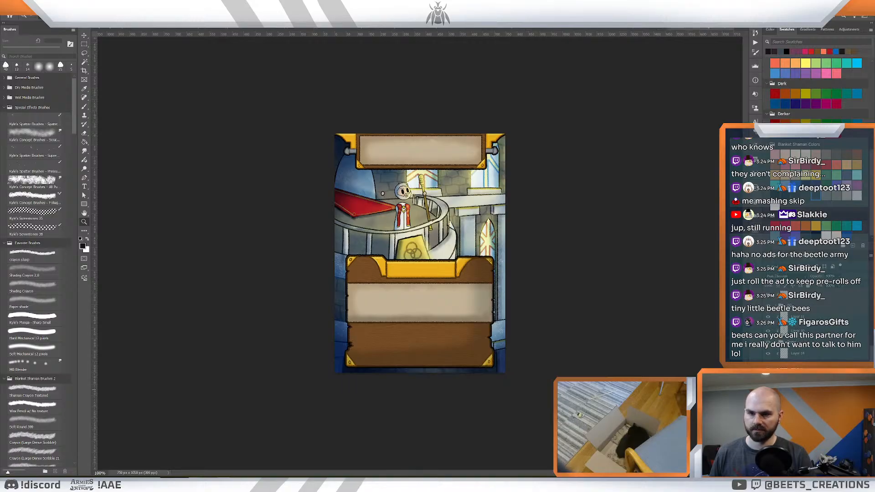
scroll(804, 364, "up", 2)
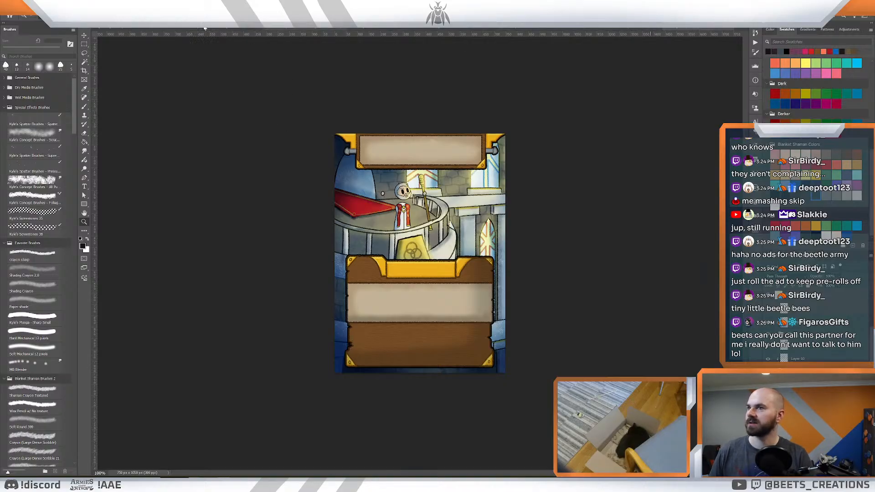
left_click(165, 28)
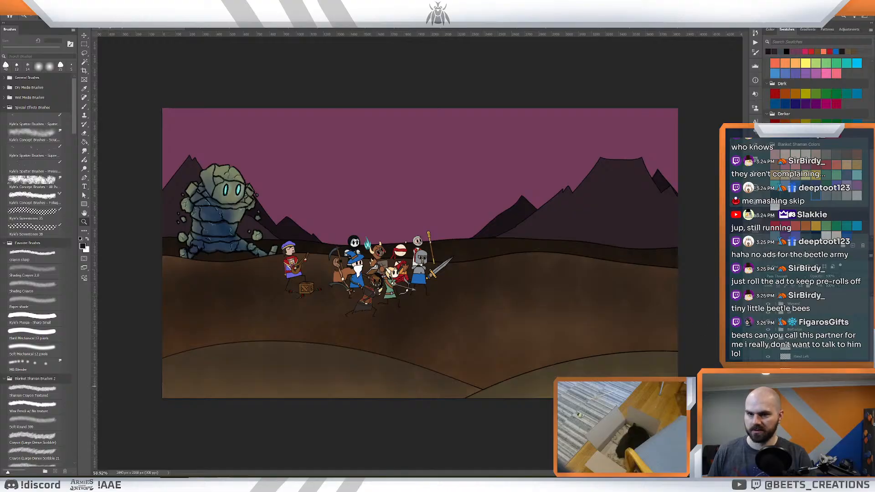
- Reorder the pasted cleric among the character groups in the layer stack
left_click(776, 338)
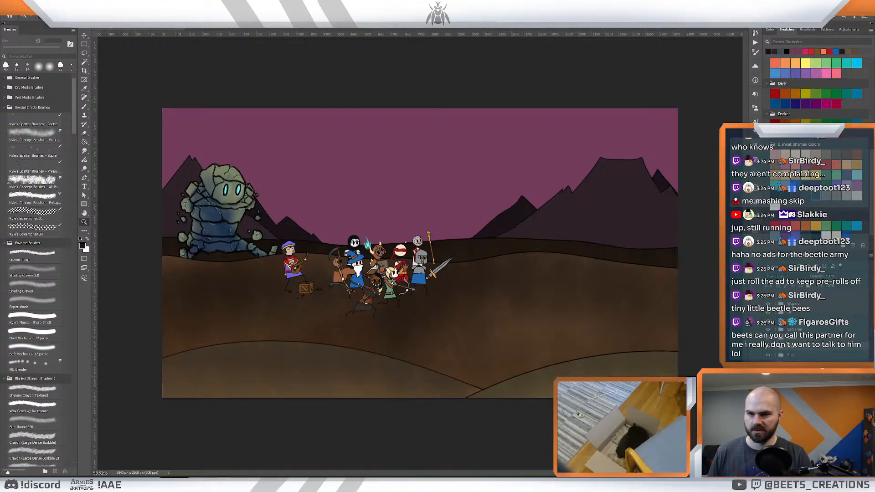
left_click_drag(822, 364, 821, 351)
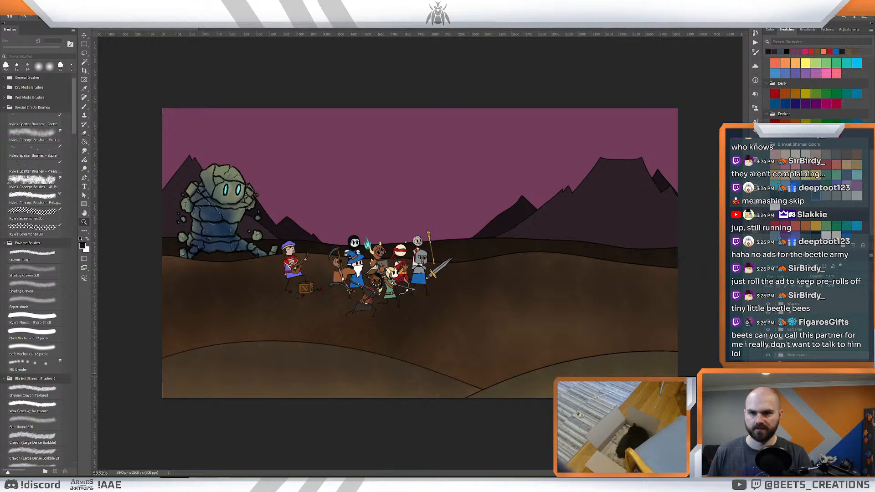
key("ctrl+z")
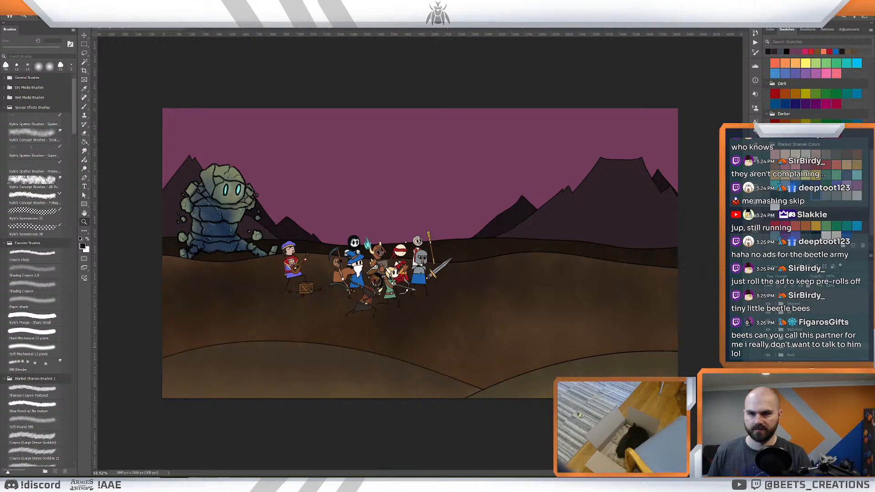
left_click_drag(821, 355, 821, 368)
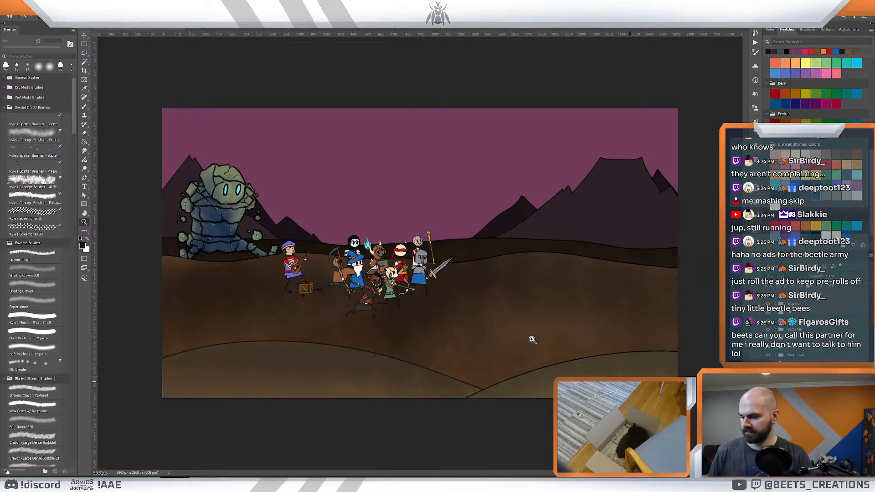
- Move the cleric to the rear of the hero group beside the reaper and adjust his placement with Free Transform
key("v")
left_click_drag(417, 242, 357, 235)
key("ctrl+t")
left_click_drag(341, 243, 338, 255)
key("Return")
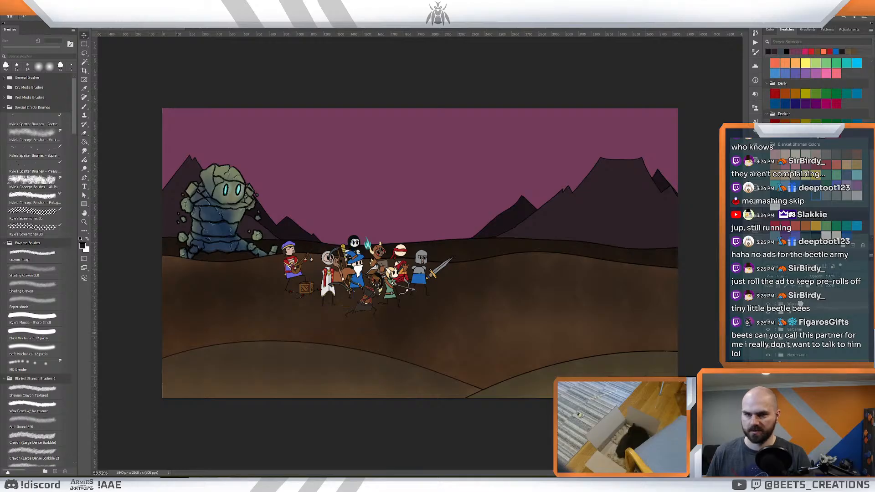
- Bring the cleric in front of the reaper and shift him slightly down, between the bard's crate and the blue-robed wizard
left_click_drag(800, 289, 801, 290)
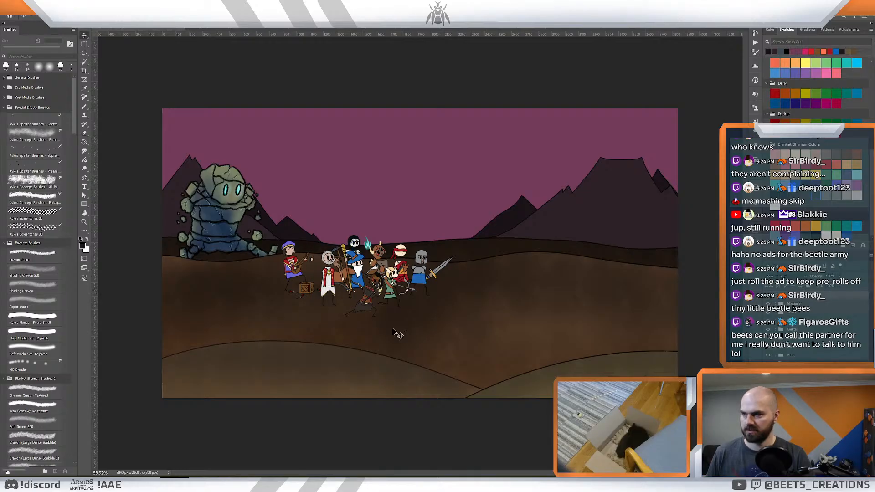
left_click_drag(328, 292, 331, 296)
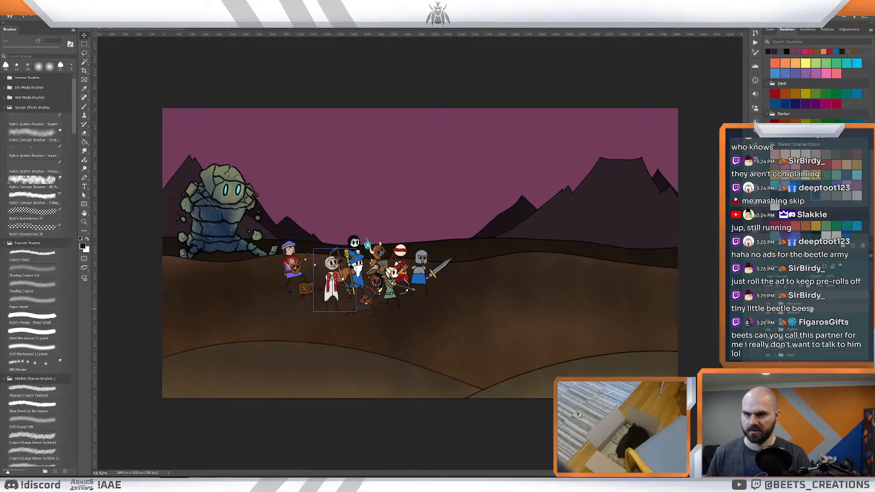
left_click_drag(811, 310, 810, 310)
key("z")
left_click_drag(401, 331, 471, 355)
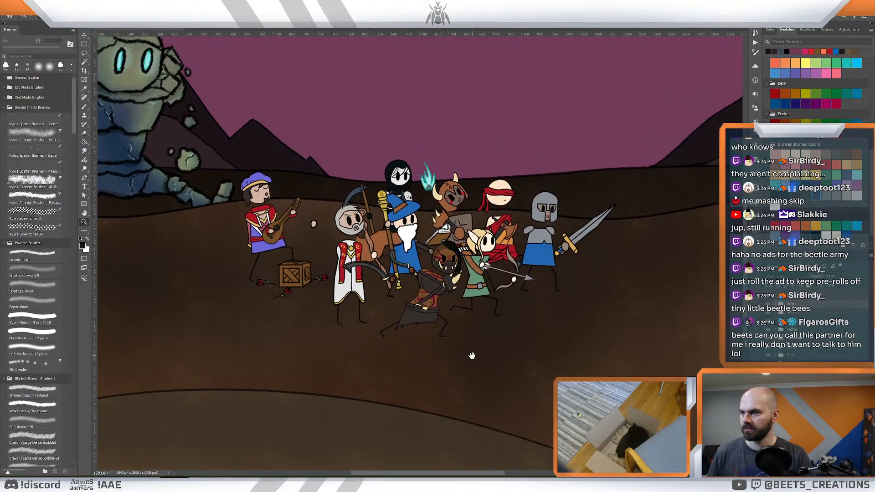
key("v")
left_click_drag(363, 293, 353, 298)
key("z")
left_click_drag(654, 320, 555, 326)
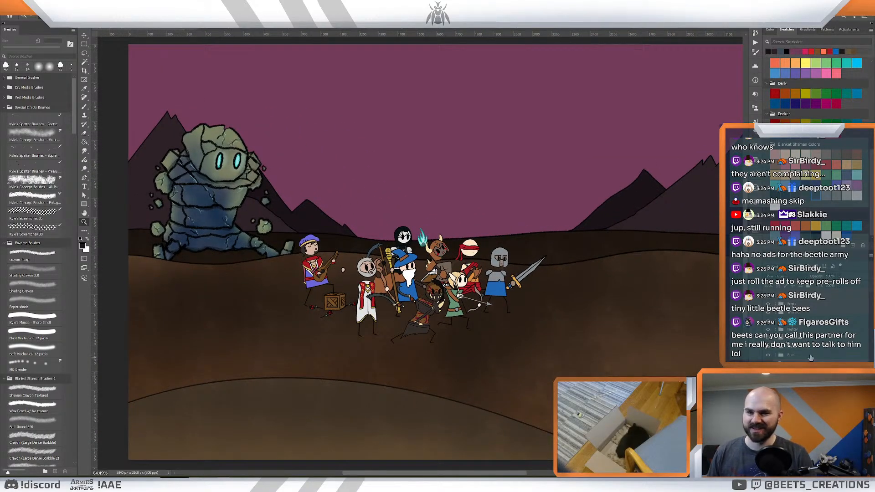
- Slightly enlarge the bard and his crate with Free Transform and lower them a little
key("ctrl+t")
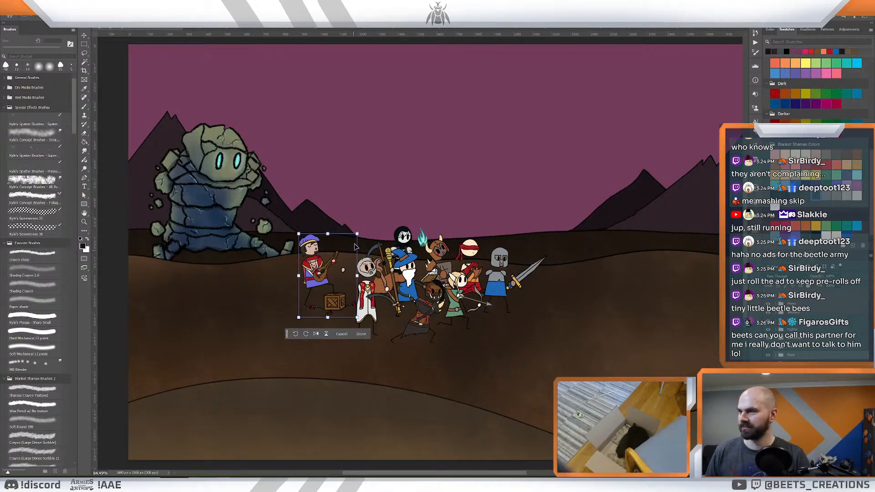
left_click_drag(357, 232, 360, 230)
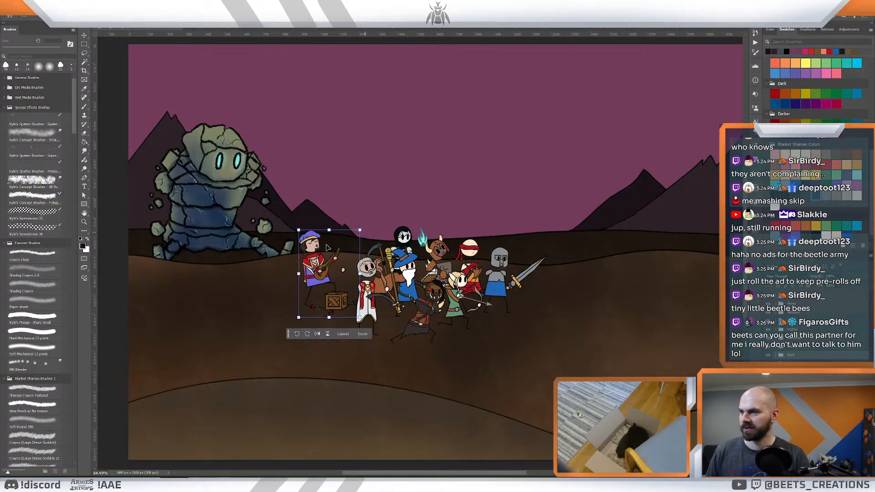
left_click_drag(320, 251, 318, 256)
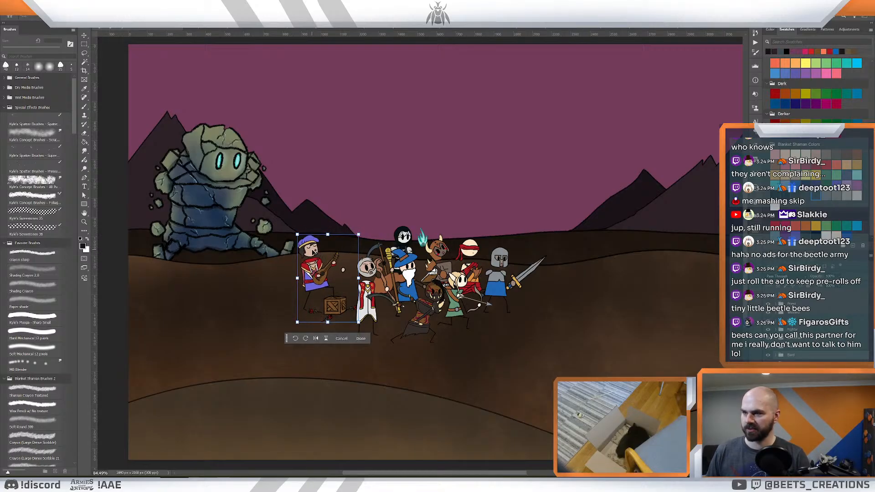
key("Return")
- Examine the arrangement of the hero group and the open ground in front of it
scroll(506, 264, "up", 3)
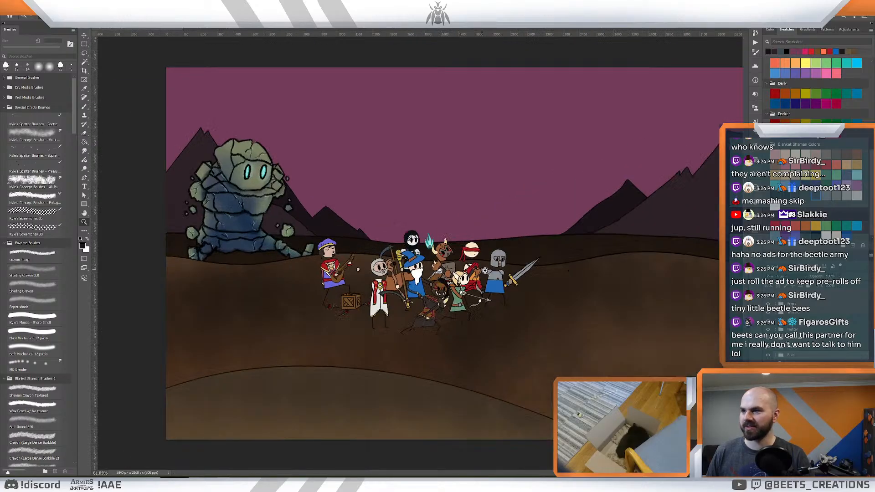
left_click_drag(511, 266, 481, 258)
left_click_drag(478, 267, 452, 271)
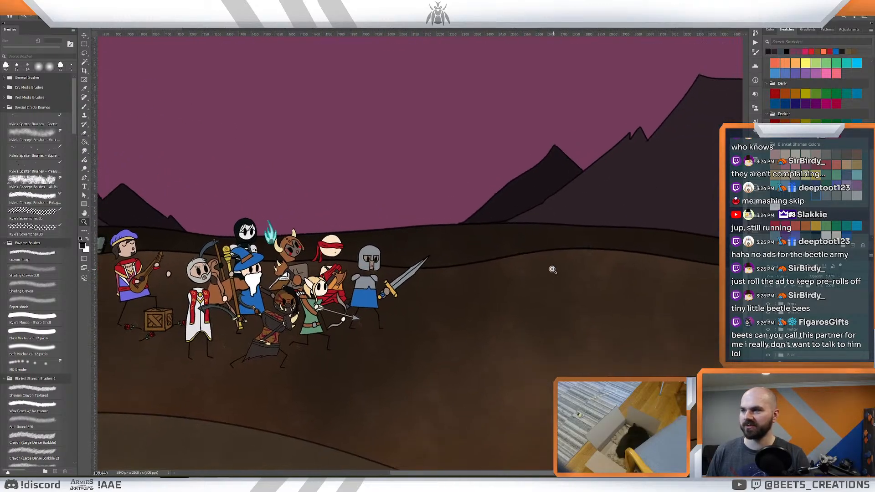
scroll(552, 269, "down", 3)
scroll(552, 269, "up", 1)
scroll(529, 274, "up", 3)
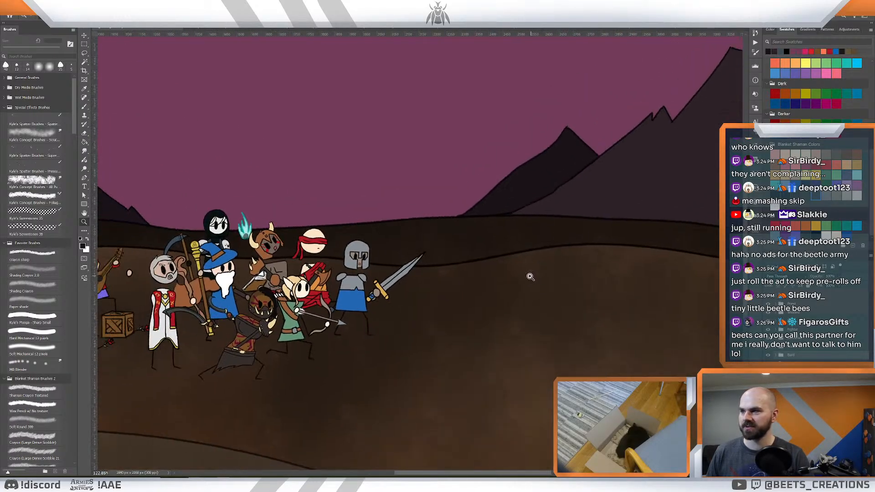
scroll(527, 276, "down", 2)
mouse_move(504, 285)
left_mouse_down()
mouse_move(519, 283)
mouse_move(513, 286)
left_mouse_up()
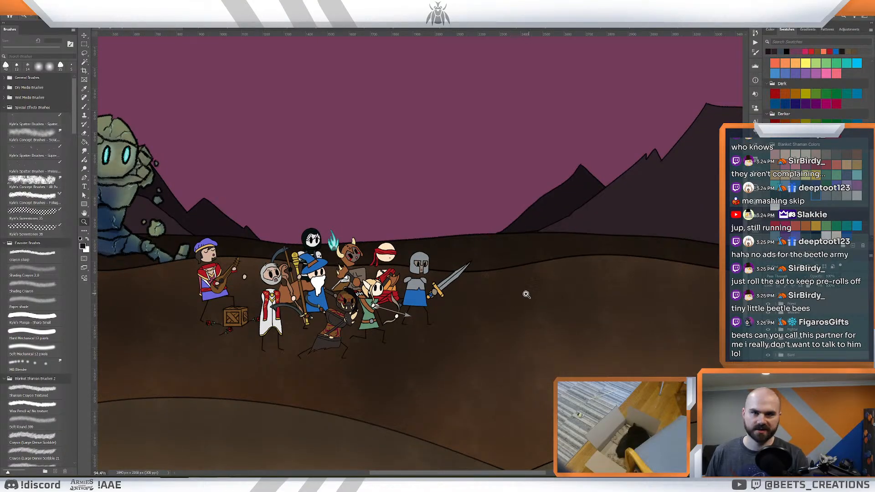
scroll(527, 294, "down", 2)
scroll(525, 293, "up", 3)
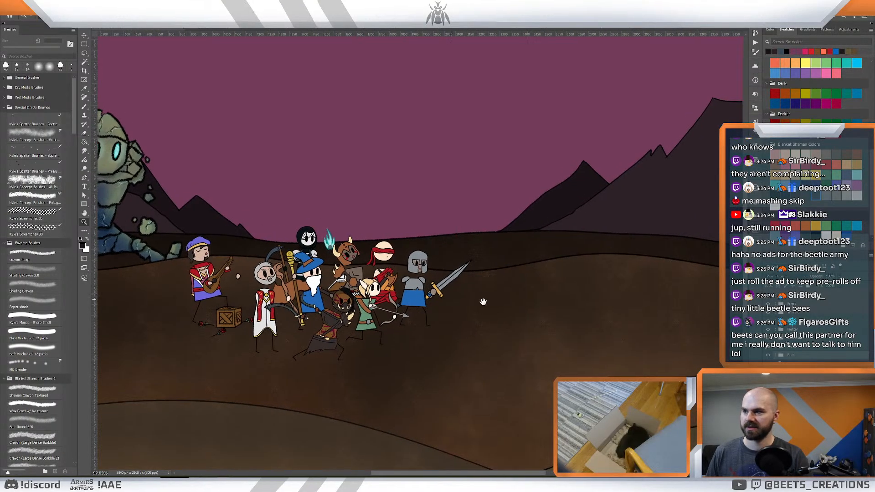
left_click_drag(483, 302, 510, 307)
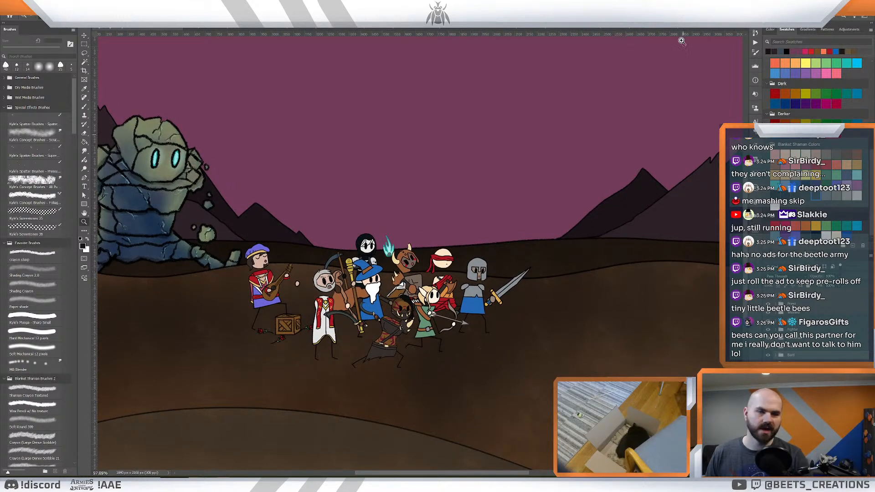
- Look through the open character illustrations and find the blue-cloaked mage standing on the glowing magic circle
left_click(734, 29)
left_click(733, 29)
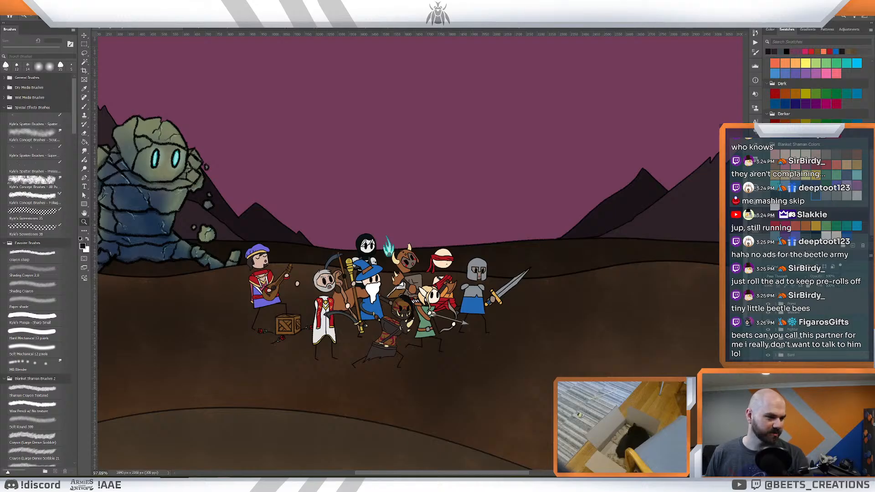
key("ctrl+Tab")
key("ctrl+Tab")
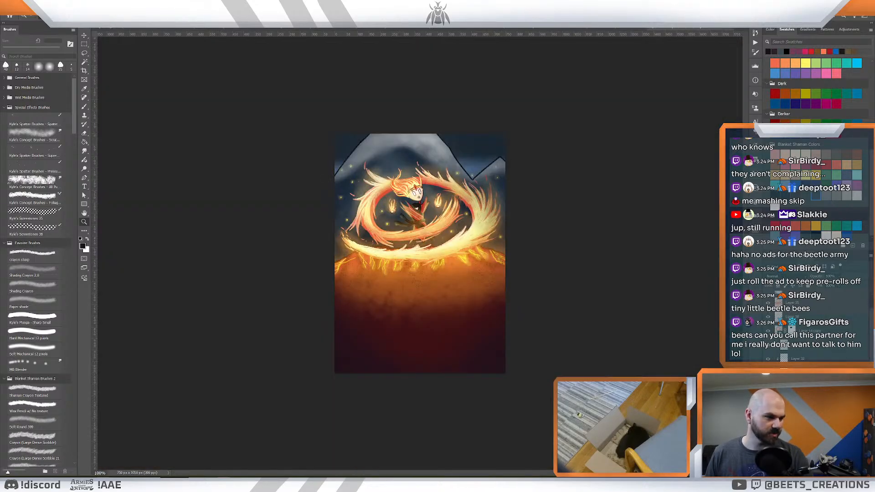
key("ctrl+Tab")
key("ctrl+Tab")
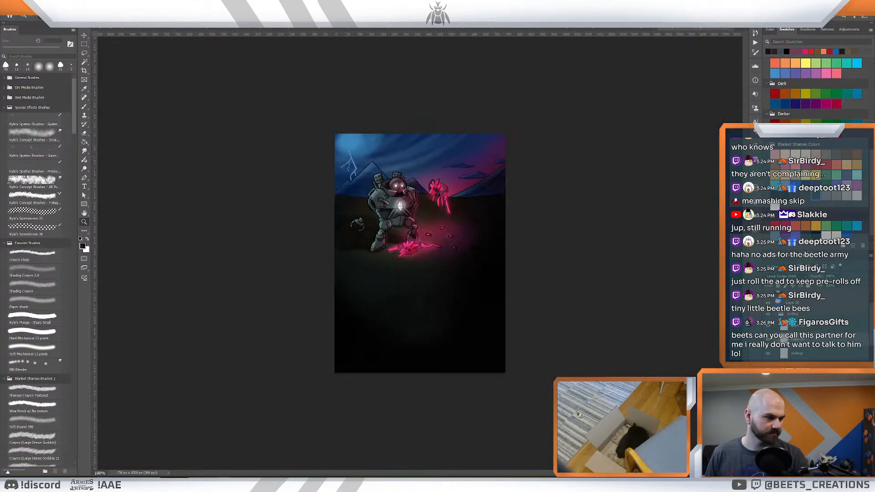
key("ctrl+Tab")
key("ctrl+Tab")
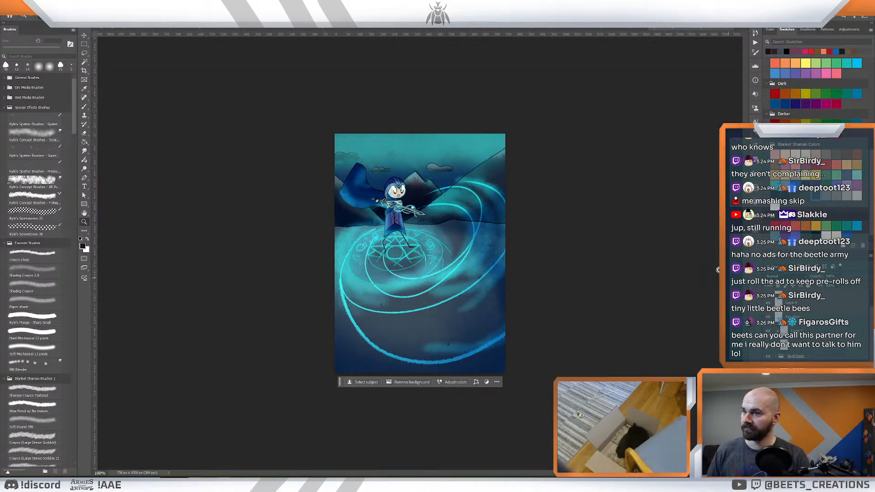
- Copy the blue-cloaked mage into the battlefield scene and place him between the bard and the black-hooded figure, behind the cleric
scroll(822, 356, "up", 1)
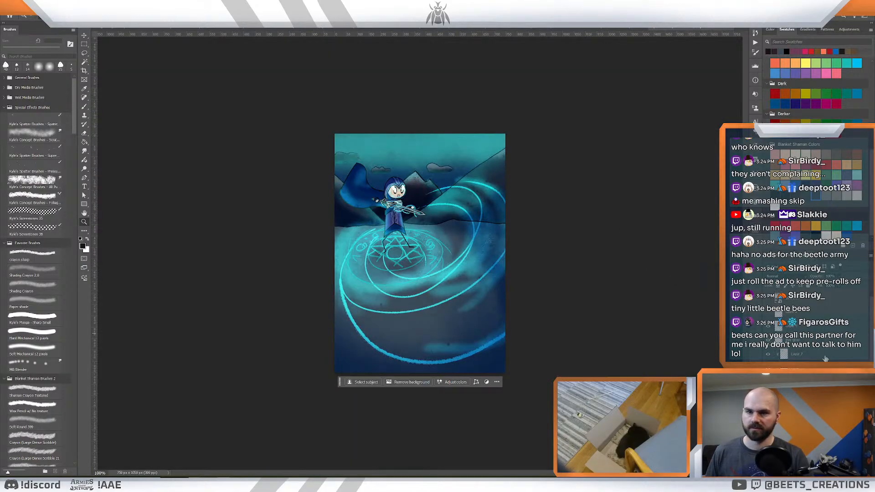
left_click(802, 381)
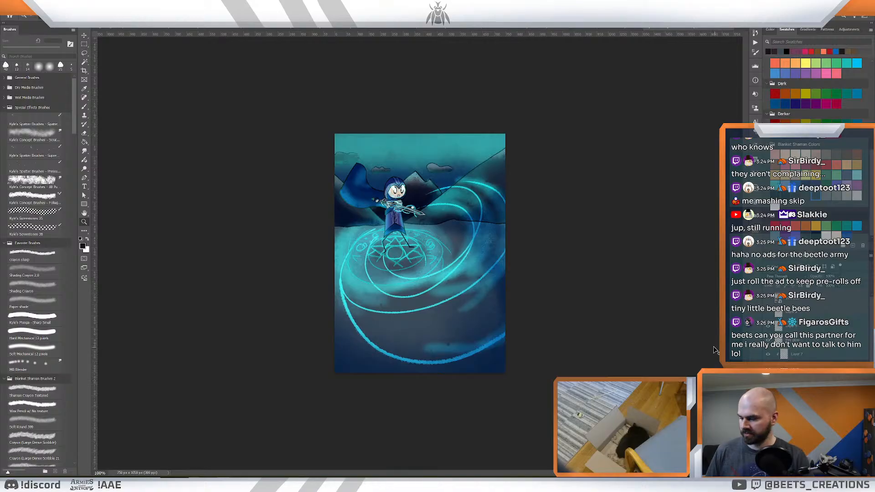
left_click(116, 29)
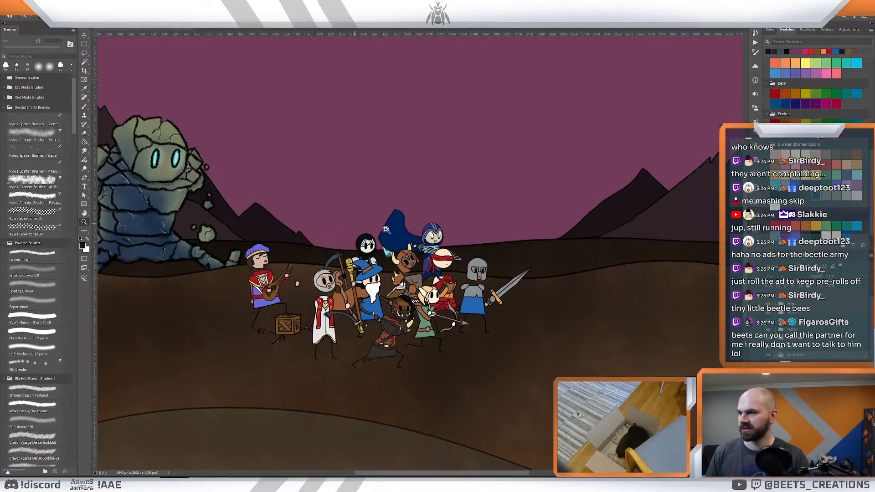
left_click_drag(431, 237, 328, 252)
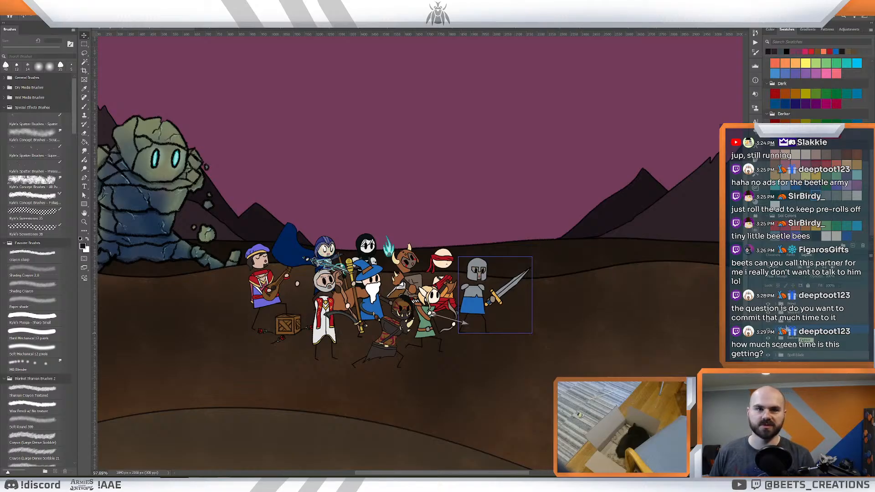
left_click_drag(617, 281, 605, 269)
key("z")
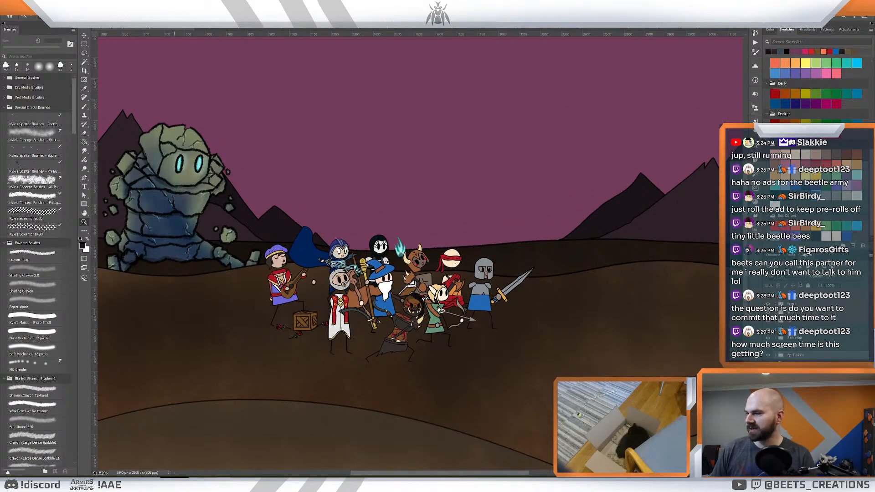
- Switch to After Effects and scrub the How To Play Intro Full composition to review the zoom into the Osgathian Warrior card
mouse_move(119, 484)
mouse_move(163, 484)
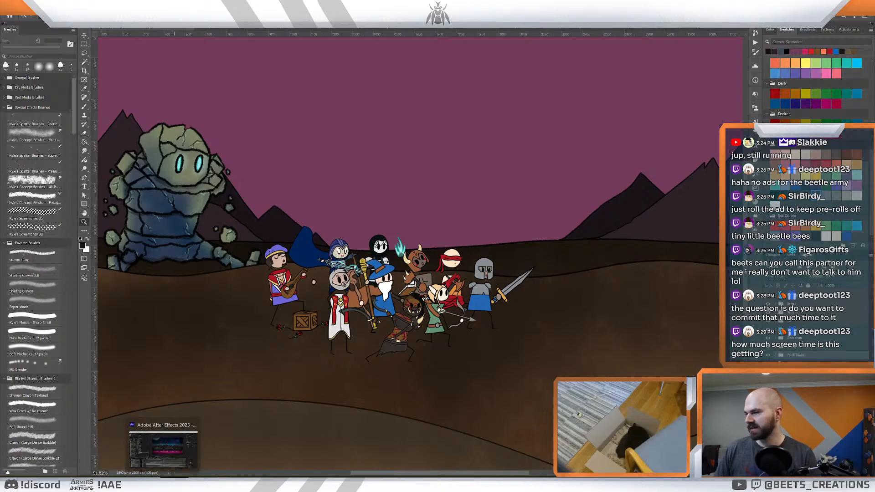
left_click(163, 448)
left_click(512, 346)
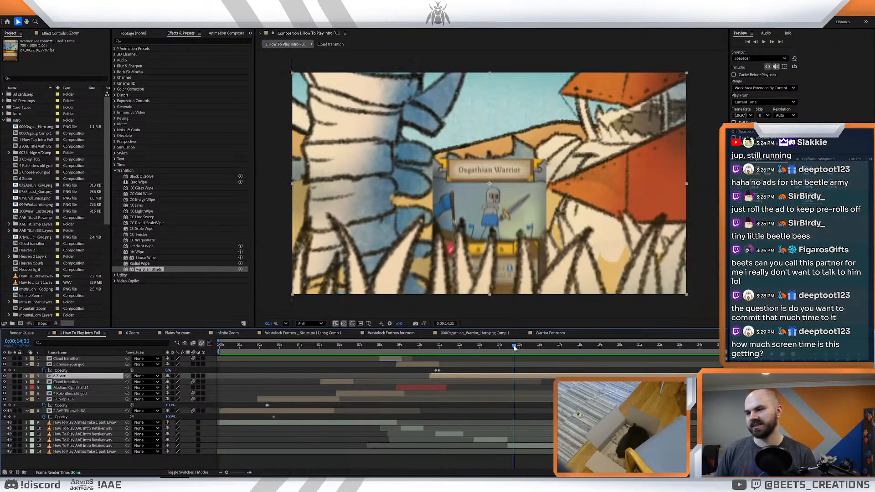
left_click_drag(512, 349, 704, 363)
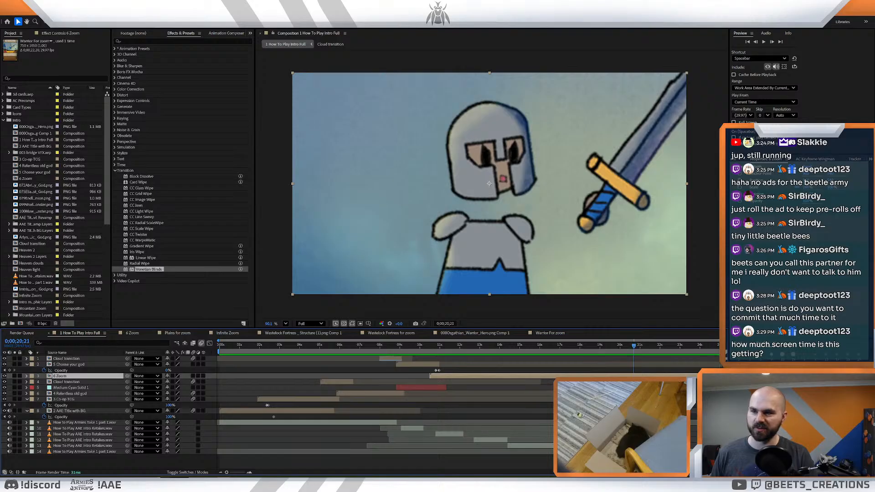
- Return to the battlefield scene in Photoshop and move the blue-cloaked mage slightly away from the black-hooded figure, toward the bard
left_click_drag(633, 363, 615, 364)
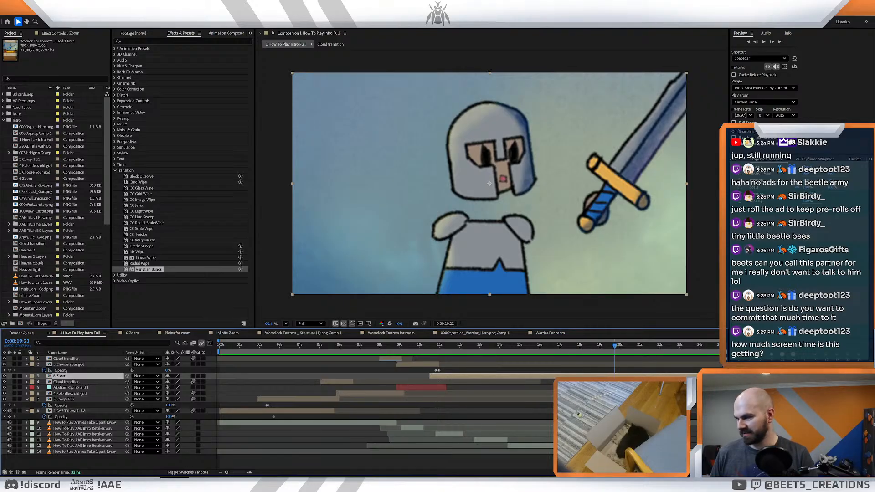
mouse_move(193, 483)
left_click(201, 454)
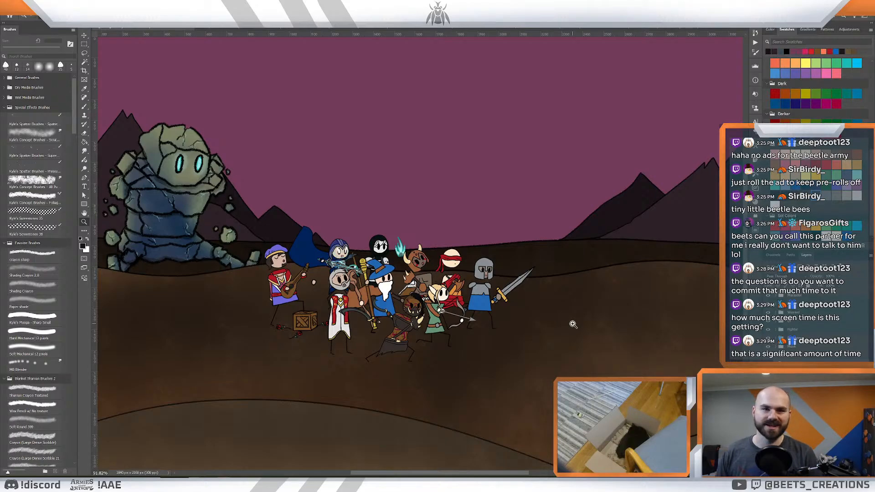
key("v")
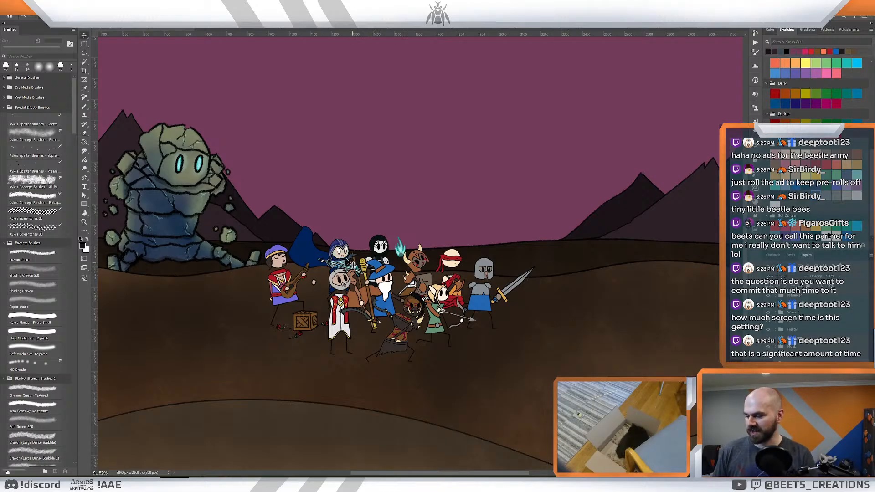
left_click_drag(349, 262, 336, 255)
key("z")
left_click_drag(581, 271, 573, 269)
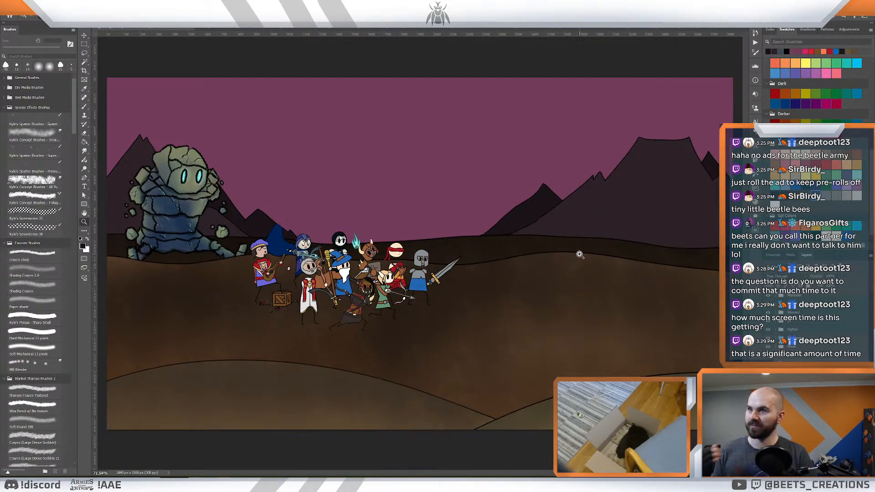
- Close the blue-cloaked mage's illustration and copy the robot's layers from its own artwork
left_click(722, 28)
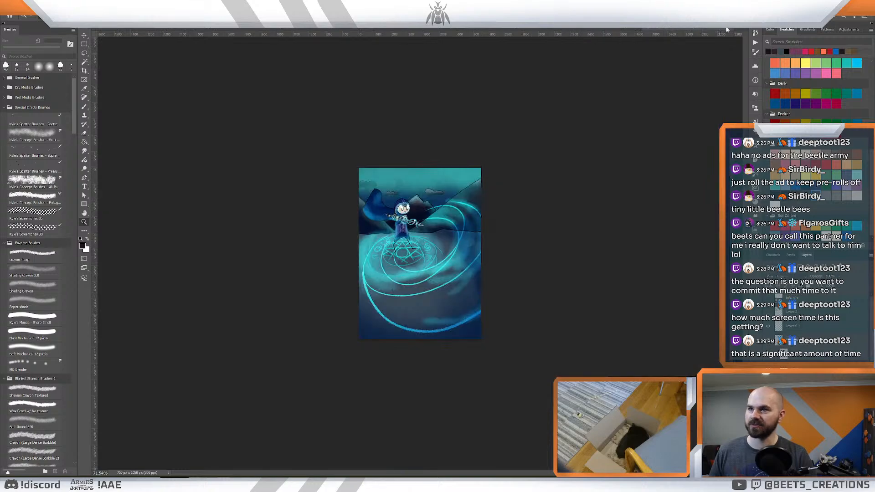
left_click(730, 29)
left_click(683, 28)
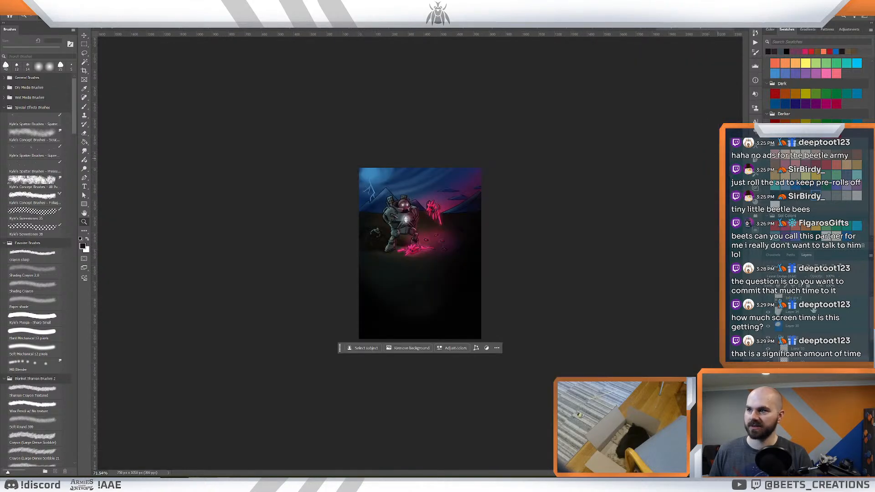
left_click(795, 336)
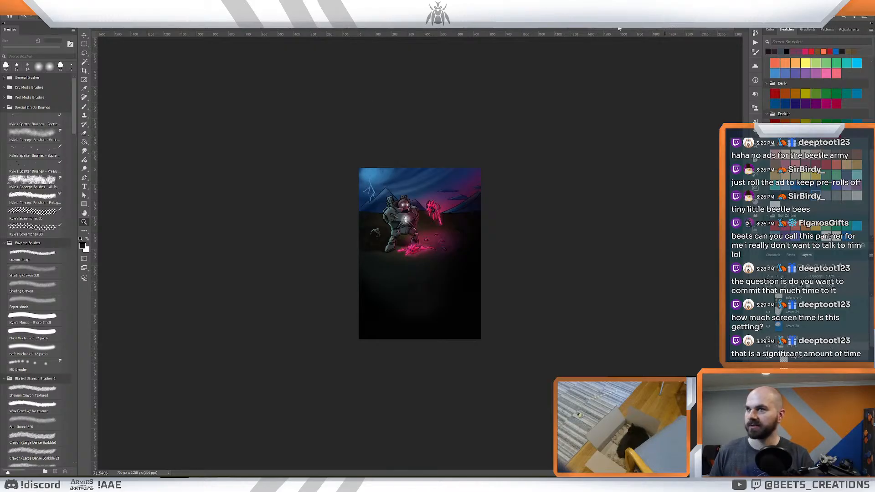
- Paste the robot into the battlefield scene and place it on the open ground below the bard, beside the crate
left_click(136, 28)
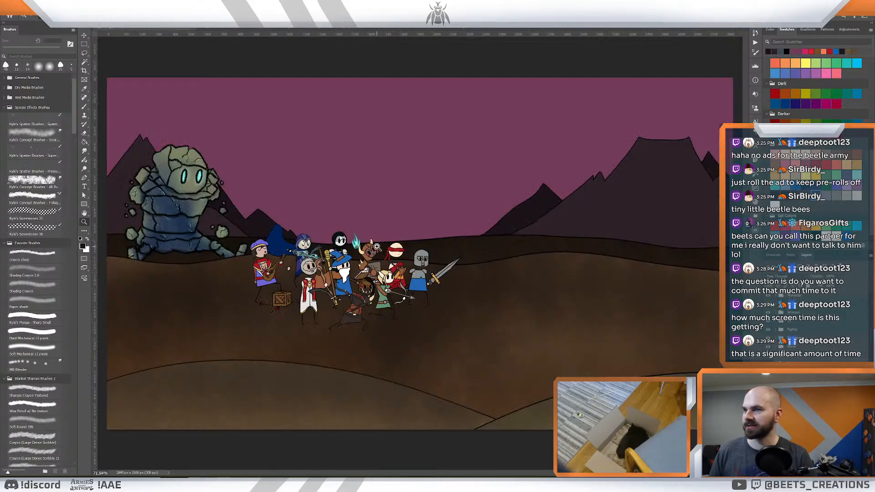
key("ctrl+v")
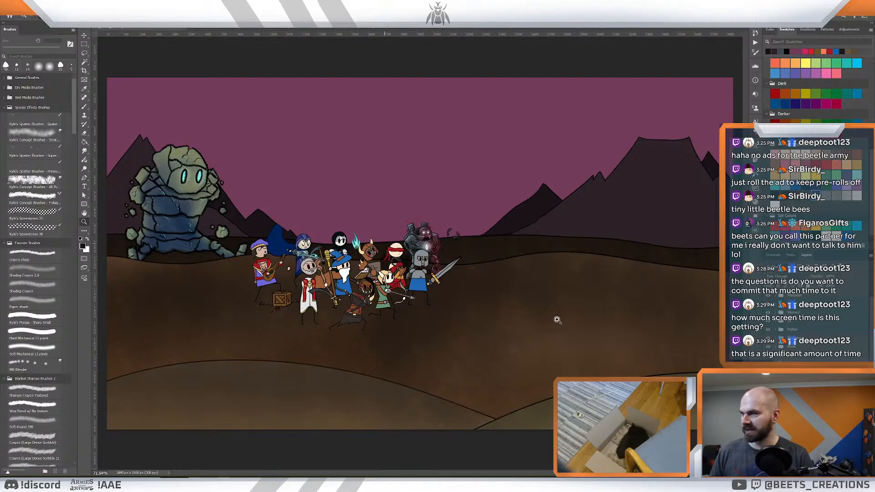
key("ctrl+z")
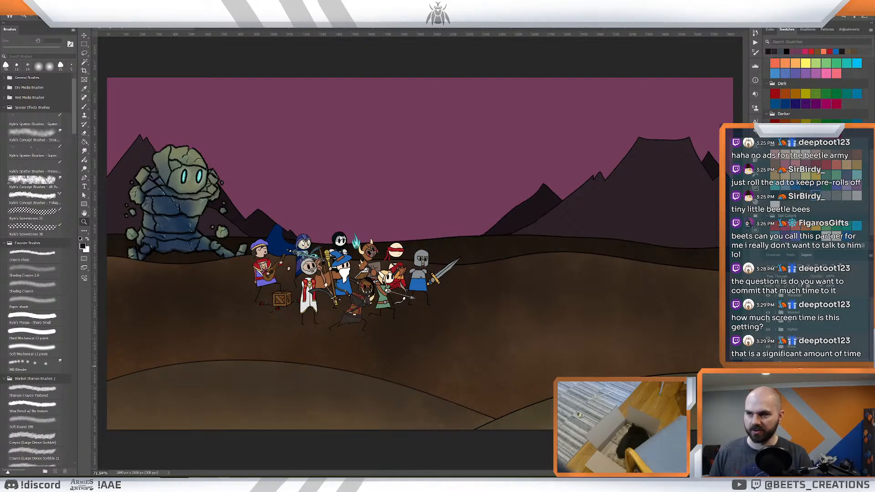
key("ctrl+v")
key("v")
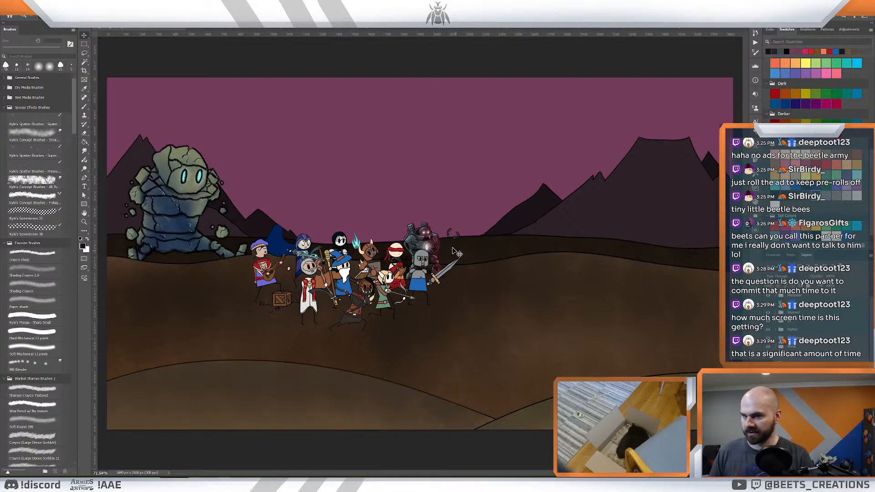
left_click_drag(416, 262, 250, 314)
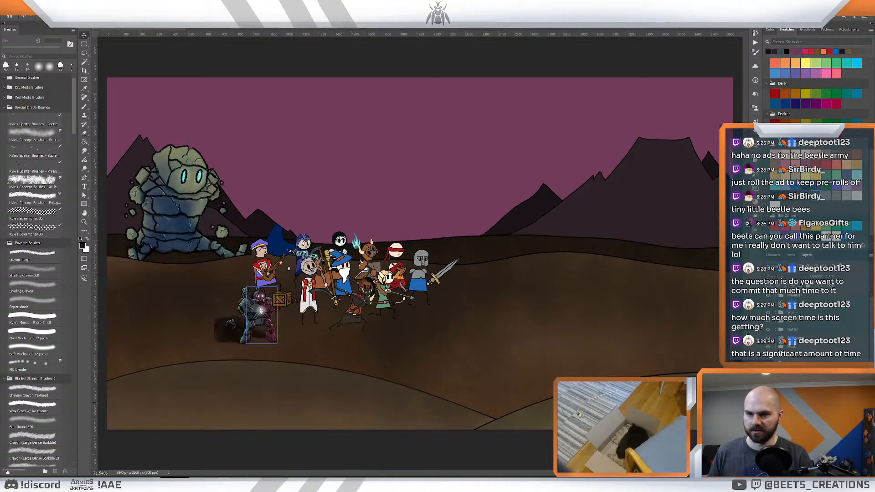
- Delete the dark ground shadow that came in with the pasted robot
left_click(795, 406)
left_click(794, 431)
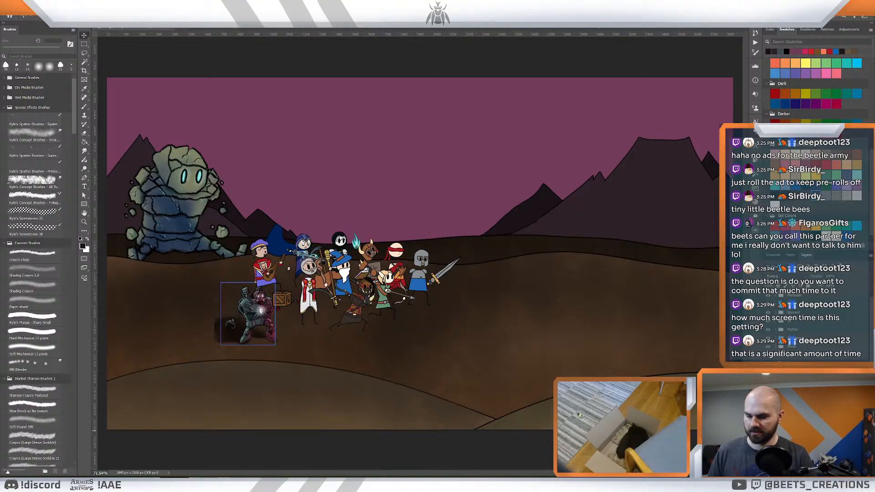
key("Delete")
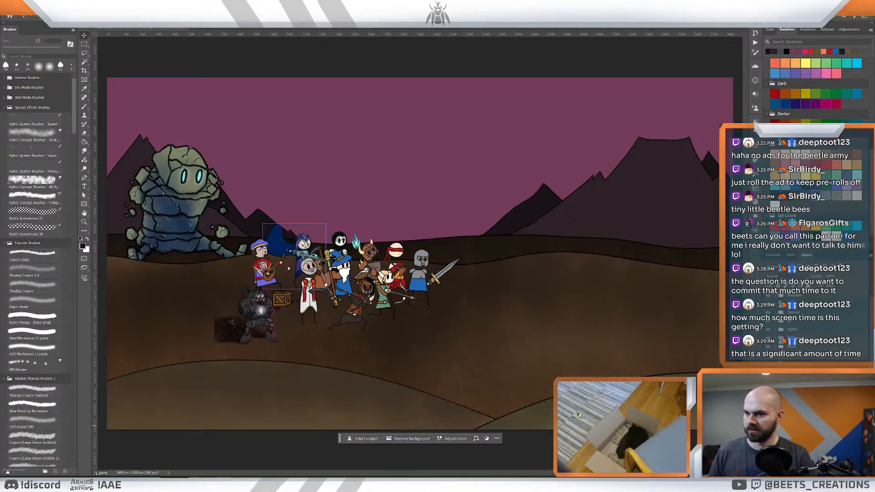
key("super")
type("mod")
key("Return")
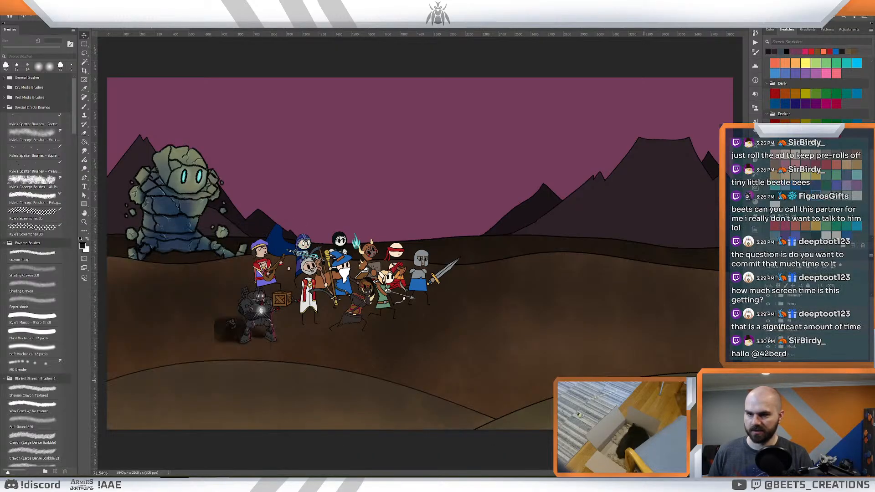
left_click(778, 332)
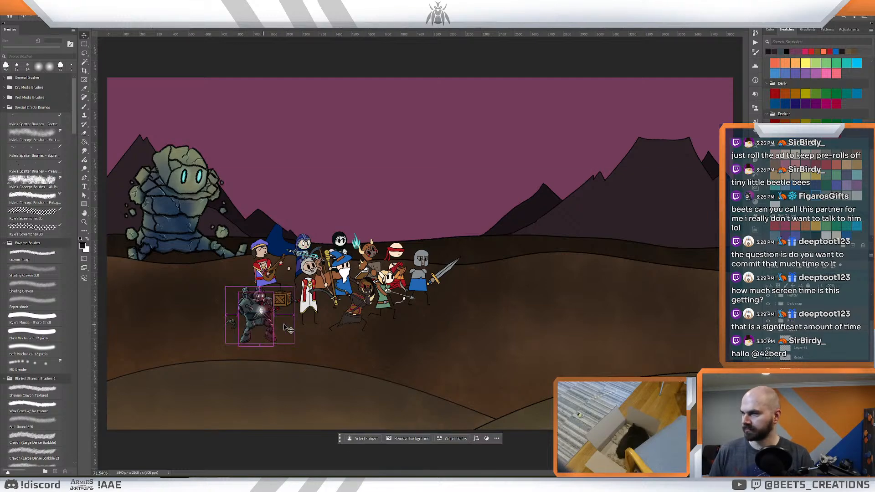
key("ctrl+t")
mouse_move(295, 286)
left_mouse_down()
mouse_move(314, 273)
mouse_move(294, 286)
left_mouse_up()
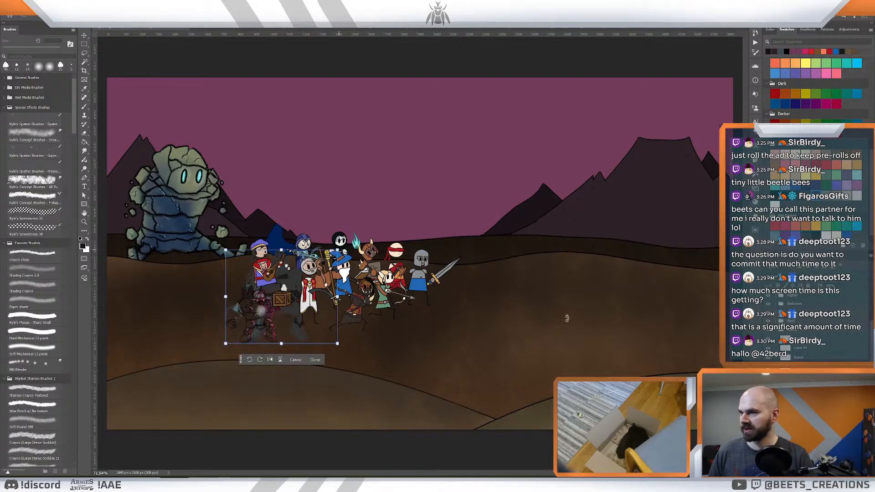
- Enlarge the whole robot group to roughly twice its size and place it behind the bard, next to the stone golem
left_click(797, 334)
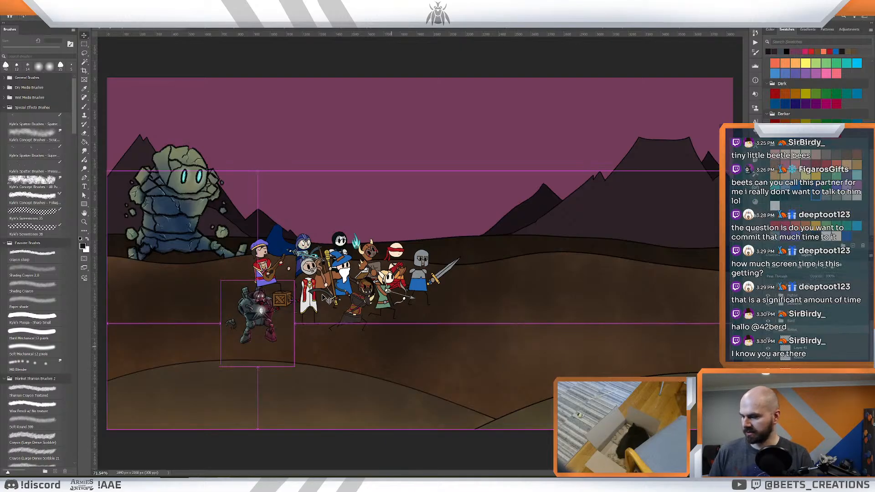
key("ctrl+t")
left_click_drag(295, 279, 367, 226)
left_click_drag(291, 260, 268, 229)
left_click_drag(327, 181, 319, 191)
left_click_drag(268, 222, 274, 219)
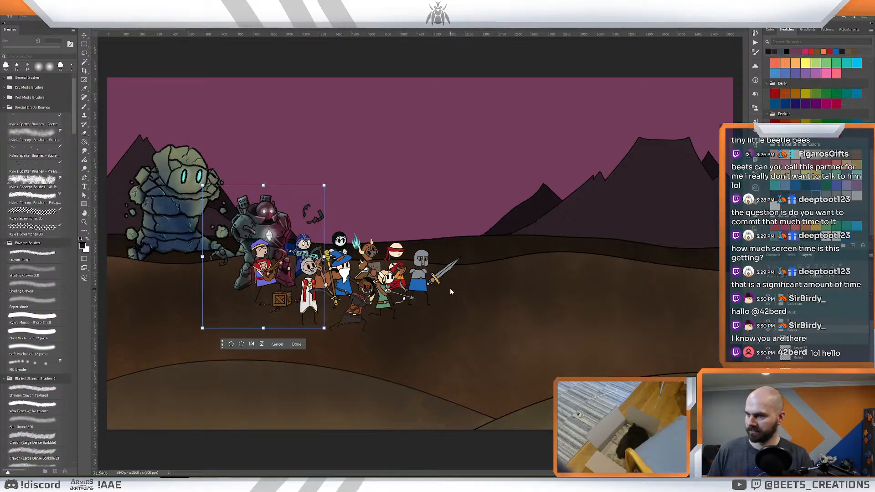
key("Return")
- Close the robot.psd illustration without saving its changes
scroll(286, 248, "up", 2)
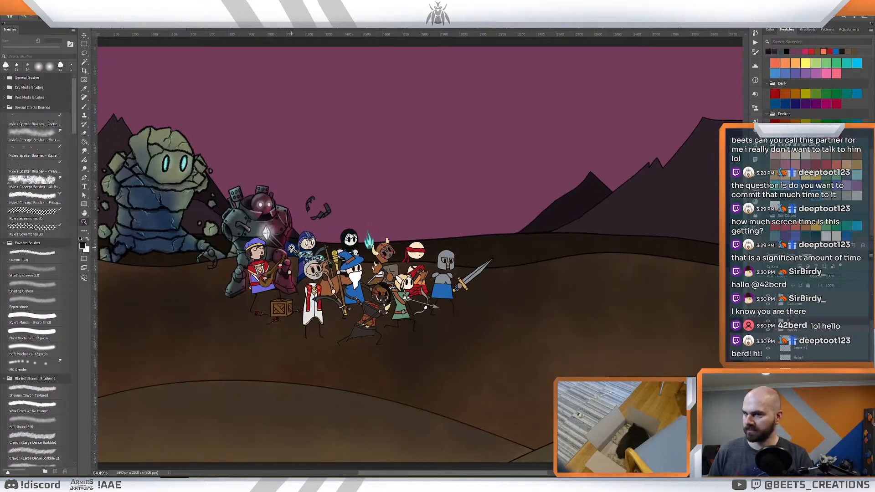
scroll(776, 333, "down", 2)
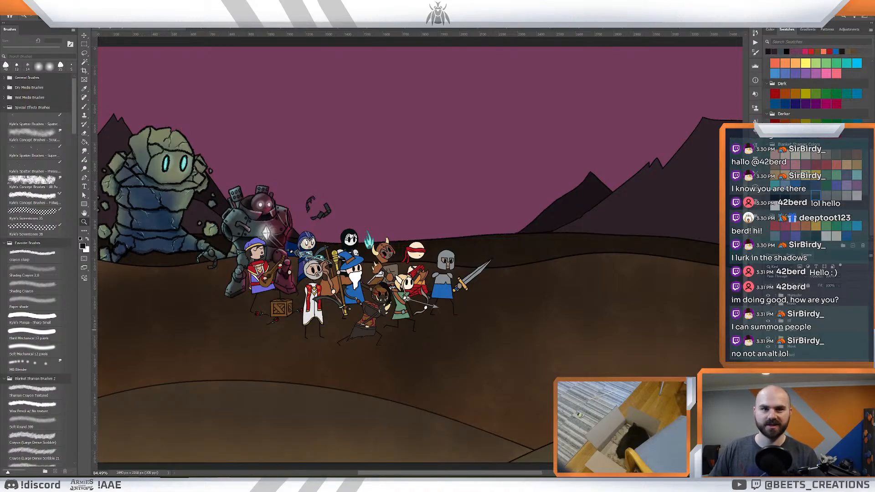
left_click_drag(453, 208, 414, 210)
left_click_drag(416, 216, 490, 231)
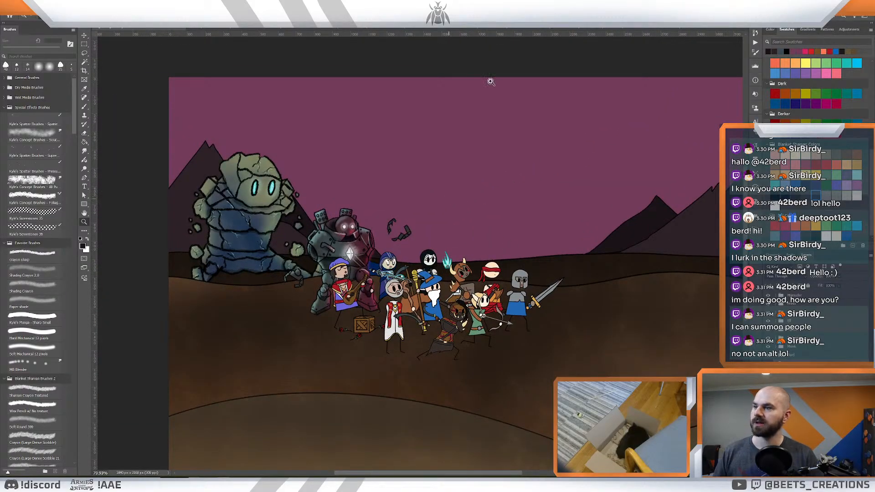
left_click(699, 27)
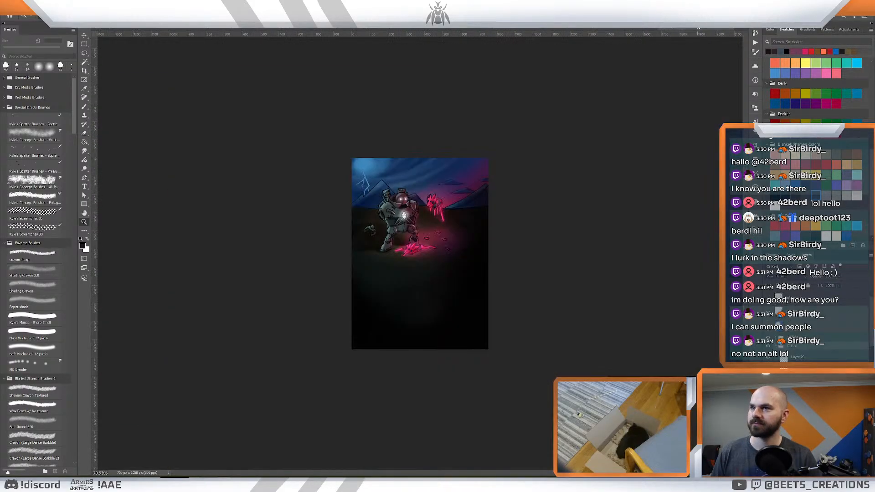
left_click(730, 29)
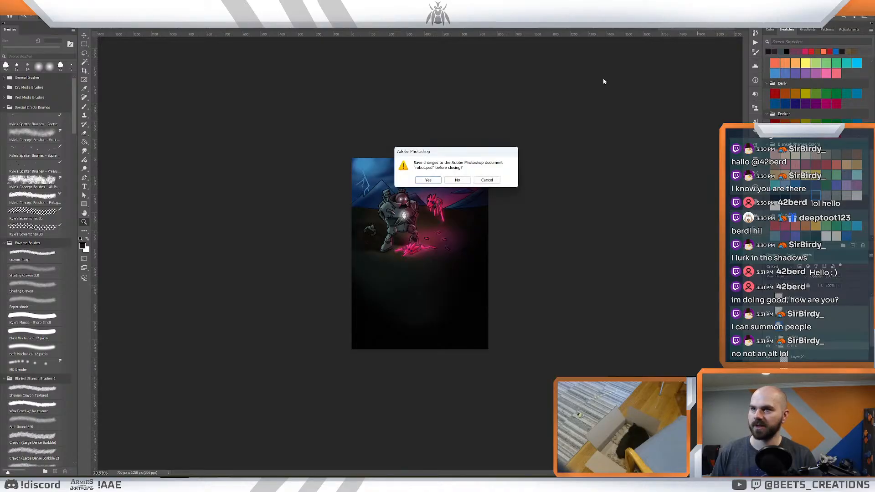
left_click(465, 182)
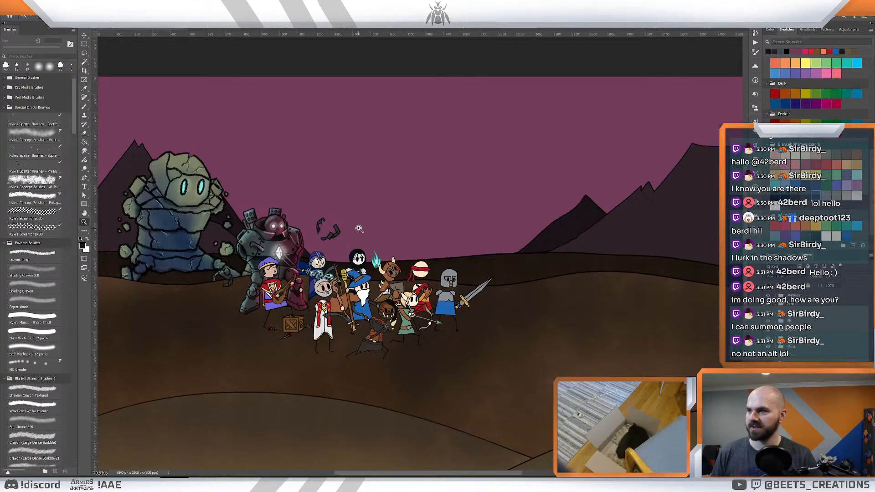
- Switch the robot's fill layer off and on to check how its colouring and outlines are separated
scroll(311, 234, "up", 4)
left_click_drag(307, 246, 457, 249)
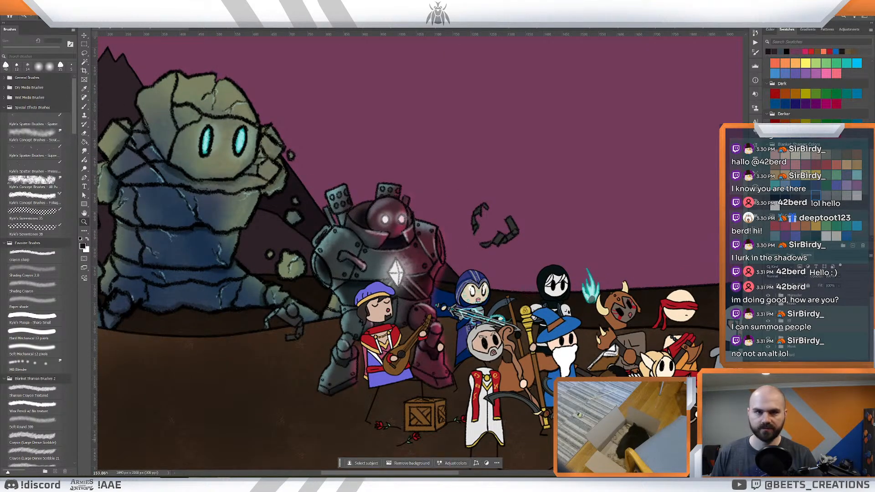
left_click(767, 439)
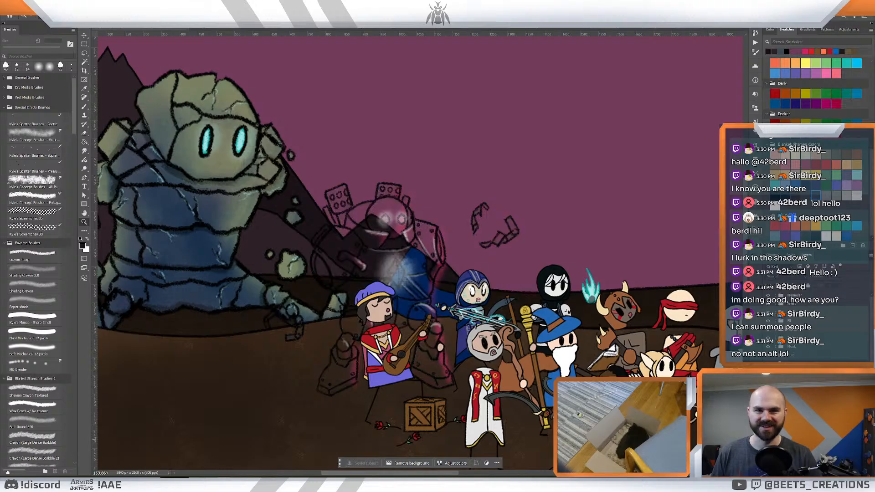
left_click(767, 439)
left_click_drag(432, 258, 460, 290)
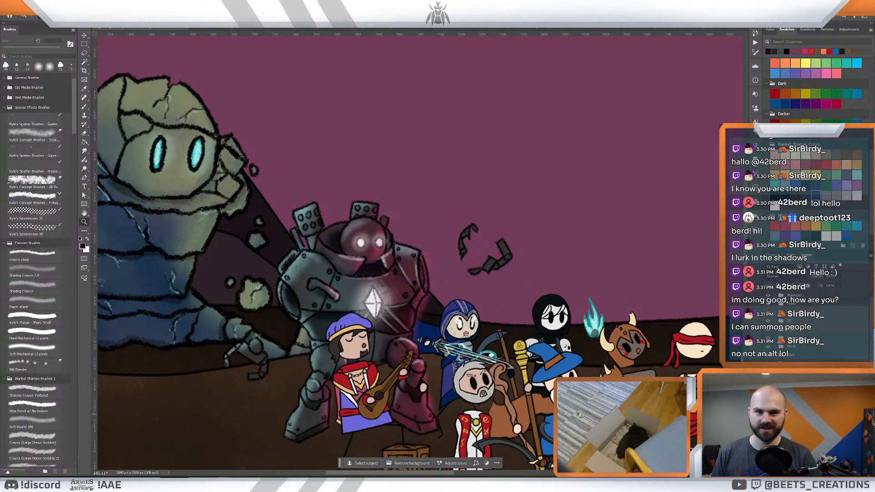
left_click(768, 439)
left_click(768, 439)
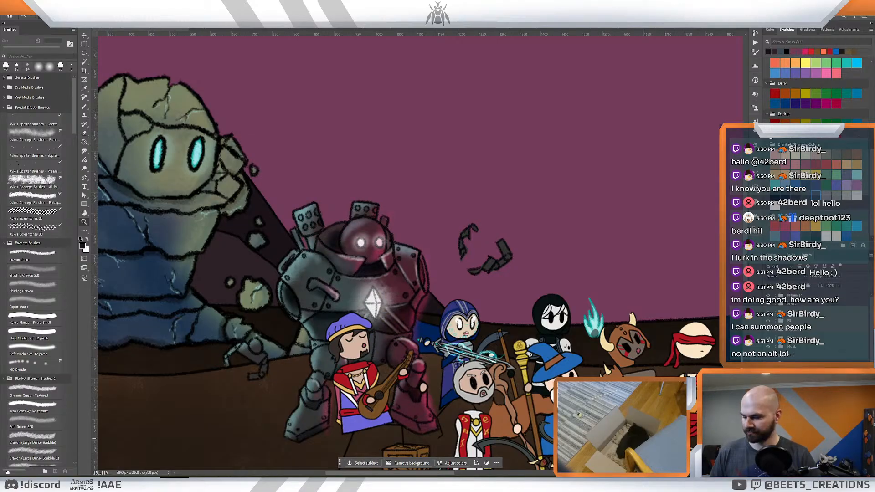
- Sample the dark grey of the robot's floating claw and paint in its missing section with the Crayon sharp brush
key("i")
left_click(488, 266)
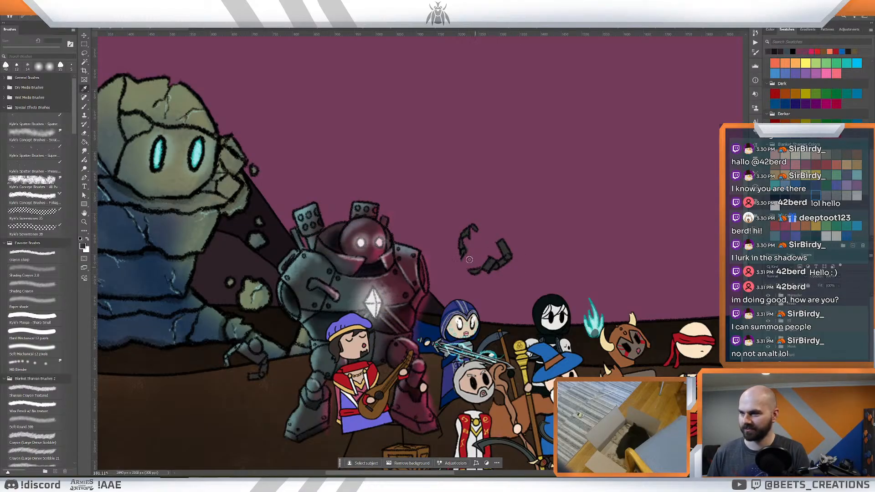
key("b")
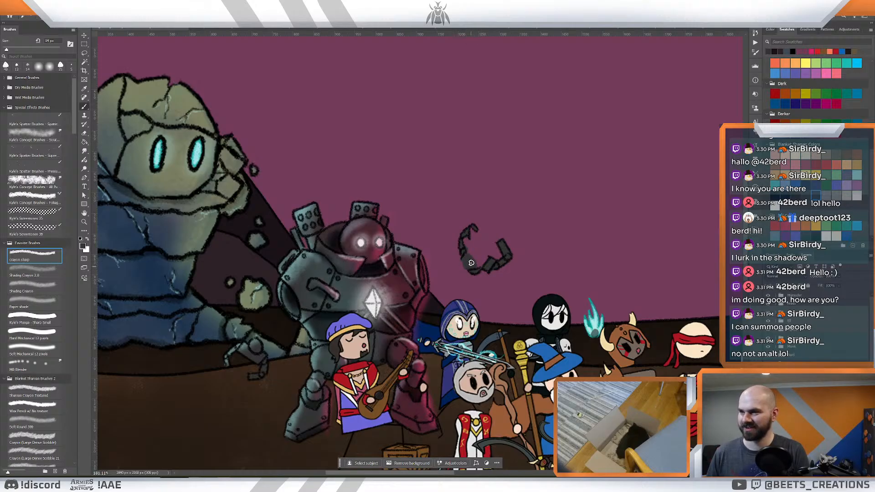
left_click_drag(471, 263, 479, 265)
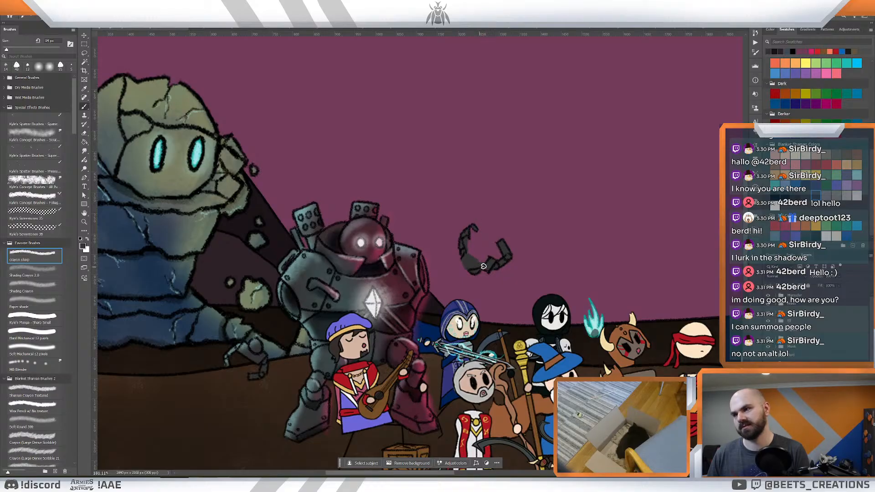
left_click_drag(518, 255, 487, 276)
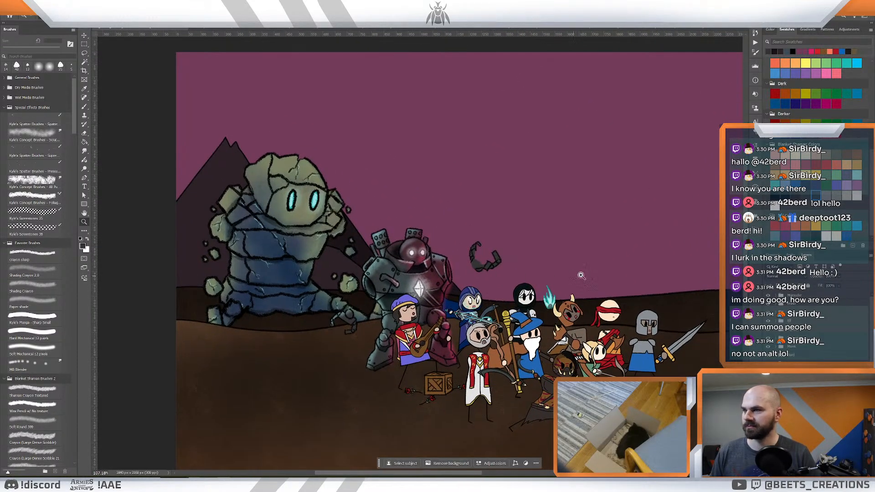
- In the volcano illustration, select and copy the fire mage character layers together with the flame ring
left_click_drag(599, 273, 528, 250)
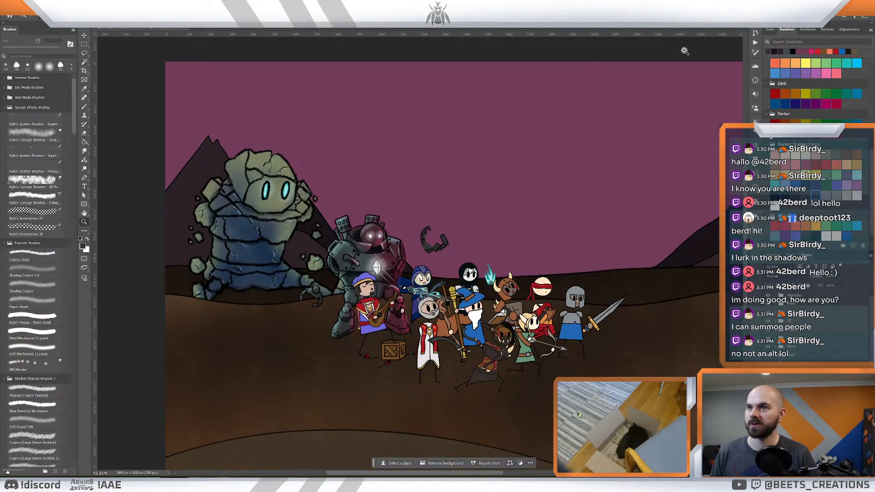
key("ctrl+Tab")
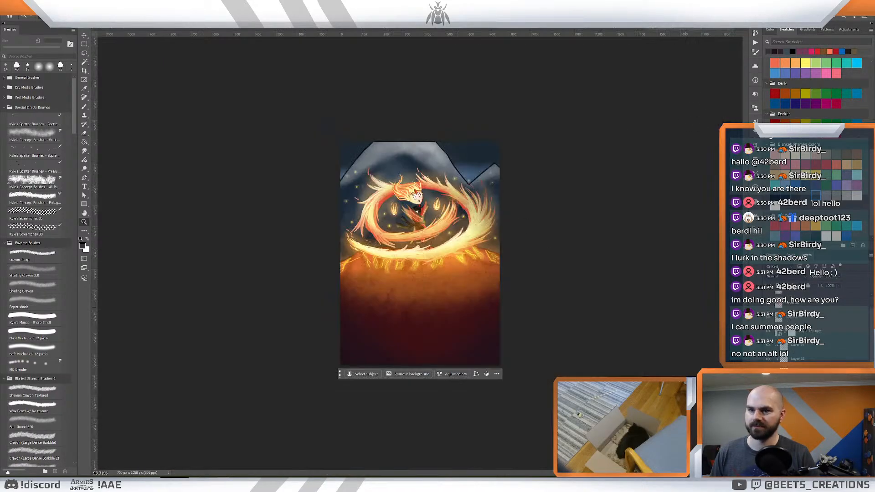
scroll(817, 351, "up", 1)
scroll(830, 357, "up", 3)
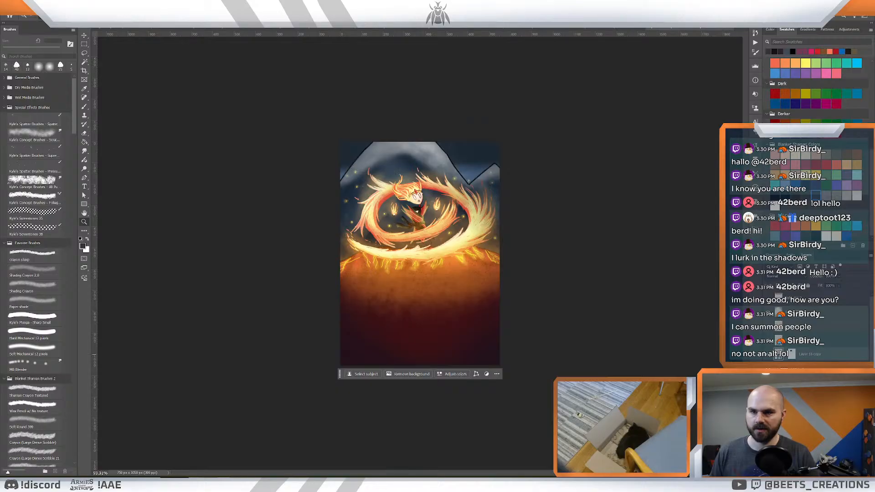
left_click(809, 397)
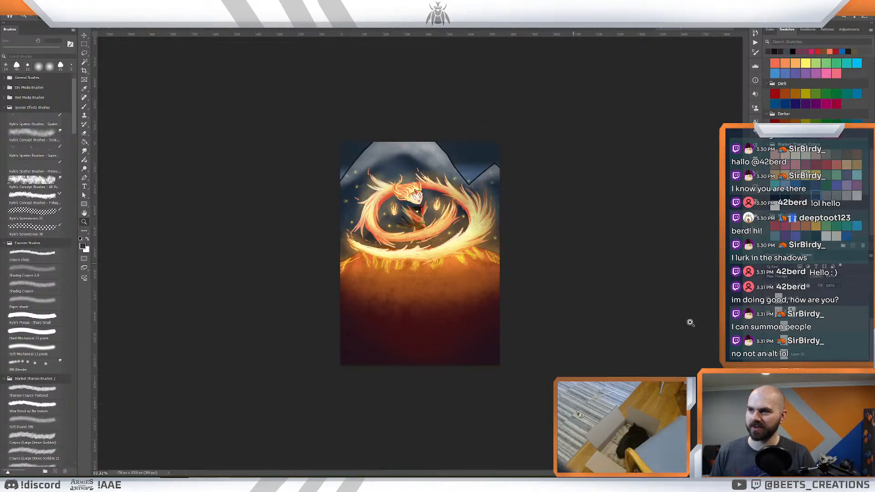
left_click(808, 393)
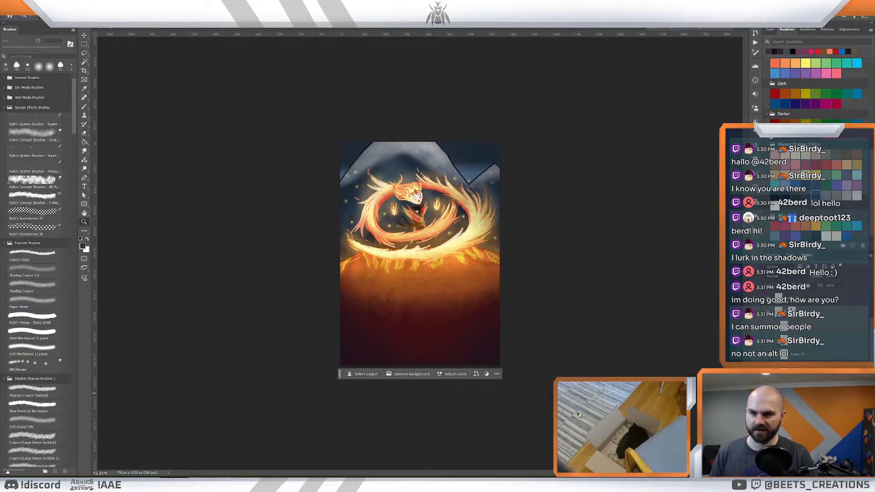
left_click(808, 380)
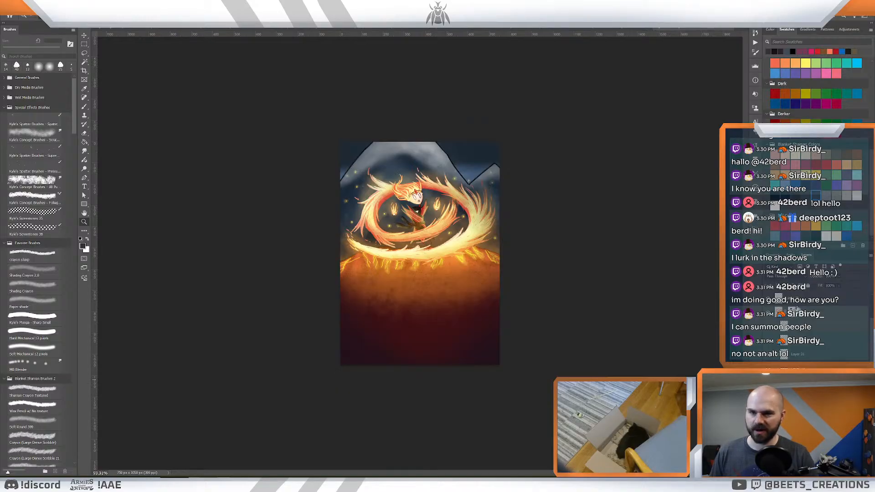
left_click(826, 314)
left_click(815, 392, "shift")
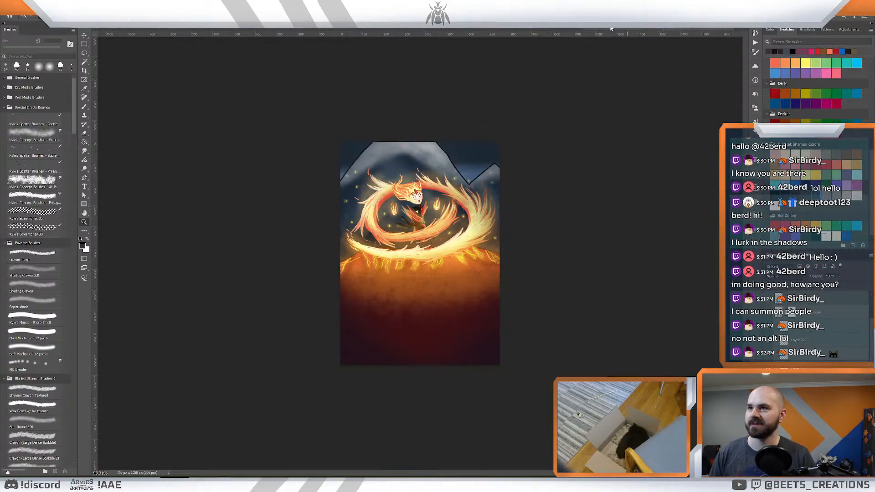
- Paste the fire mage layers into the battlefield illustration within the heroes' layers and group them
left_click(124, 29)
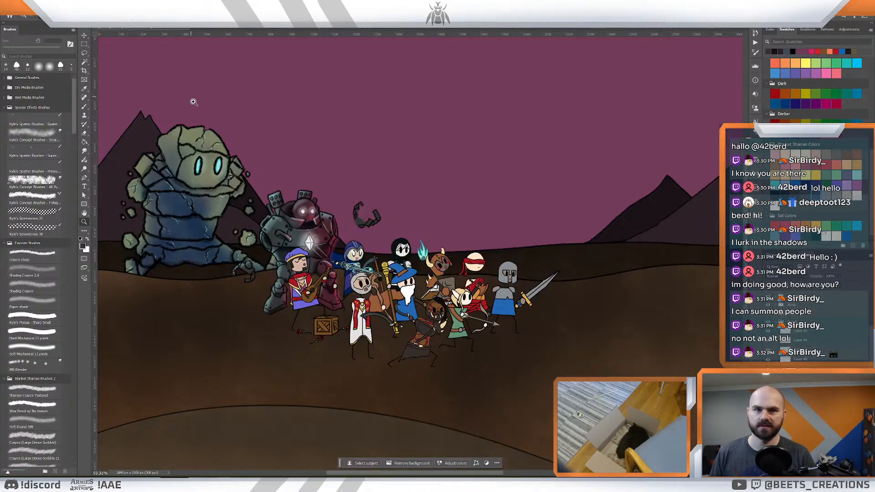
scroll(348, 201, "down", 3)
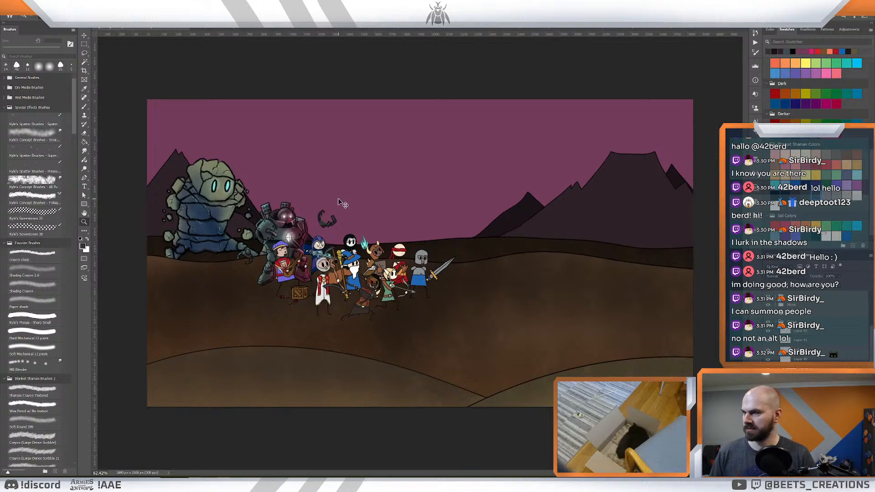
key("ctrl+v")
key("ctrl+z")
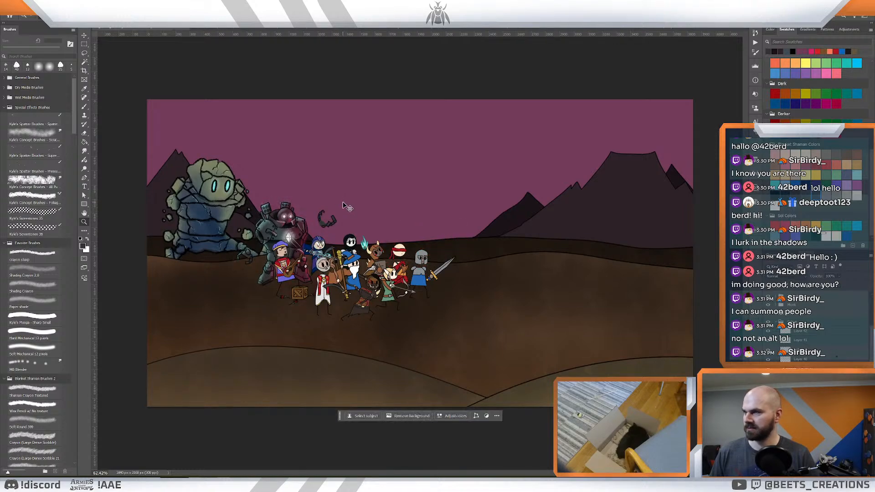
left_click(776, 323)
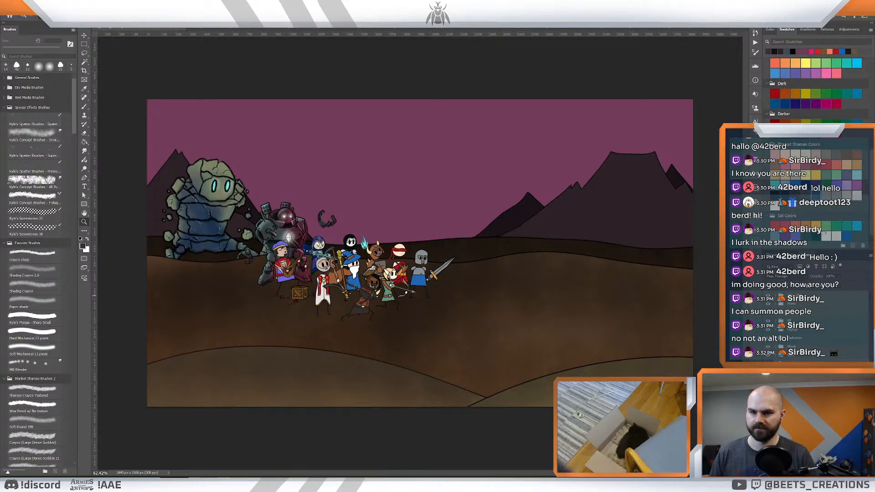
key("ctrl+v")
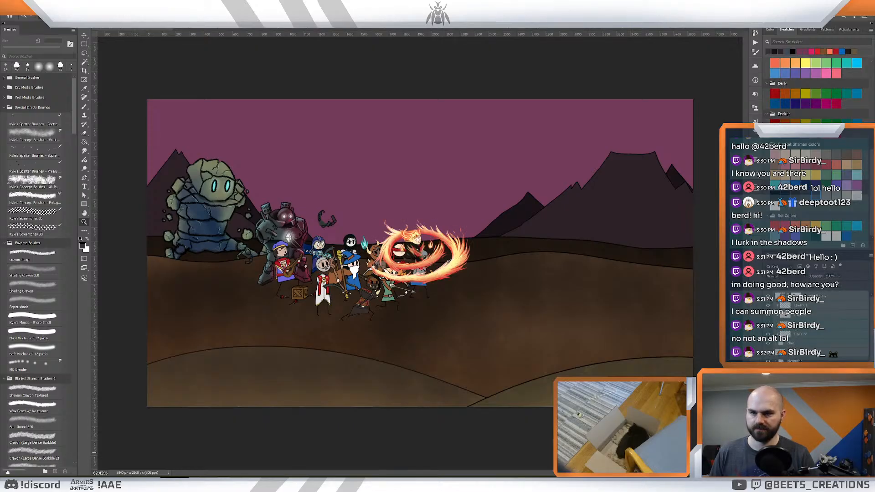
key("ctrl+g")
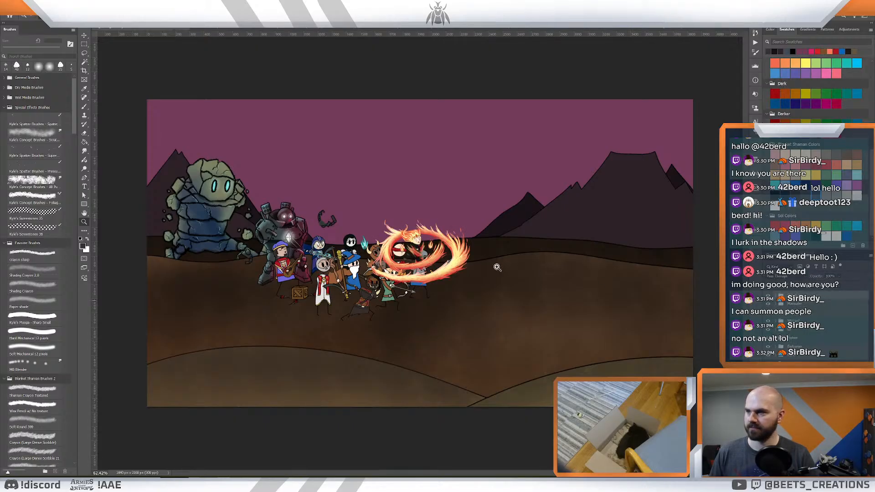
- Enlarge the fire mage group by about a third and place it in front of the bard and the crate
left_click_drag(419, 262, 209, 293)
key("ctrl+t")
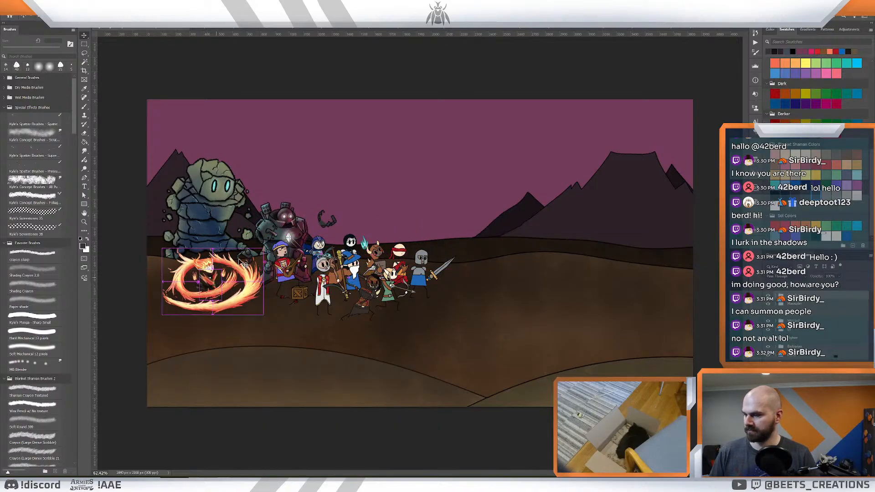
left_click_drag(263, 246, 299, 223)
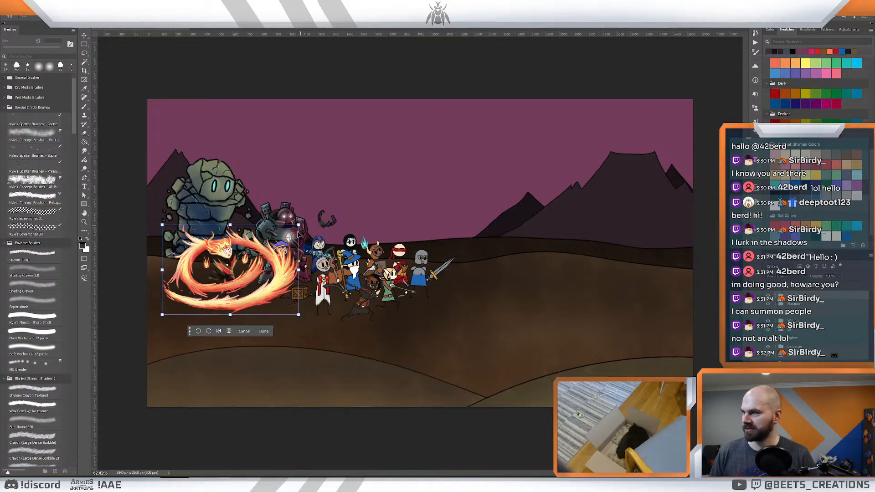
left_click_drag(265, 261, 336, 281)
key("Return")
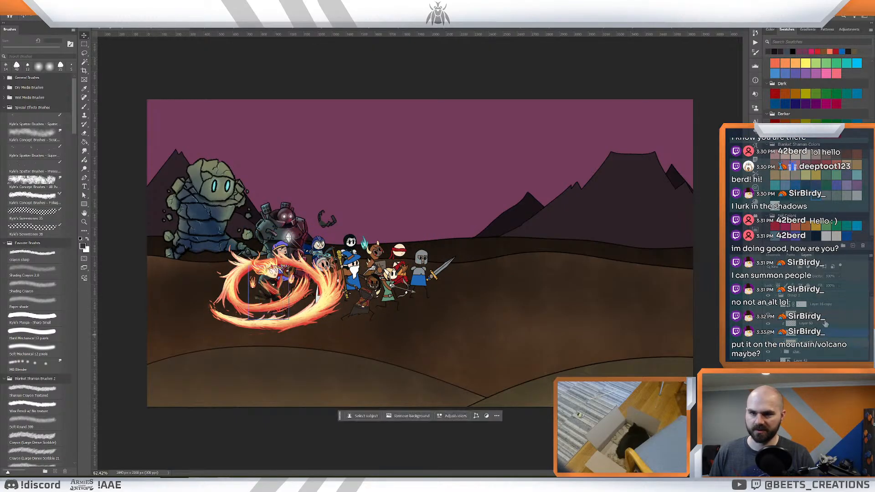
- Delete the flame ring layers around the fire mage, keeping the character with its flaming hair and hand flames
left_click(822, 307, "shift")
key("Delete")
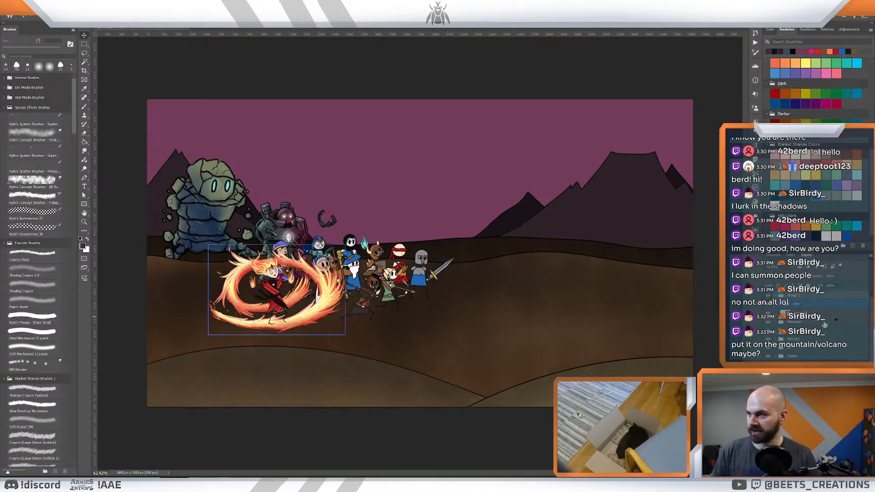
left_click(808, 313)
key("Delete")
left_click(812, 306)
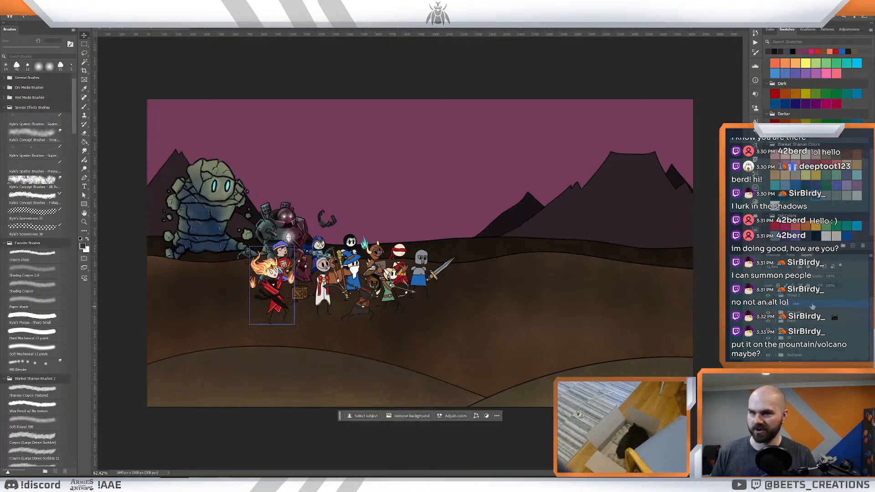
left_click_drag(807, 291, 807, 292)
left_click(794, 307)
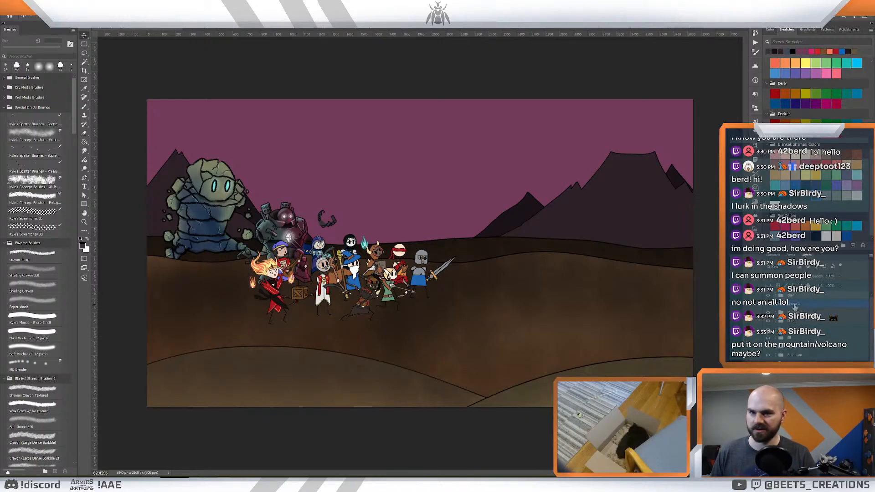
key("Delete")
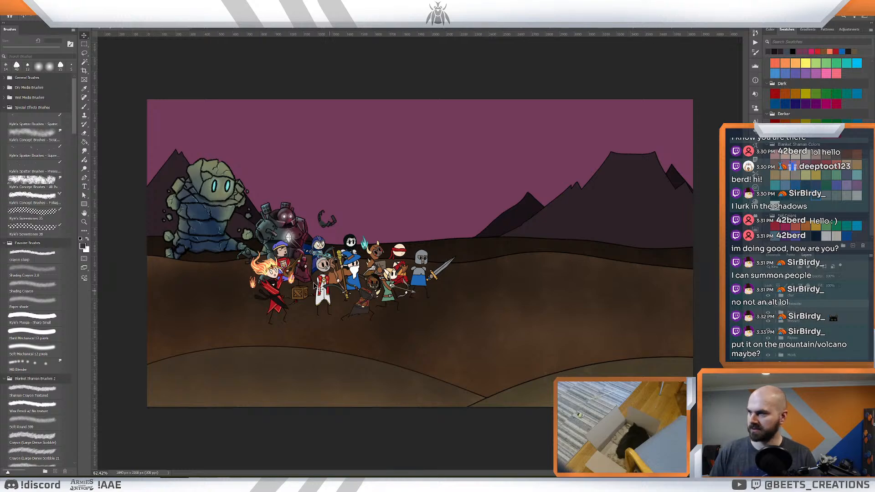
- Move the fire mage to the front of the hero group, below the white-robed priest, and shrink it slightly
key("z")
left_click_drag(296, 260, 315, 270)
left_click_drag(316, 270, 347, 263)
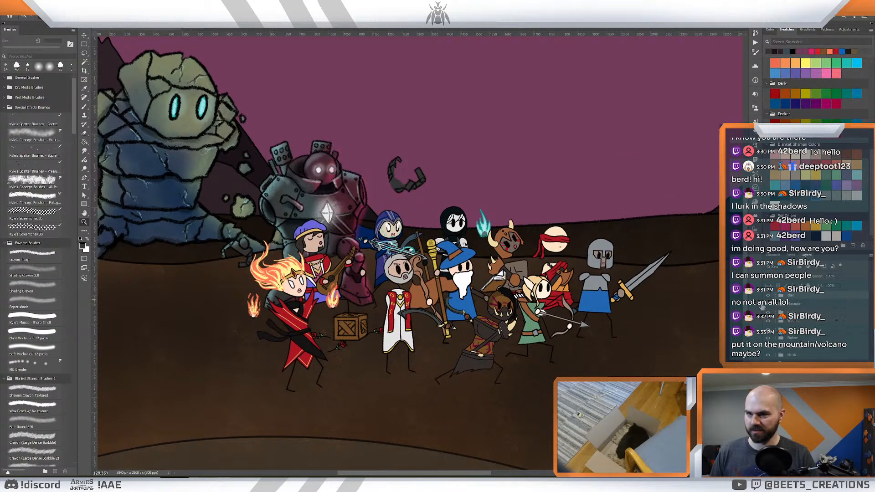
key("v")
left_click_drag(305, 334, 430, 391)
key("ctrl+t")
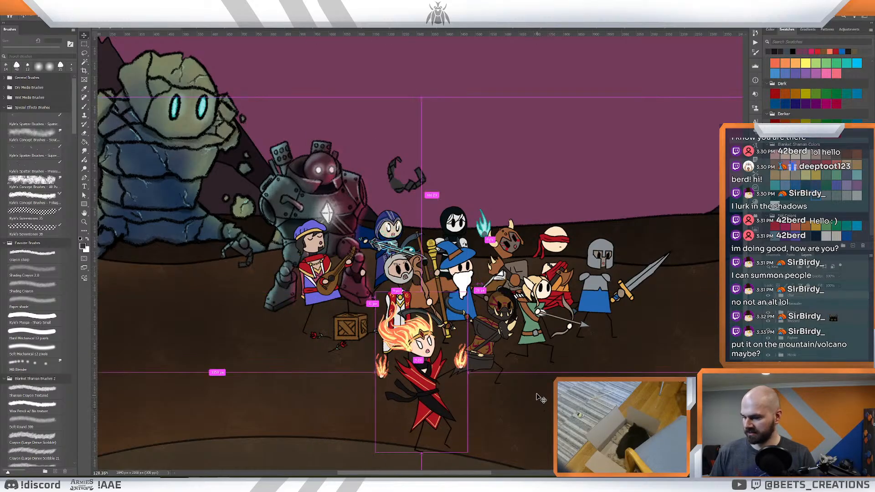
left_click_drag(469, 292, 450, 313)
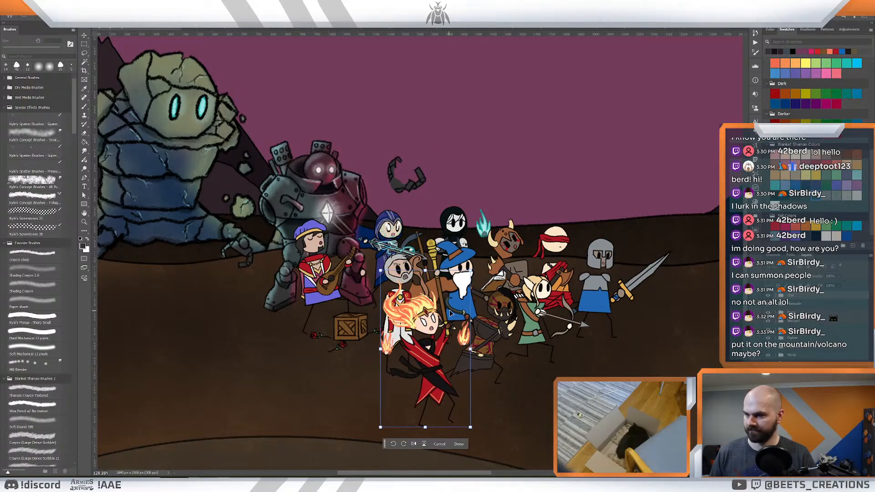
key("Return")
- Scale the fire mage down slightly more to match the other heroes and nudge it into position in the front row
key("z")
scroll(582, 348, "down", 6)
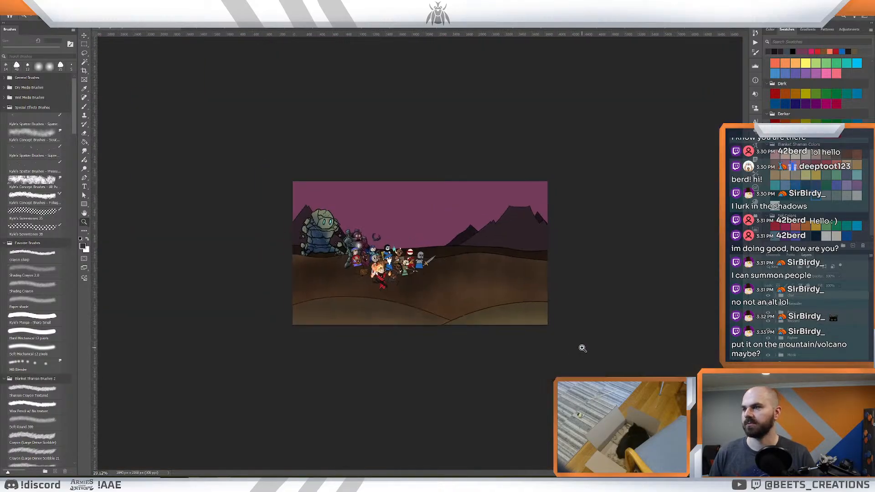
scroll(582, 348, "up", 2)
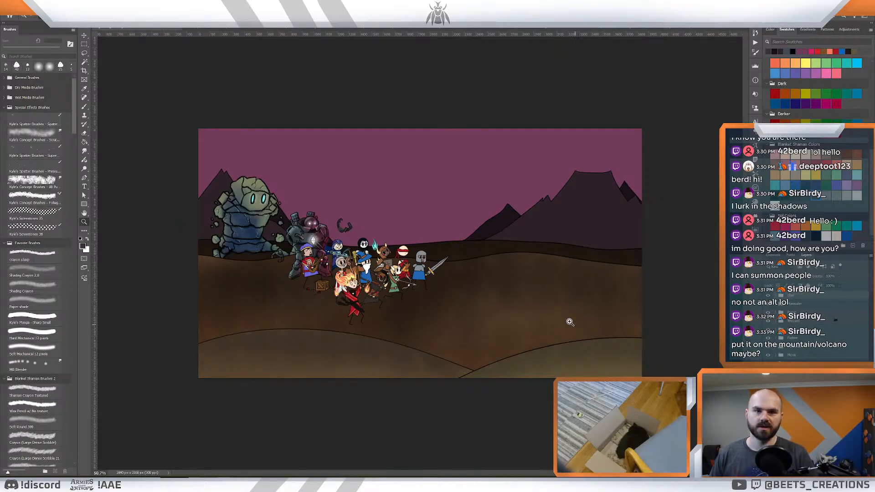
mouse_move(506, 245)
left_mouse_down()
mouse_move(499, 244)
mouse_move(515, 252)
left_mouse_up()
left_click_drag(374, 308, 586, 323)
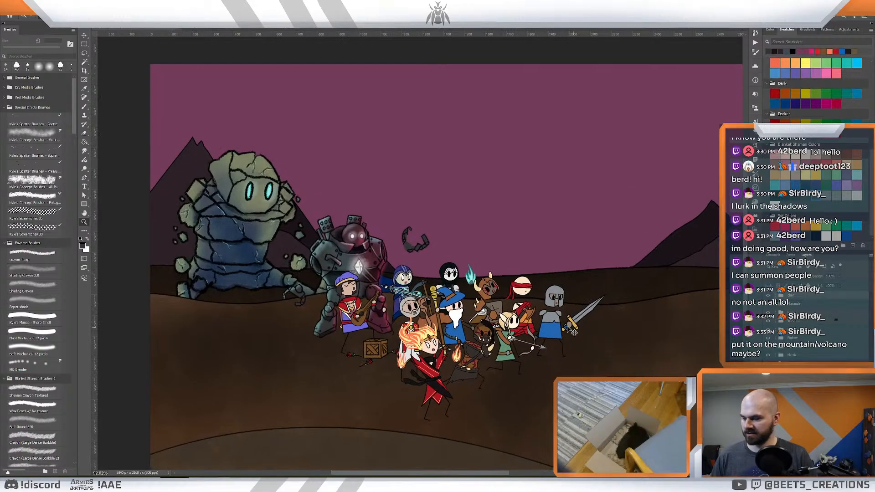
key("ctrl+t")
left_click_drag(461, 308, 458, 314)
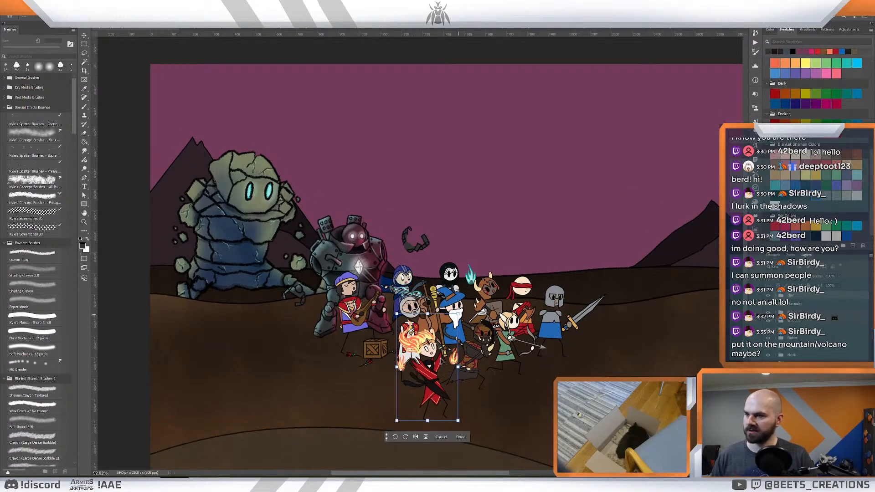
left_click_drag(441, 360, 430, 371)
key("Return")
key("z")
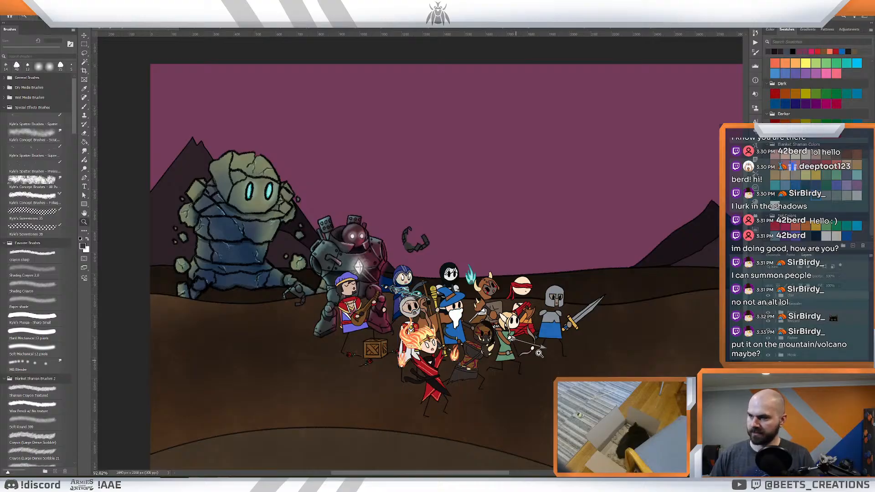
- Return to the fire mage's volcano illustration and close it
mouse_move(563, 363)
left_mouse_down()
mouse_move(541, 354)
mouse_move(560, 364)
left_mouse_up()
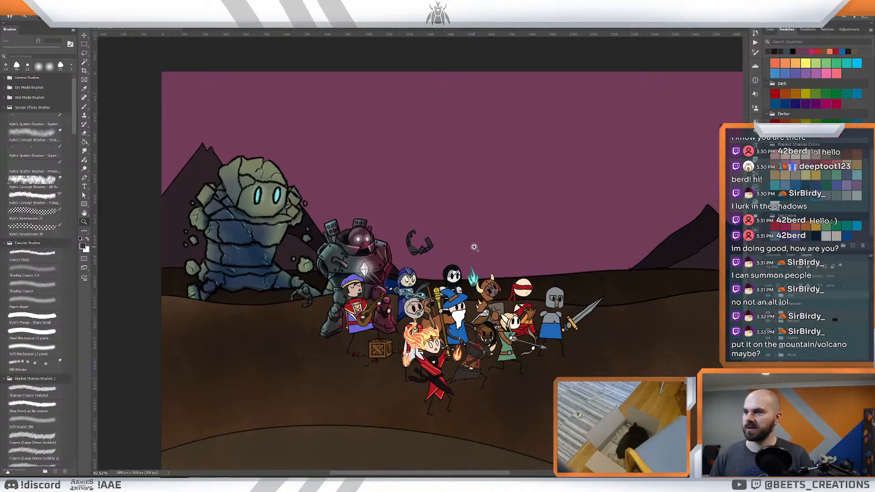
left_click(679, 29)
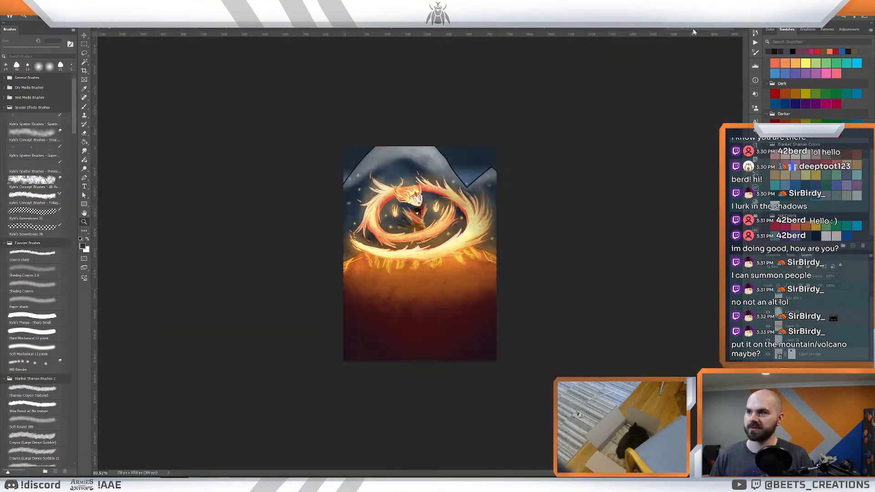
left_click(729, 29)
- Close the bard's fountain illustration without saving its changes and bring up the priestess illustration with the stained-glass windows
left_click(623, 28)
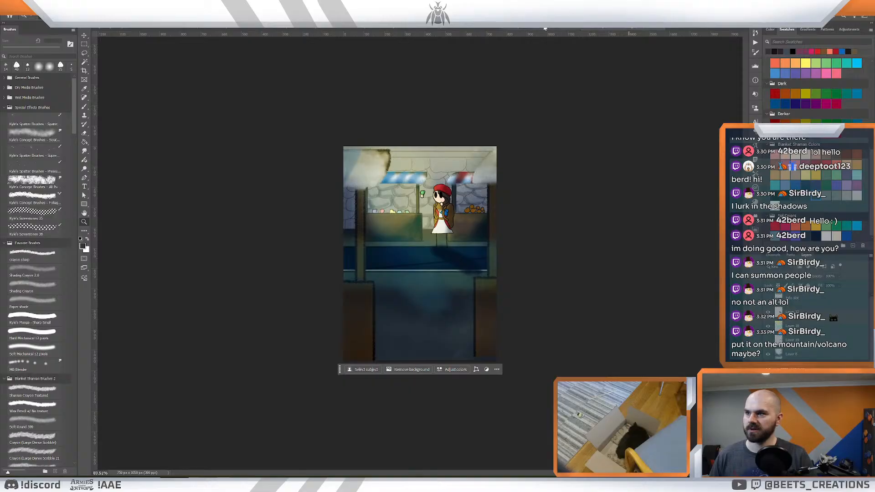
left_click(543, 29)
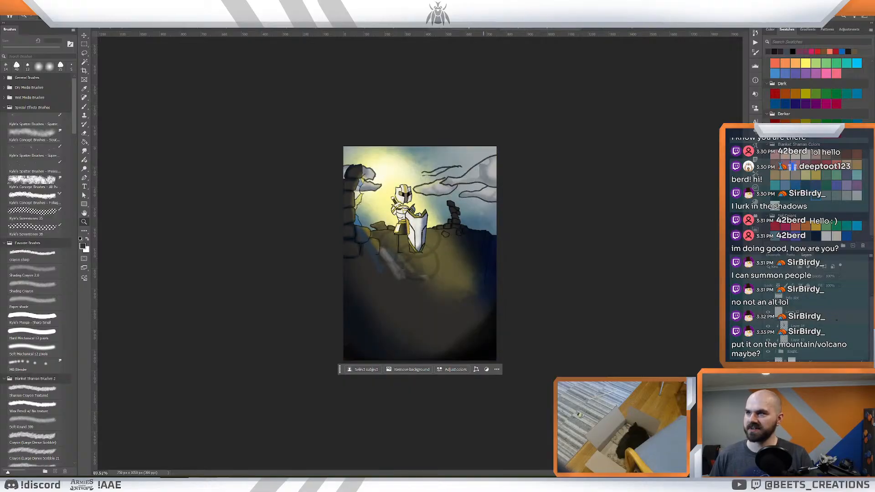
left_click(467, 29)
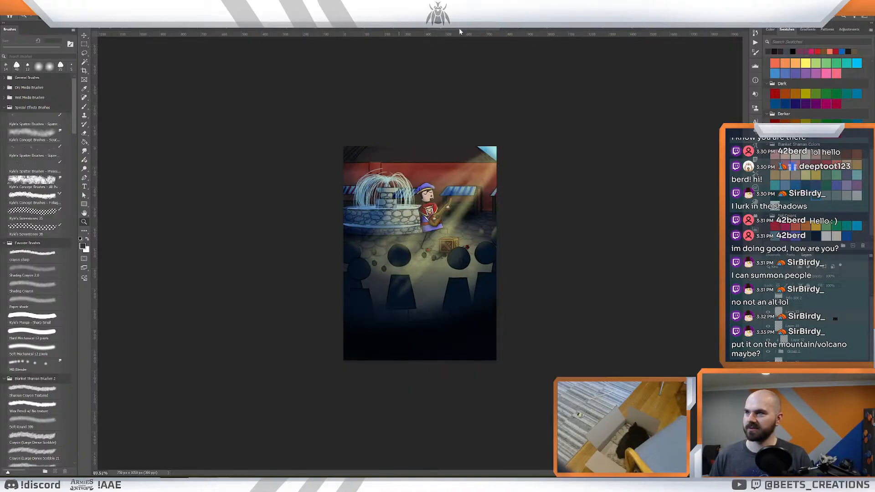
left_click(496, 30)
left_click(457, 180)
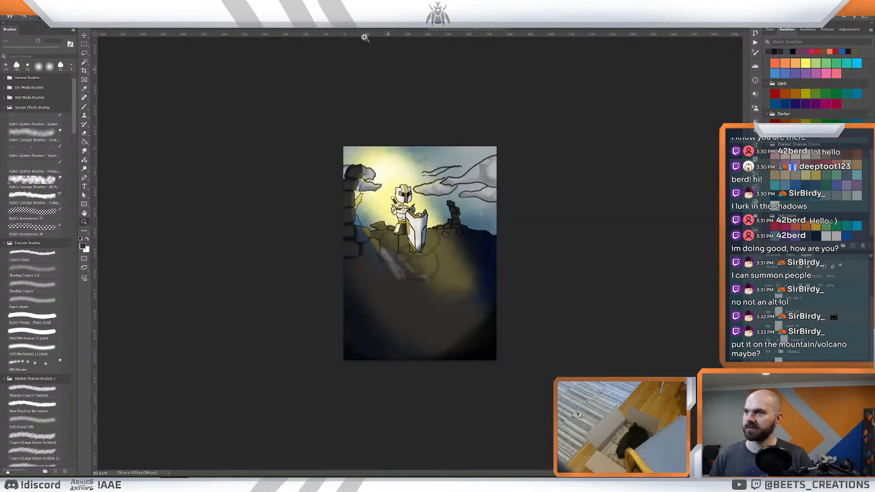
left_click(367, 30)
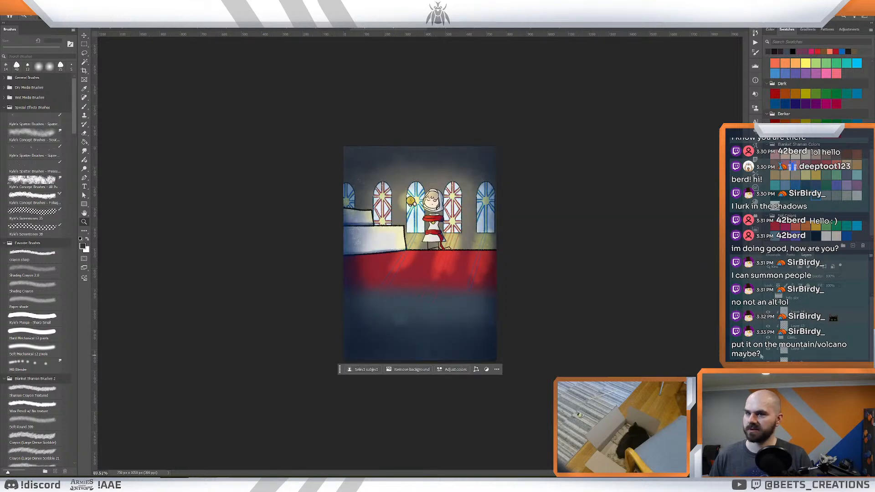
- Bring the priestess from her stained-glass illustration into the battlefield scene, placing her beside the crate below the bard and enlarging her slightly
left_click(811, 340)
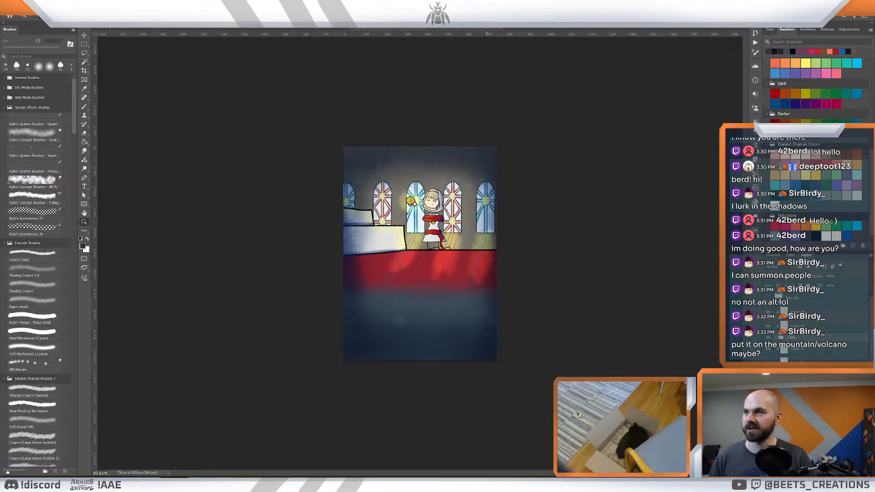
left_click(148, 28)
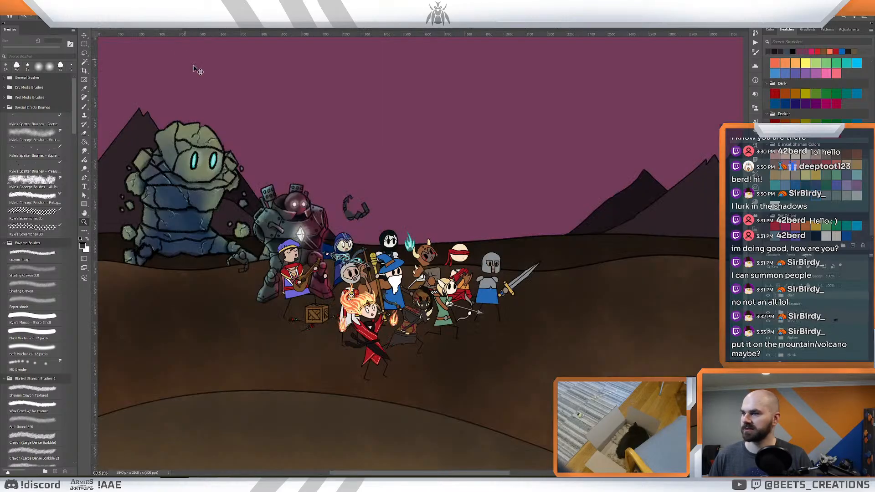
key("ctrl+t")
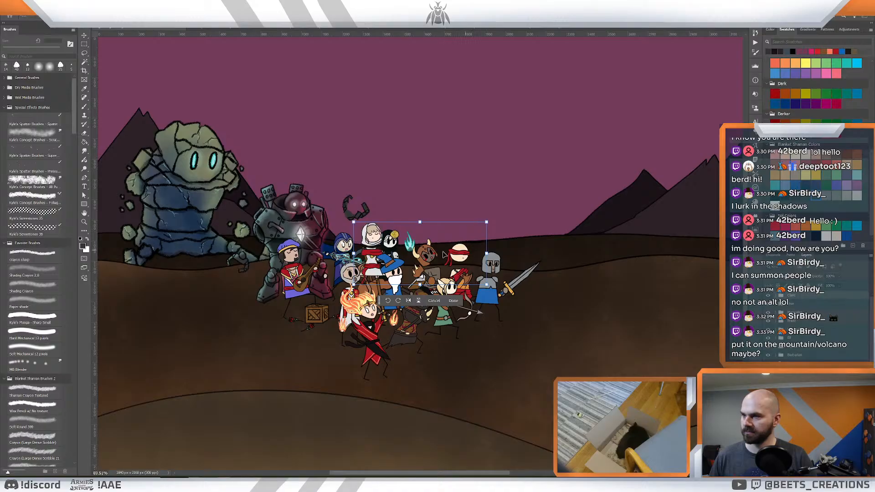
left_click_drag(370, 255, 271, 316)
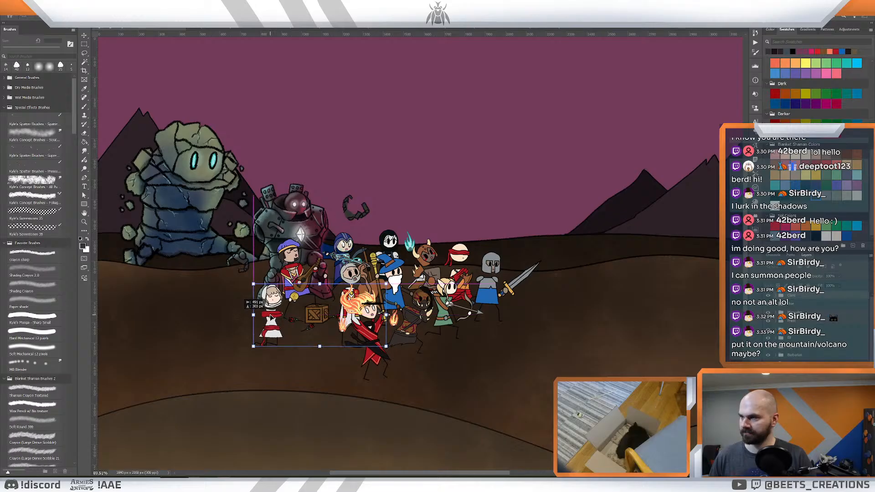
left_click_drag(253, 283, 246, 280)
key("Return")
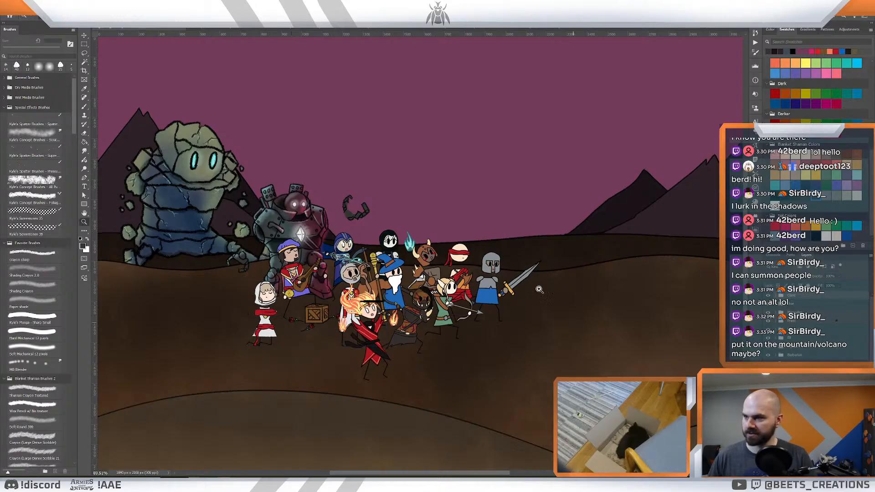
- Expand the priestess's layer group and take her red-and-white body out of the scene, keeping only the hooded head
left_click(776, 296)
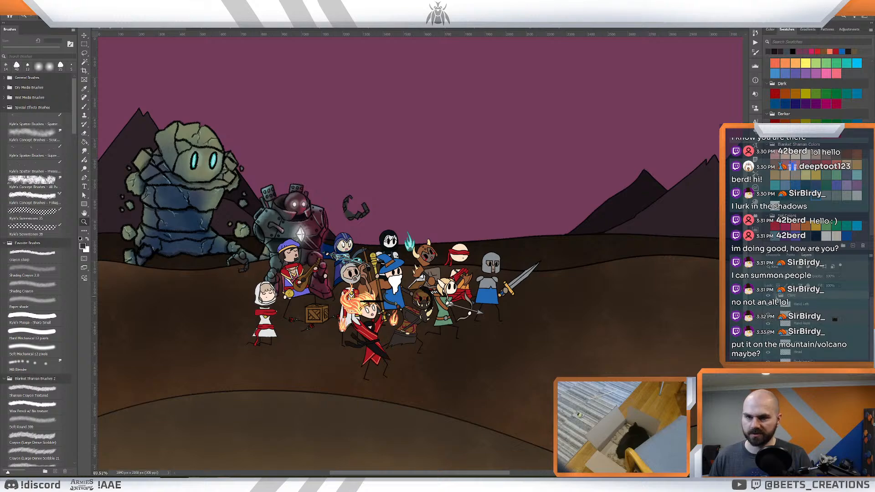
left_click(808, 360)
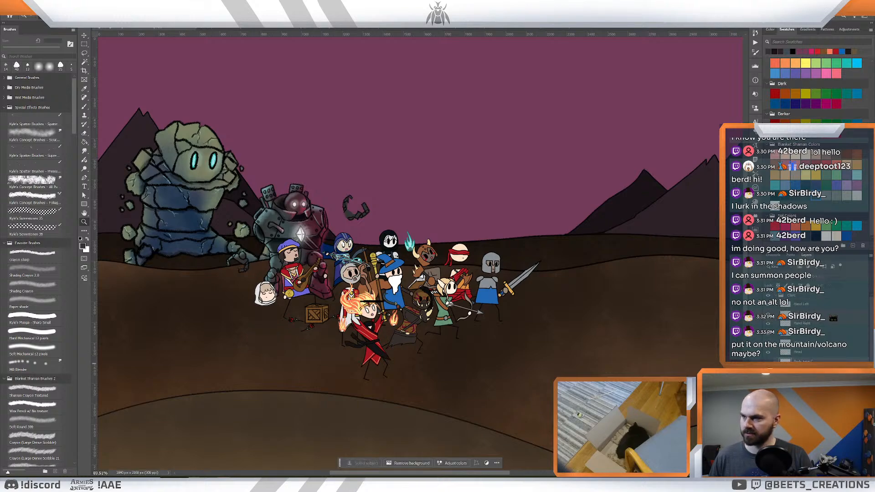
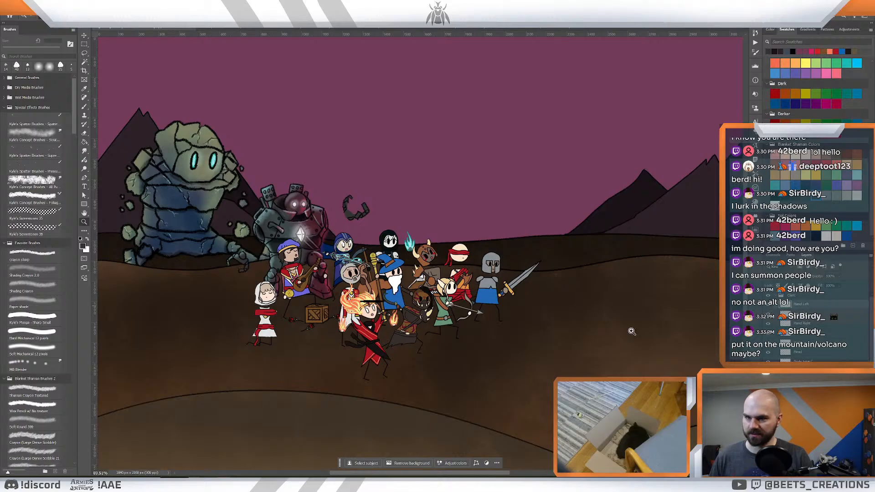
key("l")
mouse_move(401, 284)
left_mouse_down()
mouse_move(410, 292)
mouse_move(333, 283)
mouse_move(382, 287)
left_mouse_up()
key("ctrl+d")
key("z")
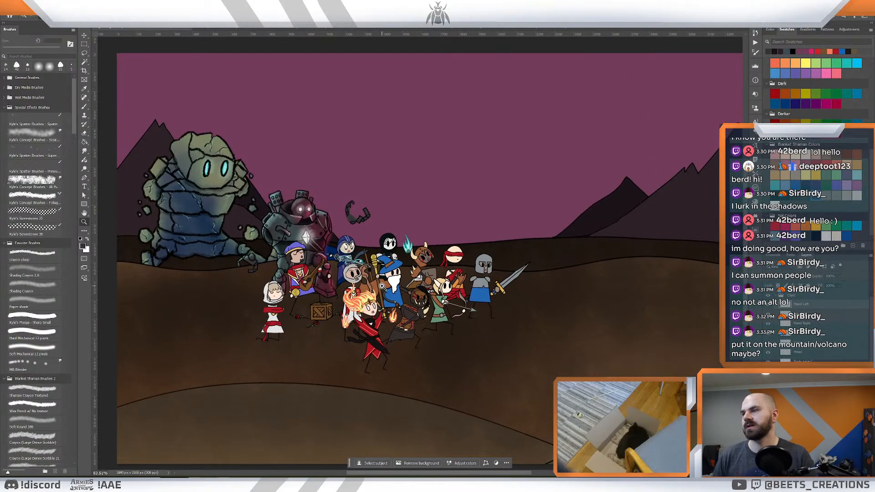
left_click_drag(469, 267, 457, 266)
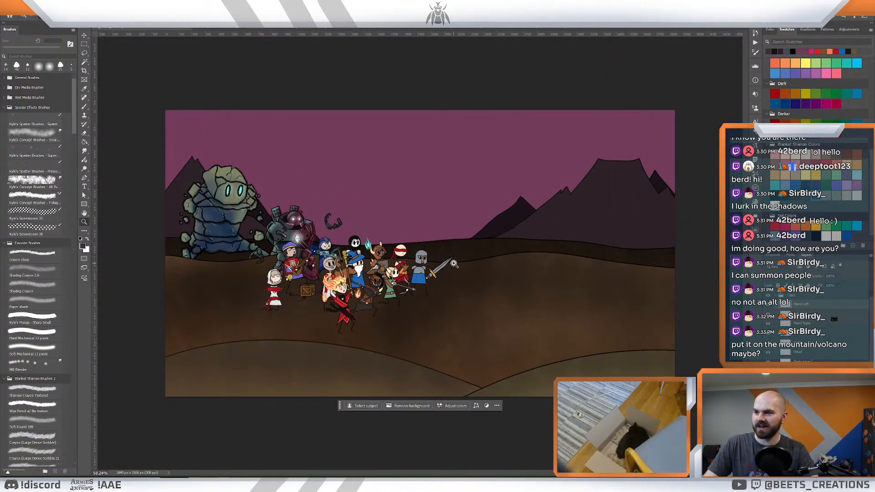
- Switch to After Effects, move the How To Play intro's current time to 0;00;22;23, and bring up the Warrior For zoom composition
mouse_move(253, 474)
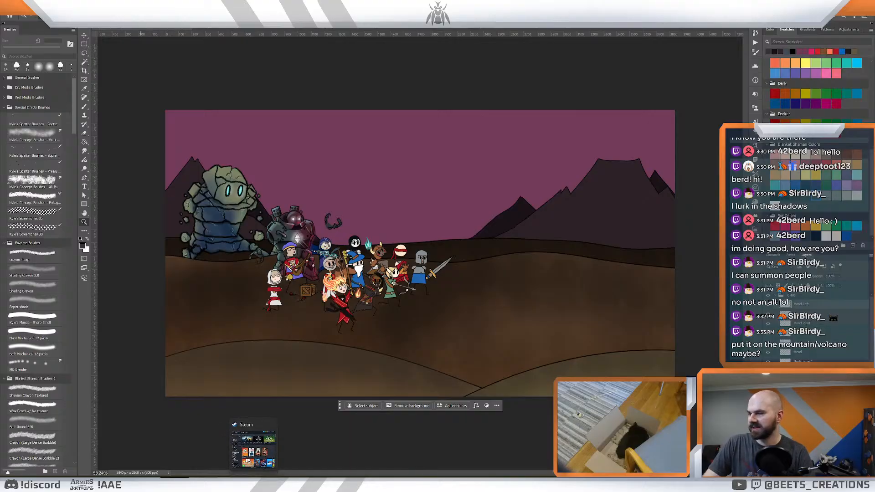
mouse_move(134, 482)
mouse_move(163, 482)
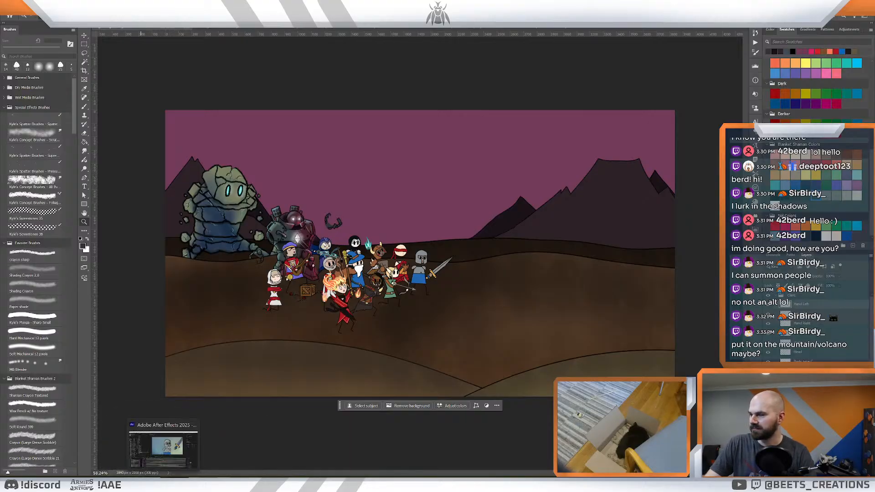
left_click(163, 446)
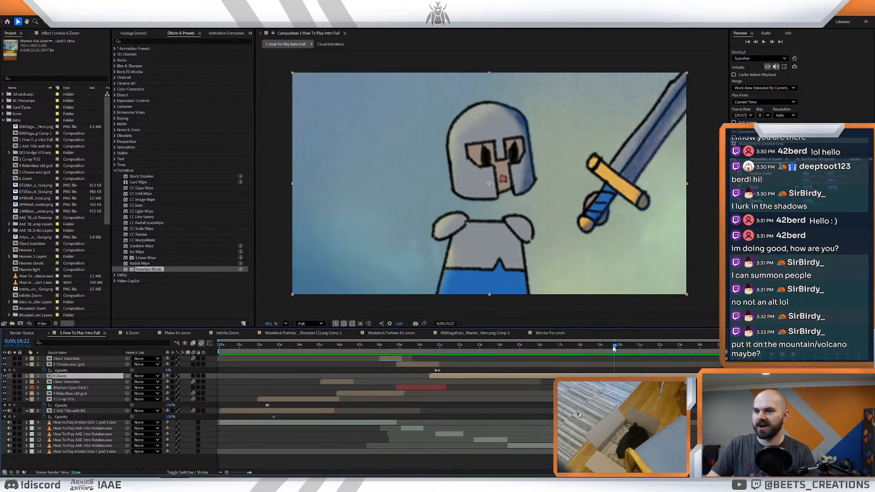
left_click_drag(613, 348, 675, 371)
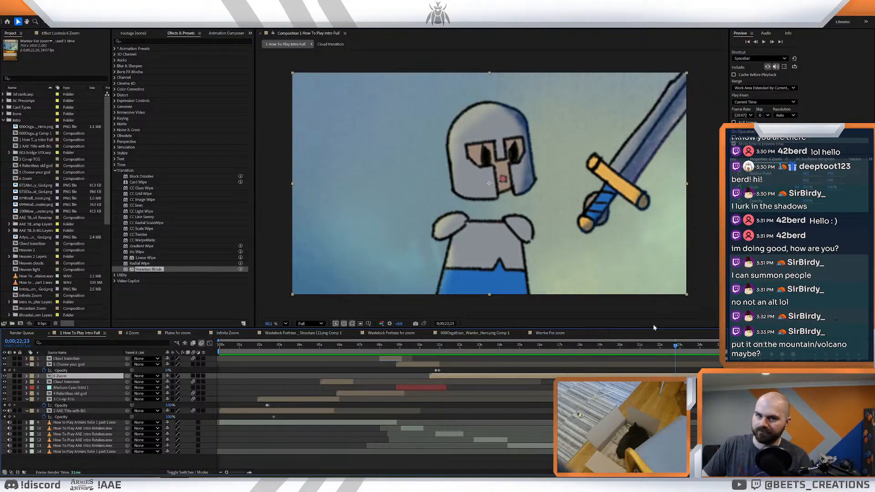
left_click(560, 335)
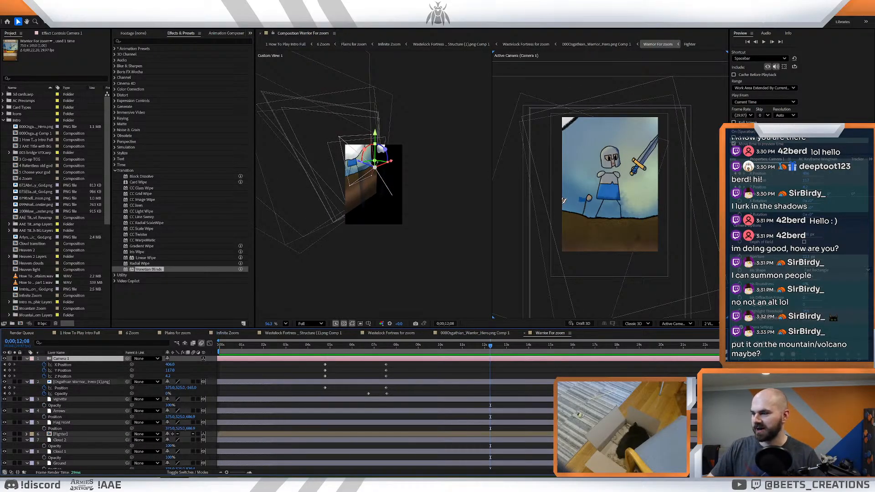
- Return to the battlefield scene in Photoshop, check the group of heroes, and bring up the illustration of the white-and-gold armoured knight
mouse_move(194, 484)
left_click(217, 445)
left_click_drag(433, 279, 465, 283)
left_click_drag(423, 302, 539, 358)
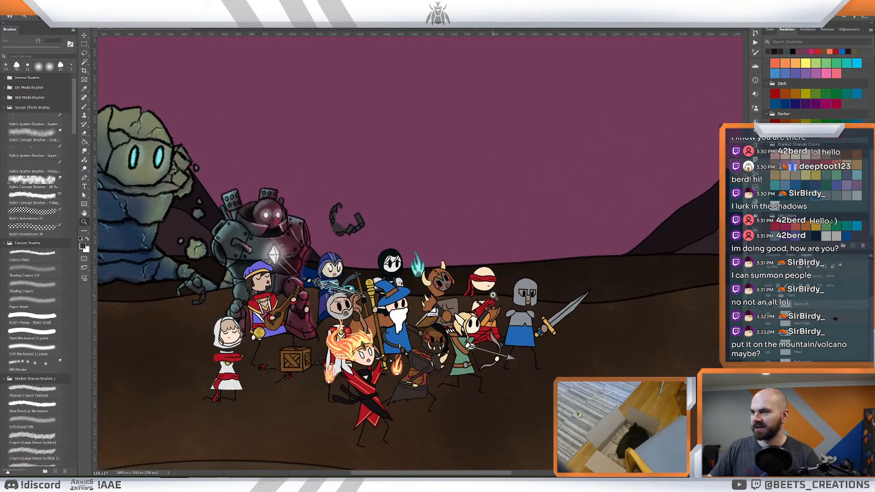
left_click_drag(493, 295, 480, 299)
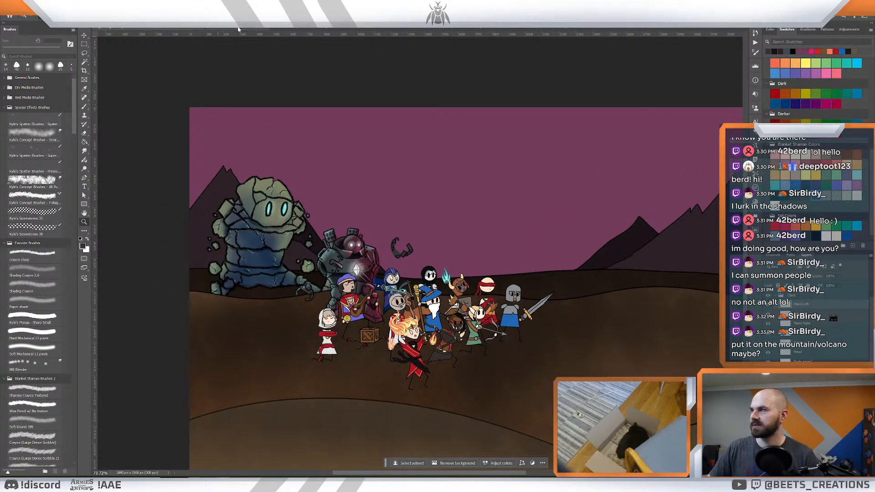
left_click(409, 28)
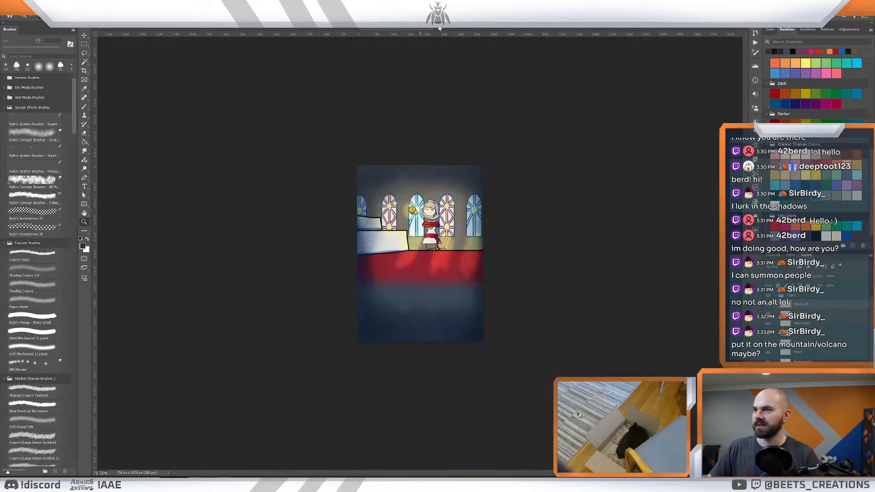
left_click(455, 28)
left_click(409, 28)
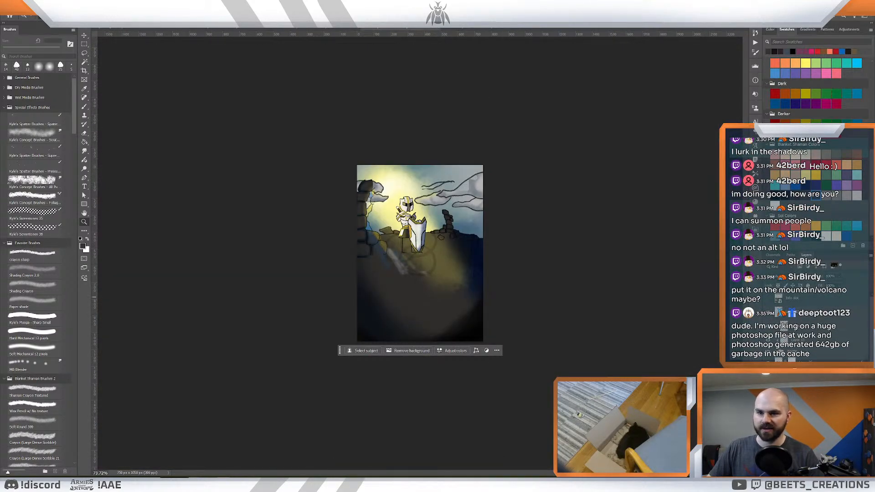
scroll(815, 325, "down", 5)
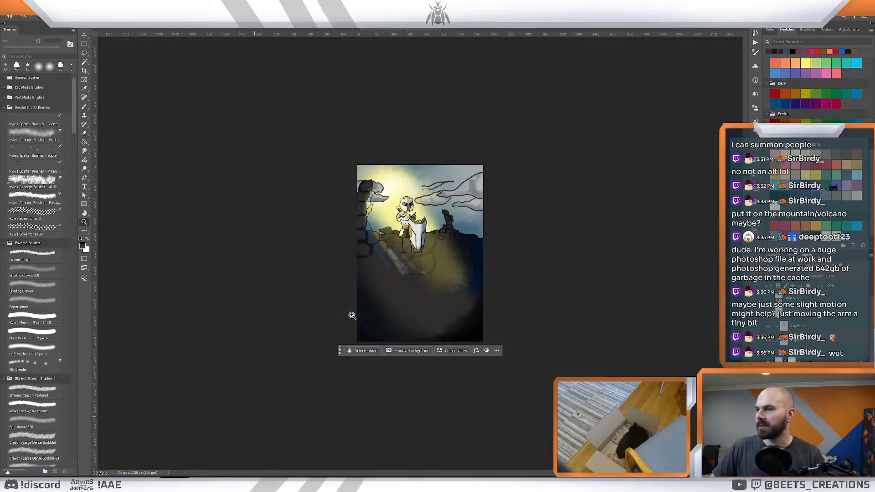
- Return to the battlefield scene and collapse the priestess's expanded layer group
left_click(130, 30)
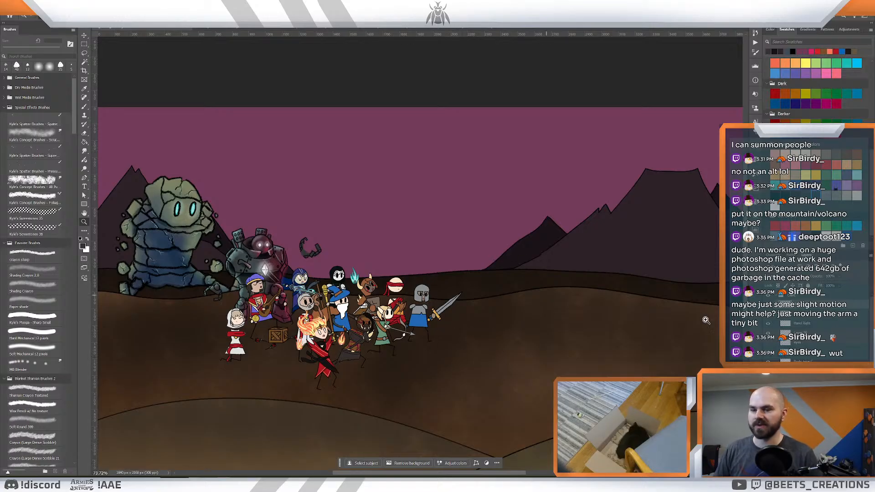
left_click(799, 346)
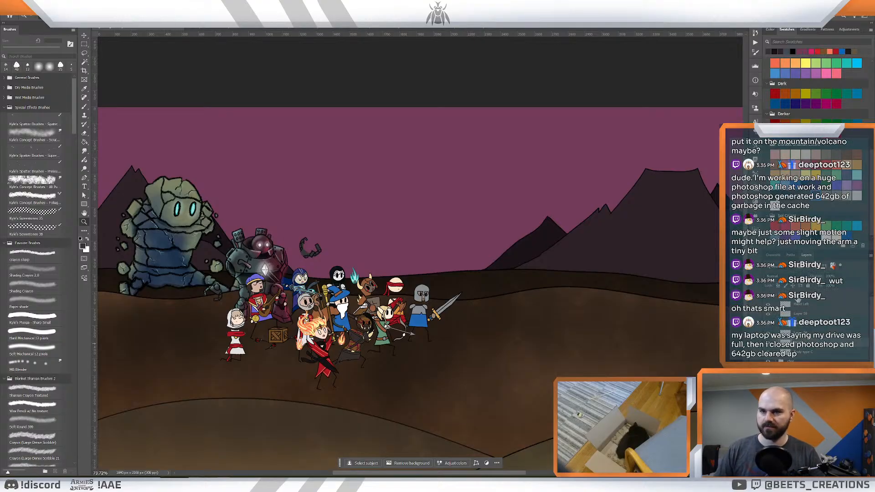
left_click(797, 297)
left_click(775, 297)
mouse_move(549, 324)
left_mouse_down()
mouse_move(513, 324)
mouse_move(541, 326)
left_mouse_up()
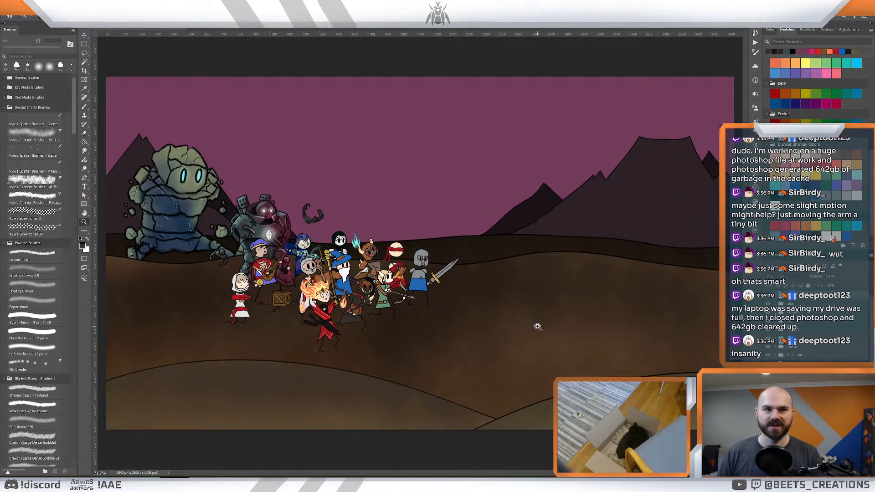
left_click_drag(424, 267, 418, 265)
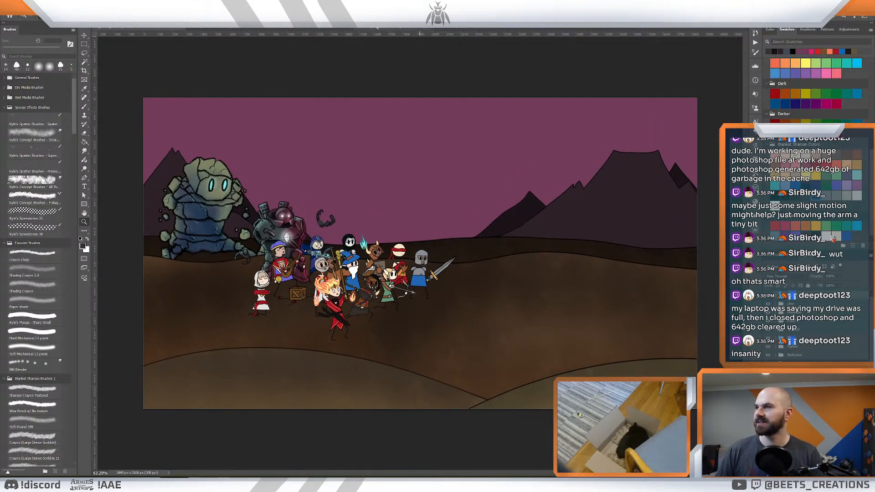
- Copy the white-and-gold knight's layers from his ruins illustration and paste them into the battlefield scene
key("ctrl+Tab")
scroll(820, 325, "down", 3)
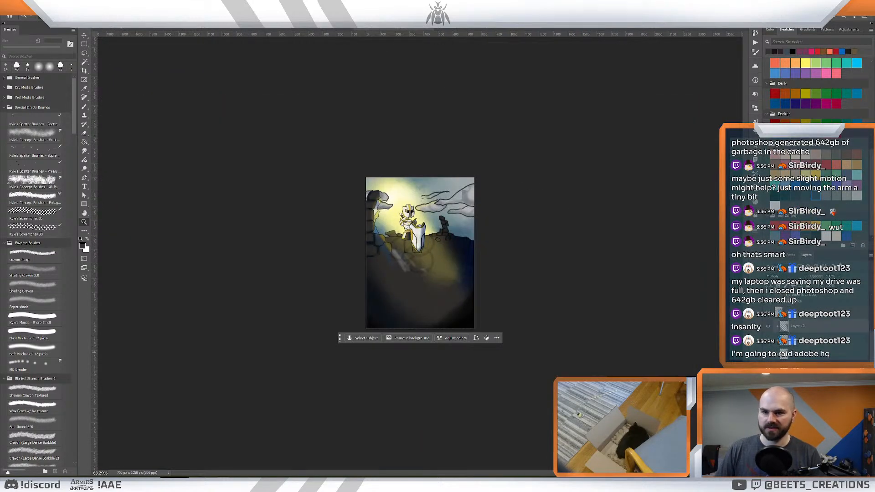
left_click(807, 311)
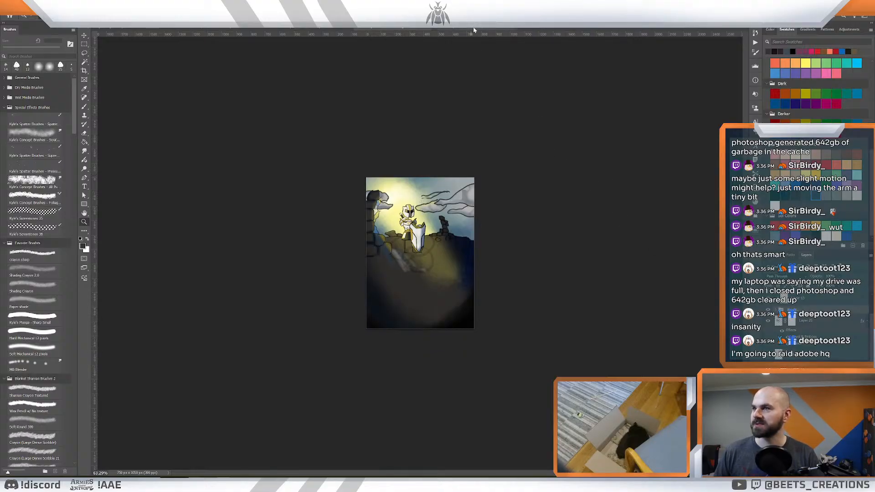
left_click(291, 29)
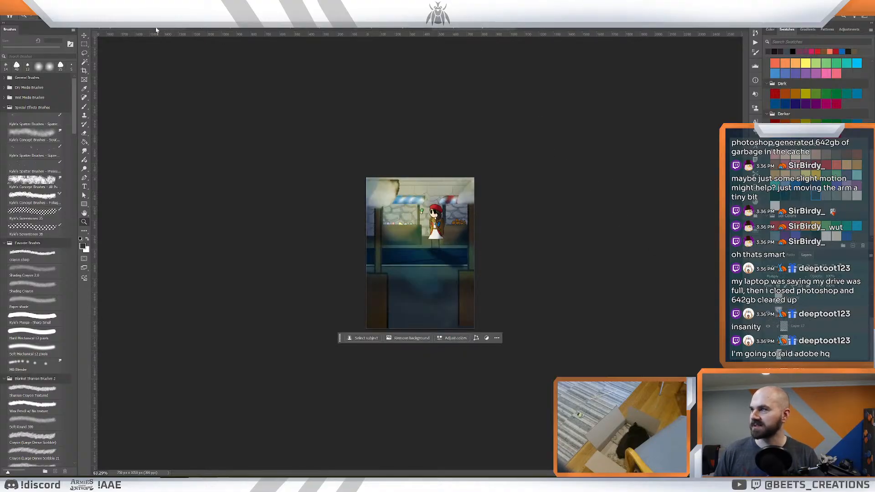
left_click(156, 30)
left_click_drag(271, 299, 297, 303)
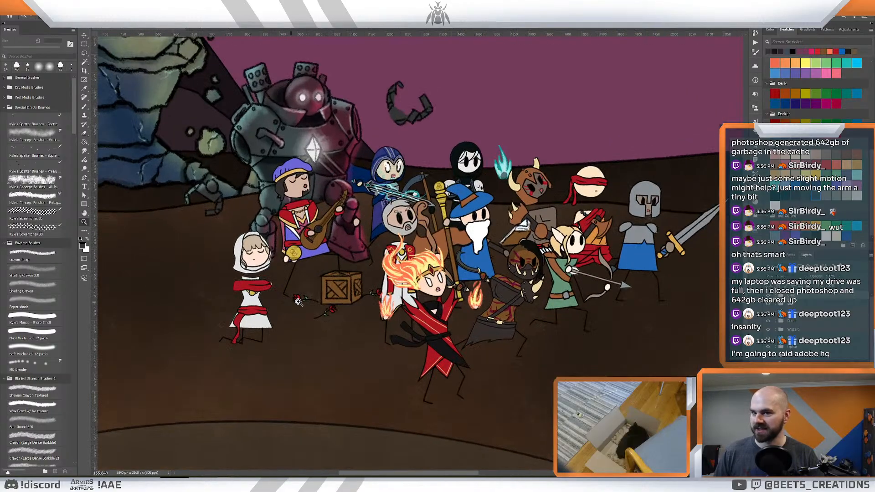
key("ctrl+v")
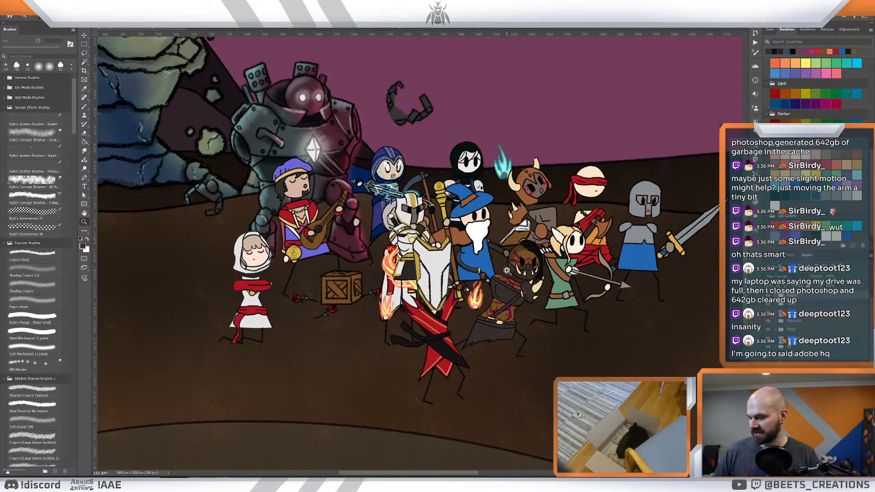
- Place the white-and-gold knight between the priestess and the crate, below the bard, and enlarge him slightly
left_click_drag(410, 227, 301, 296)
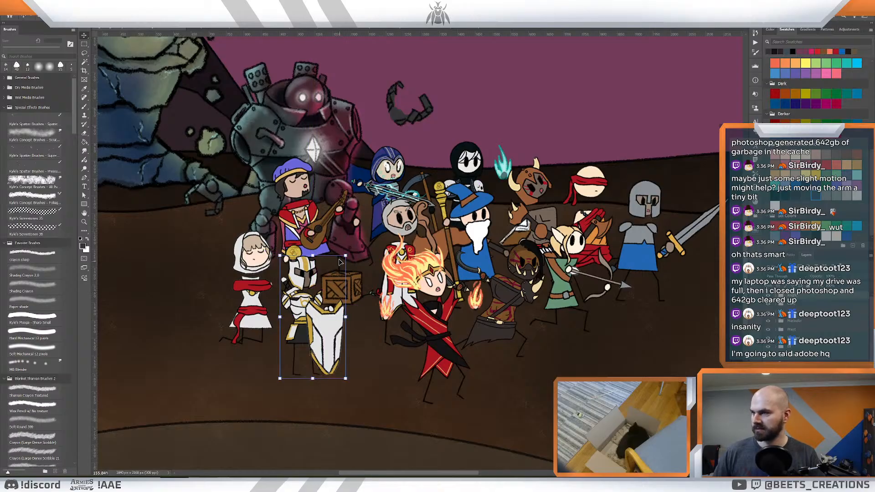
left_click_drag(346, 255, 367, 239)
mouse_move(332, 301)
left_mouse_down()
mouse_move(341, 282)
mouse_move(333, 285)
left_mouse_up()
key("Return")
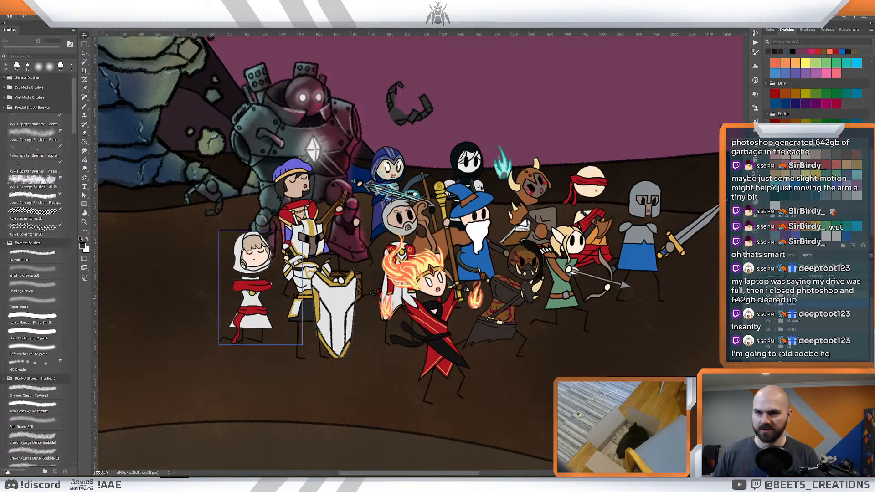
- Expand the white-and-gold knight's layer group and raise his shield higher in front of his body
left_click(775, 295)
left_click(838, 317)
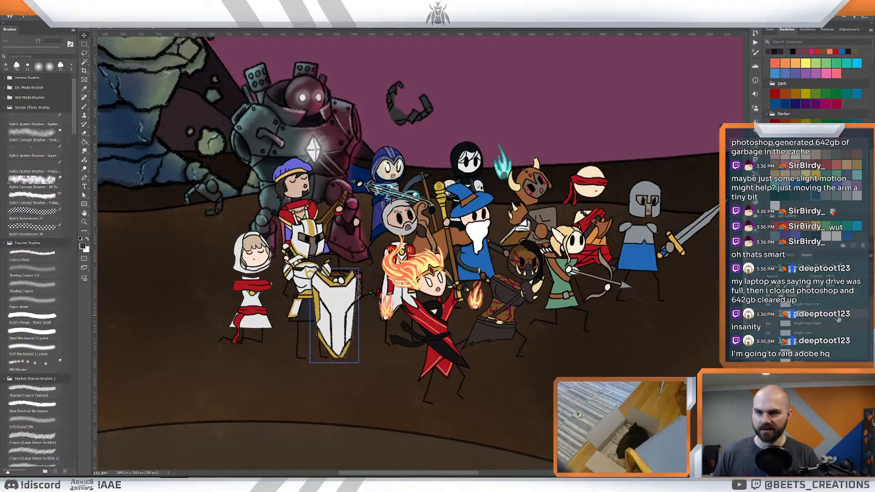
left_click_drag(335, 325, 337, 303)
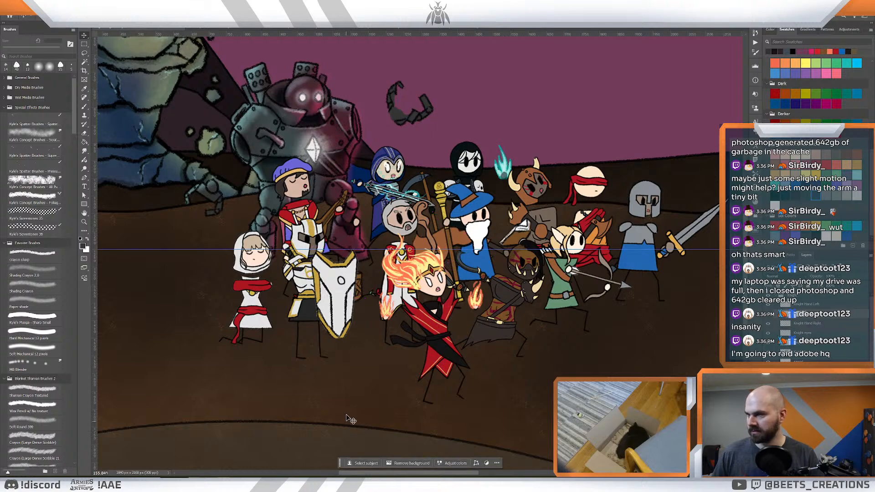
- Select the white-and-gold knight's rear leg on its layer, then rotate and shift it backward into a running stance
left_click(811, 360)
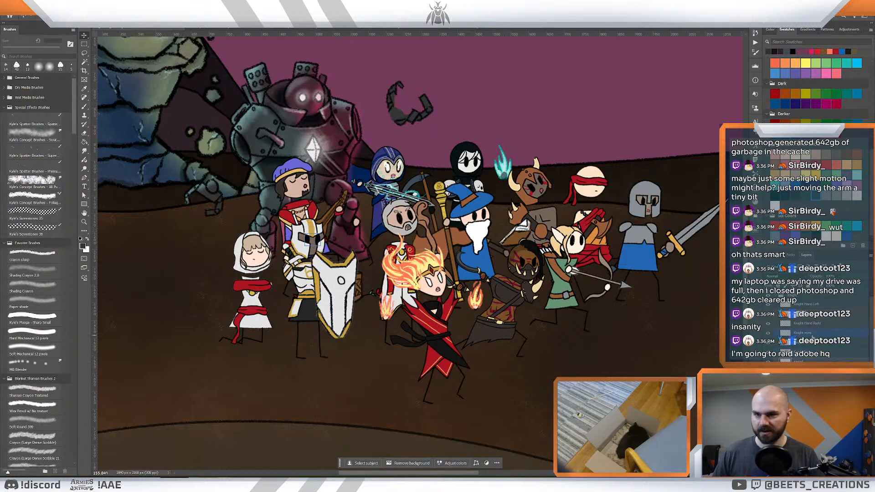
left_click(817, 305)
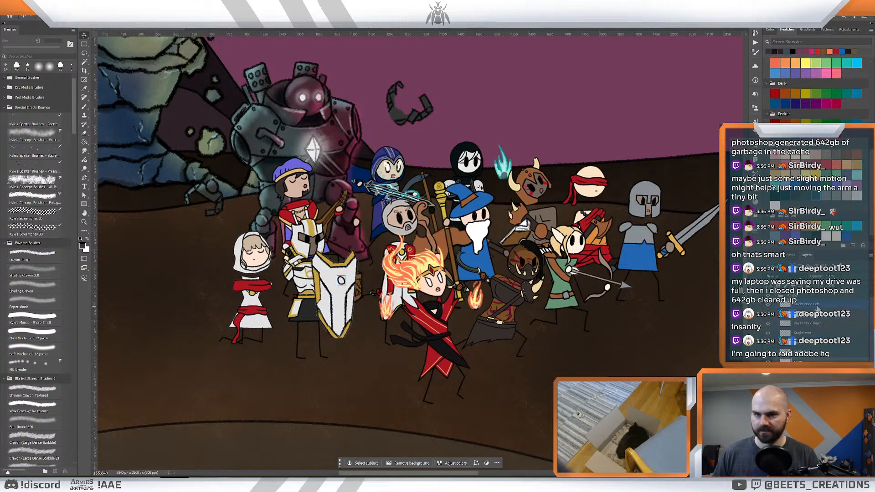
left_click(815, 352)
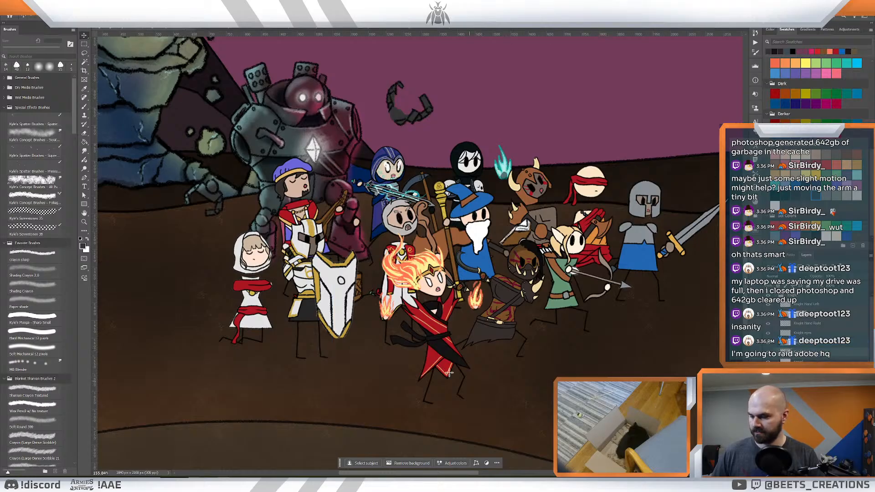
key("l")
mouse_move(305, 329)
left_mouse_down()
mouse_move(284, 342)
mouse_move(298, 371)
mouse_move(300, 324)
left_mouse_up()
key("ctrl+t")
left_click_drag(300, 289, 324, 302)
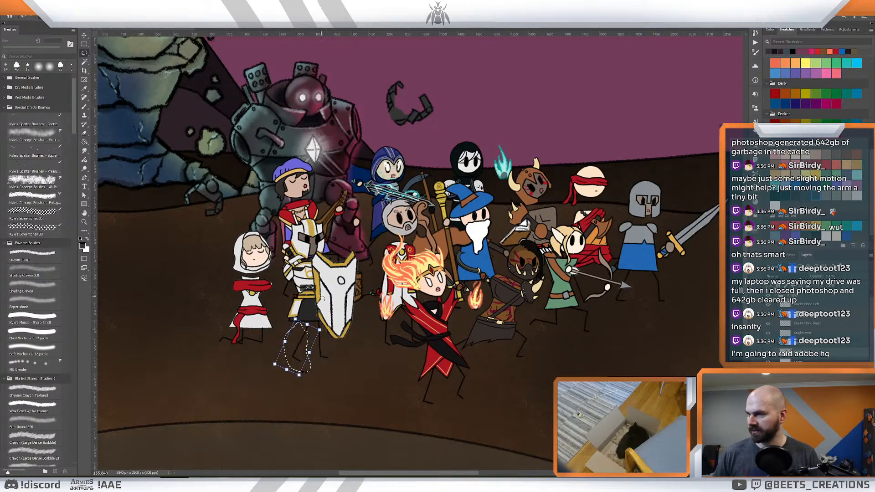
left_click_drag(305, 347, 295, 343)
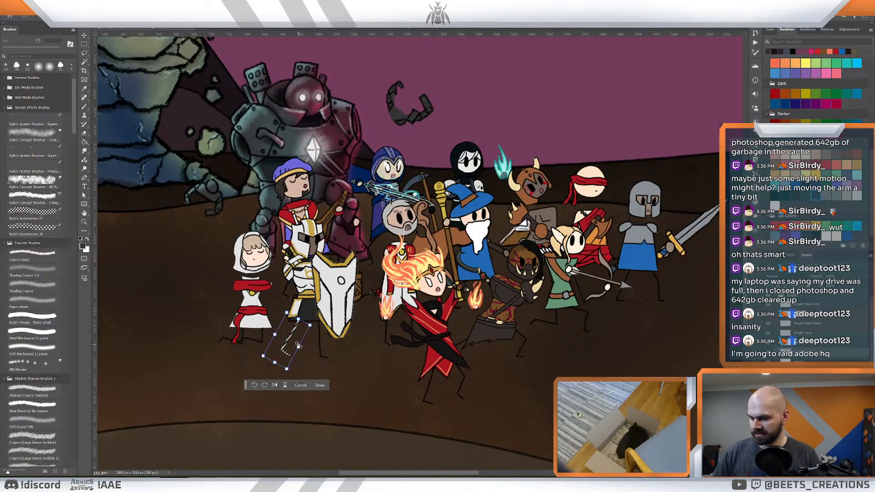
key("Return")
key("z")
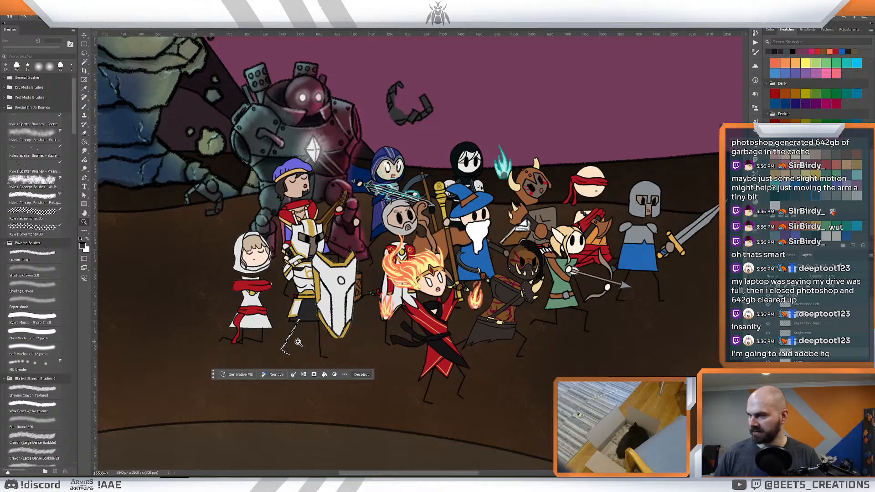
key("v")
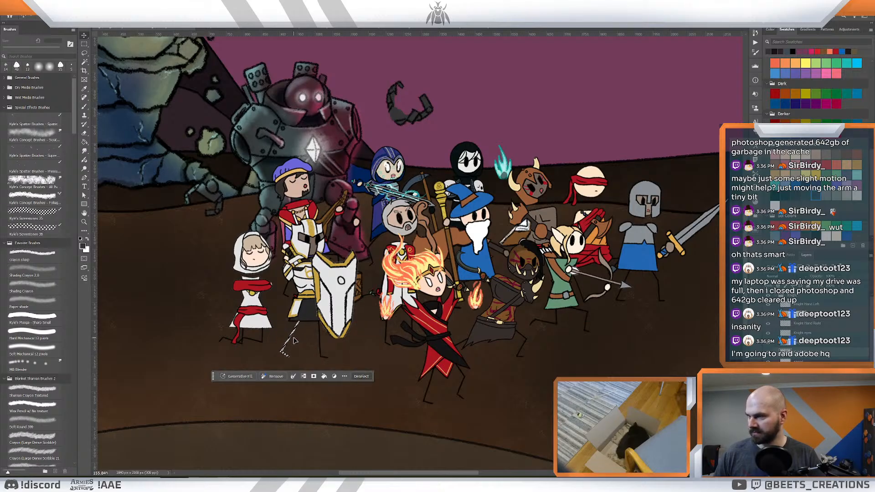
key("ctrl+d")
key("z")
- Move the whole white-and-gold knight forward to the fire mage's side, in front of the tusked warrior
left_click_drag(409, 325, 383, 328)
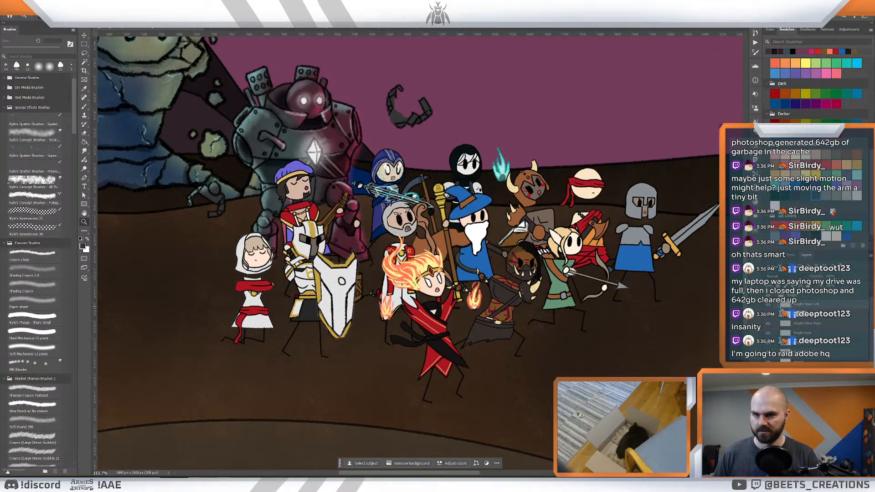
left_click_drag(387, 318, 481, 311)
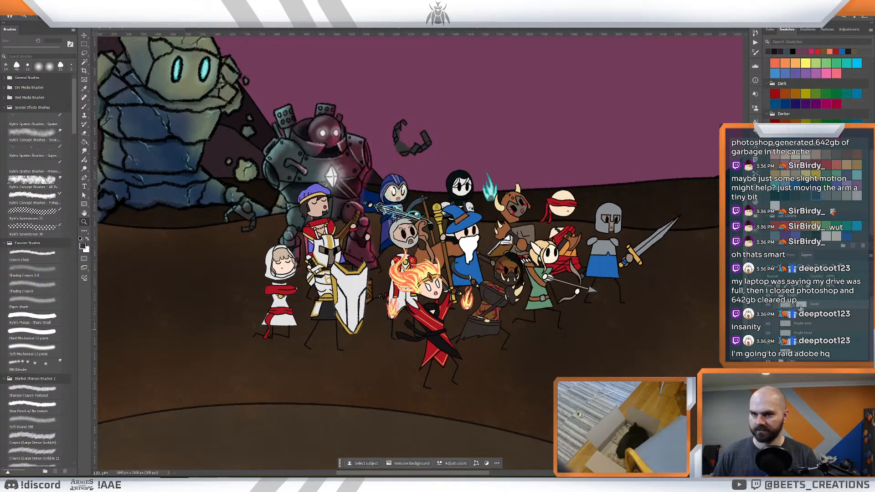
key("v")
left_click_drag(327, 310, 457, 336)
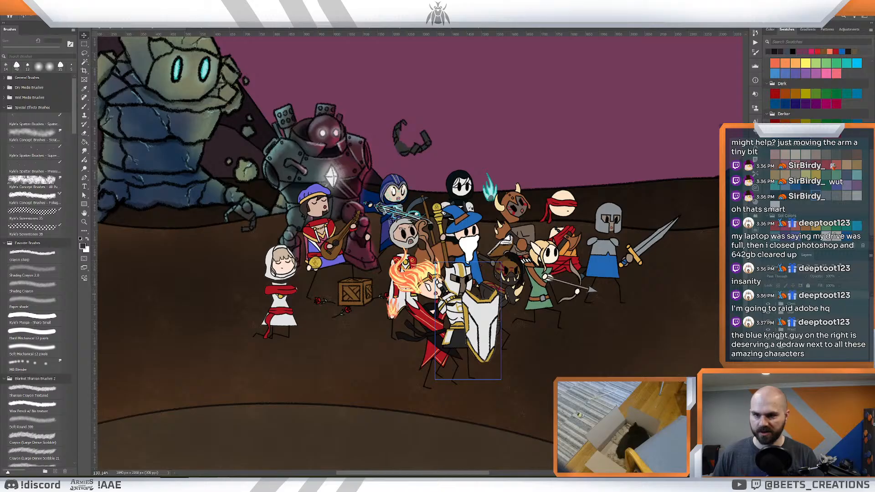
- Layer the white-and-gold knight behind the fire mage but in front of the tusked warrior, and shift both knight and mage backward
left_click_drag(823, 338, 825, 363)
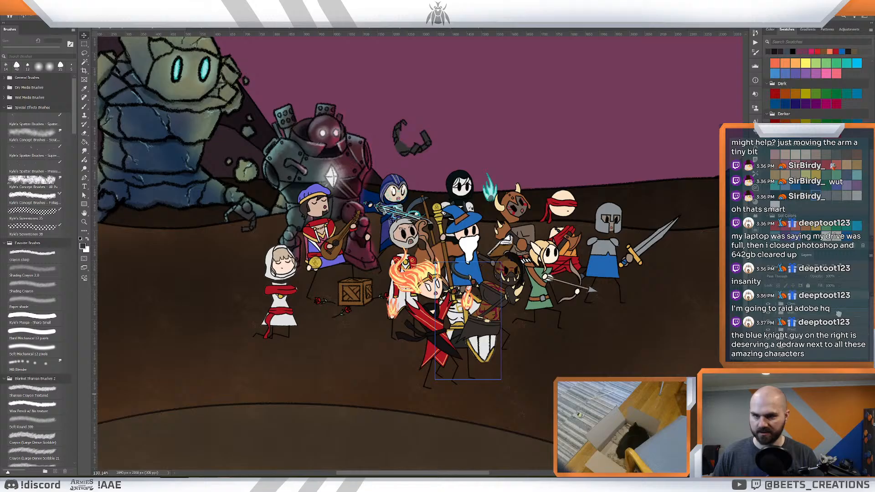
key("ctrl+z")
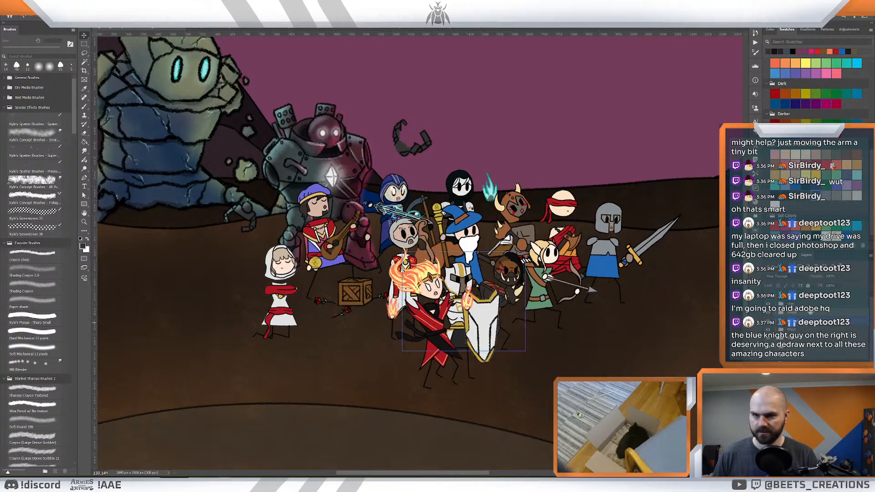
mouse_move(467, 342)
left_mouse_down()
mouse_move(432, 339)
mouse_move(450, 339)
left_mouse_up()
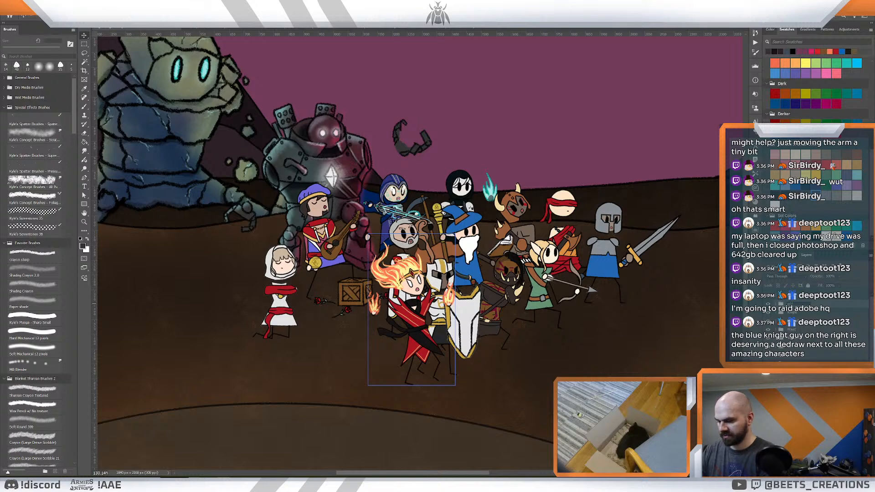
left_click(413, 332)
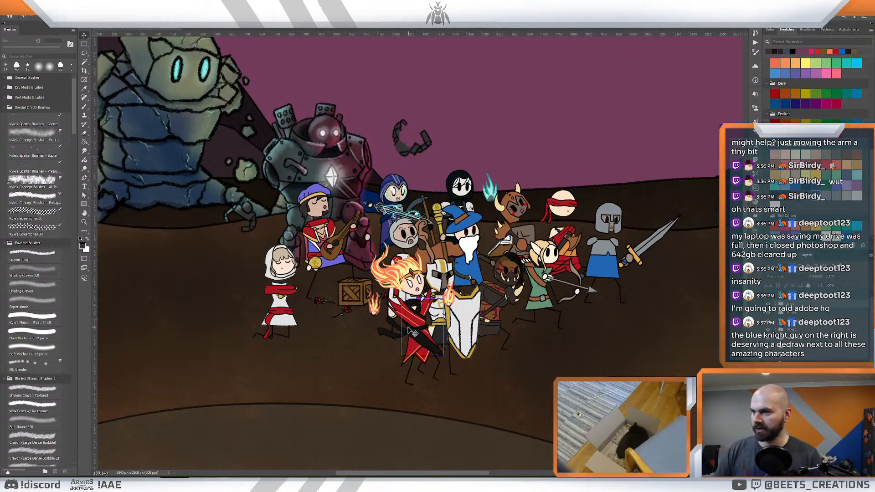
left_click_drag(412, 333, 397, 336)
left_click_drag(590, 365, 613, 336)
key("z")
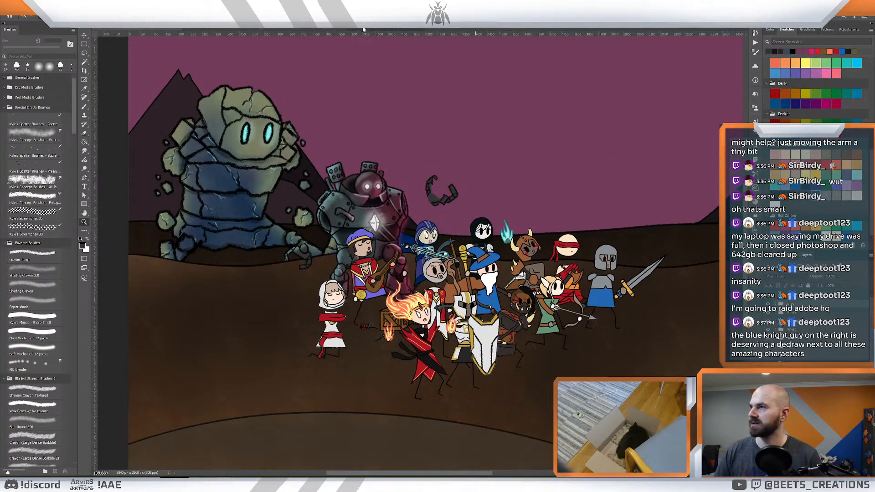
- Copy the red-beret girl from her market-stall artwork and paste her into the battlefield illustration
left_click(416, 28)
left_click(419, 29)
left_click(400, 29)
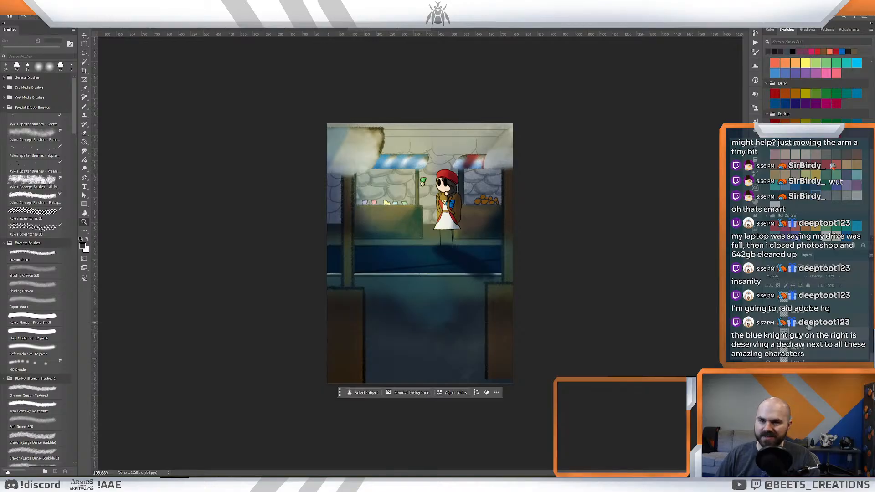
left_click(767, 326)
left_click(767, 327)
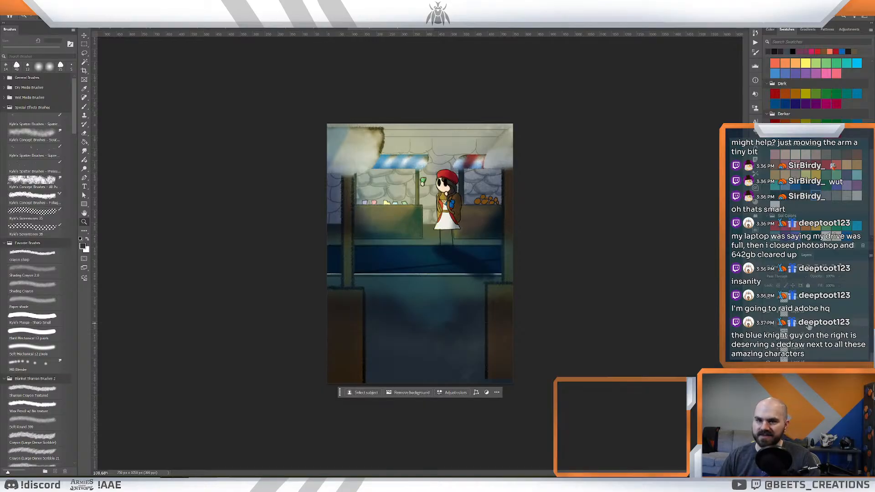
left_click(122, 32)
mouse_move(557, 258)
left_mouse_down()
mouse_move(549, 254)
mouse_move(558, 257)
left_mouse_up()
left_click_drag(499, 334, 510, 356)
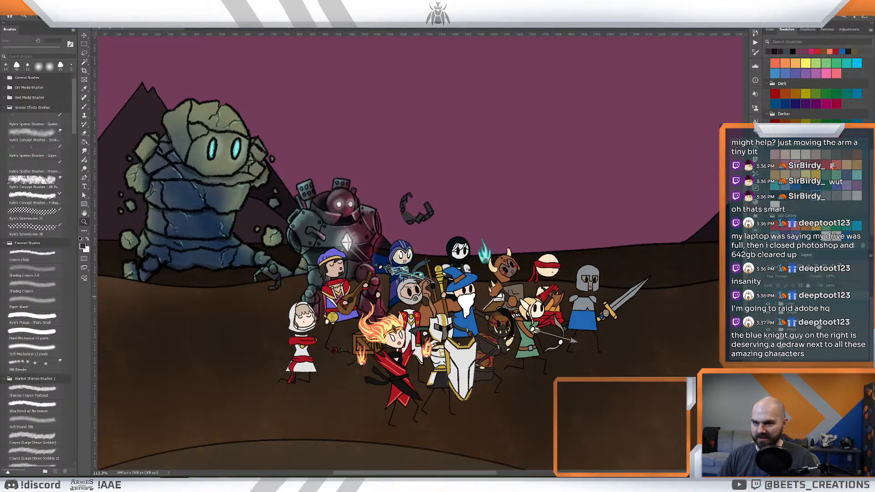
key("ctrl+z")
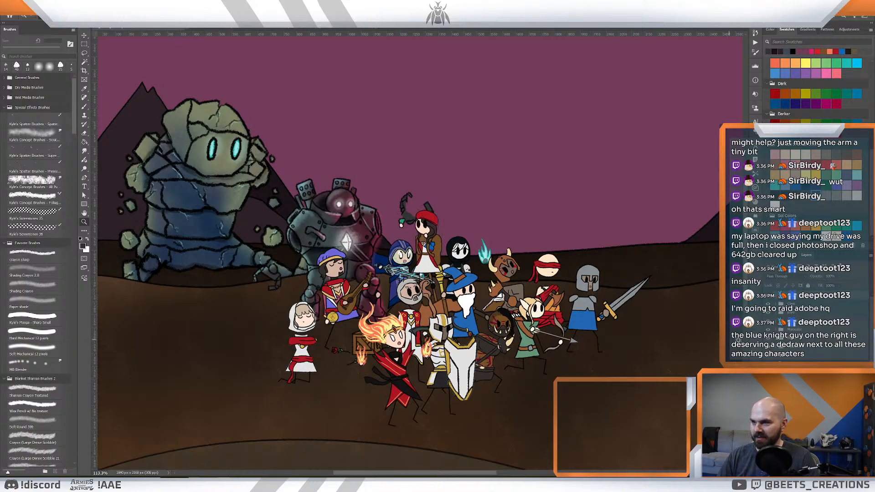
- Flip the red-beret girl to face the charge direction and place her beside the bard, behind the fire mage
key("ctrl+t")
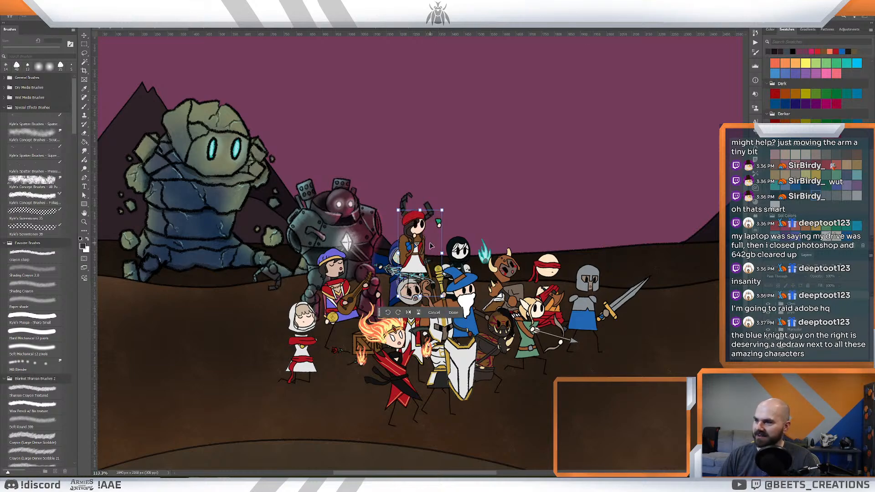
left_click_drag(437, 261, 384, 308)
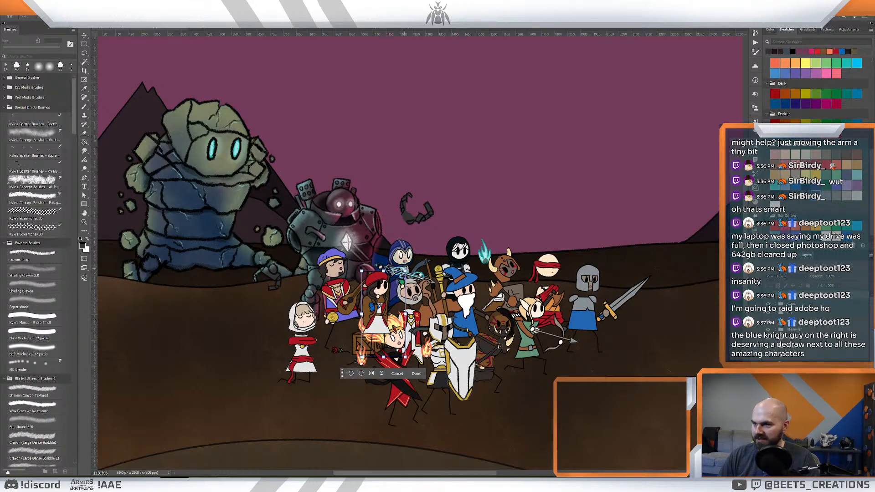
left_click_drag(404, 269, 411, 258)
left_click_drag(382, 291, 384, 292)
key("Return")
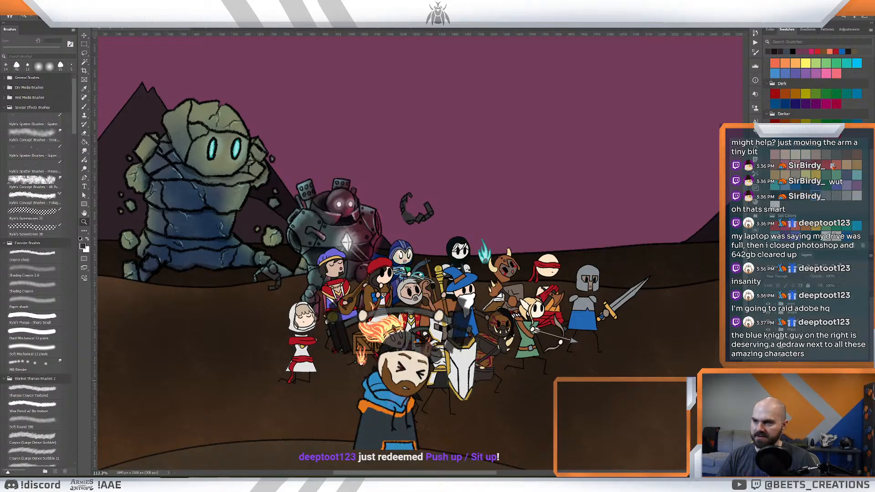
- Examine the hero group and its giant allies up close and within the whole battlefield to judge the composition
scroll(582, 401, "up", 3)
scroll(529, 342, "down", 3)
scroll(518, 342, "up", 3)
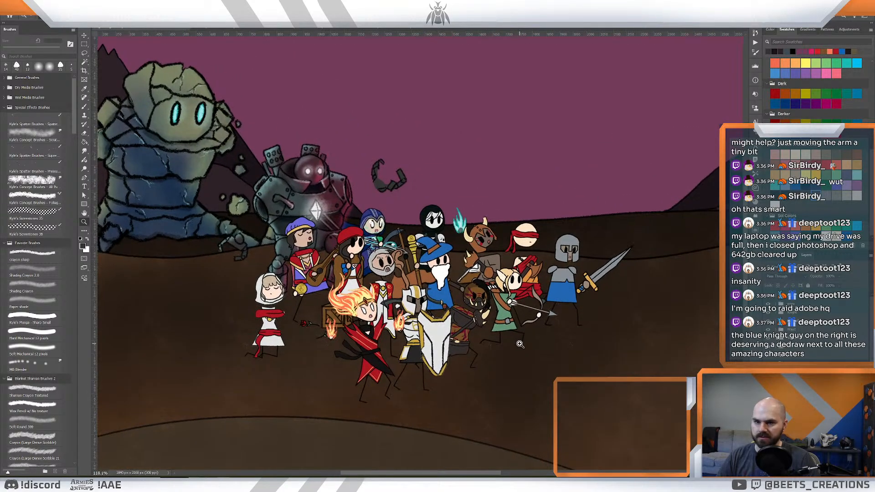
scroll(520, 344, "down", 5)
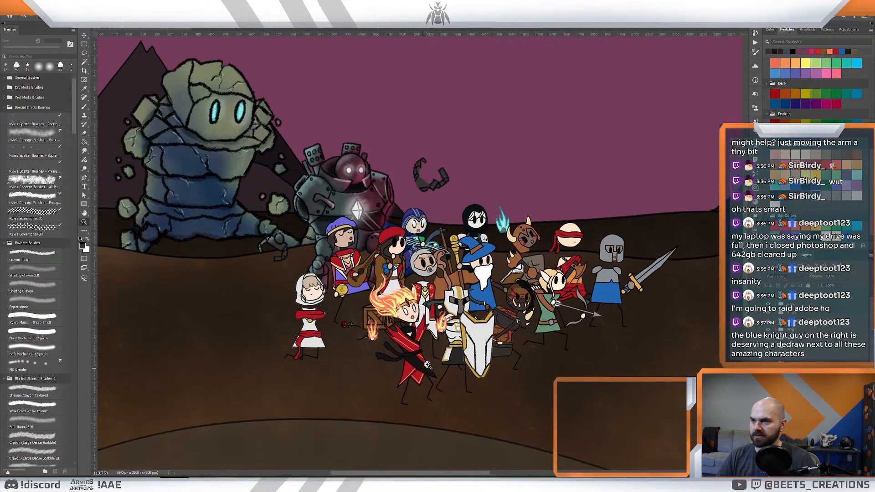
scroll(538, 347, "down", 2)
scroll(541, 348, "up", 6)
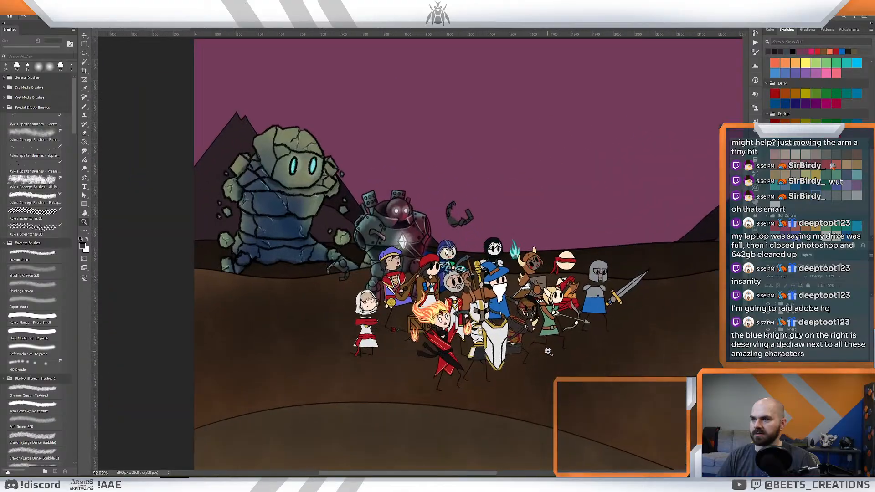
scroll(569, 347, "down", 4)
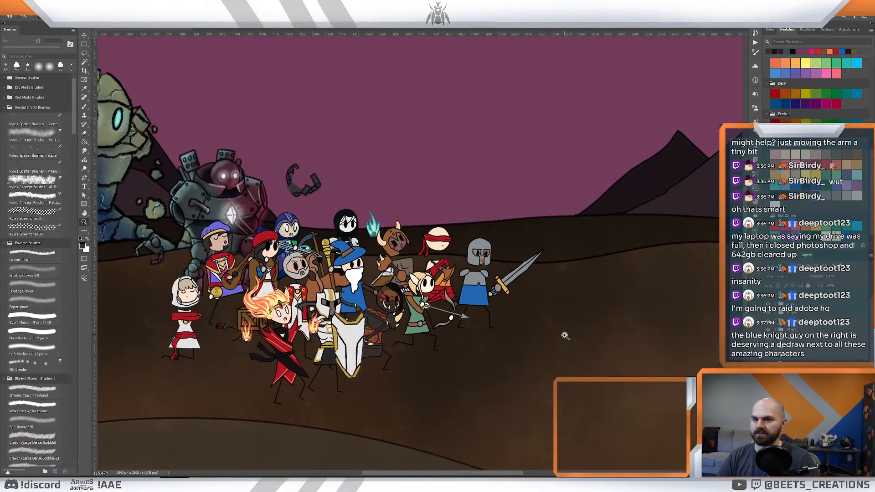
scroll(565, 336, "up", 2)
scroll(621, 373, "down", 1)
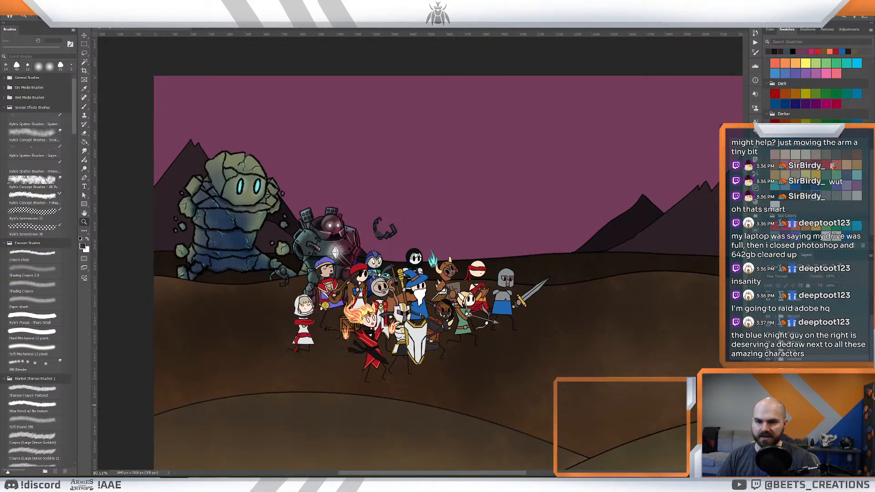
- Move the rock golem forward so it stands directly behind the armored robot, closer to the heroes
key("v")
left_click_drag(231, 237, 288, 234)
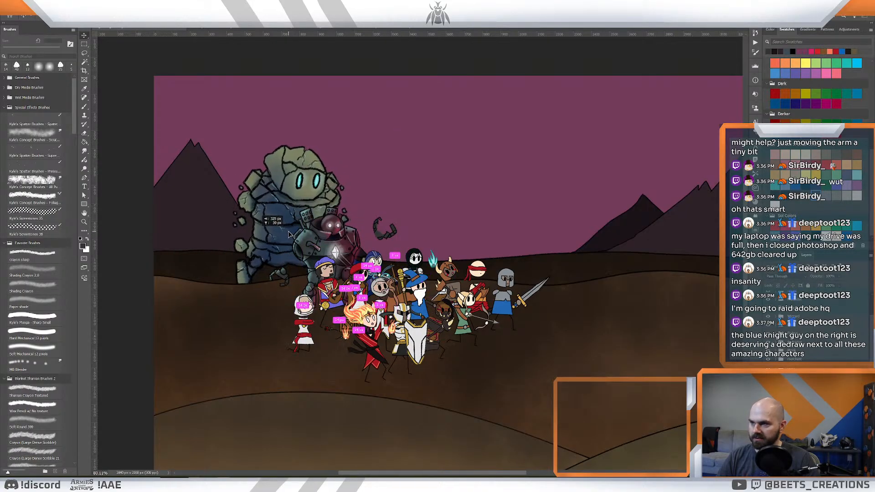
key("ctrl+space")
left_click_drag(605, 356, 641, 359)
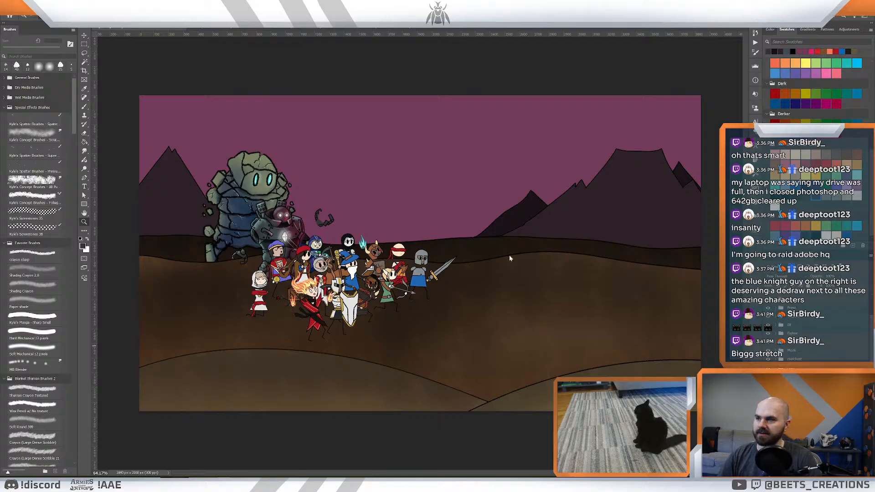
scroll(433, 306, "up", 3)
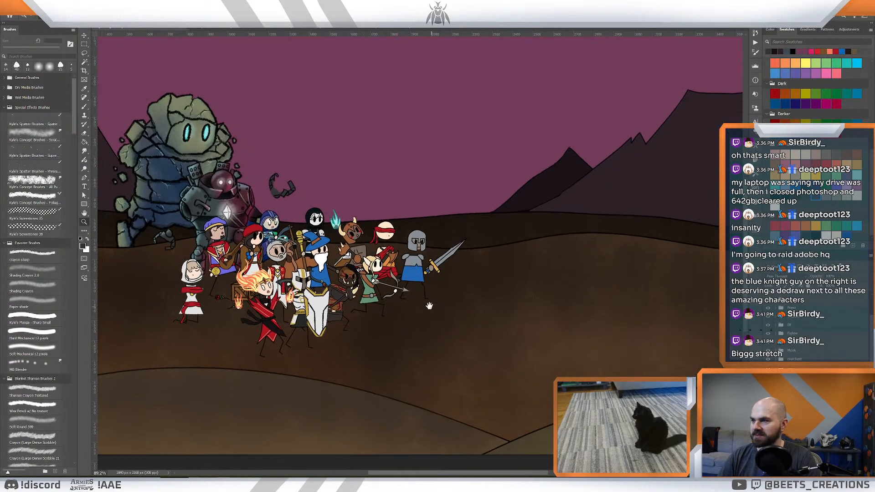
left_click_drag(429, 305, 504, 323)
left_click_drag(482, 296, 450, 322)
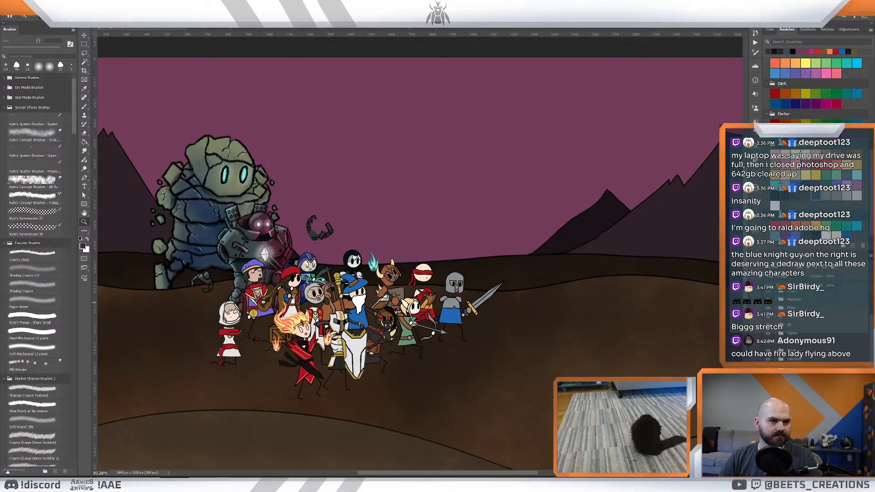
- Open the artwork of the fire mage circled by flames and group her character and flame layers
left_click(485, 27)
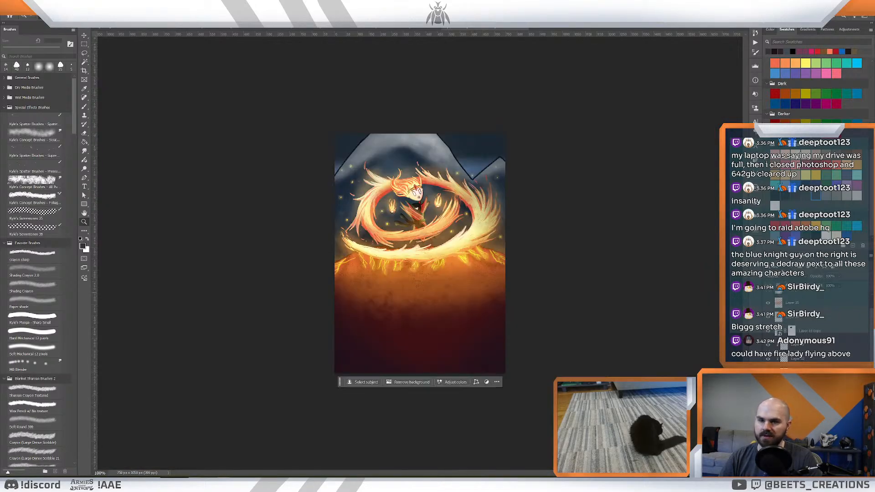
left_click(810, 304, "shift")
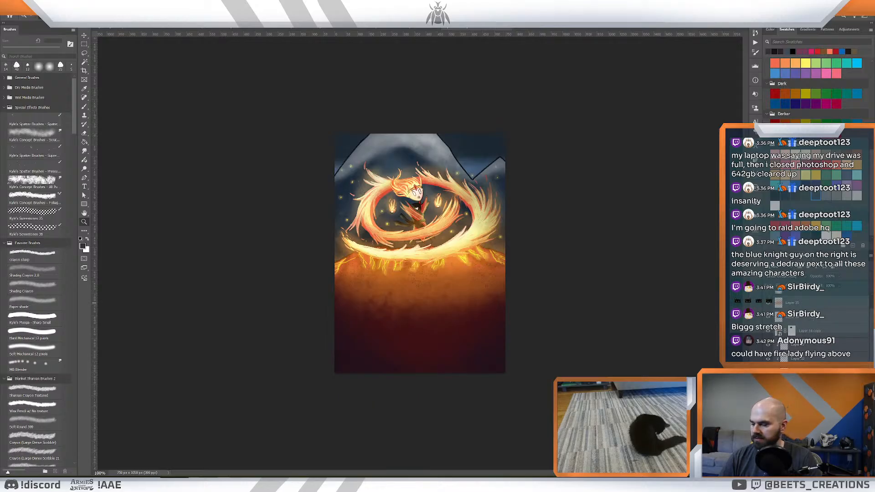
key("ctrl+g")
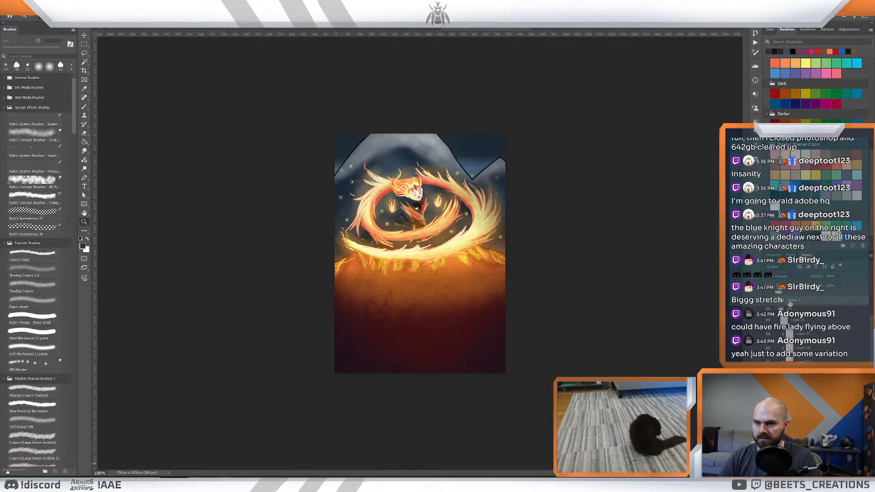
- Paste the flame-ringed fire mage into the battlefield illustration and hide her hard-edged orange glow layer
left_click(147, 30)
scroll(798, 303, "up", 2)
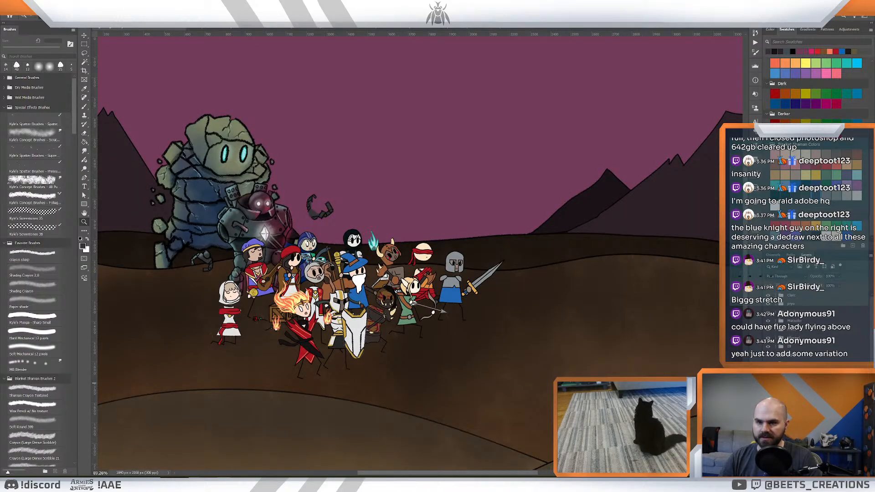
scroll(799, 299, "down", 2)
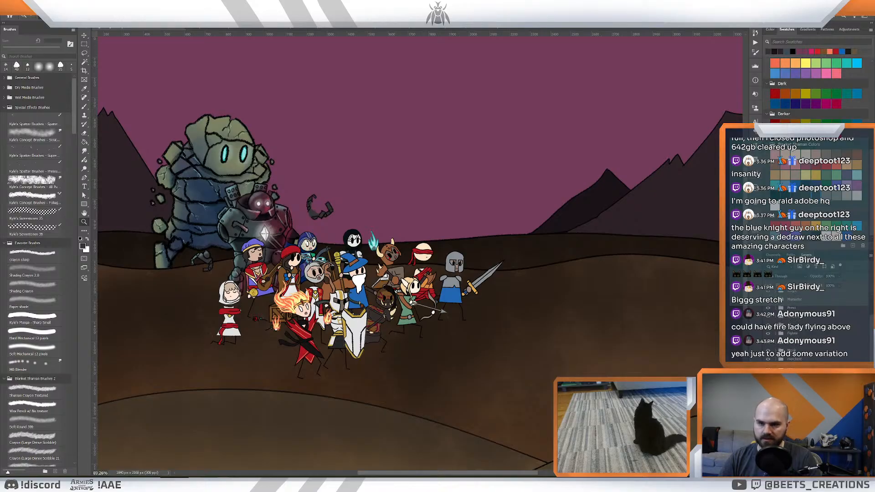
key("ctrl+v")
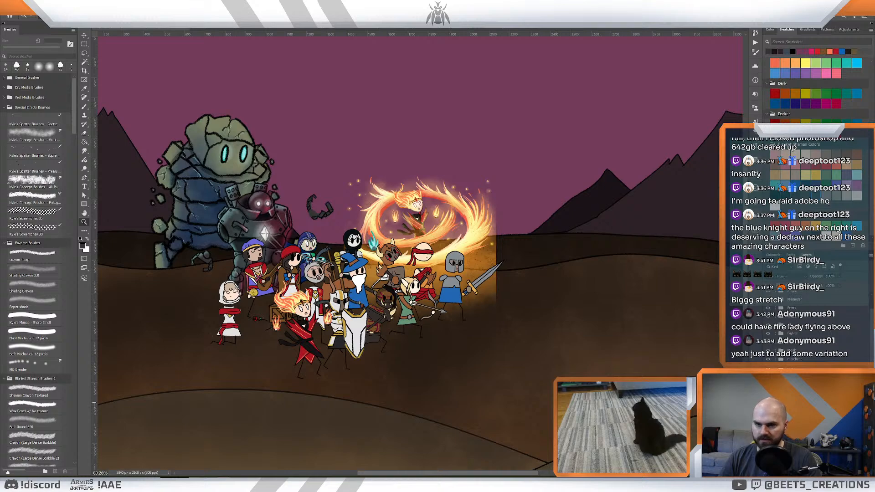
left_click(768, 416)
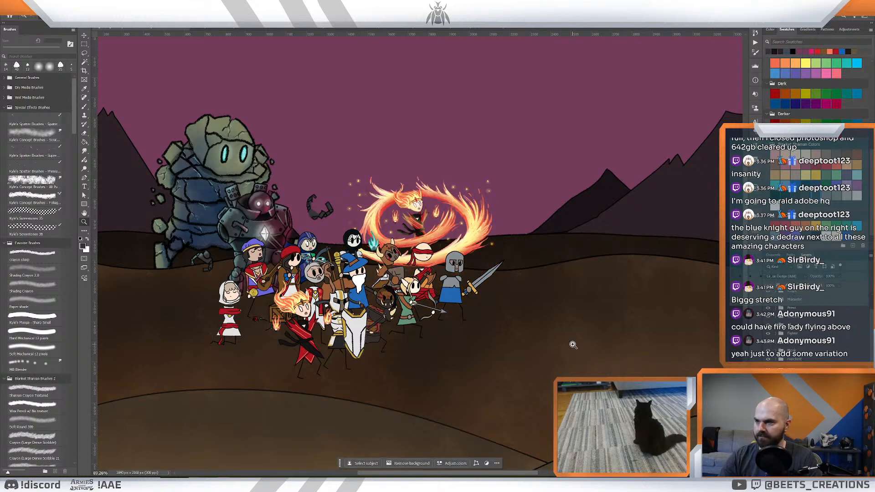
- Move the flame-ringed fire mage into the sky above the heroes, next to the golem, and scale her down slightly
key("v")
left_click_drag(426, 235, 413, 191)
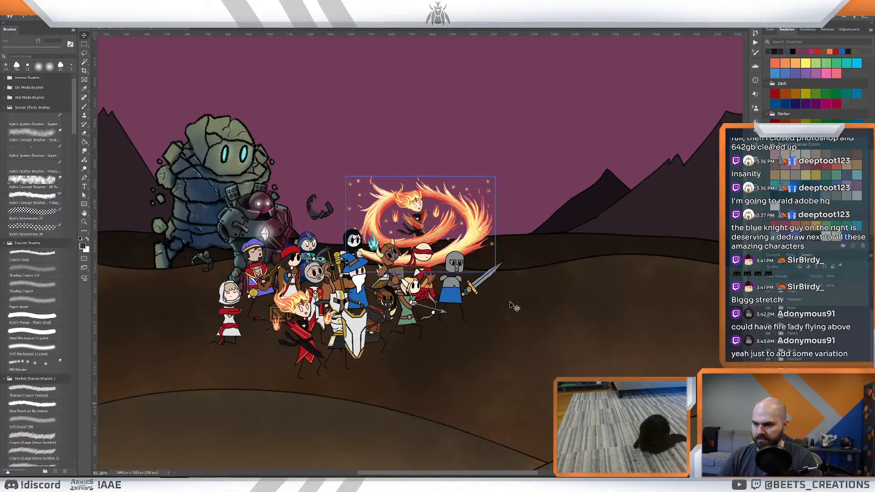
left_click_drag(419, 222, 353, 184)
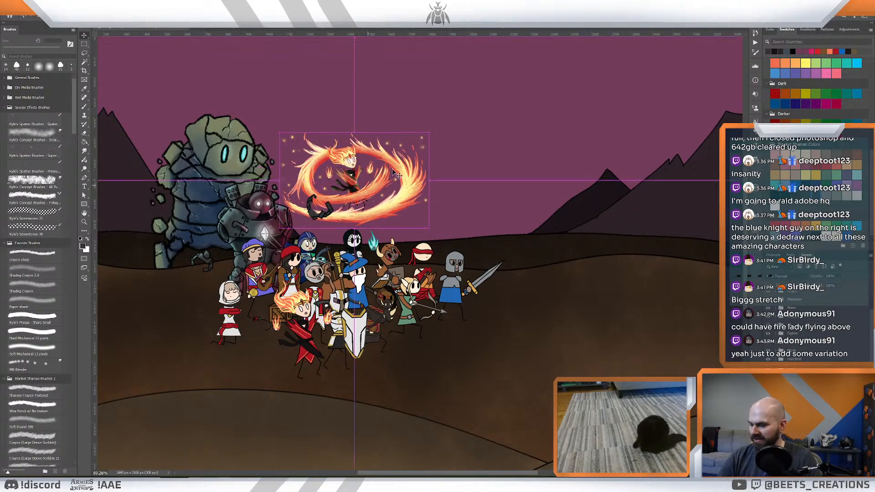
key("ctrl+t")
left_click_drag(429, 133, 411, 149)
left_click_drag(370, 176, 378, 176)
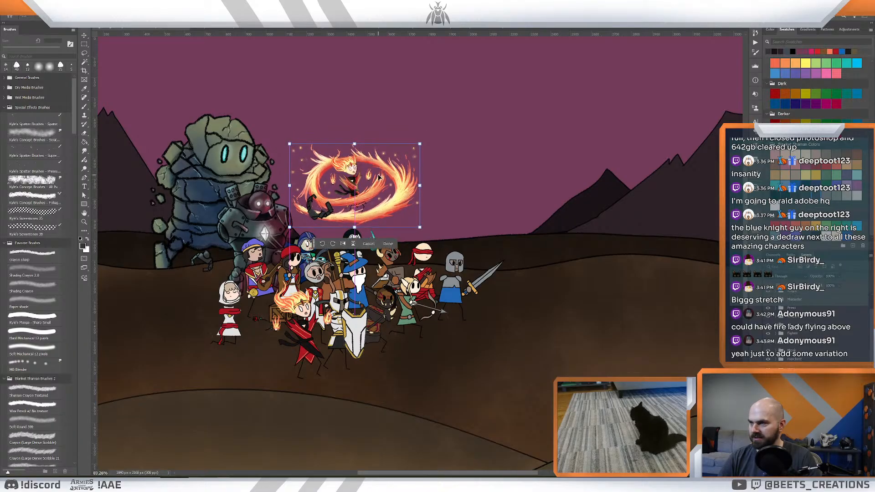
key("Return")
left_click_drag(471, 190, 451, 191)
left_click_drag(356, 184, 369, 187)
- Delete the running fire mage from the front of the hero group, keeping only the flying version
key("z")
left_click_drag(511, 190, 501, 191)
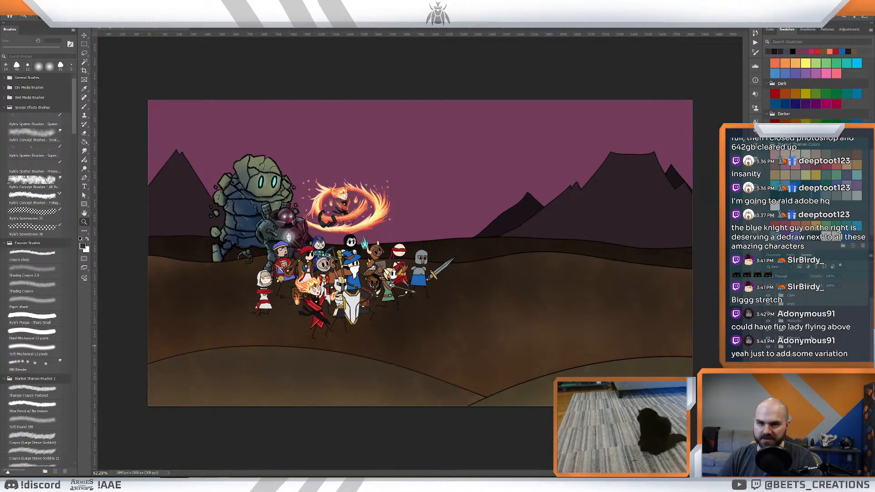
left_click(797, 316)
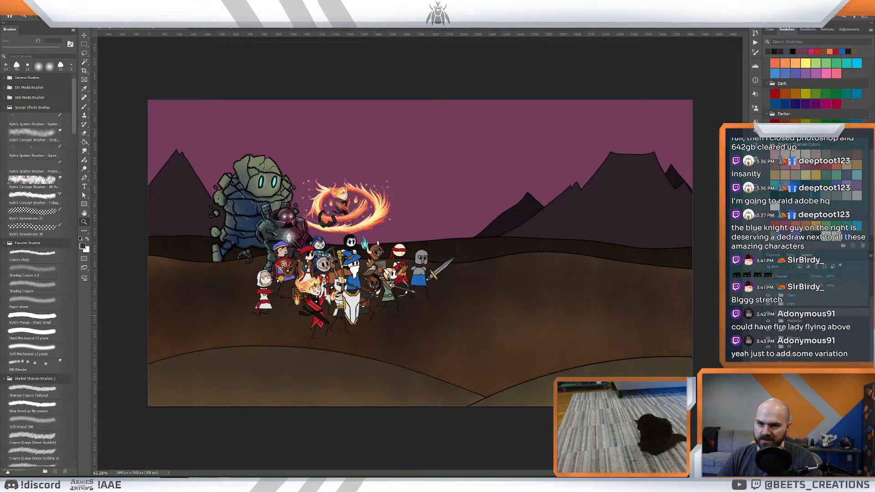
left_click(799, 307)
key("Delete")
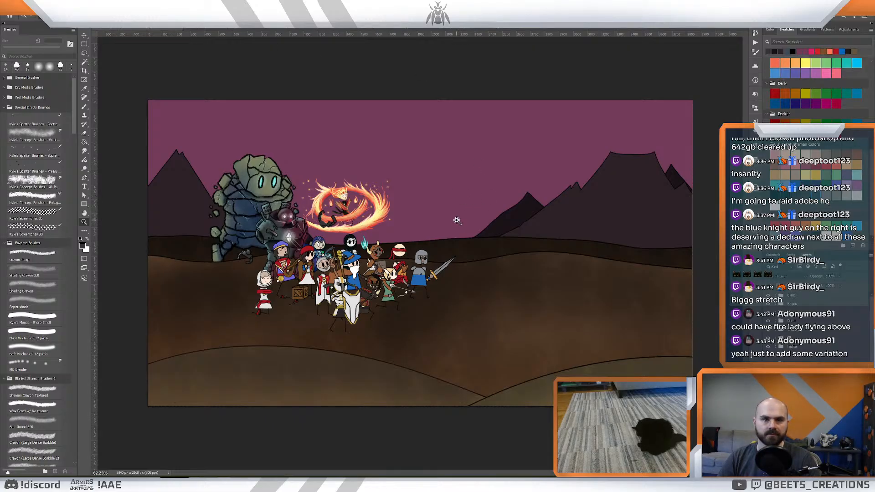
left_click_drag(434, 226, 462, 209)
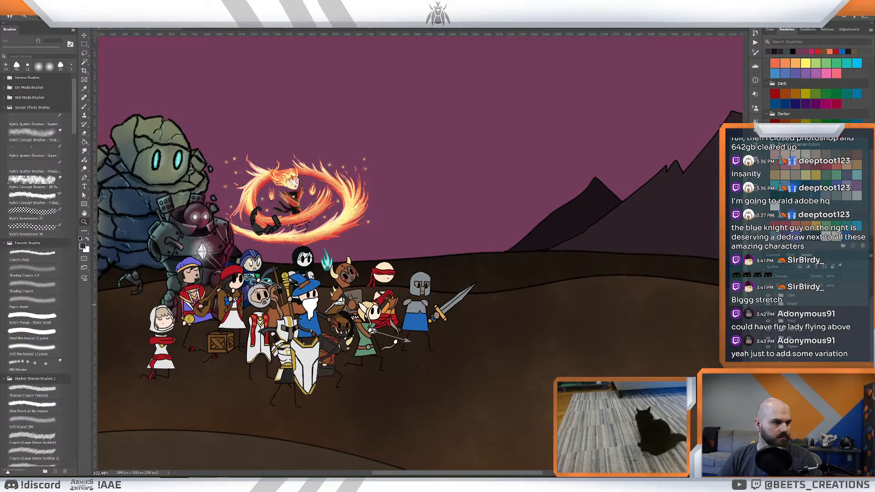
- Close the merchant.psd and Pyromancer.psd artworks without saving their changes
left_click(371, 28)
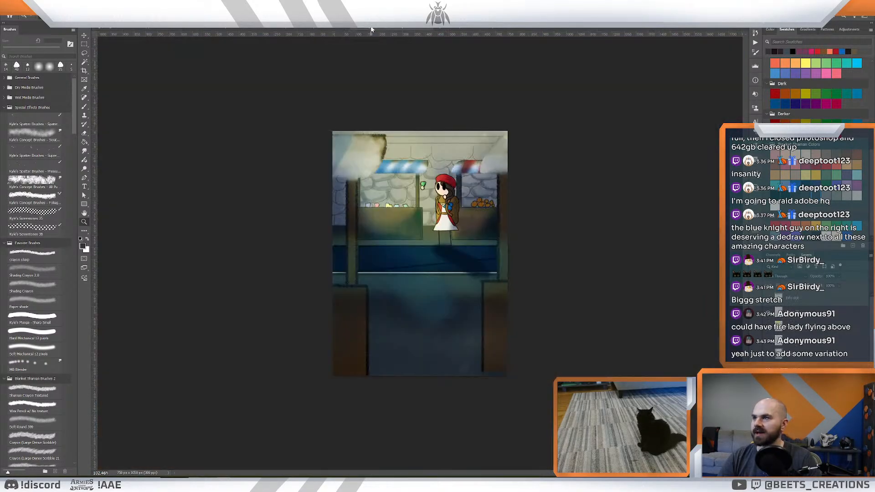
left_click(430, 29)
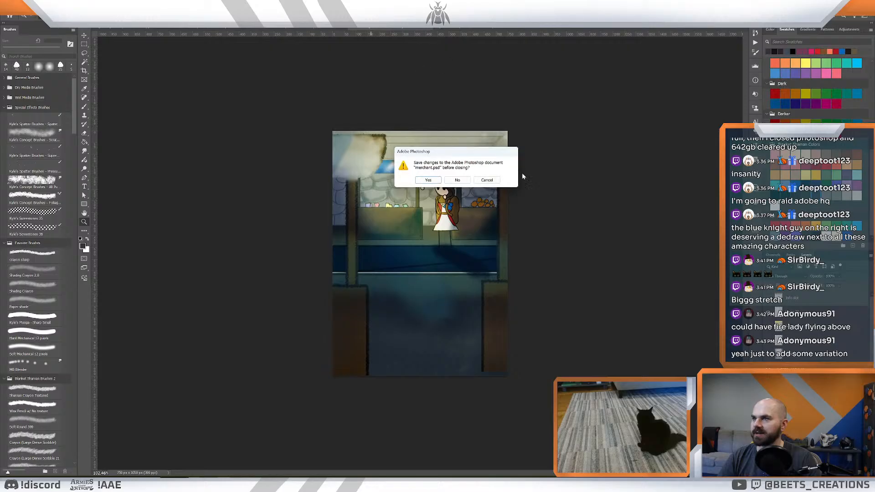
left_click(457, 182)
left_click(407, 29)
left_click(433, 30)
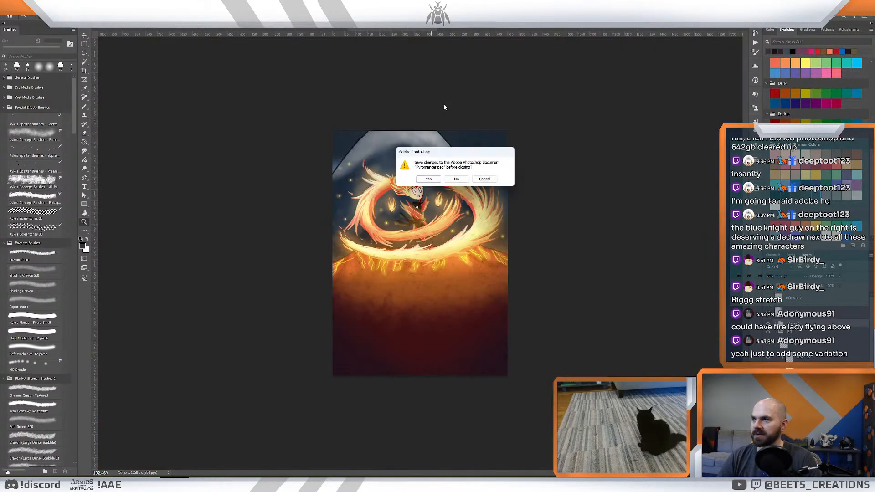
left_click(451, 182)
- Look over the wolf-companion and antlered druid artworks, and check the flying fire mage by toggling her visibility in the battlefield illustration
left_click(303, 29)
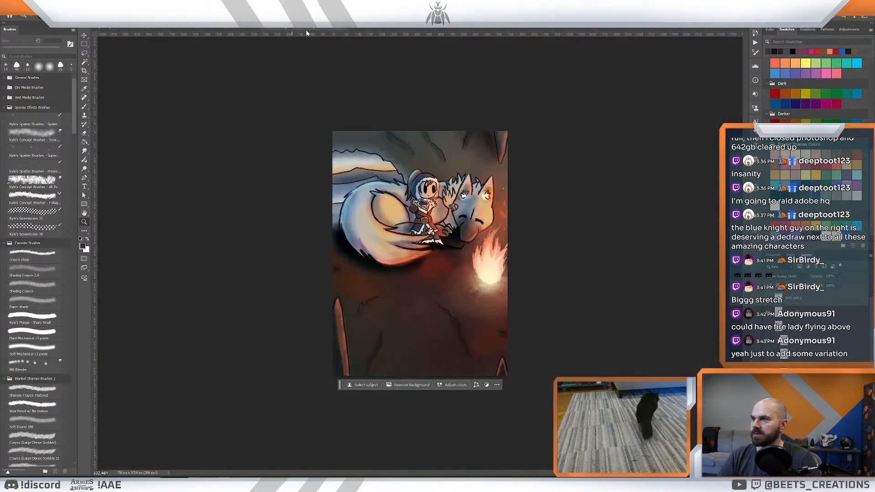
left_click(221, 30)
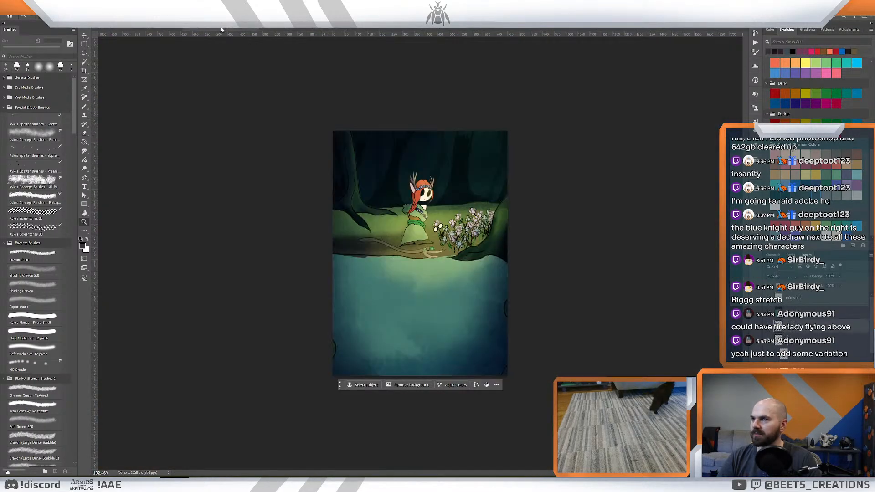
left_click(297, 29)
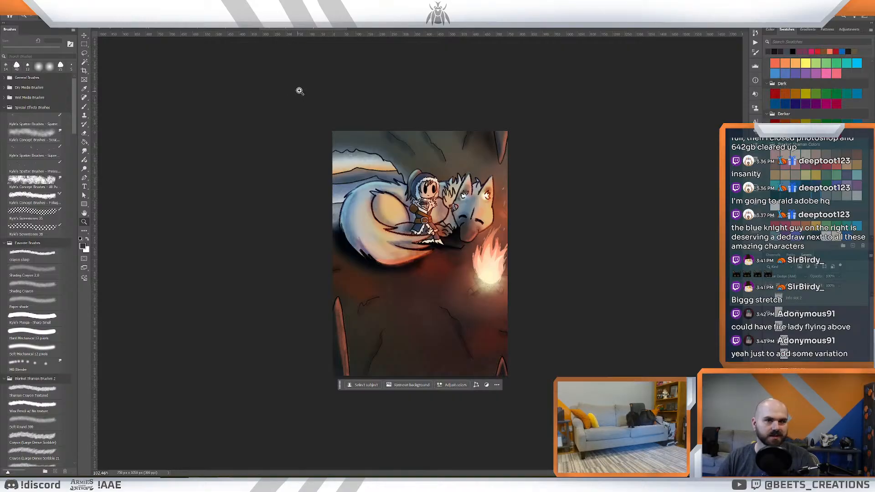
left_click(211, 29)
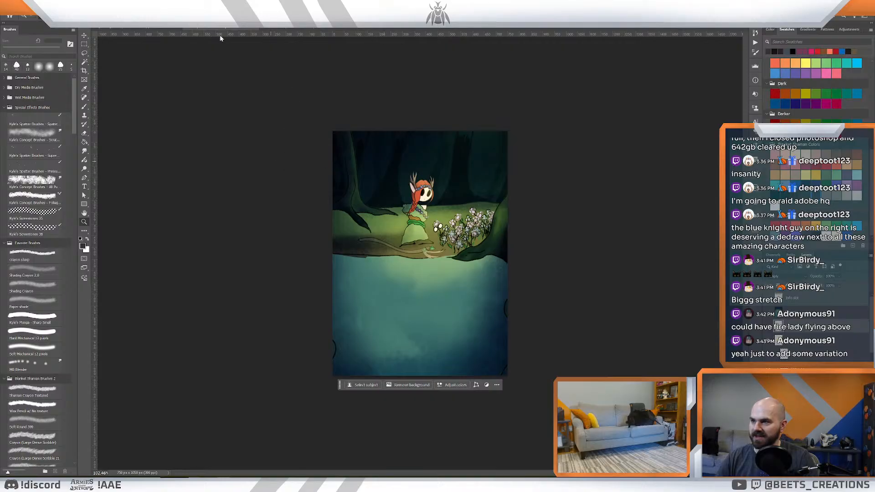
left_click(141, 29)
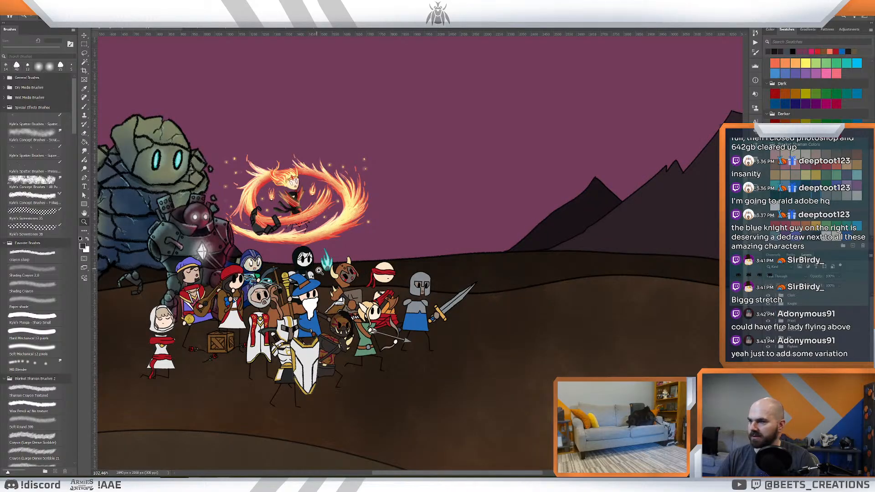
left_click_drag(319, 271, 350, 219)
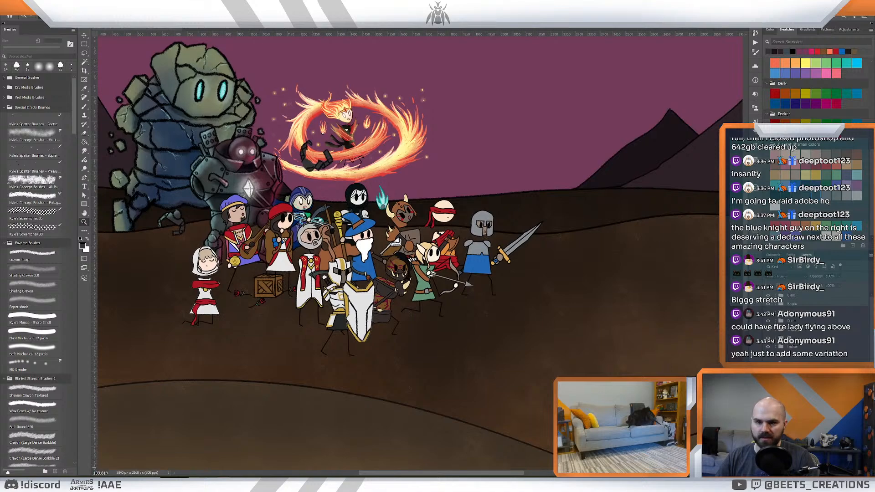
left_click(768, 409)
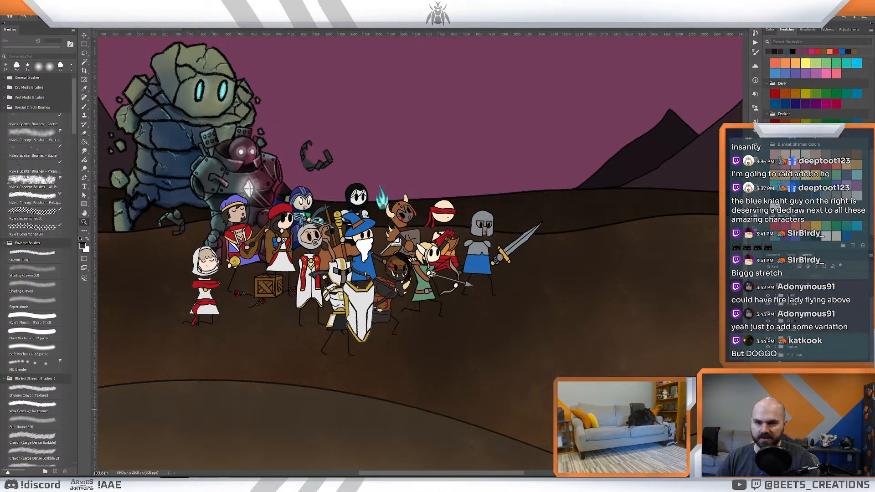
left_click(767, 411)
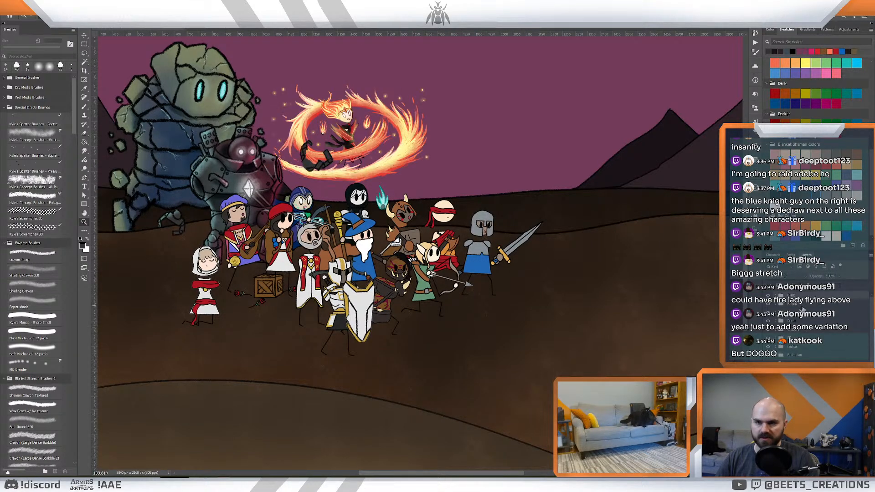
- Bring the horned scythe wielder's layer in front of the gold-armoured paladin and move that character slightly down to the front of the hero group
left_click(766, 307)
left_click(767, 308)
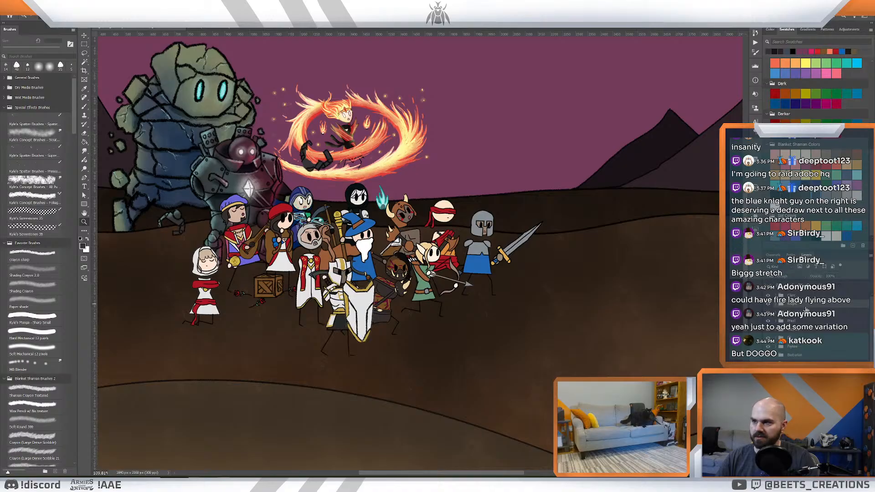
left_click_drag(794, 318, 794, 319)
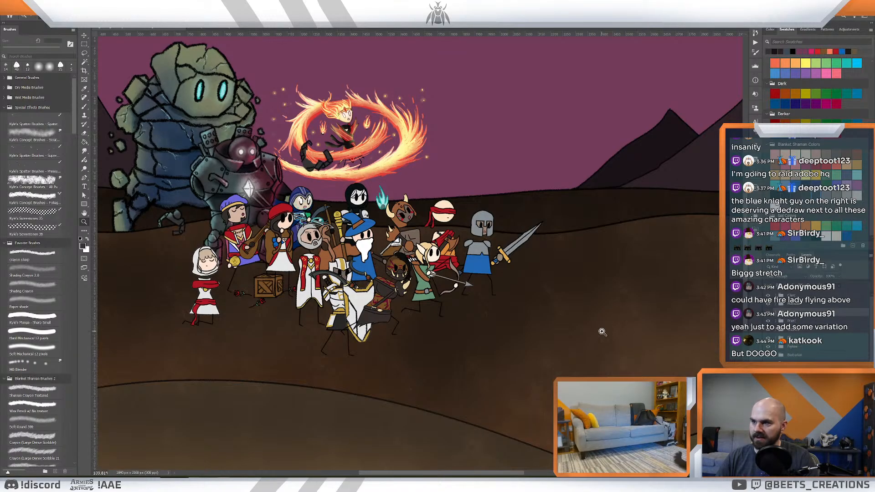
left_click(797, 305)
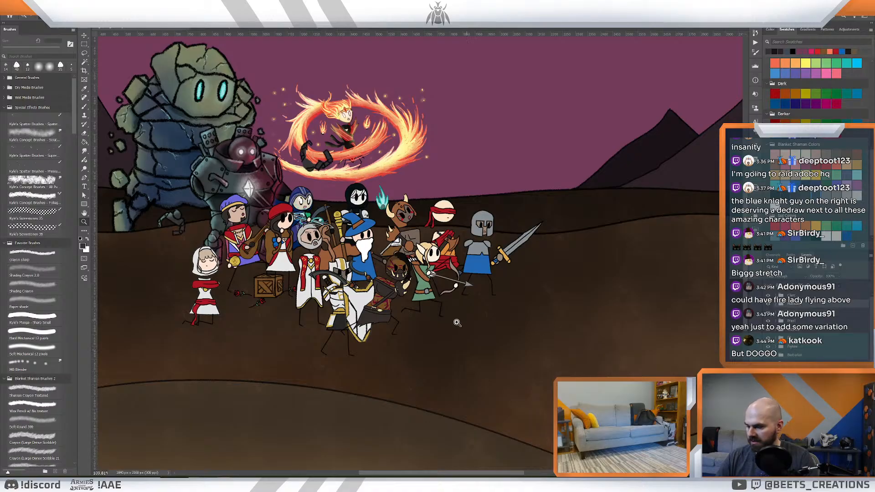
key("v")
left_click_drag(387, 304, 384, 328)
- Shift the gold-armoured paladin slightly up and to the right, between the blue wizard and the scythe wielder
left_click(800, 311)
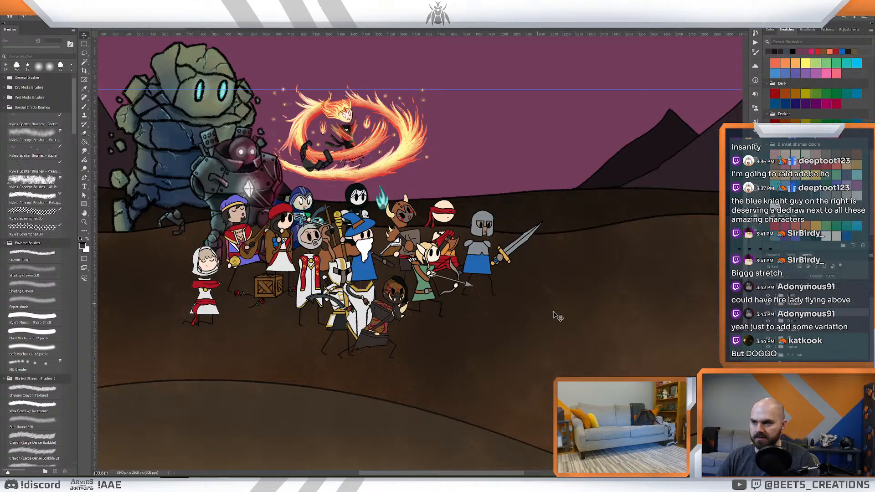
left_click_drag(342, 273, 360, 262)
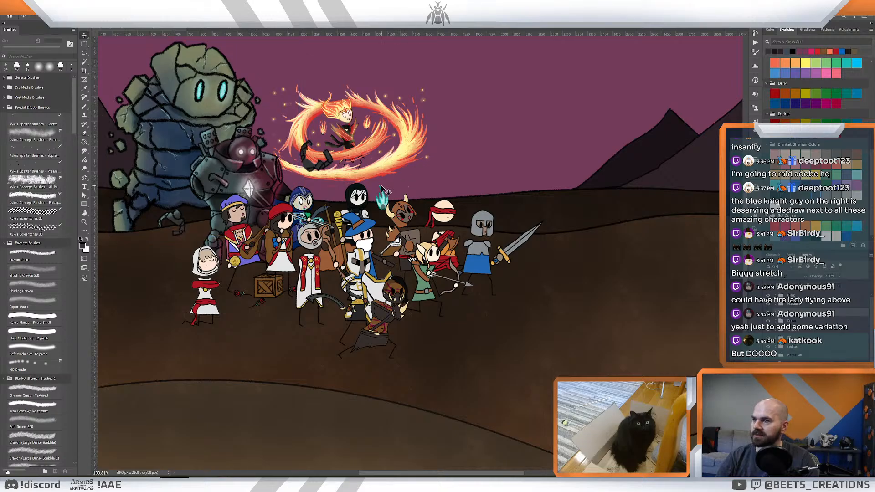
key("z")
key("v")
left_click_drag(491, 178, 479, 172)
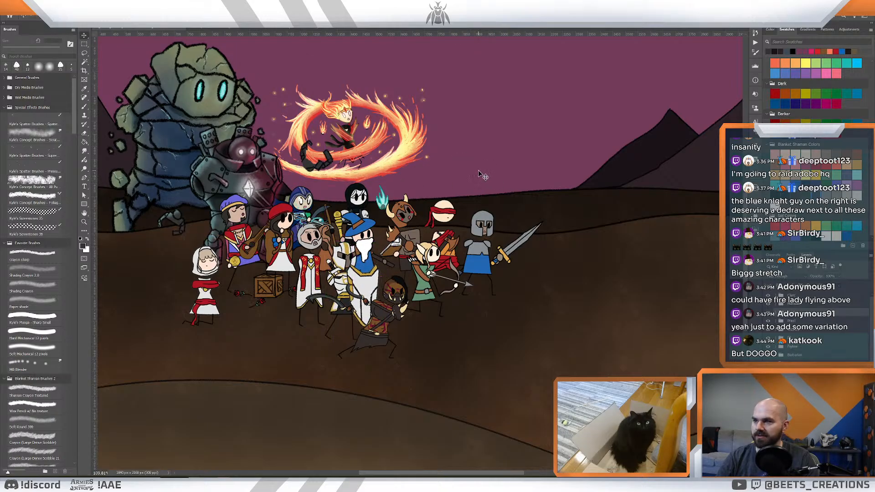
left_click_drag(536, 185, 565, 179)
key("z")
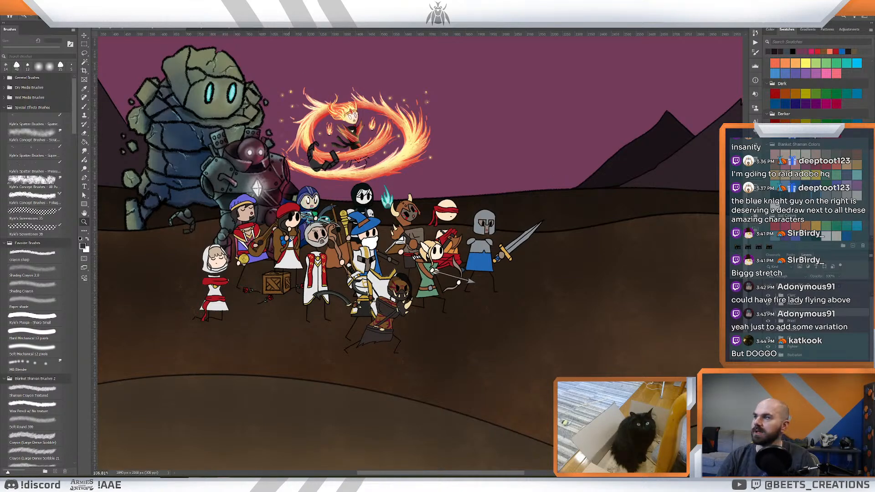
- Examine the whole battlefield composition, including a close look at the blue knight's helmet and the spacing of the hero group
left_click(231, 28)
left_click(162, 30)
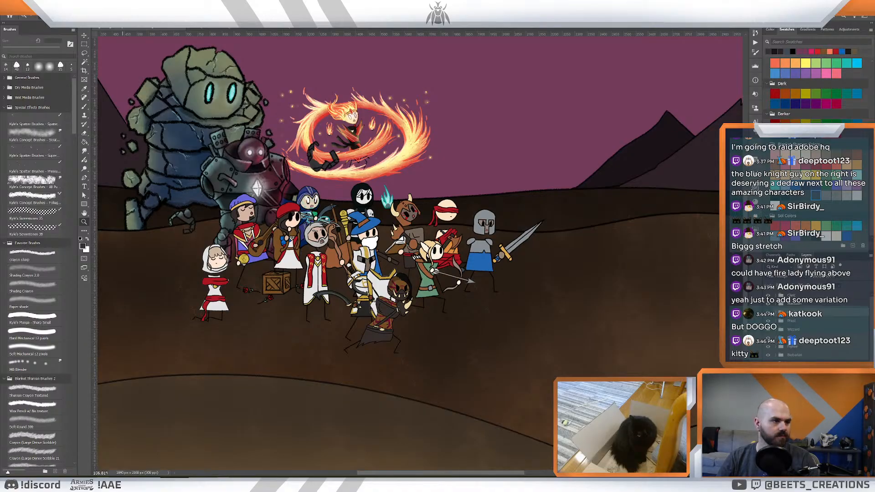
scroll(545, 181, "down", 3)
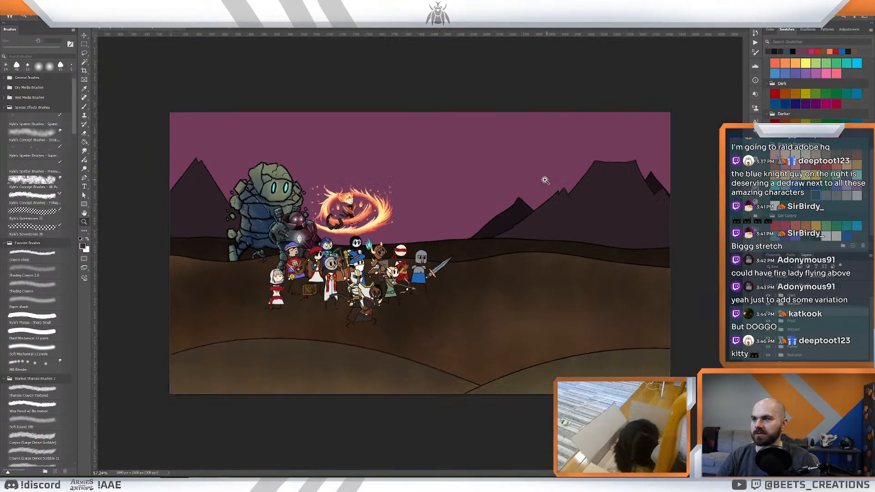
scroll(542, 177, "down", 1)
scroll(549, 179, "up", 5)
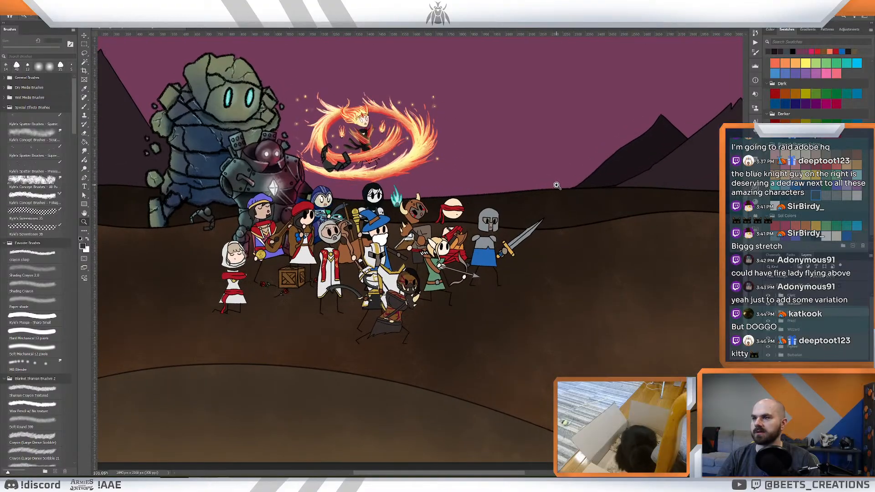
left_click_drag(582, 178, 537, 232)
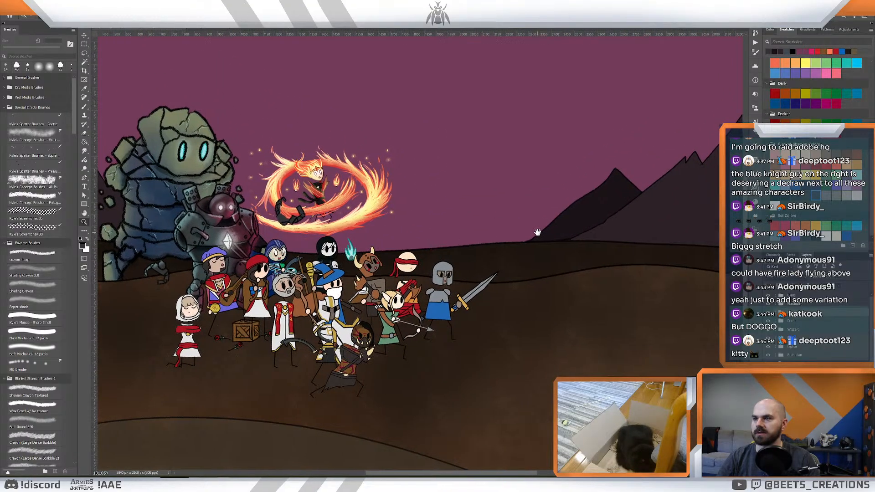
left_click_drag(433, 276, 470, 286)
left_click_drag(569, 253, 522, 185)
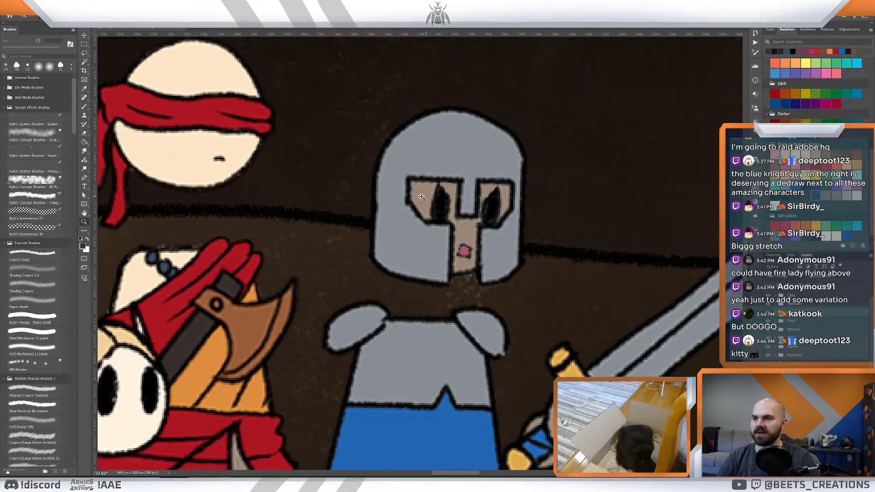
left_click_drag(422, 197, 405, 217)
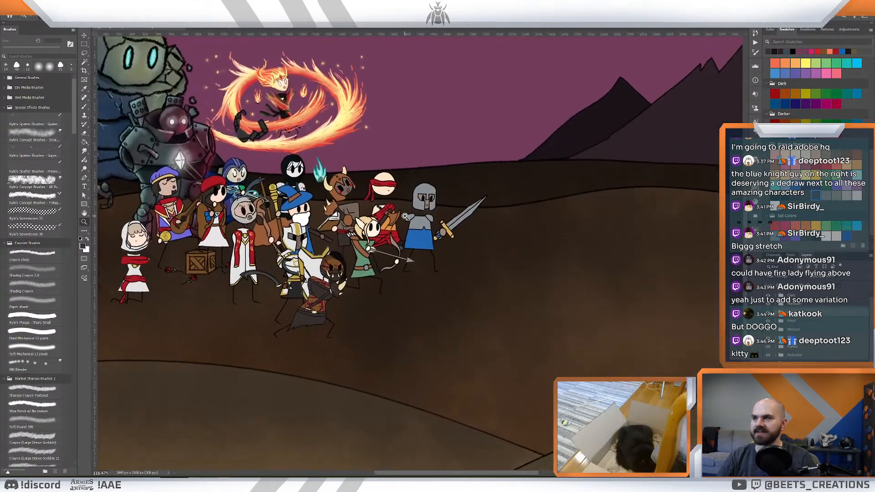
left_click_drag(415, 182, 497, 224)
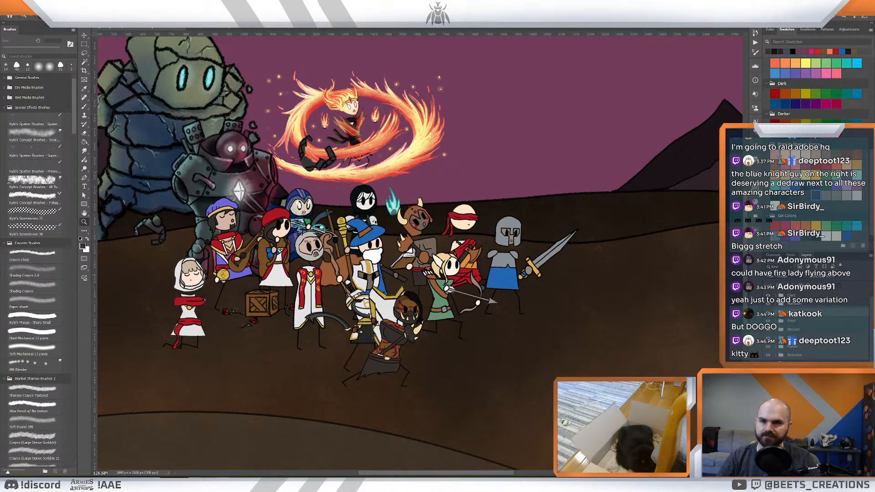
left_click_drag(540, 219, 443, 240)
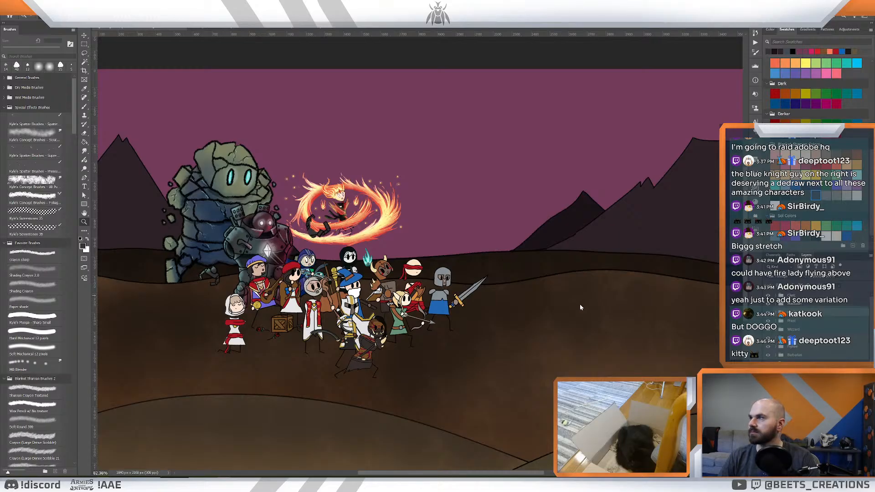
- Save the battlefield illustration
key("ctrl+s")
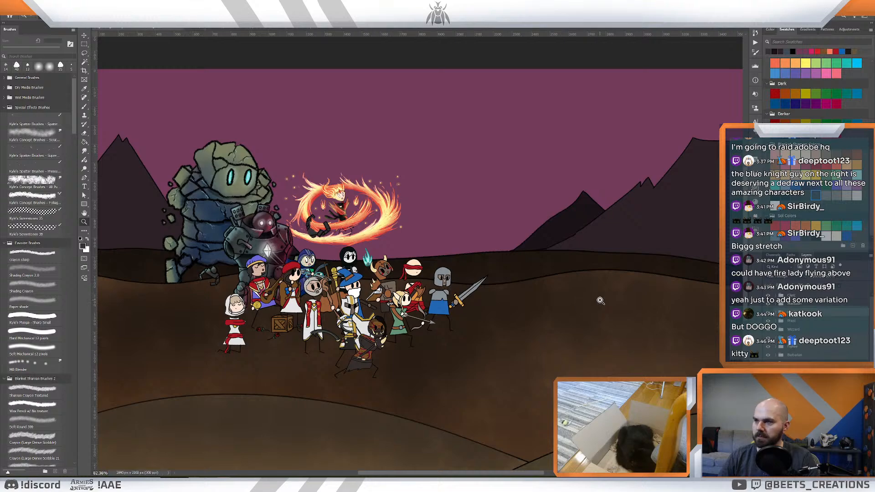
left_click_drag(596, 299, 596, 299)
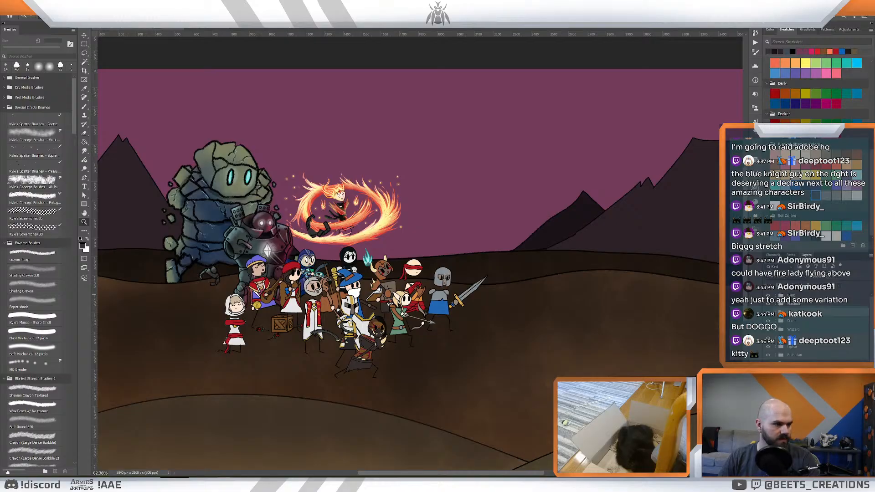
- Look over the standing artworks of the fur-hooded character and the antlered druid, and compare them with the hero group on the battlefield
key("ctrl+Tab")
key("ctrl+Tab")
key("ctrl+Tab")
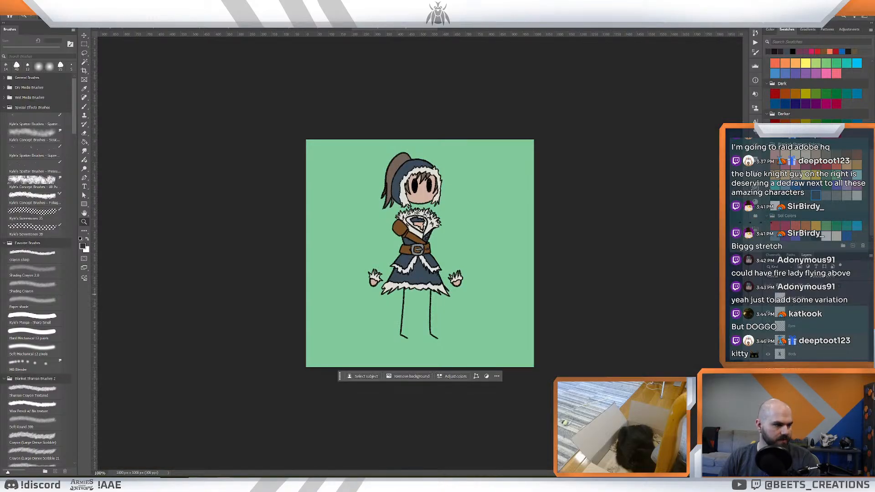
key("ctrl+Tab")
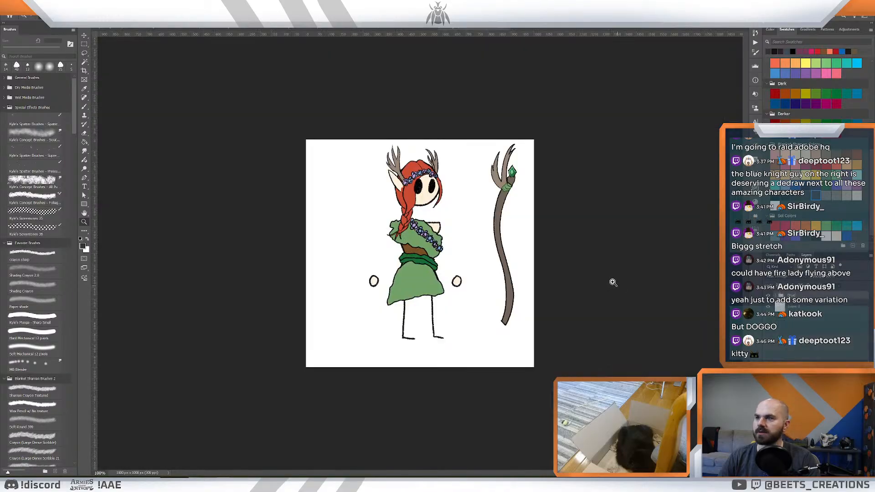
left_click_drag(462, 243, 469, 244)
left_click_drag(471, 246, 472, 246)
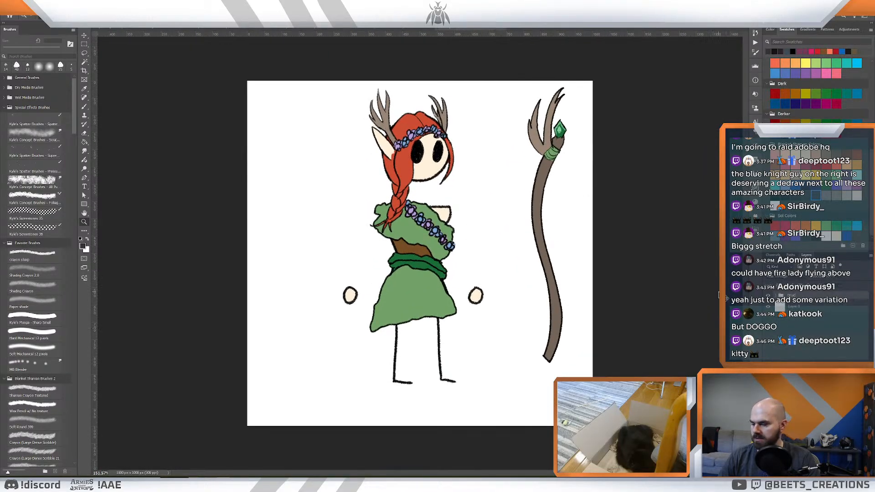
left_click(156, 30)
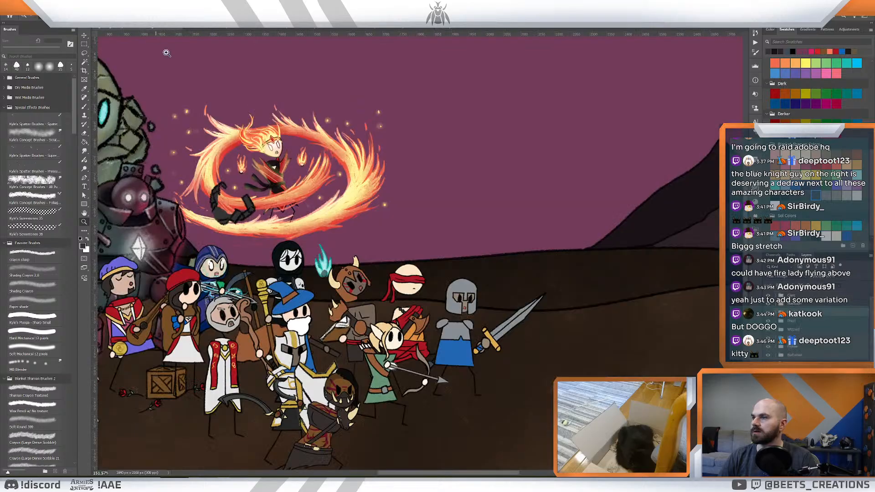
left_click_drag(261, 204, 246, 204)
left_click_drag(193, 205, 404, 206)
left_click_drag(454, 227, 436, 194)
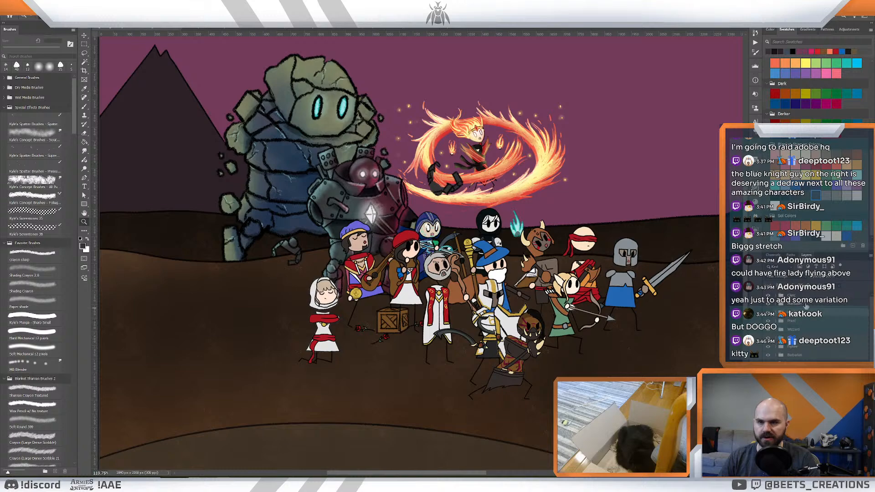
left_click_drag(555, 320, 535, 311)
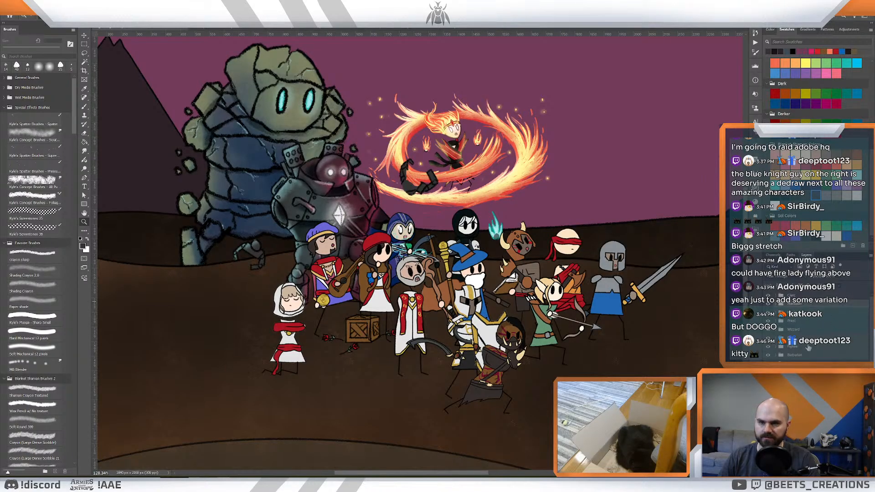
left_click_drag(532, 328, 509, 329)
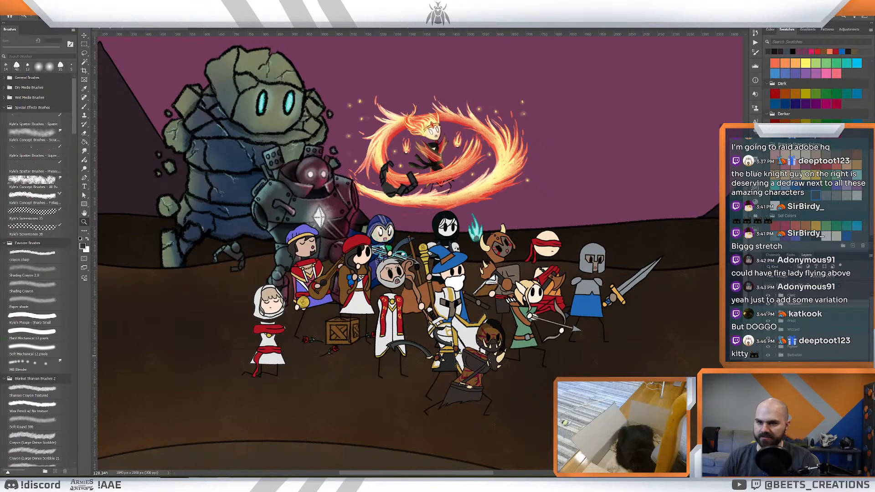
- Paste the antlered druid into the battlefield above the existing hero layers and scale her down to about 354 by 475 px
left_click(770, 348)
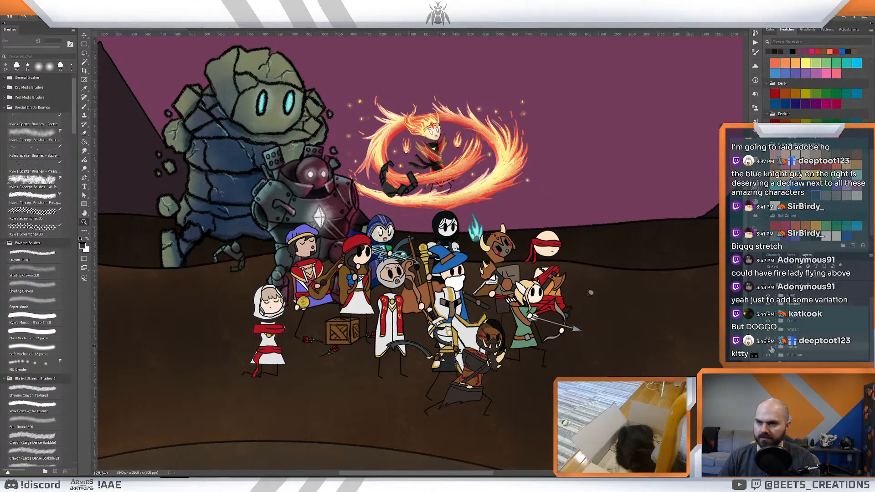
scroll(784, 351, "down", 3)
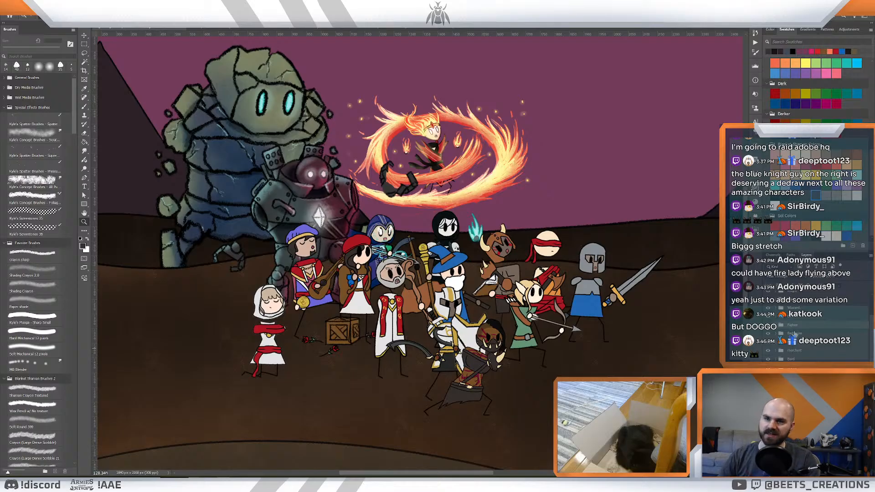
scroll(778, 317, "up", 3)
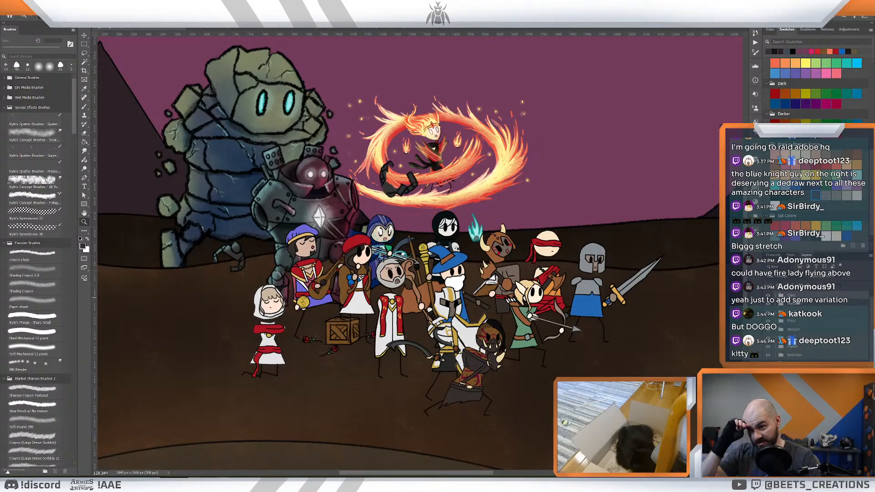
key("ctrl+v")
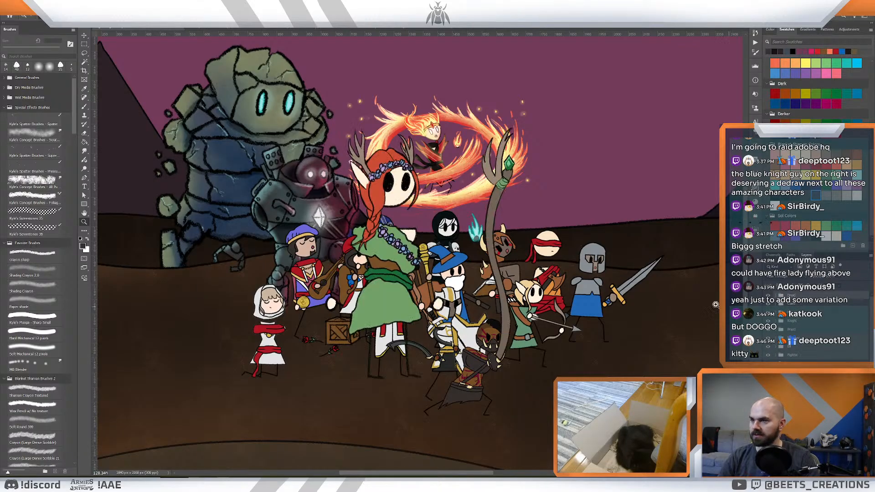
key("ctrl+t")
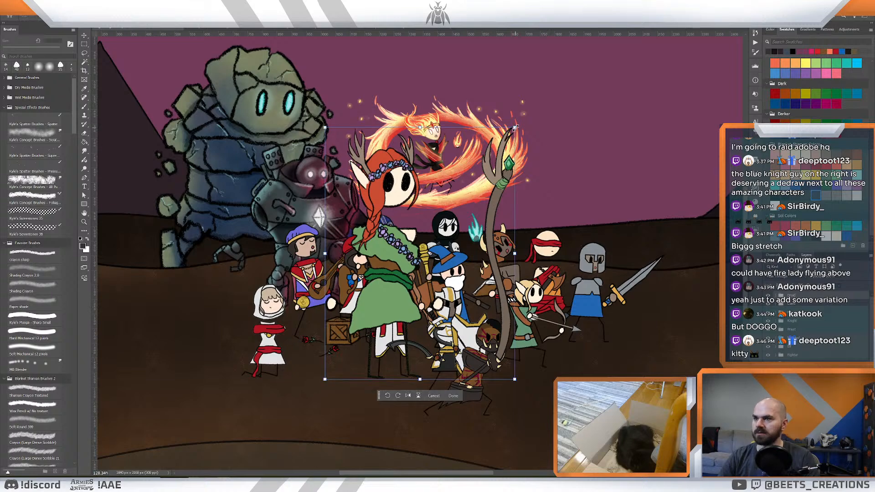
left_click_drag(515, 128, 428, 242)
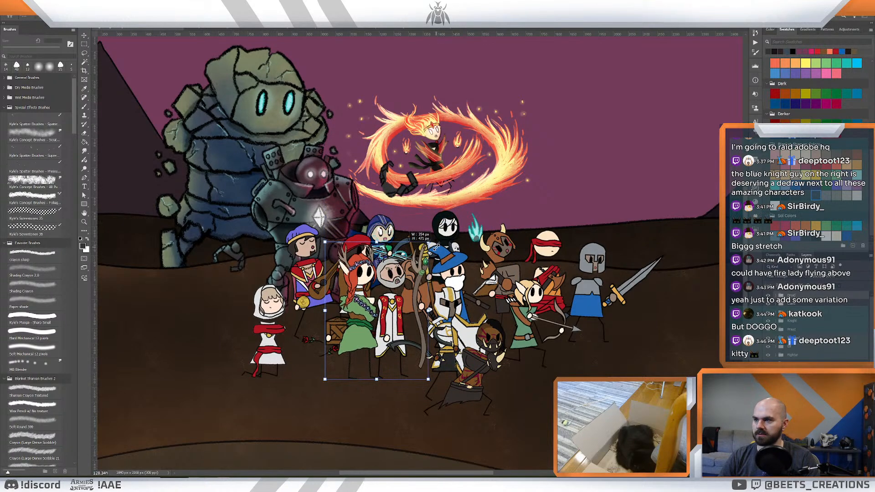
- Position the druid between the white-hooded cleric and the grey-bearded priest, in front of the crate, and fine-tune her size
left_click_drag(373, 269, 335, 293)
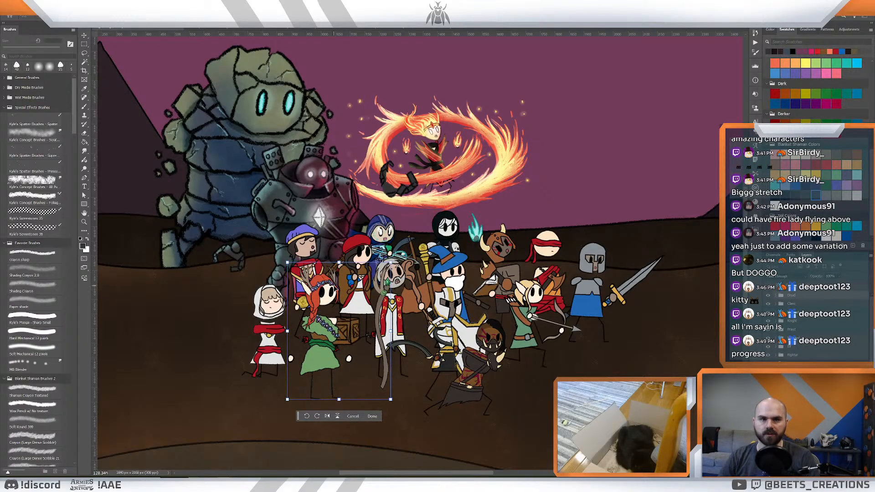
left_click_drag(392, 264, 389, 268)
left_click_drag(317, 316, 320, 315)
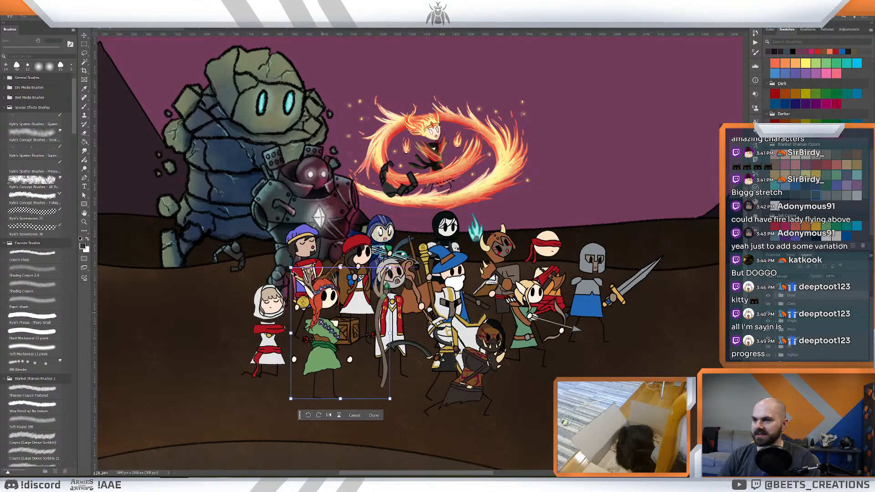
left_click_drag(291, 268, 291, 266)
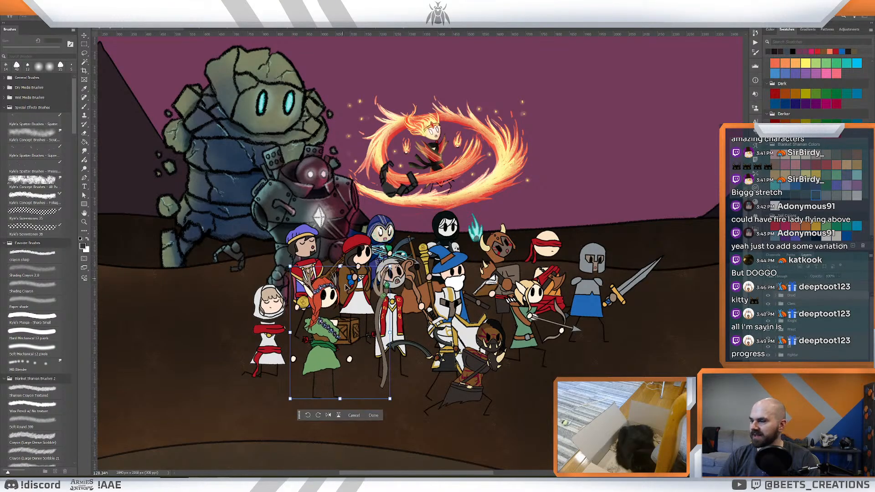
left_click_drag(320, 323, 320, 322)
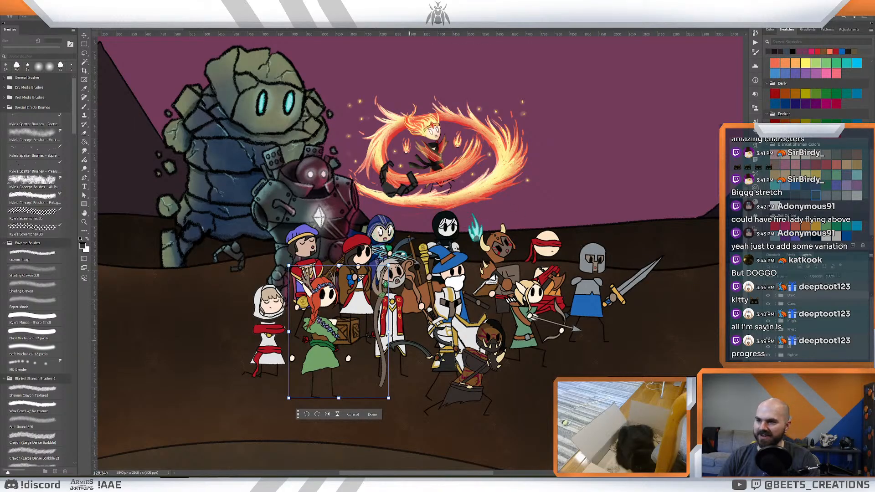
left_click_drag(331, 332, 333, 331)
- Move the druid's staff and the hand holding it closer to her body, clear of the grey-bearded priest
left_click(776, 295)
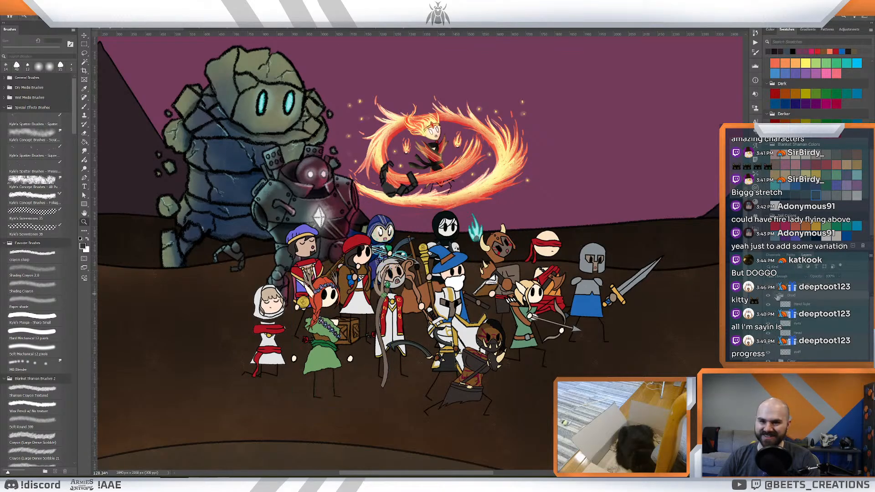
left_click(809, 306)
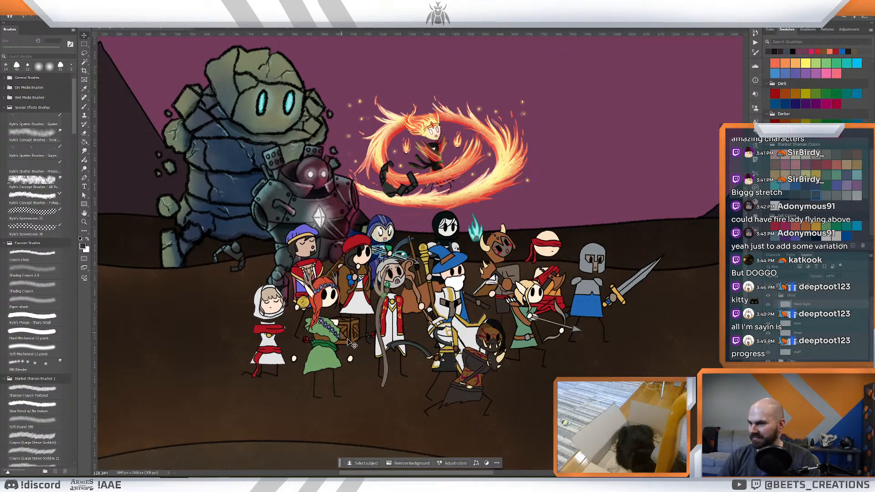
left_click_drag(351, 359, 360, 317)
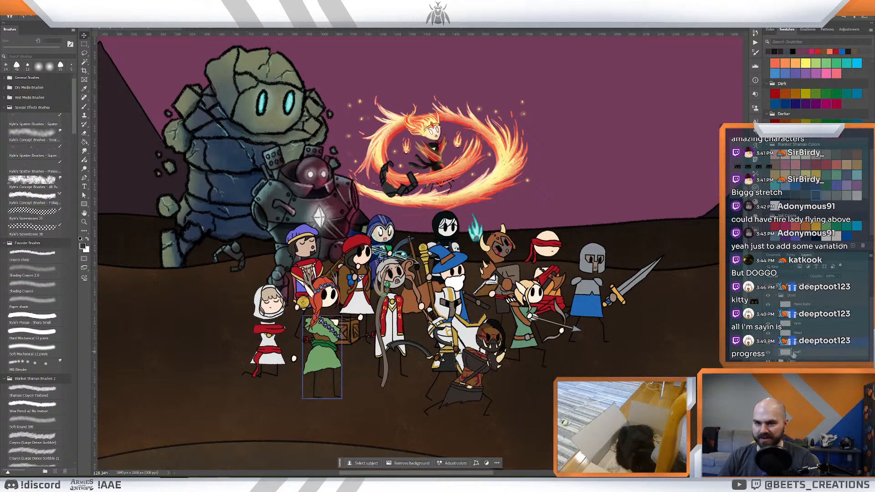
left_click_drag(376, 317, 360, 314)
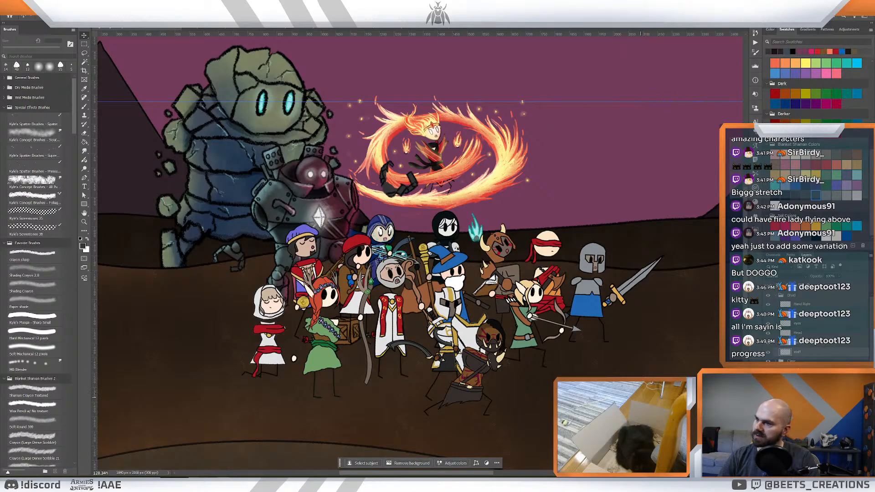
- Rotate the druid's staff to a slight tilt and place it in her forward hand, between her and the grey-bearded priest
scroll(331, 316, "up", 2)
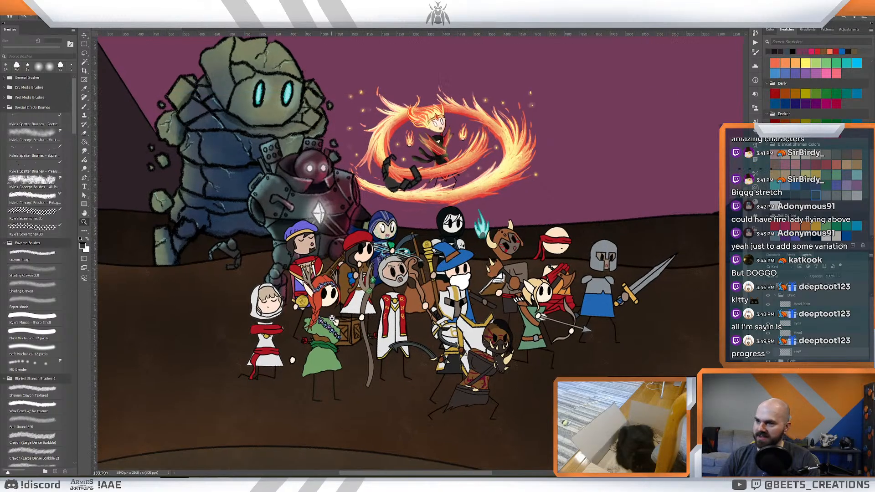
left_click_drag(331, 316, 362, 335)
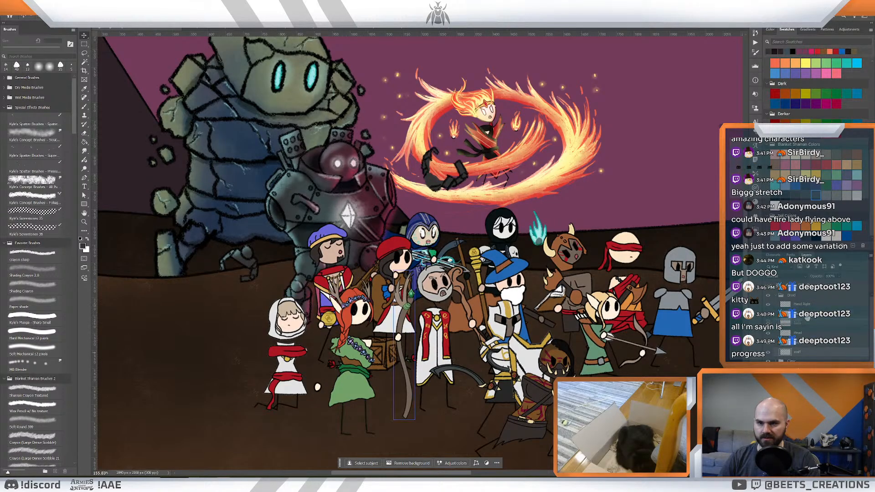
left_click_drag(809, 312, 809, 309)
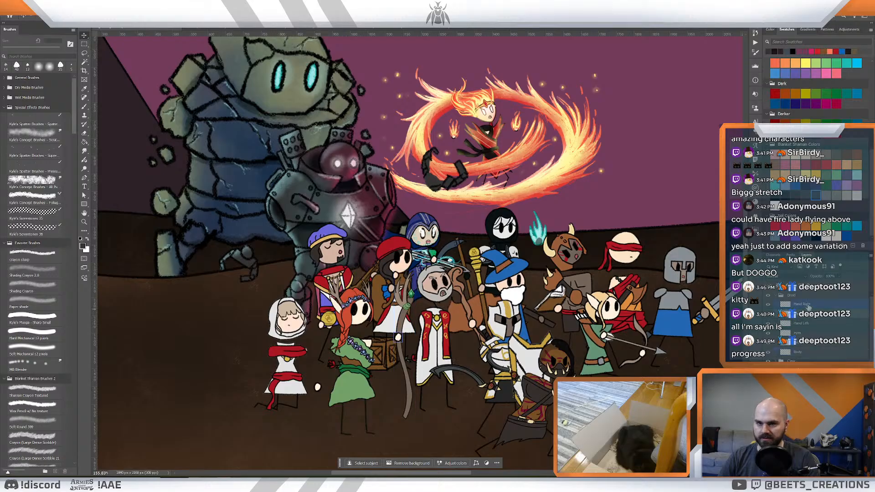
left_click(438, 428)
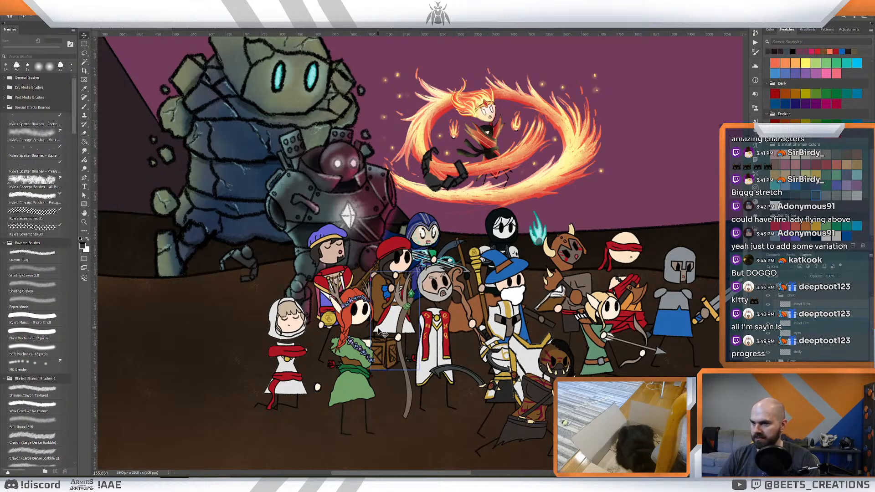
left_click_drag(394, 315, 388, 337)
left_click_drag(410, 268, 445, 281)
left_click_drag(405, 334, 370, 356)
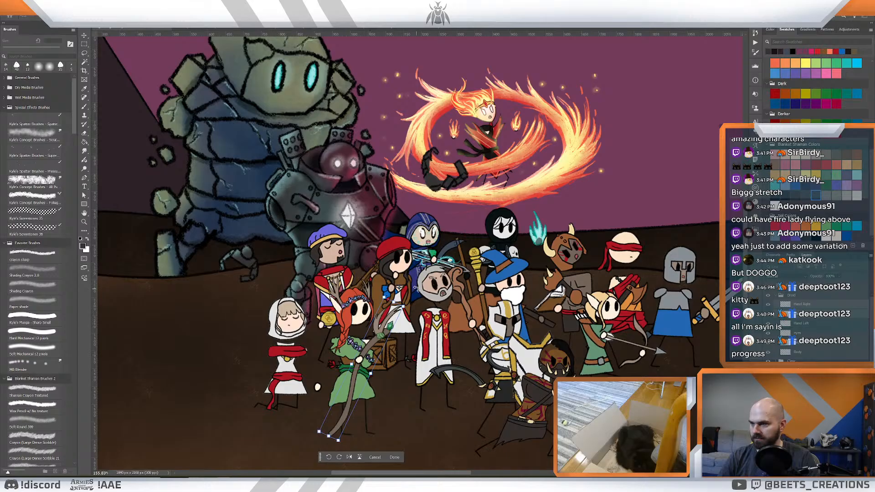
left_click_drag(416, 289, 373, 273)
left_click_drag(359, 367, 388, 349)
key("Return")
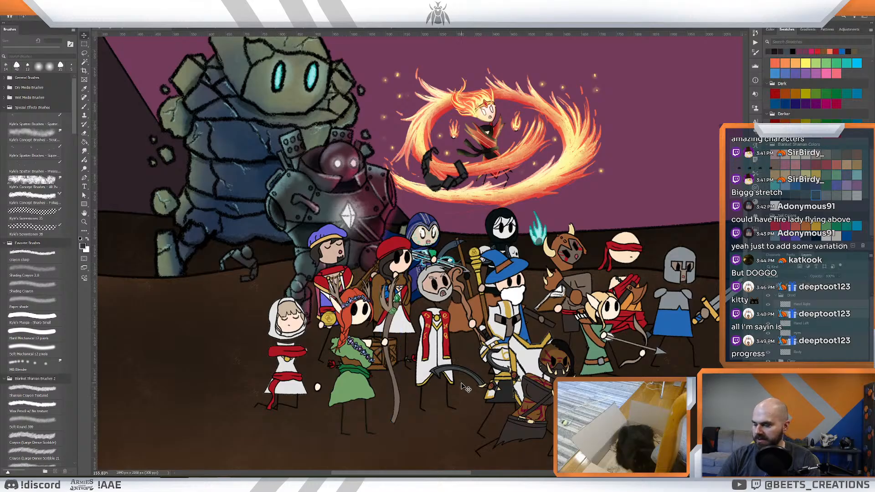
- Examine the hero group with the druid added and the open ground ahead of the blue knight
scroll(464, 387, "down", 6)
scroll(457, 363, "up", 5)
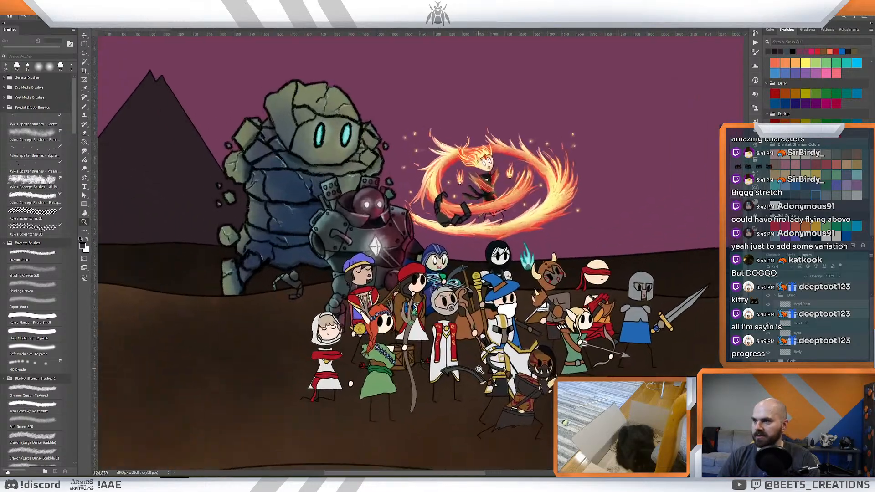
left_click_drag(479, 370, 483, 369)
left_click_drag(552, 358, 296, 348)
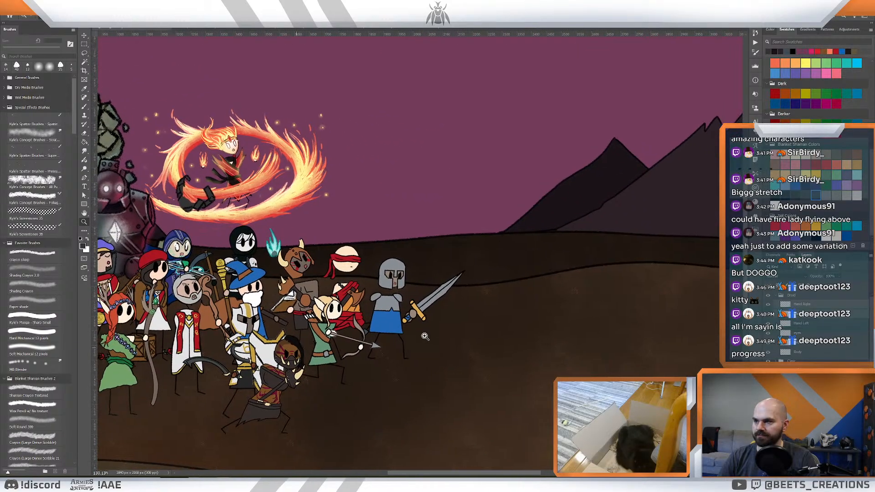
left_click_drag(424, 336, 423, 338)
left_click_drag(423, 338, 499, 329)
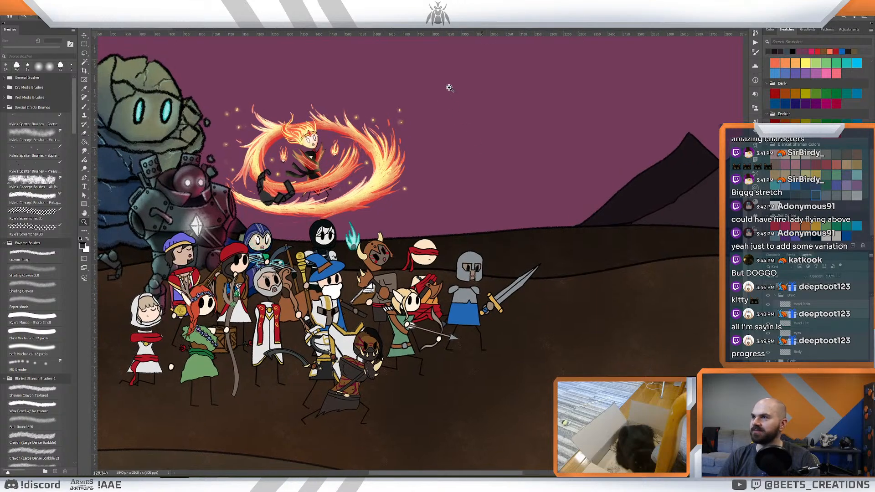
- Copy the fur-hooded character from her standing artwork and paste her into the battlefield illustration
left_click(230, 30)
left_click(324, 30)
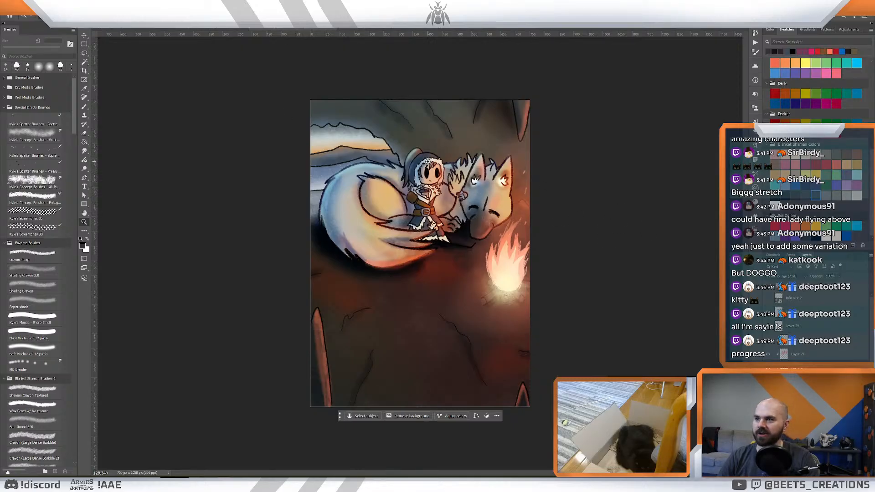
left_click(386, 28)
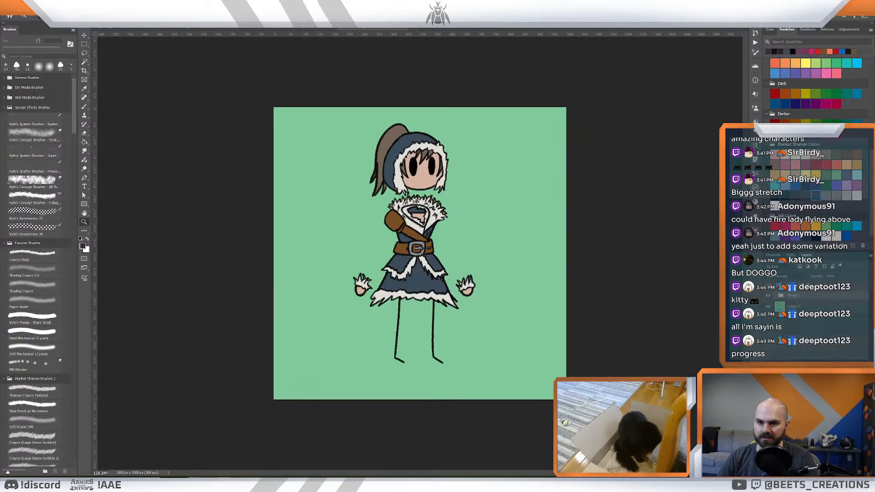
left_click(124, 28)
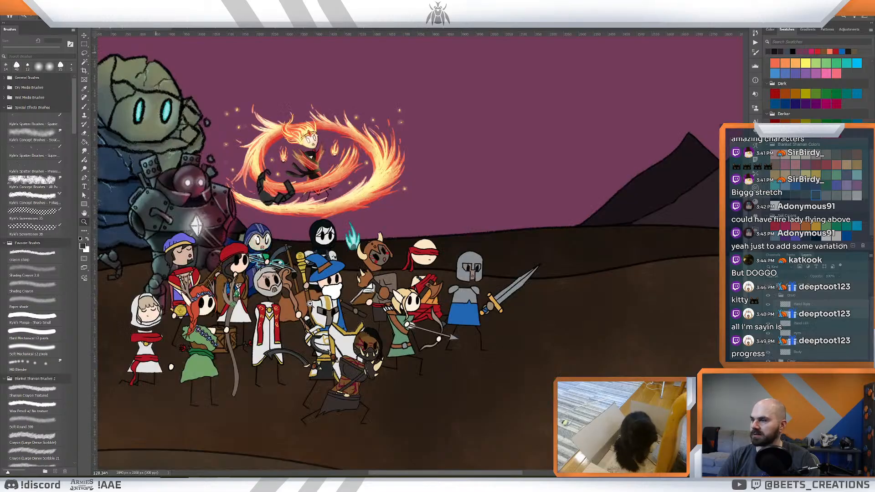
left_click(776, 296)
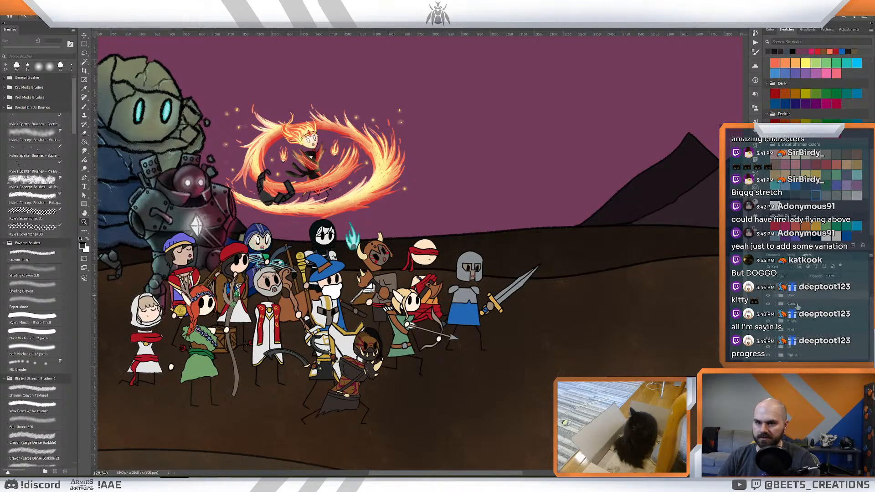
key("ctrl+v")
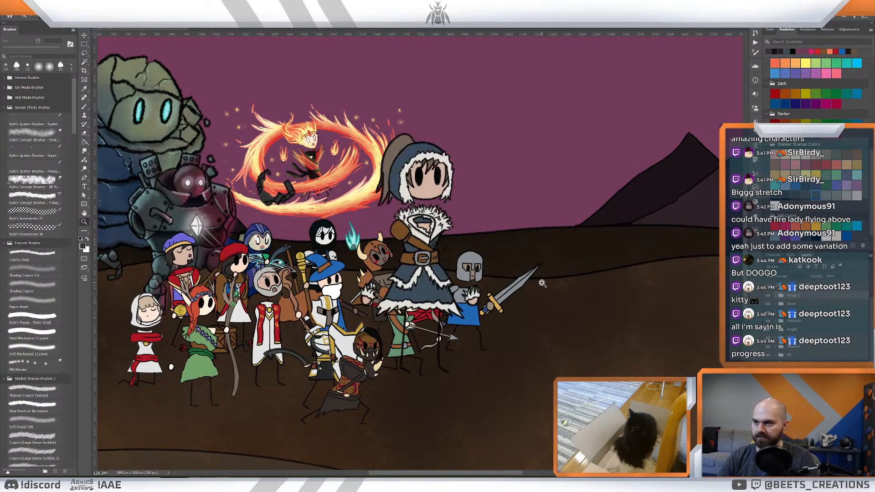
- Scale the fur-hooded character down to match the other heroes and place her behind the white-hooded cleric, beside the bard
key("ctrl+t")
left_click_drag(482, 133, 435, 222)
left_click_drag(365, 273, 212, 331)
left_click_drag(280, 283, 265, 311)
left_click_drag(229, 360, 237, 271)
left_click_drag(277, 234, 288, 213)
mouse_move(267, 262)
left_mouse_down()
mouse_move(255, 271)
mouse_move(275, 276)
left_mouse_up()
left_click_drag(815, 299, 819, 317)
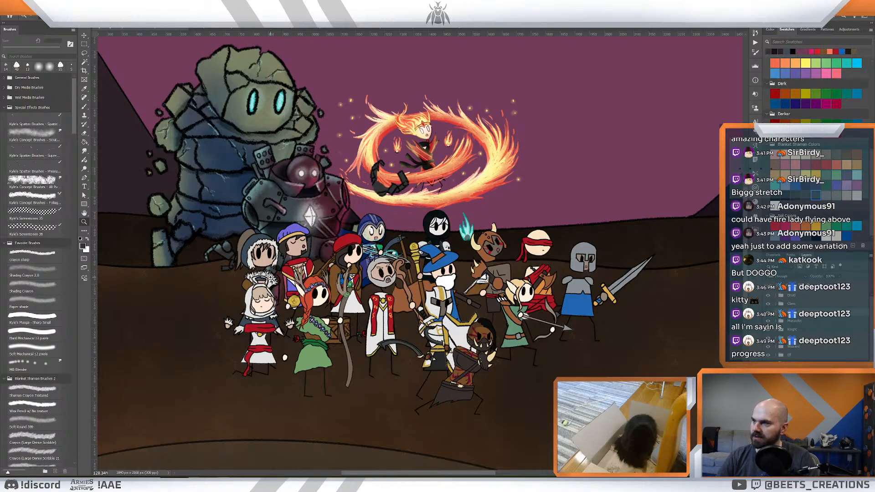
- Shrink the fur-hooded character slightly and nudge her between the white-hooded cleric and the bard in the blue beret
mouse_move(270, 276)
left_mouse_down()
mouse_move(248, 265)
mouse_move(263, 270)
left_mouse_up()
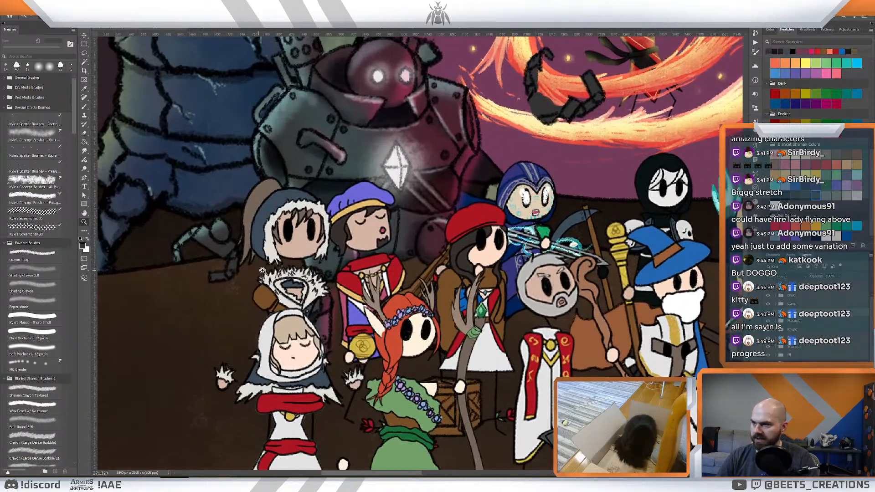
key("ctrl+t")
left_click_drag(362, 174, 358, 187)
left_click_drag(303, 239, 313, 250)
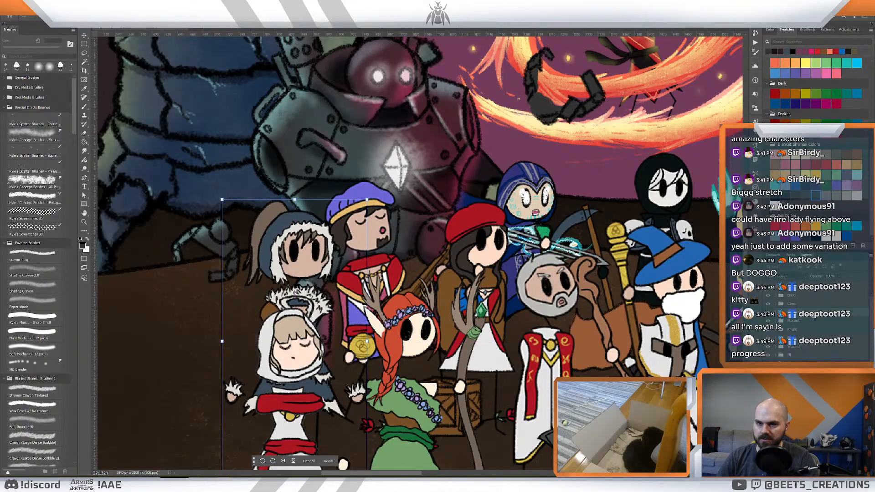
key("Return")
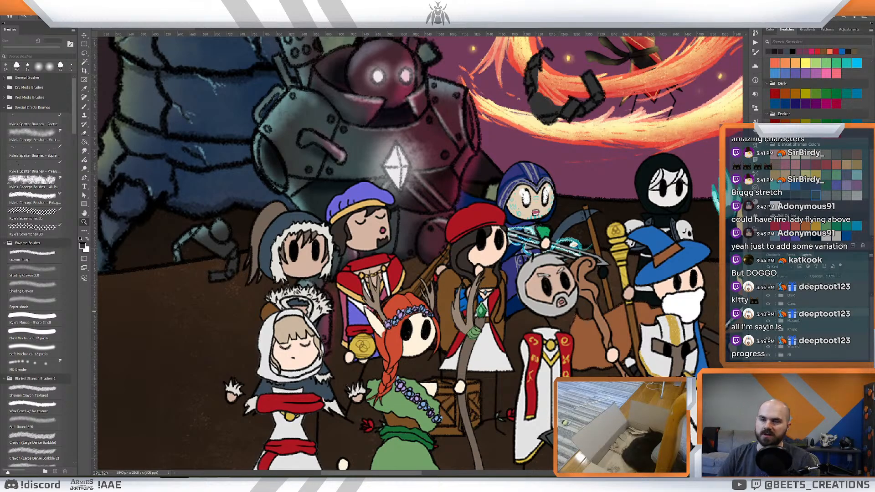
- Select the fur-hooded character's head within her layer group and nudge it slightly above the white-hooded cleric
left_click_drag(491, 289, 484, 308)
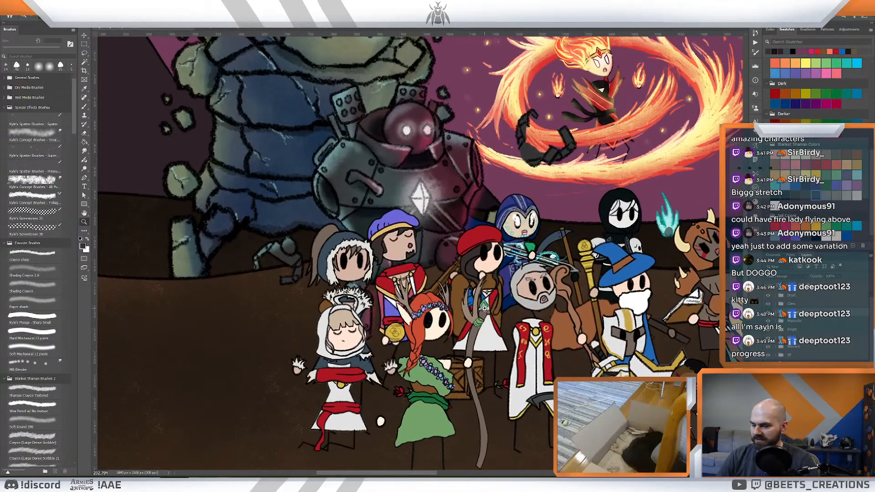
left_click(776, 313)
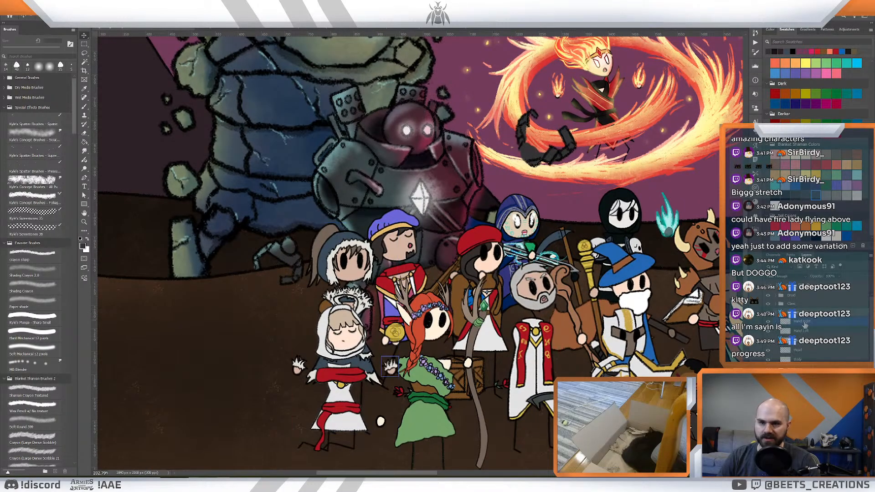
left_click(803, 322)
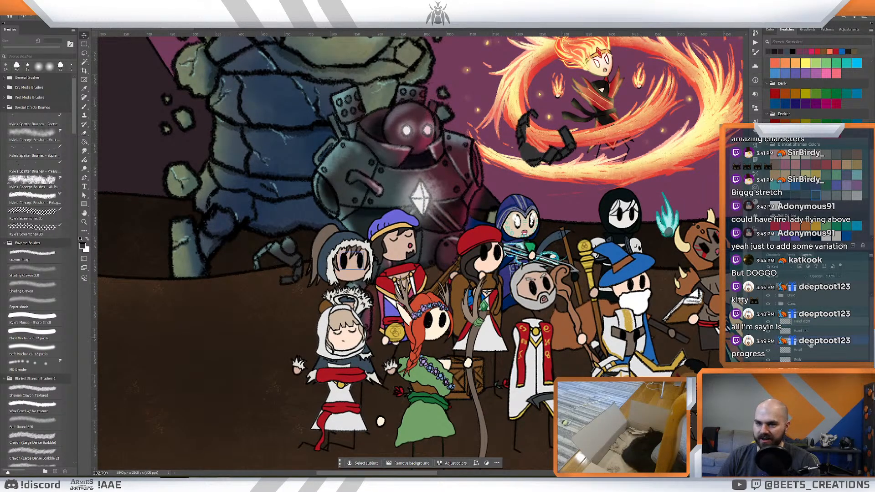
left_click_drag(361, 258, 363, 259)
key("z")
left_click_drag(487, 265, 471, 262)
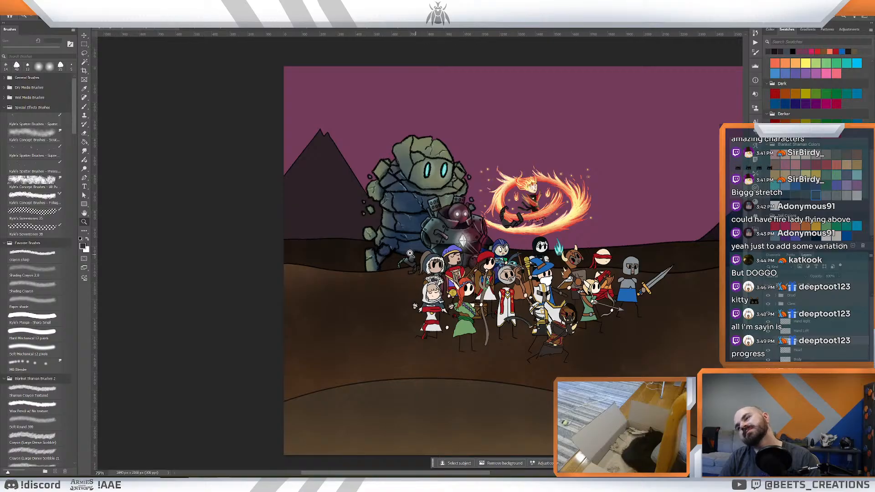
left_click_drag(471, 262, 484, 282)
key("v")
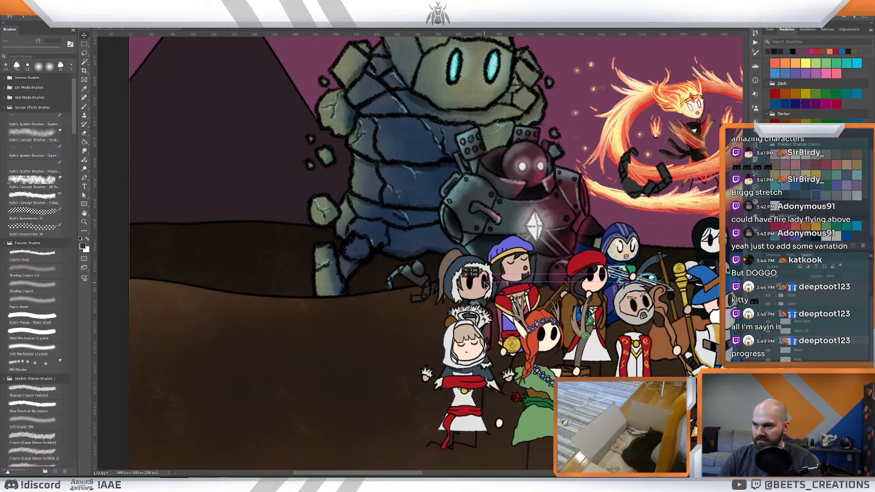
scroll(484, 282, "up", 2)
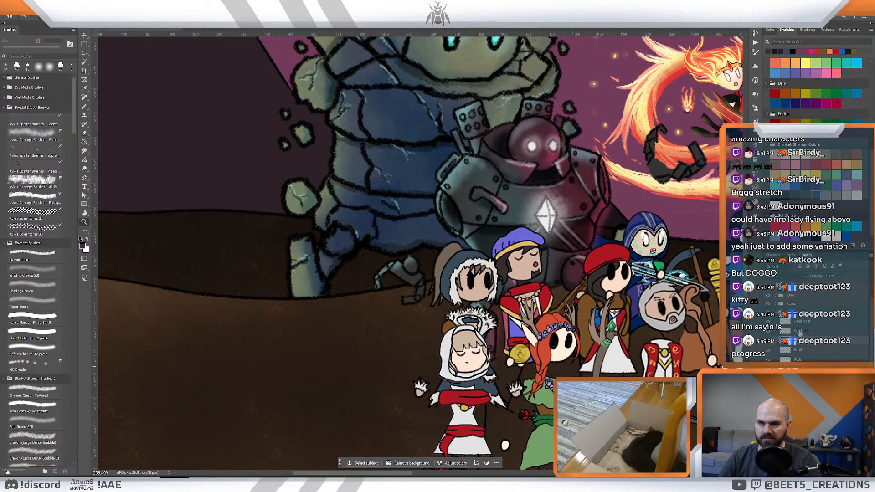
- Move the fur-hooded character's hand nearest the druid upward toward the bard's gold coin
left_click(801, 322)
key("ctrl+t")
left_click_drag(508, 315, 425, 324)
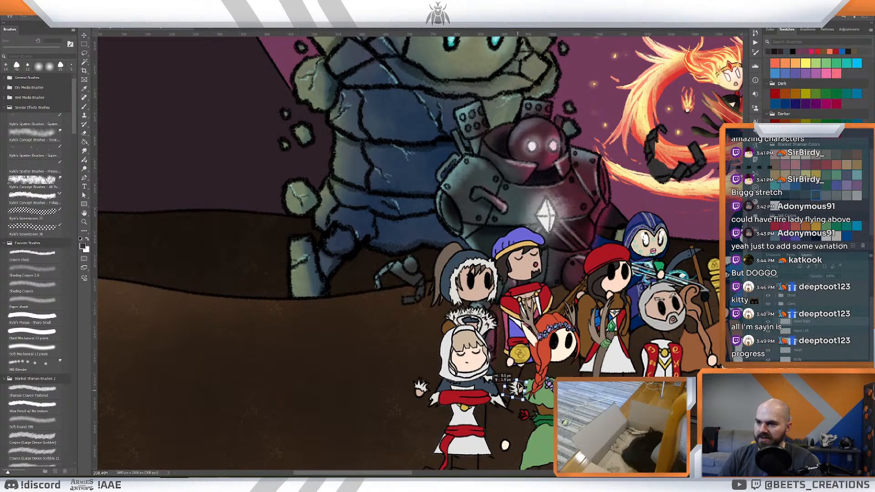
left_click_drag(519, 389, 520, 346)
left_click(806, 332)
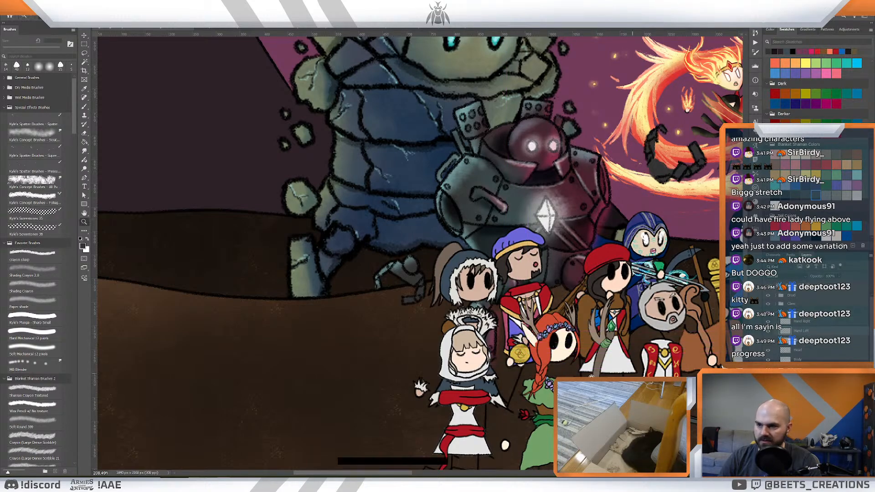
- Open the red-haired druid's layer group and adjust the position of her eyes on her face
key("z")
mouse_move(566, 370)
left_mouse_down()
mouse_move(531, 373)
mouse_move(559, 374)
left_mouse_up()
left_click_drag(625, 371, 451, 343)
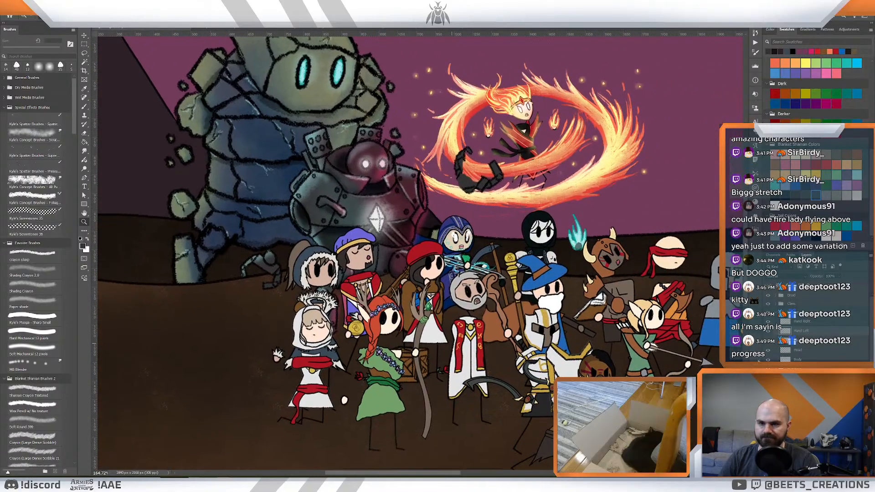
left_click(775, 313)
left_click(803, 331)
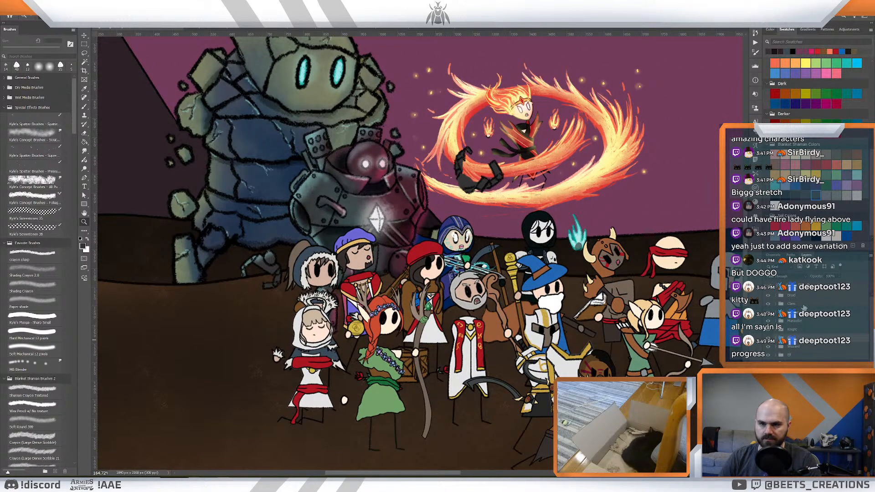
left_click(804, 306)
left_click(802, 296)
left_click(776, 296)
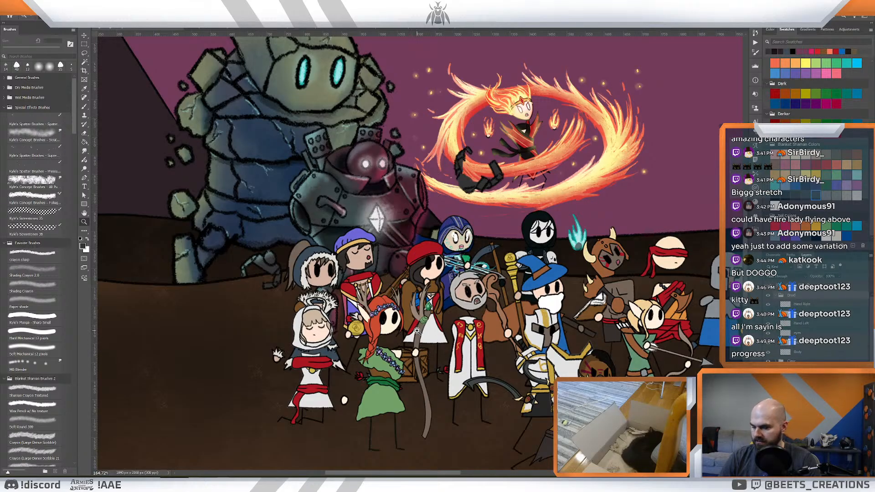
key("v")
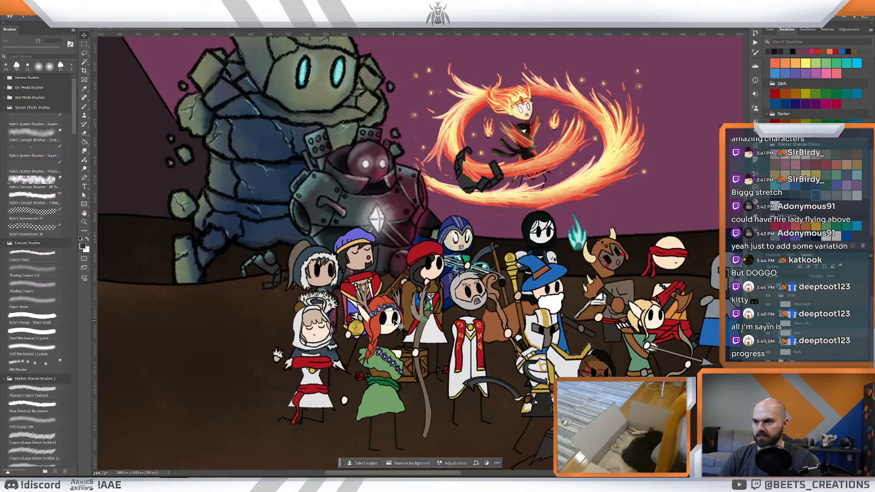
left_click_drag(394, 322, 431, 296)
- Ready the Crayon Sharp brush at a smaller size over the druid's lower face
key("z")
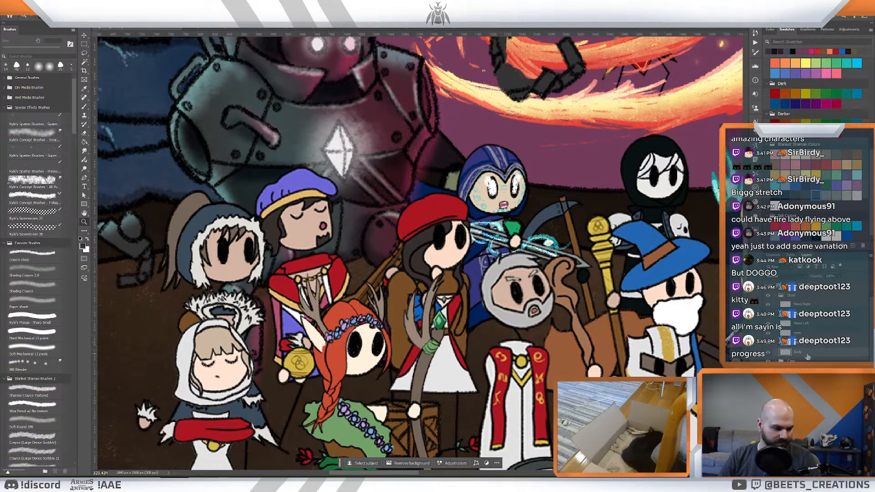
key("b")
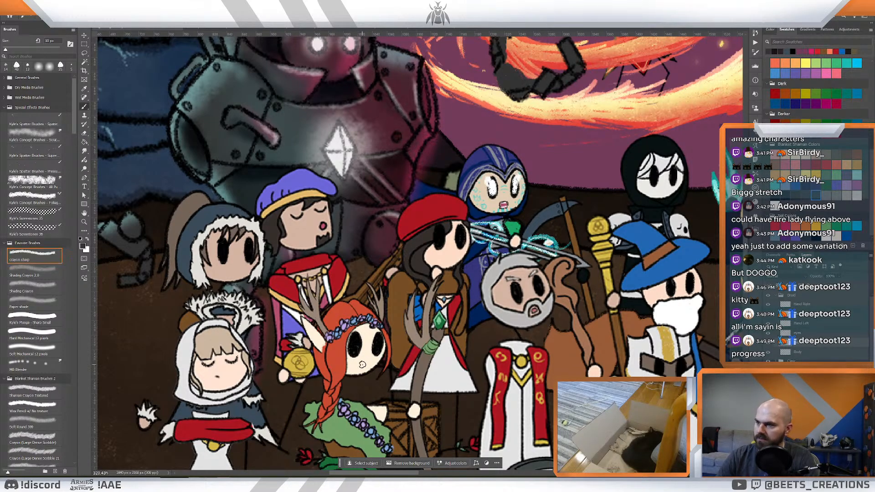
key("bracketleft")
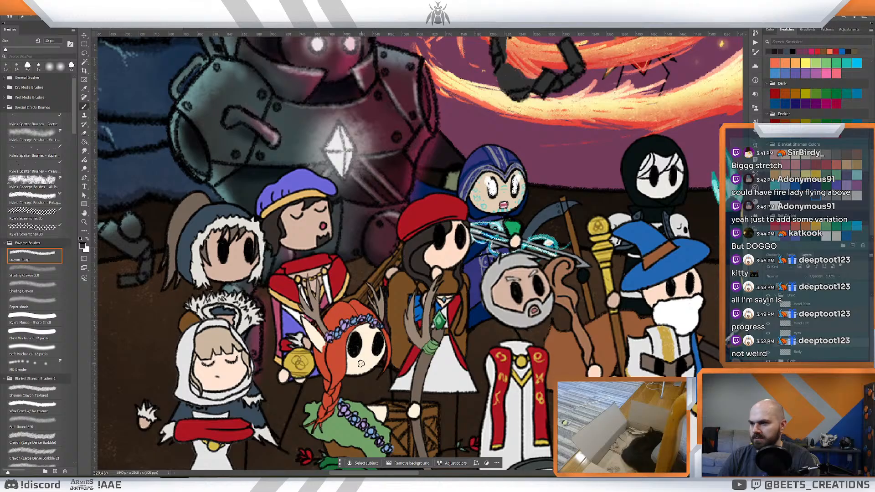
- Save the battlefield illustration and fit the whole scene in view
key("ctrl+space")
left_click_drag(404, 350, 384, 296)
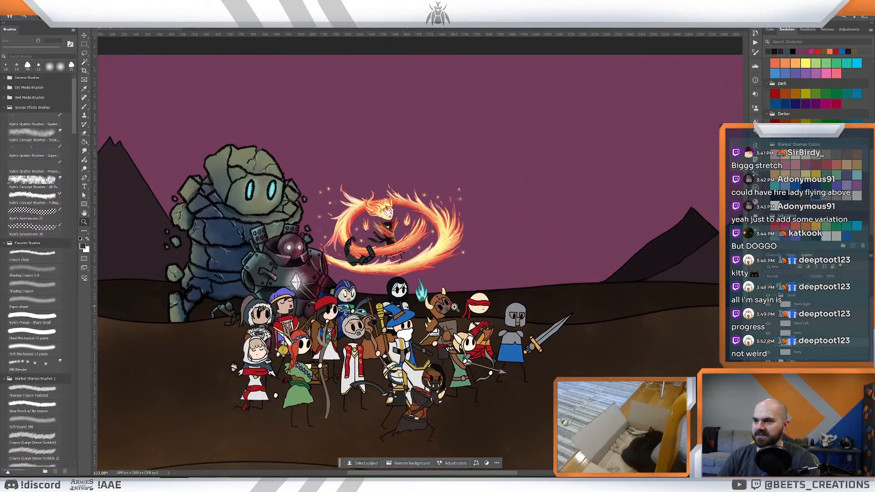
left_click_drag(454, 307, 499, 348)
left_click_drag(495, 347, 508, 344)
left_click_drag(496, 285, 440, 283)
key("ctrl+s")
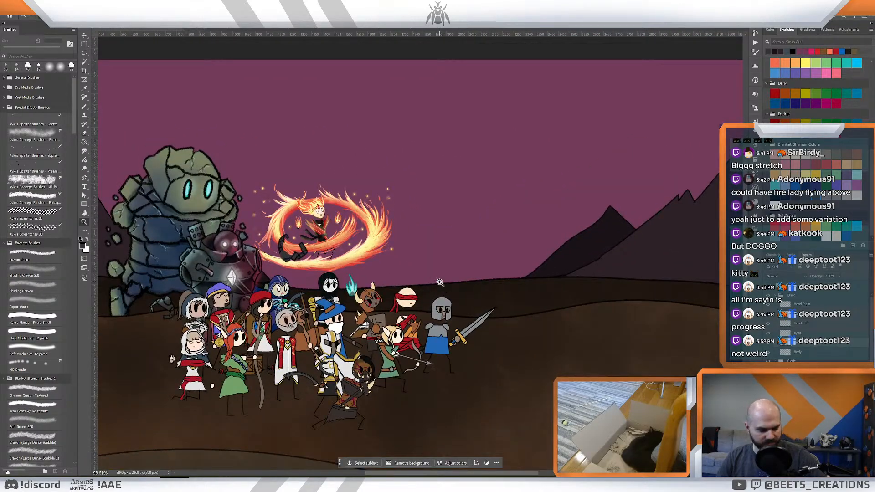
key("ctrl+0")
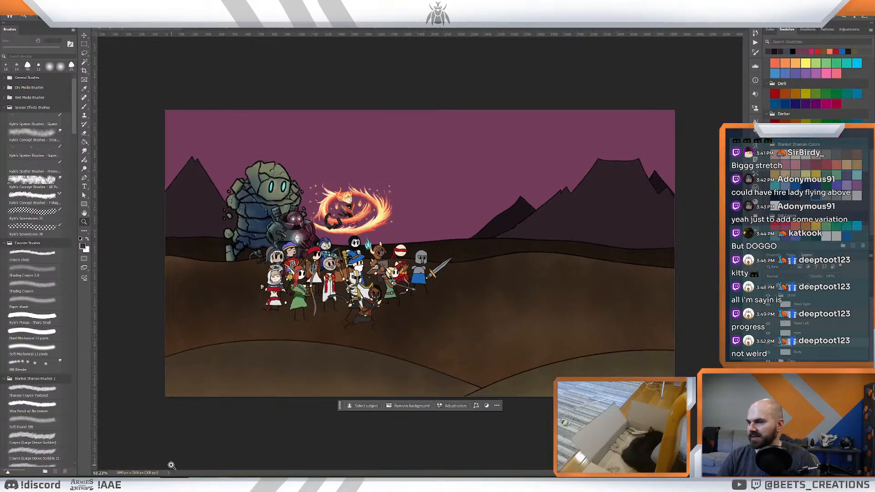
- Examine the hero group against the full battlefield, and collapse the druid's layer group
left_click_drag(362, 280, 373, 283)
left_click_drag(420, 249, 356, 287)
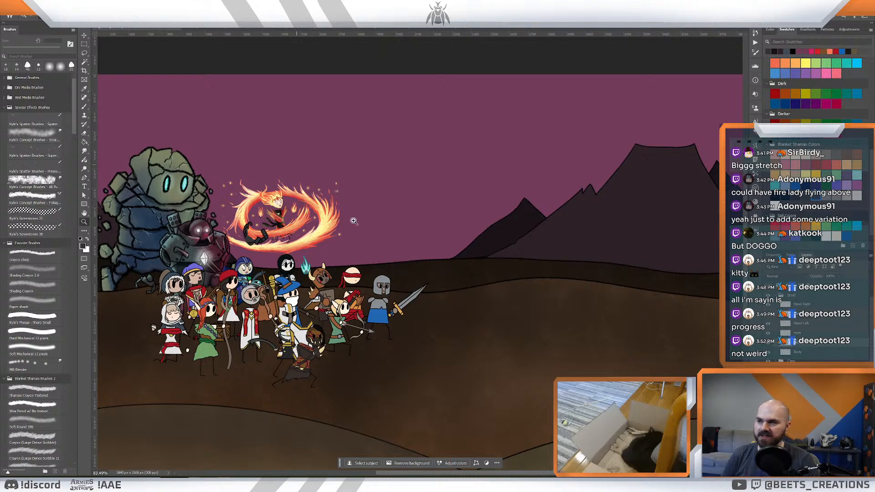
scroll(468, 233, "up", 1)
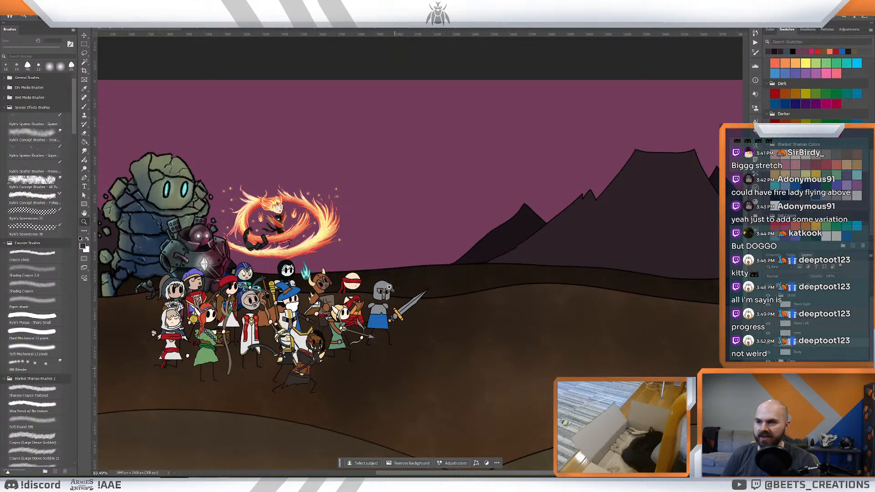
left_click_drag(486, 267, 509, 300)
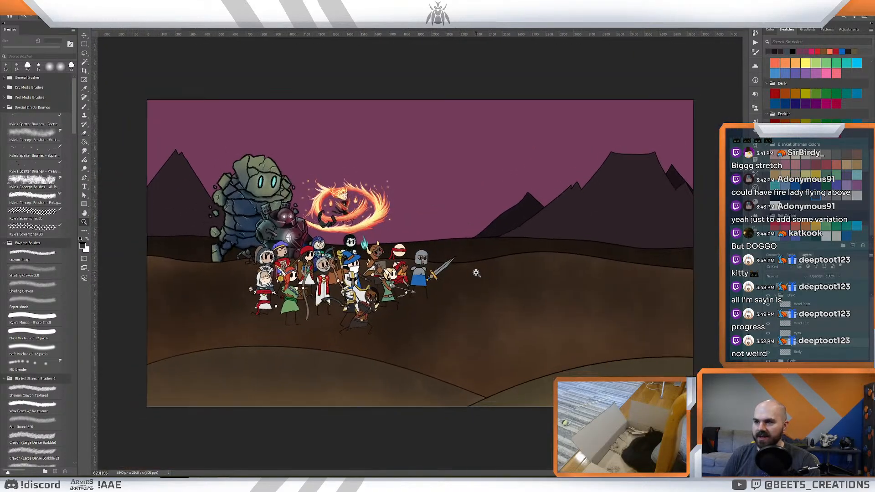
scroll(815, 355, "down", 5)
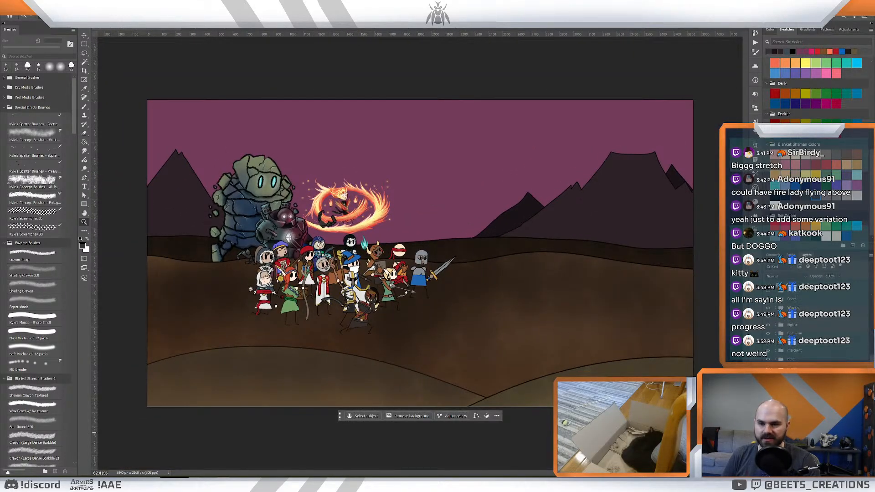
scroll(802, 328, "up", 3)
left_click(780, 296)
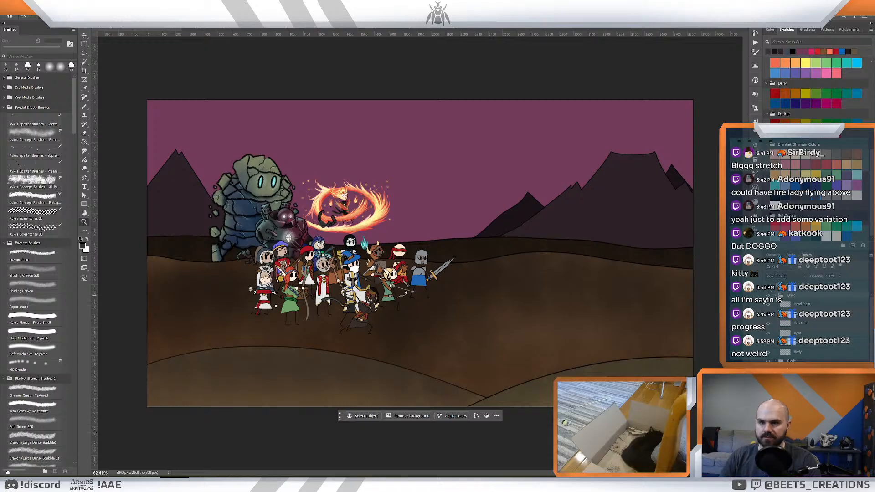
left_click(776, 296)
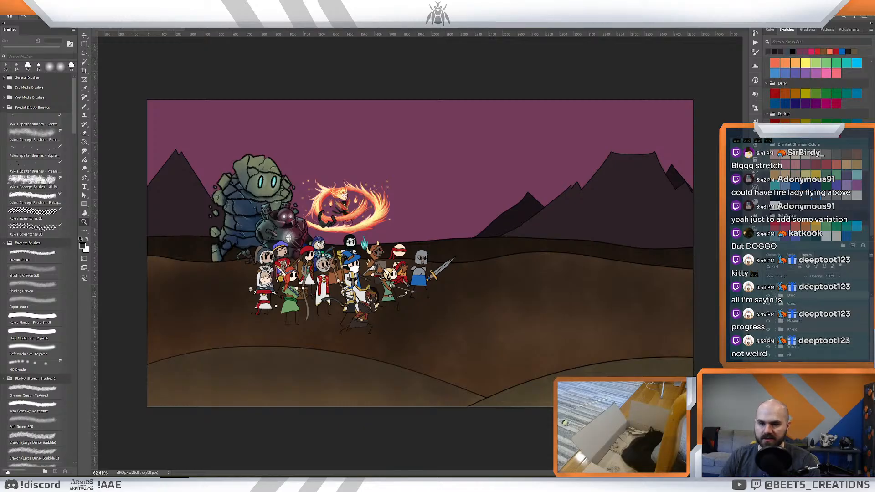
- Review the character layer groups and compare the heroes and giants with the empty ground and mountains ahead of the knight
scroll(793, 328, "down", 4)
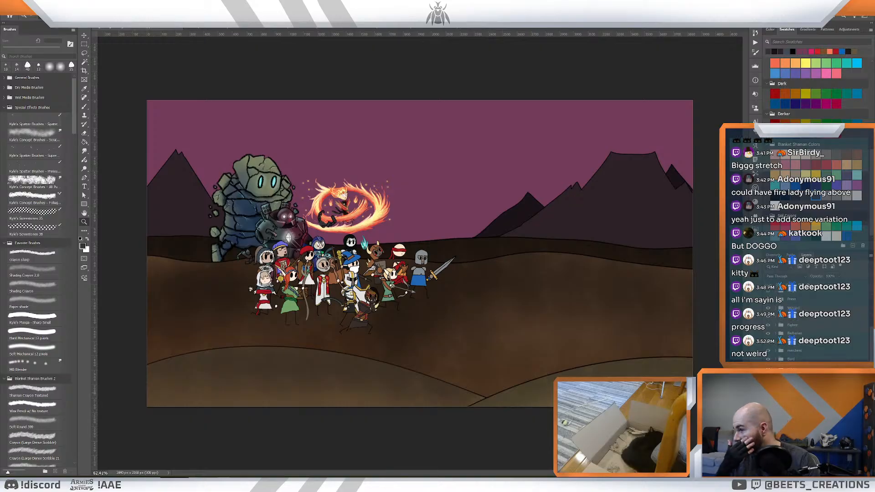
scroll(514, 254, "up", 1)
scroll(513, 254, "down", 3)
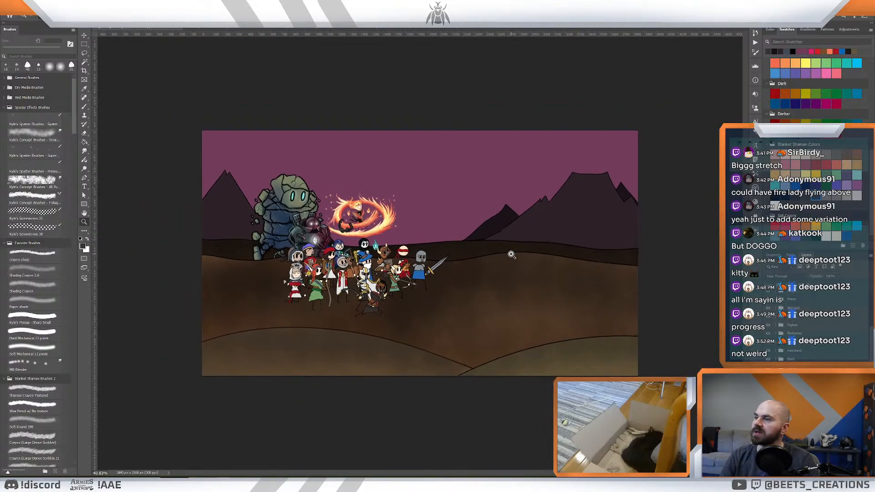
scroll(512, 254, "up", 3)
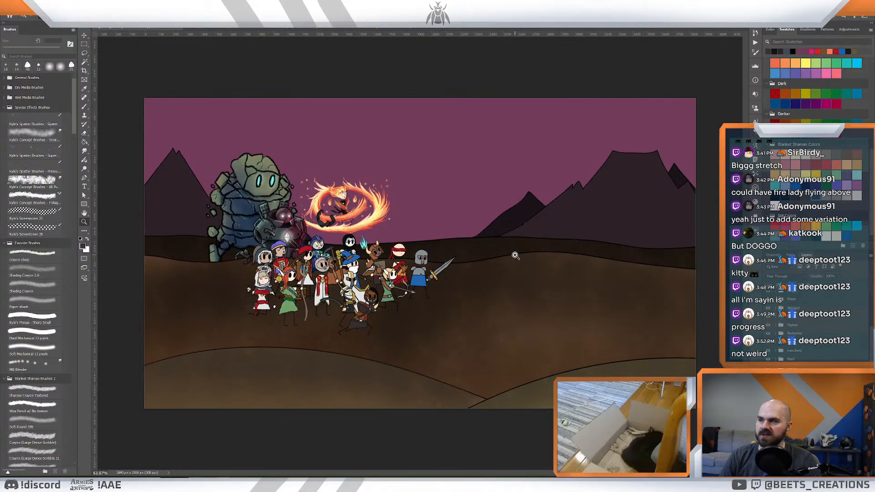
scroll(407, 238, "up", 3)
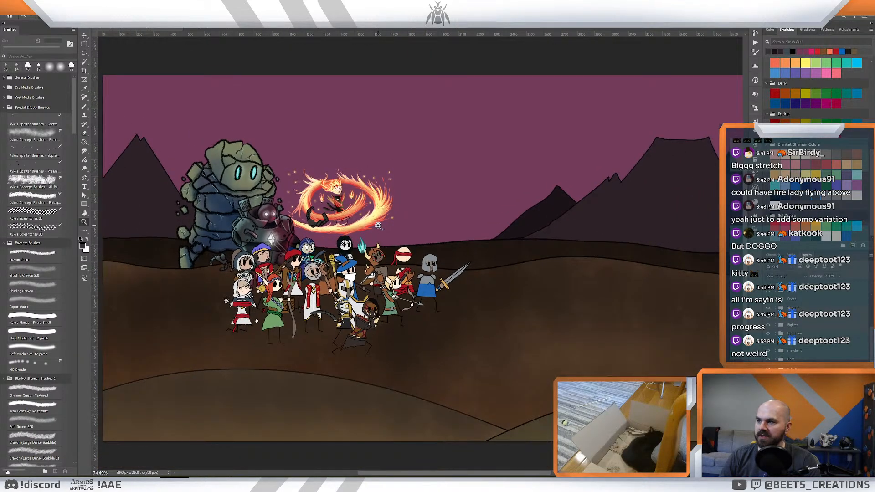
scroll(550, 237, "down", 3)
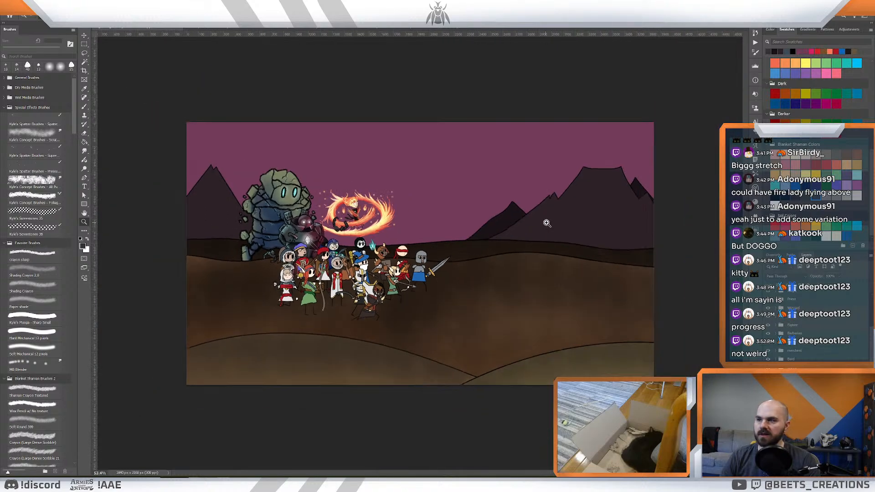
scroll(546, 221, "up", 1)
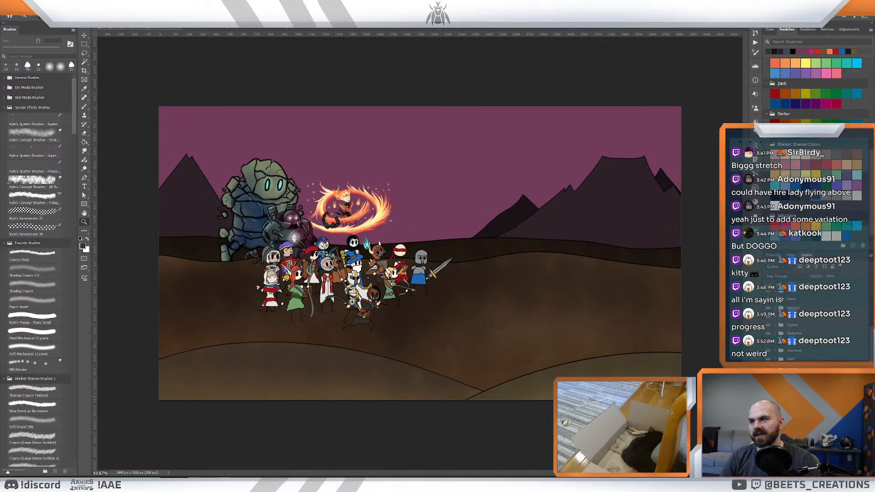
scroll(813, 328, "up", 3)
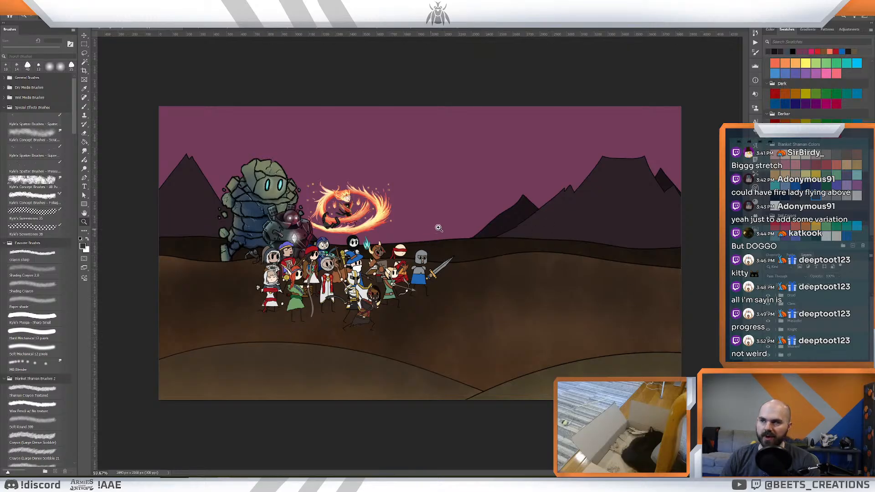
mouse_move(438, 228)
left_mouse_down()
mouse_move(419, 228)
mouse_move(434, 230)
left_mouse_up()
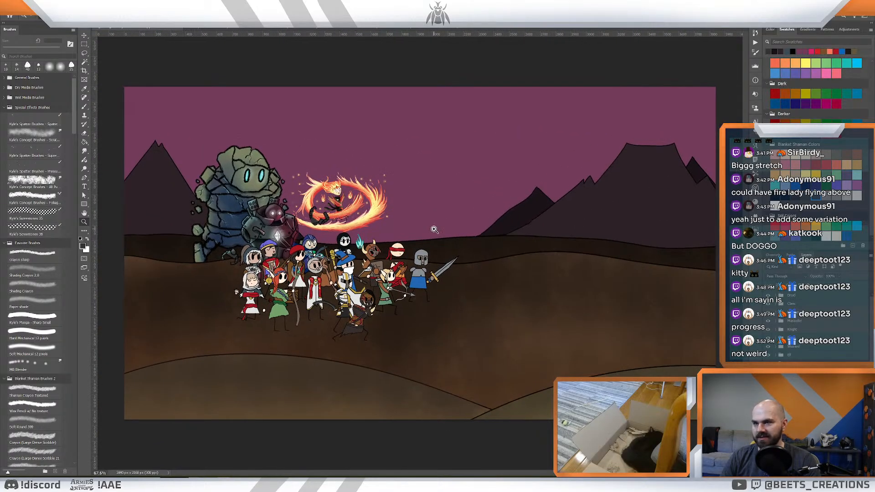
- Check a layer group further down the stack by toggling its visibility, and select it
scroll(801, 319, "down", 3)
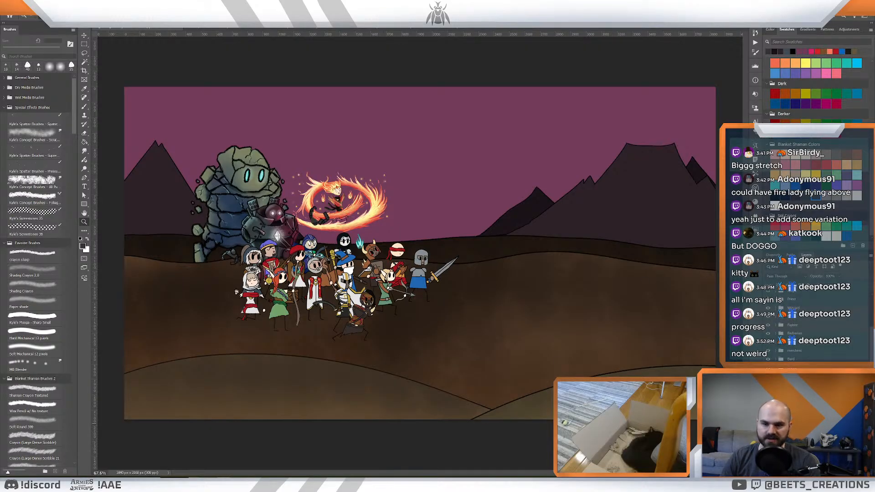
left_click(767, 401)
left_click(767, 401)
left_click_drag(643, 354, 635, 351)
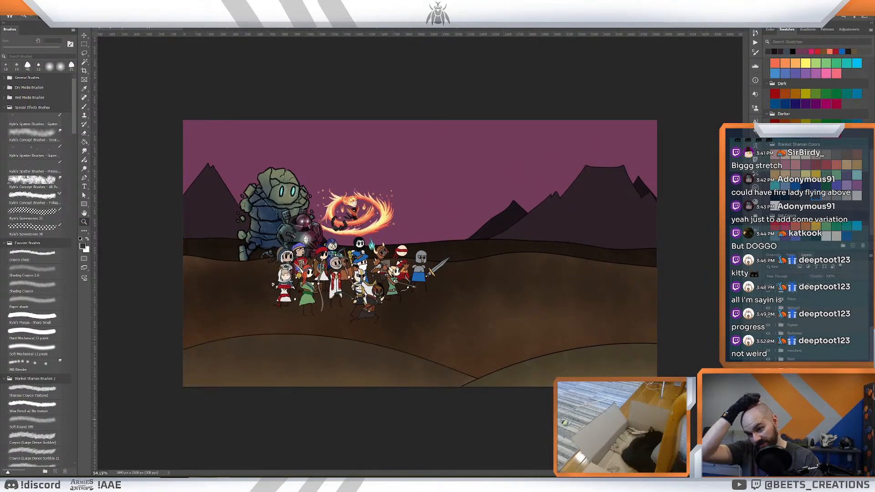
left_click(797, 401)
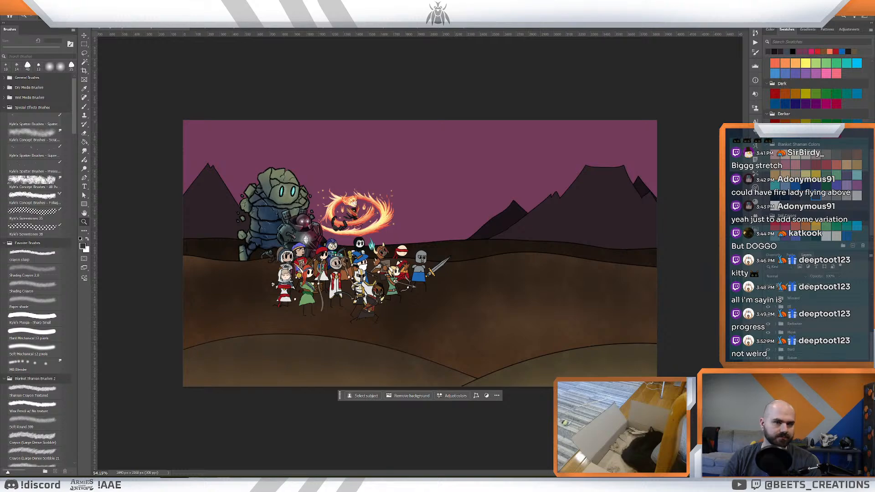
- Paint a teal glow across the sky along the horizon with an enlarged Shading Crayon 2.0 brush
left_click(42, 274)
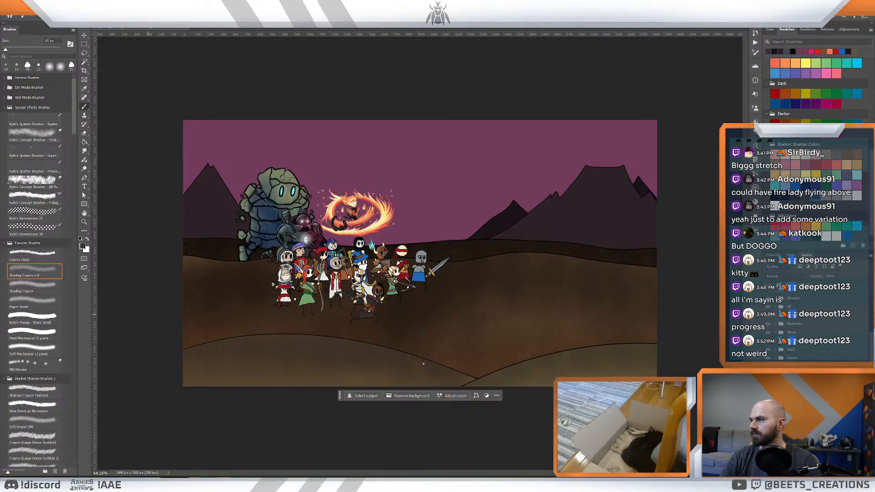
left_click(846, 225)
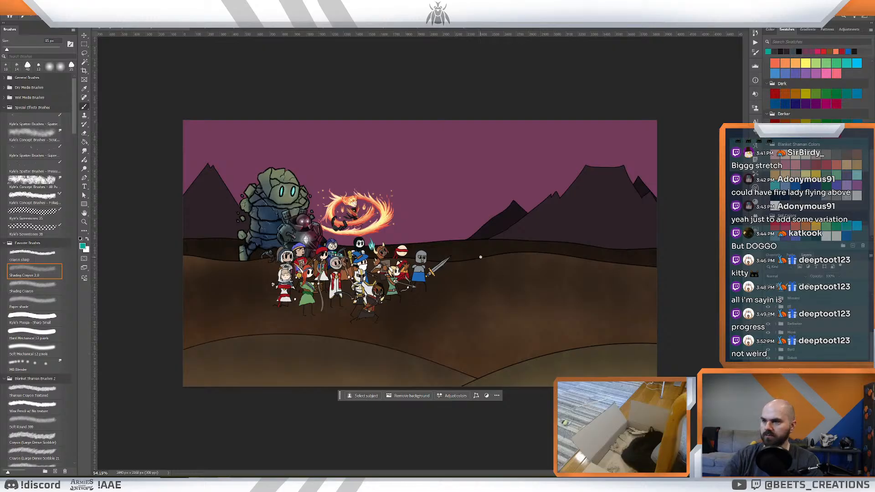
key("bracketright")
key("bracketright")
key("bracketright")
key("bracketright")
key("bracketright")
key("bracketright")
key("bracketright")
key("bracketright")
key("bracketright")
key("bracketright")
key("bracketright")
key("bracketright")
key("bracketright")
key("bracketright")
key("bracketright")
key("bracketright")
key("bracketright")
key("bracketright")
key("bracketright")
key("bracketright")
left_click_drag(654, 236, 119, 235)
left_click_drag(665, 237, 56, 223)
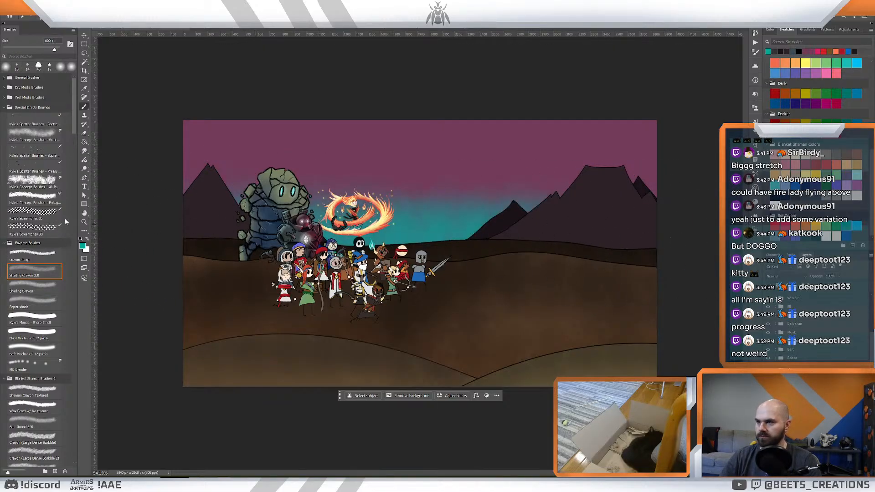
- Blend a dark blue band across the sky between the teal horizon glow and the purple above, undoing and repainting unwanted strokes
left_click(804, 187)
left_click_drag(656, 193, 123, 169)
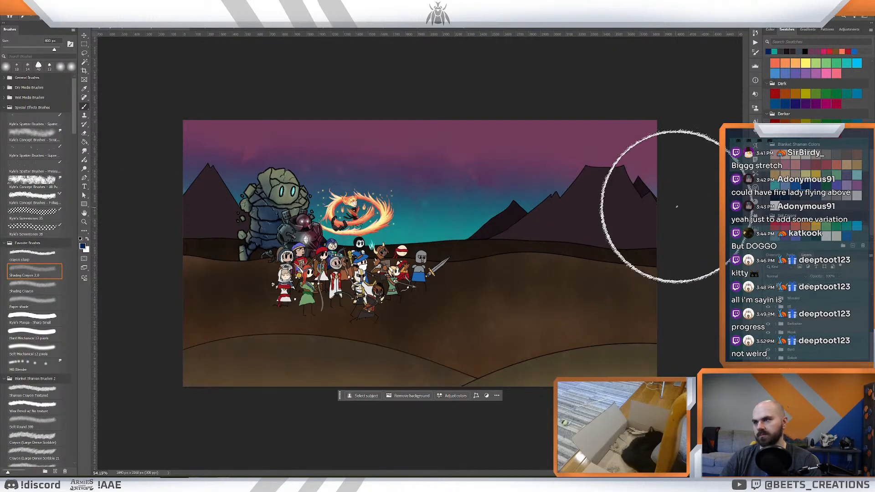
left_click_drag(677, 206, 187, 181)
key("ctrl+z")
key("ctrl+z")
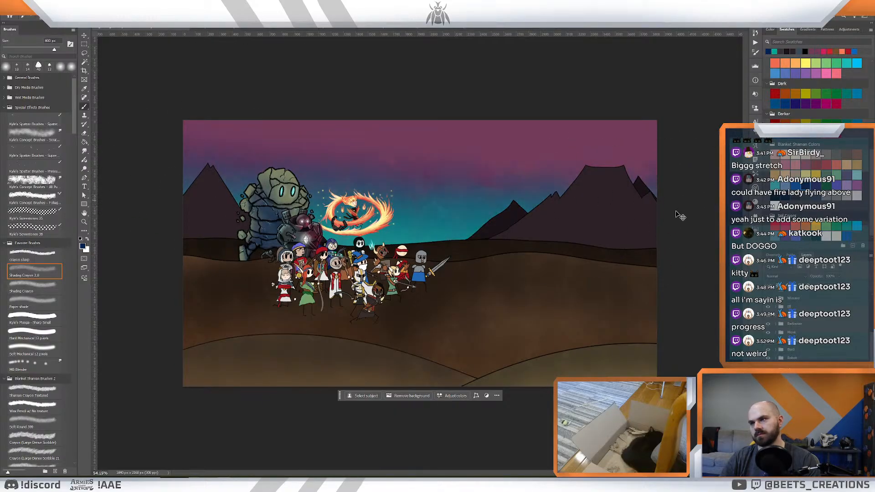
key("ctrl+z")
left_click_drag(687, 201, 82, 193)
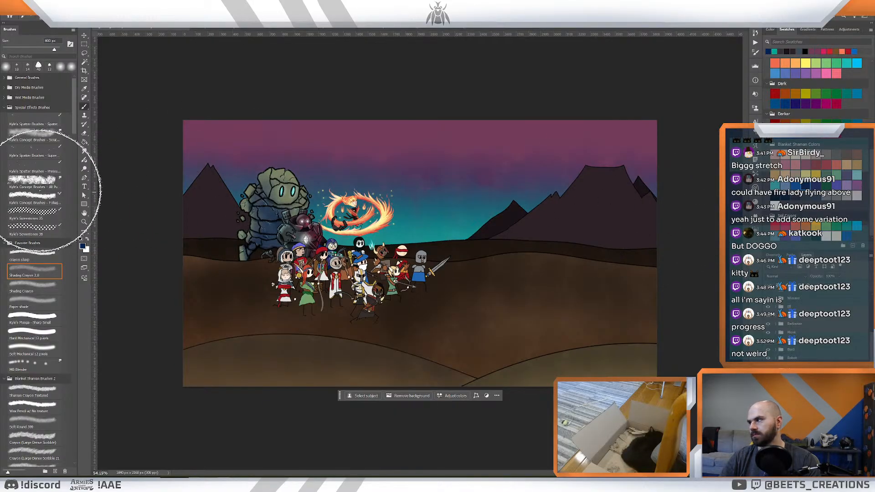
left_click_drag(170, 184, 781, 216)
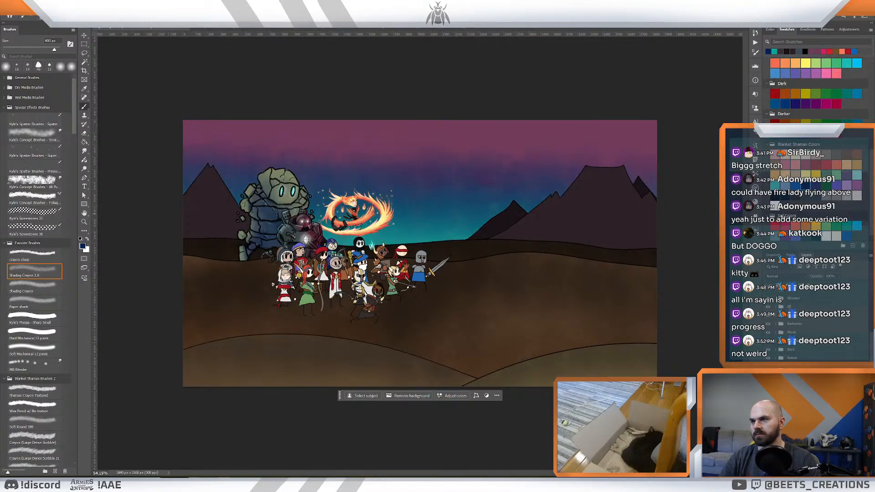
- Examine the repainted sky gradient against the heroes, giants and mountains across the whole scene
key("z")
mouse_move(608, 255)
left_mouse_down()
mouse_move(581, 261)
mouse_move(609, 271)
left_mouse_up()
scroll(632, 268, "down", 1)
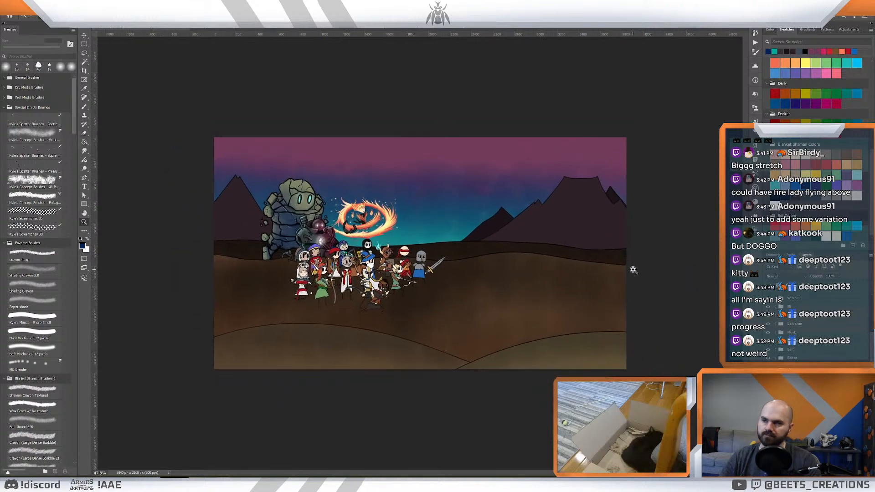
scroll(531, 269, "up", 4)
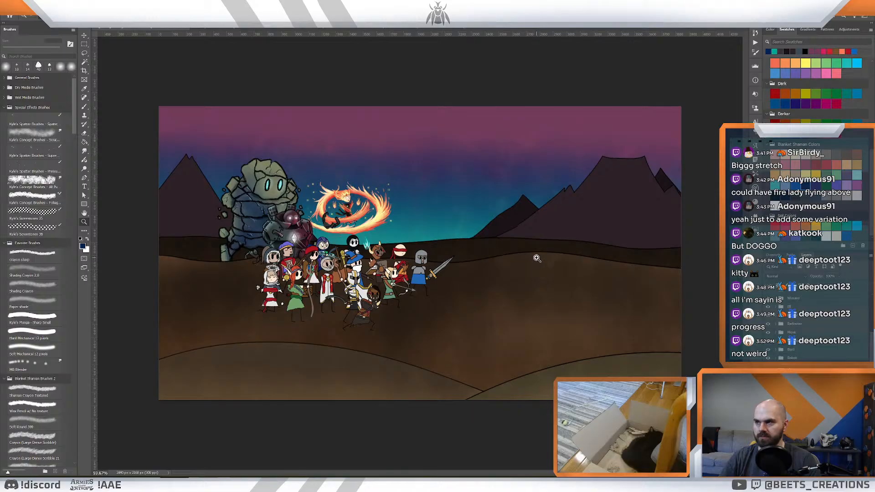
scroll(532, 261, "down", 3)
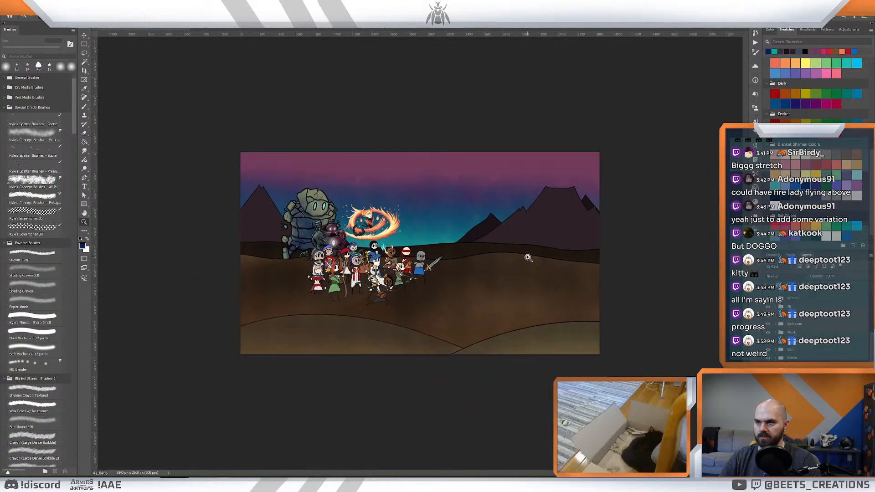
scroll(530, 258, "up", 1)
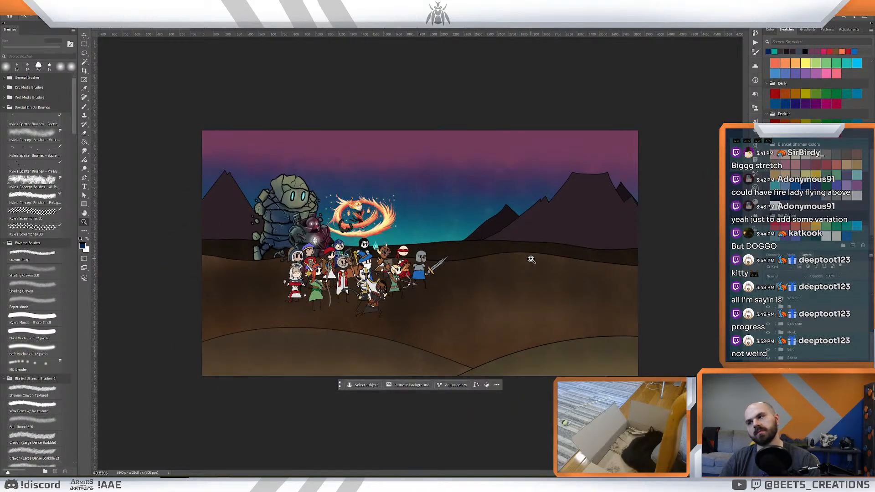
scroll(524, 251, "up", 1)
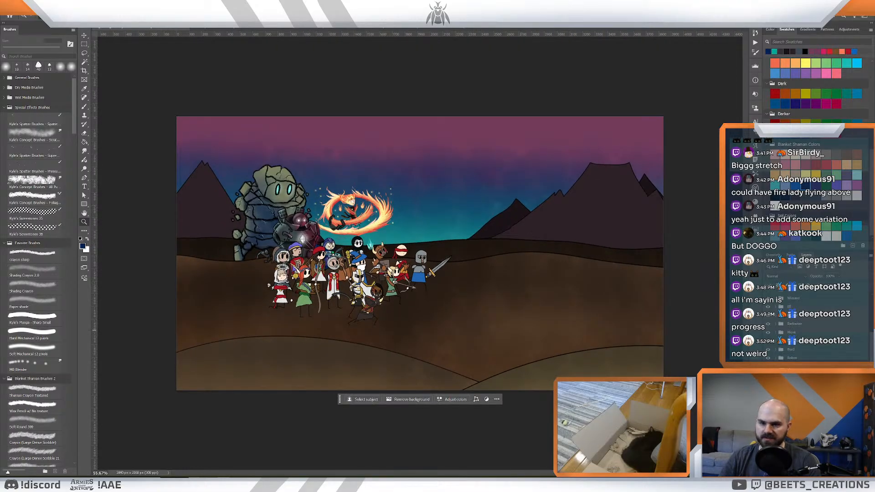
- Shade the lower slopes of the small distant mountains in dark blue and set the shading layer's blend mode to Multiply
left_click(792, 444)
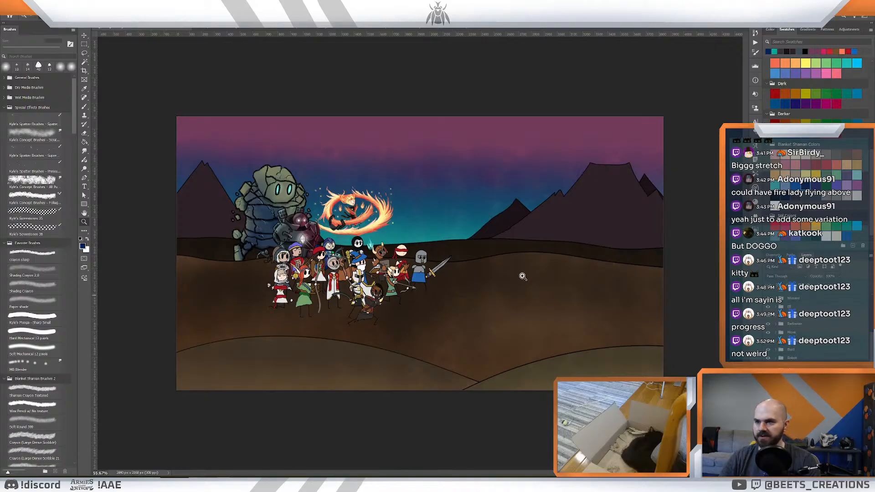
left_click_drag(554, 263, 551, 261)
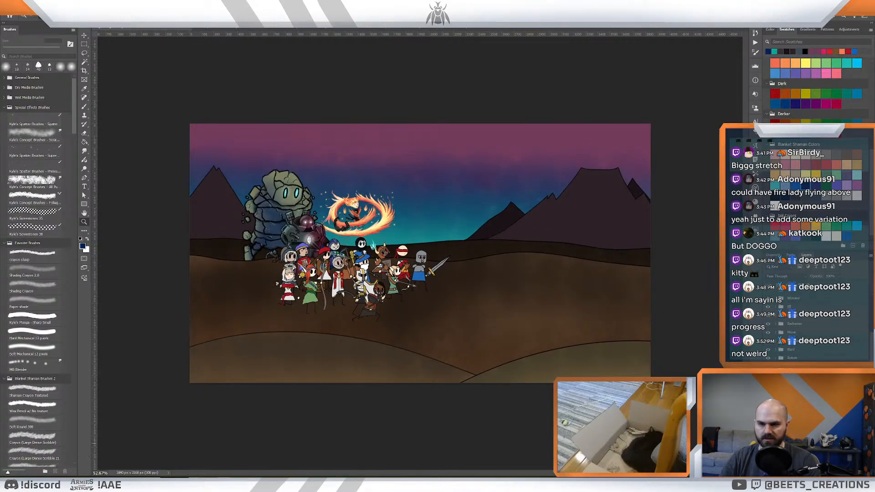
scroll(794, 442, "down", 1)
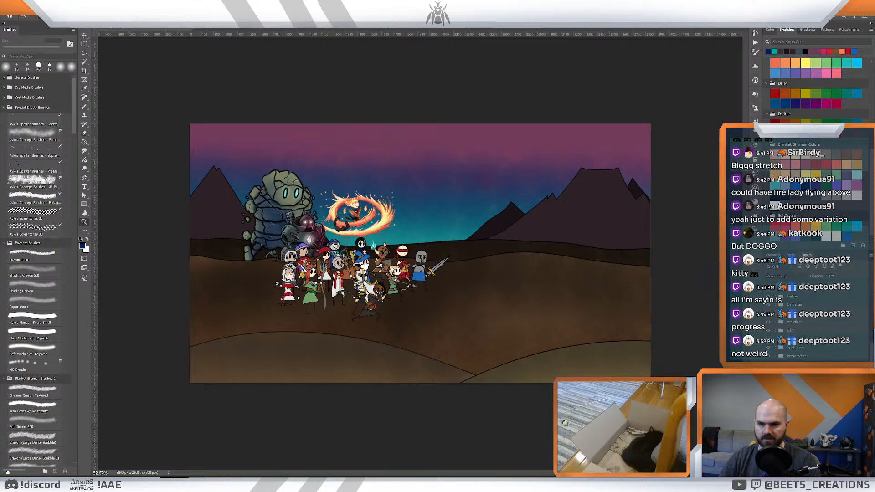
left_click(795, 461)
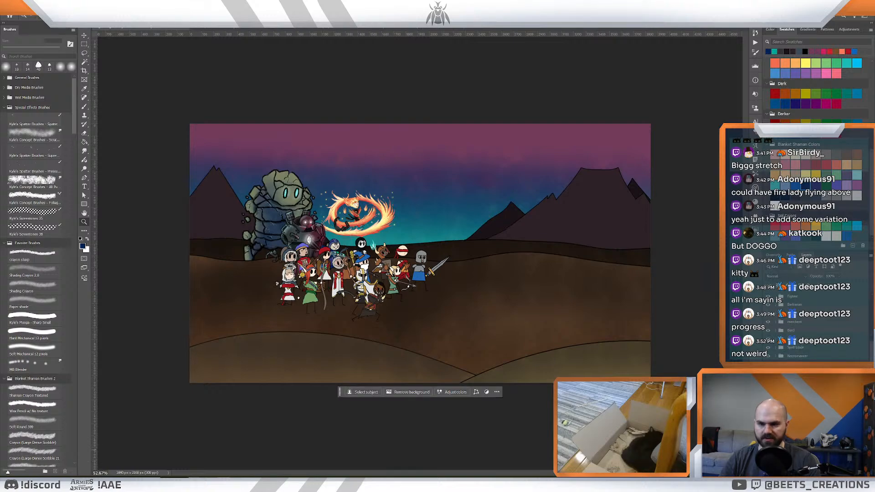
key("b")
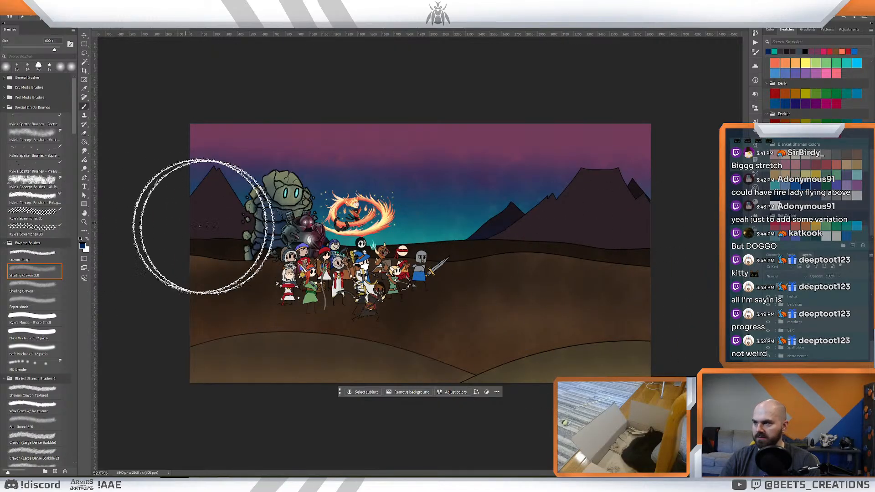
left_click(785, 276)
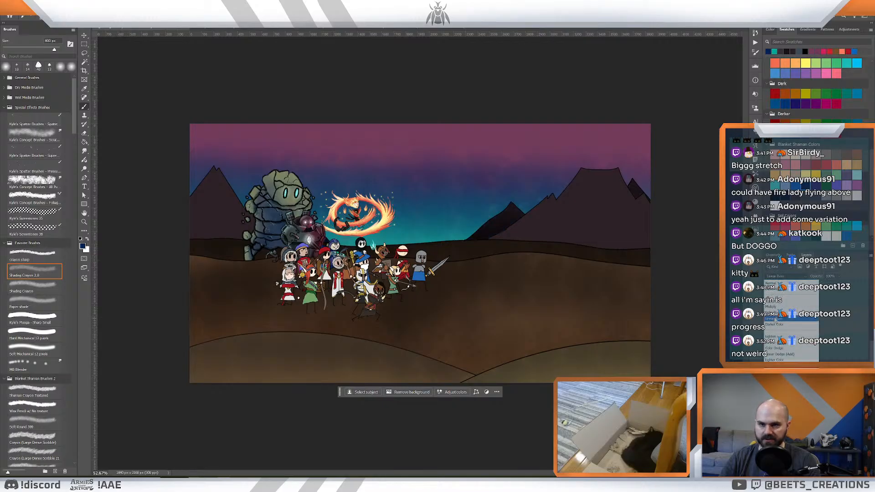
left_click(773, 306)
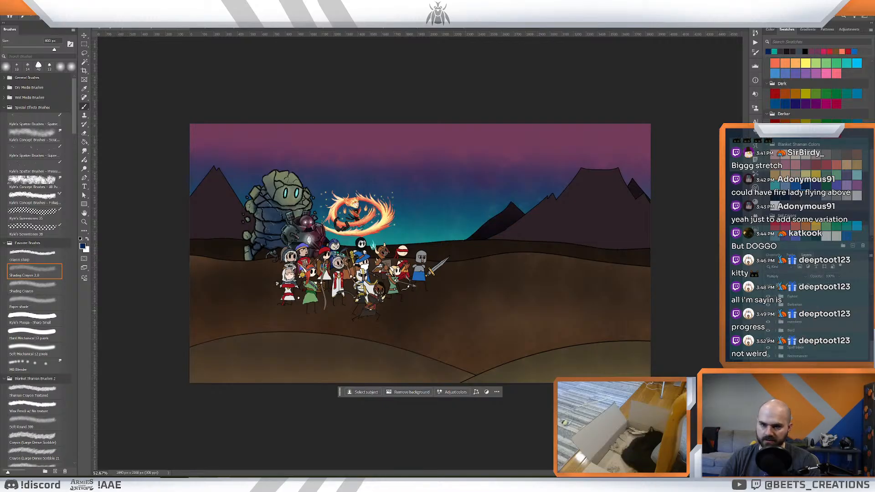
- Brush light grey highlights over the small distant mountains and lower the highlight layer's opacity
left_click(775, 425)
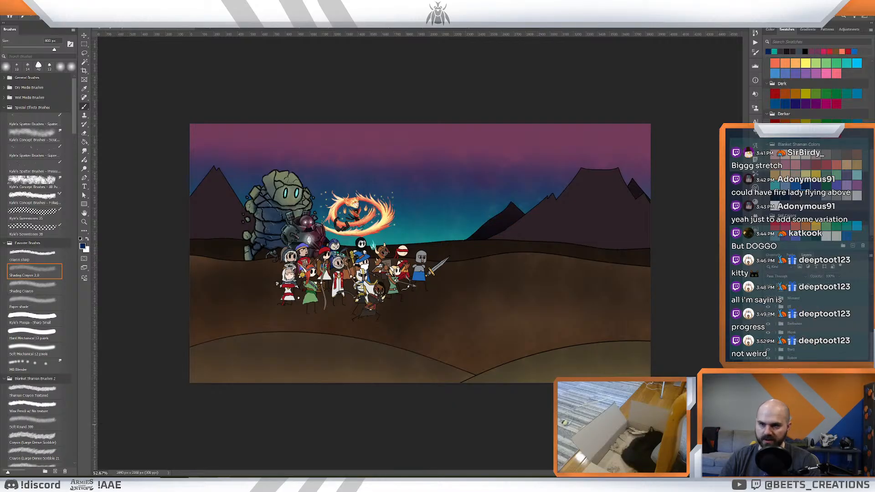
scroll(792, 421, "down", 2)
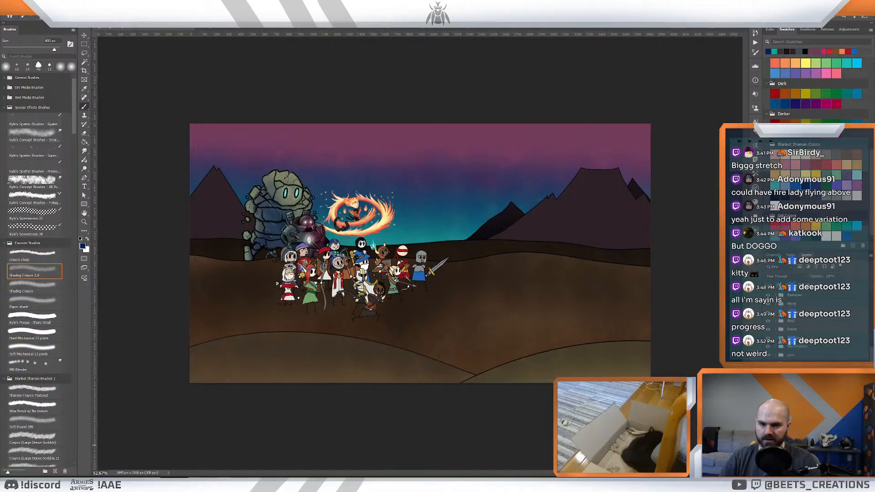
left_click(792, 424)
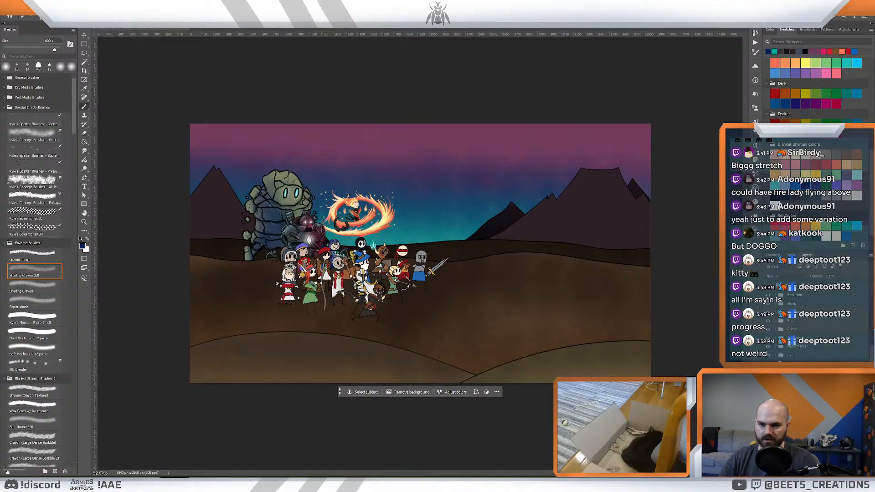
left_click(834, 186)
left_click_drag(656, 198, 343, 210)
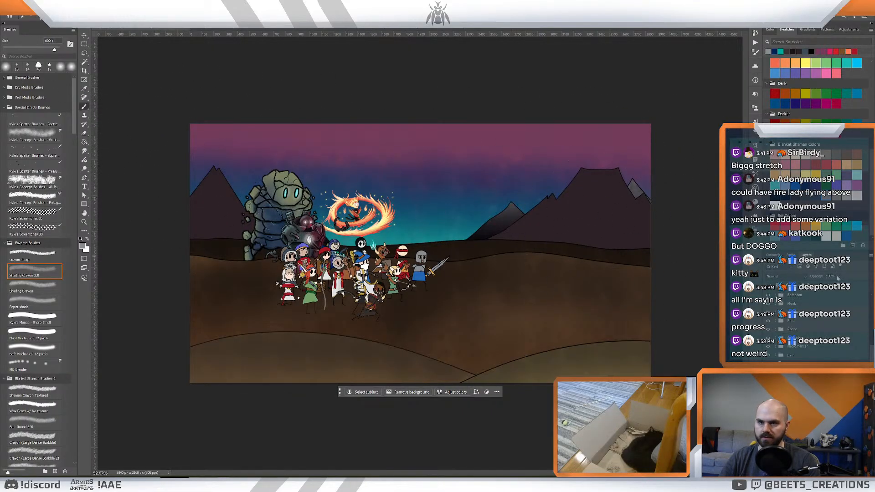
left_click_drag(816, 276, 815, 276)
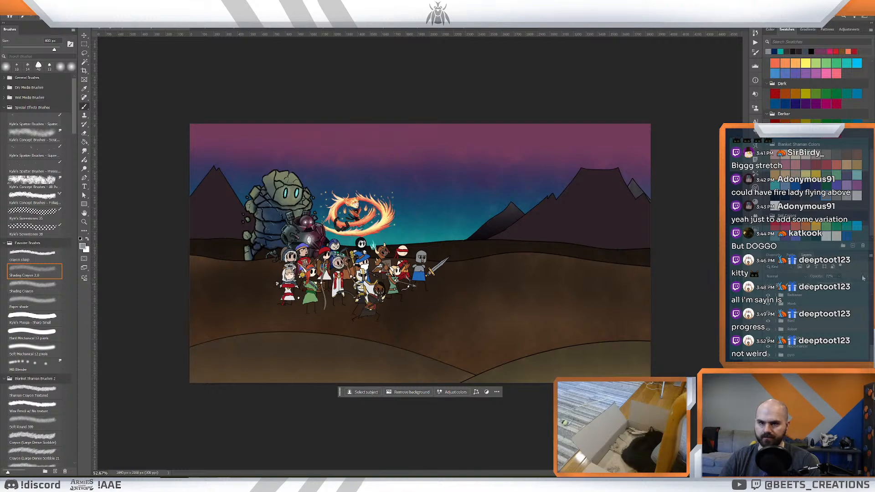
- Shade the large mountains' lower slopes with blue and dark blue, setting the shading layer's blend mode to Multiply
left_click(775, 410)
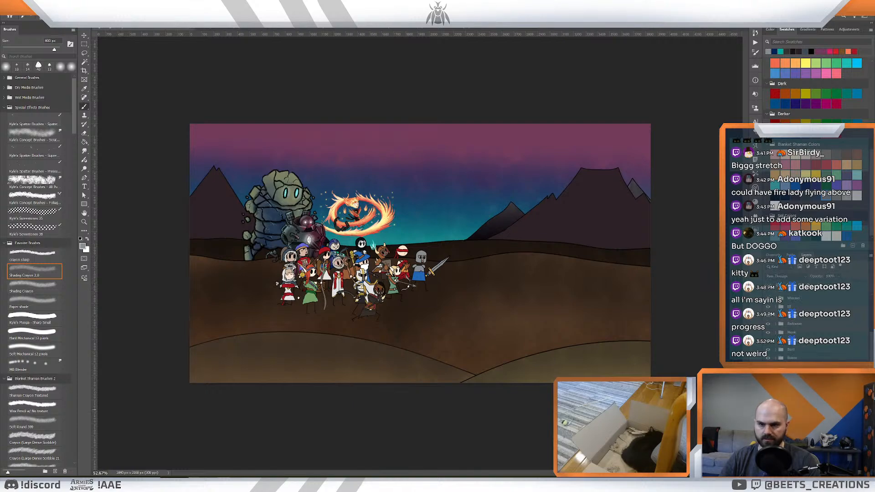
scroll(795, 435, "down", 2)
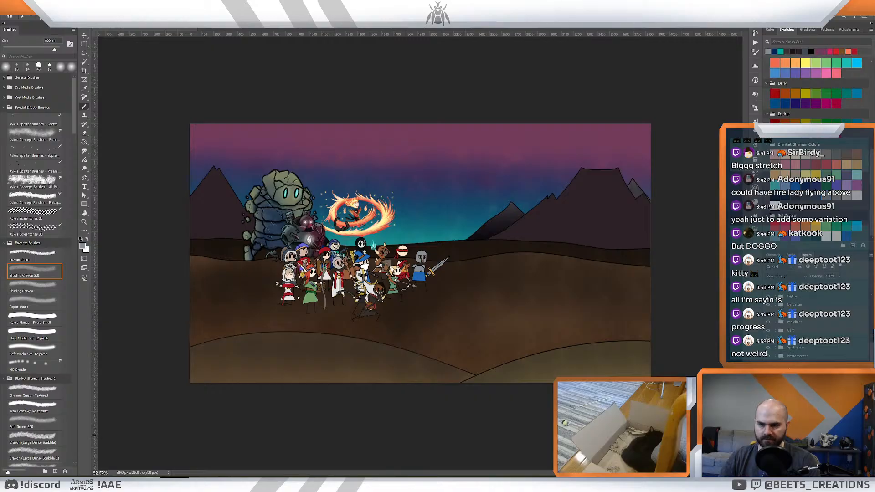
left_click(794, 455)
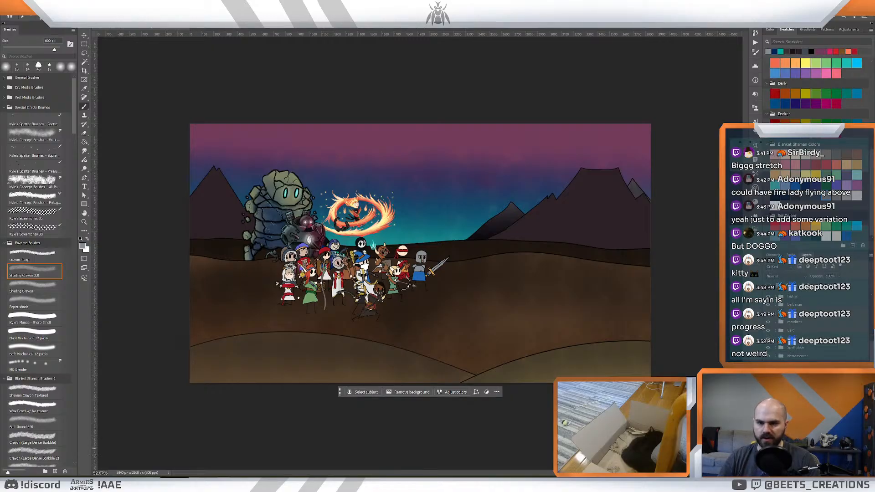
left_click(802, 187)
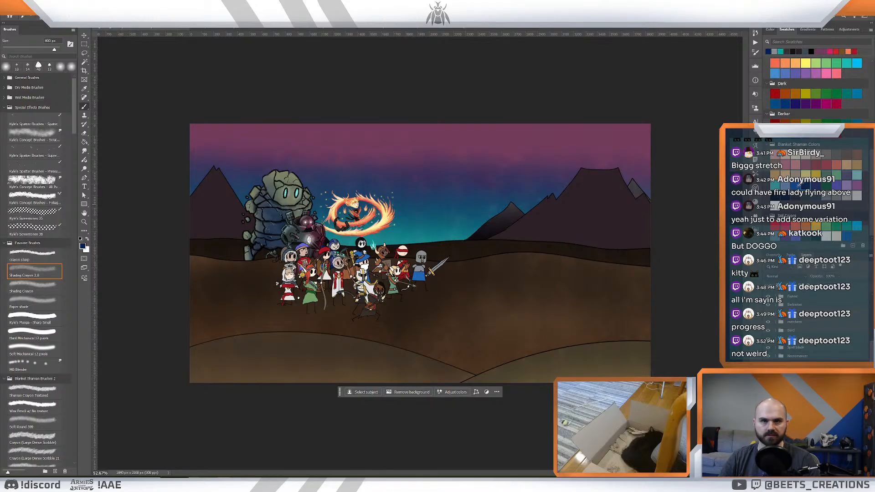
left_click(796, 186)
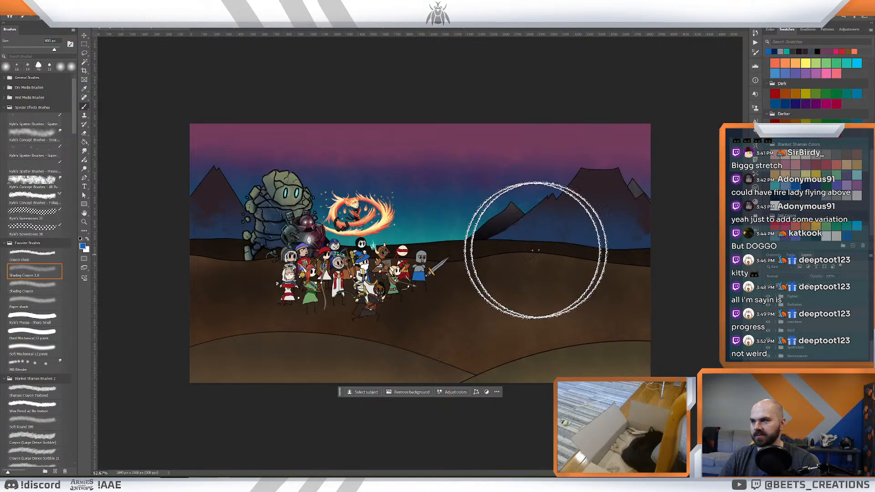
left_click(774, 276)
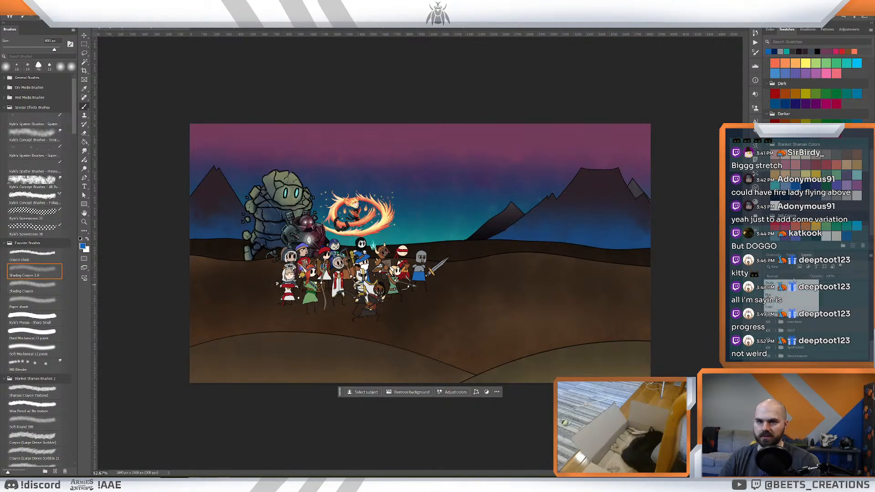
left_click(774, 307)
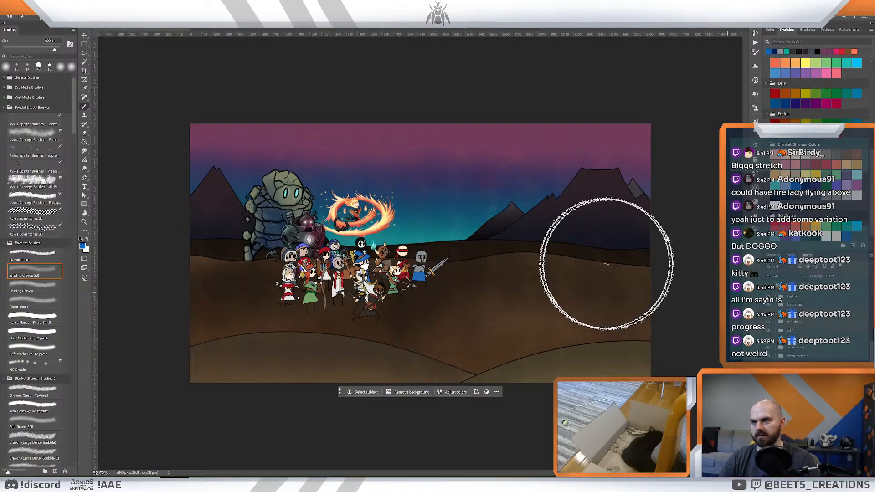
left_click(802, 187)
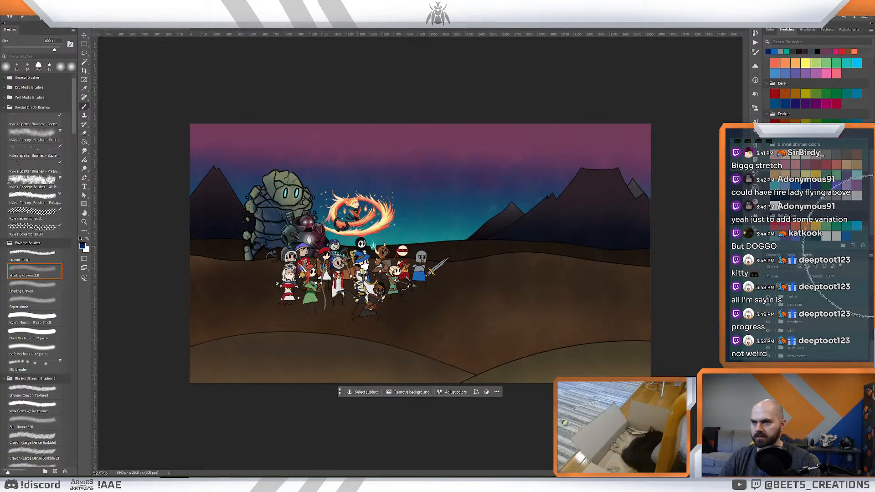
- Brush light grey highlights over the large mountains' peaks, redoing the first stroke, and reduce the highlight layer's opacity
left_click(833, 199)
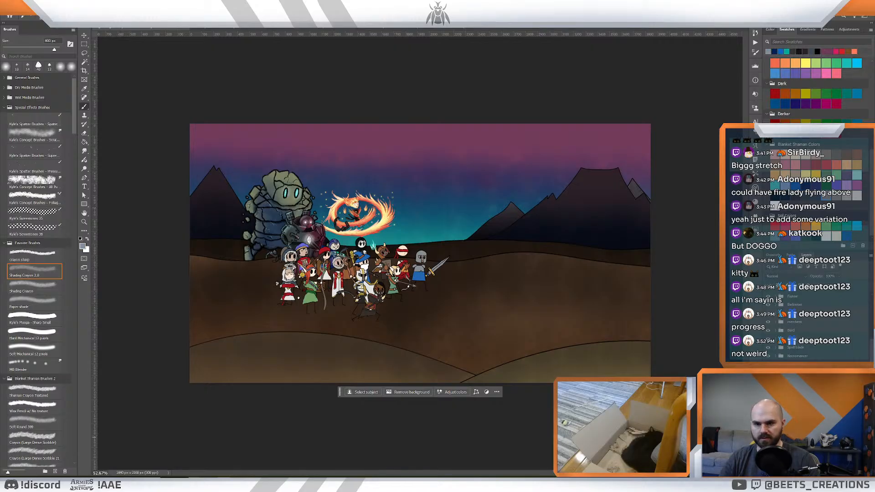
mouse_move(661, 205)
left_mouse_down()
mouse_move(479, 165)
mouse_move(182, 155)
mouse_move(770, 187)
left_mouse_up()
key("ctrl+z")
left_click_drag(654, 176, 0, 151)
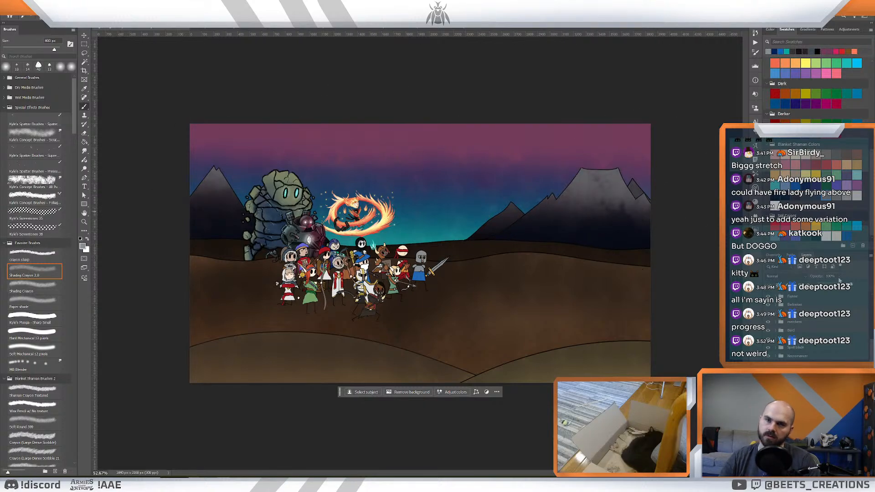
key("ctrl+z")
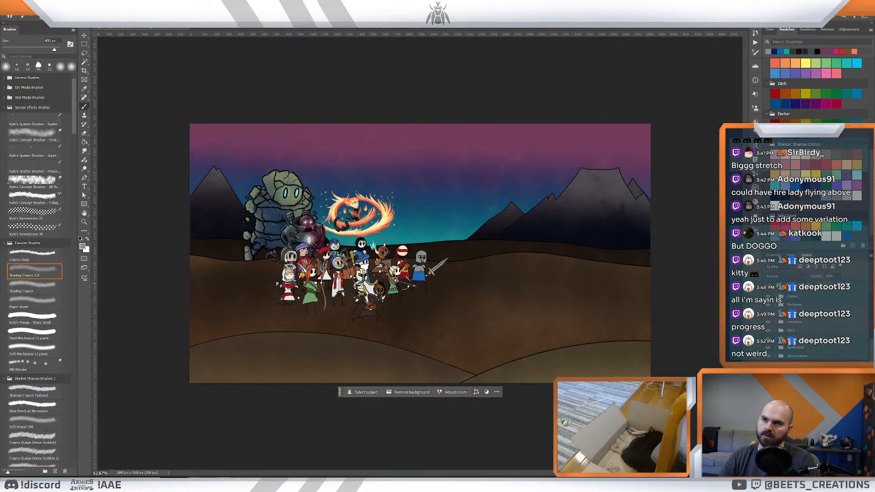
key("z")
left_click_drag(543, 226, 527, 241)
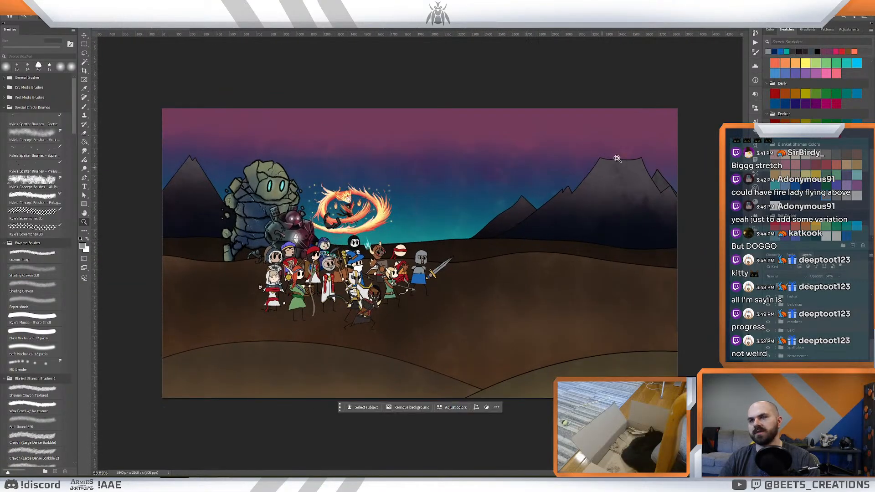
mouse_move(613, 191)
left_mouse_down()
mouse_move(590, 193)
mouse_move(610, 202)
left_mouse_up()
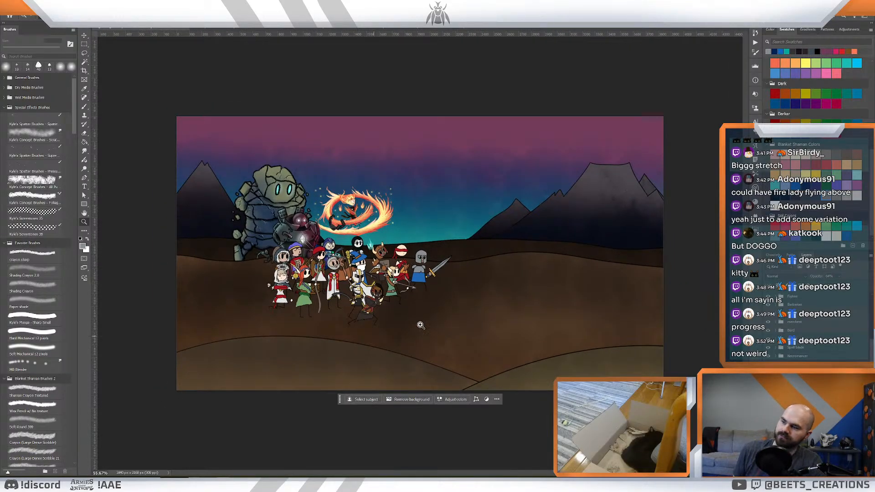
left_click(776, 358)
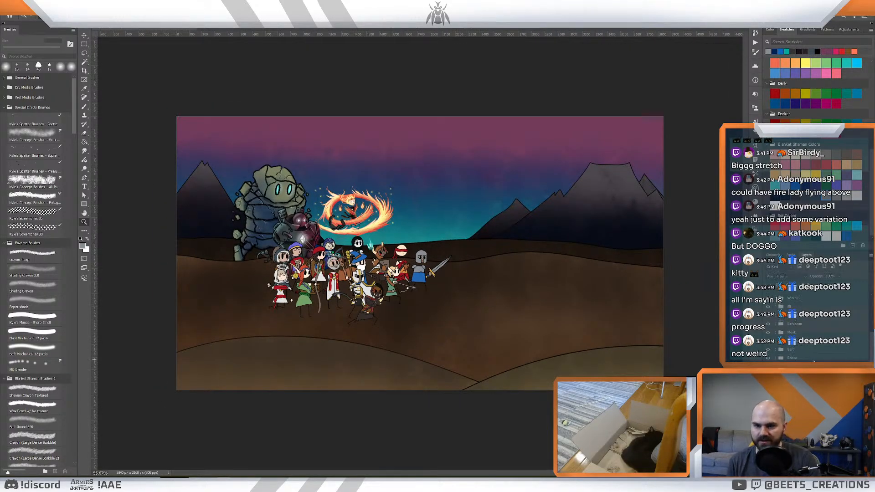
scroll(776, 359, "up", 5)
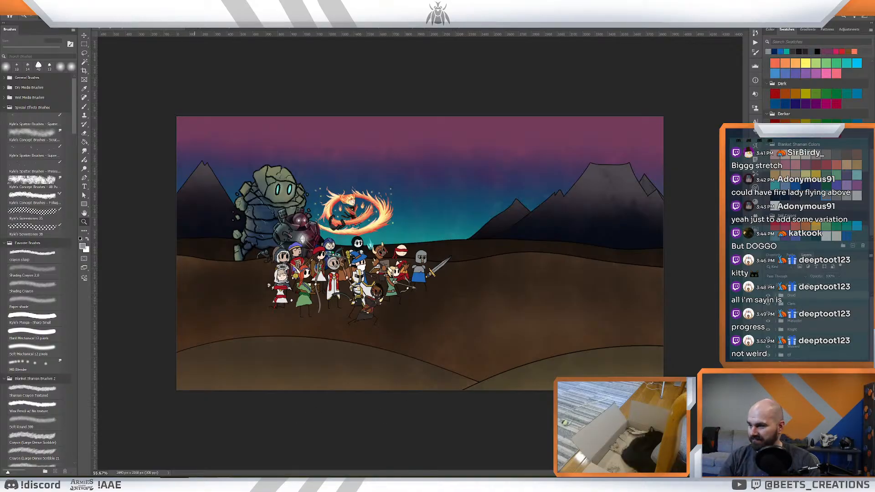
mouse_move(103, 484)
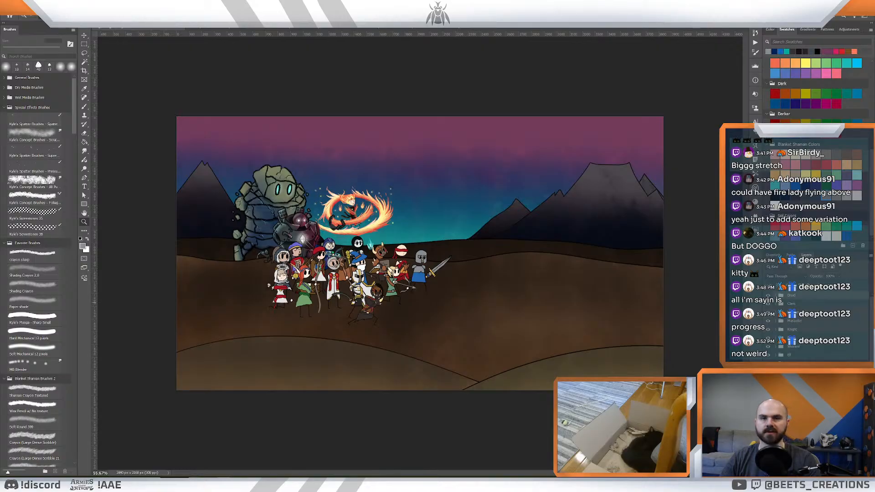
- Switch to the pink creature painting, identify the main creature's layers by toggling visibility, and merge them
key("ctrl+w")
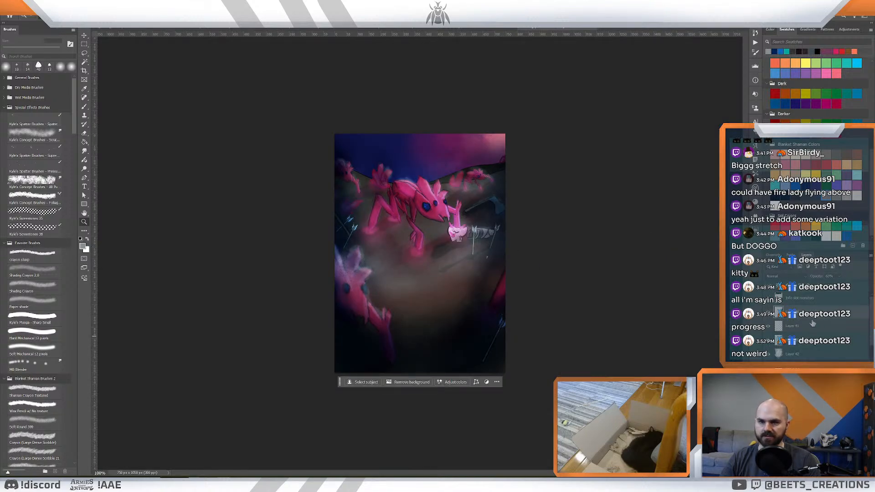
scroll(797, 315, "down", 4)
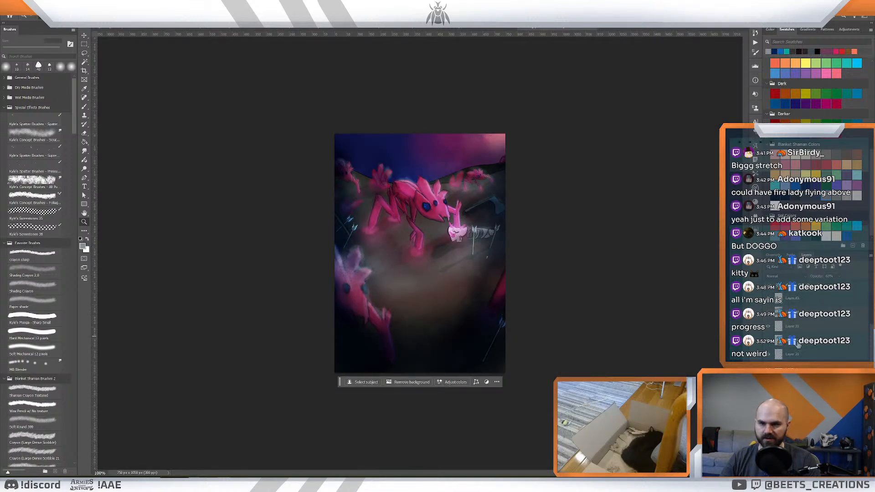
left_click(769, 345)
left_click(769, 344)
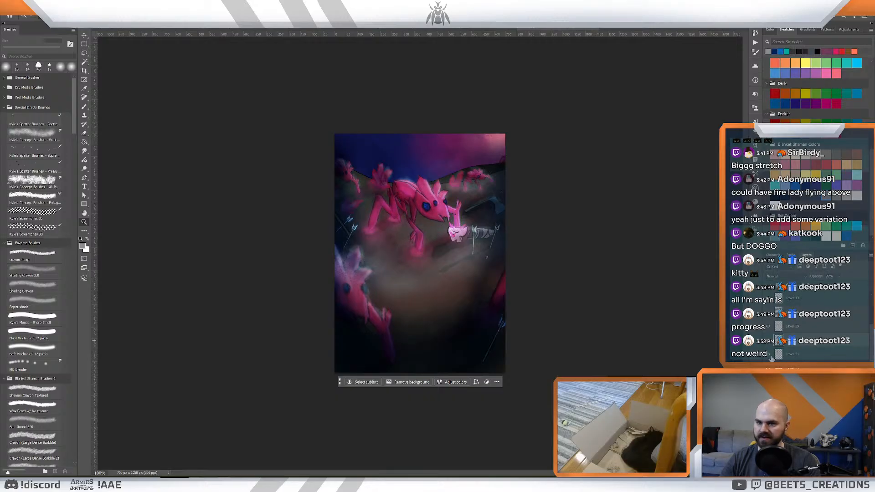
right_click(803, 345)
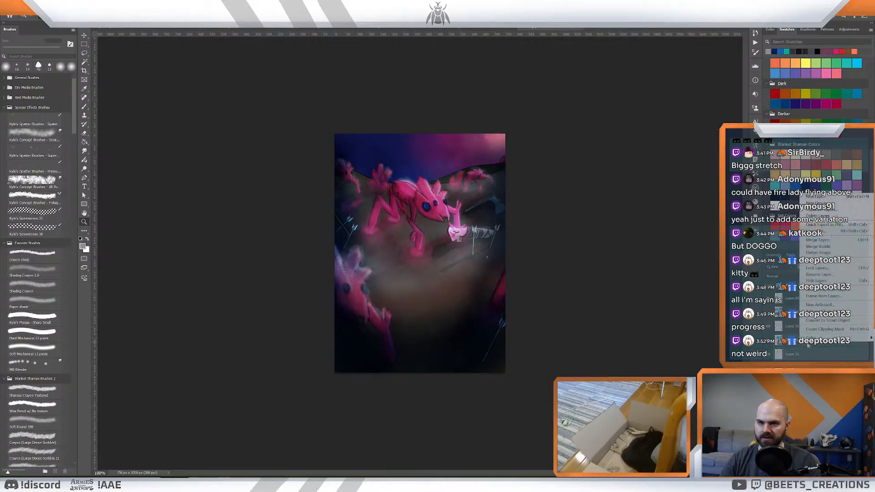
left_click(825, 240)
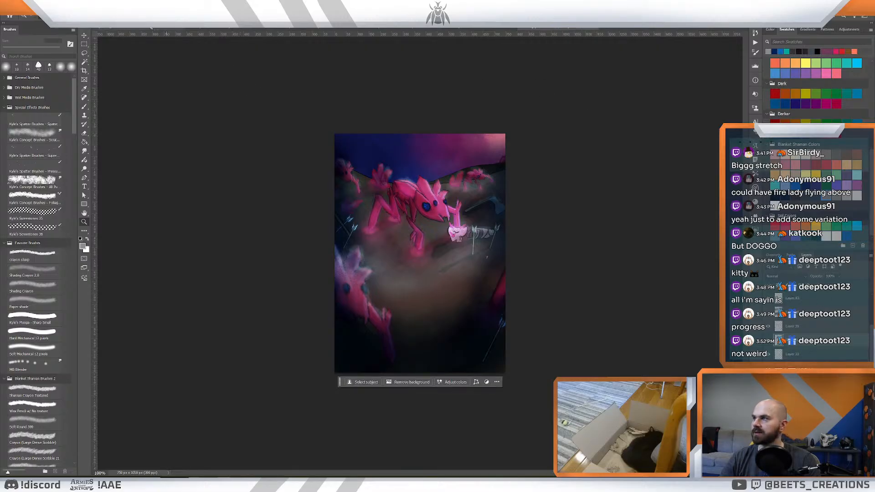
- Try pasting the pink creature into the battlefield illustration and moving it onto the hill across from the heroes
left_click(128, 27)
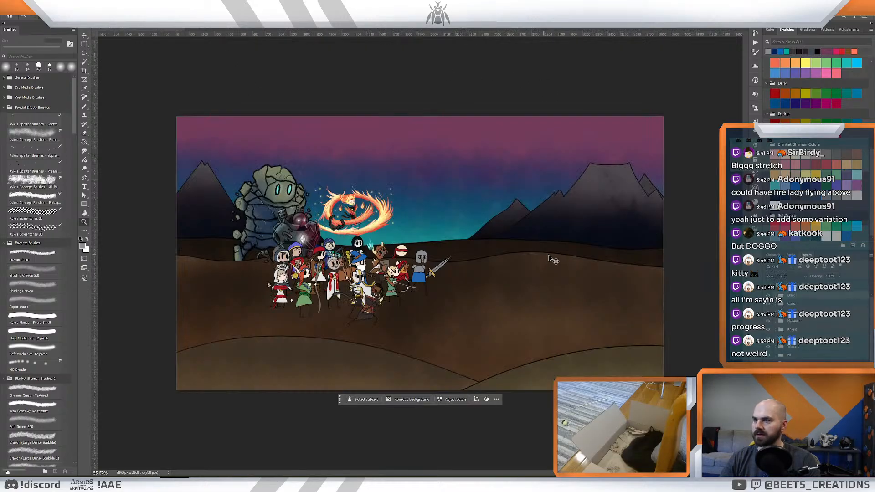
key("ctrl+v")
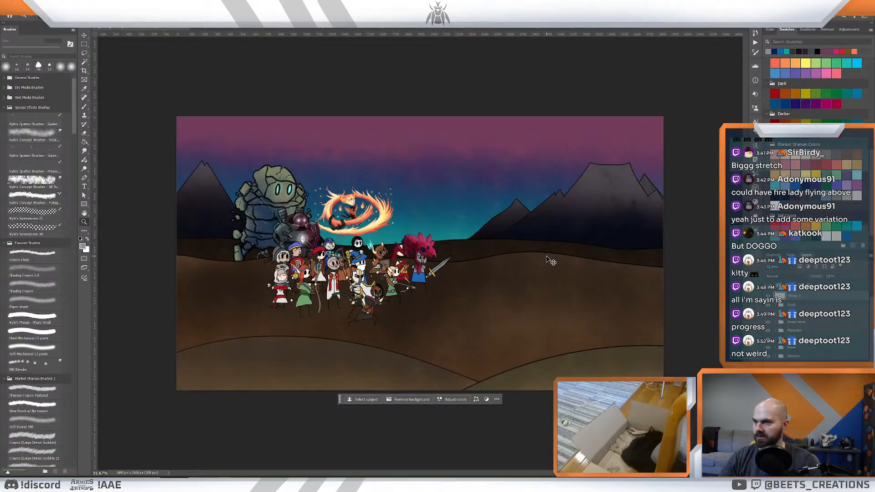
key("v")
left_click_drag(523, 245, 523, 240)
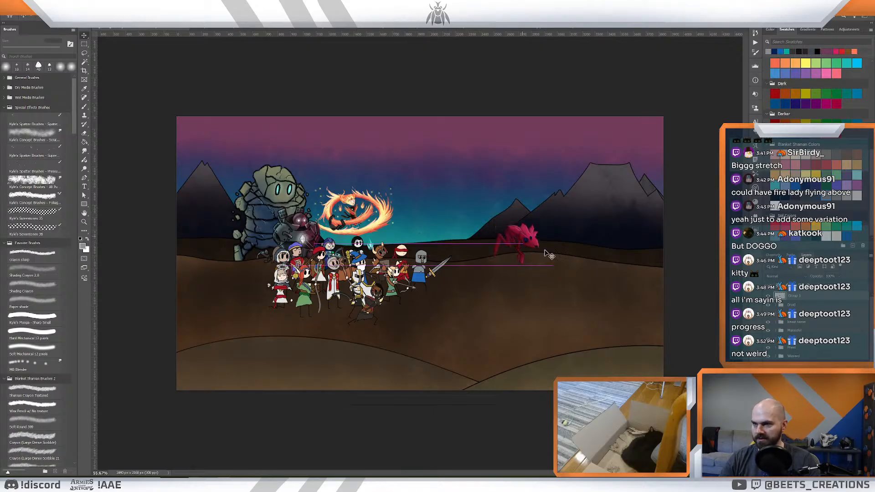
key("ctrl+z")
key("ctrl+z")
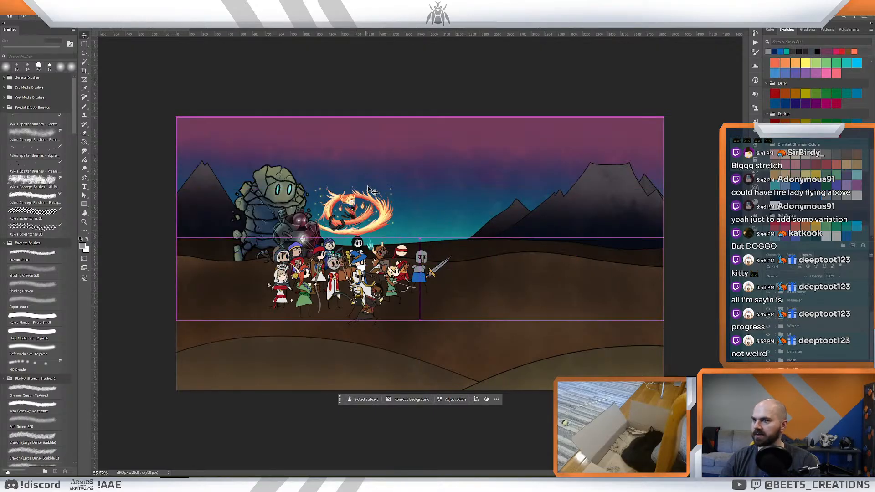
- Return to the creature painting and locate the layer of the small pink piece beside the main creature's snout
left_click(564, 28)
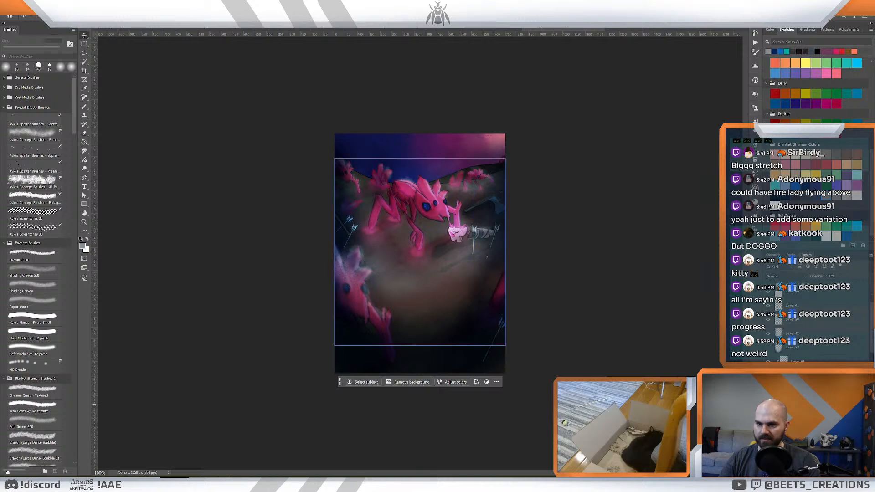
left_click(767, 403)
left_click(768, 403)
scroll(768, 404, "down", 3)
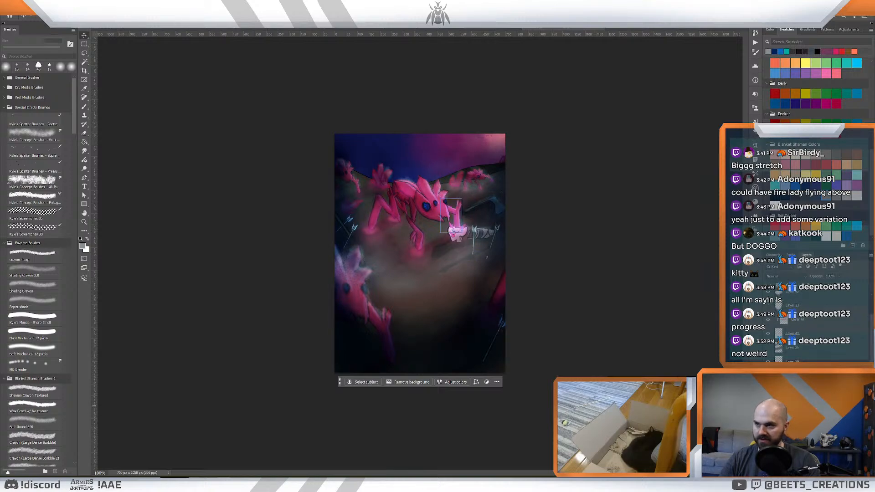
left_click(791, 404)
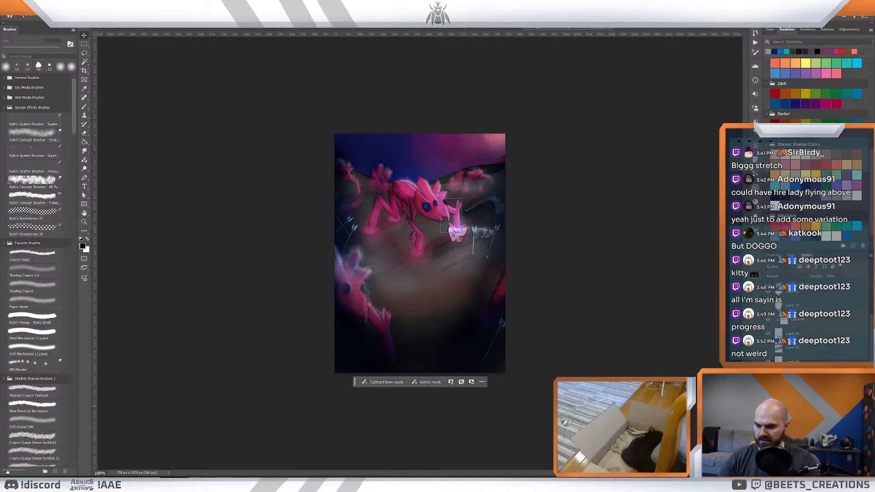
left_click(778, 403)
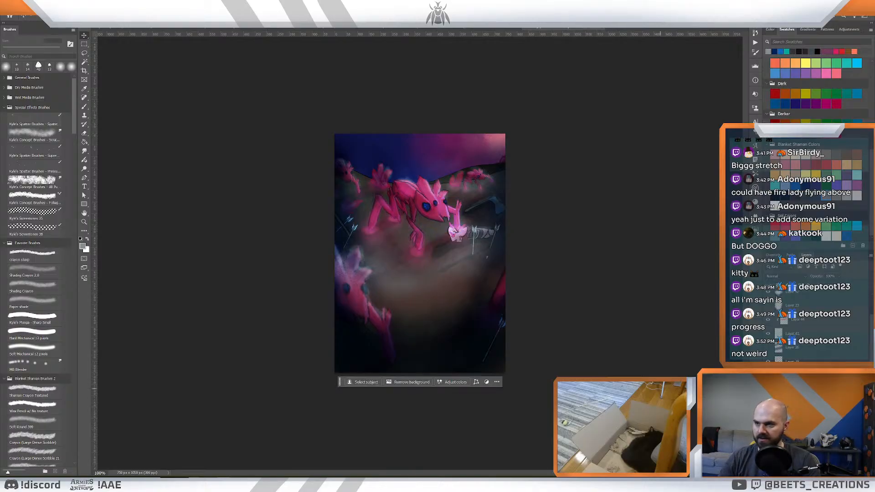
- Free-transform the small pink piece beside the creature's snout, rotating it and lowering it toward the mouth
key("ctrl+t")
left_click_drag(480, 192, 488, 208)
left_click_drag(458, 214, 464, 197)
key("ctrl+z")
left_click(587, 276)
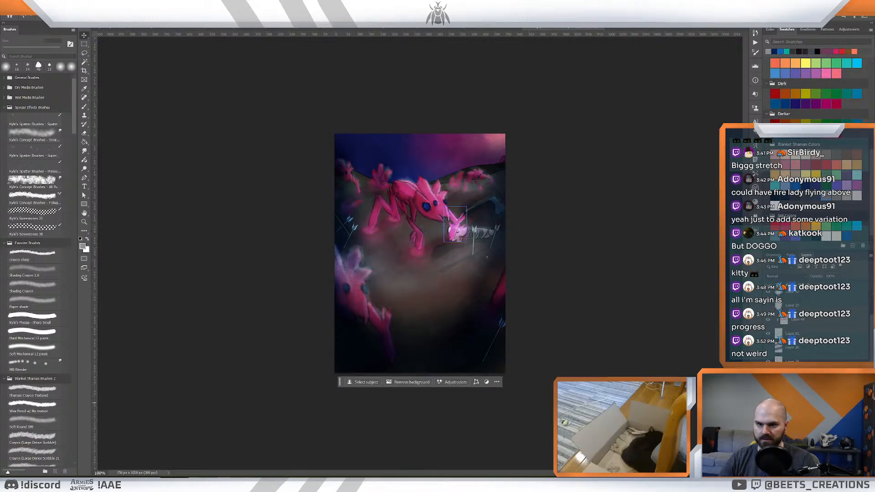
- Link the main creature's layers with the repositioned snout piece and merge them into one layer
left_click(806, 375, "shift")
right_click(806, 376)
left_click(805, 388)
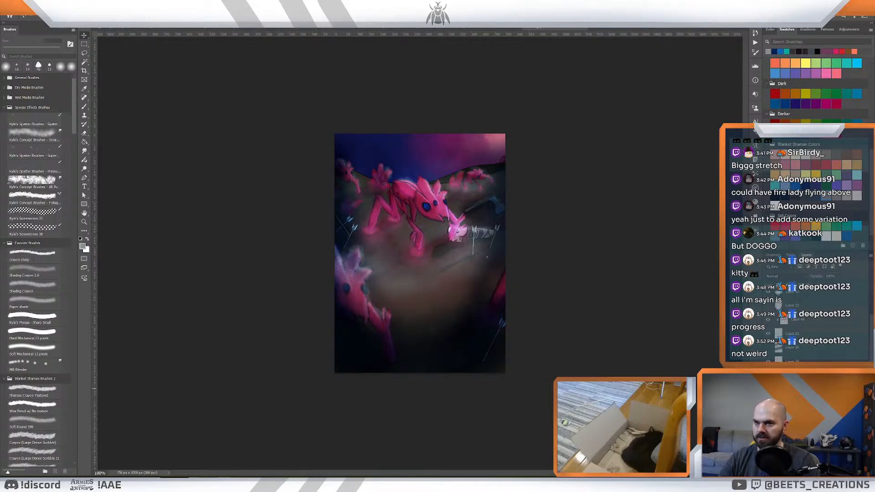
left_click(799, 387)
right_click(799, 388)
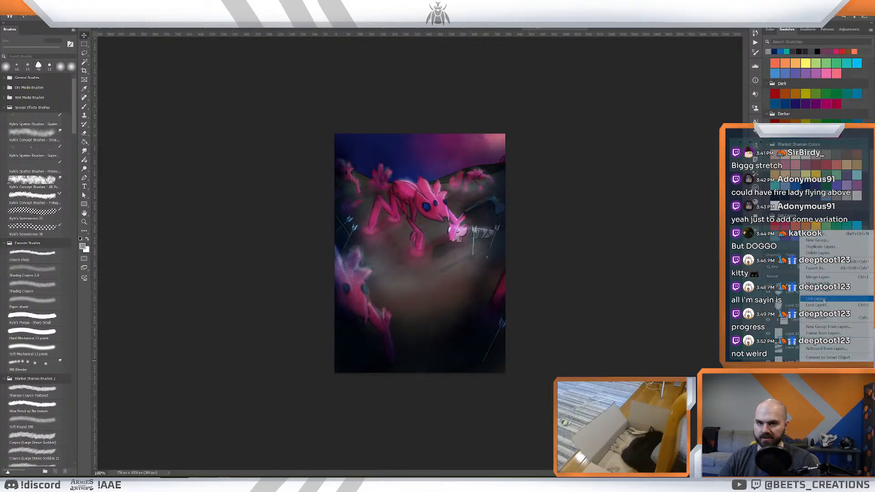
left_click(815, 299)
left_click(800, 348, "shift")
right_click(800, 347)
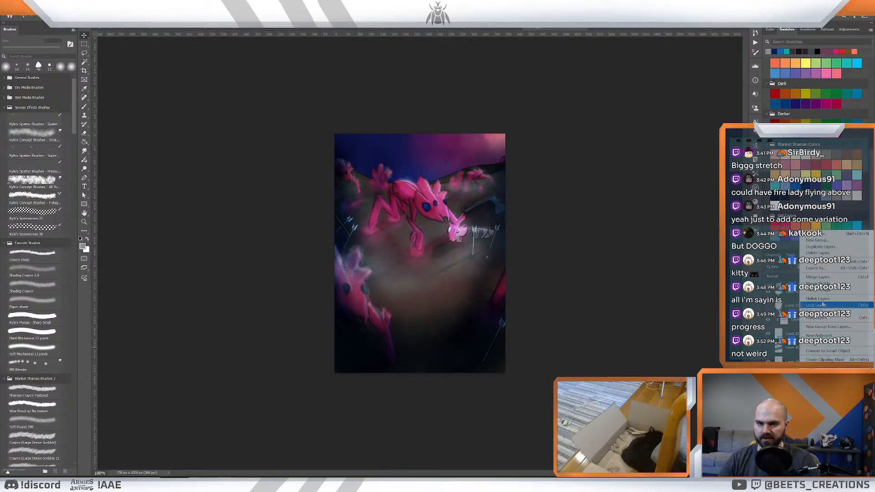
left_click(816, 318)
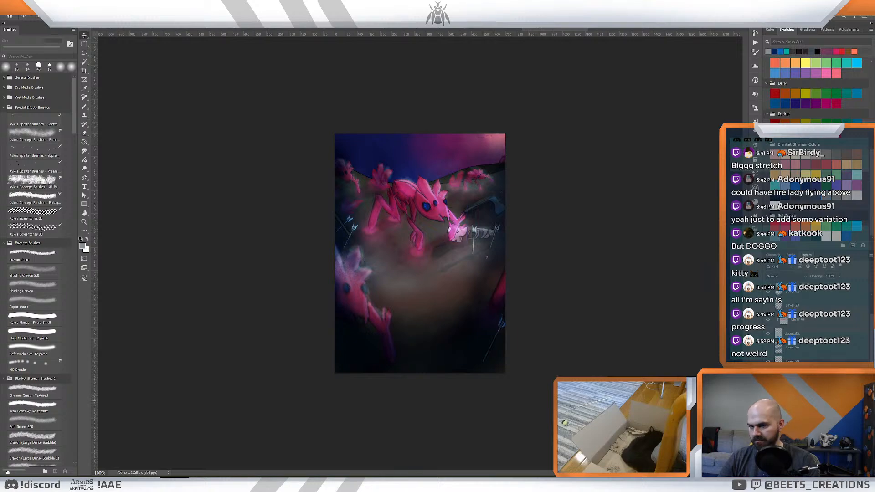
right_click(800, 403)
left_click(820, 273)
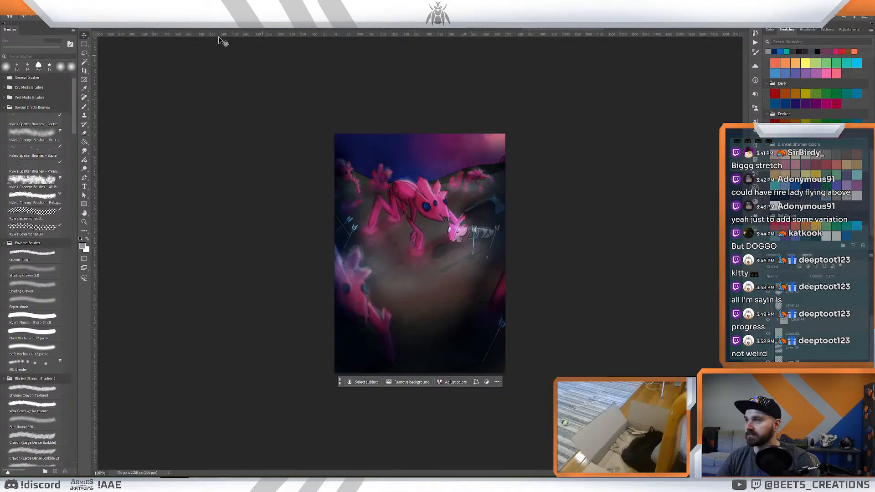
- Delete the earlier creature copy from the battlefield illustration and paste in the merged pink creature
left_click(124, 29)
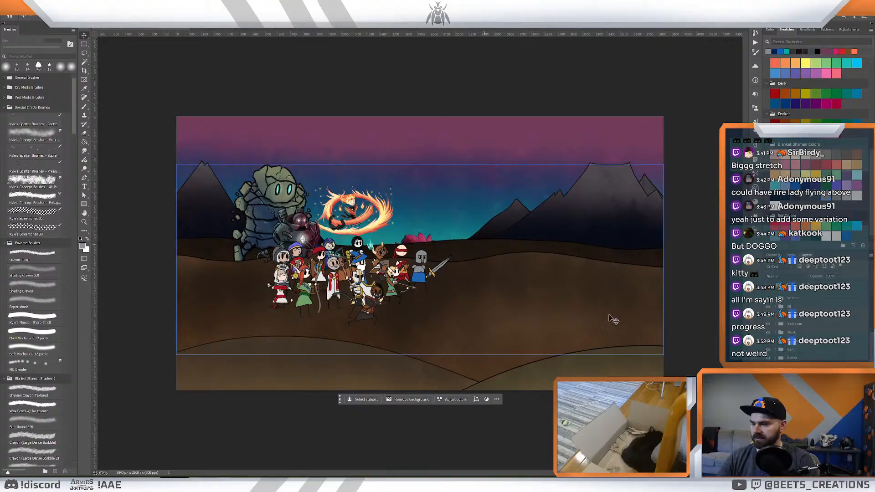
key("Delete")
left_click(304, 294)
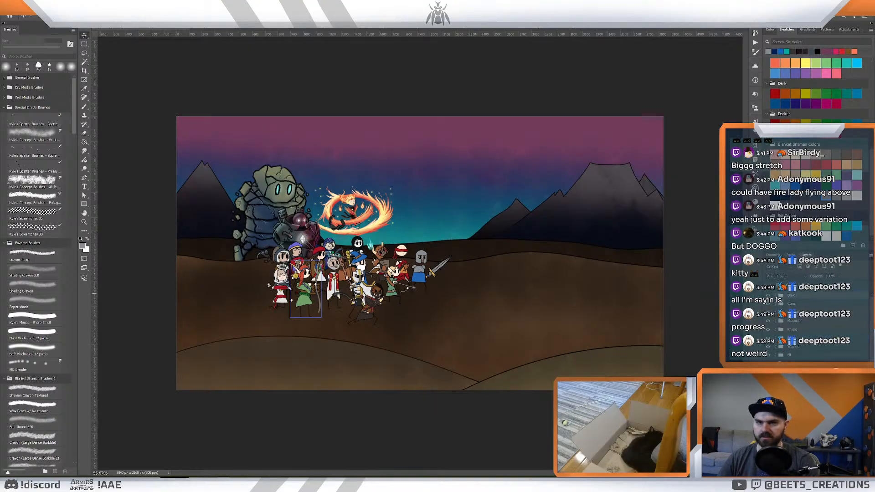
key("ctrl+v")
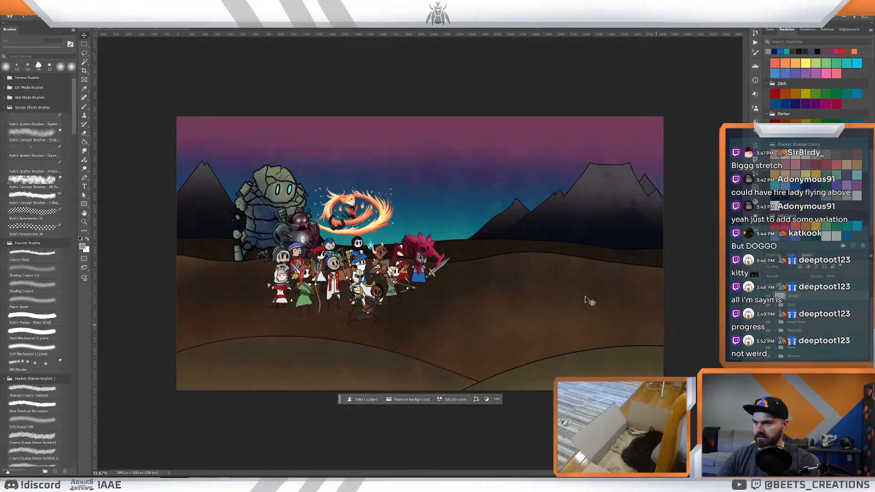
- Flip the pasted creature horizontally, scale it down and place it on the brown ground facing the sword-bearing knight
key("ctrl+t")
left_click(408, 291)
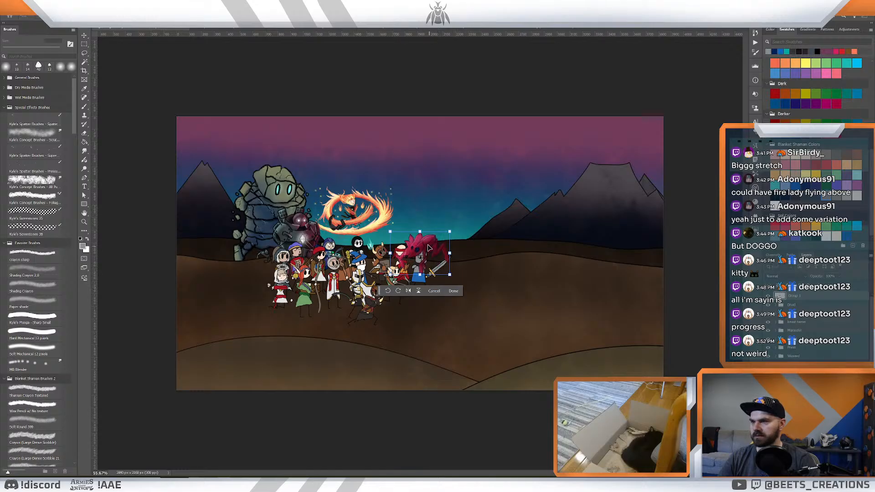
left_click_drag(428, 248, 483, 269)
key("Return")
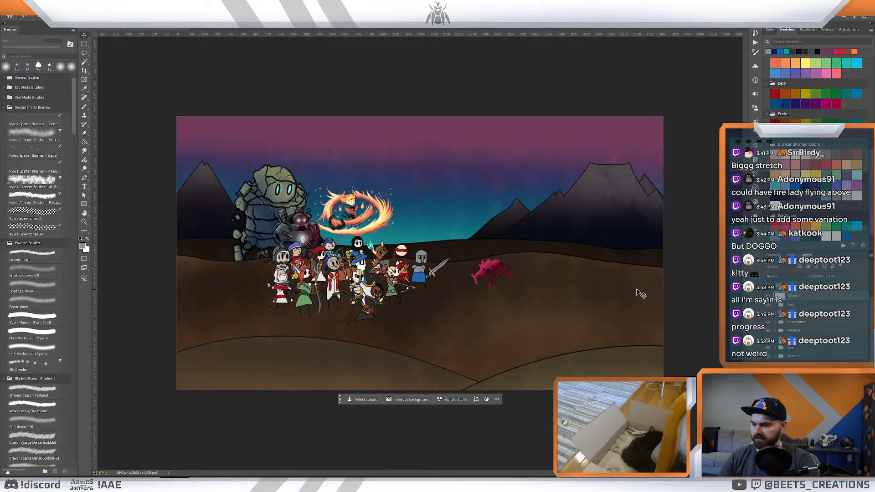
- Duplicate the pink creature twice, placing the copies behind and below the first to form a group of three
key("ctrl")
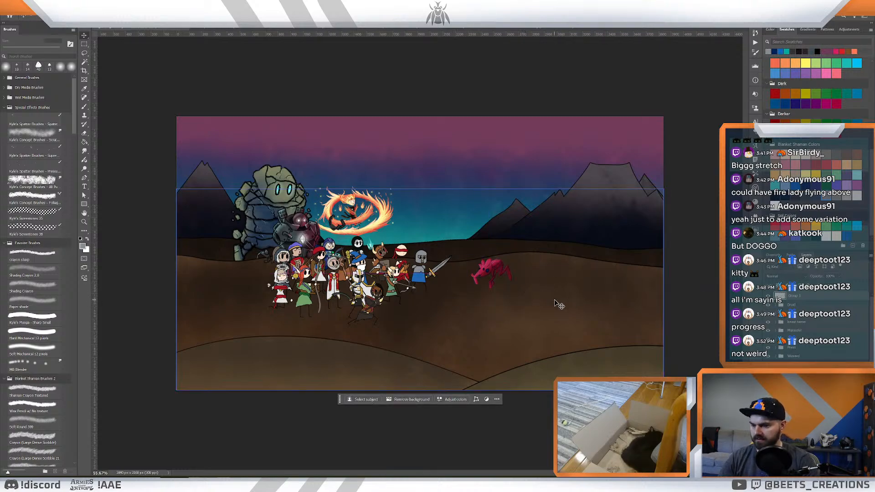
key("ctrl")
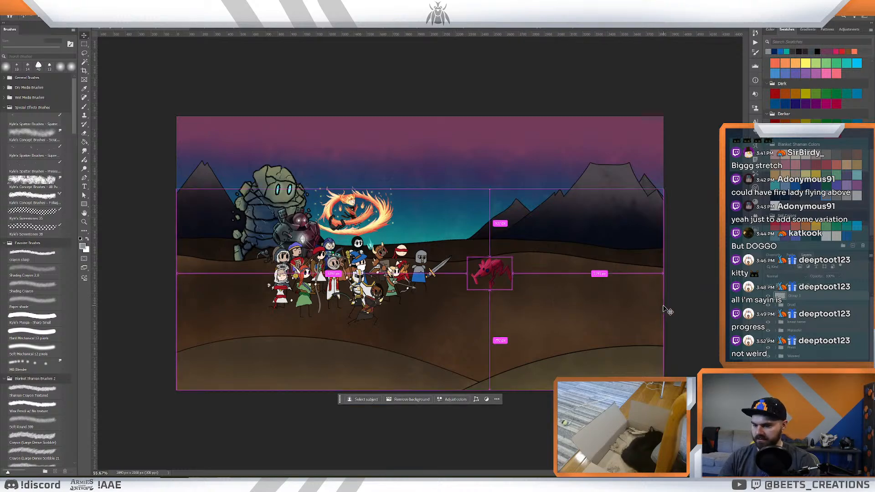
left_click_drag(496, 273, 528, 290)
key("ctrl")
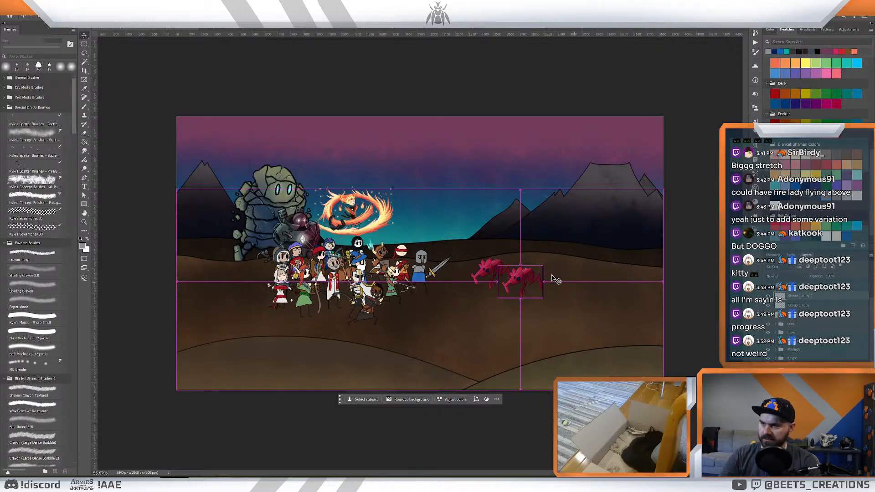
left_click_drag(522, 277, 506, 294)
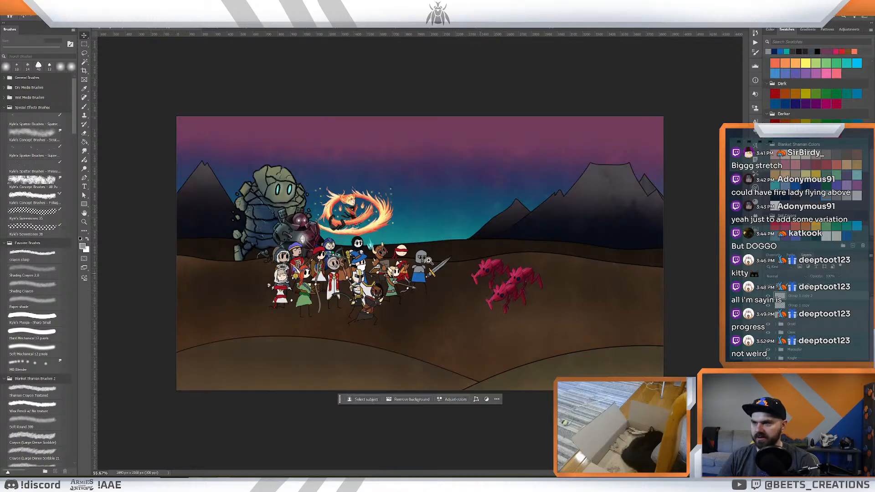
- Spread the three pink creatures into a looser triangle and reorder their layers so the nearest one overlaps those behind
key("z")
mouse_move(428, 259)
left_mouse_down()
mouse_move(449, 273)
mouse_move(492, 274)
left_mouse_up()
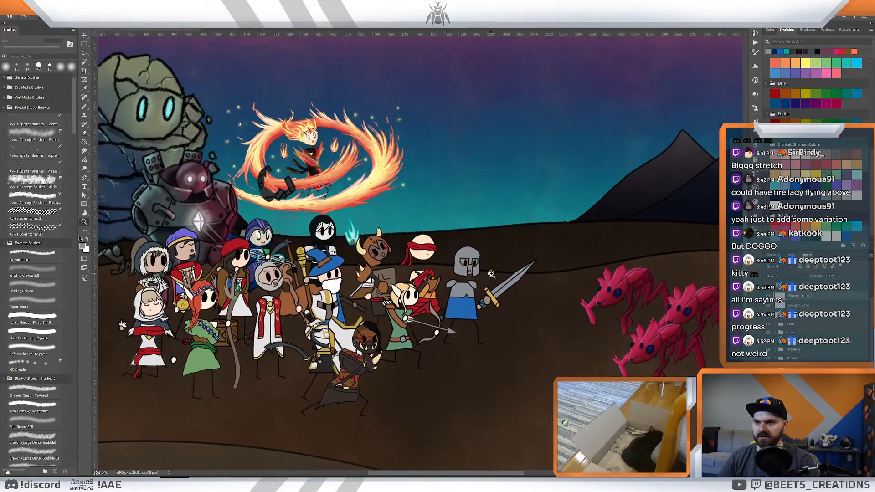
left_click_drag(596, 299, 377, 279)
key("v")
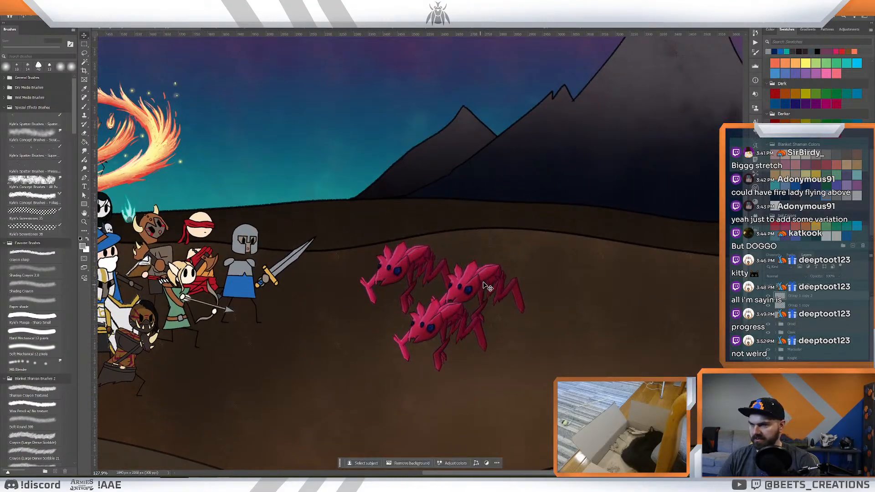
left_click_drag(480, 284, 547, 220)
left_click_drag(810, 296, 810, 312)
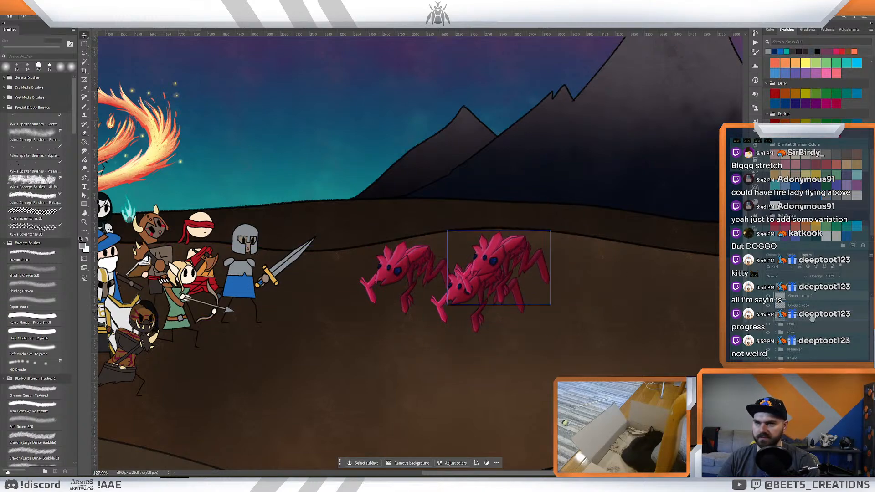
mouse_move(487, 280)
left_mouse_down()
mouse_move(461, 309)
mouse_move(485, 270)
left_mouse_up()
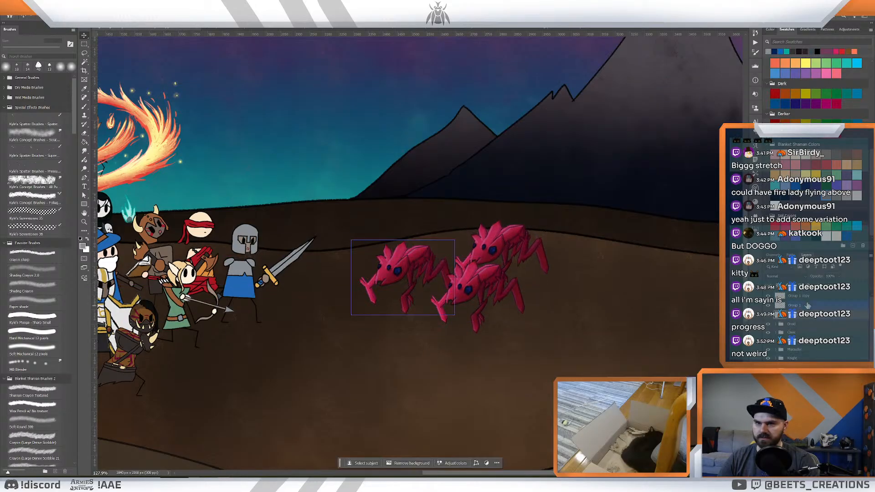
left_click_drag(502, 301, 476, 313)
left_click_drag(500, 251, 510, 274)
left_click(793, 305)
key("alt+[")
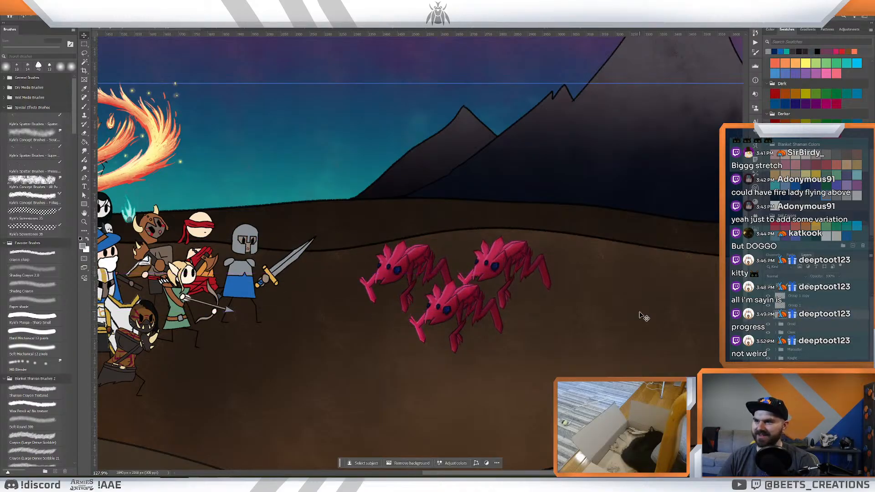
- Duplicate all three pink creatures together and place the copies behind the first group on the brown ground
left_click_drag(643, 314, 634, 312)
left_click(808, 300, "shift")
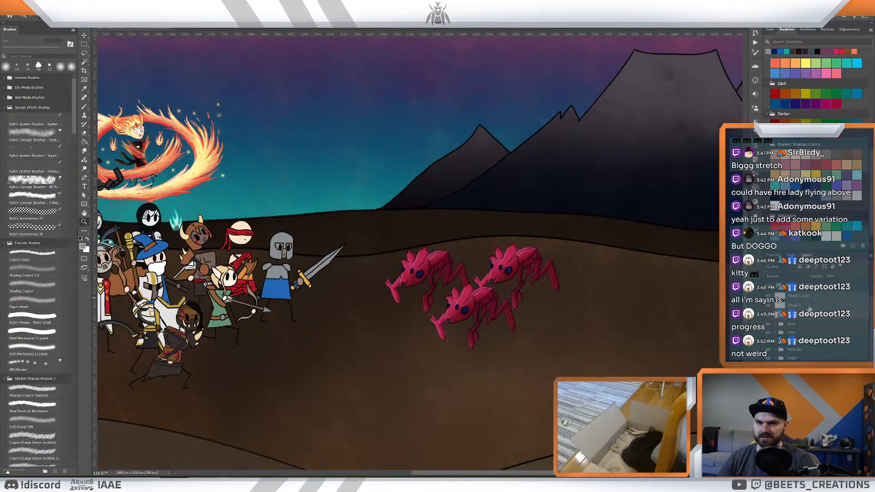
key("ctrl+j")
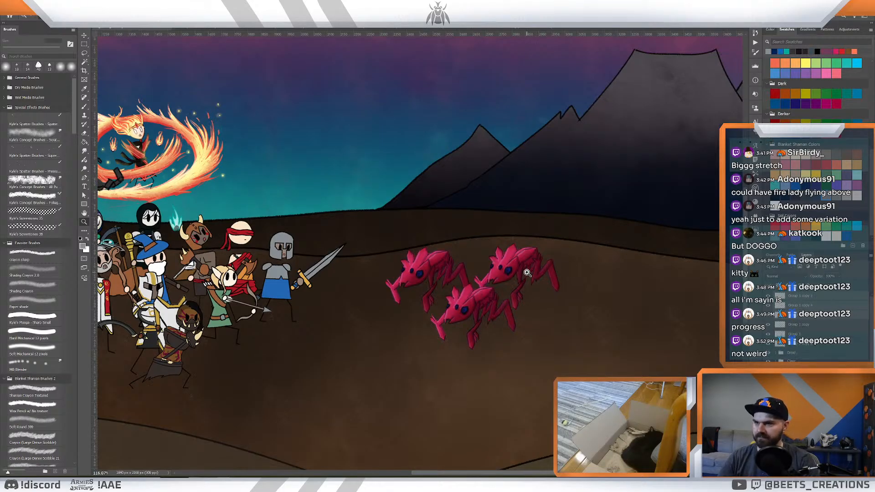
left_click_drag(509, 272, 630, 309)
- Reposition the three copied creatures individually, moving one below the front group and the other two closer behind, to form a staggered pack of six
left_click(591, 335)
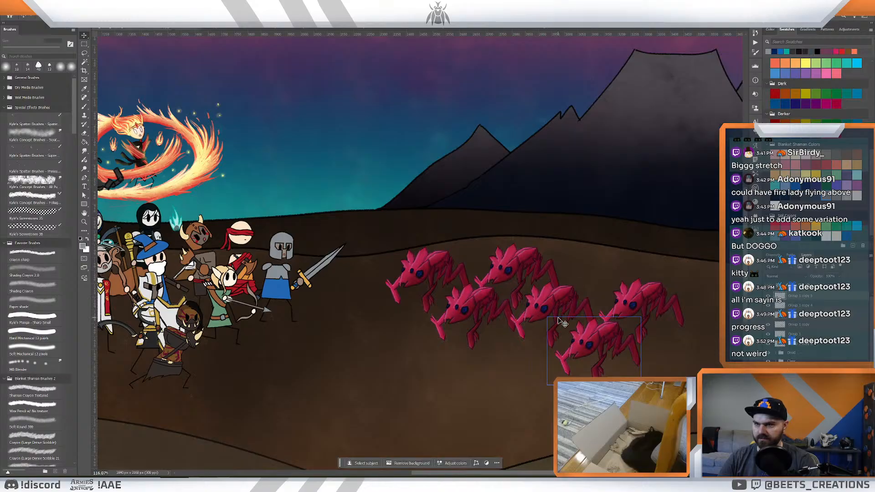
left_click_drag(550, 307, 437, 326)
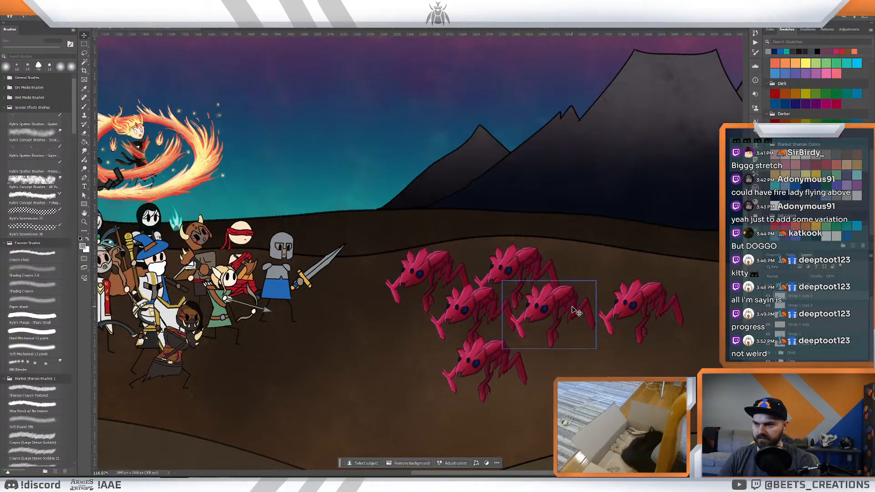
left_click_drag(615, 315, 576, 309)
left_click_drag(666, 303, 651, 270)
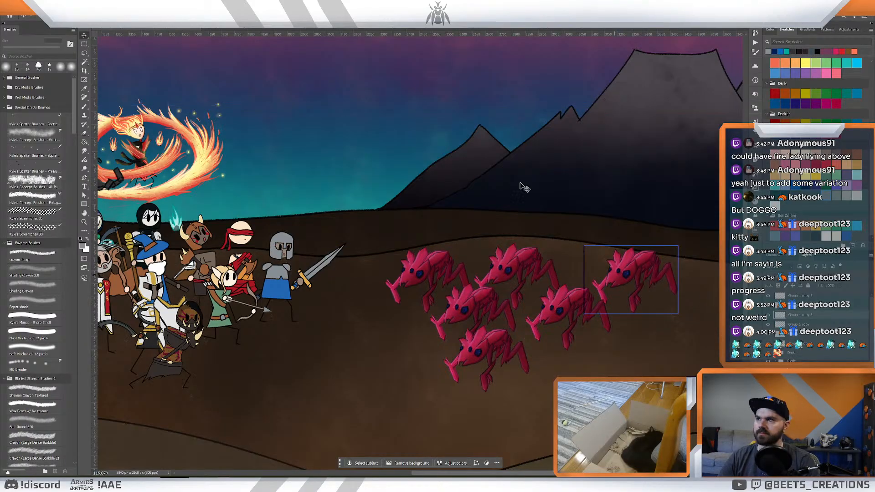
- Leave the battlefield, open the dark creature illustration with the magenta glow and select one of its artwork layers
left_click(552, 29)
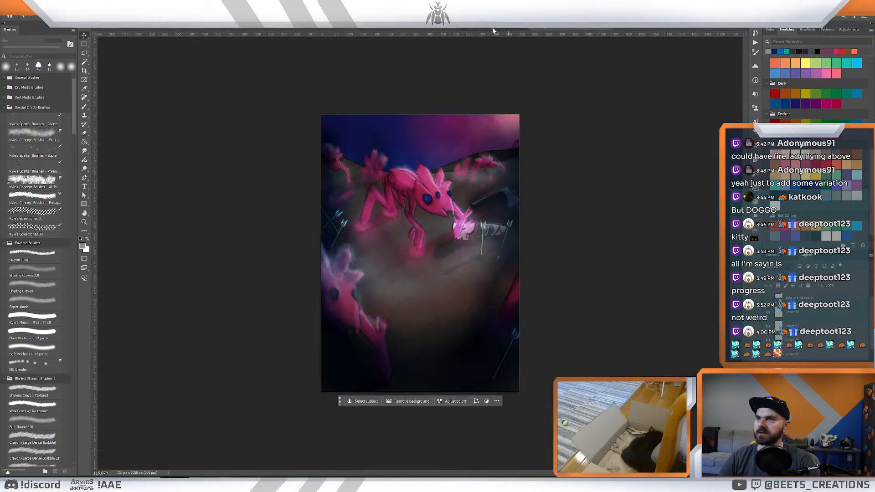
left_click(494, 30)
left_click(563, 28)
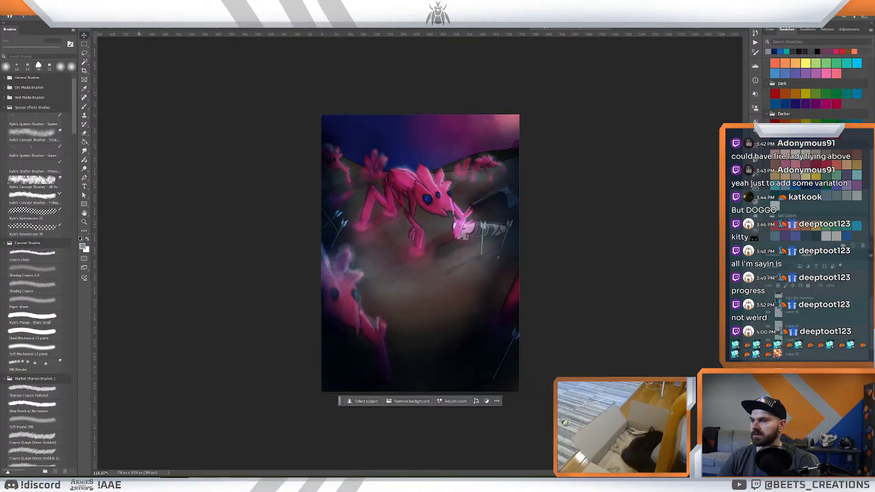
left_click(118, 484)
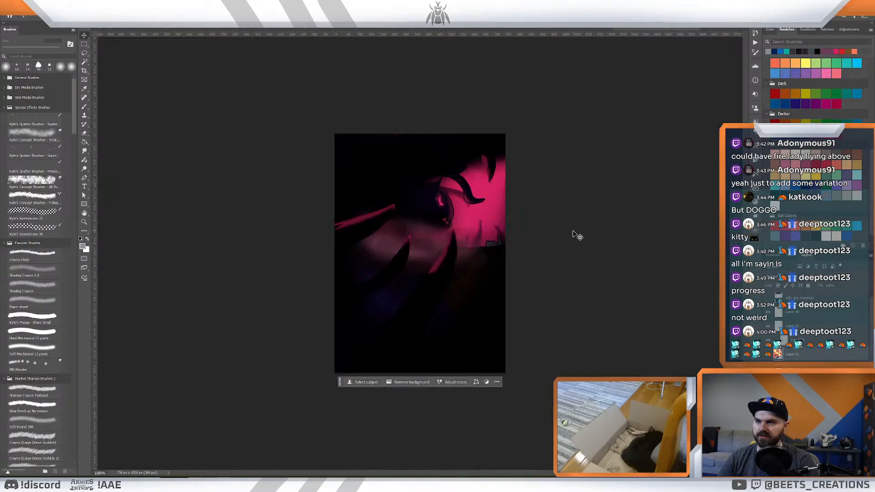
key("z")
left_click_drag(576, 228, 566, 227)
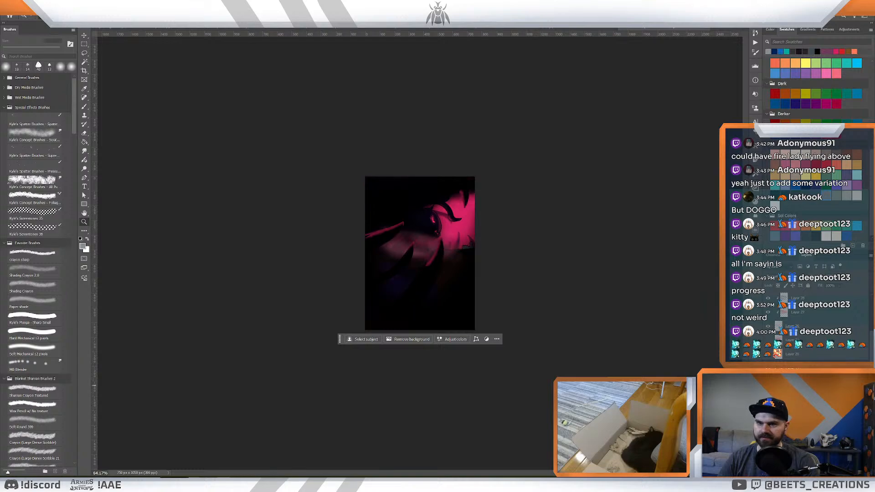
left_click(806, 314)
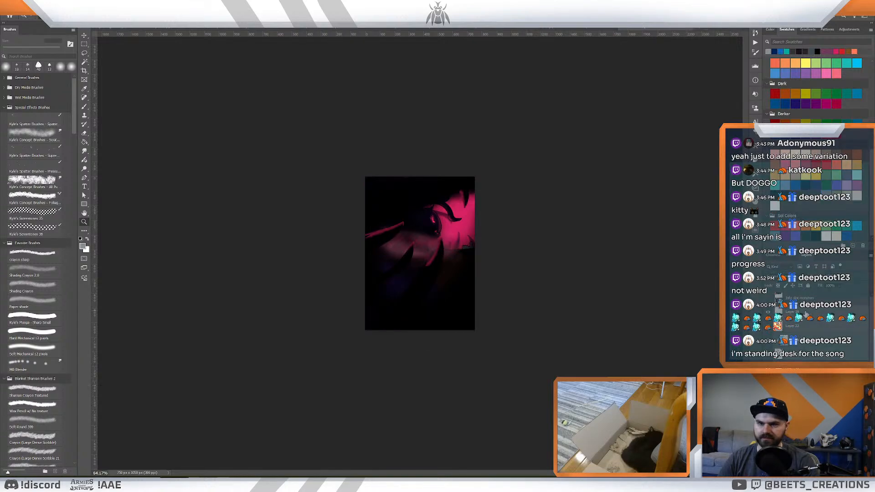
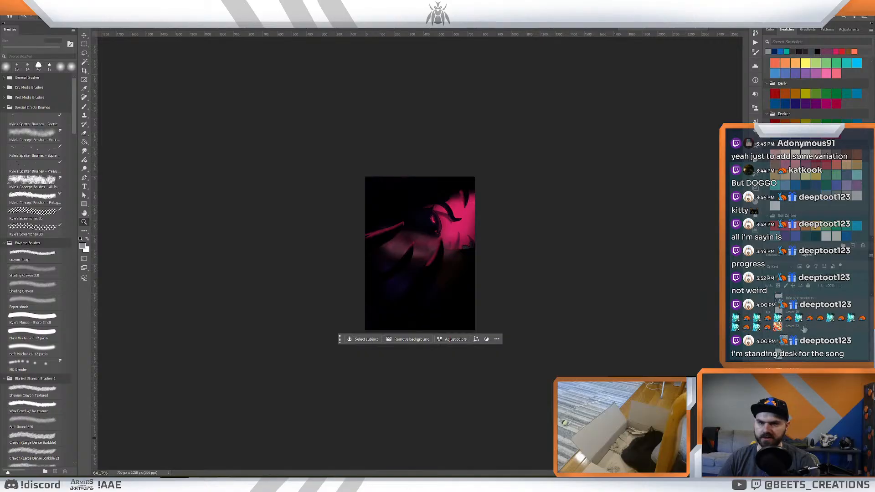
- Group the dark creature's selected artwork layers and paste a copy of the group into the battlefield illustration
left_click(804, 316)
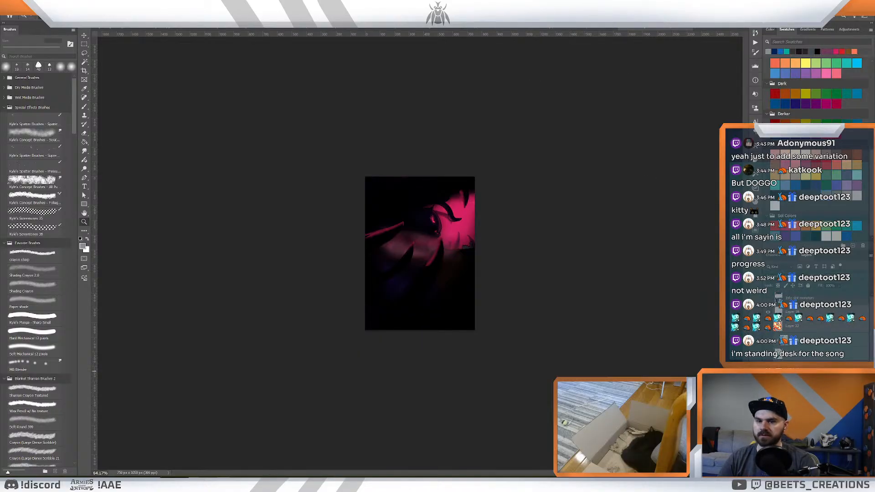
key("ctrl+g")
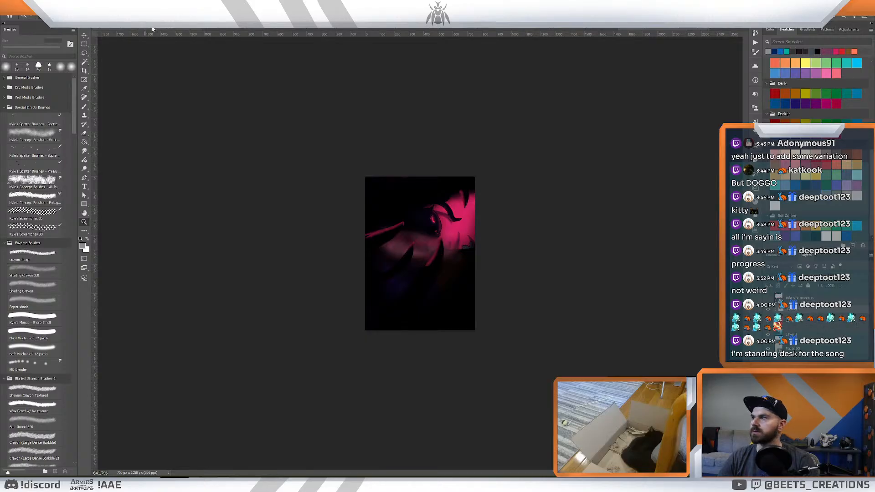
left_click(561, 31)
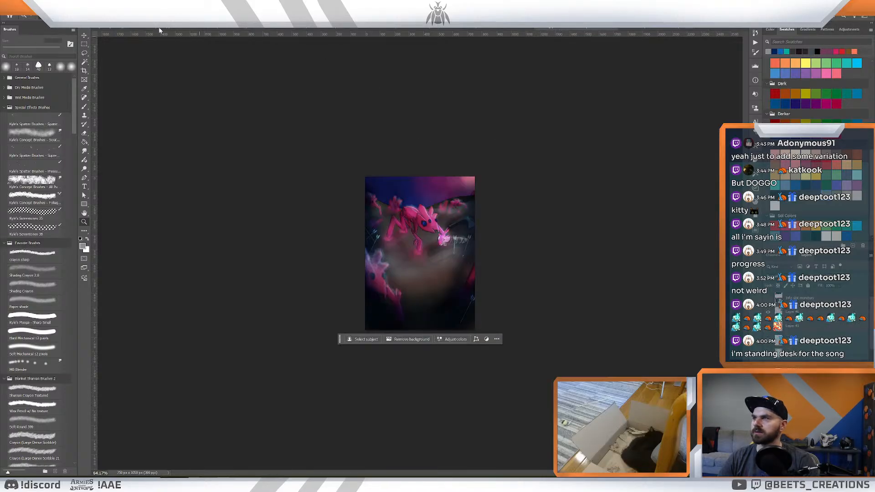
left_click(157, 29)
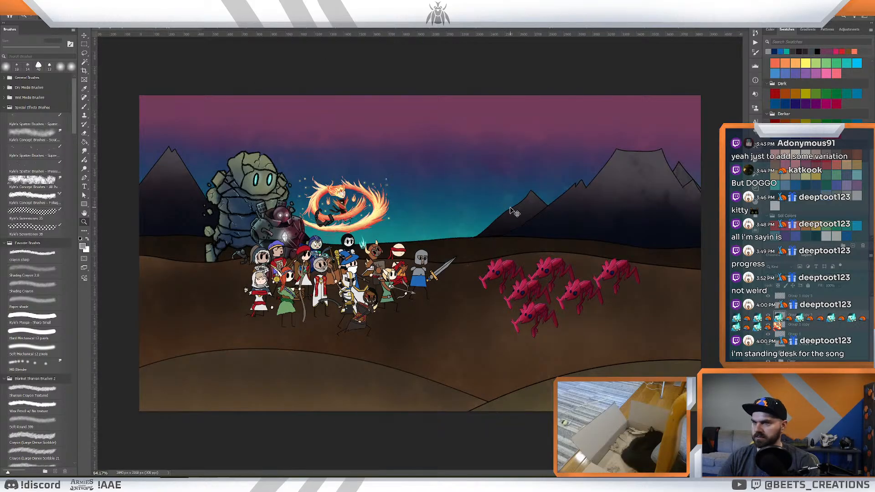
key("ctrl+v")
- Enlarge the pasted dark creature and position it along the canvas's right edge so it towers over the pink pack
key("ctrl+t")
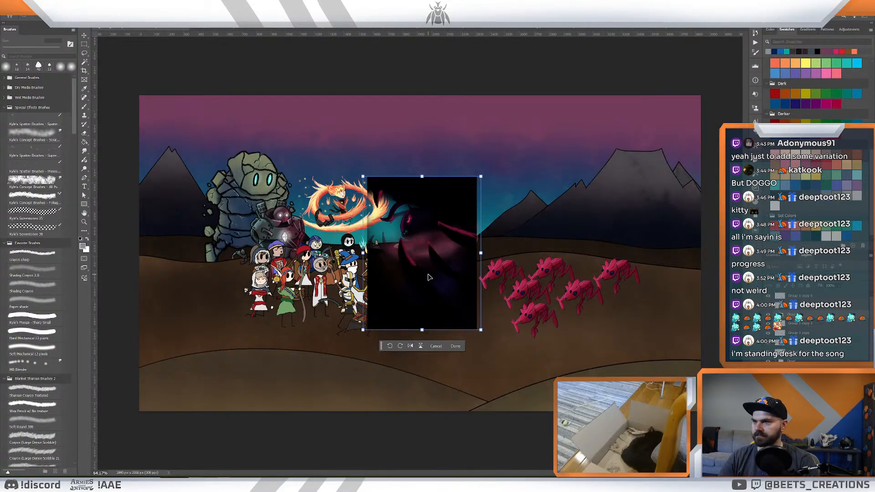
left_click_drag(429, 279, 638, 294)
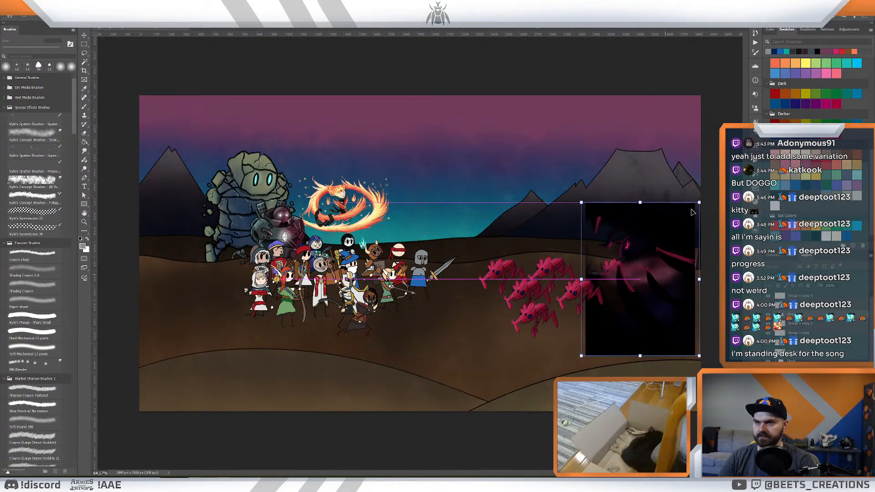
left_click_drag(699, 202, 777, 40)
left_click_drag(701, 168, 687, 222)
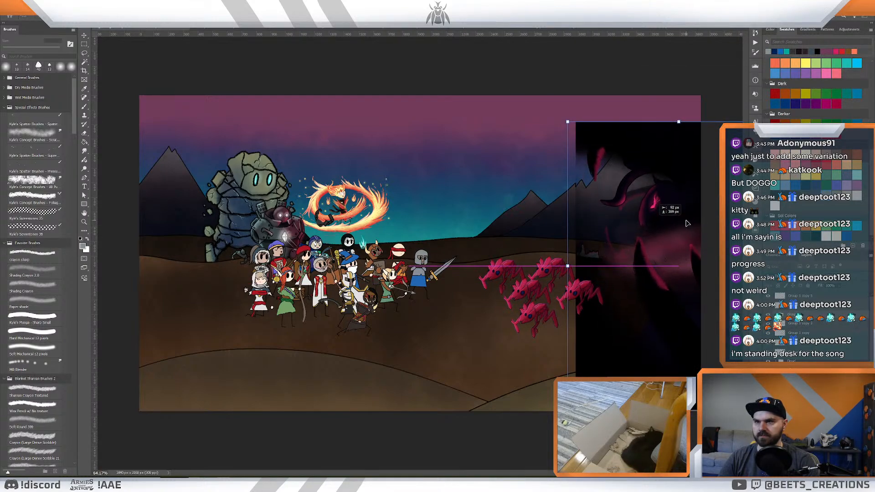
left_click_drag(520, 78, 497, 66)
left_click_drag(673, 131, 688, 181)
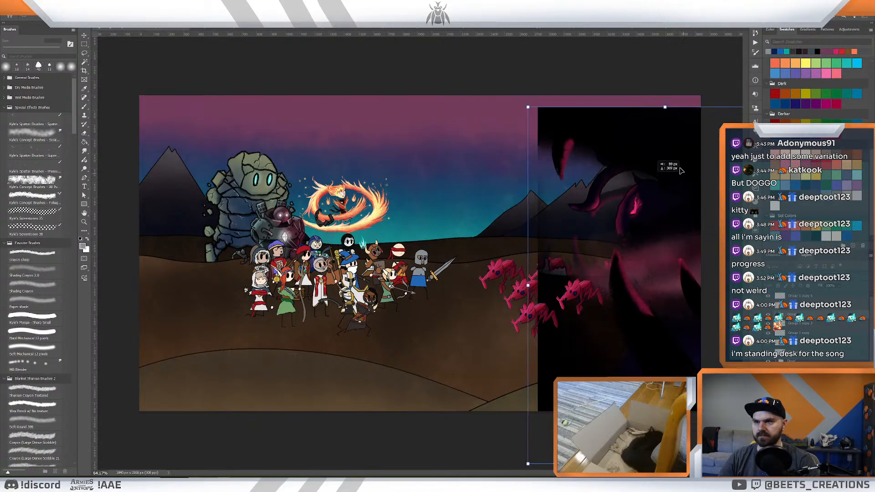
left_click_drag(529, 101, 425, 7)
left_click_drag(550, 131, 634, 191)
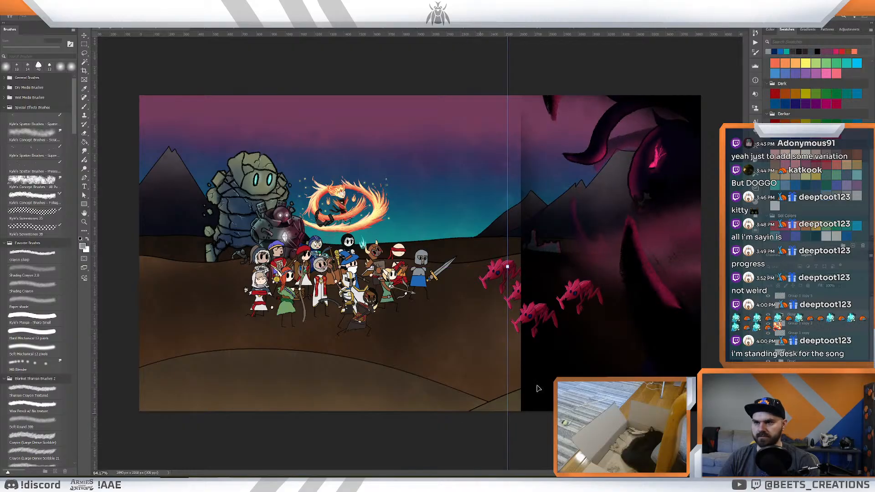
key("Return")
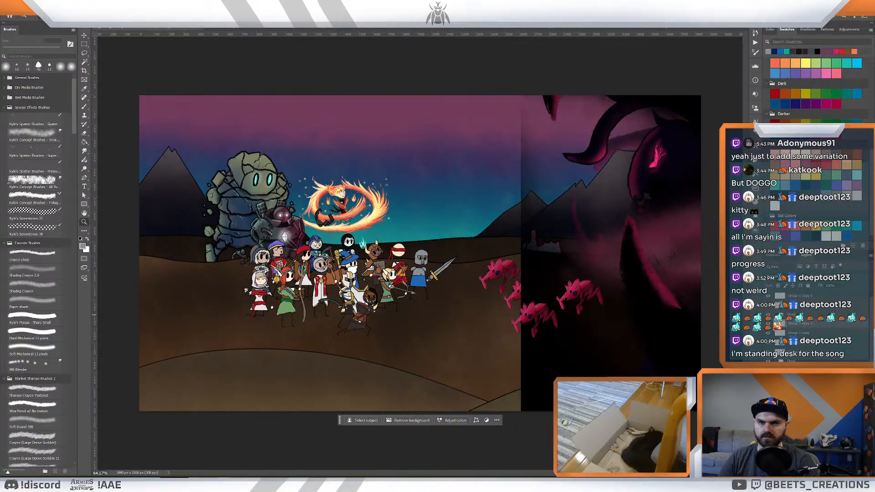
- Check the pasted creature's layers by toggling their visibility and delete the one casting a hard-edged dark haze over the sky and ground
left_click(776, 314)
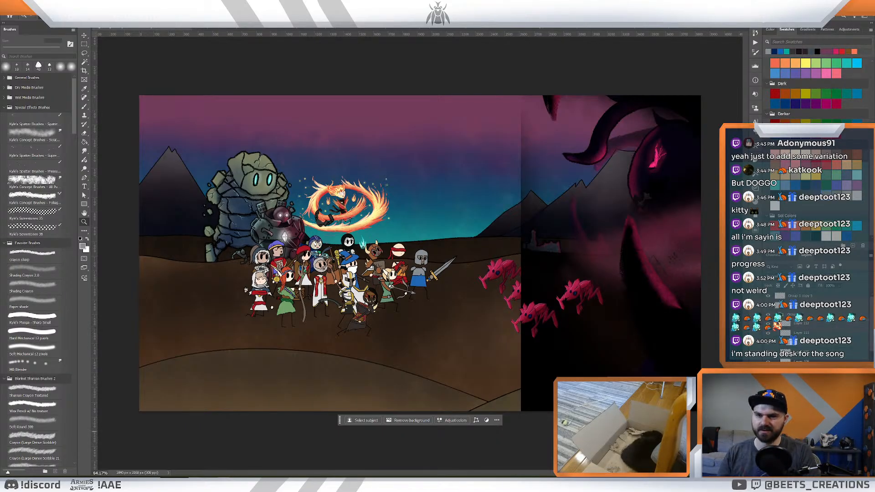
left_click(798, 429)
left_click(767, 428)
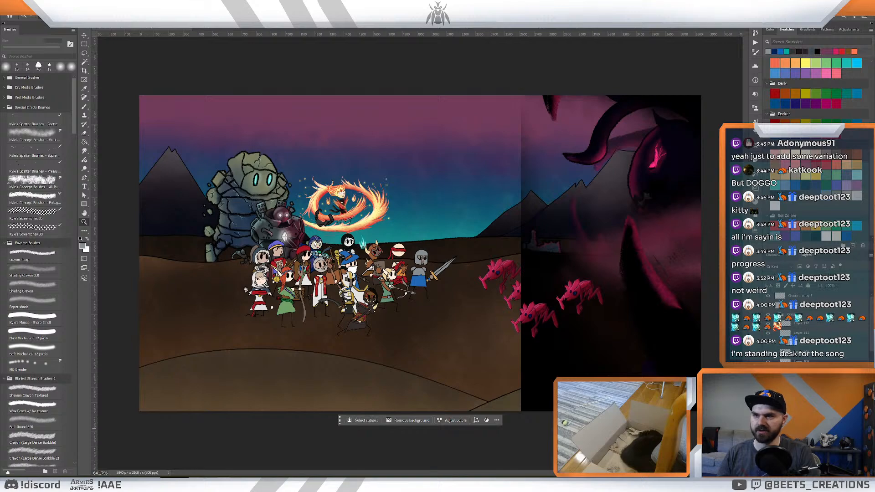
left_click(768, 418)
left_click(767, 419)
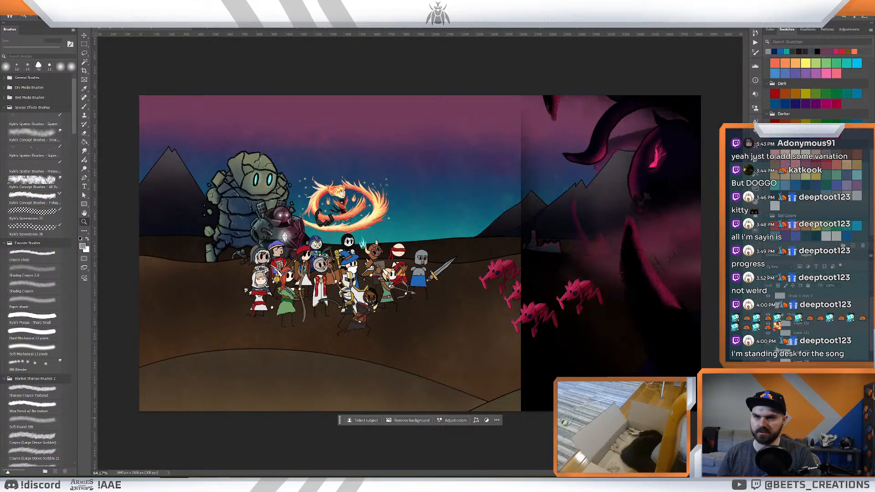
left_click(768, 323)
left_click(768, 323)
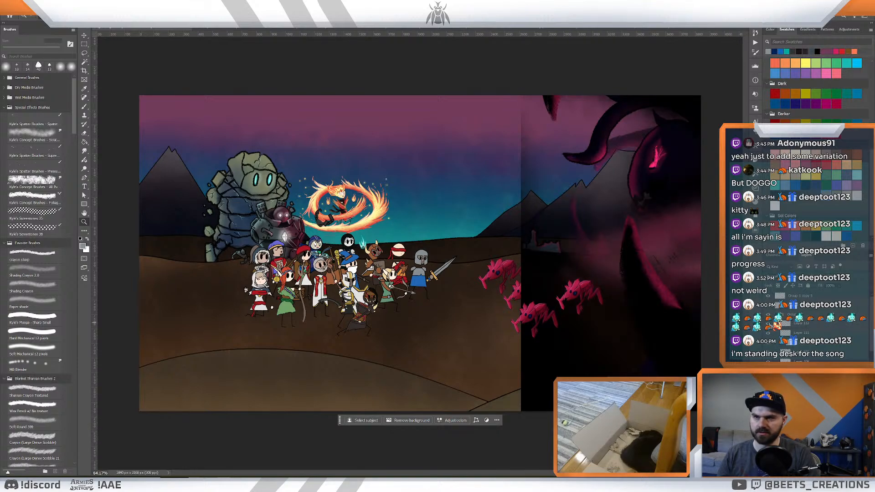
left_click(768, 332)
left_click(768, 343)
left_click(768, 343)
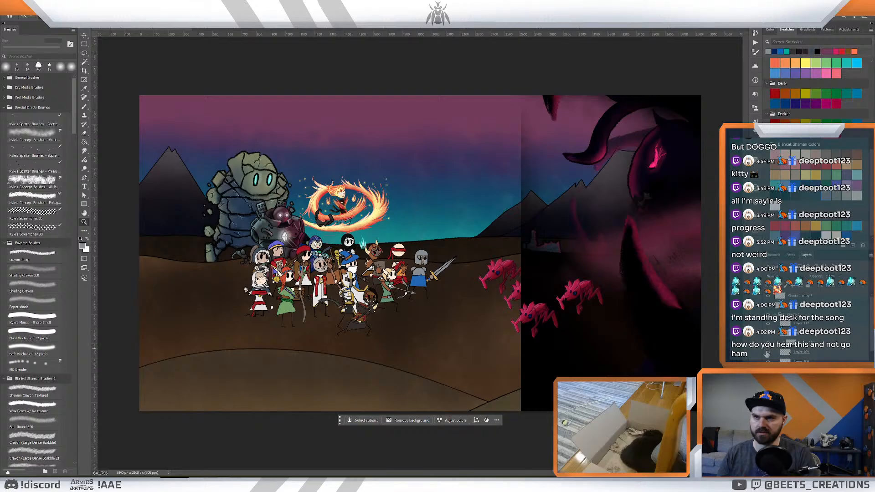
left_click(767, 352)
left_click(768, 353)
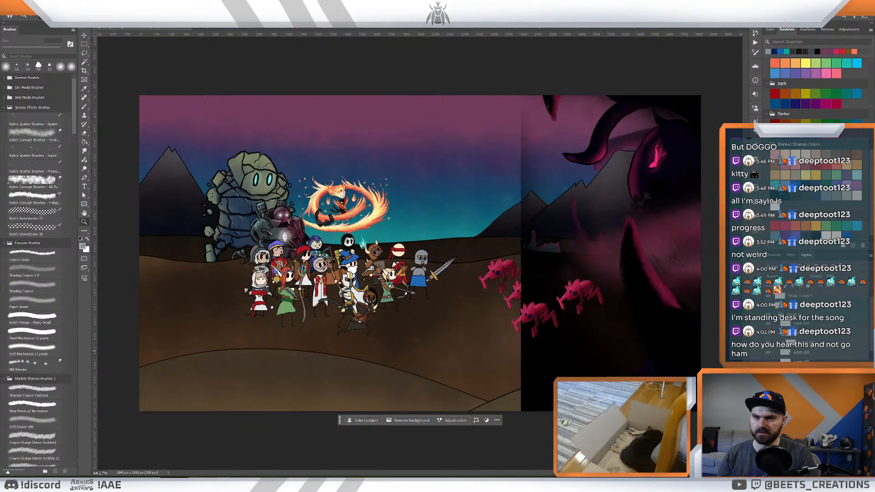
left_click(767, 361)
left_click(767, 361)
left_click(802, 362)
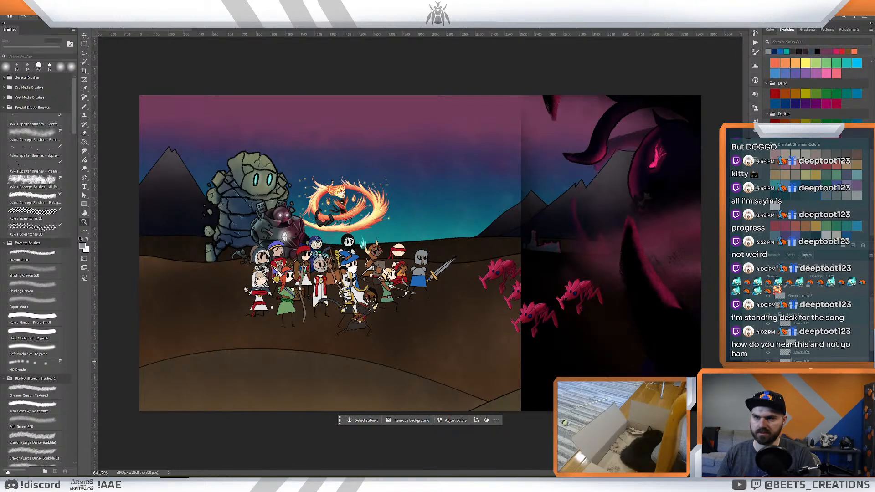
key("Delete")
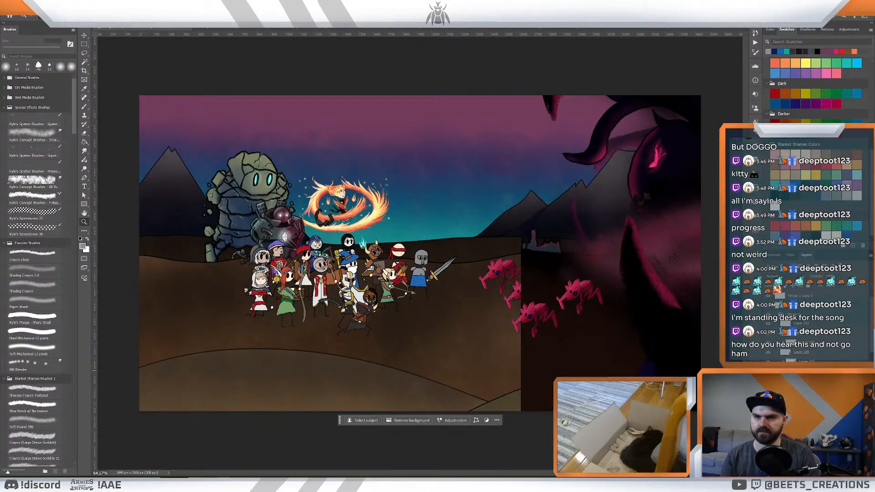
- Toggle the creature group's smoke and background layers individually to examine what each contributes
left_click(767, 370)
left_click(768, 370)
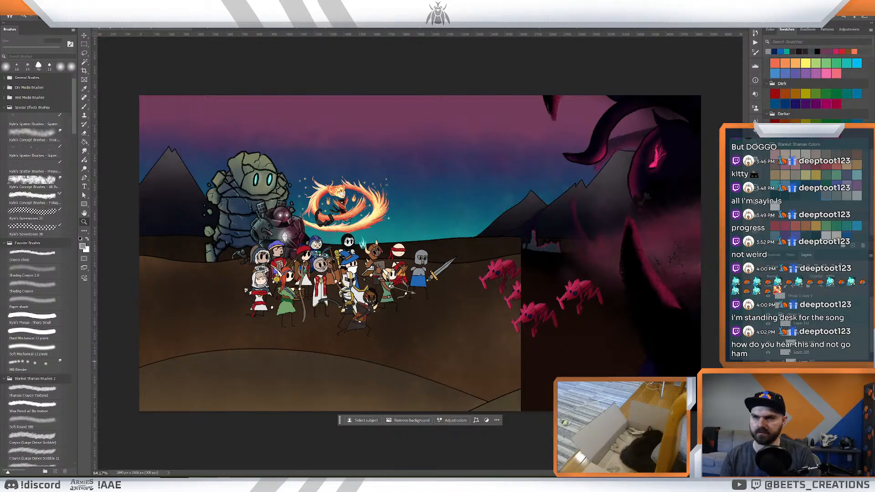
left_click(768, 362)
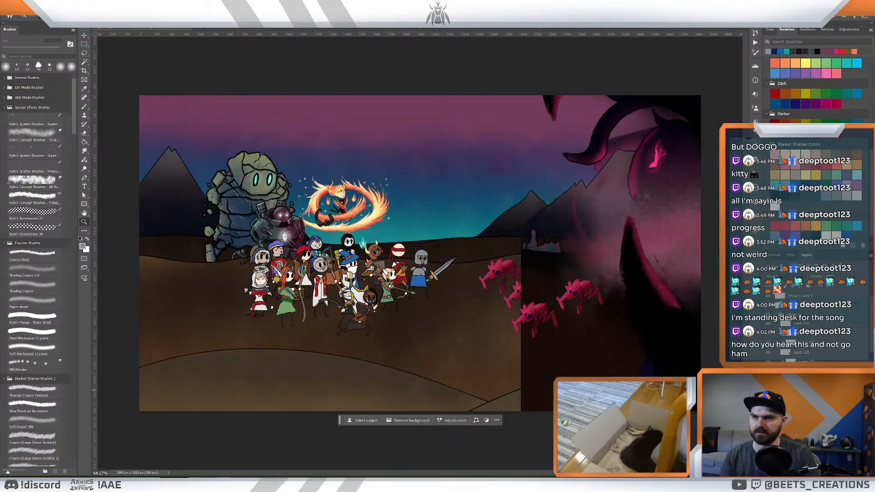
left_click(768, 361)
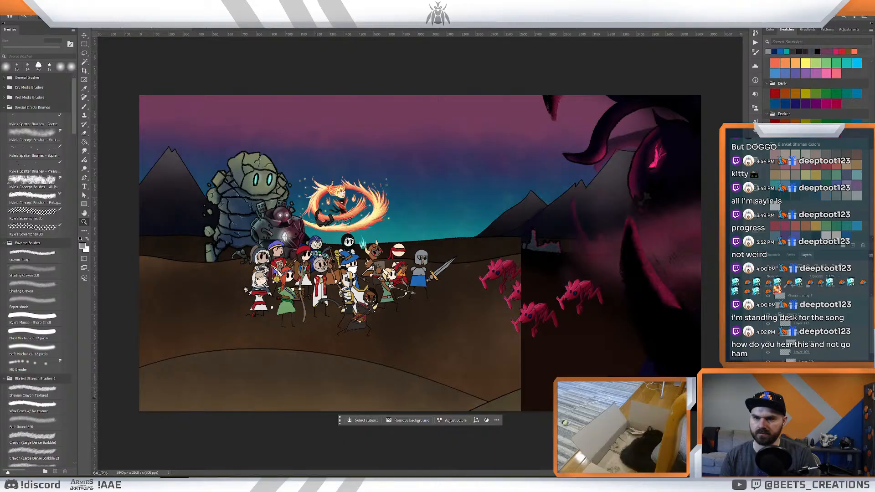
left_click(768, 400)
left_click(768, 400)
left_click(768, 400)
left_click(767, 401)
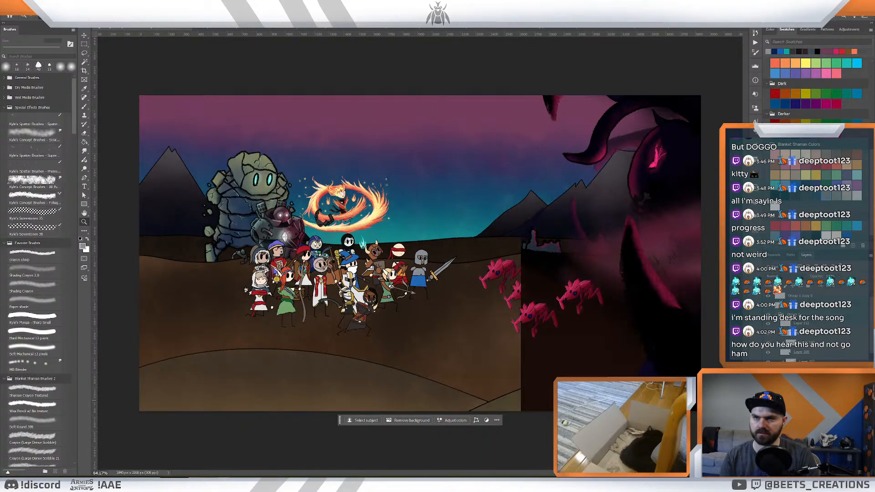
left_click(768, 390)
left_click(767, 390)
- Examine the creature's body, horn and shading layers further down the group by switching each one off and on
scroll(802, 319, "down", 3)
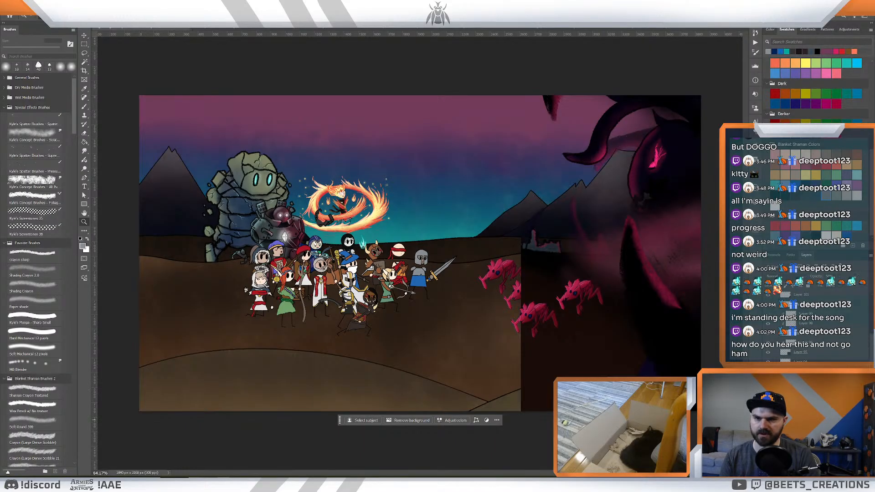
left_click(768, 390)
left_click(767, 390)
left_click(768, 390)
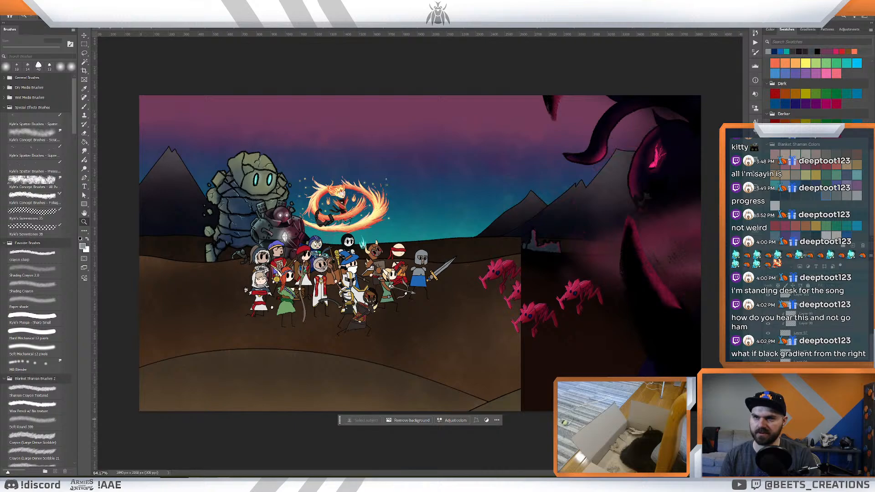
left_click(768, 390)
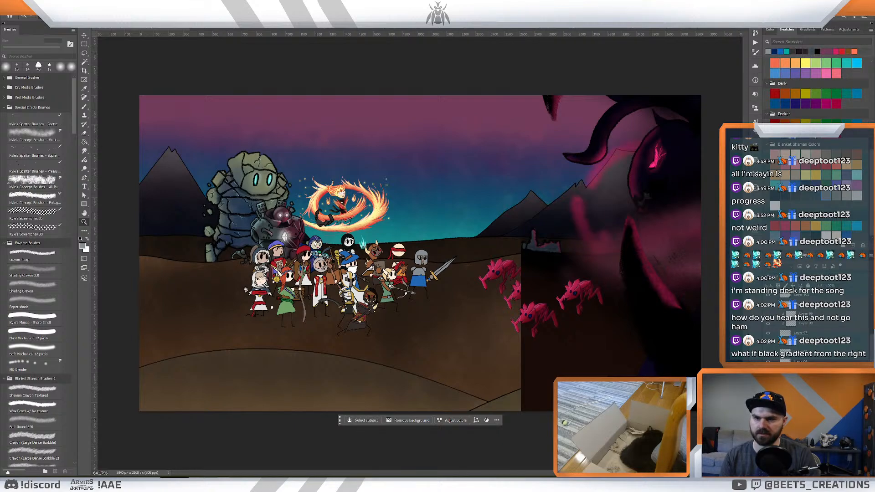
left_click(768, 418)
left_click(768, 401)
left_click(767, 401)
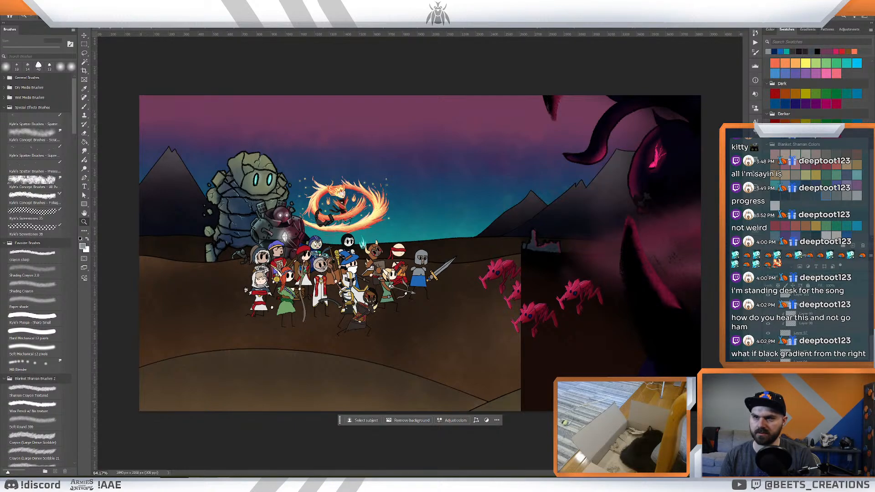
left_click(768, 401)
left_click(768, 401)
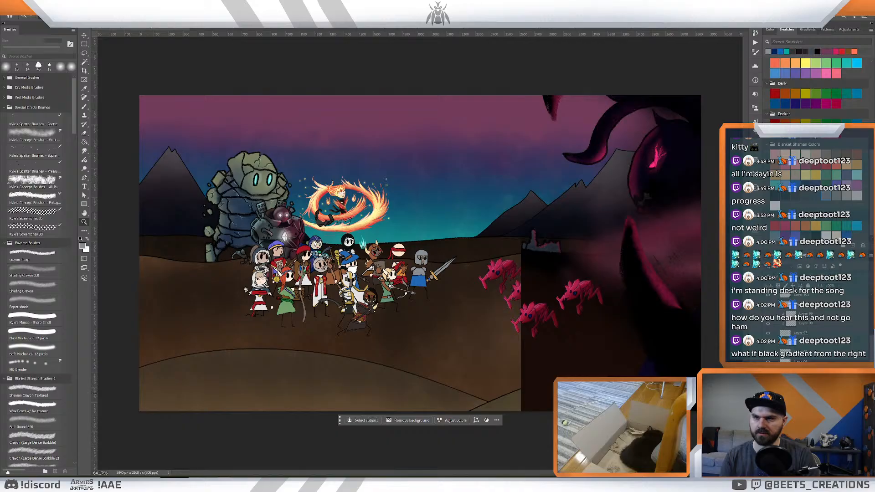
left_click(767, 383)
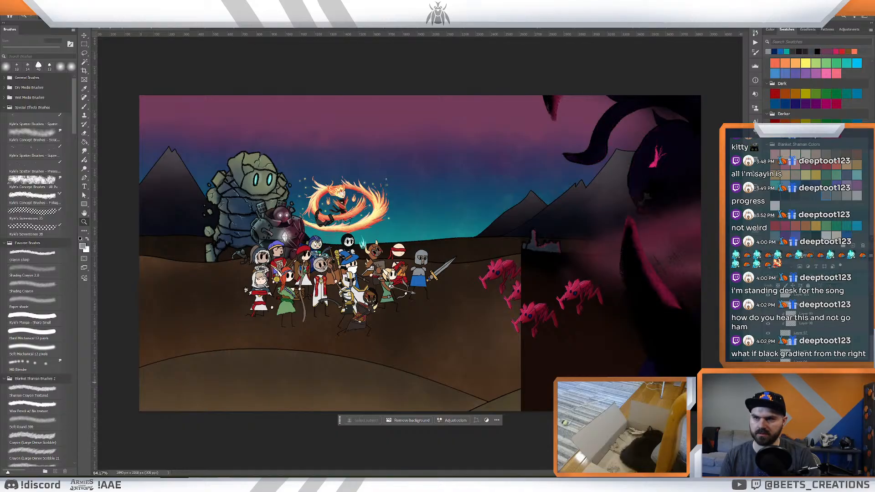
left_click(767, 383)
left_click(767, 401)
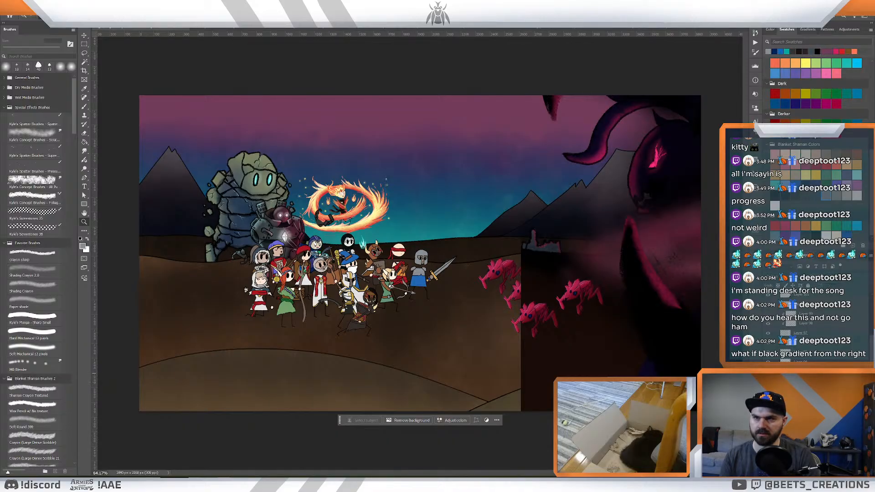
left_click(768, 401)
left_click(768, 400)
left_click(767, 401)
left_click(767, 401)
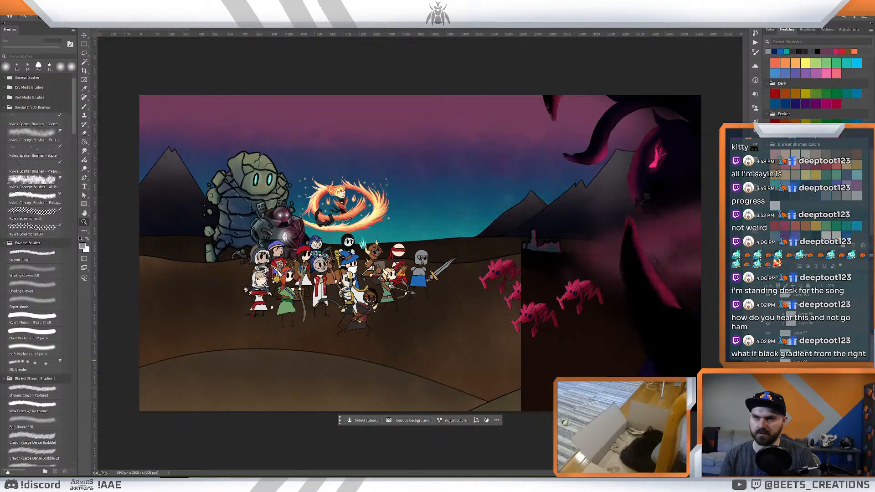
- Hide the creature artwork's dark ground layer and the dark layer surrounding the small distant castle
left_click(768, 369)
left_click(769, 359)
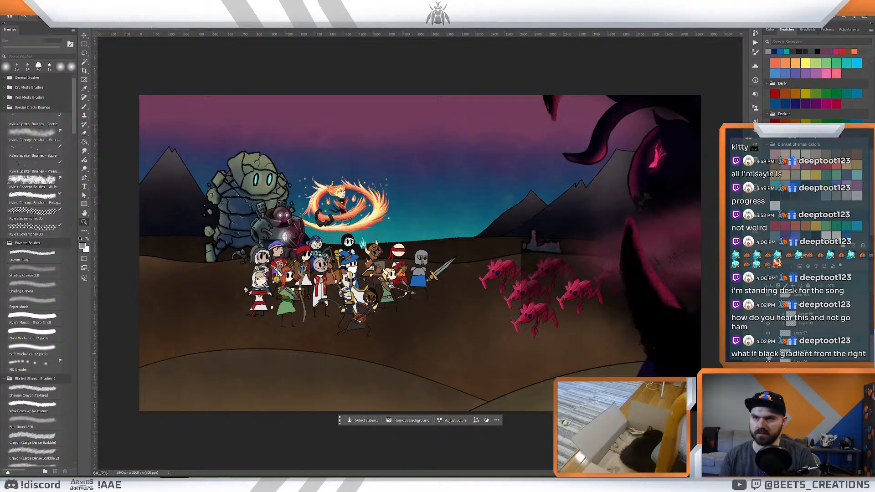
left_click(768, 359)
left_click_drag(785, 359, 780, 351)
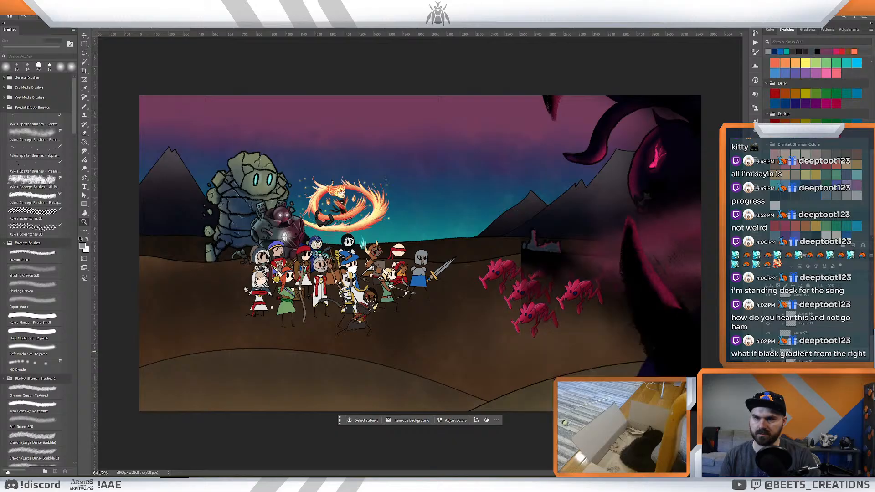
left_click(779, 356, "alt")
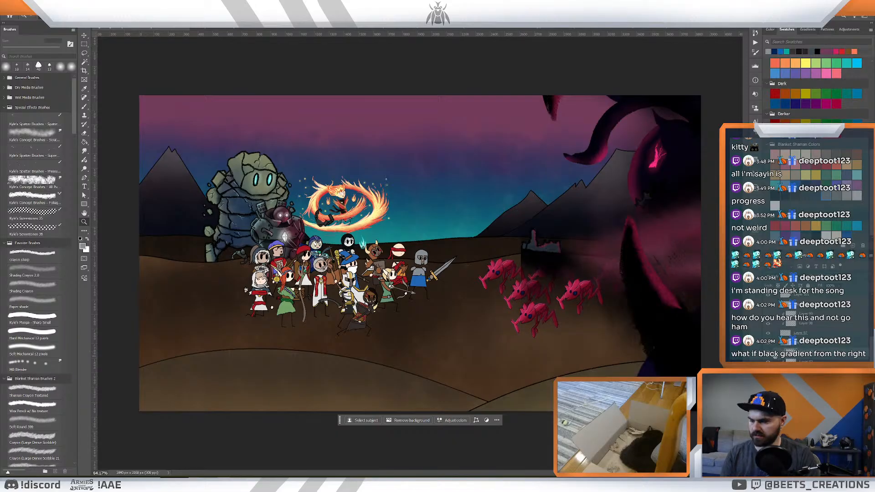
left_click(774, 356, "alt")
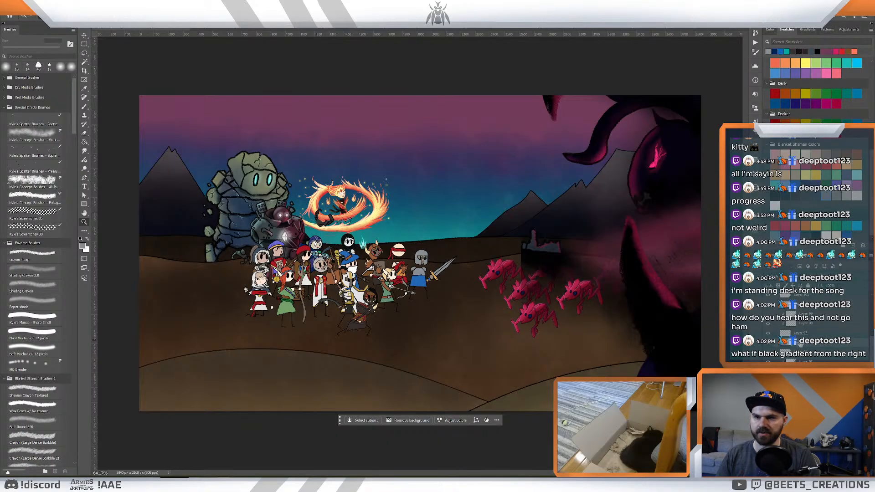
left_click(768, 344)
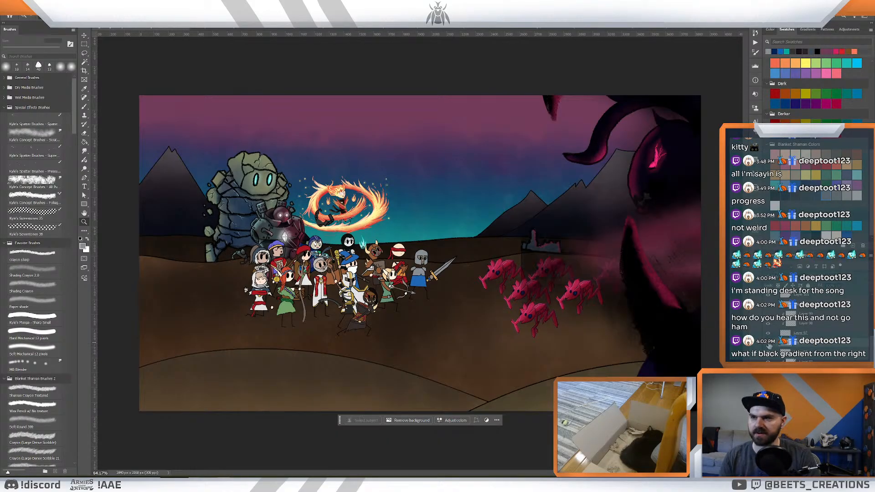
- Check the small distant castle's layers by toggling their visibility and hide its grey fill
left_click(768, 344)
left_click(768, 344)
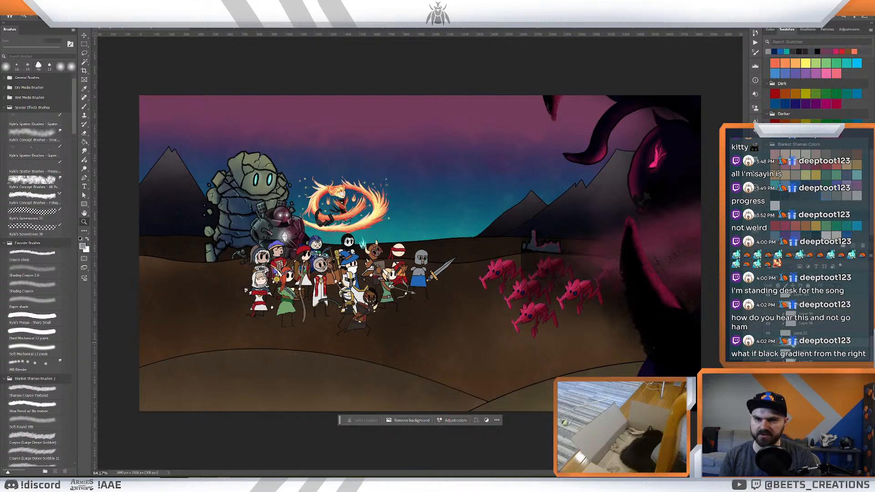
left_click(769, 336)
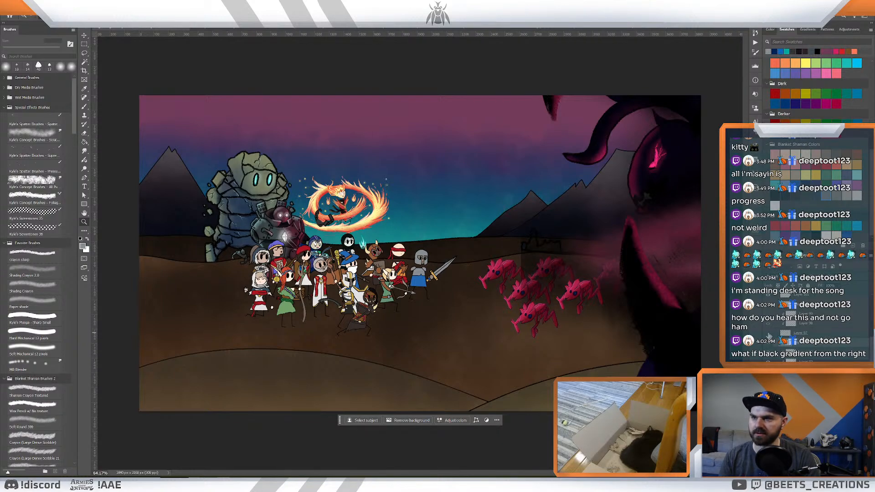
left_click(769, 336)
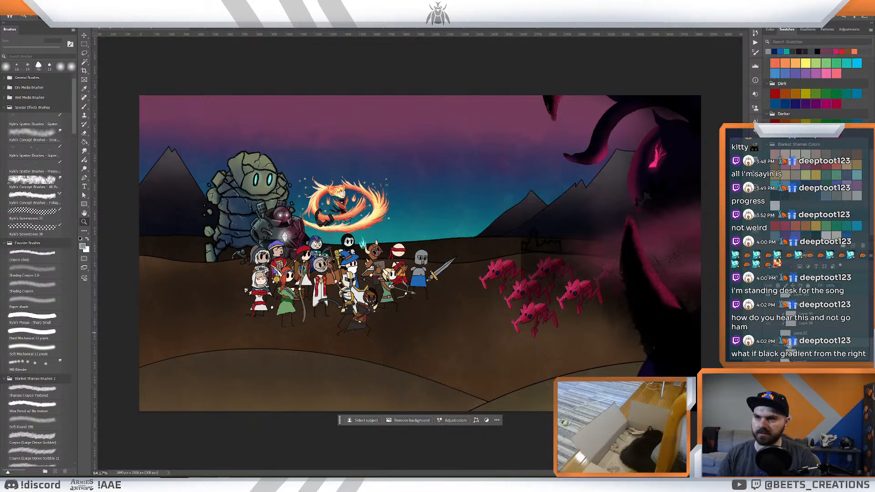
left_click_drag(791, 348, 787, 348)
left_click(771, 346)
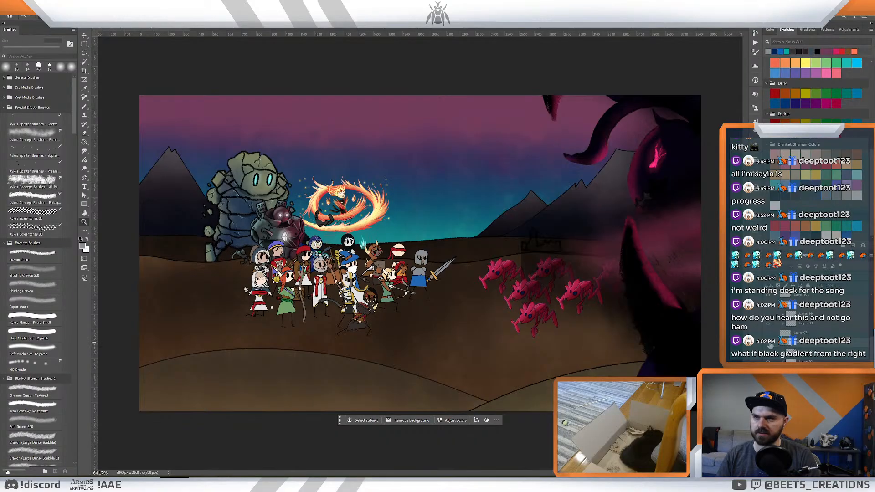
left_click(771, 345)
- Delete the remaining layers of the small distant castle, including its dark outline
left_click(784, 333)
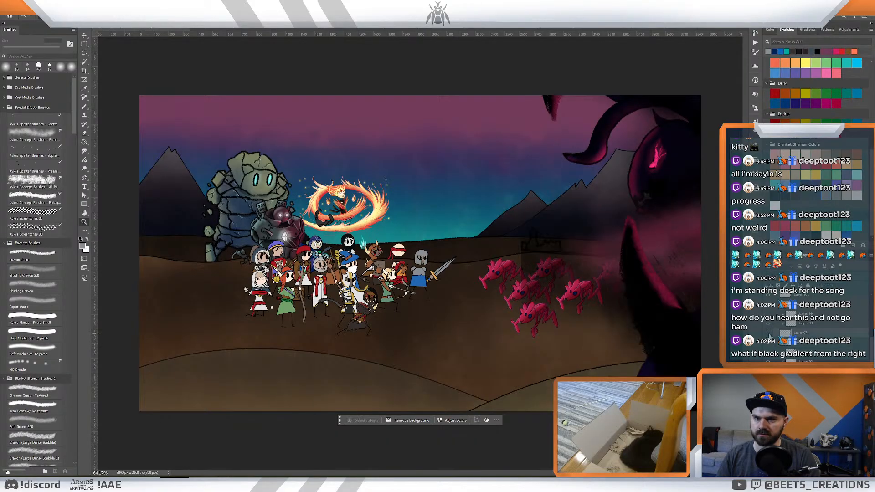
left_click(769, 334)
left_click(770, 335)
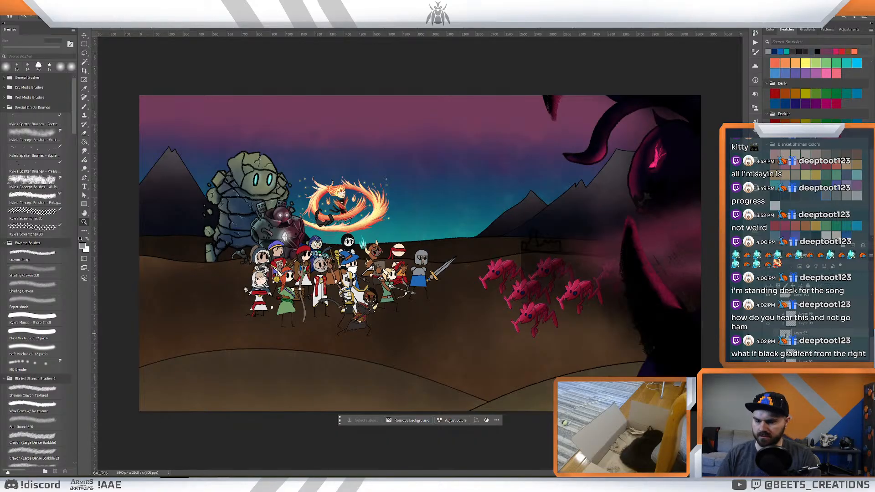
key("Delete")
key("Delete")
key("Delete")
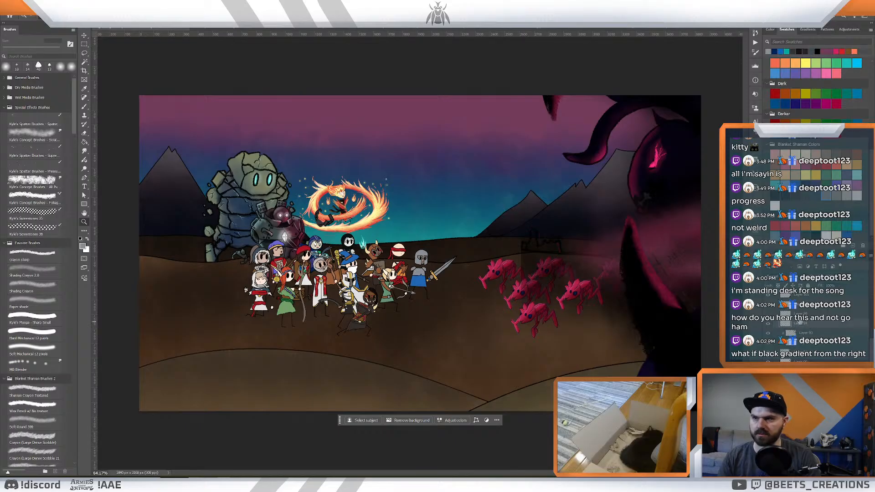
scroll(803, 320, "up", 2)
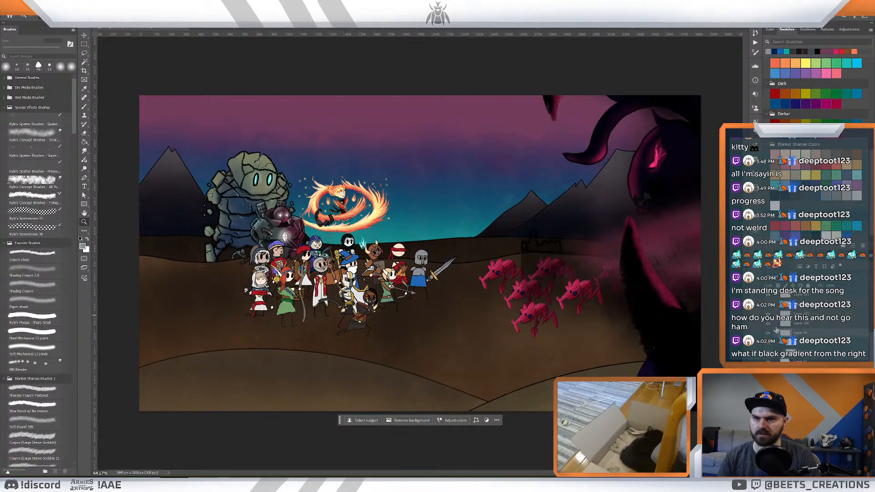
left_click(769, 324)
key("Delete")
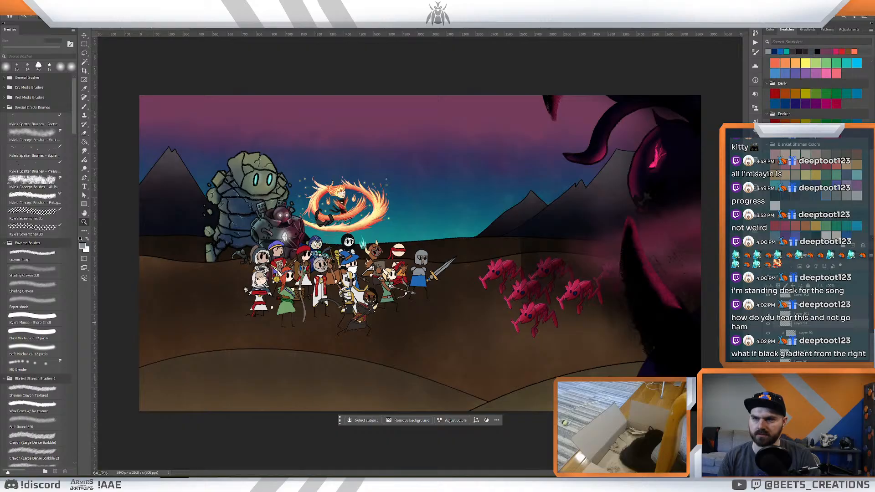
- Check the haze layer over the pink creatures and set the Eraser to Shading Crayon 2.0 at 600 px
left_click(768, 311)
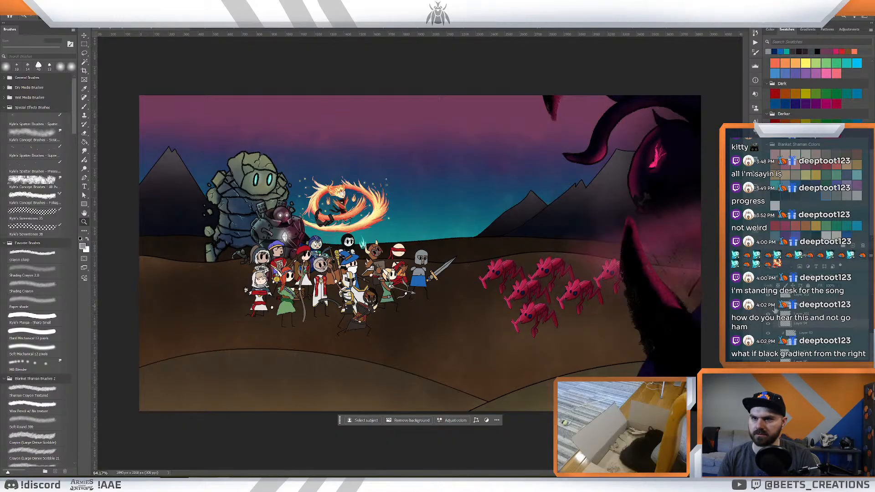
left_click(767, 310)
left_click(768, 311)
left_click(768, 311)
key("e")
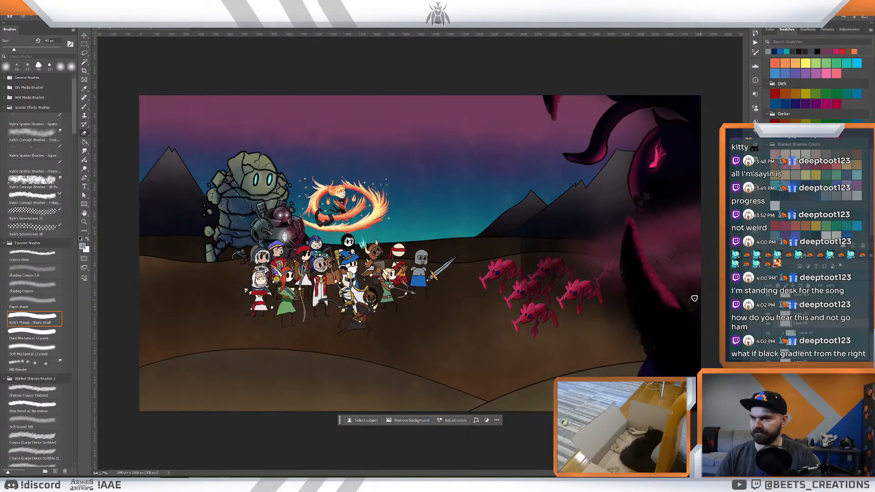
left_click(40, 273)
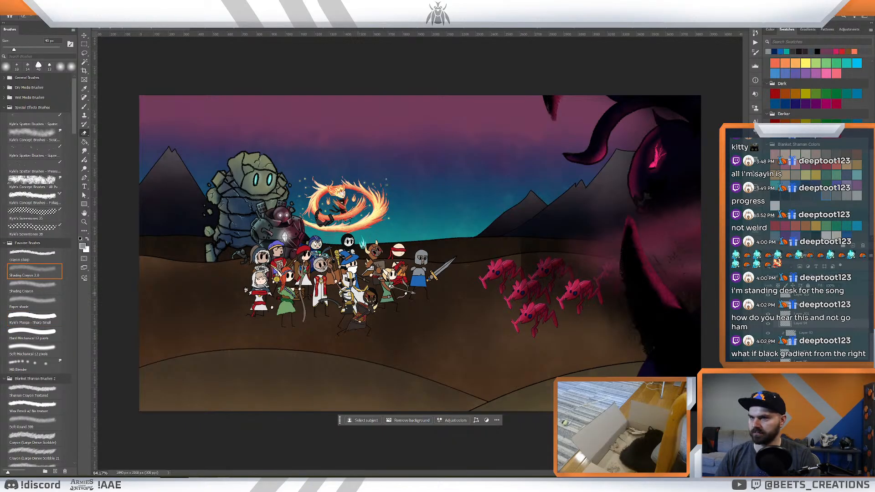
key("bracketright")
key("bracketright")
key("bracketright")
key("bracketright")
key("bracketright")
key("bracketright")
key("bracketright")
key("bracketright")
key("bracketright")
key("bracketright")
key("bracketright")
key("bracketright")
key("bracketright")
key("bracketright")
key("bracketright")
key("bracketright")
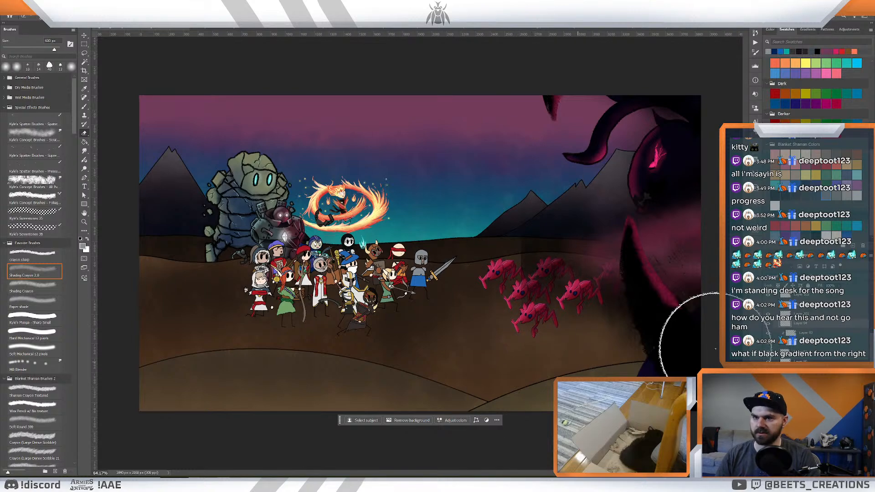
- Compare the haze layer on and off, and soften its hard edge around the pink creatures with the Eraser
left_click(770, 324)
left_click(770, 313)
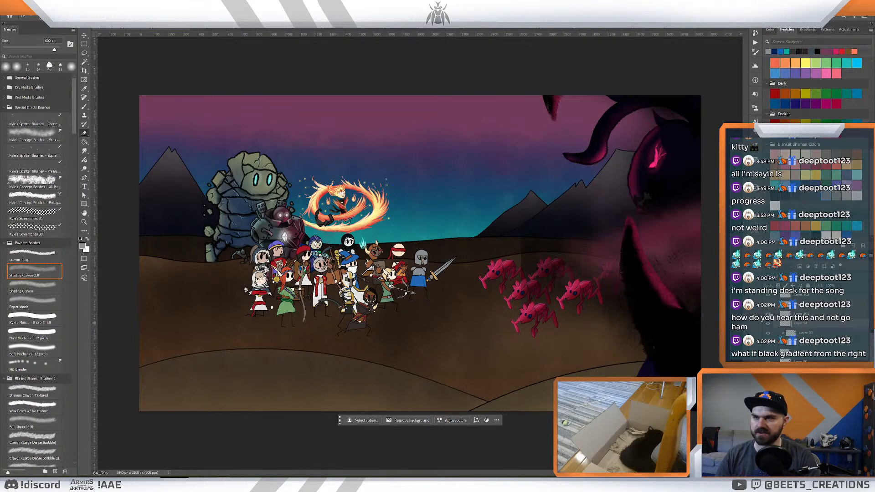
left_click(769, 312)
left_click(768, 311)
left_click(770, 308)
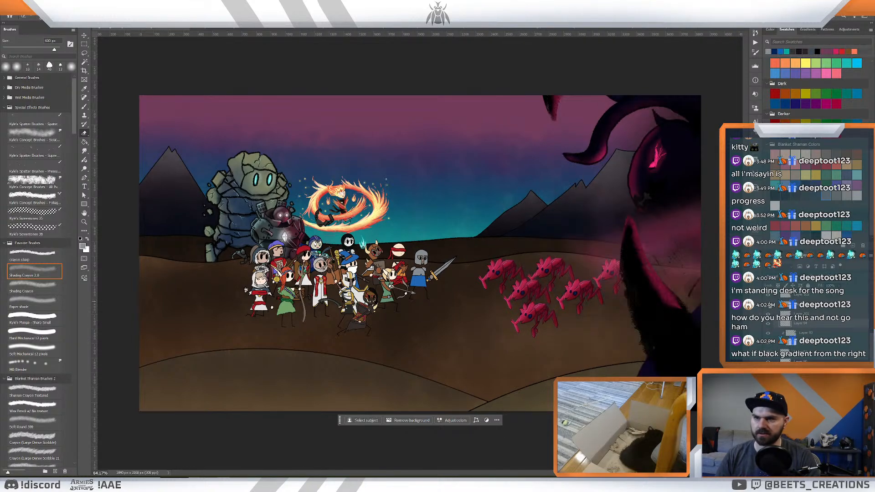
left_click(770, 308)
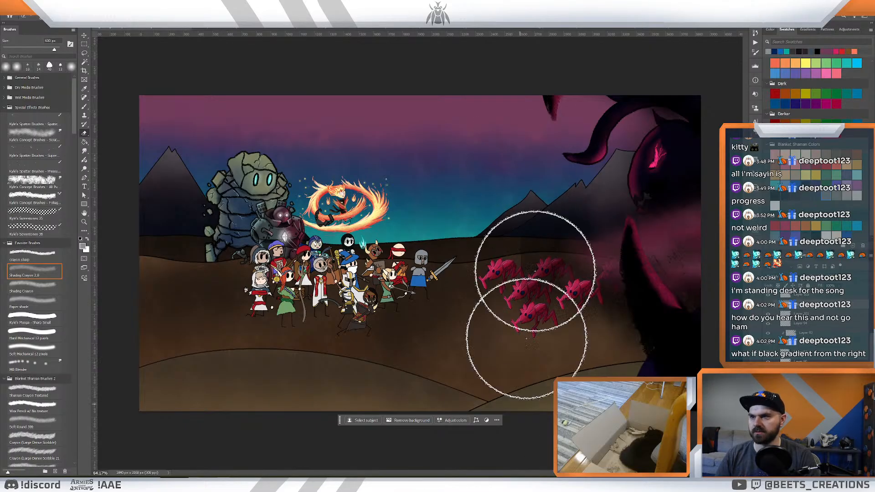
key("z")
left_click_drag(549, 319, 533, 319)
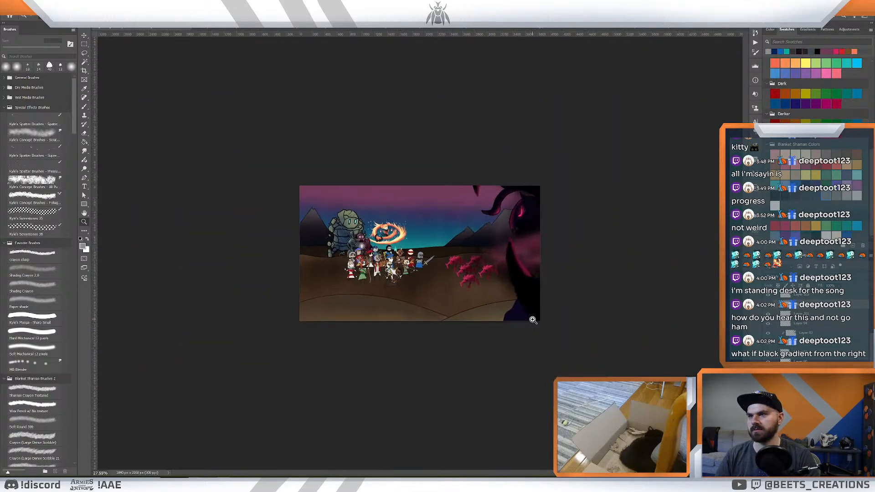
key("e")
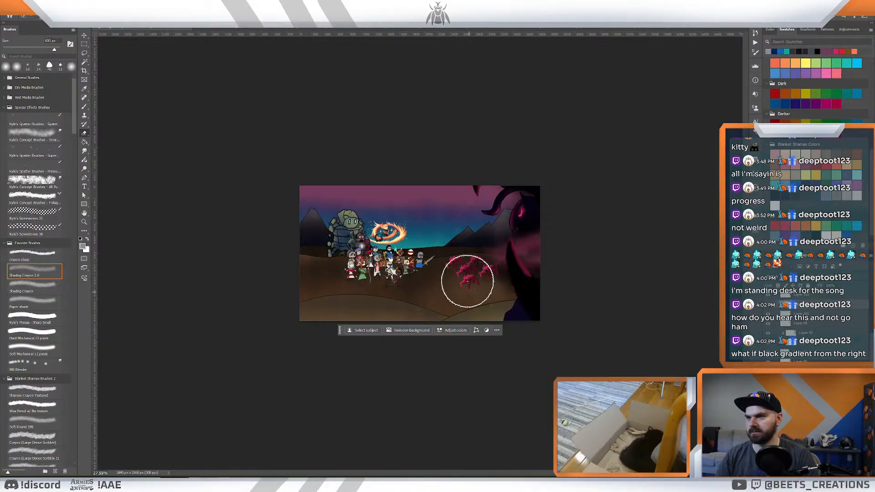
key("z")
mouse_move(479, 294)
left_mouse_down()
mouse_move(467, 293)
mouse_move(478, 299)
left_mouse_up()
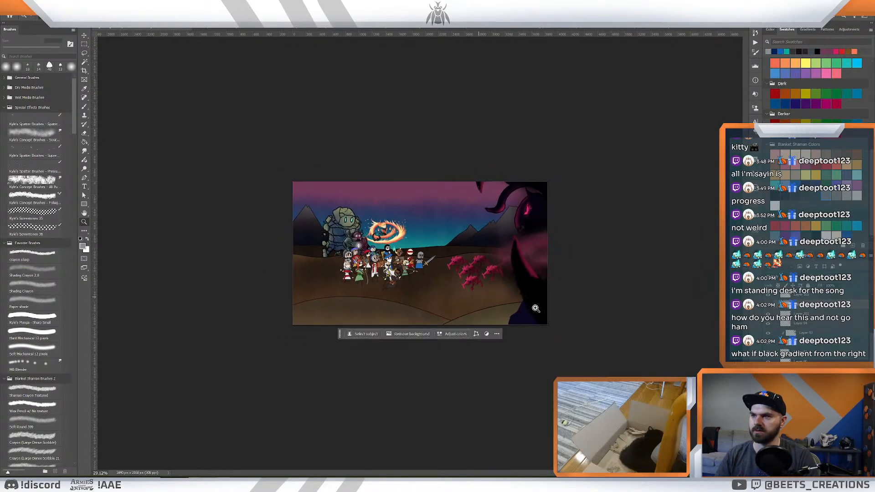
- Set up the Gradient tool with the basic black-to-white preset
scroll(814, 308, "up", 4)
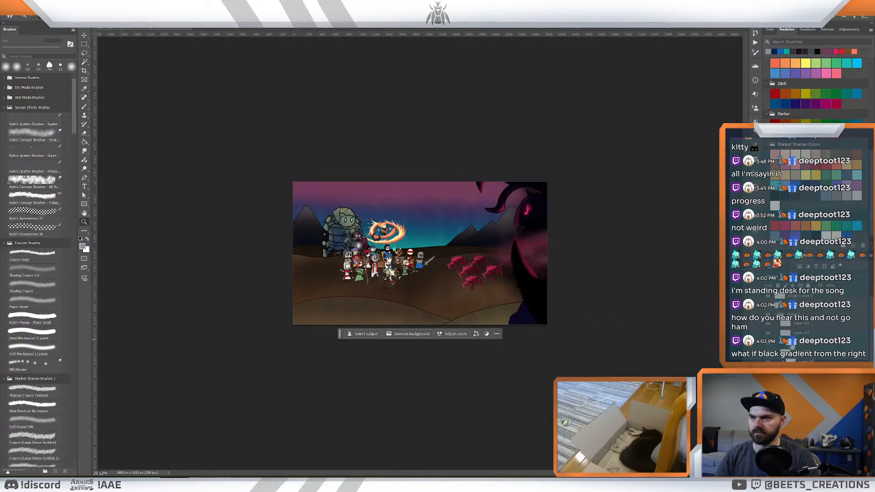
scroll(802, 319, "up", 5)
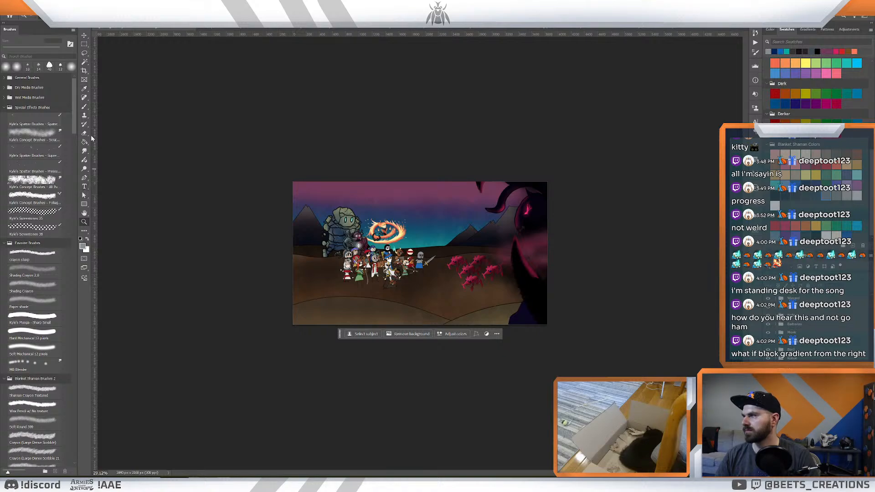
left_click(84, 205)
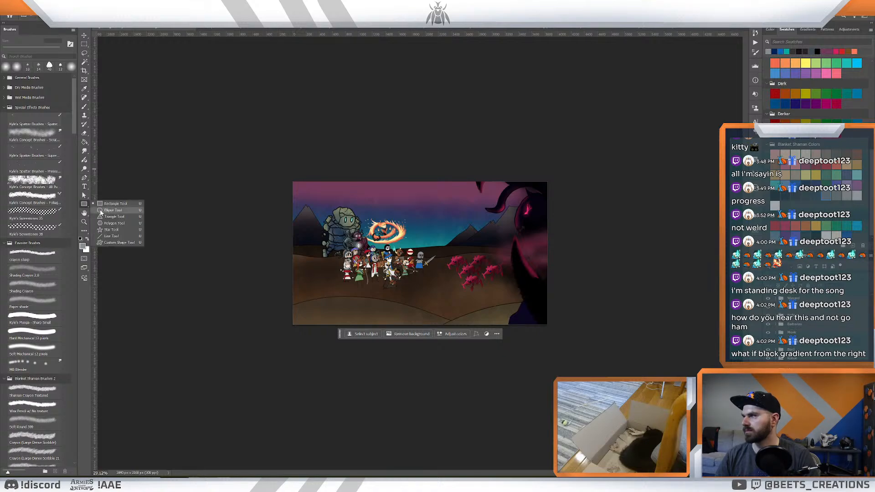
left_click(84, 142)
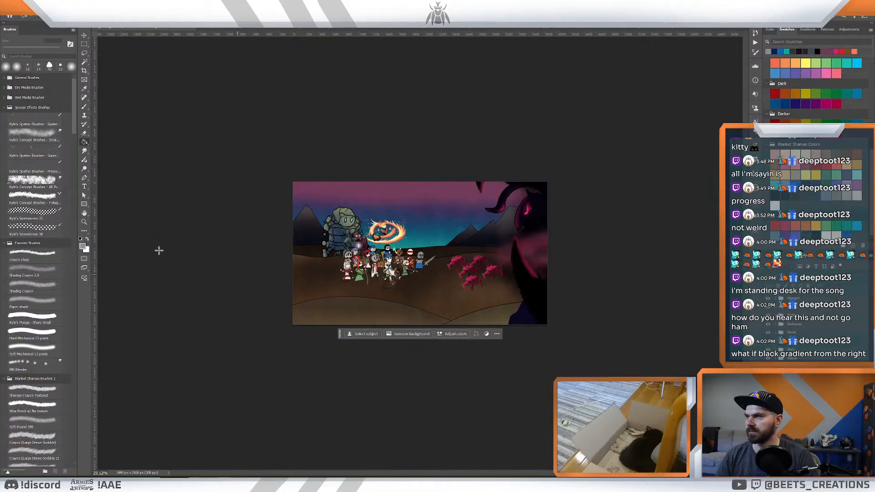
left_click_drag(84, 143, 107, 141)
left_click(90, 15)
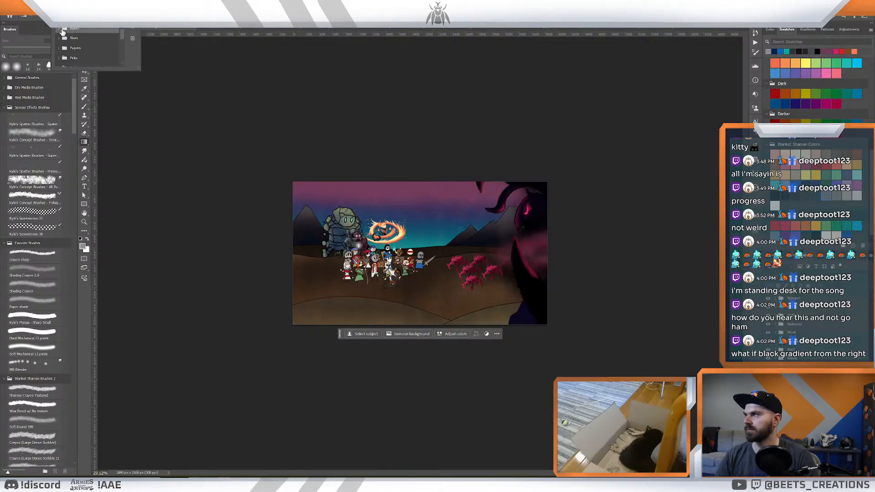
left_click(60, 29)
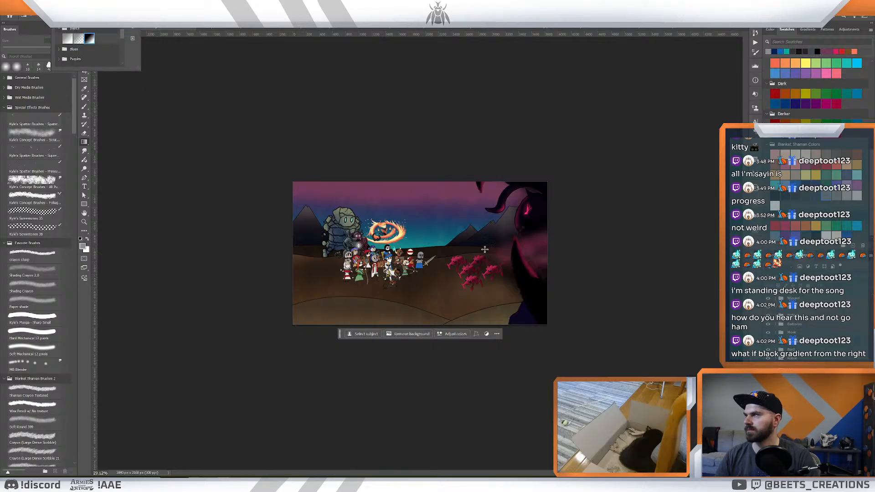
- Try a horizontal gradient running from beyond the canvas's right edge to behind the heroes, and undo it
left_click(590, 264)
left_click_drag(599, 267, 323, 276)
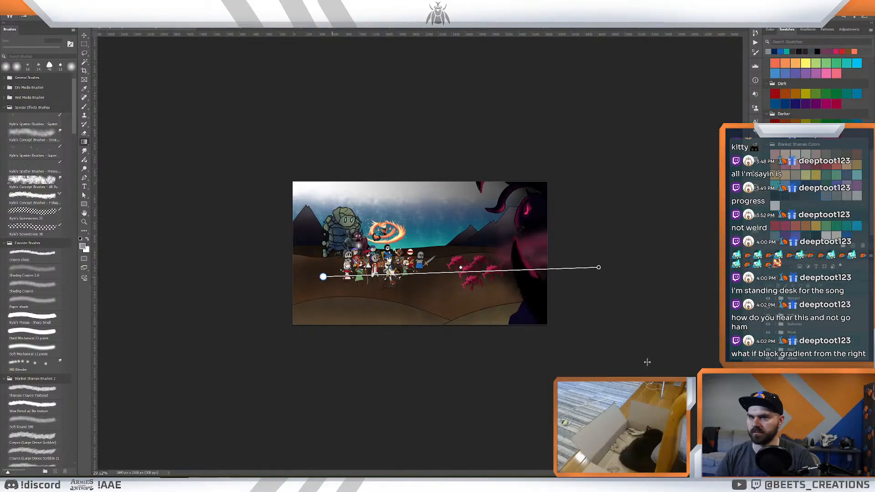
key("ctrl+z")
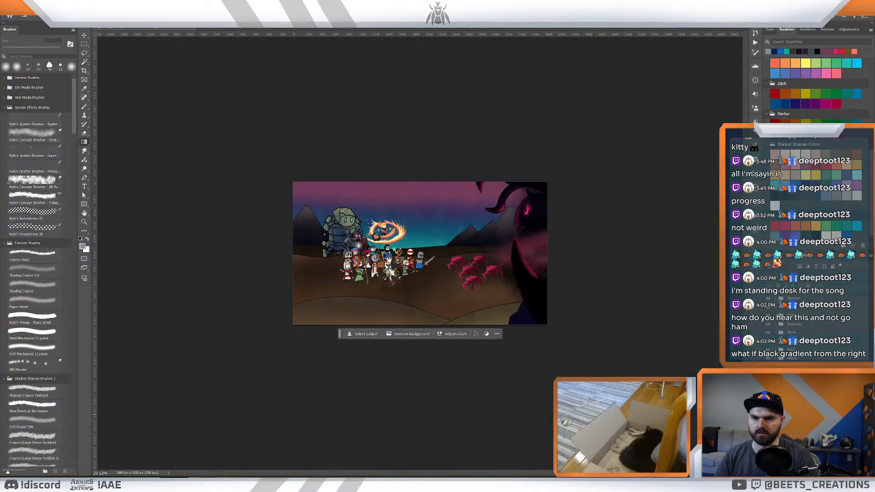
- Place a black-to-white linear gradient fill above the creature groups, darkest at the huge creature's side and extending past both canvas edges
left_click_drag(871, 314, 858, 281)
left_click(824, 299)
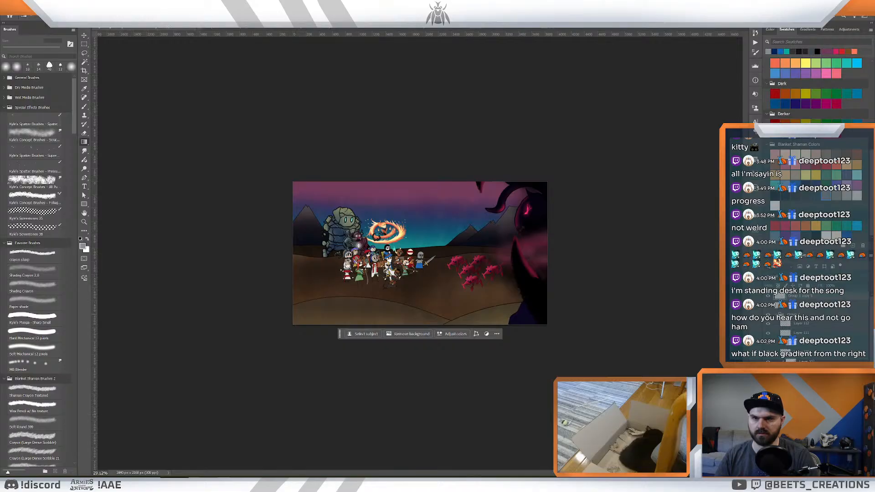
left_click(777, 315)
left_click(787, 306)
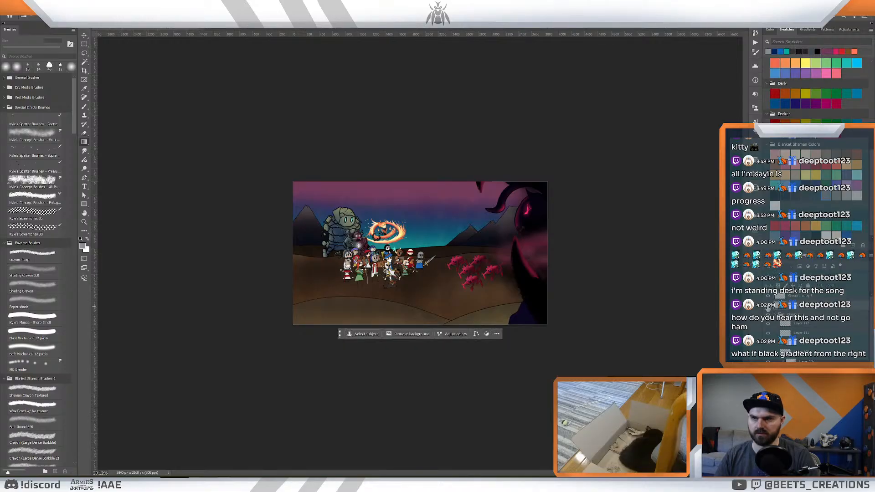
left_click(768, 305)
left_click(768, 306)
left_click(801, 296)
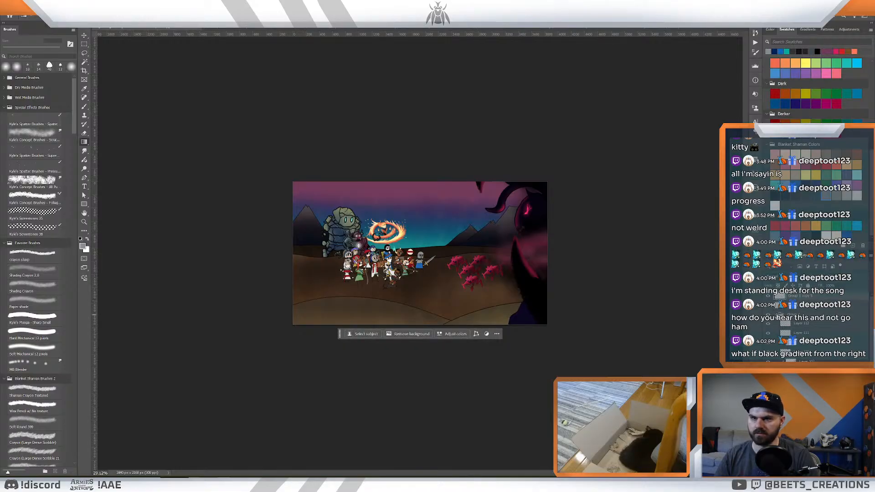
left_click(775, 315)
left_click_drag(794, 293, 796, 295)
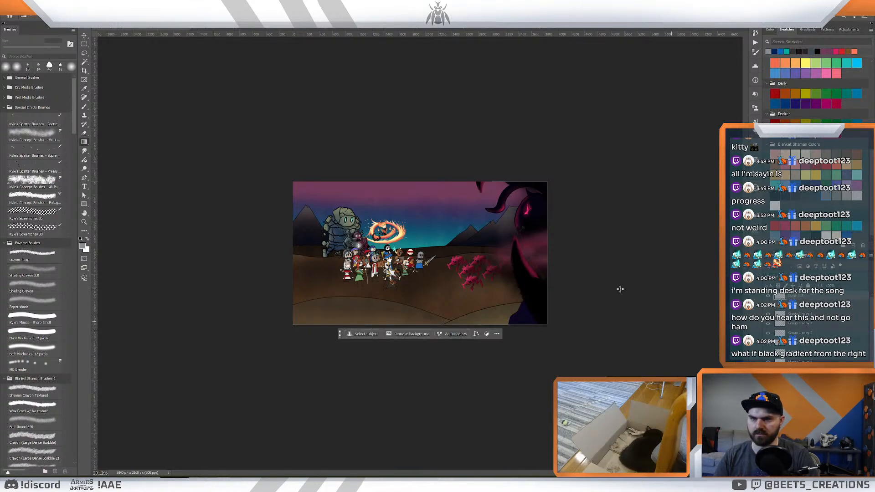
left_click_drag(610, 277, 94, 270)
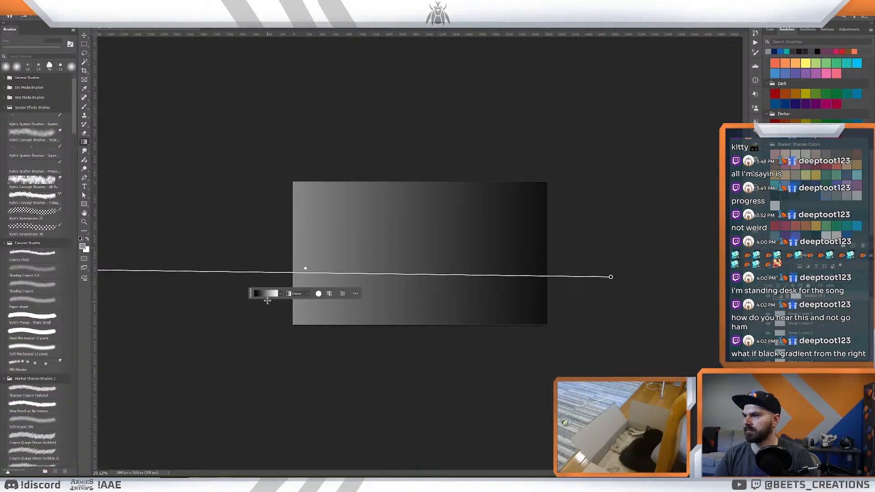
- Try a mid-gray for the black stop of the gradient fill, and cancel the colour change
left_click(342, 294)
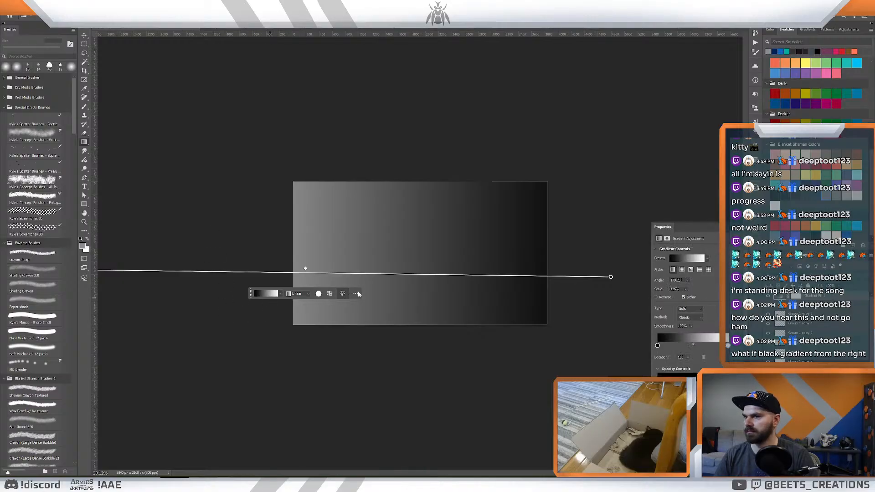
double_click(657, 346)
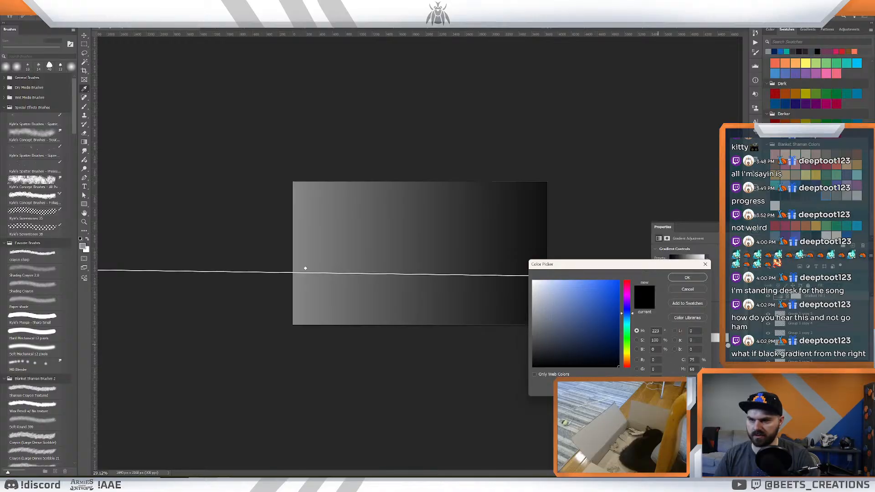
left_click(533, 334)
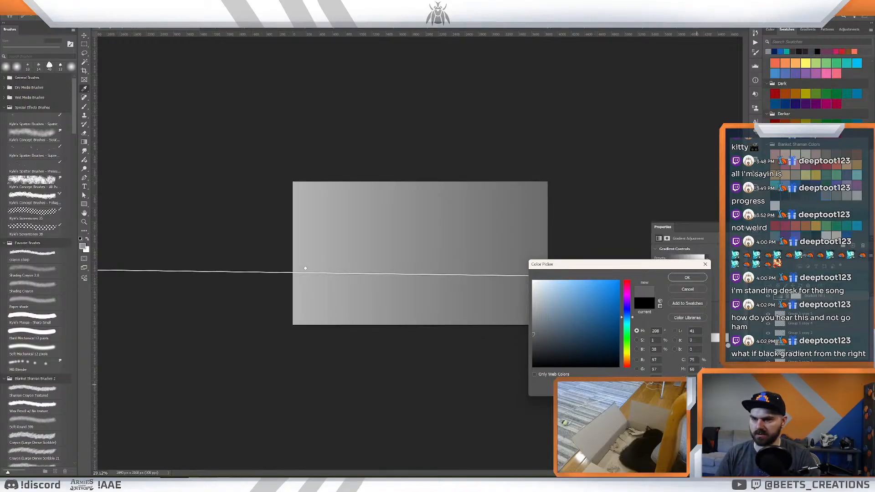
left_click(687, 288)
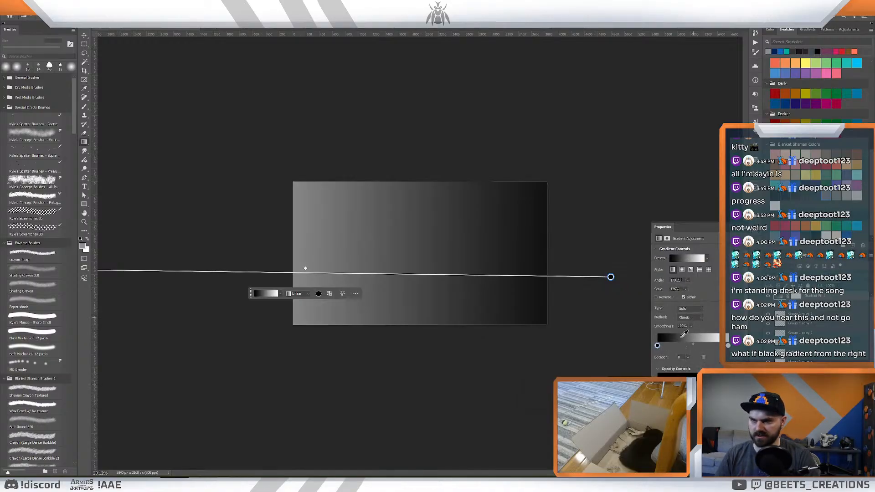
- Try a near-black reddish colour for the gradient's white stop, and undo the gradient fill
left_click(728, 348)
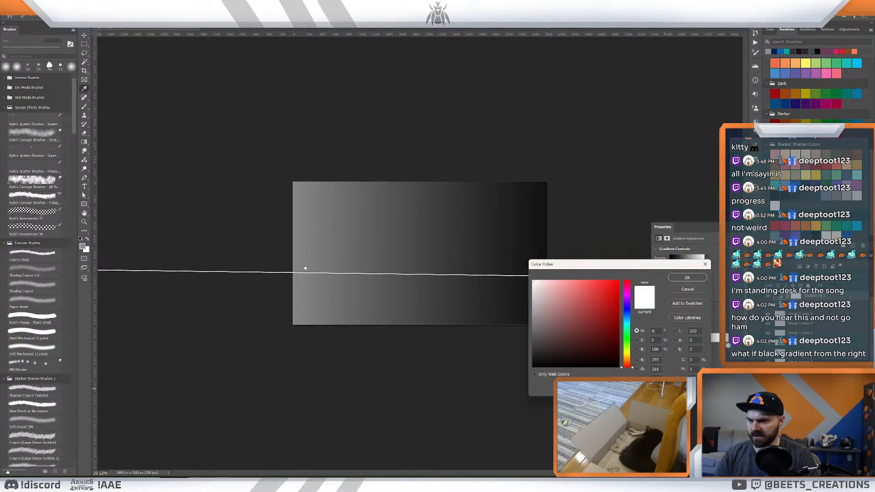
left_click(774, 206)
left_click(774, 196)
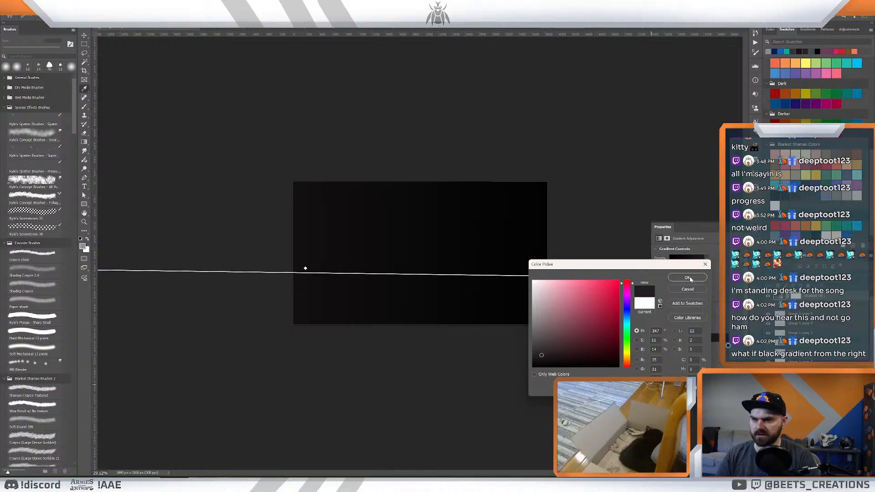
left_click(687, 277)
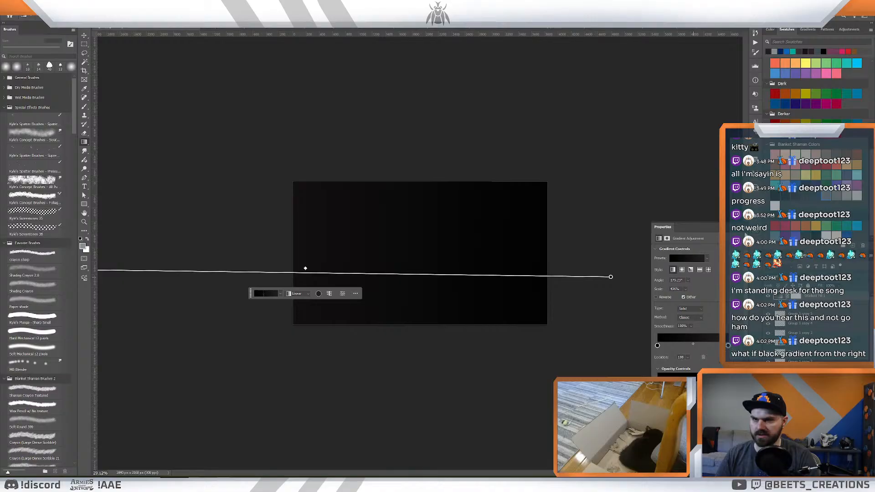
left_click(734, 228)
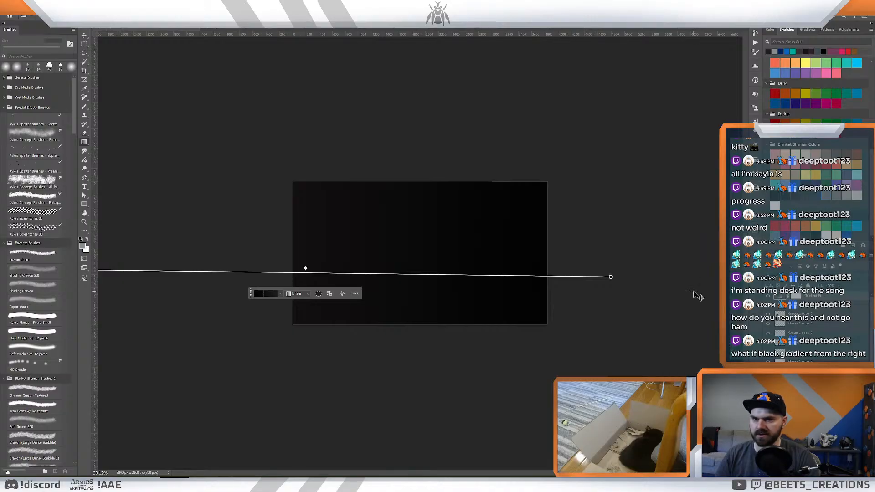
key("ctrl+z")
key("ctrl+z")
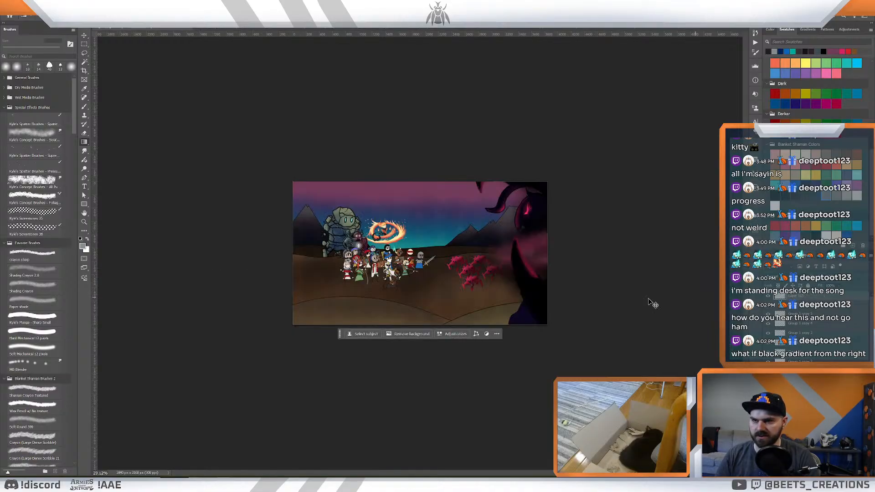
- Paint black over the huge creature's side with the Shading Crayon 2.0 brush at 2000 px, keeping the black behind the creatures
key("b")
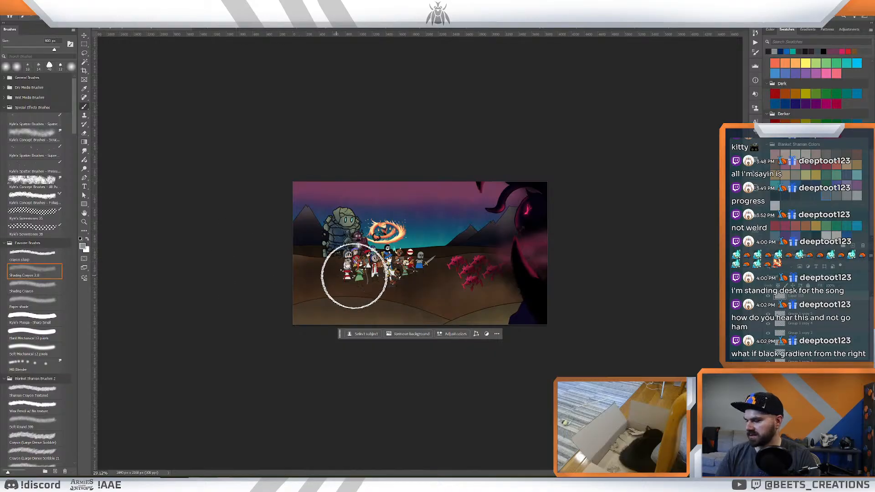
key("d")
key("bracketright")
key("bracketright")
key("bracketright")
key("bracketright")
key("bracketright")
key("bracketright")
key("bracketright")
key("bracketright")
key("bracketright")
key("bracketright")
key("bracketright")
key("bracketright")
key("bracketright")
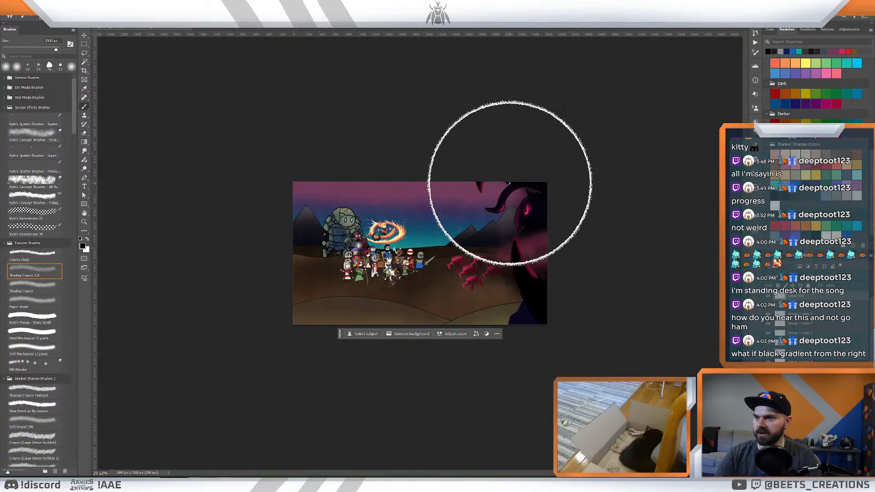
mouse_move(509, 184)
left_mouse_down()
mouse_move(490, 316)
mouse_move(520, 337)
mouse_move(522, 260)
mouse_move(468, 433)
mouse_move(498, 385)
mouse_move(517, 215)
mouse_move(520, 417)
mouse_move(488, 180)
mouse_move(380, 390)
mouse_move(519, 283)
mouse_move(494, 263)
left_mouse_up()
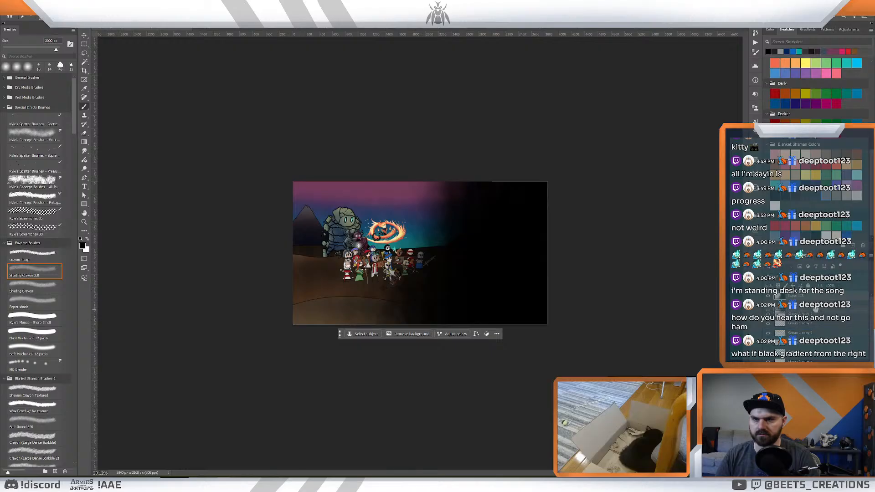
key("ctrl+z")
key("ctrl+z")
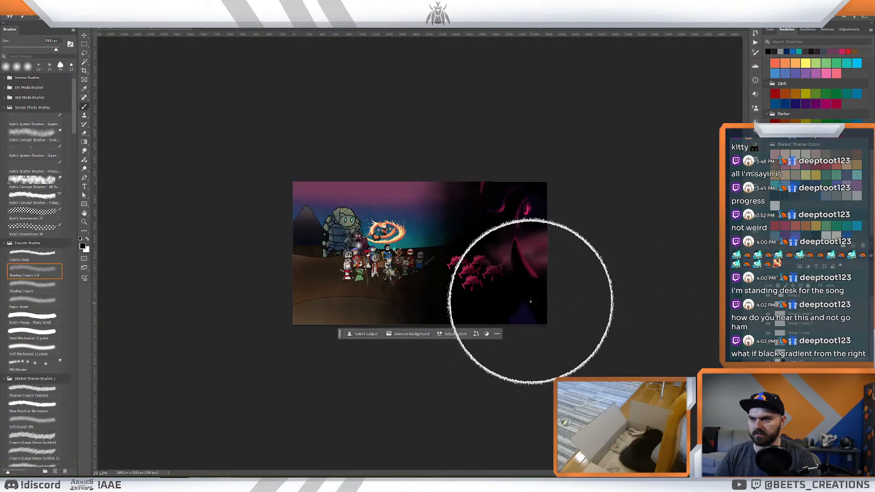
- Soften the black shading's edge between the heroes and pink creatures with a large Eraser, and test the shading layer's strength
key("z")
left_click_drag(555, 289, 559, 295)
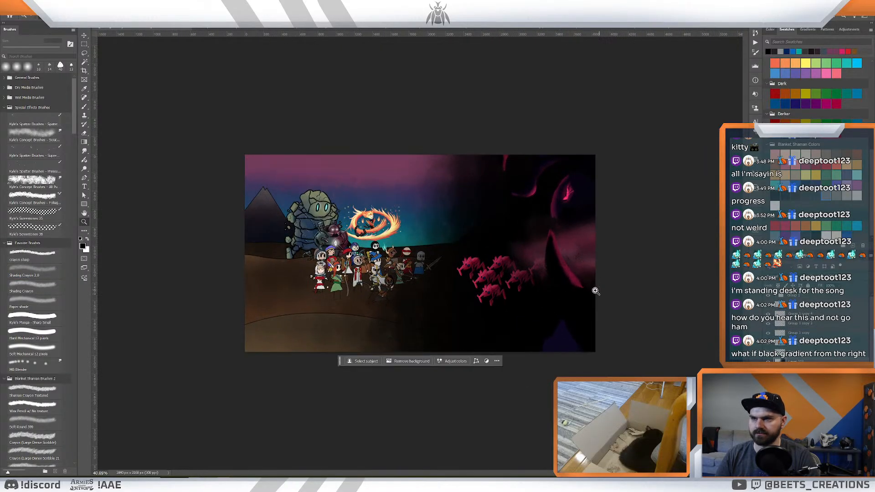
key("e")
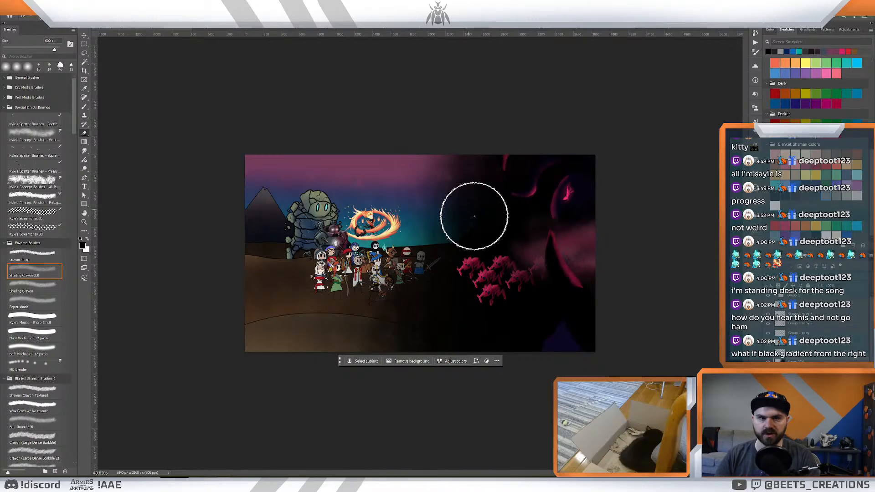
key("bracketright")
key("bracketright")
key("bracketright")
key("bracketright")
key("bracketright")
key("bracketright")
key("bracketright")
key("bracketright")
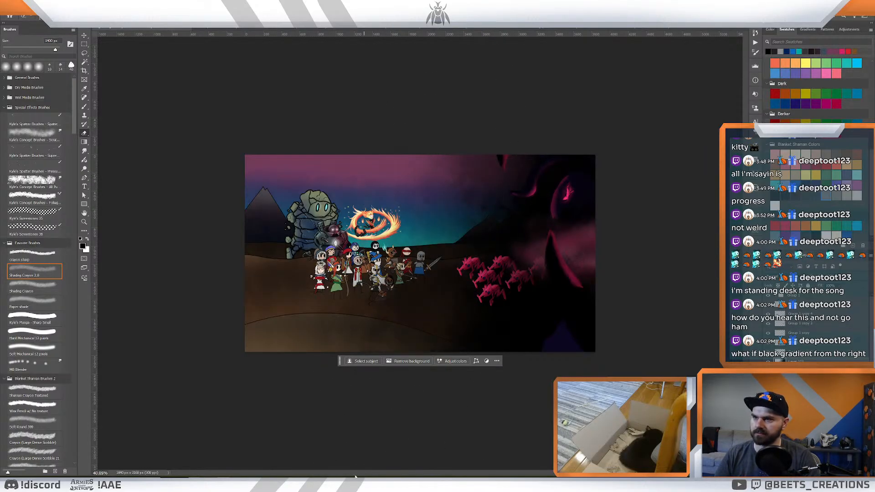
key("z")
mouse_move(432, 328)
left_mouse_down()
mouse_move(412, 323)
mouse_move(431, 326)
left_mouse_up()
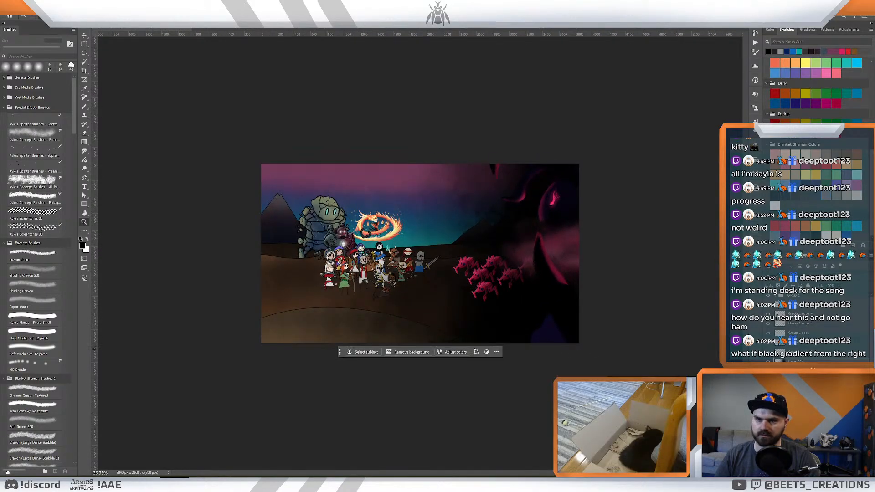
left_click(842, 285)
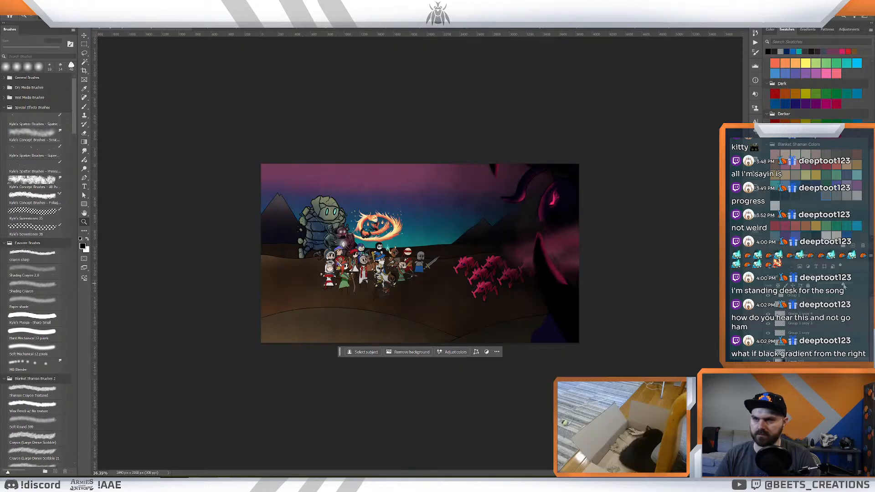
left_click_drag(847, 285, 848, 286)
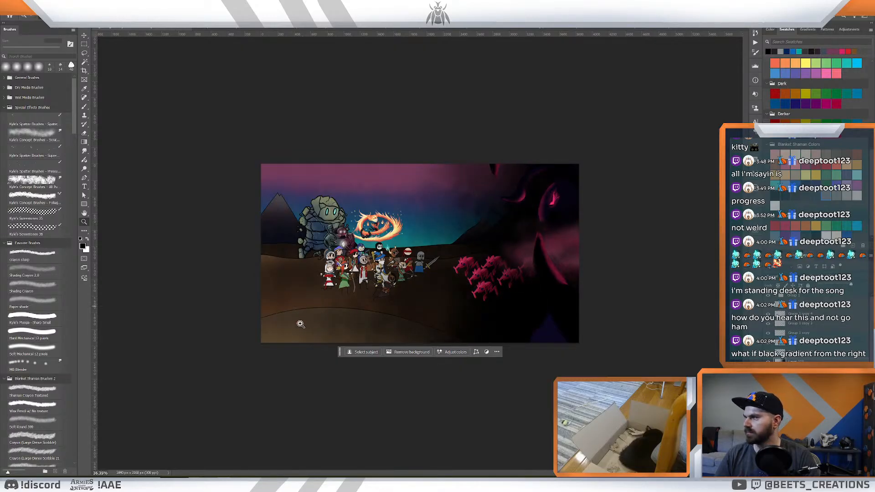
- Paint a soft black vertical band beside the pink creatures with the enlarged Soft Mechanical 12 pixels brush, and erase its edge back
left_click(35, 355)
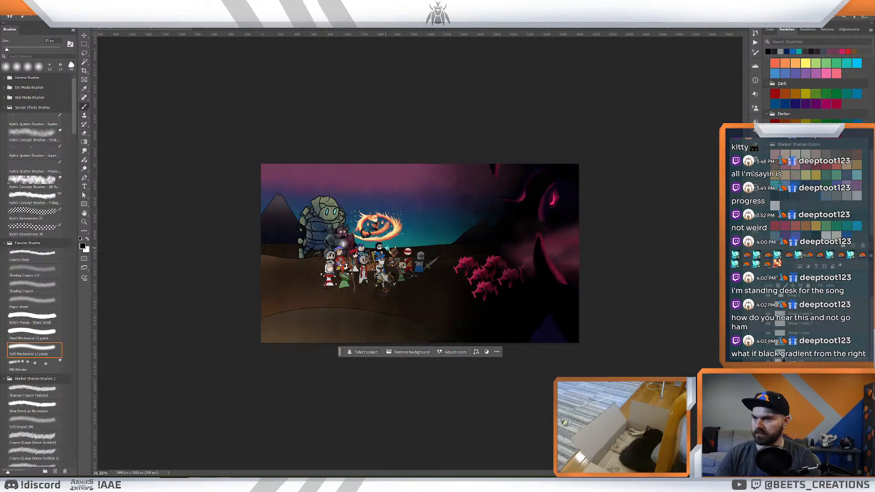
key("bracketright")
key("bracketright")
key("bracketright")
key("bracketright")
key("bracketright")
key("bracketright")
key("bracketright")
key("bracketright")
key("bracketright")
key("bracketright")
key("bracketright")
key("bracketright")
key("bracketright")
key("bracketright")
key("bracketright")
key("bracketright")
key("bracketright")
key("bracketright")
key("bracketright")
key("bracketright")
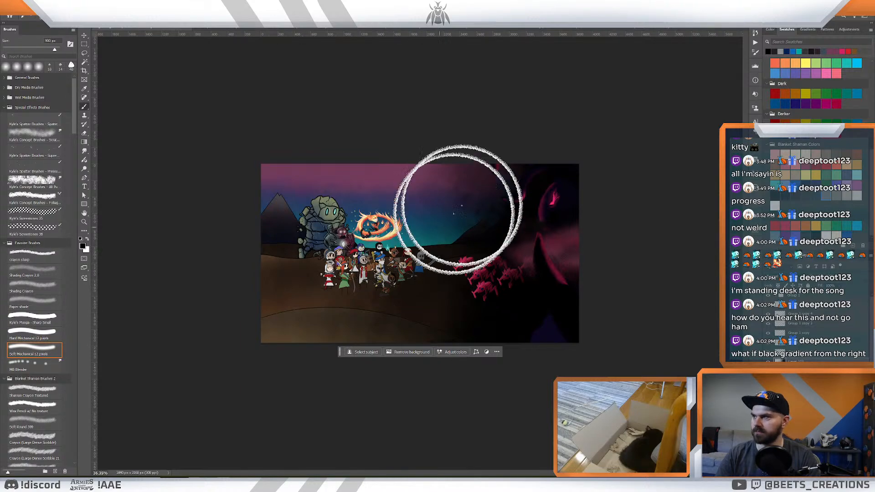
left_click_drag(484, 173, 446, 387)
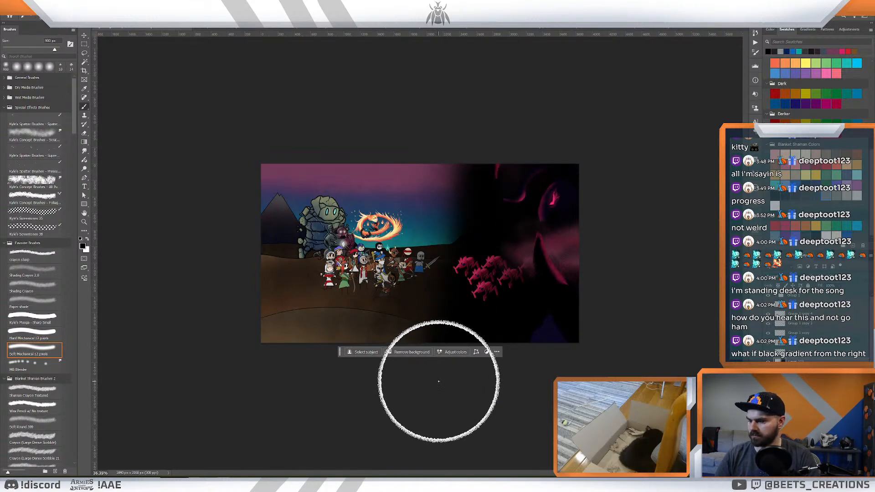
key("e")
left_click_drag(450, 310, 457, 174)
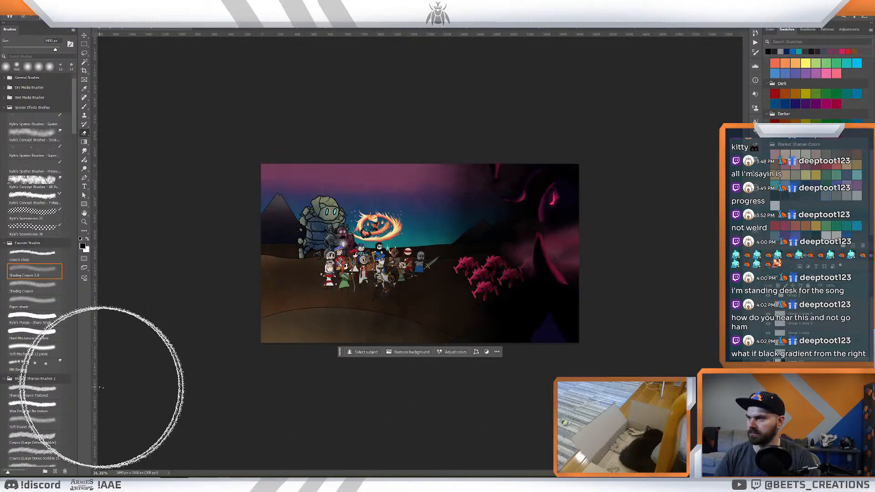
- Try erasing the black shading around the pink creatures with a very large Soft Mechanical 12 pixels Eraser, and undo it
left_click(45, 349)
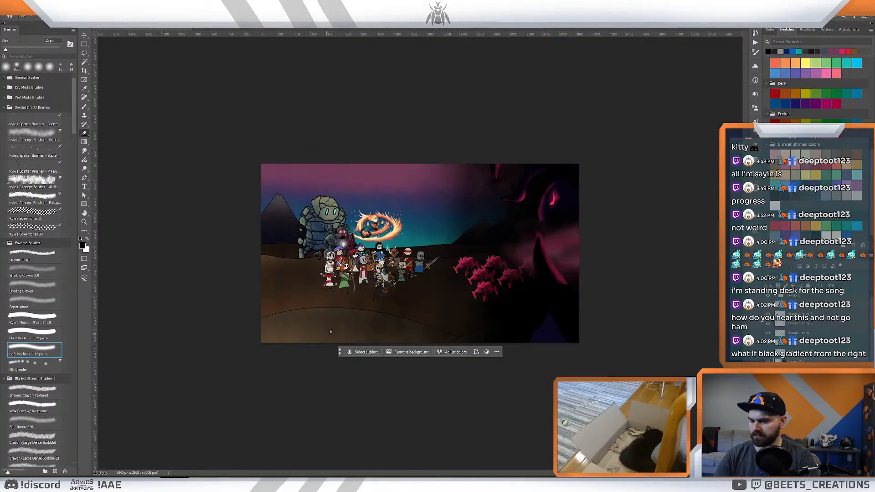
key("bracketright")
key("bracketright")
key("bracketright")
key("bracketright")
key("bracketright")
key("bracketright")
key("bracketright")
key("bracketright")
key("bracketright")
key("bracketright")
key("bracketright")
key("bracketright")
key("bracketright")
key("bracketright")
key("bracketright")
key("bracketright")
key("bracketright")
key("bracketright")
key("bracketright")
key("bracketright")
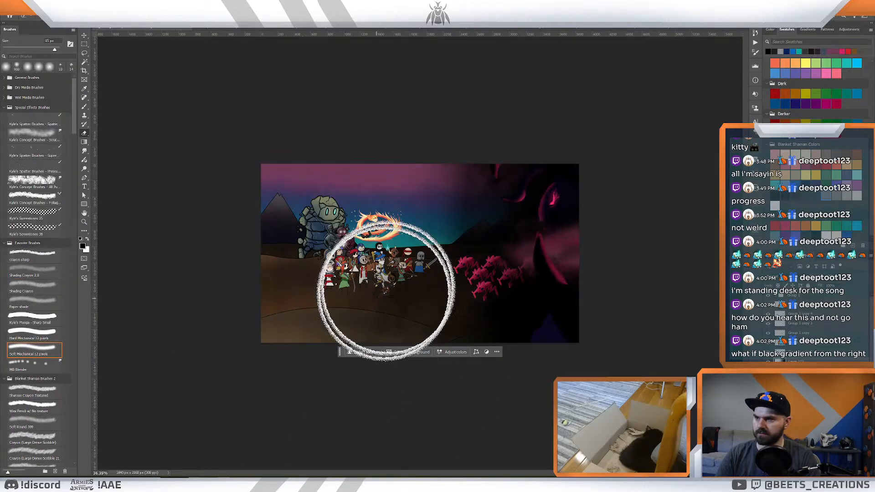
key("bracketright")
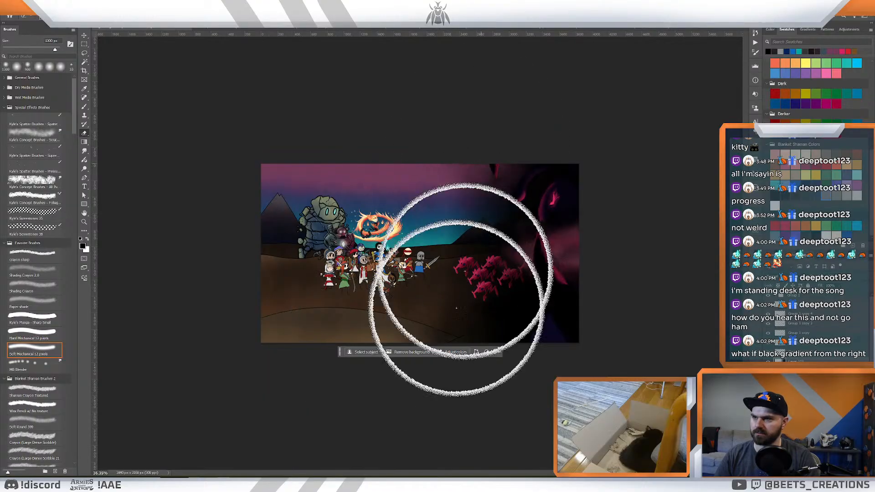
key("ctrl+z")
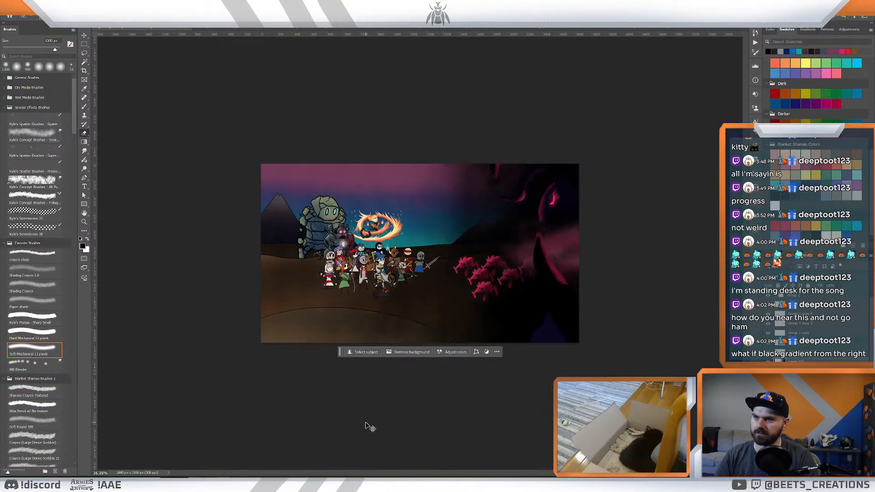
key("z")
mouse_move(451, 312)
left_mouse_down()
mouse_move(429, 303)
mouse_move(455, 304)
left_mouse_up()
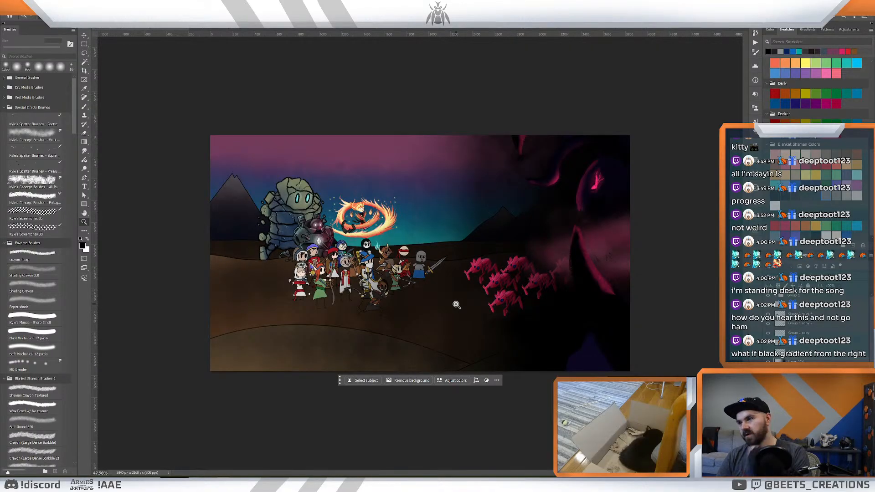
left_click_drag(476, 224, 477, 244)
left_click_drag(539, 236, 532, 238)
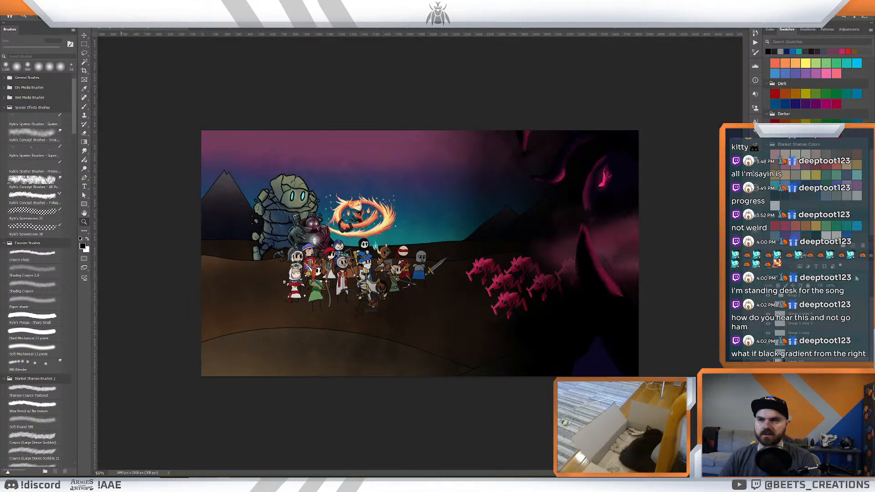
- Switch to the winged pink creature illustration and examine how its shading and glow layers are built by toggling their visibility
key("ctrl+Tab")
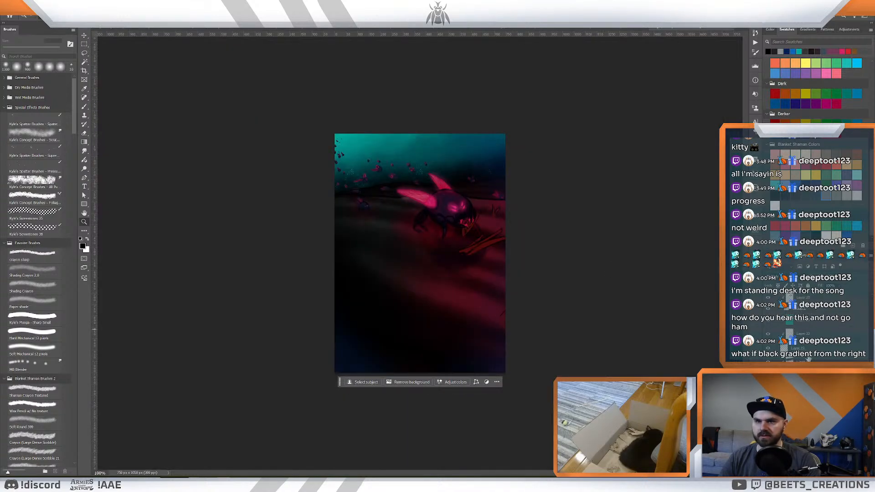
scroll(832, 347, "up", 10)
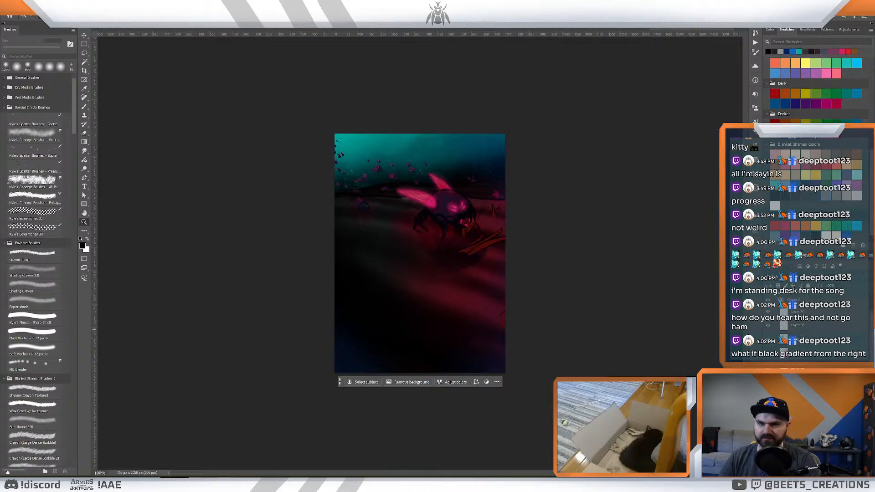
left_click(775, 337)
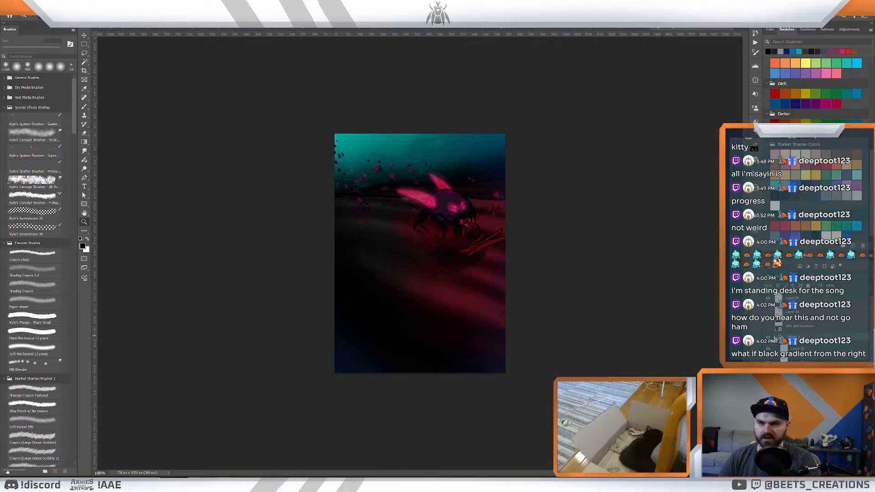
left_click(768, 337)
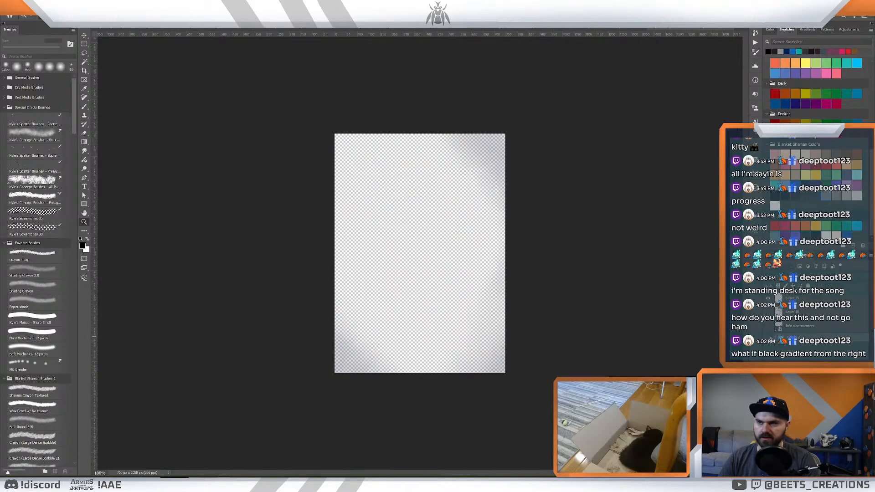
left_click(768, 337)
left_click(774, 337)
scroll(777, 339, "down", 5)
scroll(791, 337, "down", 4)
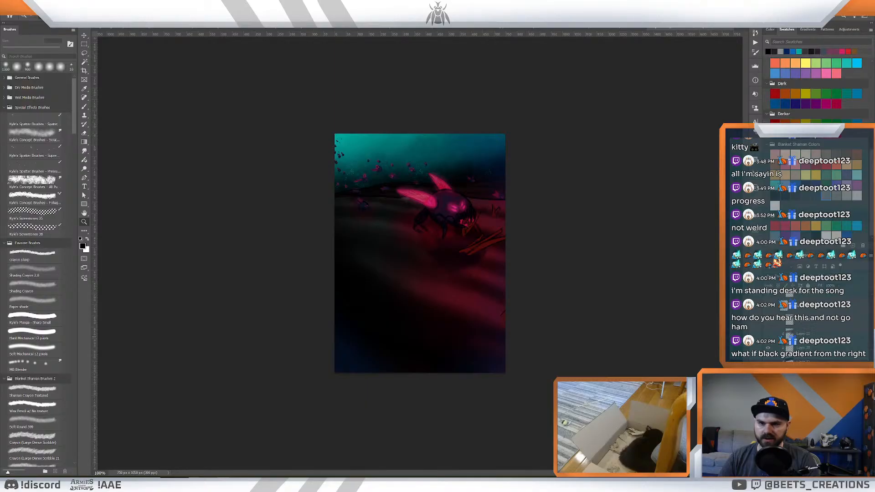
left_click(768, 389)
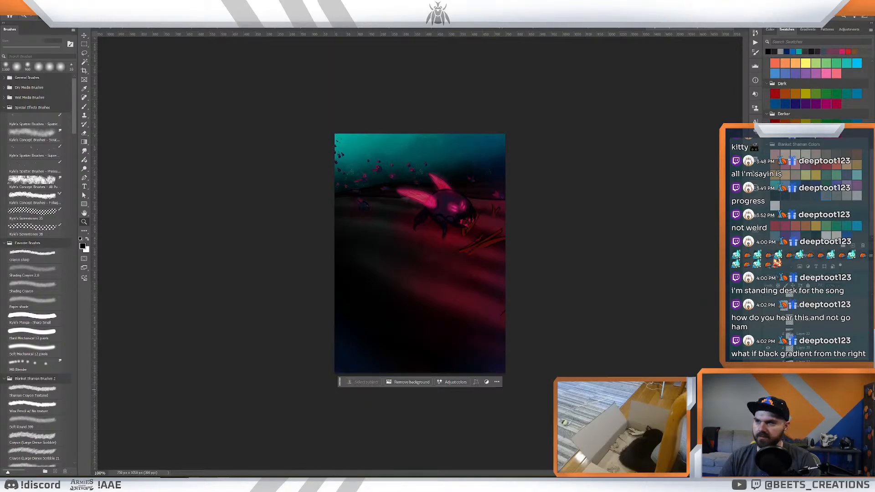
left_click(768, 390)
scroll(792, 337, "down", 6)
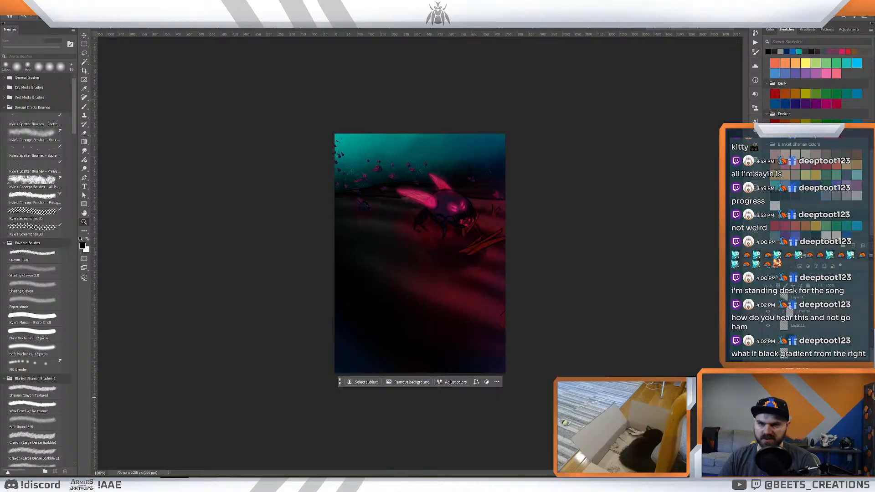
left_click(768, 396)
left_click(768, 394)
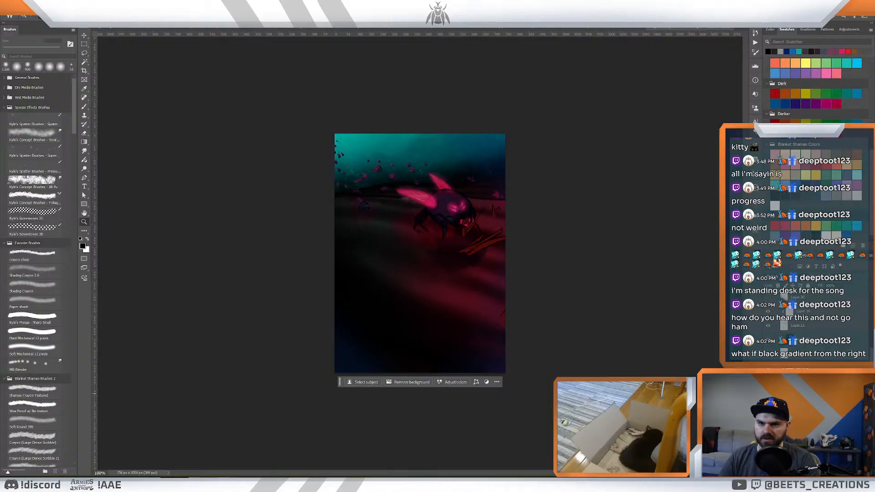
left_click(768, 392)
left_click(768, 326)
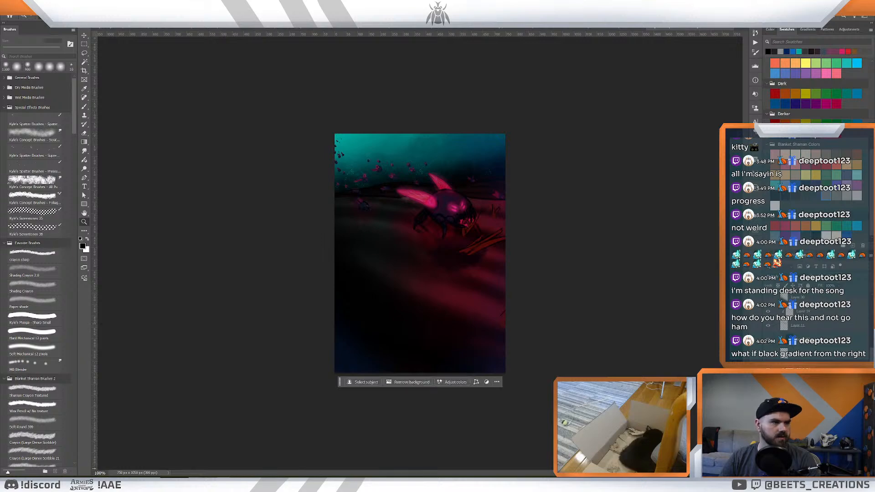
- Find the tentacled one-eyed creature in the burning battlefield illustration and copy it into the heroes' battle scene
key("ctrl+Tab")
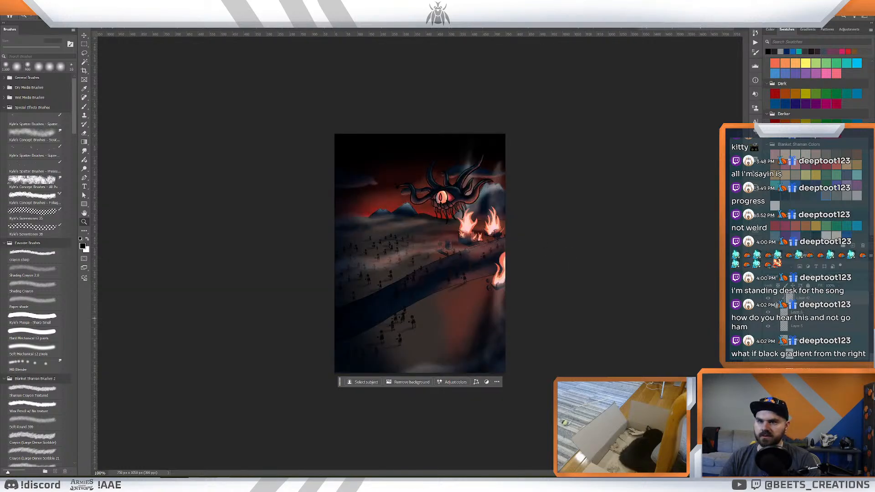
scroll(788, 332, "down", 3)
scroll(788, 332, "up", 8)
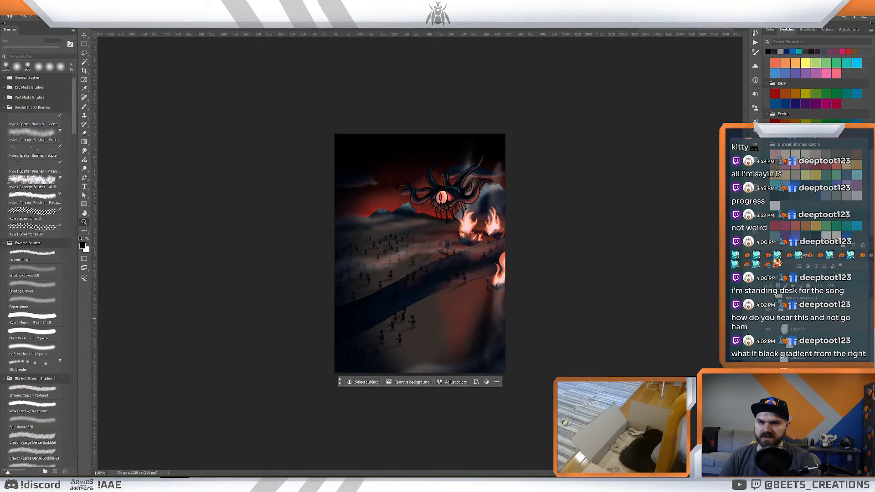
left_click(769, 310)
left_click(768, 311)
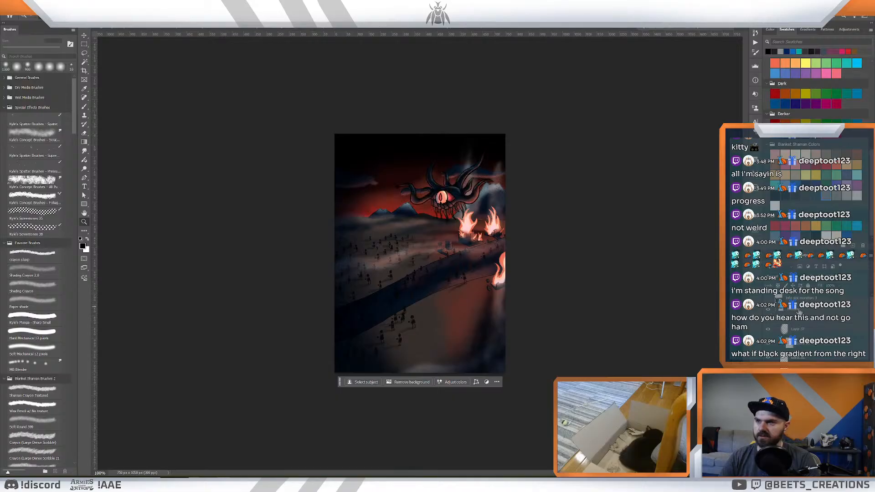
left_click(799, 311)
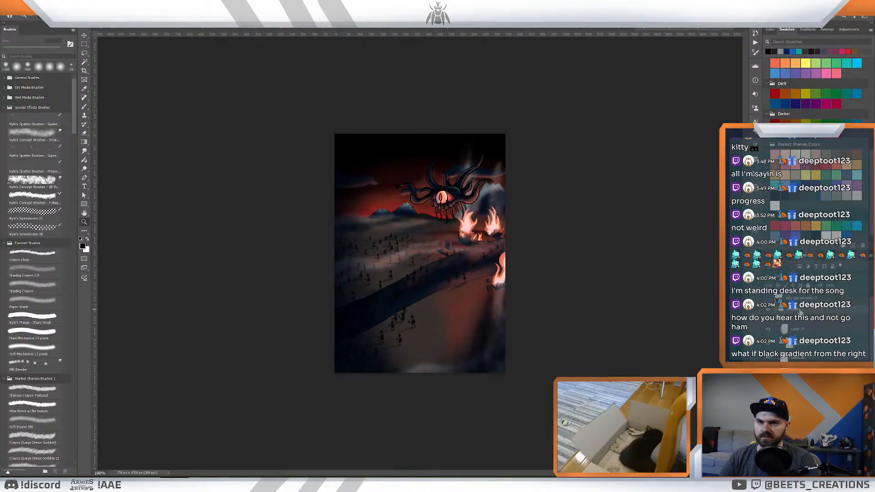
left_click(129, 29)
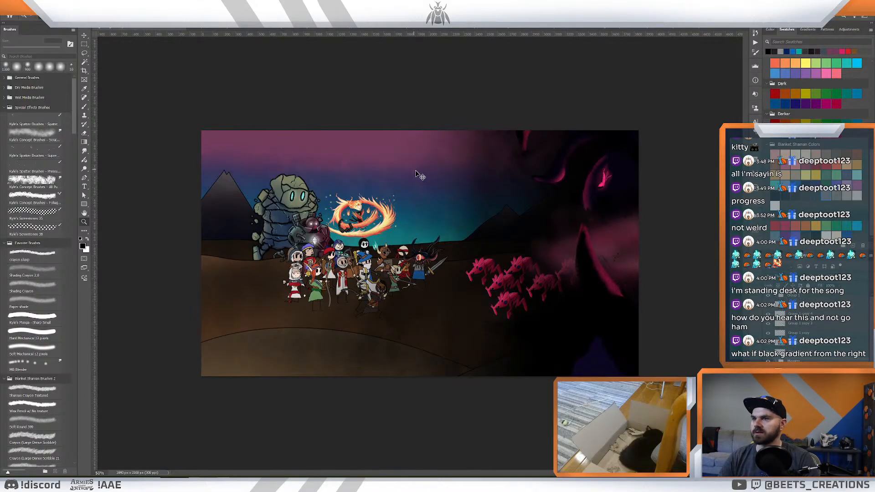
- Move the tentacled creature into the dark sky above the pink creatures and scale it down slightly
left_click_drag(436, 264, 480, 153)
key("ctrl+t")
left_click_drag(531, 184, 546, 201)
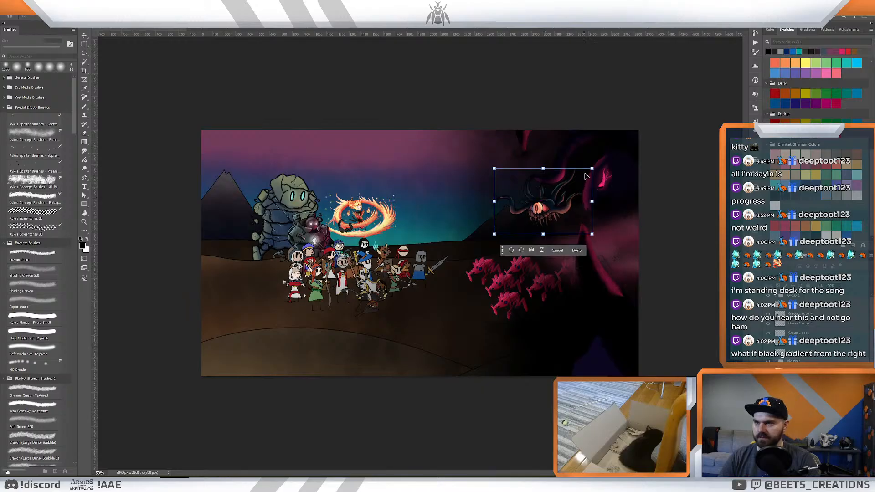
left_click_drag(592, 169, 580, 174)
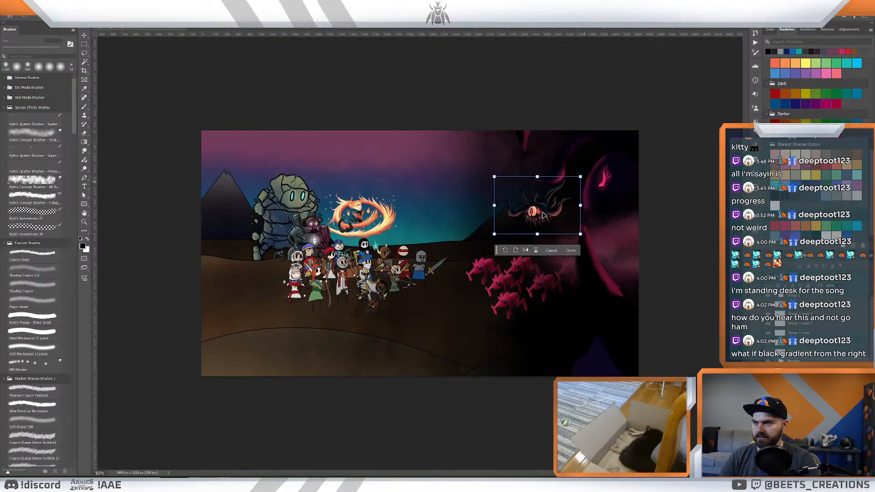
left_click_drag(543, 212, 543, 214)
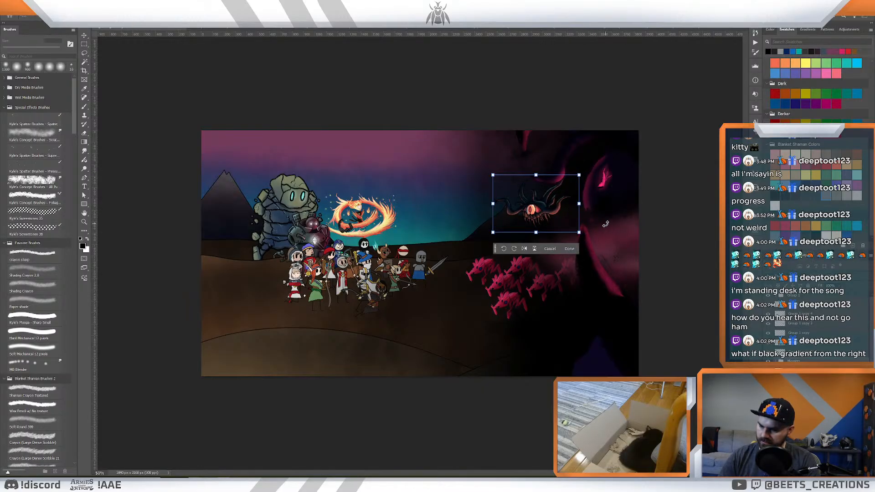
key("Return")
key("z")
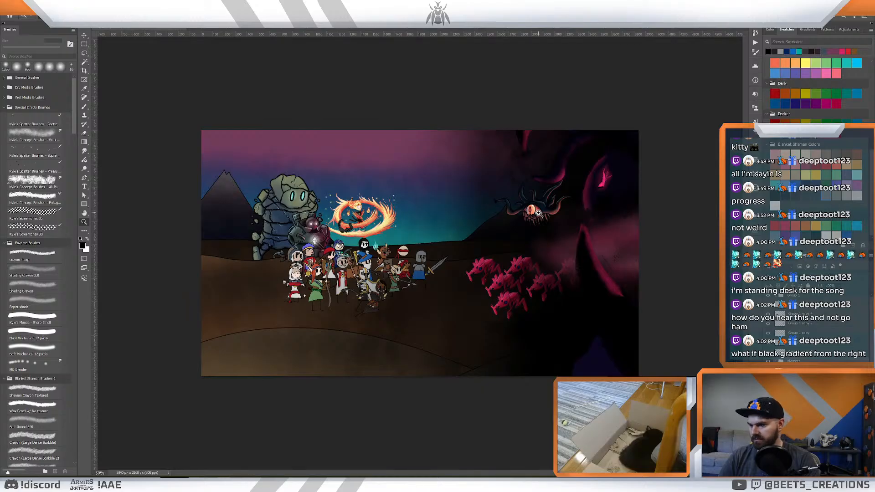
- Raise the tentacled creature and shrink it further, placing it just above the dark mountain beside the huge horned creature
key("v")
left_click_drag(528, 214, 531, 183)
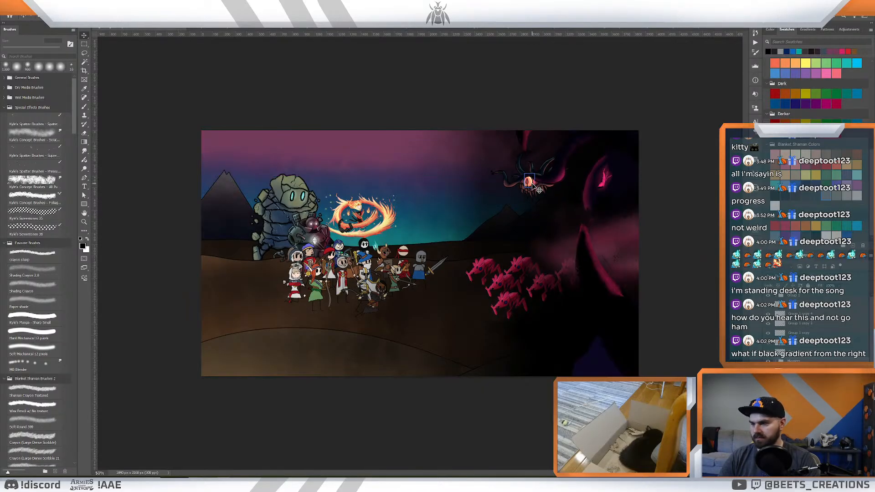
key("ctrl+t")
left_click_drag(576, 146, 530, 190)
key("Return")
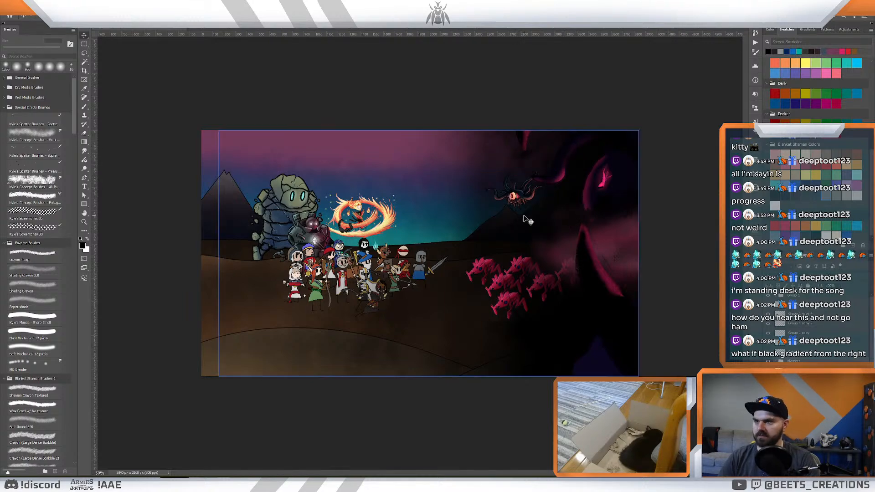
- Examine the scene's layer groups around the new tentacled creature by toggling their visibility and expanding their contents
key("z")
left_click_drag(531, 220, 523, 241)
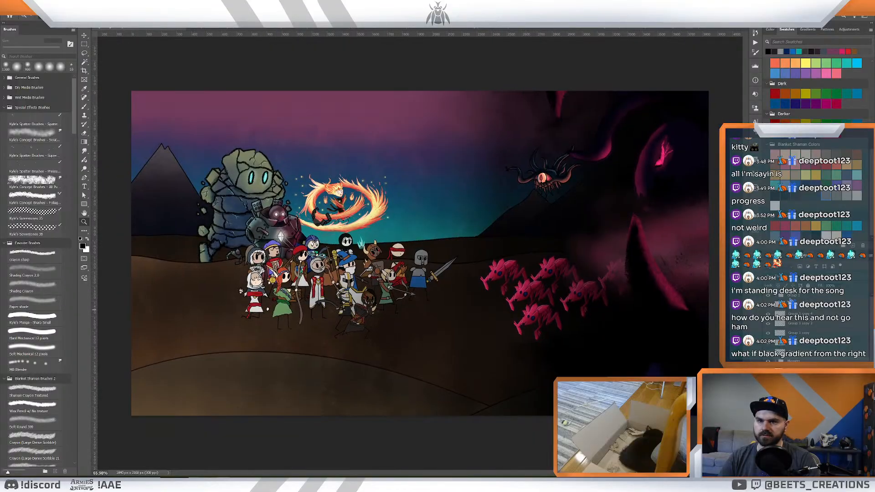
left_click(768, 296)
left_click(768, 296)
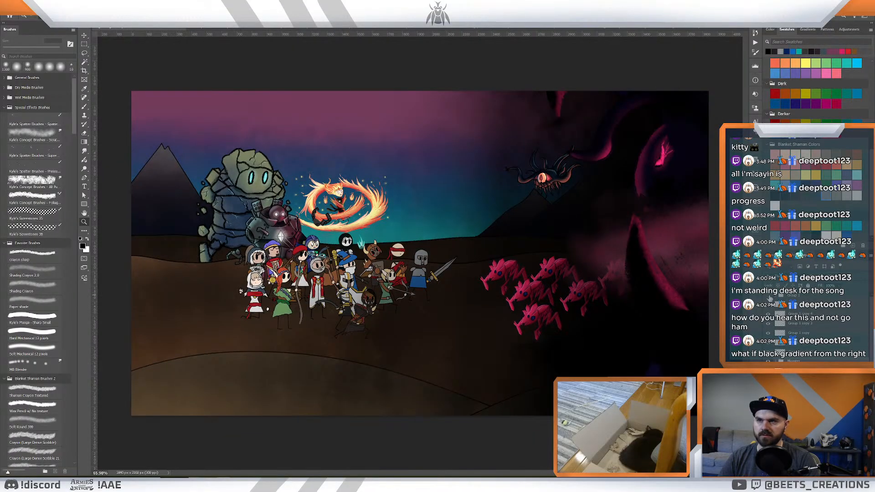
left_click(768, 297)
left_click(769, 297)
double_click(797, 297)
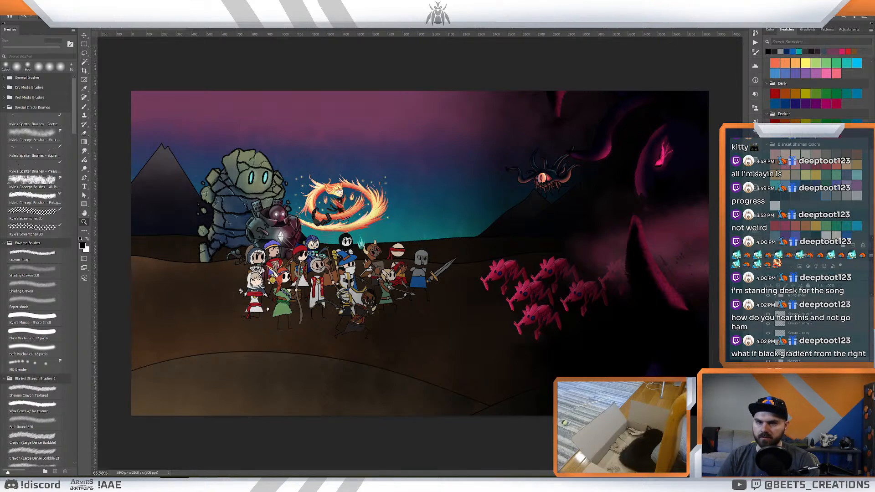
left_click(768, 361)
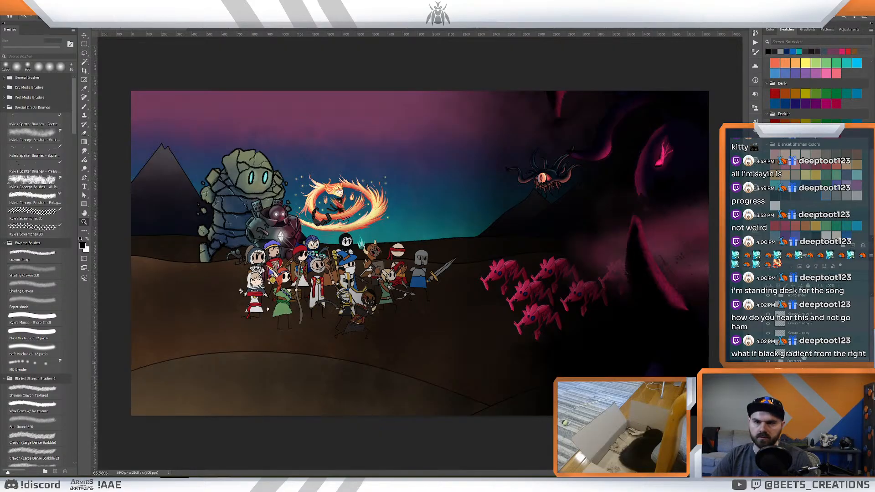
left_click(774, 296)
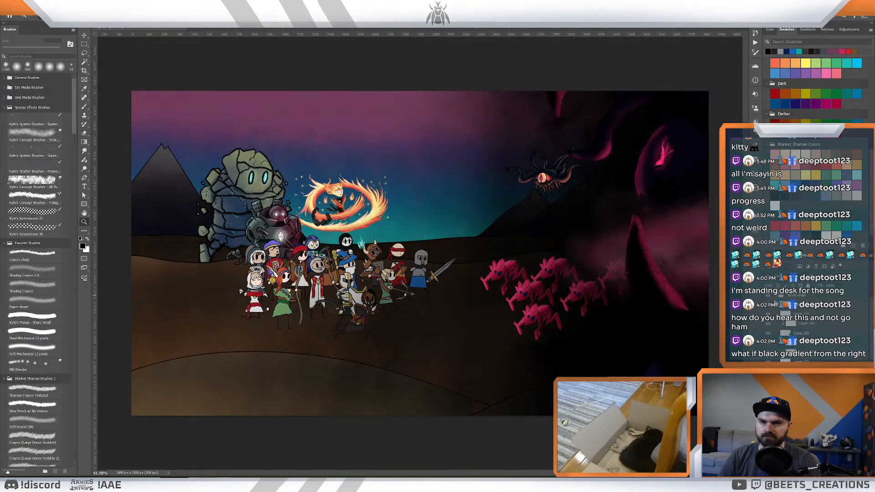
left_click(775, 296)
- Try changing the tentacled creature's layer order, undo it, and compare the creature with one of its layers hidden and shown
left_click(797, 351)
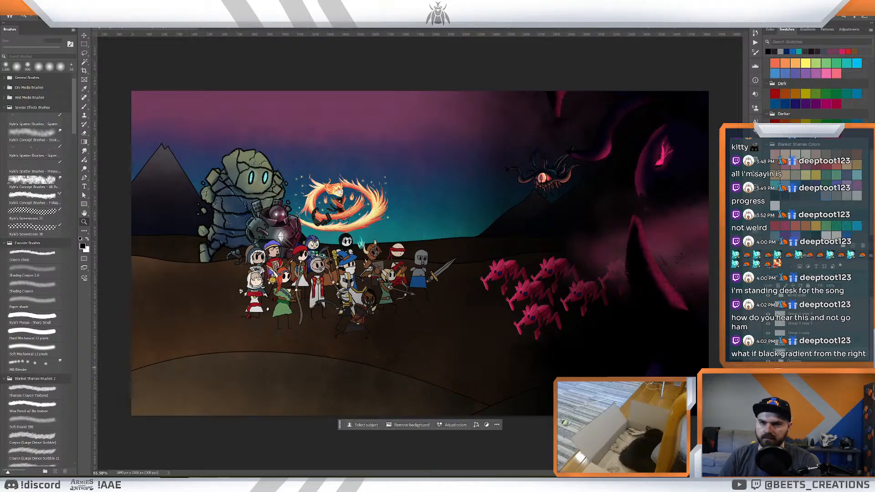
left_click(794, 379)
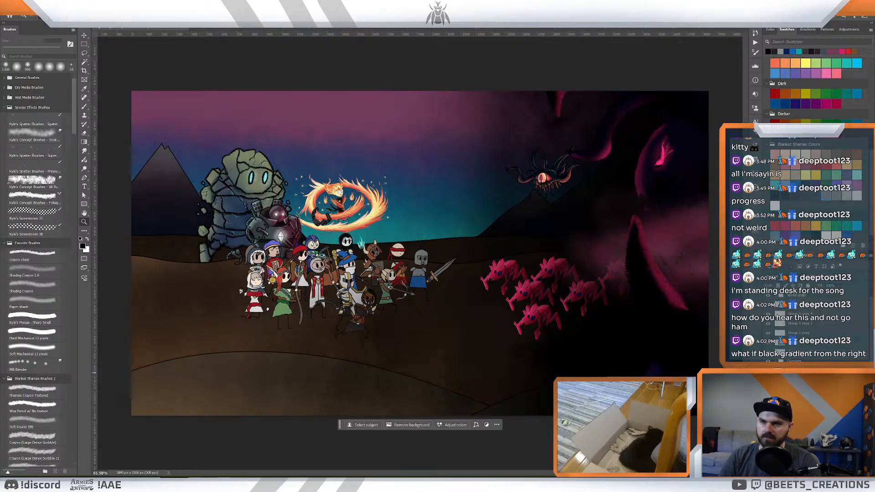
left_click_drag(780, 355, 780, 358)
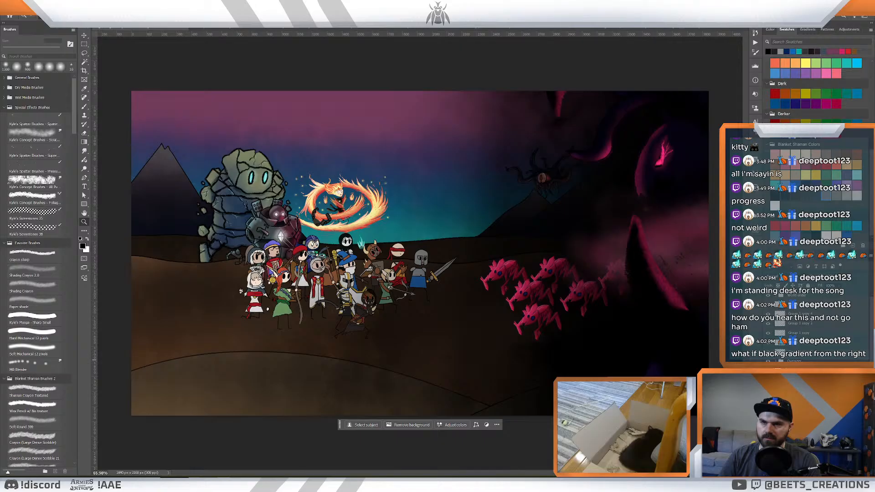
key("ctrl+z")
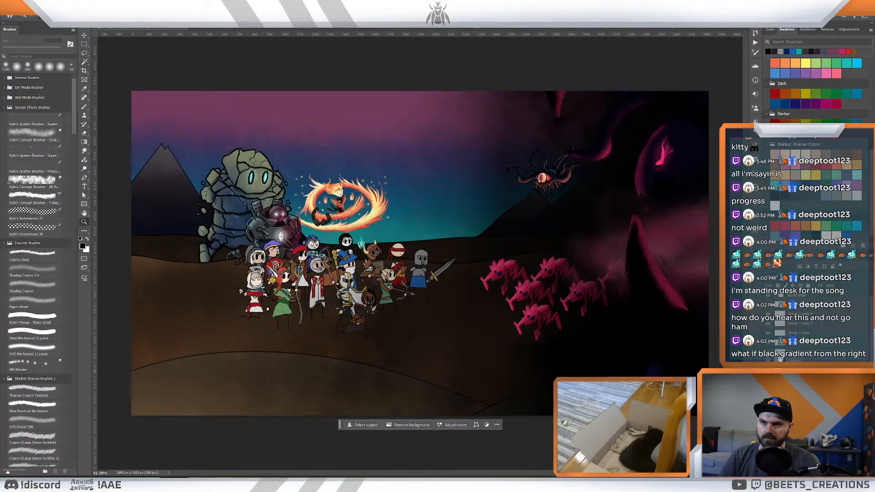
left_click(767, 353)
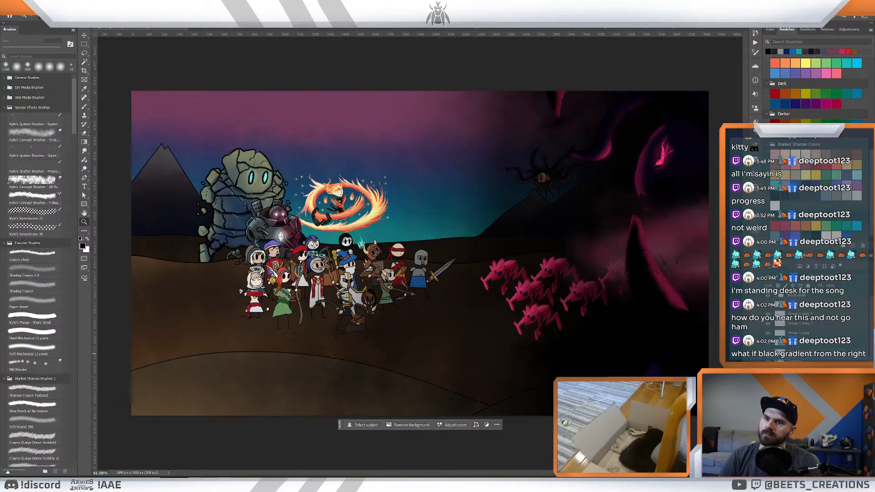
left_click(767, 366)
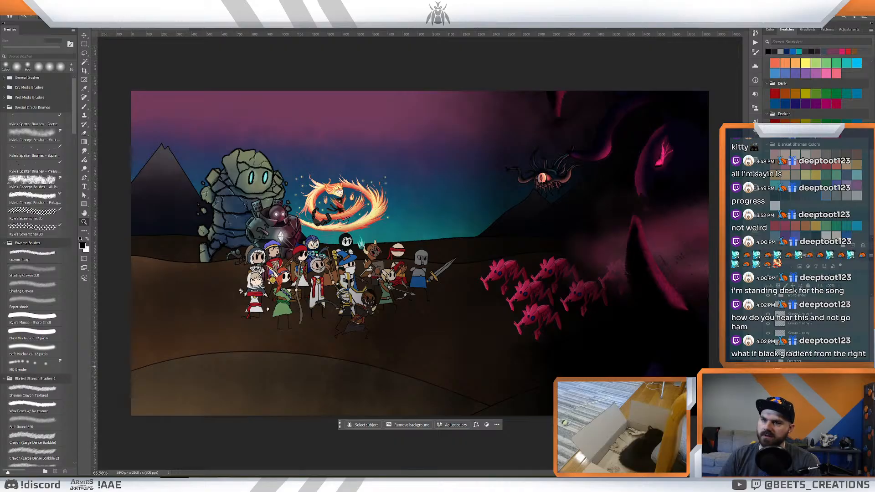
- Shift the pink creatures slightly away from the heroes and up, and delete the rearmost copy hidden in the darkness
scroll(802, 328, "down", 5)
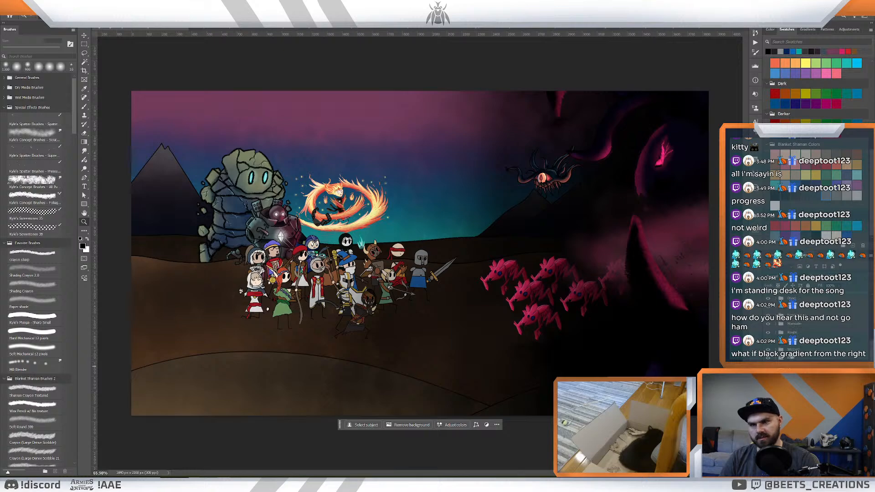
scroll(802, 328, "up", 5)
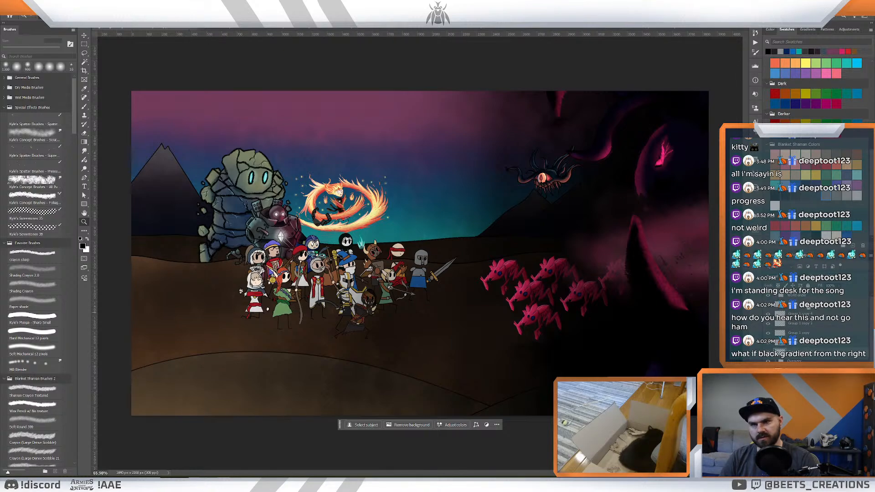
left_click(808, 307, "shift")
left_click_drag(570, 292, 588, 282)
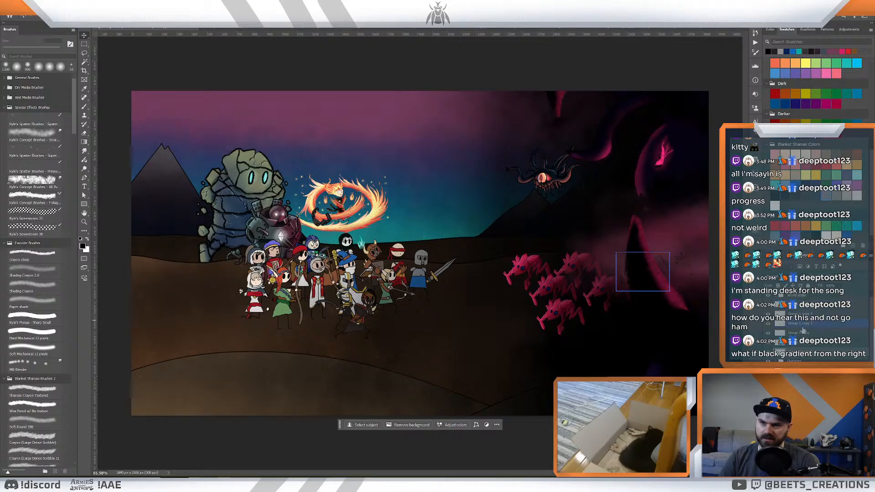
key("Delete")
key("z")
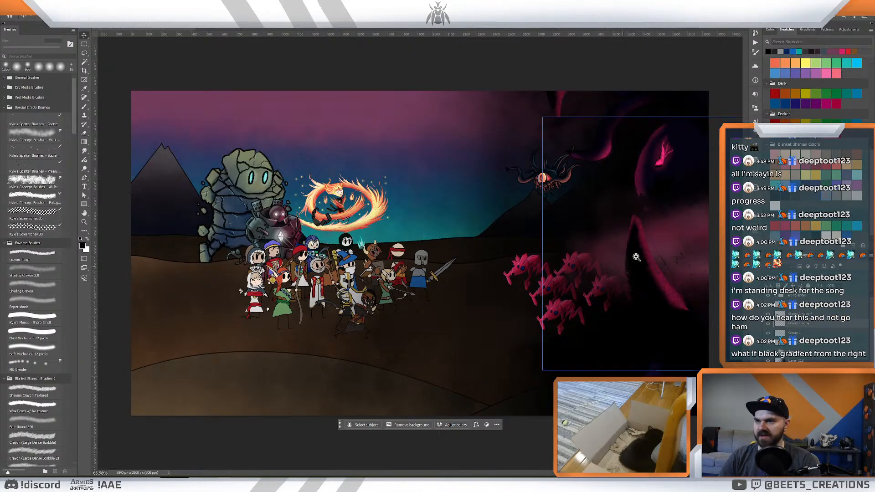
- Try bringing the foreground hills in front of the darkness by changing their layer order, and undo it
mouse_move(635, 256)
left_mouse_down()
mouse_move(608, 255)
mouse_move(624, 257)
left_mouse_up()
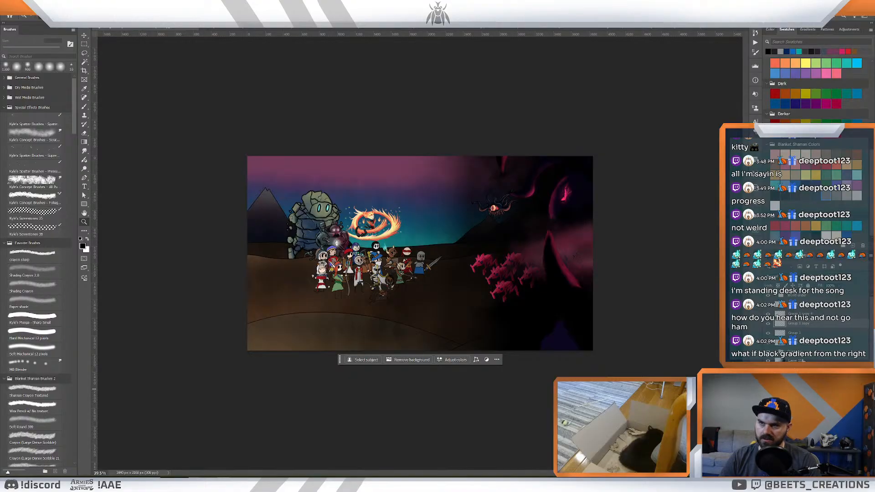
scroll(804, 361, "down", 5)
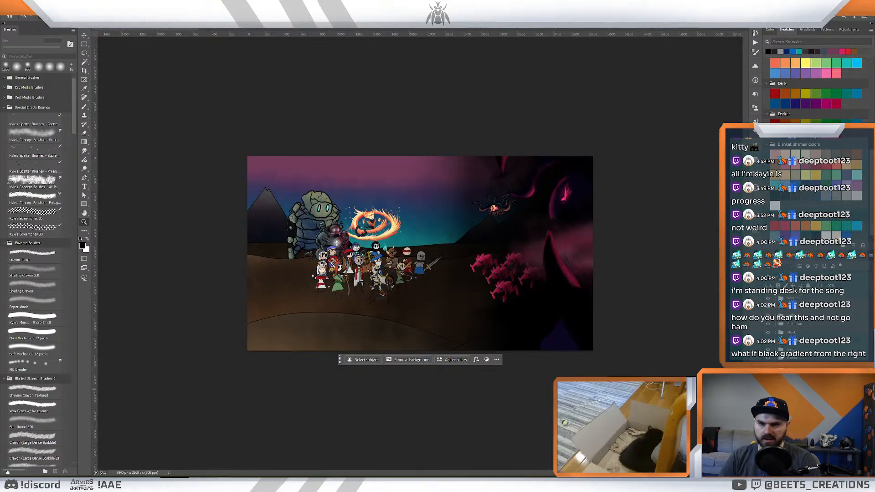
left_click(797, 415)
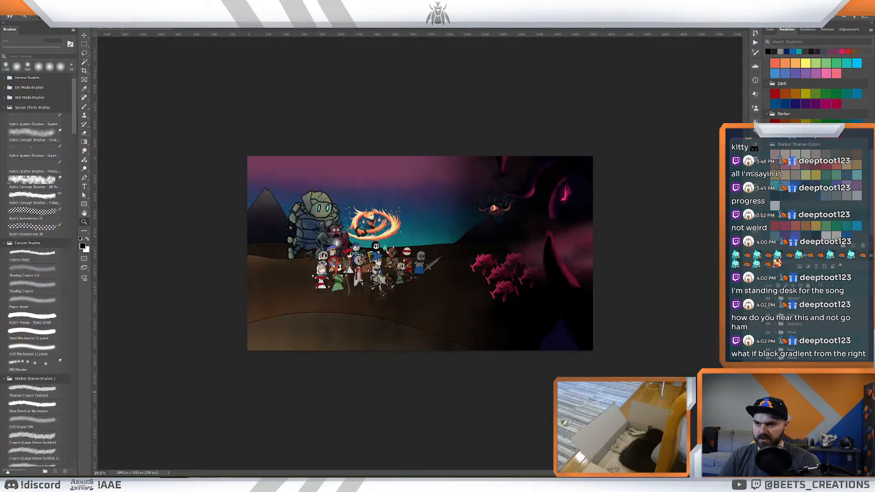
scroll(797, 392, "up", 2)
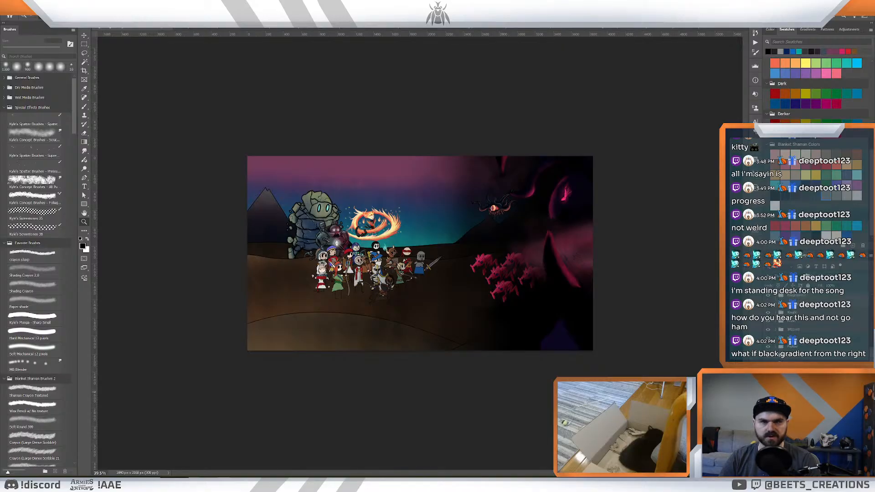
scroll(797, 328, "up", 3)
left_click_drag(807, 275, 811, 299)
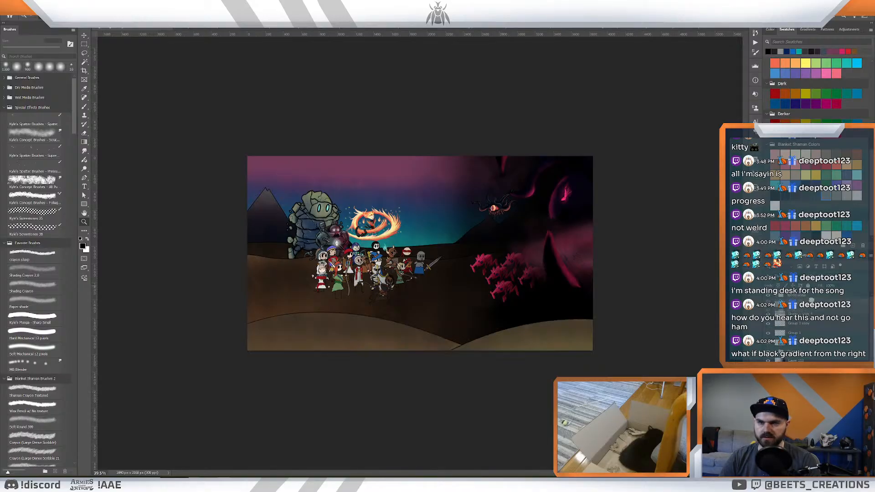
left_click(459, 294)
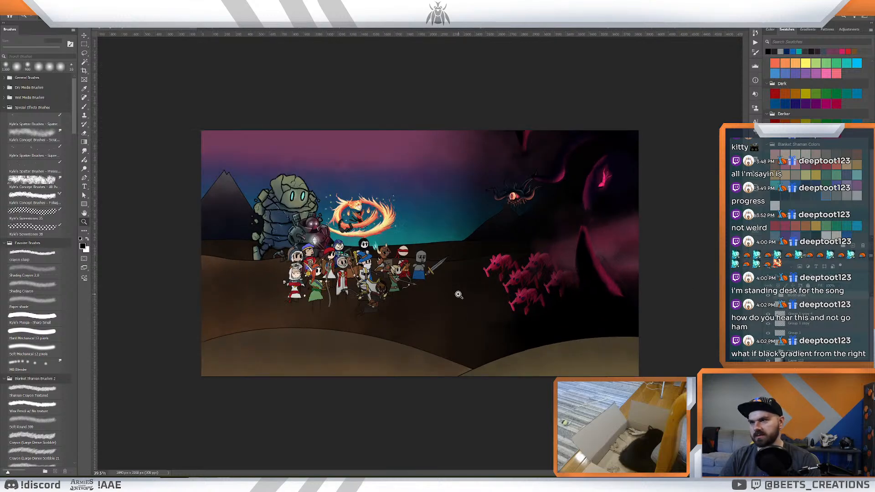
left_click_drag(500, 288, 505, 290)
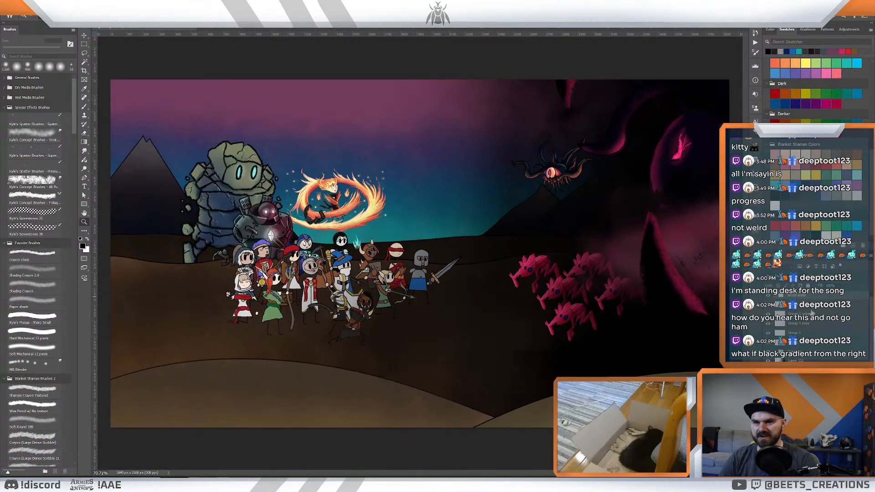
key("ctrl+z")
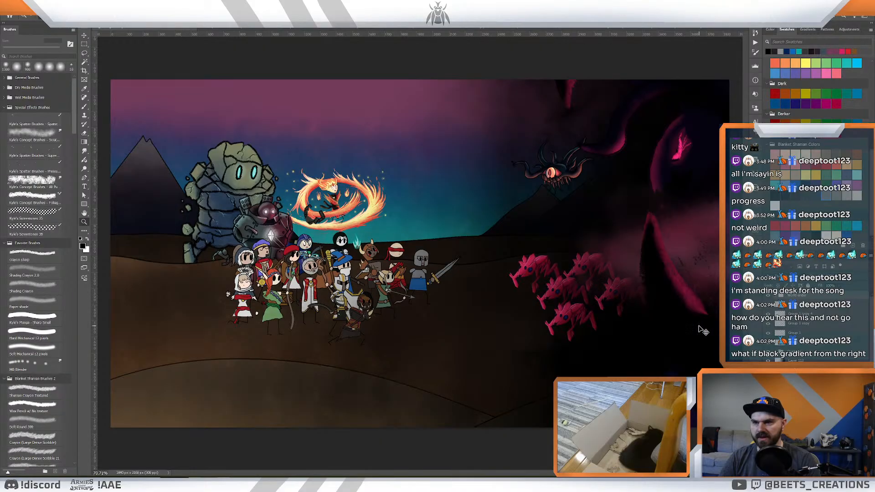
- Hide the foreground hills layer so the brown battlefield ground extends to the canvas's lower edge
mouse_move(547, 292)
left_mouse_down()
mouse_move(526, 293)
mouse_move(545, 296)
left_mouse_up()
scroll(811, 300, "down", 5)
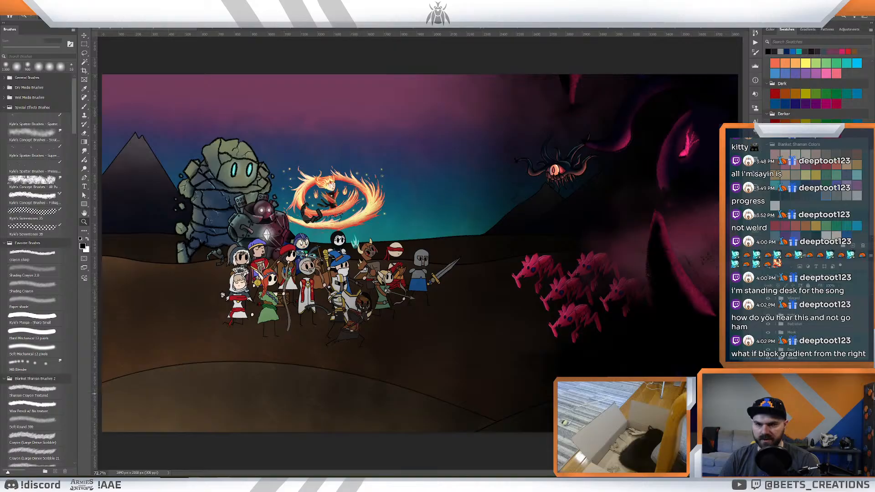
left_click(767, 393)
scroll(774, 383, "up", 5)
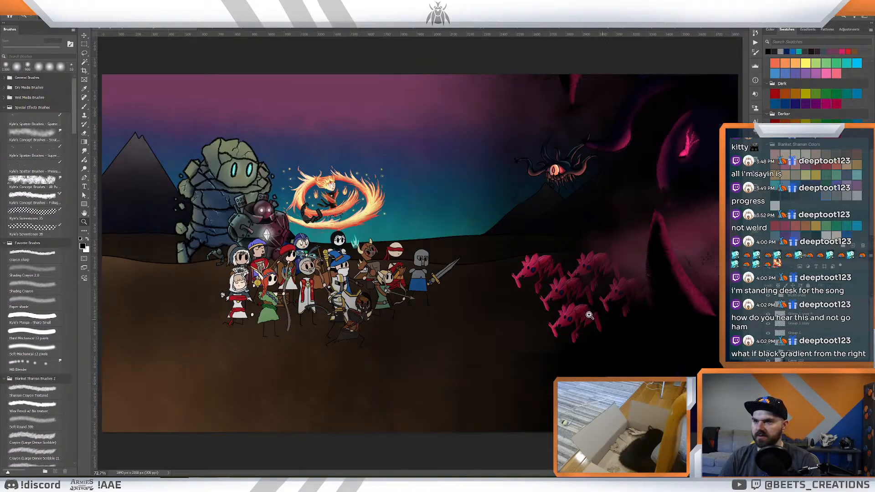
left_click_drag(539, 268, 497, 284)
left_click_drag(497, 283, 498, 265)
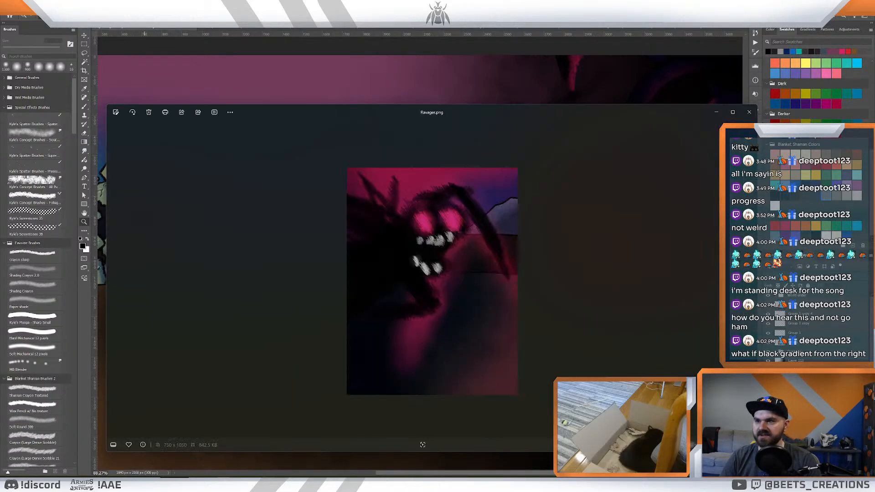
- Close the Ravager.png preview, switch to the Ravager artwork and toggle its layers to identify the creature's parts
left_click(749, 114)
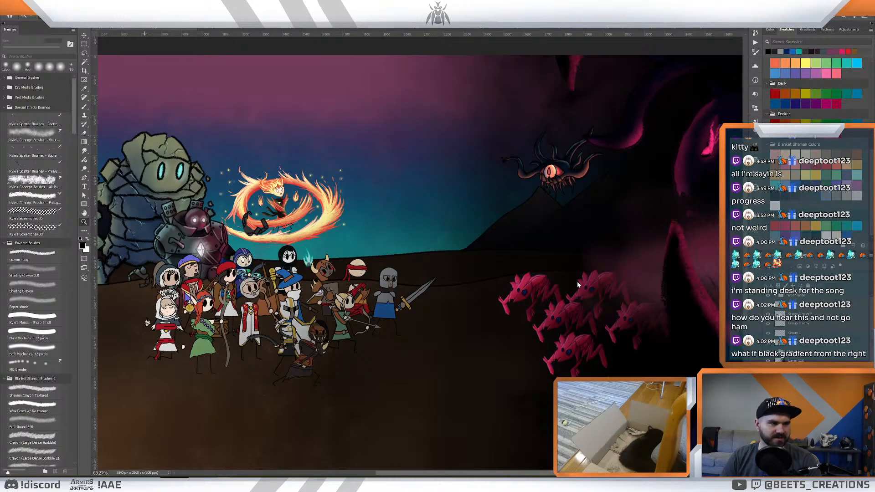
key("ctrl+shift+Tab")
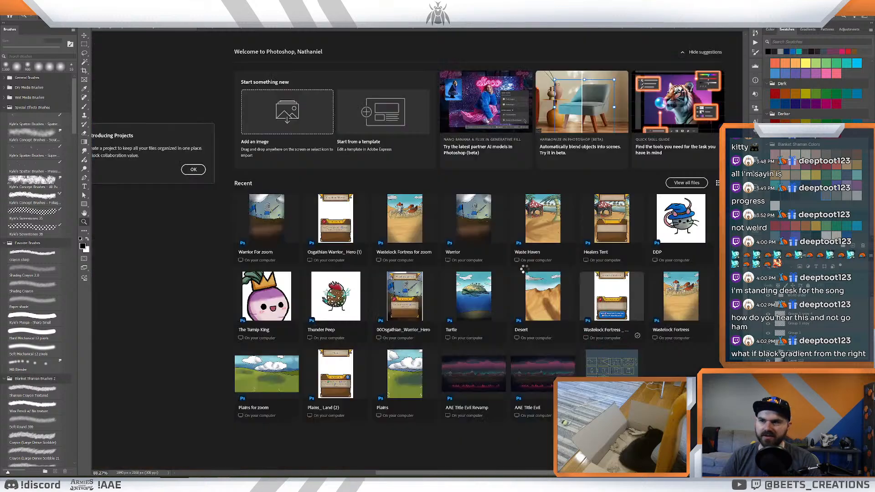
key("ctrl+shift+Tab")
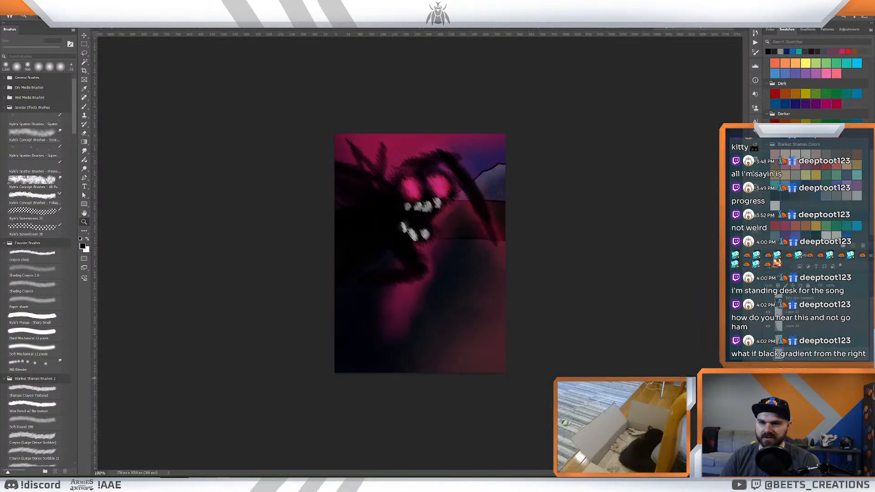
left_click(768, 367)
left_click(768, 367)
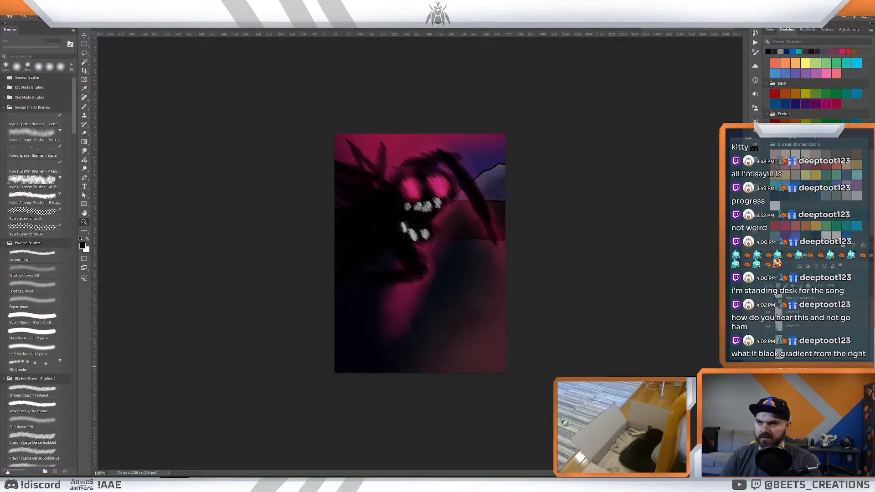
left_click(767, 397)
left_click(768, 397)
left_click(768, 382)
left_click(767, 382)
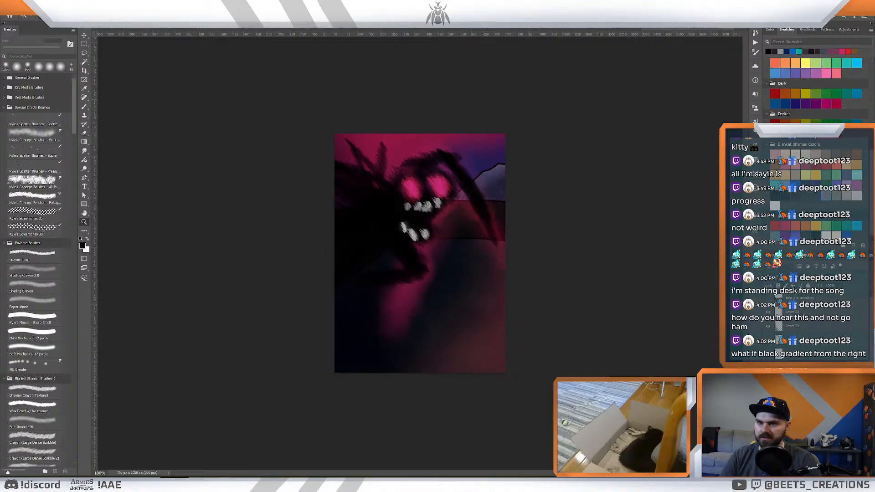
left_click(767, 354)
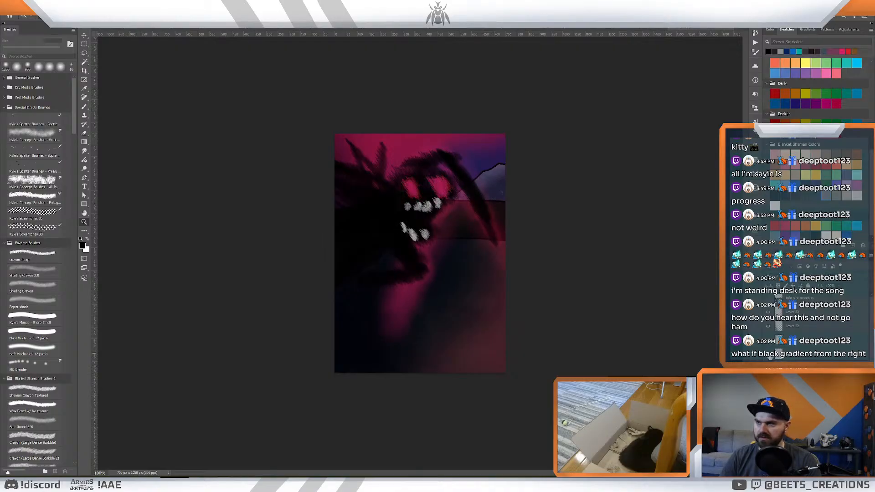
left_click(767, 354)
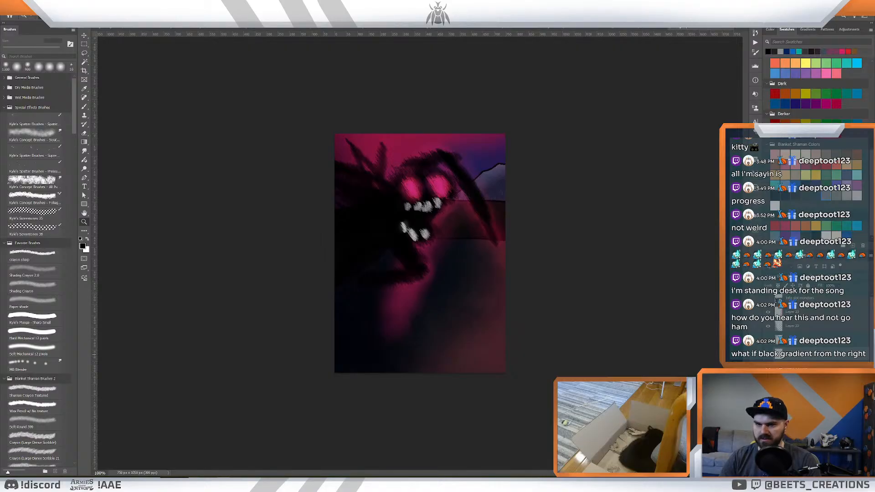
- Return to the battlefield illustration, flip the pasted Ravager artwork horizontally and place it behind the pink creatures in the darkness
left_click(130, 29)
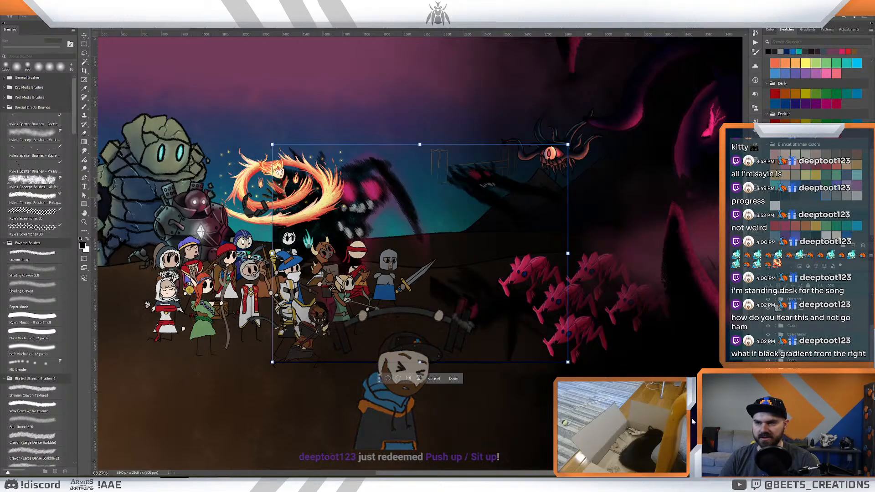
left_click(408, 380)
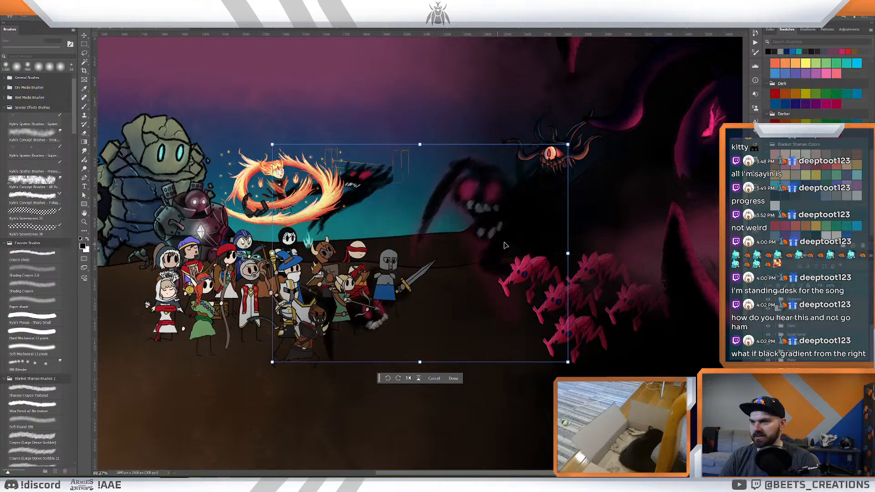
left_click_drag(504, 245, 609, 259)
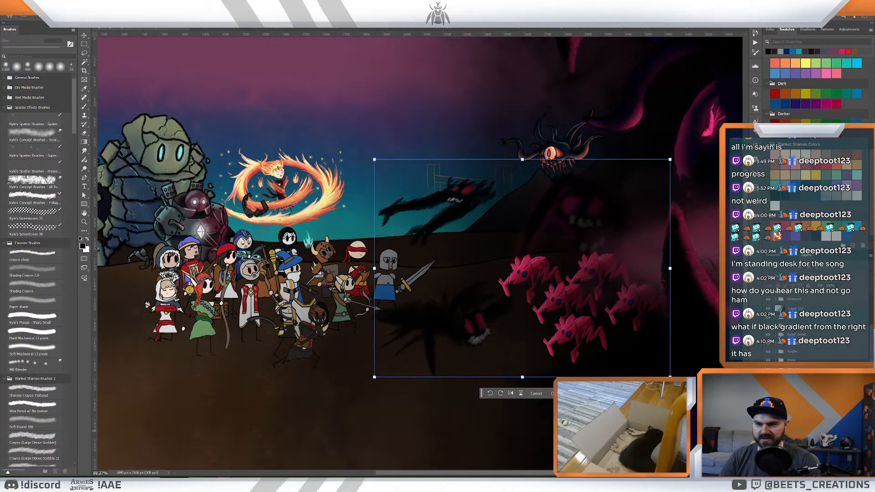
key("Return")
- Lasso and delete the extra dark creatures between the heroes and the pink creatures, keeping only the glowing-eyed Ravager
scroll(801, 331, "down", 3)
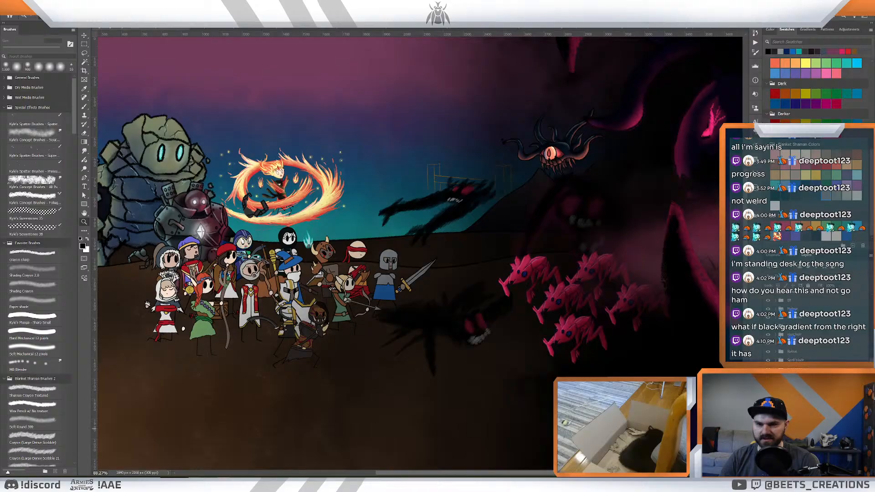
key("l")
mouse_move(541, 372)
left_mouse_down()
mouse_move(546, 331)
mouse_move(536, 289)
mouse_move(507, 261)
mouse_move(505, 155)
mouse_move(348, 195)
mouse_move(346, 385)
mouse_move(438, 402)
mouse_move(529, 403)
mouse_move(542, 387)
left_mouse_up()
key("Delete")
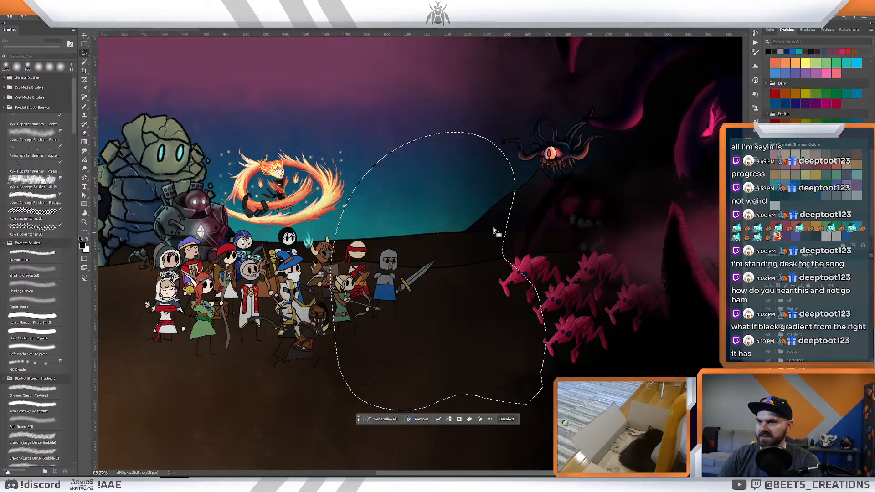
key("ctrl+d")
mouse_move(503, 140)
left_mouse_down()
mouse_move(483, 166)
mouse_move(526, 193)
mouse_move(523, 138)
mouse_move(493, 315)
left_mouse_up()
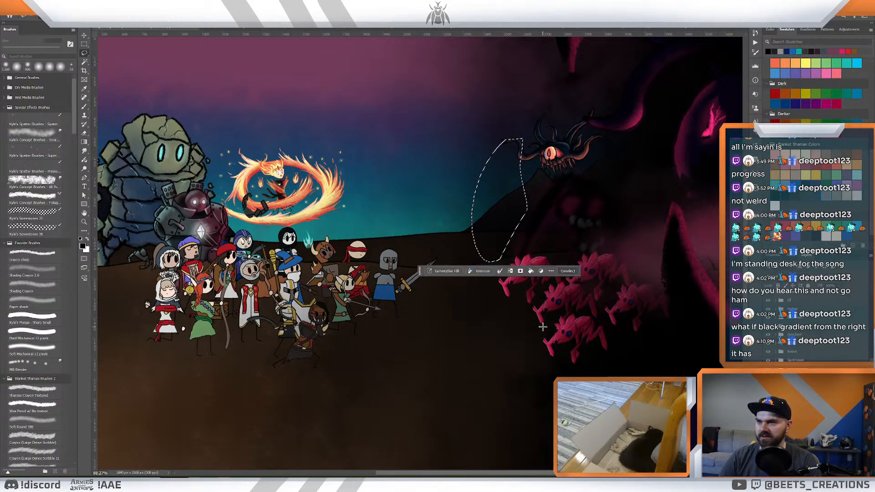
key("ctrl+d")
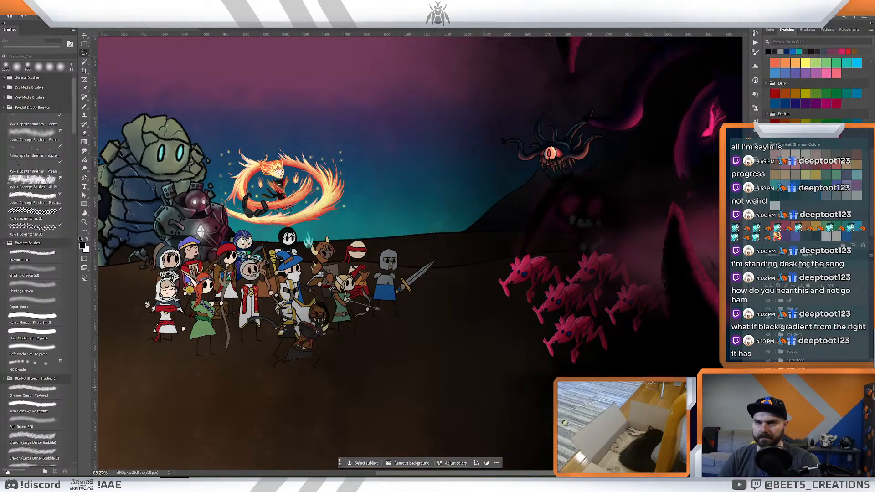
- Reorder the Ravager in front of the darkness but behind the pink creatures, and shift it away from the heroes
left_click(795, 389)
left_click_drag(805, 303, 809, 352)
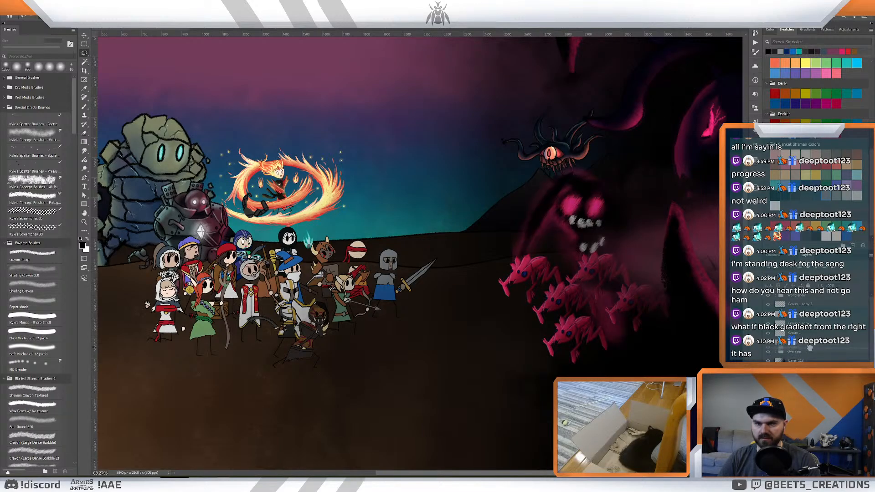
left_click_drag(809, 347, 810, 349)
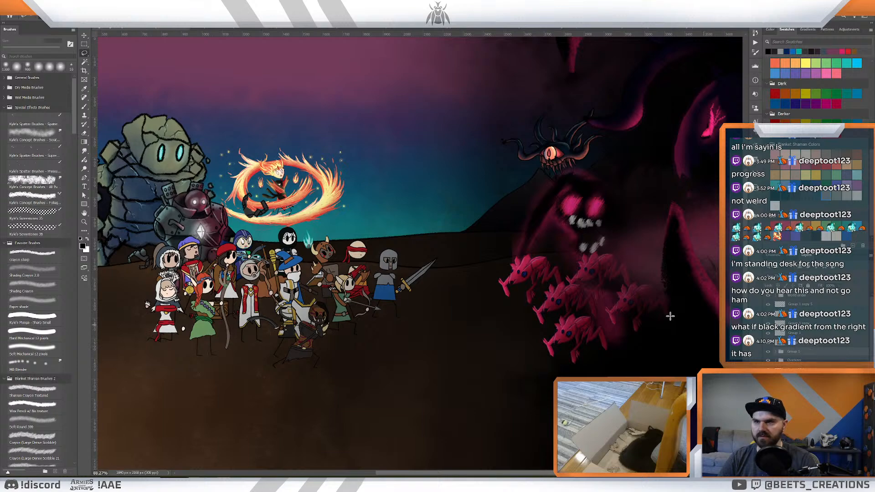
key("v")
mouse_move(604, 261)
left_mouse_down()
mouse_move(670, 283)
mouse_move(636, 347)
mouse_move(615, 314)
mouse_move(629, 268)
mouse_move(648, 247)
left_mouse_up()
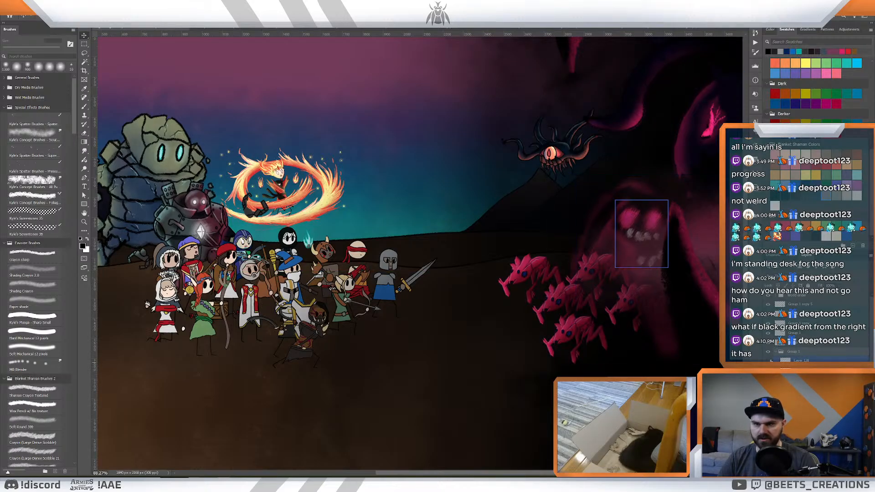
- Erase part of the Ravager's body glow around the pink creatures using a reduced Shading Crayon 2.0 eraser
left_click(791, 372)
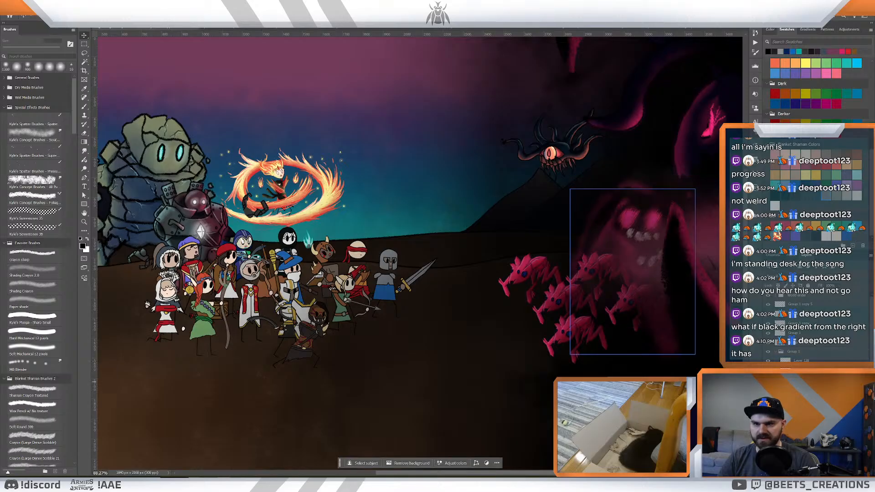
key("e")
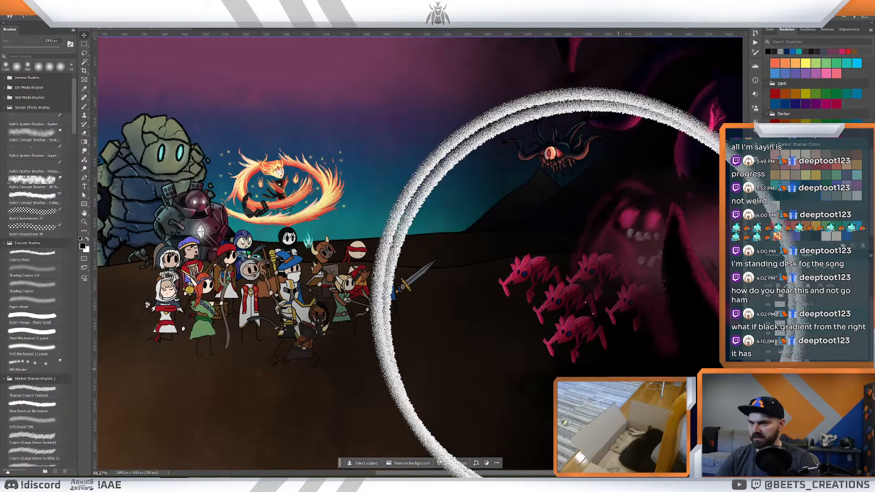
left_click(45, 273)
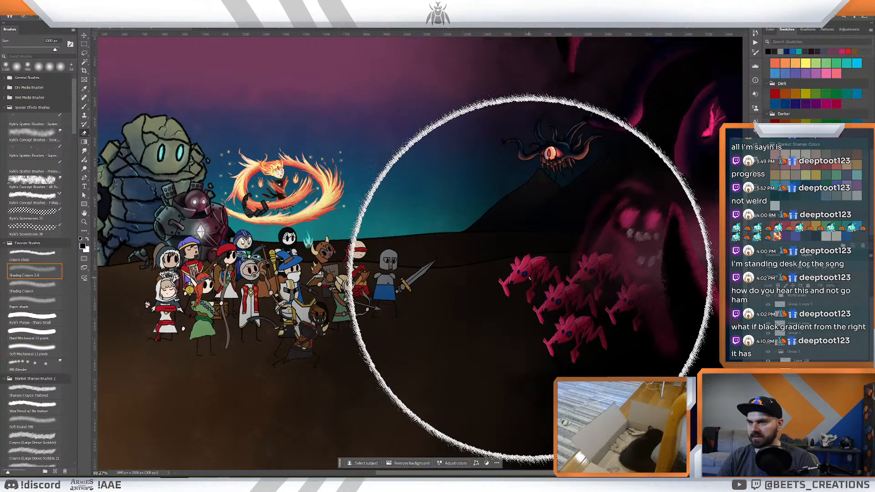
key("bracketleft")
key("bracketleft")
key("bracketleft")
key("bracketleft")
key("bracketleft")
key("bracketleft")
key("bracketleft")
key("bracketleft")
key("bracketleft")
key("bracketleft")
key("bracketleft")
key("bracketleft")
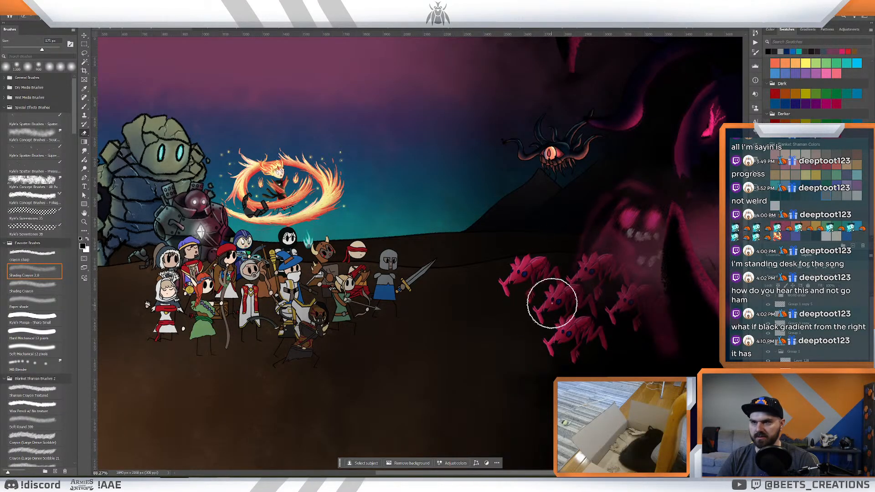
mouse_move(597, 292)
left_mouse_down()
mouse_move(573, 291)
mouse_move(578, 296)
left_mouse_up()
- Nudge the whole Ravager group slightly up and toward the heroes, and collapse the group
left_click(791, 354)
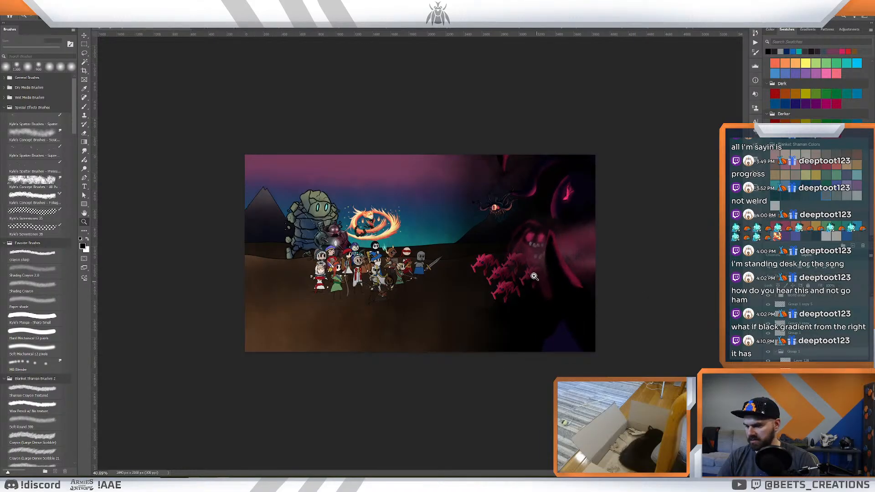
key("v")
left_click_drag(527, 241, 519, 234)
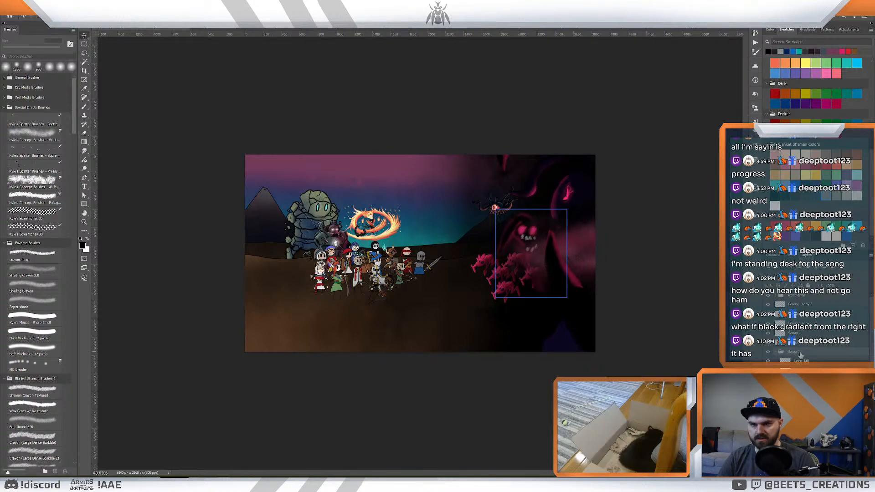
left_click(776, 353)
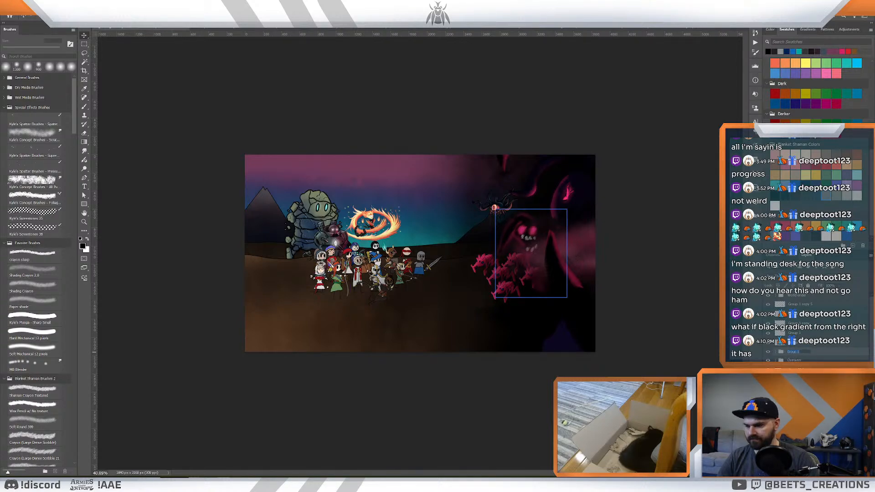
- Rename the glowing-eyed creature's group as Ravager
type("Ravenger")
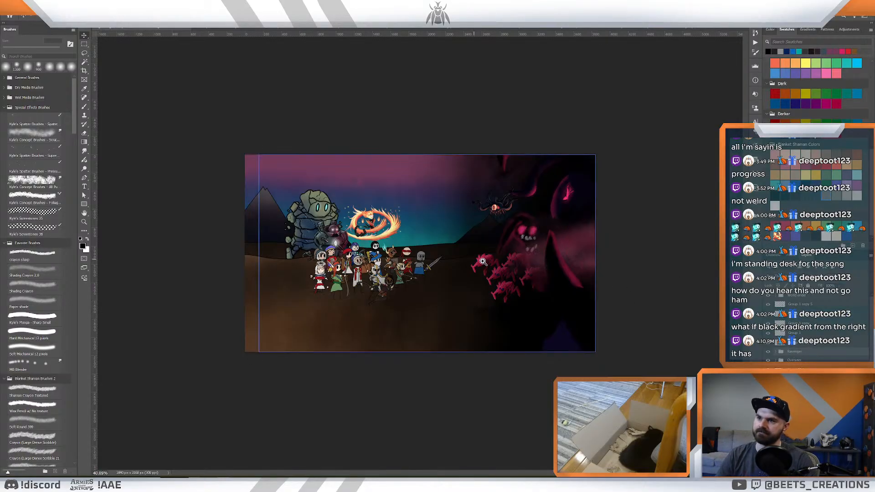
type("z")
left_click_drag(484, 262, 468, 264)
left_click_drag(476, 267, 480, 269)
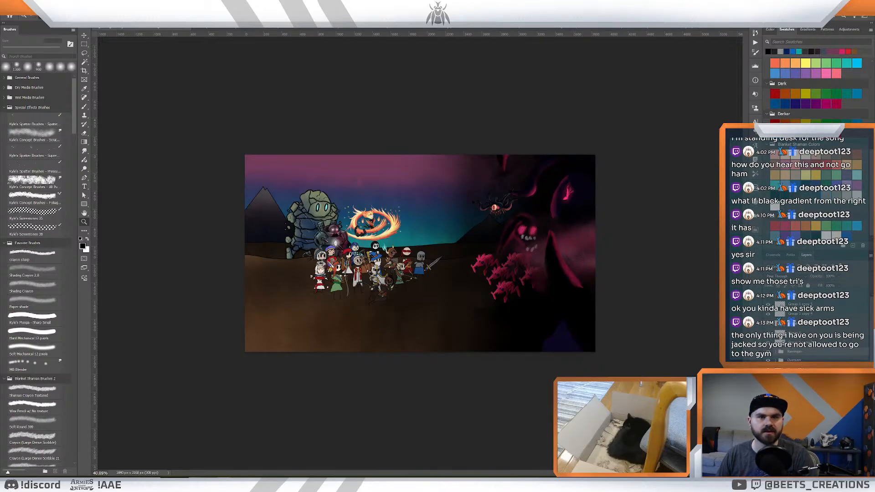
- Switch to the dark dungeon illustration and toggle layer visibility to identify the layers of the pink-clawed creature
key("ctrl+shift+Tab")
key("ctrl+shift+Tab")
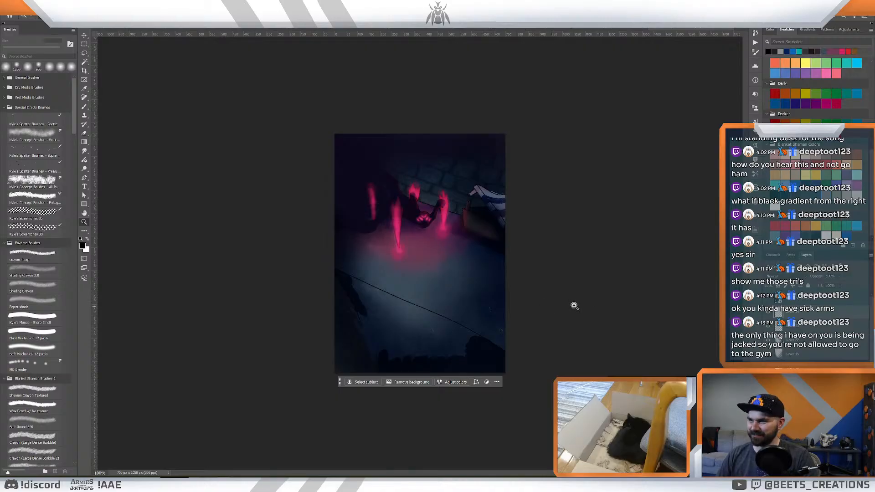
scroll(805, 356, "down", 3)
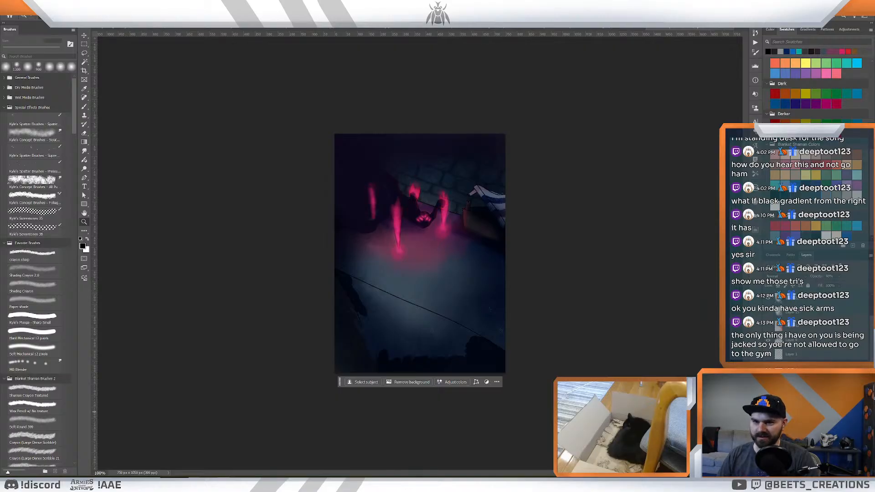
left_click(768, 395)
left_click(767, 395)
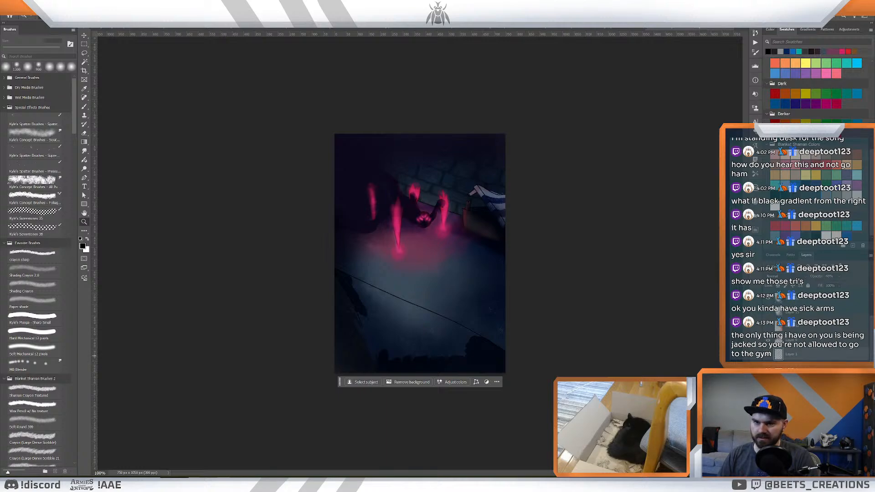
left_click(792, 368)
left_click(767, 425)
left_click(768, 425)
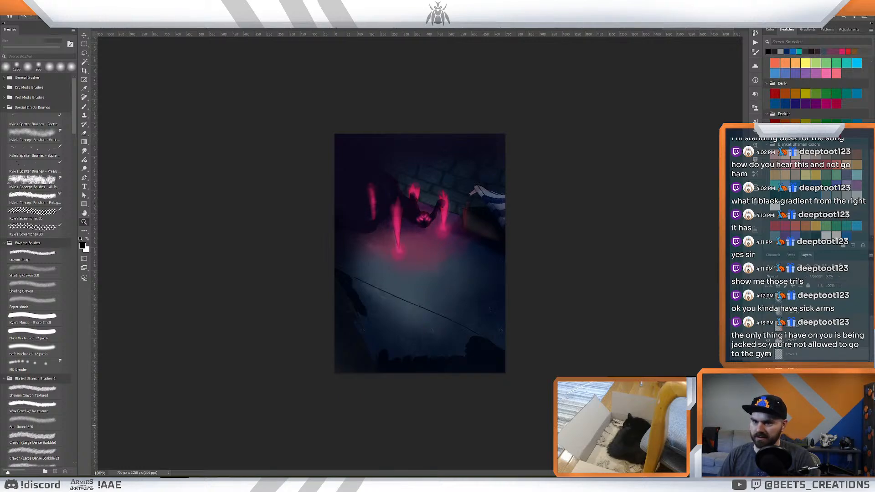
left_click(792, 423)
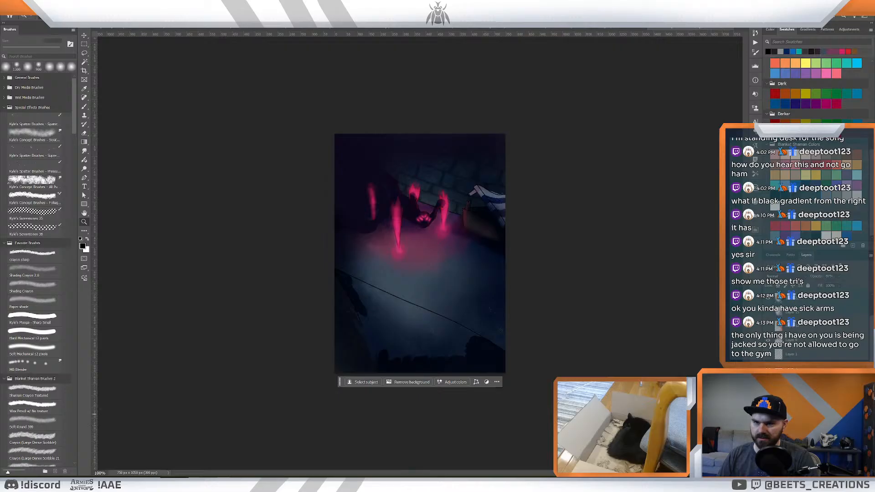
left_click(768, 415)
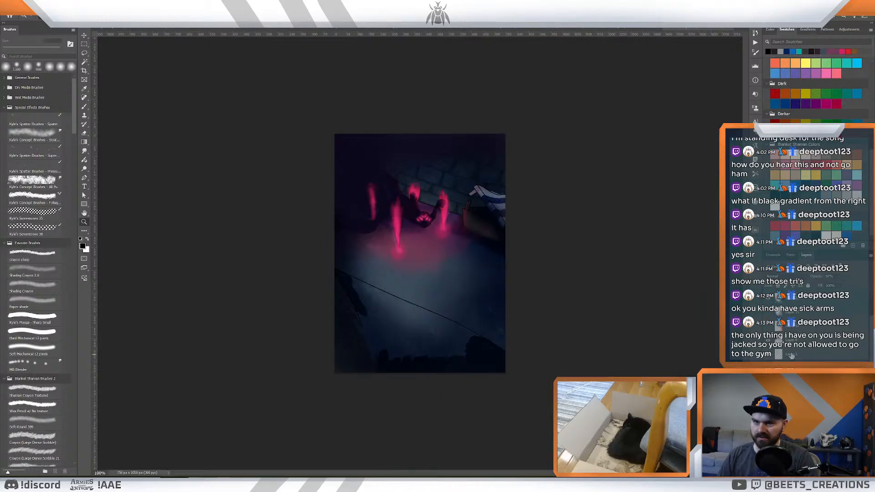
- Select the clawed creature's layers, group them, and copy the group into the battlefield illustration
left_click(792, 358)
left_click(792, 464)
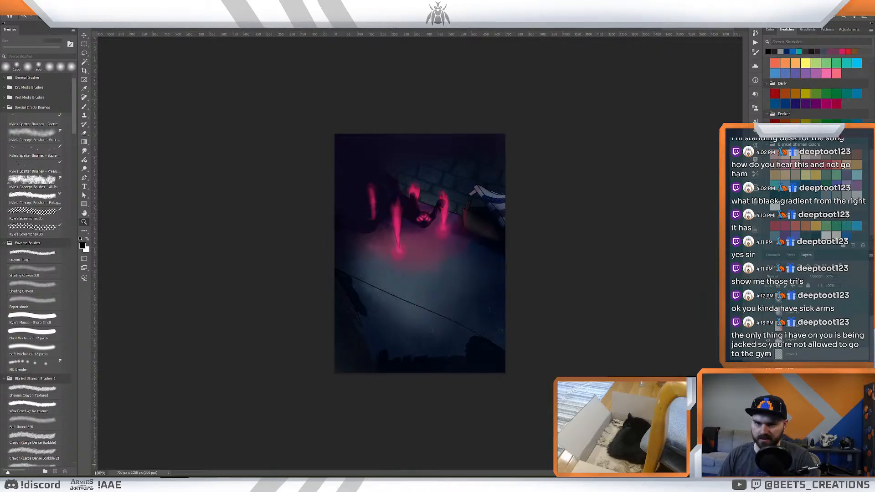
key("ctrl+g")
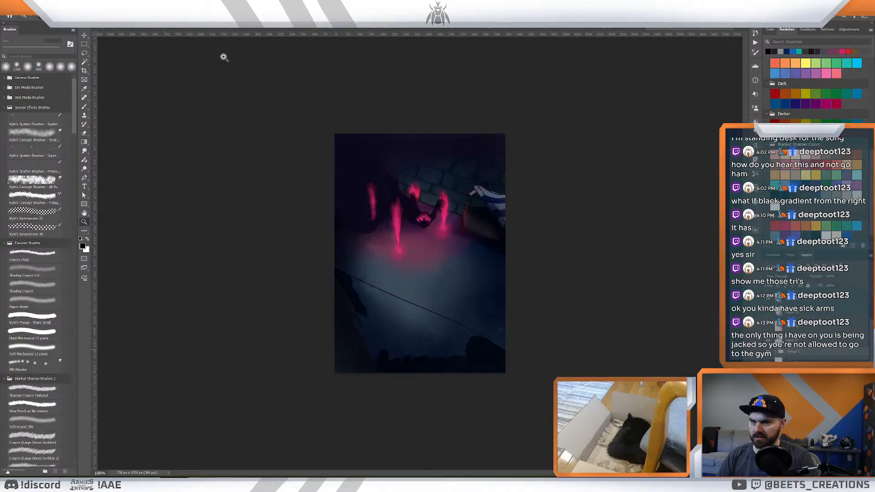
left_click(123, 29)
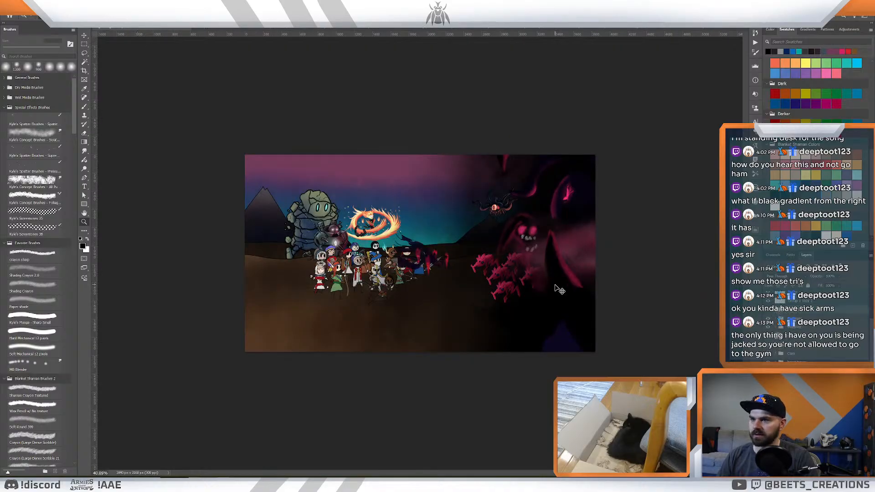
- Mirror the copied clawed creature horizontally, enlarge it somewhat, and place it in the darkness behind the pink creatures
key("ctrl+t")
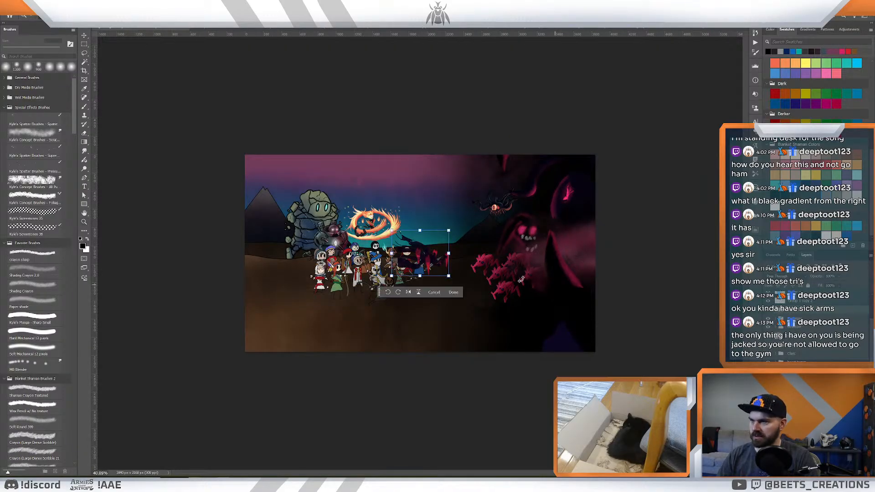
left_click(406, 293)
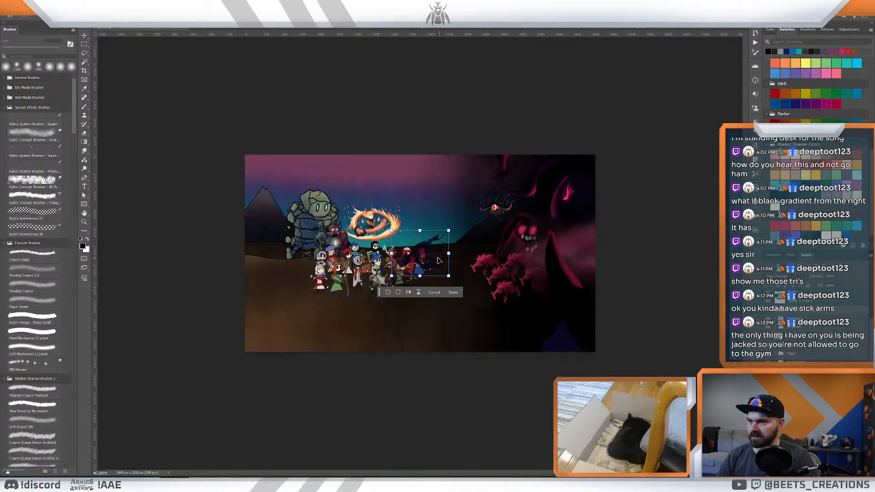
left_click_drag(430, 260, 555, 300)
left_click_drag(571, 271, 596, 253)
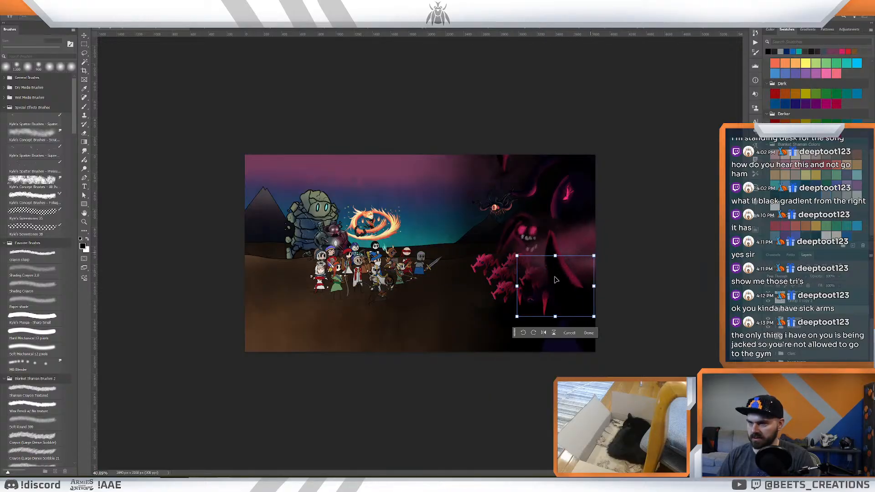
left_click_drag(547, 283, 550, 286)
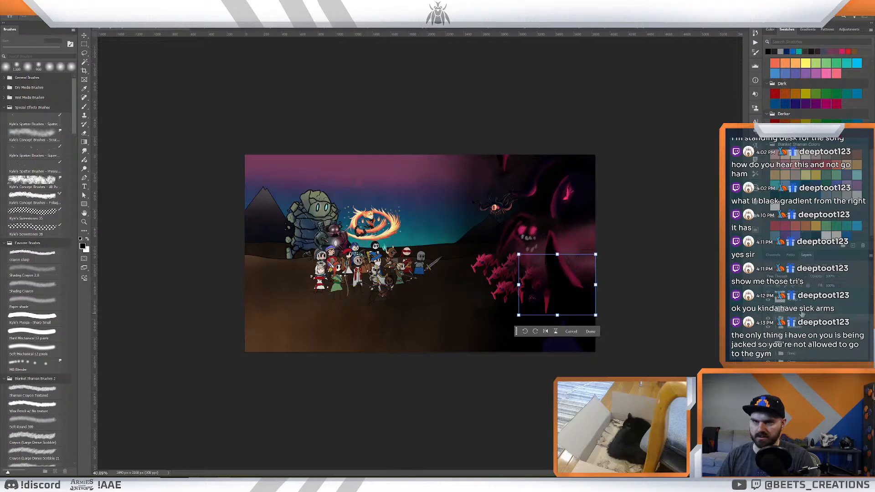
key("Return")
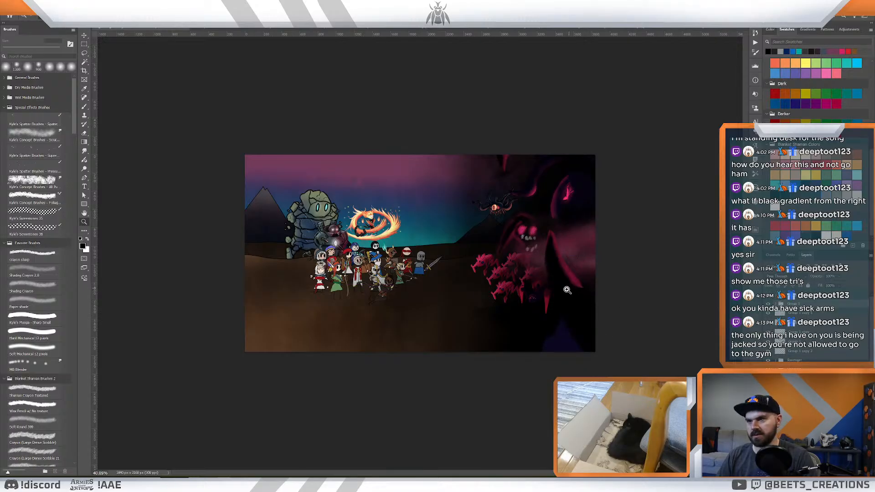
- Shift the clawed creature slightly upward, closer to the Ravager and the pink creatures
key("v")
left_click_drag(540, 300, 521, 318)
key("z")
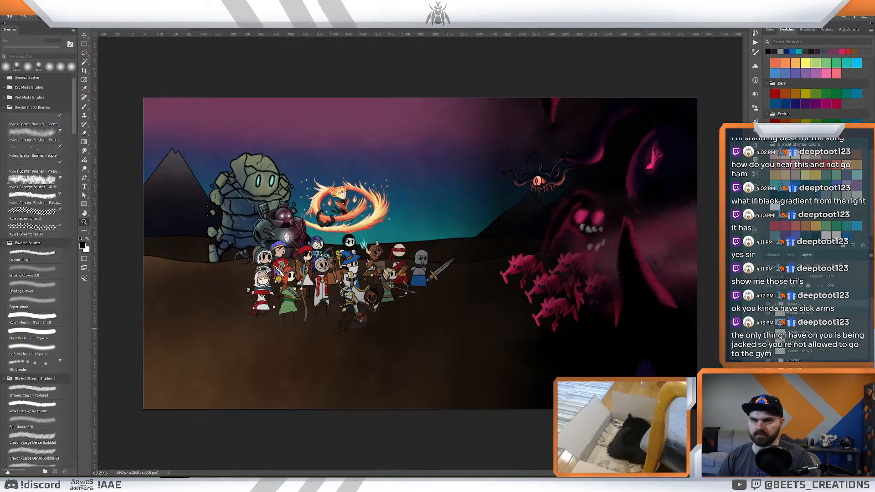
left_click_drag(632, 297, 664, 317)
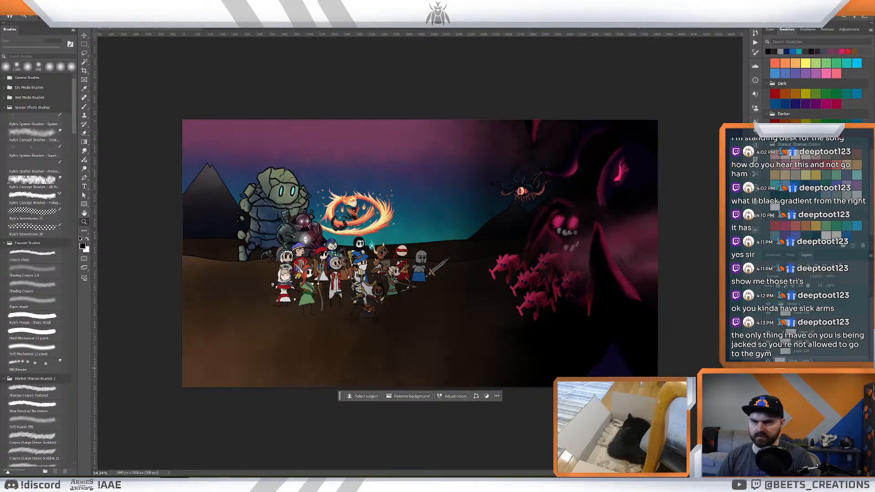
- Toggle the visibility of individual pink creature layers to tell the copies apart, and collapse the group
left_click(768, 379)
left_click(767, 379)
left_click(767, 387)
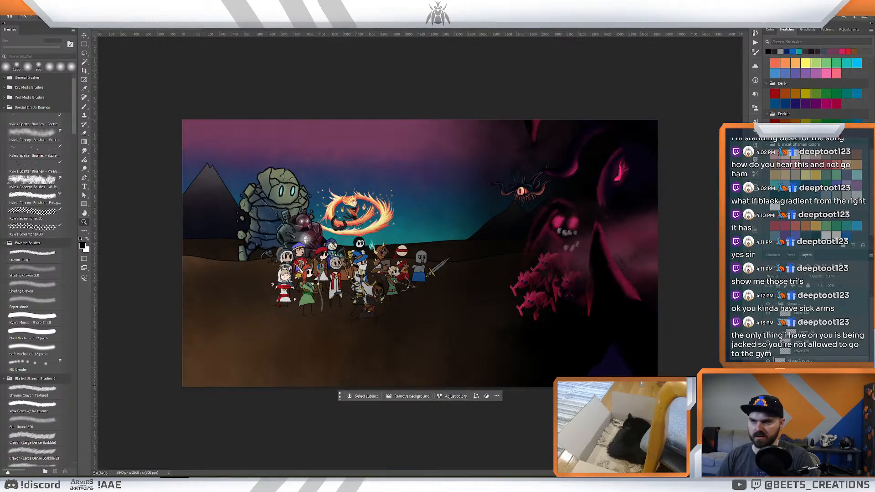
left_click(767, 387)
left_click(768, 397)
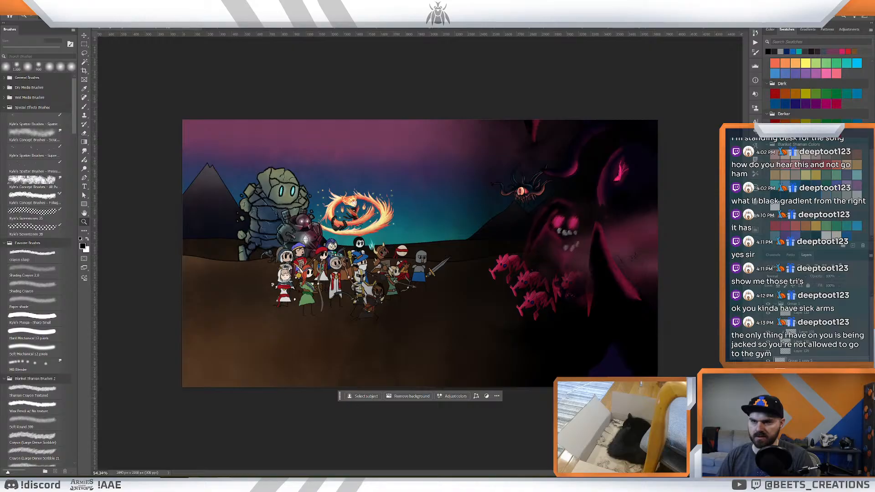
left_click(768, 397)
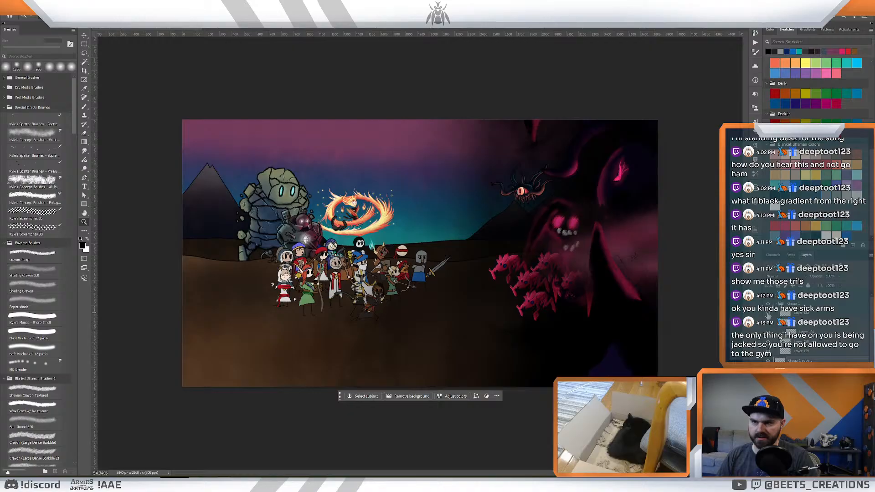
left_click(773, 304)
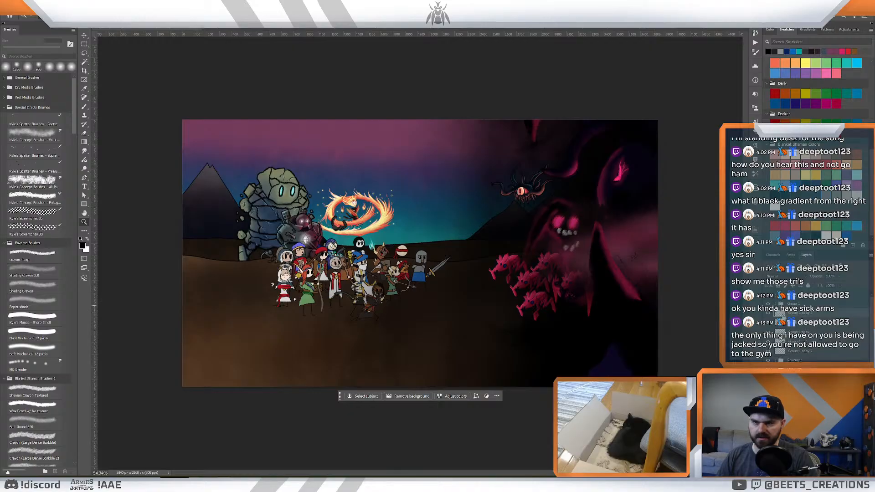
- Check the stacked creature copies by toggling their visibility, and delete one surplus layer
left_click(767, 313)
left_click(768, 314)
left_click(769, 324)
left_click(769, 325)
left_click(788, 324)
key("Delete")
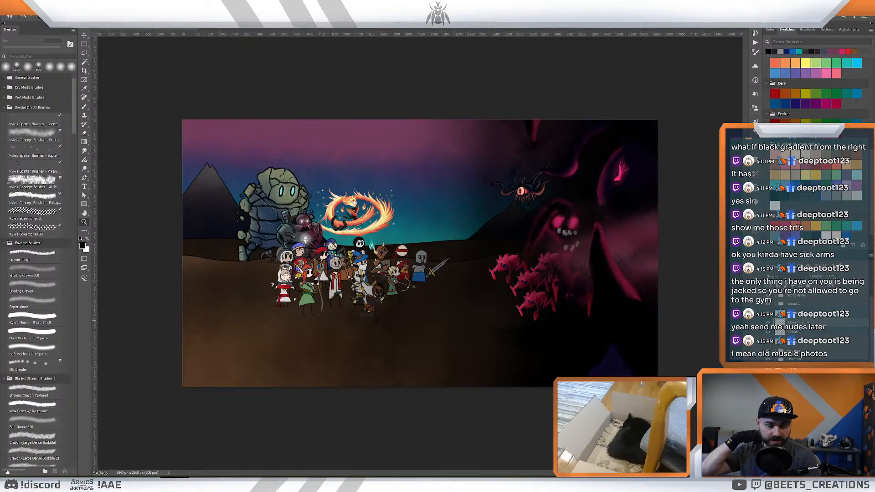
- Identify the pink creature copy closest to the heroes by toggling layer visibility, and delete it
left_click_drag(556, 277, 575, 272)
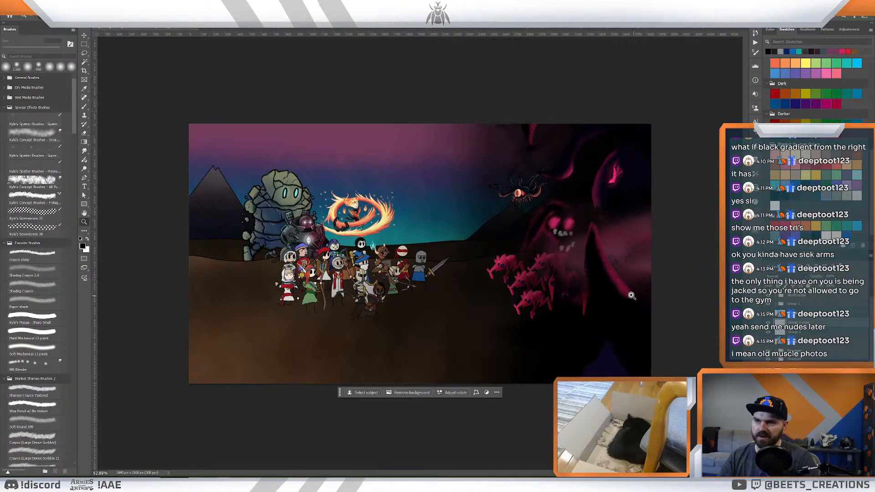
left_click(794, 315)
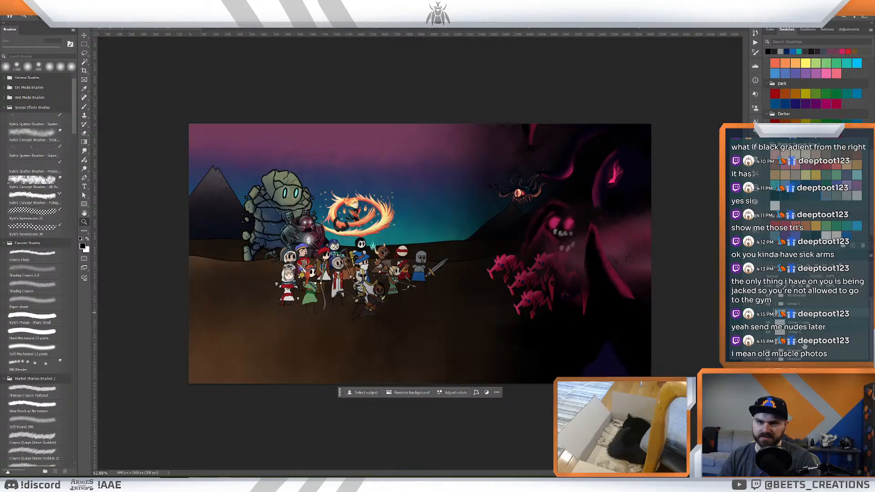
left_click(804, 344)
left_click(767, 343)
left_click(768, 343)
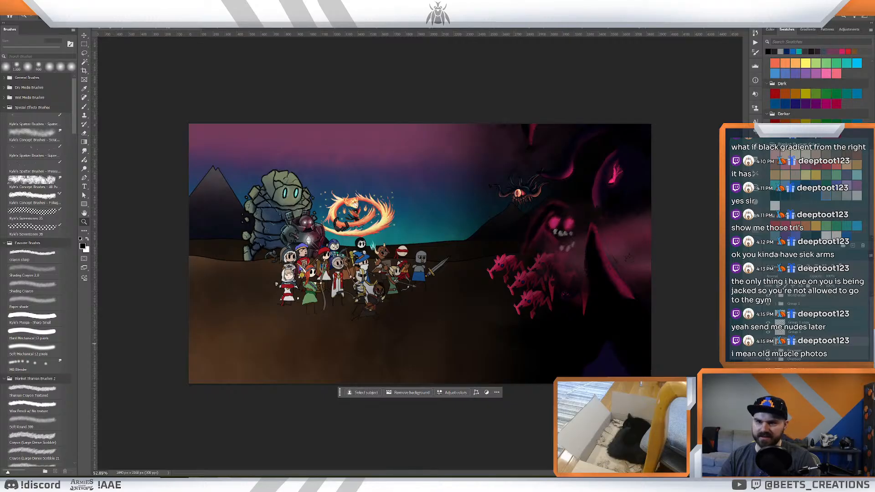
left_click(793, 314)
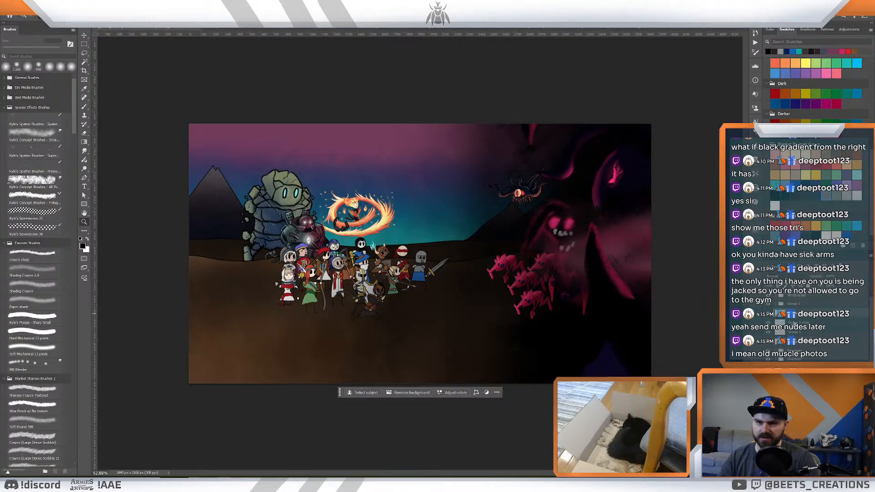
left_click(793, 322)
left_click(768, 323)
left_click(768, 323)
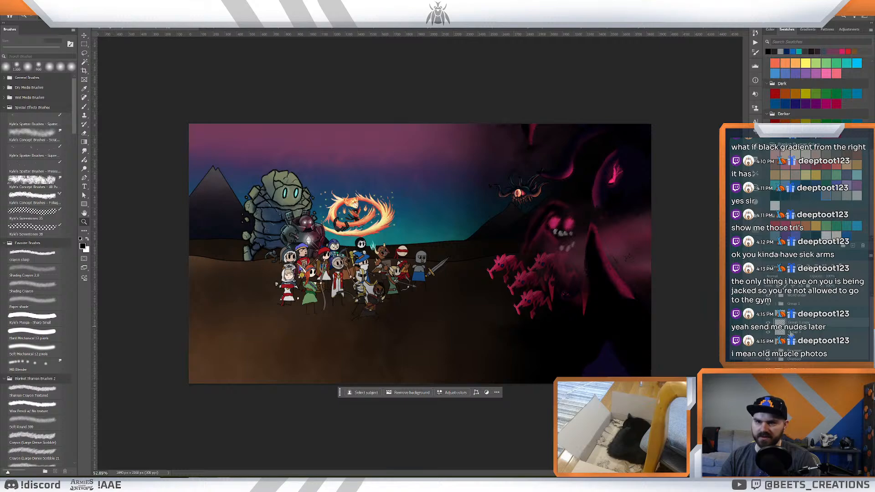
left_click(790, 333)
left_click(768, 333)
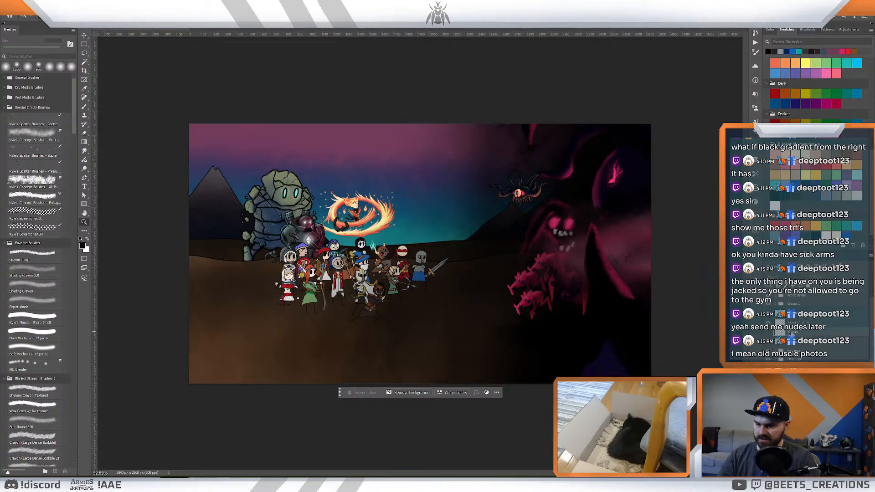
key("Delete")
- Shift the middle pink creature copy slightly toward the Ravager and skew it a little so it differs from the others
left_click_drag(572, 235, 529, 224)
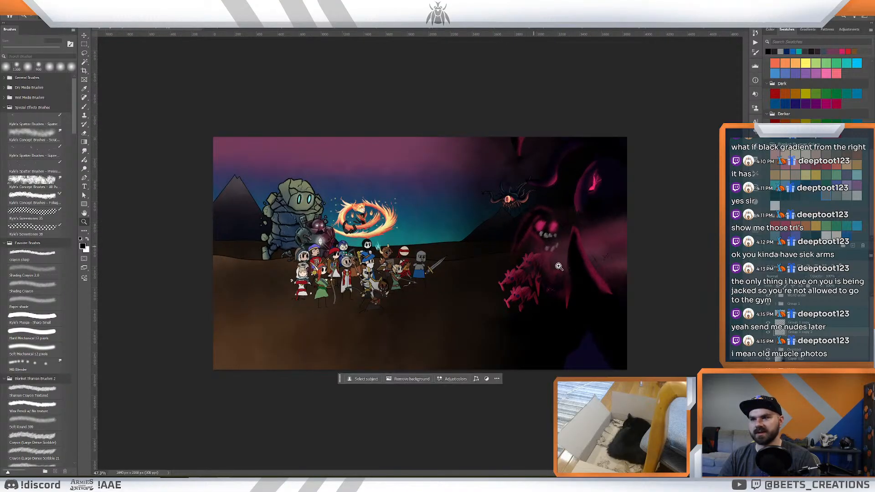
left_click(803, 323)
left_click(803, 332)
key("v")
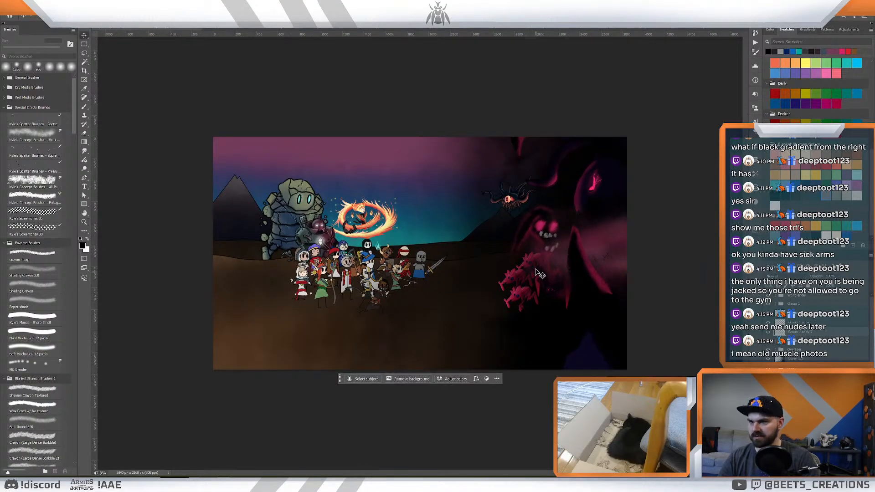
left_click_drag(532, 260, 529, 266)
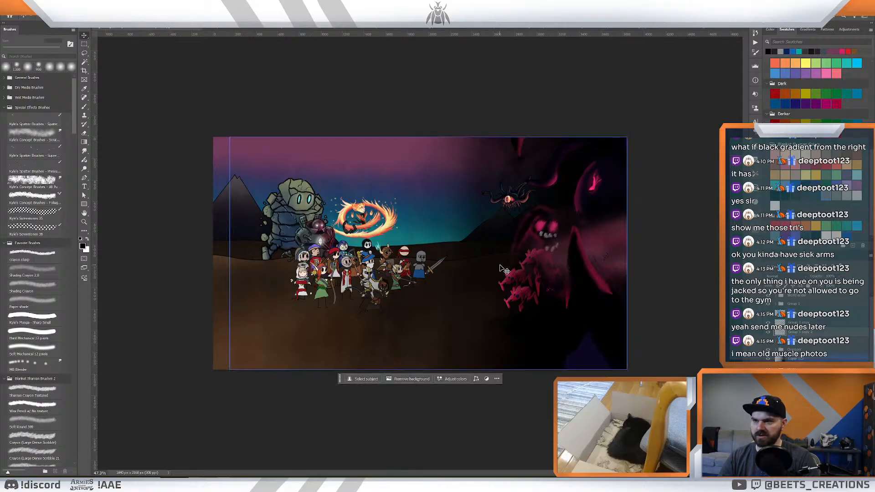
key("ctrl+0")
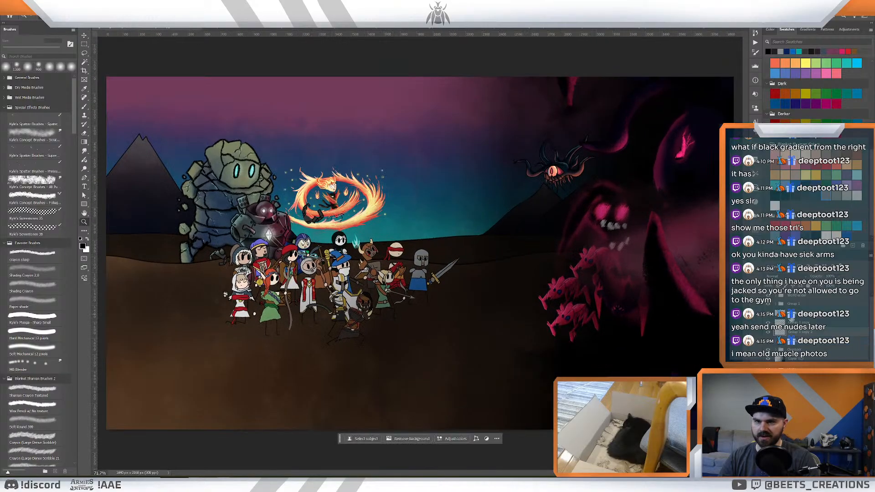
key("ctrl+t")
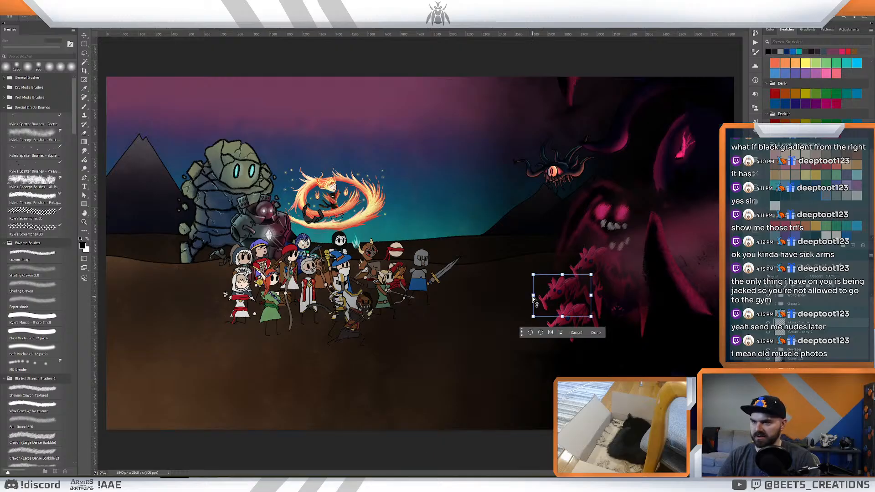
left_click_drag(532, 298, 583, 288)
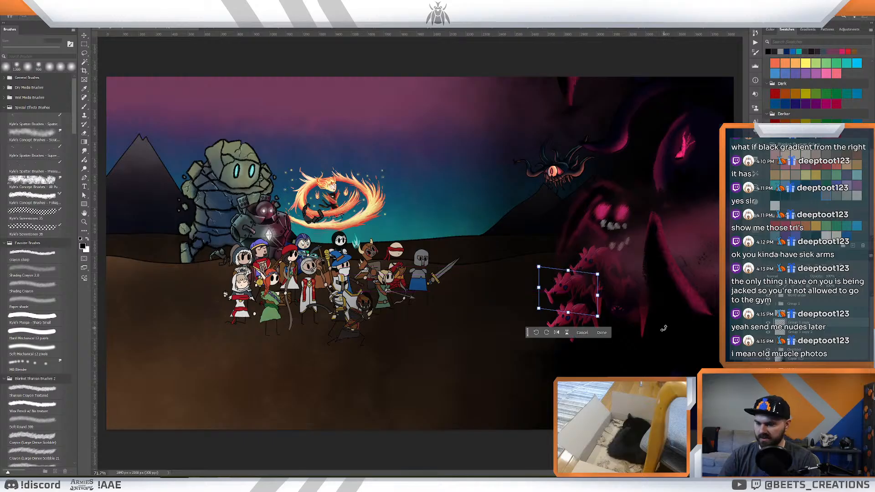
key("Return")
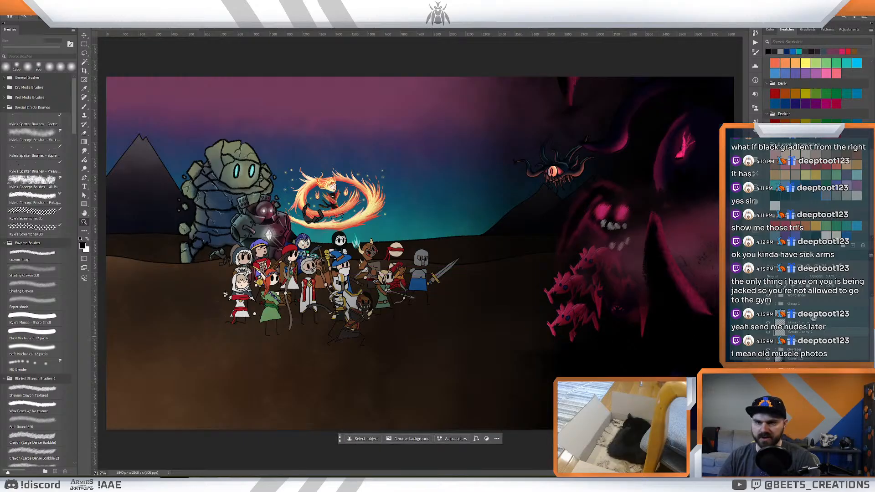
- Adjust the shape and angle of the upper and lower pink creature copies slightly, and check the whole group
left_click(807, 335)
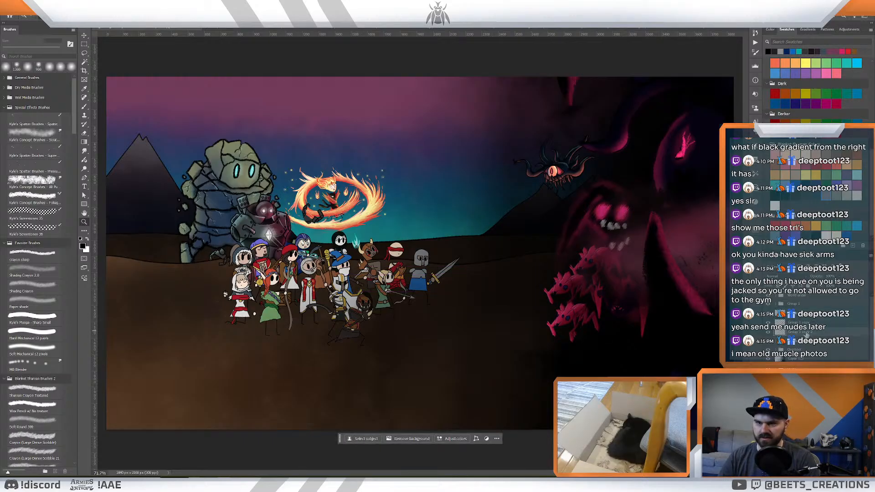
key("ctrl+t")
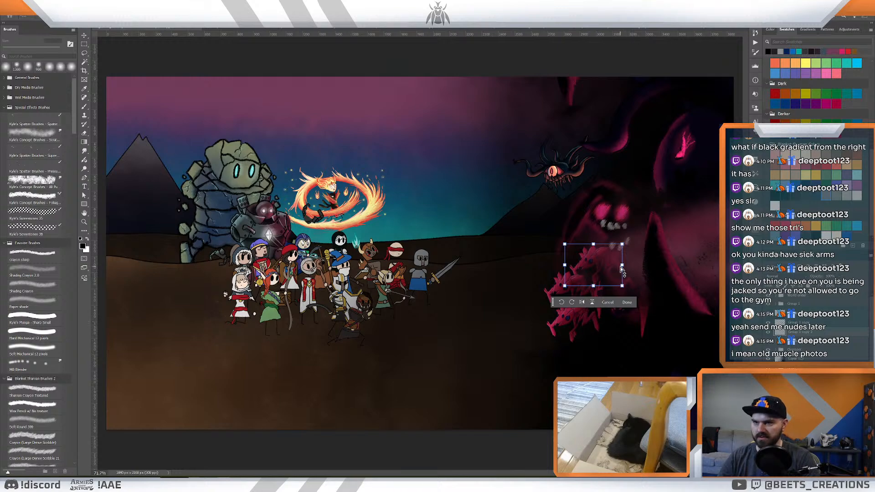
left_click_drag(624, 271, 622, 267)
key("Return")
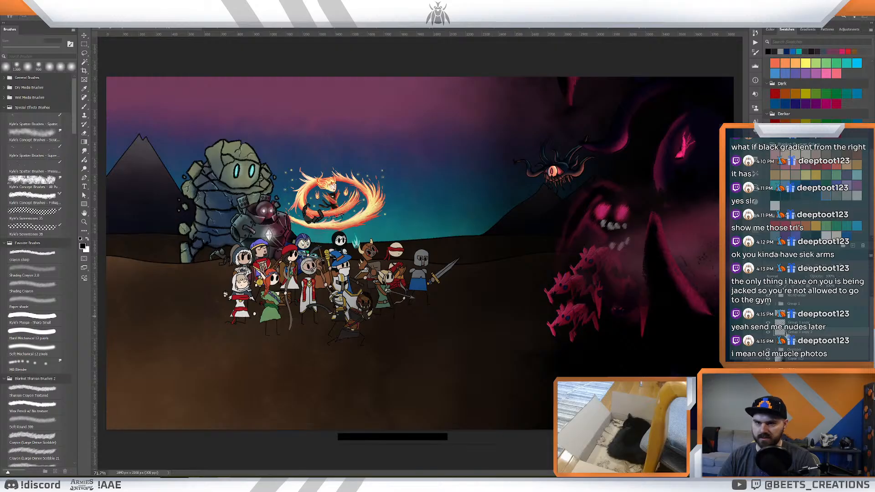
key("ctrl+t")
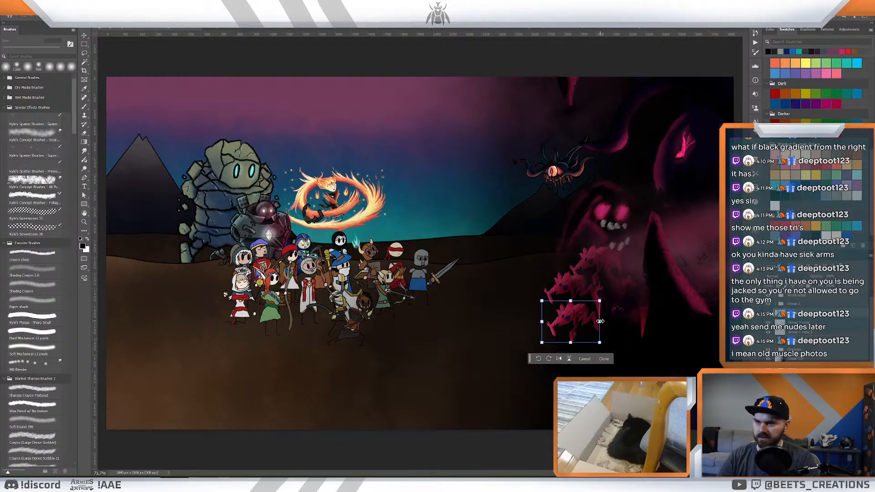
left_click_drag(608, 322, 588, 315)
key("Return")
key("z")
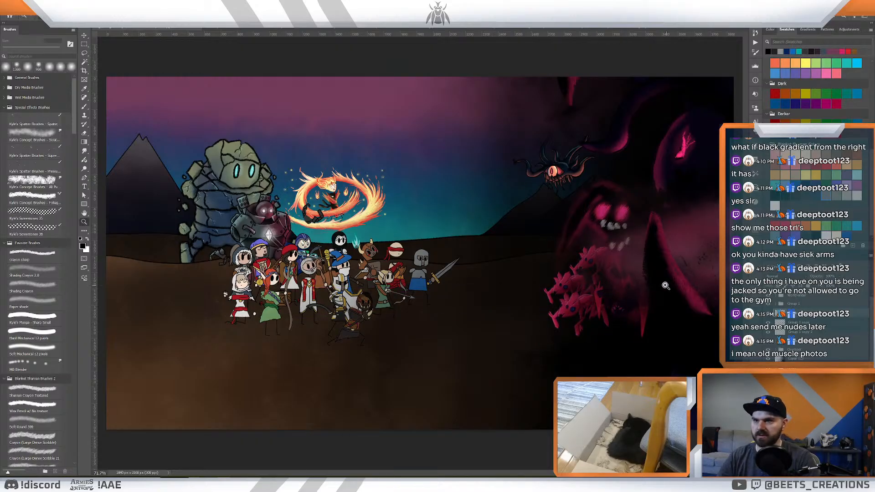
mouse_move(664, 285)
left_mouse_down()
mouse_move(649, 283)
mouse_move(656, 286)
left_mouse_up()
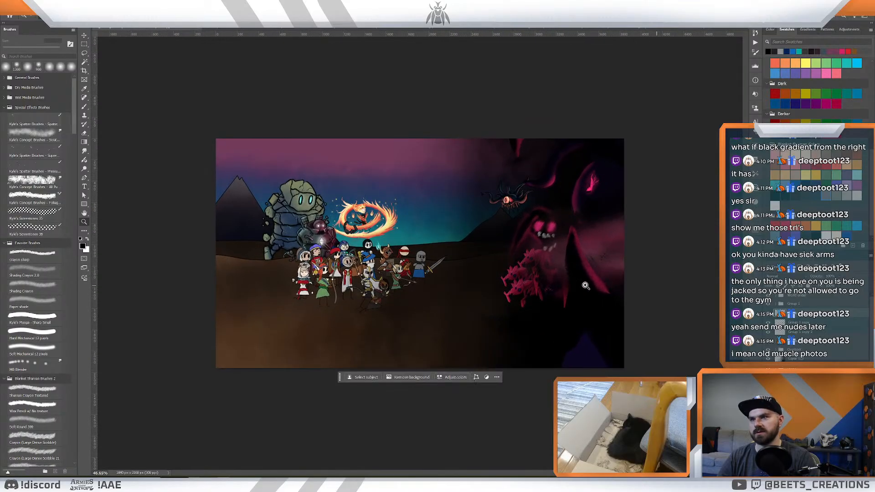
left_click_drag(570, 287, 569, 287)
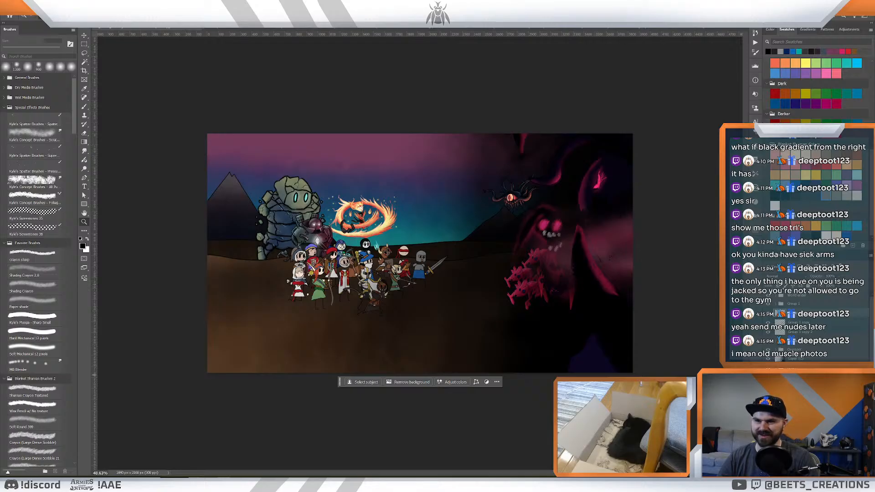
left_click(808, 334)
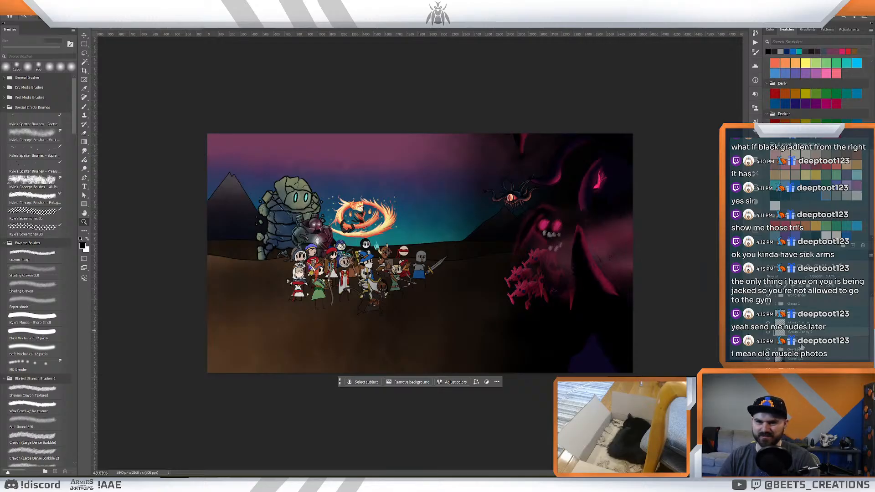
left_click(801, 345)
left_click(794, 306)
key("Delete")
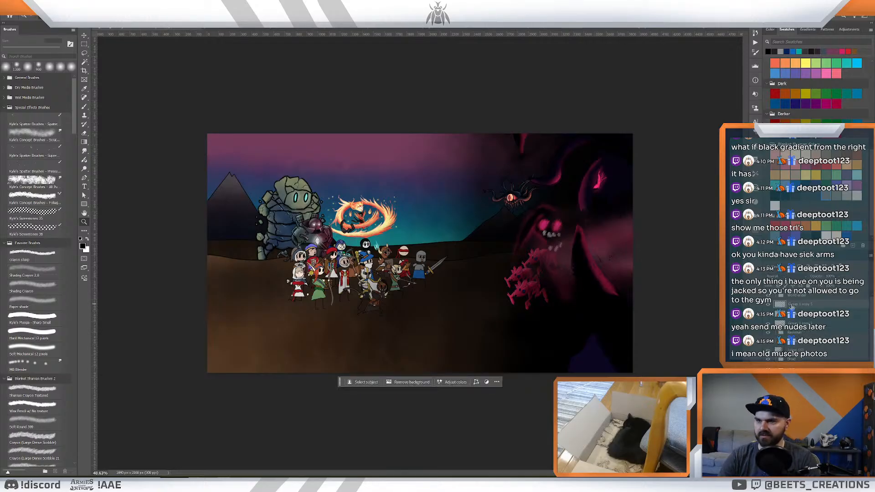
- Switch to the dark card artwork with the glowing pink claws, and hide its shading layers to expose the creature
left_click(702, 28)
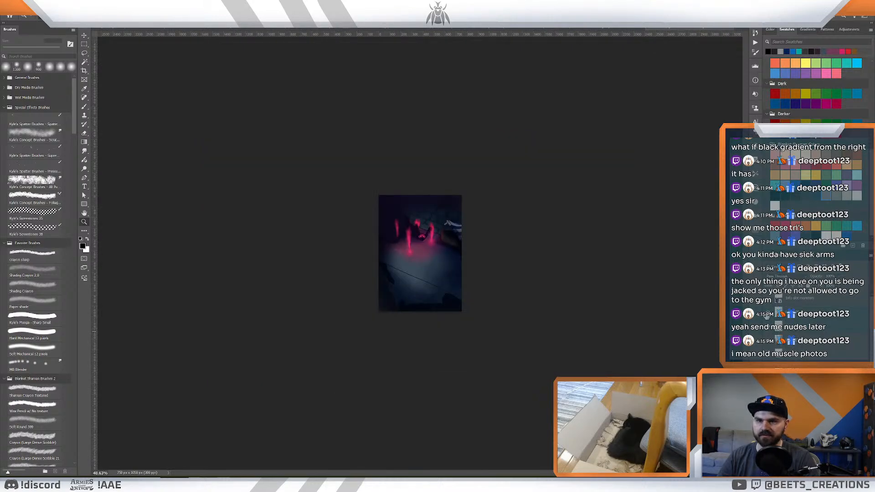
left_click(768, 327)
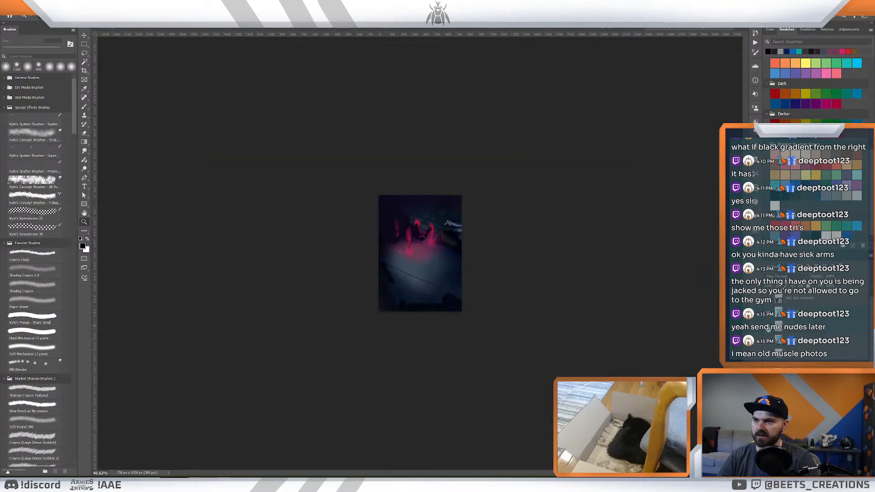
left_click(768, 328)
left_click(795, 346)
left_click(768, 343)
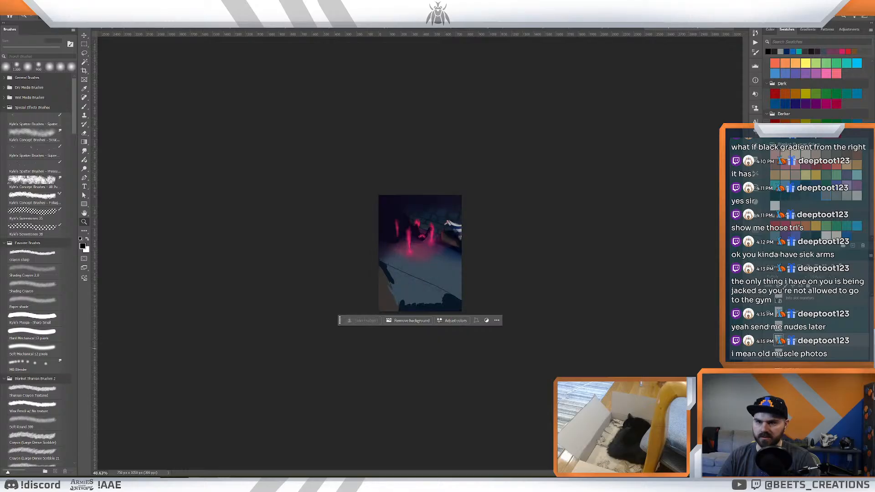
left_click(768, 381)
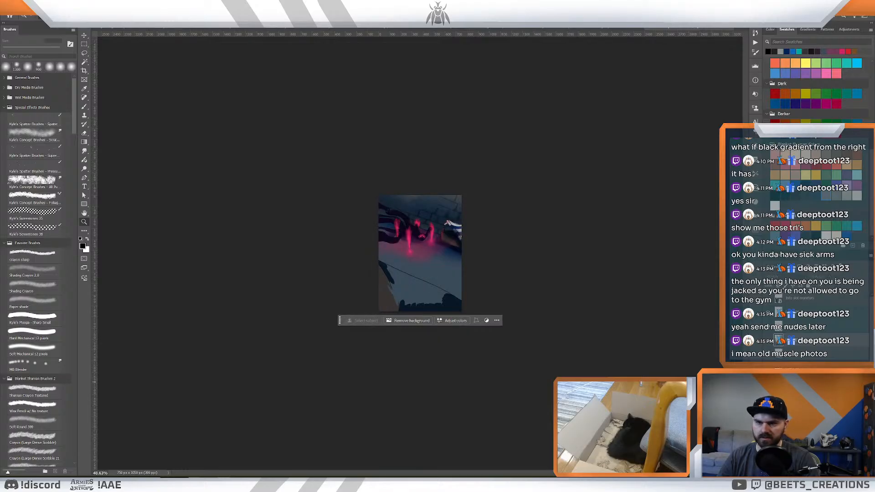
left_click(768, 381)
left_click(768, 381)
- Select the creature's layers in the card artwork, copy them, and paste them into the battlefield illustration
left_click(792, 329)
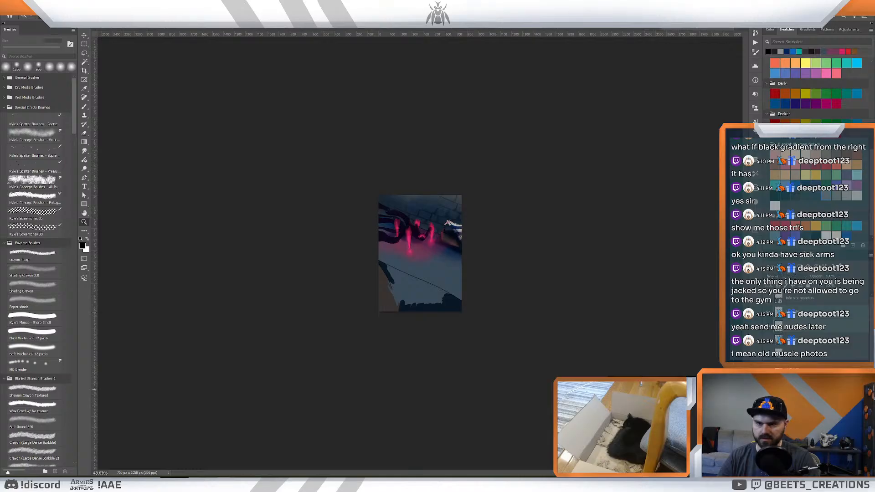
left_click(768, 392)
left_click(769, 393)
left_click(792, 394)
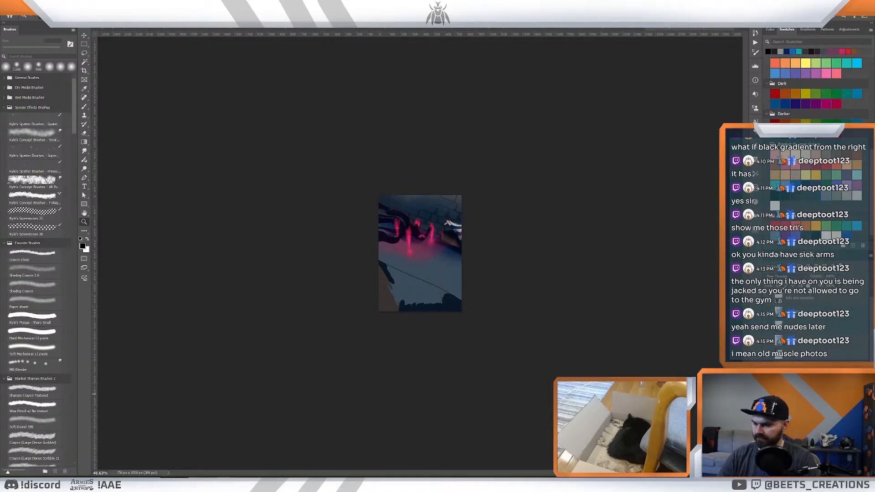
left_click(121, 27)
key("ctrl+v")
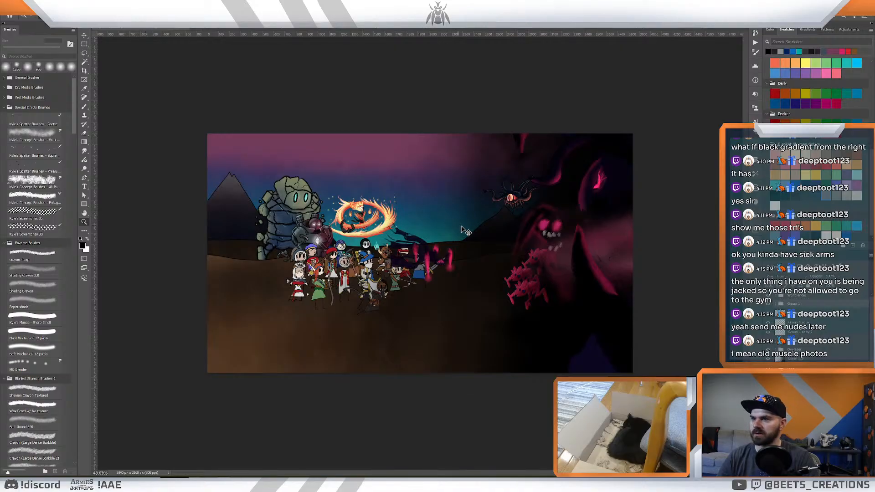
- Flip the pasted creature horizontally, enlarge it slightly, and place it beside the pink creatures below the Ravager
key("ctrl+t")
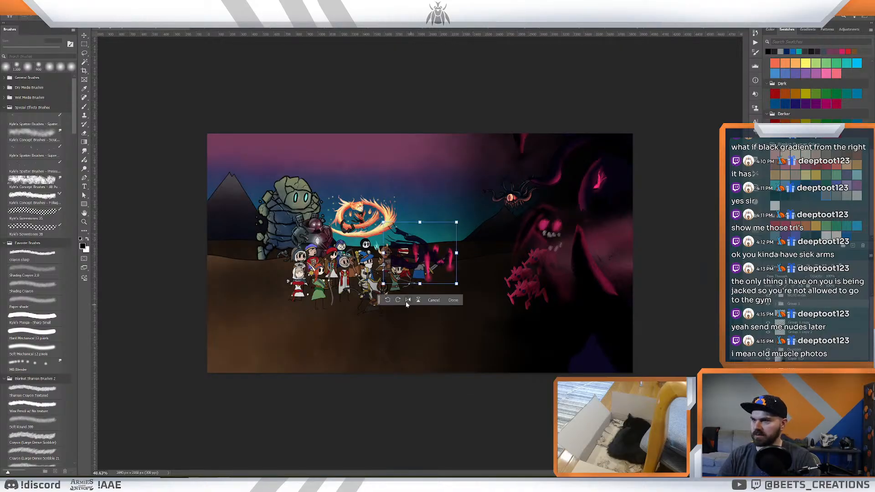
left_click_drag(437, 286, 588, 285)
left_click_drag(537, 252, 524, 242)
mouse_move(572, 266)
left_mouse_down()
mouse_move(594, 266)
mouse_move(584, 273)
left_mouse_up()
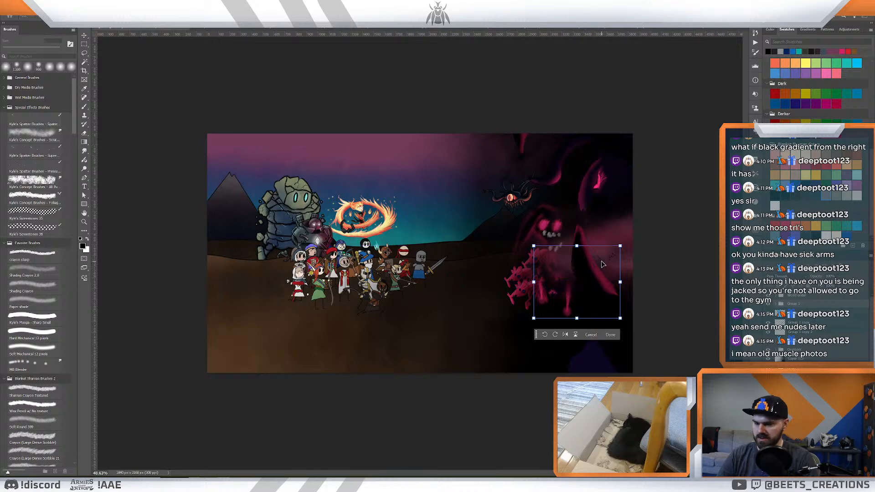
key("Return")
- Toggle the visibility of the fog and glow layers around the Ravager and the pasted creature to compare their effect
key("z")
left_click_drag(547, 218, 517, 213)
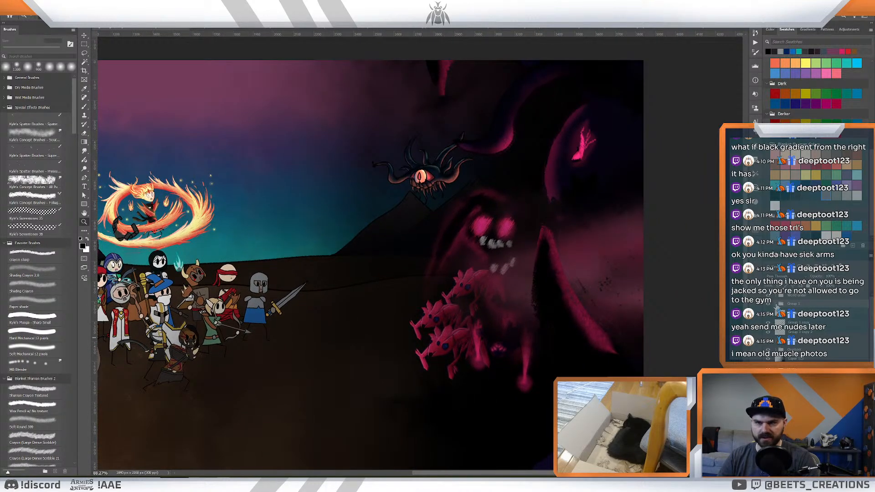
scroll(777, 305, "down", 3)
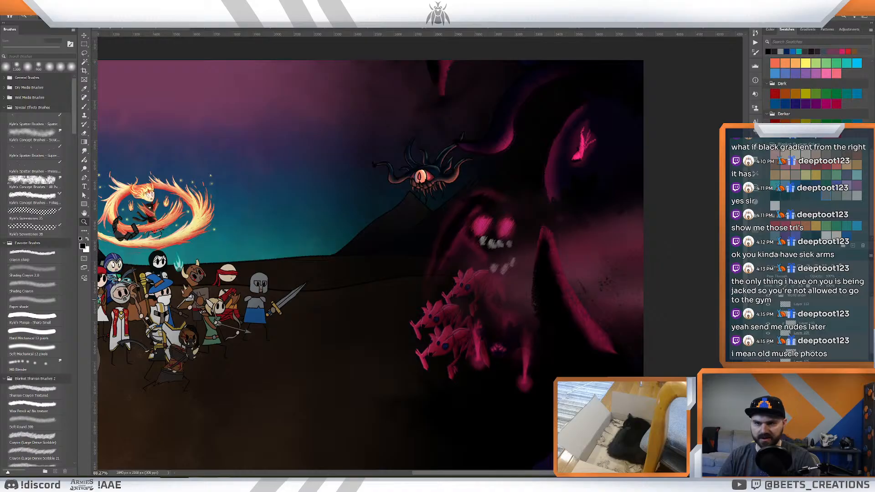
left_click(812, 352)
left_click(768, 352)
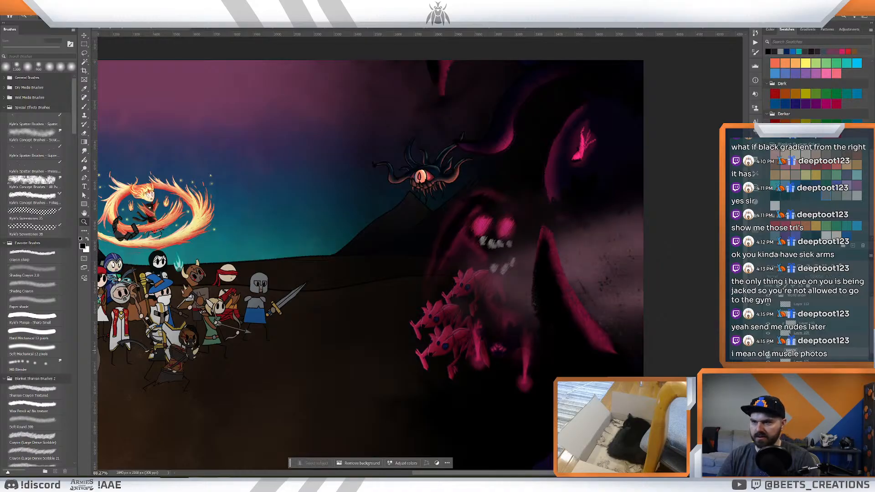
left_click(768, 352)
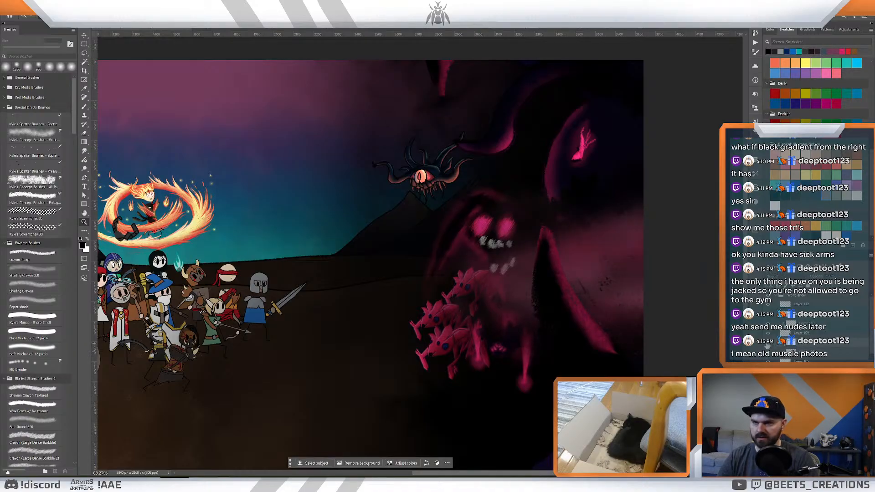
left_click(768, 348)
left_click(769, 351)
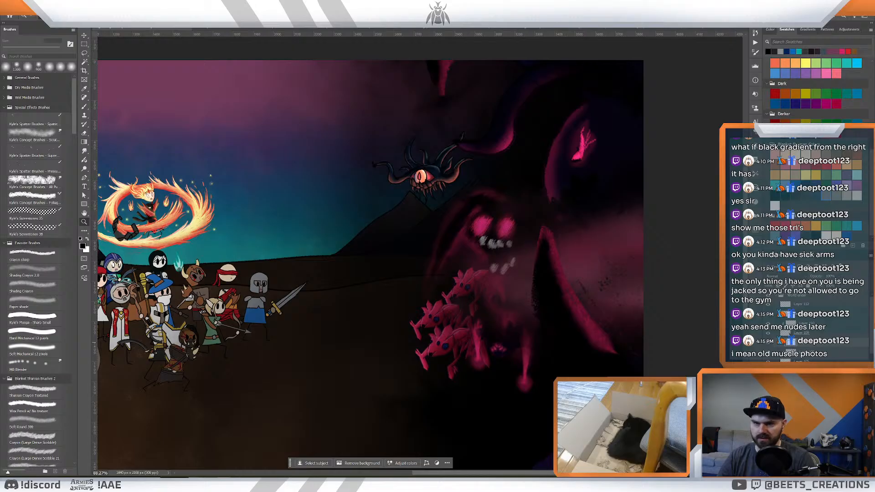
left_click(768, 381)
left_click(768, 381)
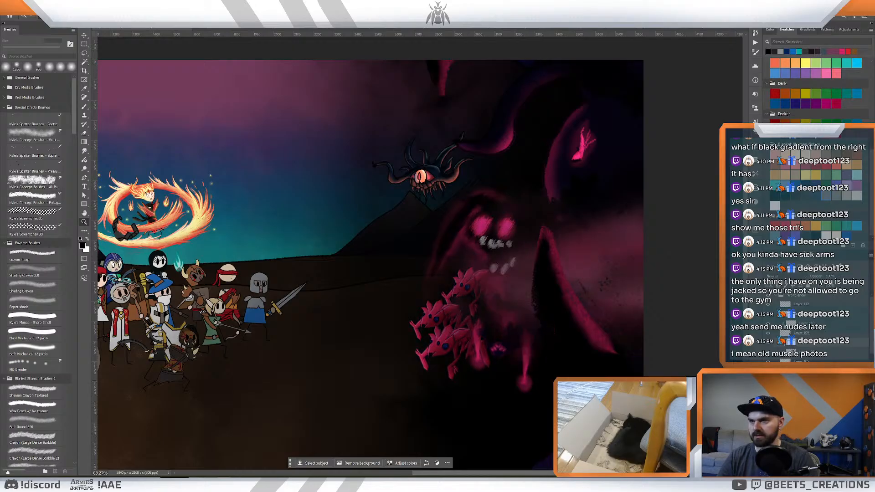
left_click(768, 381)
- Delete one surplus effect layer and hide the fog layer covering the Ravager and the pasted creature
left_click_drag(571, 337, 561, 336)
left_click(802, 380)
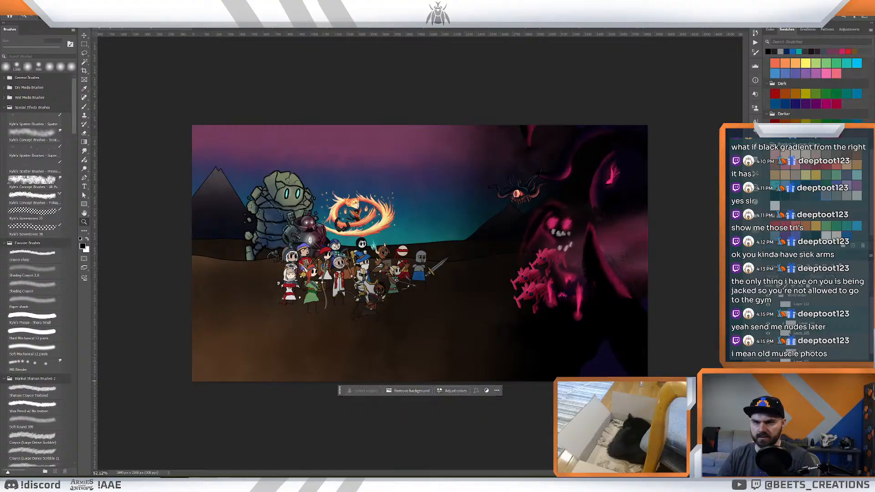
key("Delete")
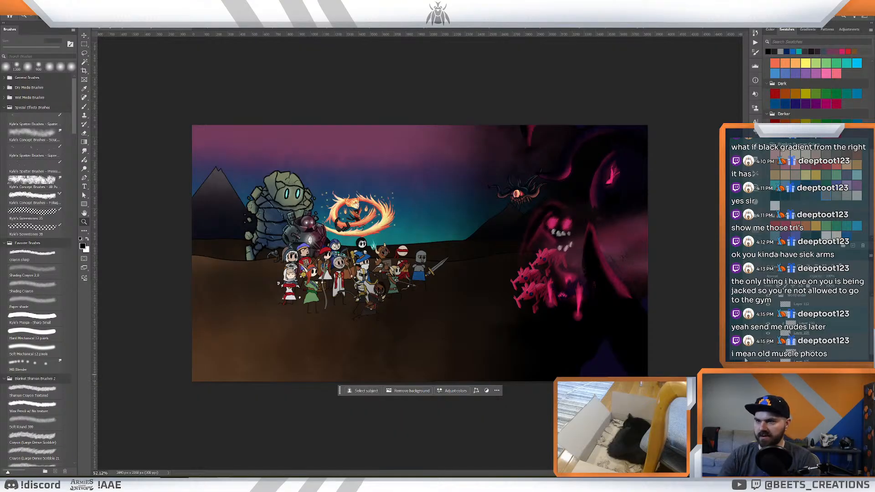
left_click(808, 361)
left_click(768, 361)
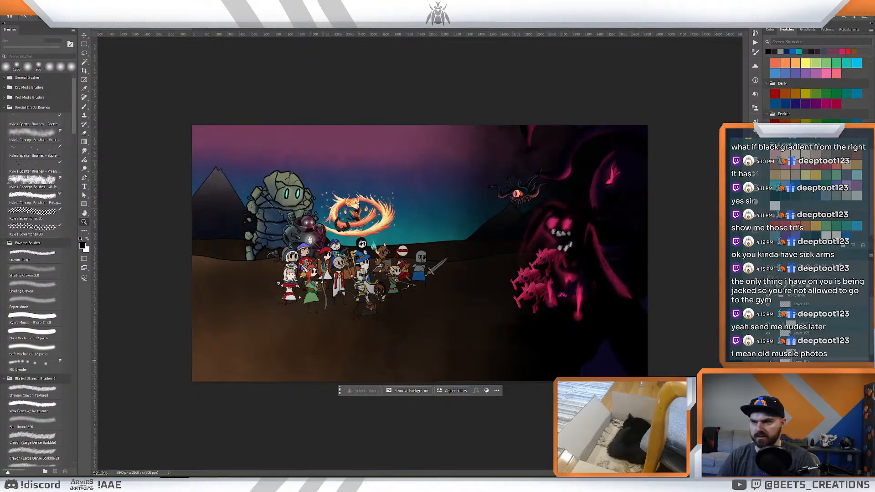
left_click(817, 349)
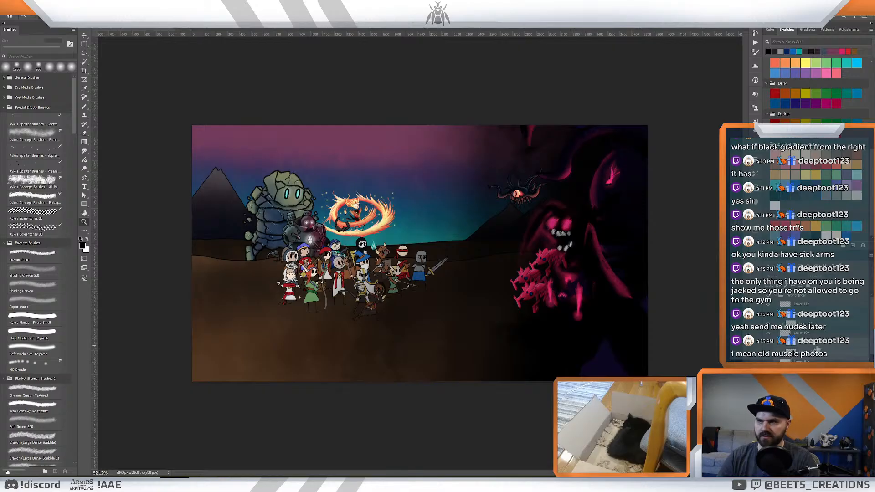
- Delete the leftover layer, and group the pasted creature's layers, checking the group by toggling its visibility
key("Delete")
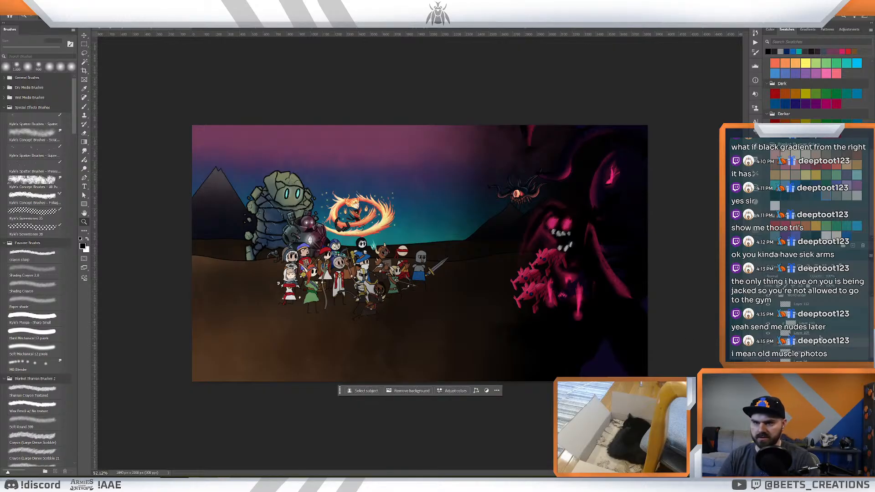
key("ctrl+g")
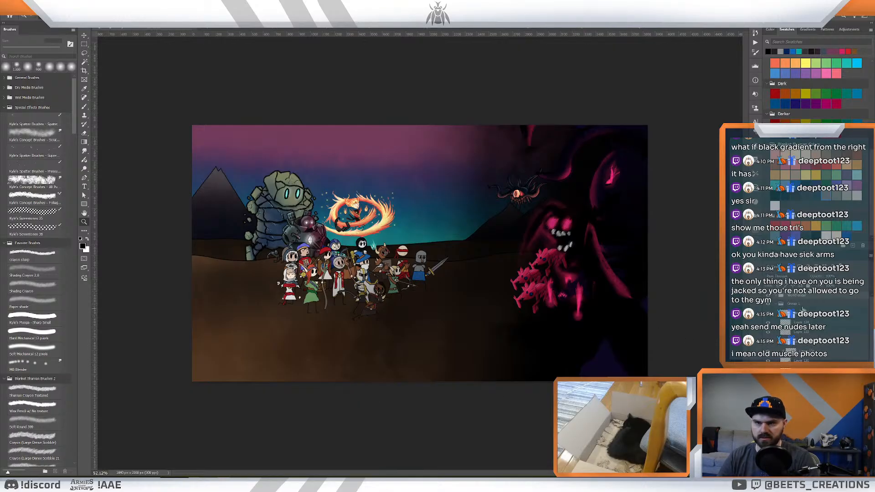
left_click(768, 304)
left_click(768, 305)
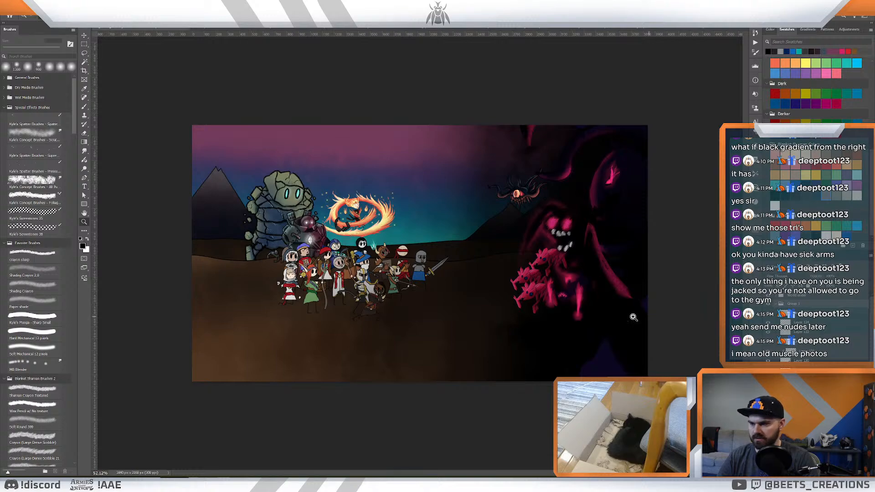
- Shift the grouped creature slightly lower beside the pink creatures and scale it up a little
mouse_move(583, 294)
left_mouse_down()
mouse_move(591, 307)
mouse_move(593, 280)
mouse_move(588, 286)
left_mouse_up()
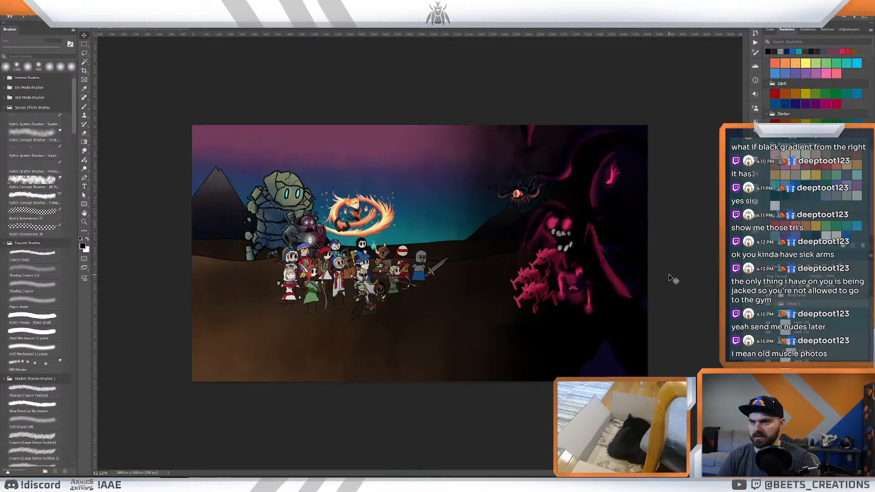
key("z")
mouse_move(644, 277)
left_mouse_down()
mouse_move(628, 275)
mouse_move(642, 286)
left_mouse_up()
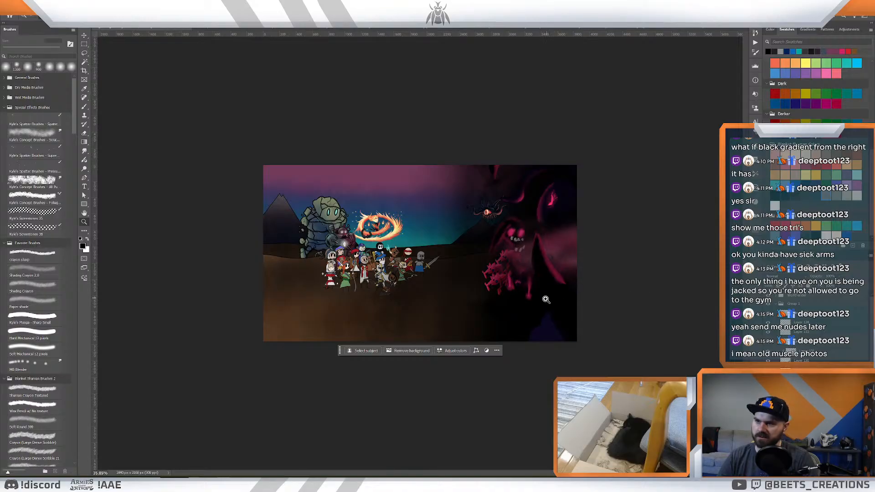
left_click_drag(517, 283, 521, 295)
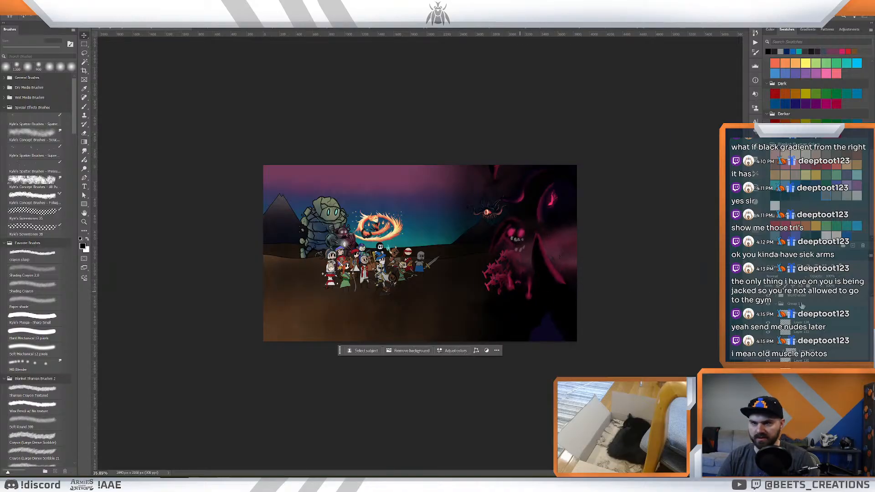
left_click(790, 305)
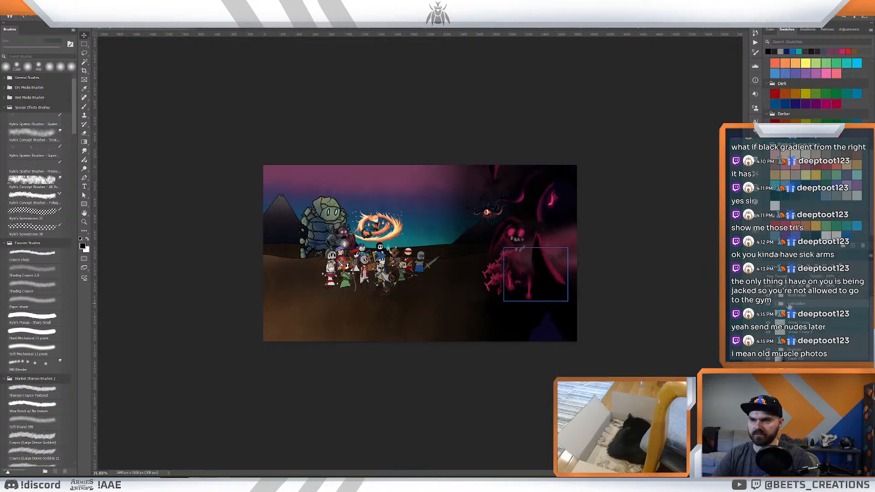
left_click_drag(523, 273, 528, 292)
key("ctrl+t")
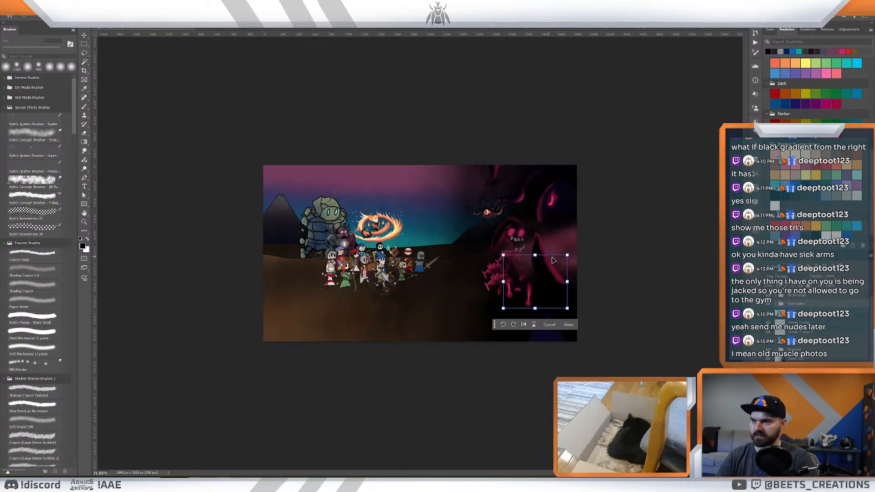
left_click_drag(567, 253, 577, 246)
left_click_drag(533, 273, 532, 277)
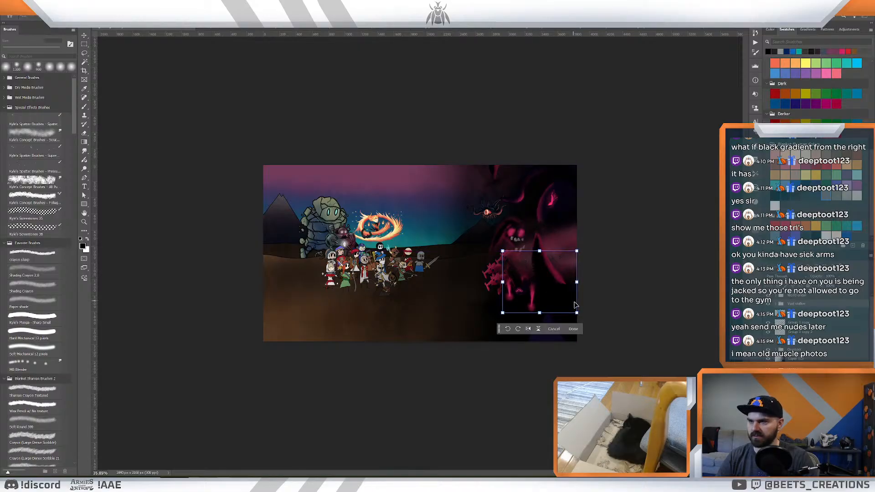
key("Return")
- Inspect the enlarged creature, the pink creatures and the approaching heroes up close
key("z")
left_click_drag(509, 238, 524, 249)
key("space")
left_click_drag(403, 263, 634, 231)
mouse_move(495, 273)
left_mouse_down()
mouse_move(519, 275)
mouse_move(540, 261)
mouse_move(501, 263)
left_mouse_up()
key("space")
left_click_drag(426, 280, 550, 280)
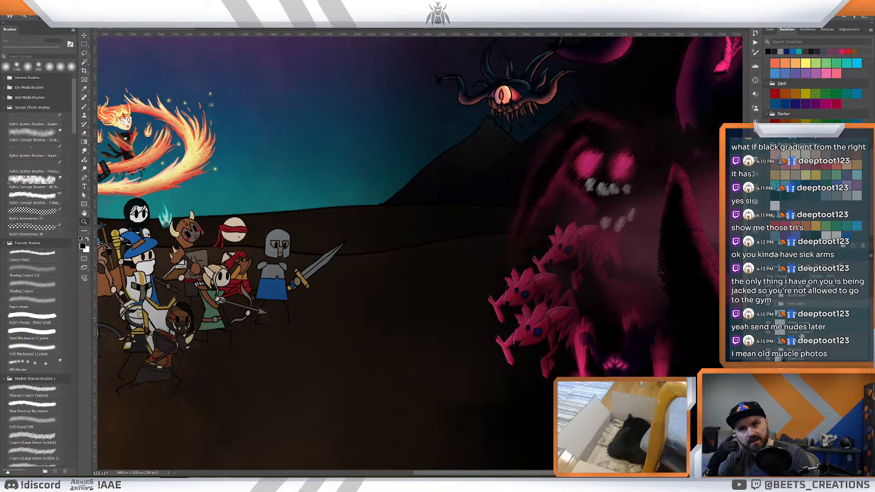
- Identify the pink creatures' duplicated group layers by toggling visibility and give them descriptive names
left_click(803, 333)
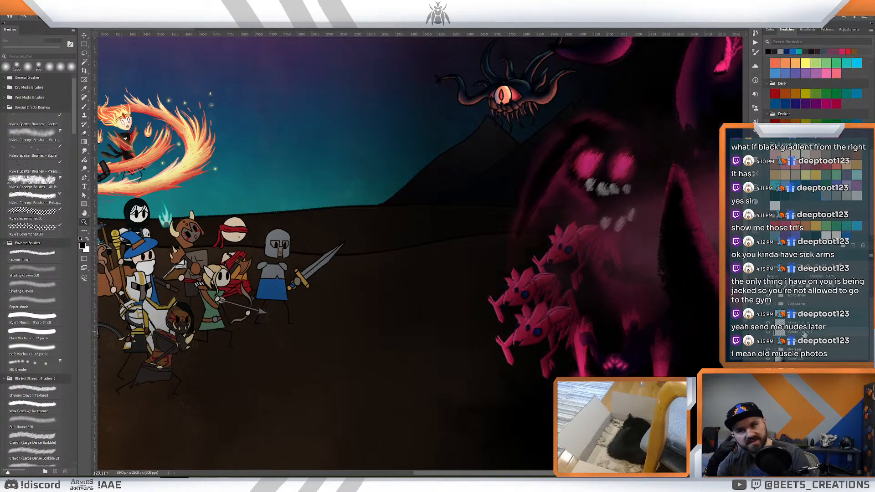
left_click(768, 332)
left_click(768, 333)
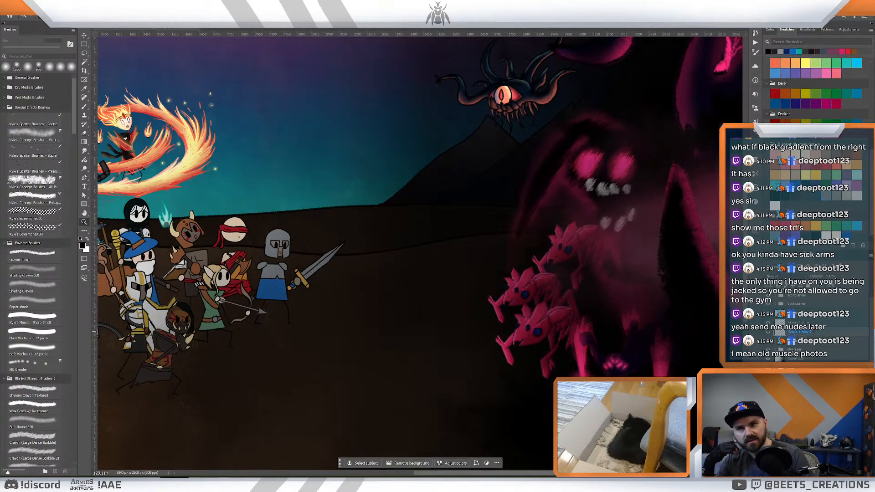
type("mi")
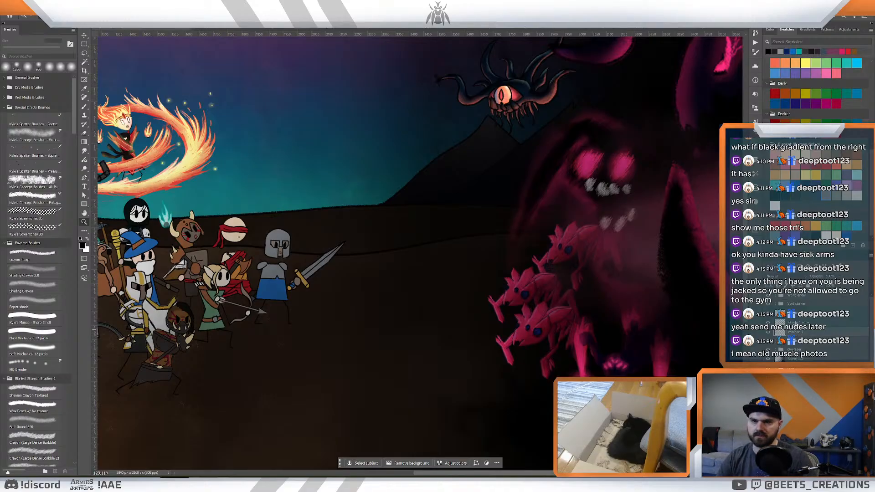
double_click(795, 322)
type("mi")
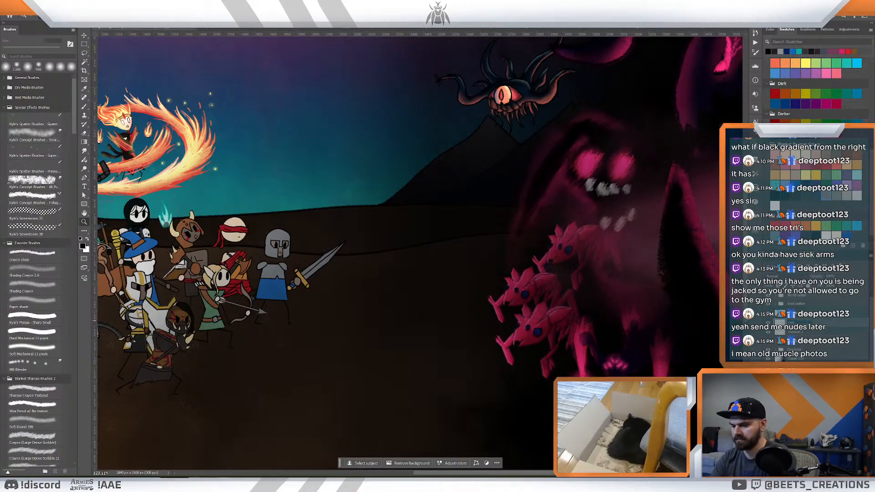
key("Return")
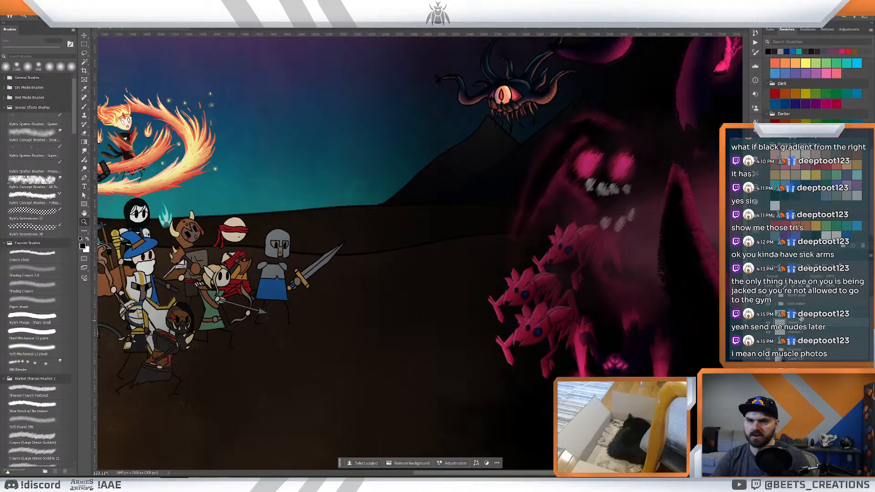
left_click(801, 313)
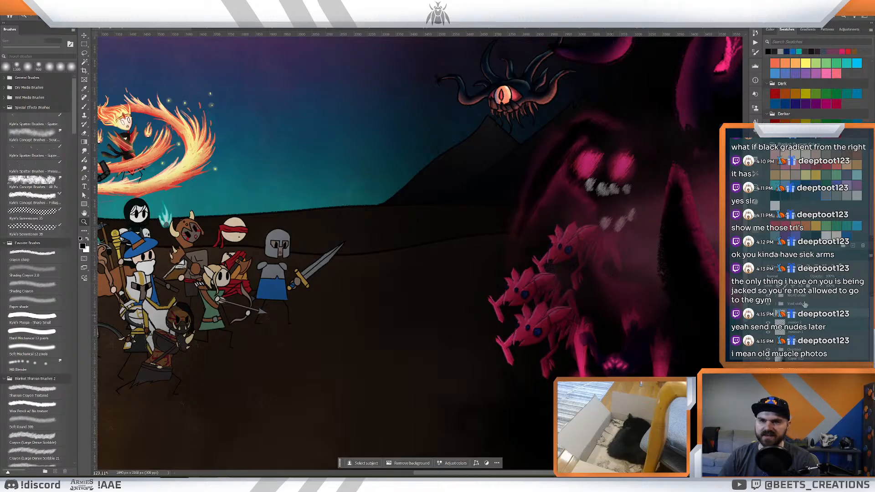
- Toggle the visibility of the Ravager's layers to check which line, colour and detail parts each one holds
left_click(805, 351)
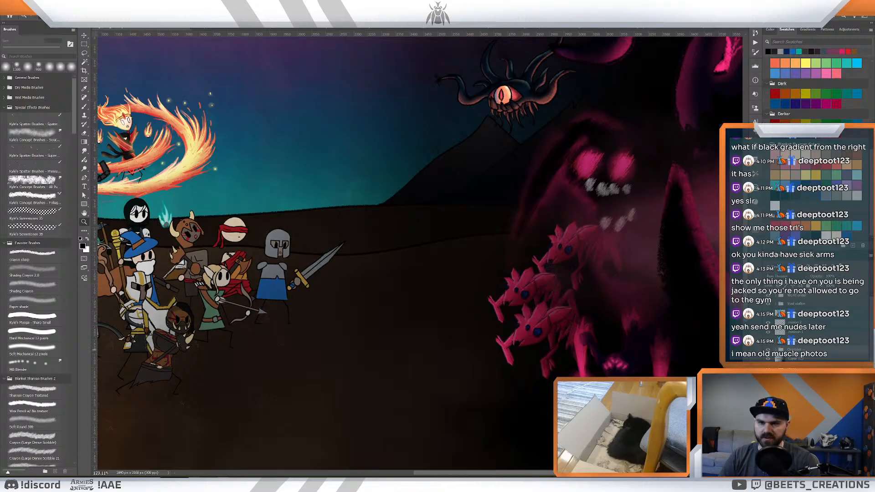
left_click(769, 348)
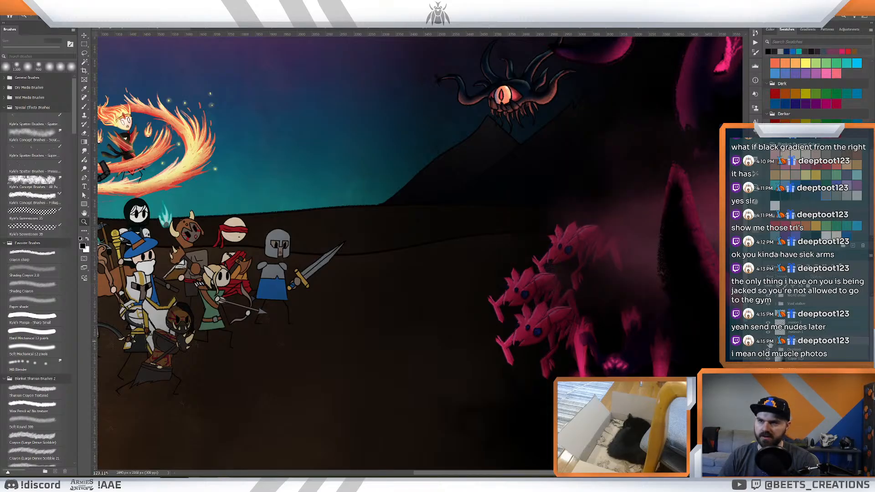
left_click(768, 346)
left_click(775, 342)
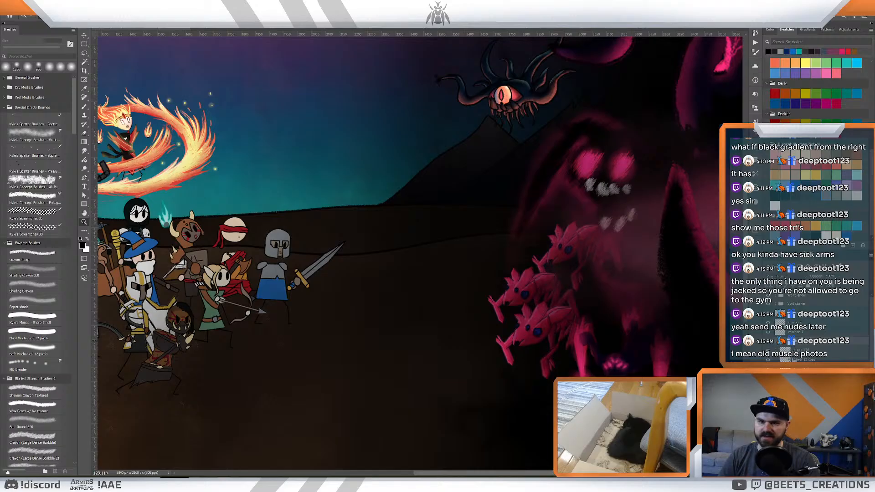
left_click(802, 360)
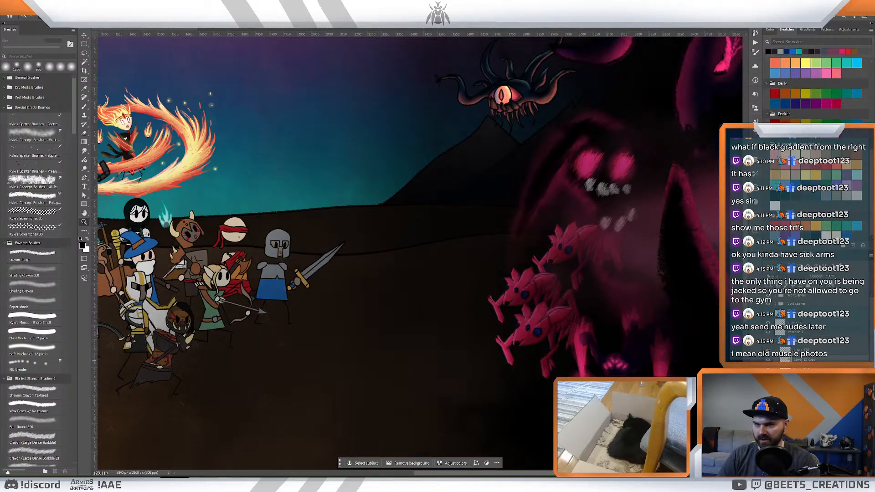
key("e")
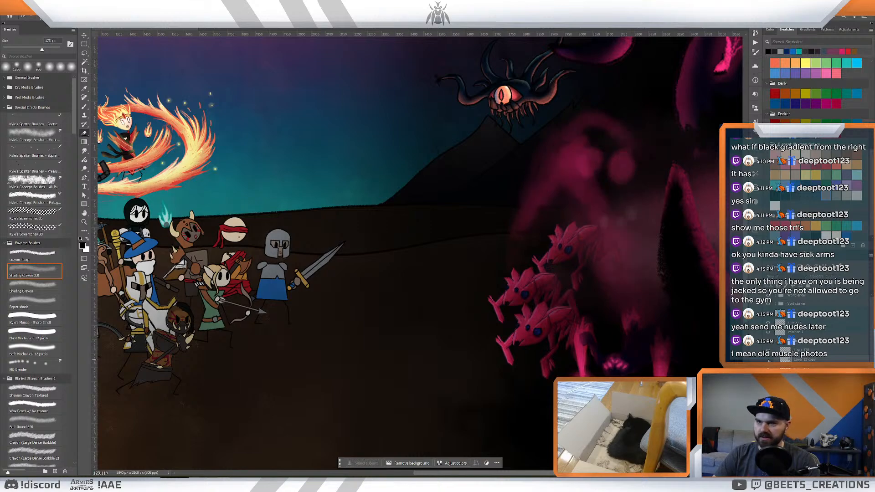
left_click(804, 368)
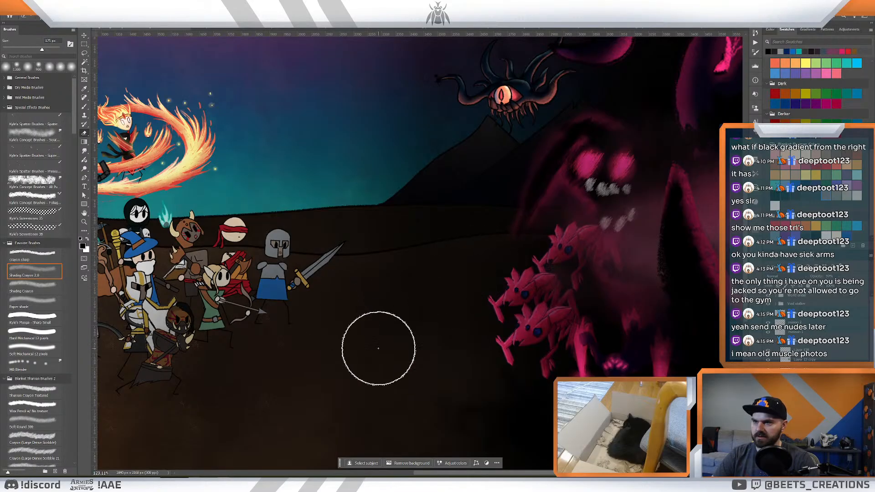
- Try scaling down and repositioning the mountain layer in the battlefield background
key("z")
mouse_move(395, 328)
left_mouse_down()
mouse_move(385, 320)
mouse_move(401, 325)
left_mouse_up()
left_click_drag(424, 276, 433, 258)
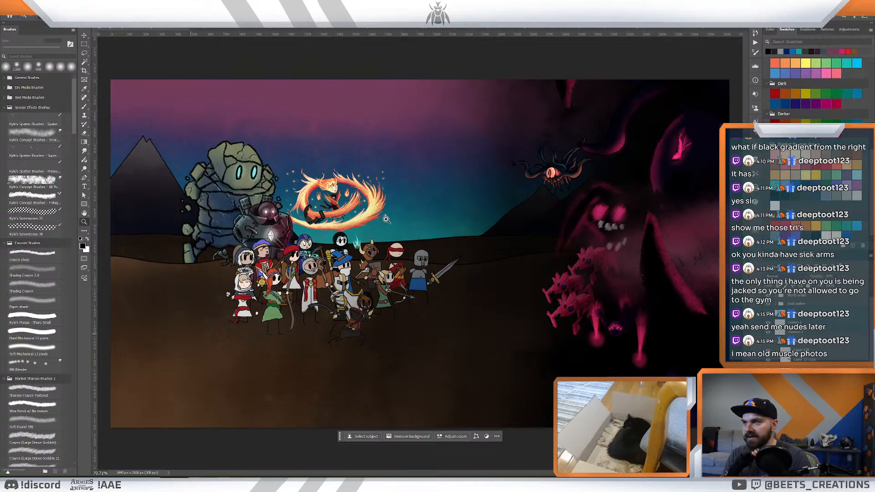
left_click_drag(489, 197, 476, 199)
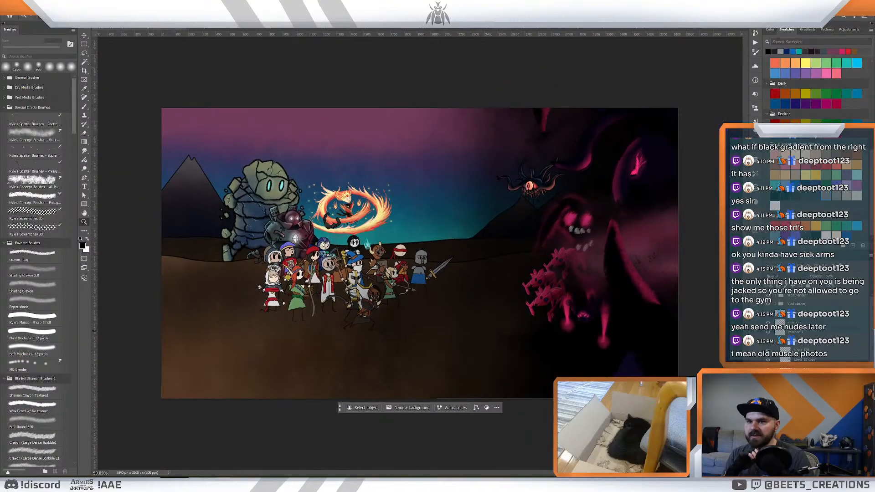
scroll(810, 325, "down", 5)
left_click(795, 436)
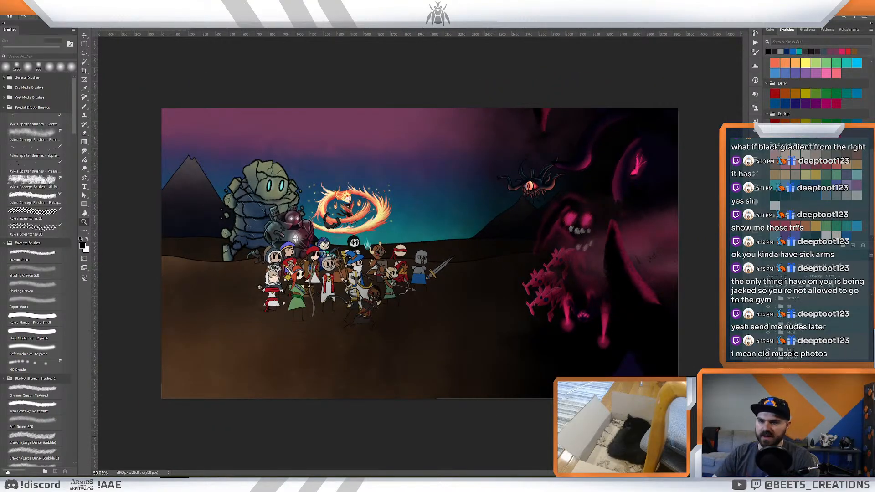
key("ctrl+t")
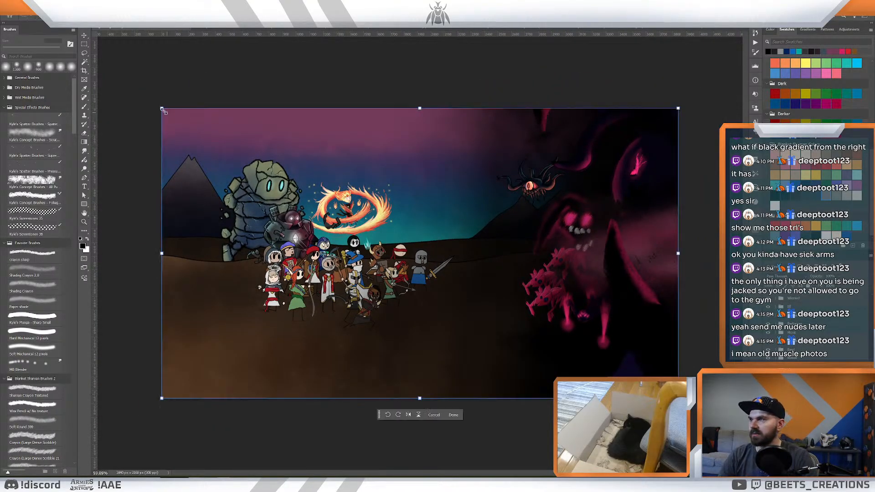
left_click_drag(162, 109, 297, 184)
left_click_drag(494, 272, 483, 234)
key("ctrl+z")
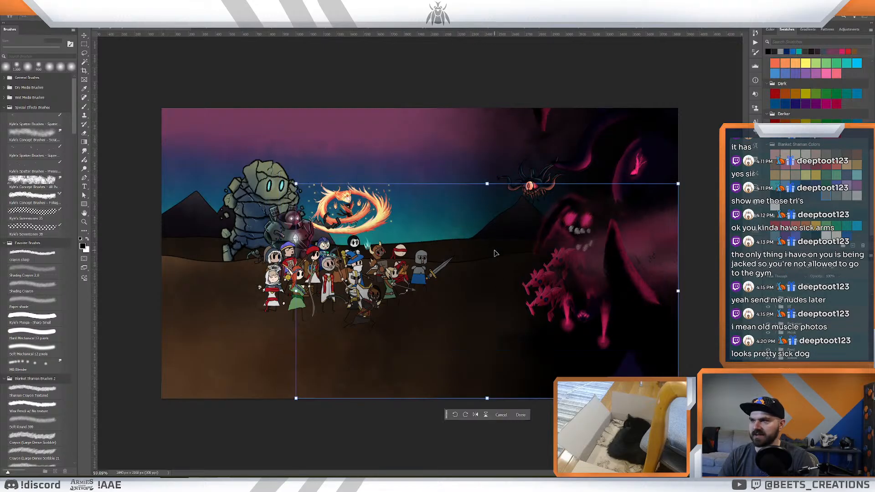
key("ctrl+z")
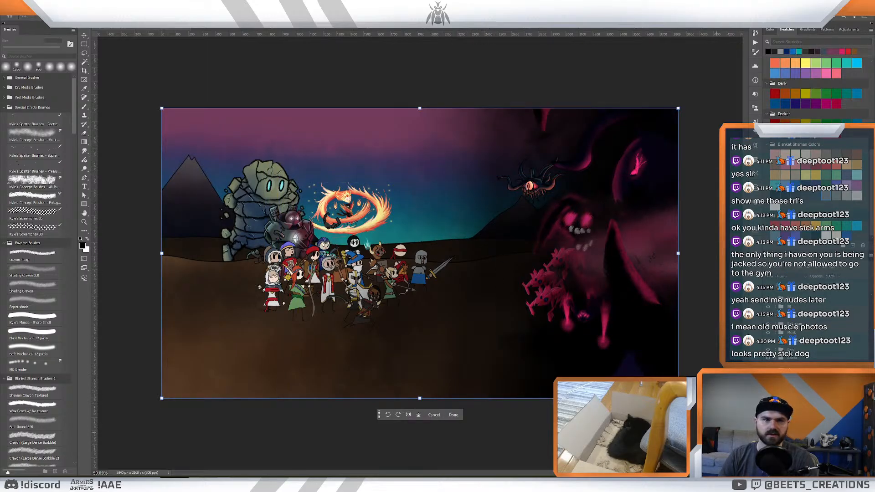
left_click_drag(505, 293, 496, 289)
key("ctrl+z")
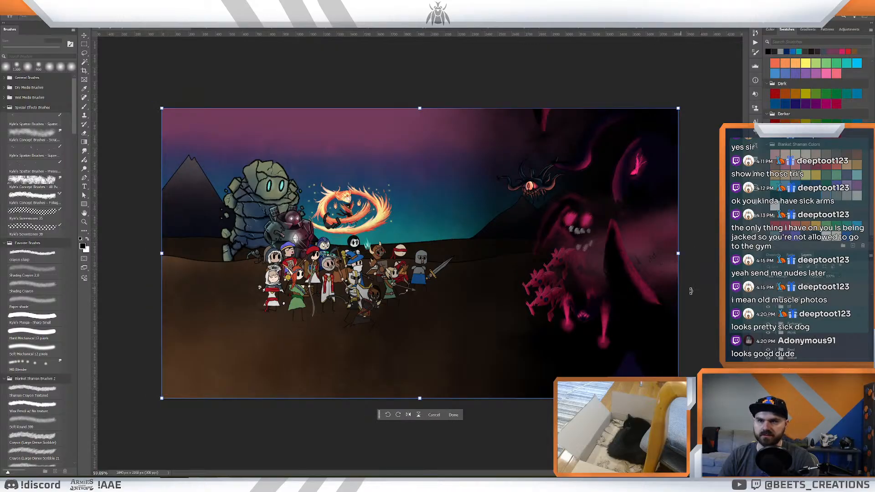
key("Escape")
- Save the illustration and review the overall battlefield composition
key("z")
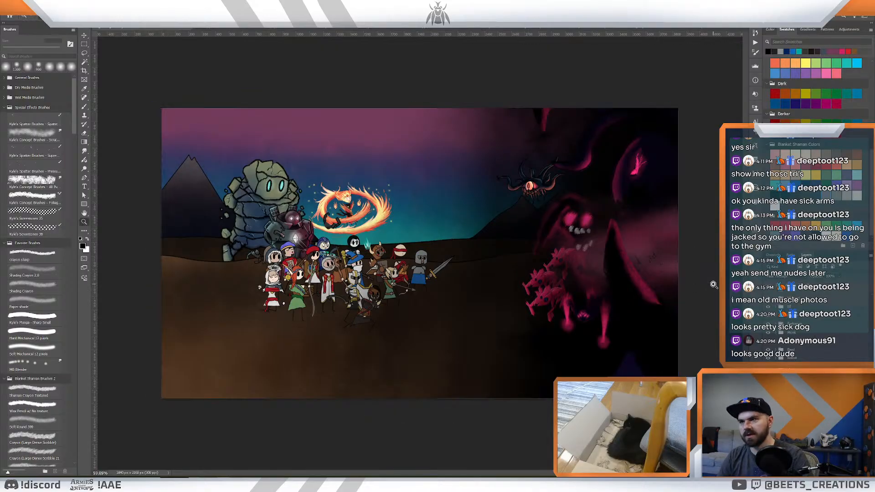
left_click_drag(434, 205, 520, 234)
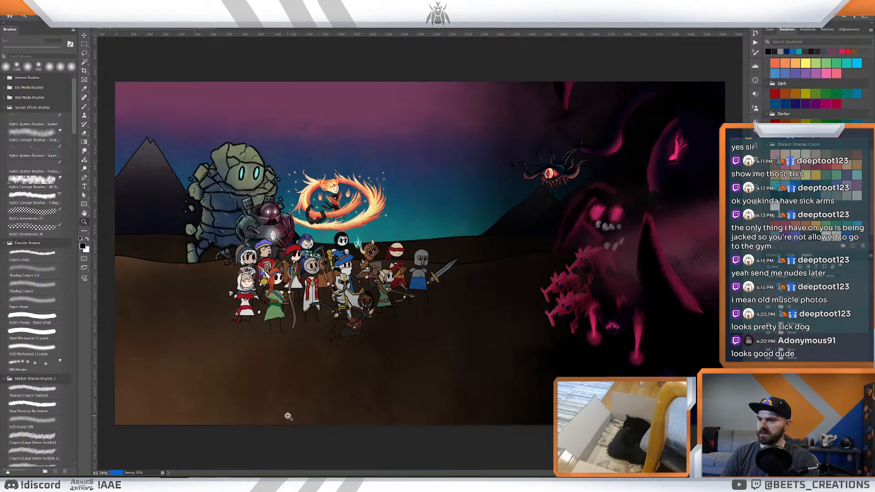
left_click_drag(426, 266, 429, 268)
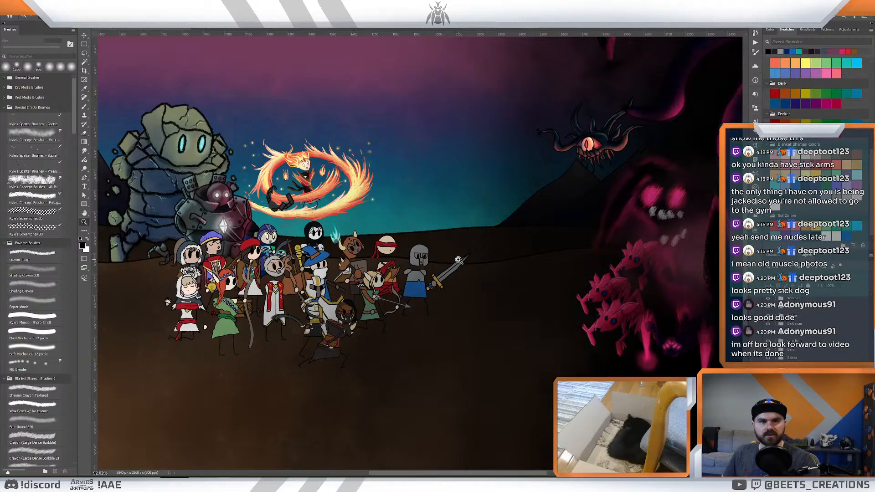
left_click_drag(464, 252, 460, 253)
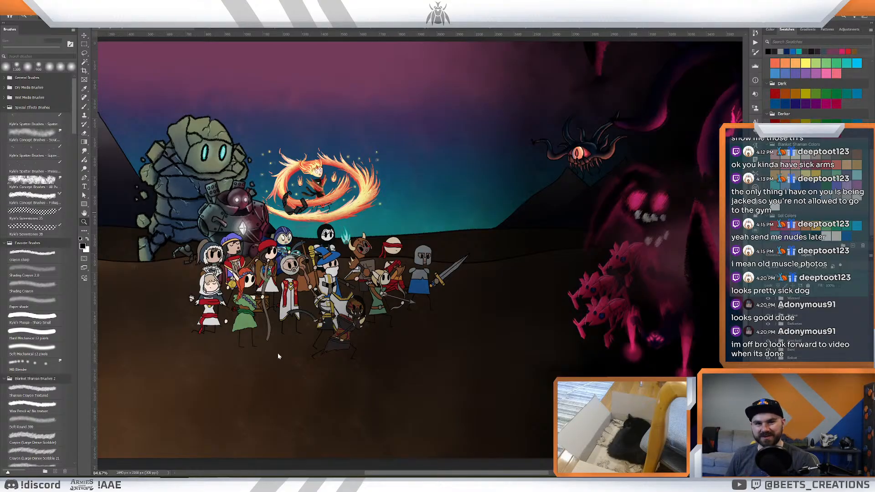
- Switch to Adobe After Effects
mouse_move(193, 484)
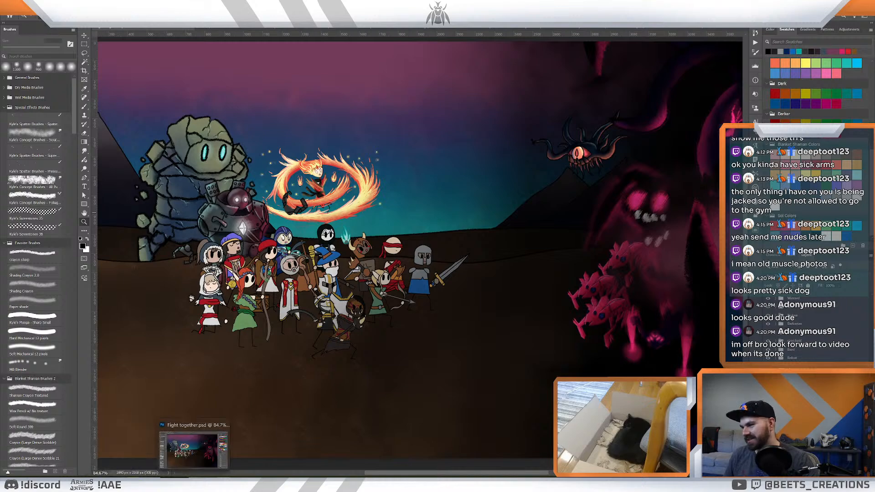
mouse_move(164, 484)
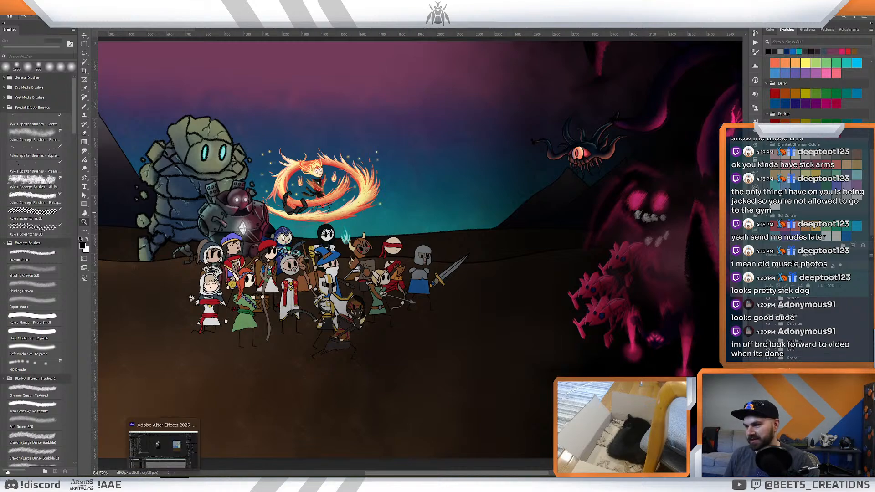
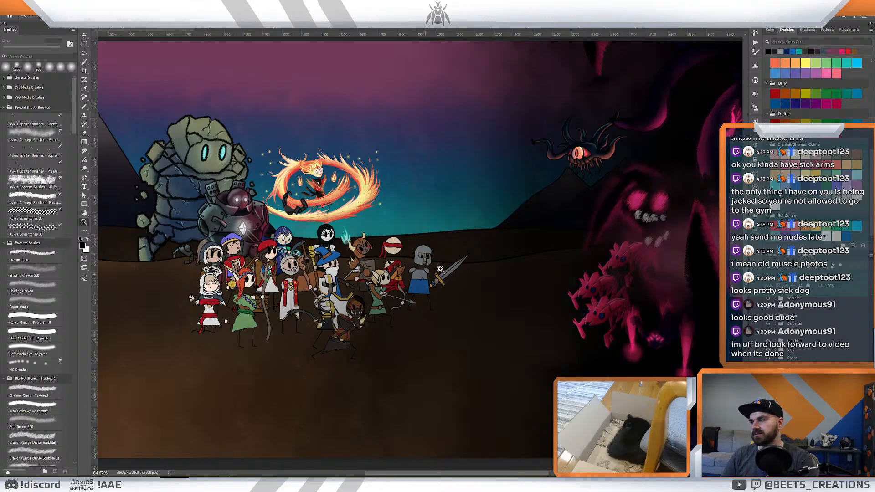
mouse_move(464, 260)
left_mouse_down()
mouse_move(446, 259)
mouse_move(458, 262)
left_mouse_up()
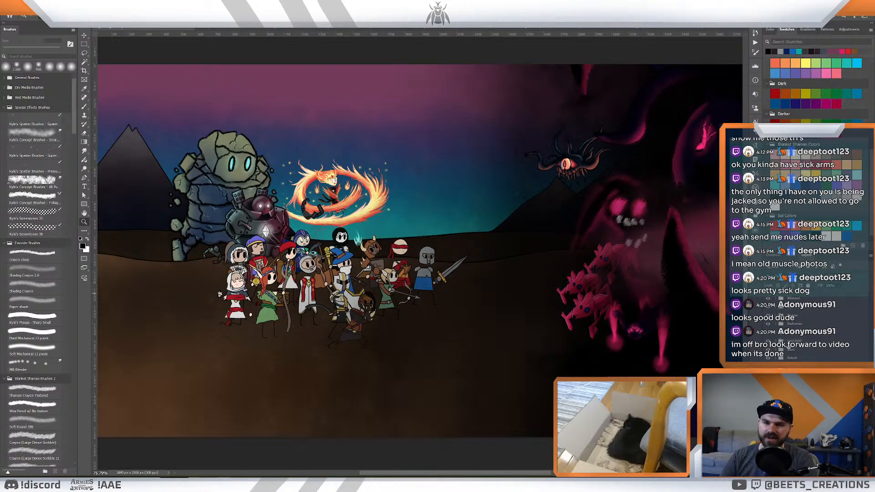
left_click_drag(413, 308, 569, 353)
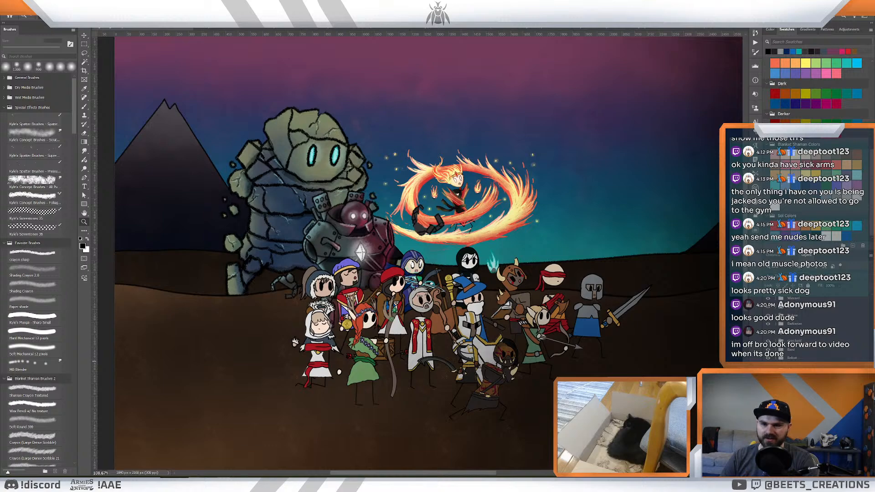
left_click_drag(642, 351, 615, 353)
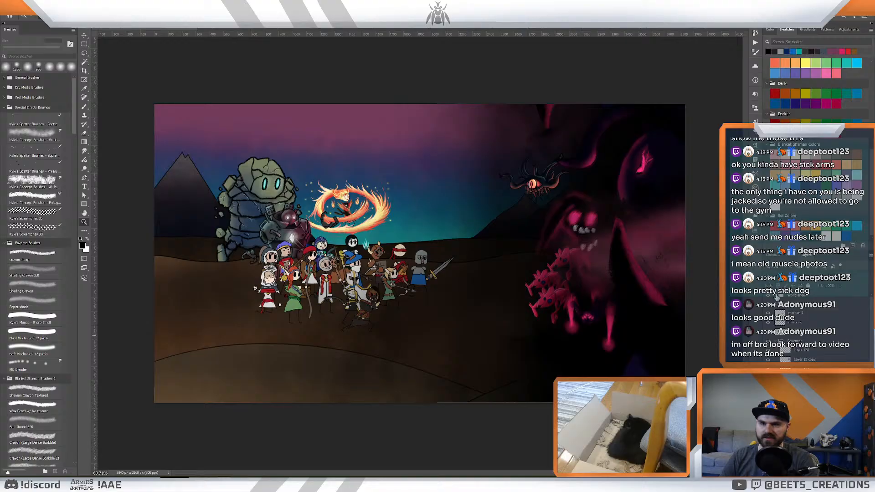
left_click(776, 296)
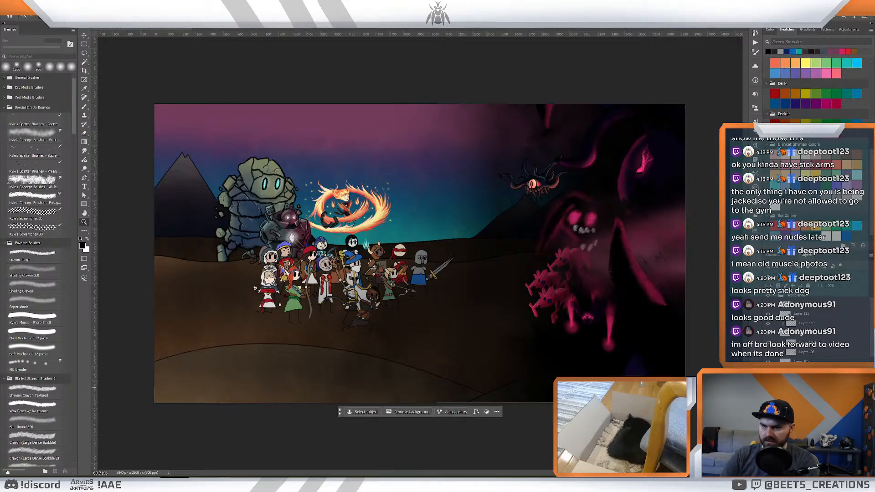
key("l")
mouse_move(663, 362)
left_mouse_down()
mouse_move(624, 347)
mouse_move(578, 376)
mouse_move(695, 405)
mouse_move(651, 340)
mouse_move(612, 343)
mouse_move(587, 376)
left_mouse_up()
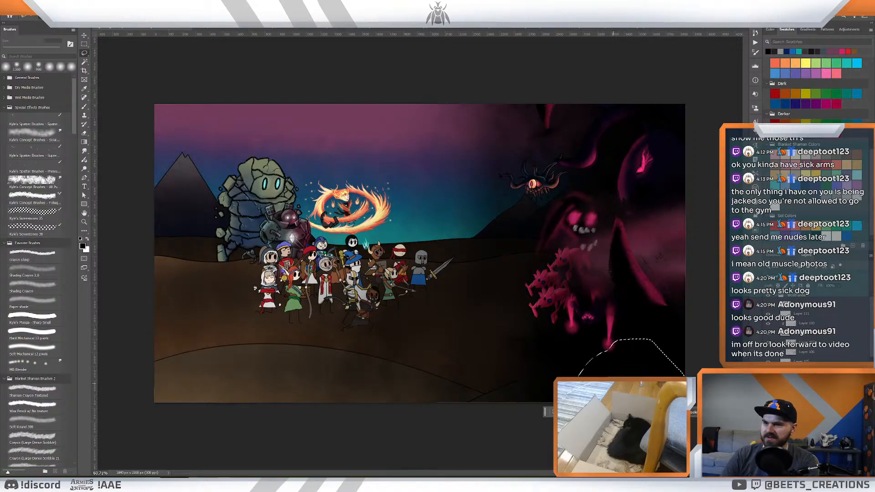
key("ctrl+d")
- Examine the hero lineup up close and against the whole battlefield while checking the scene's layer groups
key("z")
left_click_drag(465, 299, 575, 322)
left_click_drag(524, 297, 547, 295)
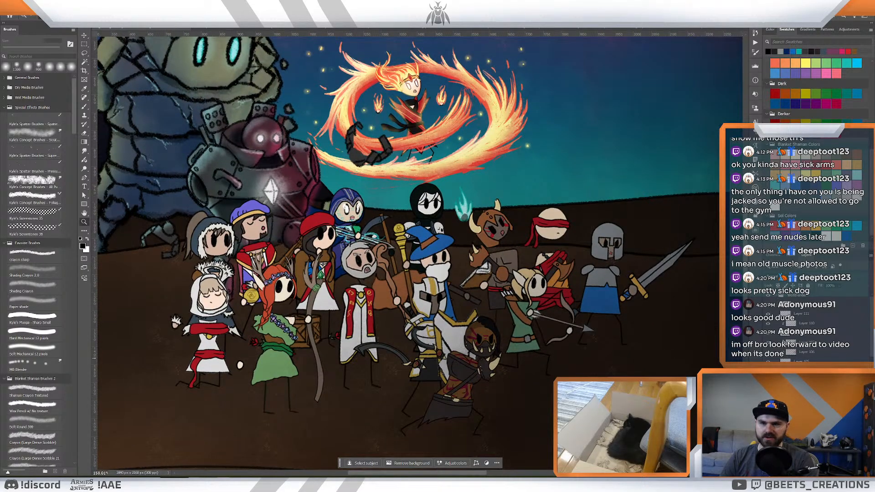
left_click(775, 297)
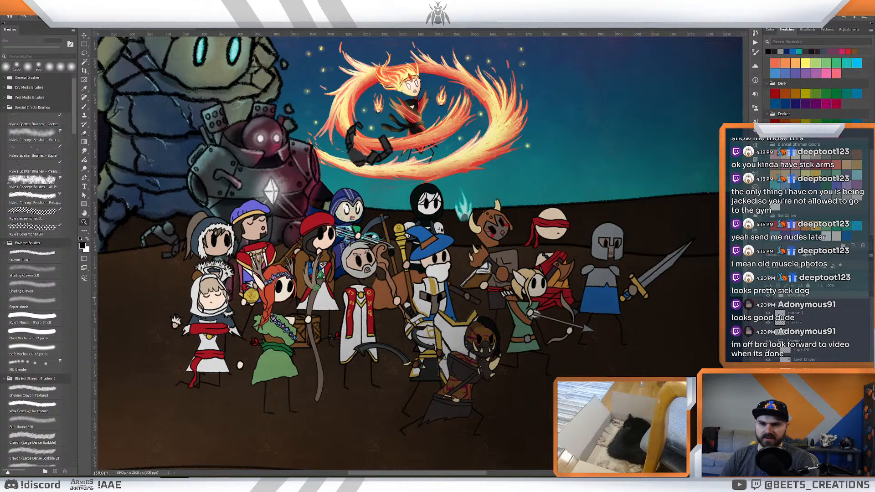
left_click(810, 352)
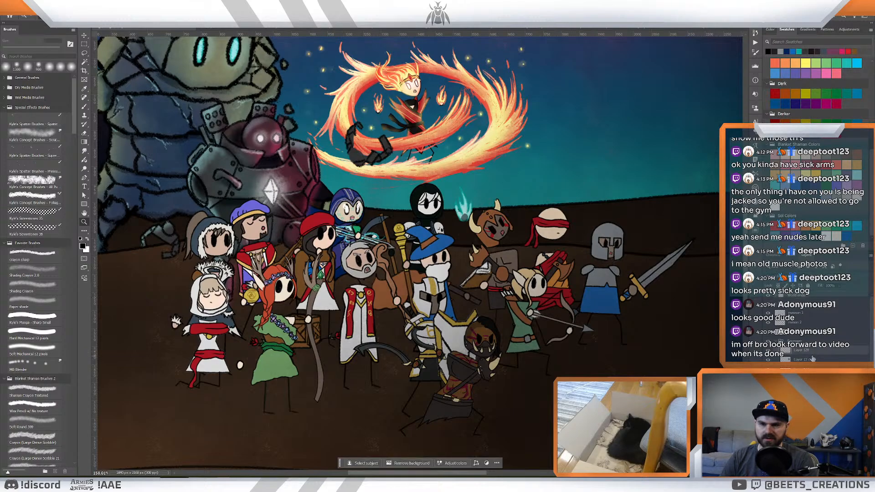
left_click(776, 341)
left_click_drag(682, 326, 575, 262)
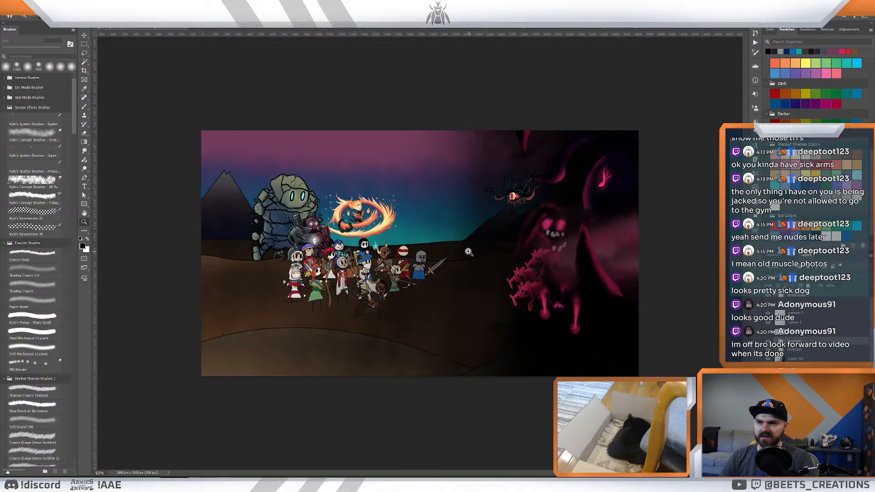
left_click_drag(479, 256, 593, 267)
left_click(549, 269)
left_click_drag(502, 267, 536, 270)
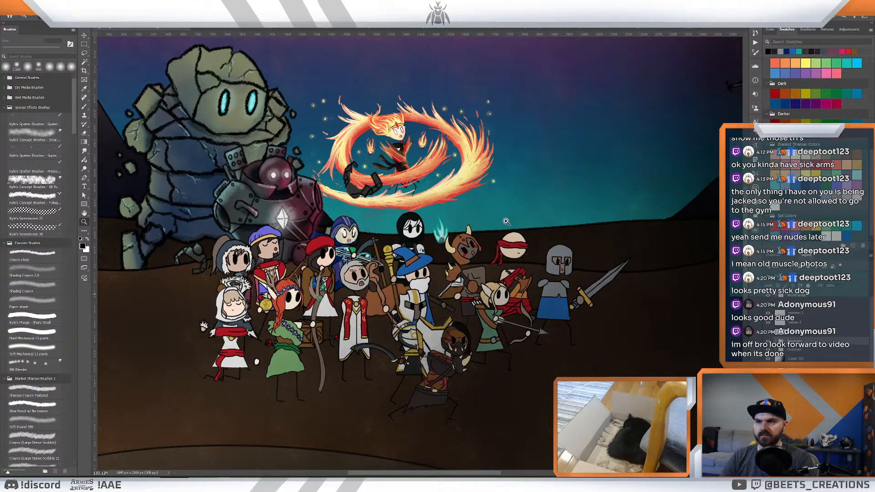
scroll(507, 220, "up", 1)
left_click_drag(555, 215, 518, 209)
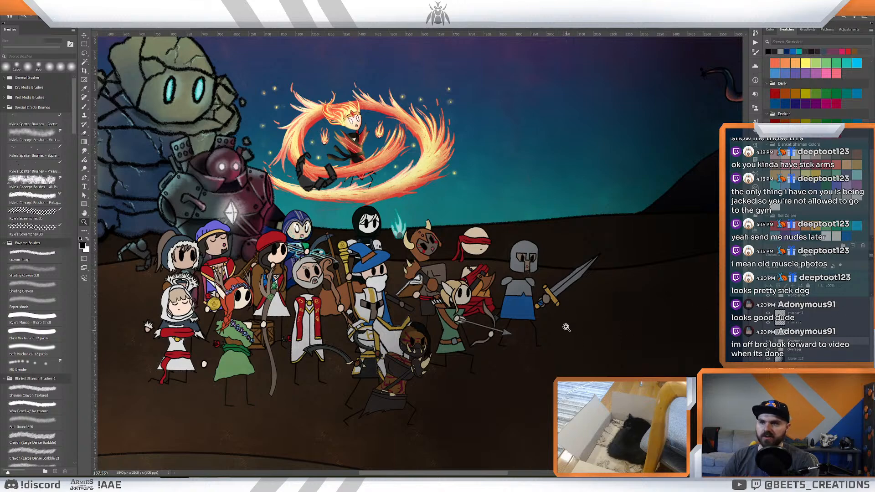
scroll(491, 310, "up", 2)
left_click_drag(493, 310, 459, 322)
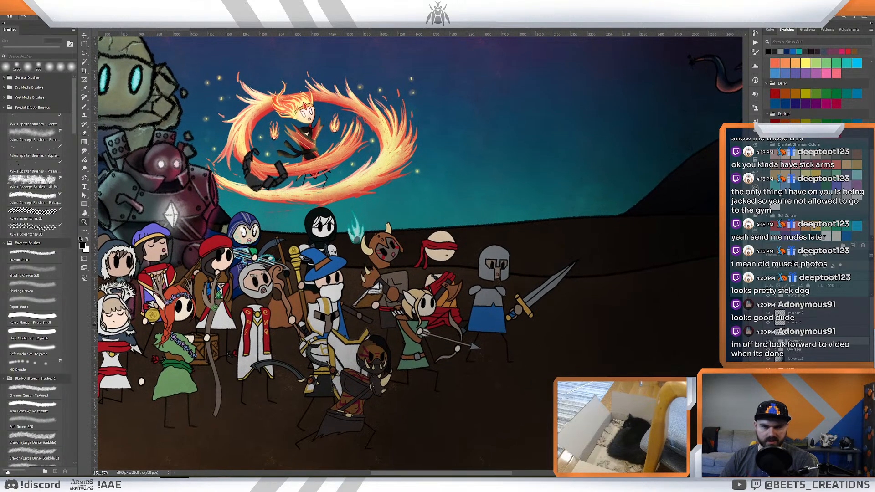
- Locate the hero's group in the layer stack and rename it
left_click(794, 317)
left_click(796, 359)
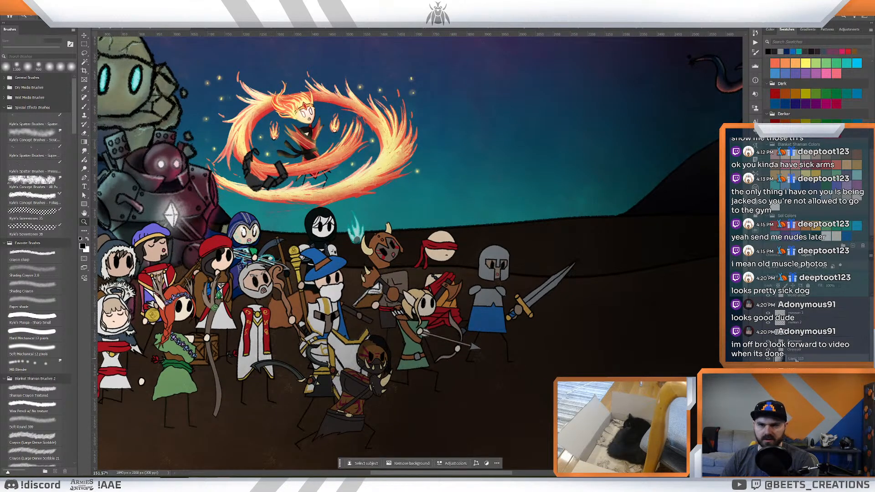
scroll(797, 355, "down", 4)
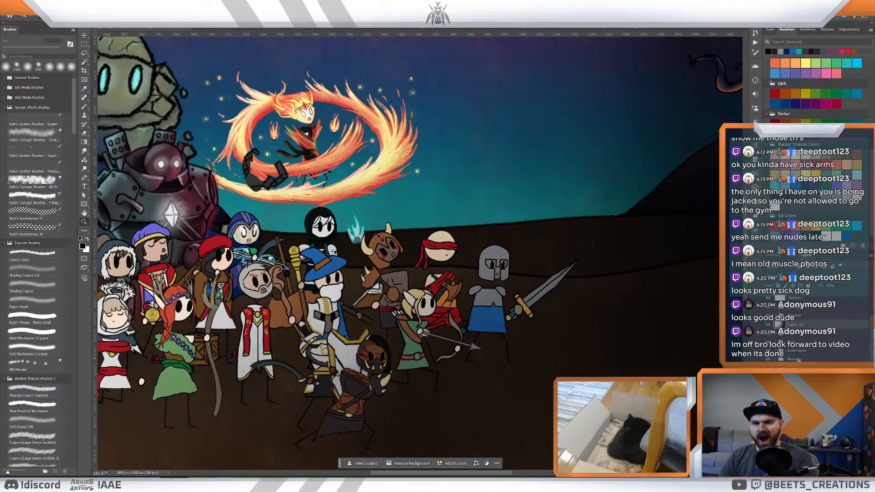
left_click(796, 341)
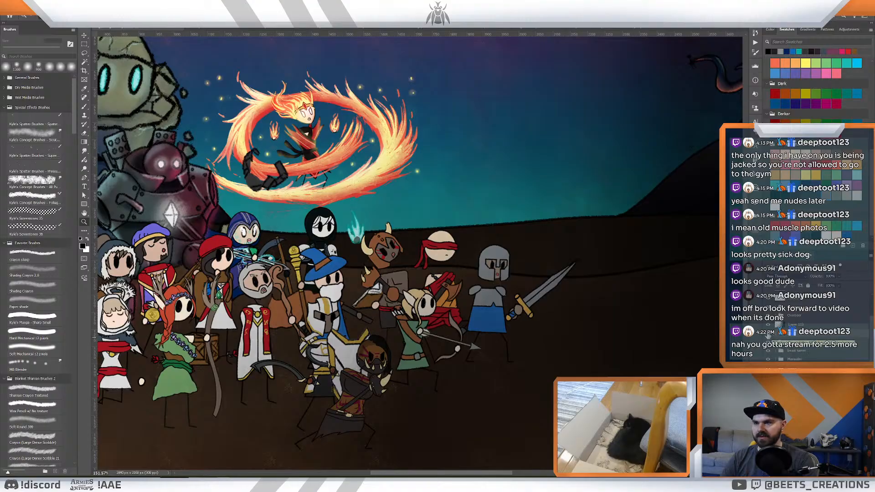
scroll(806, 357, "down", 5)
scroll(806, 352, "up", 1)
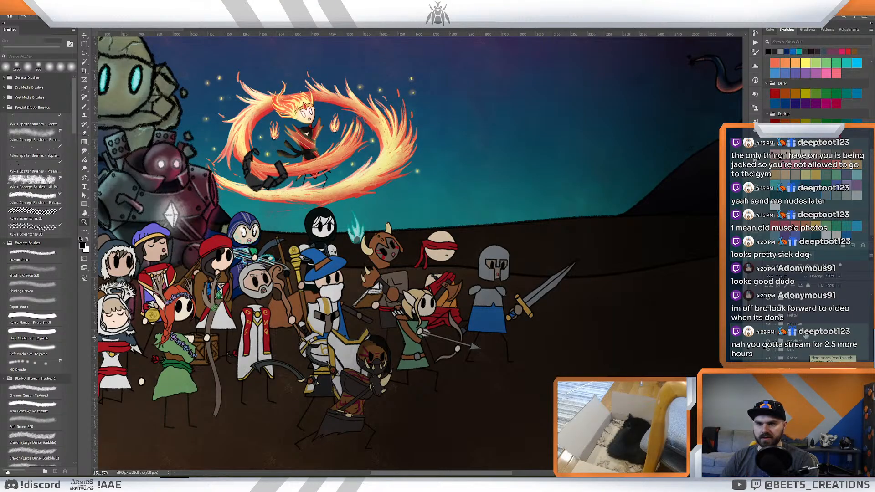
double_click(794, 325)
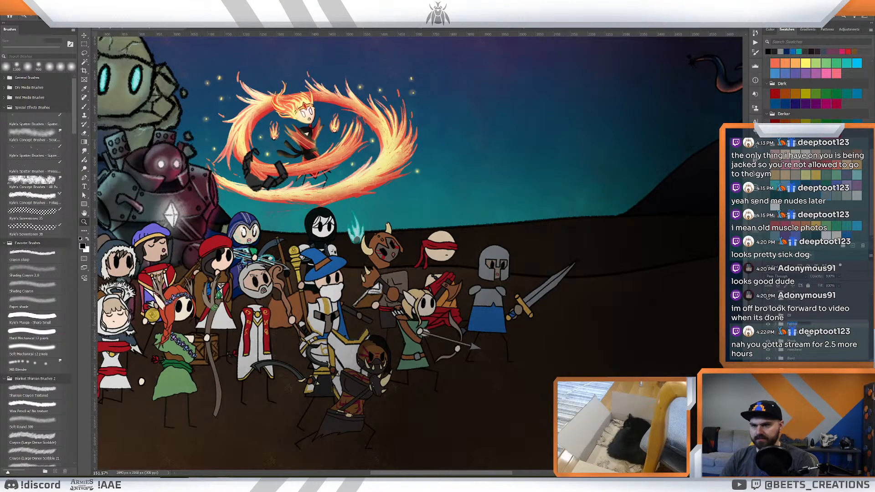
type("Wizard")
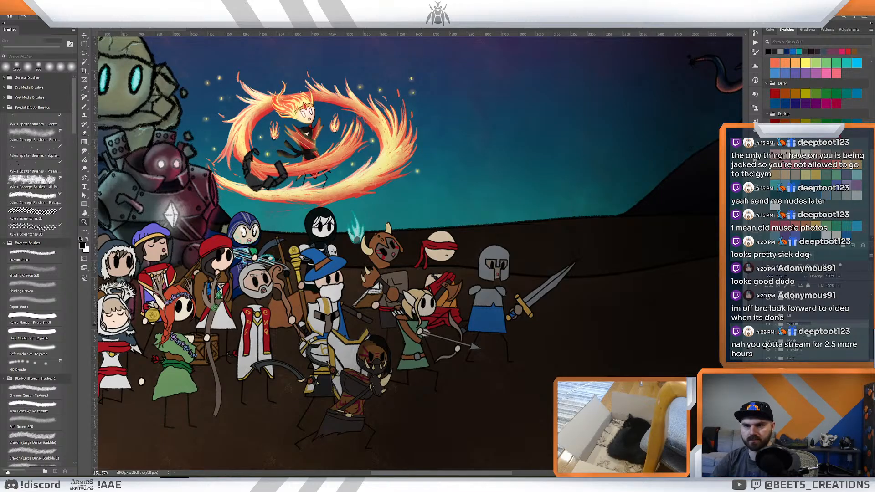
key("Return")
scroll(812, 325, "up", 3)
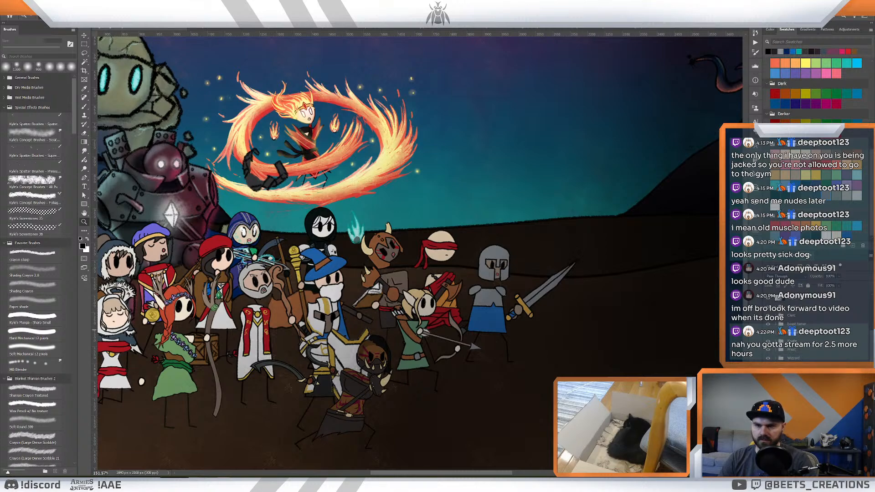
scroll(813, 324, "up", 2)
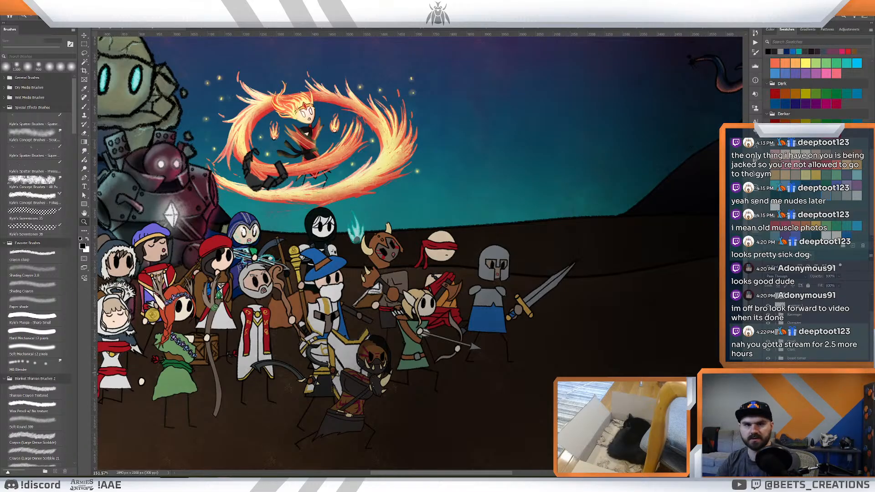
- Examine the armored knight and neighbouring heroes in detail, and review the balance of the full battlefield composition
left_click_drag(587, 308, 613, 297)
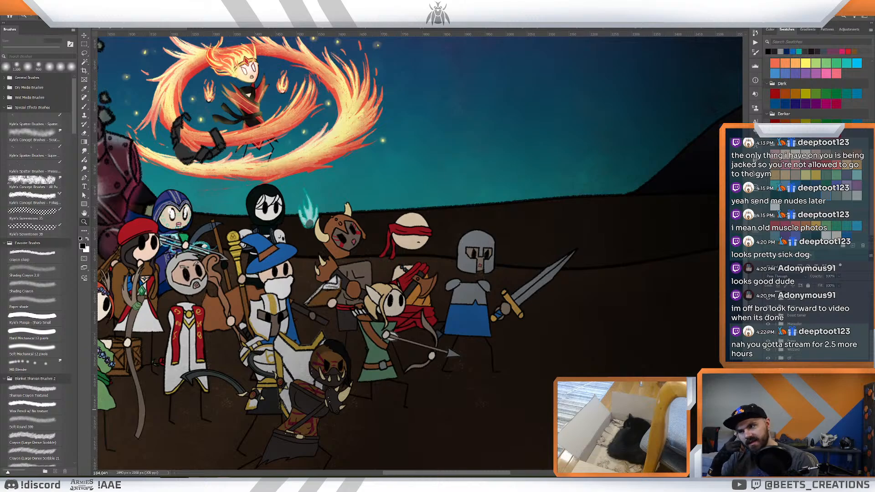
left_click_drag(535, 296, 506, 305)
key("v")
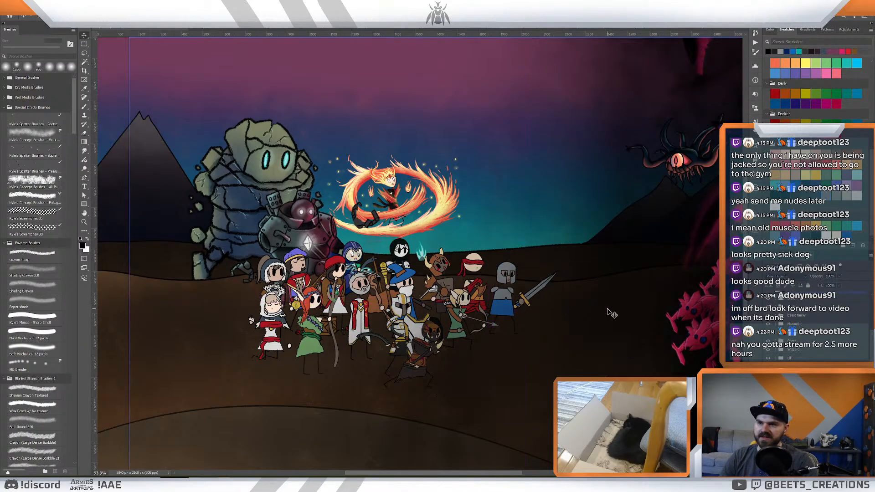
key("z")
left_click_drag(560, 289, 571, 294)
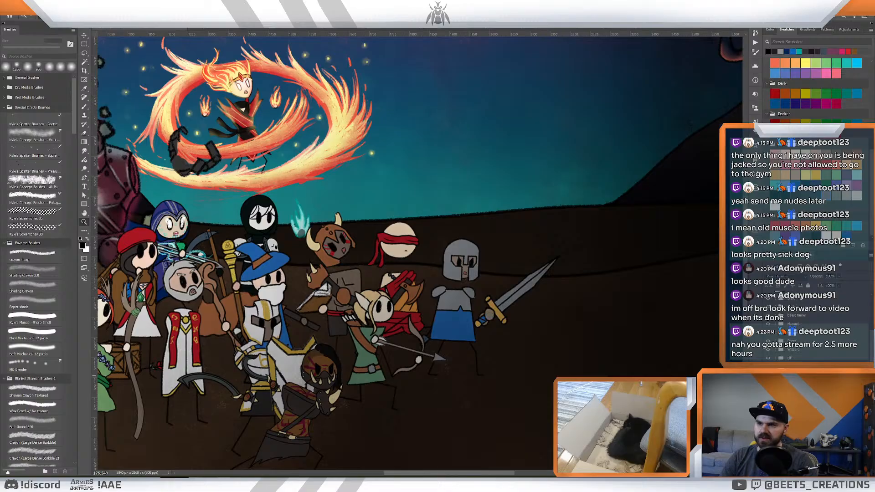
mouse_move(509, 284)
left_mouse_down()
mouse_move(500, 285)
mouse_move(512, 286)
left_mouse_up()
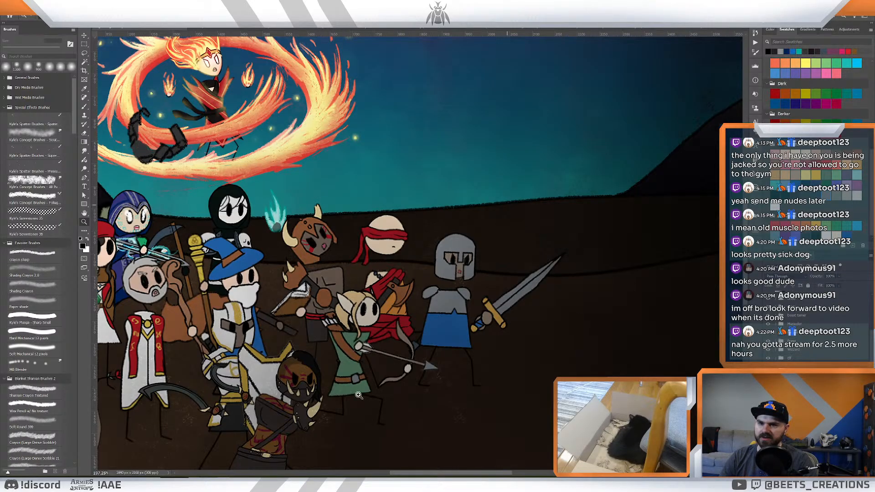
mouse_move(545, 327)
left_mouse_down()
mouse_move(531, 326)
mouse_move(558, 324)
left_mouse_up()
left_click_drag(492, 299, 550, 331)
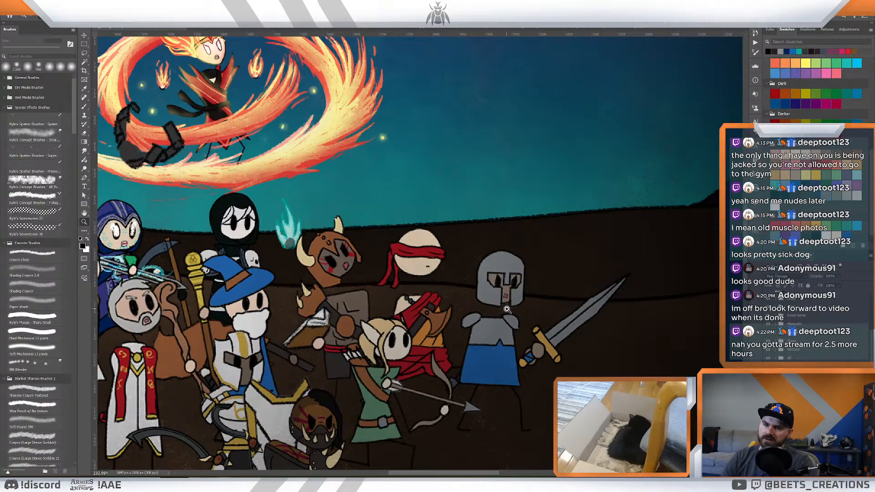
left_click_drag(532, 297, 509, 295)
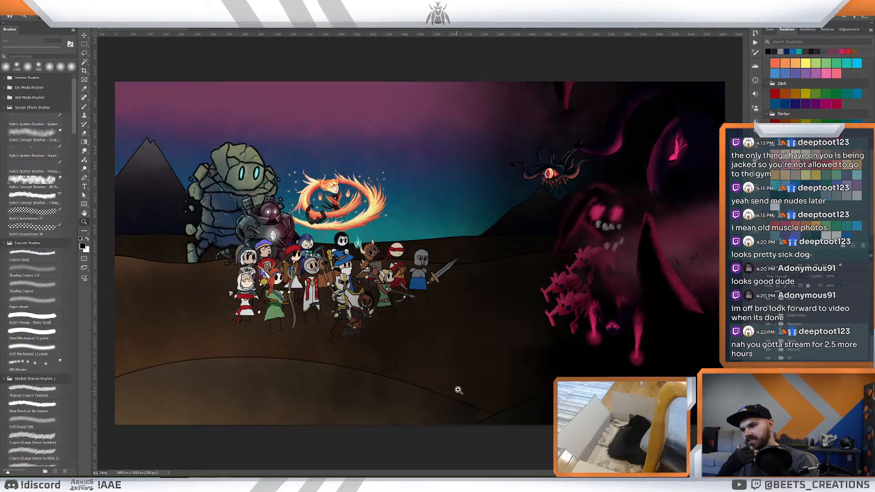
left_click(456, 356)
left_click_drag(512, 283, 499, 288)
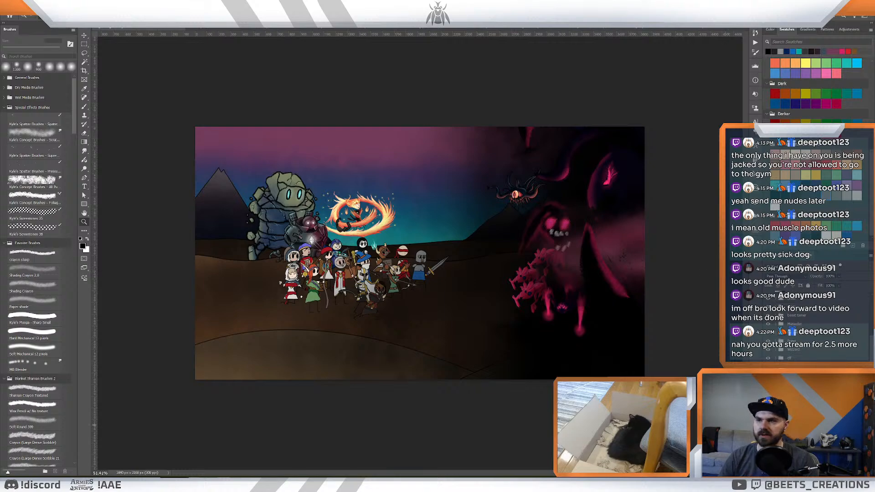
- Switch to Adobe After Effects and check the render queue and the 1 How To Play Intro Full composition
mouse_move(118, 484)
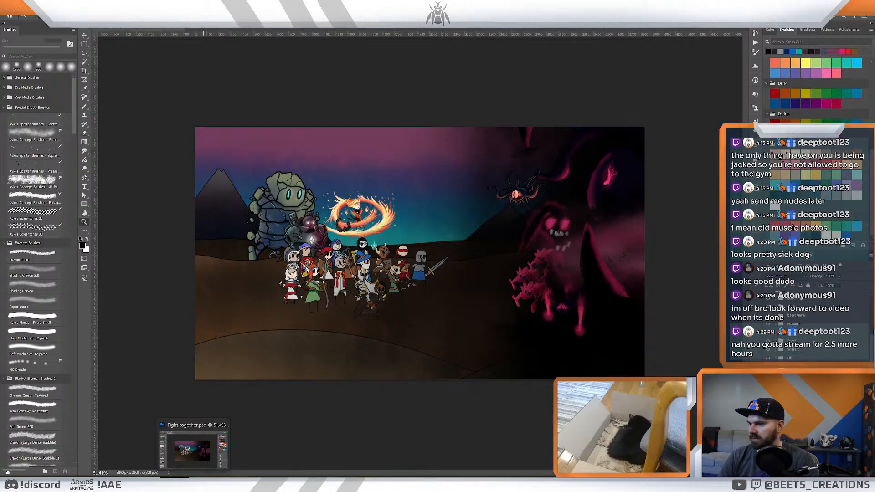
left_click(195, 484)
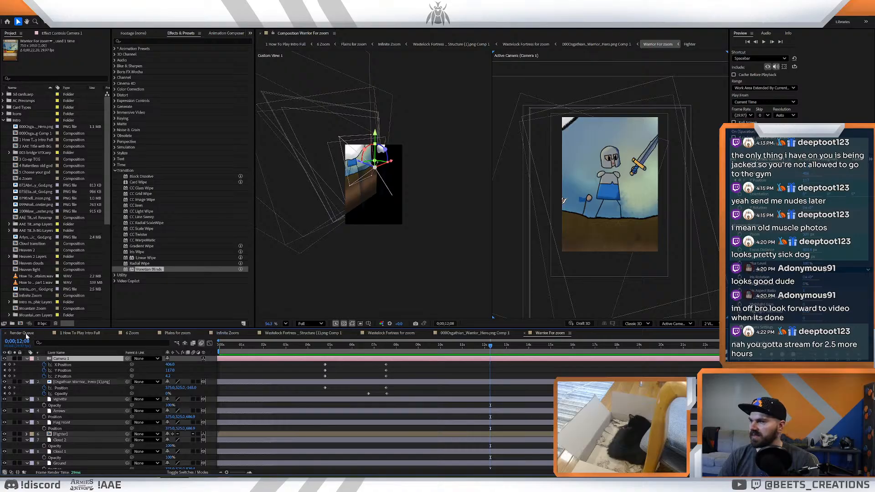
left_click(25, 334)
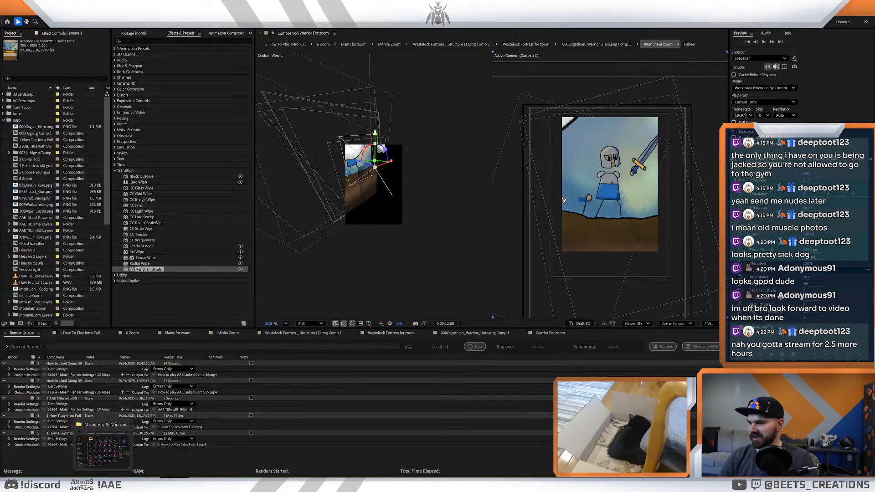
mouse_move(193, 483)
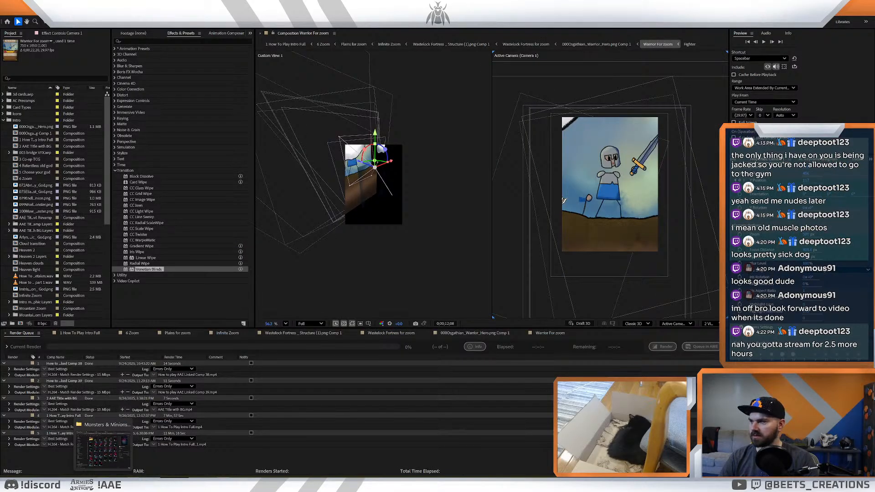
left_click(78, 333)
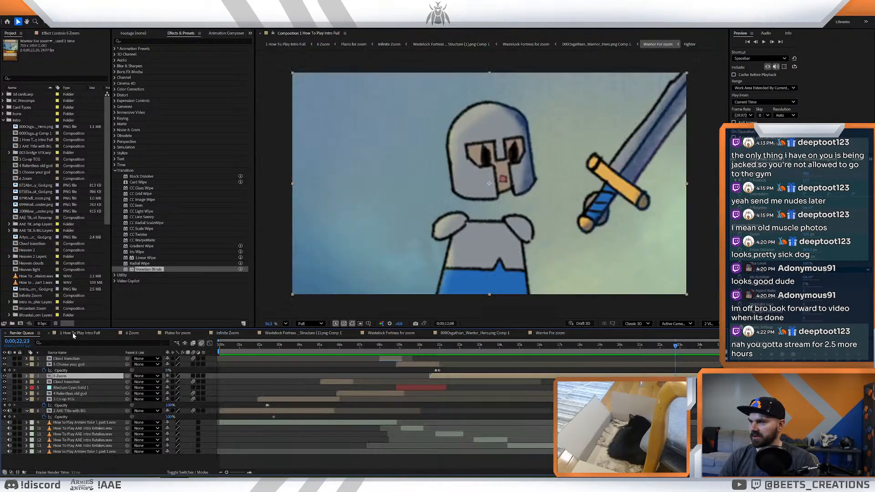
left_click(36, 334)
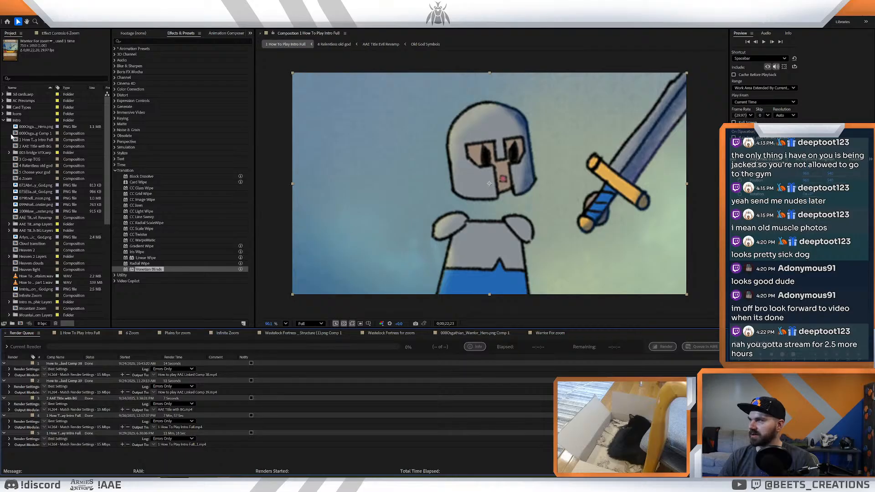
- Select the Intro folder in the project and bring up the file browser
left_click(18, 120)
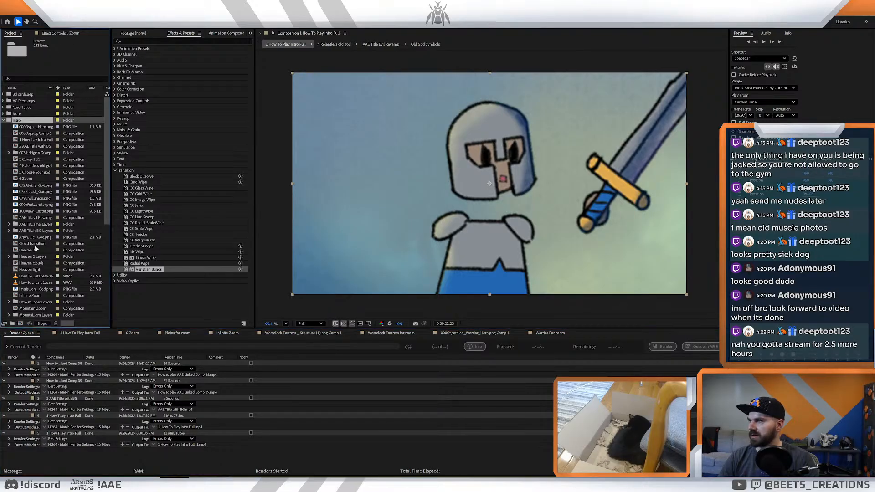
left_click(114, 483)
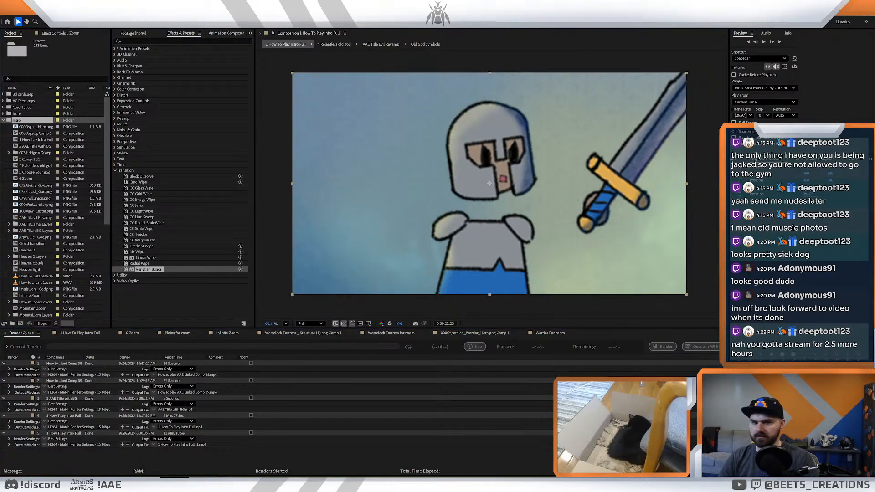
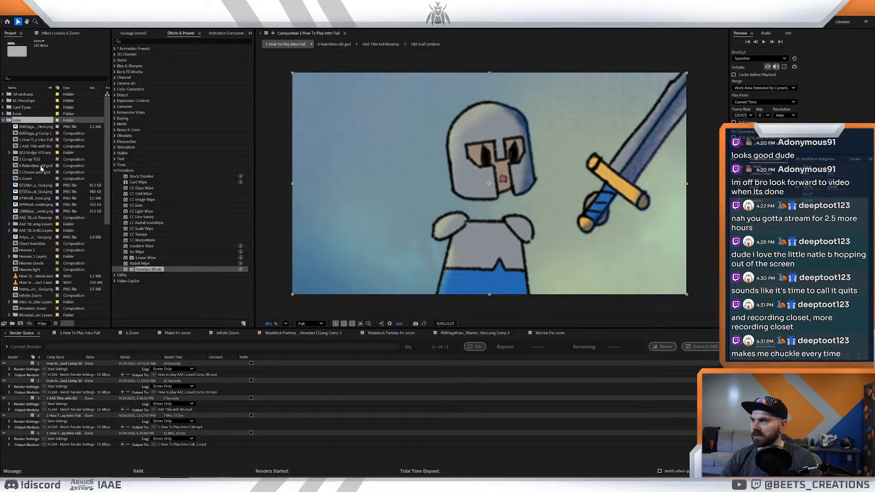
- Import Fight together.psd into the Intro folder as a composition, with its layer styles merged into footage
left_click_drag(149, 269, 33, 129)
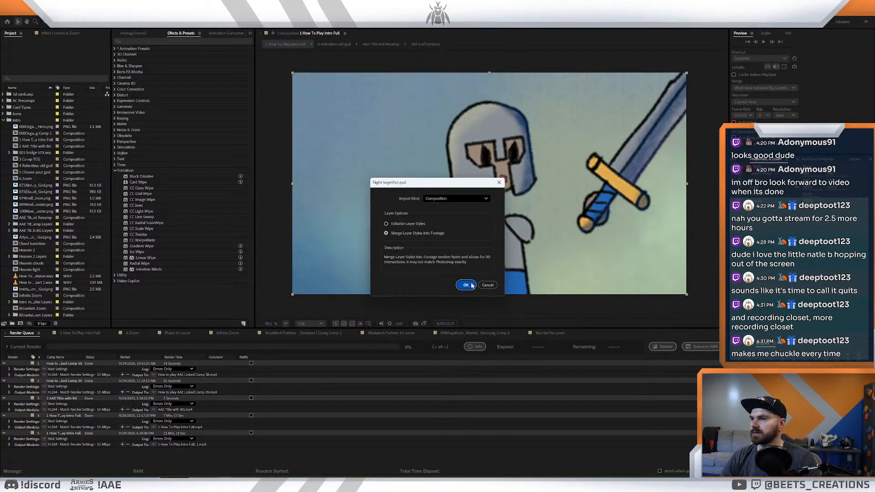
left_click(470, 285)
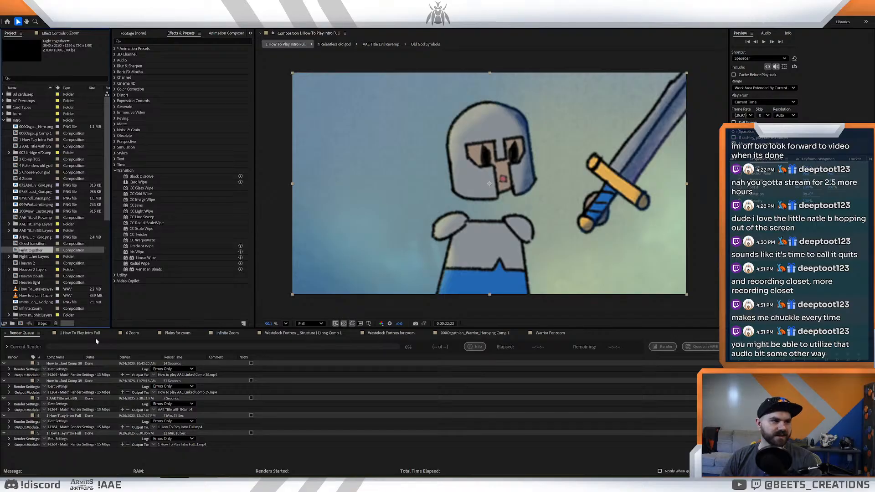
- Remove all finished render items from the render queue
left_click(64, 364)
left_click(70, 434, "shift")
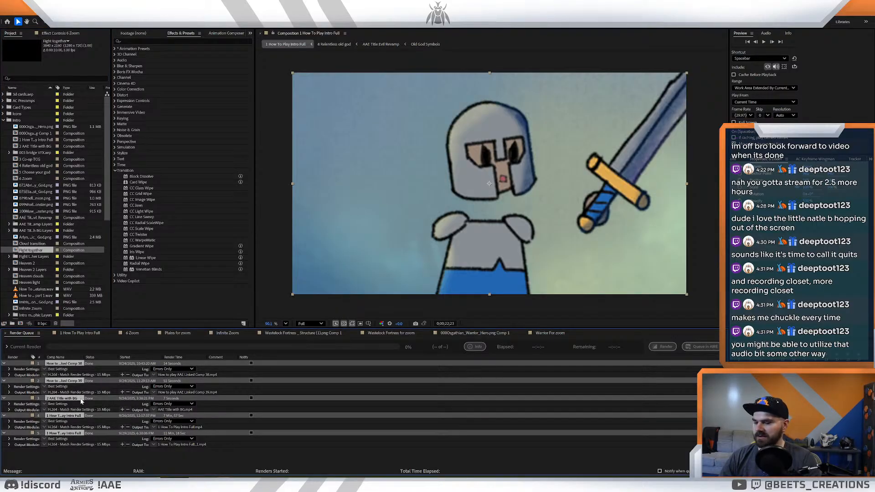
key("Delete")
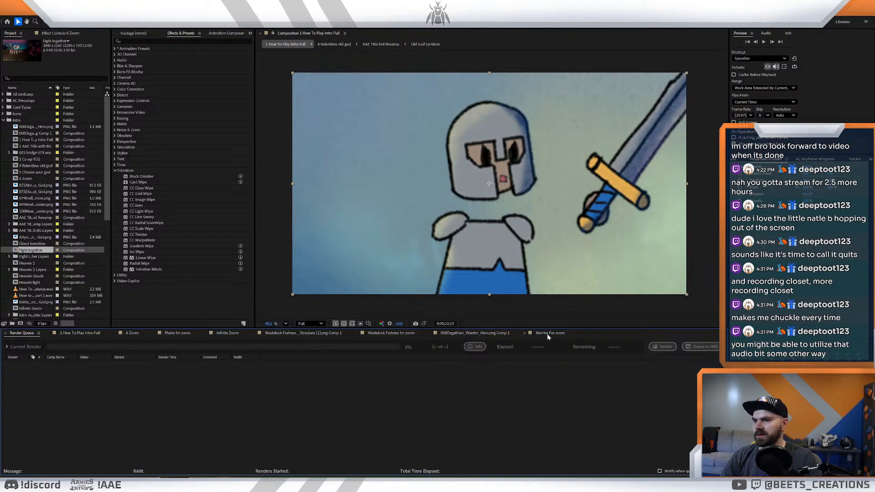
- Close the nested warrior, Wastelock Fortress, Infinite Zoom, Plains for zoom and 6 Zoom timelines, keeping 1 How To Play Intro Full open
left_click(465, 335)
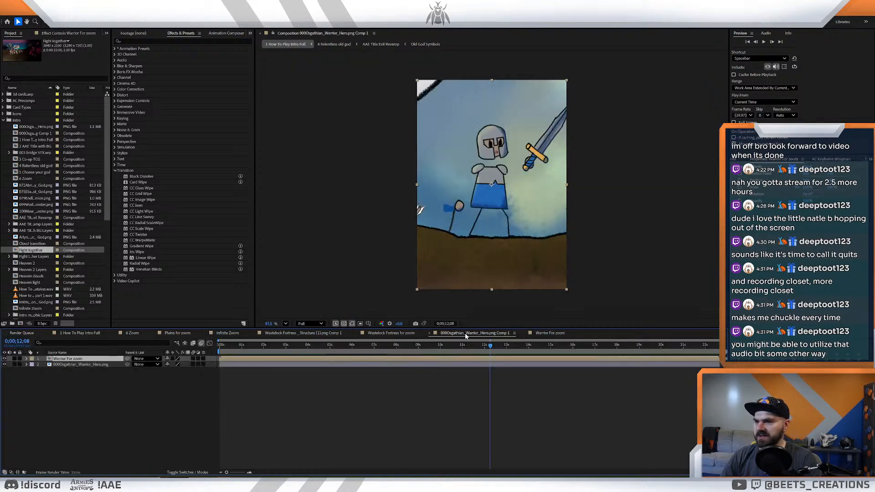
left_click(429, 333)
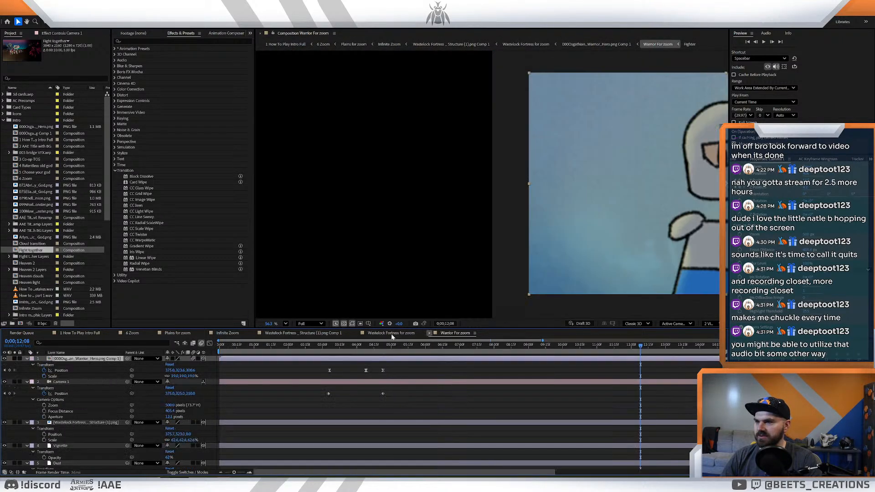
left_click(428, 333)
left_click(357, 333)
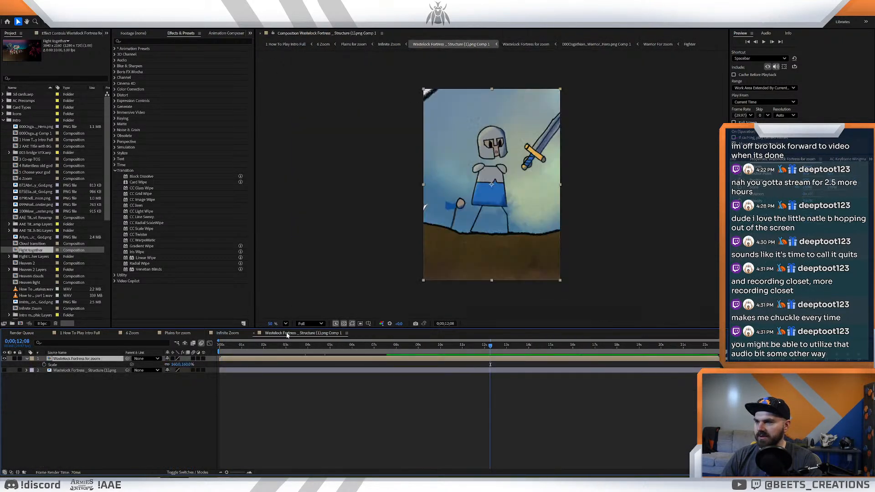
left_click(254, 333)
left_click(205, 333)
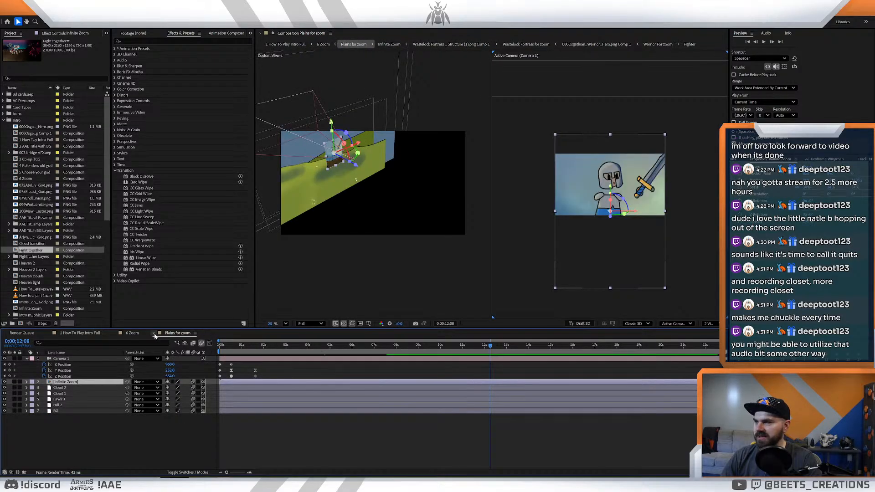
left_click(153, 333)
left_click(114, 333)
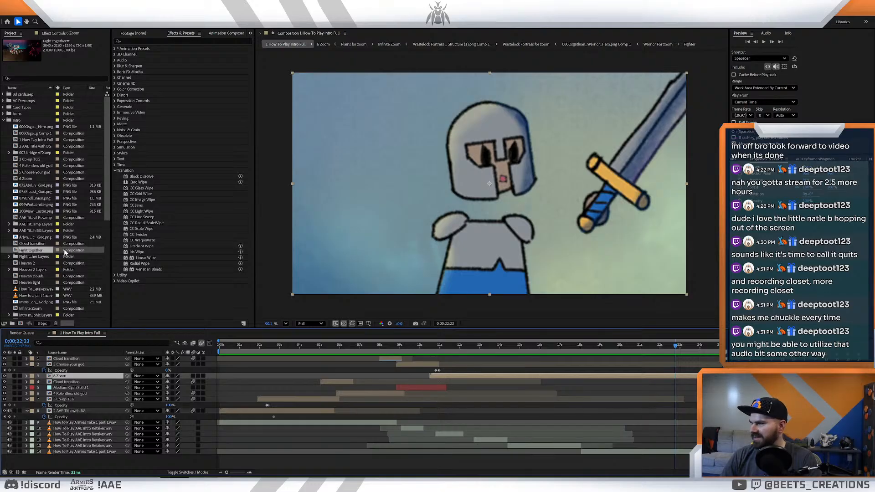
- Rename the imported Fight together composition as 7 Fight together in its composition settings
right_click(37, 250)
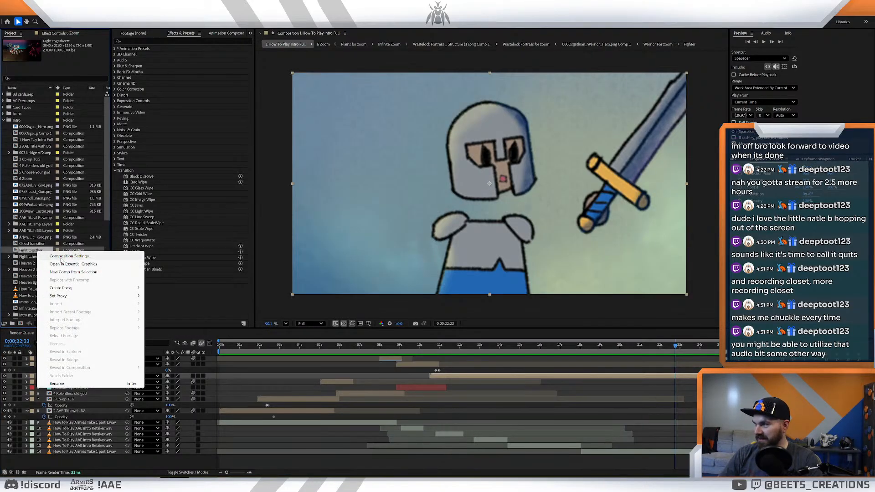
left_click(73, 256)
key("Home")
type("7")
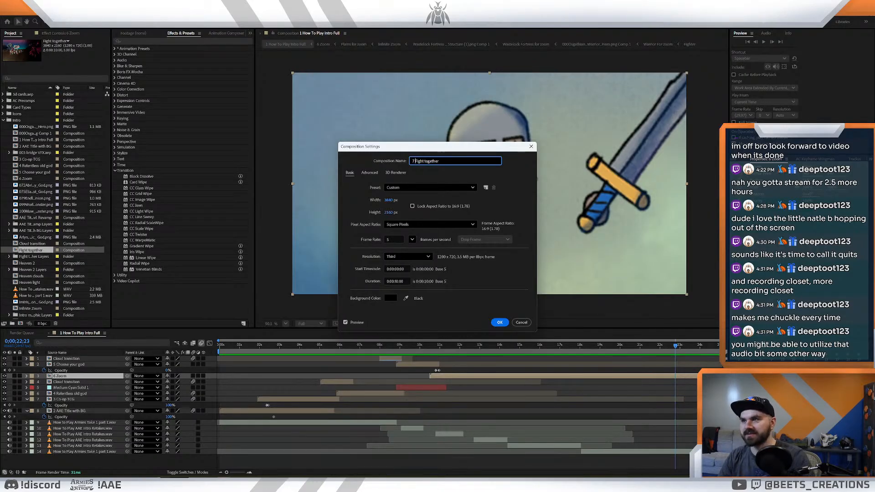
left_click(500, 322)
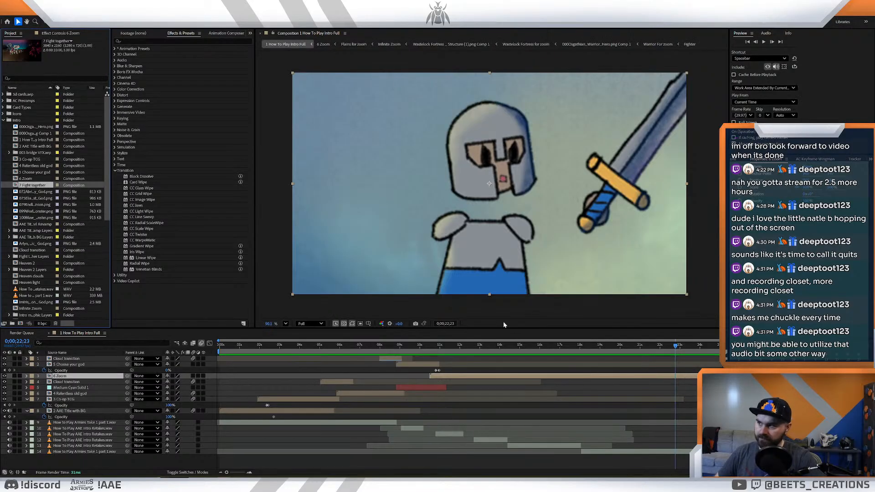
- Add 7 Fight together as the top layer of 1 How To Play Intro Full, starting at about 18 seconds
mouse_move(42, 185)
left_mouse_down()
mouse_move(444, 326)
mouse_move(481, 380)
mouse_move(495, 356)
mouse_move(706, 365)
mouse_move(603, 370)
left_mouse_up()
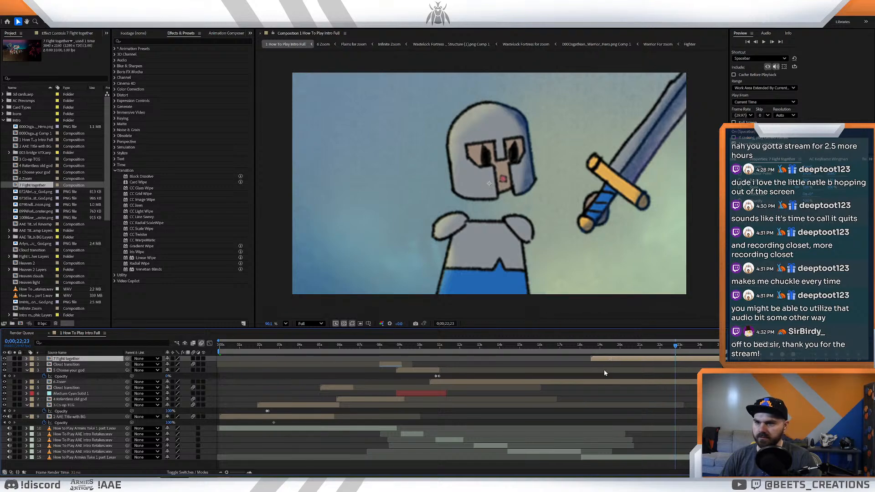
left_click_drag(577, 344, 591, 348)
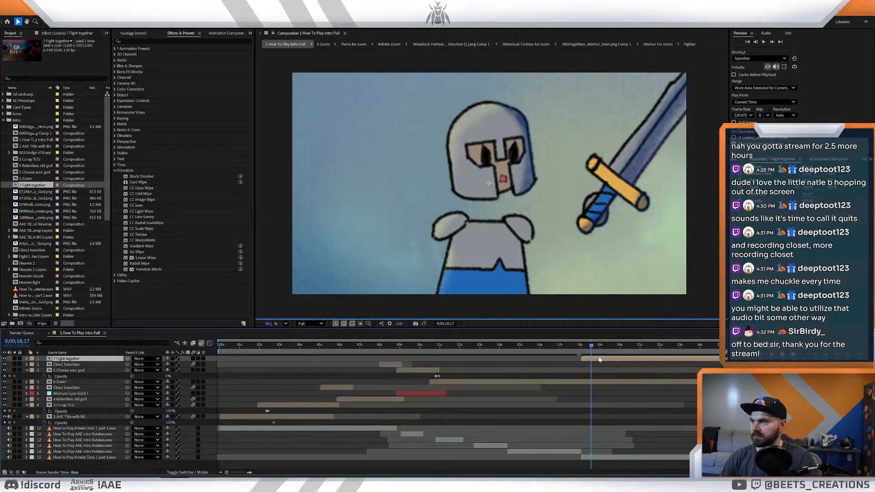
- Open the 7 Fight together composition and scrub through its timeline to check how the artwork displays
double_click(61, 358)
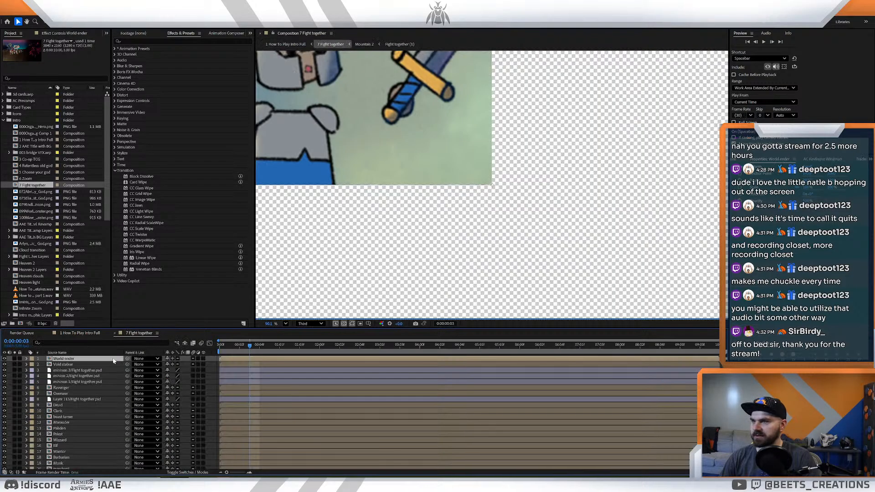
left_click_drag(256, 347, 351, 347)
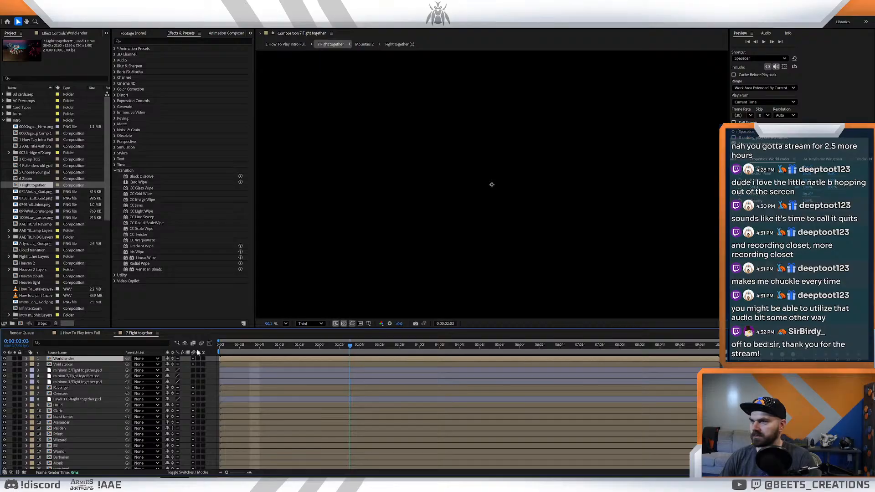
key("Page_Up")
scroll(424, 222, "down", 8)
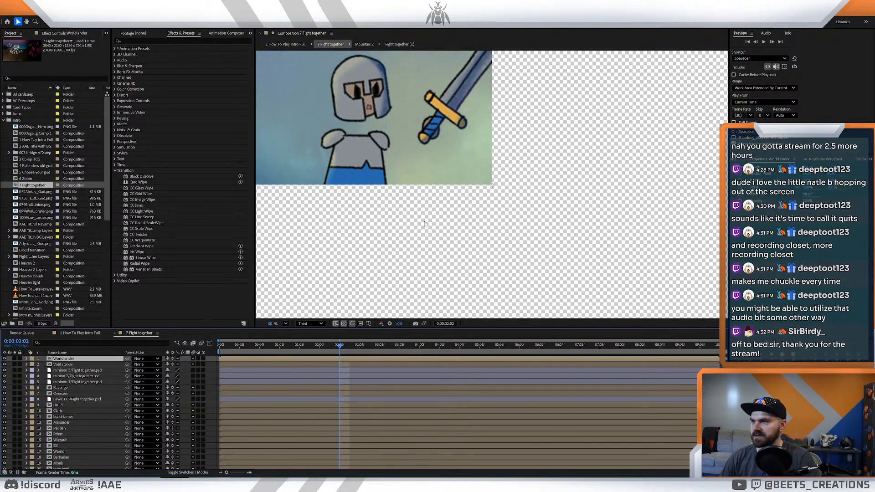
scroll(423, 223, "up", 3)
left_click_drag(340, 347, 219, 349)
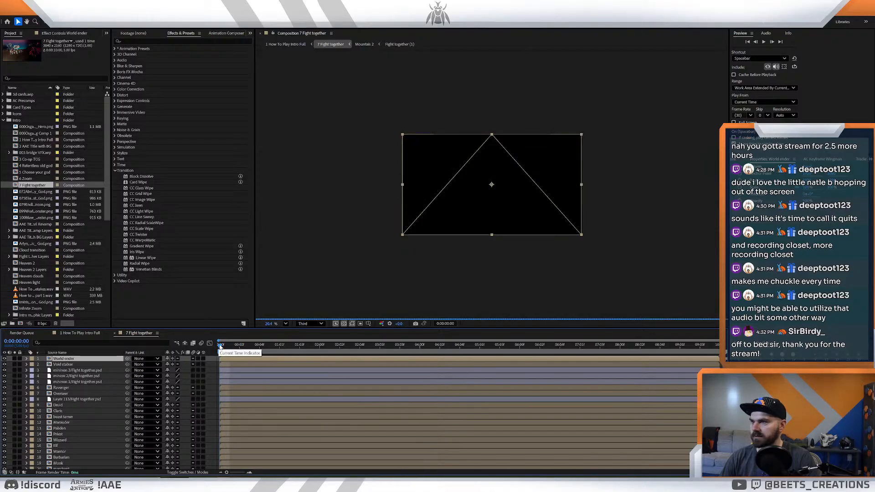
- Compare the intro timeline with 7 Fight together, and purge all memory to refresh the preview
left_click(16, 11)
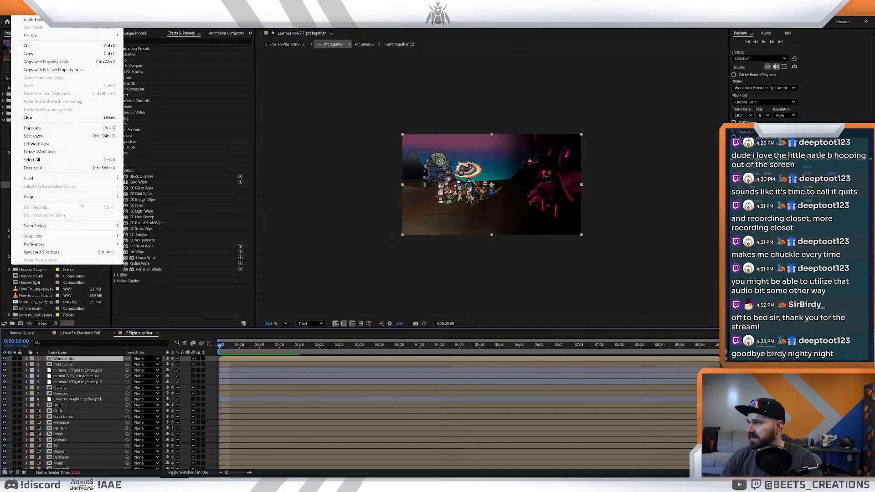
left_click(290, 347)
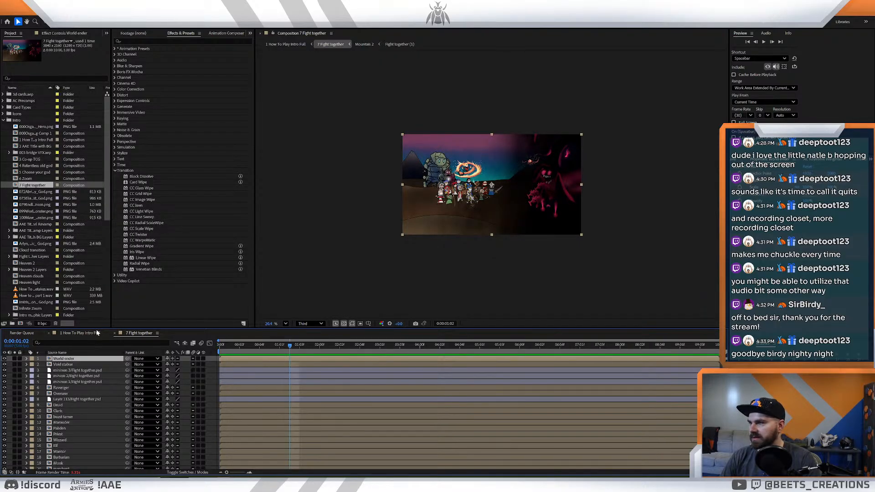
left_click(93, 333)
left_click(129, 333)
left_click(16, 11)
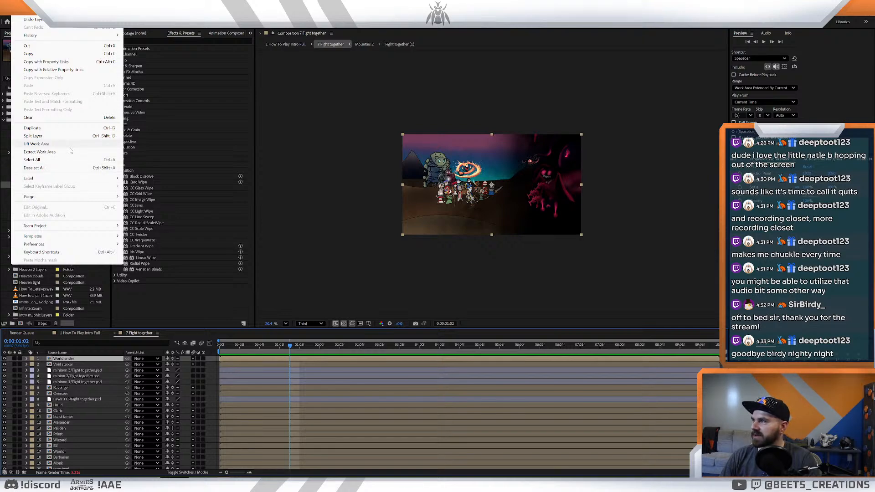
mouse_move(68, 198)
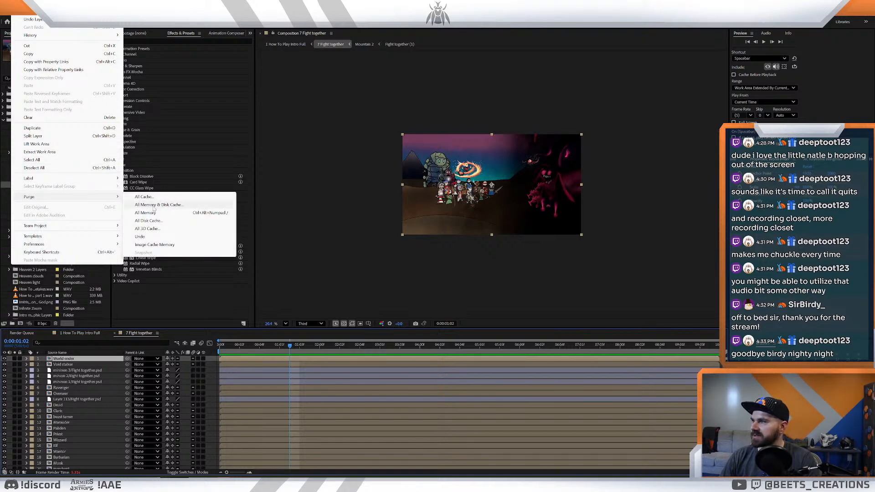
left_click(156, 212)
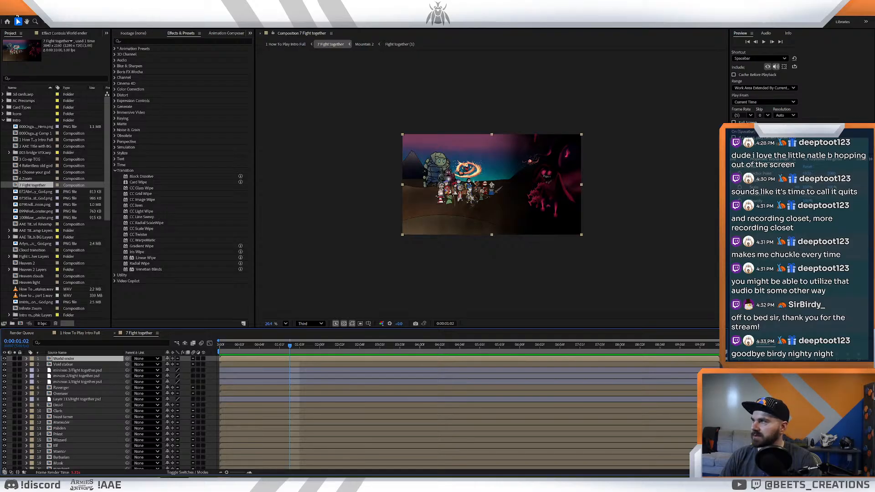
left_click(851, 5)
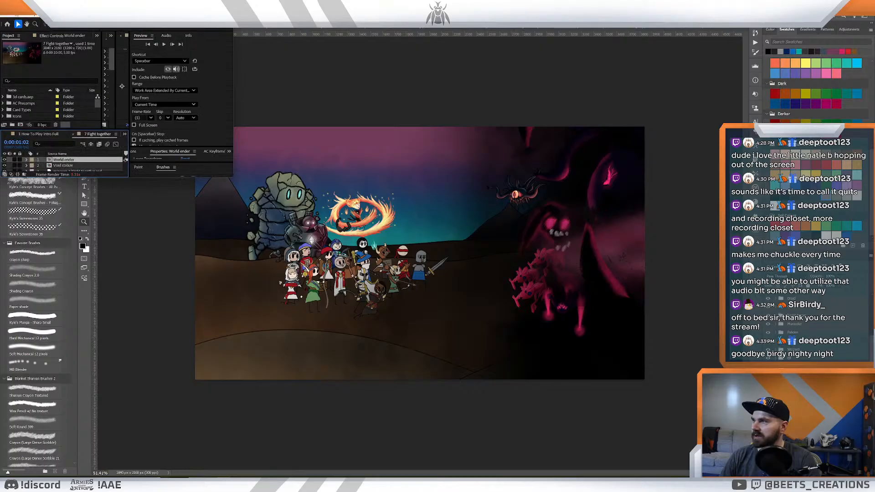
left_click_drag(44, 3, 96, 64)
double_click(96, 63)
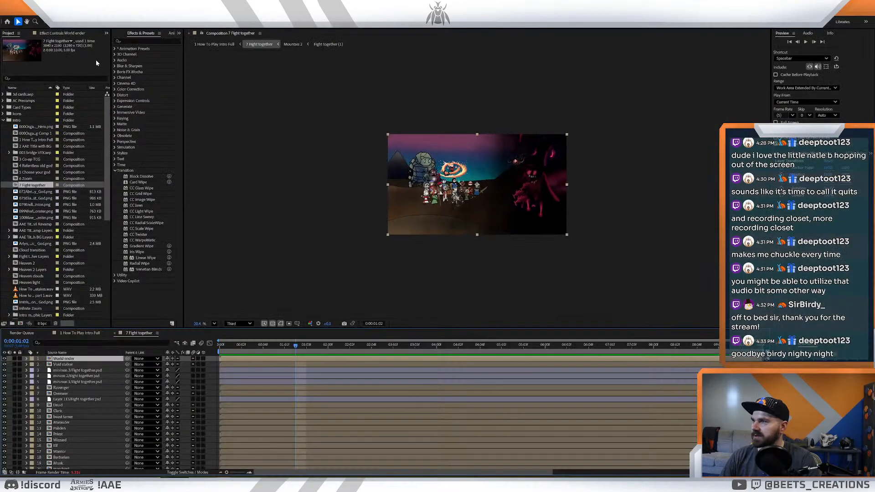
left_click(16, 11)
left_click(269, 177)
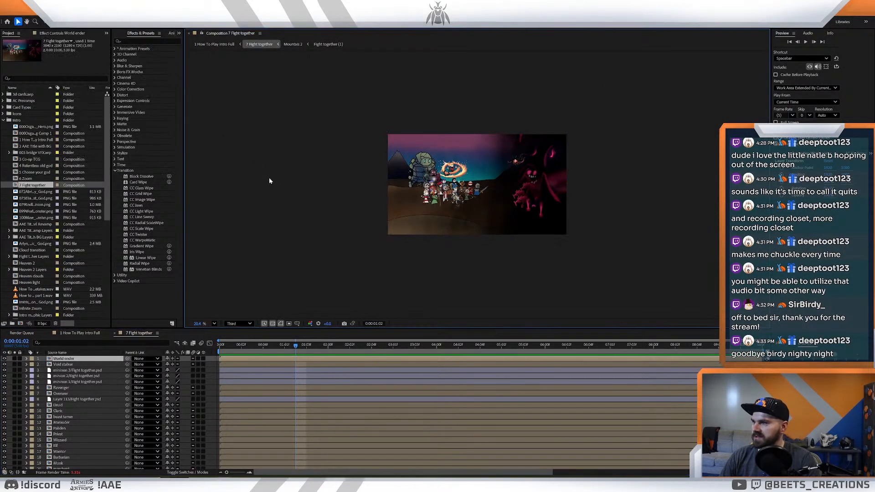
- Save the project and purge all memory and disk cache
key("ctrl+s")
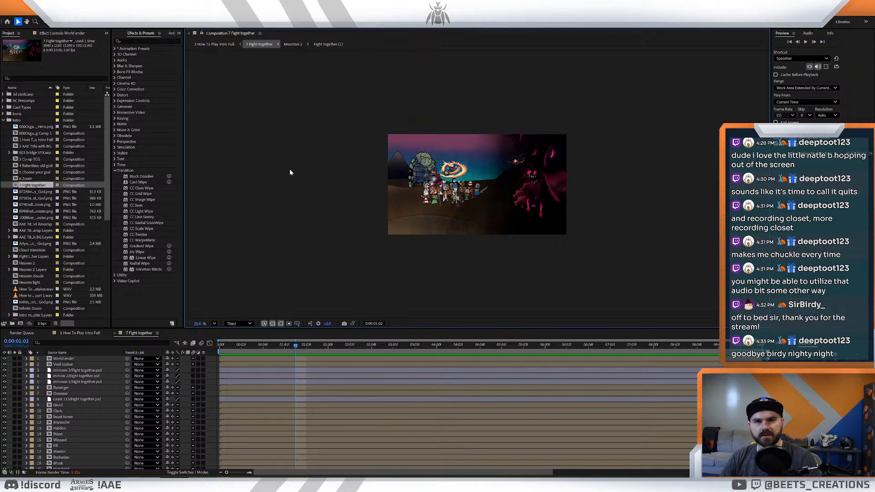
left_click(16, 12)
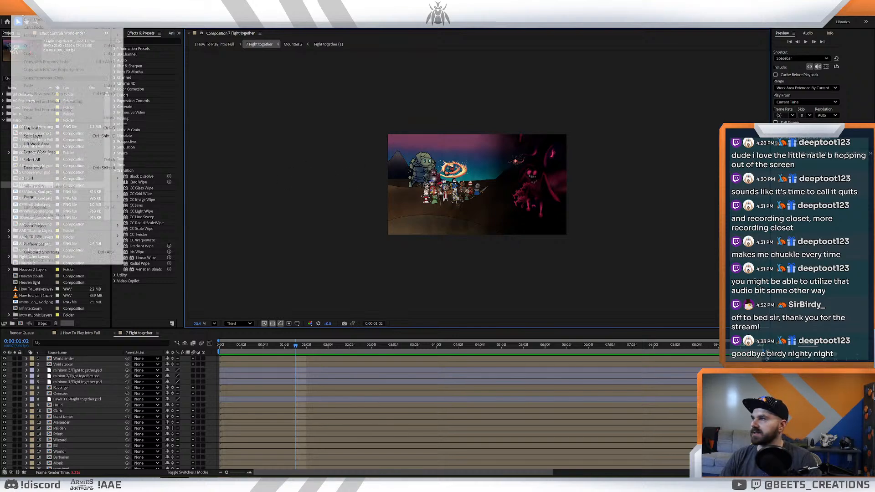
mouse_move(63, 196)
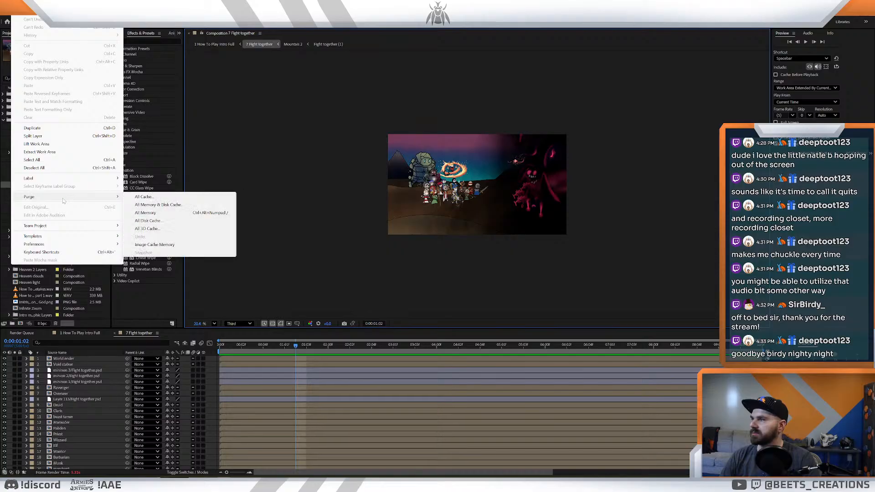
left_click(168, 206)
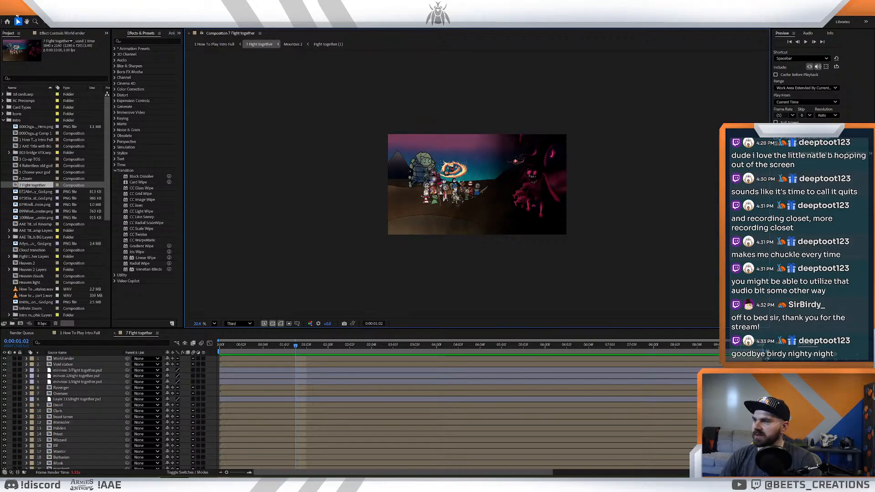
- Scrub 7 Fight together back to its first frame and examine the full battlefield artwork enlarged
left_click(469, 250)
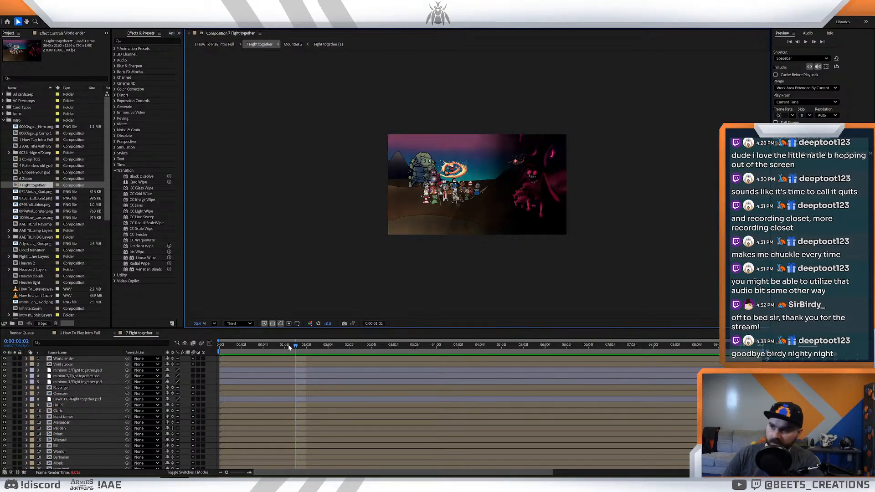
left_click(321, 351)
left_click_drag(321, 351, 220, 348)
key("period")
key("period")
key("period")
left_click(443, 220)
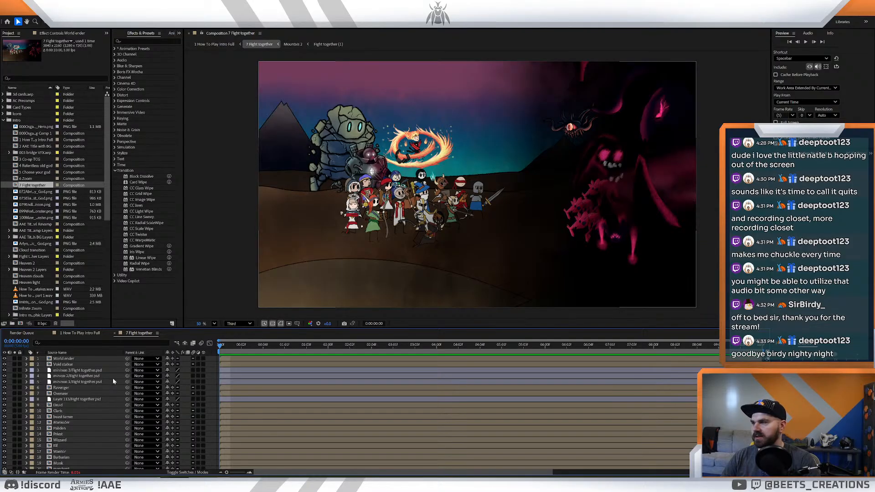
- Select every layer in 7 Fight together, down to the background, and make them all 3D layers
scroll(88, 396, "down", 5)
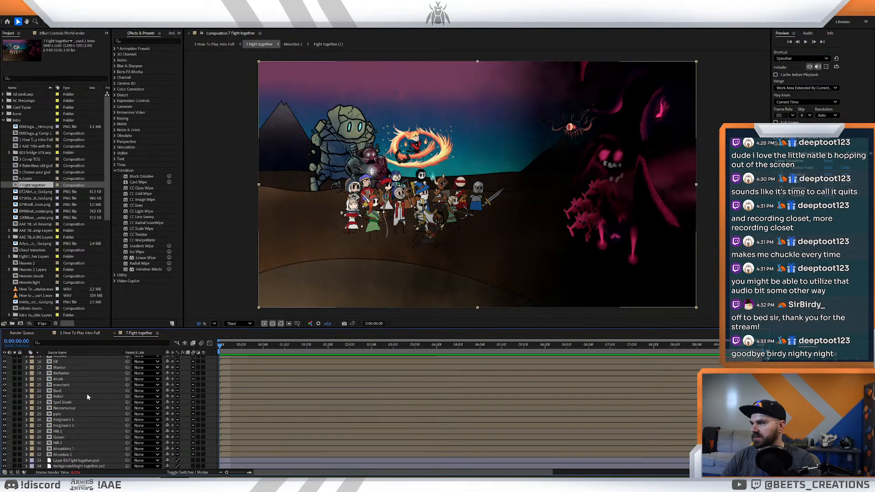
left_click(71, 466, "shift")
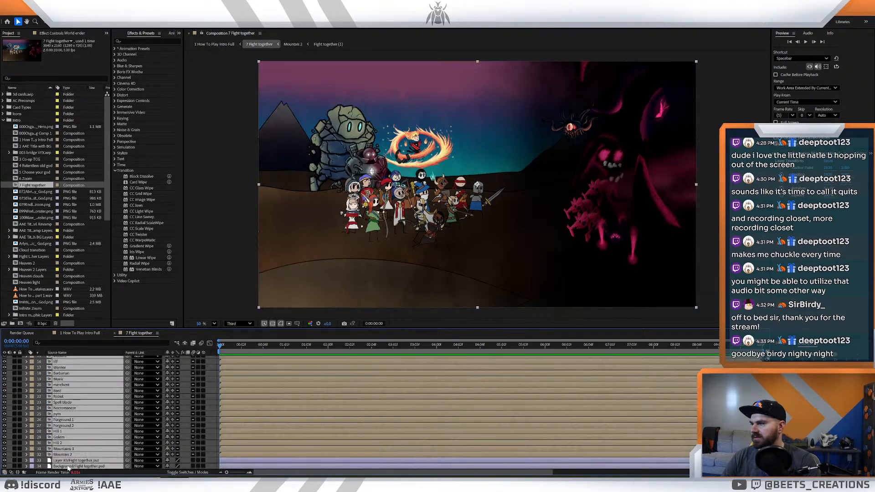
left_click(204, 465)
scroll(209, 356, "up", 5)
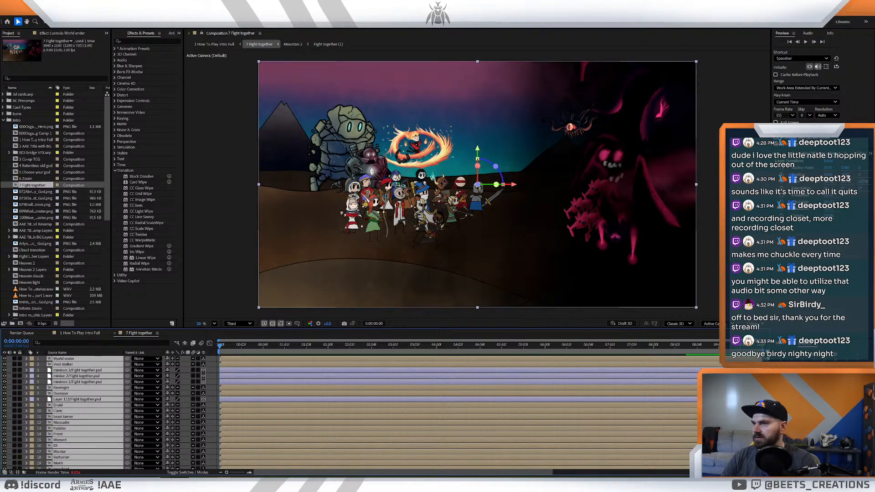
- Try shifting all the selected 3D layers of the battlefield together in depth, and clear the selection
left_click_drag(478, 185, 497, 219)
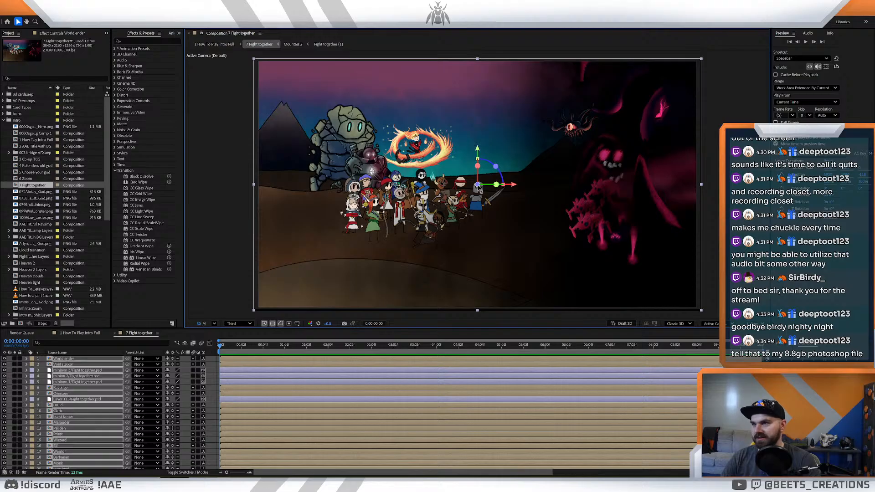
left_click_drag(490, 220, 498, 271)
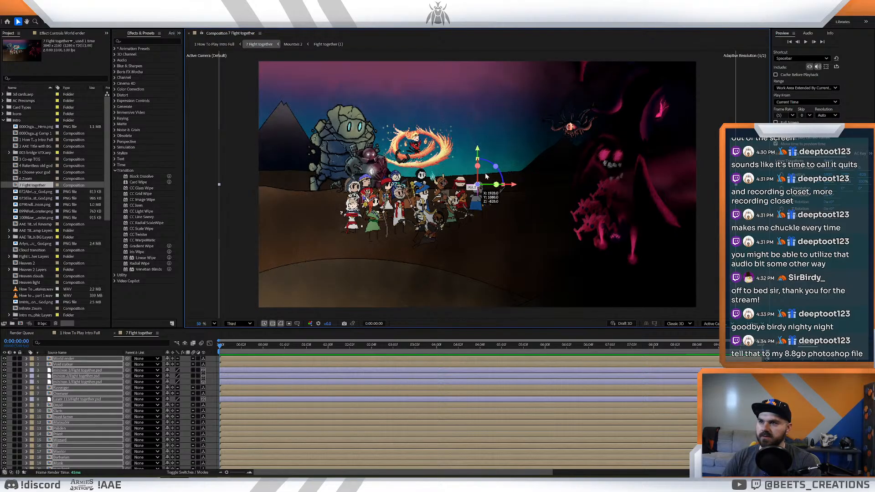
left_click_drag(476, 217, 476, 217)
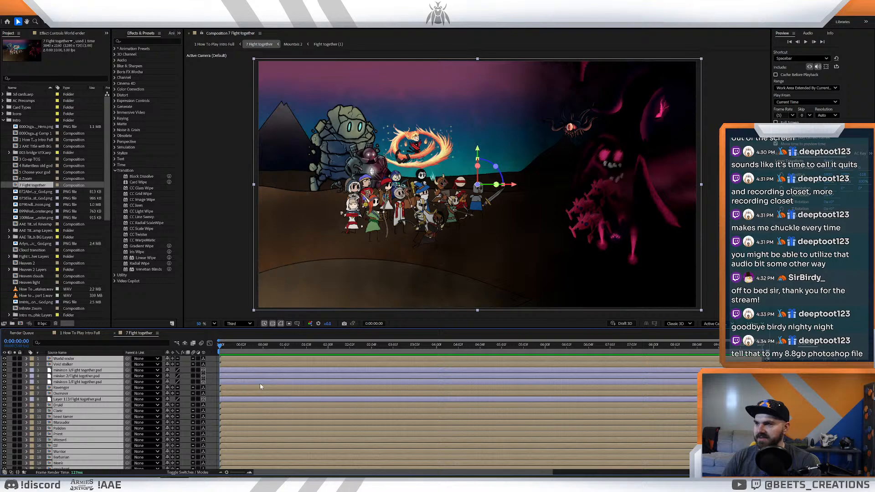
key("ctrl+shift+a")
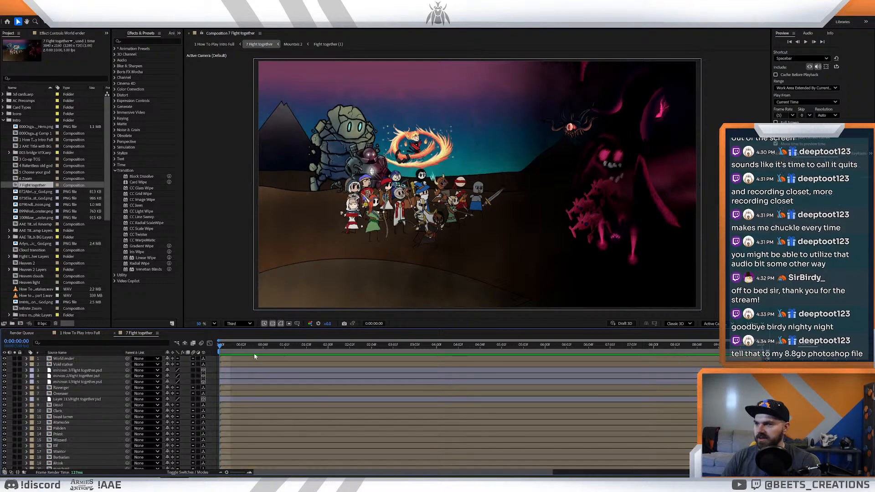
- Select the Warrior layer and split the composition viewer into two views, Custom View 1 beside the Active Camera
left_click(246, 360)
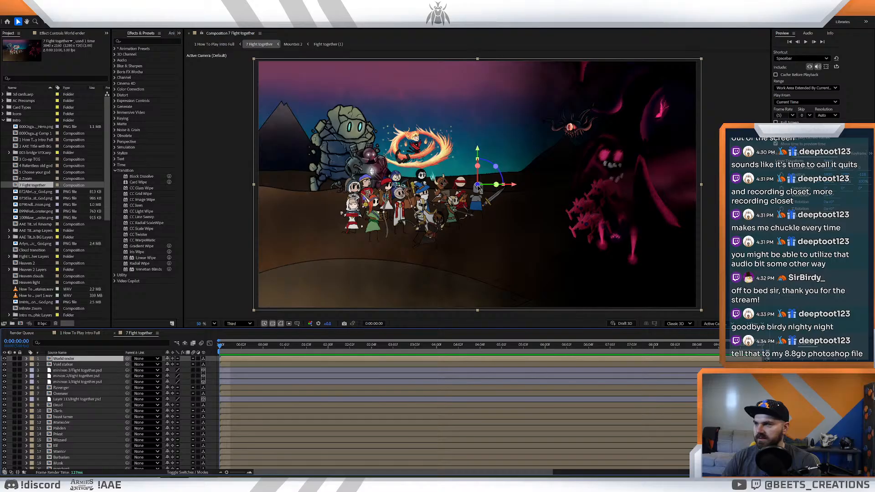
scroll(86, 400, "down", 3)
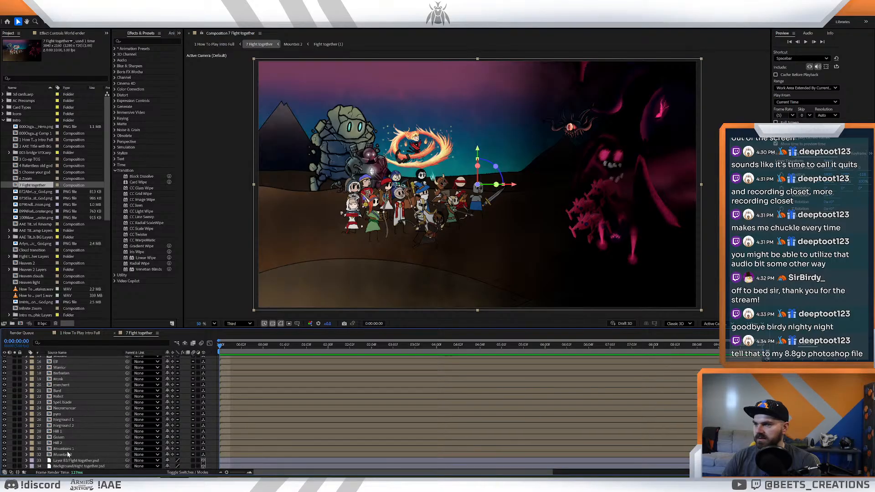
scroll(74, 419, "up", 2)
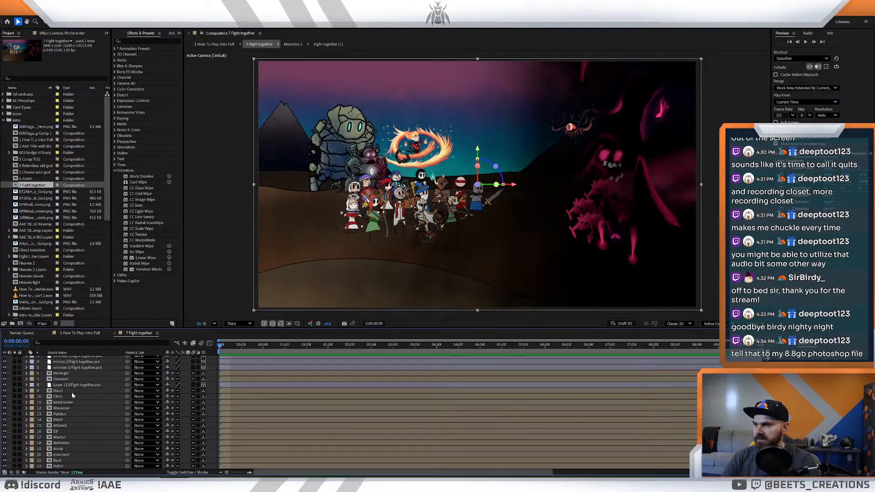
left_click(66, 425)
left_click(66, 437)
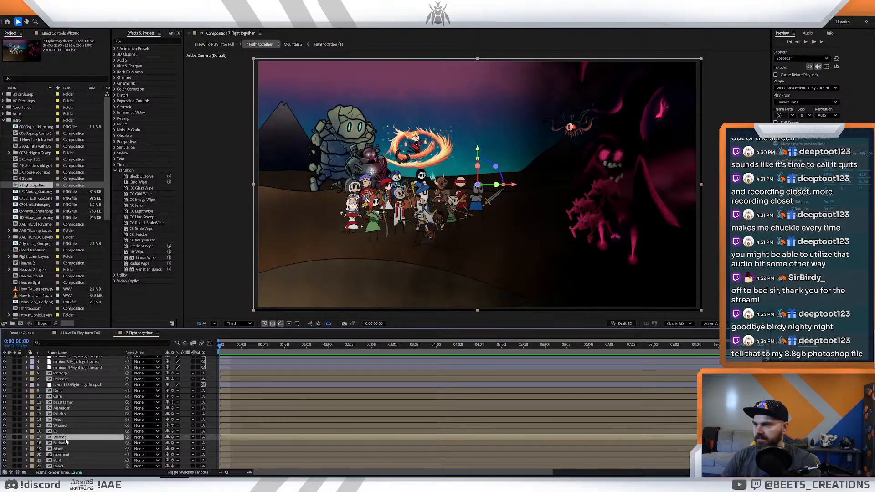
left_click(754, 324)
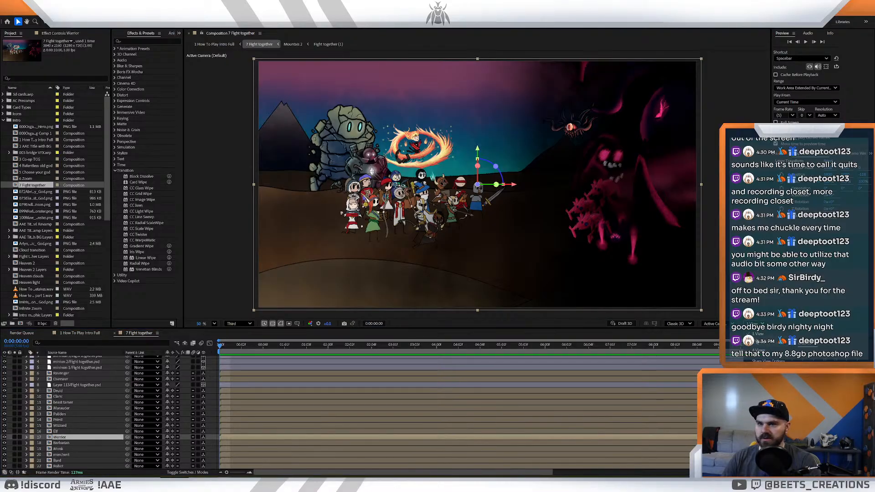
left_click(753, 337)
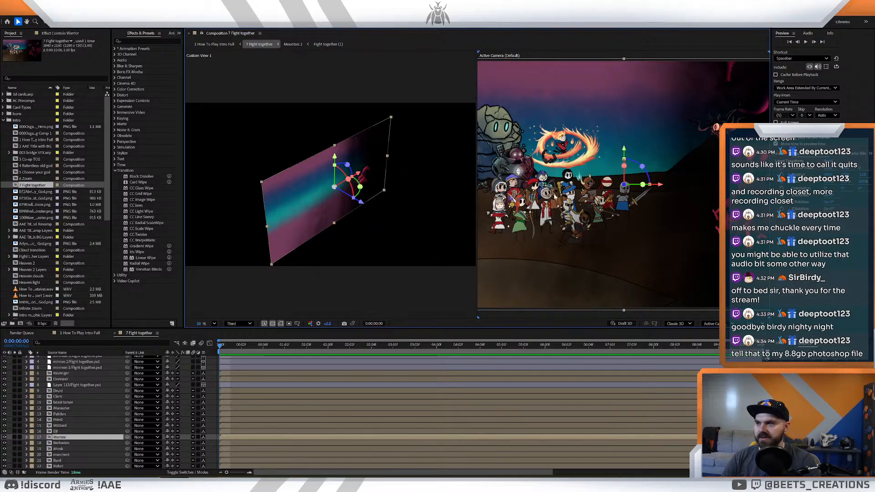
- Pull the Warrior layer forward along its depth axis, and check the character's separate parts inside its own composition
left_click_drag(360, 202, 378, 215)
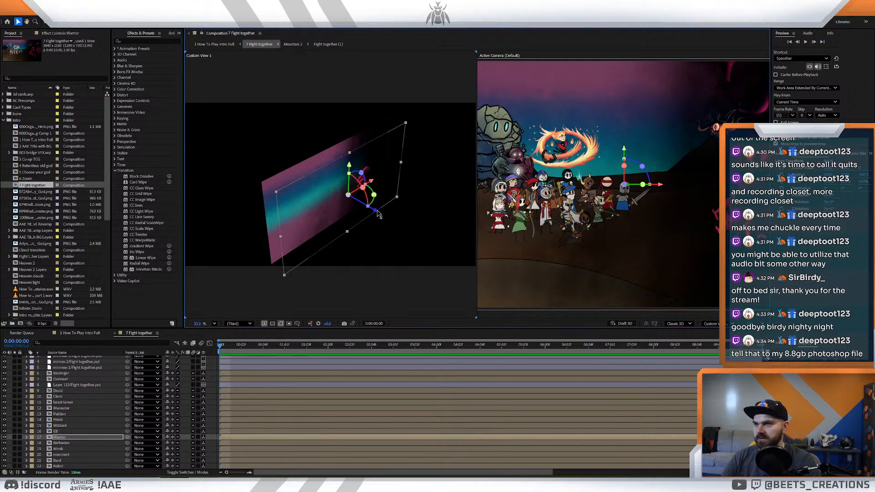
double_click(70, 437)
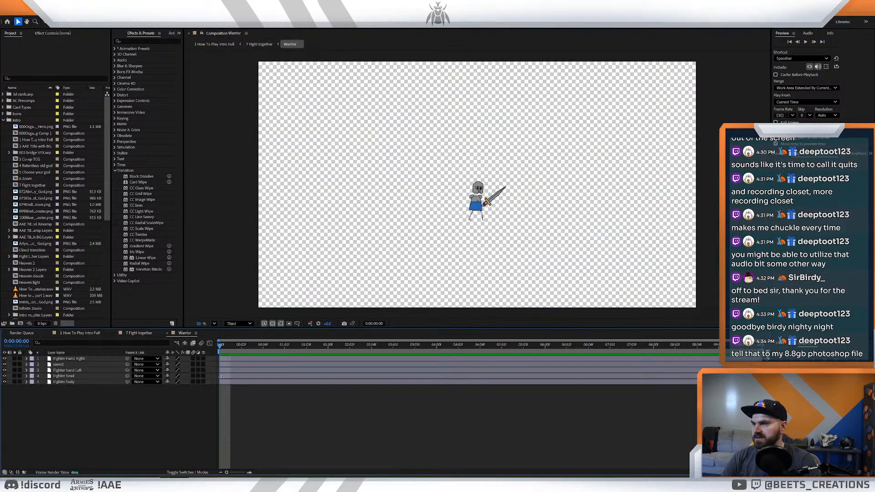
left_click(143, 333)
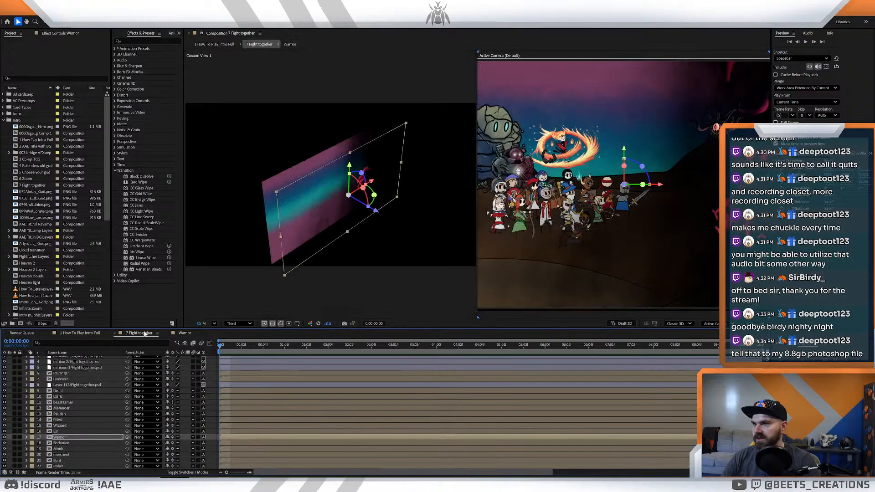
- Compare the Warrior's depth offset with the full battlefield in both views, and undo the deselection of the layer
left_click(405, 270)
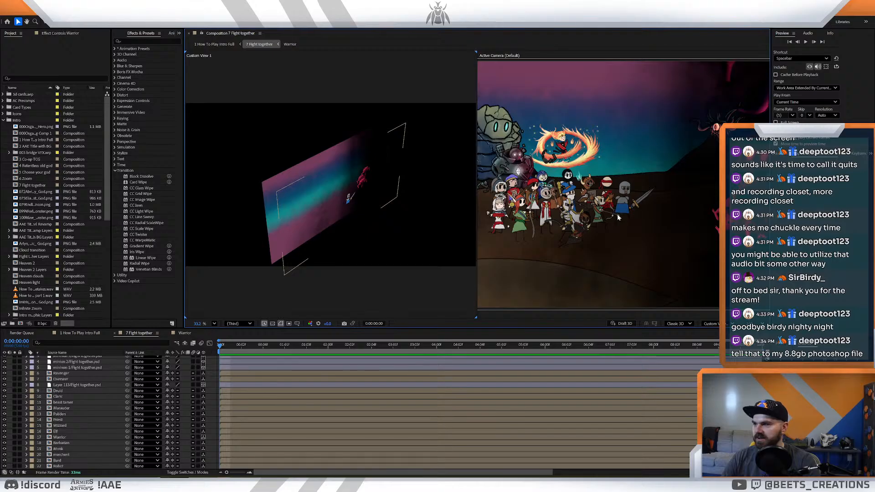
scroll(158, 407, "up", 2)
left_click_drag(284, 347, 162, 358)
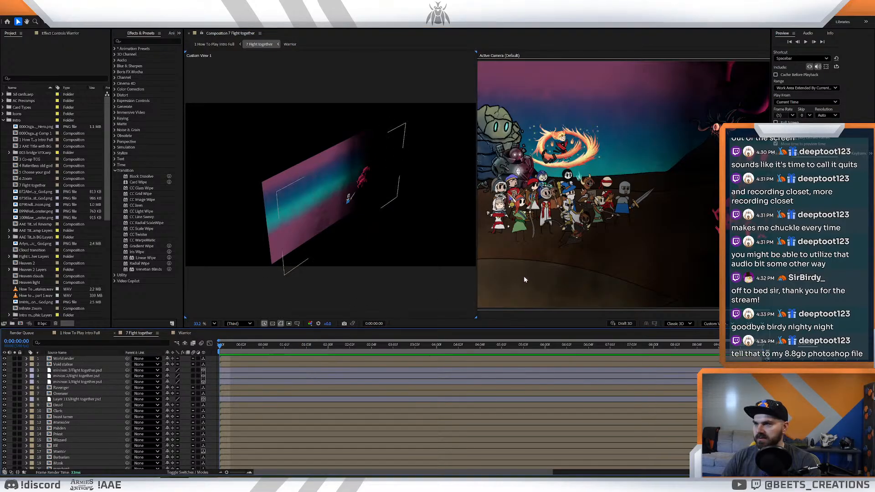
scroll(523, 276, "down", 5)
scroll(523, 275, "up", 5)
scroll(528, 263, "down", 5)
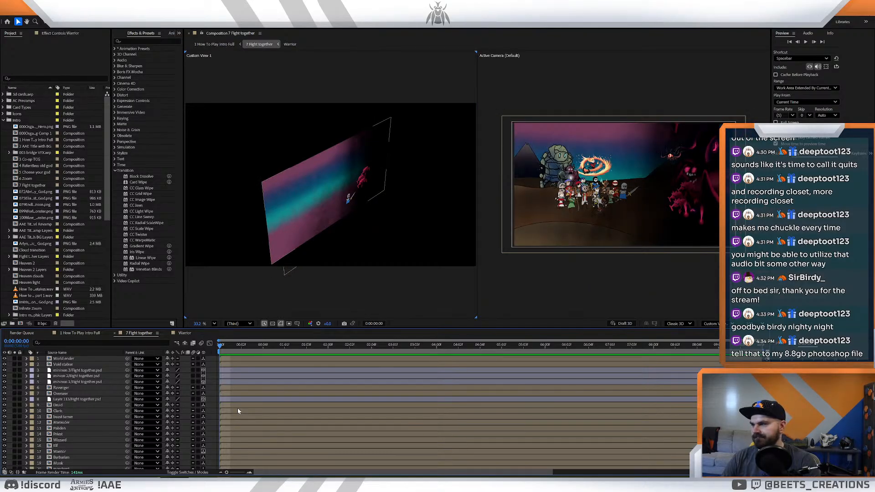
key("ctrl+z")
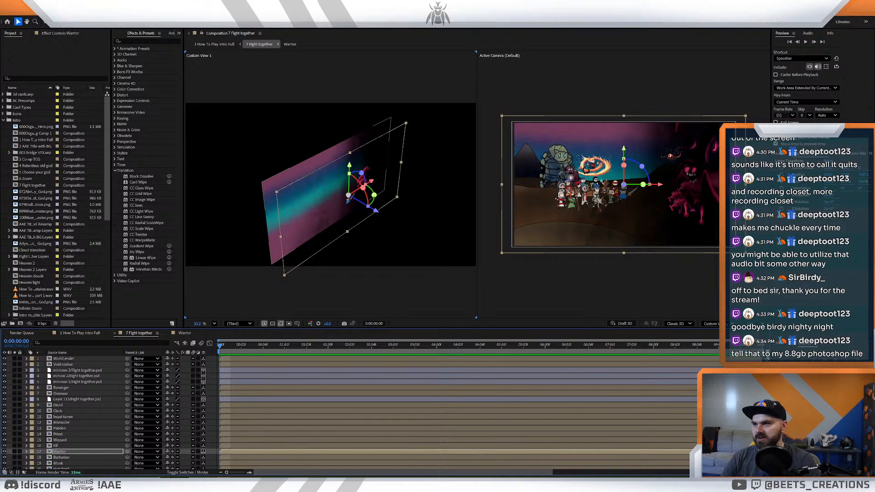
right_click(72, 454)
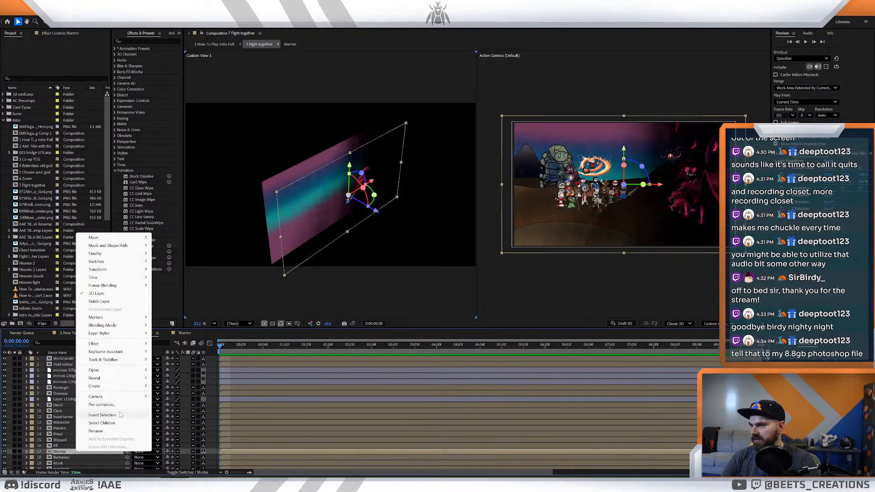
mouse_move(104, 317)
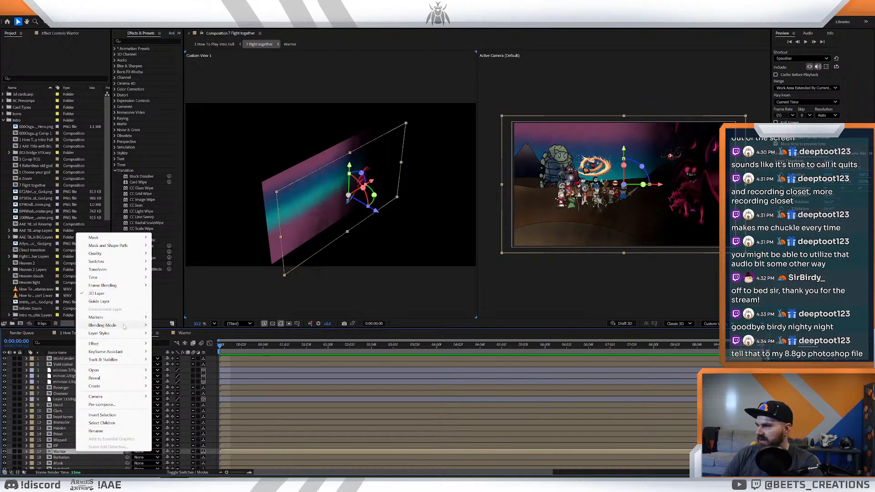
left_click(64, 452)
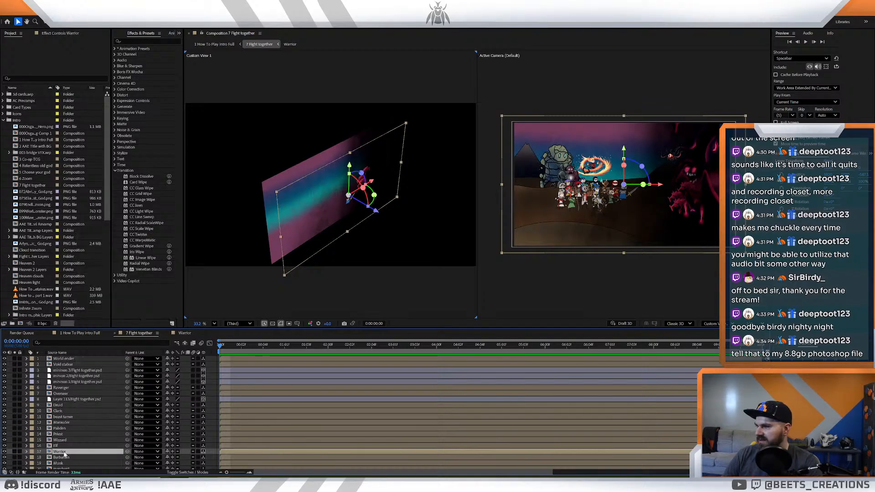
right_click(76, 454)
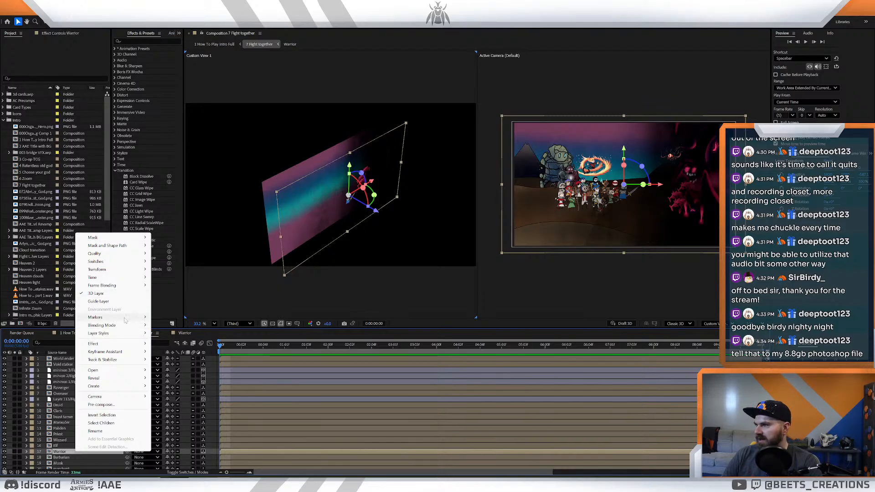
mouse_move(124, 345)
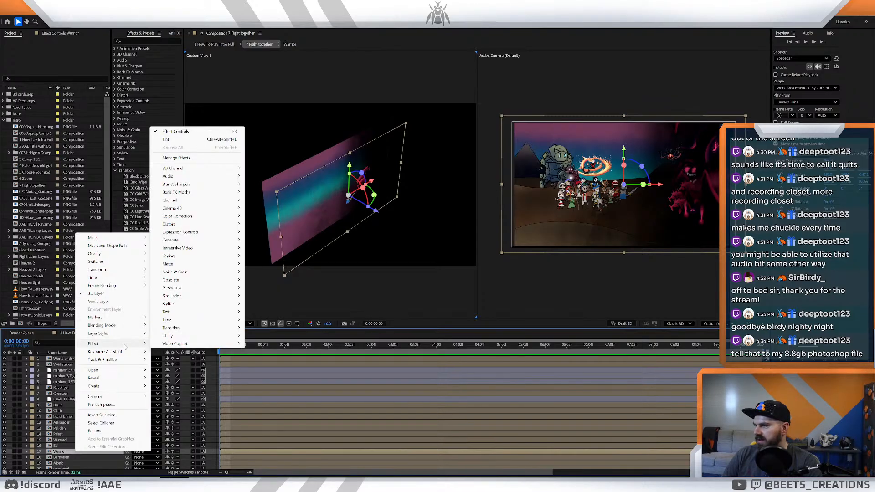
left_click(104, 457)
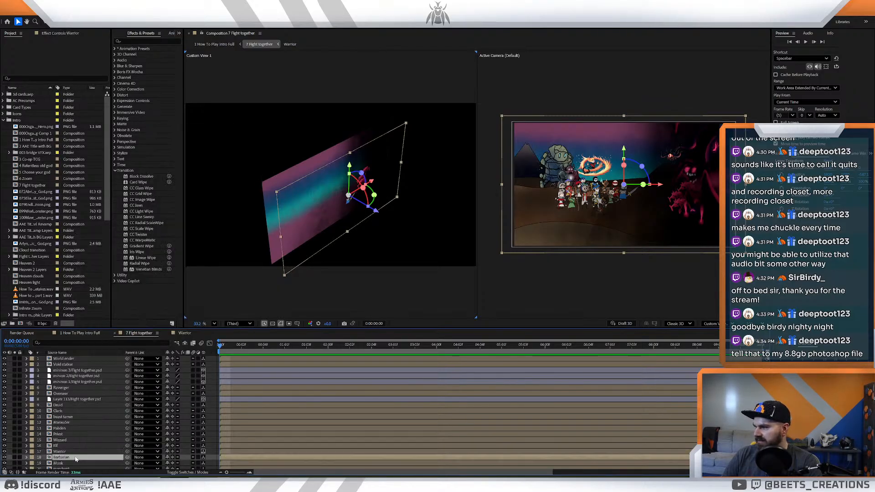
right_click(104, 451)
mouse_move(148, 398)
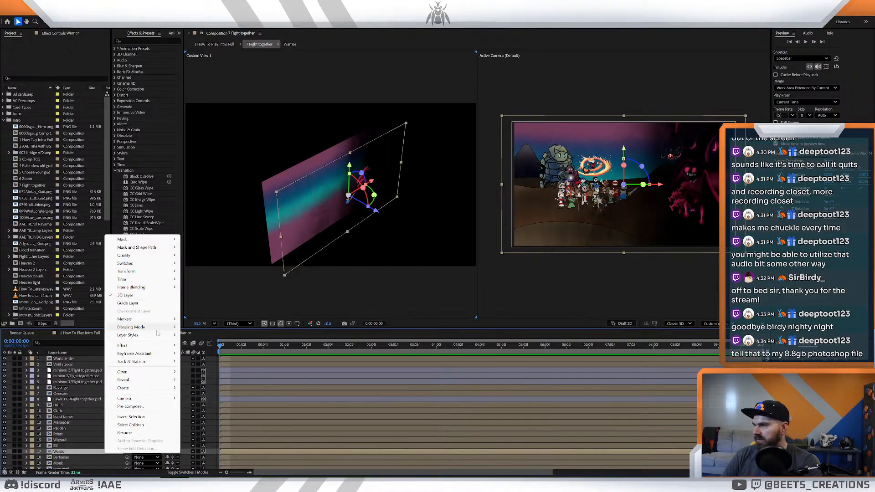
mouse_move(143, 382)
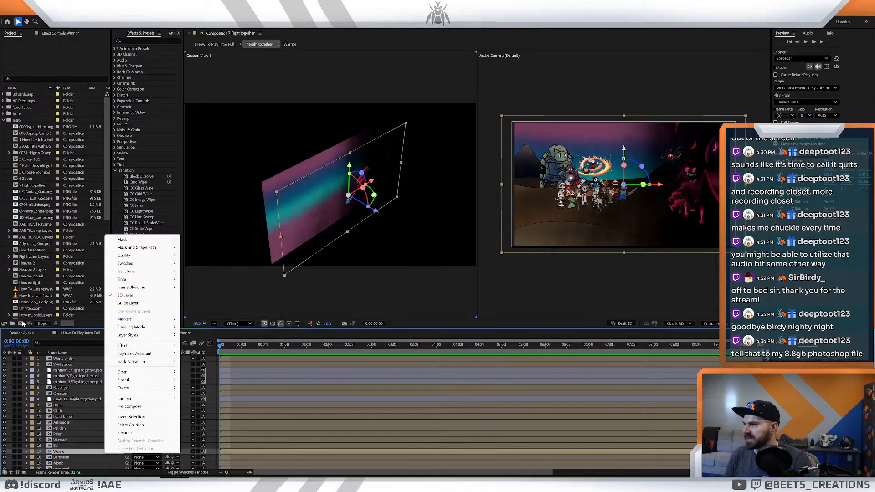
left_click(96, 437)
right_click(103, 449)
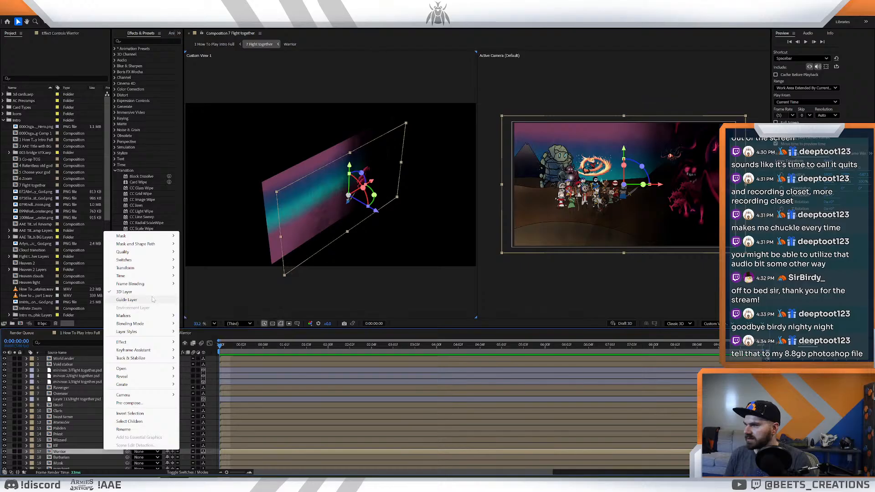
left_click(84, 446)
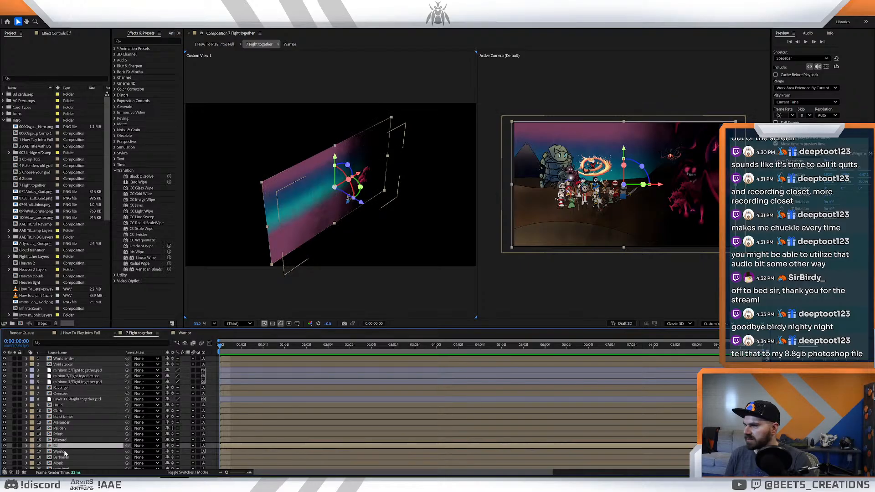
- Add a new point light to 7 Fight together, with its color sampled from the pink monster in the artwork
right_click(9, 449)
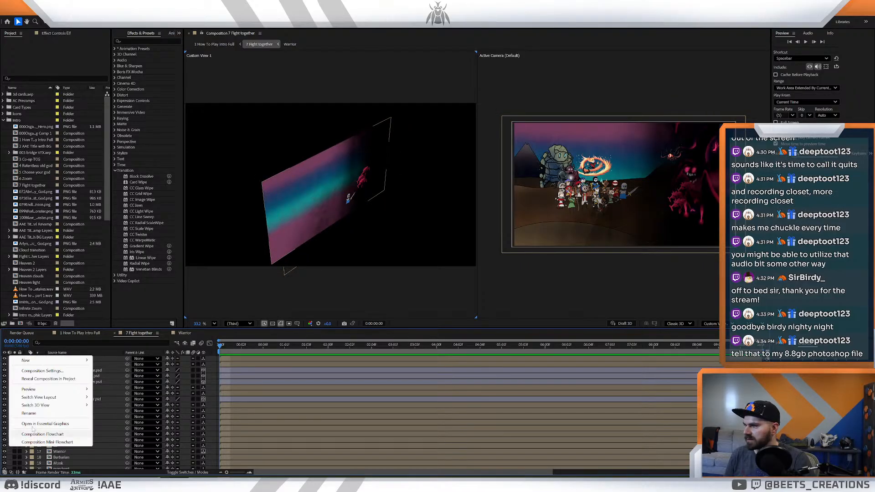
mouse_move(82, 361)
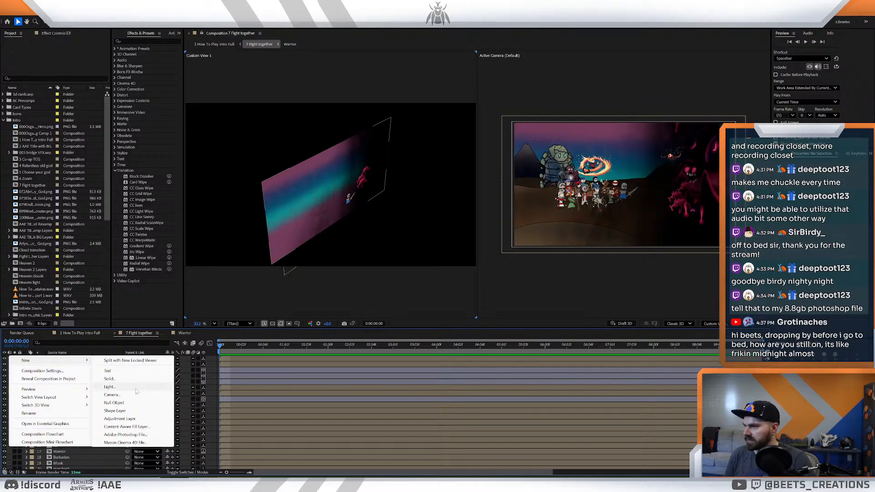
left_click(109, 387)
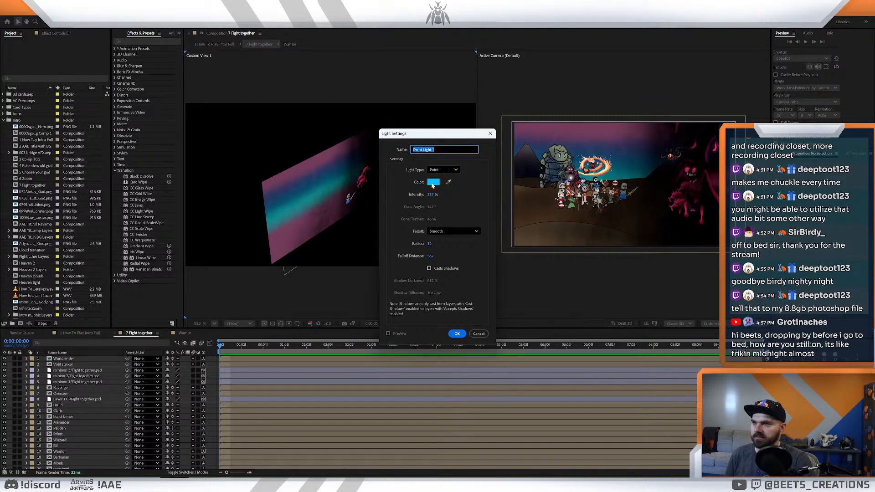
left_click(449, 182)
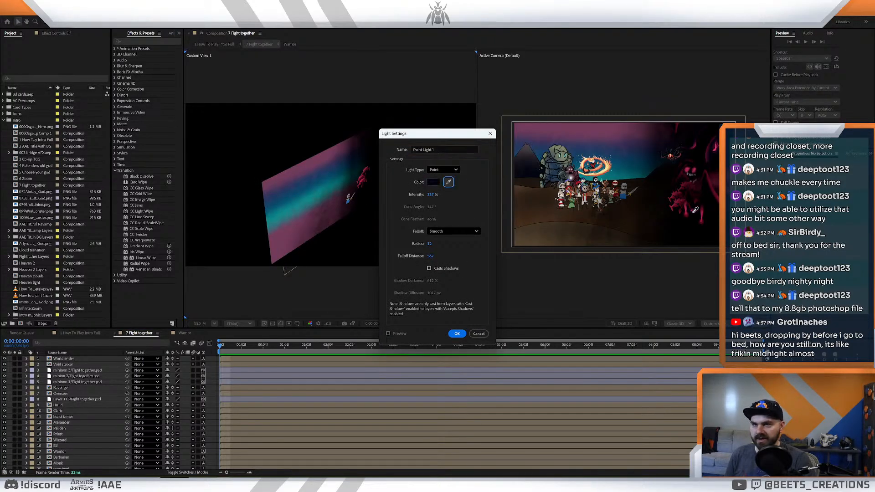
left_click(712, 151)
left_click(456, 333)
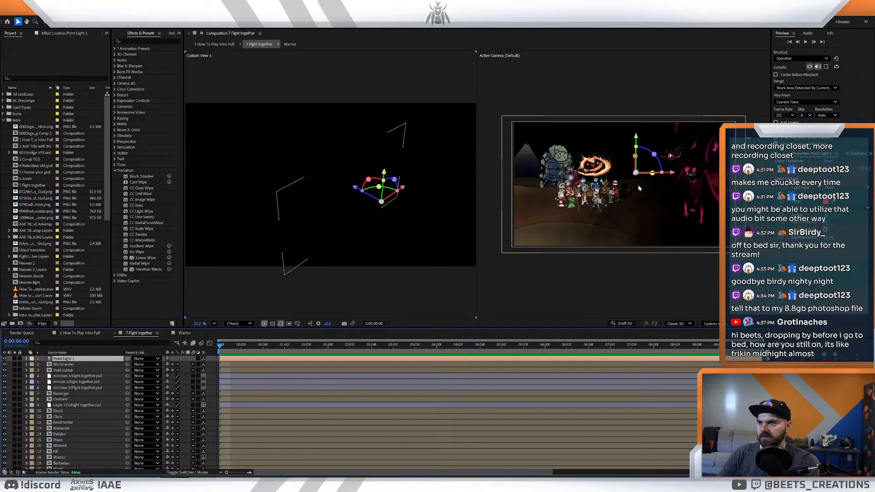
- Move the point light down beside the Warrior's sword and adjust its depth position
scroll(647, 179, "up", 2)
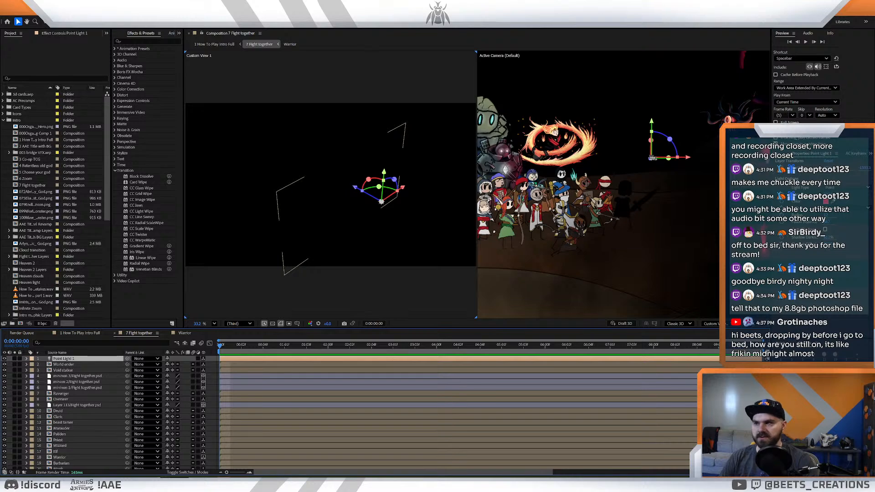
left_click_drag(651, 157, 651, 183)
mouse_move(355, 195)
left_mouse_down()
mouse_move(278, 141)
mouse_move(369, 200)
left_mouse_up()
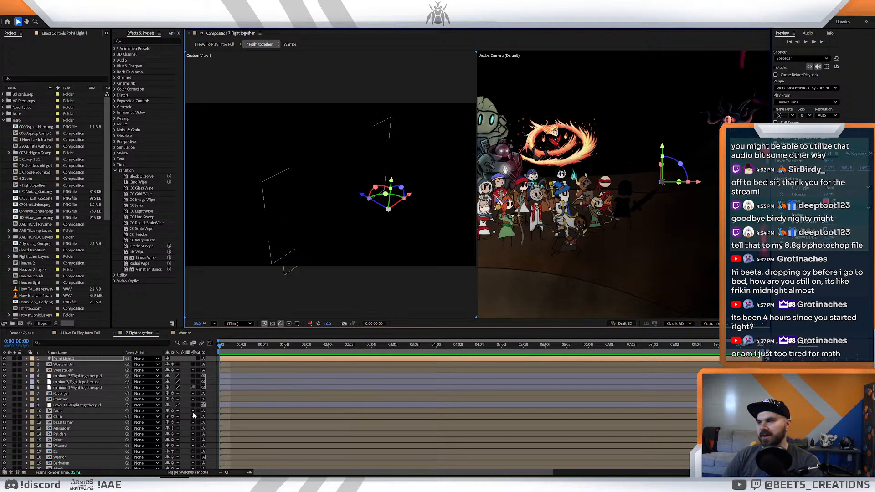
- Raise Point Light 1's intensity to 2440% and turn on Casts Shadows in its light settings
left_click(63, 359)
double_click(51, 359)
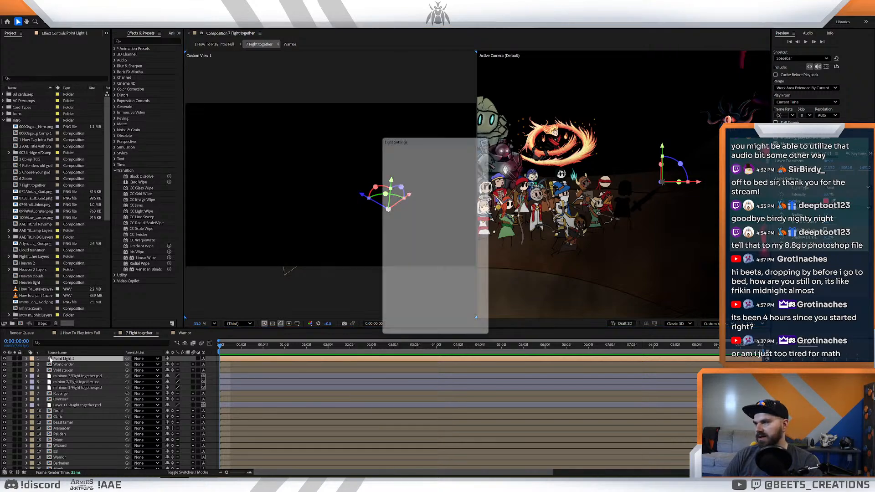
left_click_drag(431, 195, 501, 194)
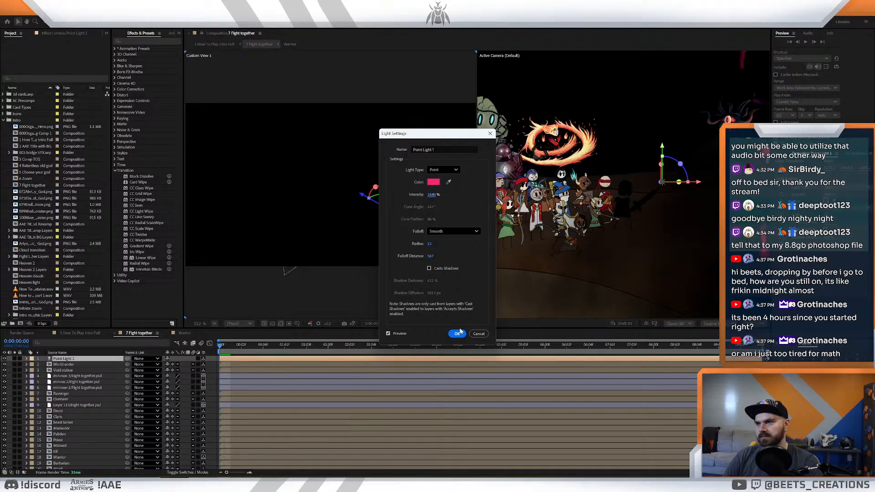
left_click(428, 269)
left_click(456, 333)
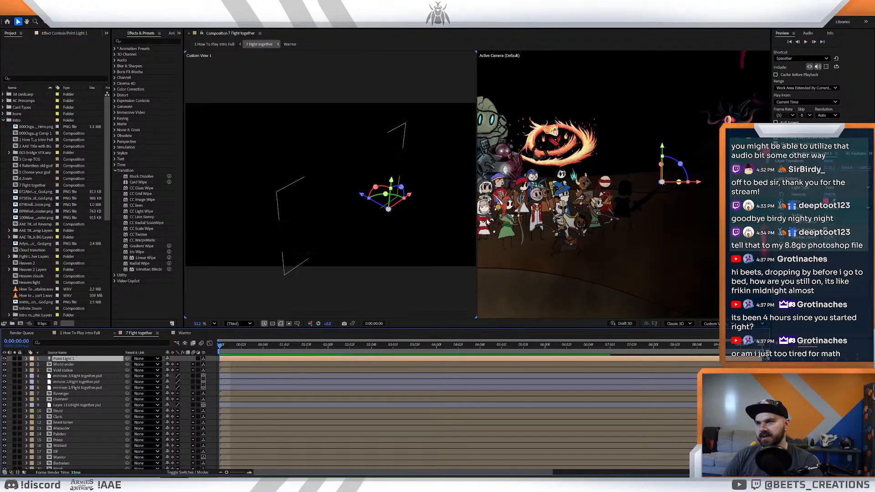
- Shift Point Light 1 along its depth axis beside the Warrior's sword, and check the lighting on the battlefield up close
mouse_move(642, 181)
left_mouse_down()
mouse_move(634, 166)
mouse_move(652, 212)
mouse_move(642, 182)
left_mouse_up()
left_click_drag(372, 198, 363, 191)
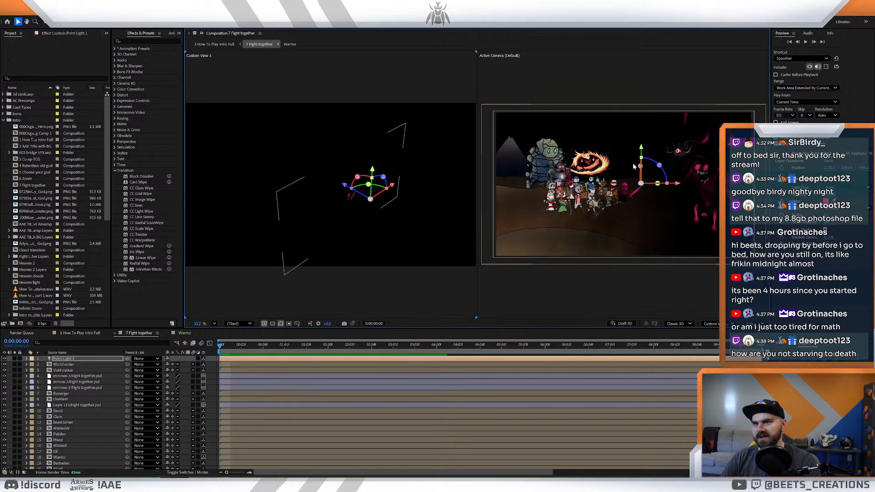
mouse_move(679, 183)
left_mouse_down()
mouse_move(693, 185)
mouse_move(678, 185)
left_mouse_up()
scroll(650, 195, "up", 2)
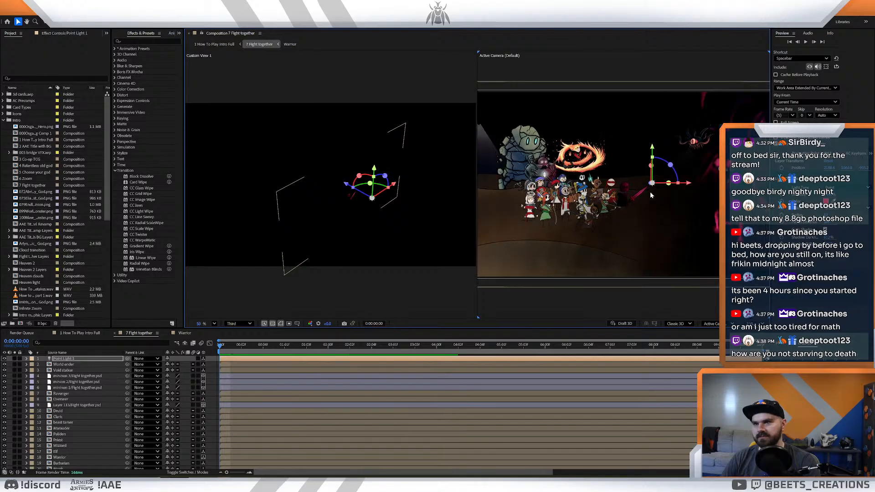
scroll(655, 209, "up", 3)
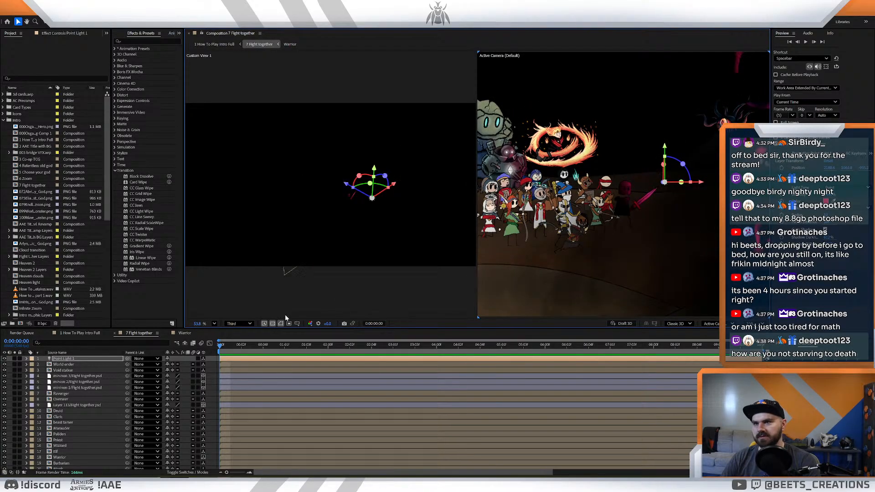
- Increase Point Light 1's intensity further and raise its falloff distance to 1561 so it reaches more of the battlefield
double_click(64, 358)
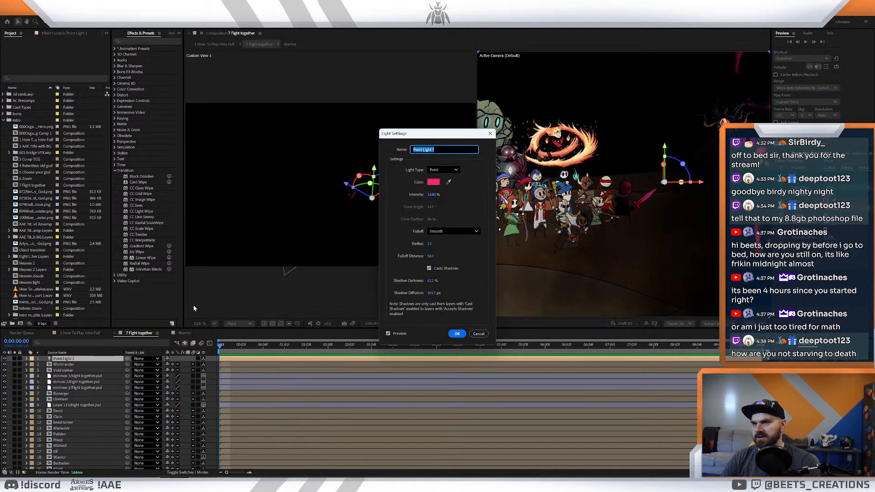
left_click_drag(431, 197, 463, 194)
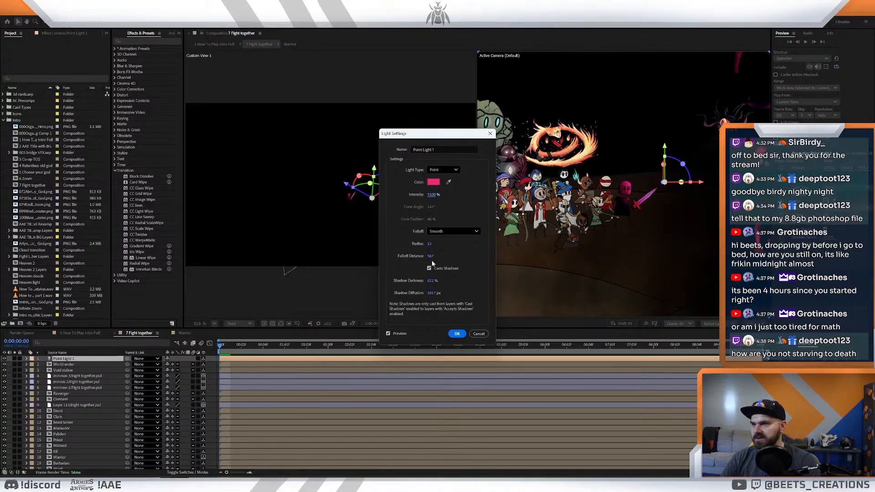
left_click_drag(432, 258, 455, 258)
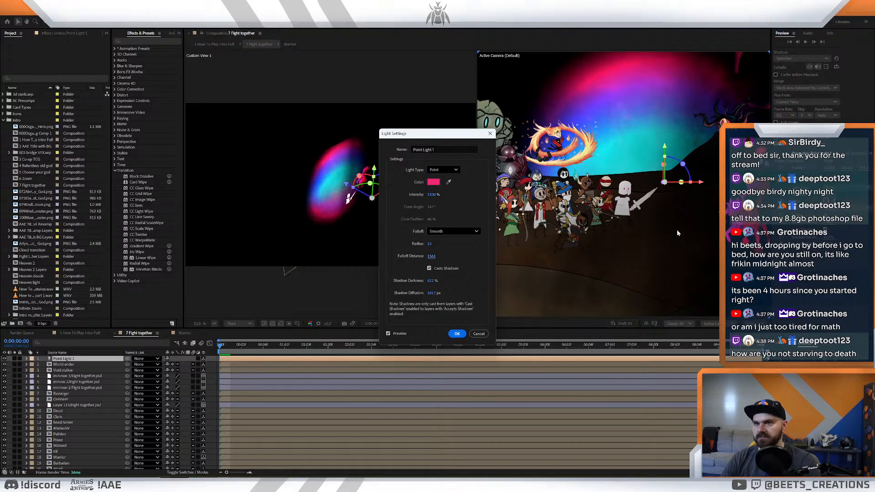
left_click(453, 334)
scroll(614, 255, "down", 3)
scroll(650, 223, "up", 2)
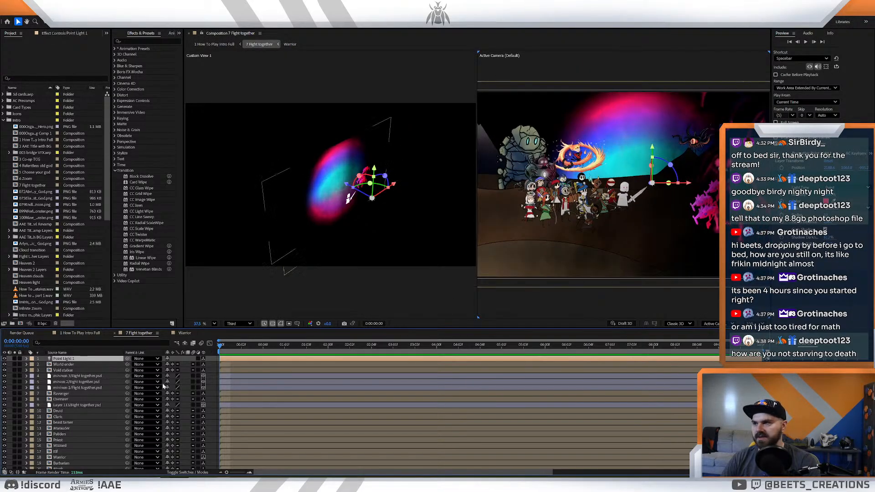
- Try moving the point light up toward the pink monsters, and undo the move and the last light settings change
left_click_drag(653, 183, 684, 146)
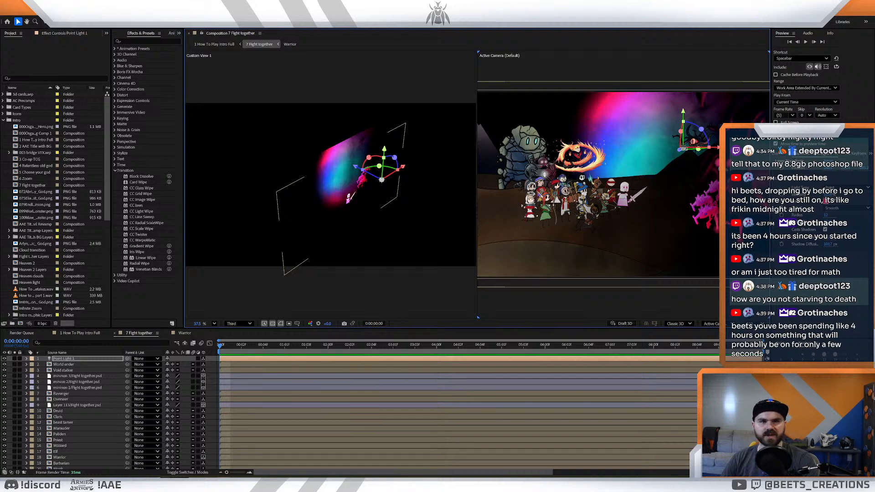
key("ctrl+z")
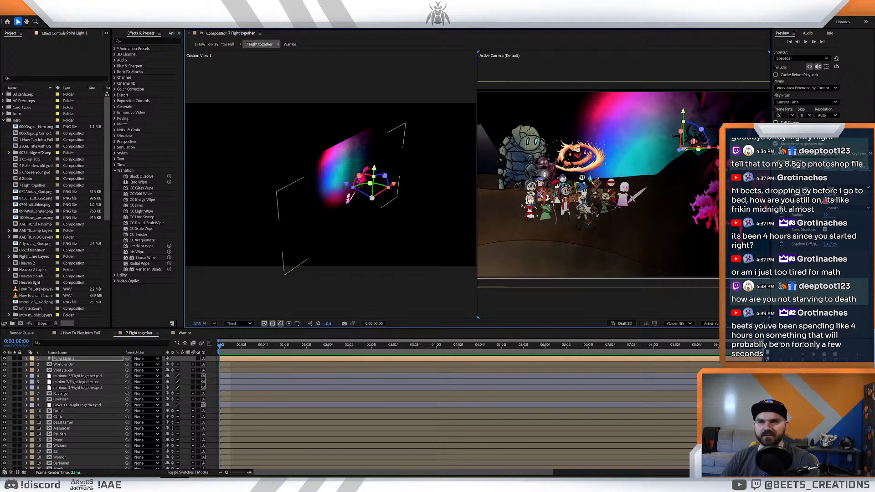
key("ctrl+z")
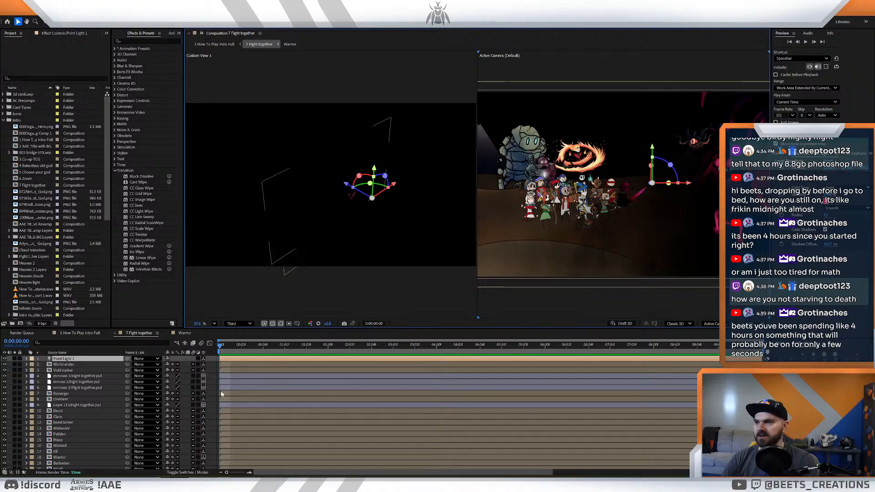
- Delete Point Light 1, and undo back through its deletion, settings and placement to before the light was added
left_click(83, 359)
key("Delete")
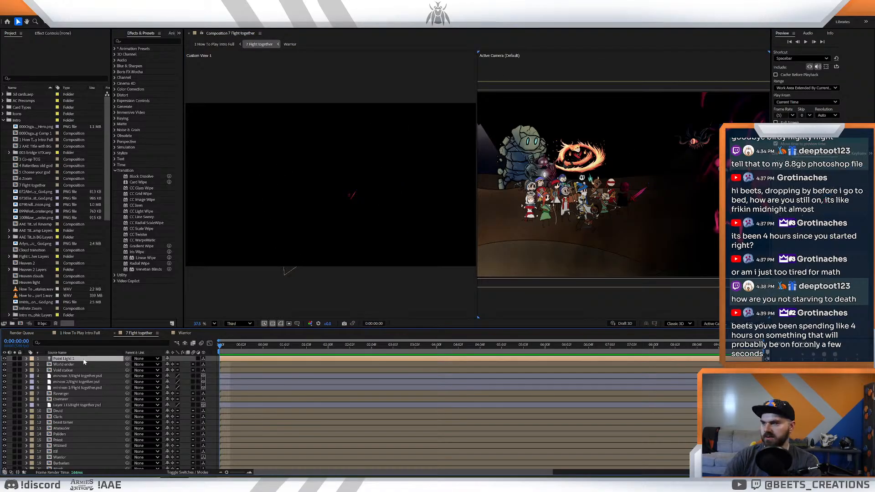
key("ctrl+z")
key("ctrl+z")
key("ctrl+z")
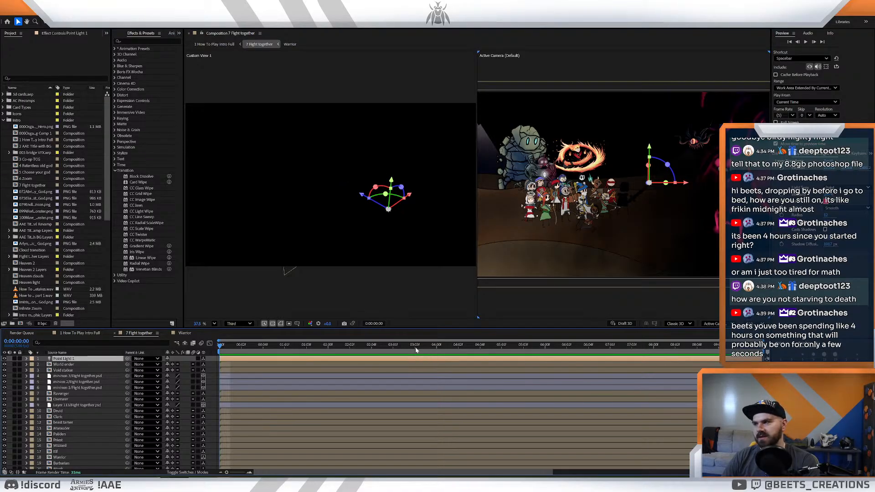
key("ctrl+z")
key("ctrl+z")
key("ctrl+z")
key("ctrl+z")
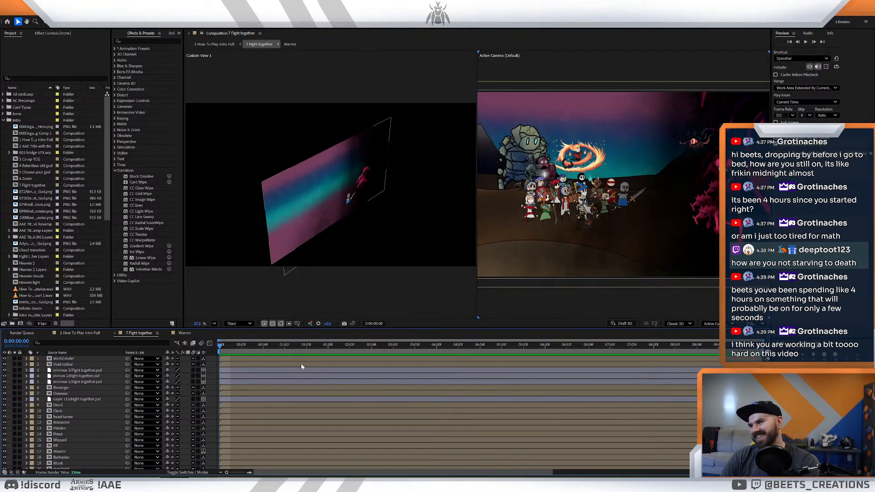
- Undo the Warrior's depth move and the 3D setup, back to flat layers in a single view
key("ctrl+z")
key("ctrl+z")
key("ctrl+z")
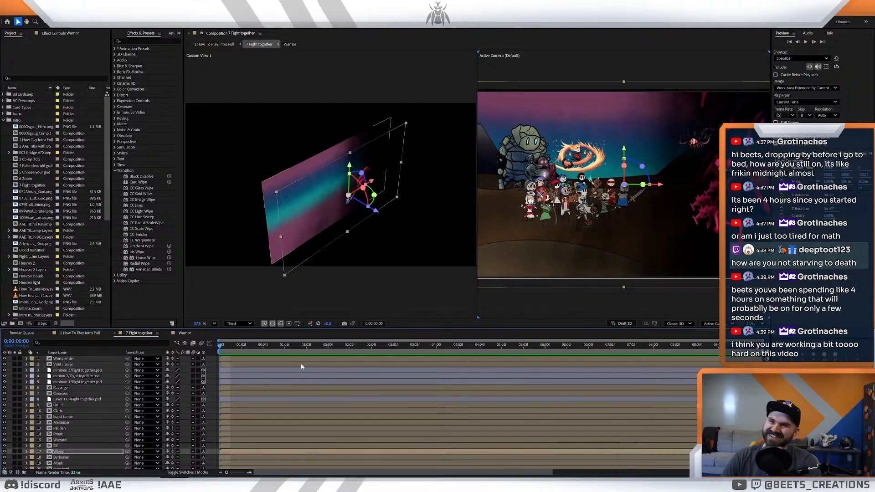
key("ctrl+z")
key("ctrl+z")
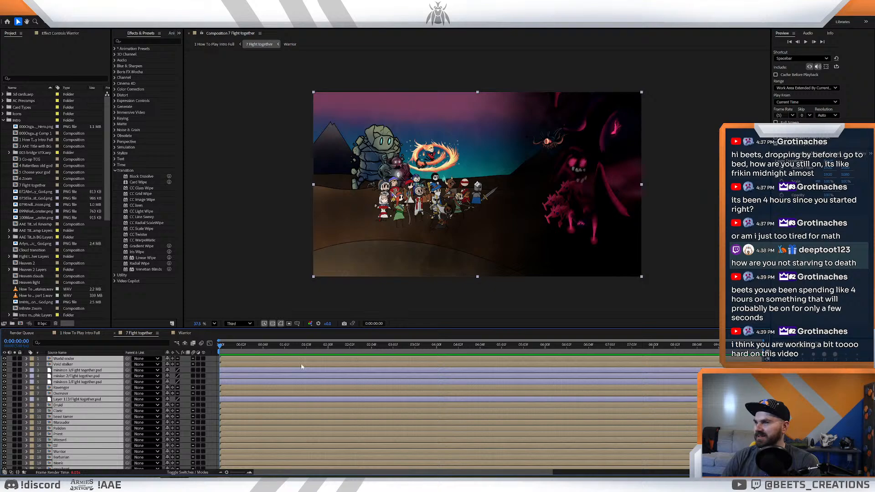
- Move the current time to 0:00:02:00 and delete the 7 Fight together composition from the project
left_click(316, 345)
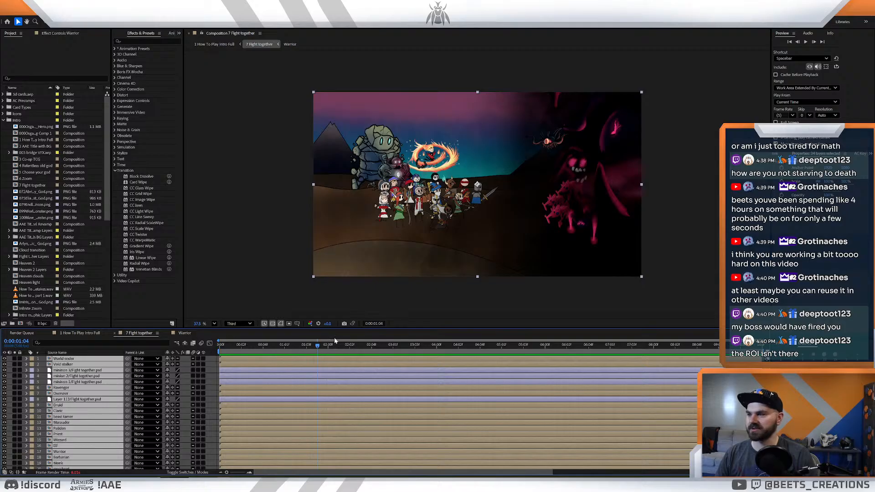
left_click(323, 345)
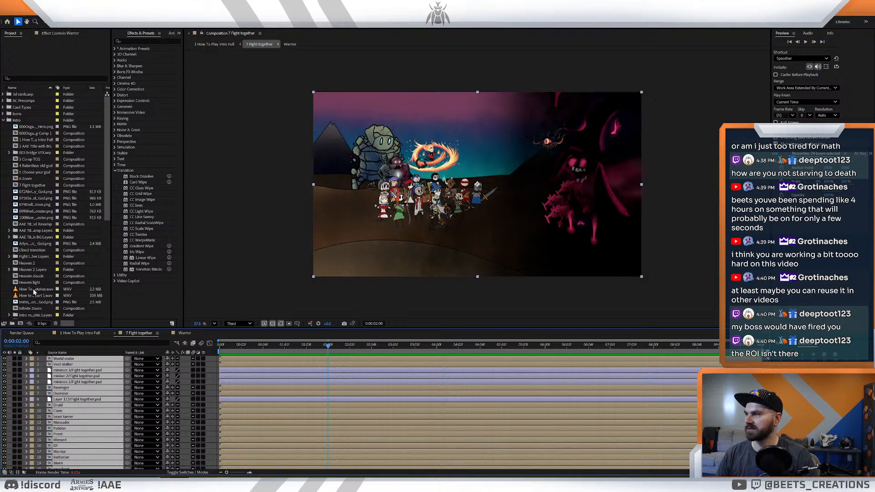
left_click(29, 186)
key("Delete")
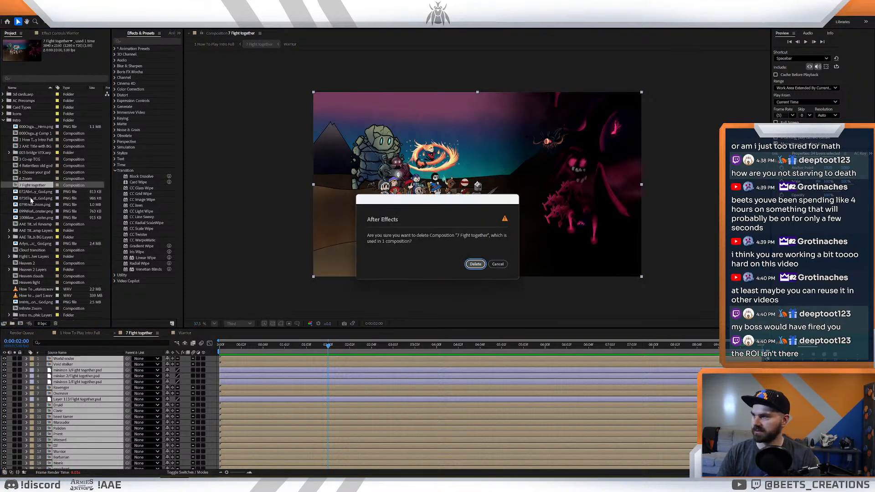
key("Return")
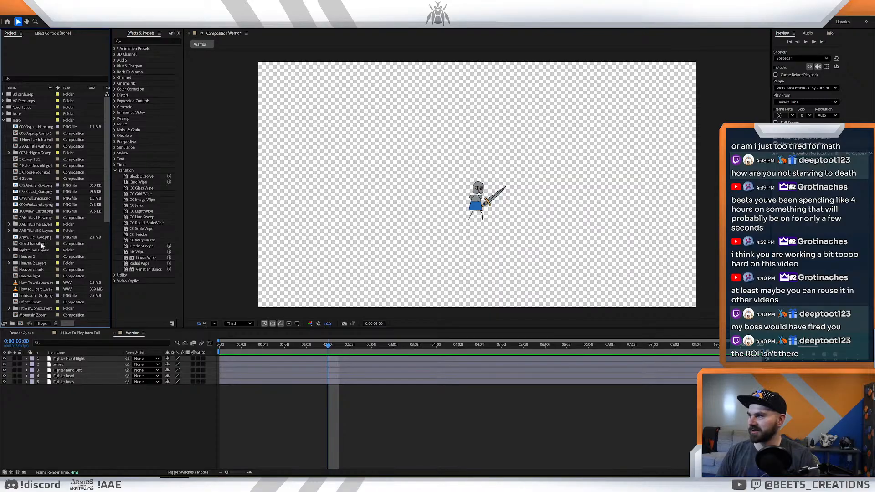
- Collapse the Plains zoom layers folder in the project and close the Warrior composition
scroll(41, 246, "down", 8)
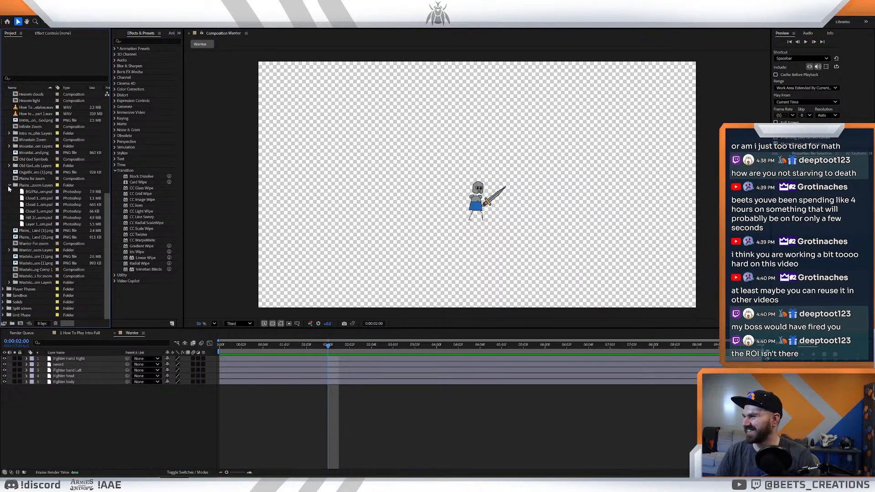
left_click(9, 186)
scroll(37, 245, "up", 3)
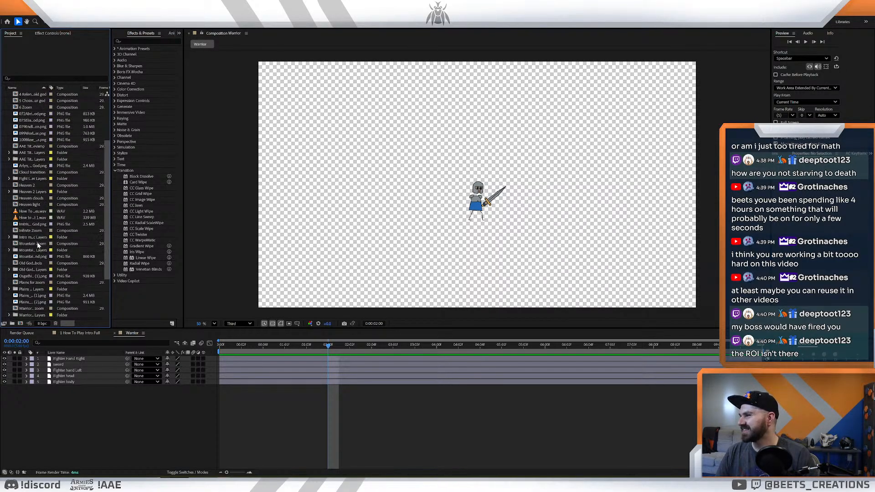
scroll(37, 242, "up", 3)
left_click(114, 333)
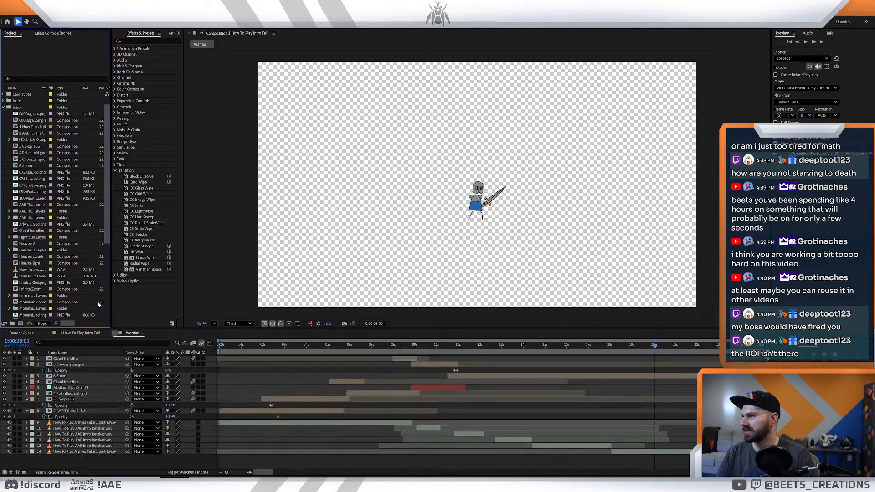
- Look through the Intro folder's compositions, images and layer folders for leftover Fight together material
scroll(34, 214, "up", 1)
scroll(33, 212, "down", 2)
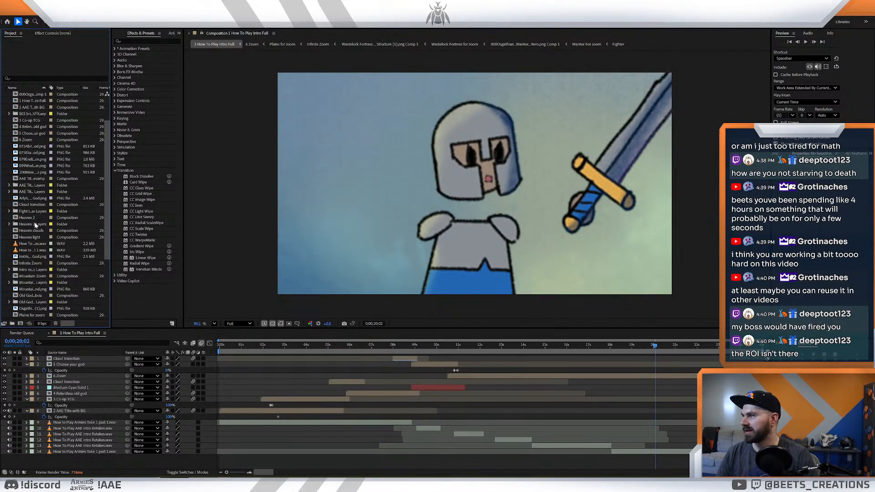
left_click(32, 192)
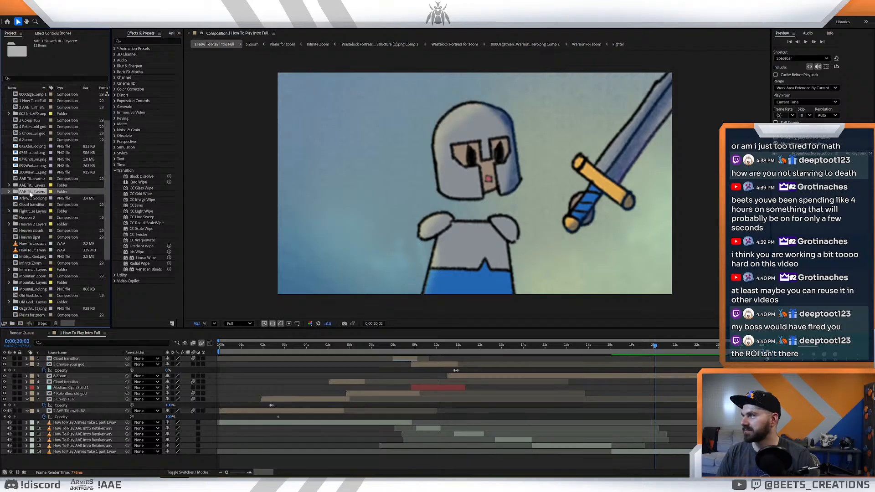
scroll(38, 237, "down", 2)
scroll(39, 240, "down", 2)
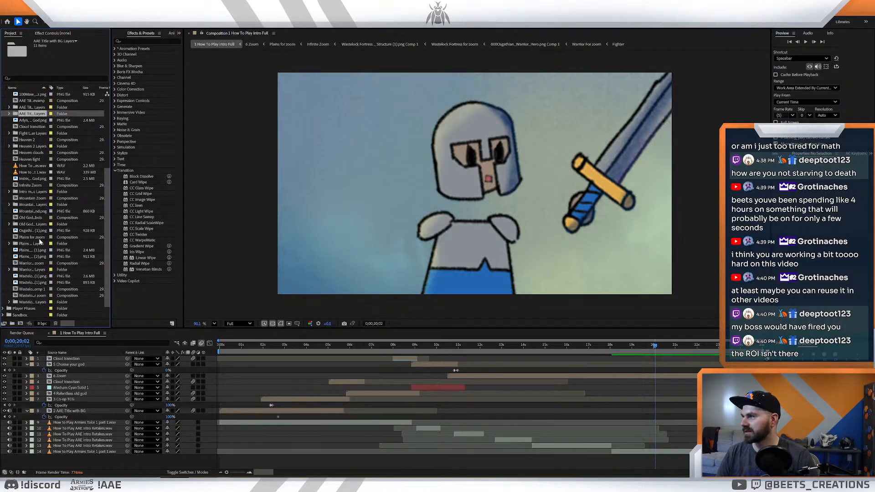
left_click(33, 224)
scroll(34, 230, "up", 6)
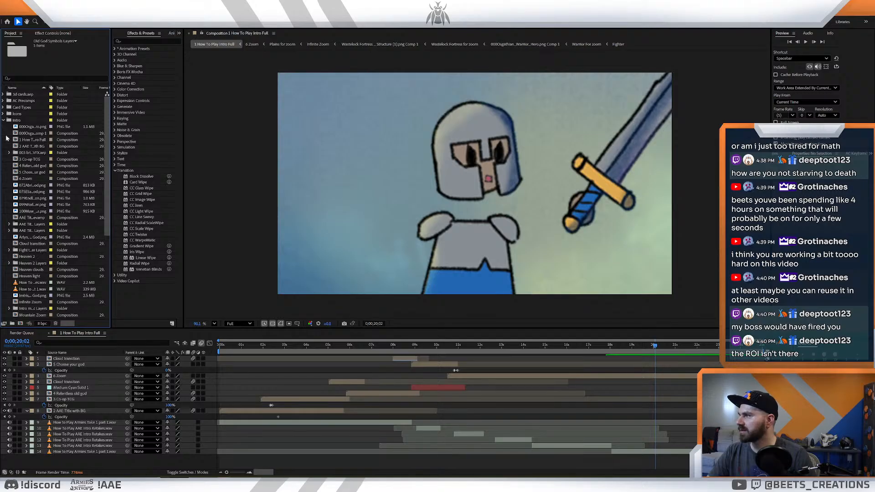
left_click(4, 121)
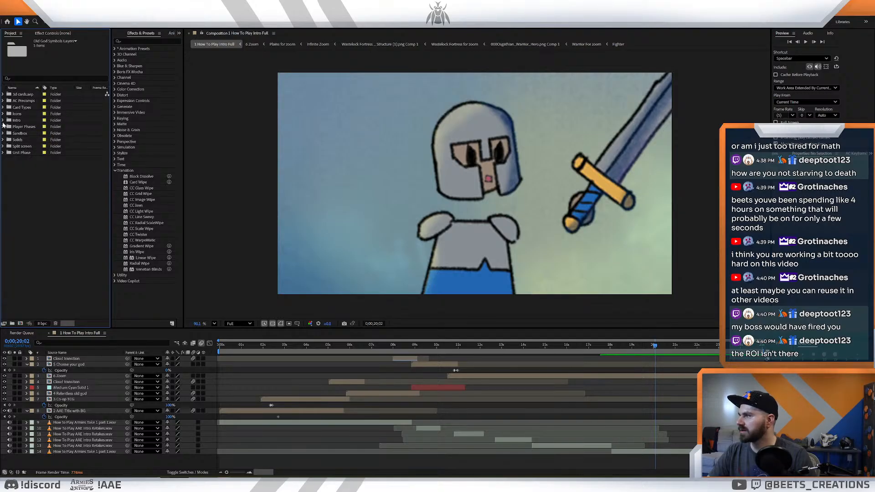
left_click(3, 120)
left_click(32, 165)
left_click(33, 191)
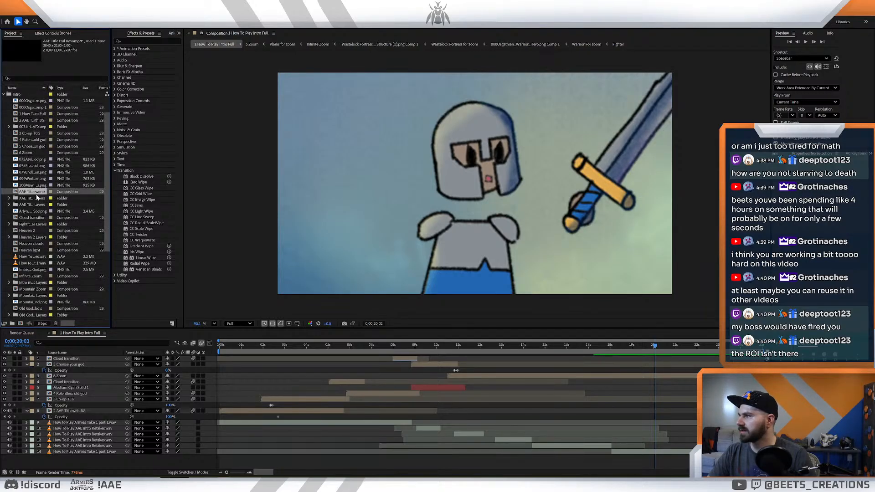
left_click(36, 185)
scroll(36, 182, "up", 2)
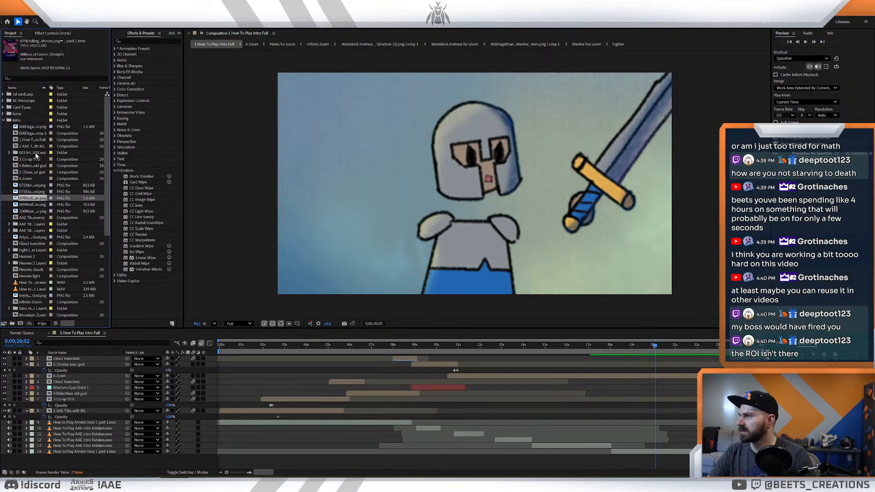
left_click(36, 153)
left_click(30, 224)
left_click(31, 231)
- Delete the Fight together Layers folder and all its contents from the project
left_click(34, 251)
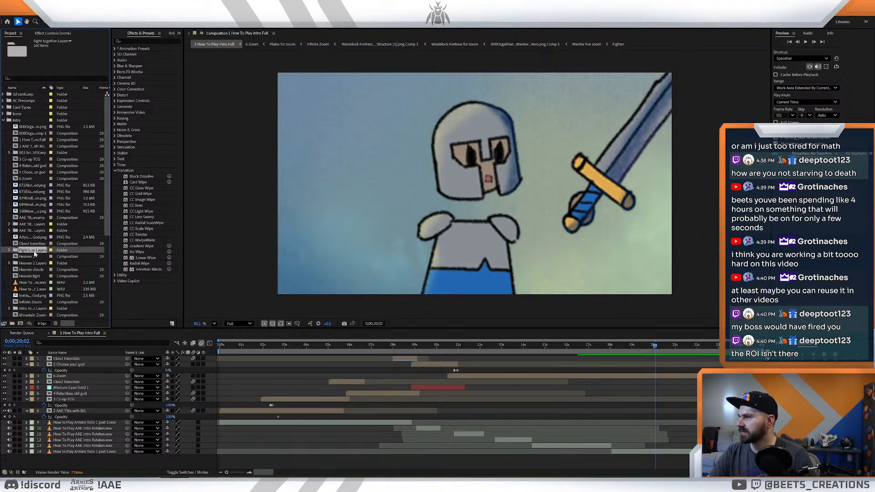
key("Delete")
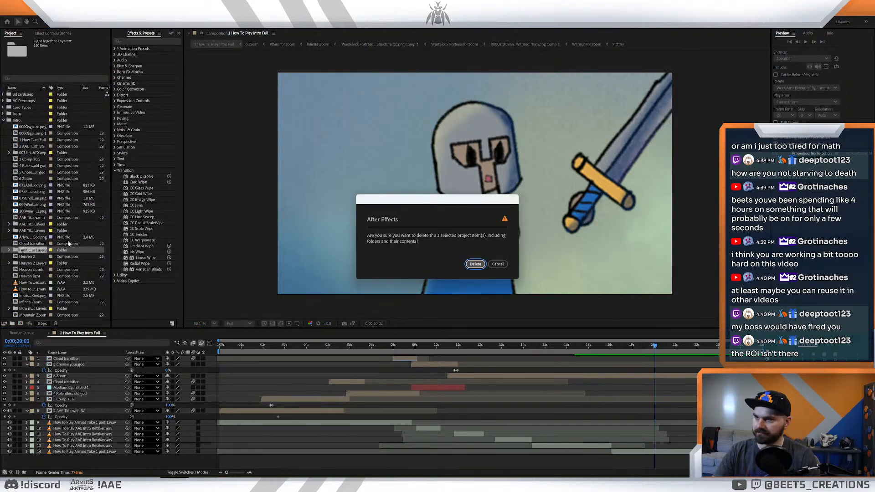
left_click(475, 264)
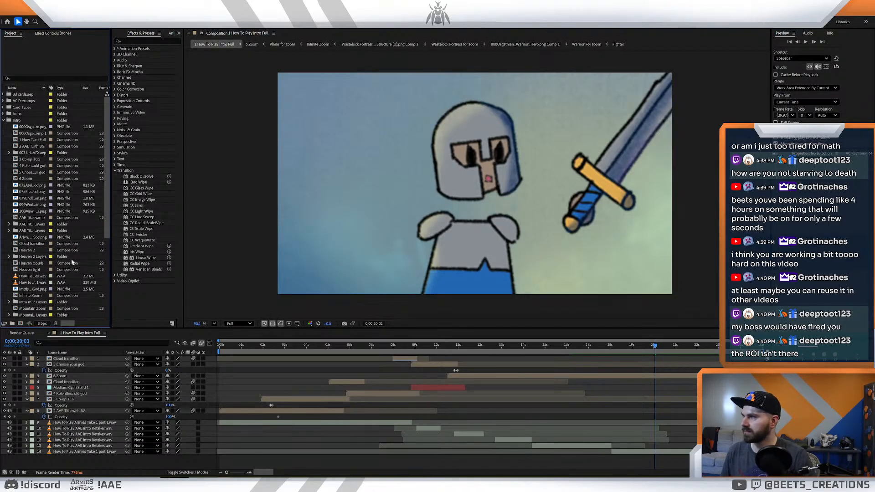
- Switch to Photoshop and examine the Fight together.psd artwork, covering the hero group, the monsters and the overall battle scene
scroll(61, 260, "down", 1)
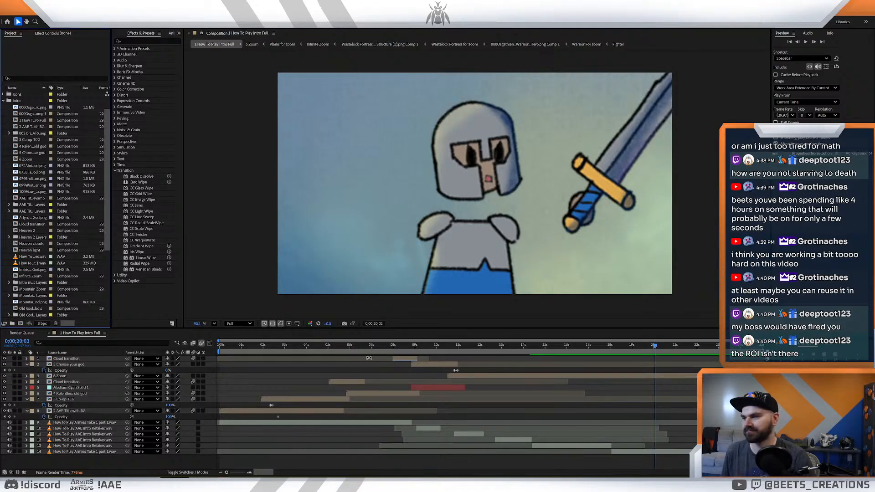
mouse_move(194, 483)
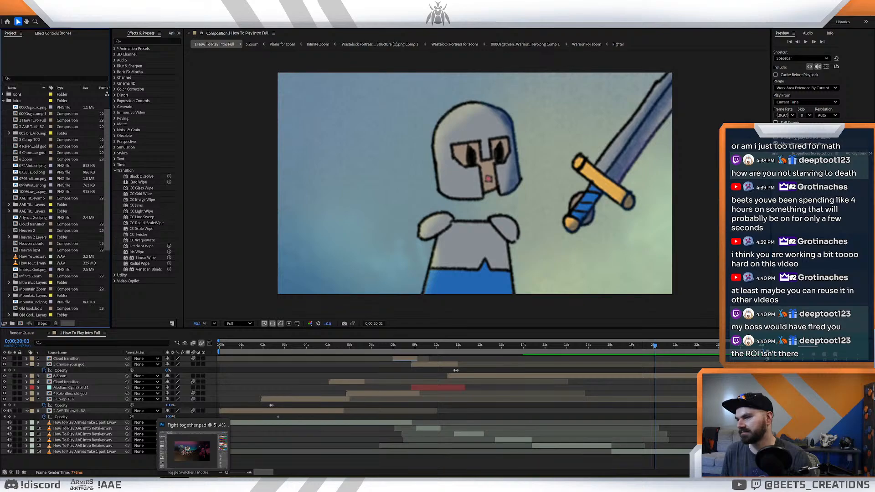
left_click(194, 484)
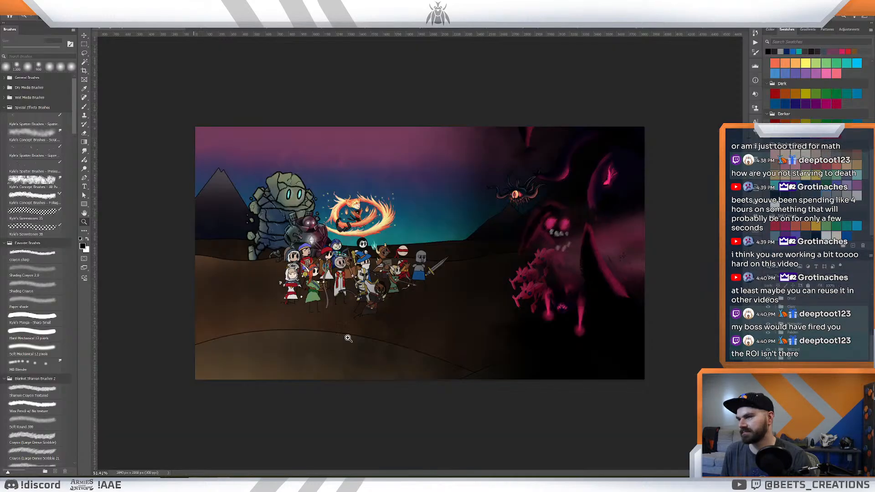
left_click(366, 310)
left_click_drag(466, 292, 467, 335)
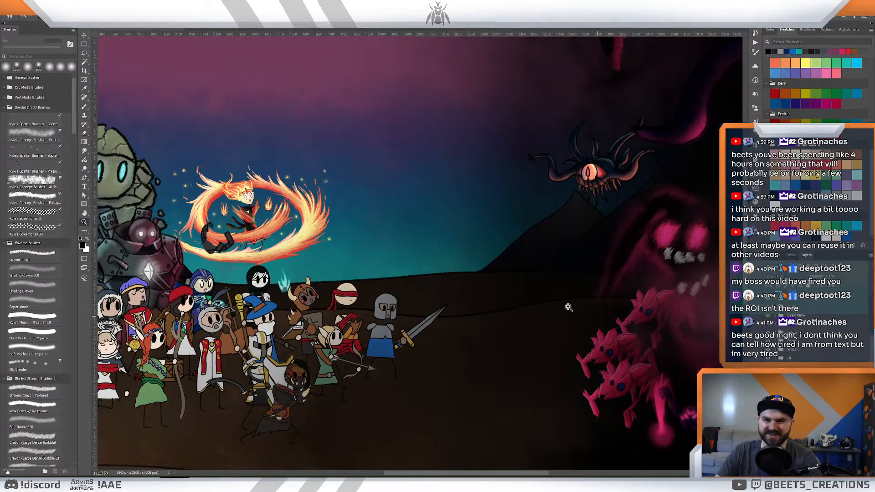
left_click_drag(471, 299, 474, 279)
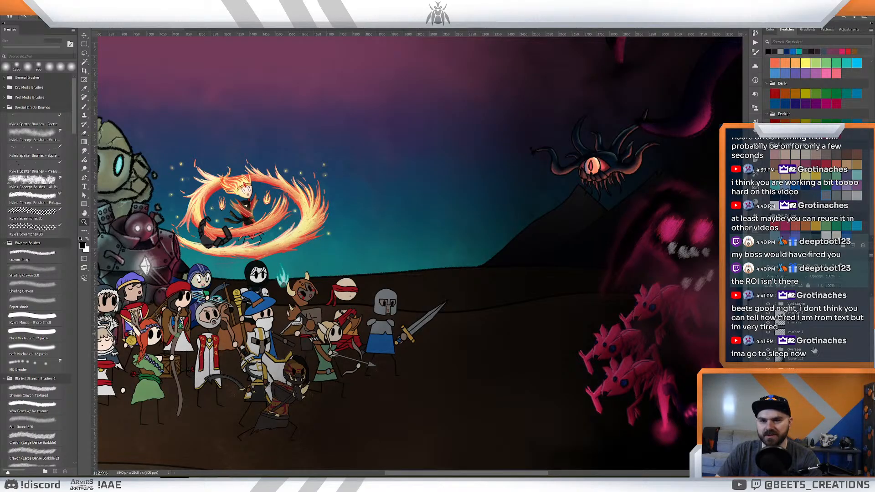
left_click_drag(407, 271, 495, 253)
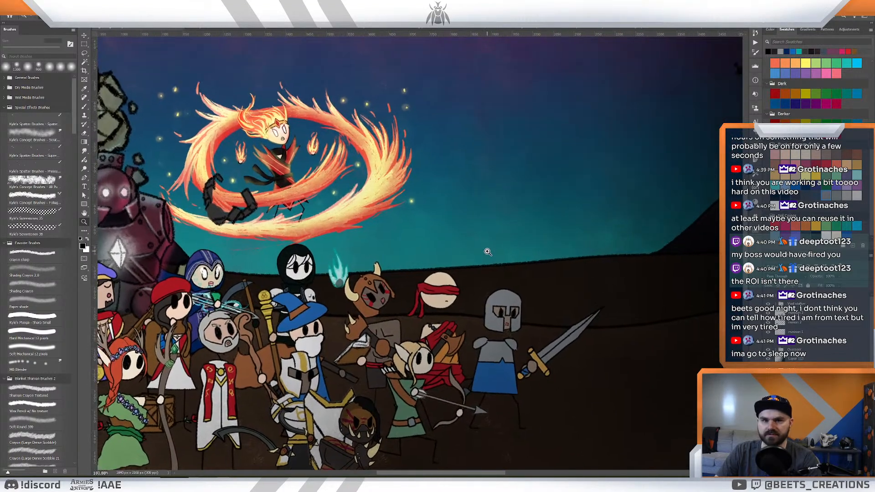
left_click_drag(562, 274, 537, 238)
mouse_move(608, 228)
left_mouse_down()
mouse_move(574, 226)
mouse_move(605, 235)
left_mouse_up()
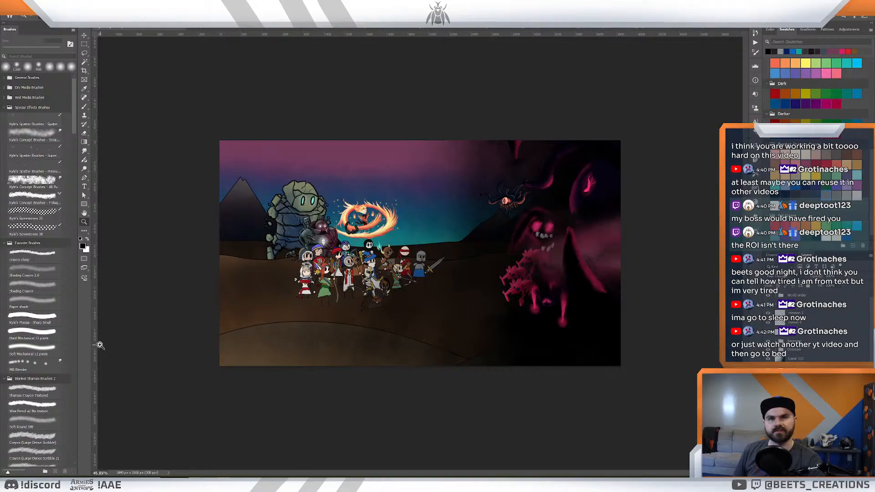
left_click(383, 244)
left_click_drag(383, 244, 384, 245)
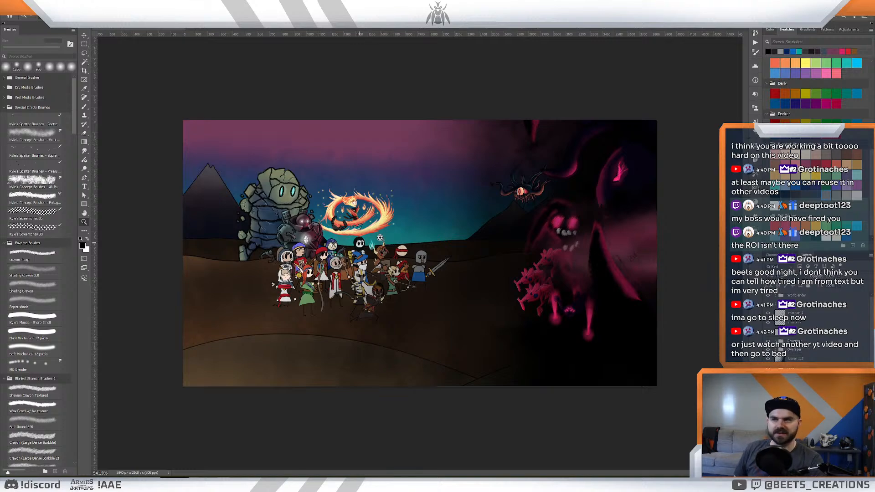
scroll(481, 220, "down", 2)
scroll(486, 223, "up", 3)
scroll(487, 225, "up", 3)
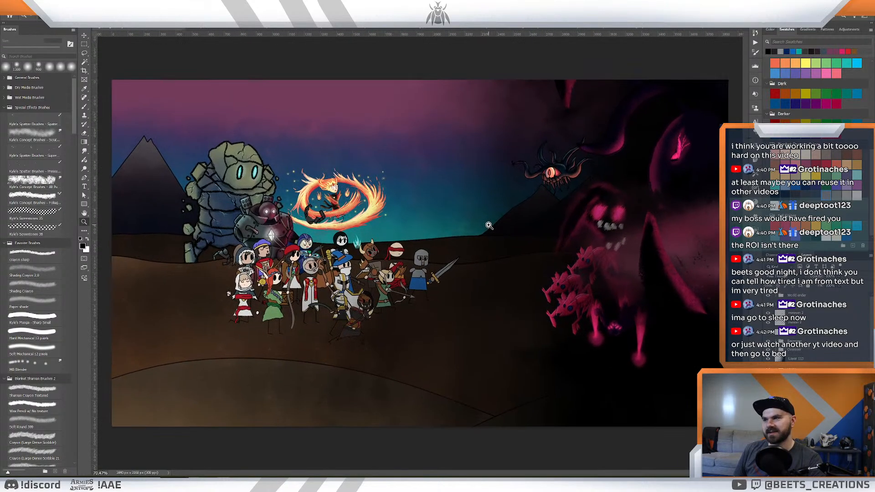
scroll(491, 225, "down", 2)
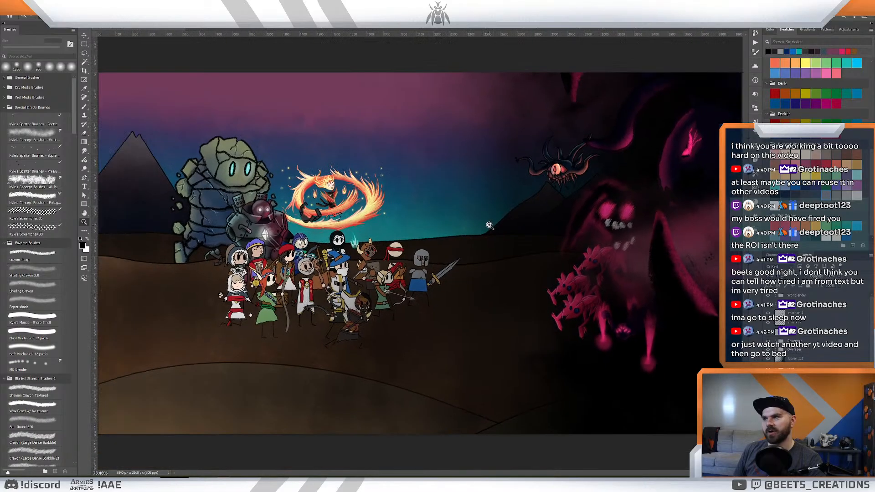
scroll(486, 224, "up", 1)
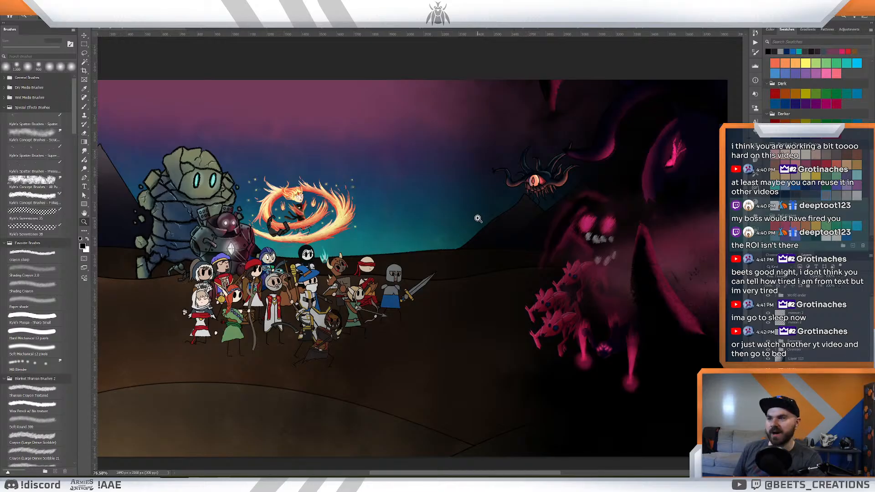
left_click_drag(478, 219, 464, 220)
left_click_drag(409, 224, 417, 225)
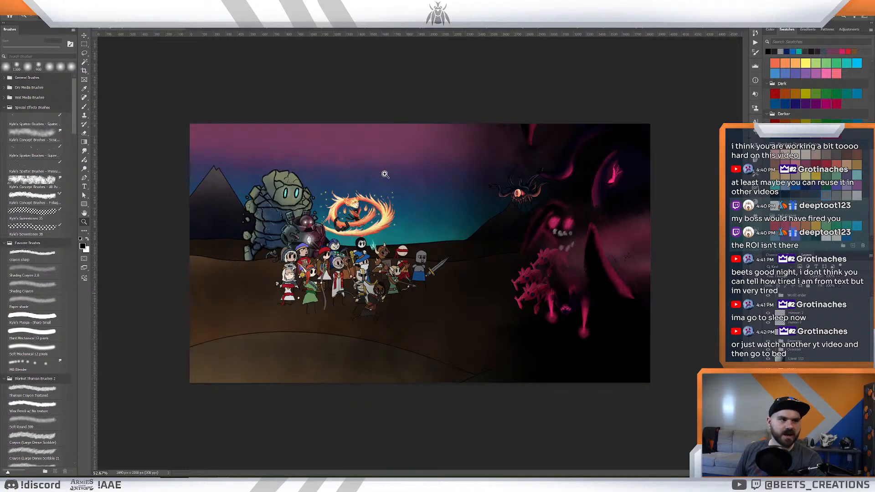
left_click(511, 218)
left_click_drag(541, 218, 532, 220)
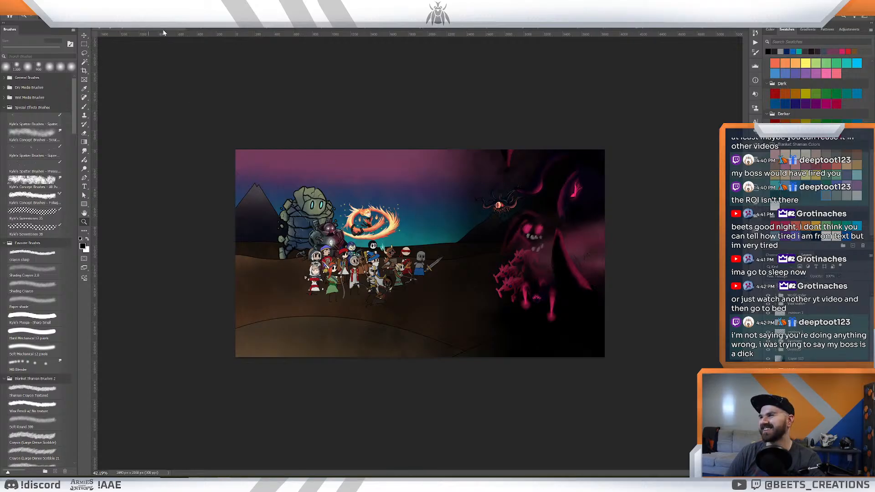
- Close all the open Photoshop documents, including Fight together.psd and the small card artwork files
left_click(181, 29)
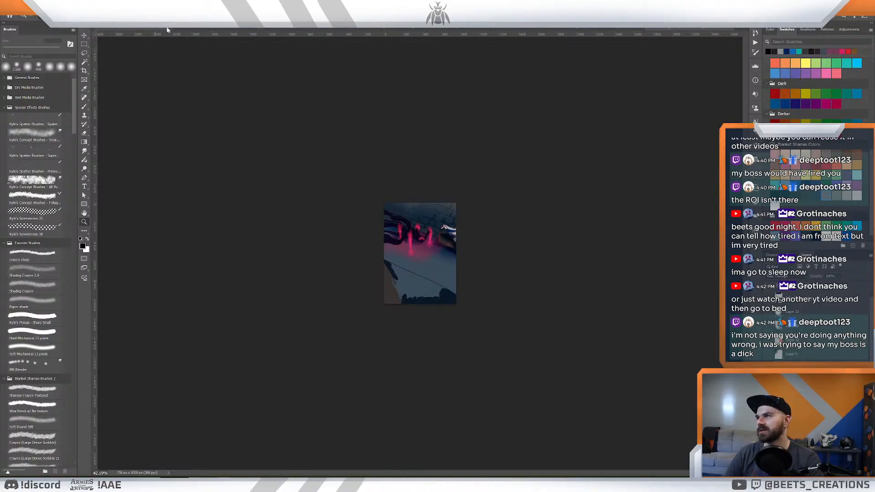
left_click(166, 30)
left_click(458, 182)
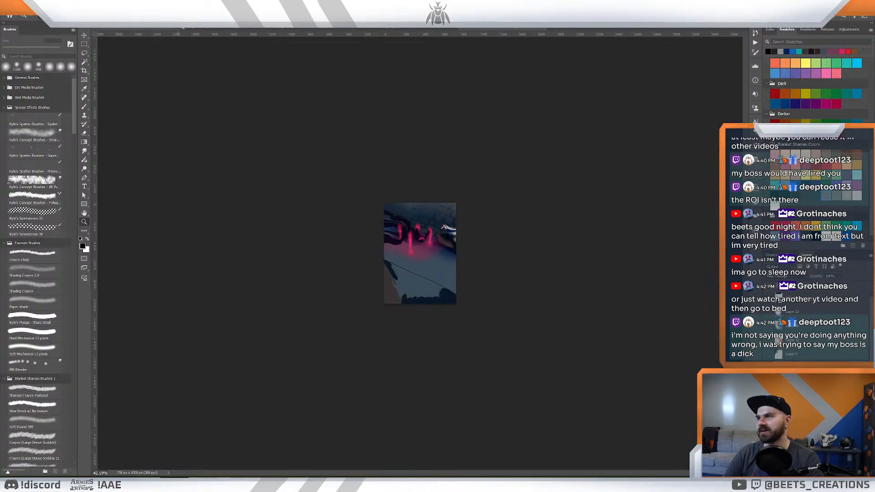
key("ctrl+w")
key("ctrl+w")
left_click(456, 180)
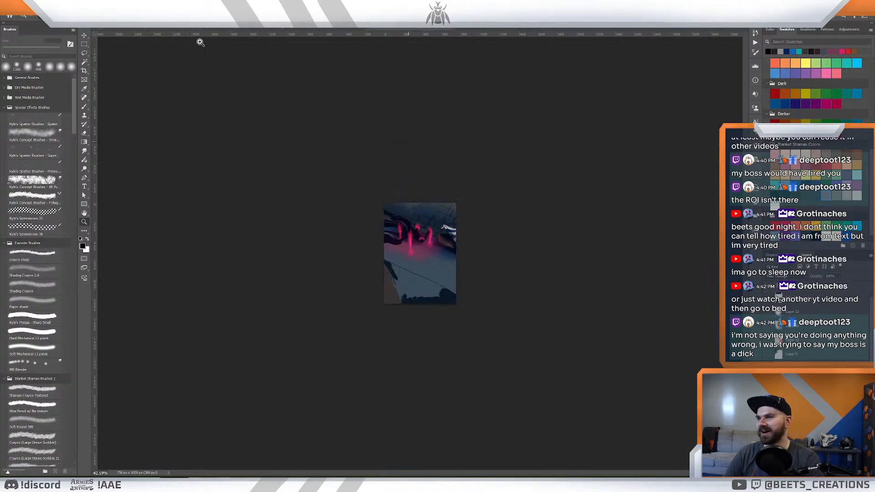
key("ctrl+w")
key("ctrl+w")
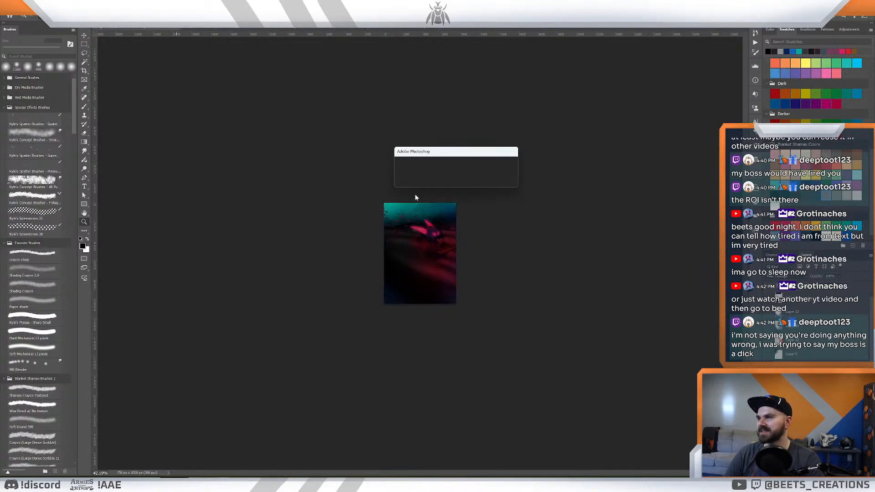
left_click(457, 180)
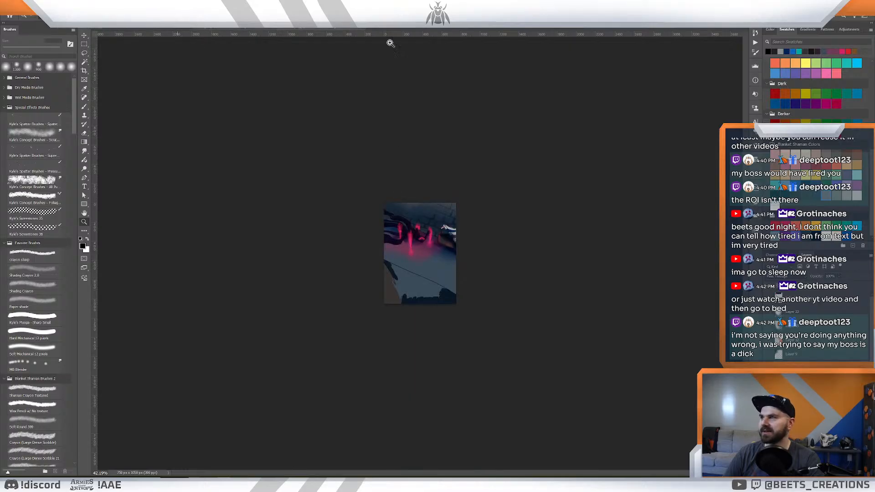
key("ctrl+w")
left_click(457, 180)
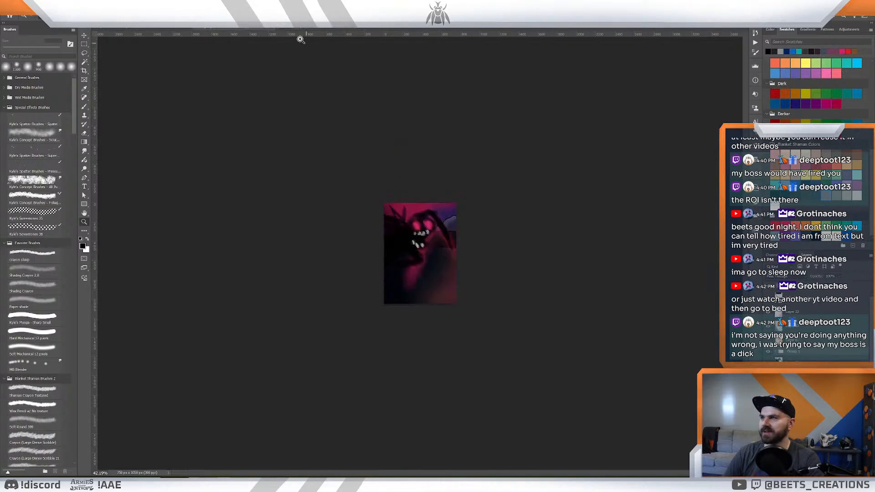
key("ctrl+w")
left_click(457, 180)
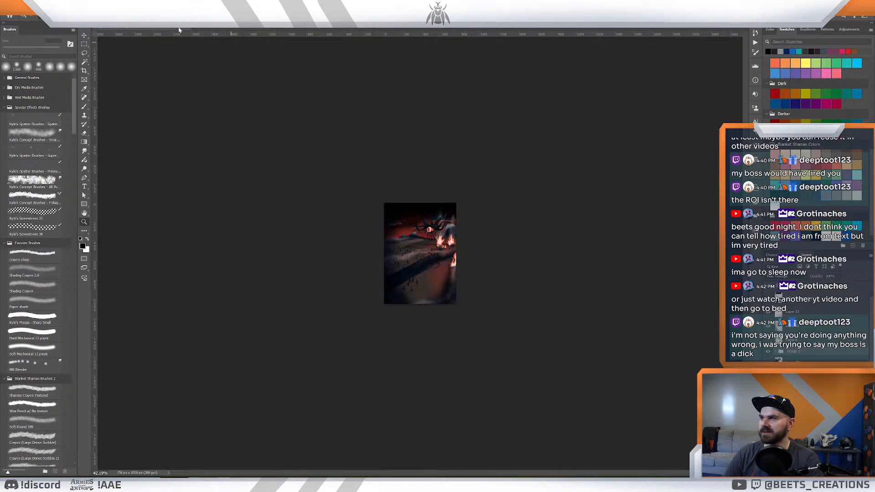
key("ctrl+w")
left_click(457, 180)
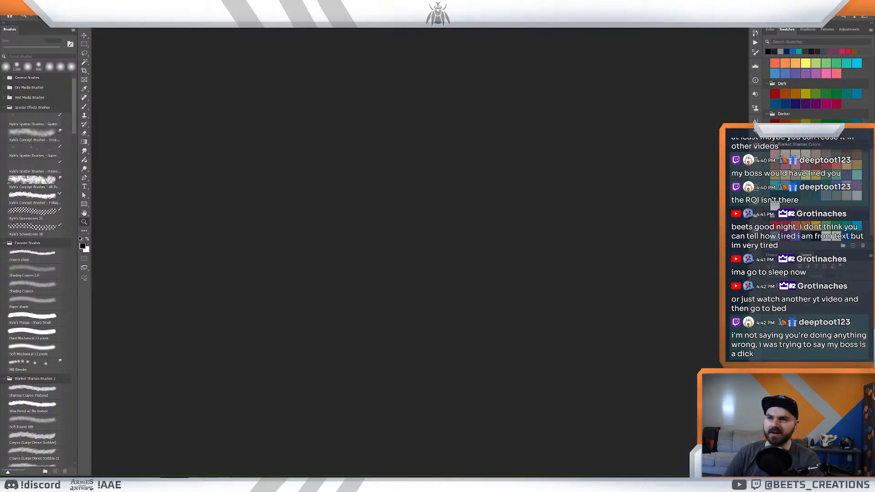
- Switch back to After Effects, move the current time to 0:00:00:00 and set the preview resolution to Quarter
key("alt+Tab")
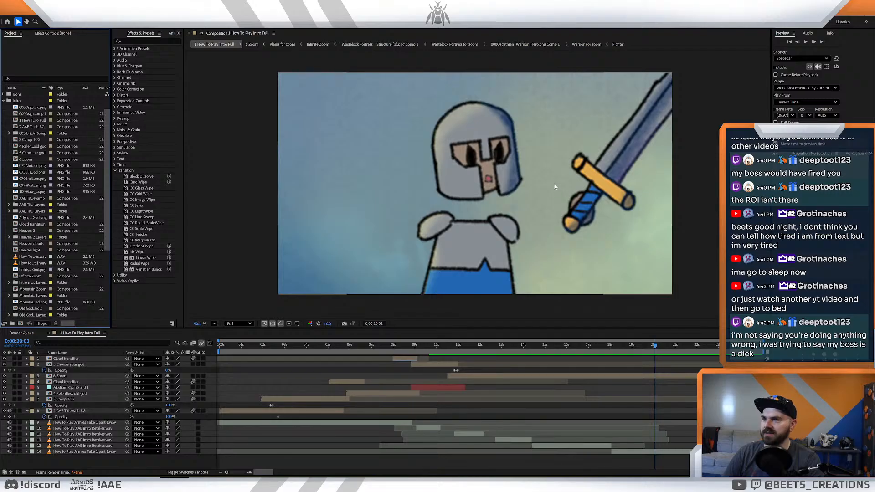
left_click_drag(626, 347, 206, 352)
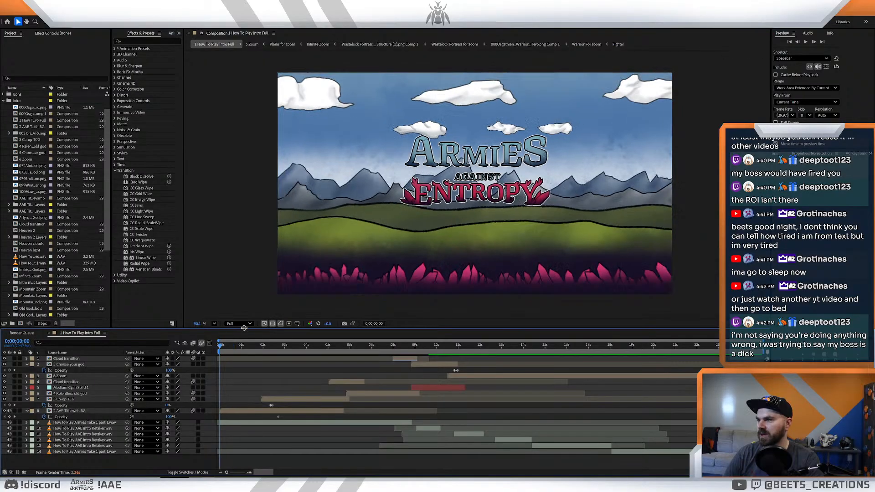
left_click(241, 324)
left_click(244, 368)
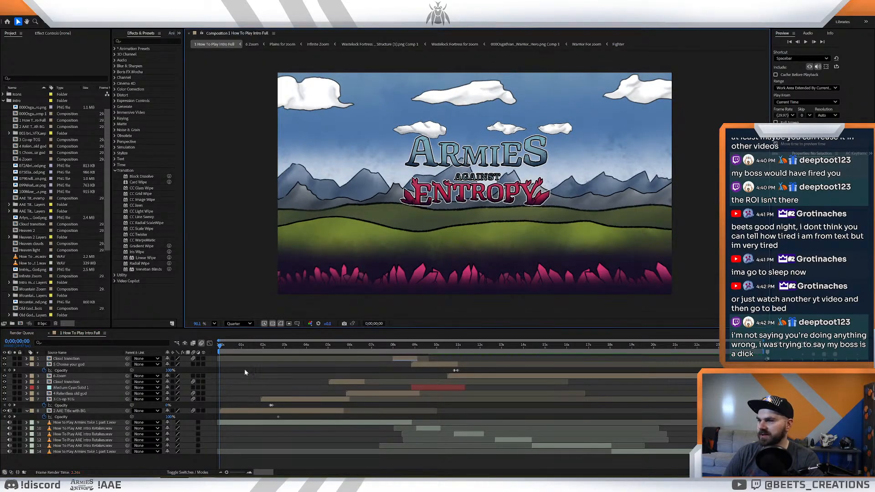
- Scrub the opening of the How To Play Intro Full composition, return to 0:00:00:00 and save the project
left_click(232, 347)
left_click_drag(242, 348, 35, 374)
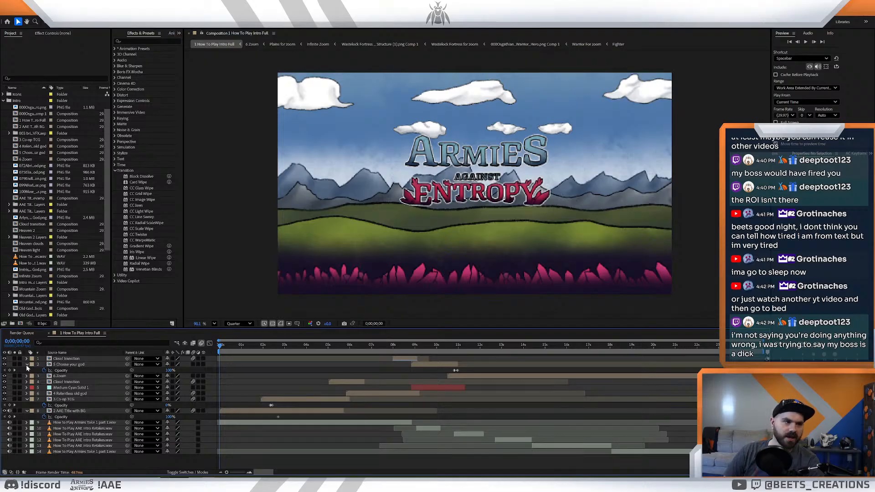
key("ctrl+s")
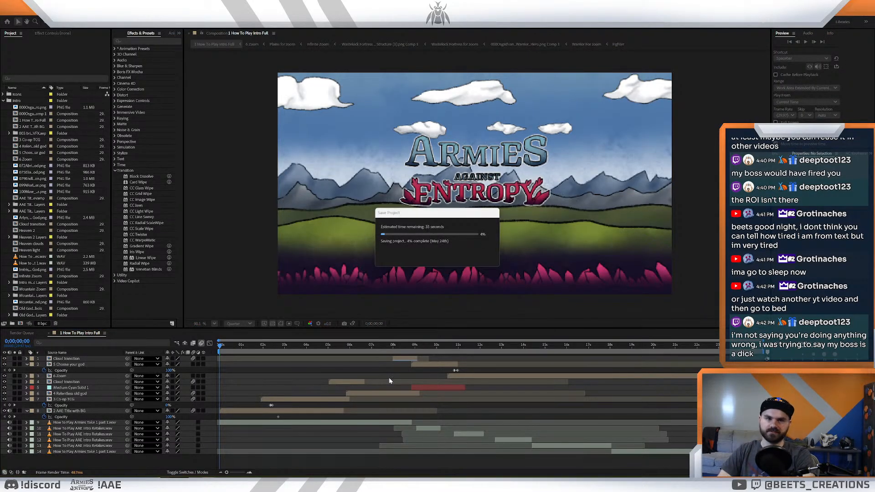